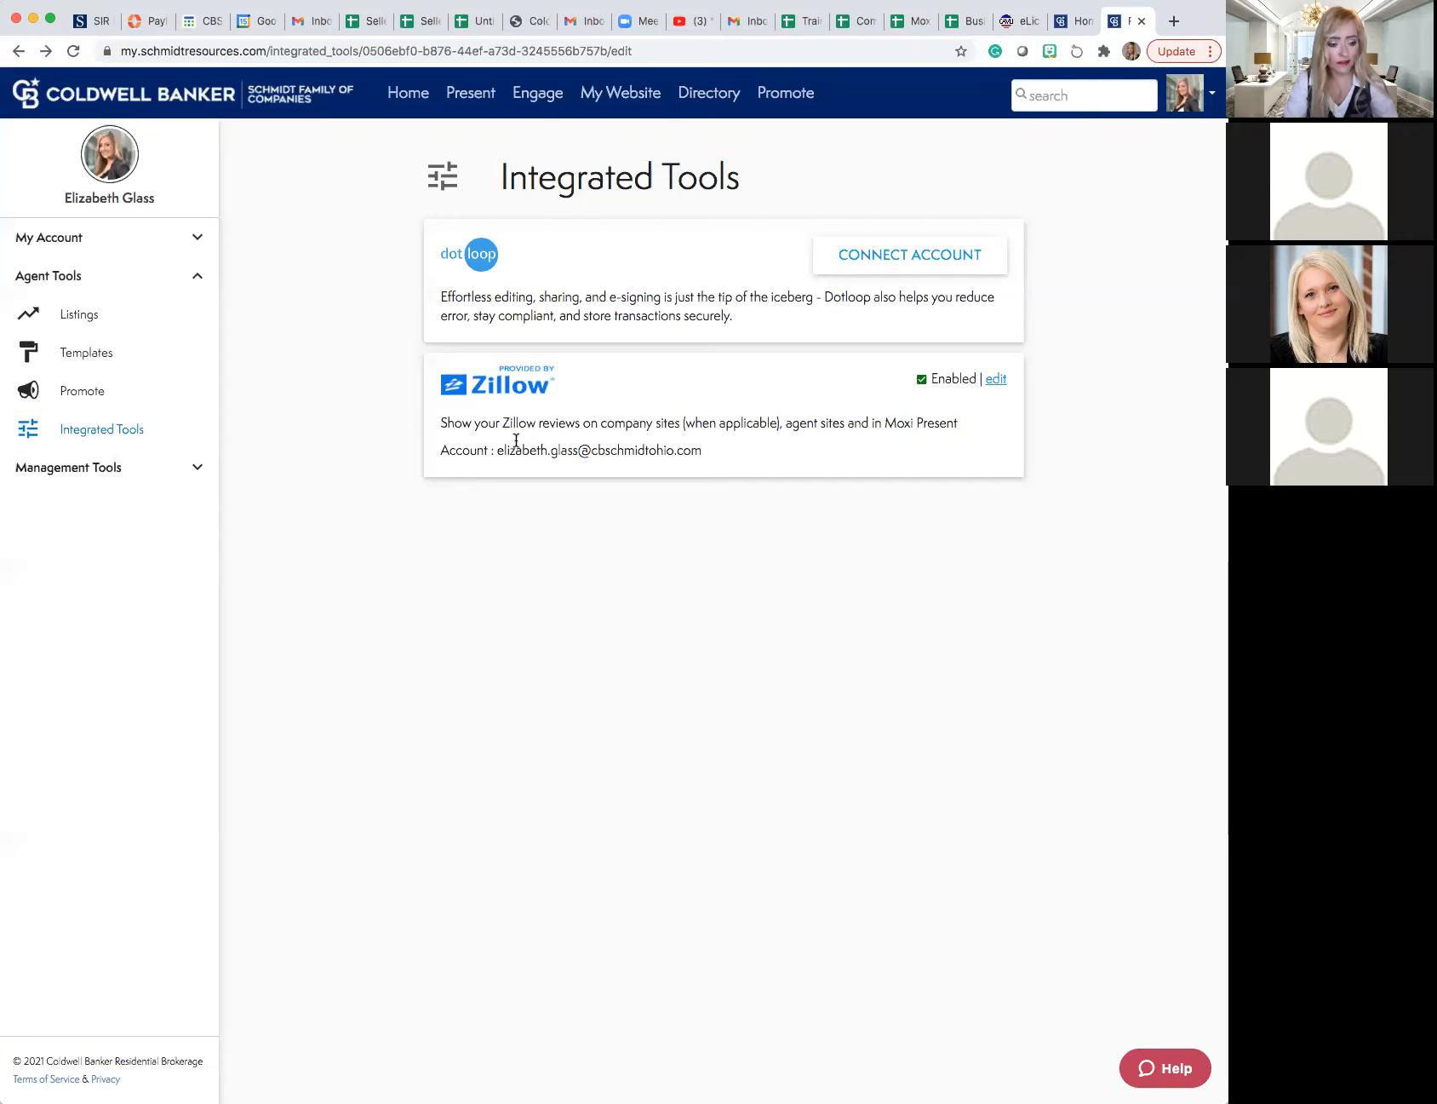
- Open the account's profile page and review the office visibility settings and personal information
left_click(198, 467)
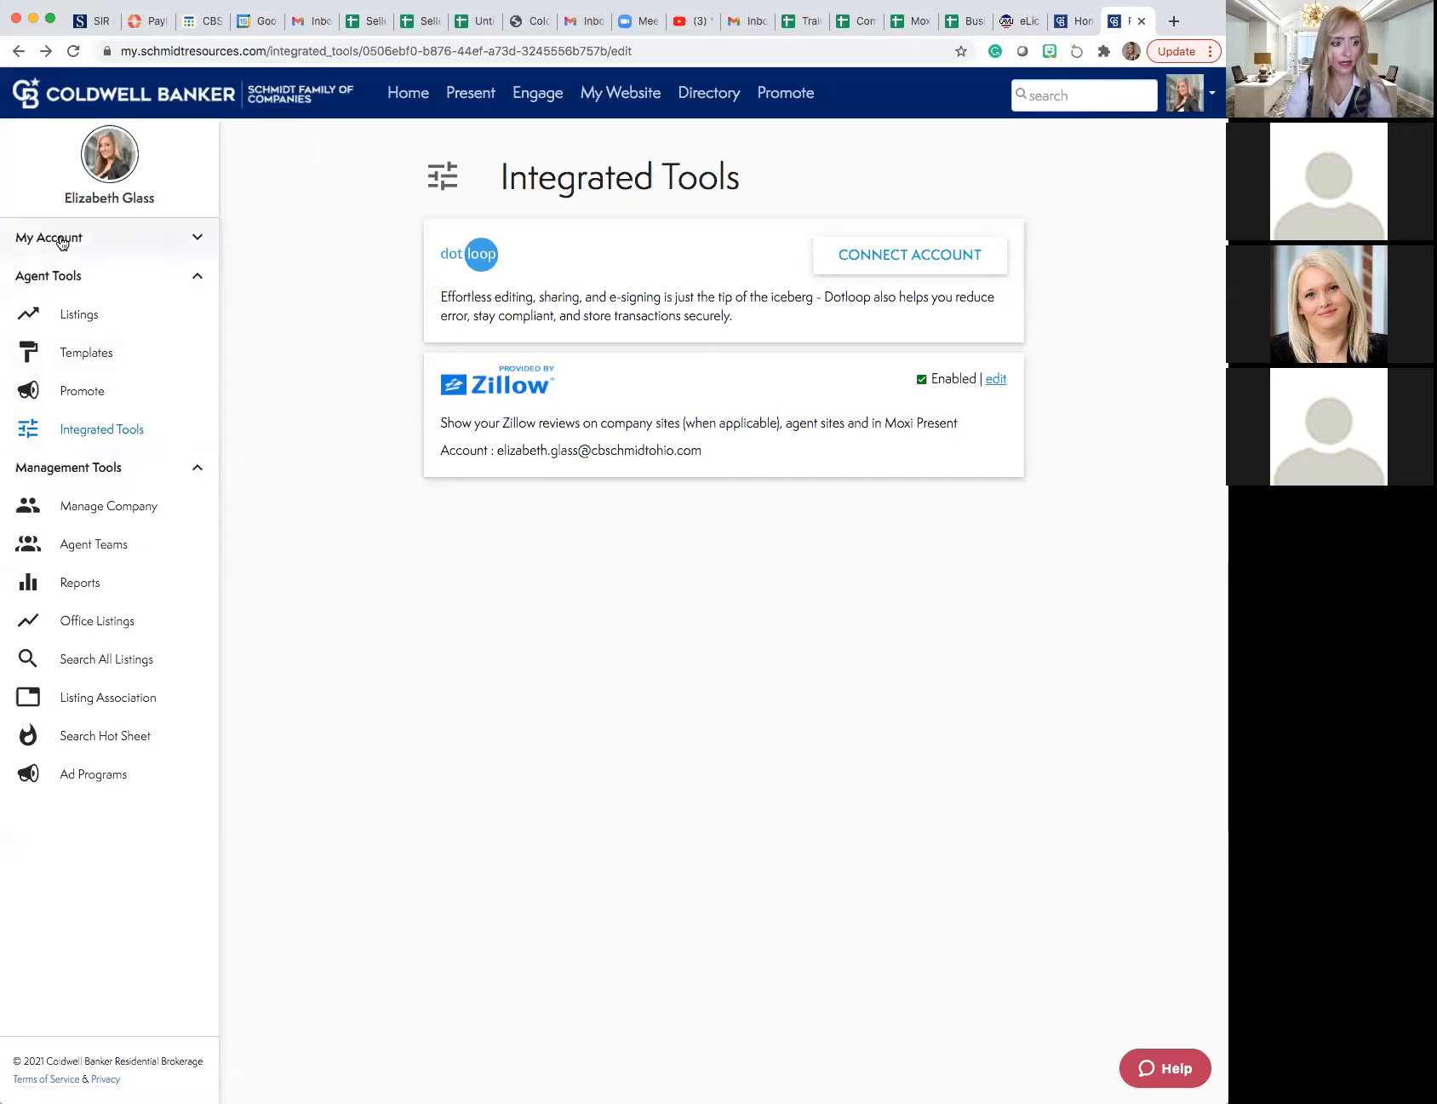
left_click(121, 238)
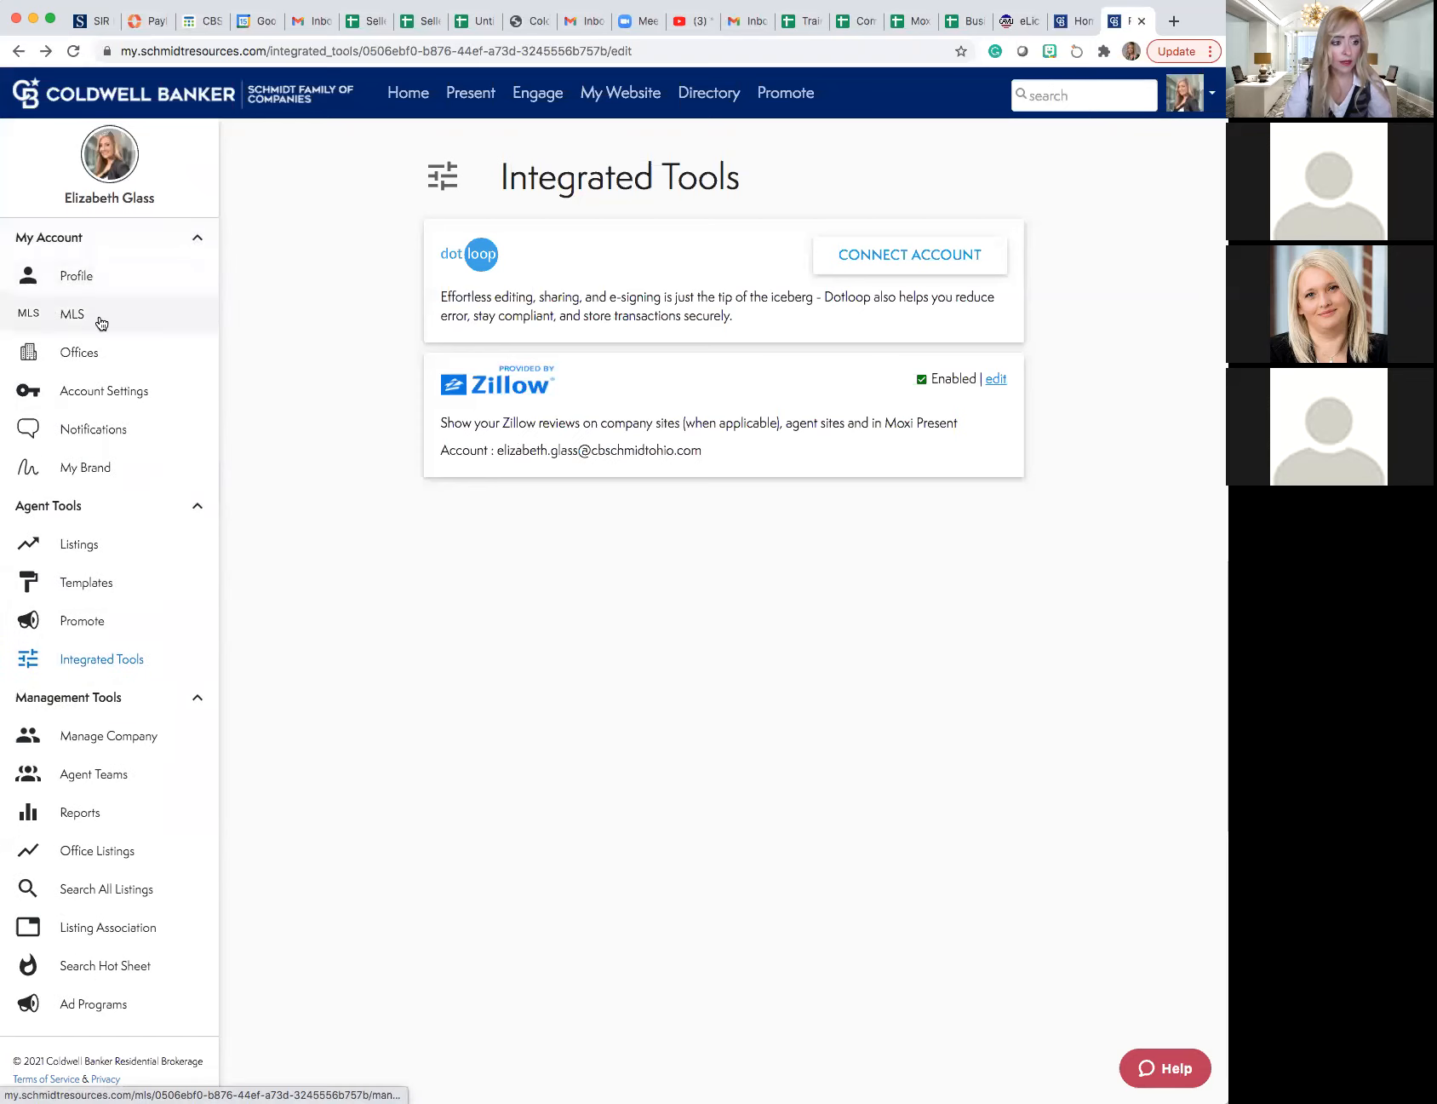
left_click(196, 692)
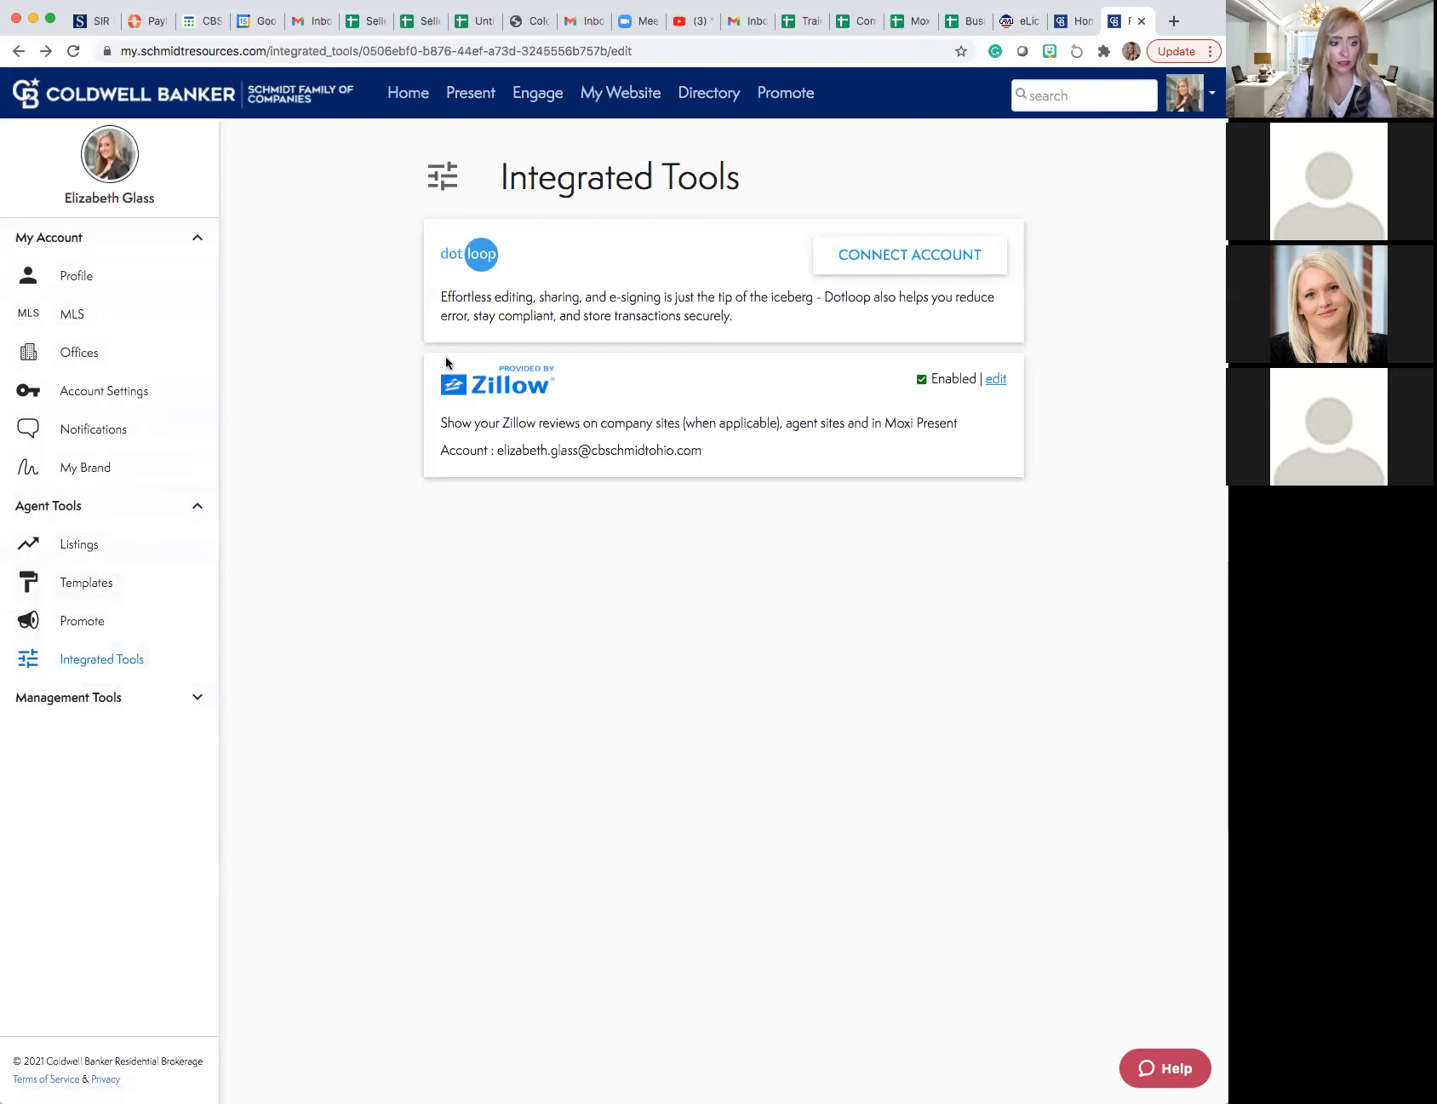
left_click(82, 277)
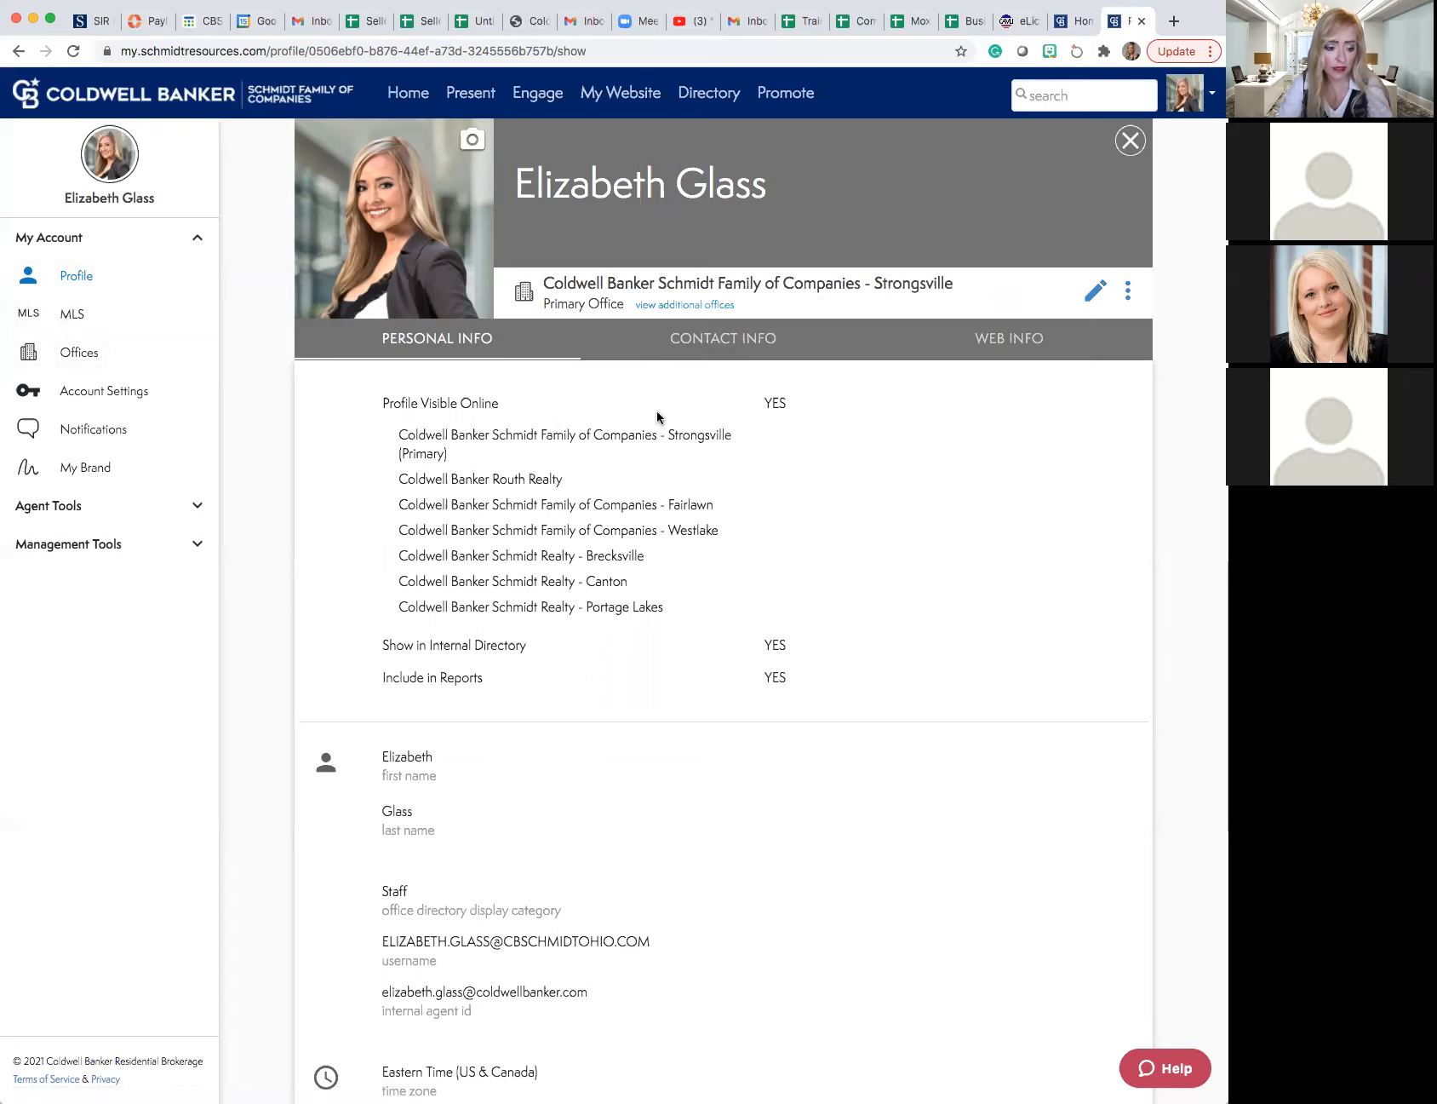
scroll(657, 414, "down", 3)
scroll(657, 414, "down", 3)
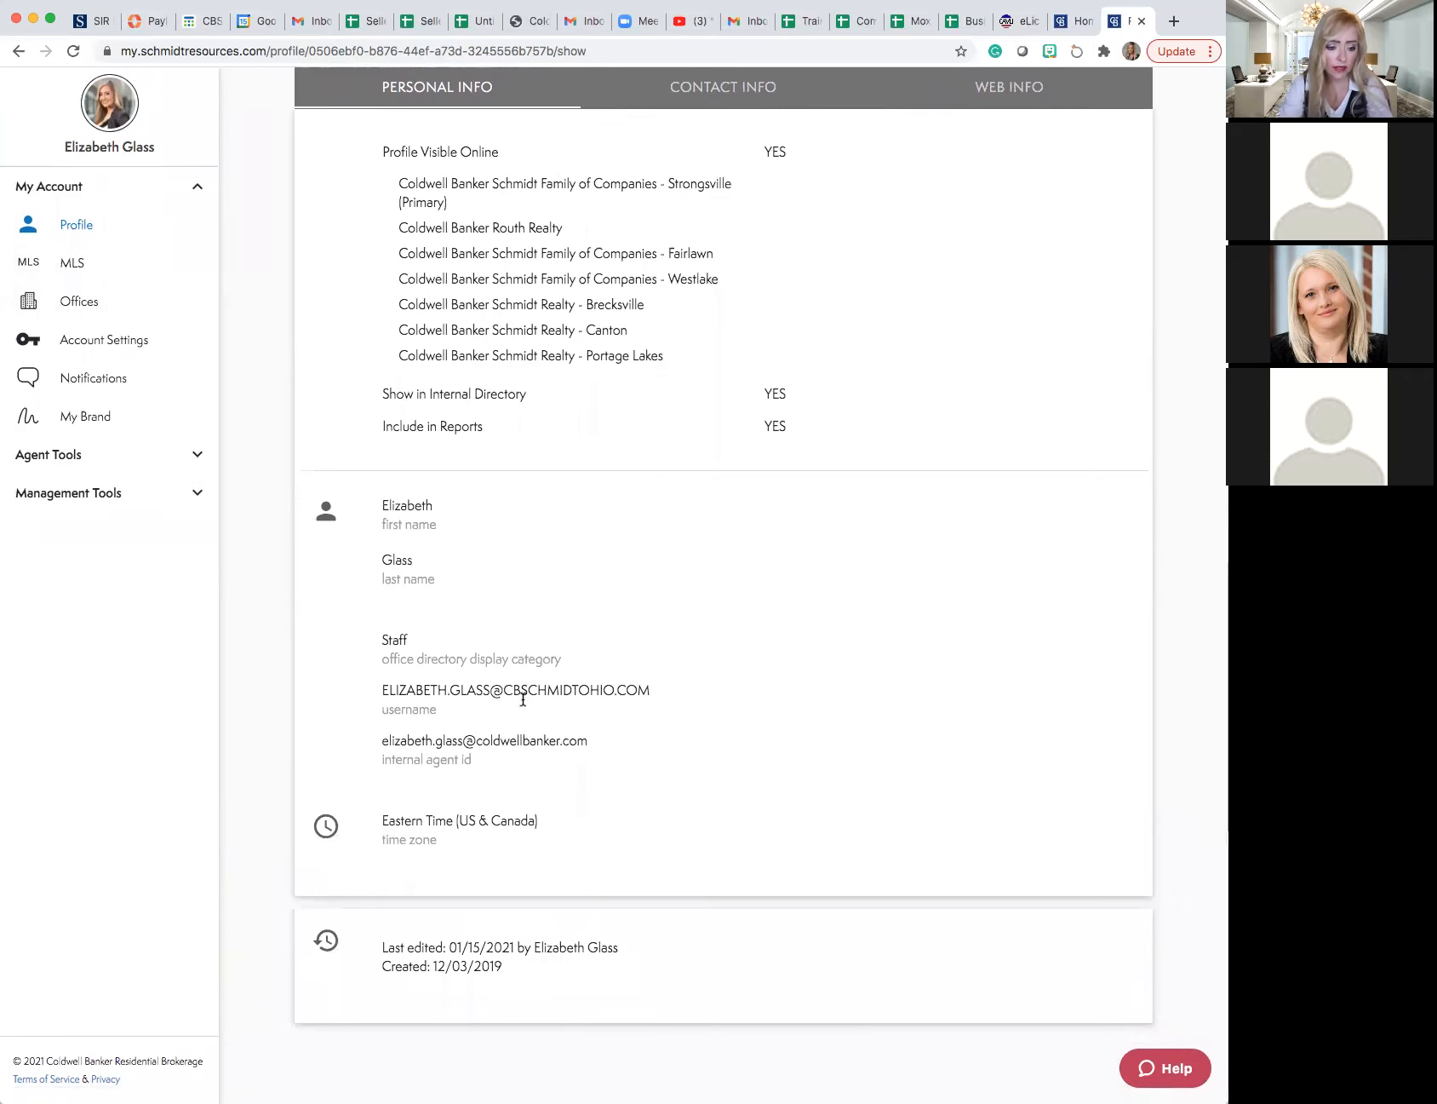
scroll(522, 698, "up", 5)
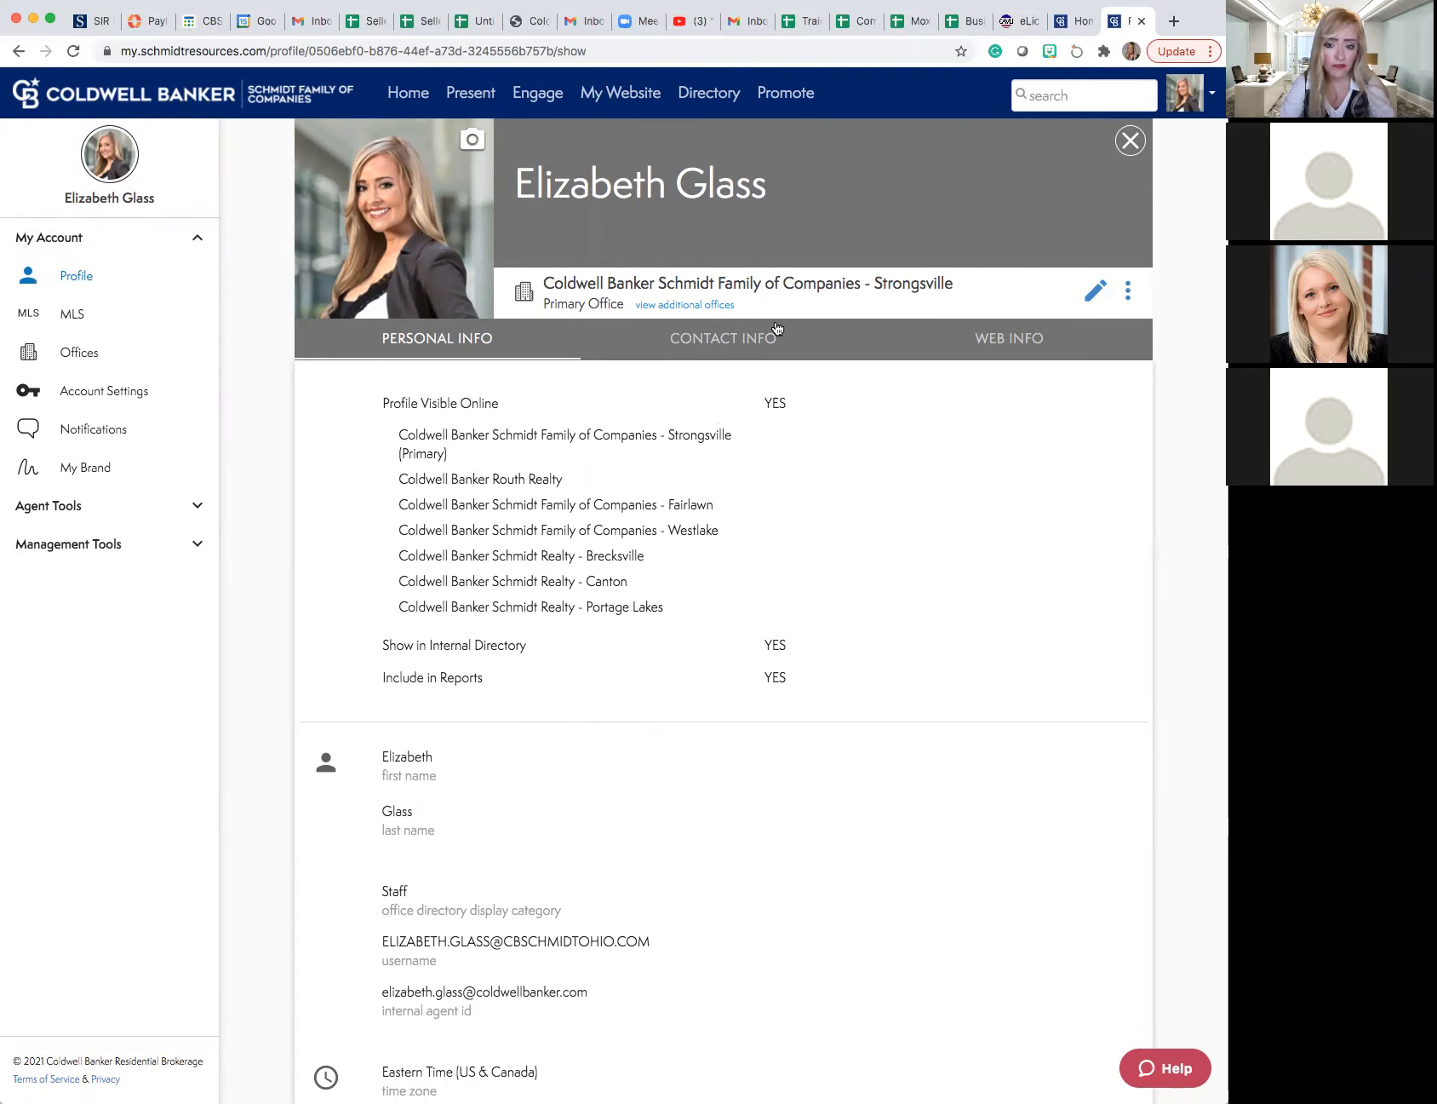
- Open the profile for editing and review its web details, social media links and contact information fields
left_click(1096, 296)
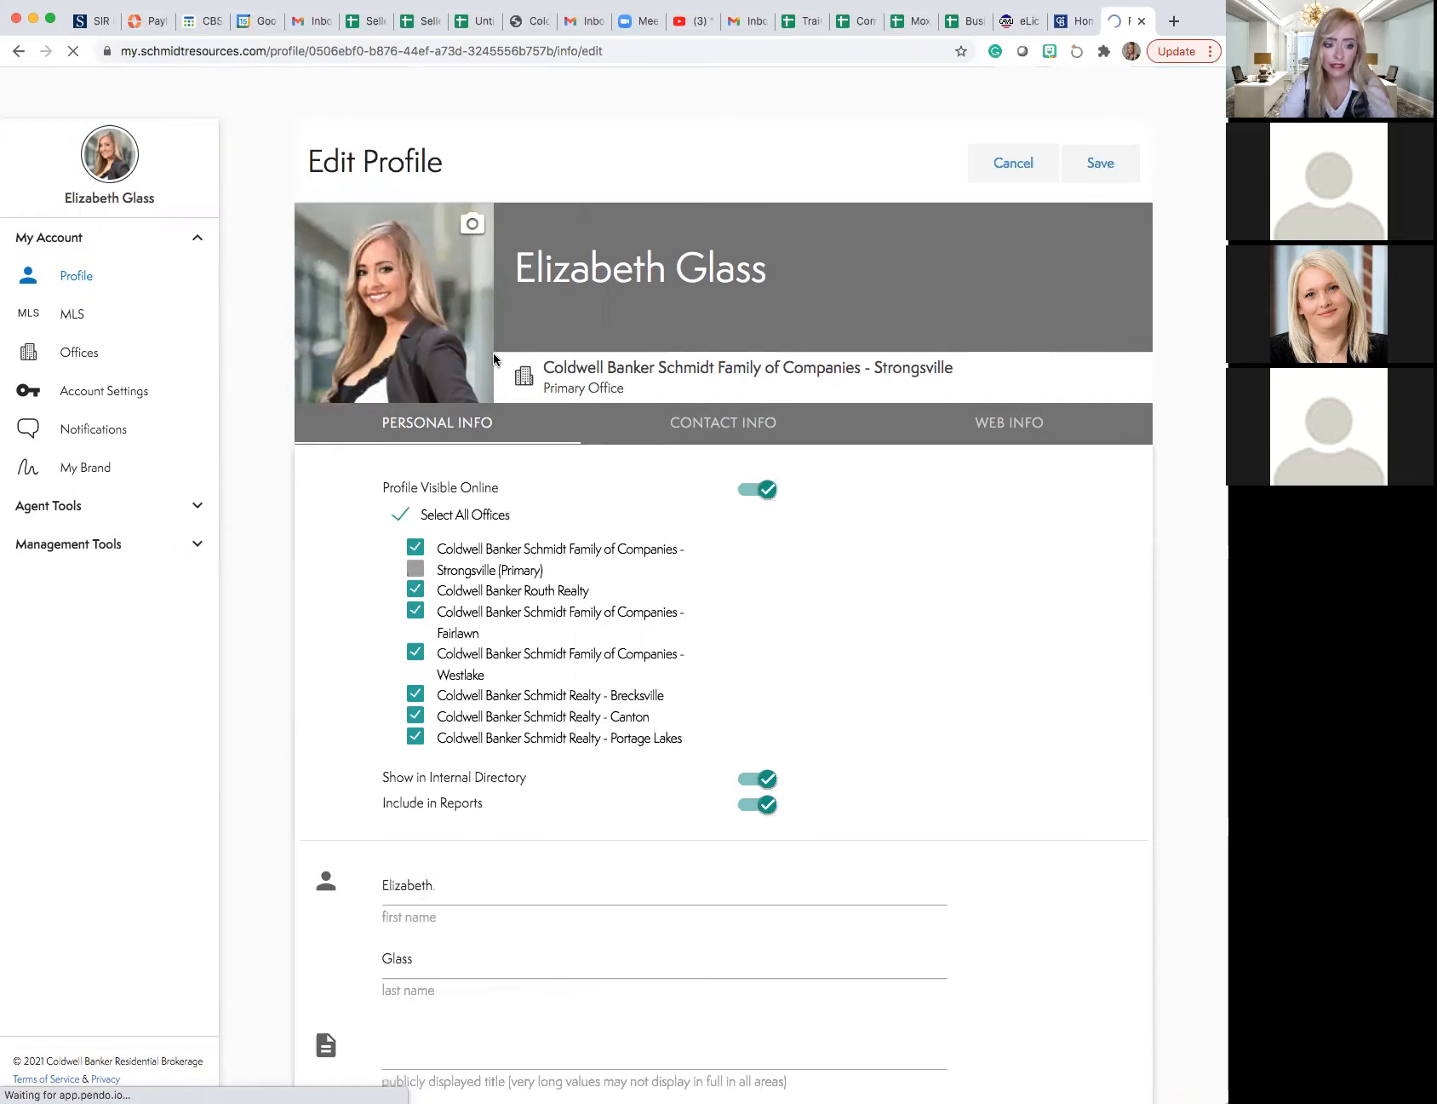
scroll(508, 383, "down", 10)
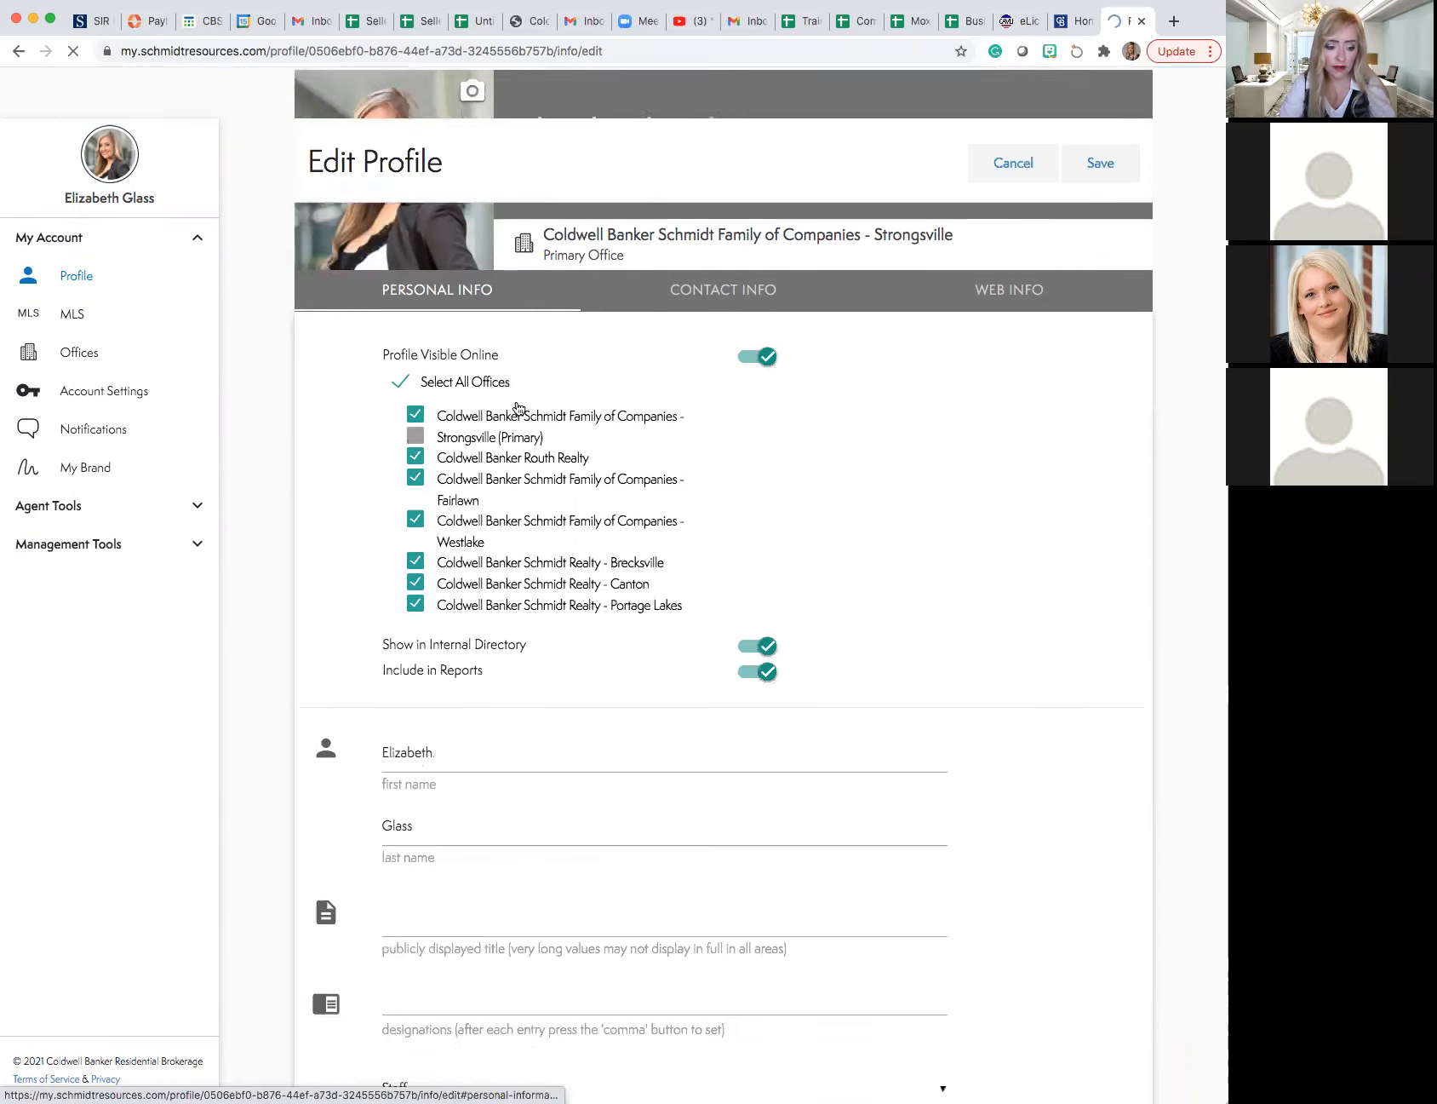
scroll(515, 415, "down", 5)
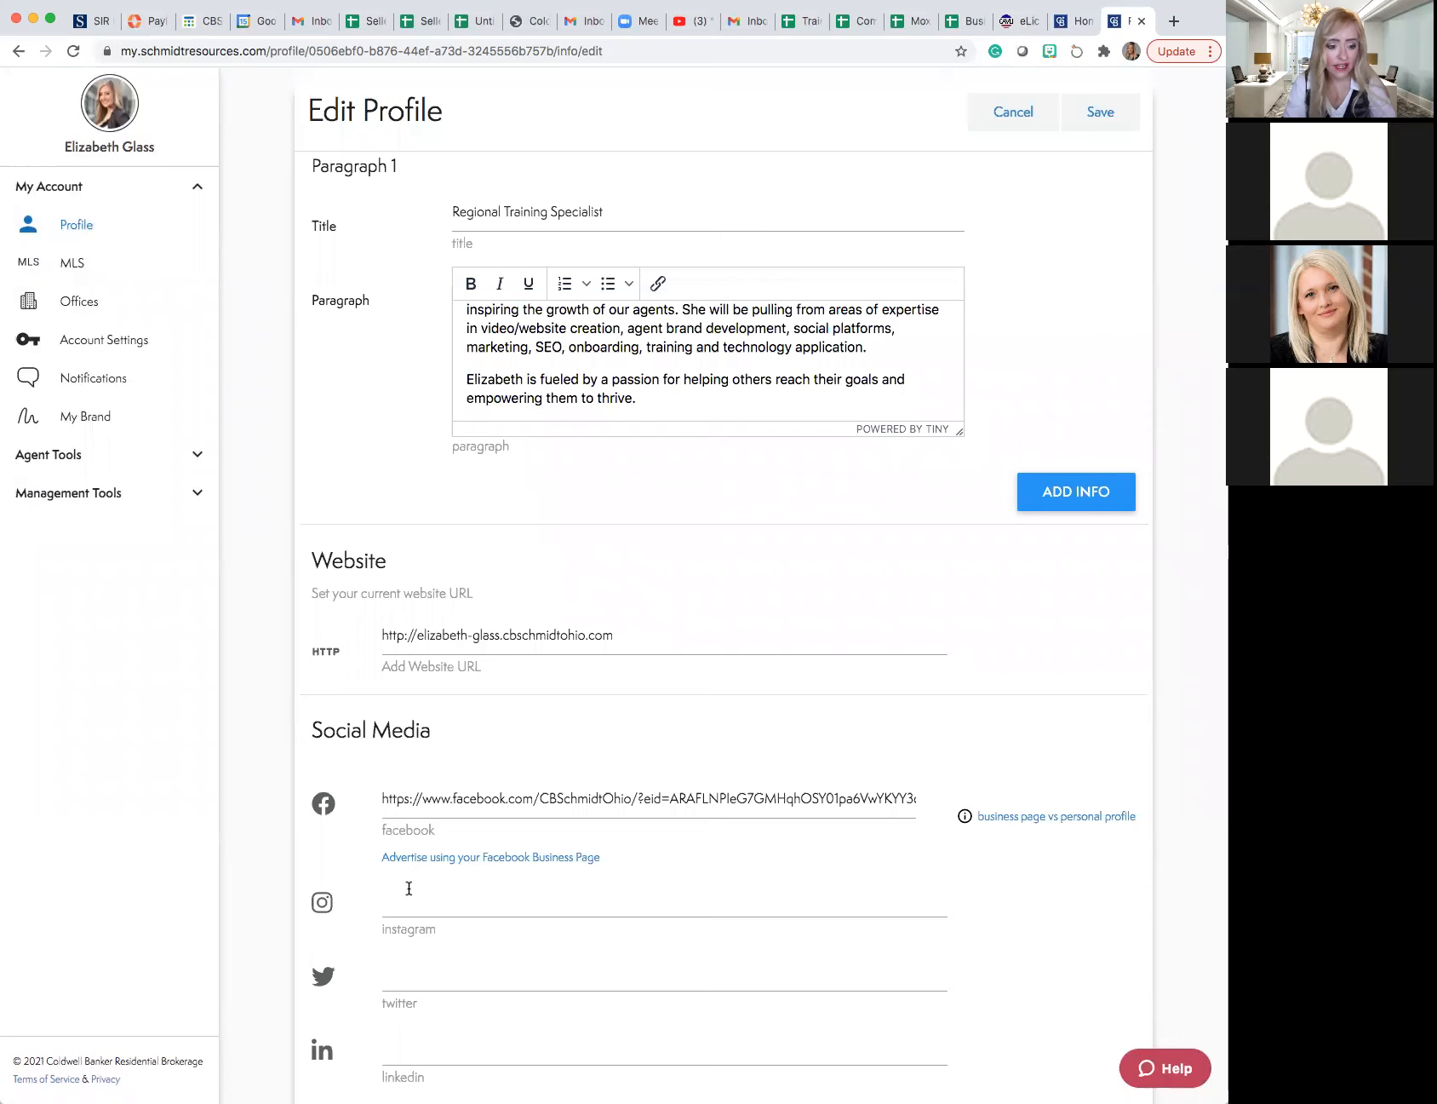
scroll(408, 888, "up", 5)
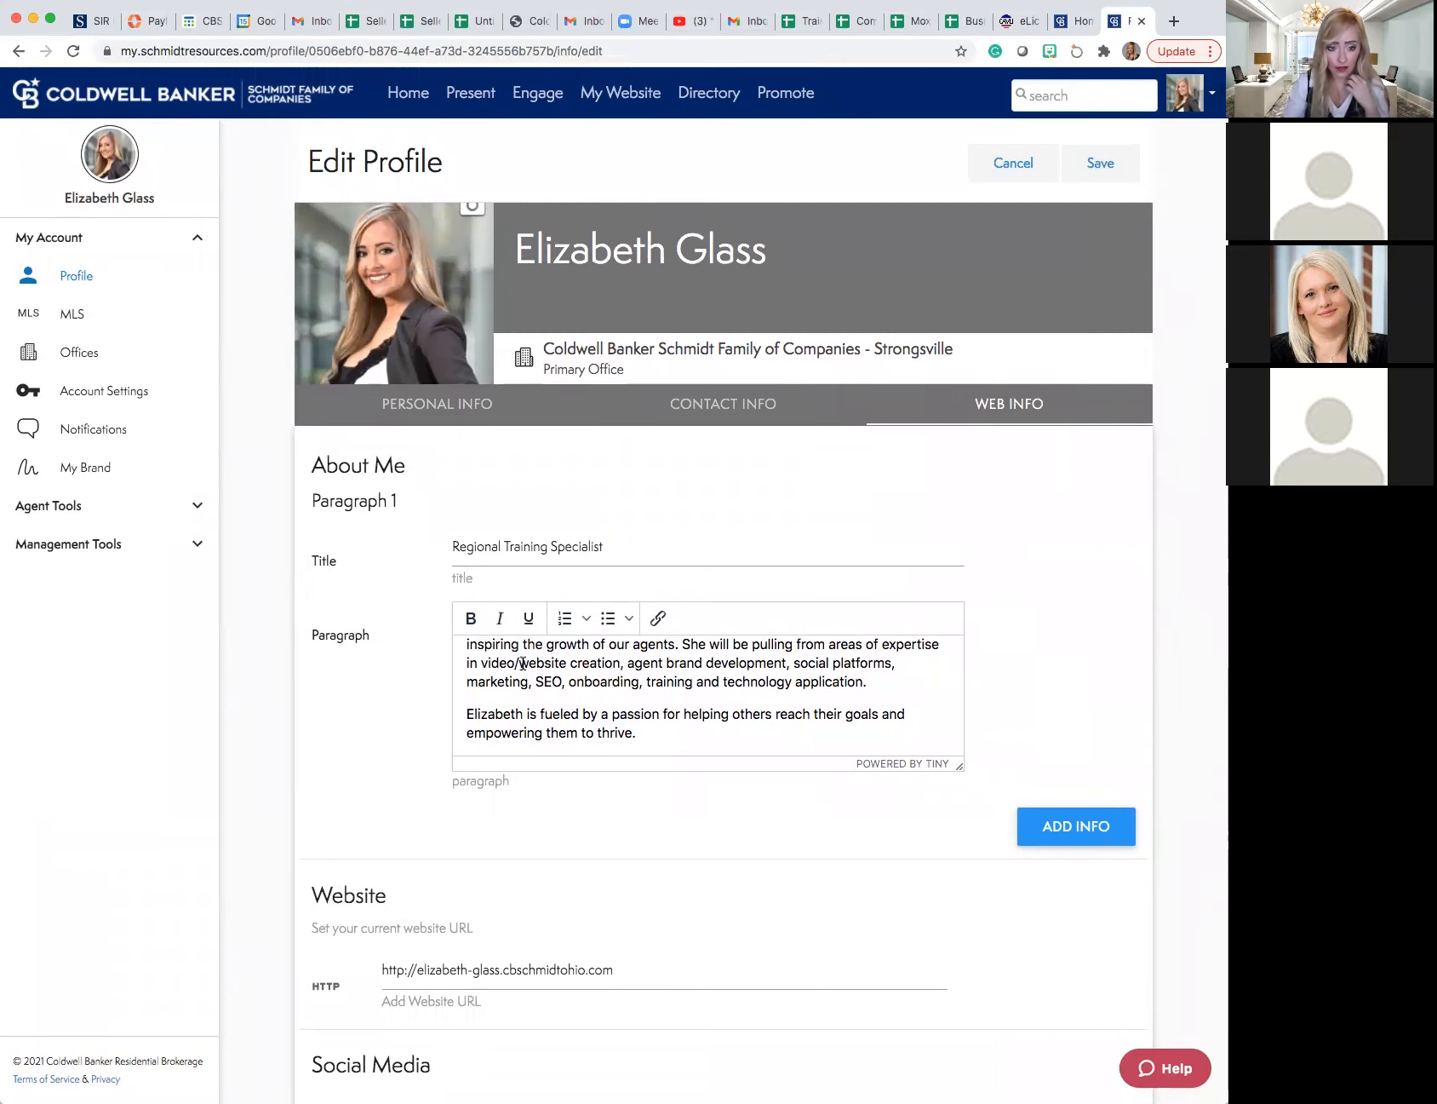
left_click(718, 408)
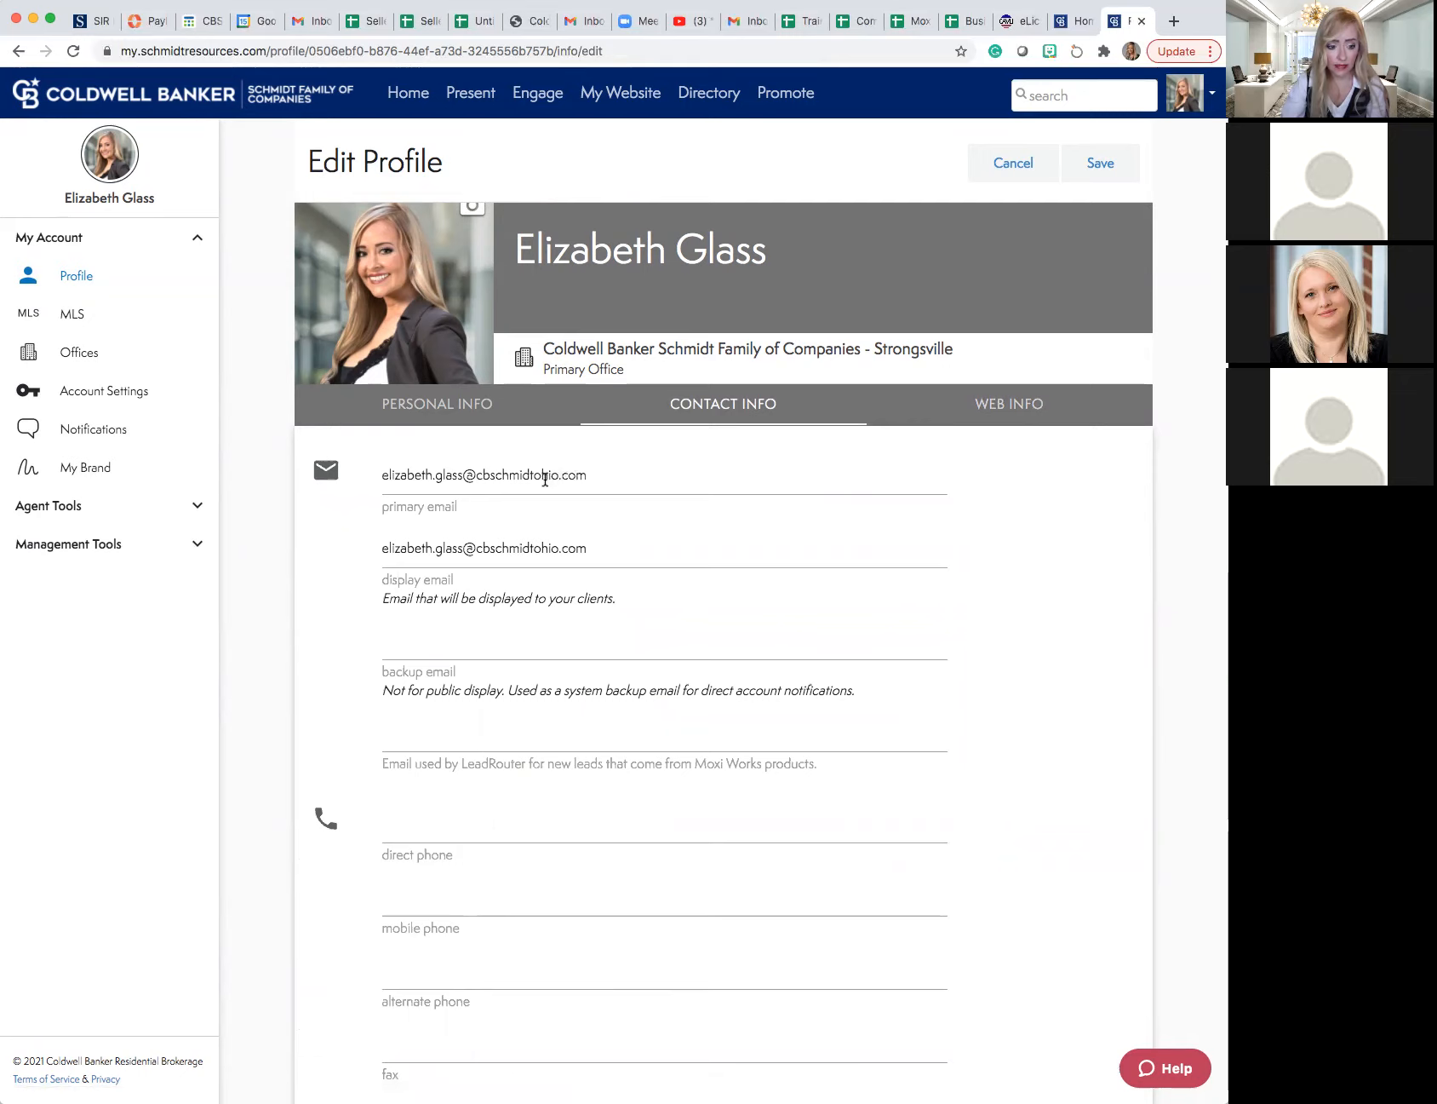
scroll(569, 504, "down", 4)
scroll(571, 507, "up", 4)
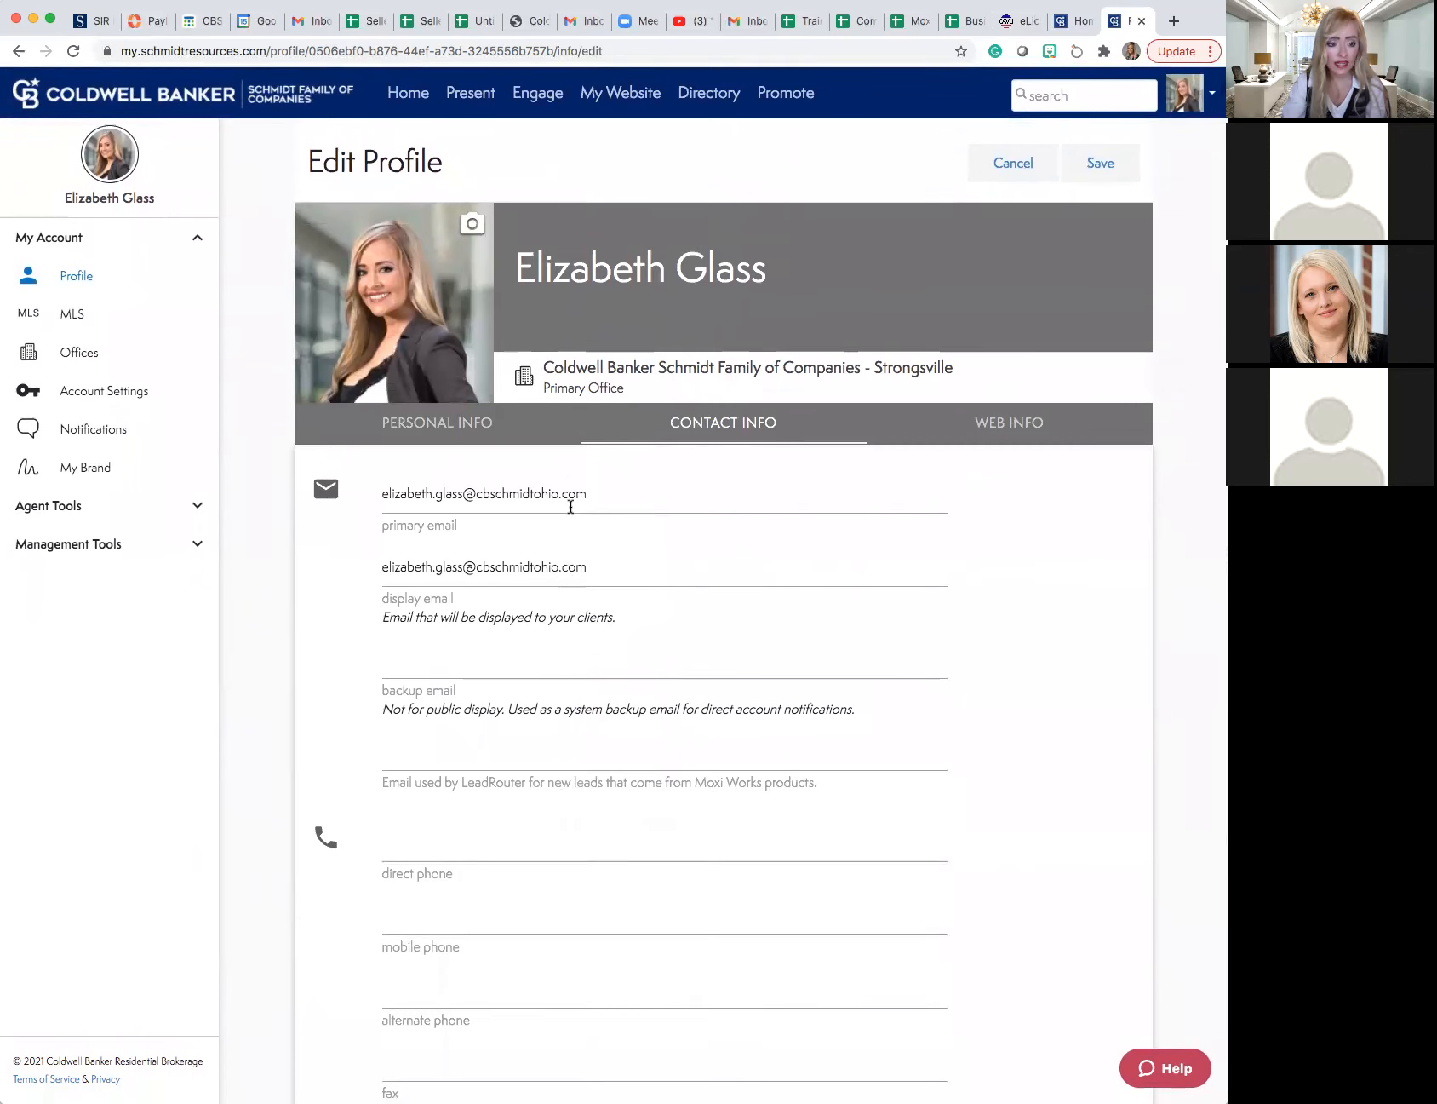
- Return to the profile's web information and read through the About Me paragraph
left_click(996, 425)
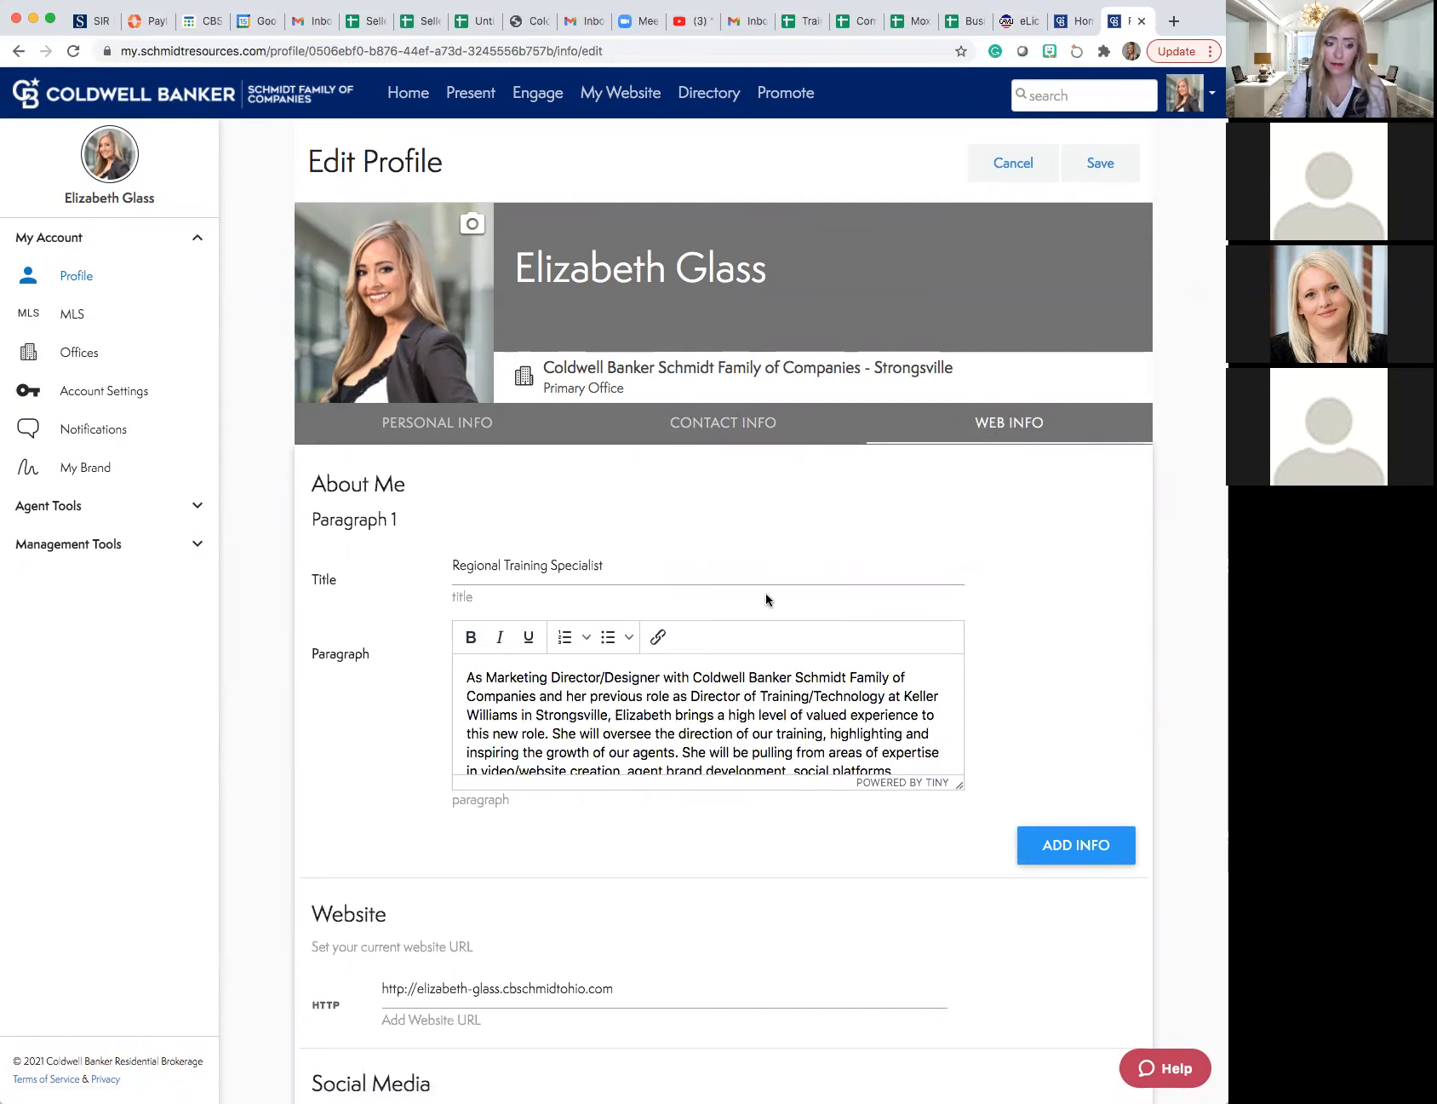
scroll(766, 593, "down", 5)
scroll(766, 593, "down", 1)
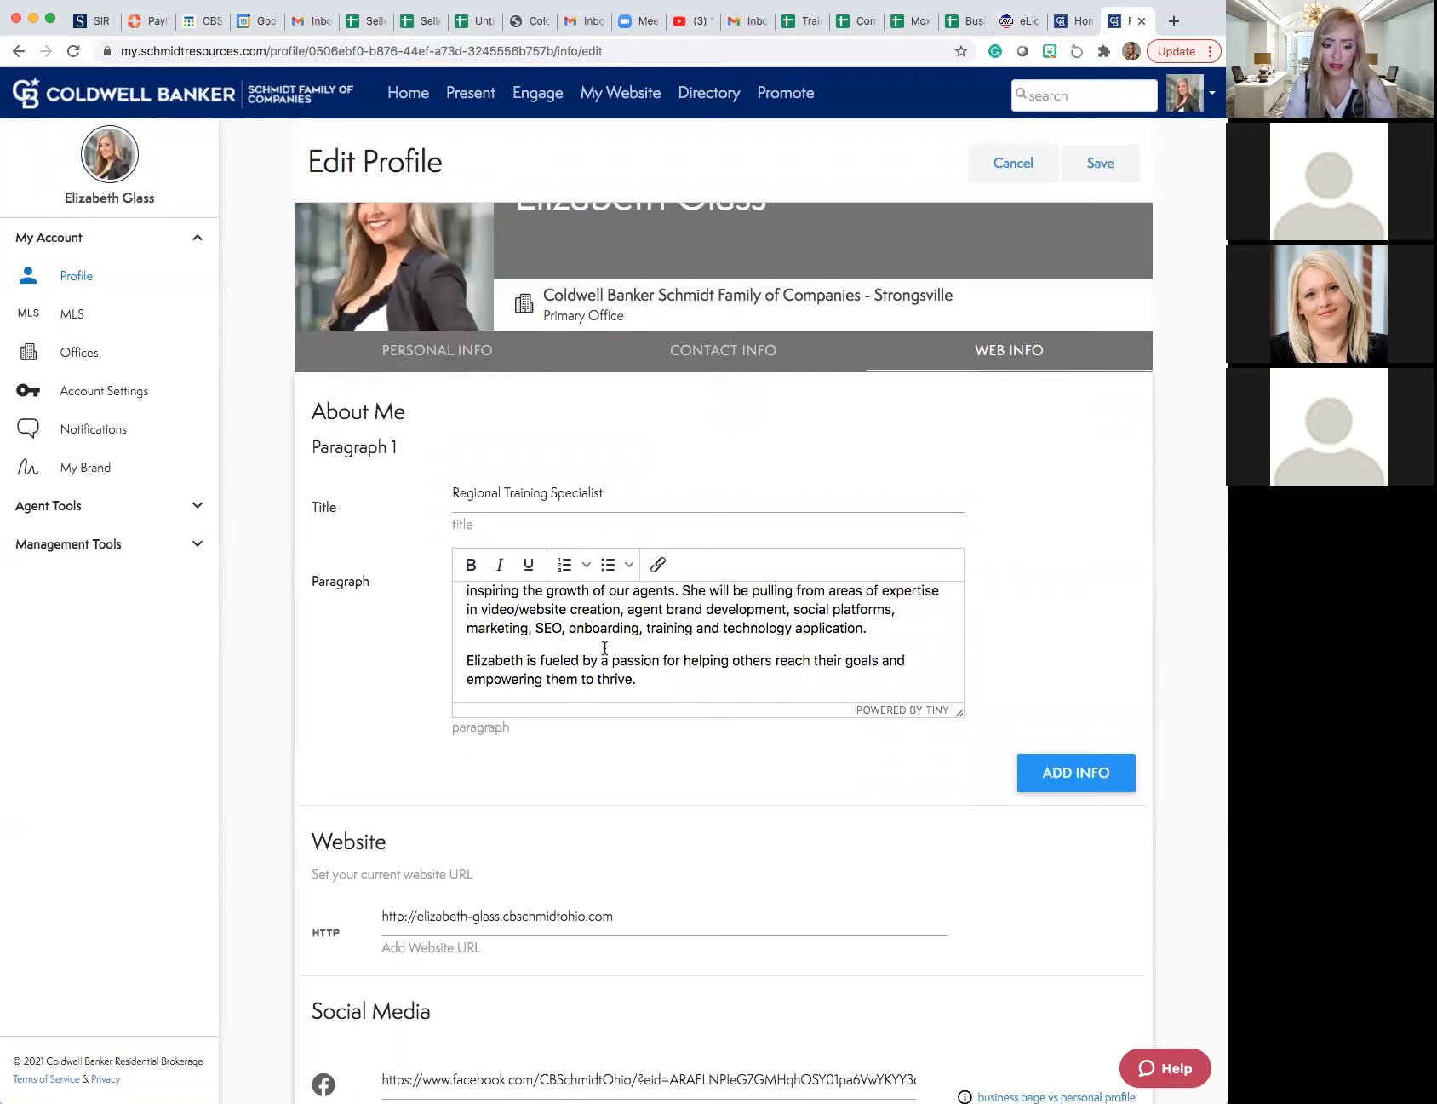
left_click(644, 681)
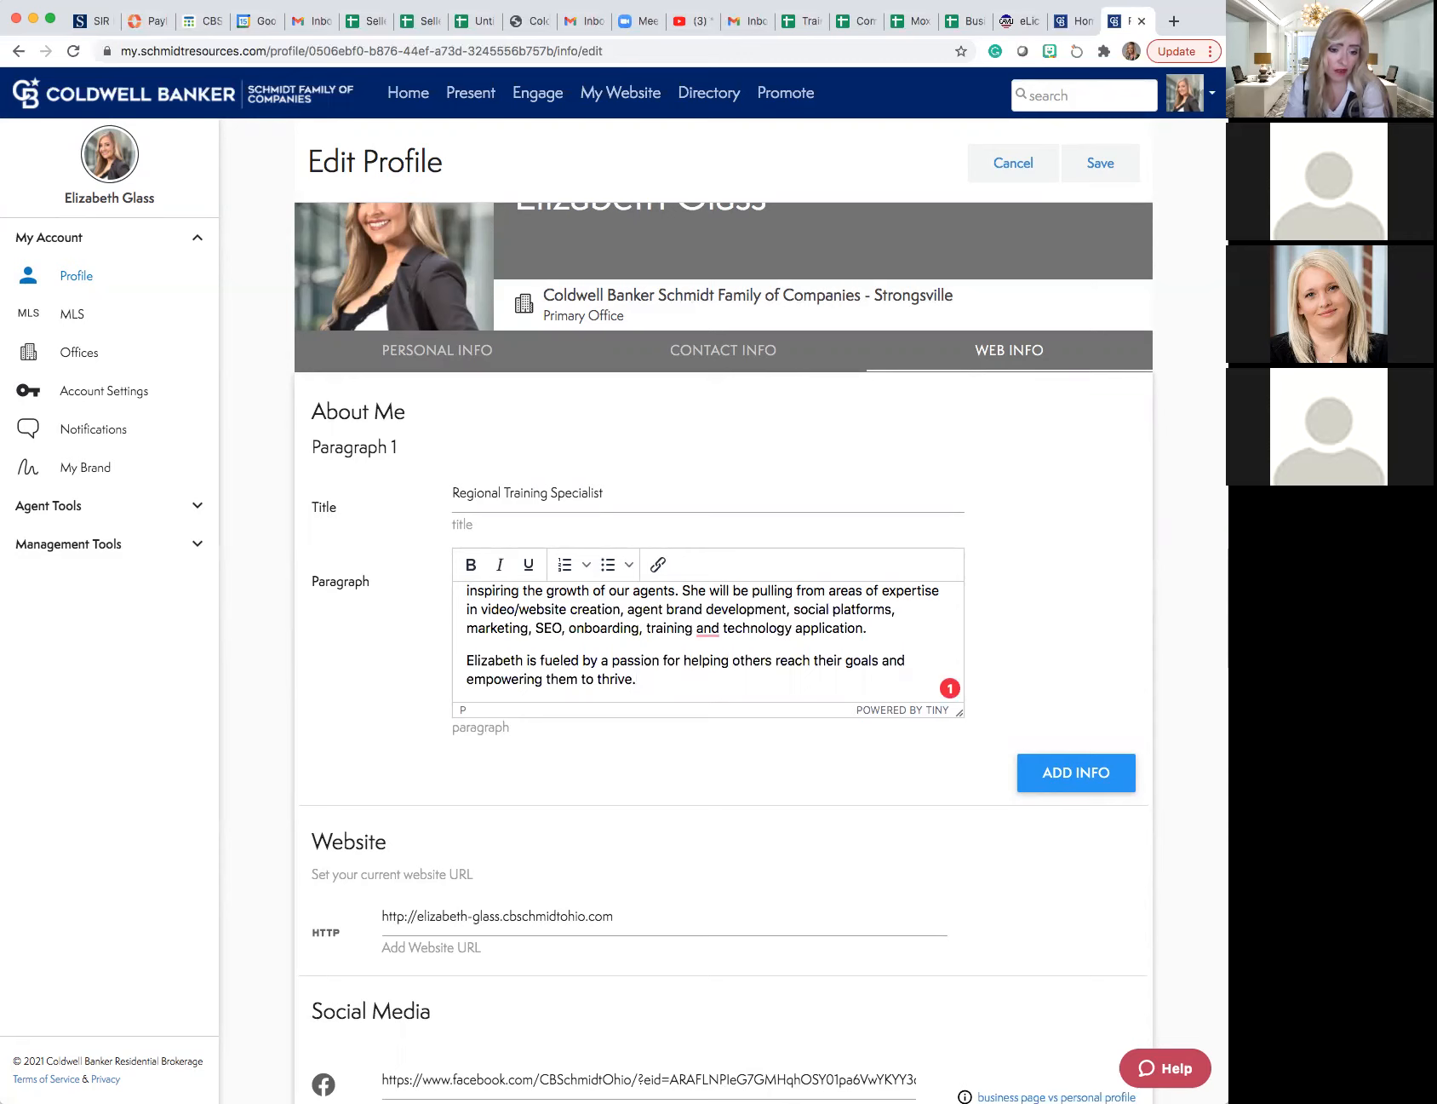
scroll(633, 590, "up", 2)
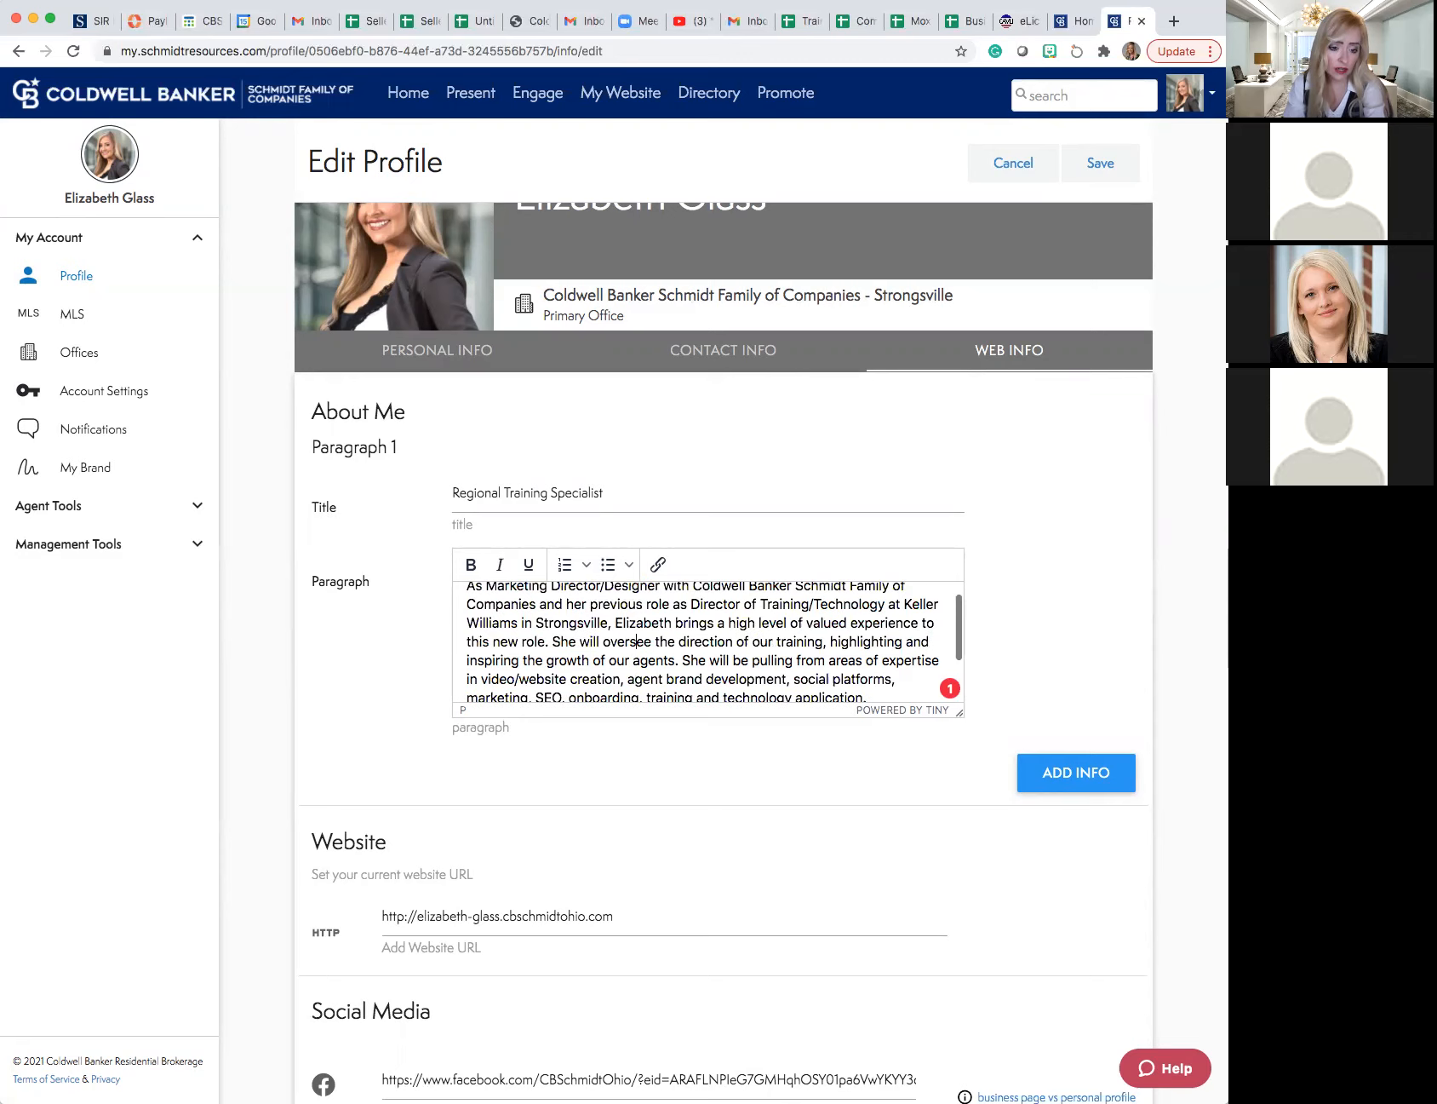
scroll(639, 603, "up", 1)
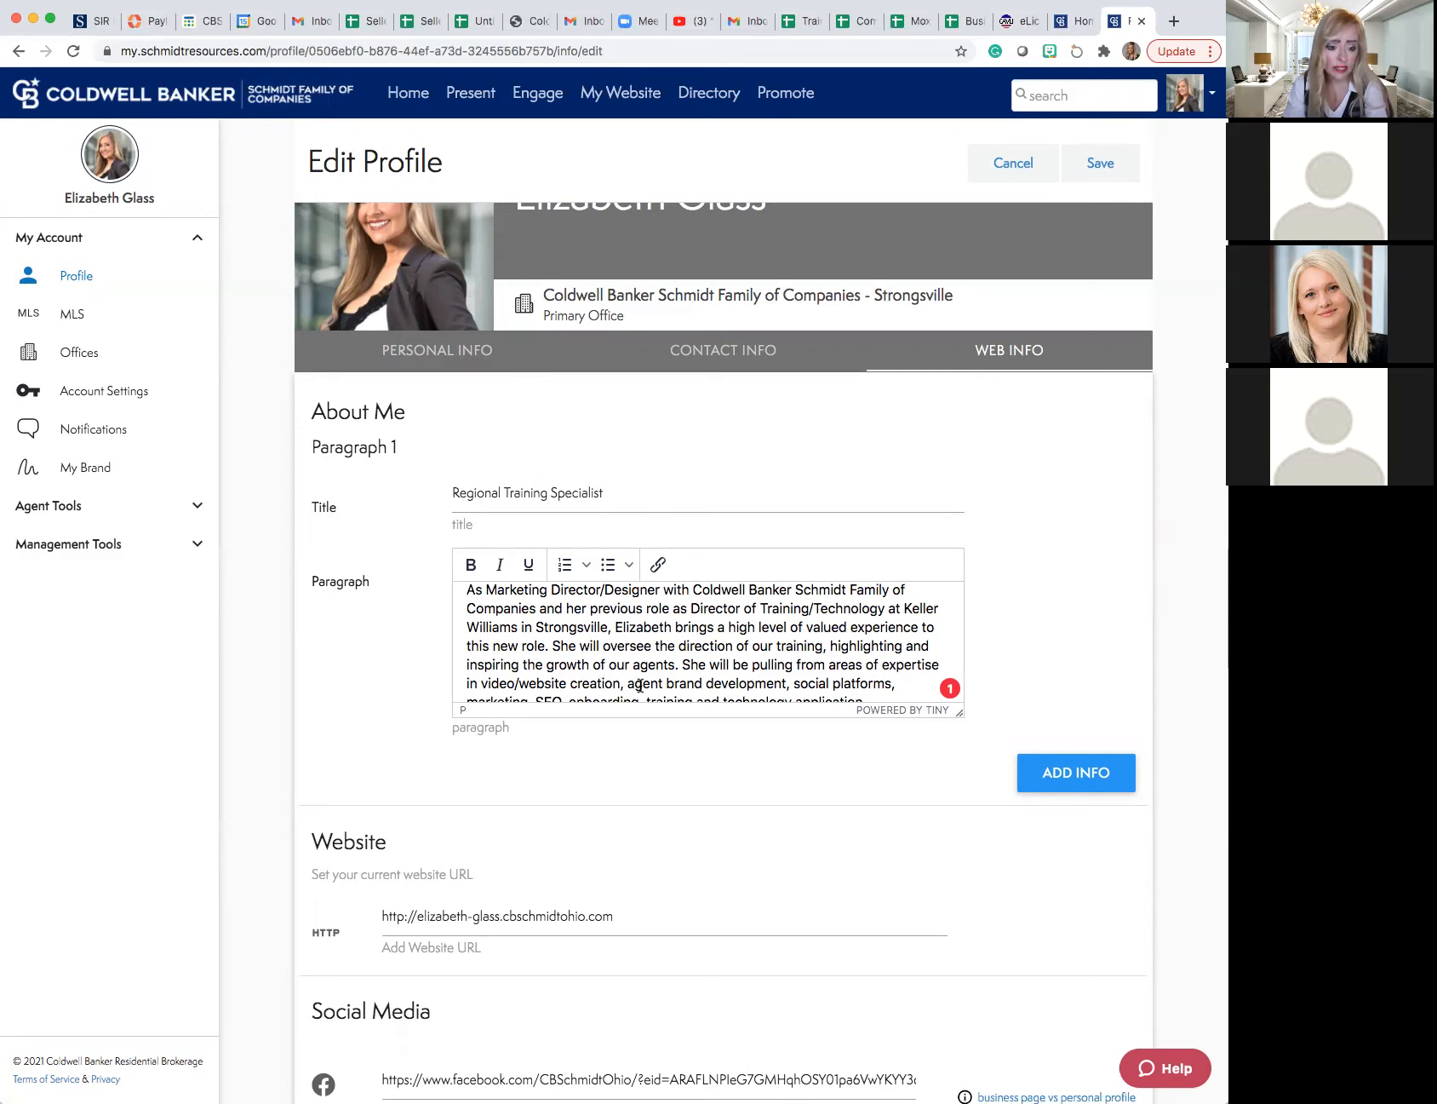
scroll(640, 682, "down", 2)
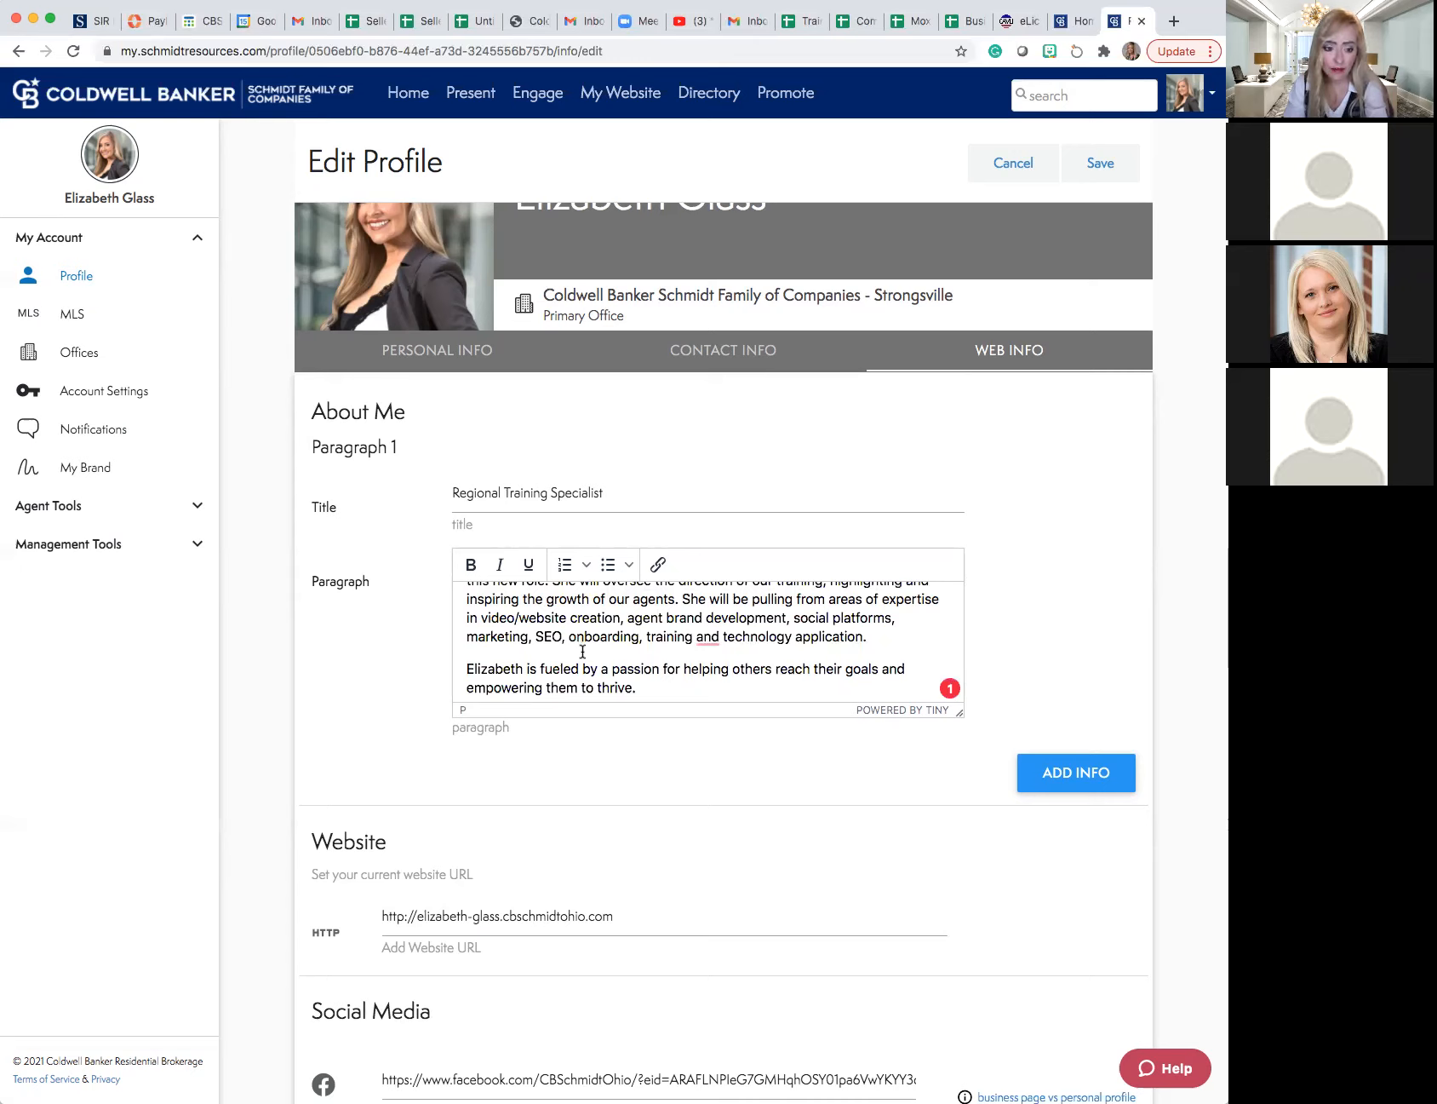
- Select the full About Me paragraph, place the cursor in its title field, and save the profile
left_click_drag(639, 688, 481, 593)
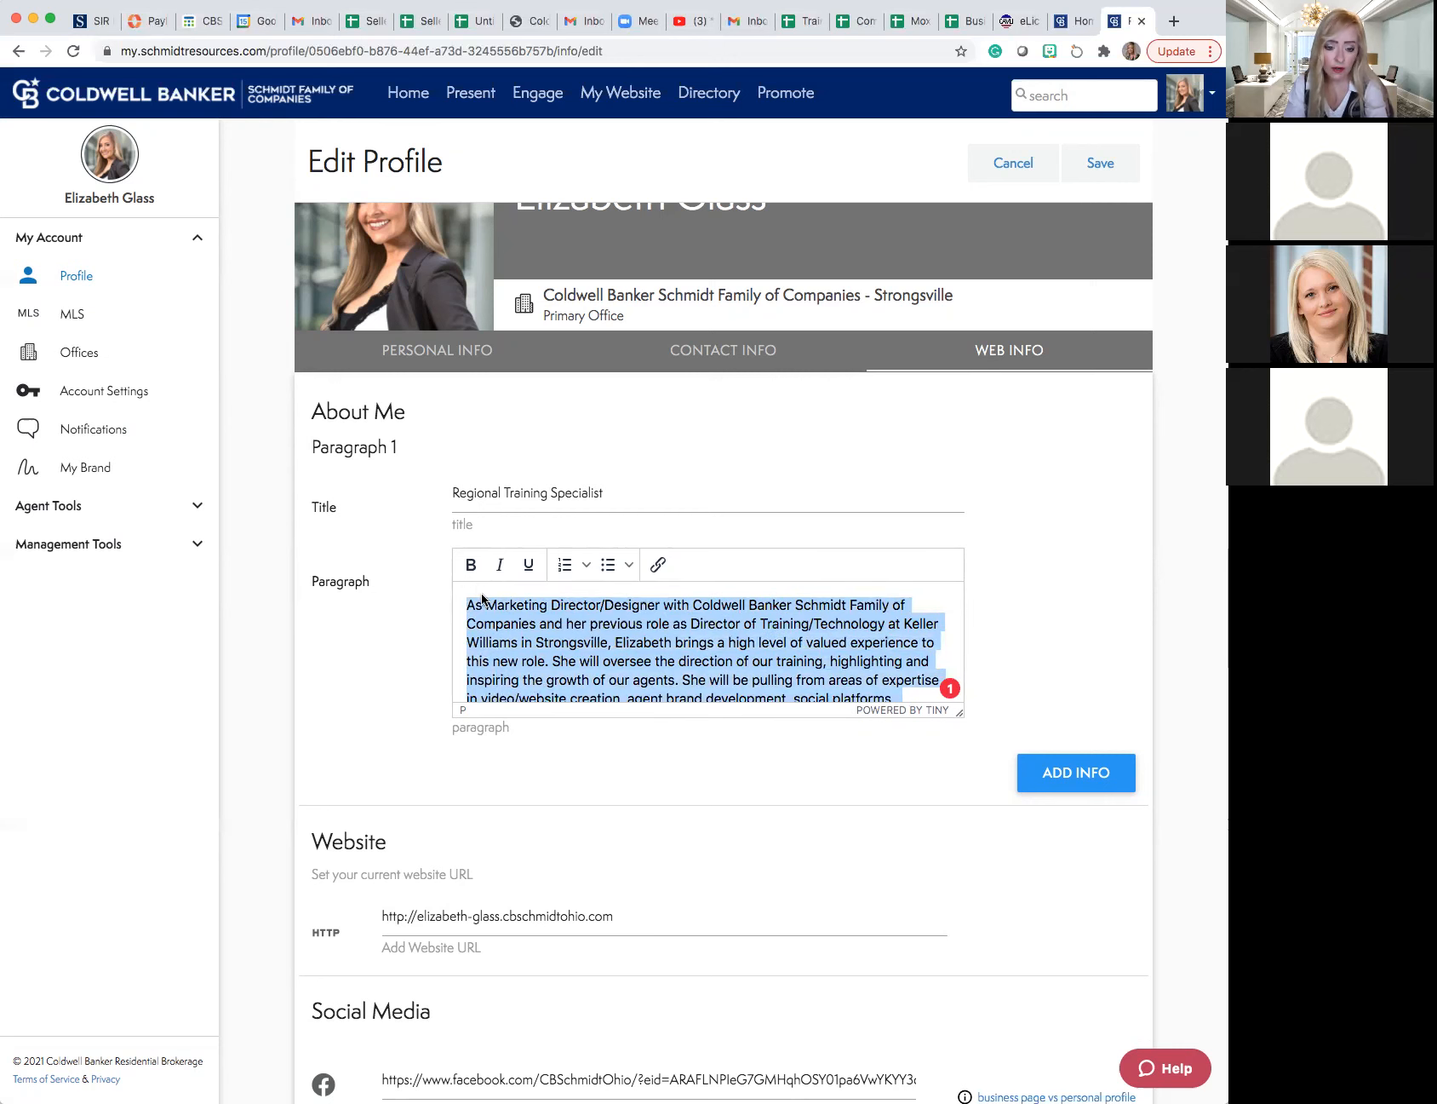
scroll(490, 593, "down", 2)
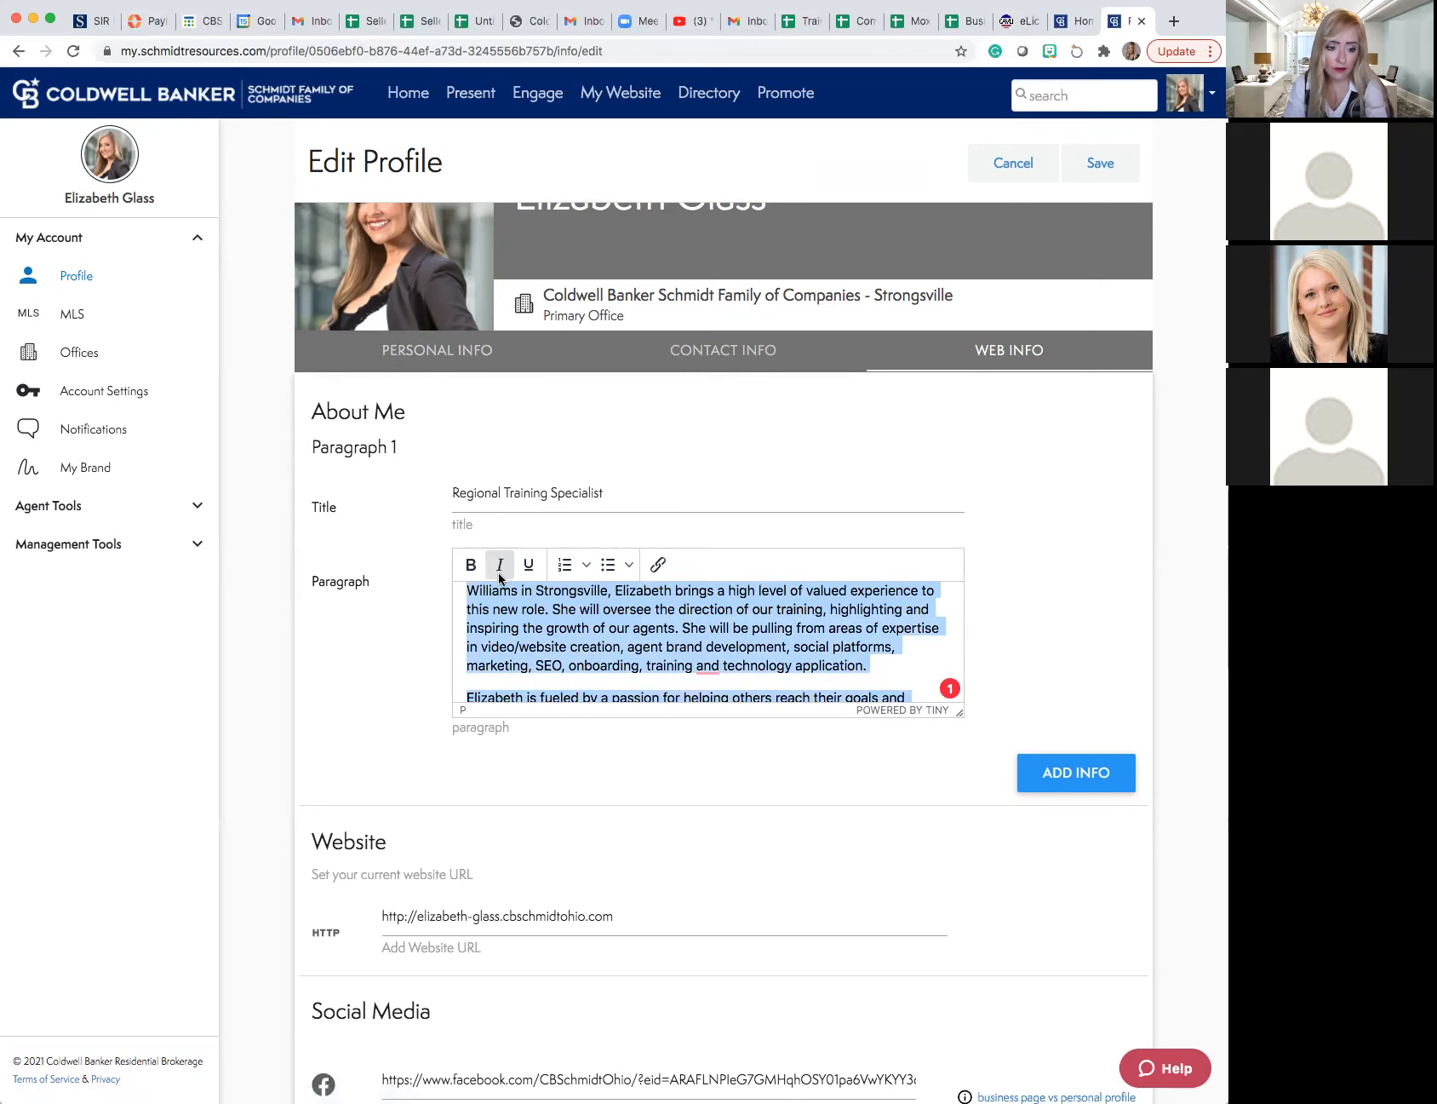
scroll(501, 585, "up", 1)
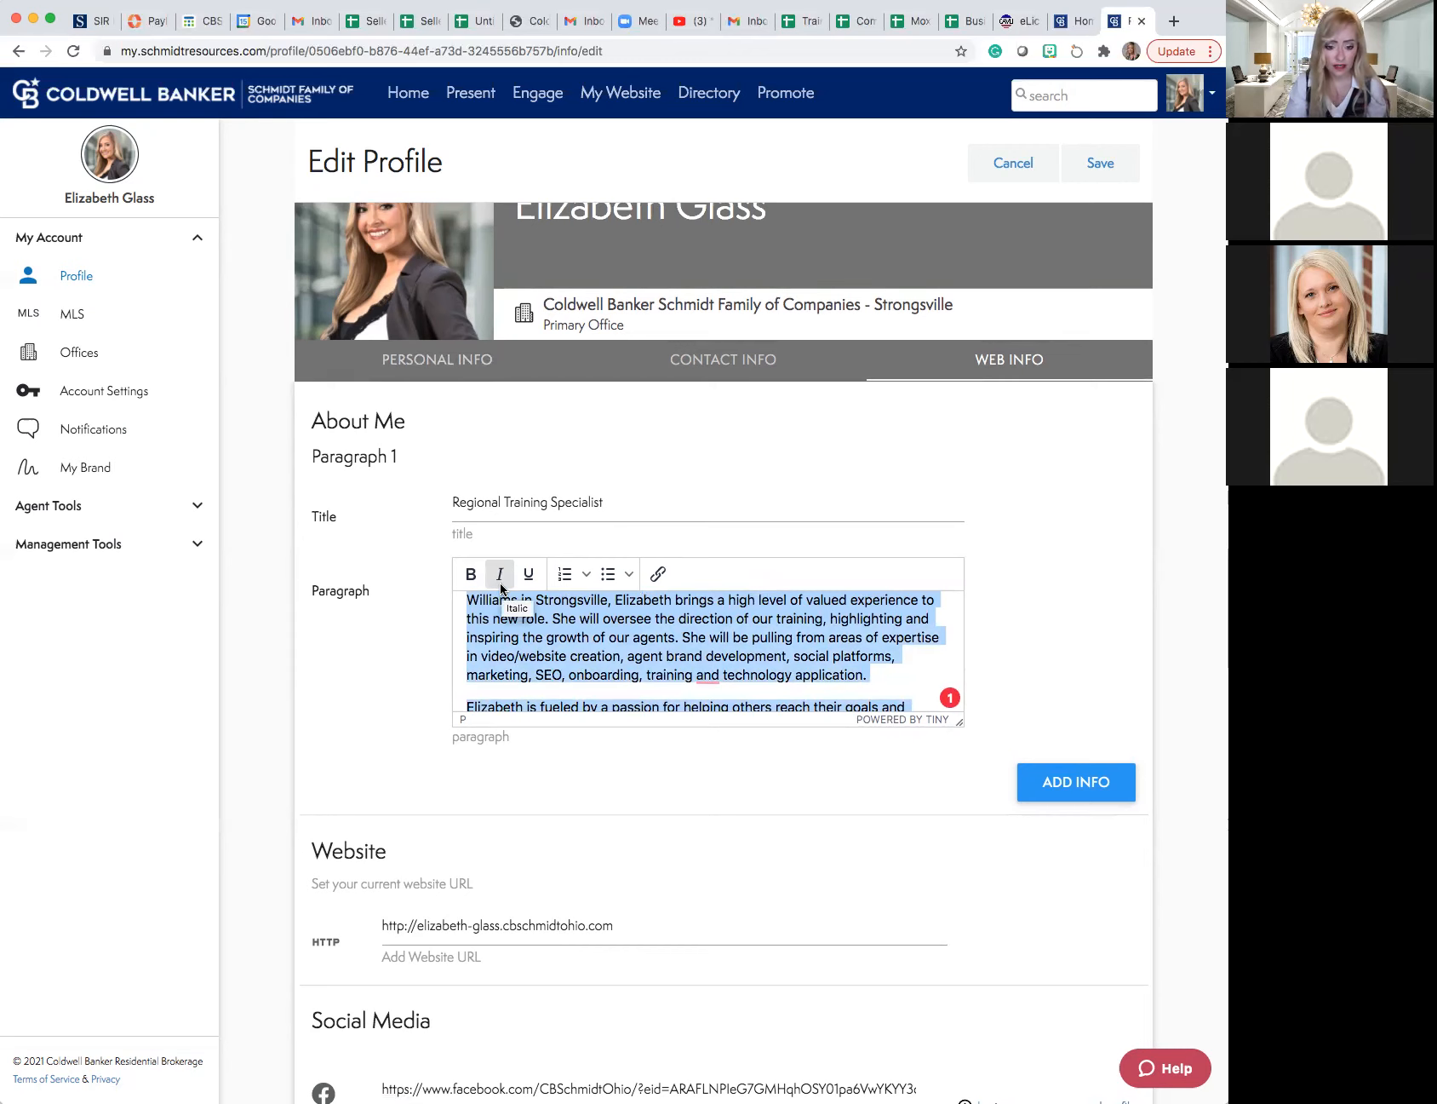
left_click(531, 515)
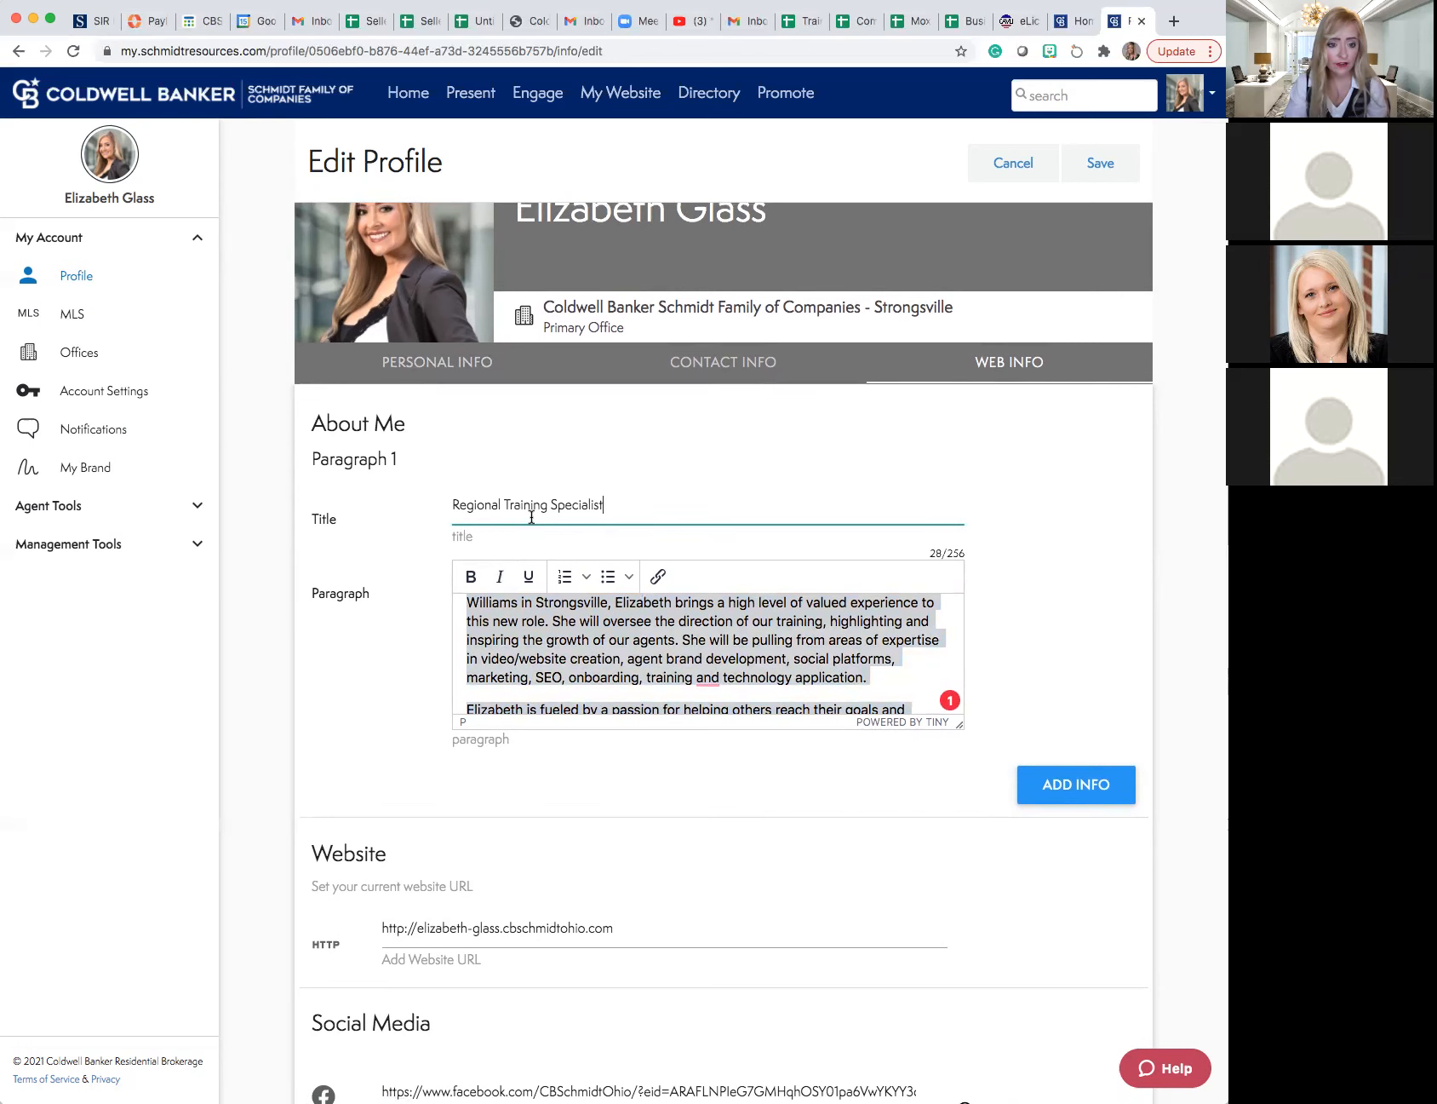
scroll(531, 515, "up", 2)
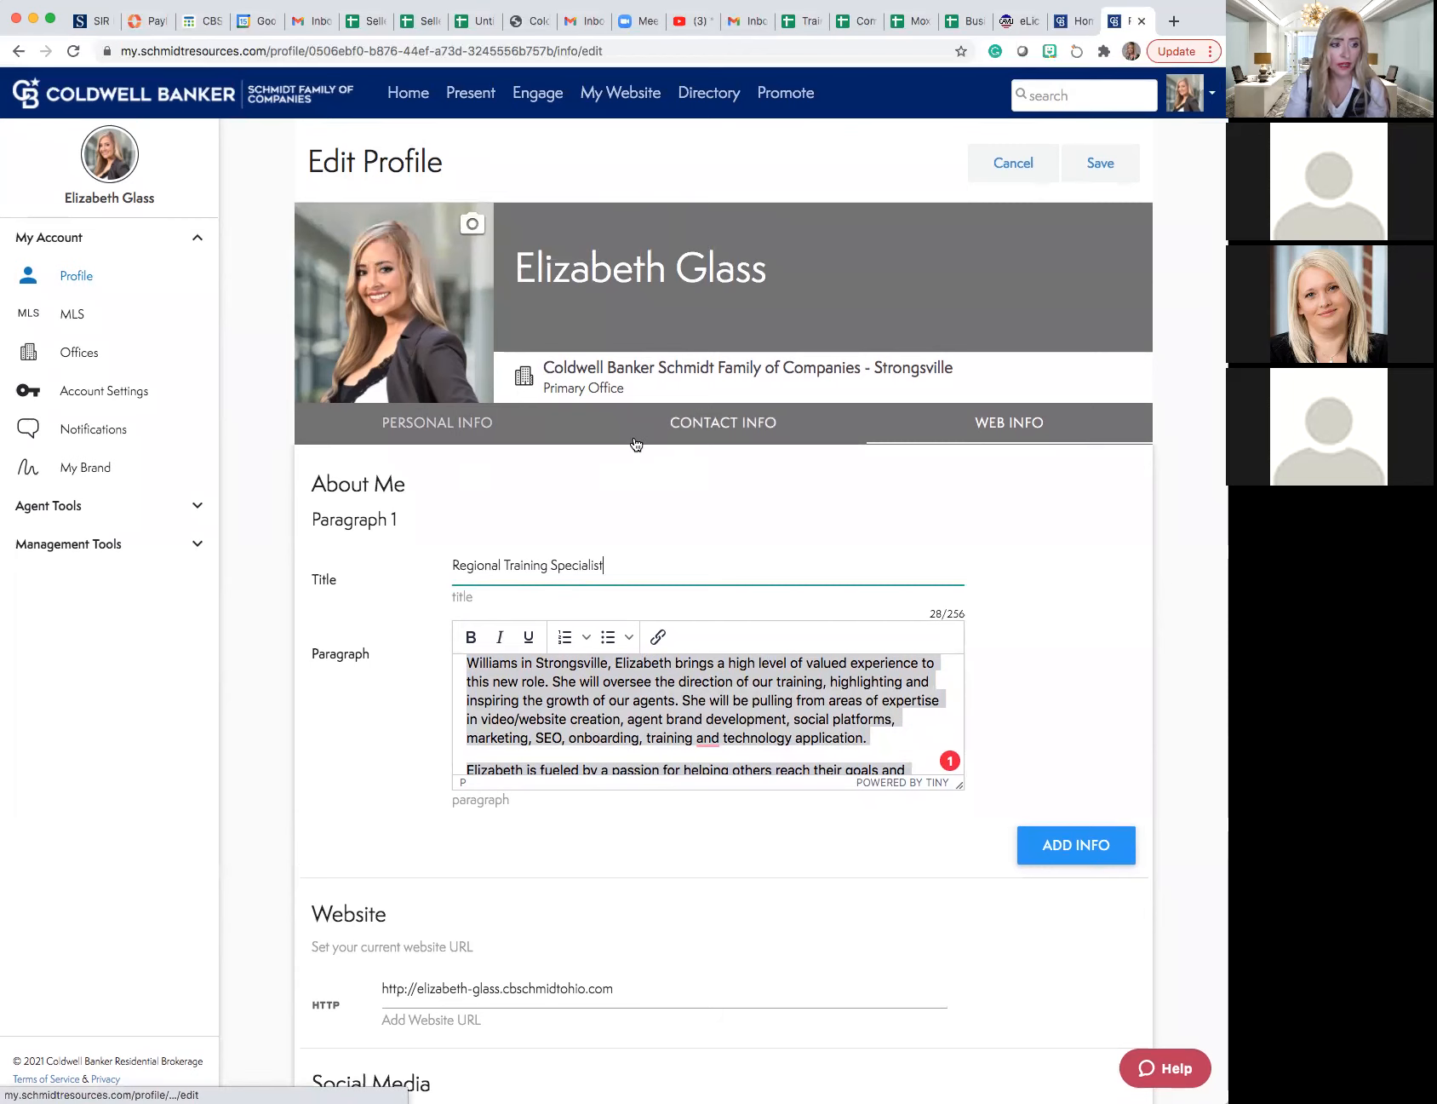
left_click(1086, 181)
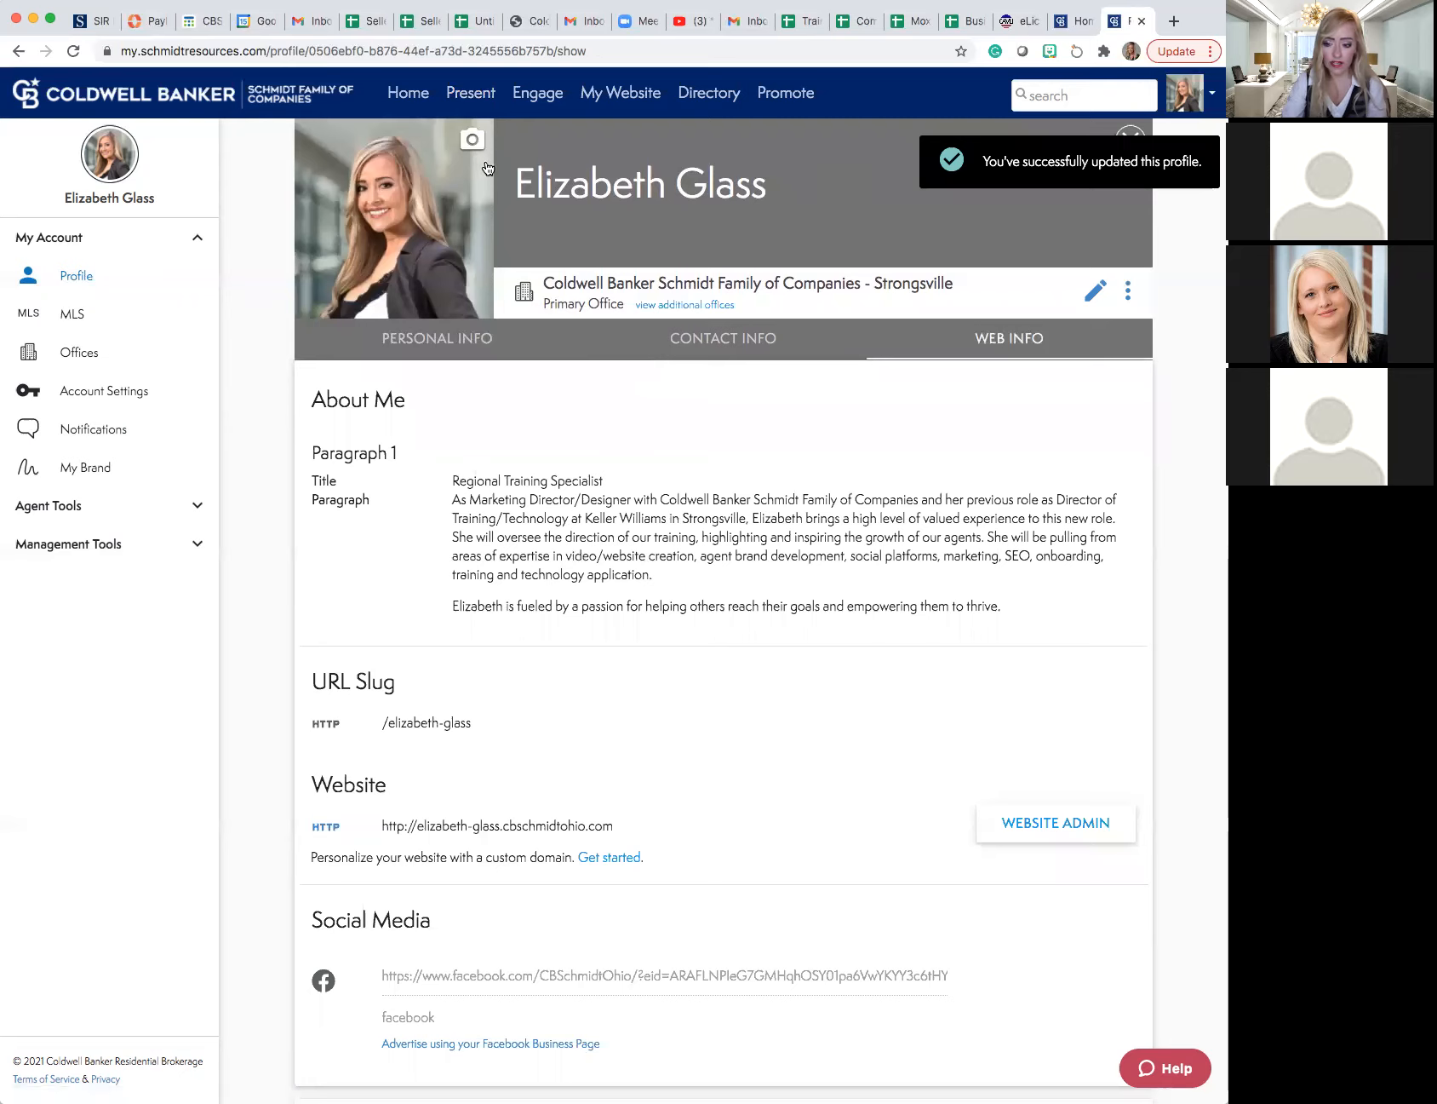
- Go to the Present area and examine the available actions for the first seller presentation, including its view, assign and co-presenter options
left_click(474, 95)
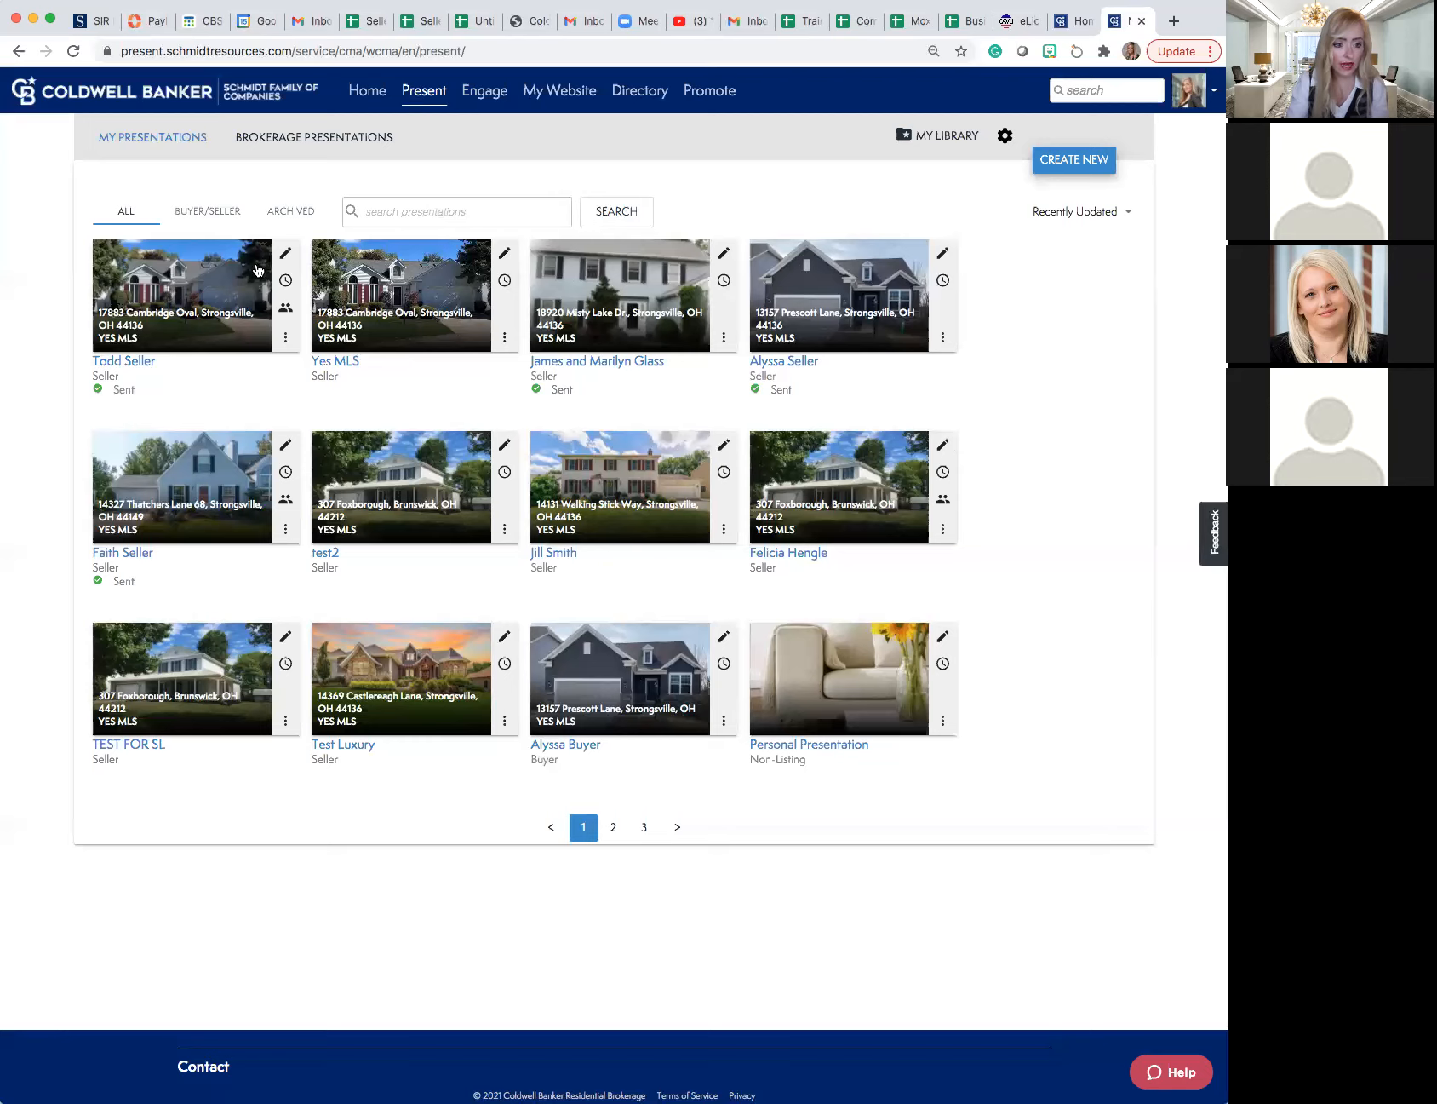
mouse_move(284, 311)
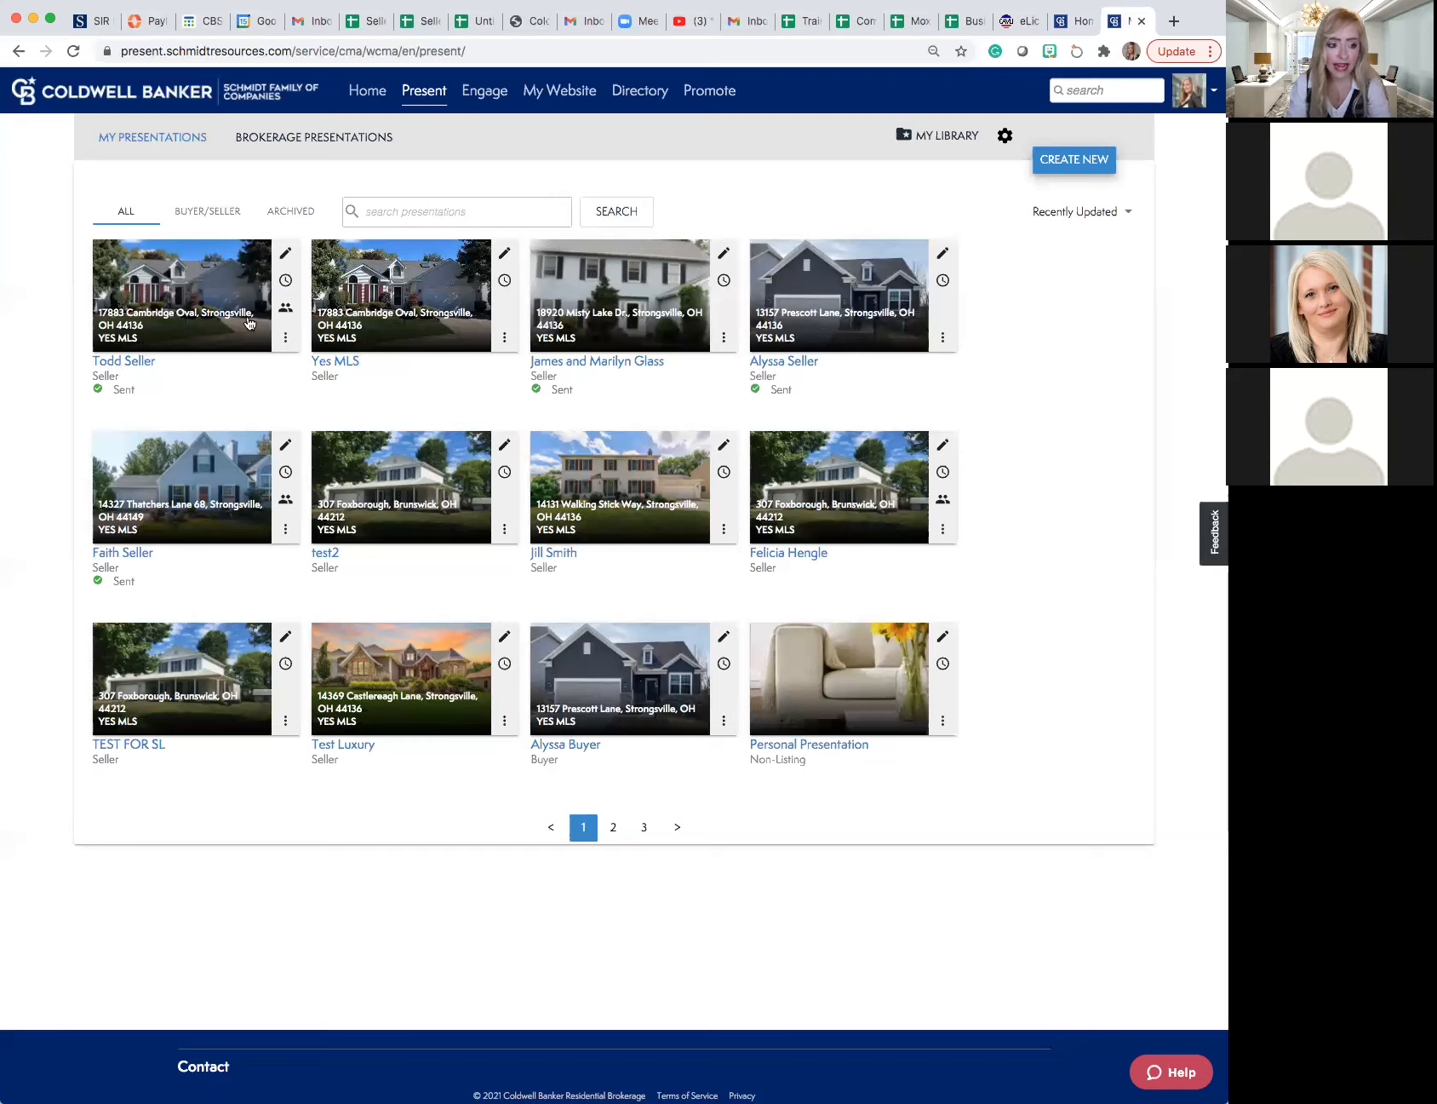
mouse_move(285, 315)
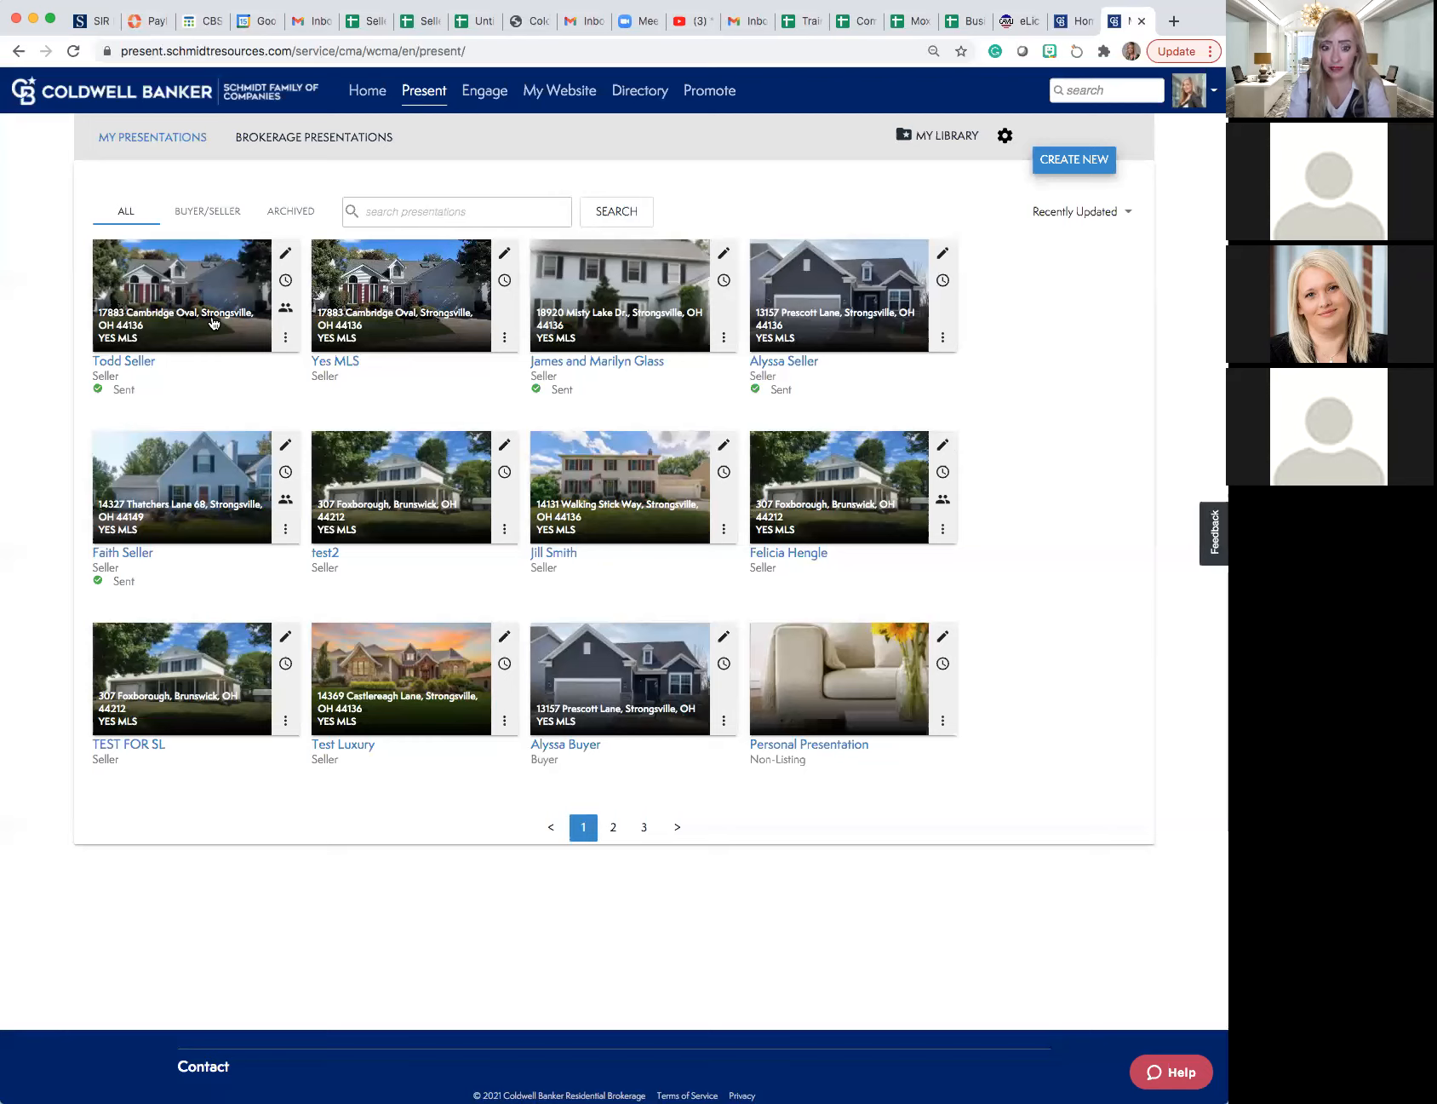
left_click(286, 340)
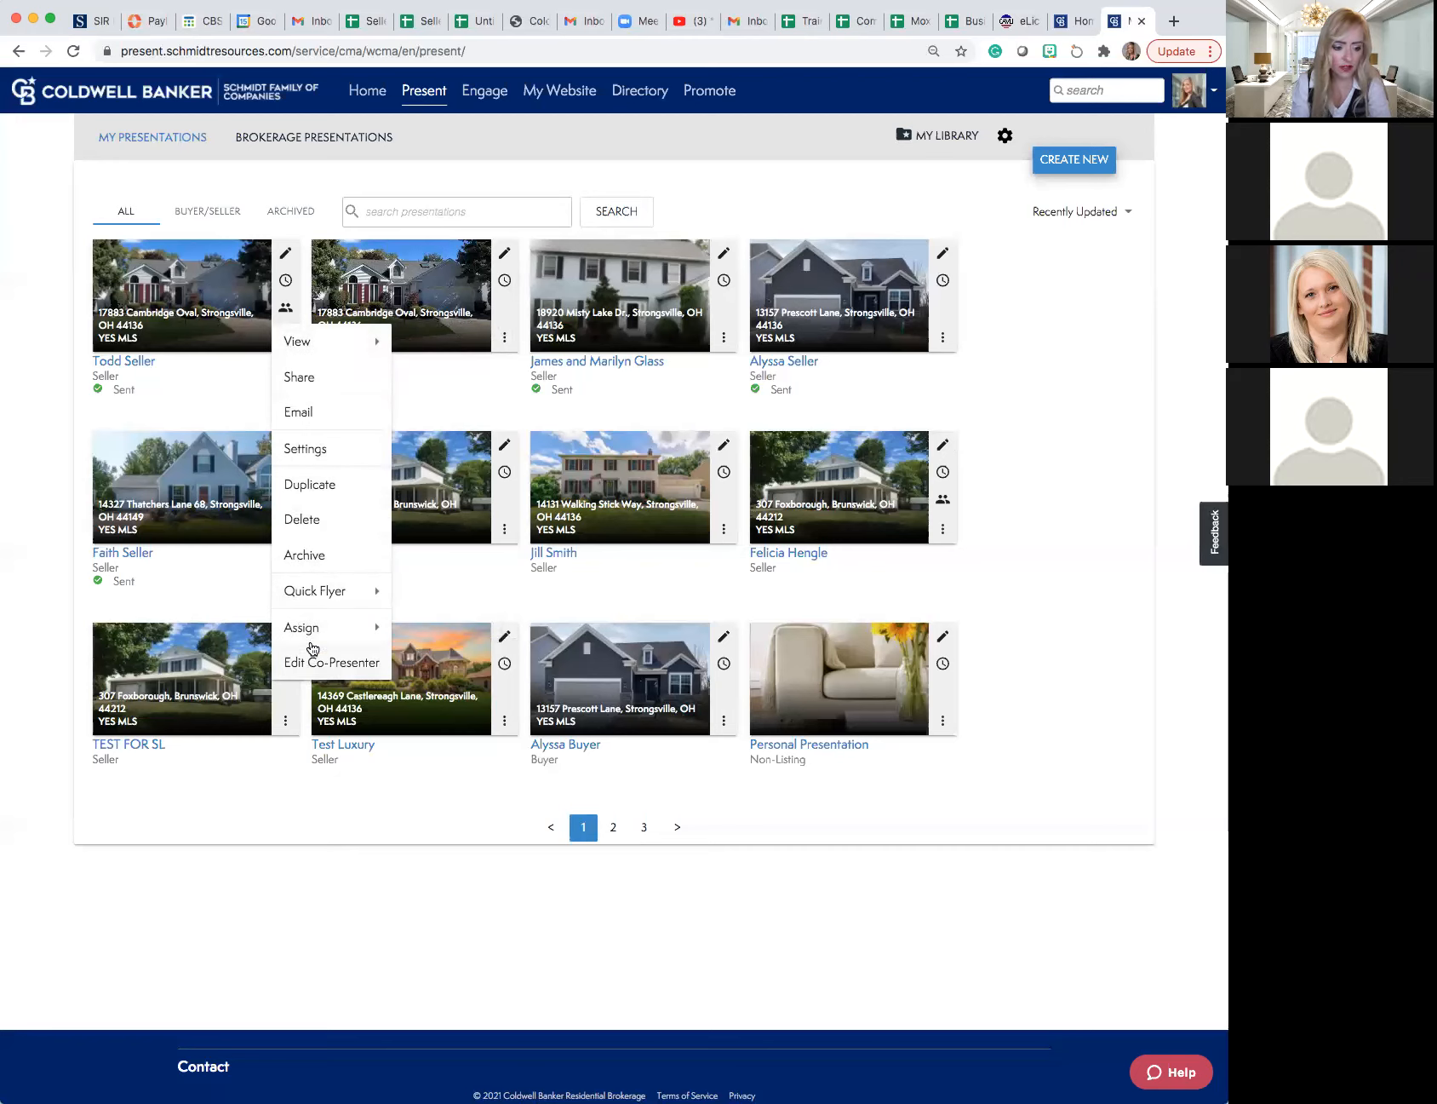
mouse_move(313, 629)
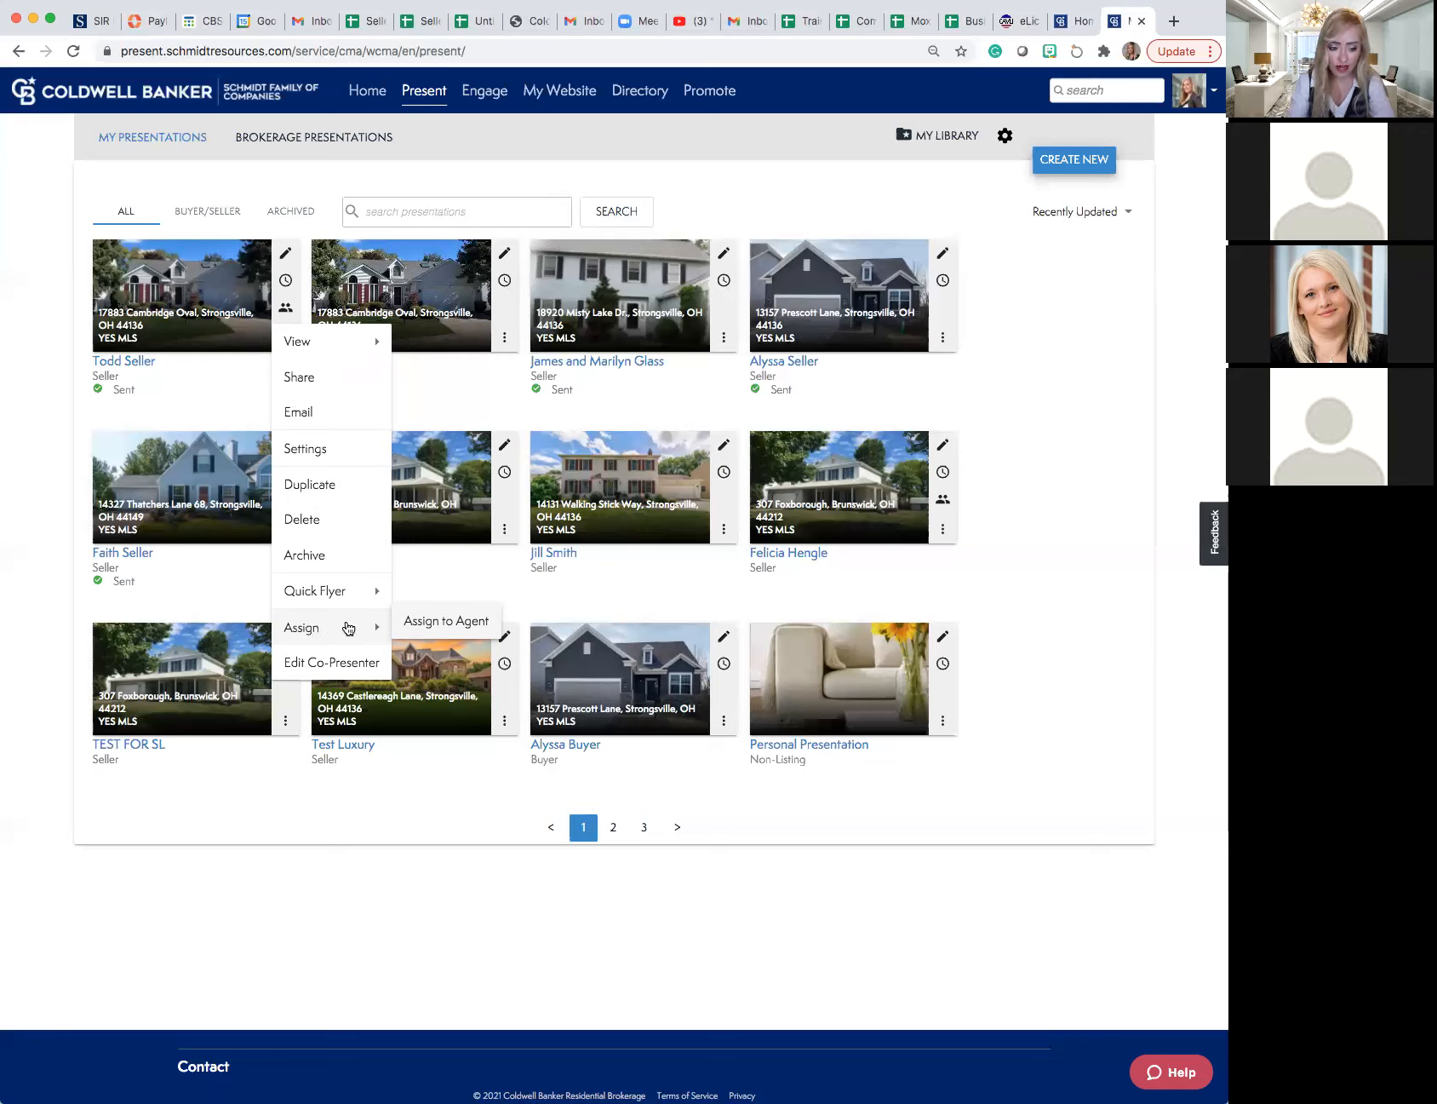
mouse_move(340, 590)
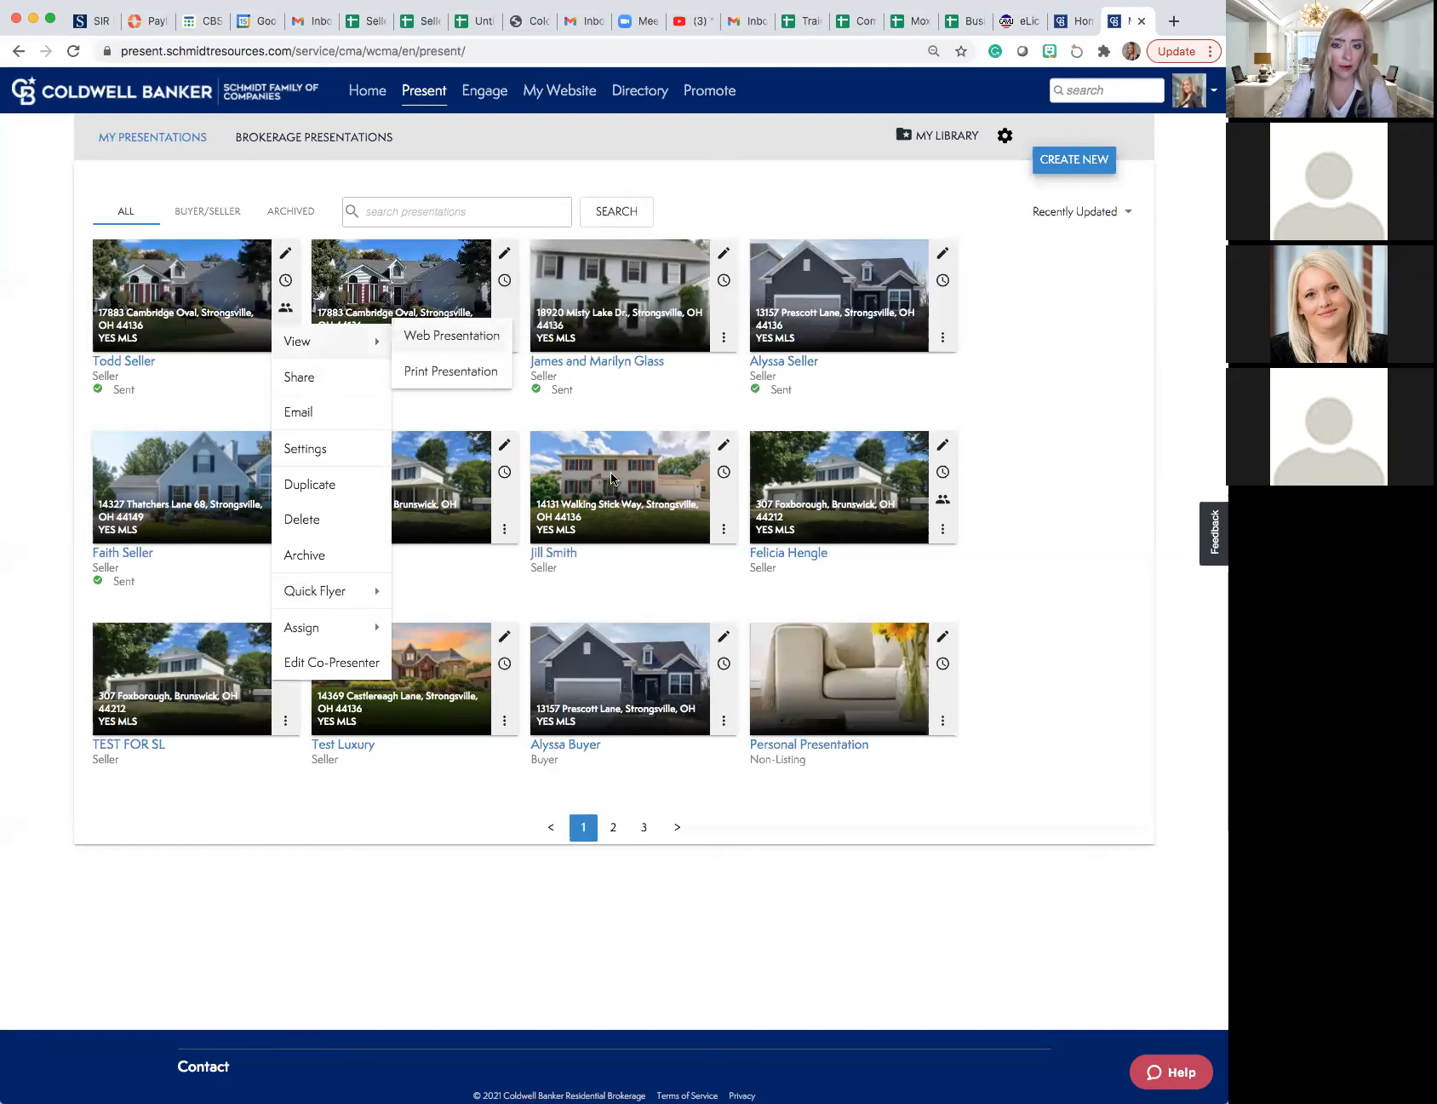
left_click(941, 594)
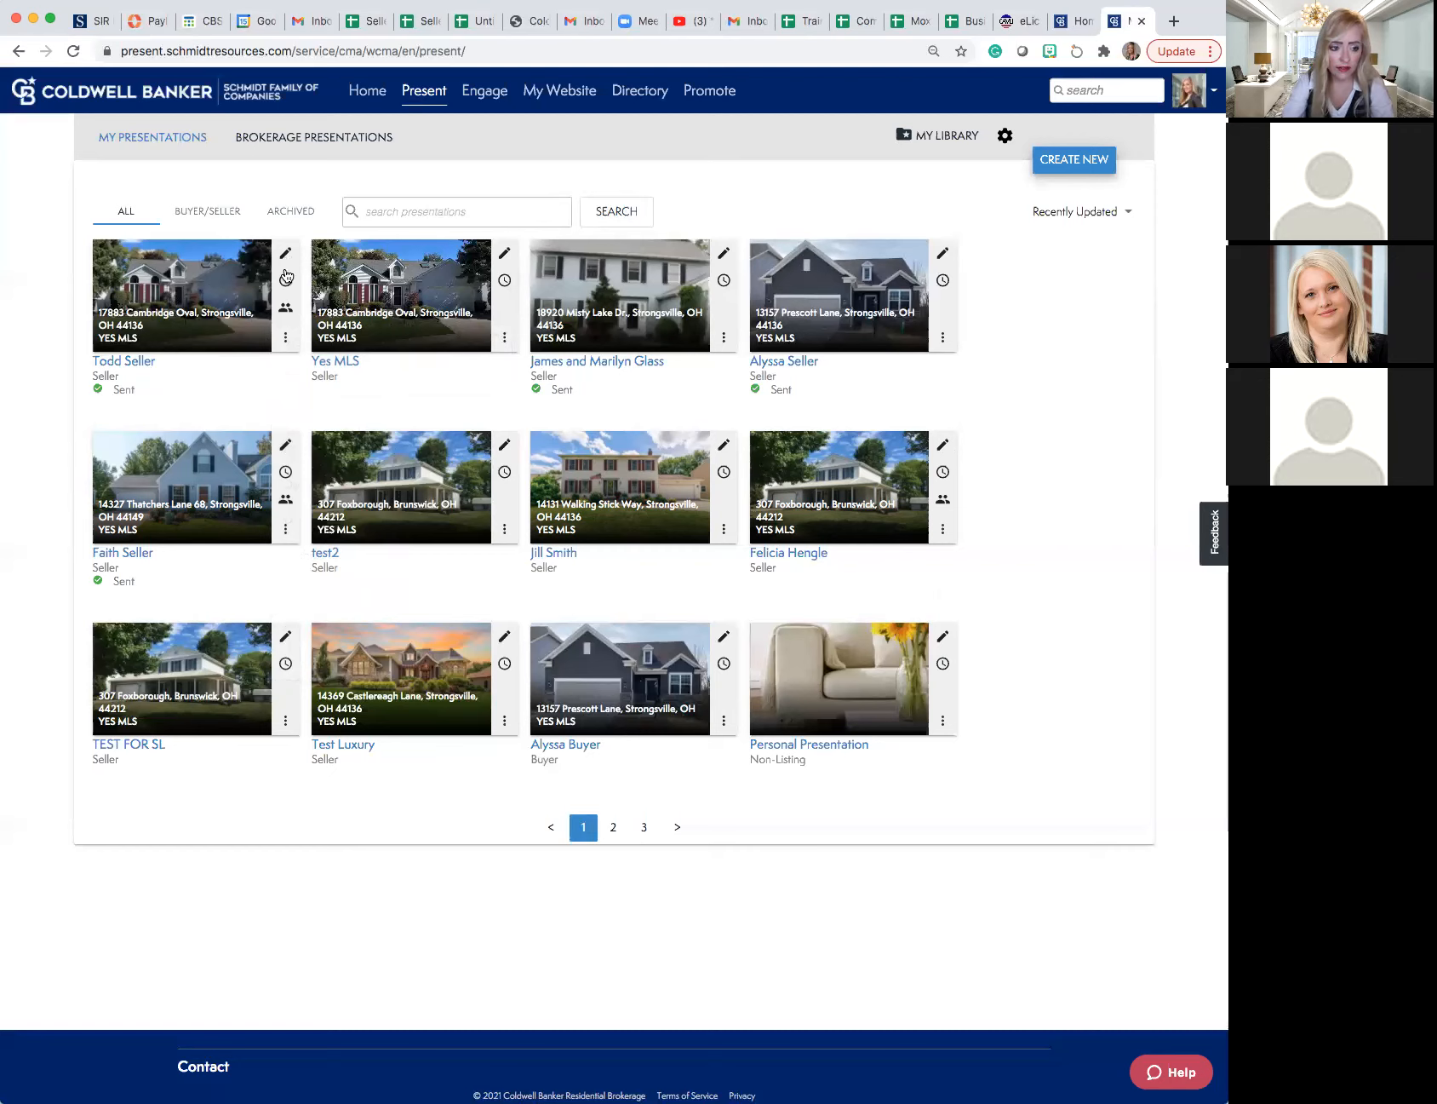
mouse_move(286, 304)
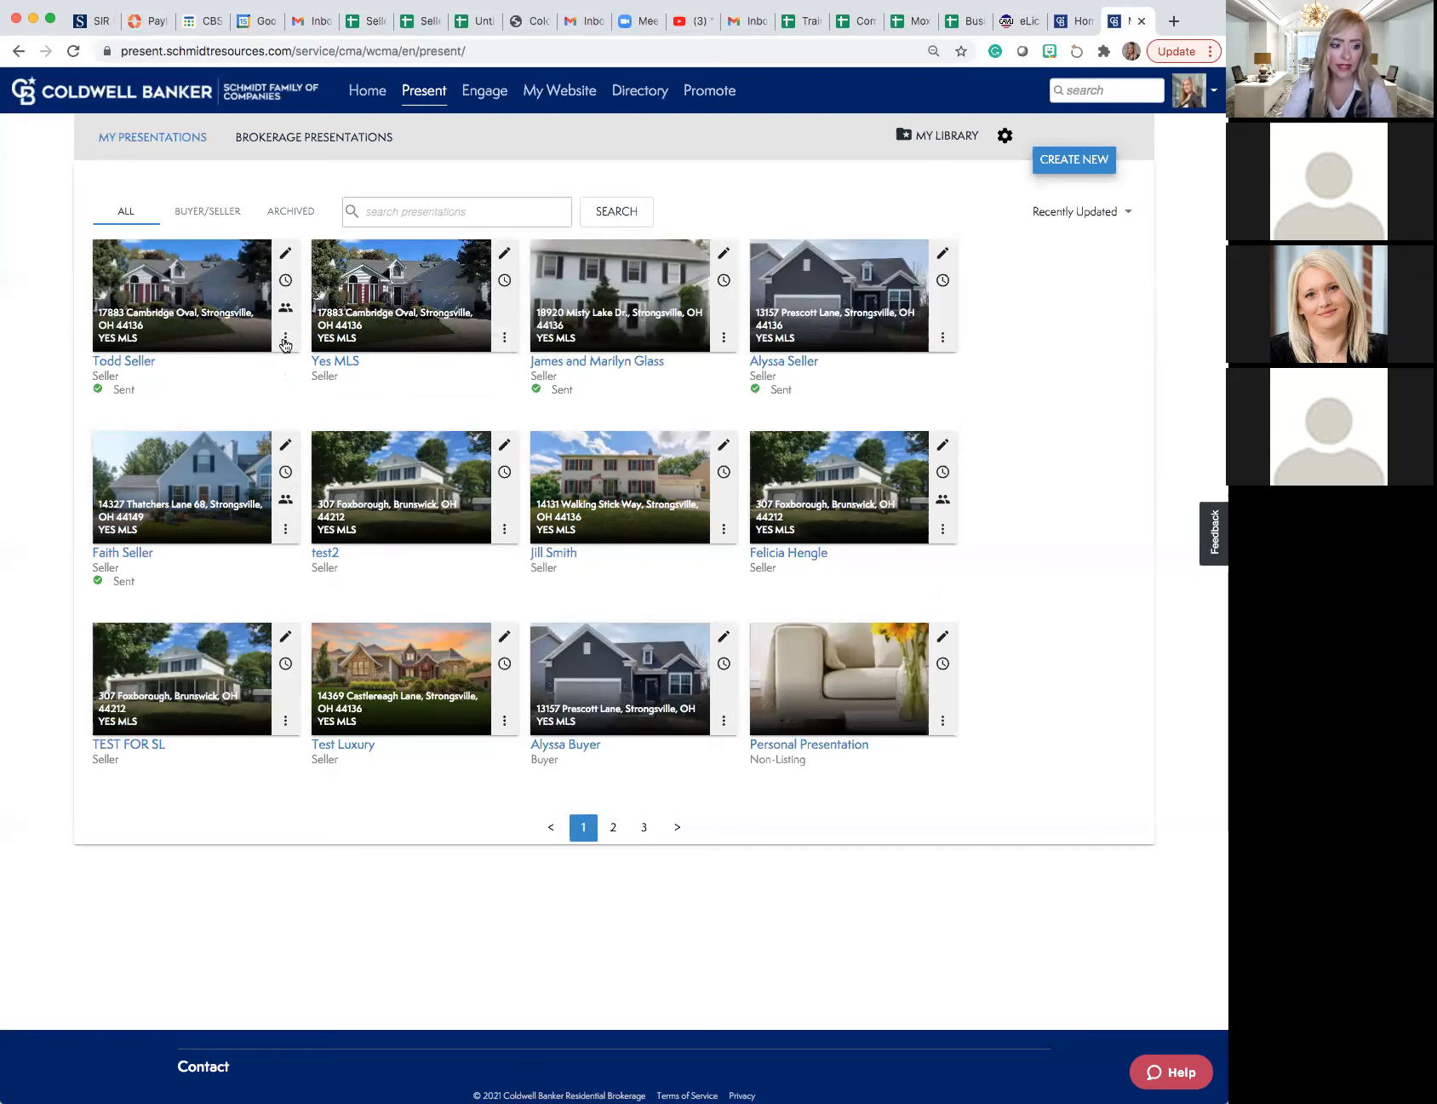
left_click(285, 341)
mouse_move(284, 343)
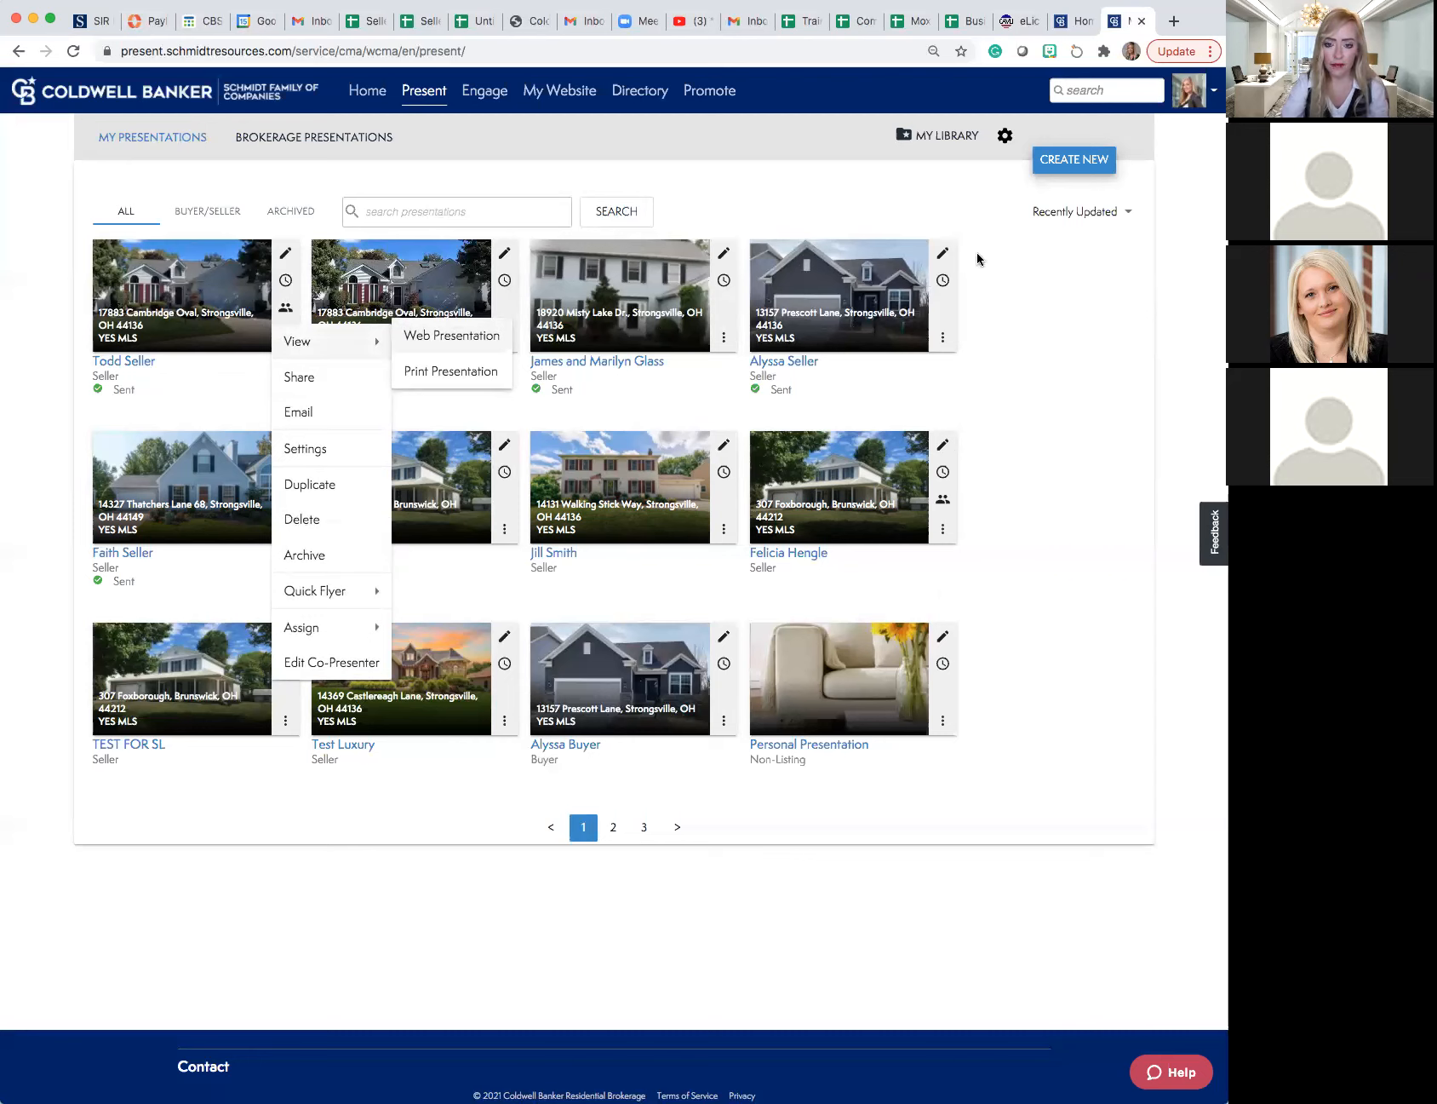
- Start a new presentation, choose the Seller type, and continue to the template selection
left_click(1073, 166)
left_click(1073, 166)
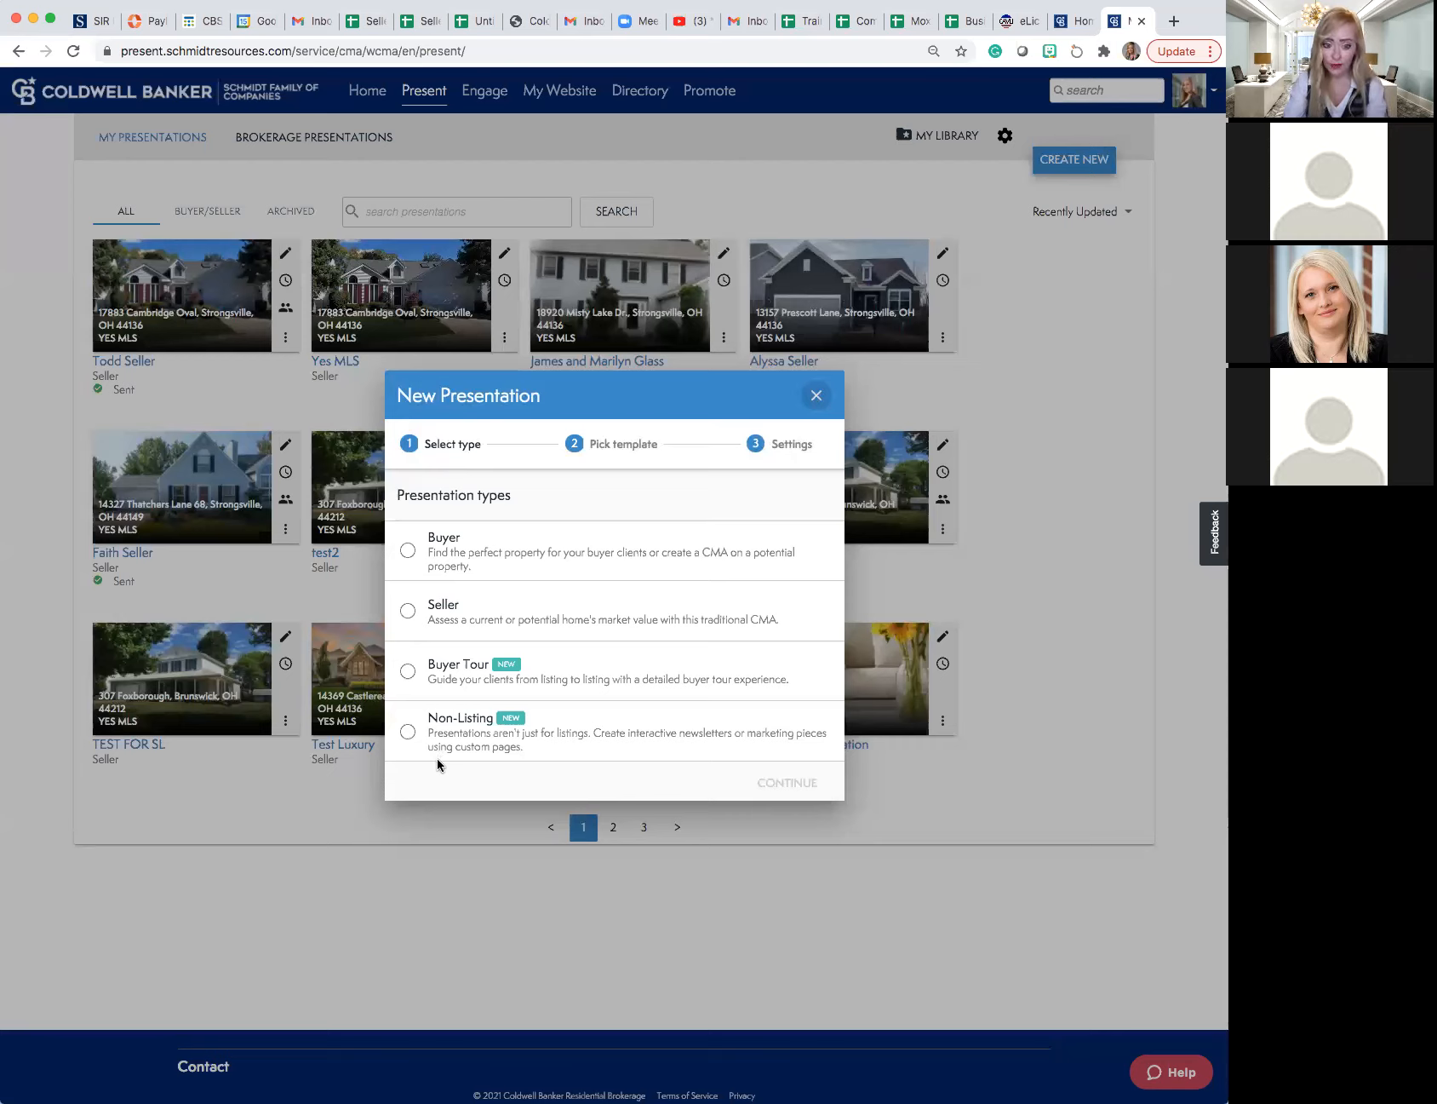
left_click_drag(648, 402, 652, 377)
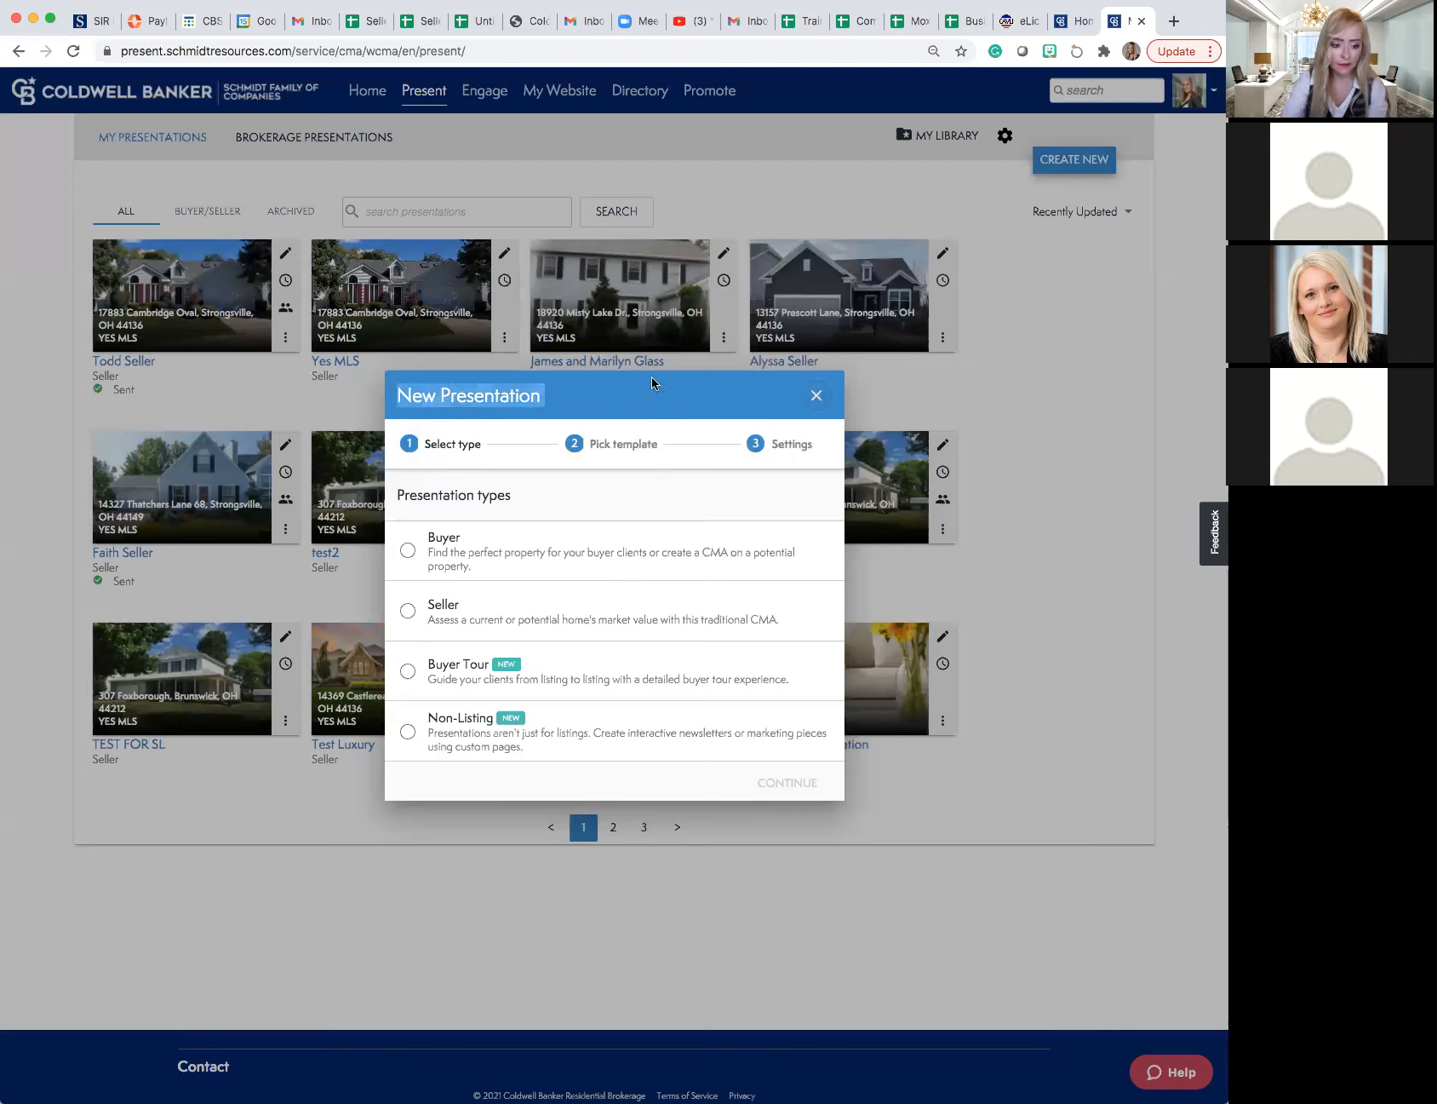
left_click(409, 612)
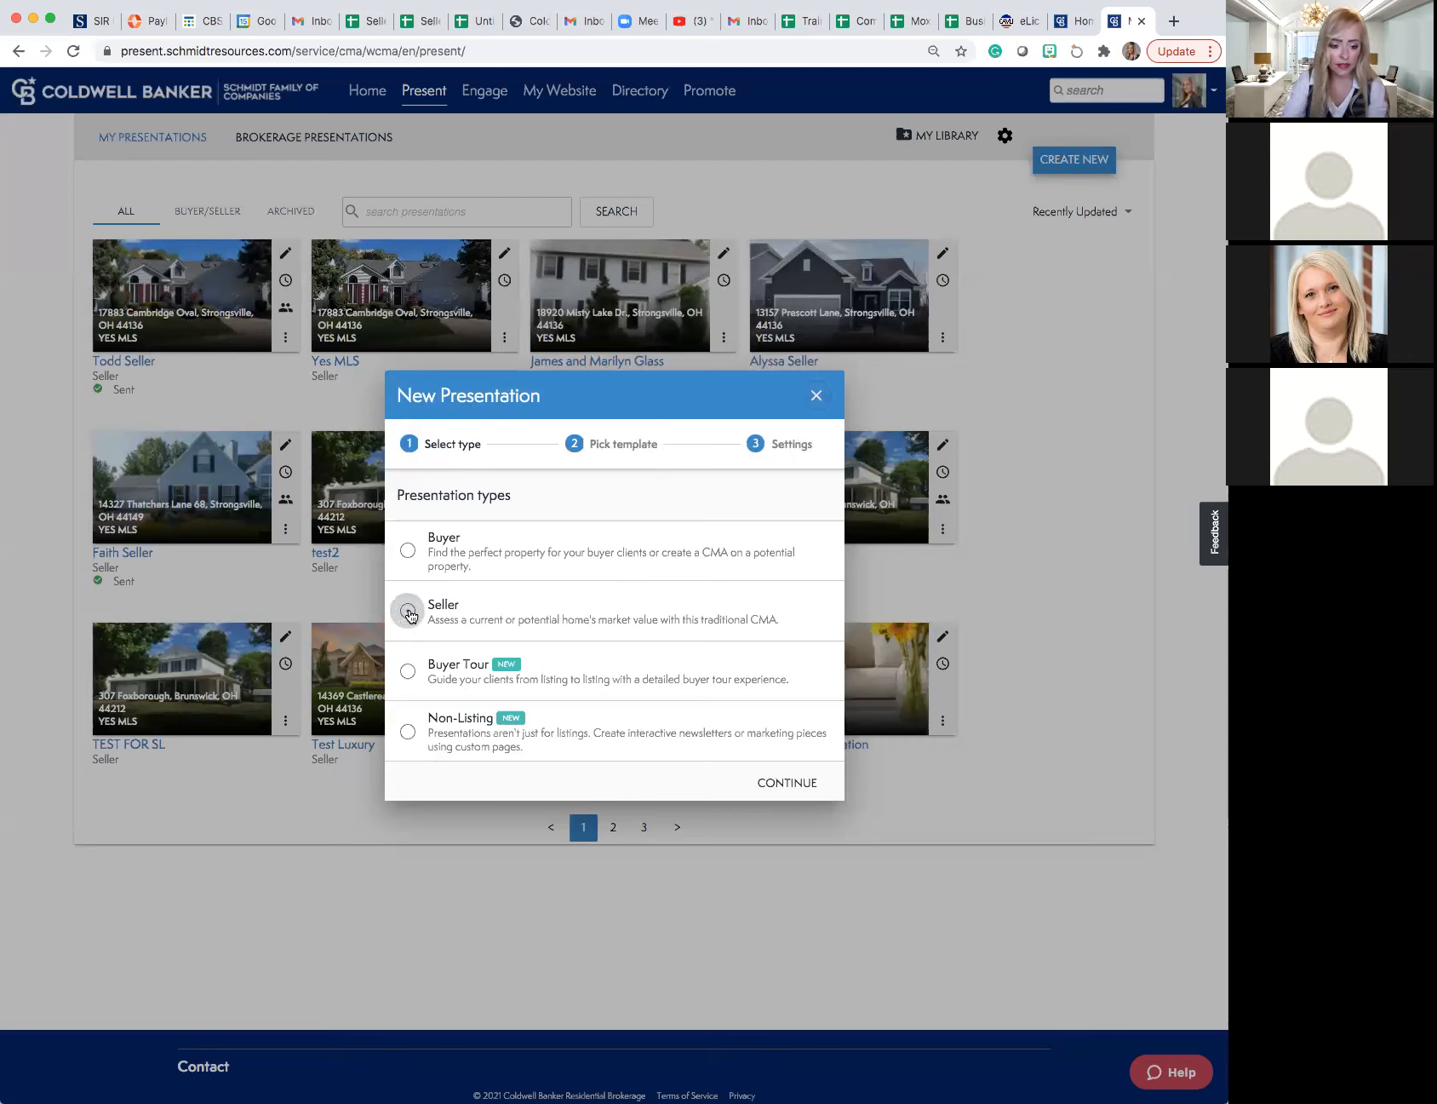
left_click(767, 785)
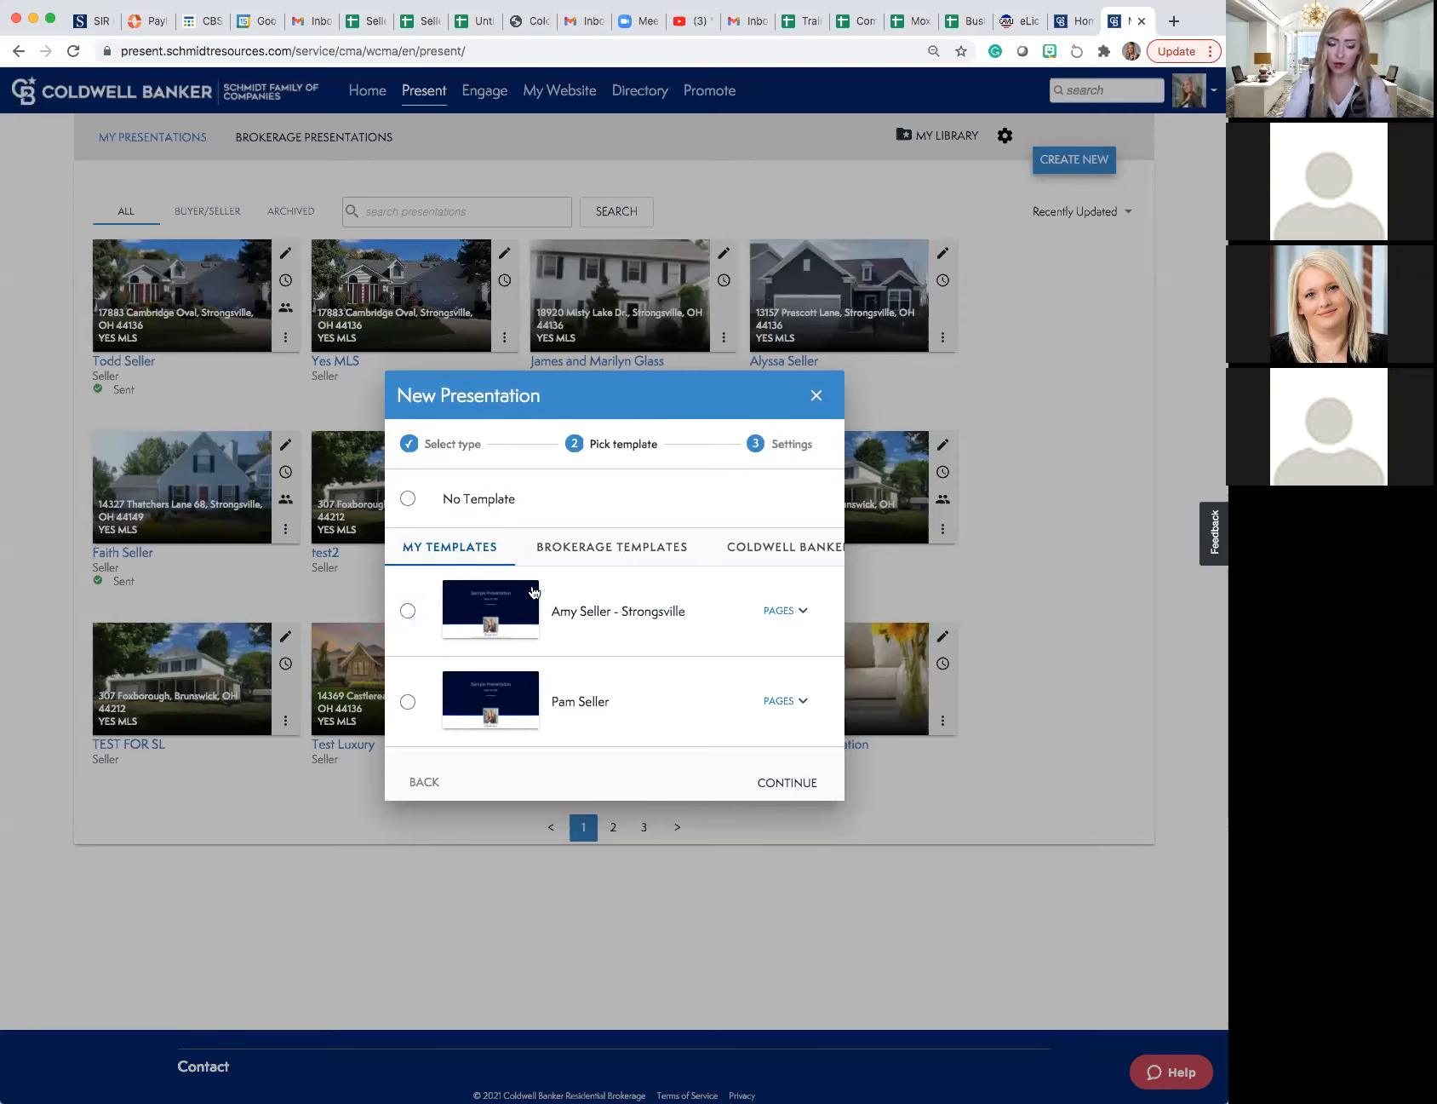
- Browse the personal, brokerage and Coldwell Banker templates, and continue with the brokerage's Default seller template
scroll(534, 592, "down", 3)
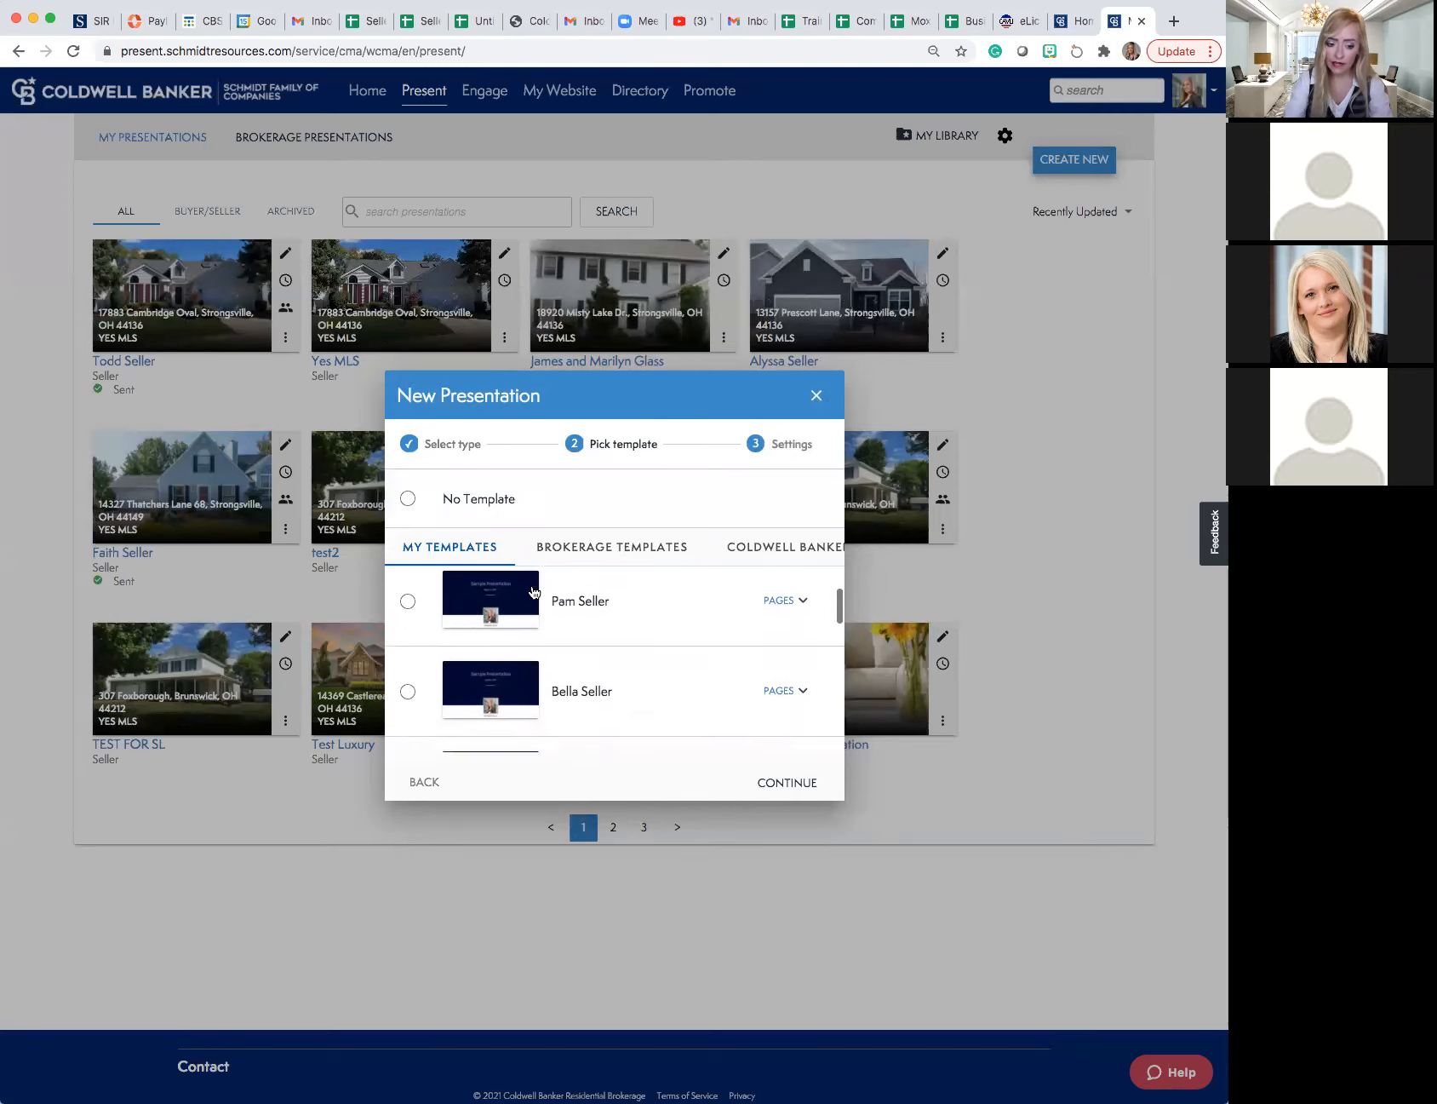
scroll(534, 592, "down", 5)
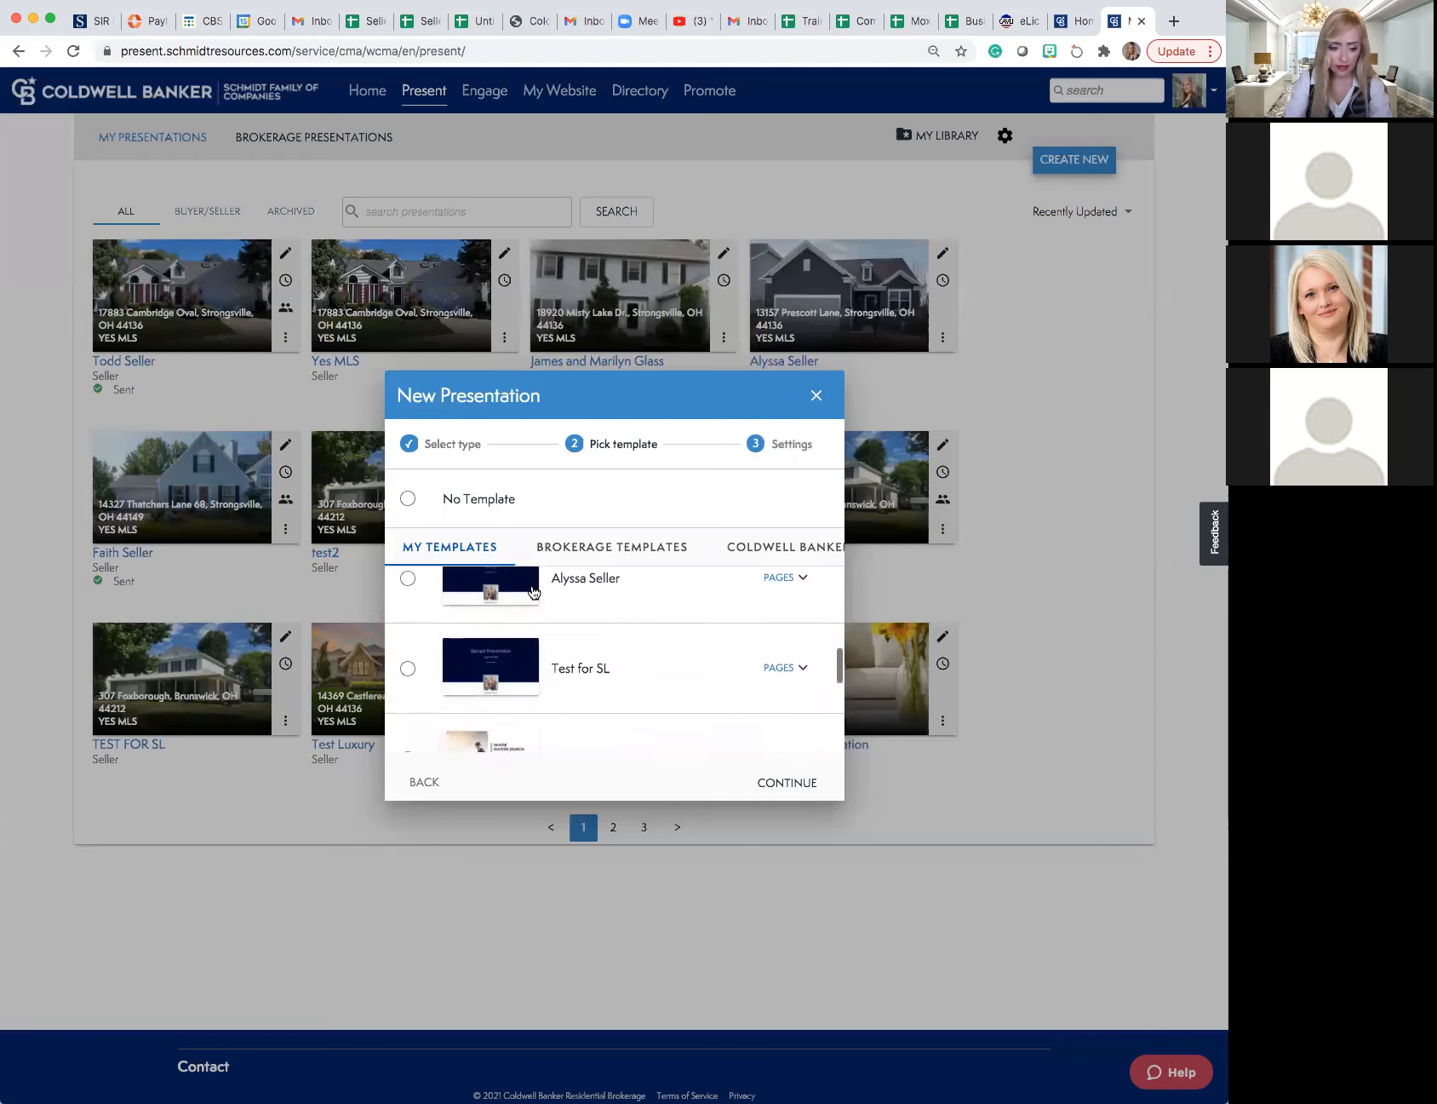
scroll(534, 592, "up", 10)
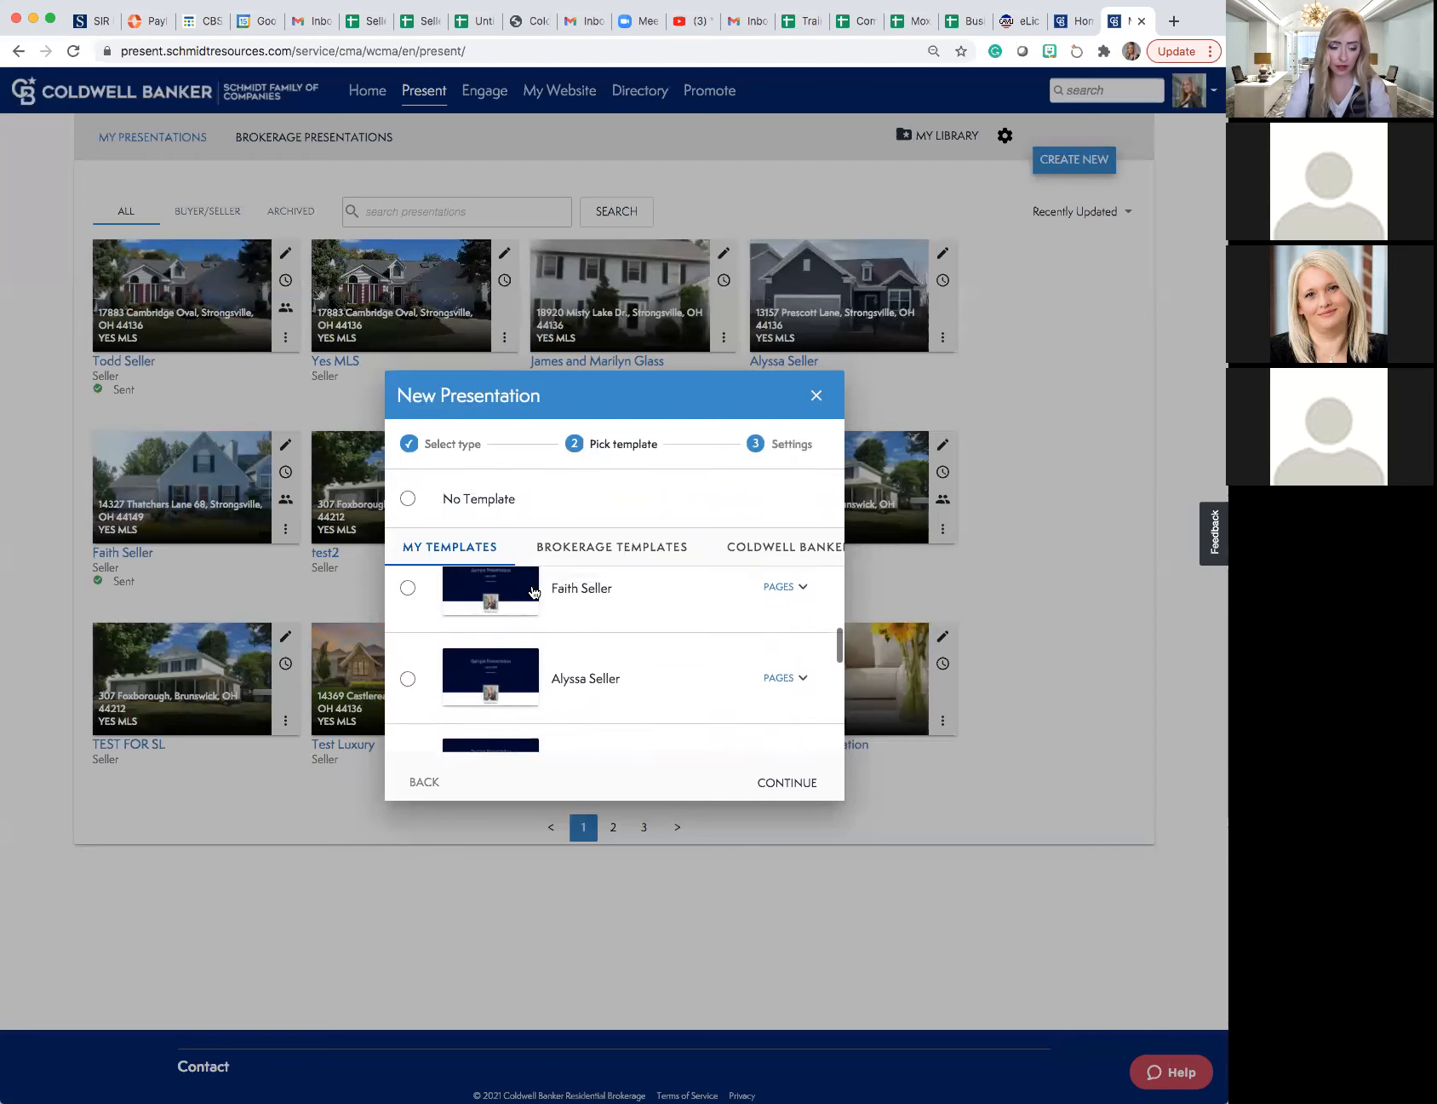
scroll(534, 592, "down", 1)
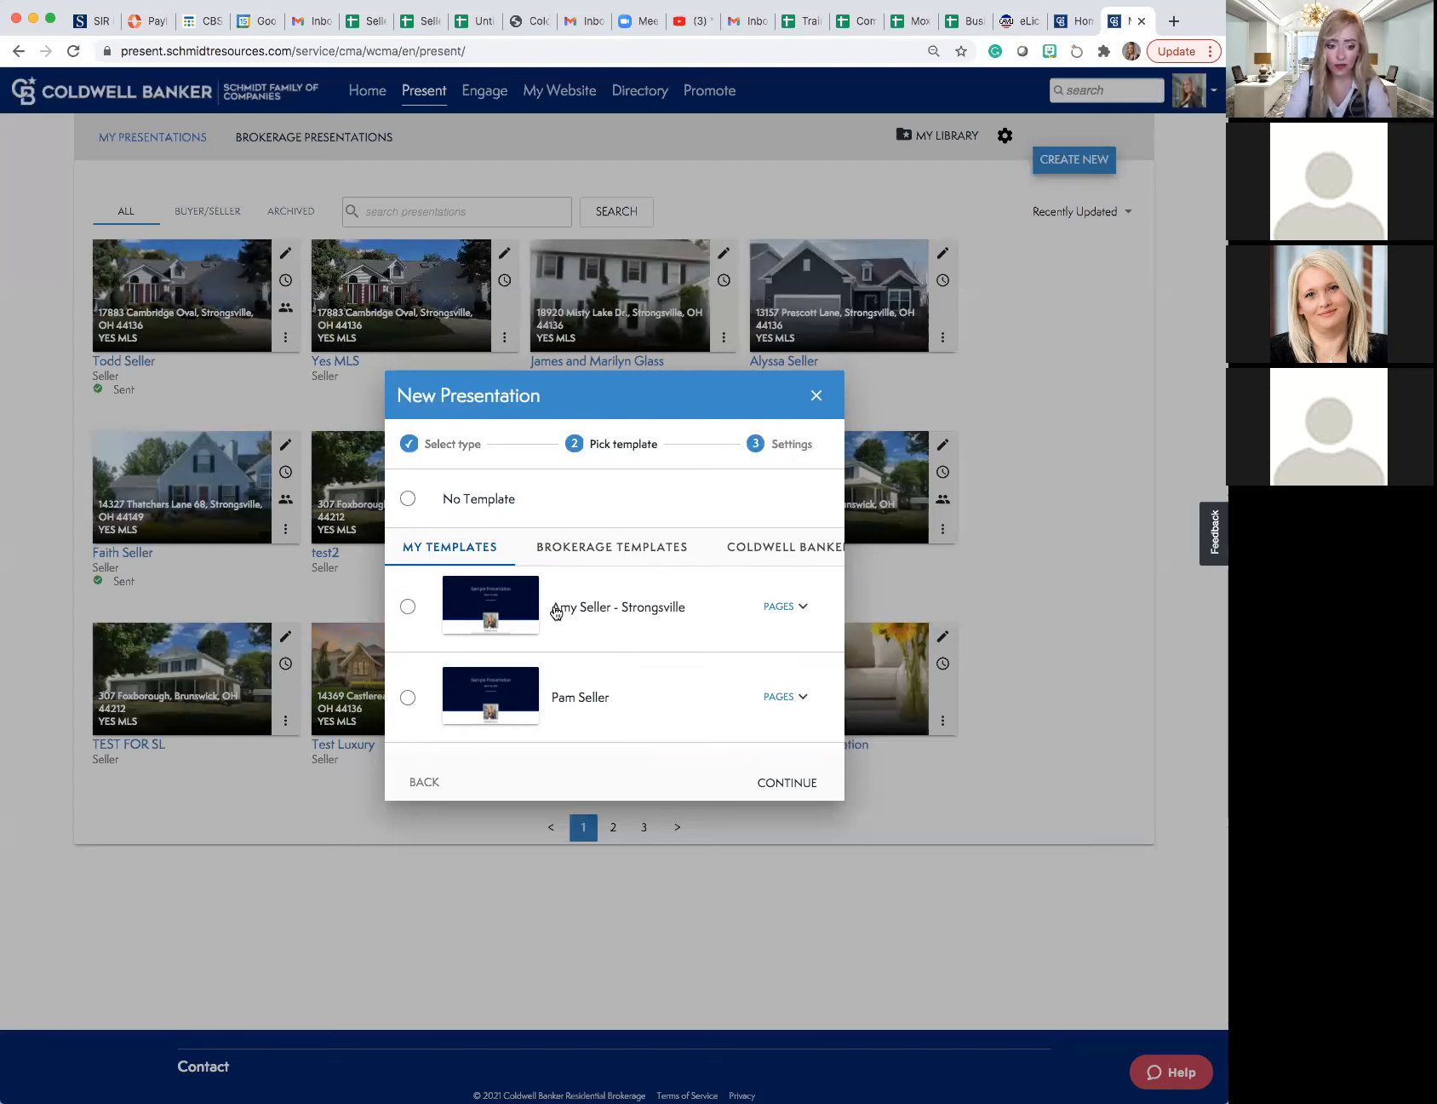
left_click(576, 550)
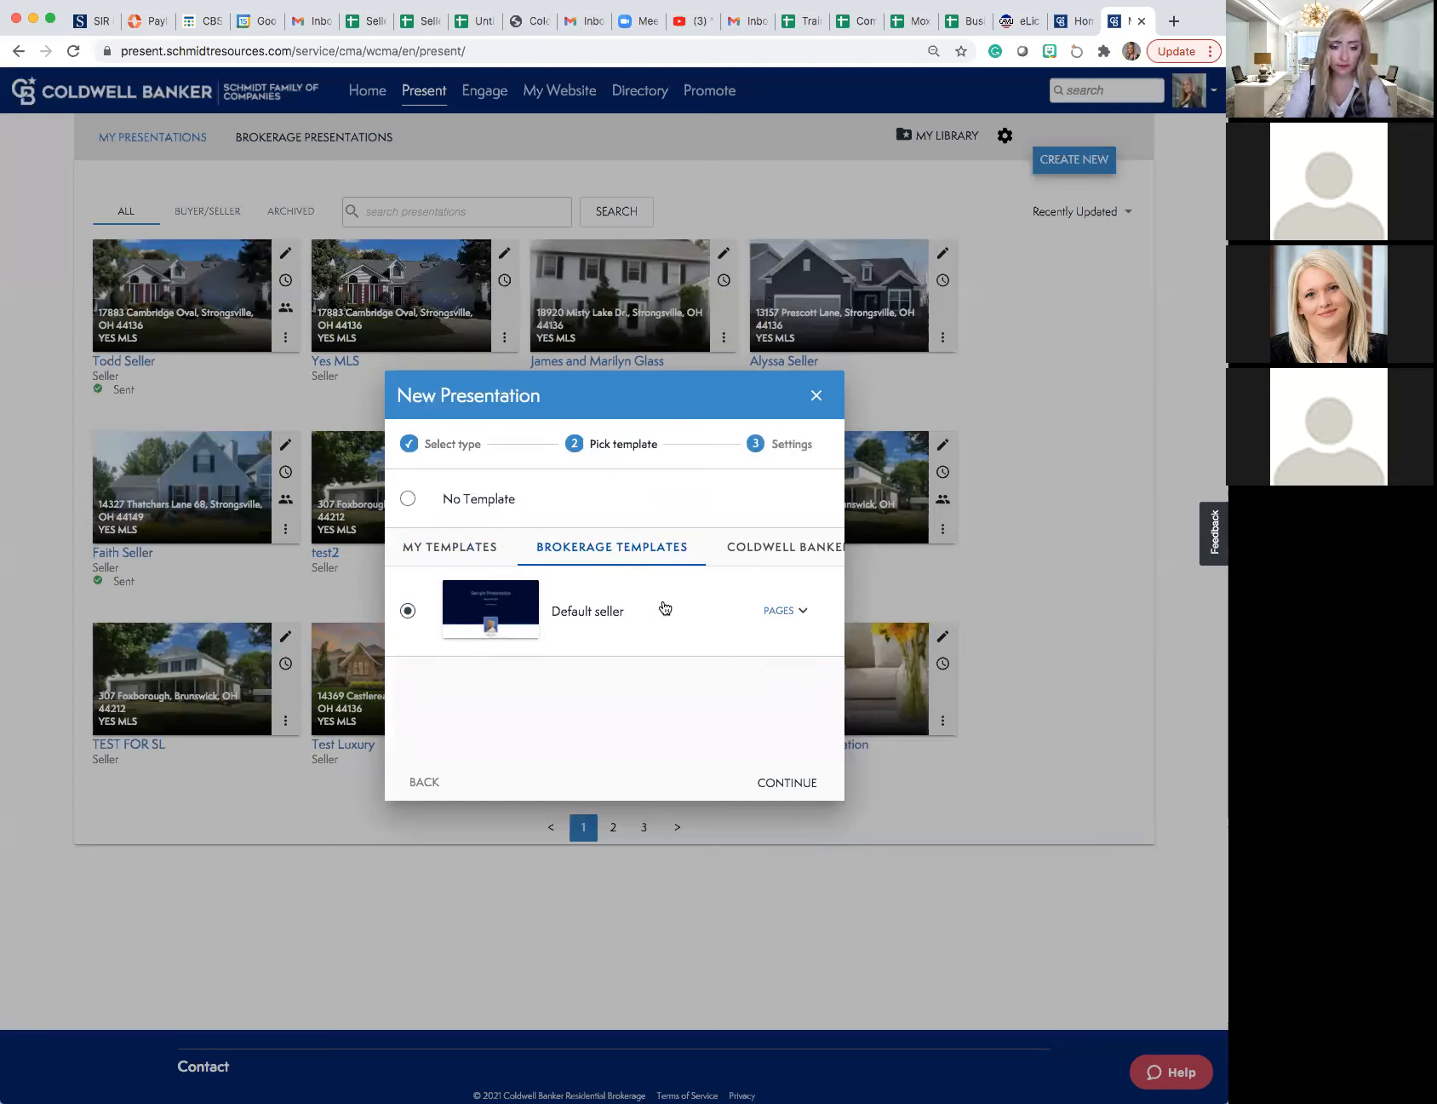
left_click(762, 558)
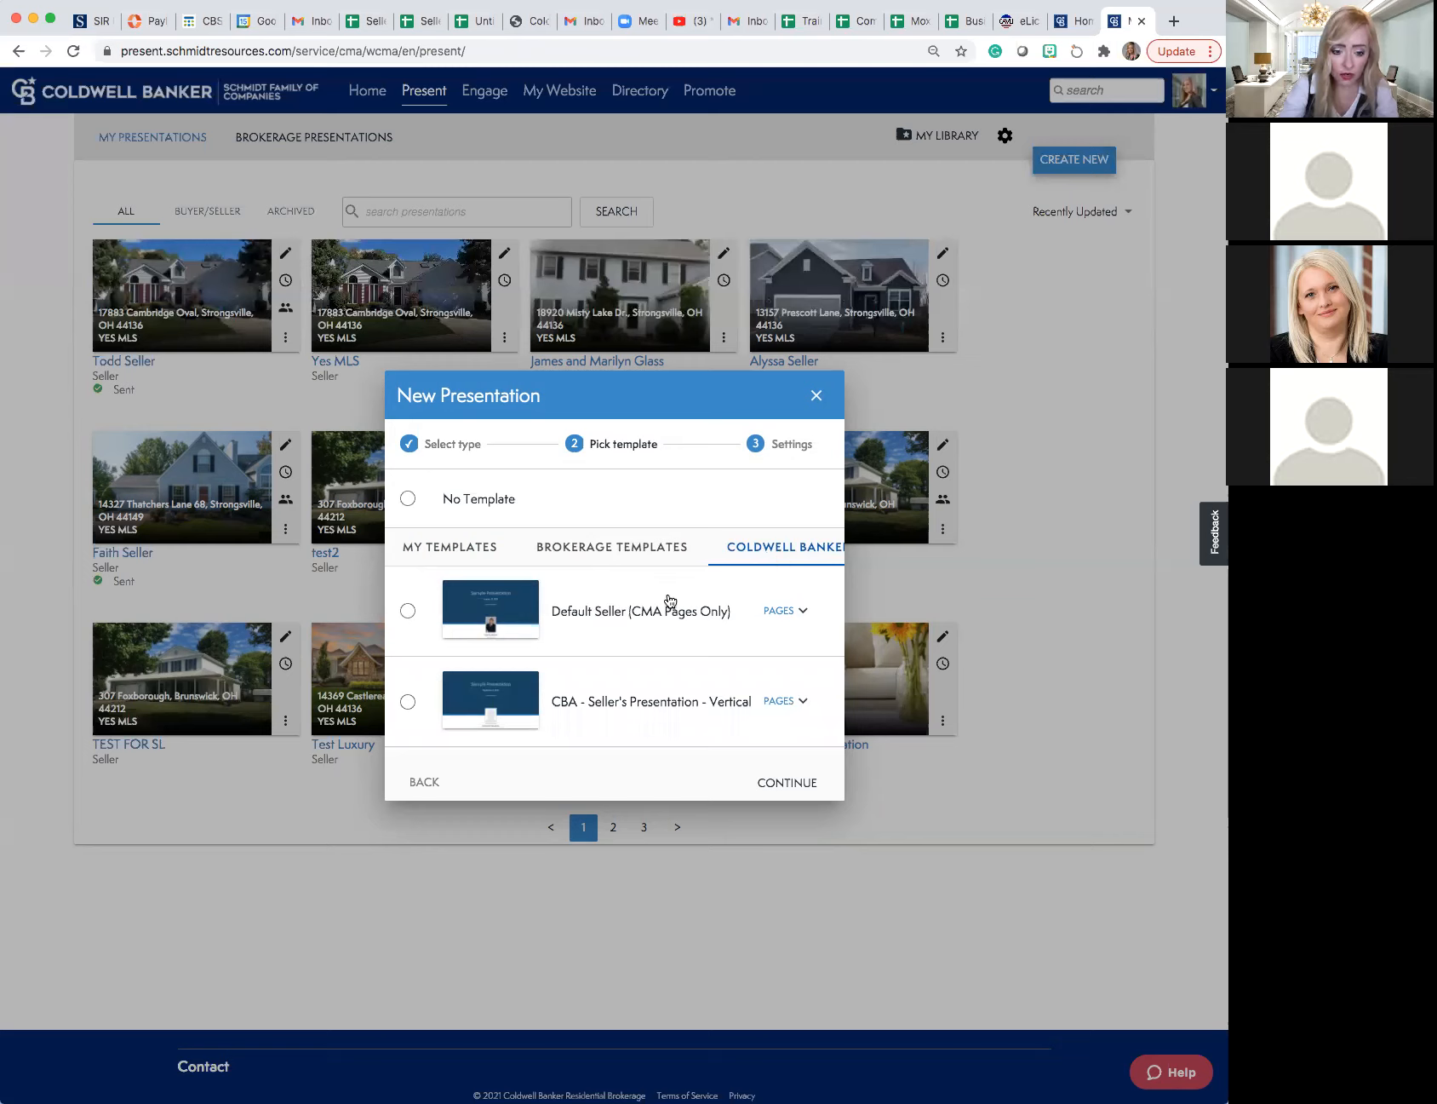
scroll(668, 602, "down", 5)
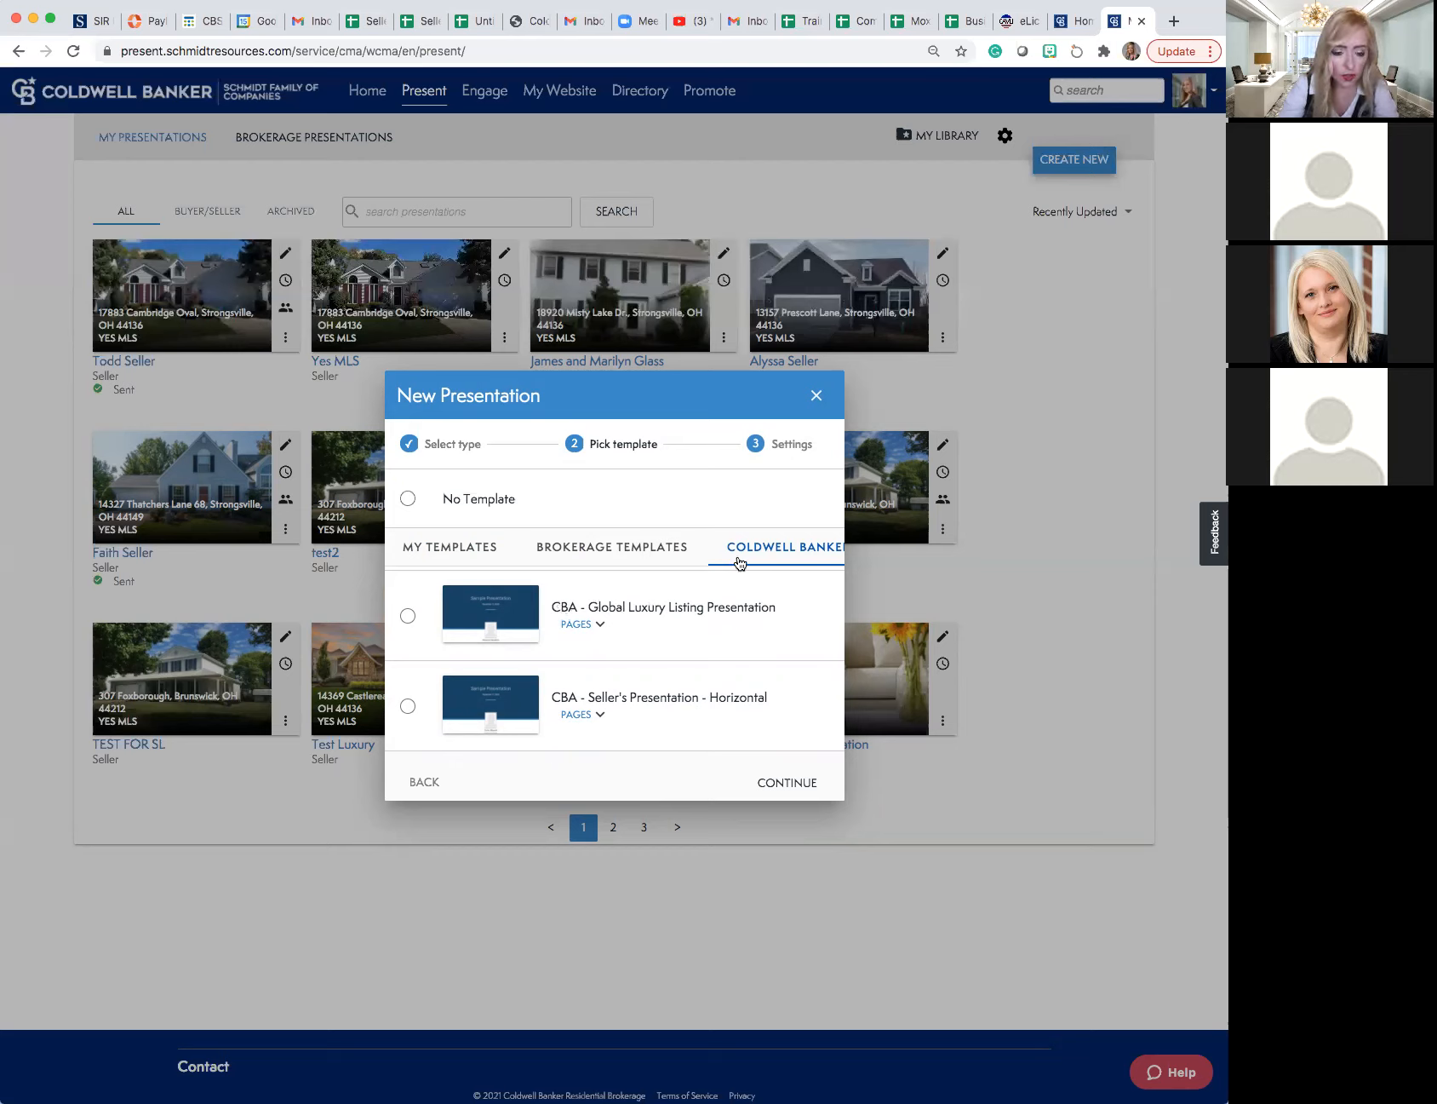
left_click(615, 554)
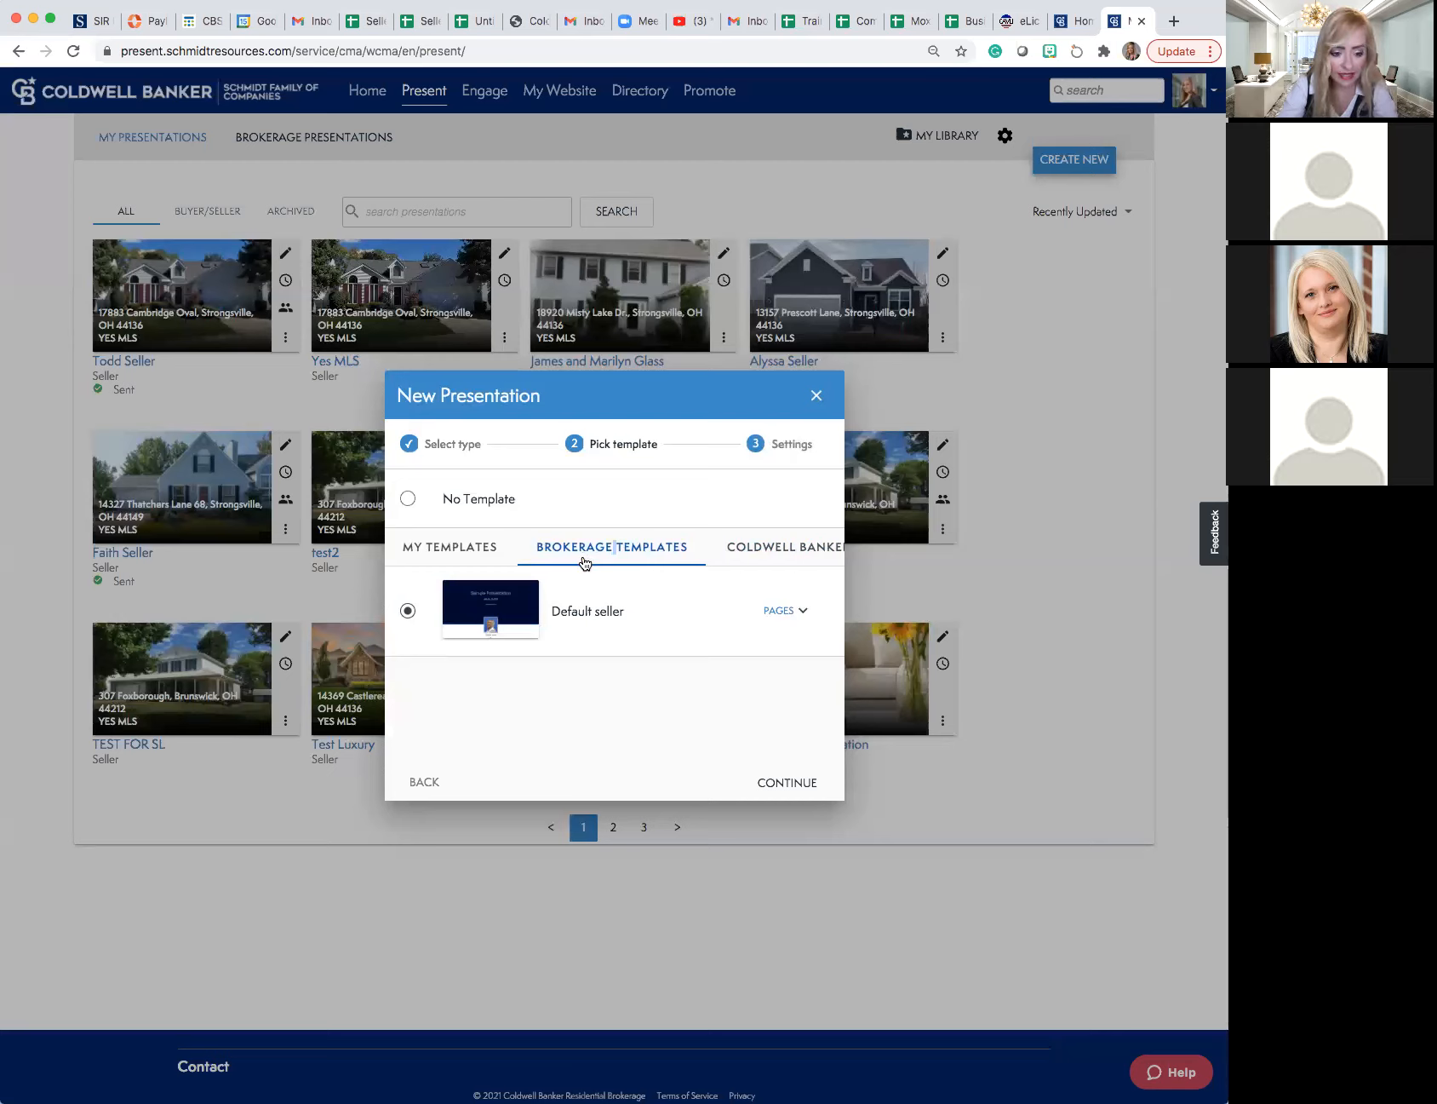
left_click(776, 787)
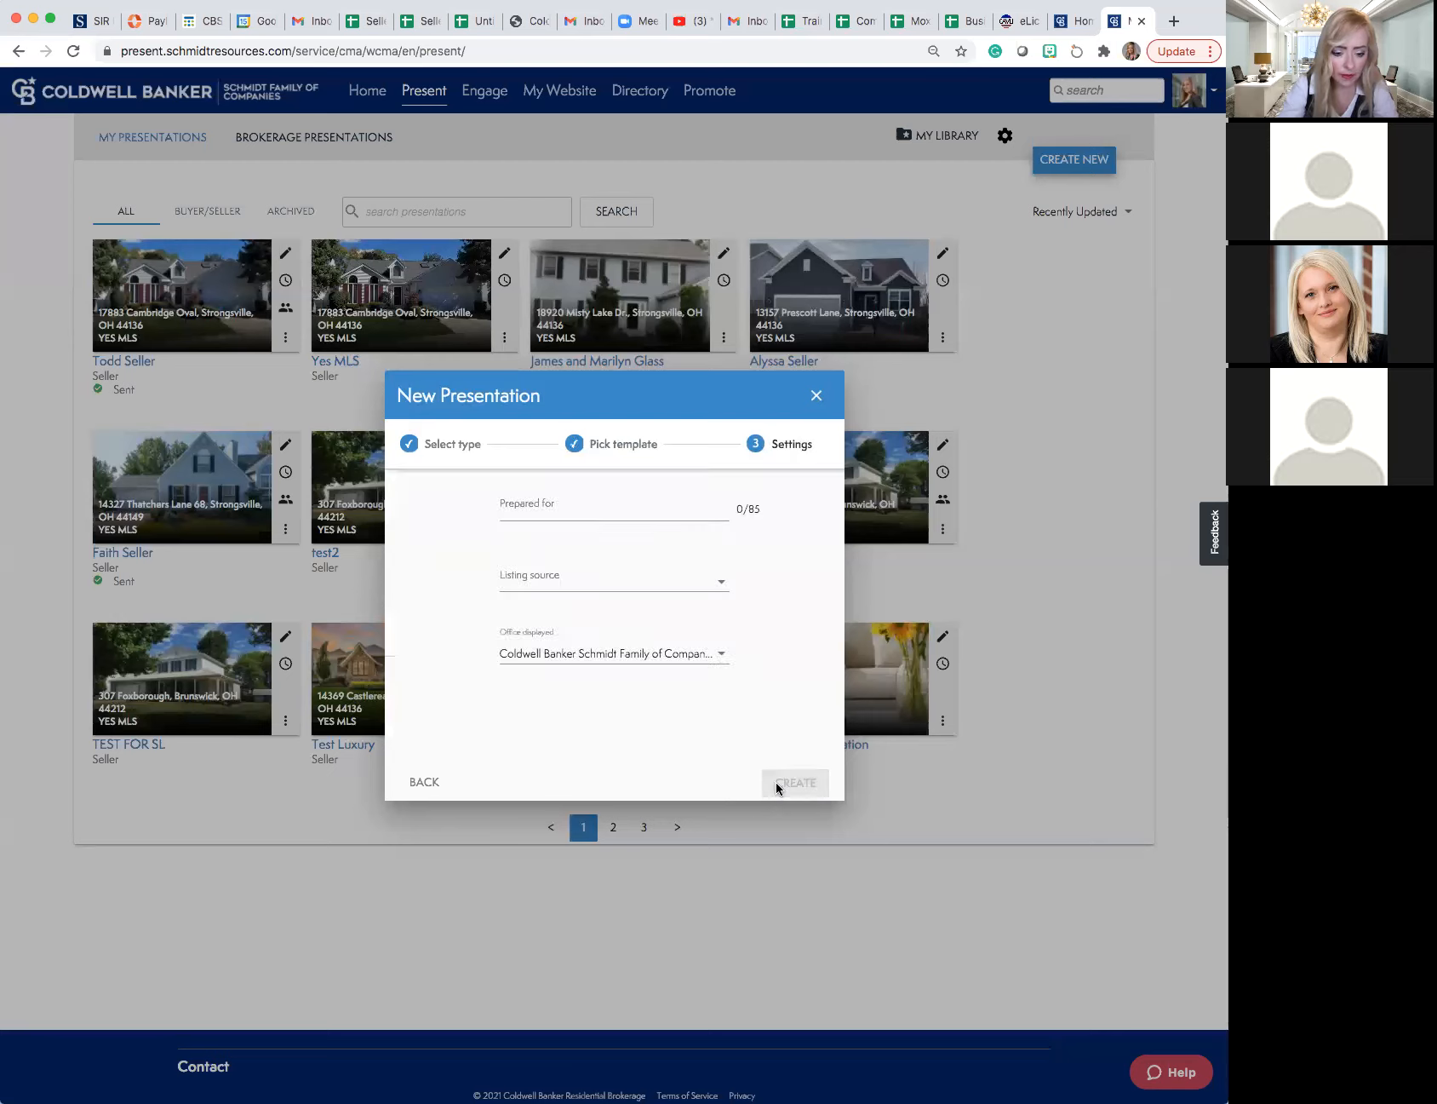
- Enter the client's name as the presentation's Prepared for value and create the presentation
left_click(570, 517)
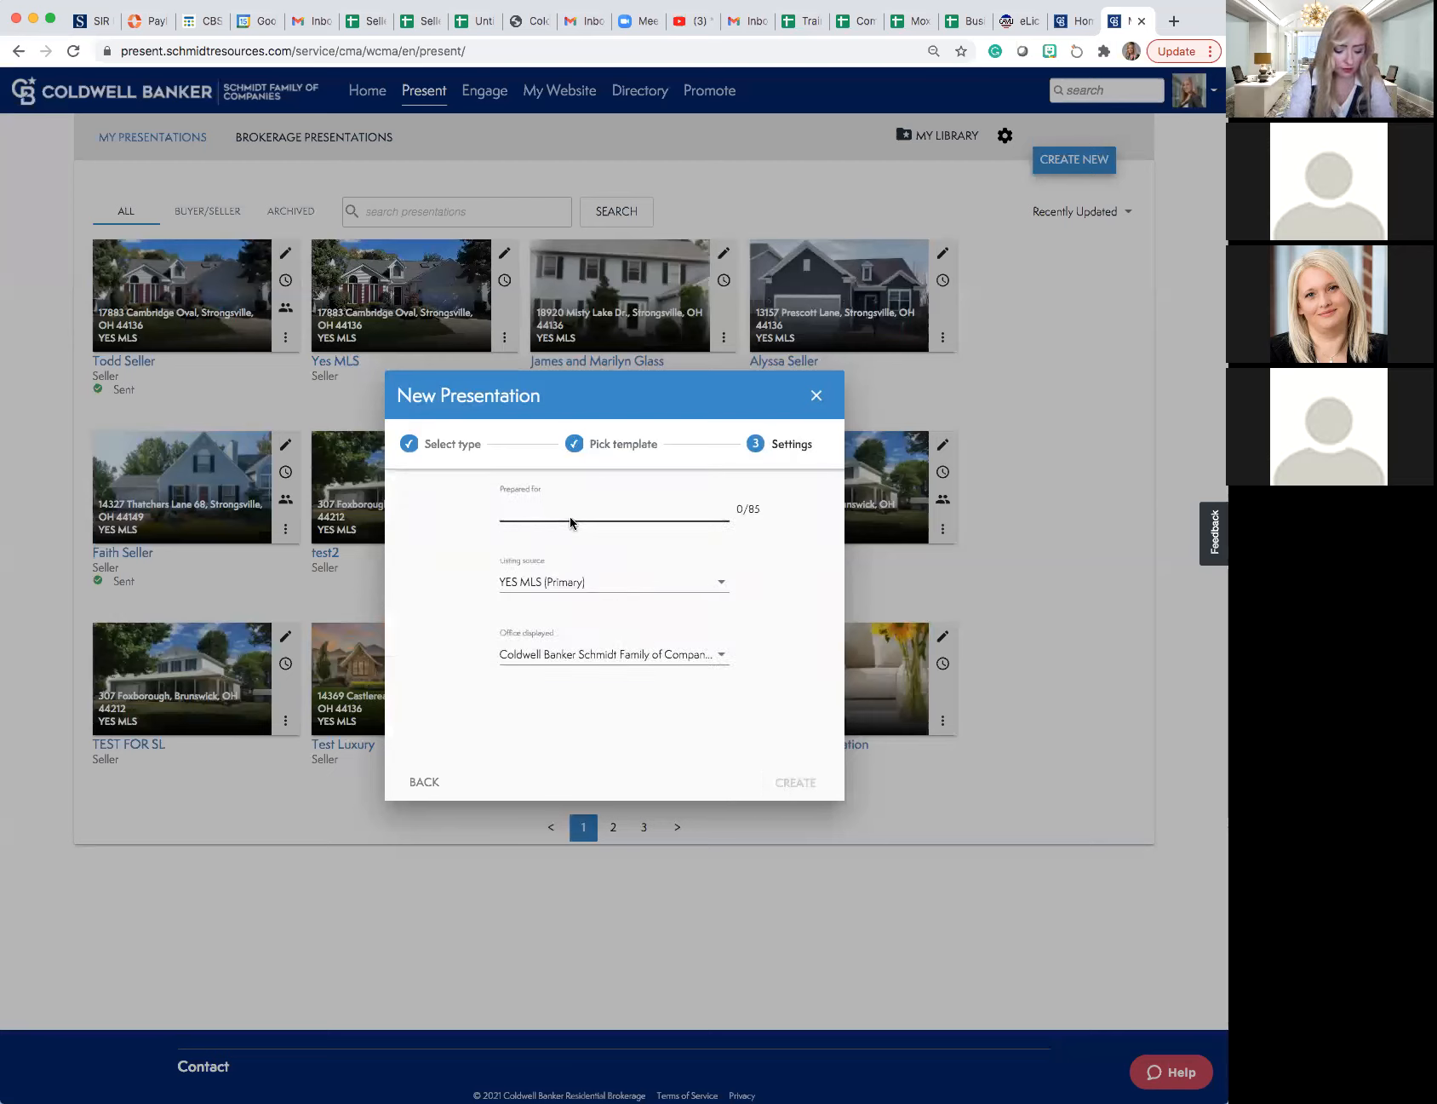
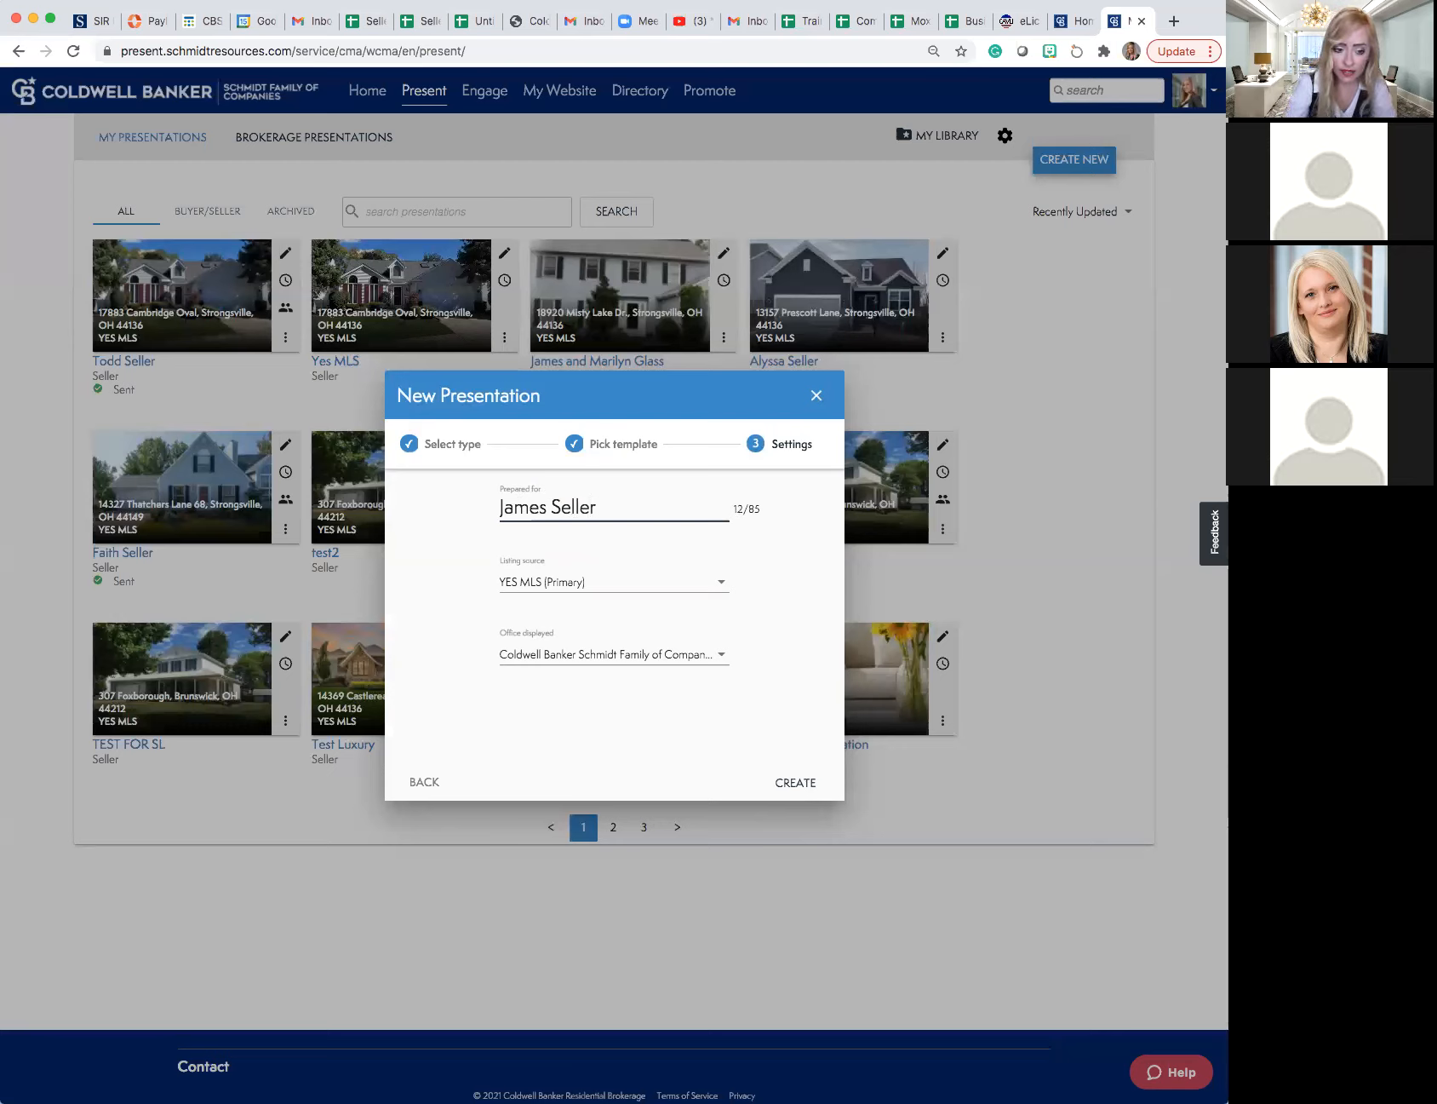
left_click_drag(596, 509, 499, 510)
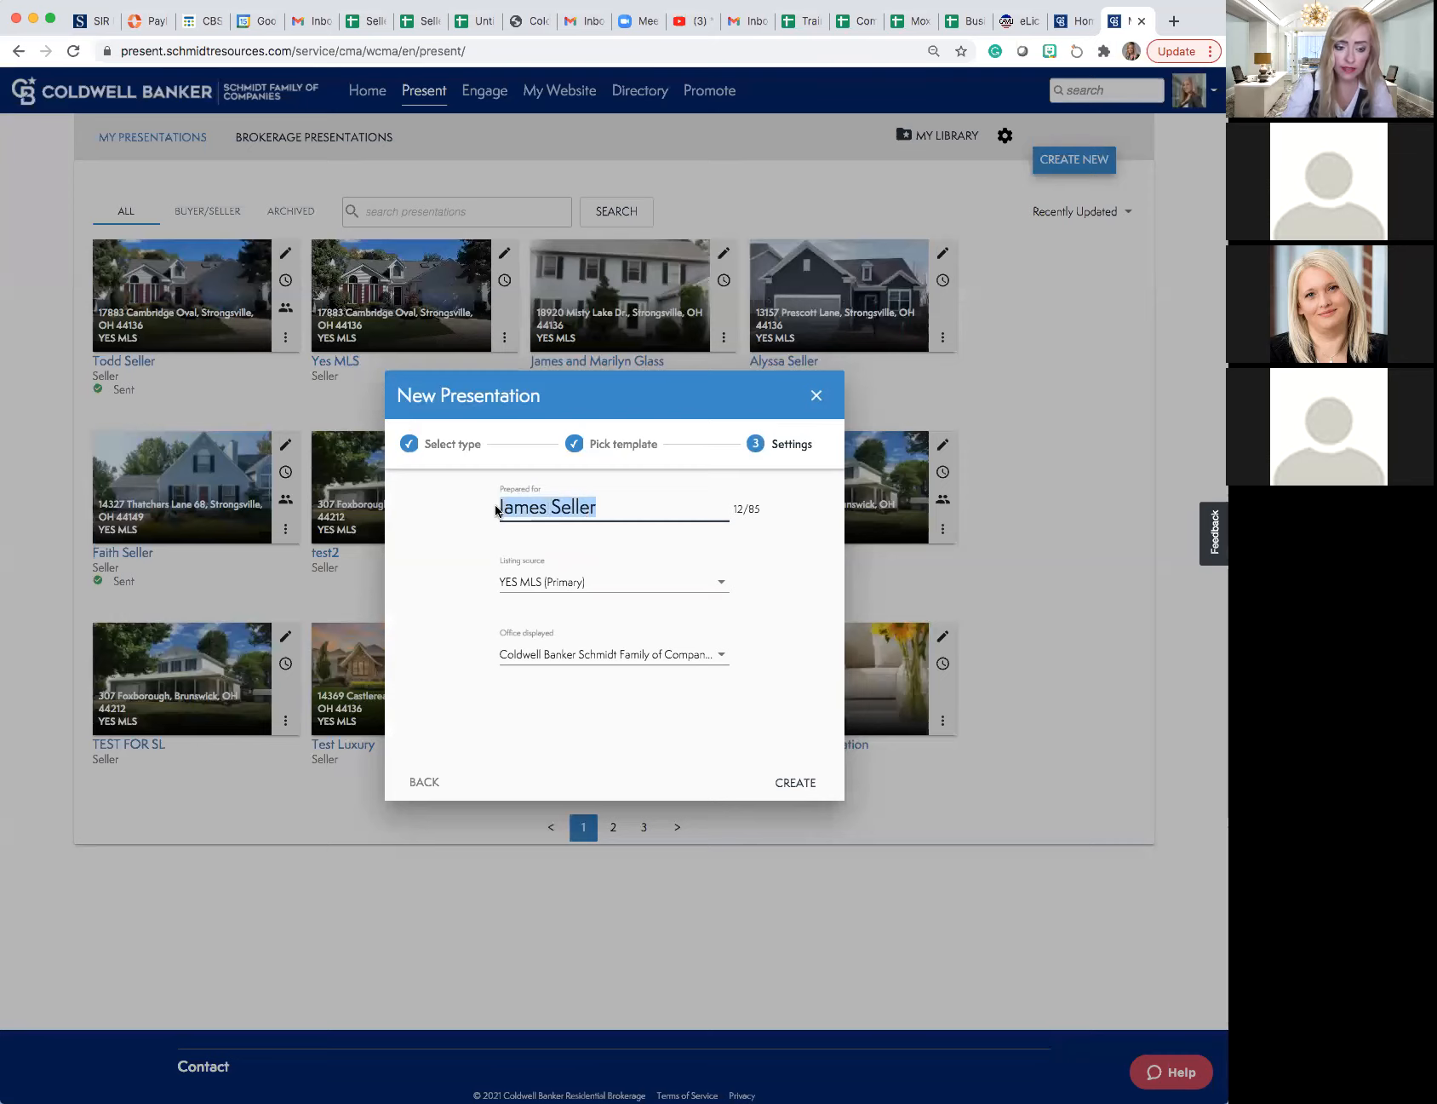
left_click(795, 782)
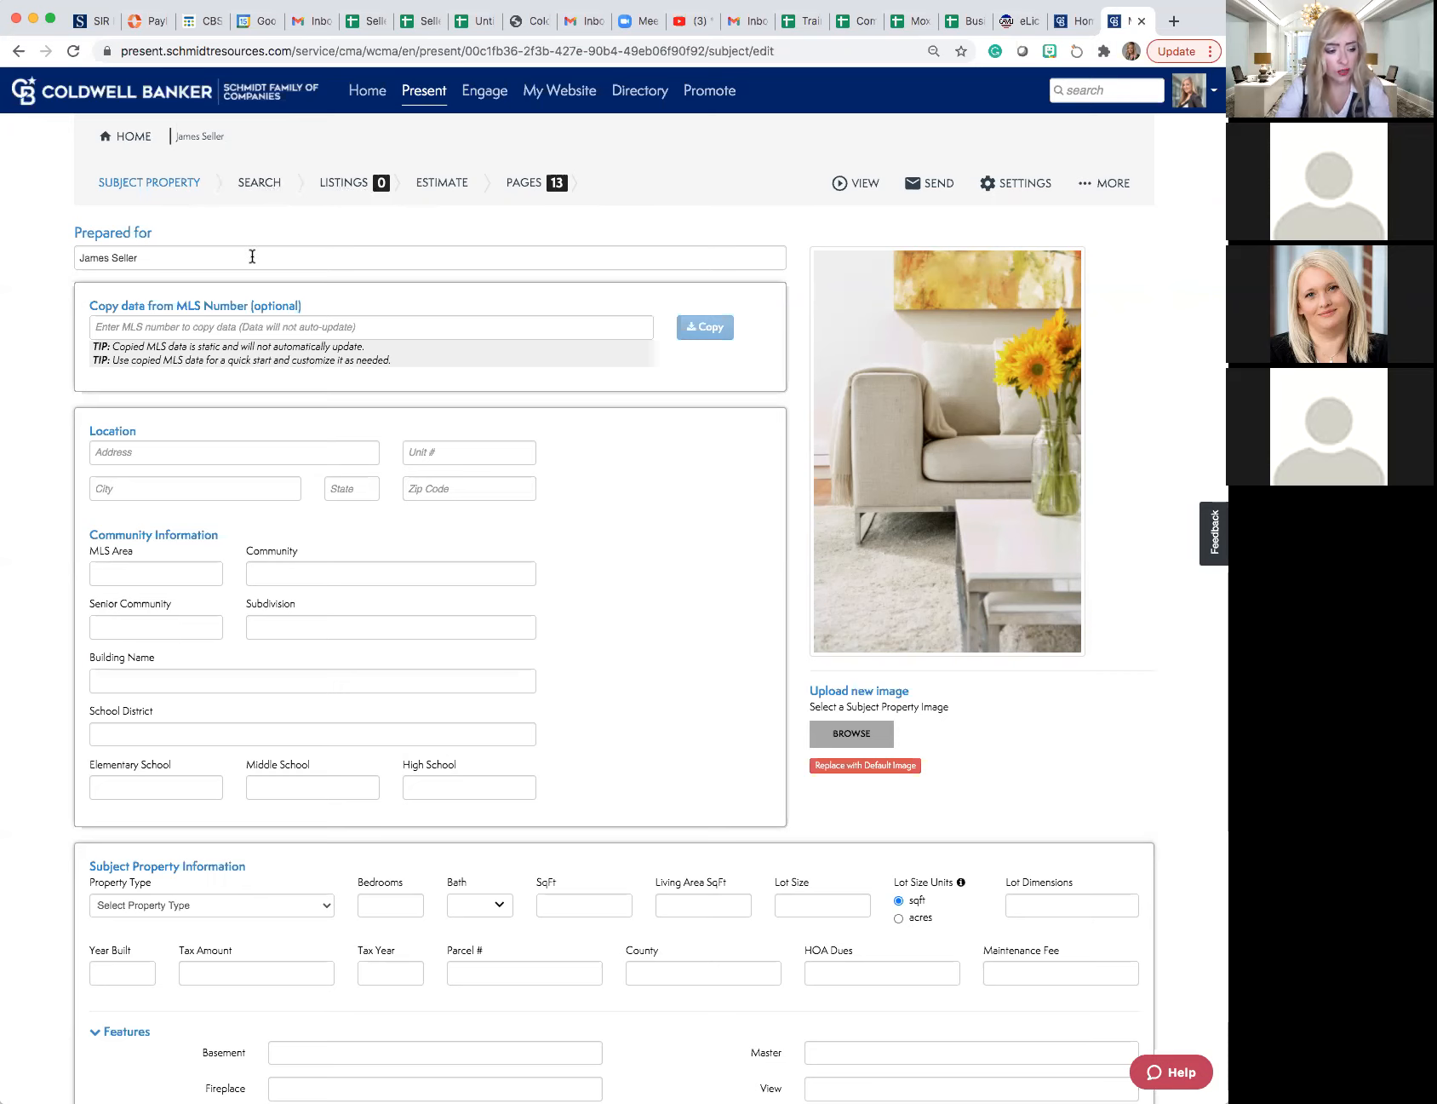
- Examine the blank location, community, property information and features fields of the subject property form
scroll(262, 286, "down", 3)
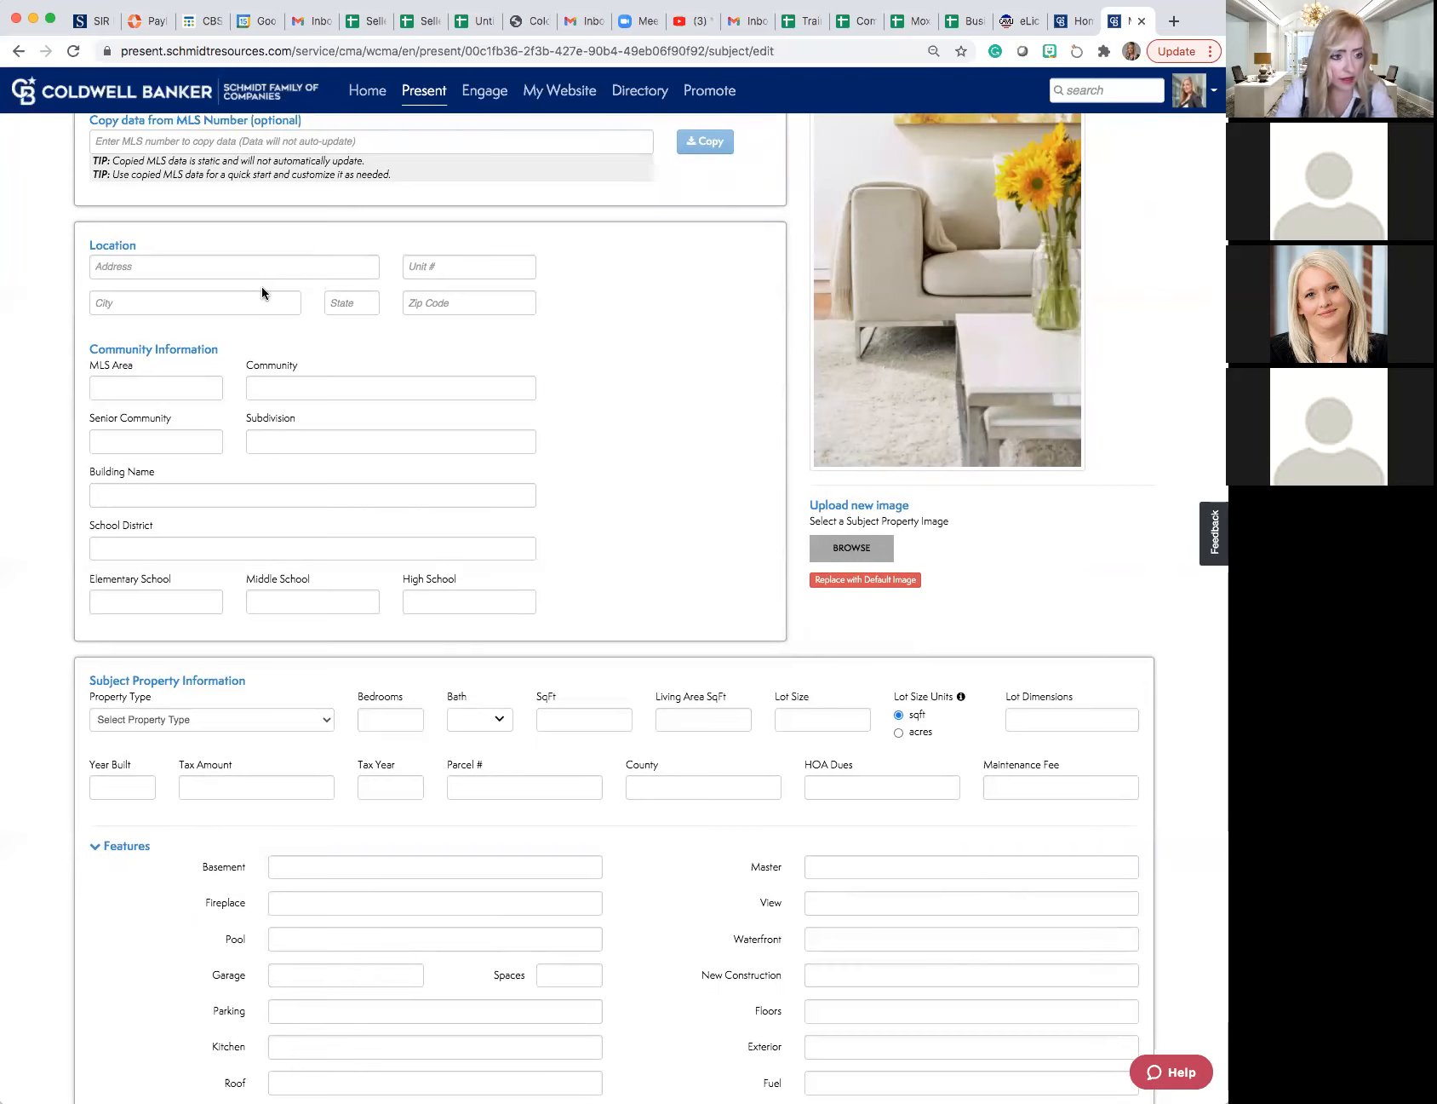
scroll(261, 291, "down", 1)
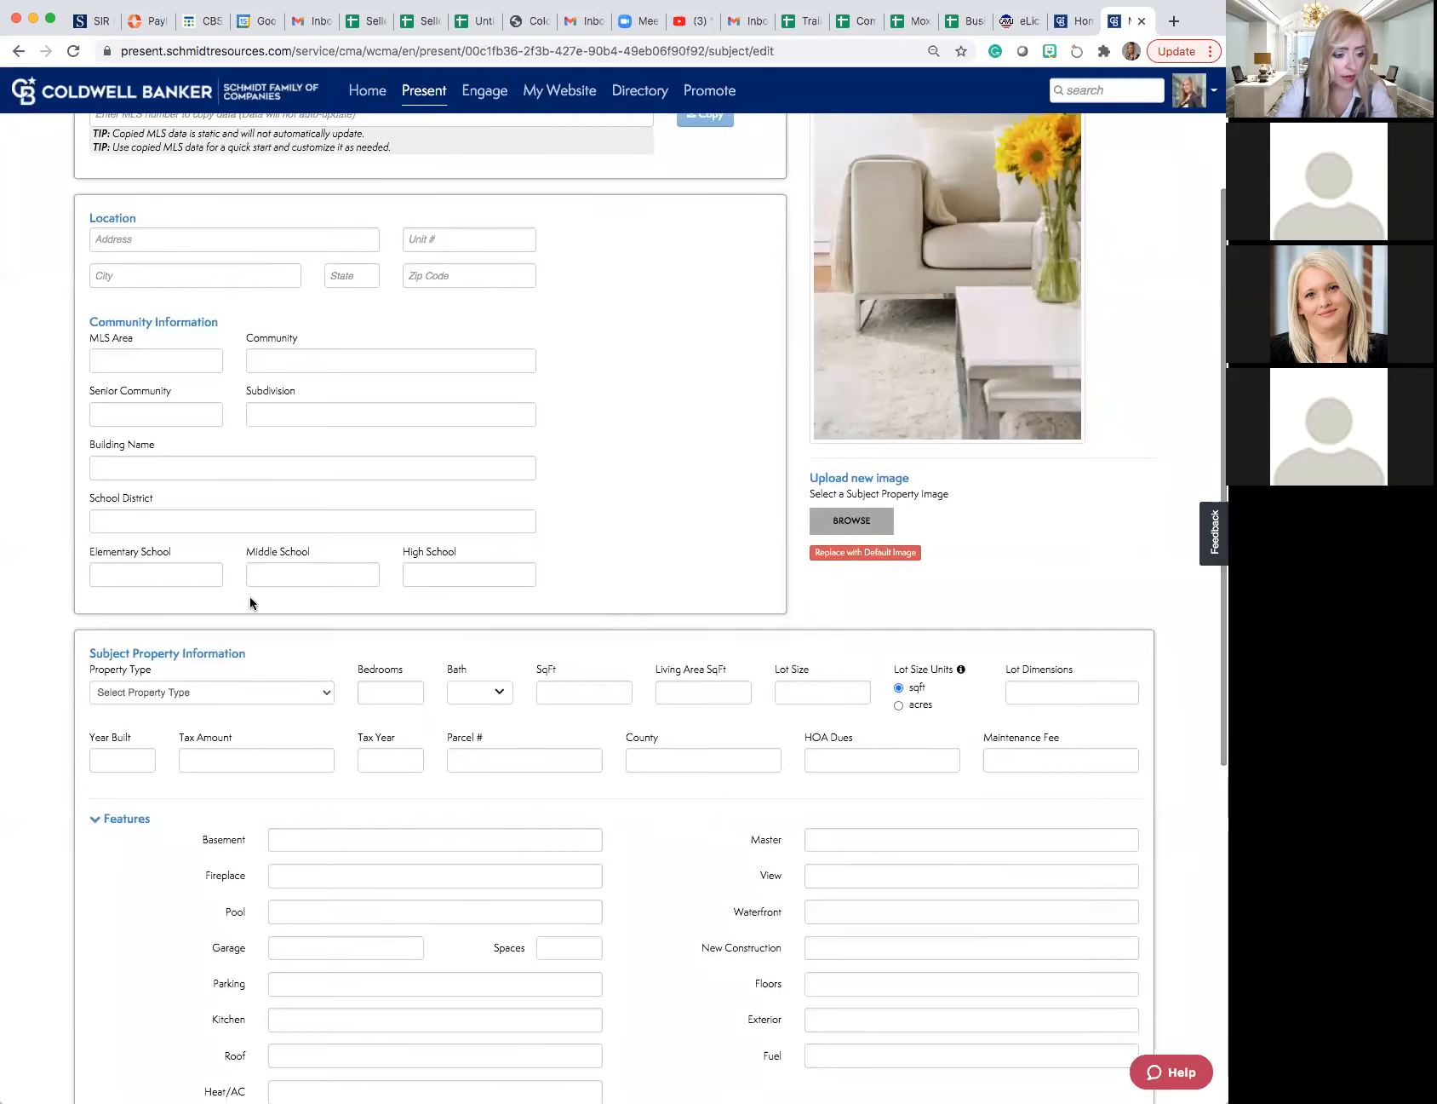
left_click(395, 690)
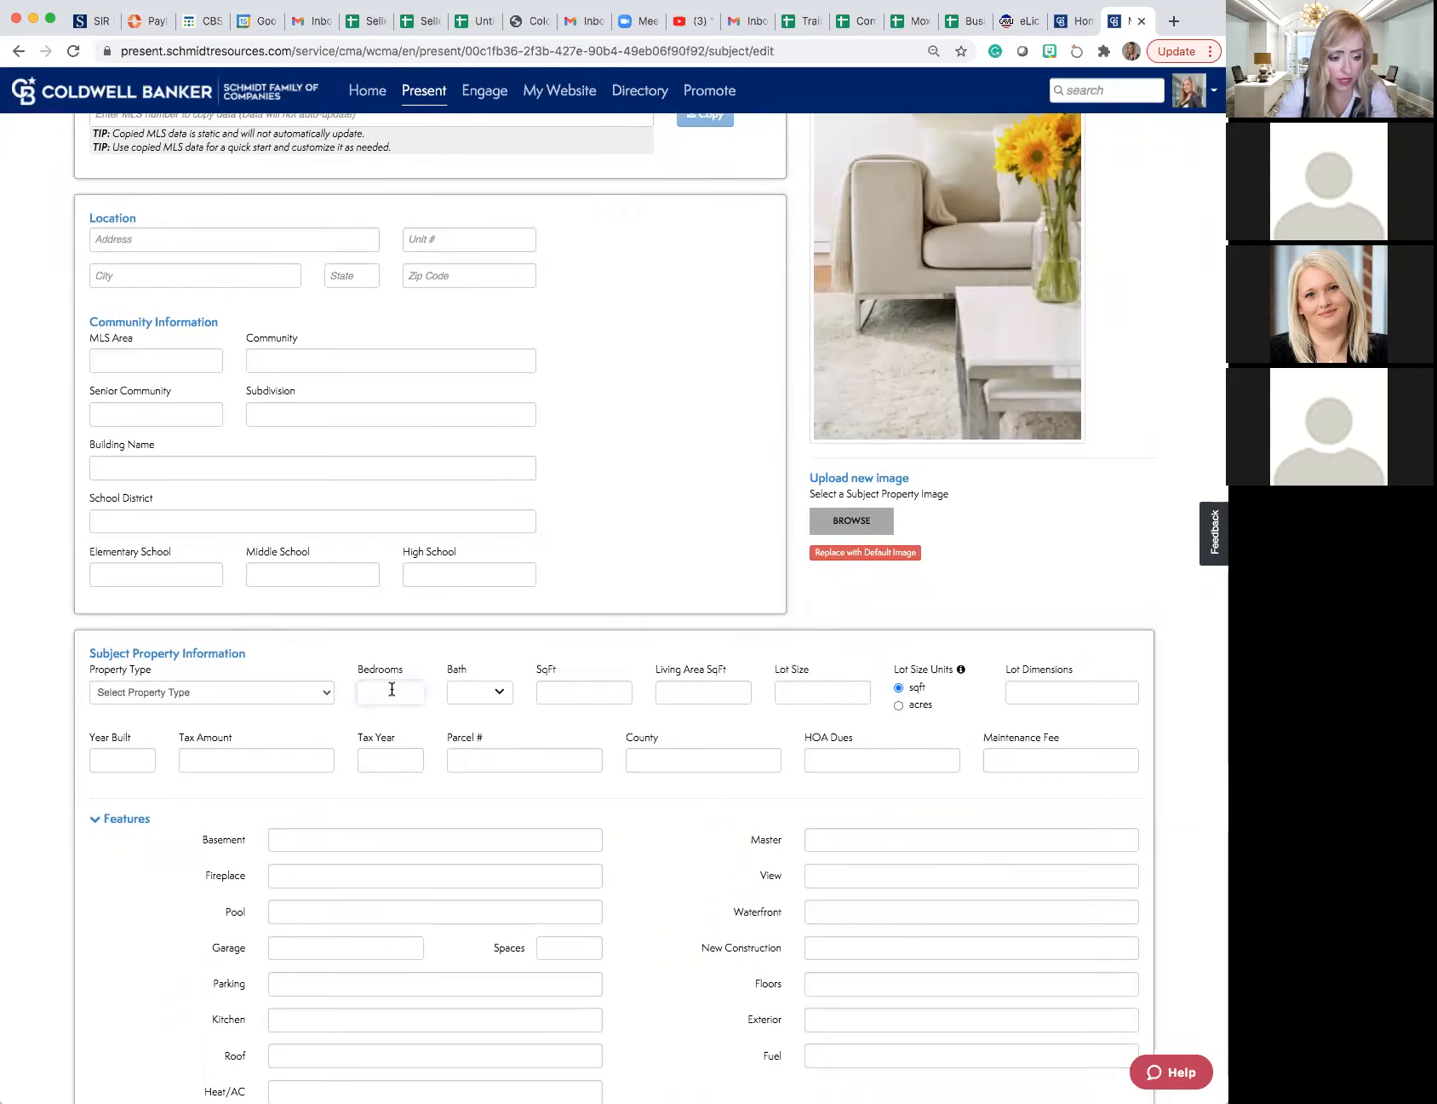
scroll(390, 686, "up", 5)
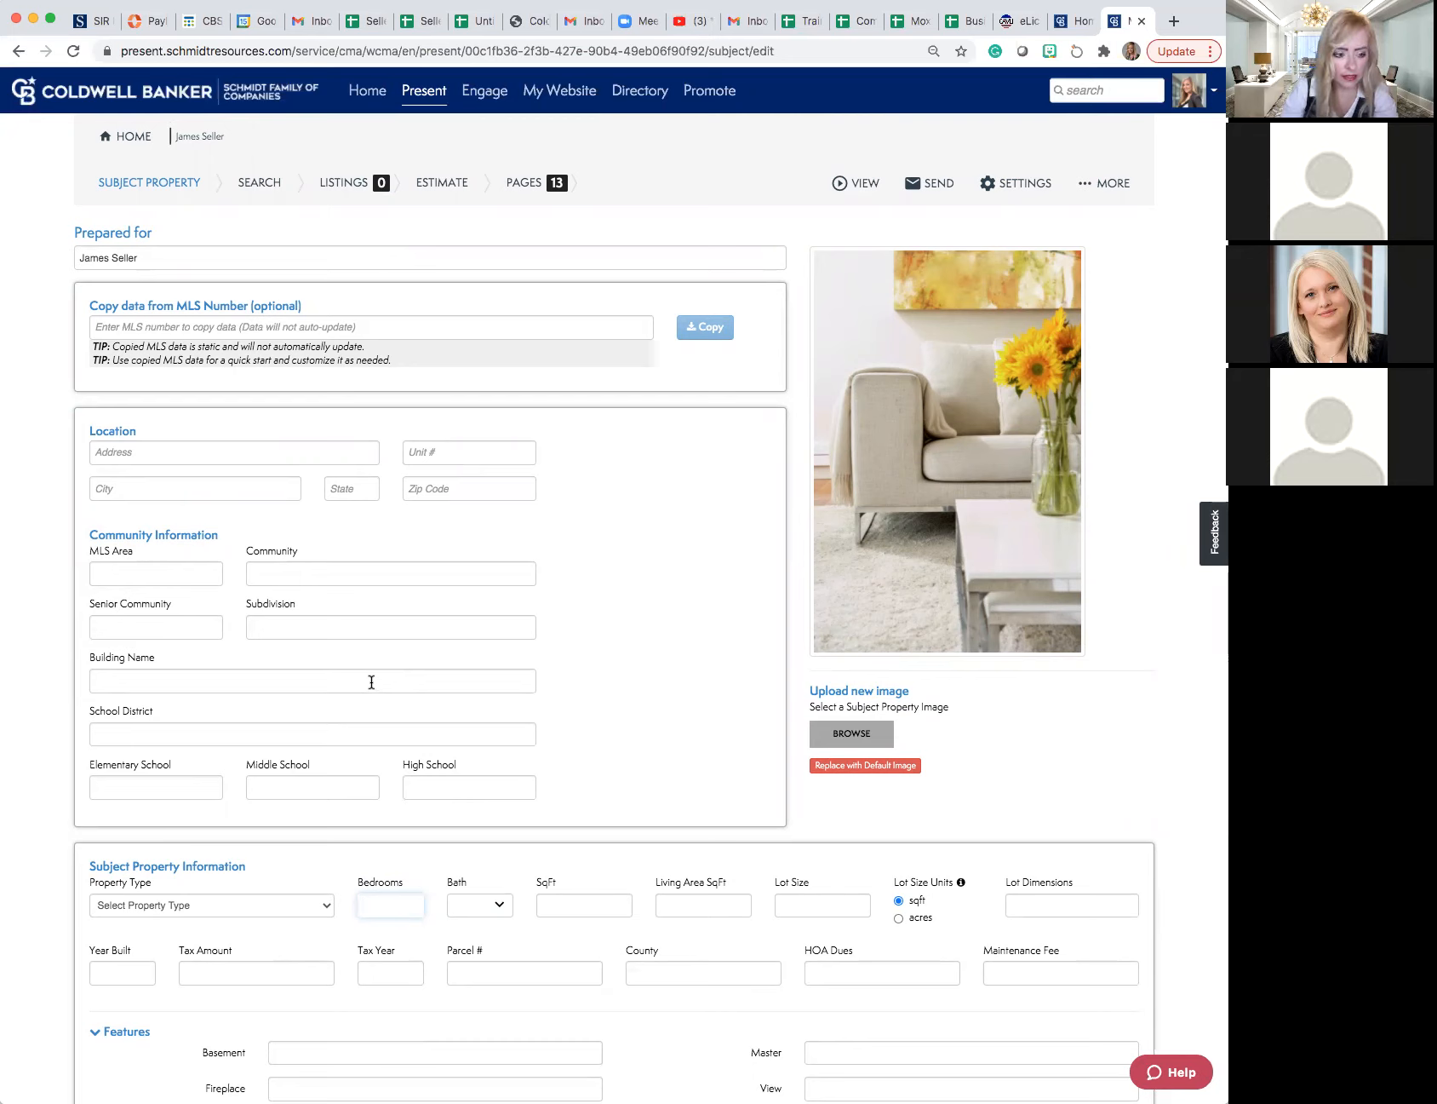
- Copy the listing data for MLS number 4234891 into the subject property form
left_click(291, 330)
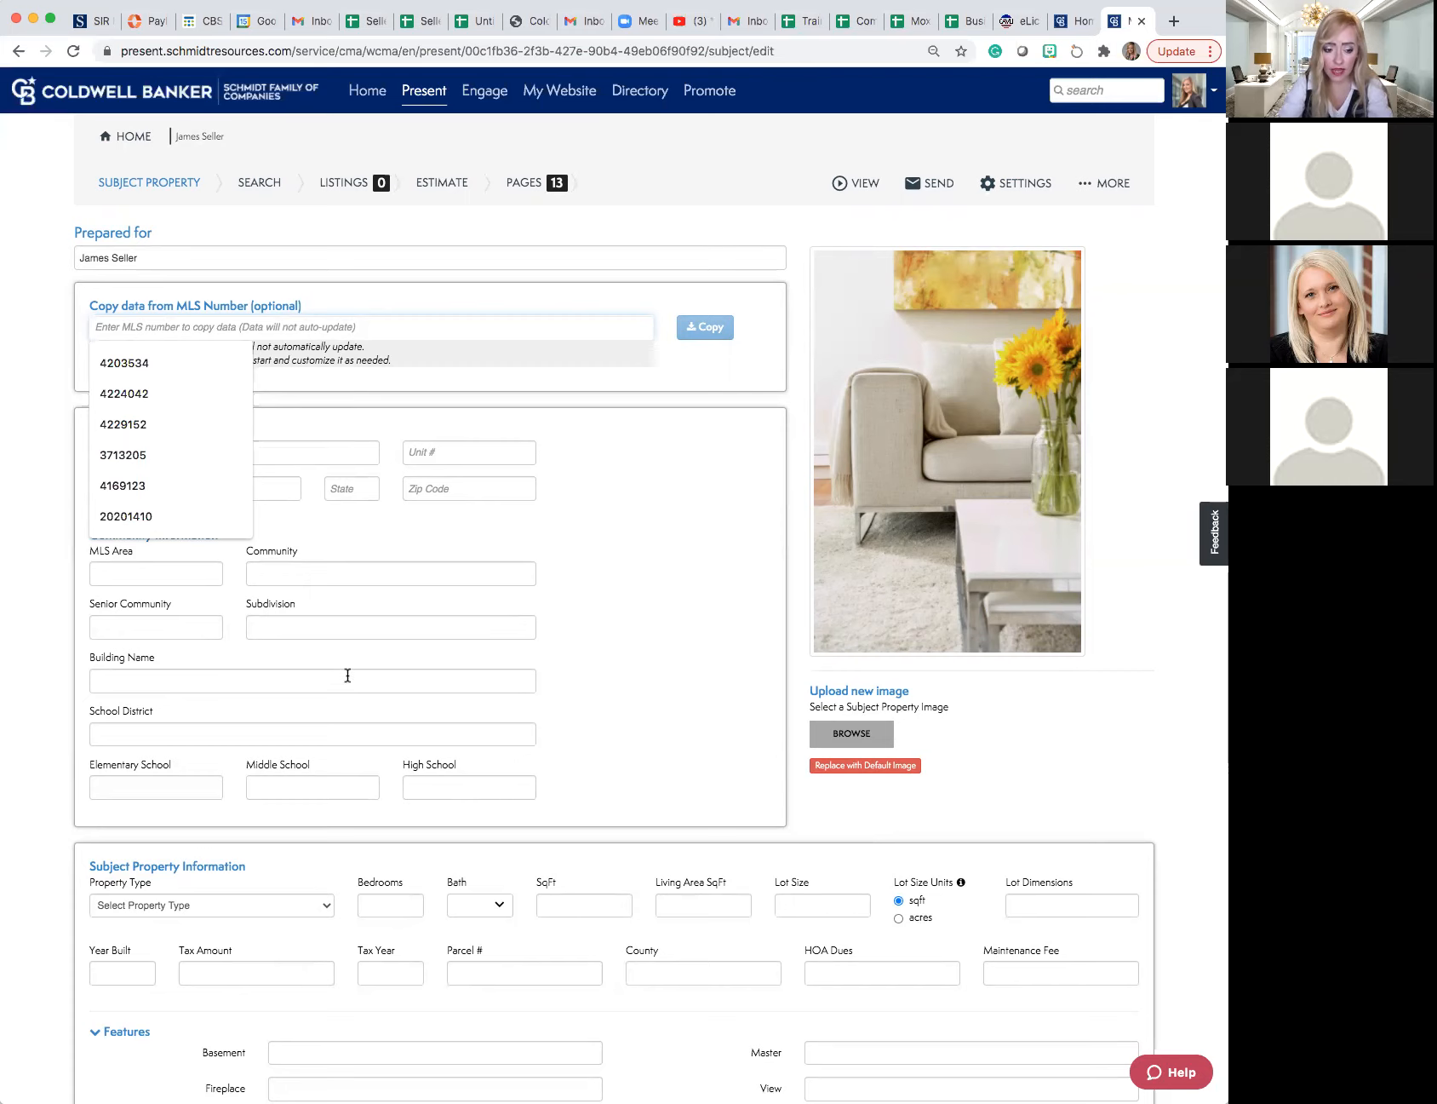
scroll(347, 675, "down", 2)
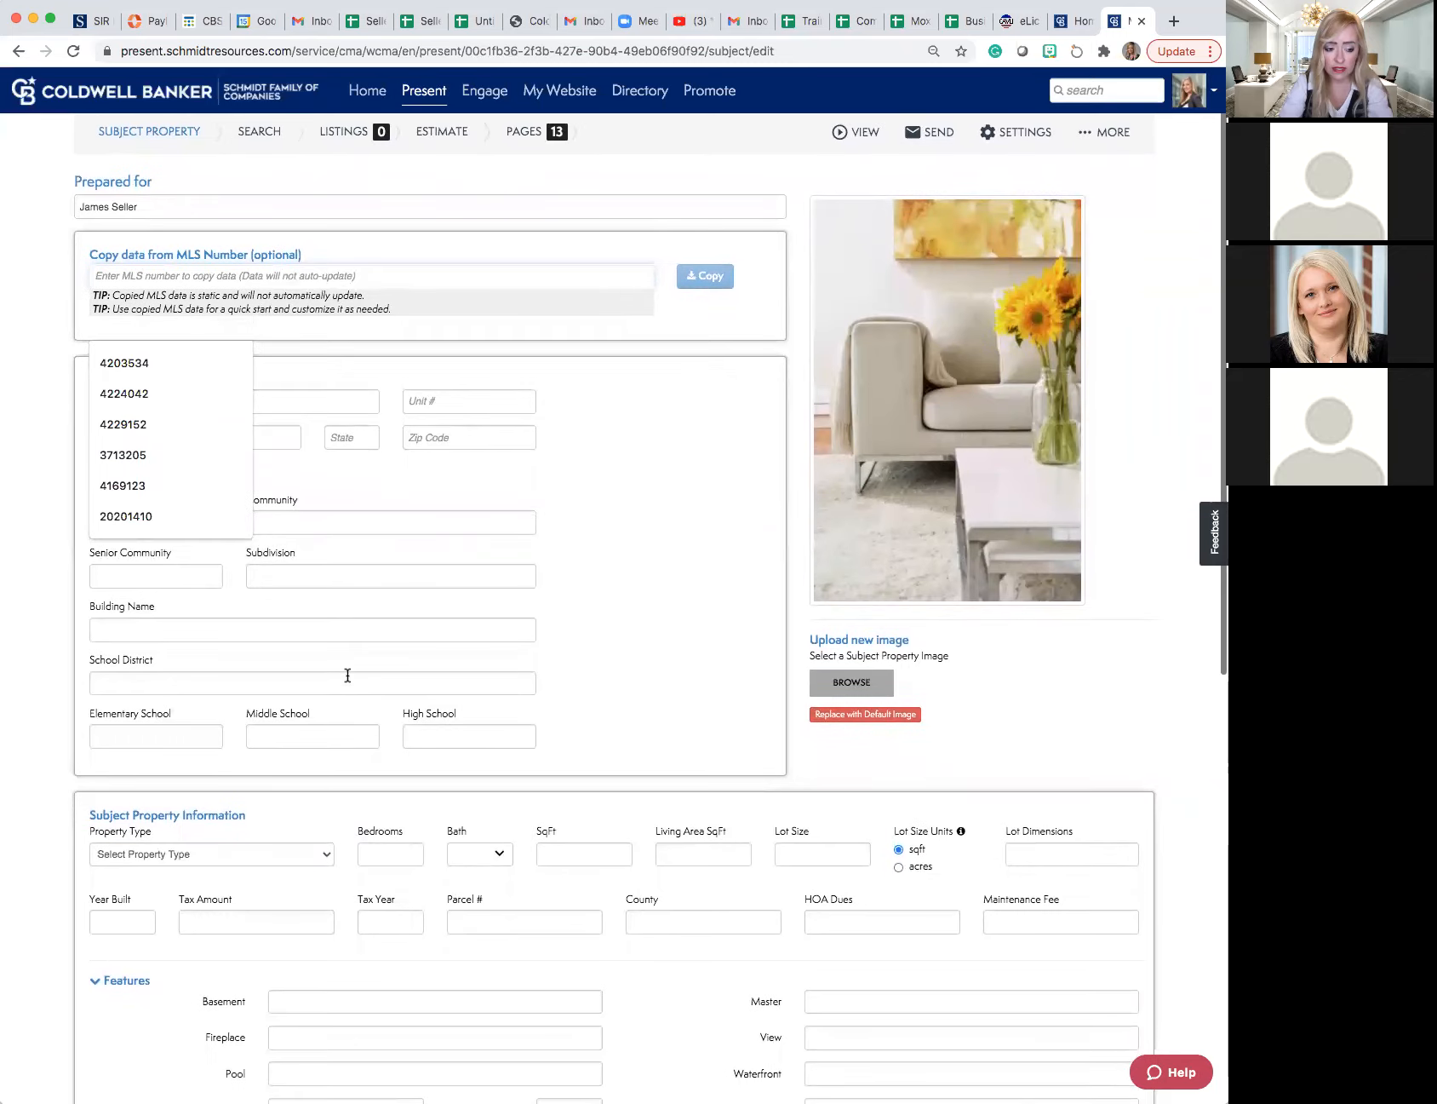
scroll(347, 675, "down", 3)
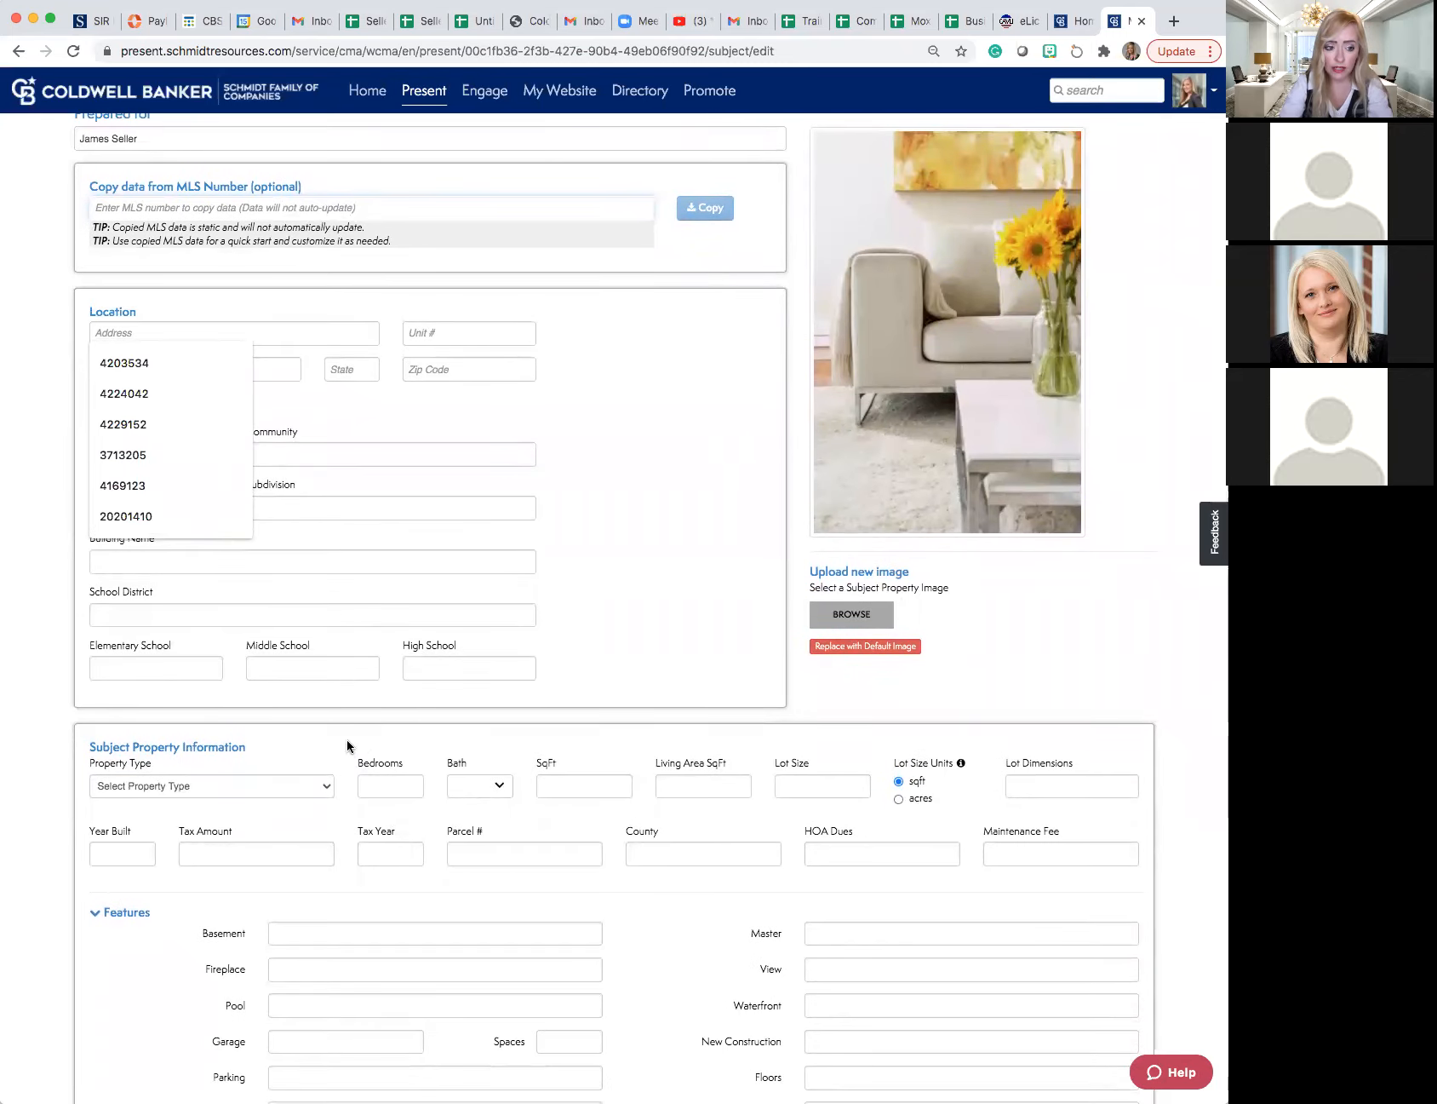
scroll(347, 746, "up", 5)
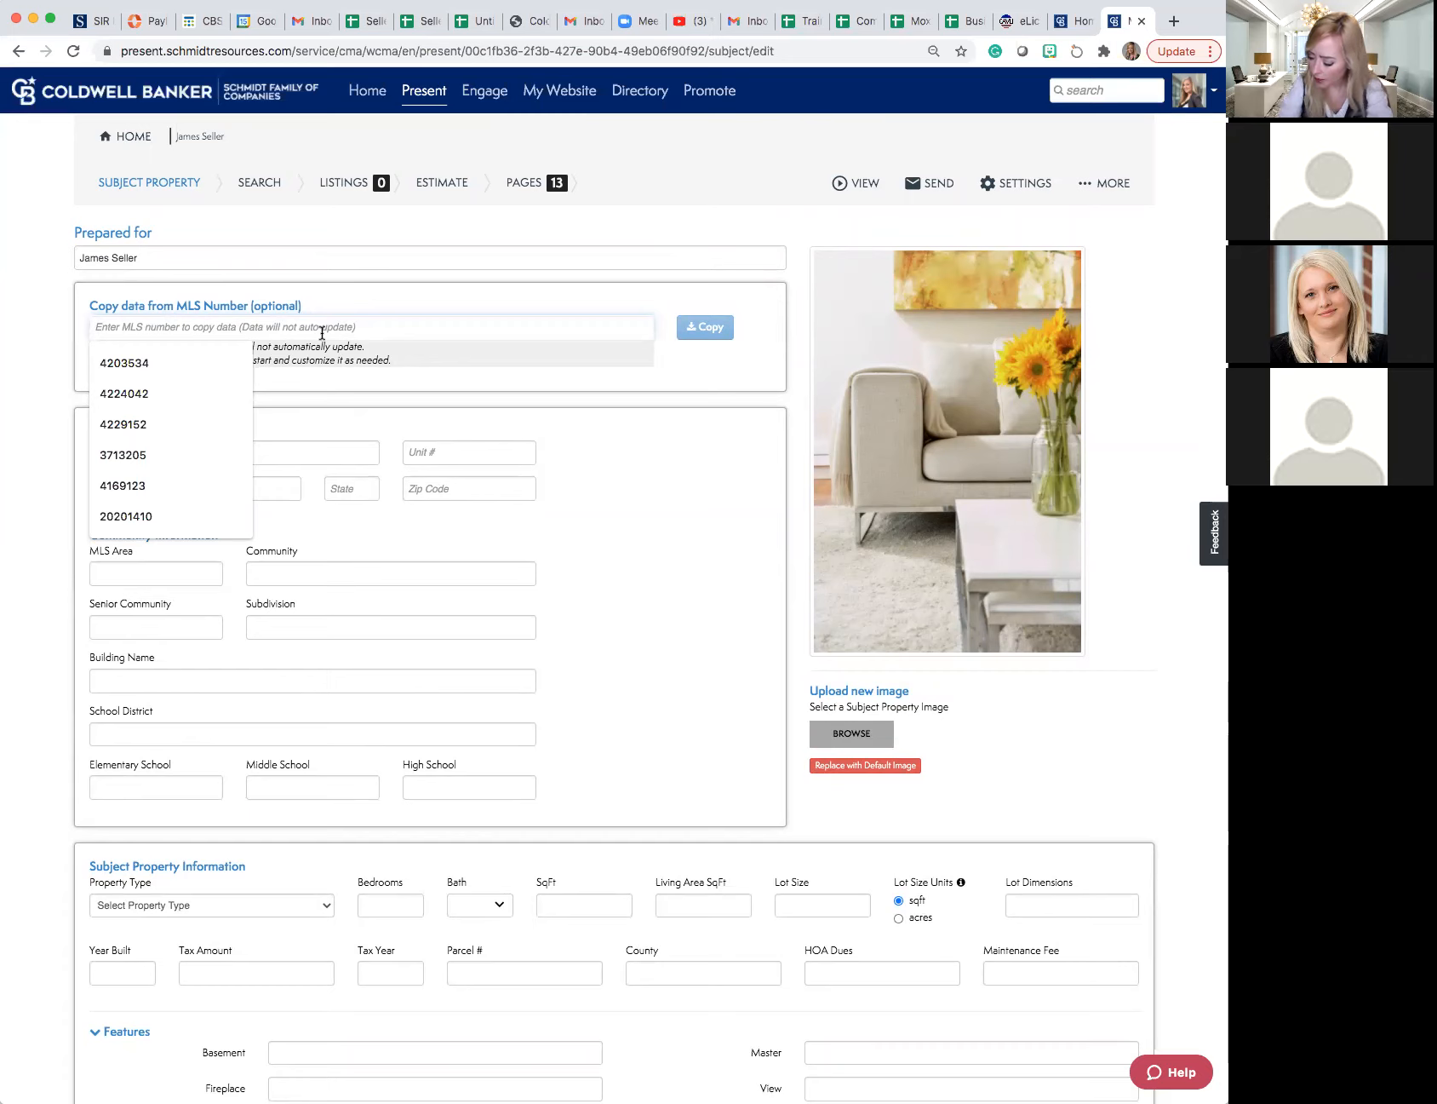
type("4")
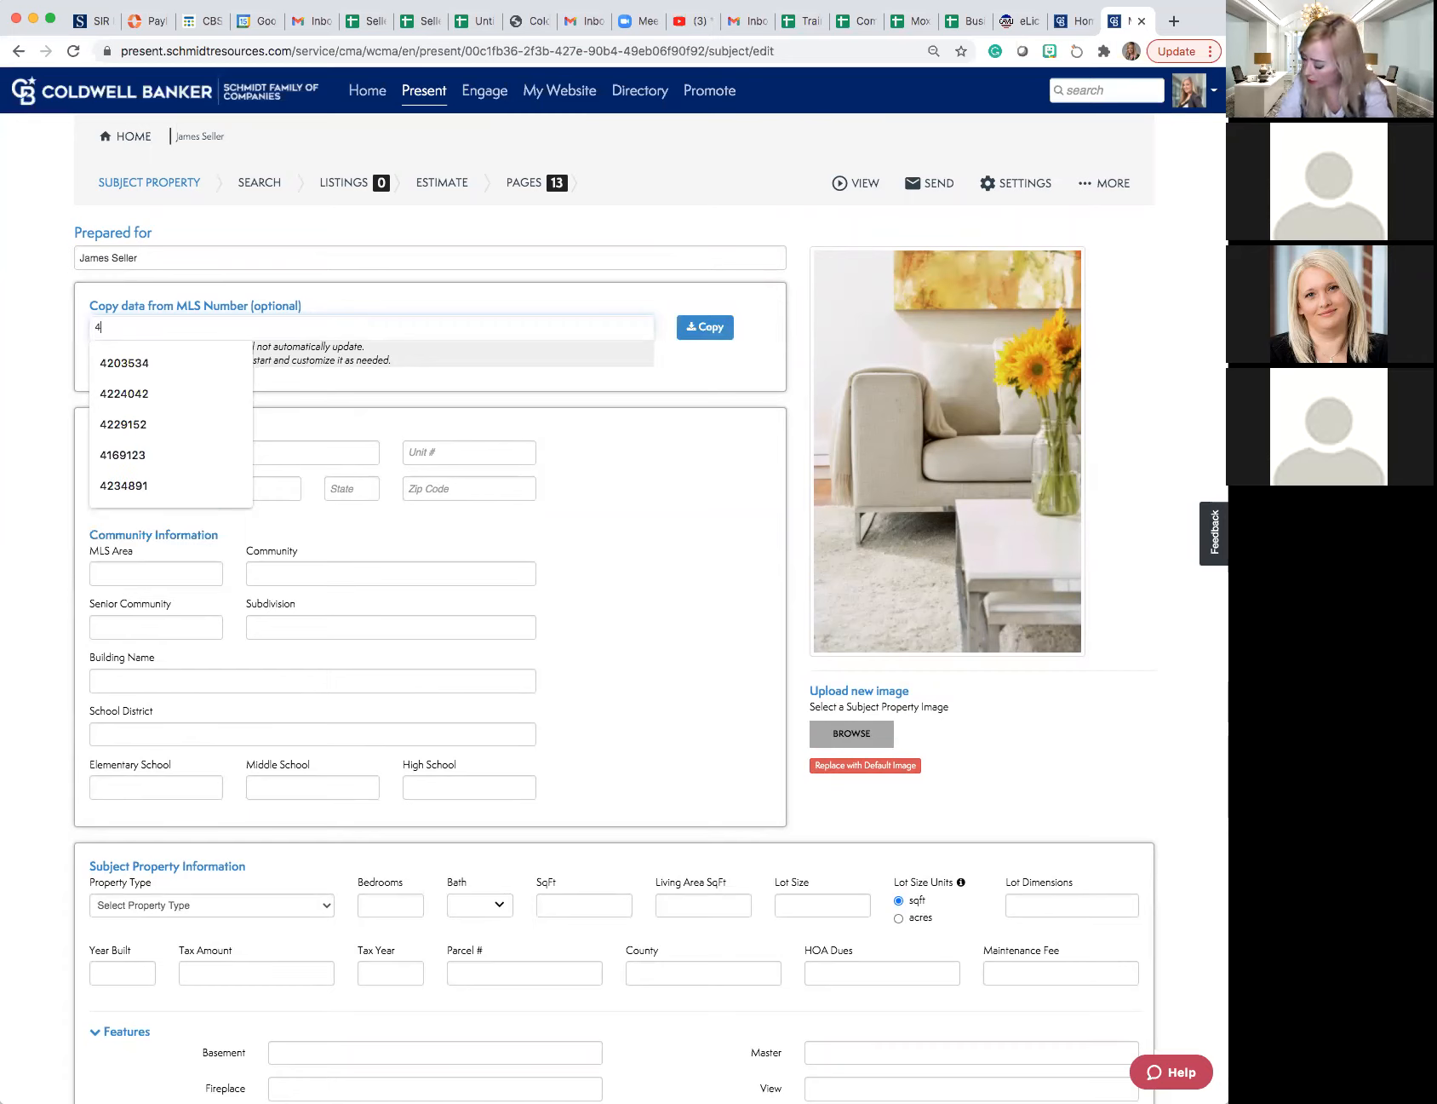
type("23")
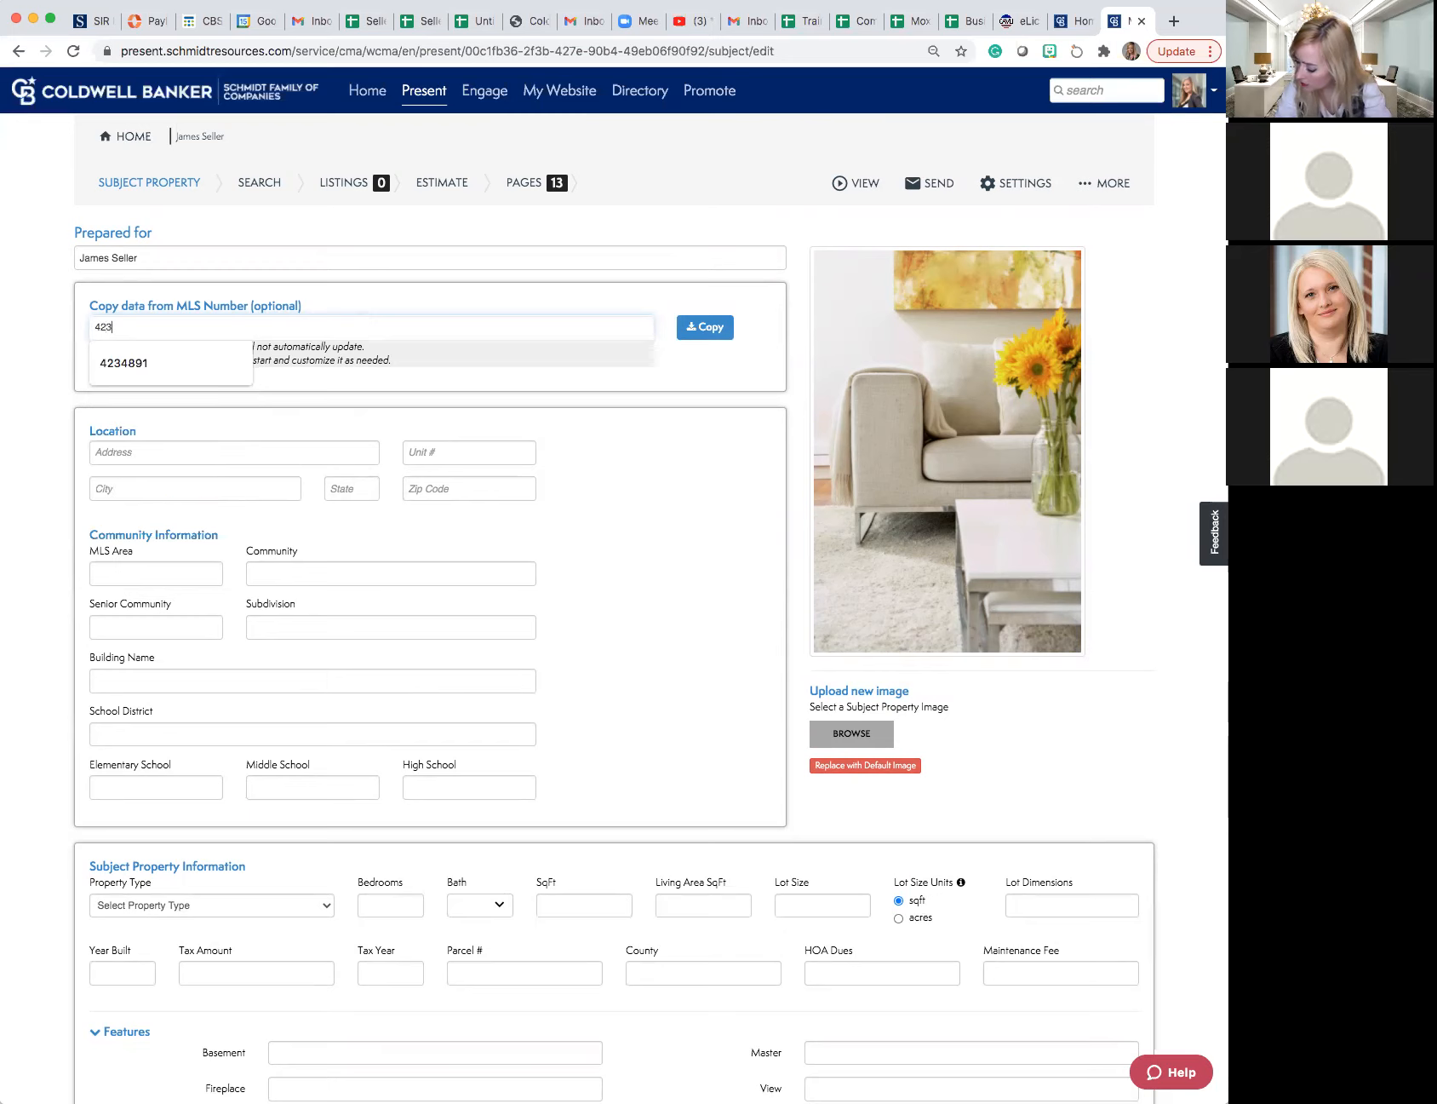
type("4891")
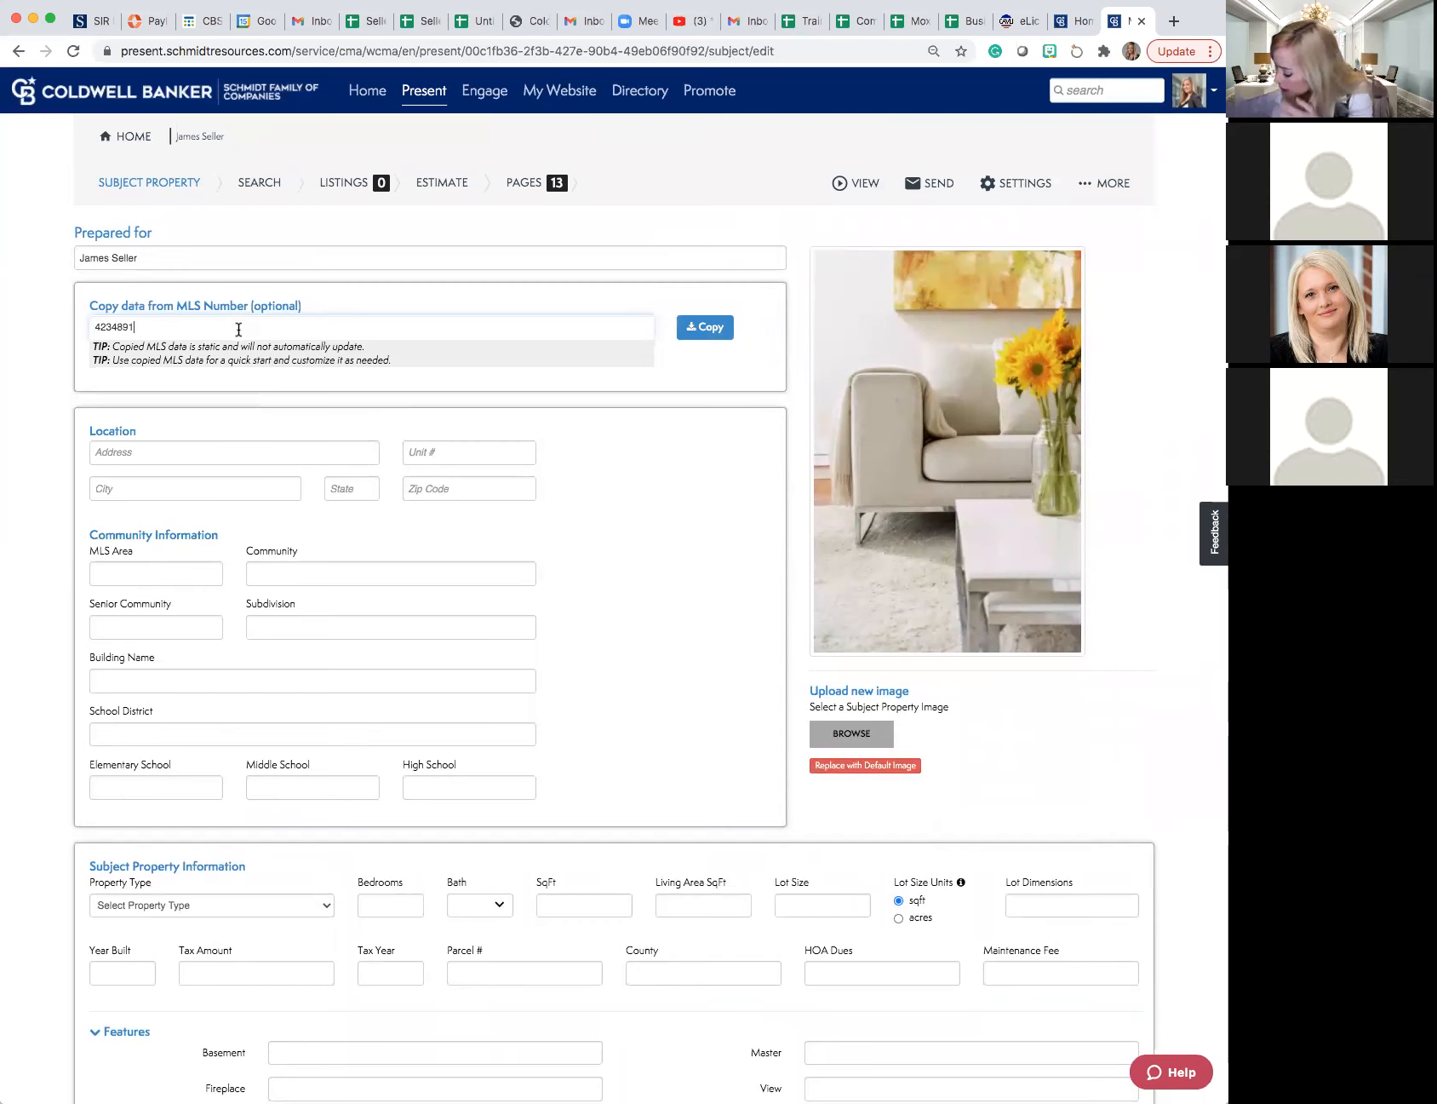
left_click(707, 328)
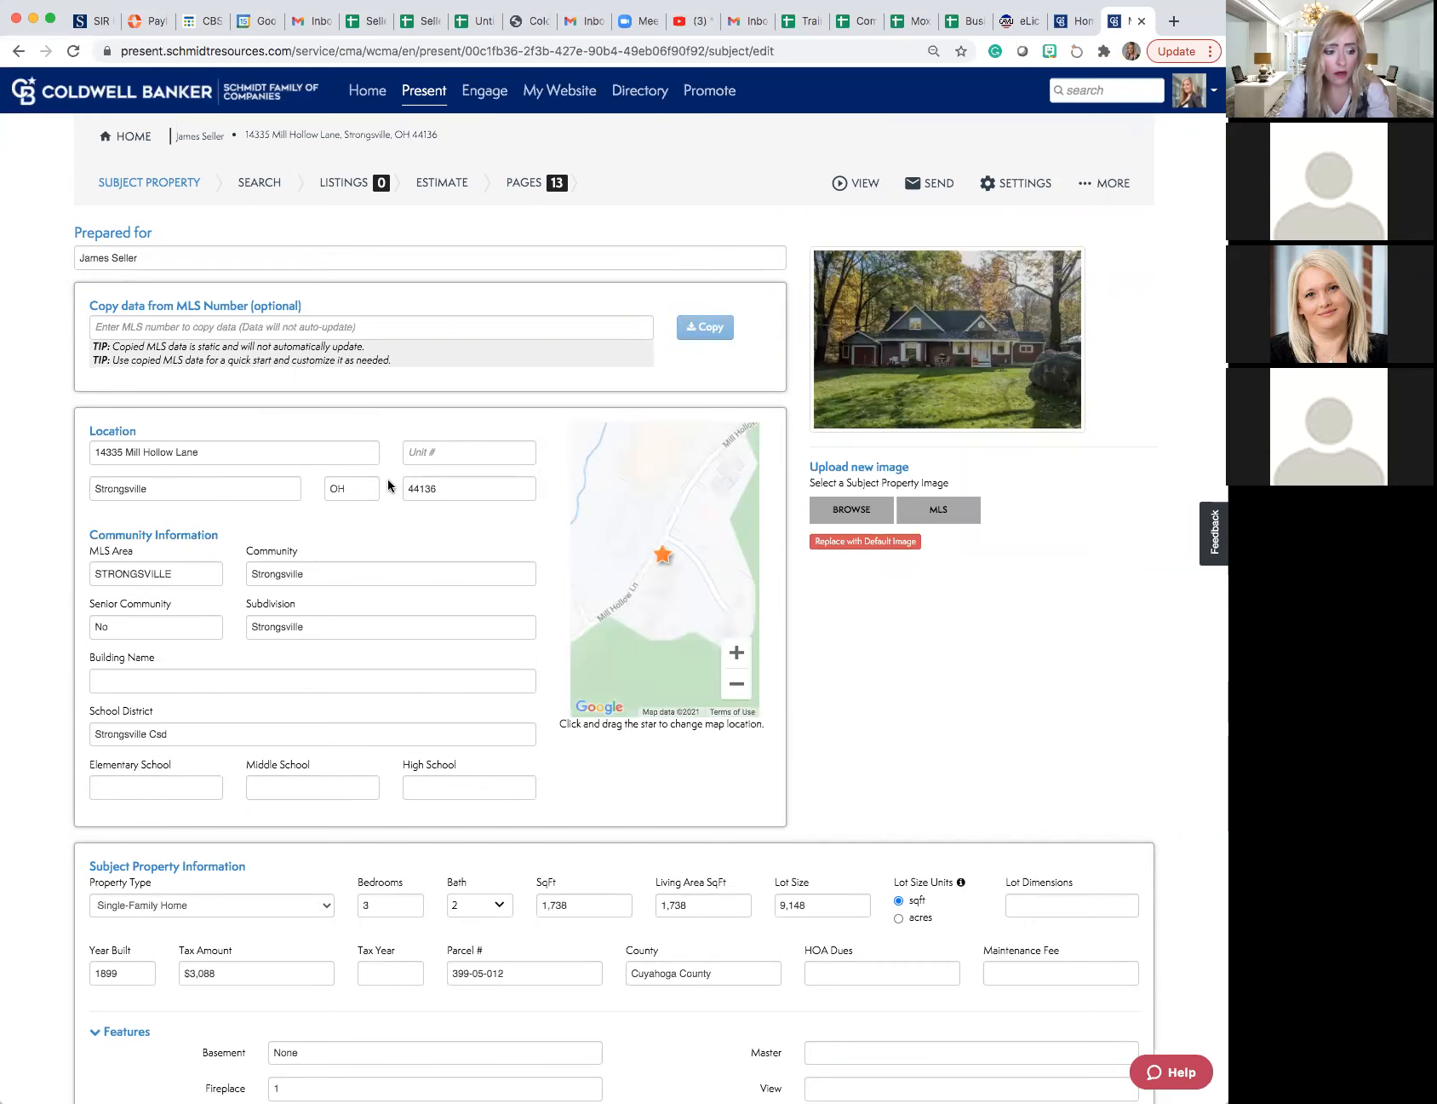
- Review the copied location, property information, features, remarks, and price and sale details of the subject property
scroll(379, 497, "down", 2)
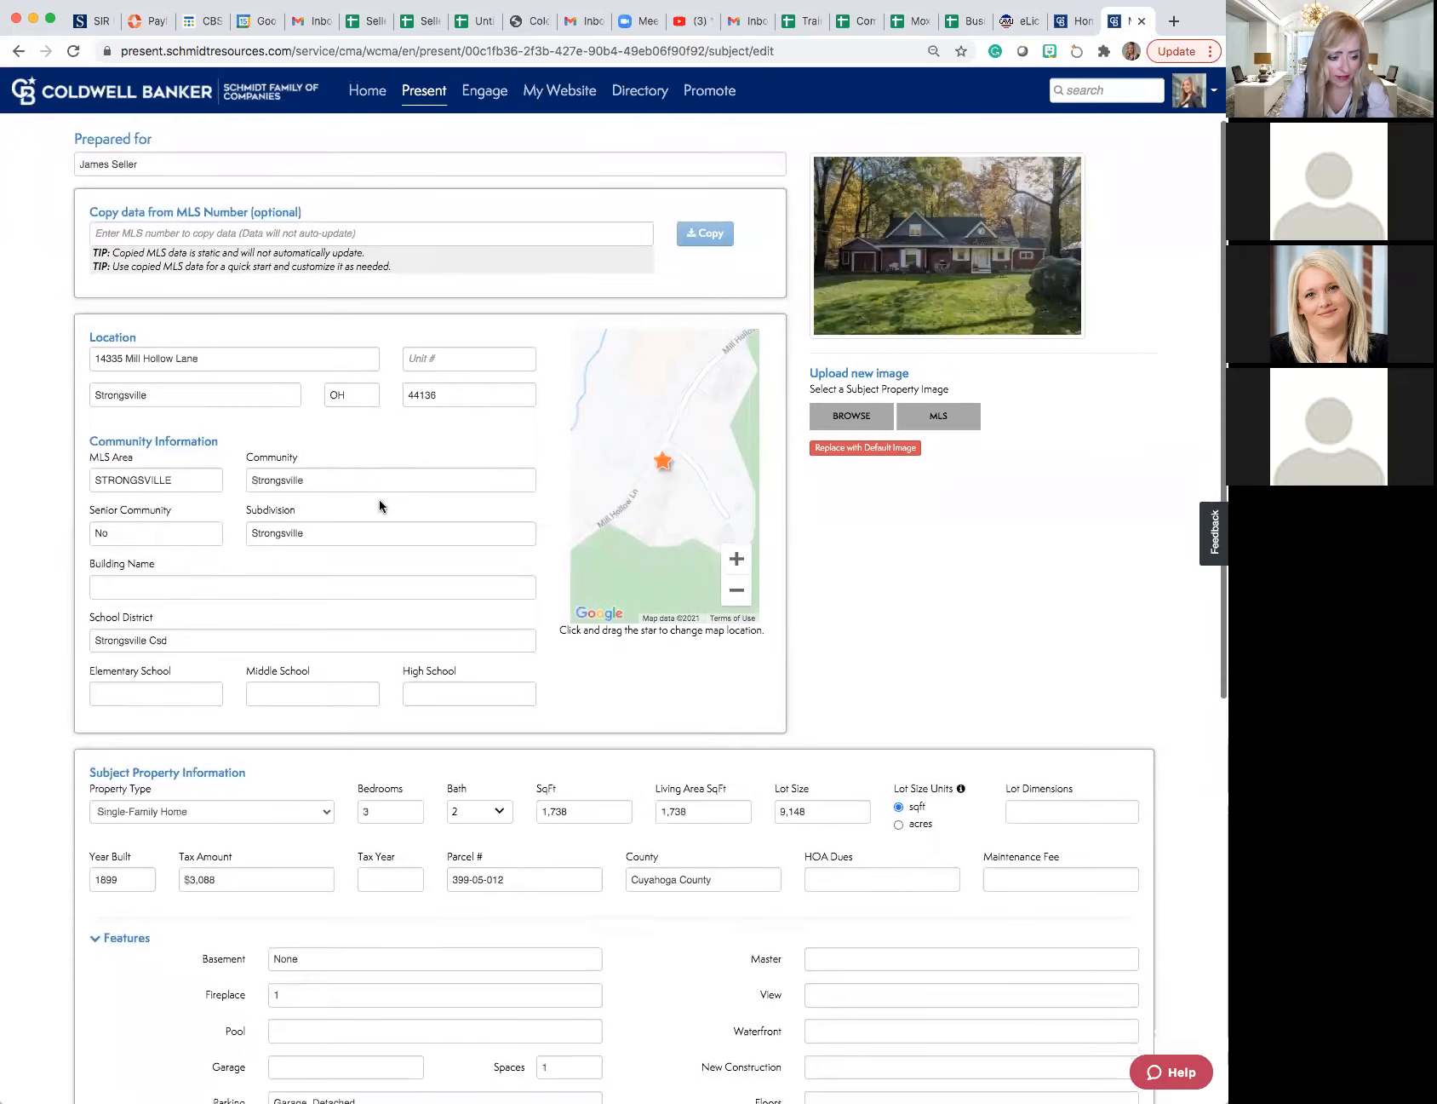
scroll(379, 500, "down", 5)
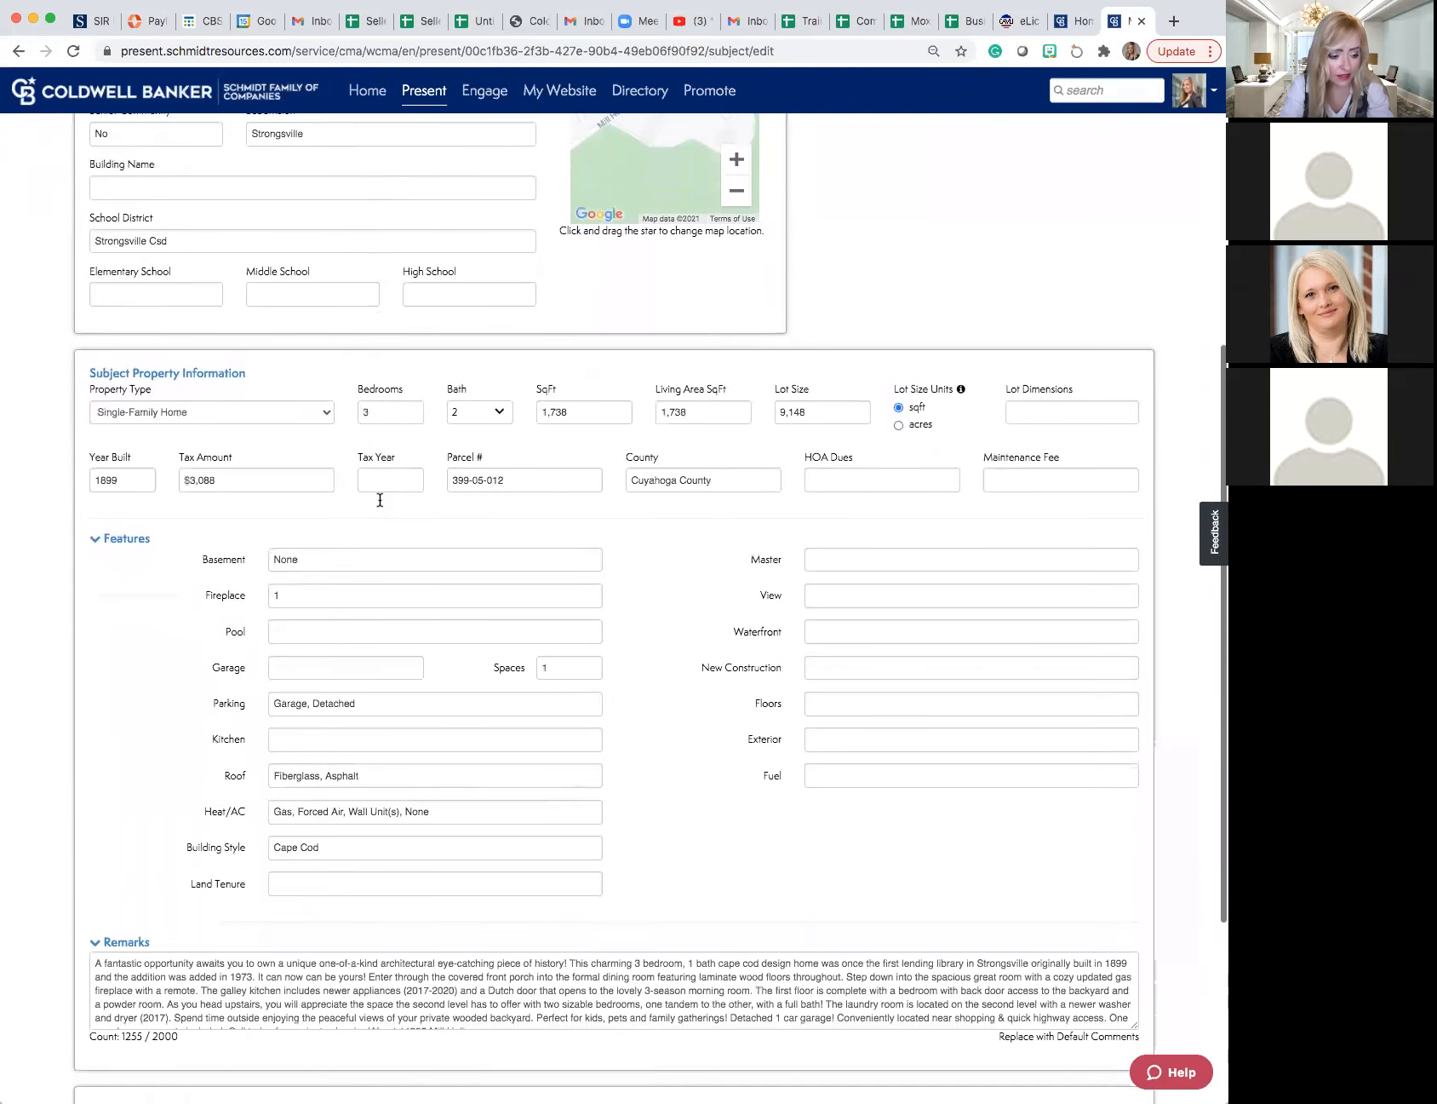
scroll(379, 500, "down", 4)
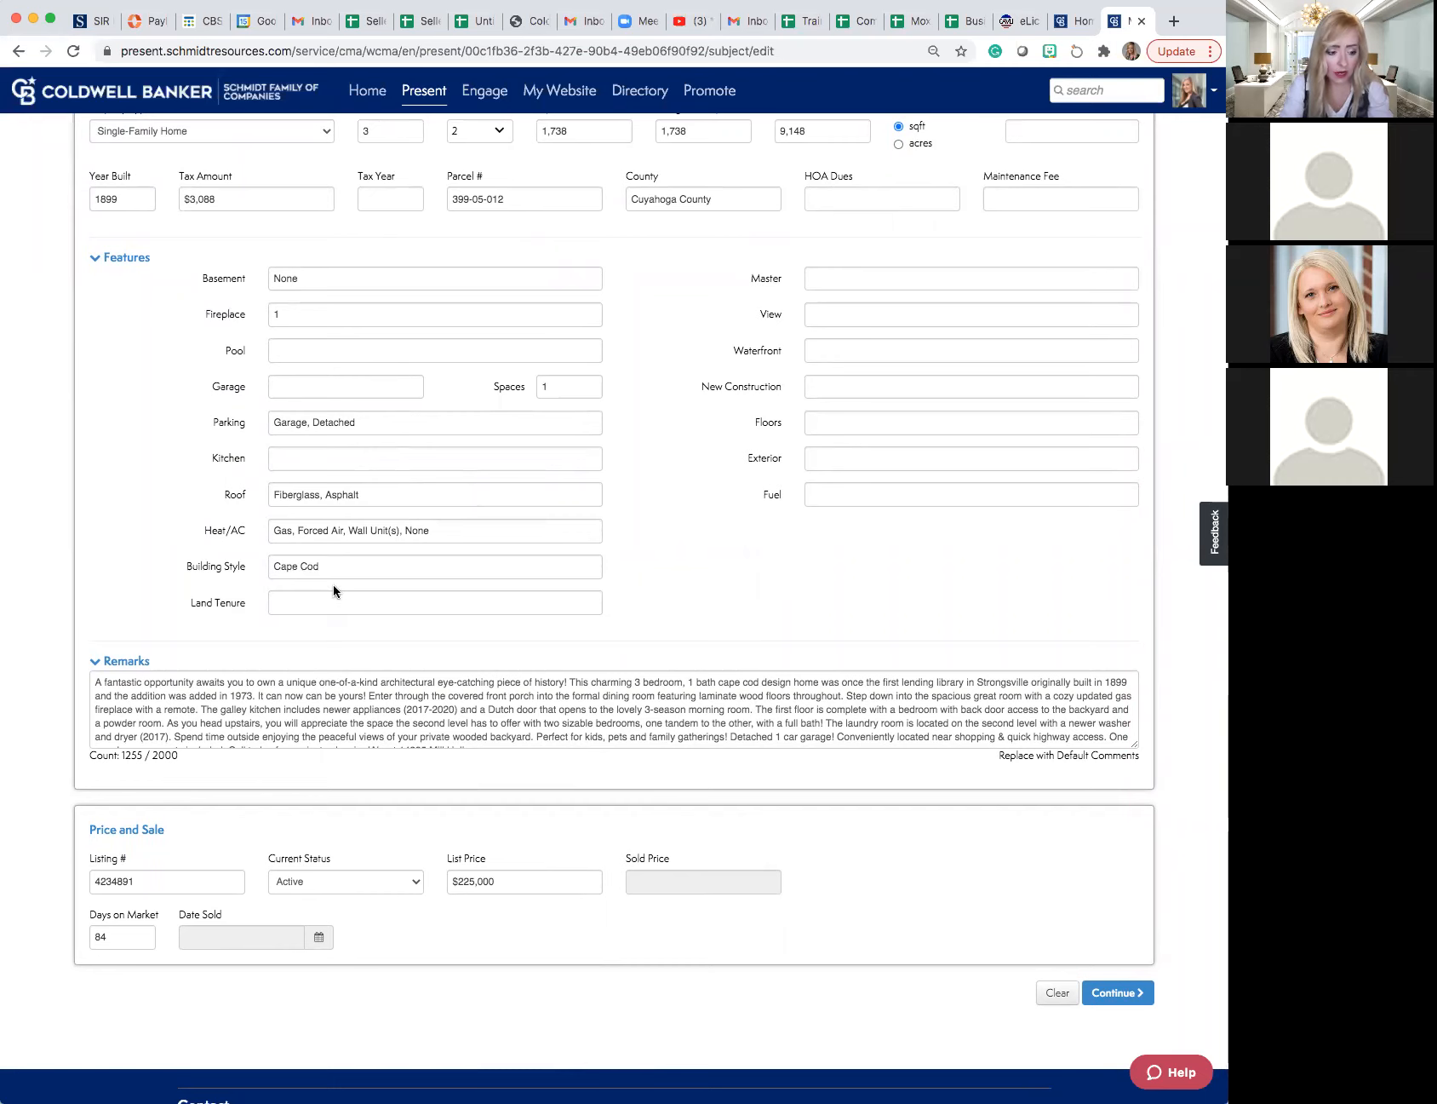
scroll(333, 586, "up", 3)
scroll(333, 590, "up", 2)
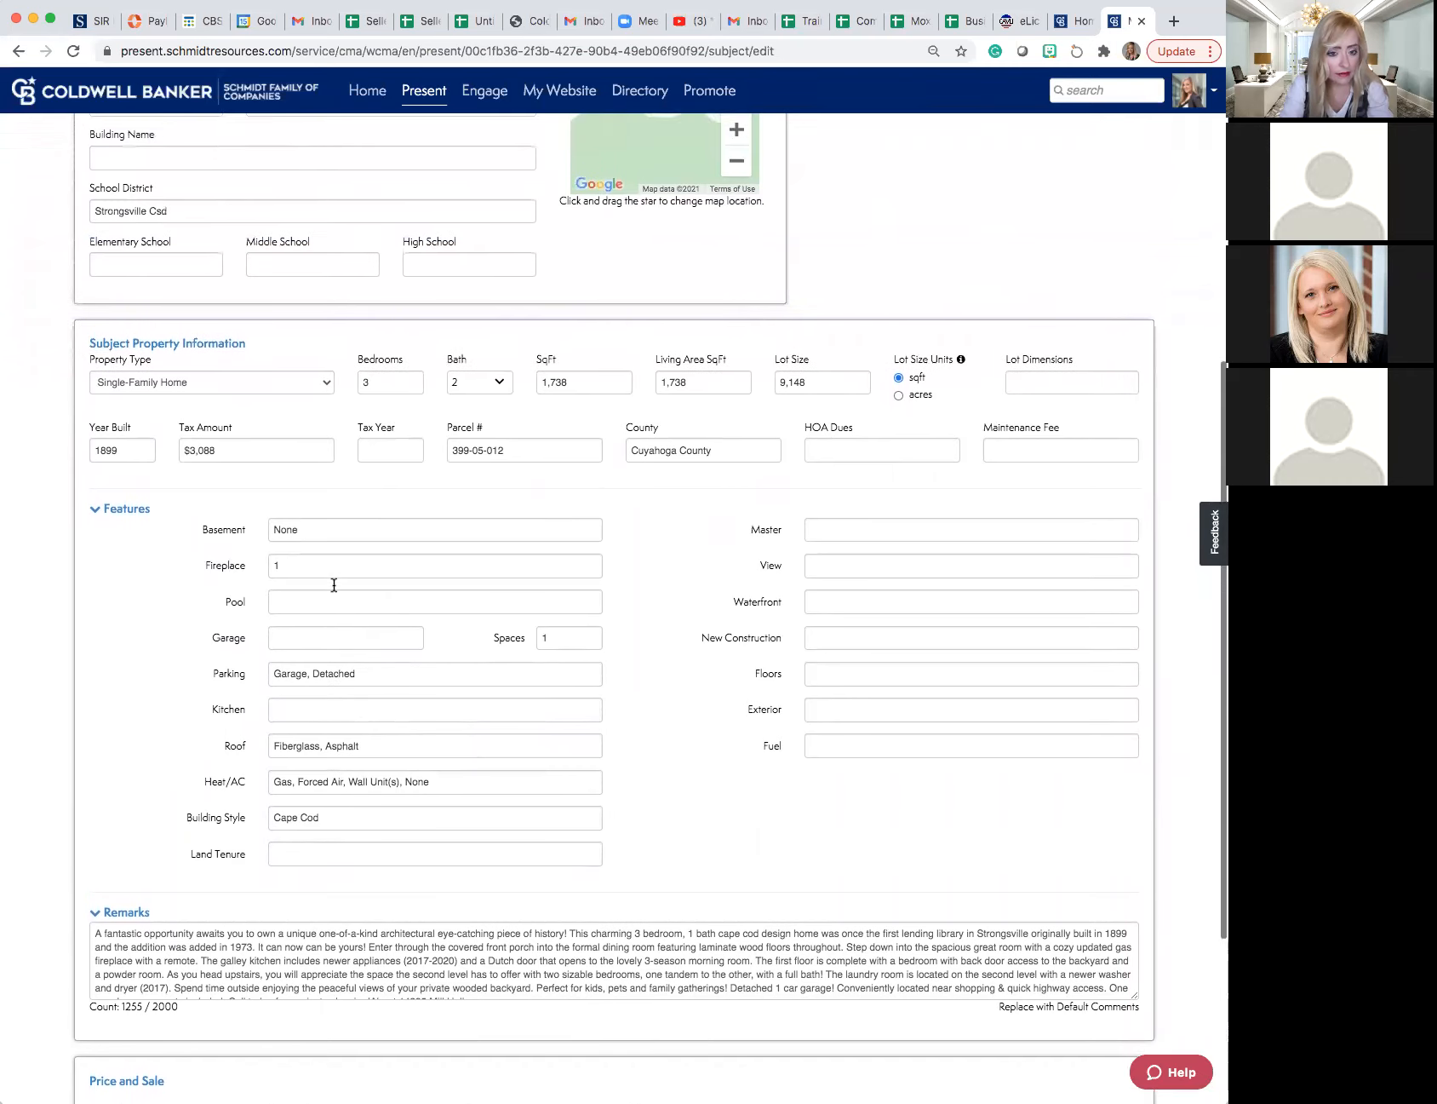
- Review the copied subject property details once more, including the Bedrooms value and the full Remarks text
scroll(334, 585, "up", 10)
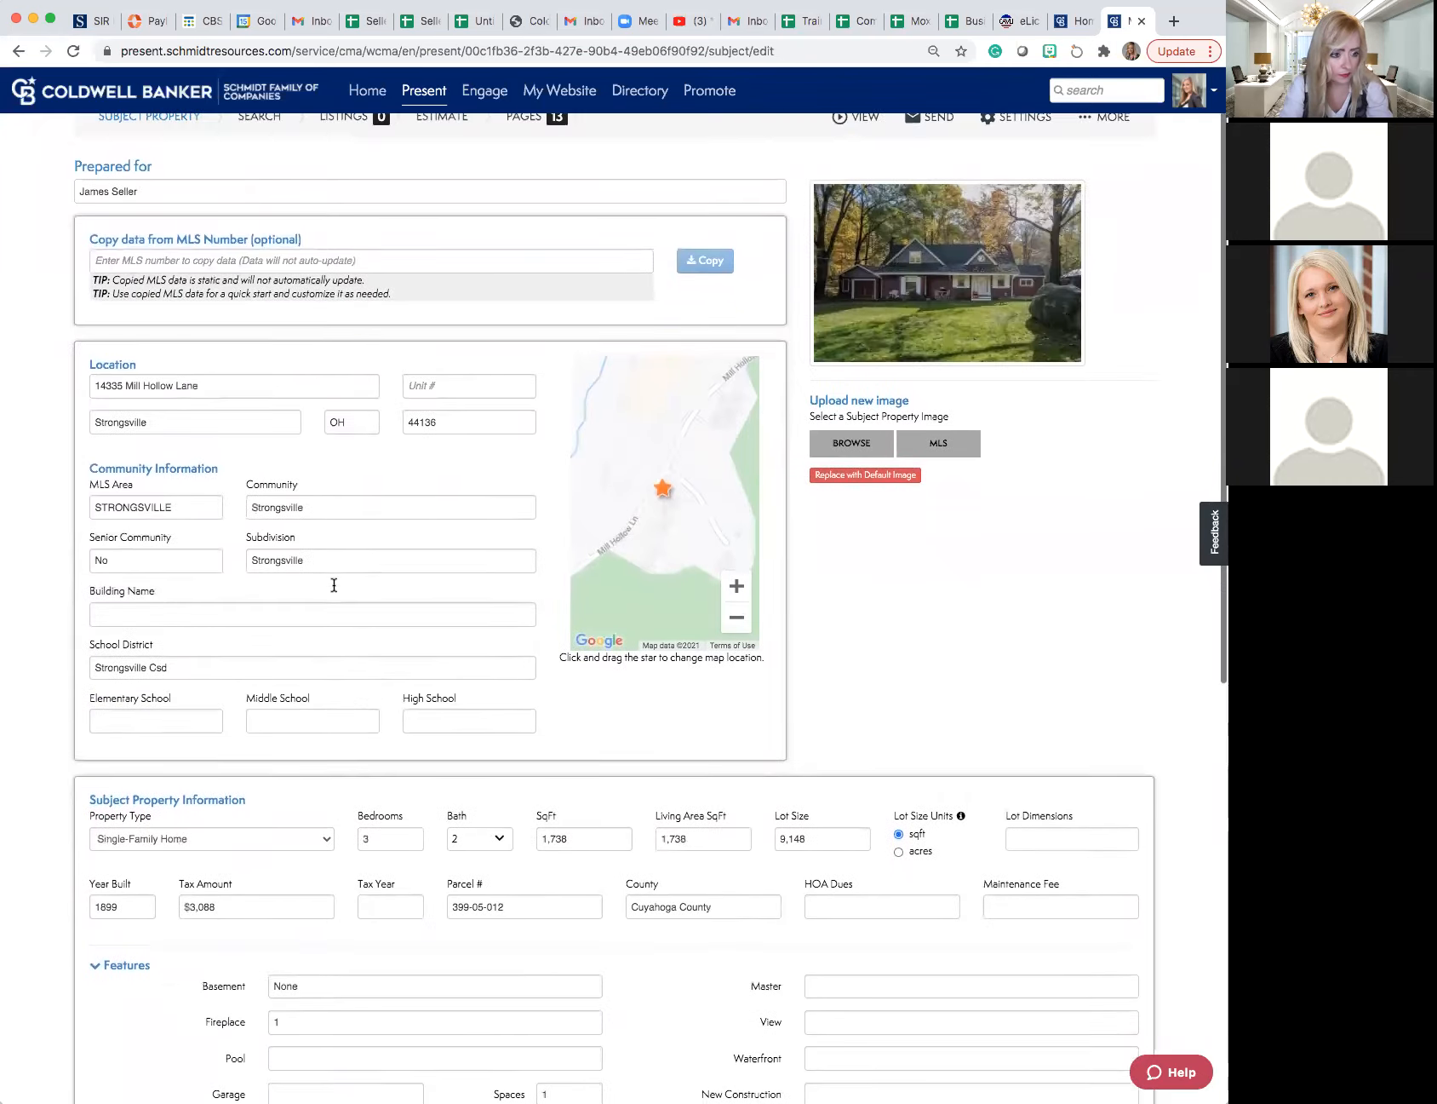
scroll(333, 591, "down", 5)
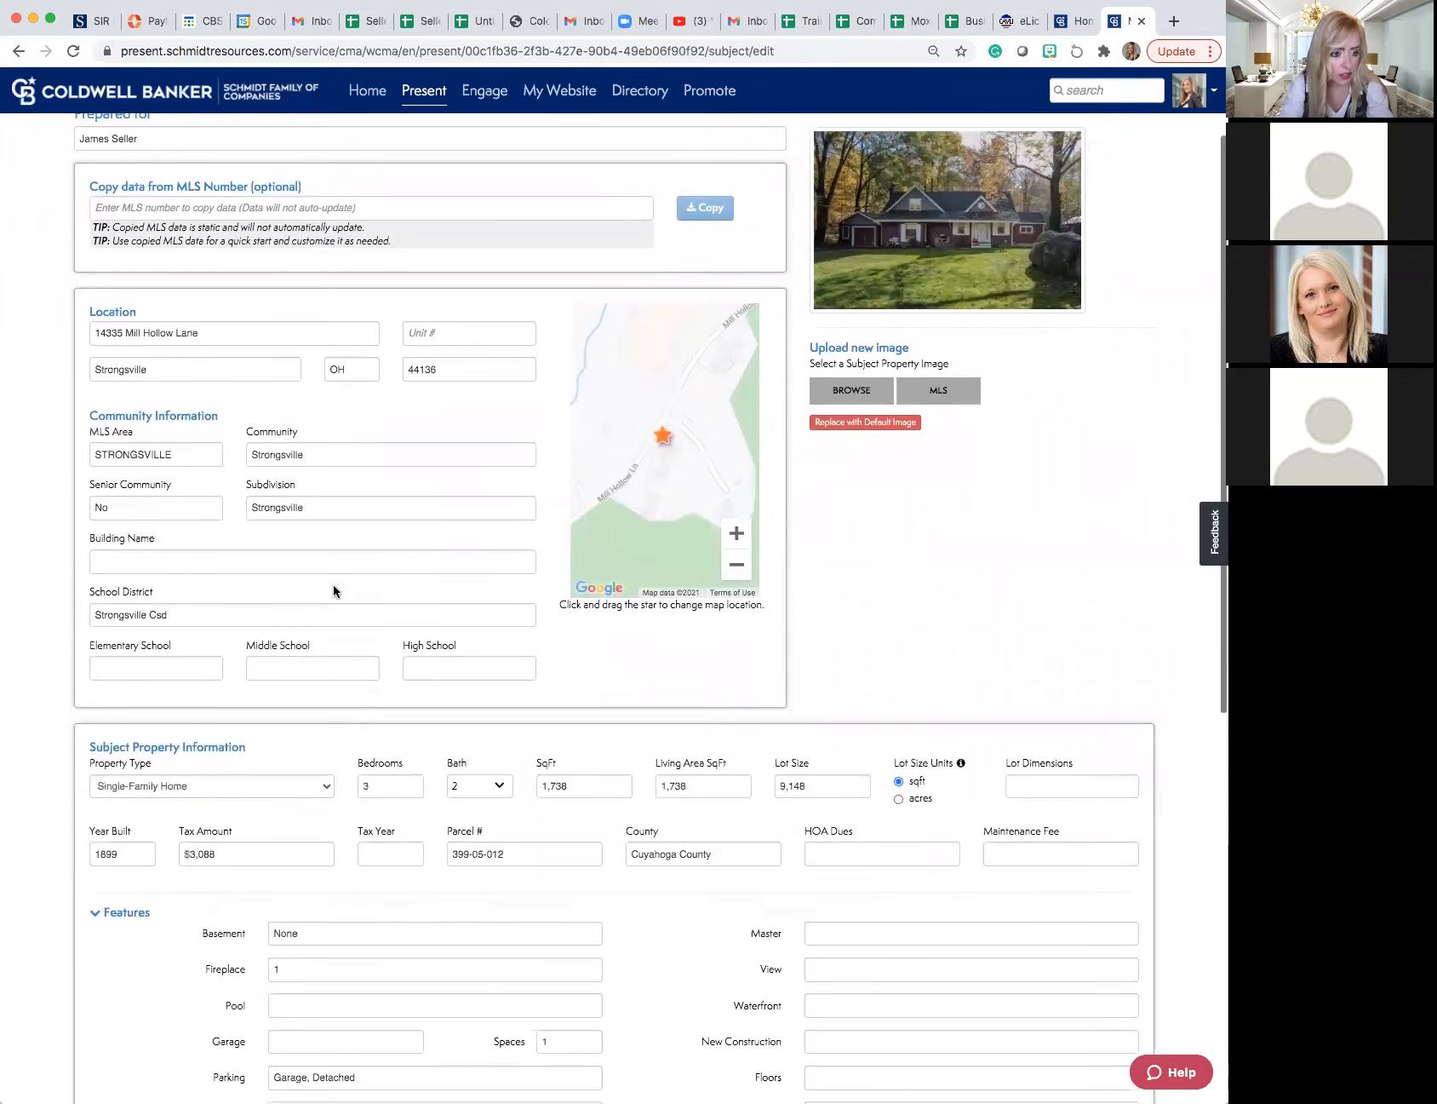
scroll(333, 590, "down", 8)
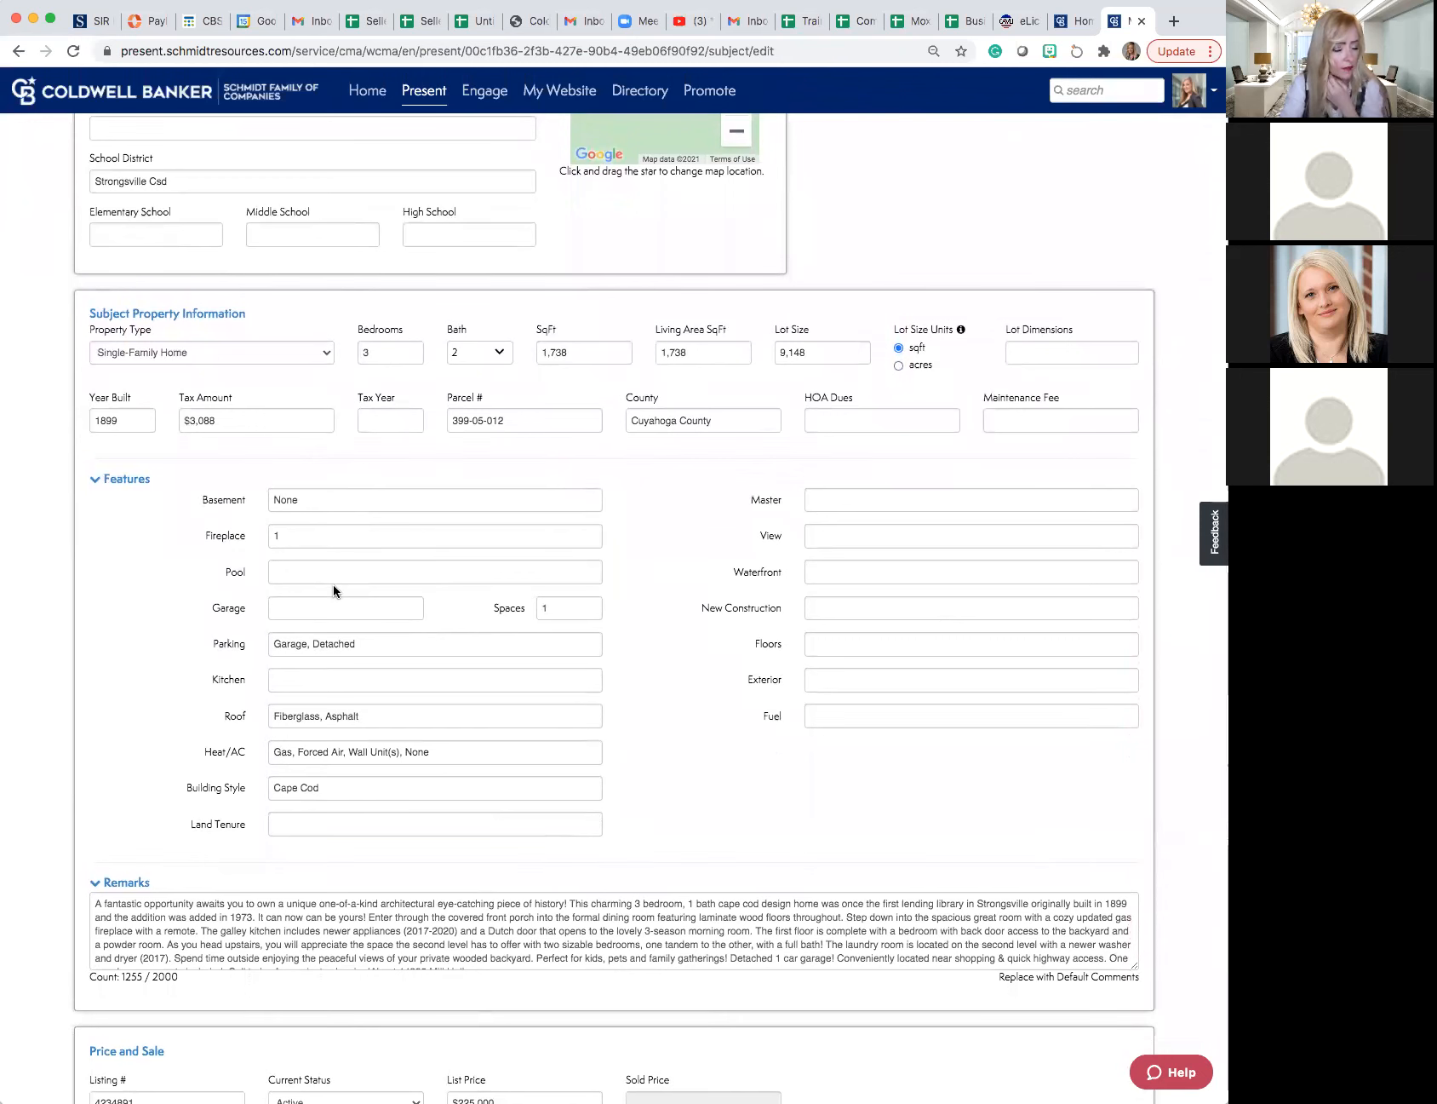
double_click(370, 349)
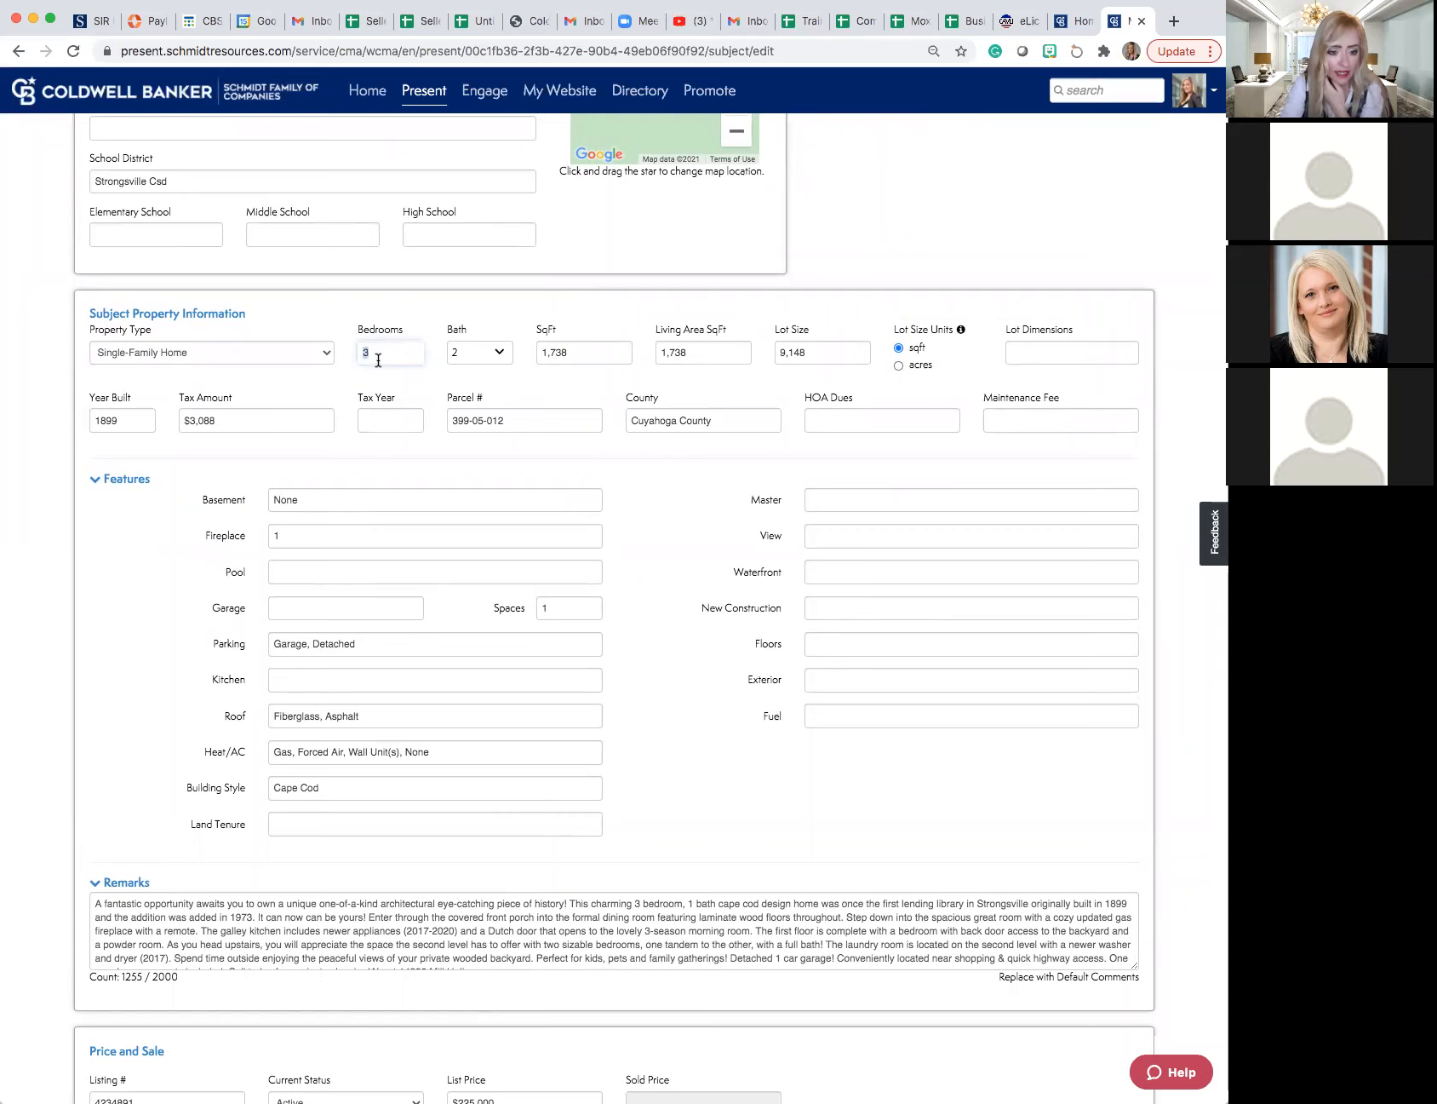
scroll(378, 361, "down", 5)
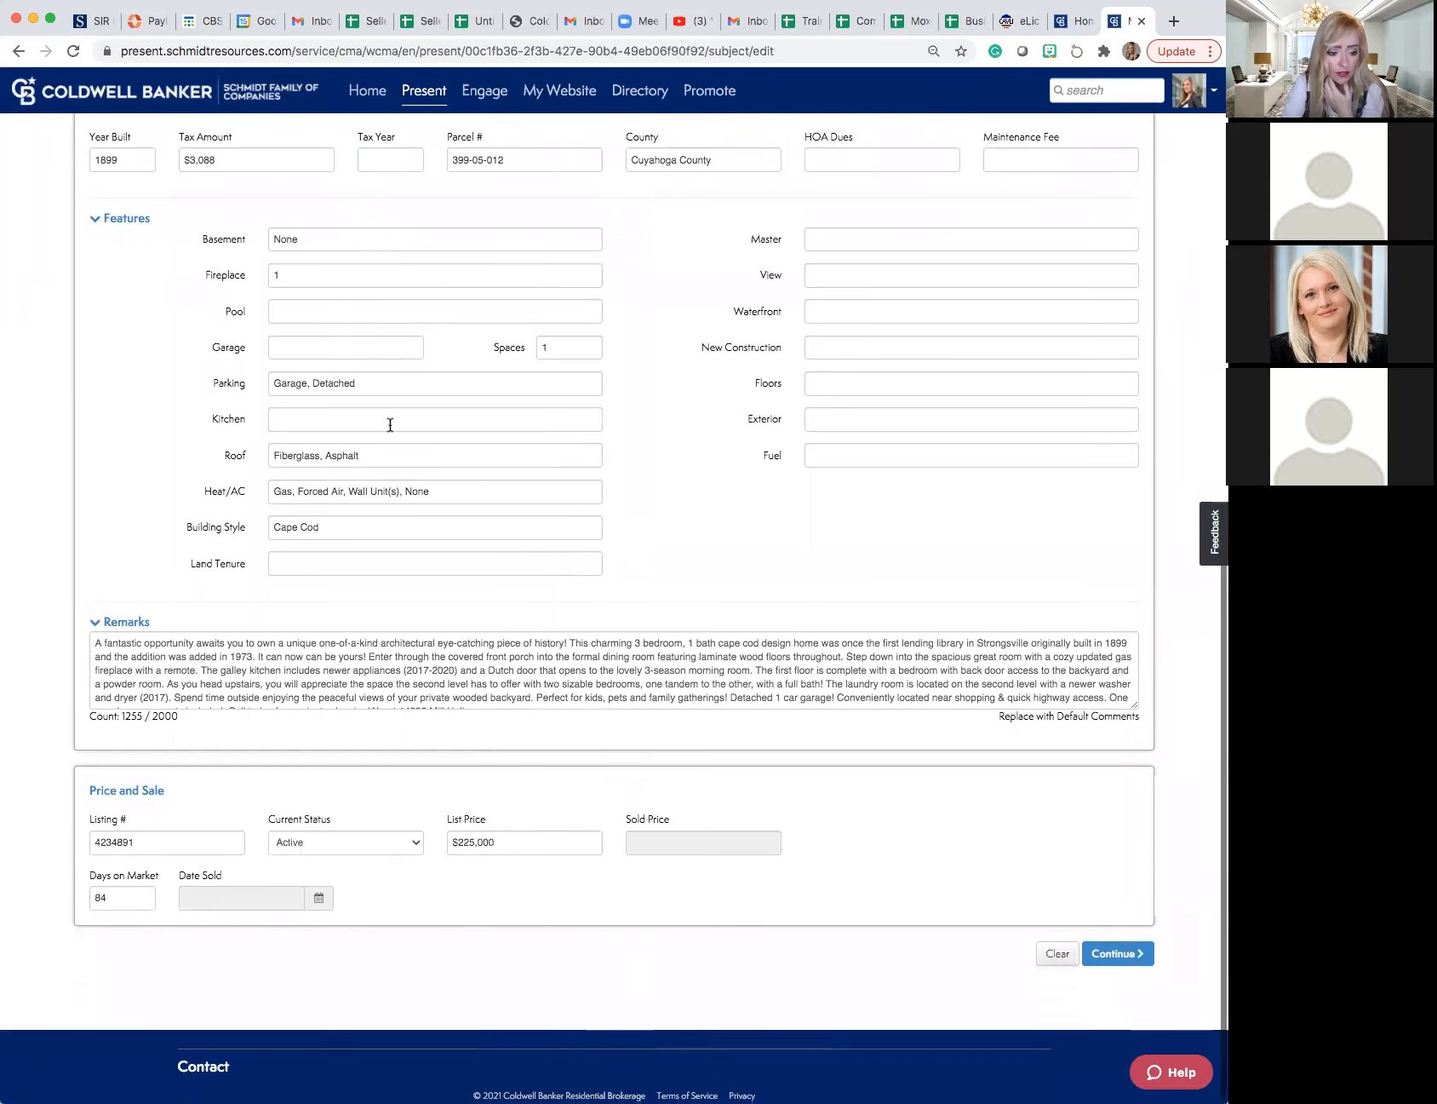
left_click(316, 641)
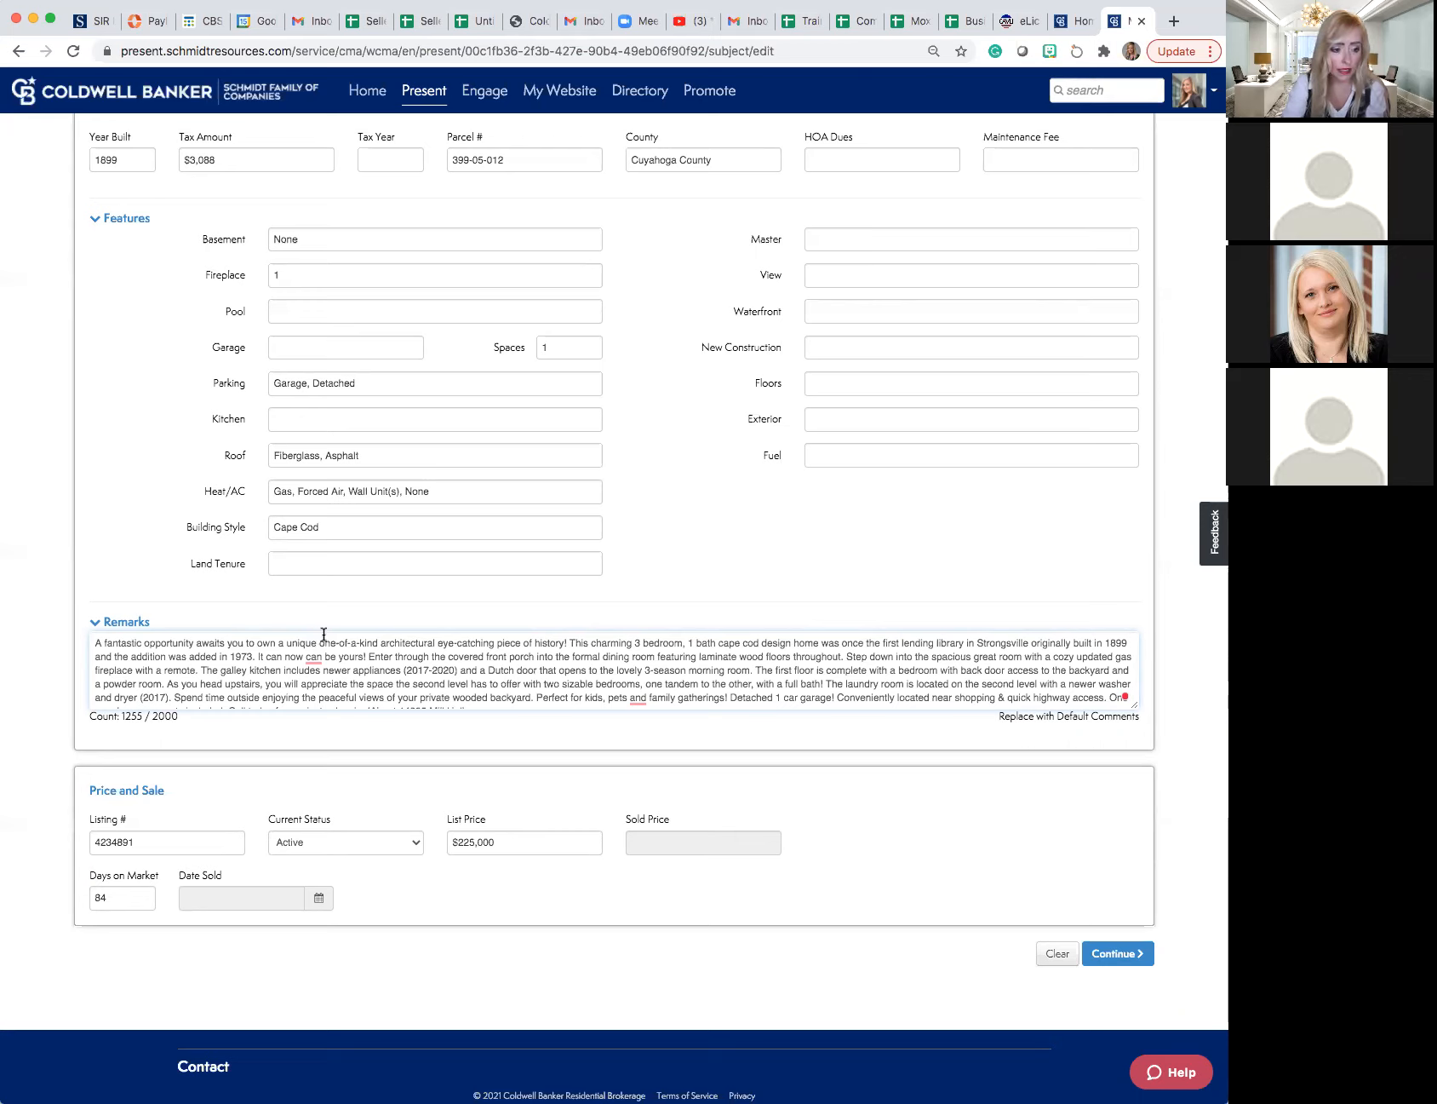
scroll(324, 633, "down", 1)
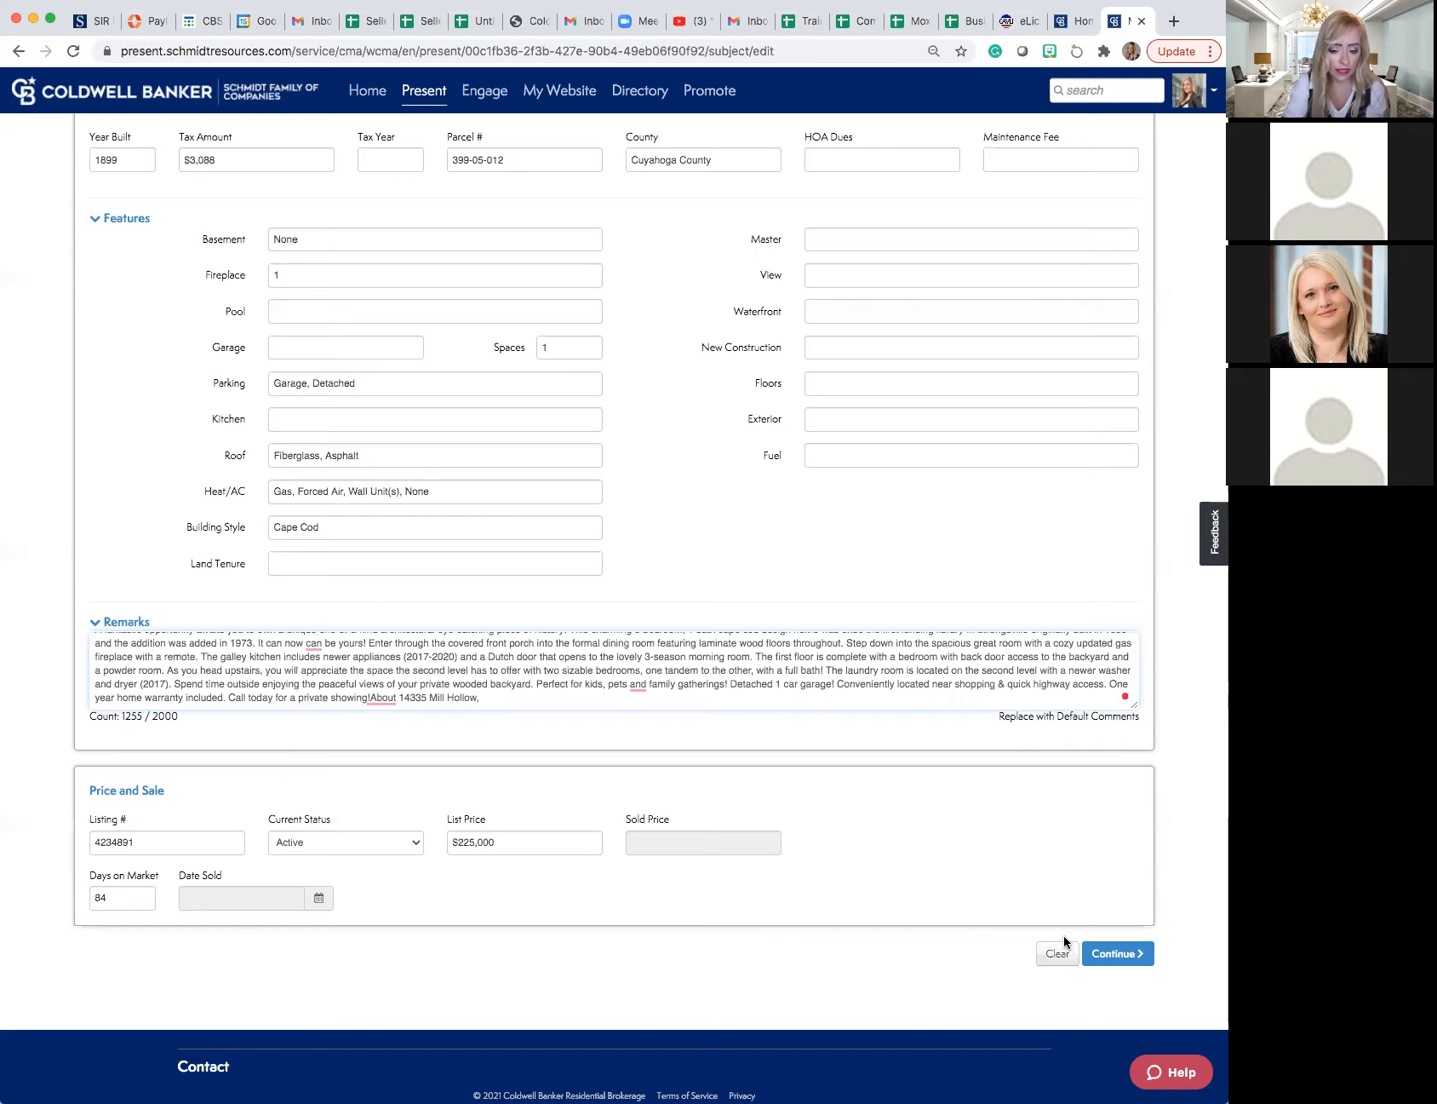
- Continue from the subject property form to the comparable listing search and dismiss the Streamlined Selection tip
left_click(1091, 950)
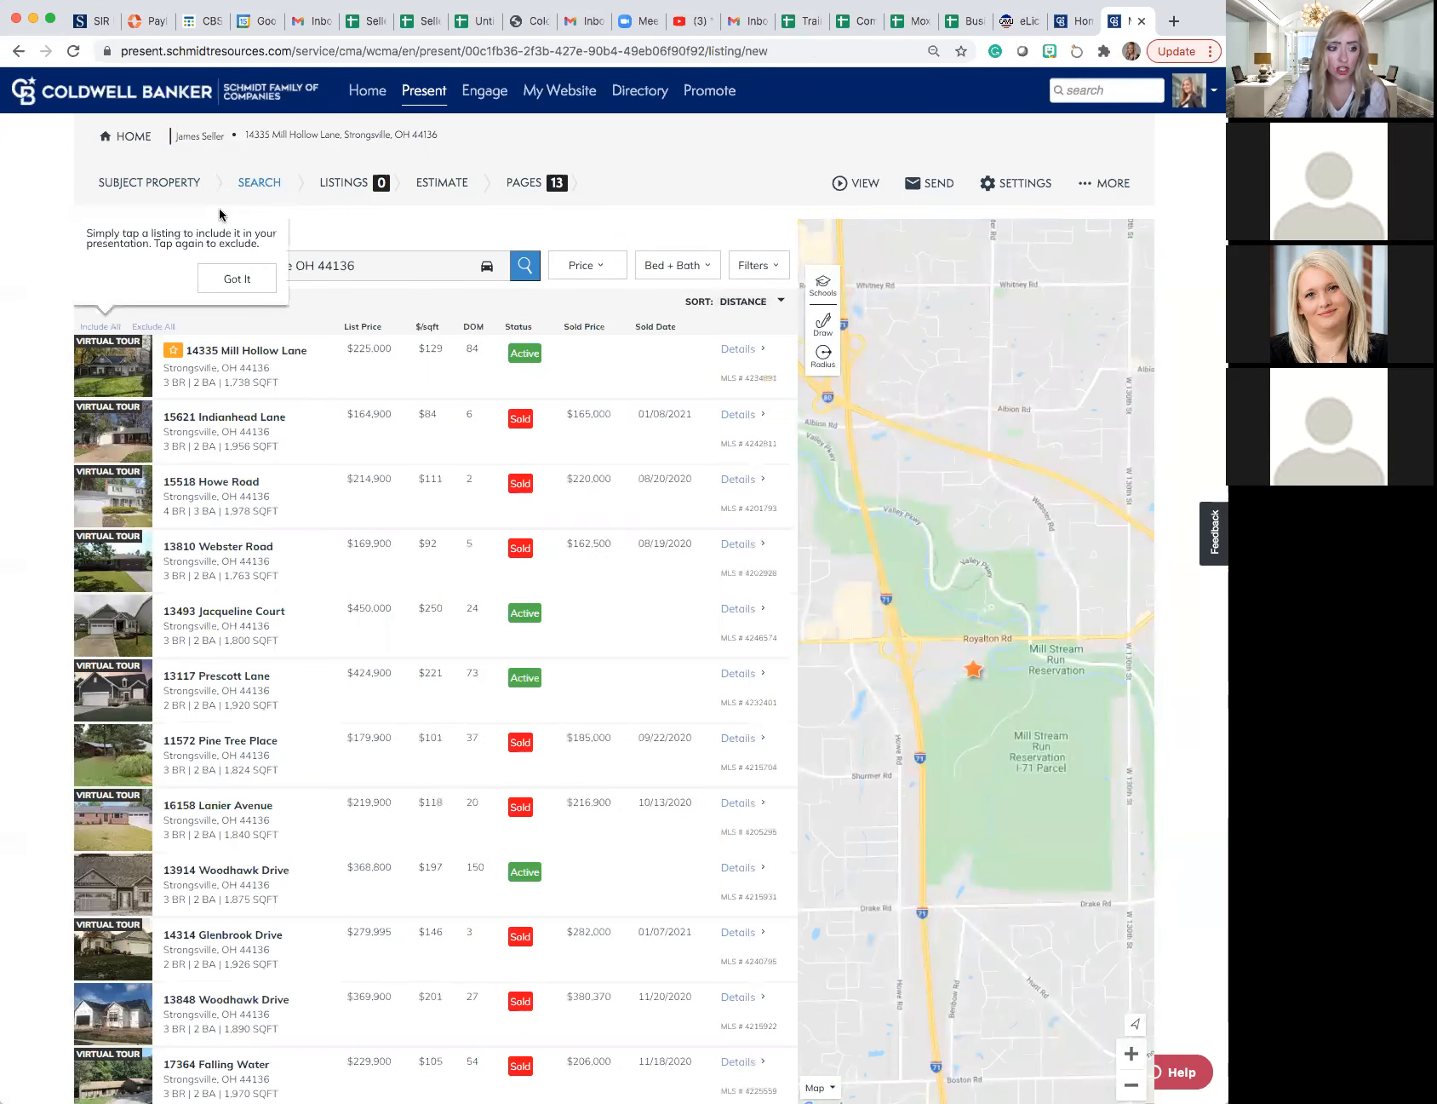
left_click(232, 276)
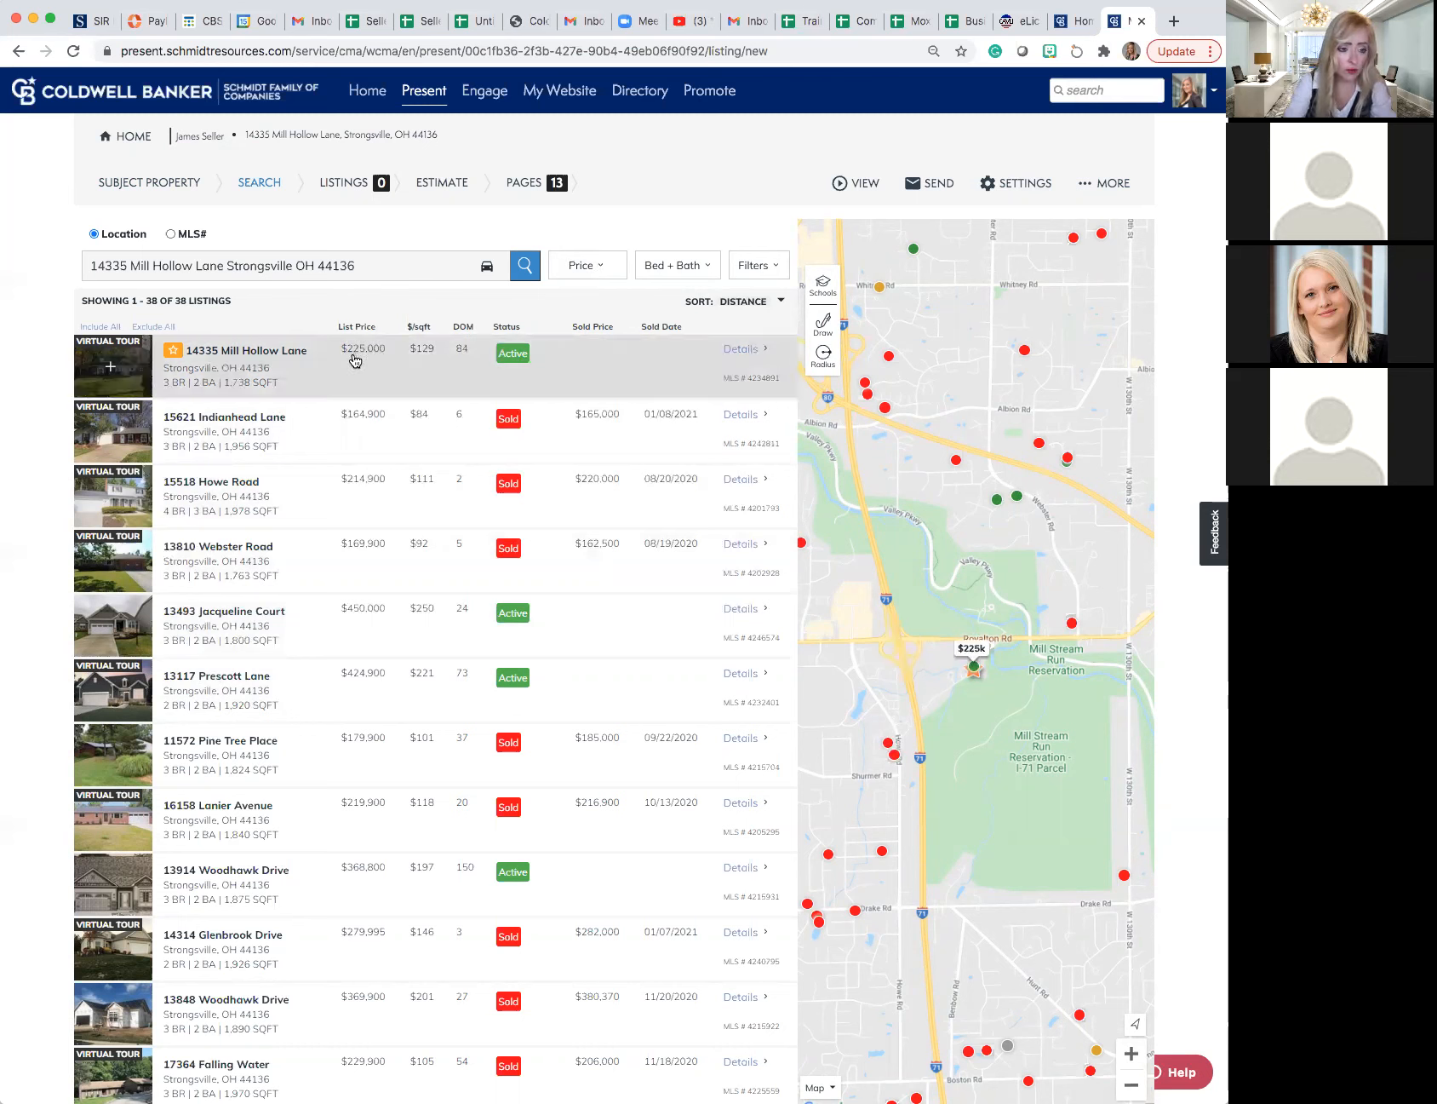
- Filter the comparable listings to a price range of $210,000 to $250,000
left_click(589, 268)
left_click(584, 321)
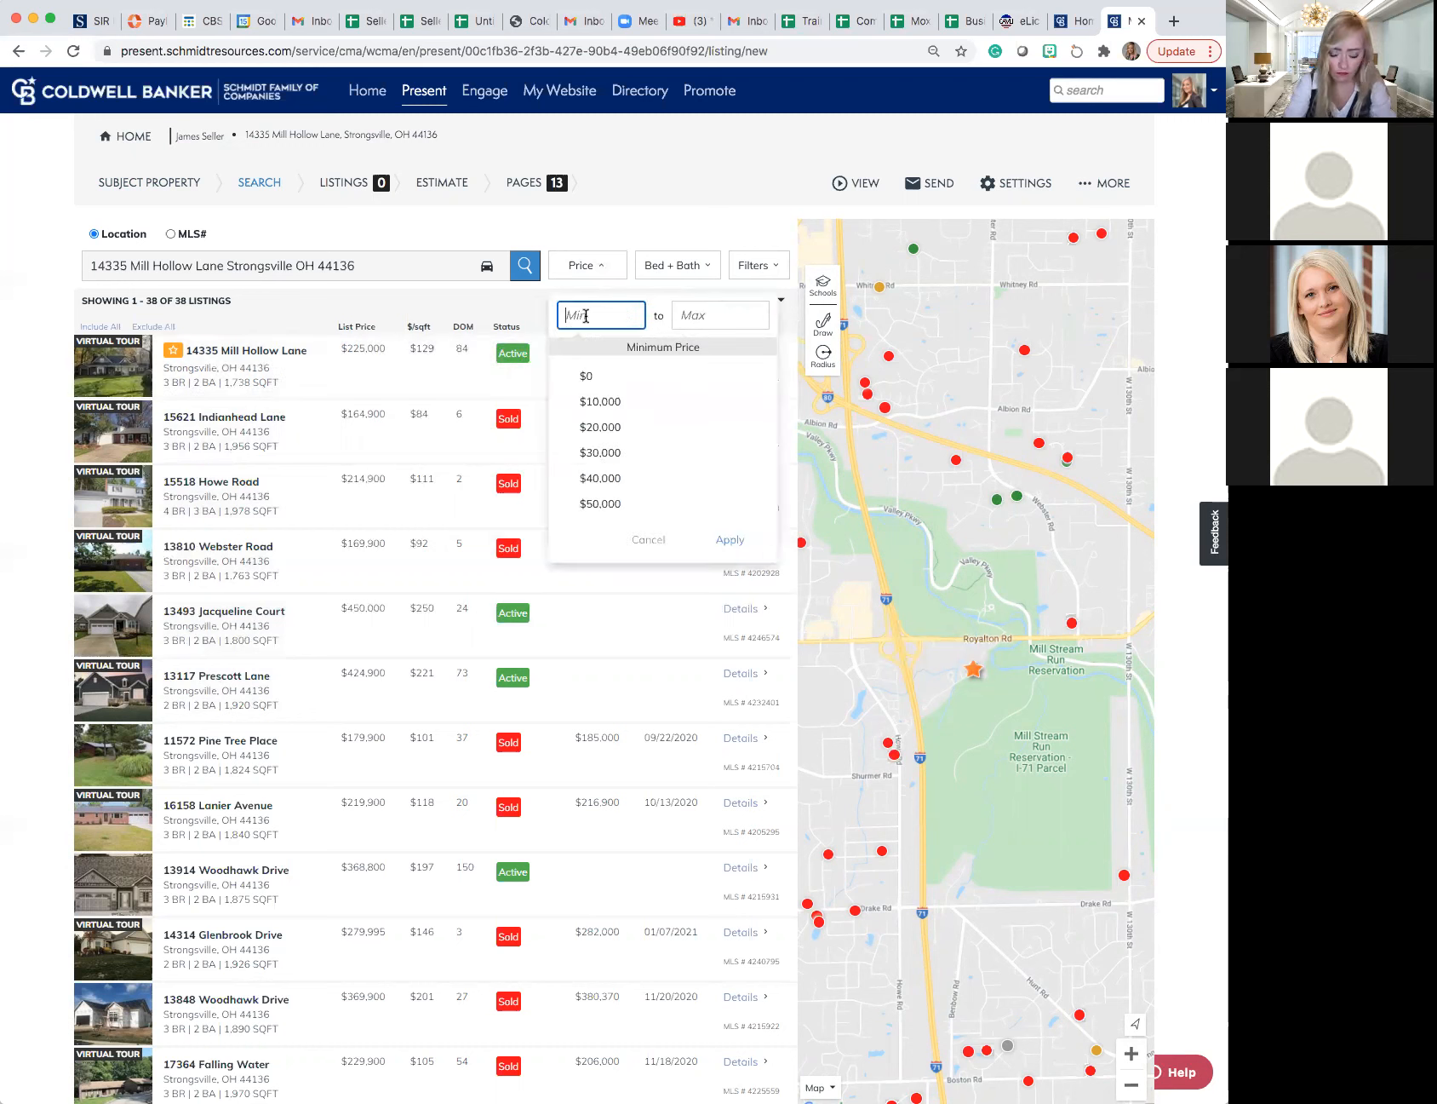
type("210,000")
key("Tab")
type("250,000")
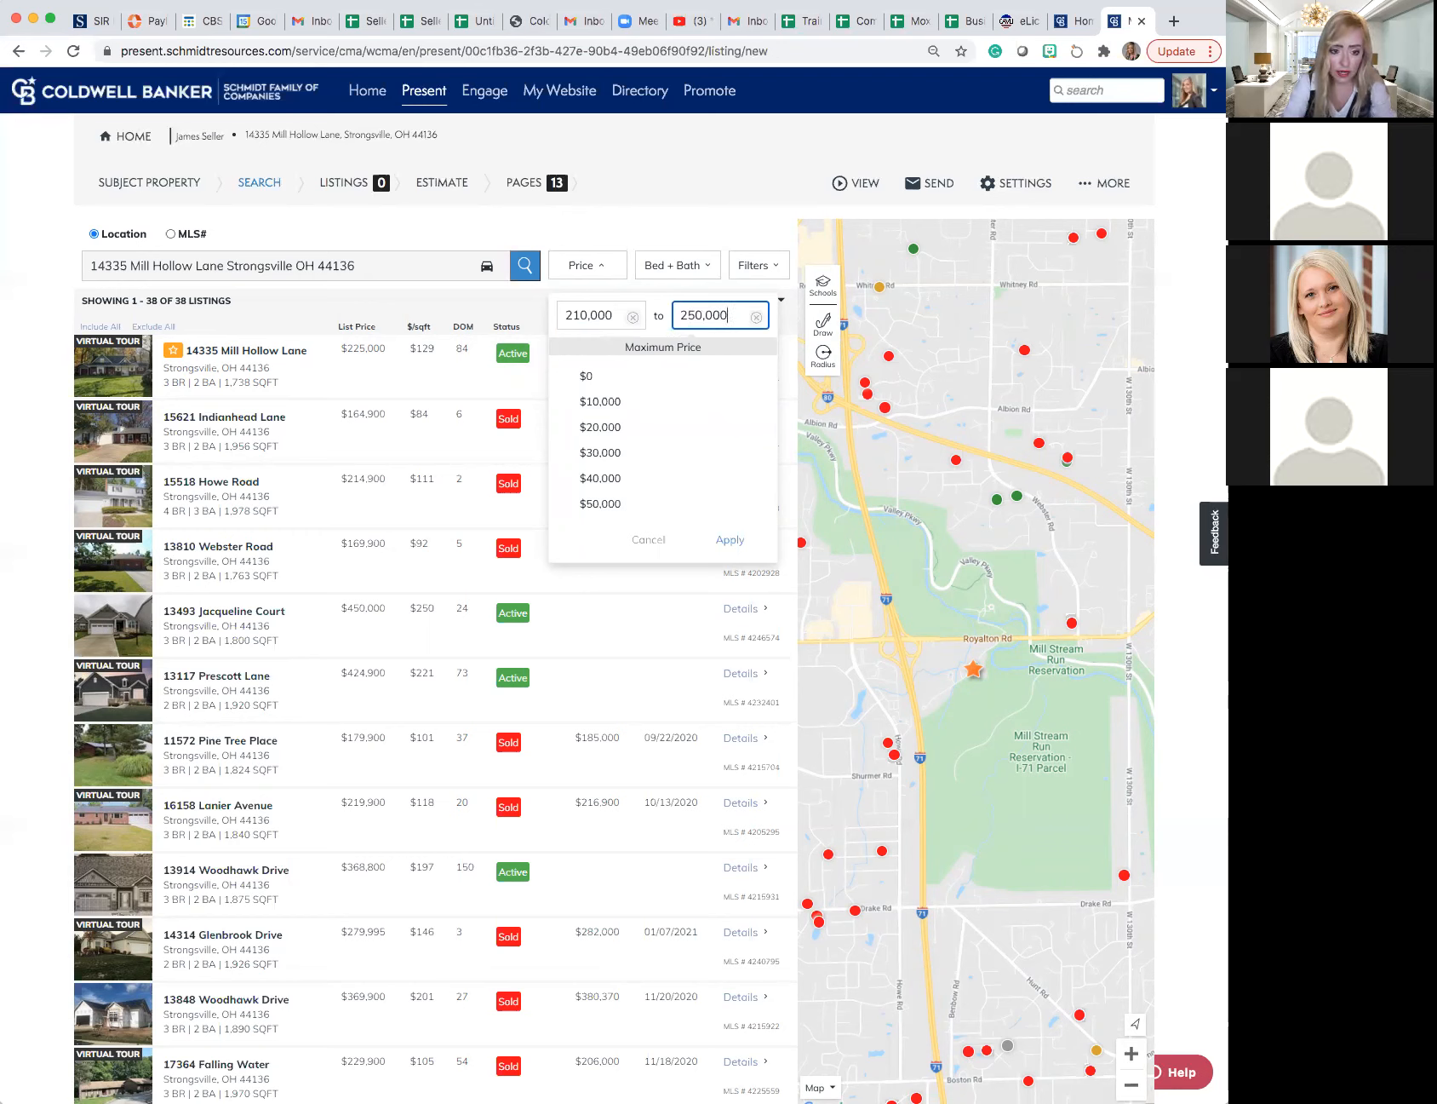
left_click(725, 542)
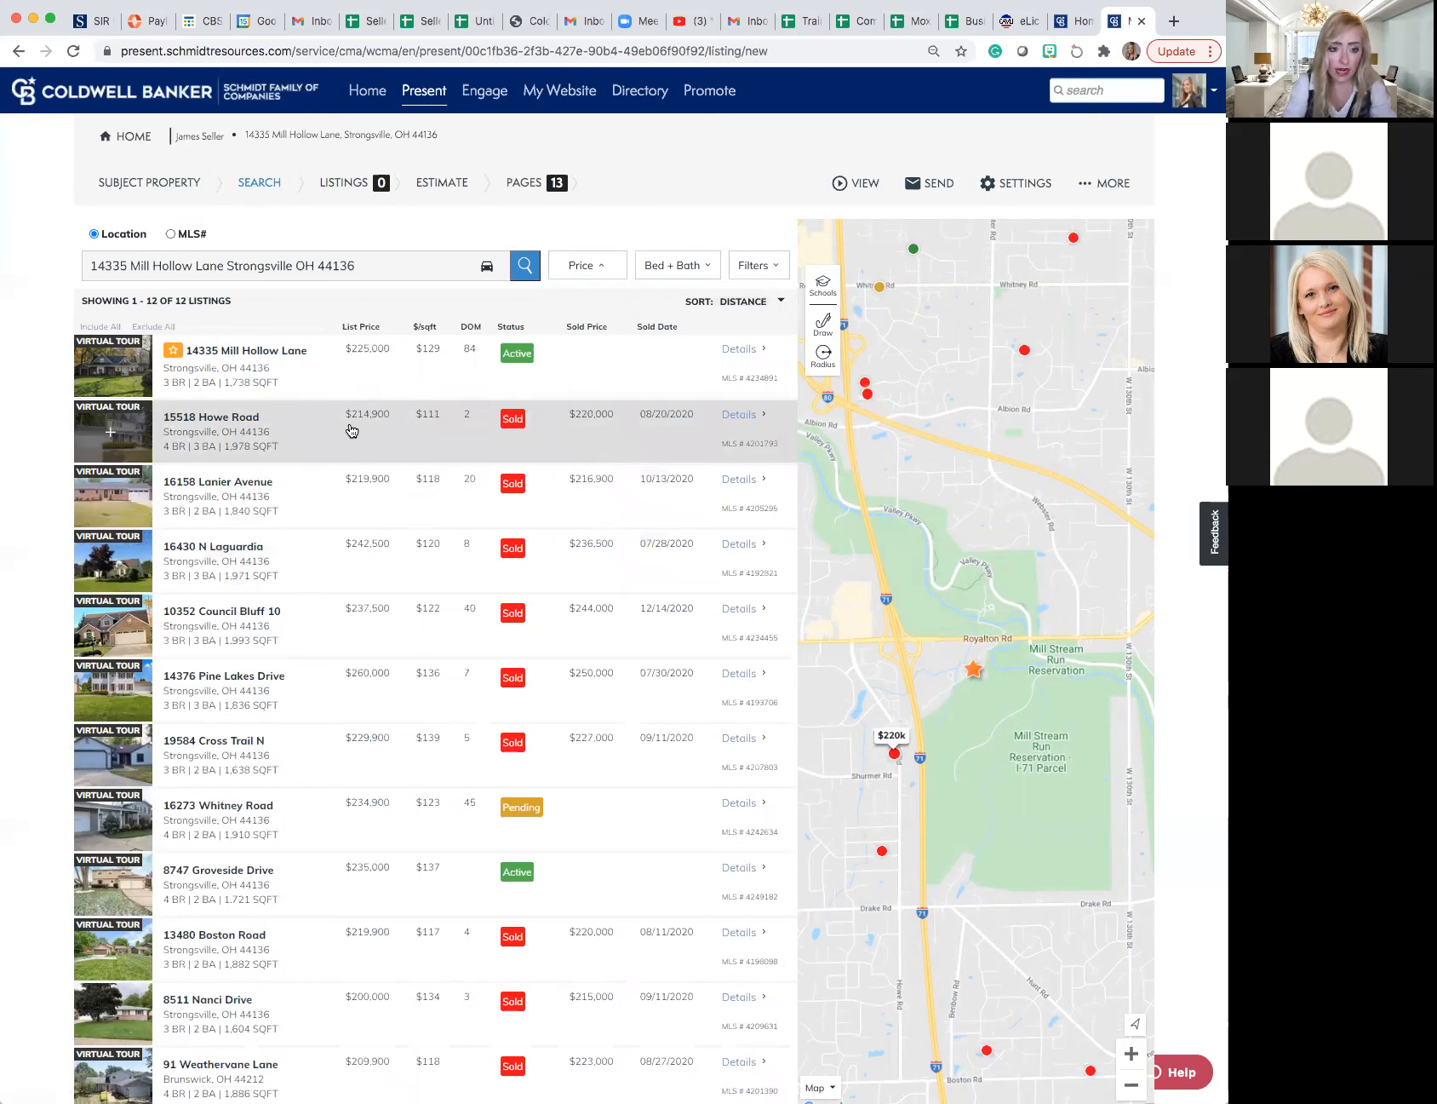
- Inspect the bed and bath ranges and the additional search filters, briefly toggling the Condo / Coop property type
left_click(697, 271)
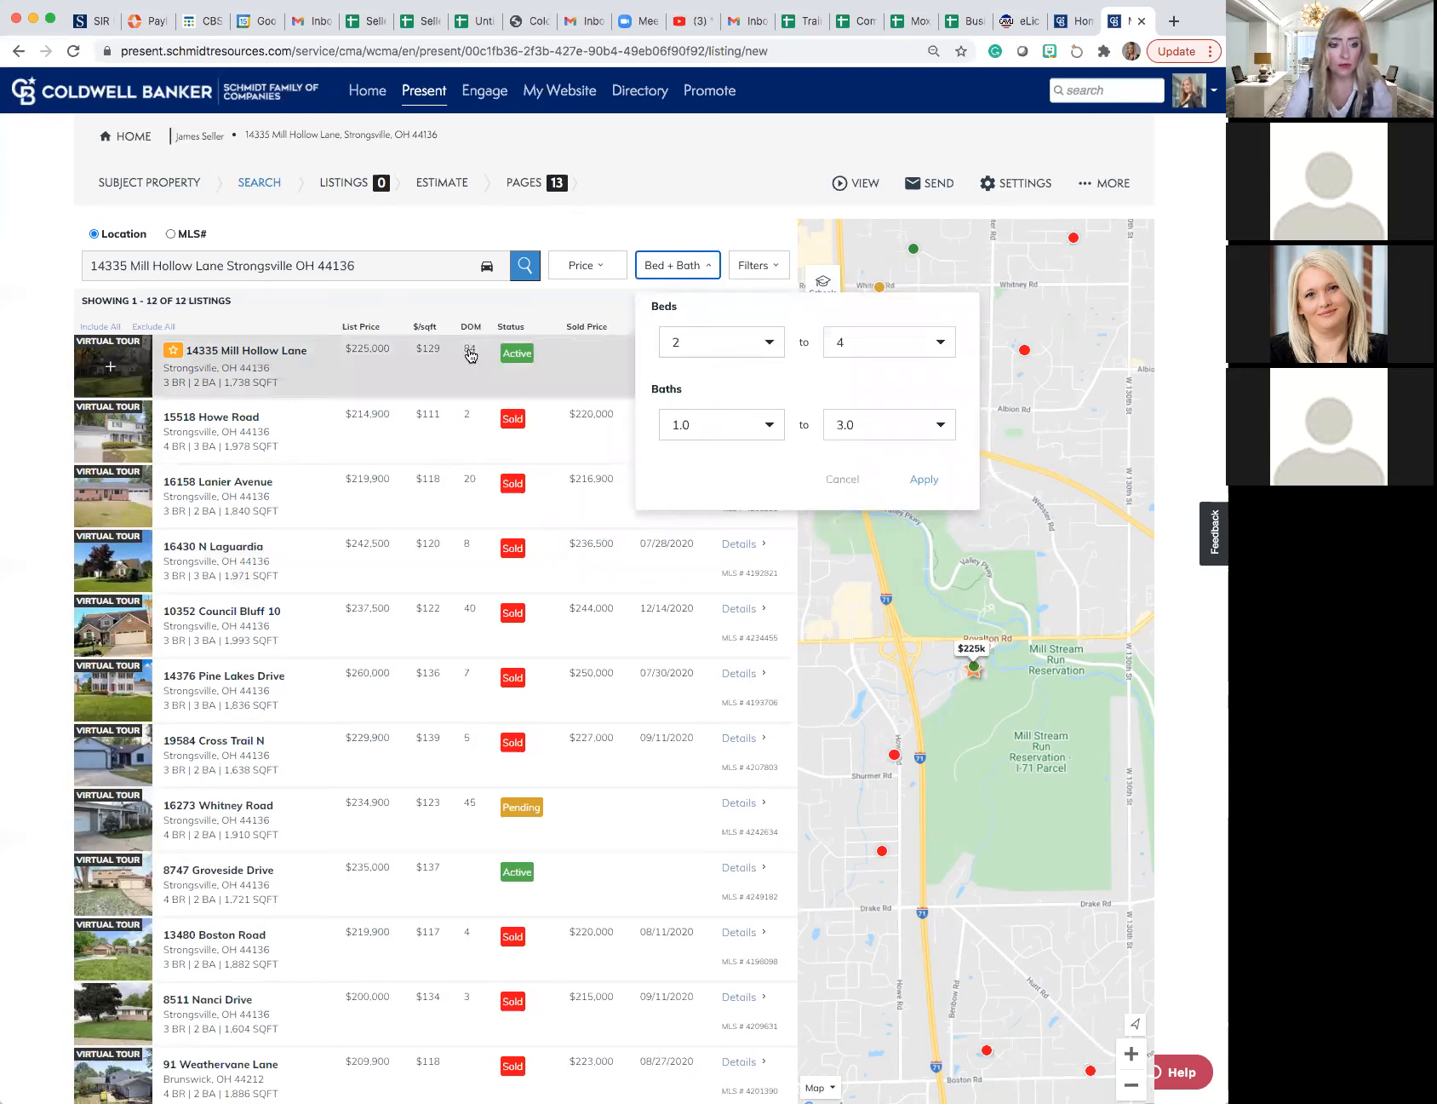
left_click(843, 479)
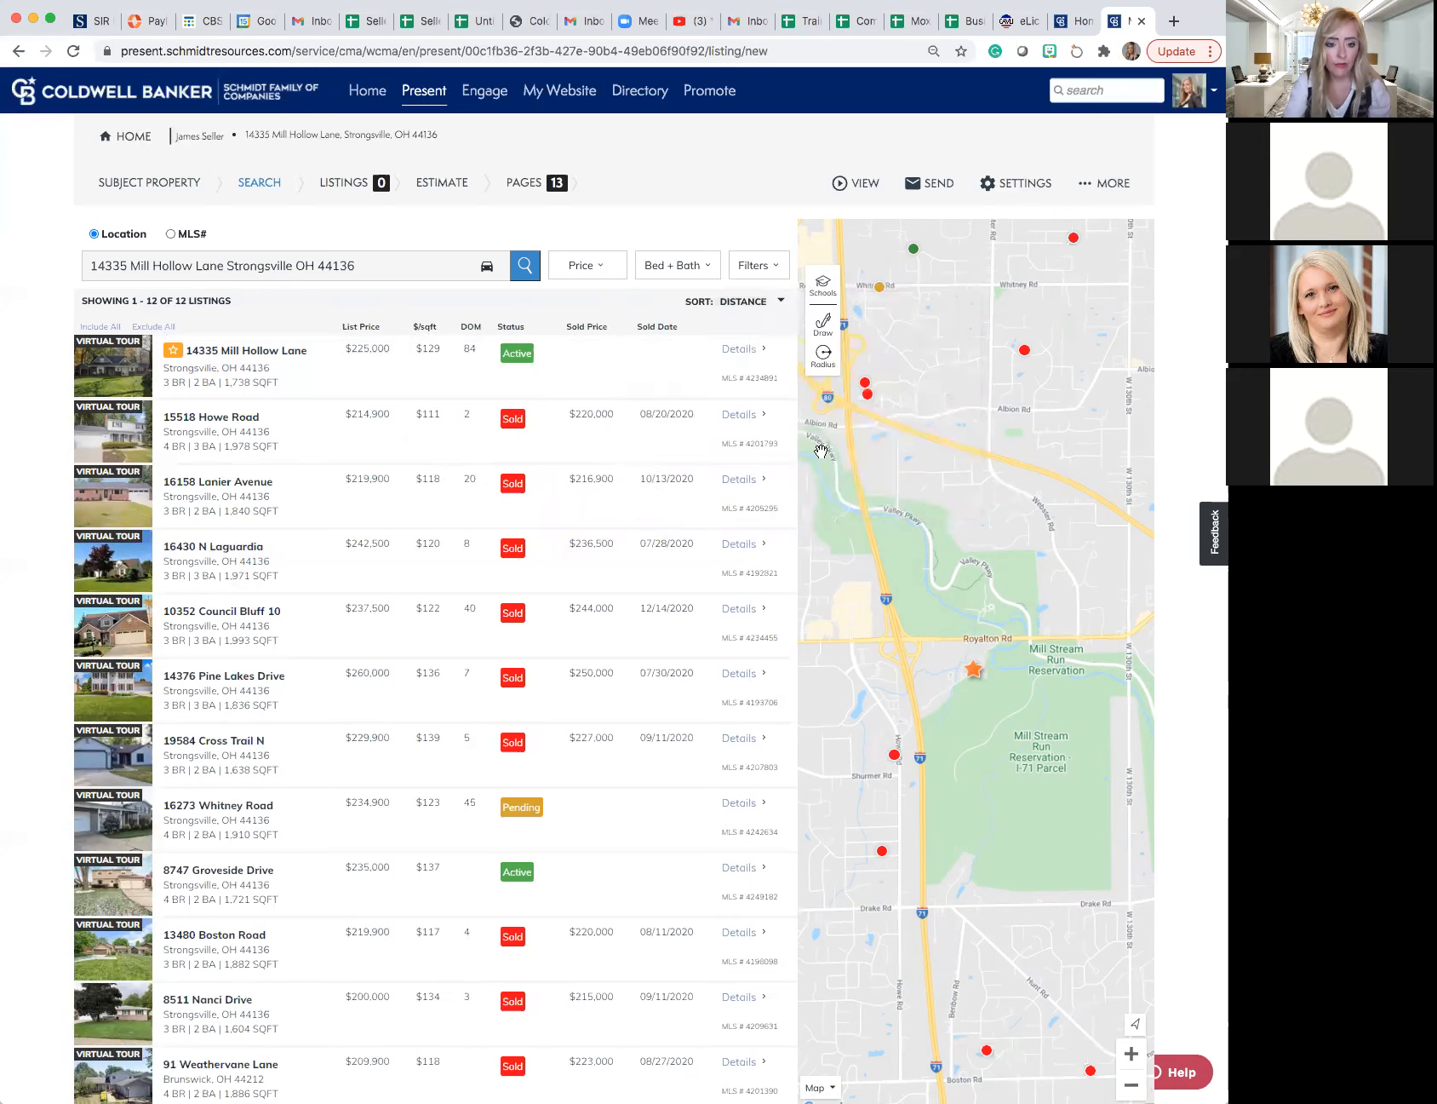
left_click(754, 267)
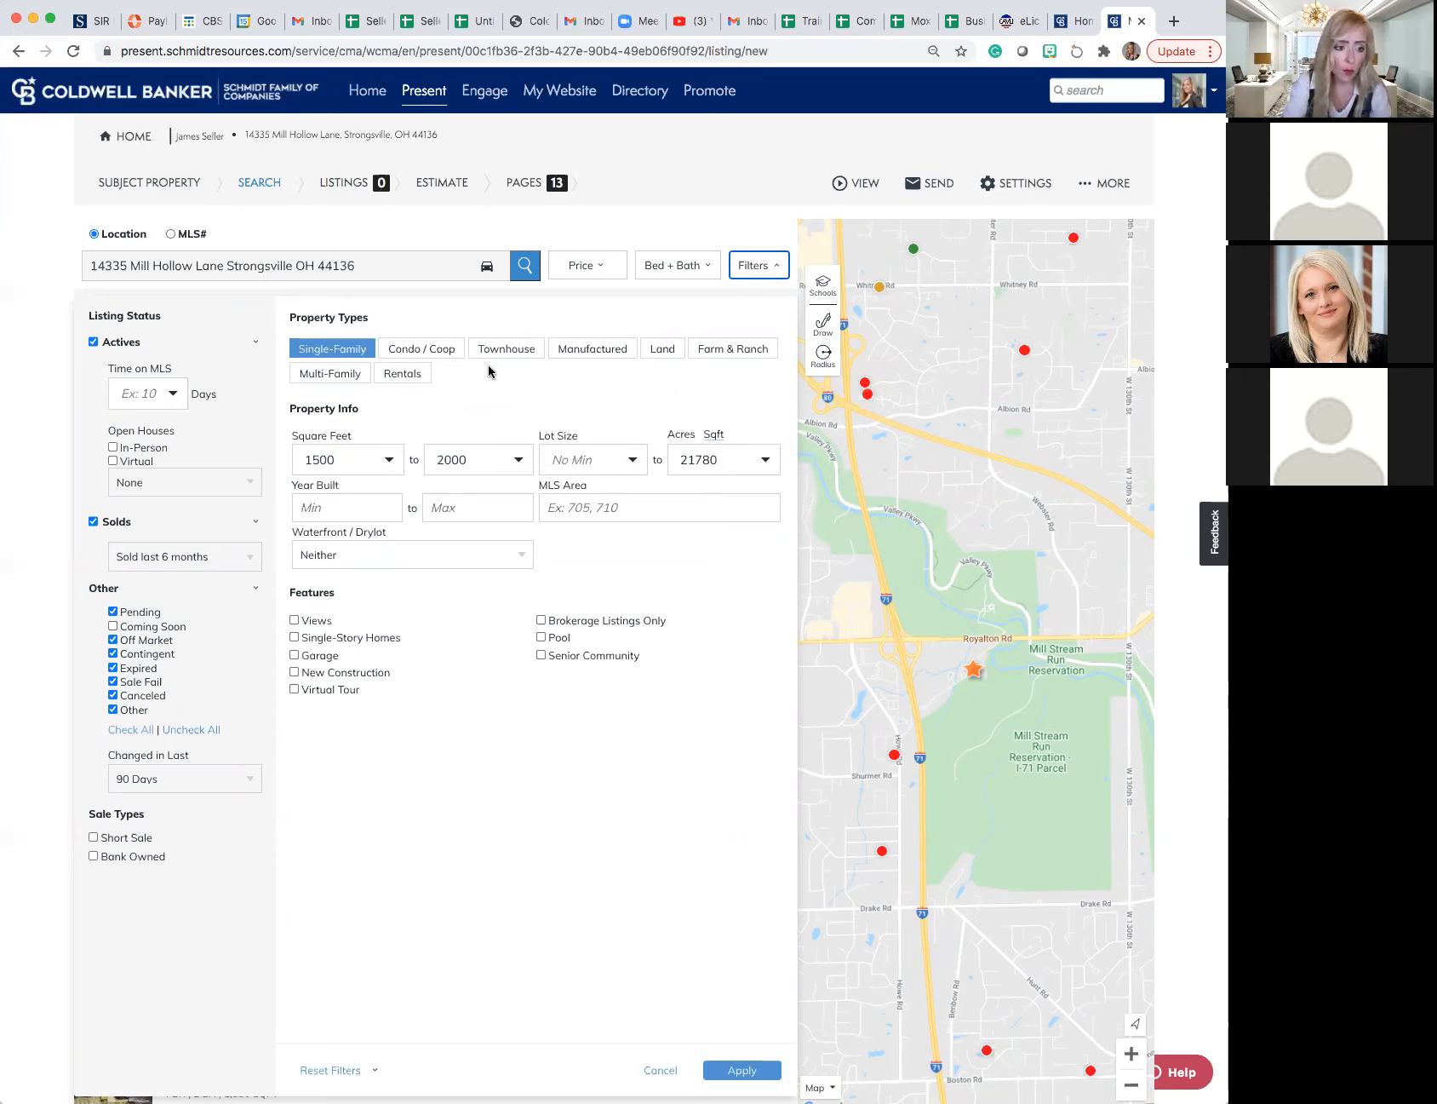
left_click(406, 351)
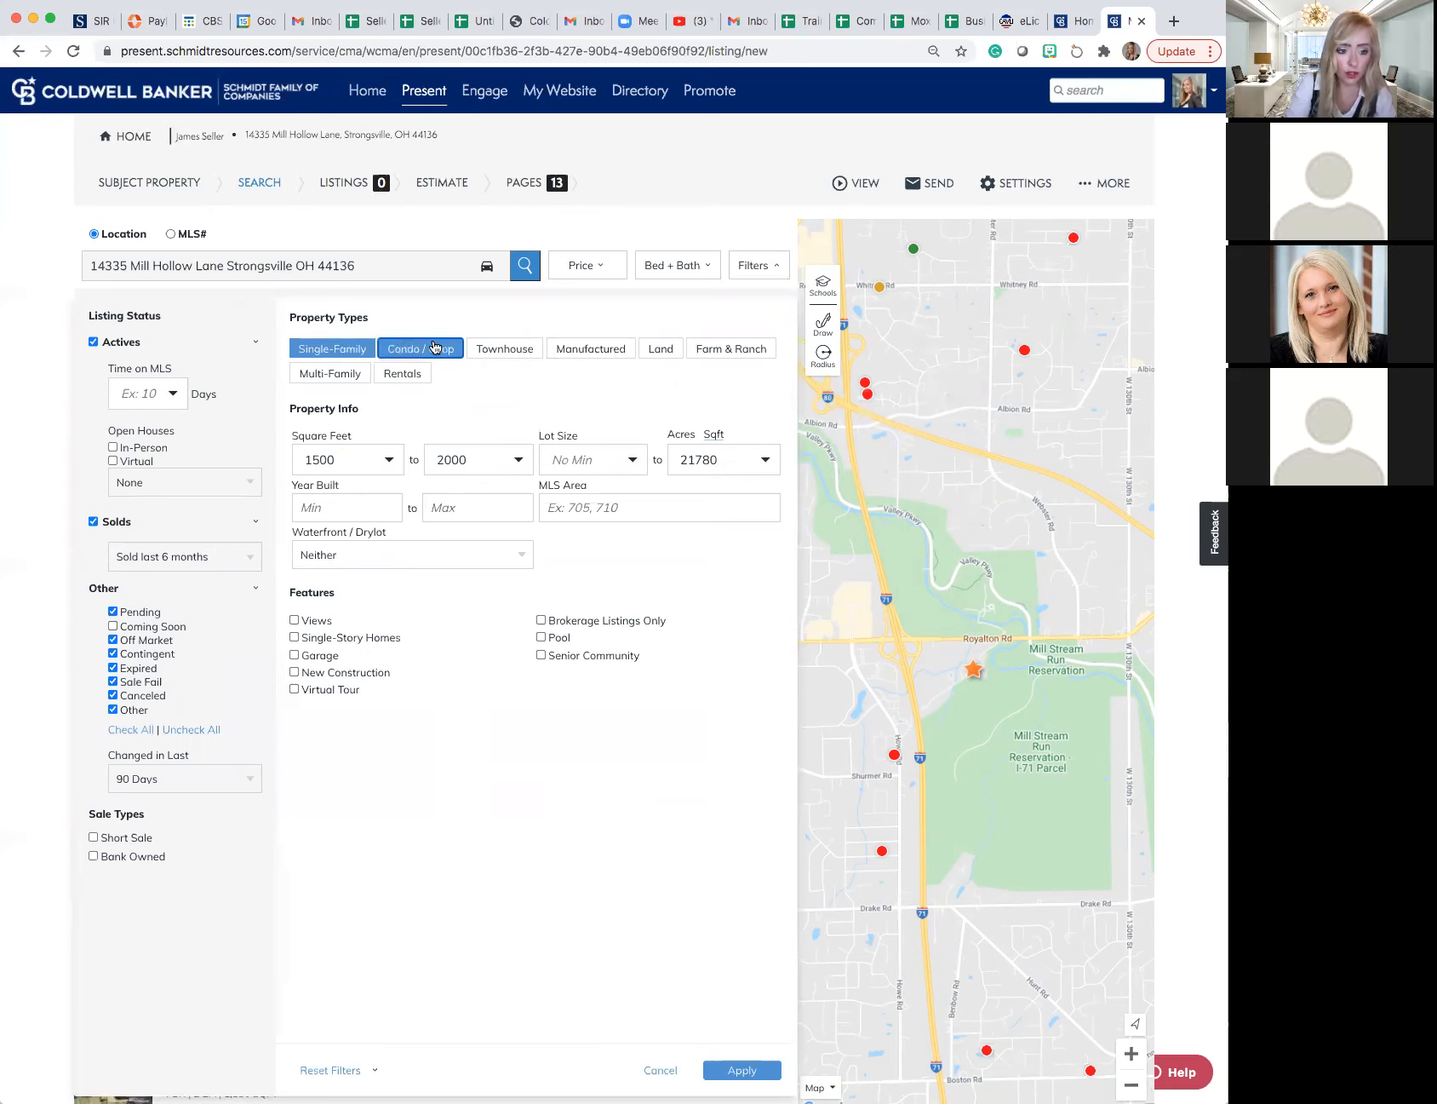
left_click(422, 351)
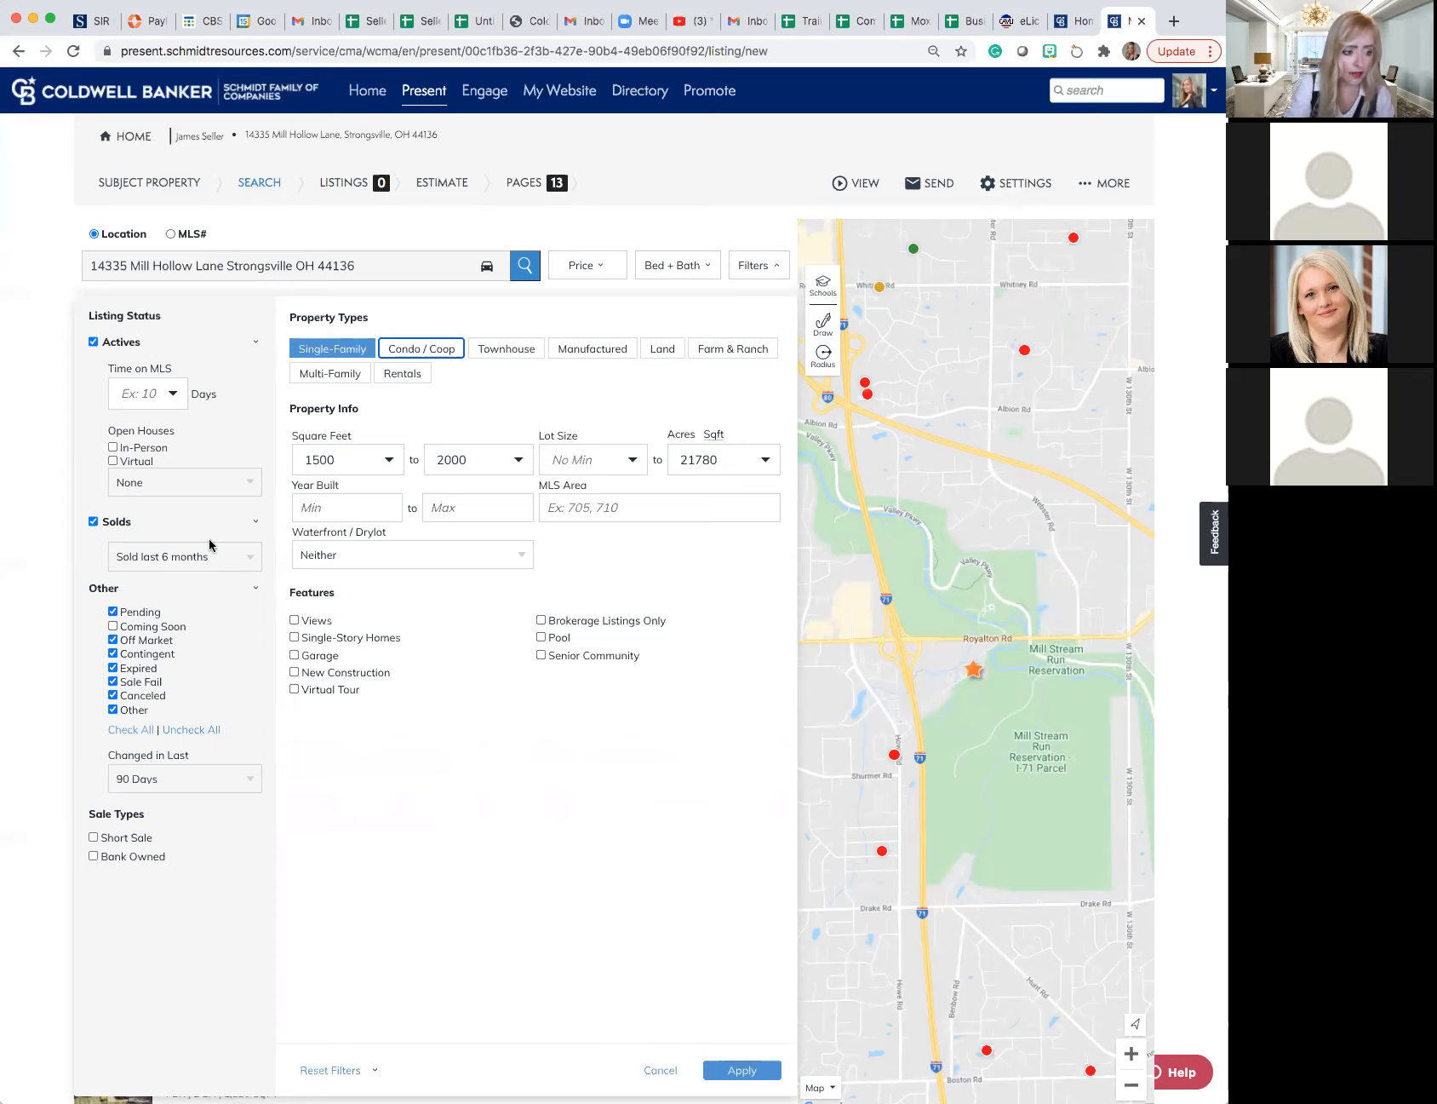
scroll(223, 558, "down", 2)
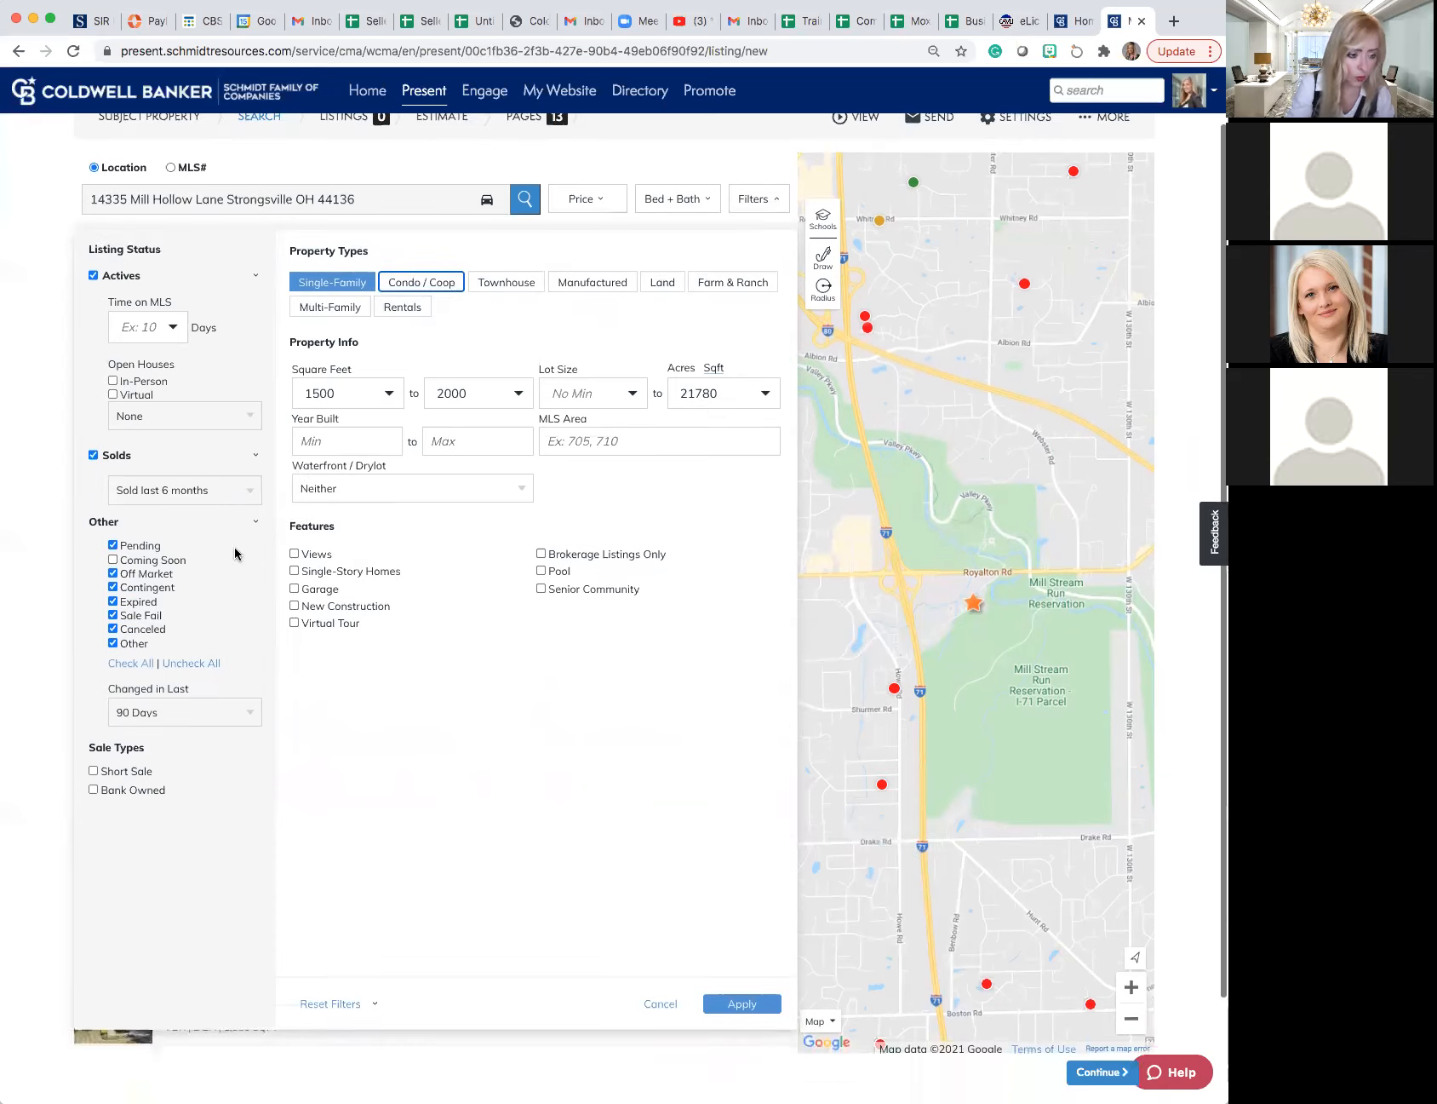
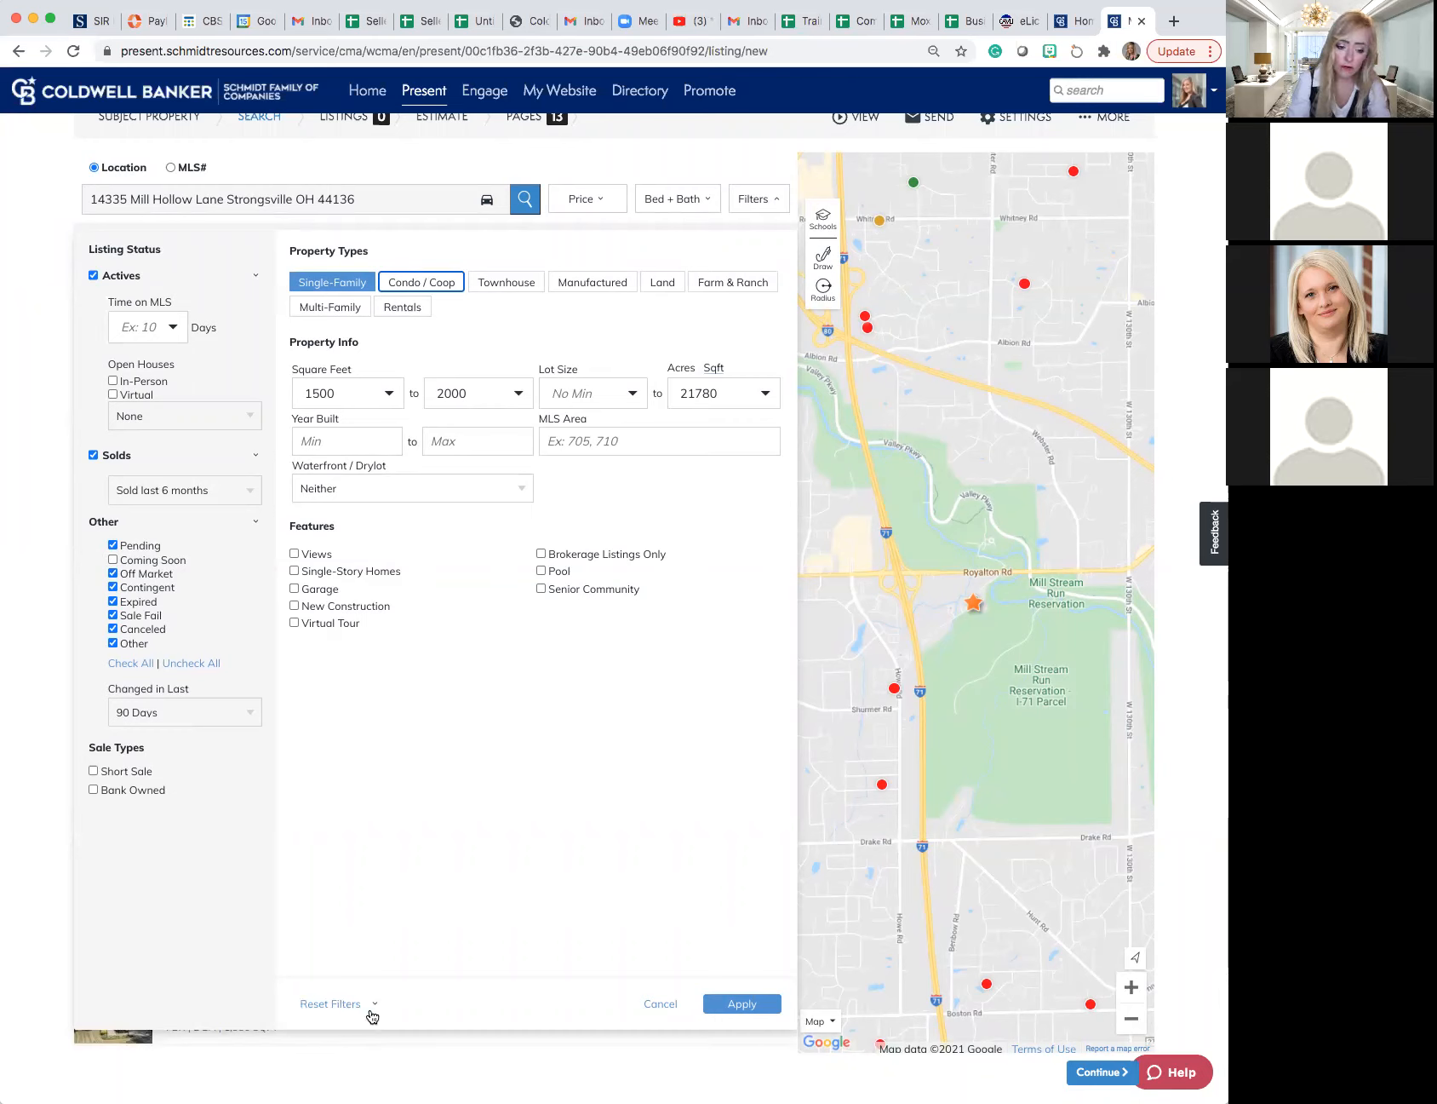
- Close the search filters and try a Quick Draw boundary on the map around the subject property, ending with the boundary removed
left_click(658, 1007)
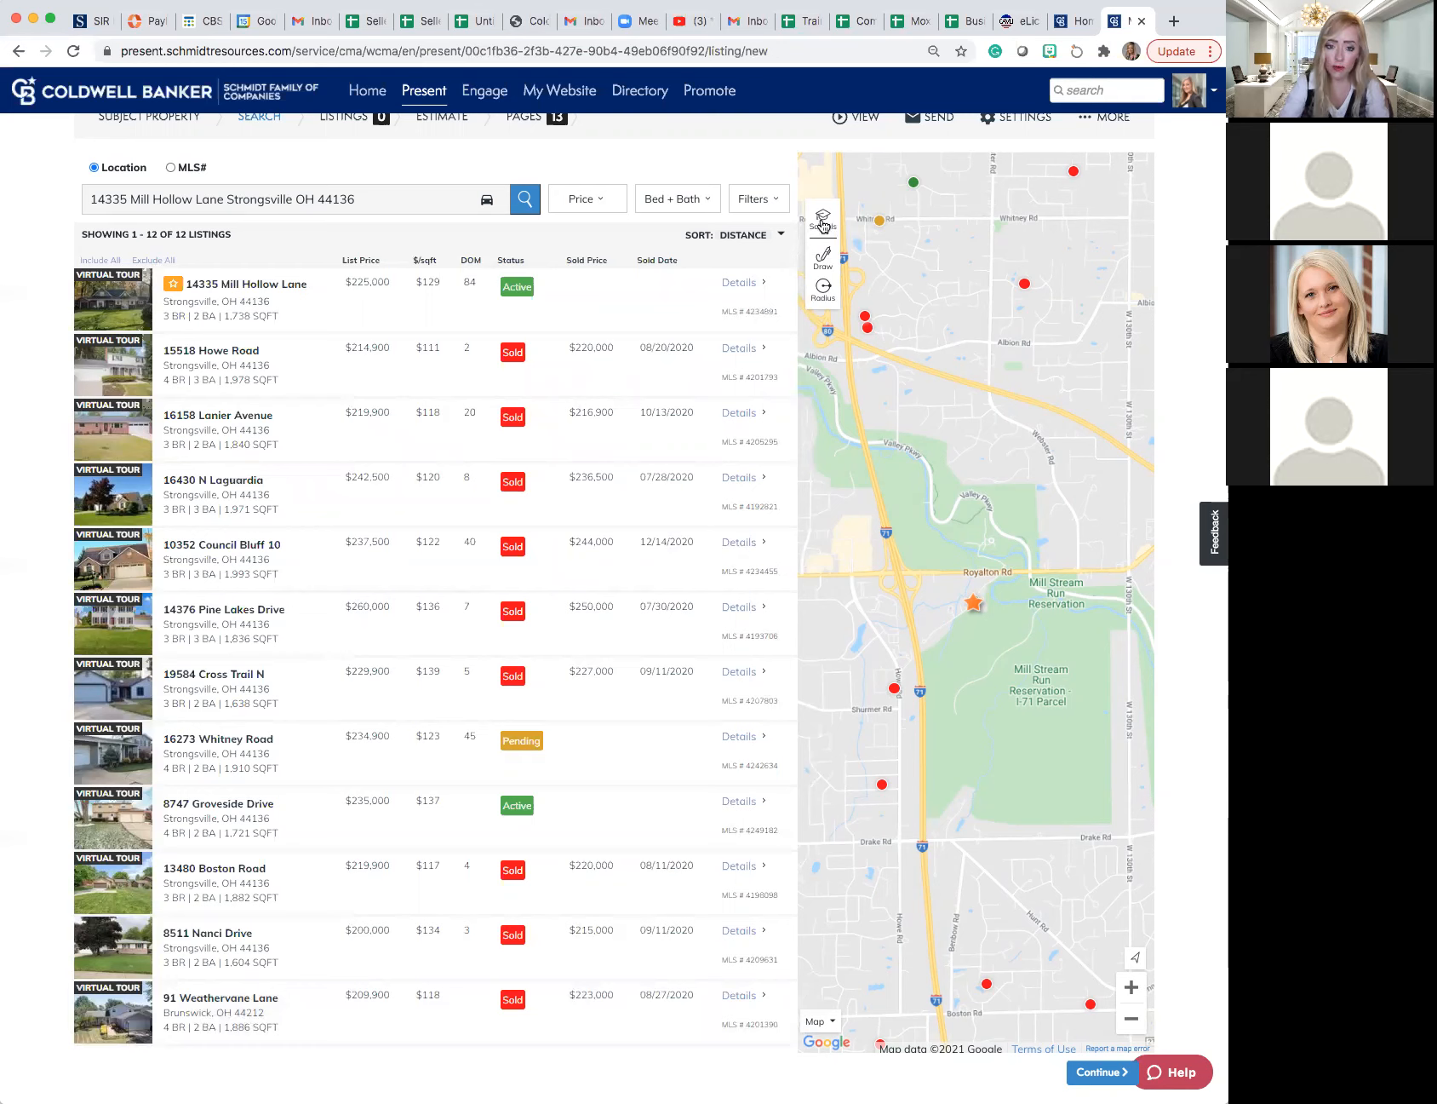
left_click(824, 265)
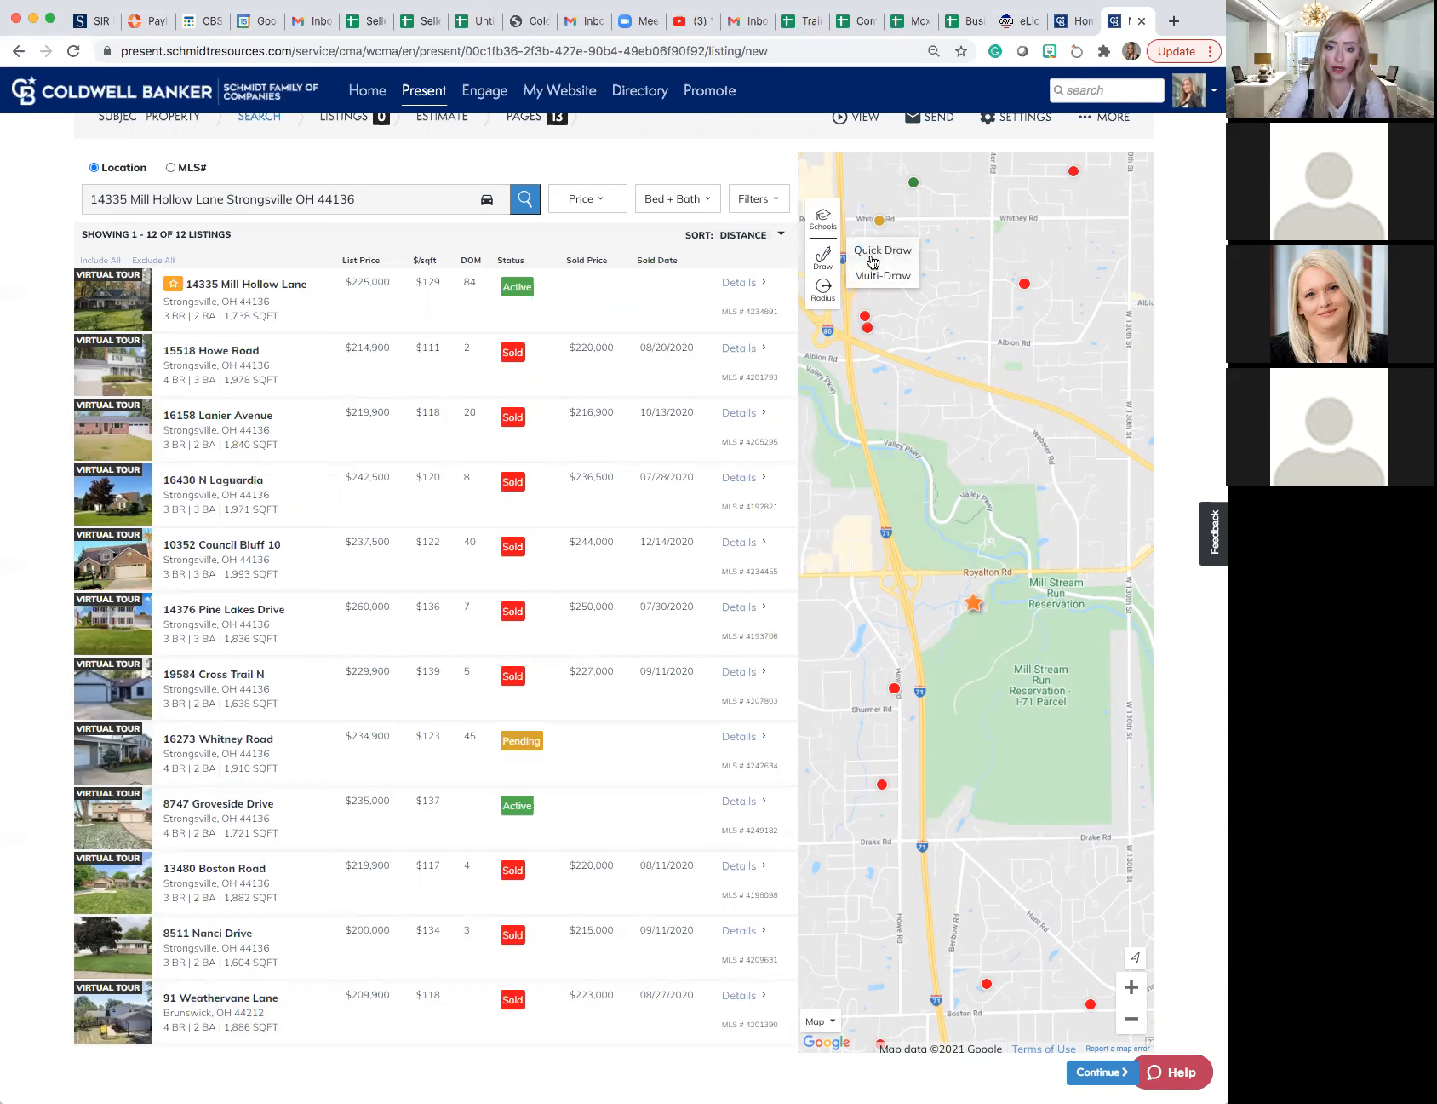
left_click(873, 261)
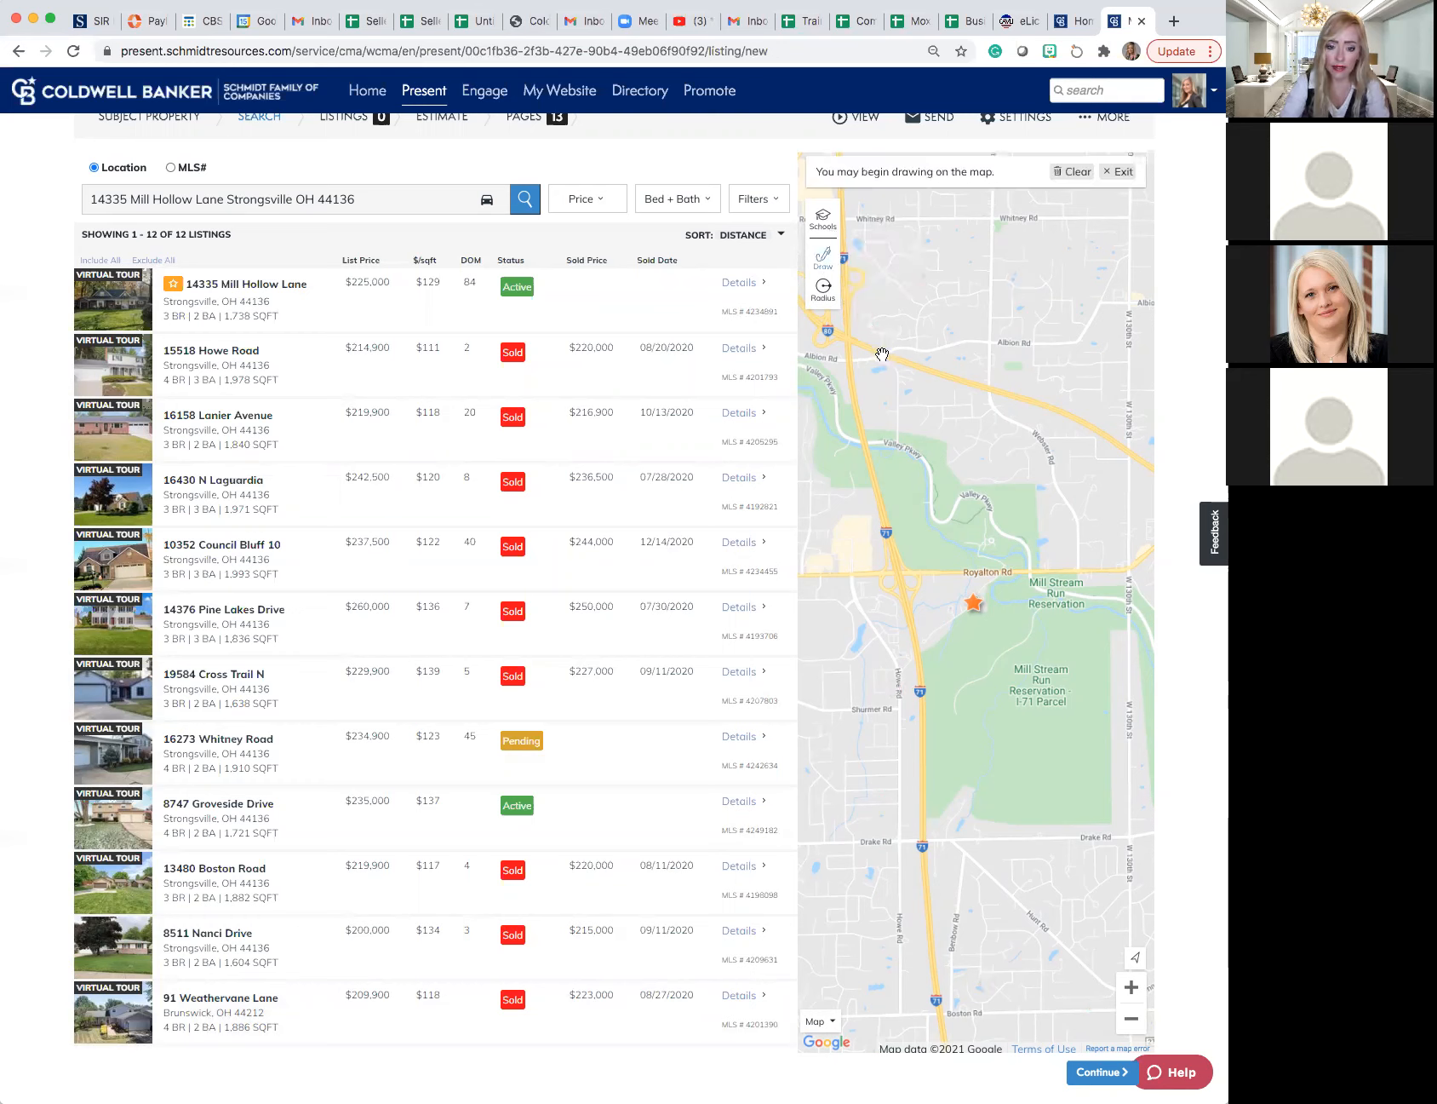
mouse_move(825, 347)
left_mouse_down()
mouse_move(958, 460)
mouse_move(979, 603)
mouse_move(833, 570)
mouse_move(843, 409)
mouse_move(829, 361)
left_mouse_up()
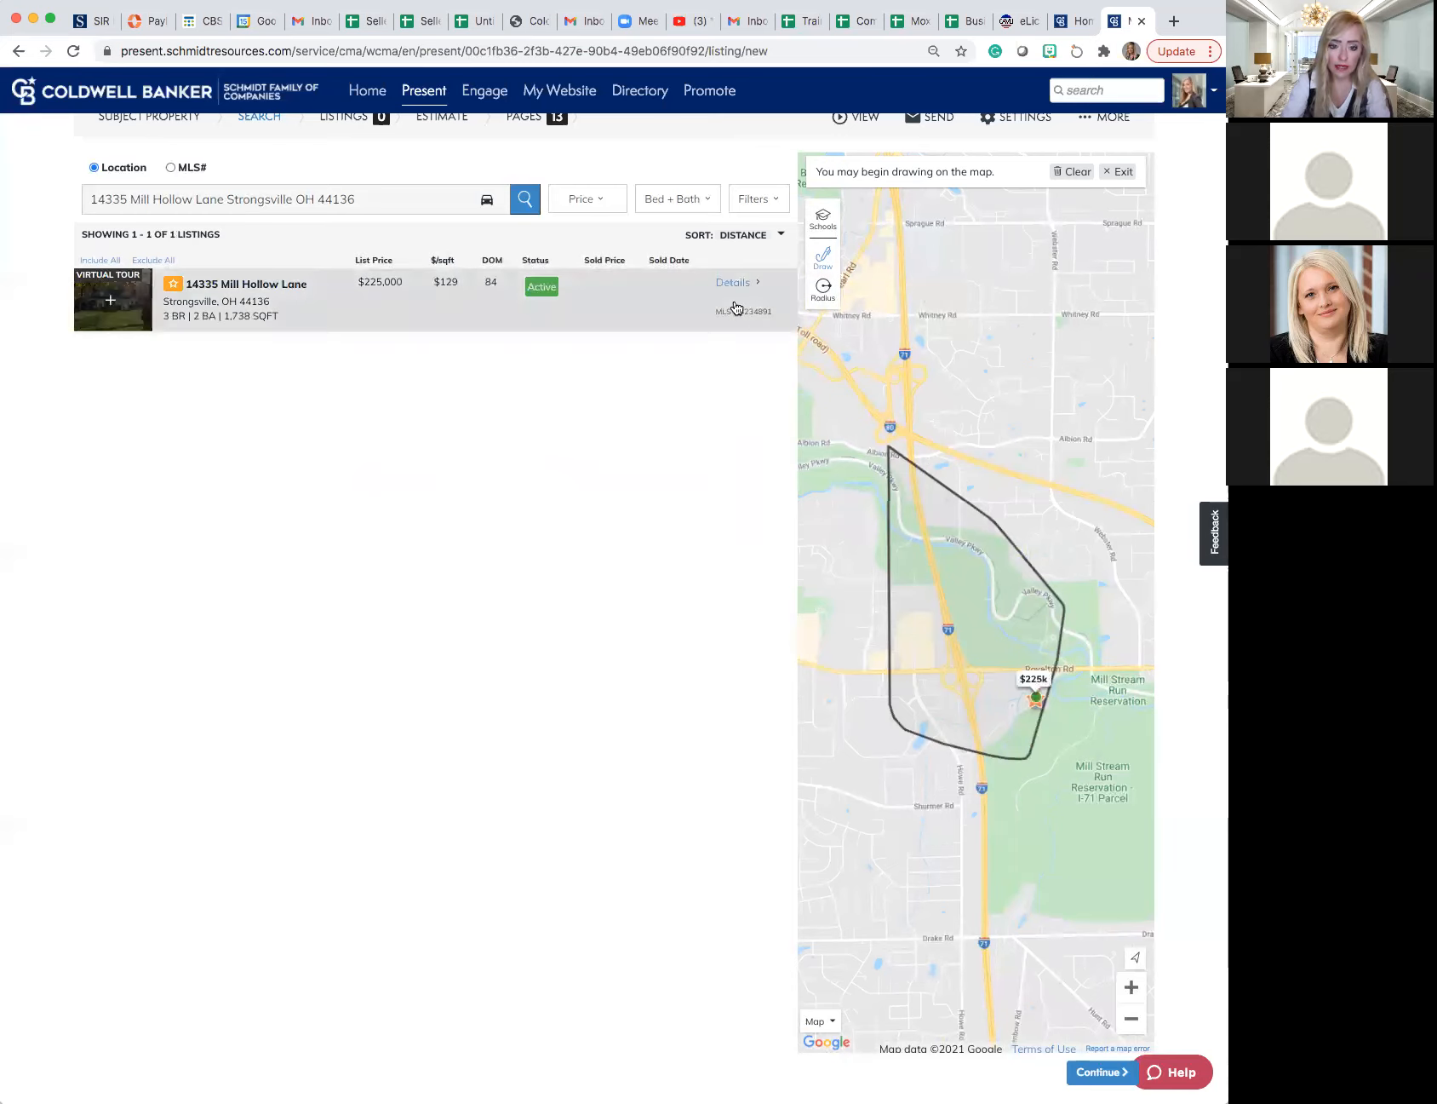
left_click(1069, 175)
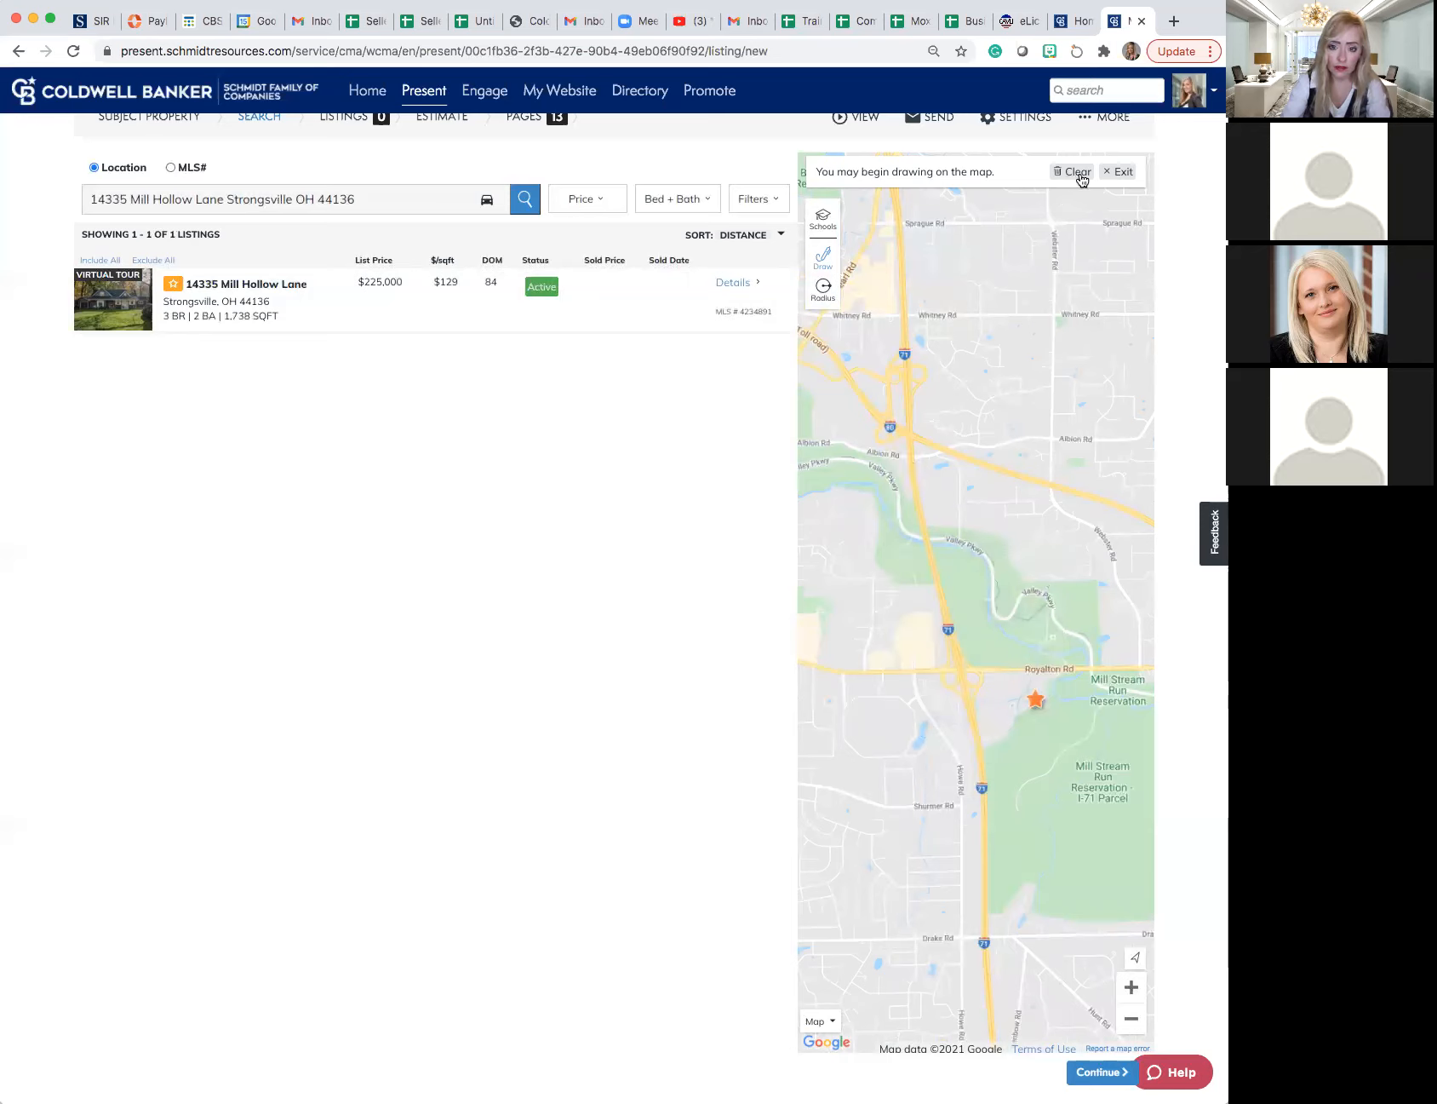
left_click(1111, 178)
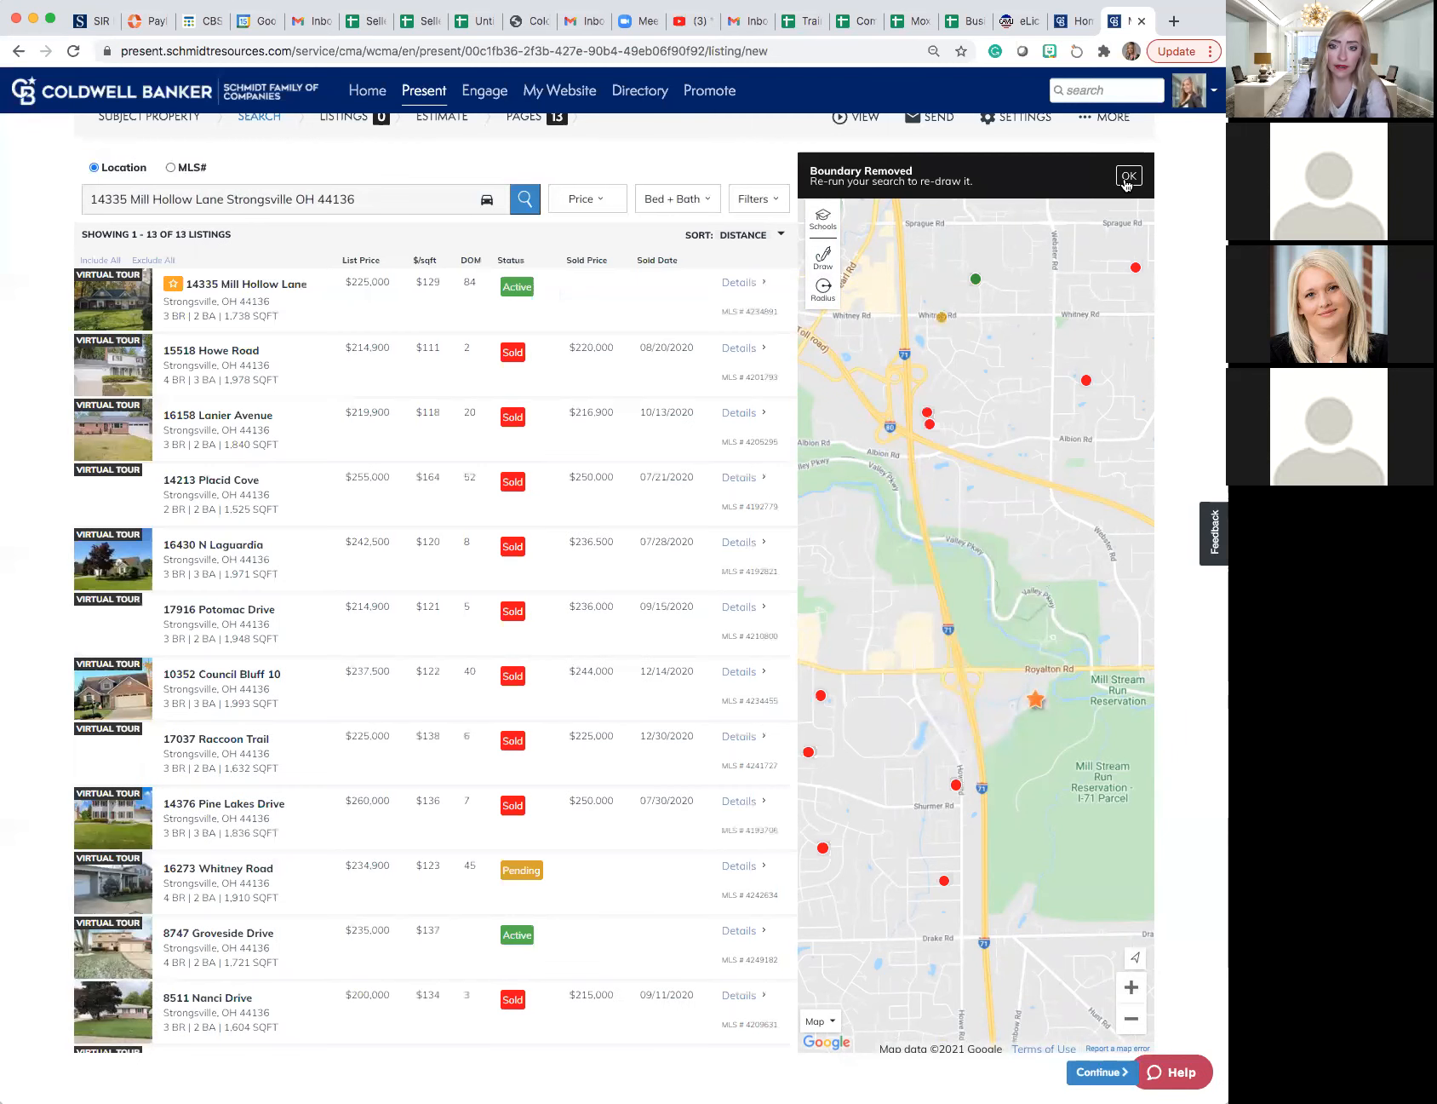
left_click(1126, 178)
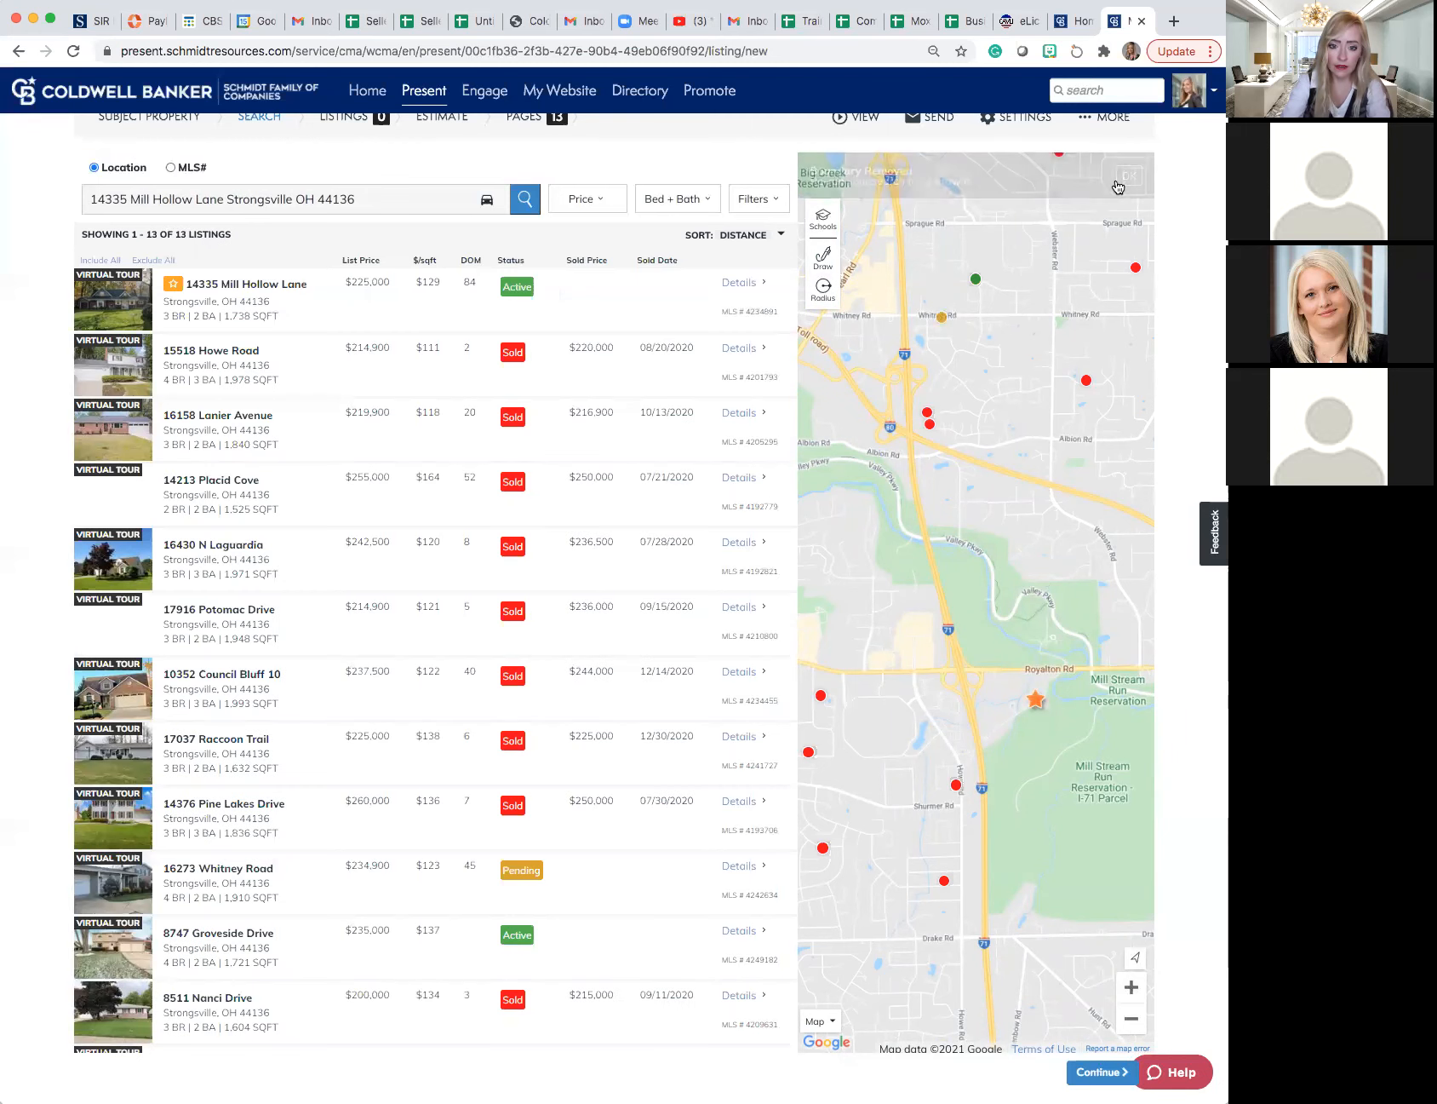
- Try a larger Quick Draw boundary on the map reaching south along I-71, ending with the boundary removed
left_click(822, 262)
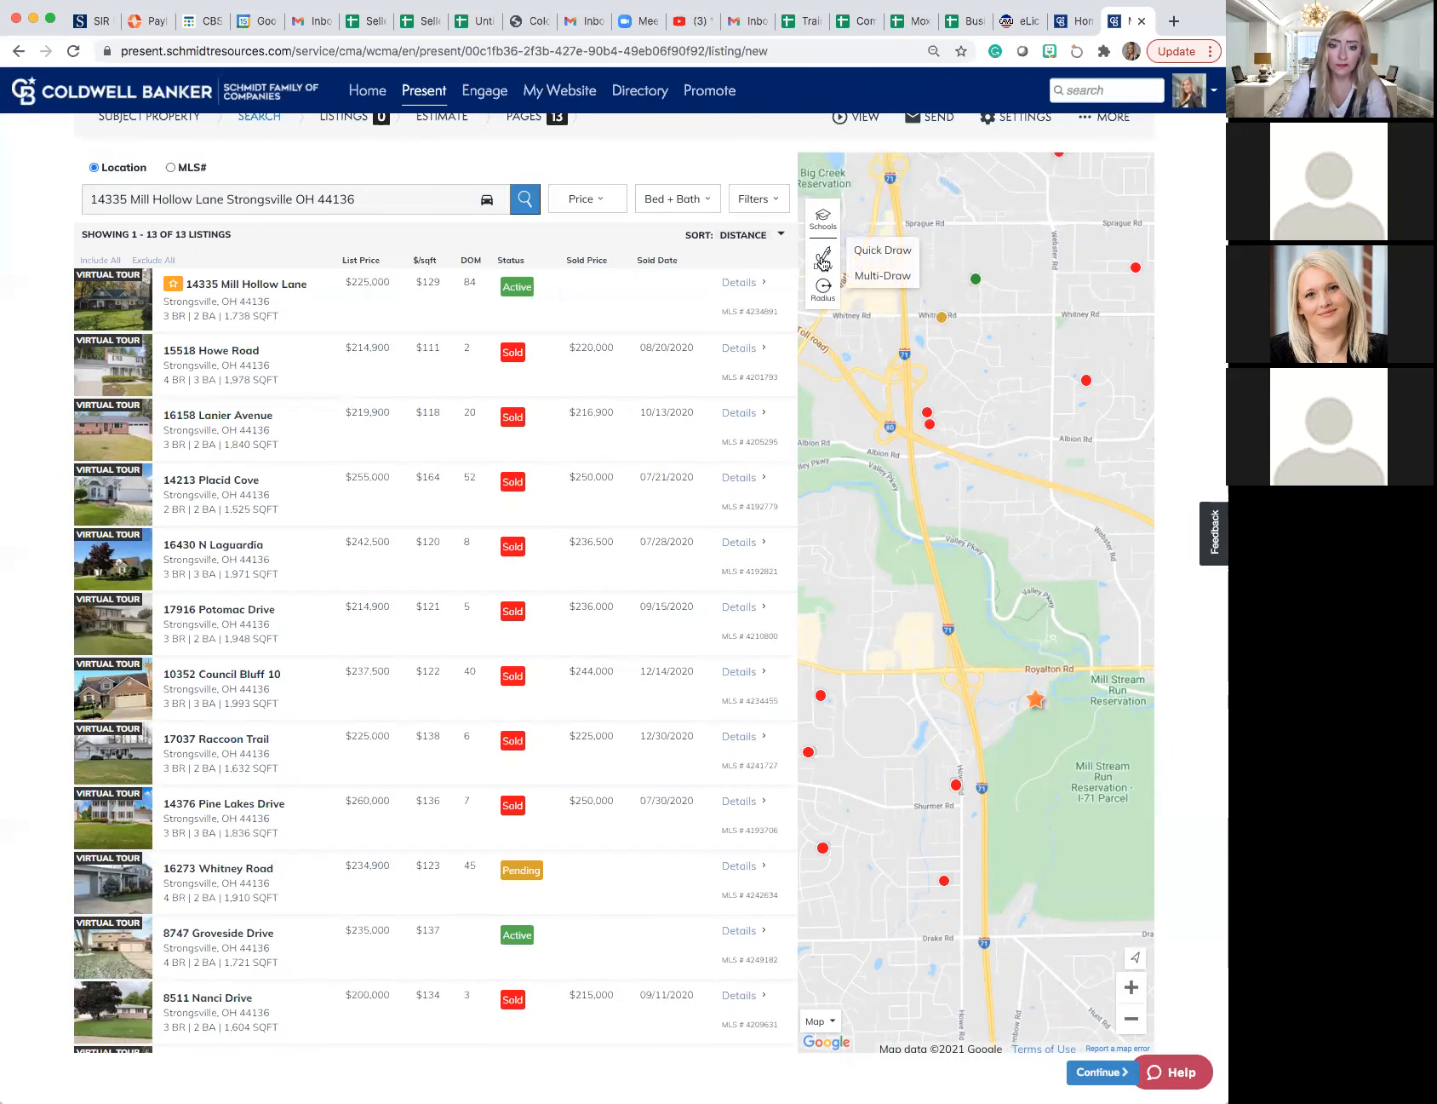
left_click(868, 250)
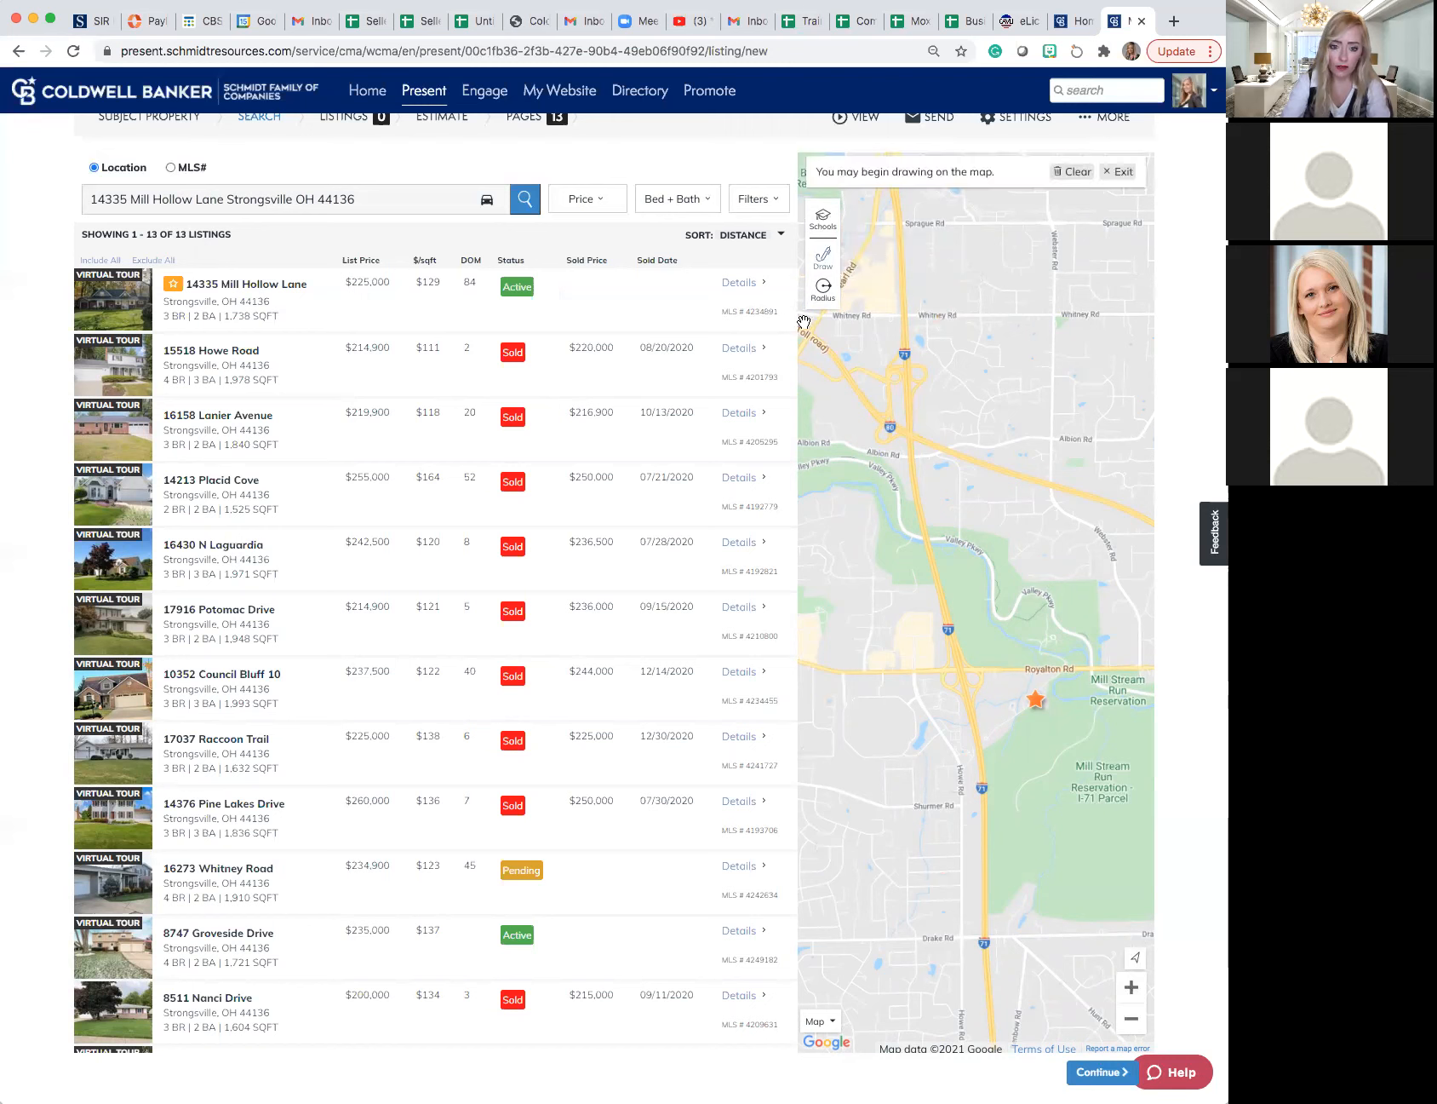
mouse_move(805, 320)
left_mouse_down()
mouse_move(990, 355)
mouse_move(1128, 545)
mouse_move(1155, 813)
mouse_move(944, 933)
mouse_move(833, 528)
mouse_move(812, 318)
left_mouse_up()
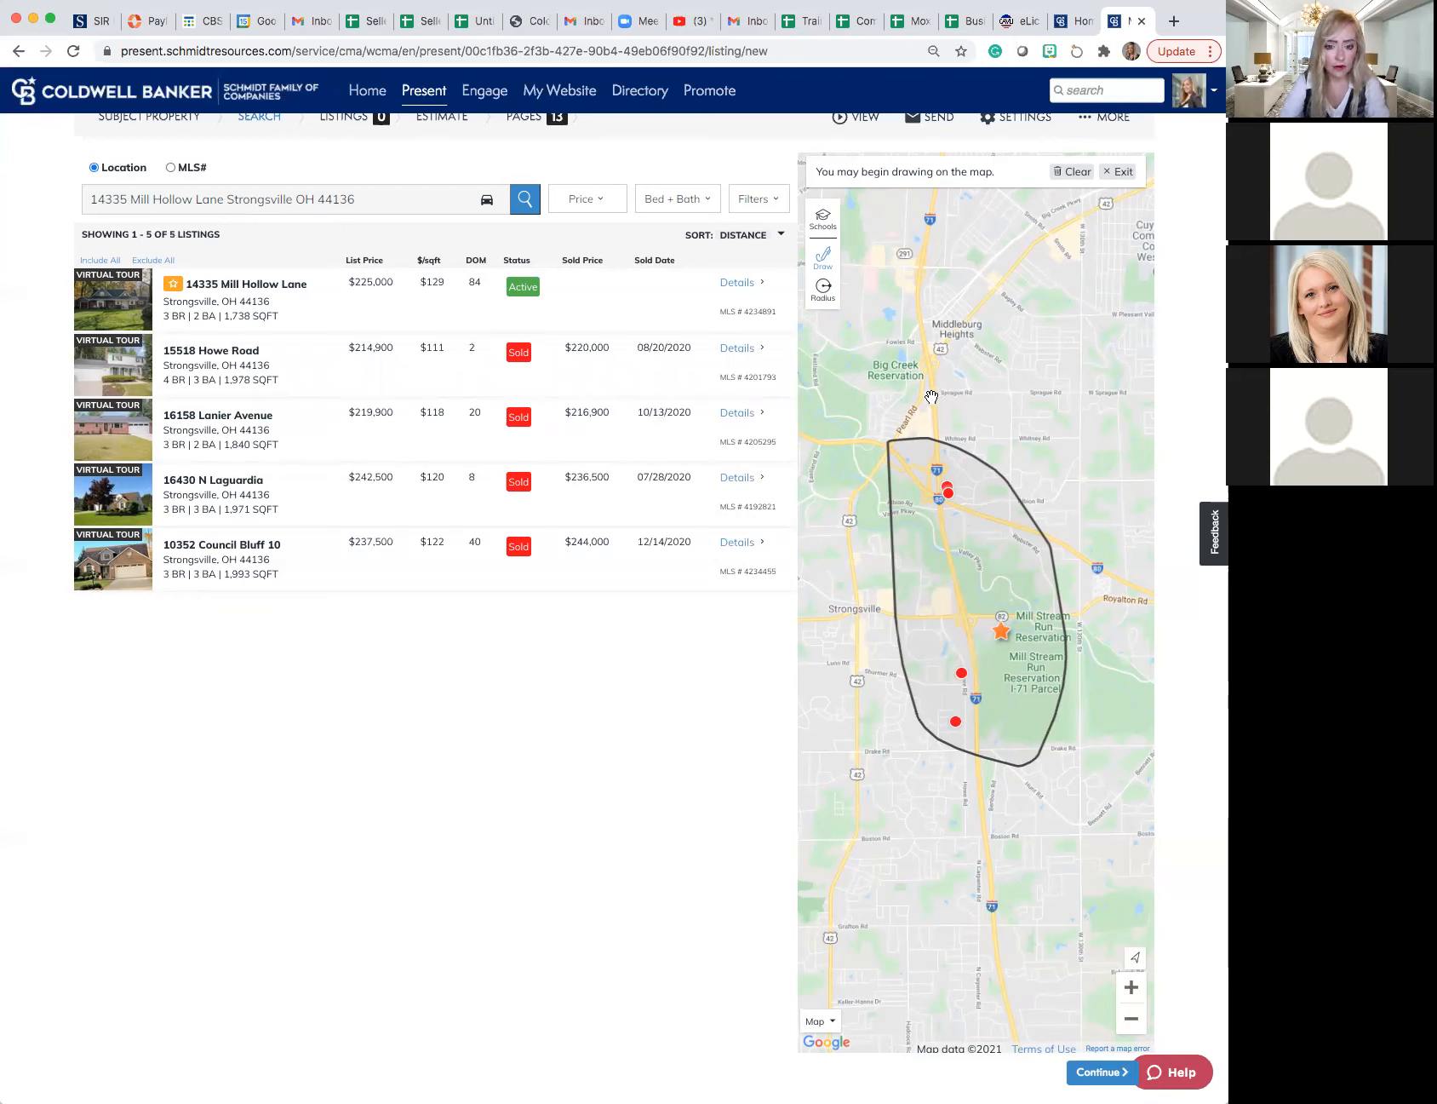
left_click(824, 267)
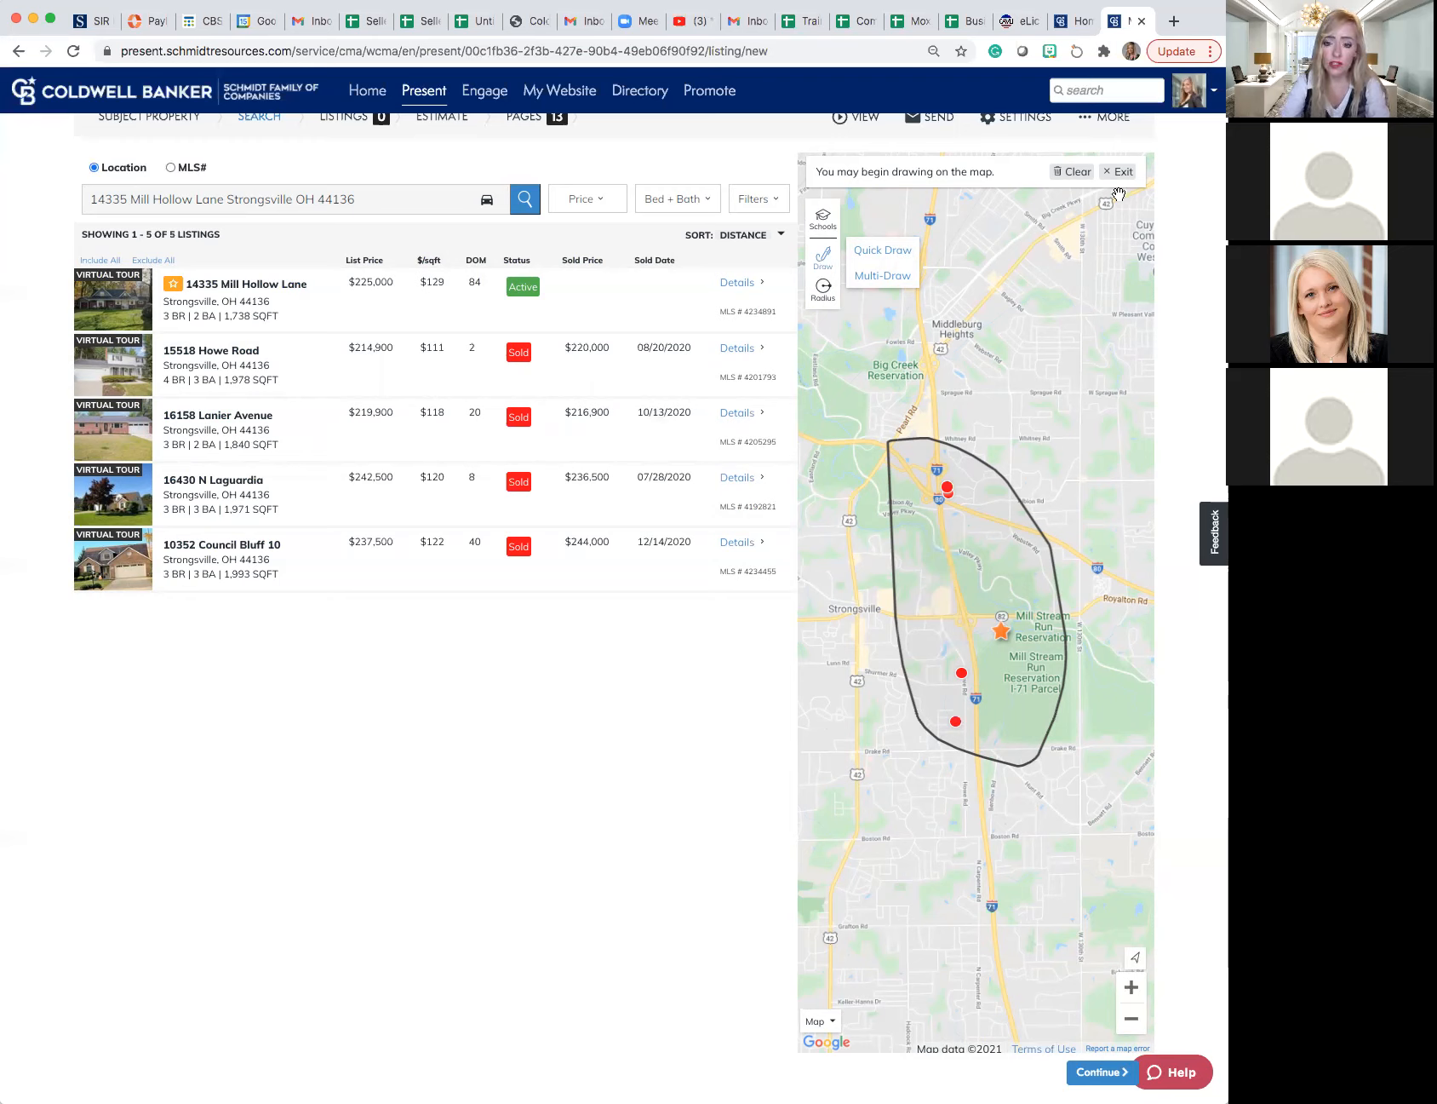
left_click(1071, 172)
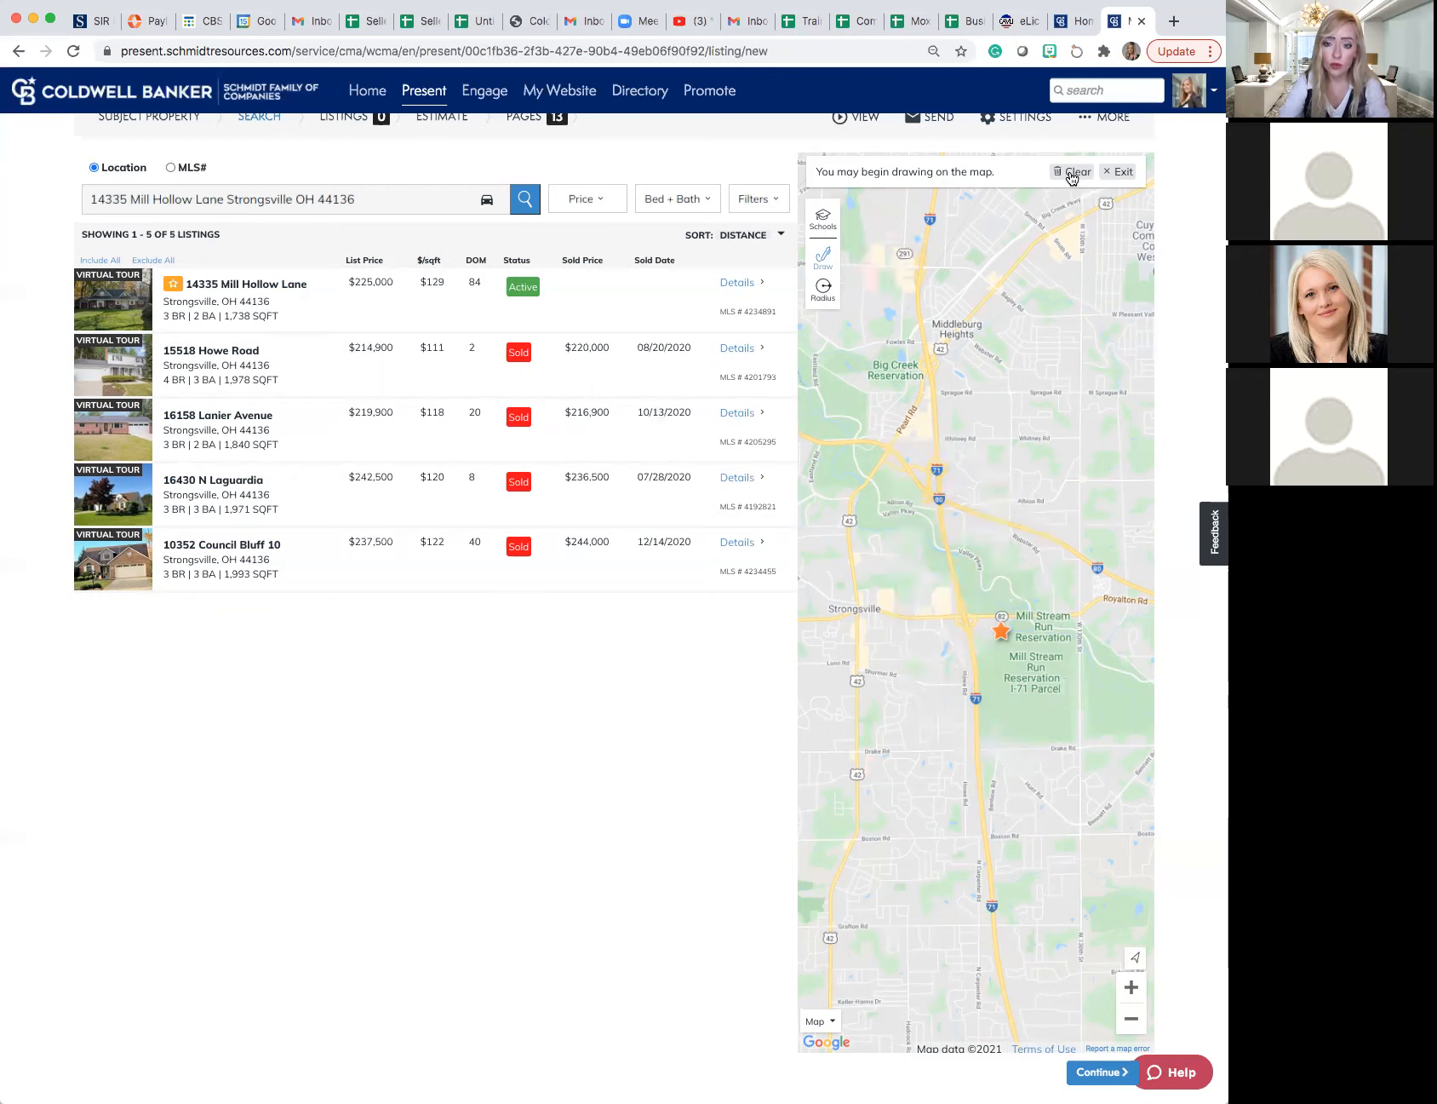
left_click(1118, 174)
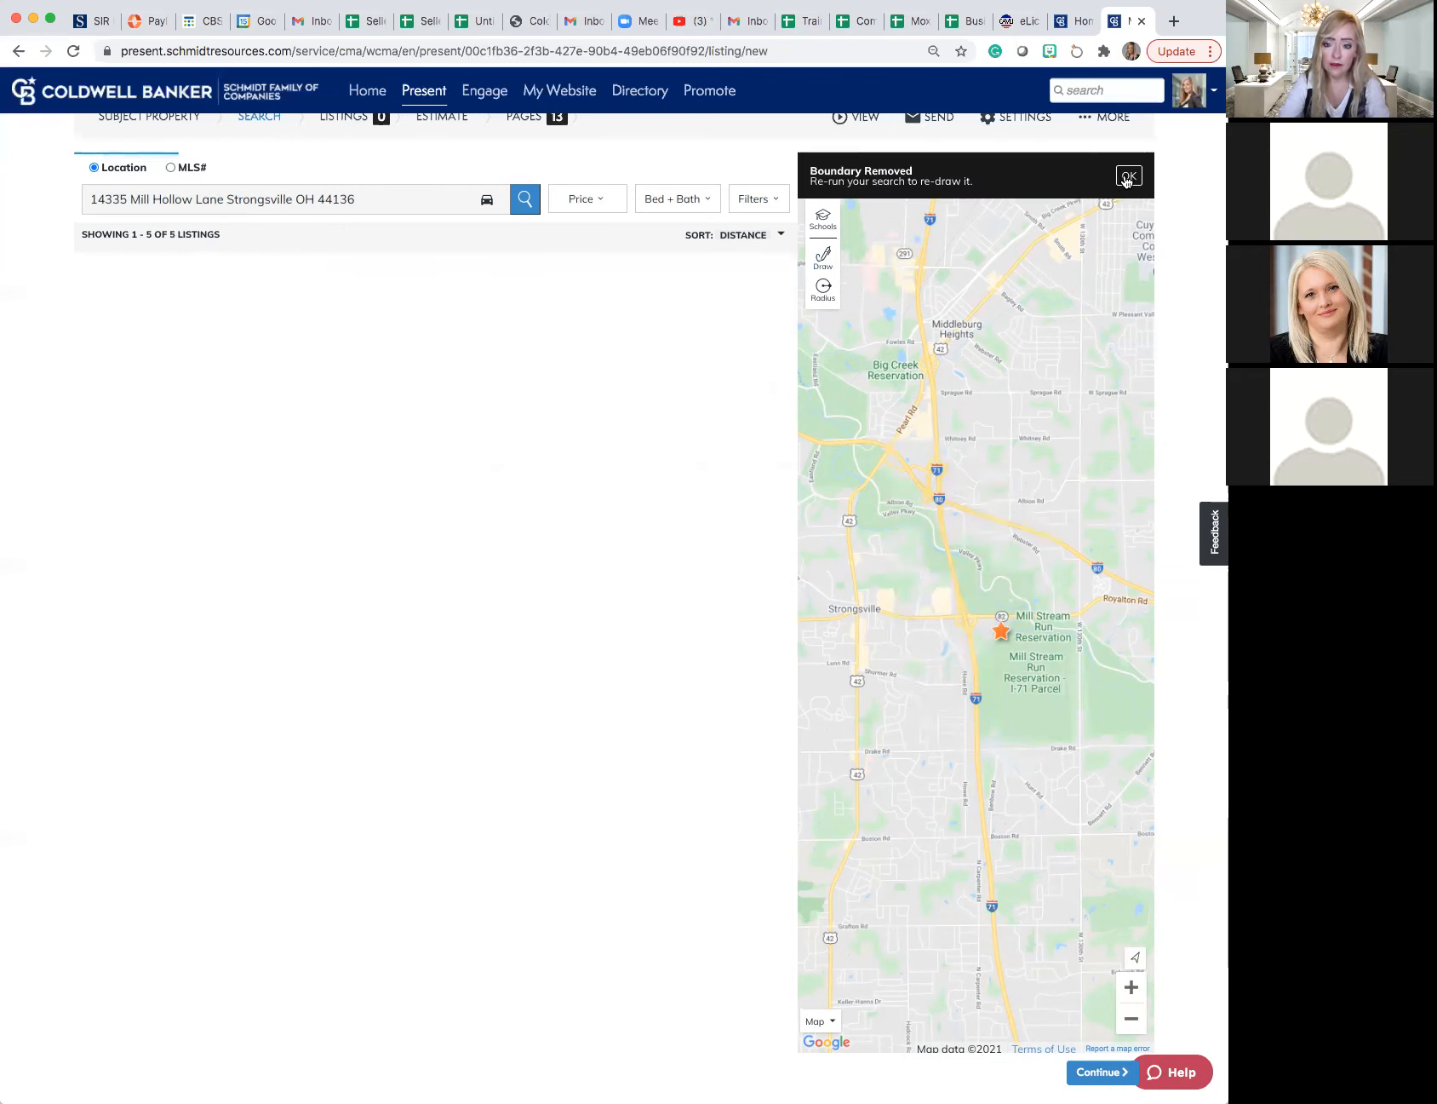
left_click(1127, 177)
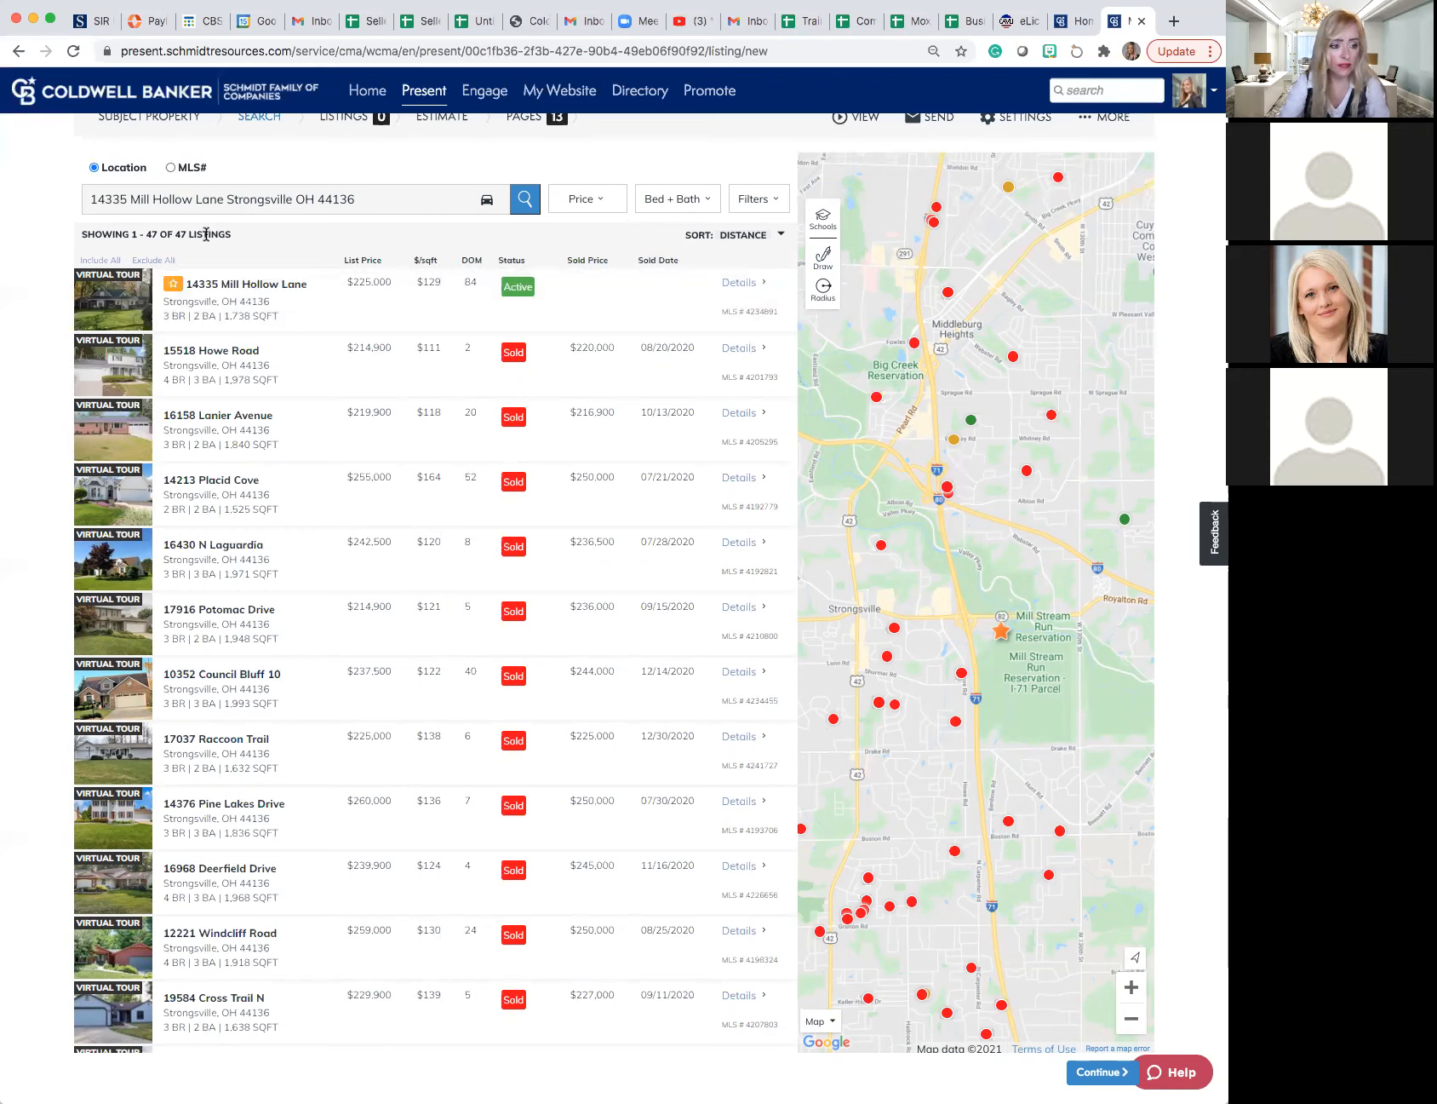
- Check the price range, additional search filters and filter reset options, reapplying the existing filter values
left_click(582, 204)
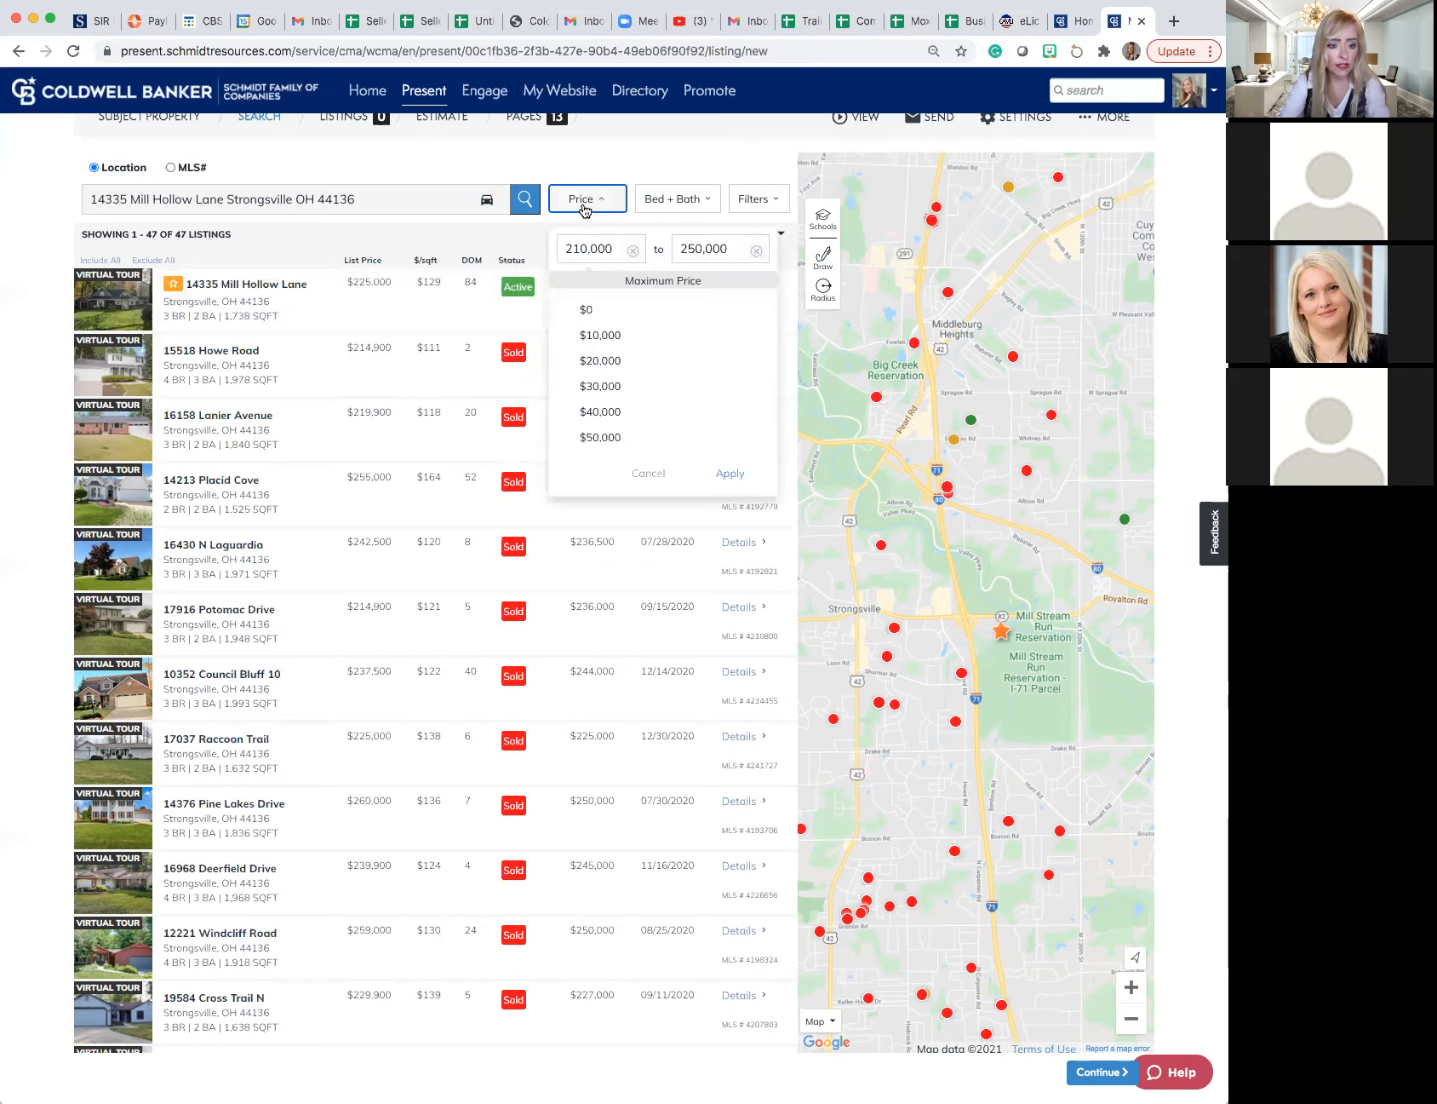
left_click(730, 474)
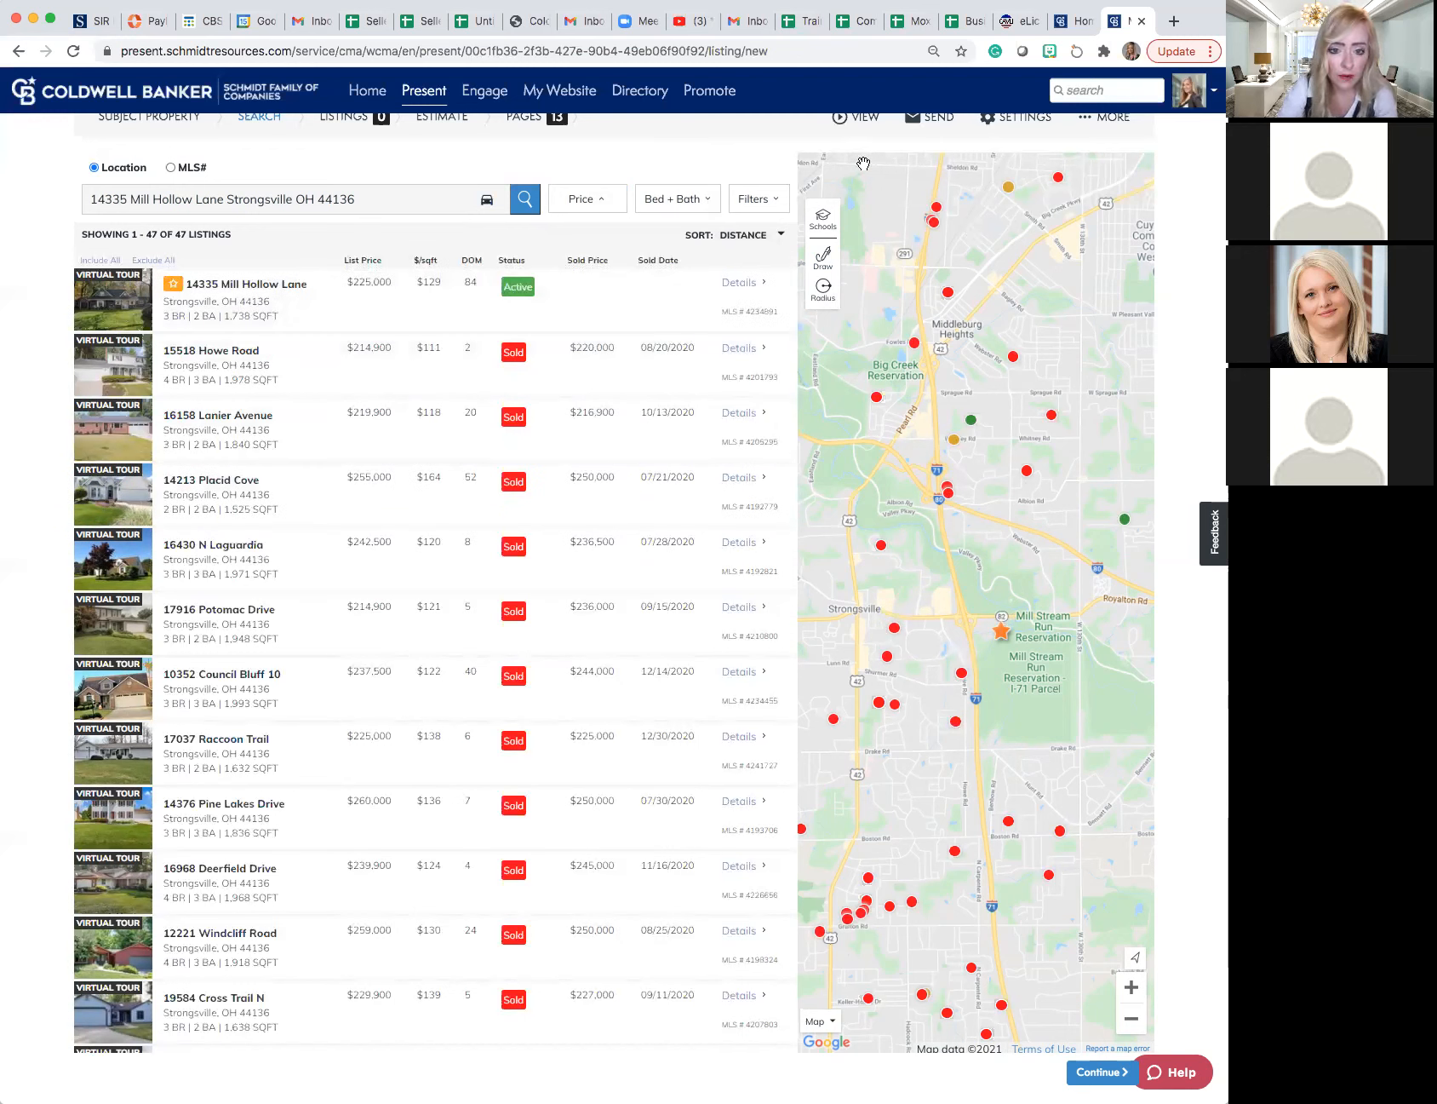
left_click(744, 203)
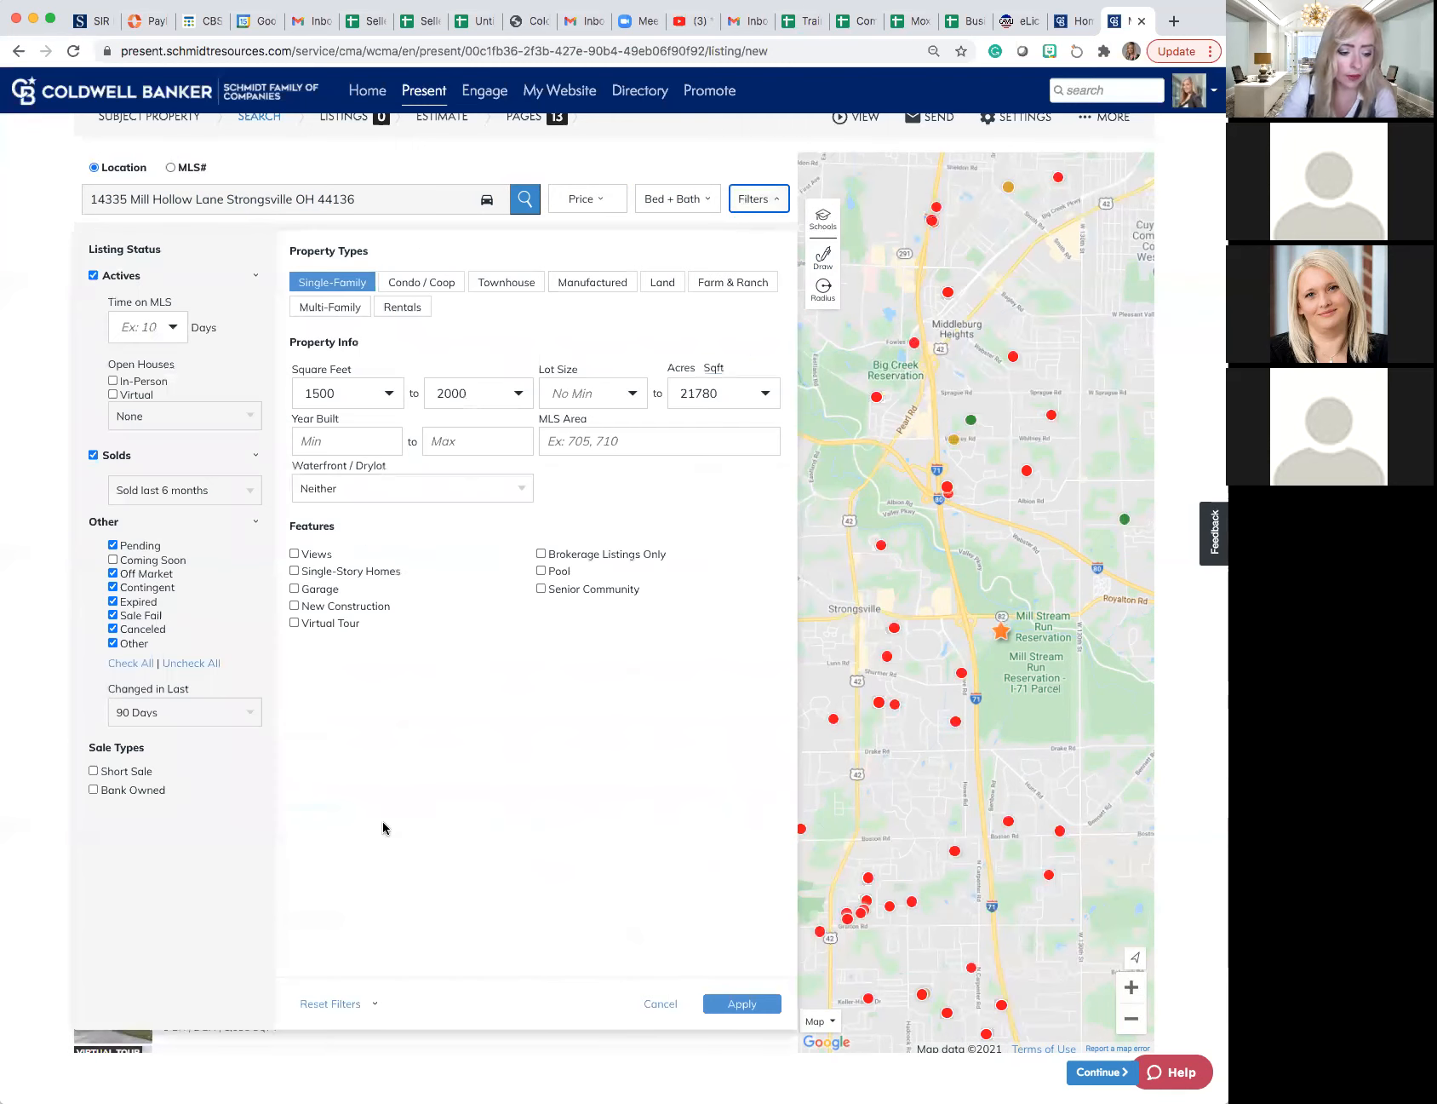
left_click(317, 1003)
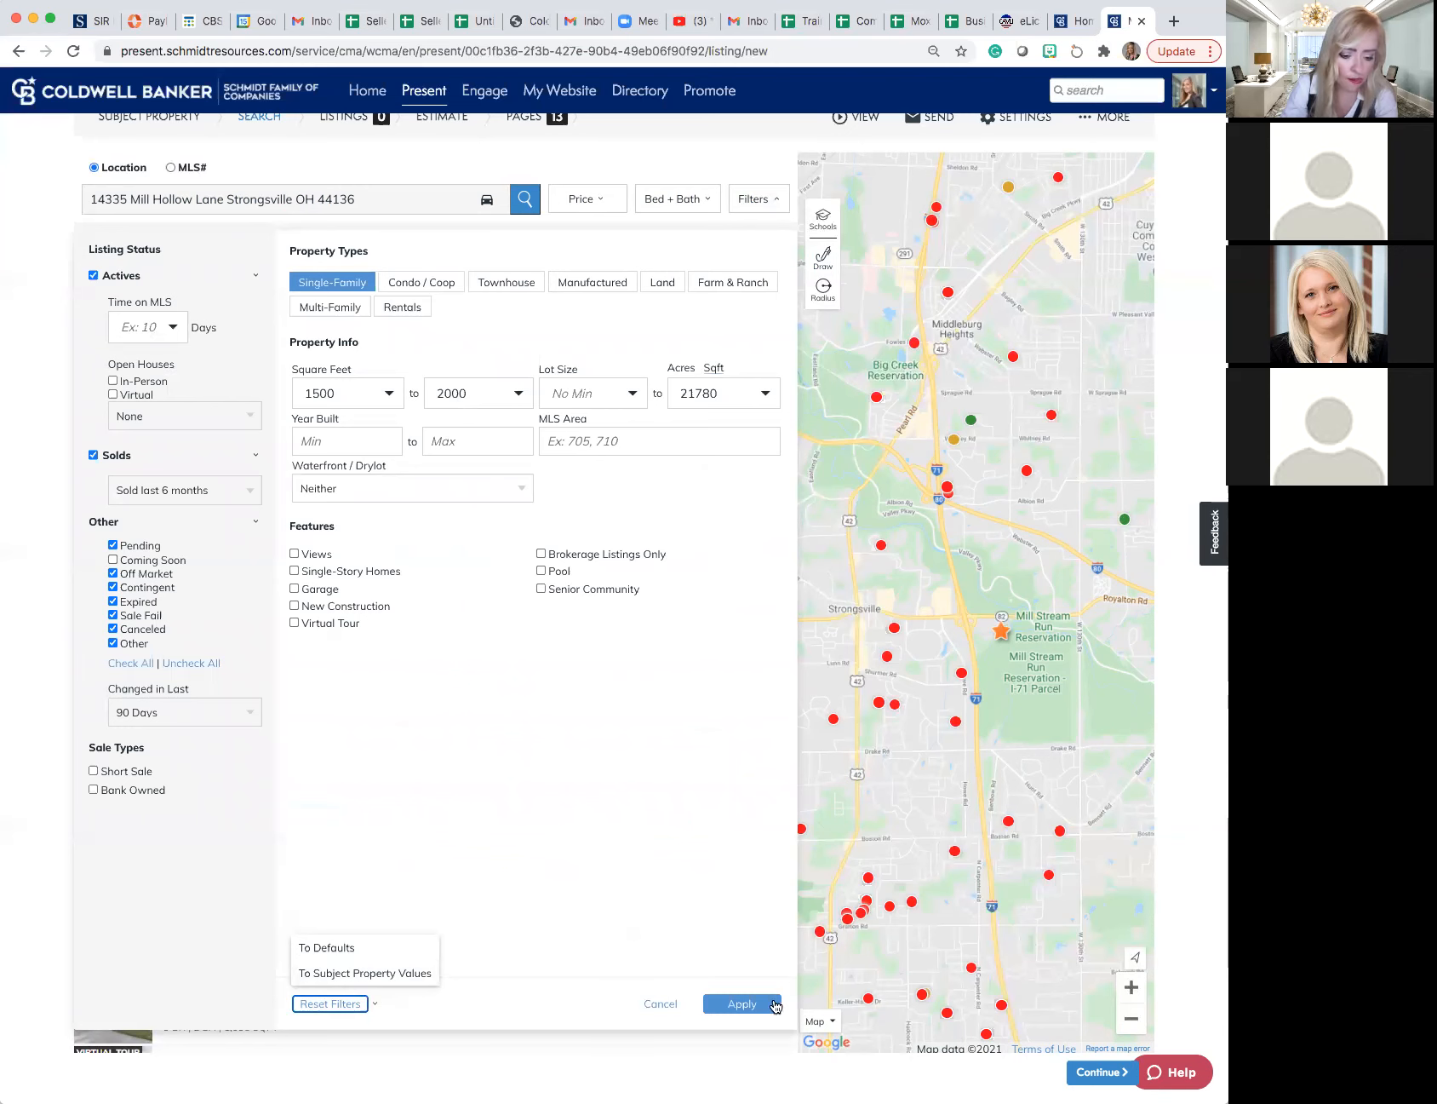
left_click(742, 1004)
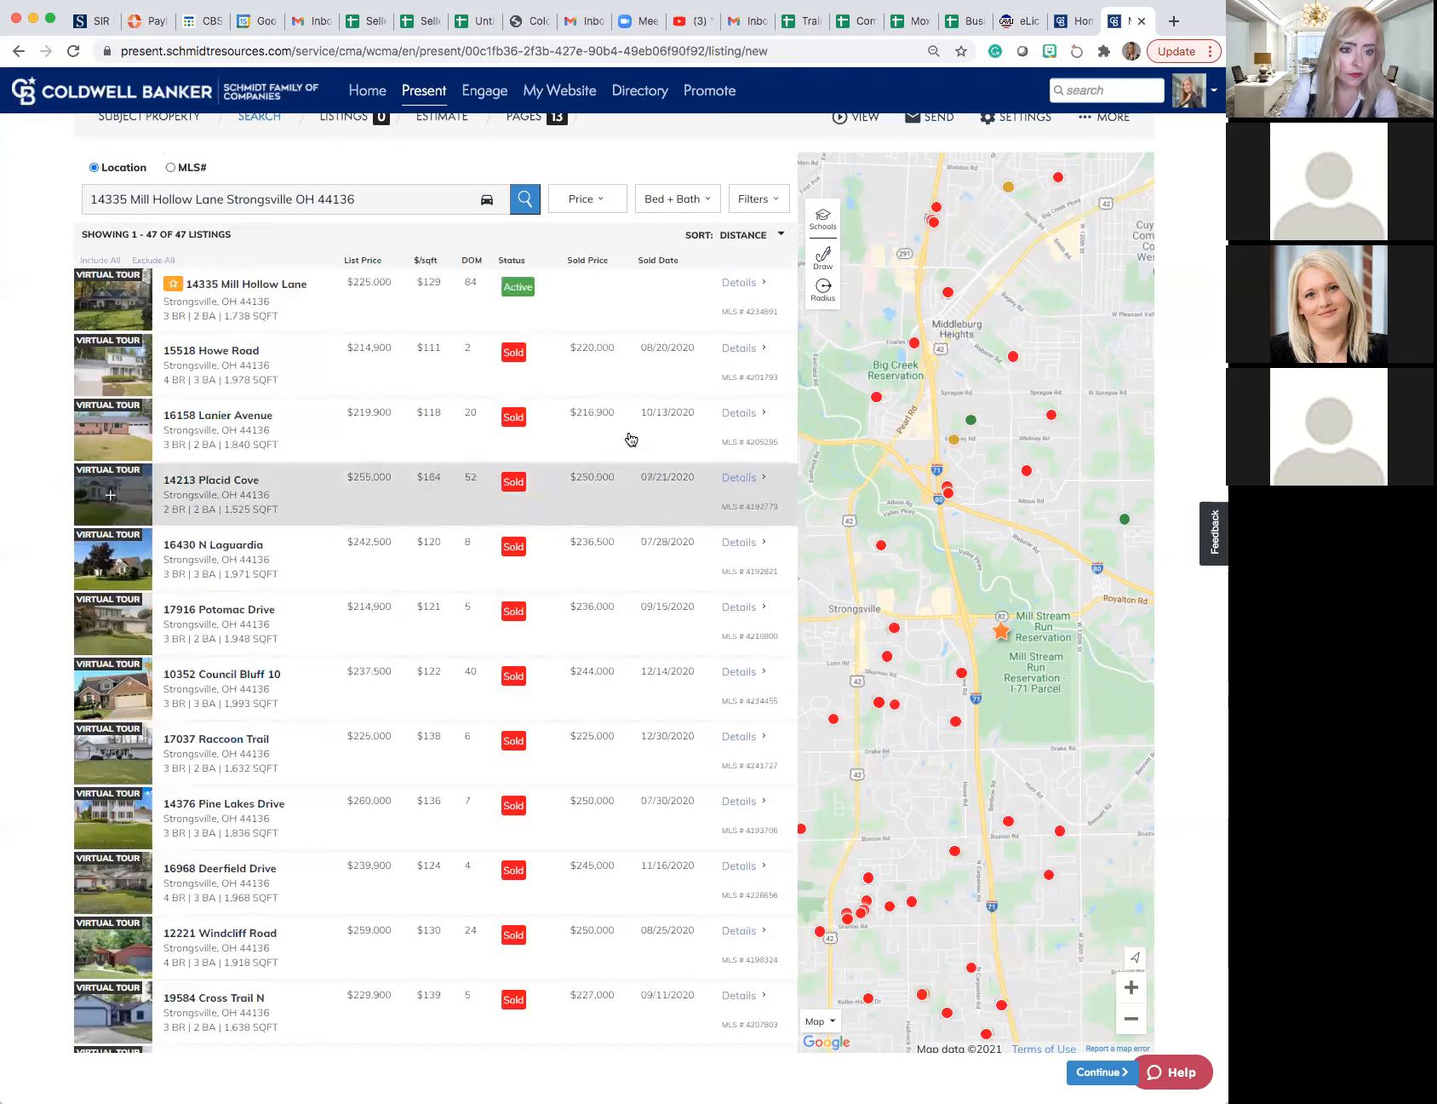
- Re-enter 250,000 as the maximum price, apply the 210,000 to 250,000 range and check it
left_click(606, 210)
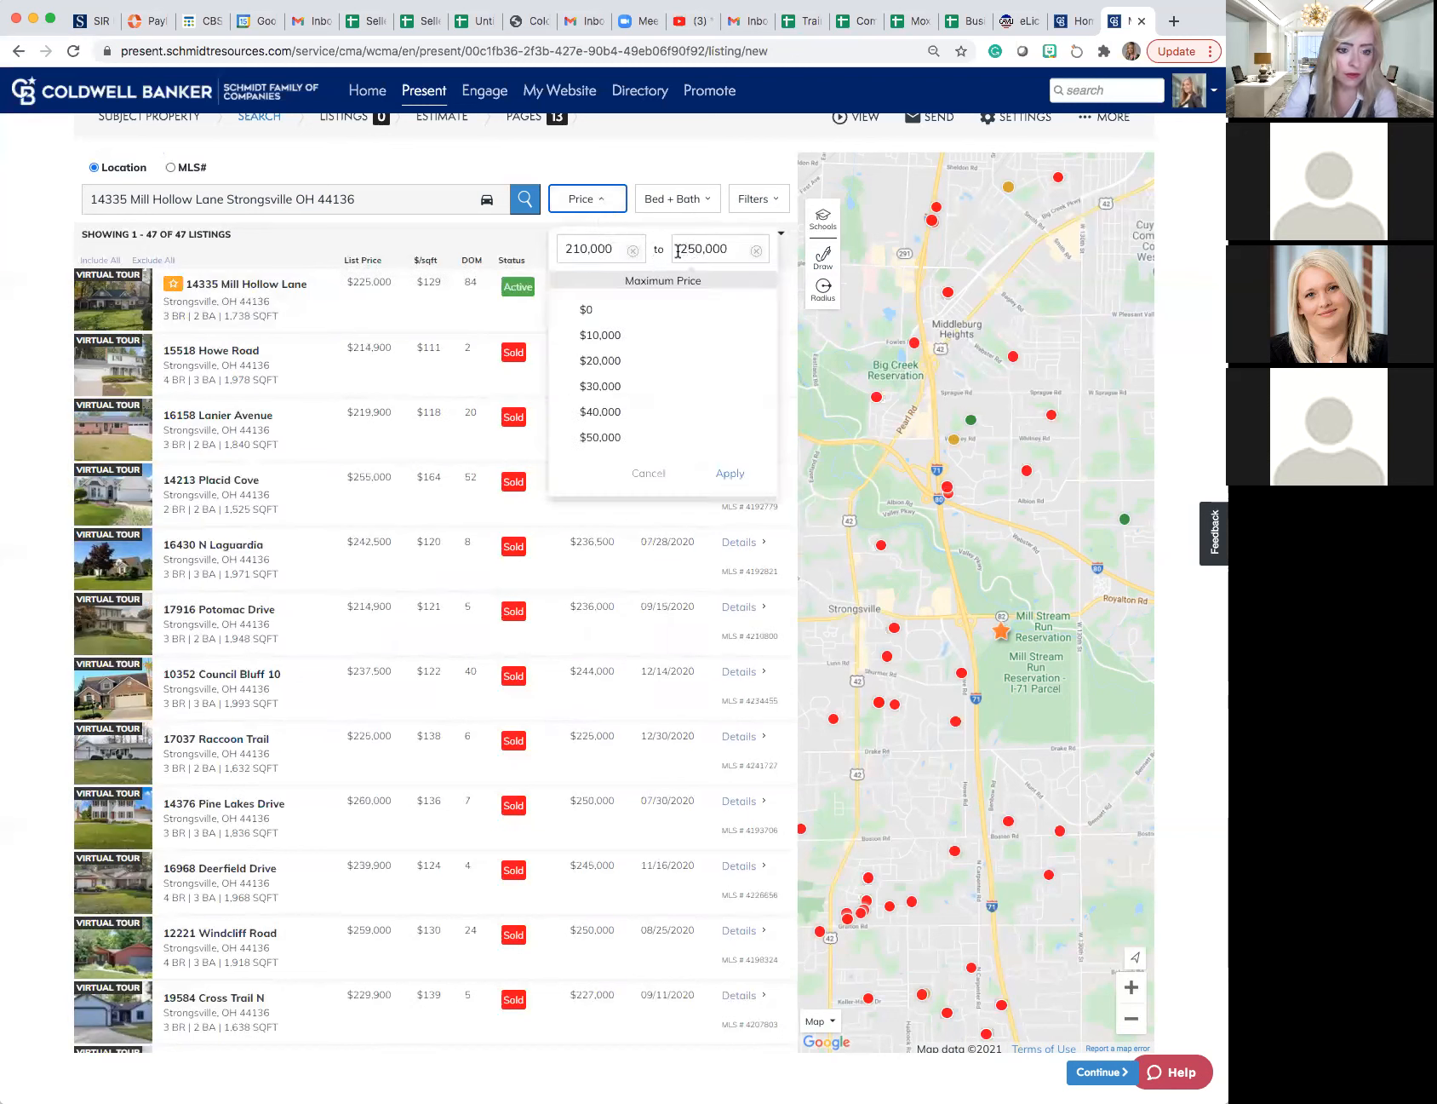
left_click(724, 245)
key("BackSpace")
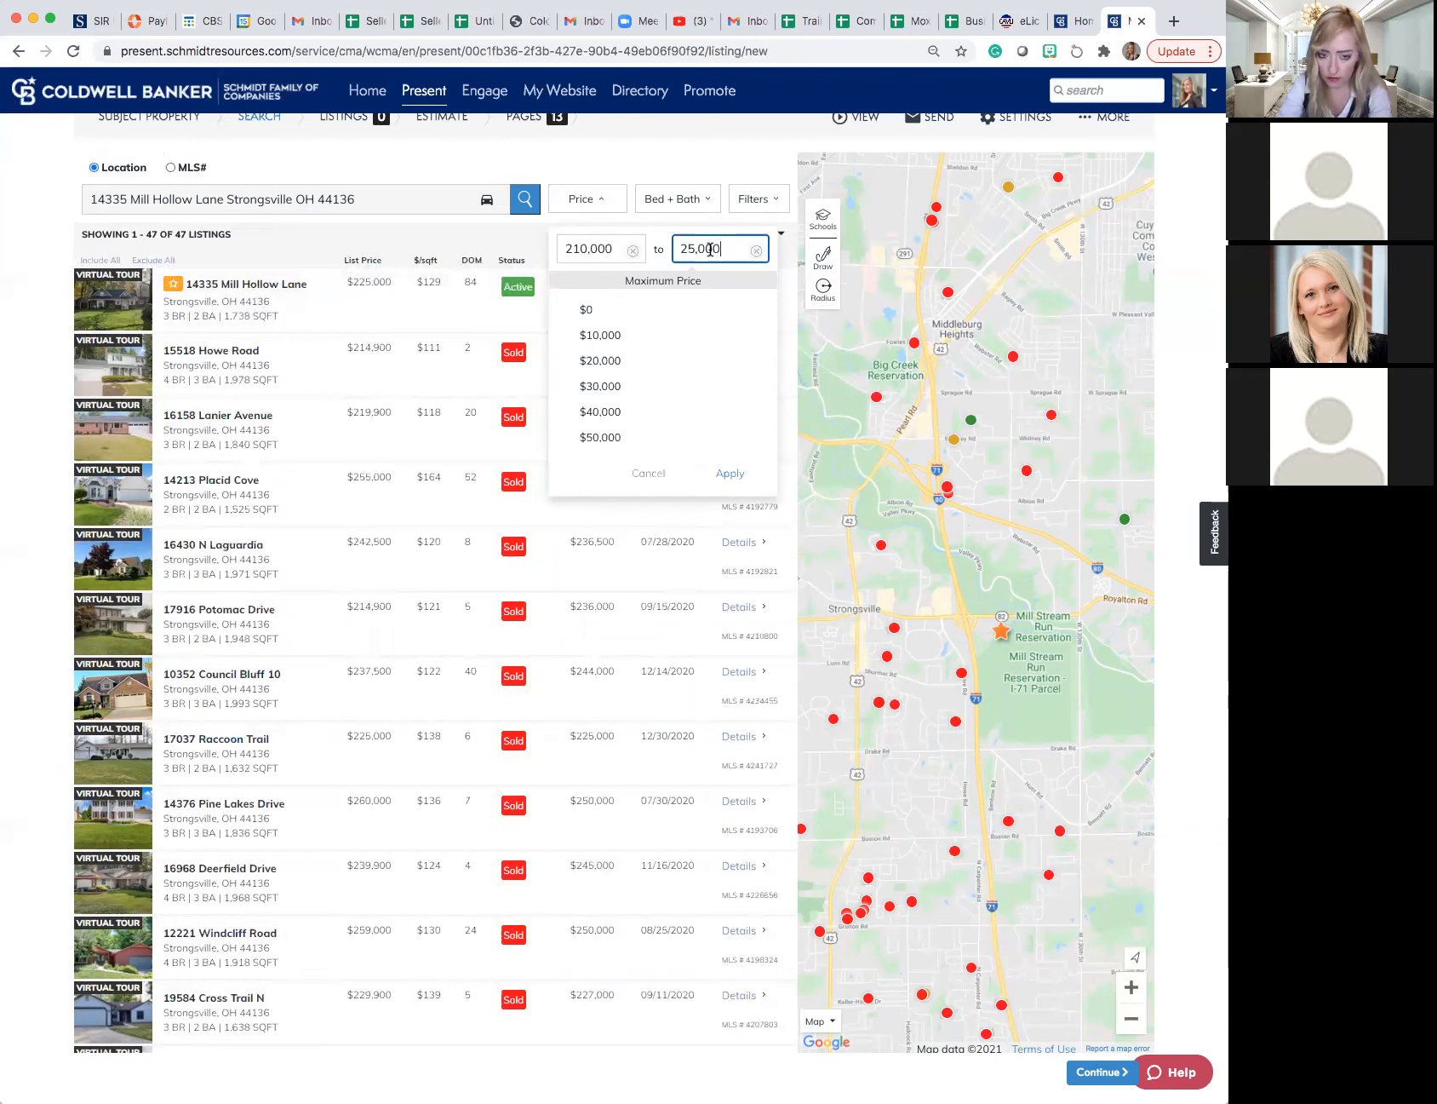
type("0")
left_click(729, 478)
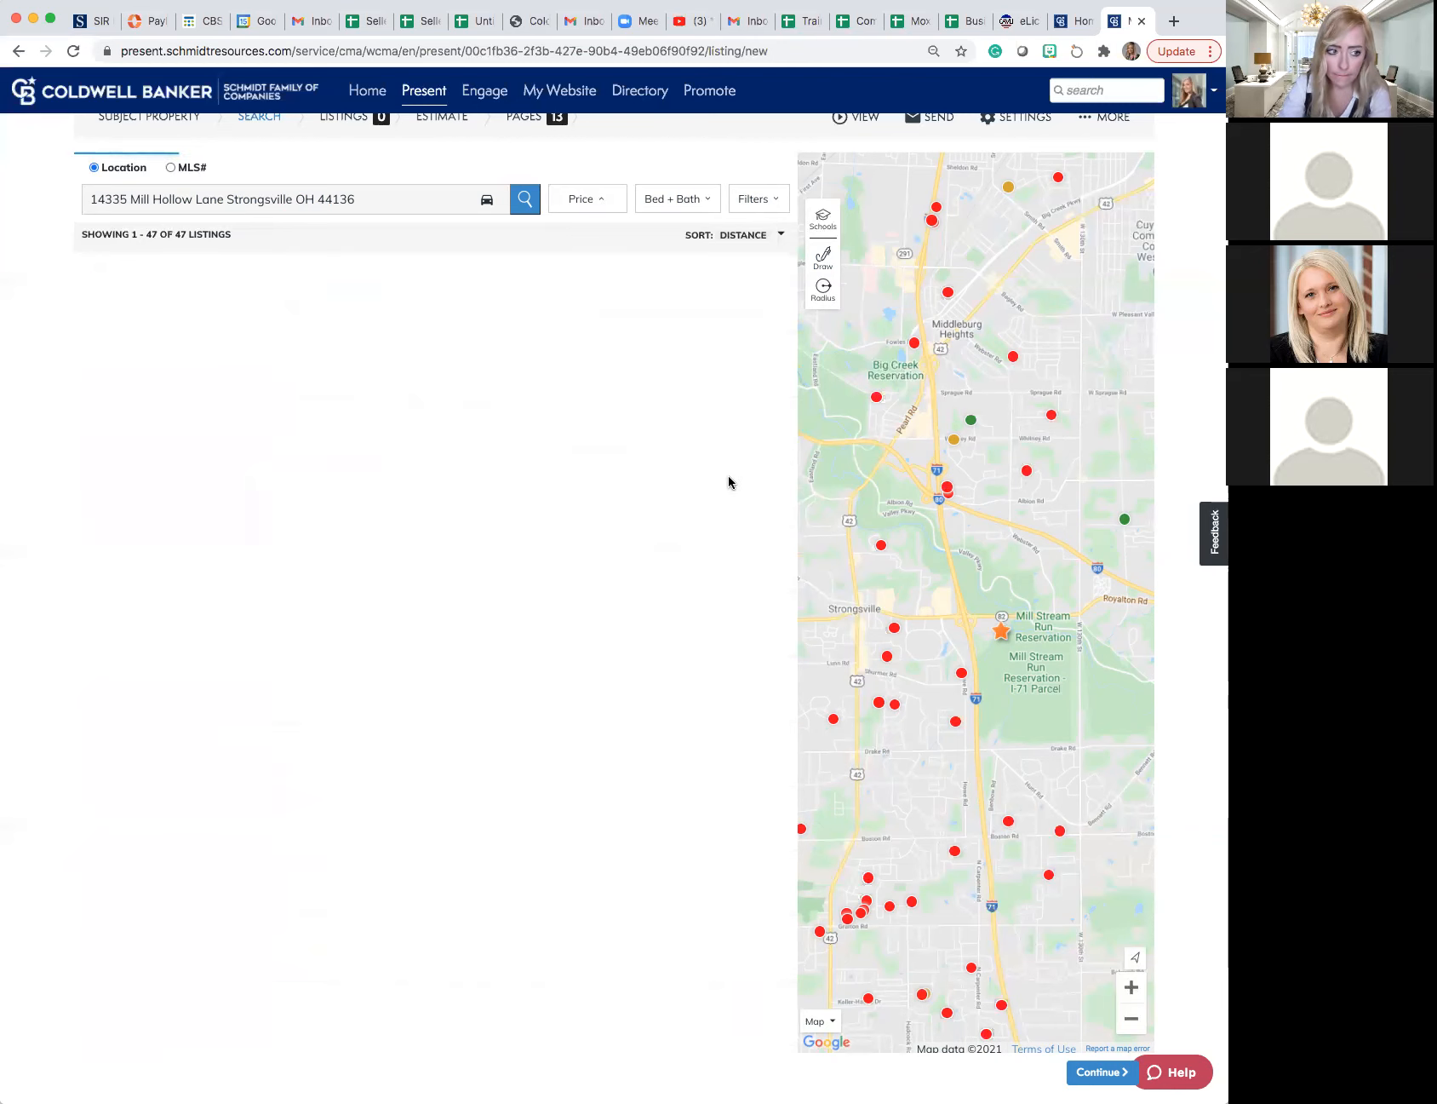
left_click(613, 205)
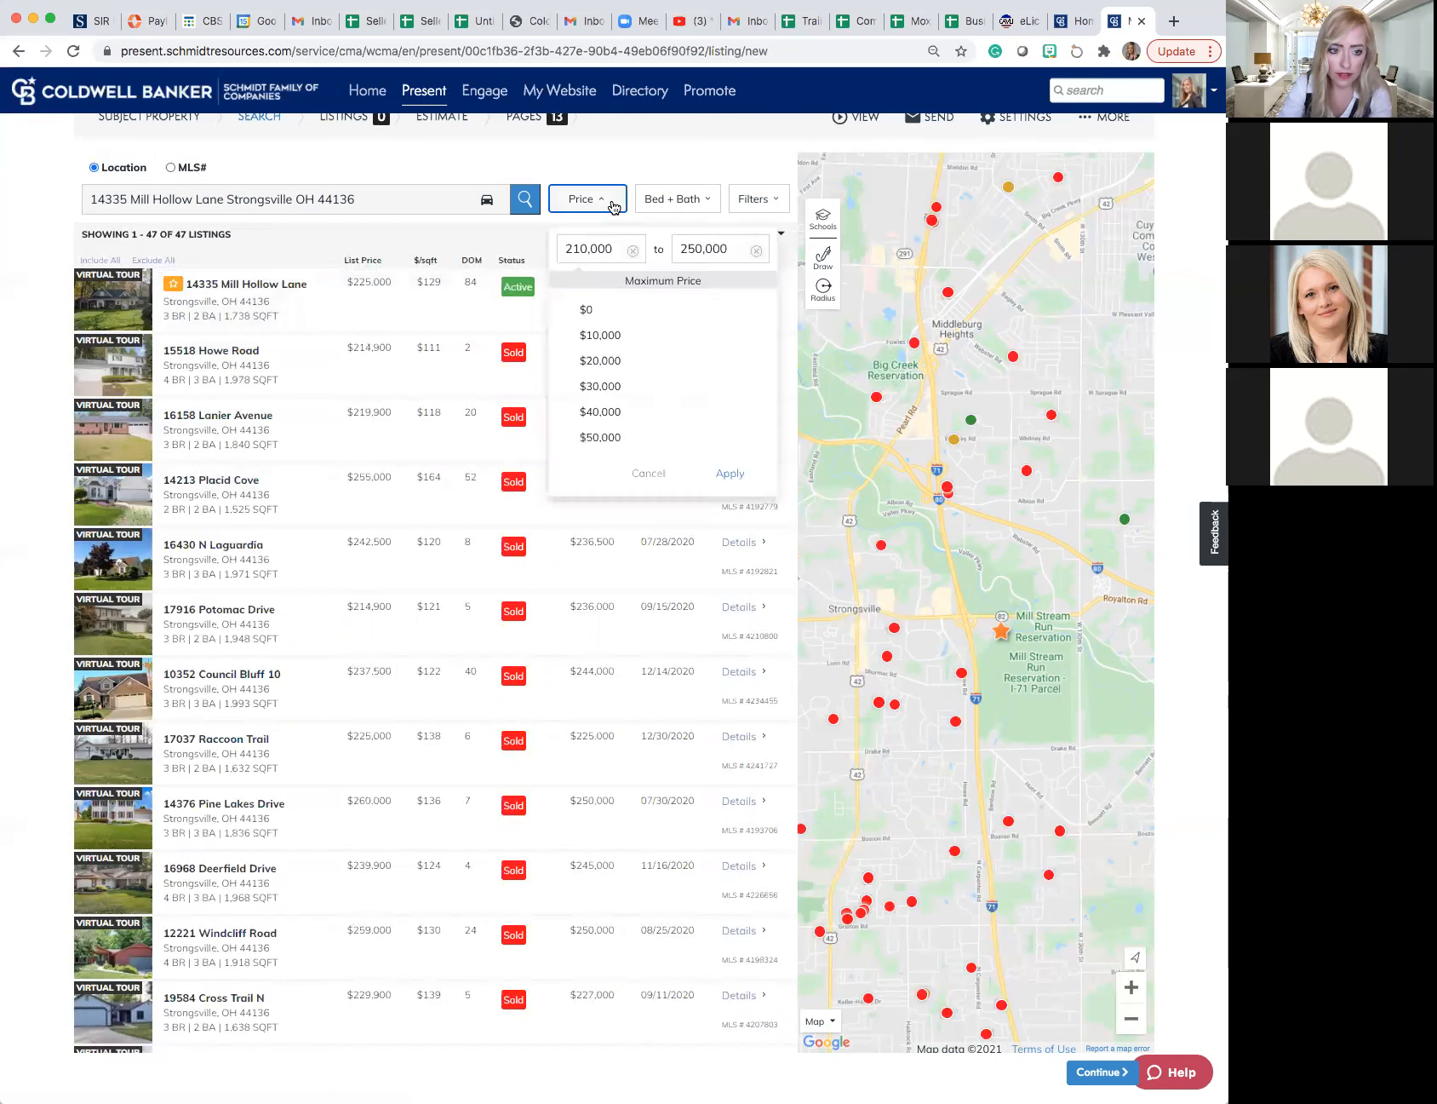
- Limit the comparable listings to a maximum of 3 beds, keeping baths at 1.0 to 3.0
left_click(746, 210)
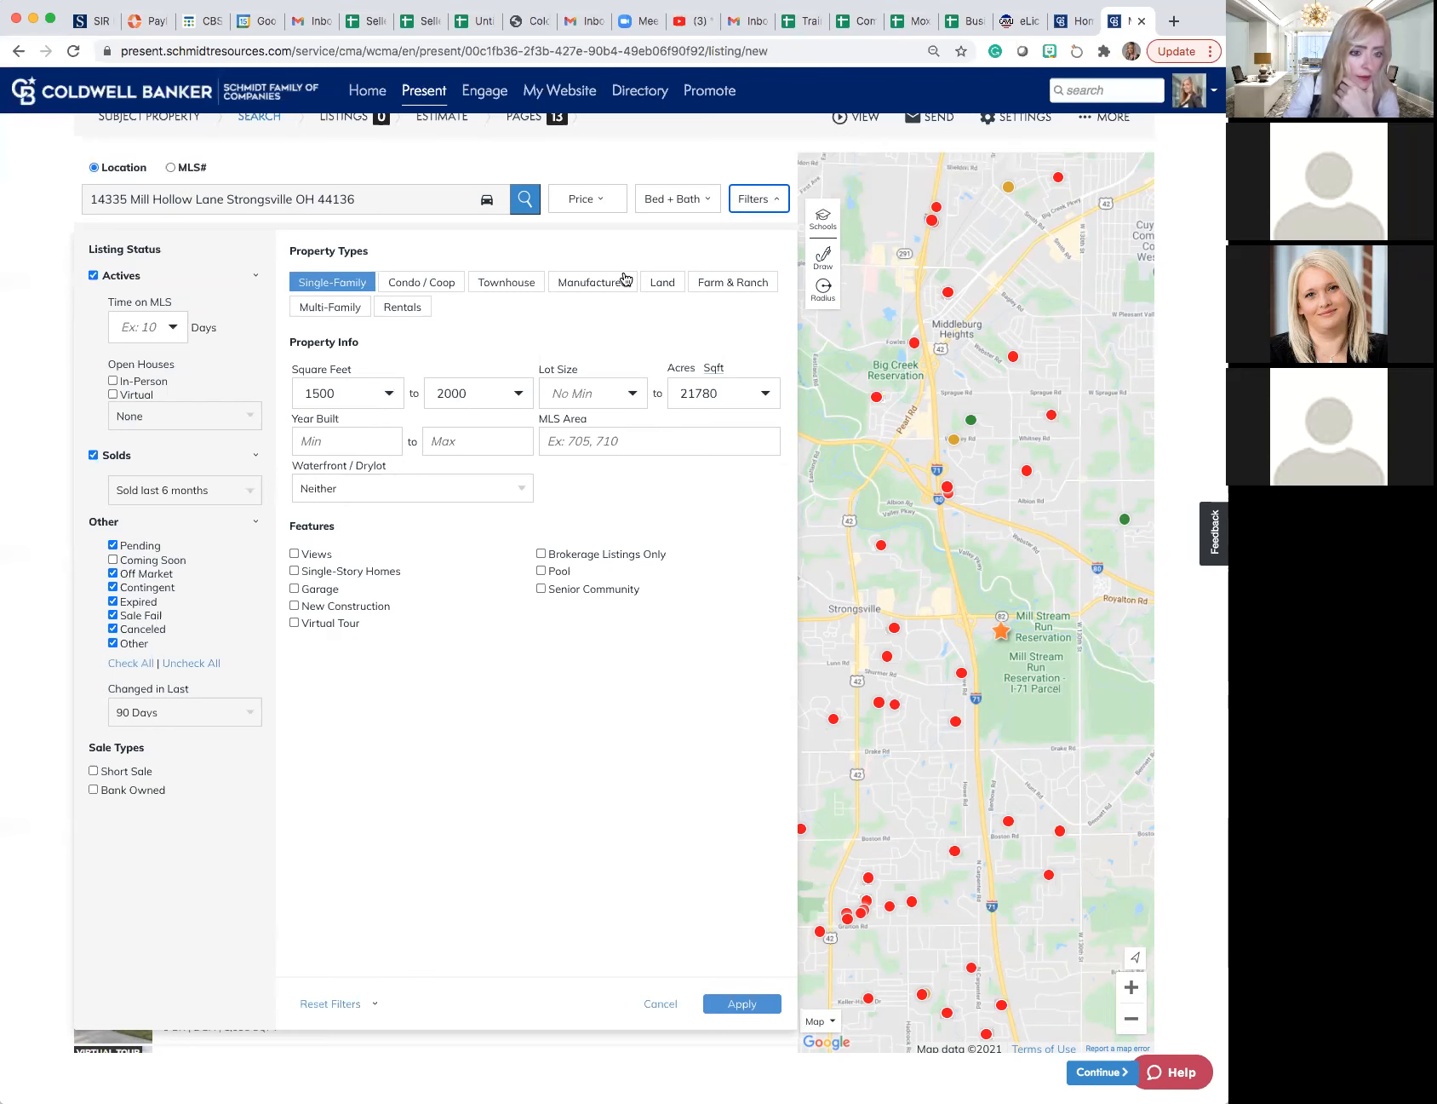
left_click(672, 202)
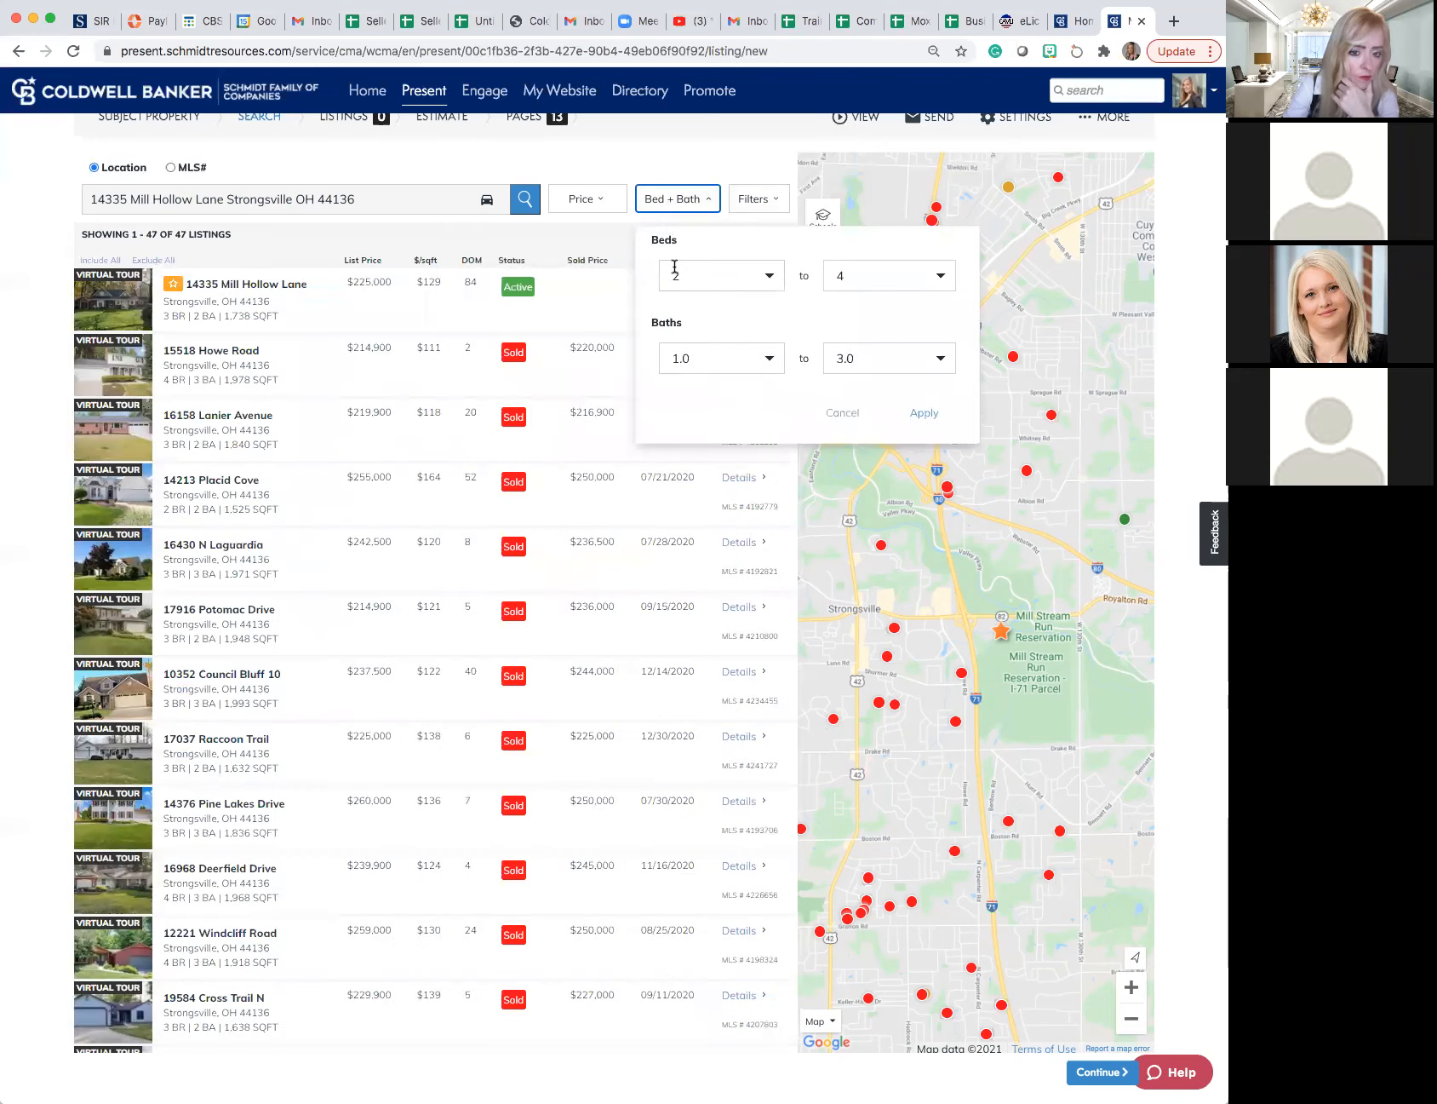
left_click(856, 277)
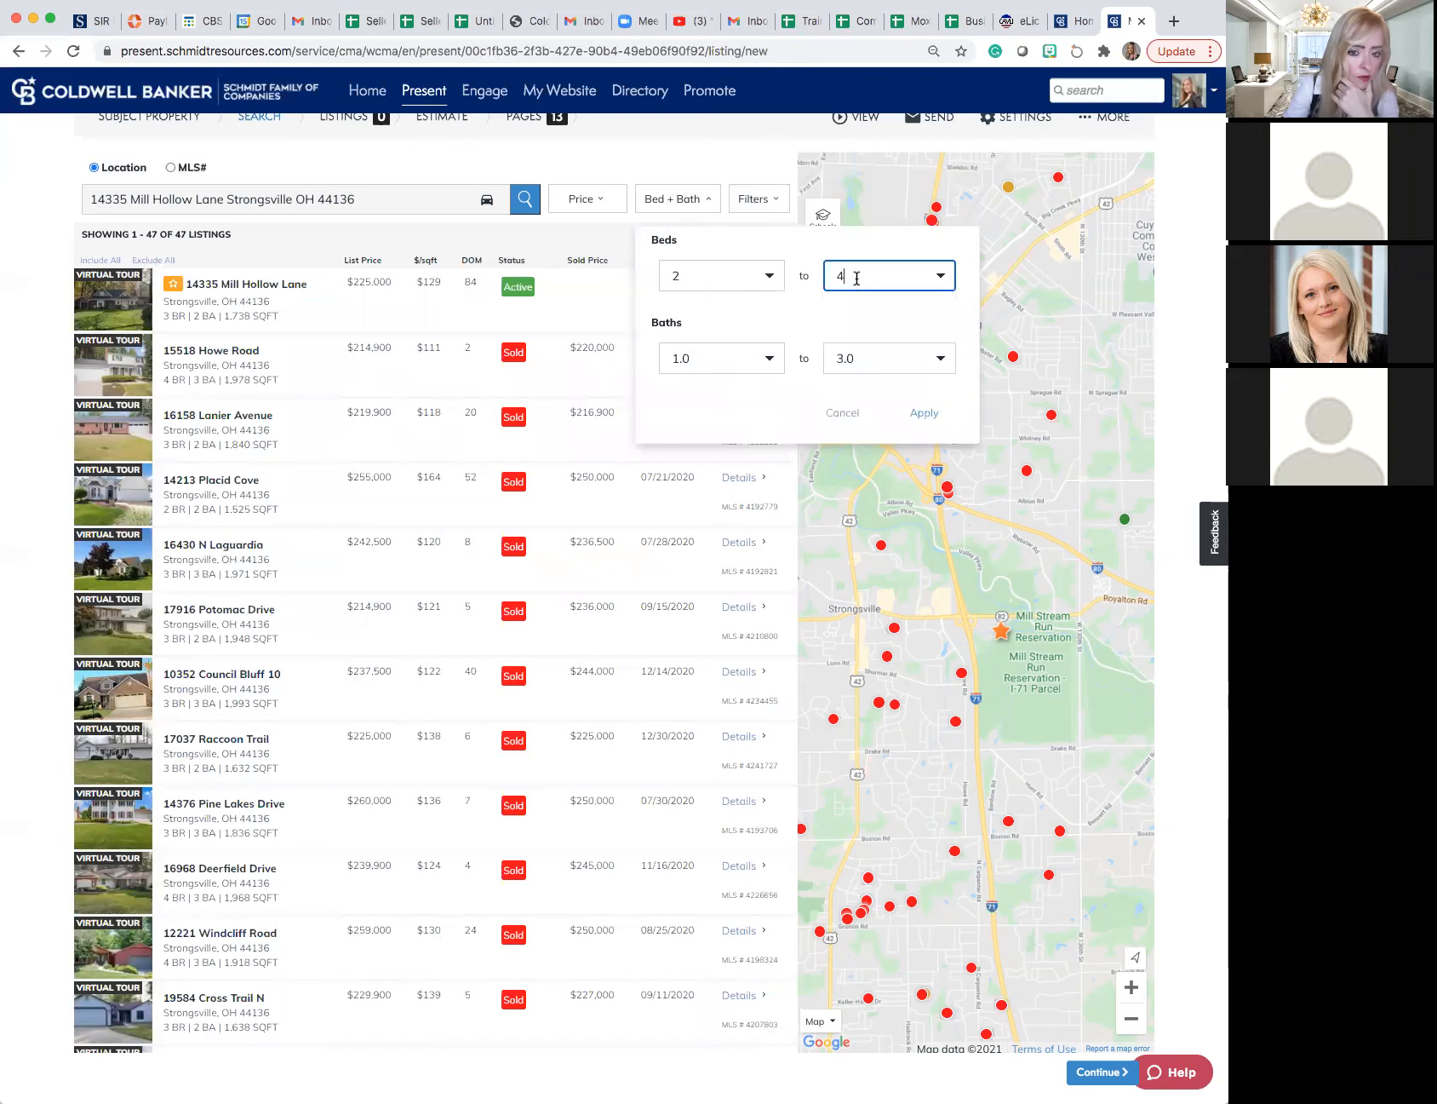
left_click(847, 365)
left_click(921, 414)
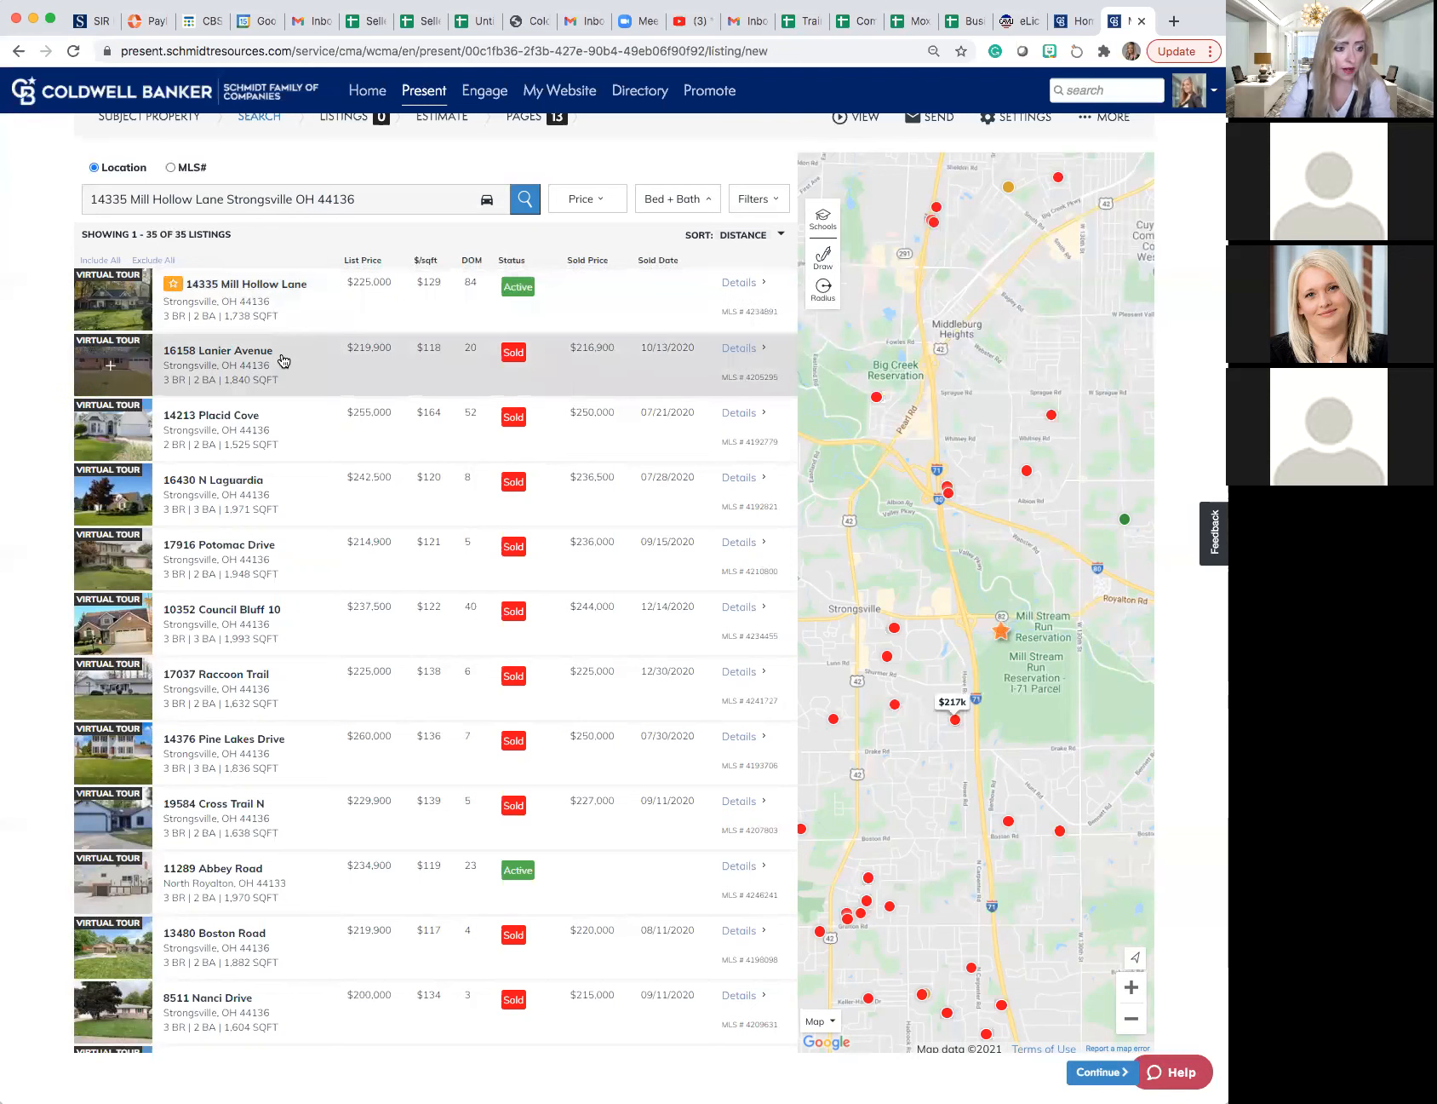
- Look through the filtered comparable listings to the end of the list, examining their prices, statuses and property details
scroll(285, 360, "down", 4)
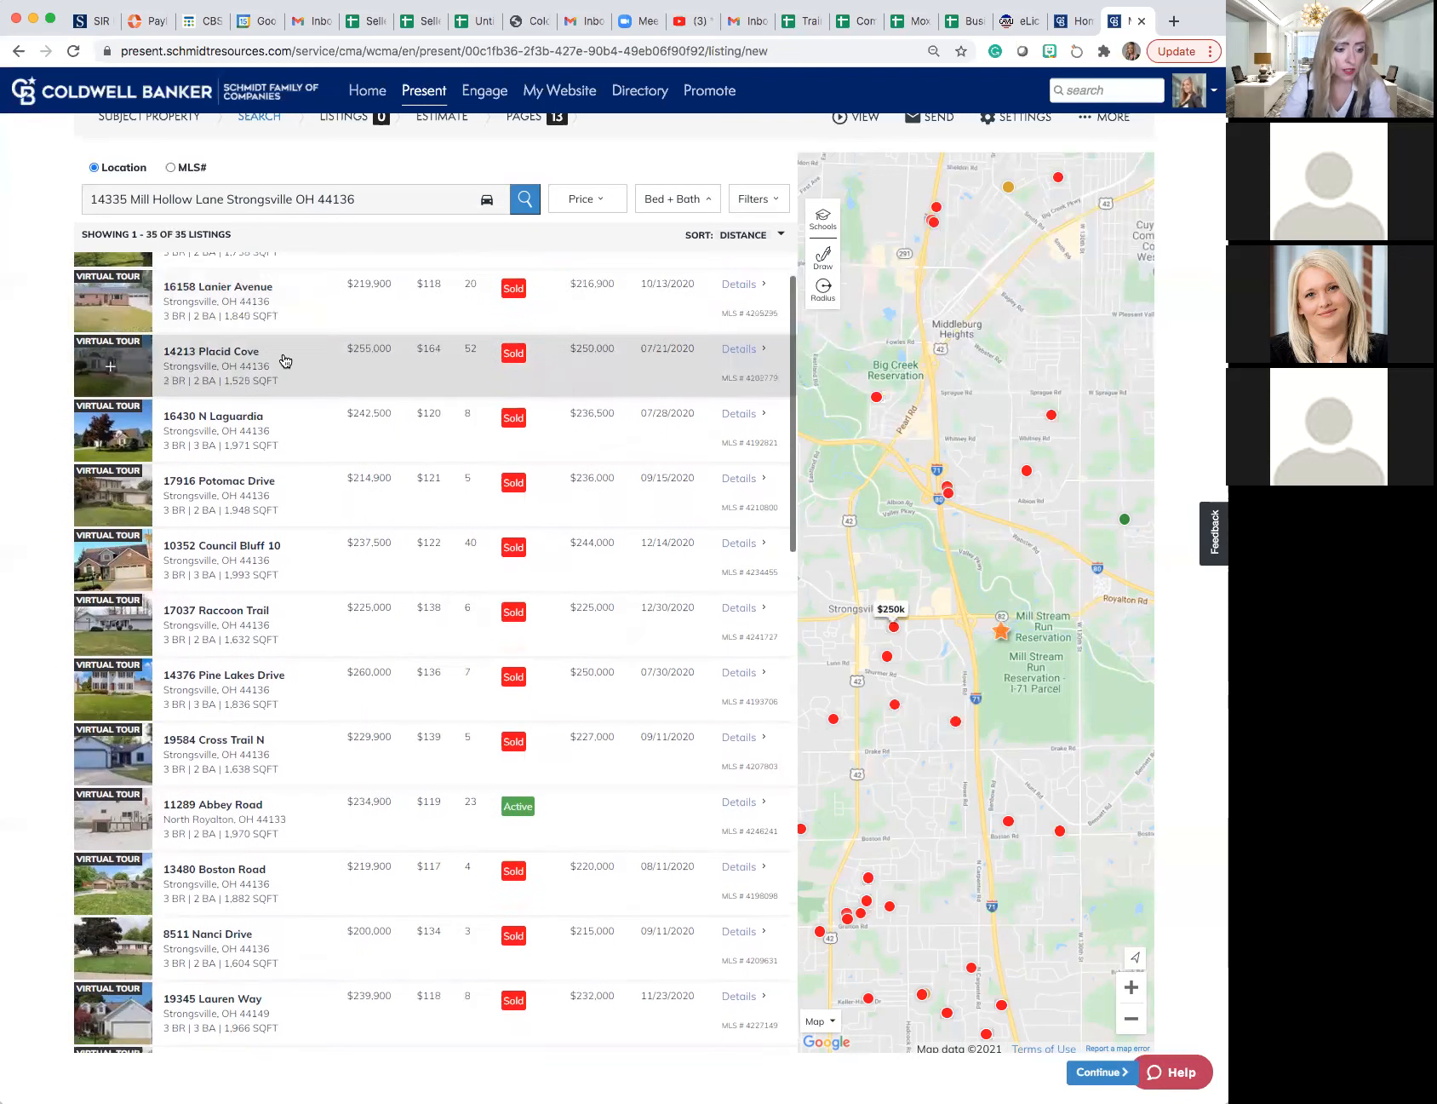
scroll(285, 360, "down", 3)
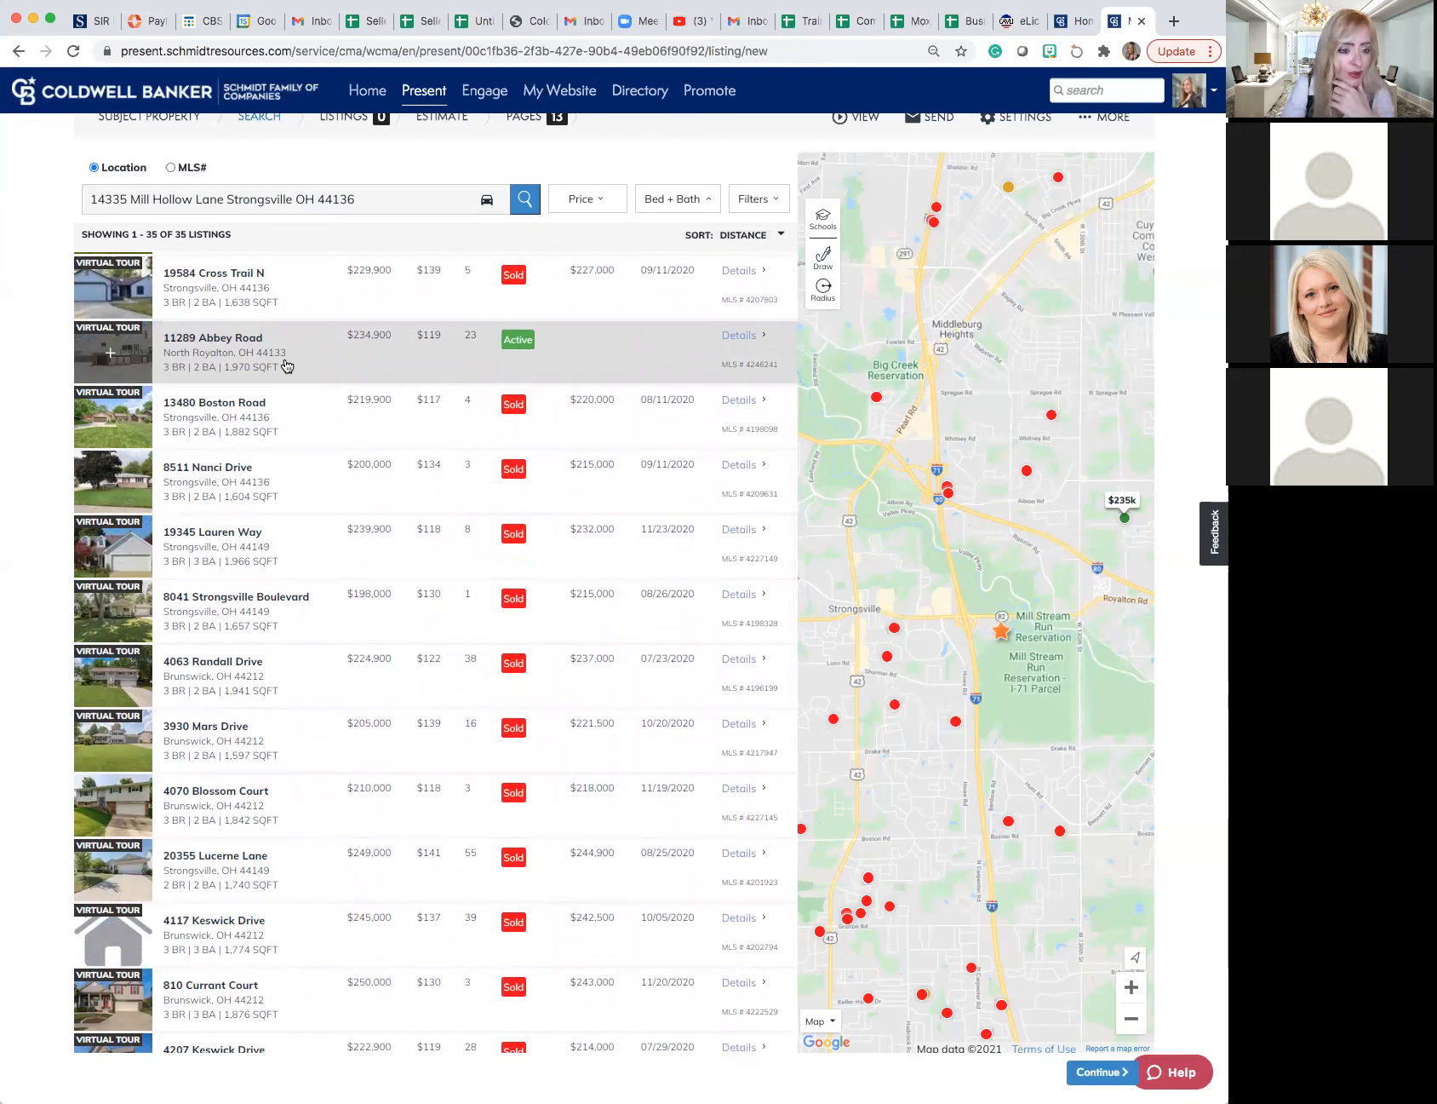
scroll(286, 366, "down", 4)
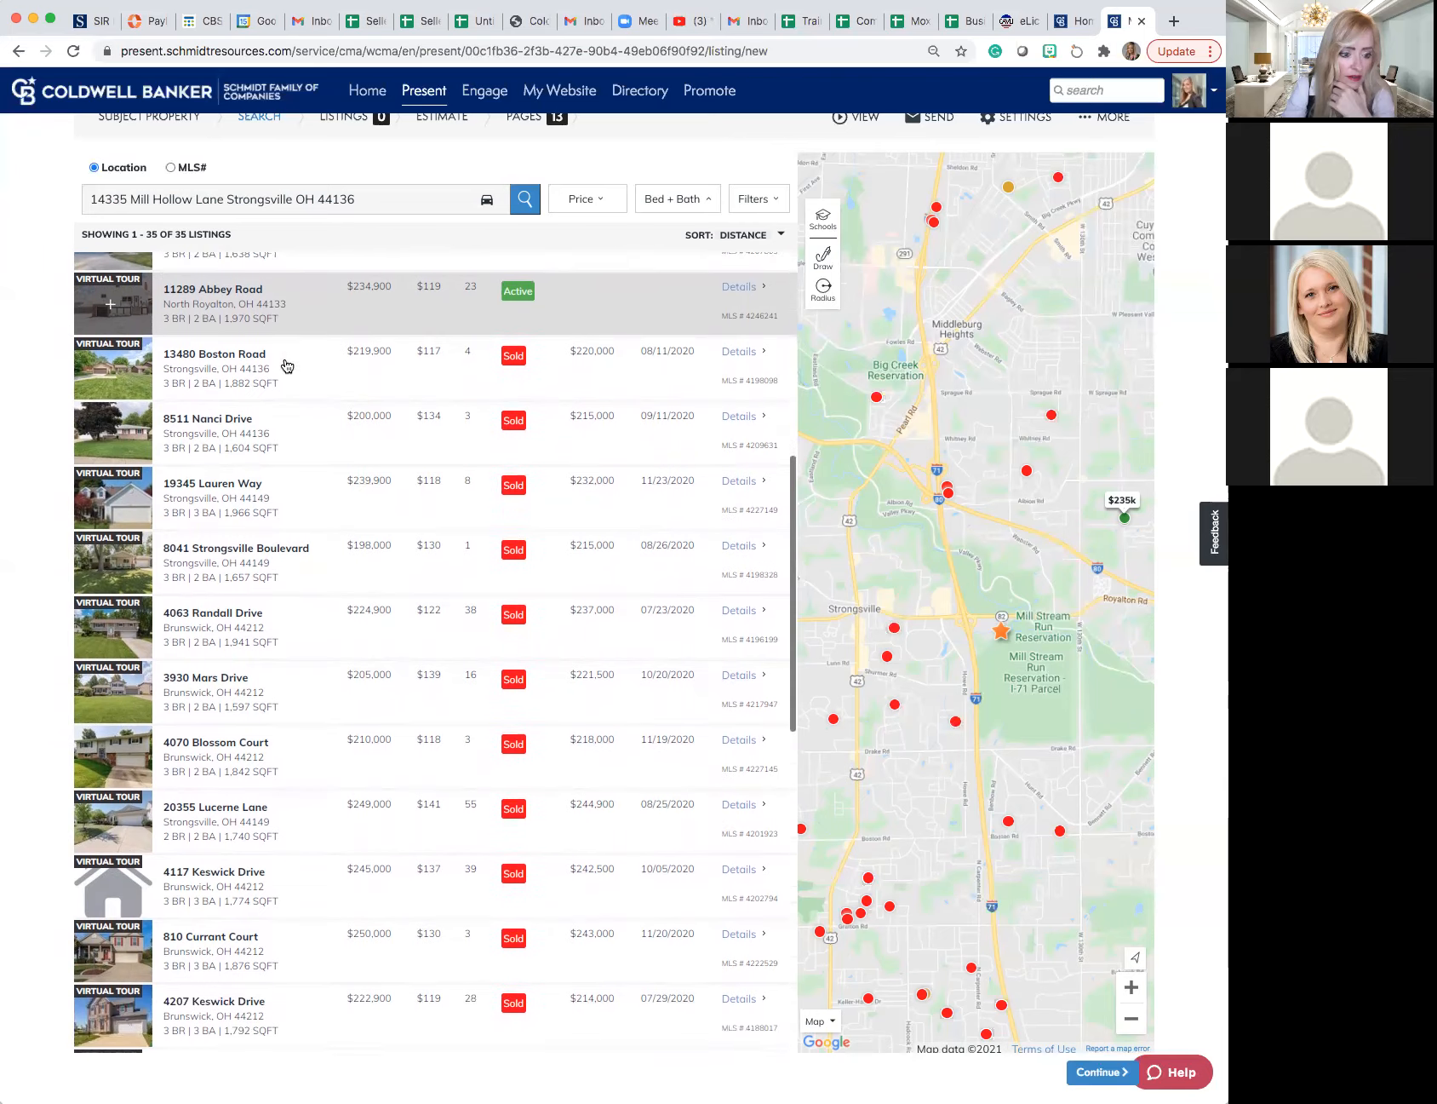
scroll(287, 367, "down", 5)
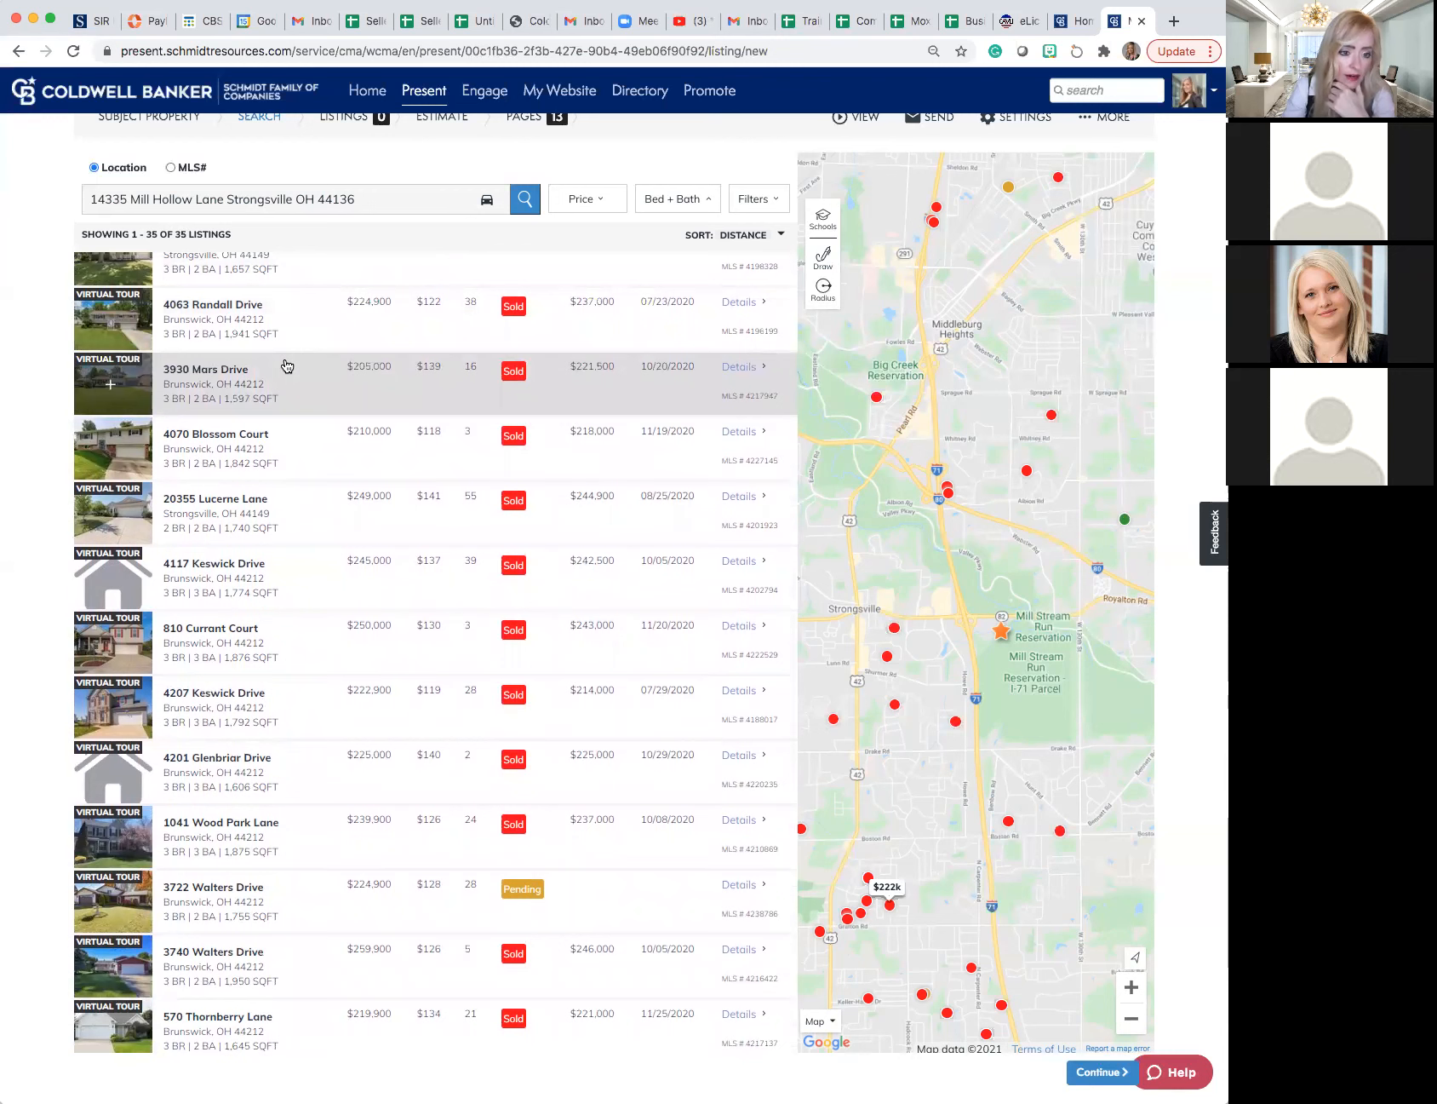
scroll(287, 366, "down", 2)
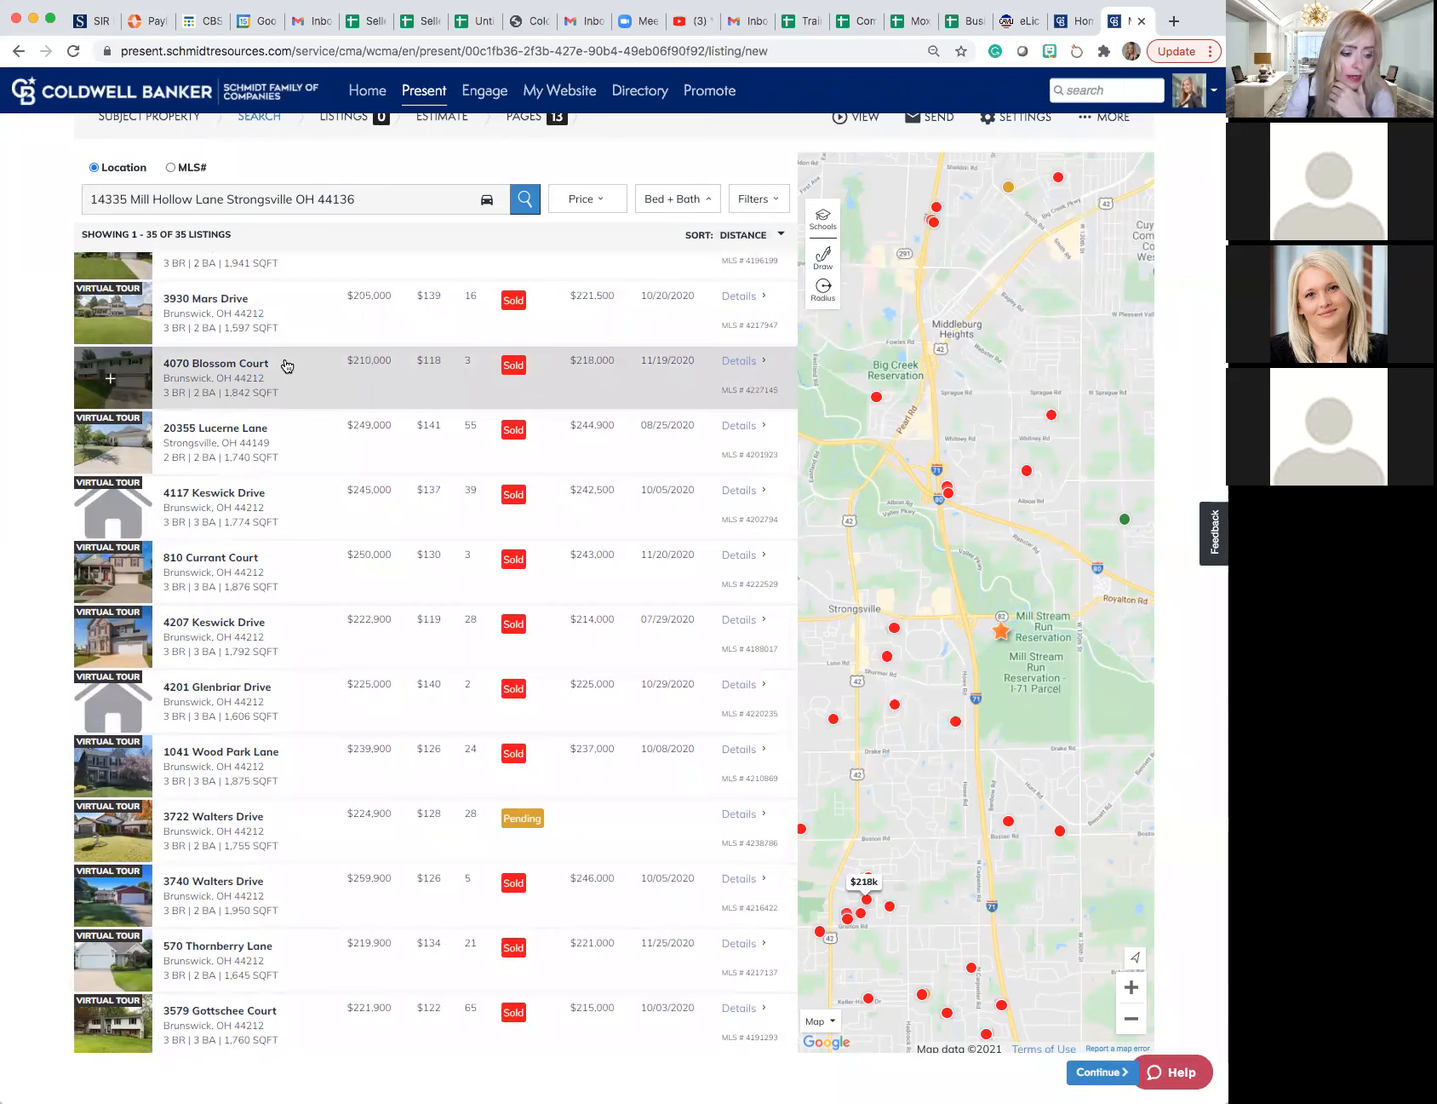
scroll(287, 367, "down", 5)
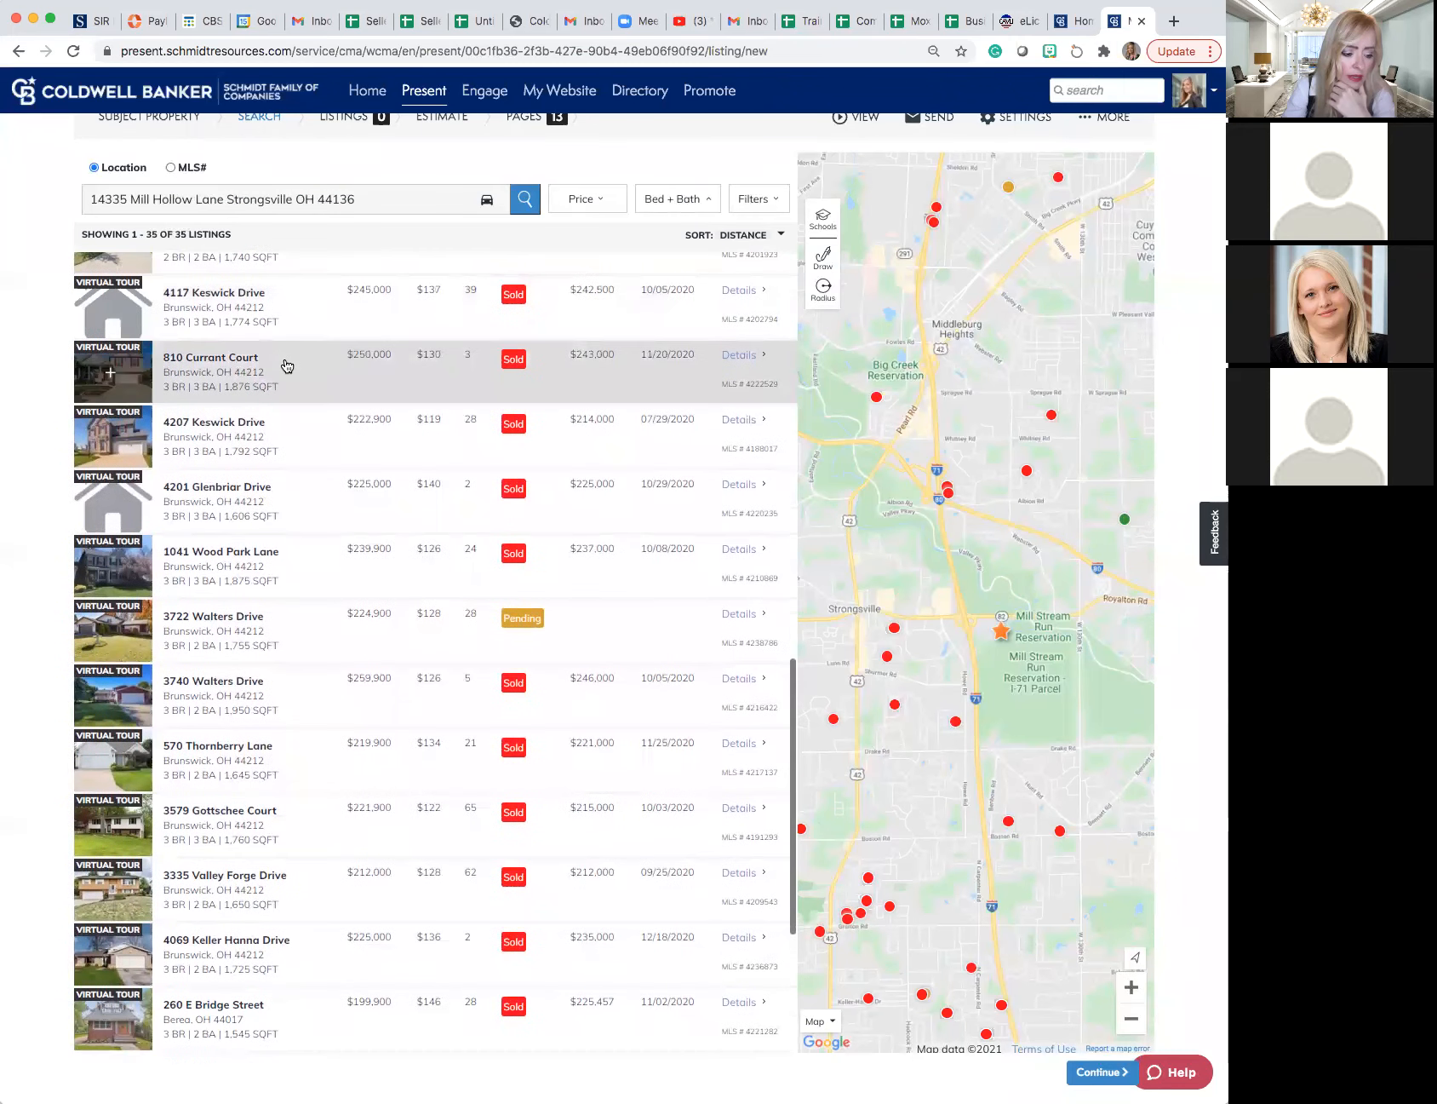
scroll(287, 366, "down", 6)
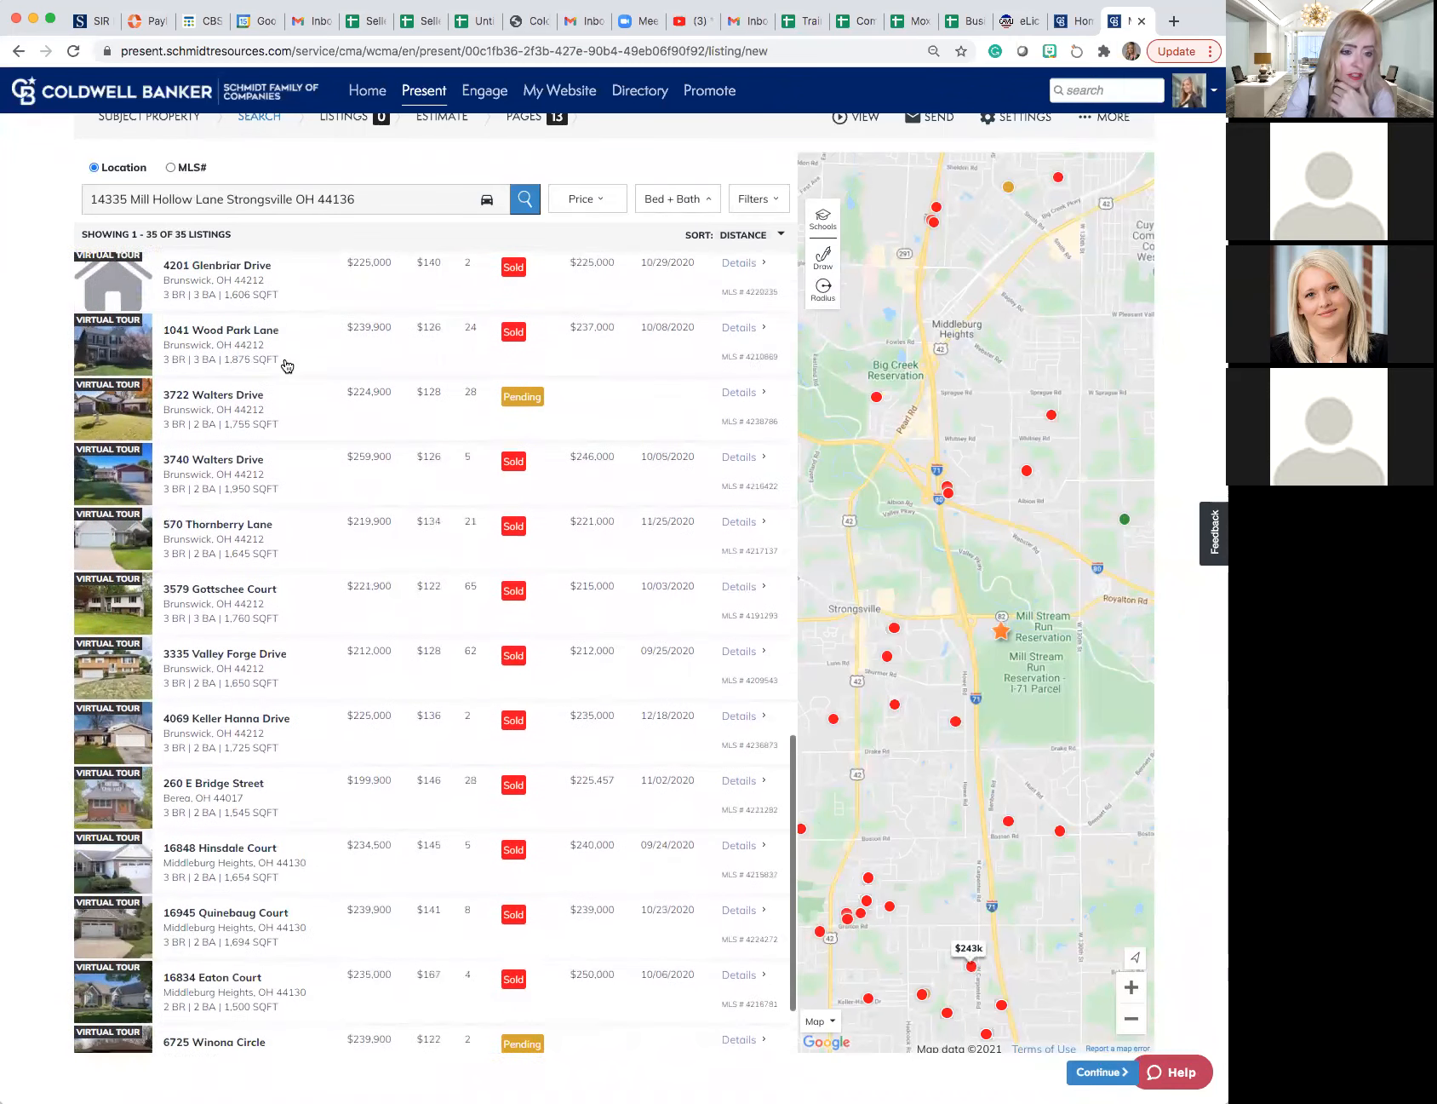
scroll(286, 366, "down", 3)
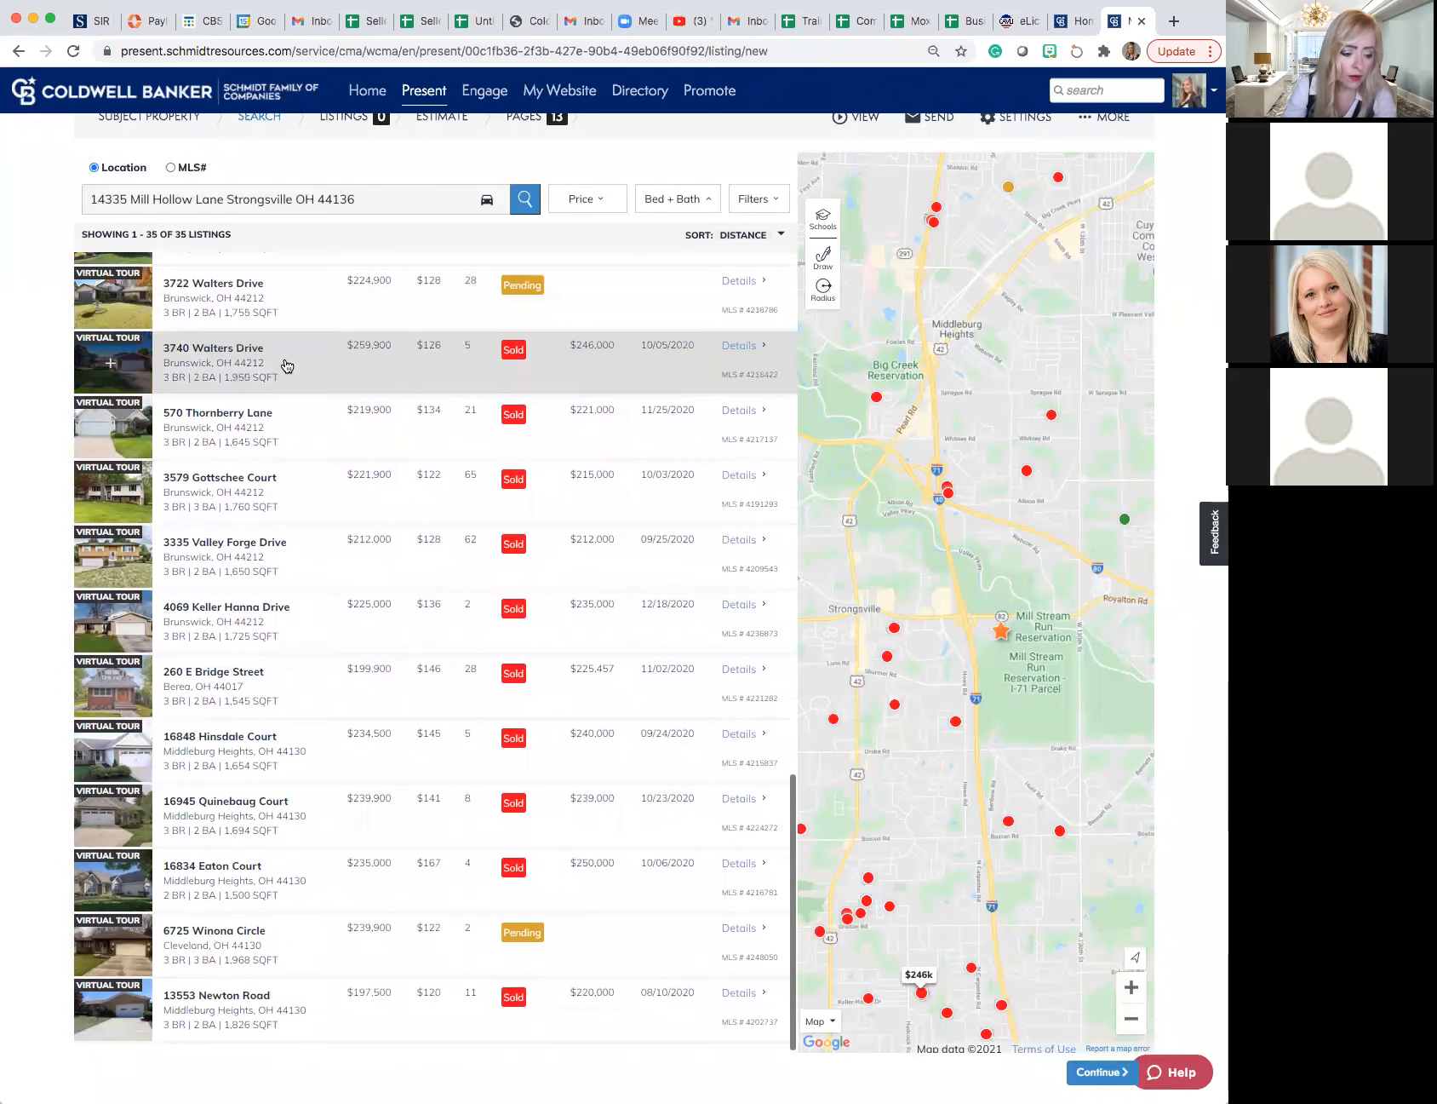
- Review the filtered comparable listings again, from the end of the list back up to the subject property
scroll(287, 366, "down", 1)
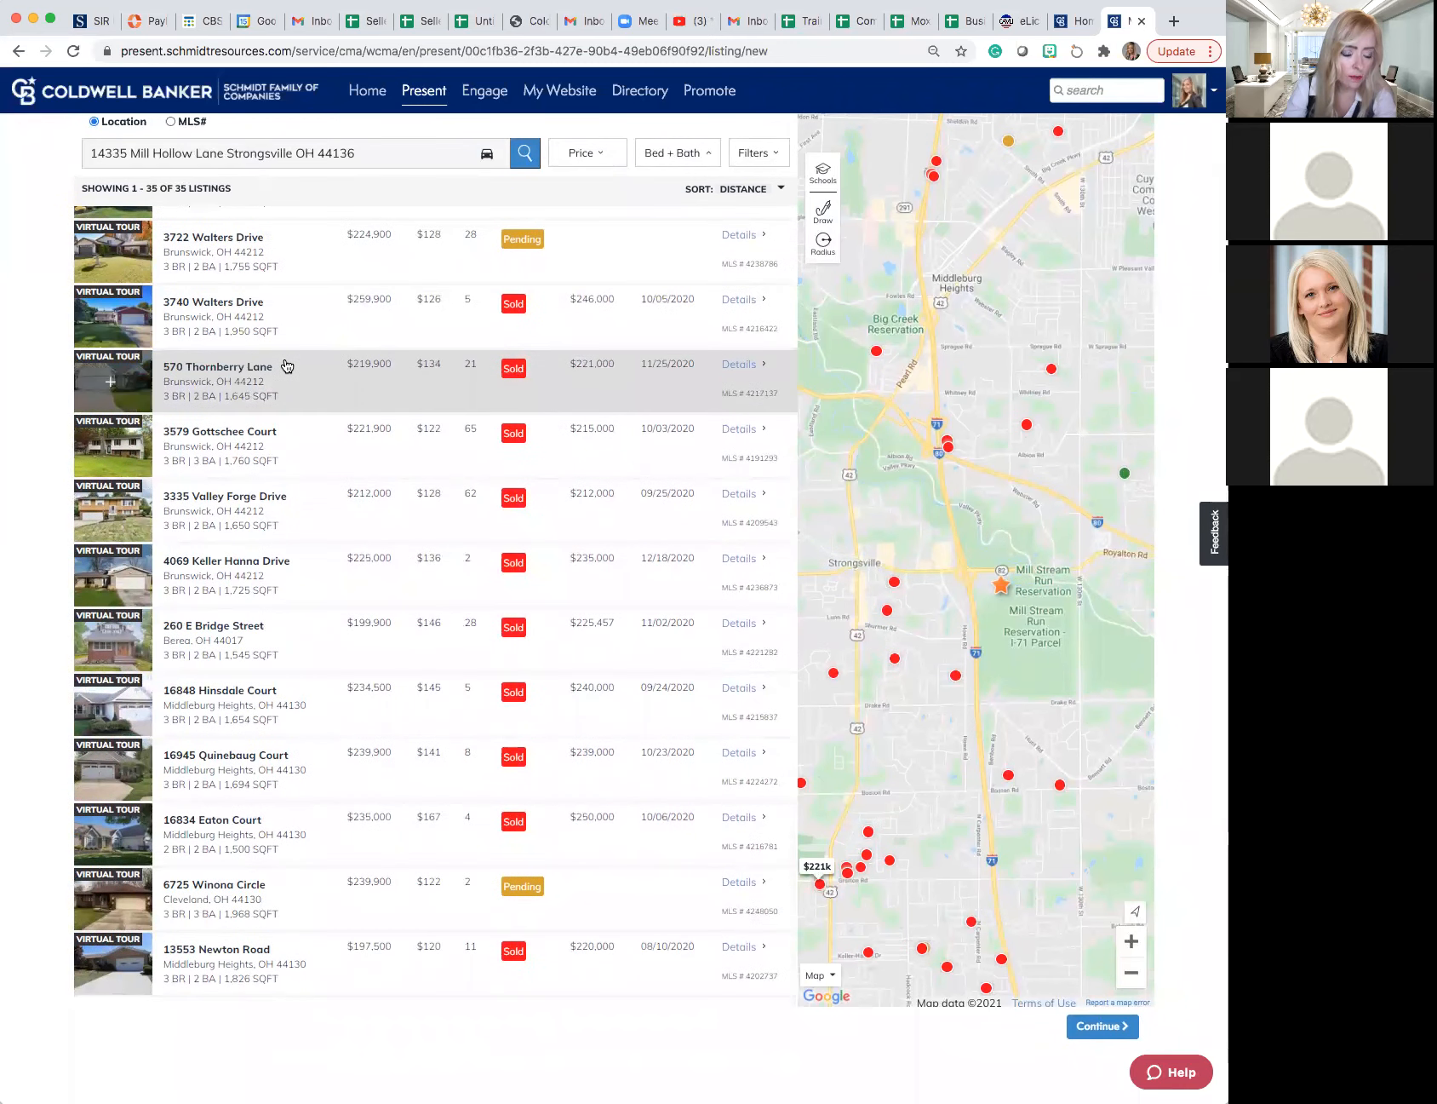
scroll(287, 366, "up", 1)
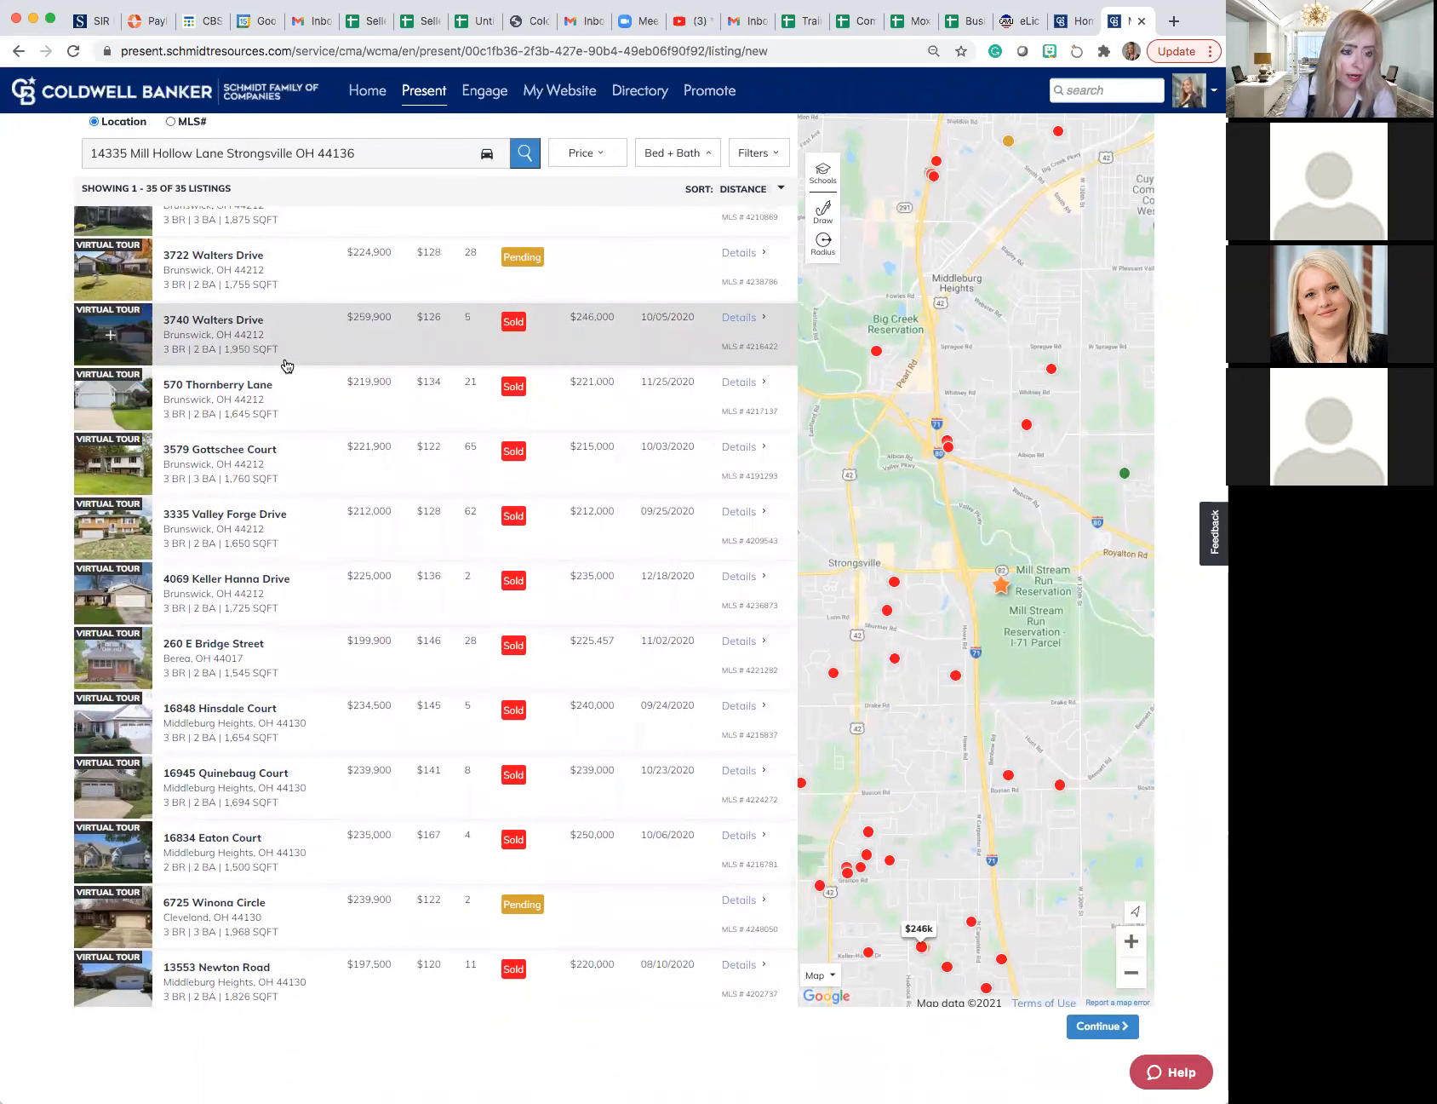
scroll(287, 366, "up", 2)
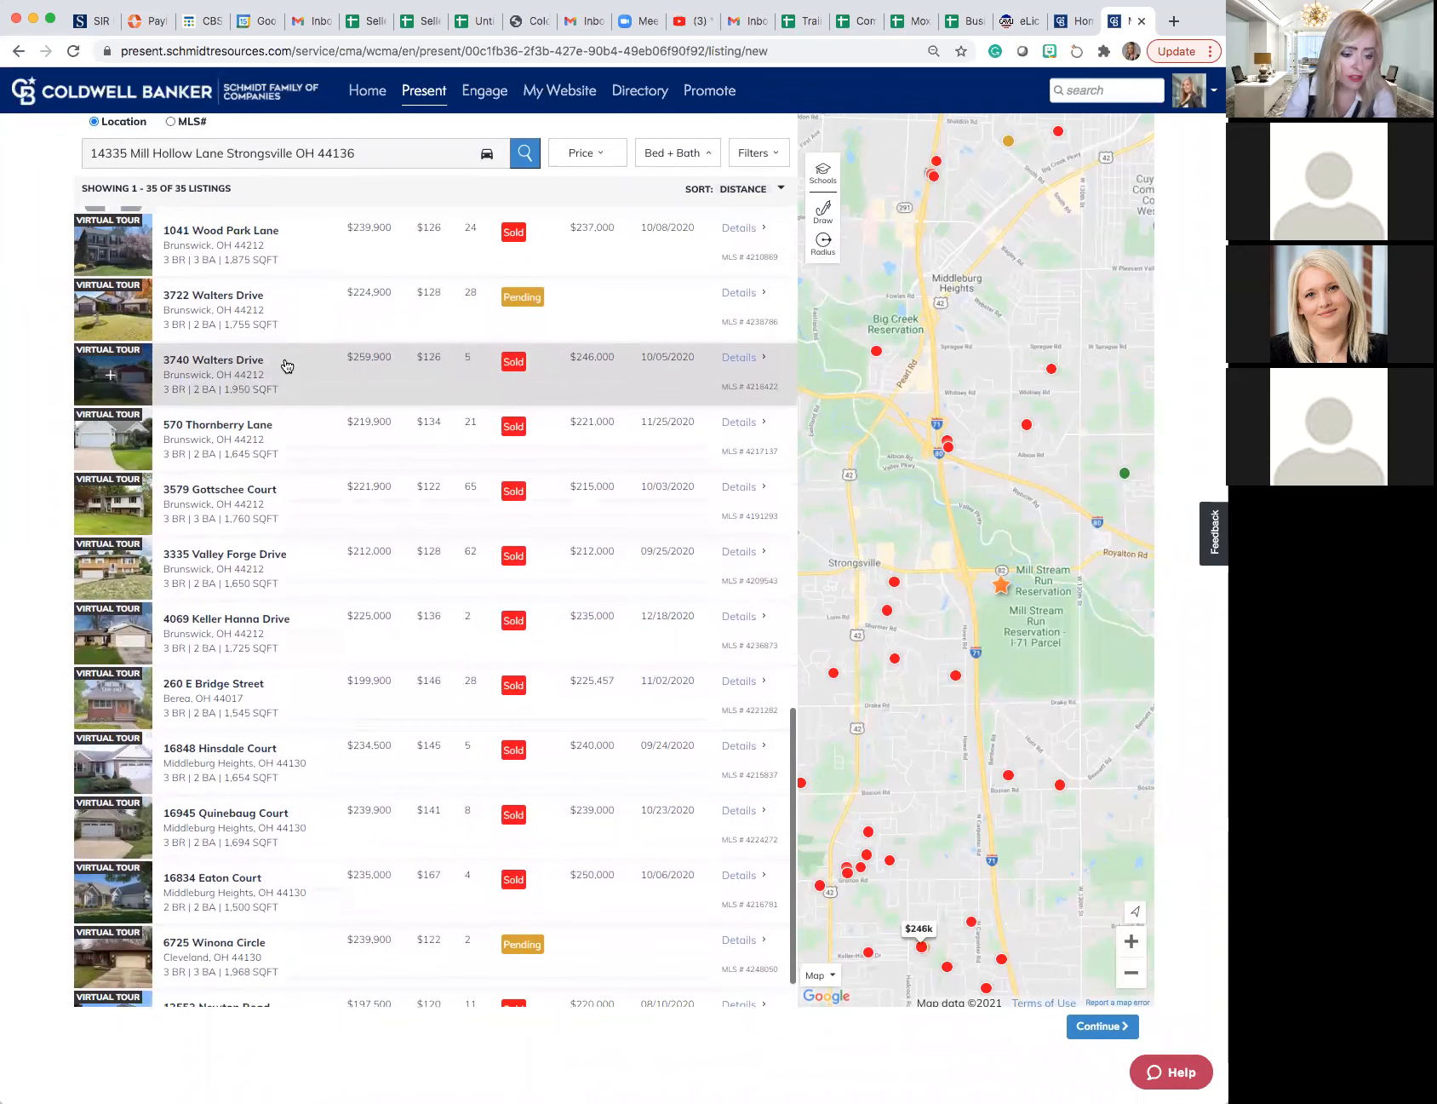
scroll(287, 366, "down", 2)
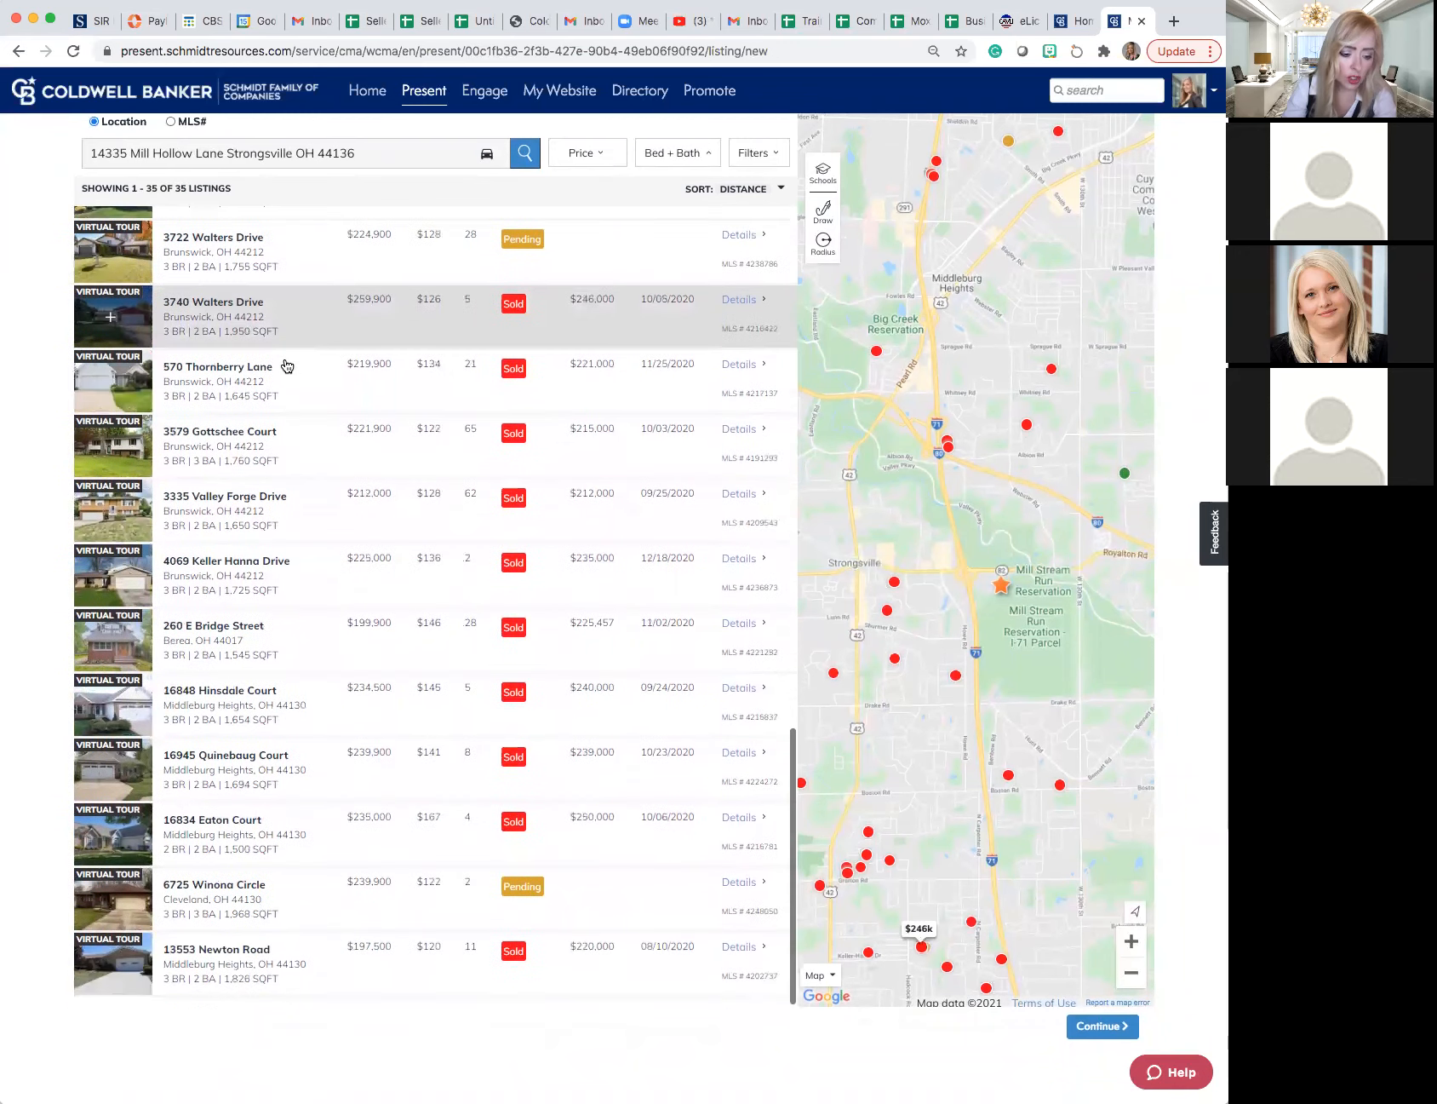
scroll(287, 366, "up", 5)
scroll(287, 366, "up", 15)
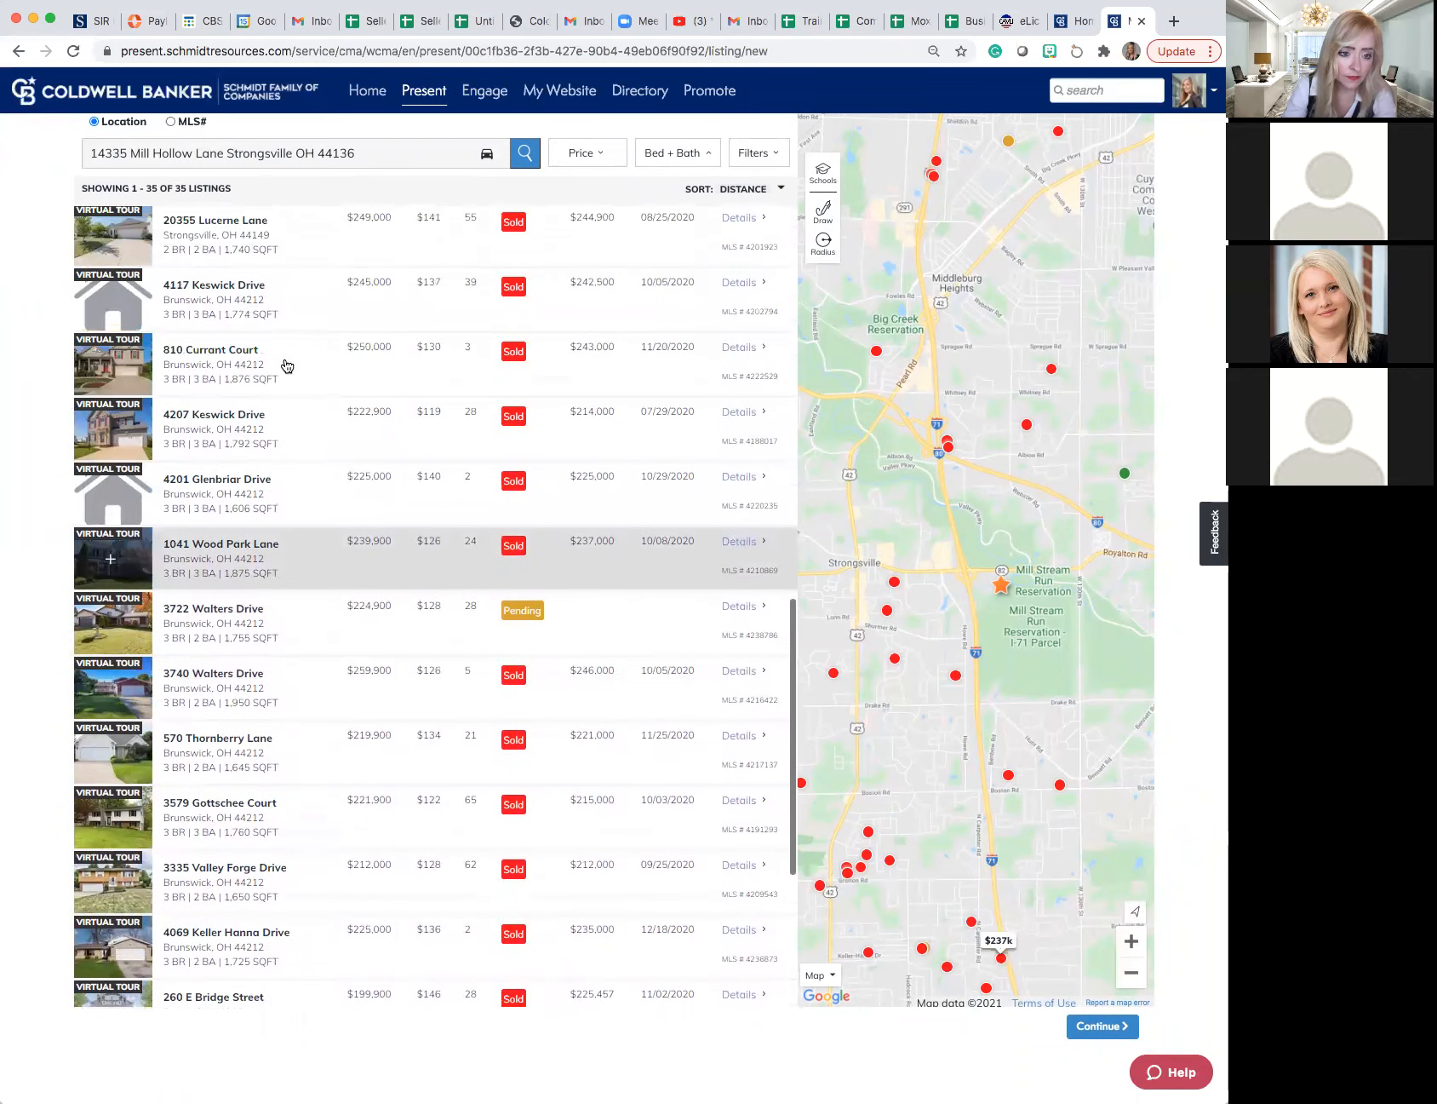
scroll(287, 366, "up", 15)
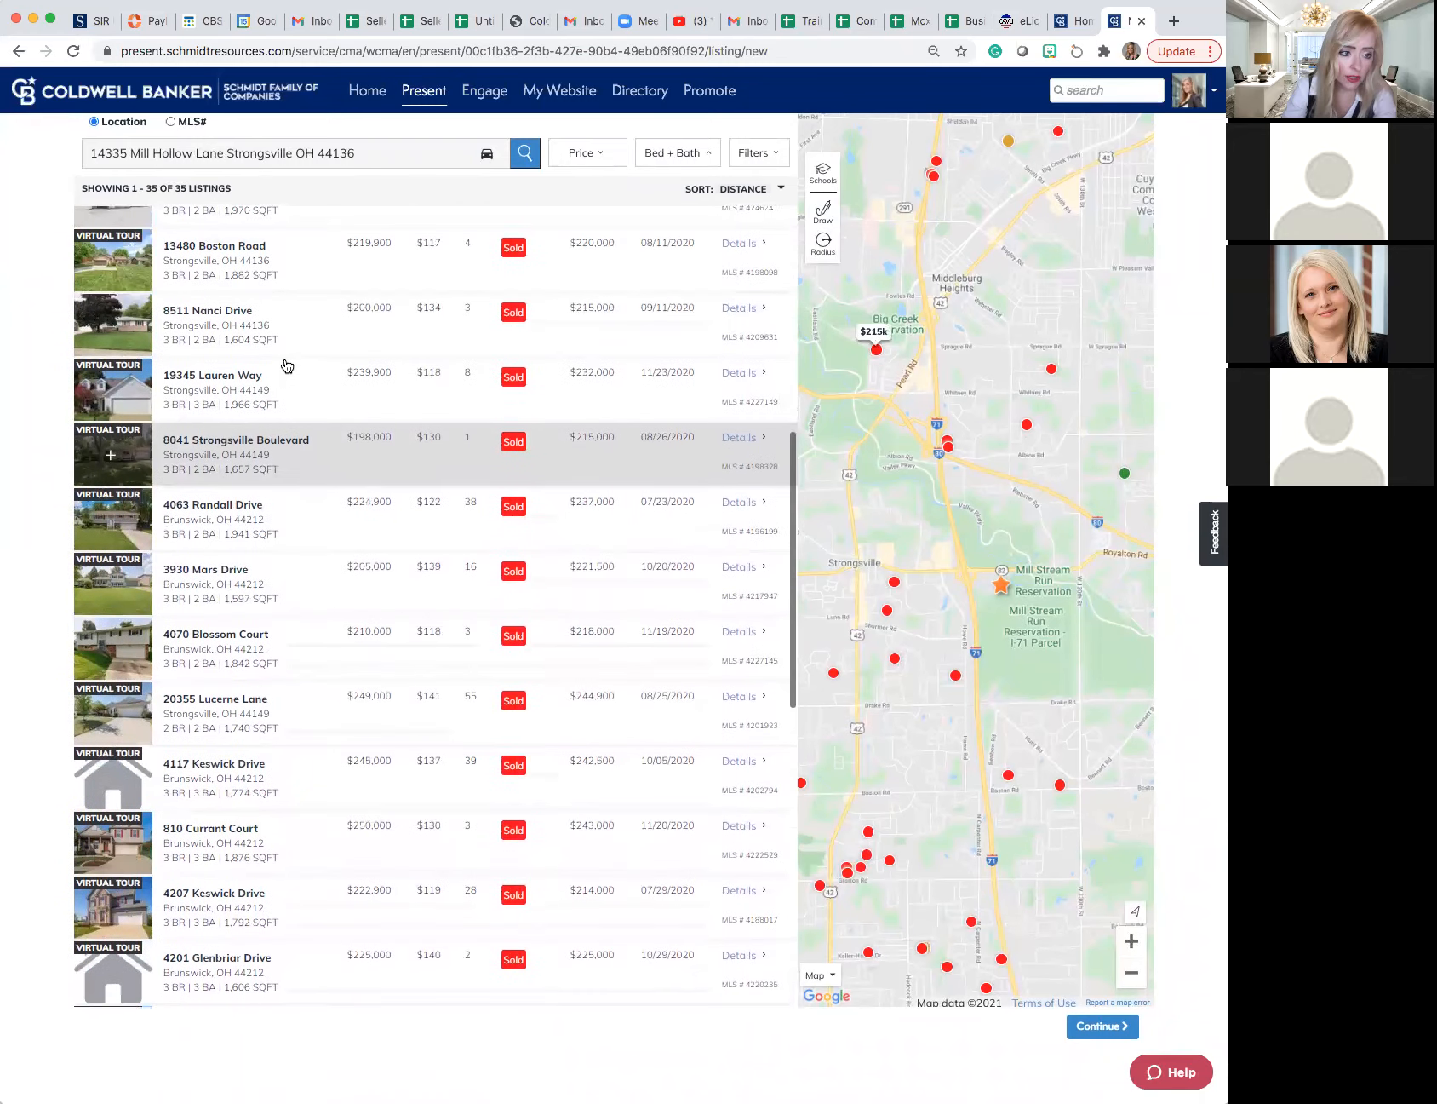
scroll(287, 366, "up", 2)
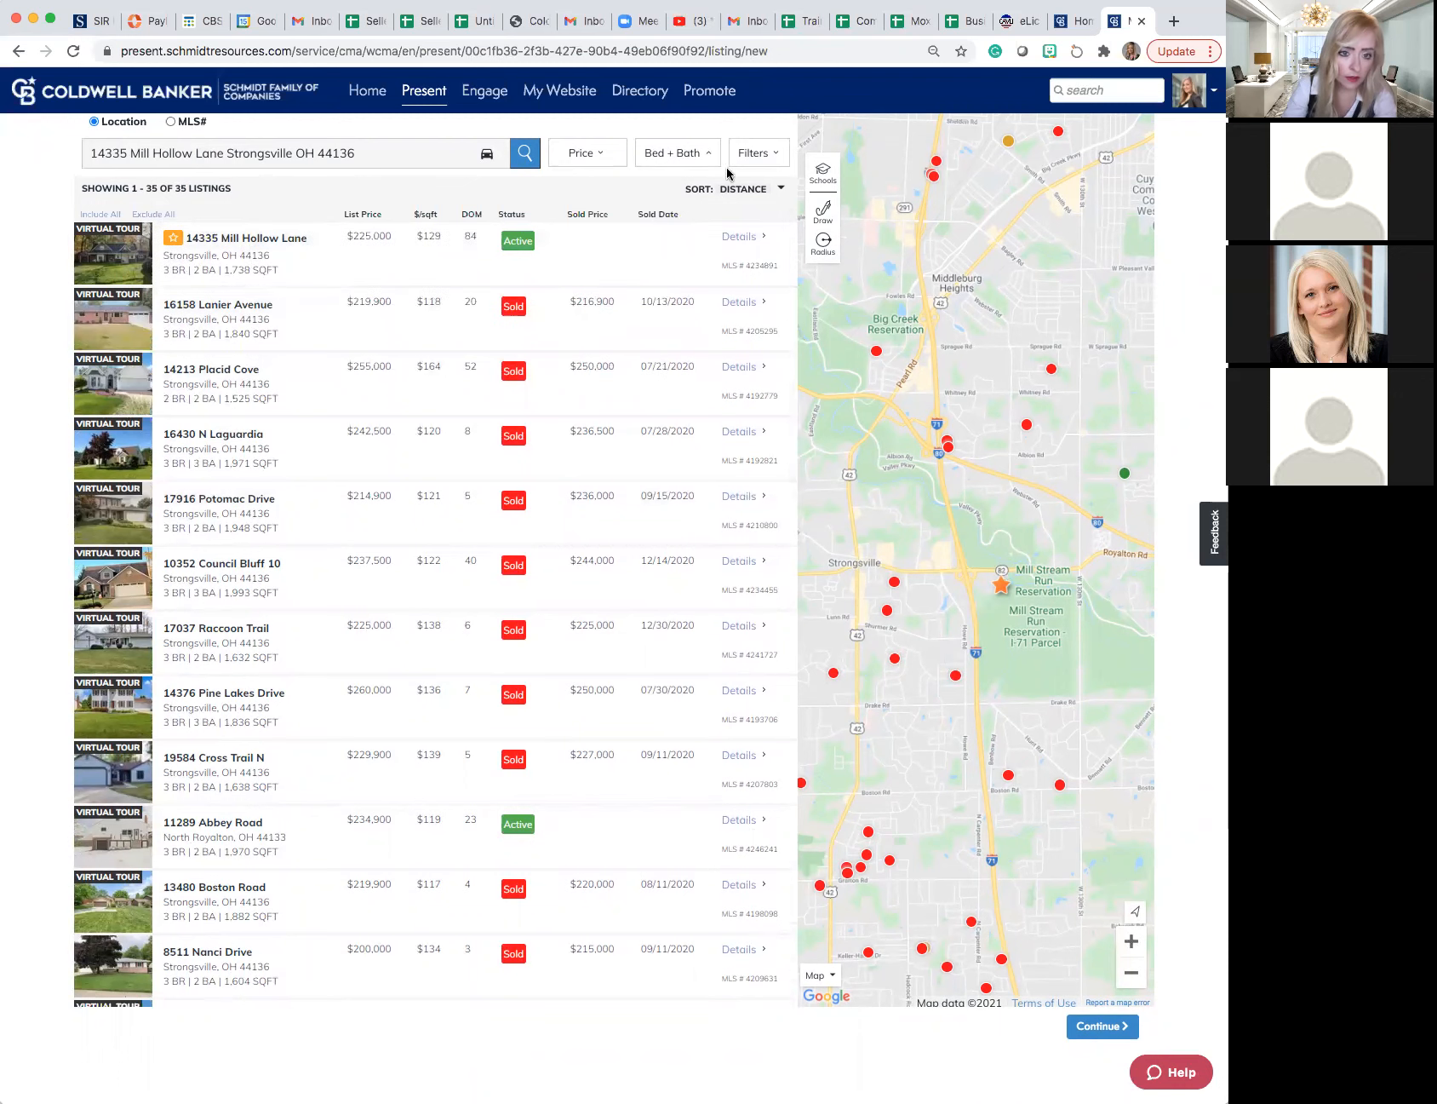
left_click(749, 155)
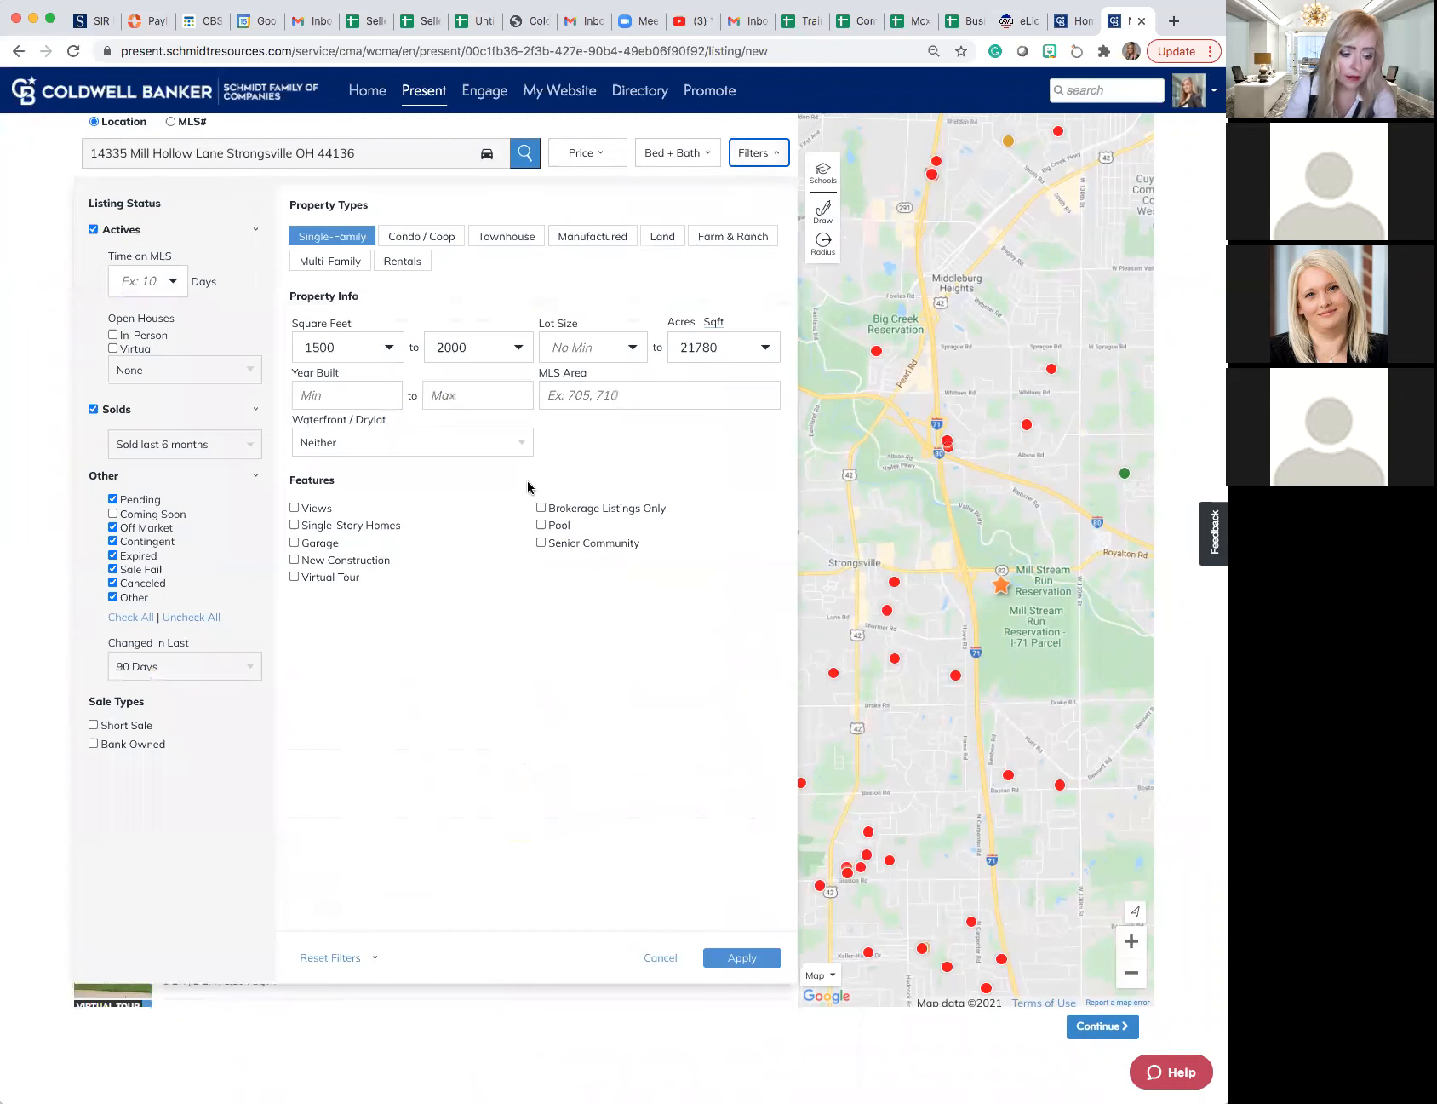
left_click(326, 959)
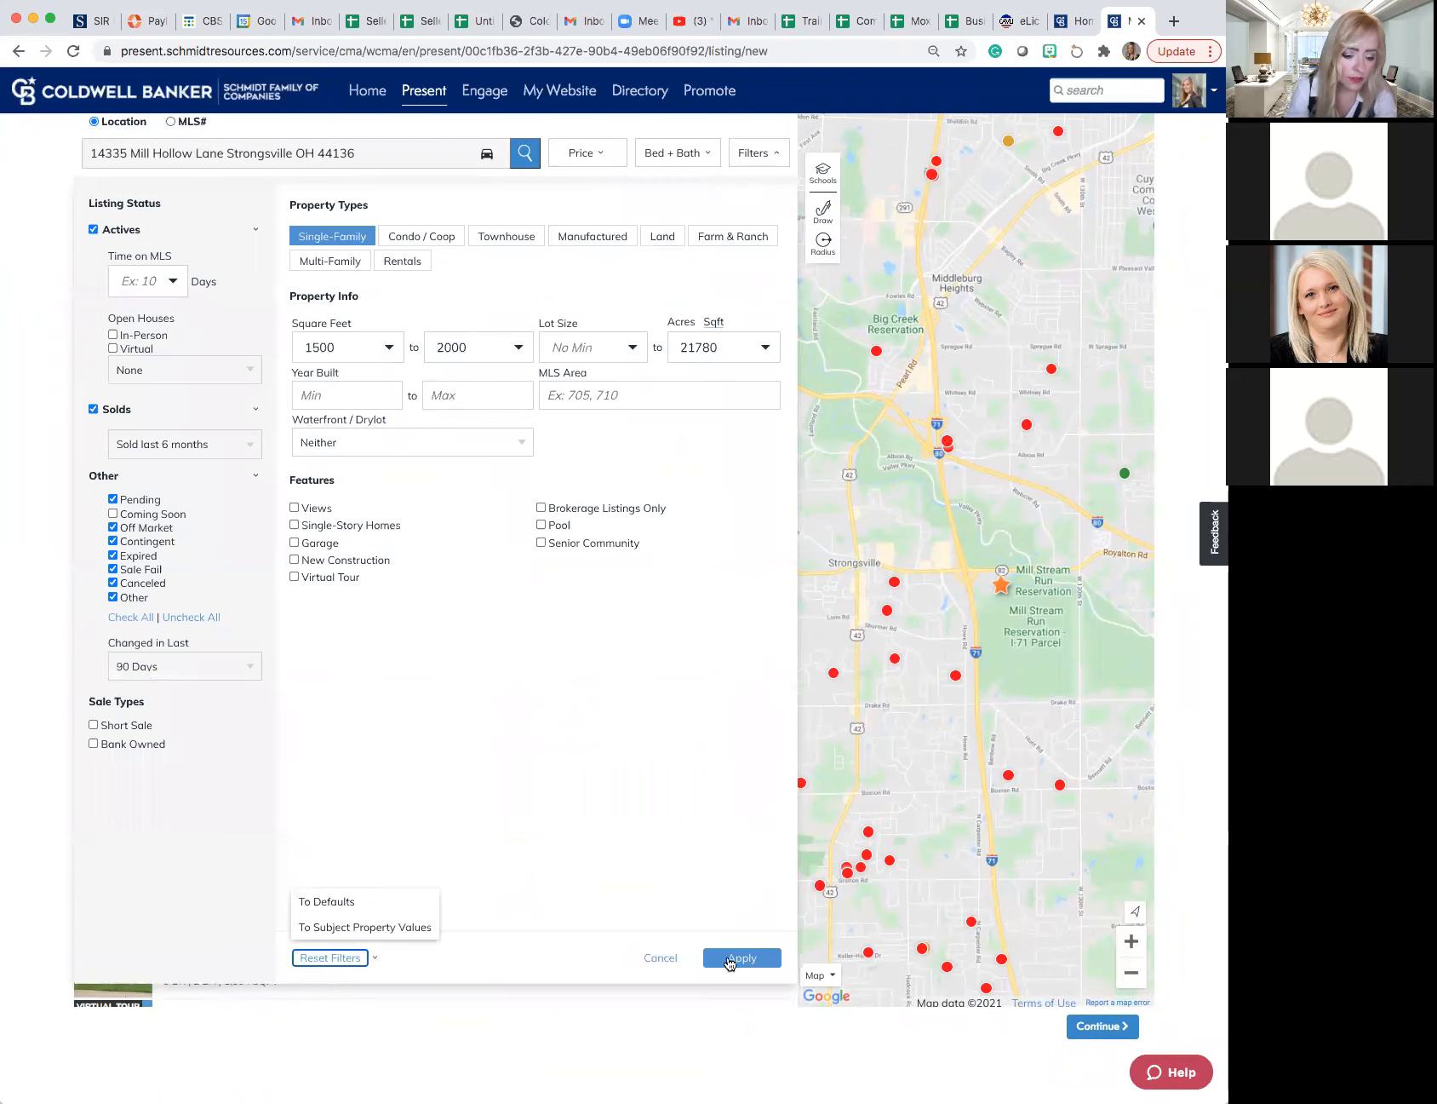
left_click(734, 957)
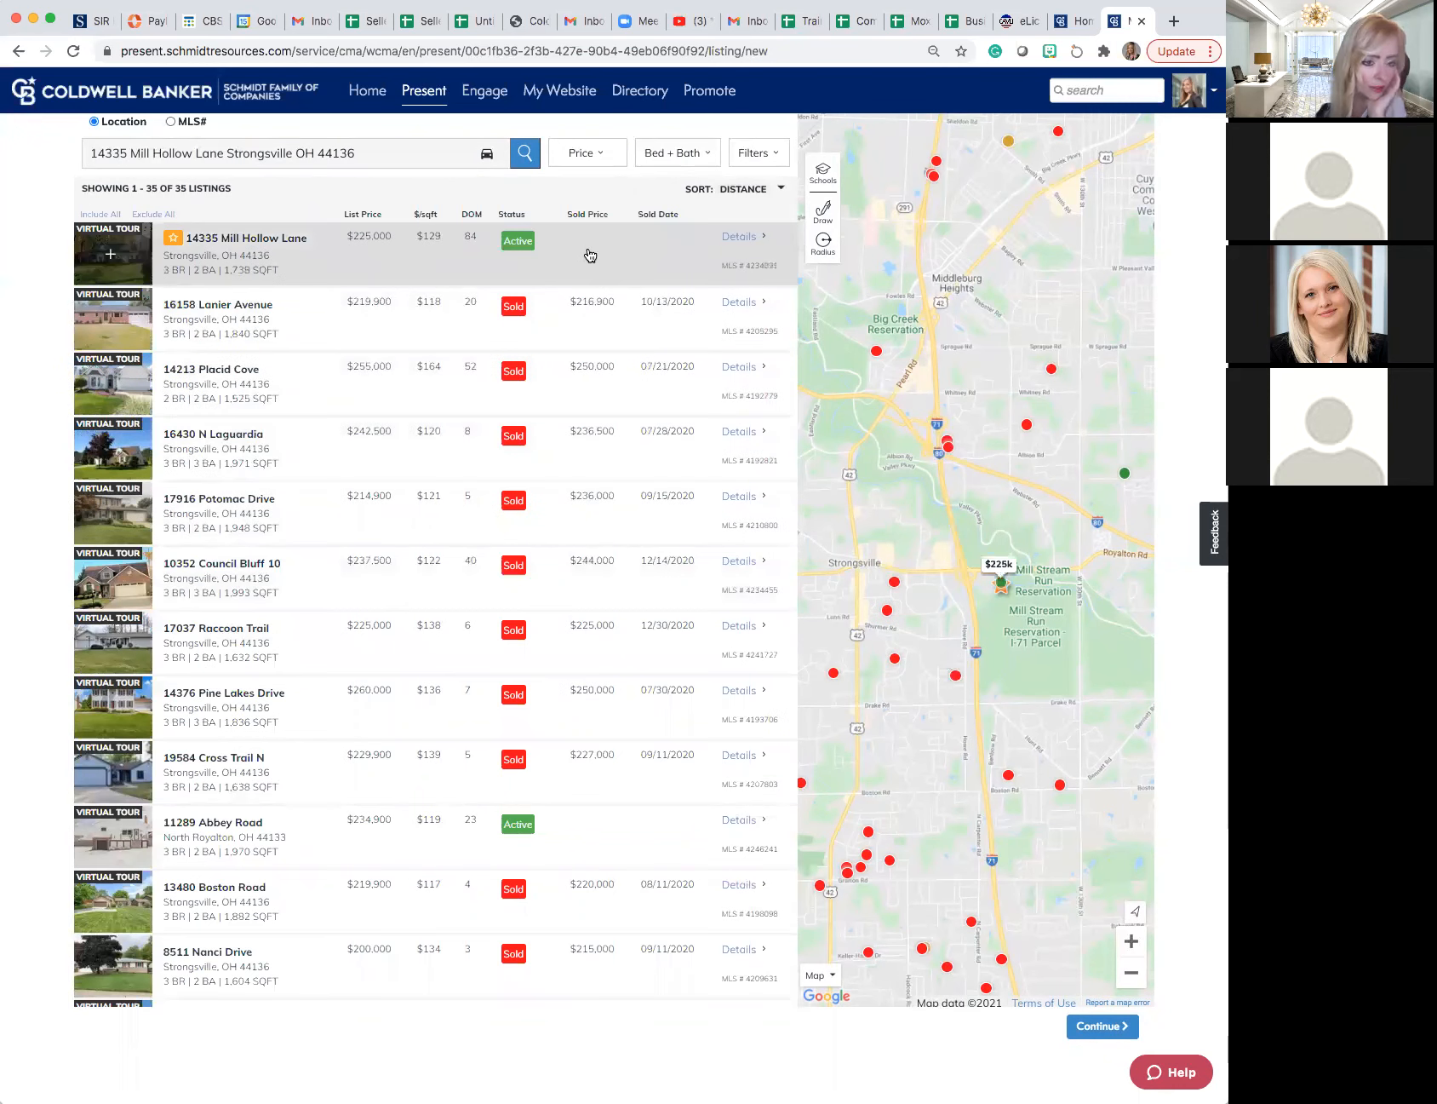
- Reset the listing search filters to their defaults and apply them
left_click(755, 153)
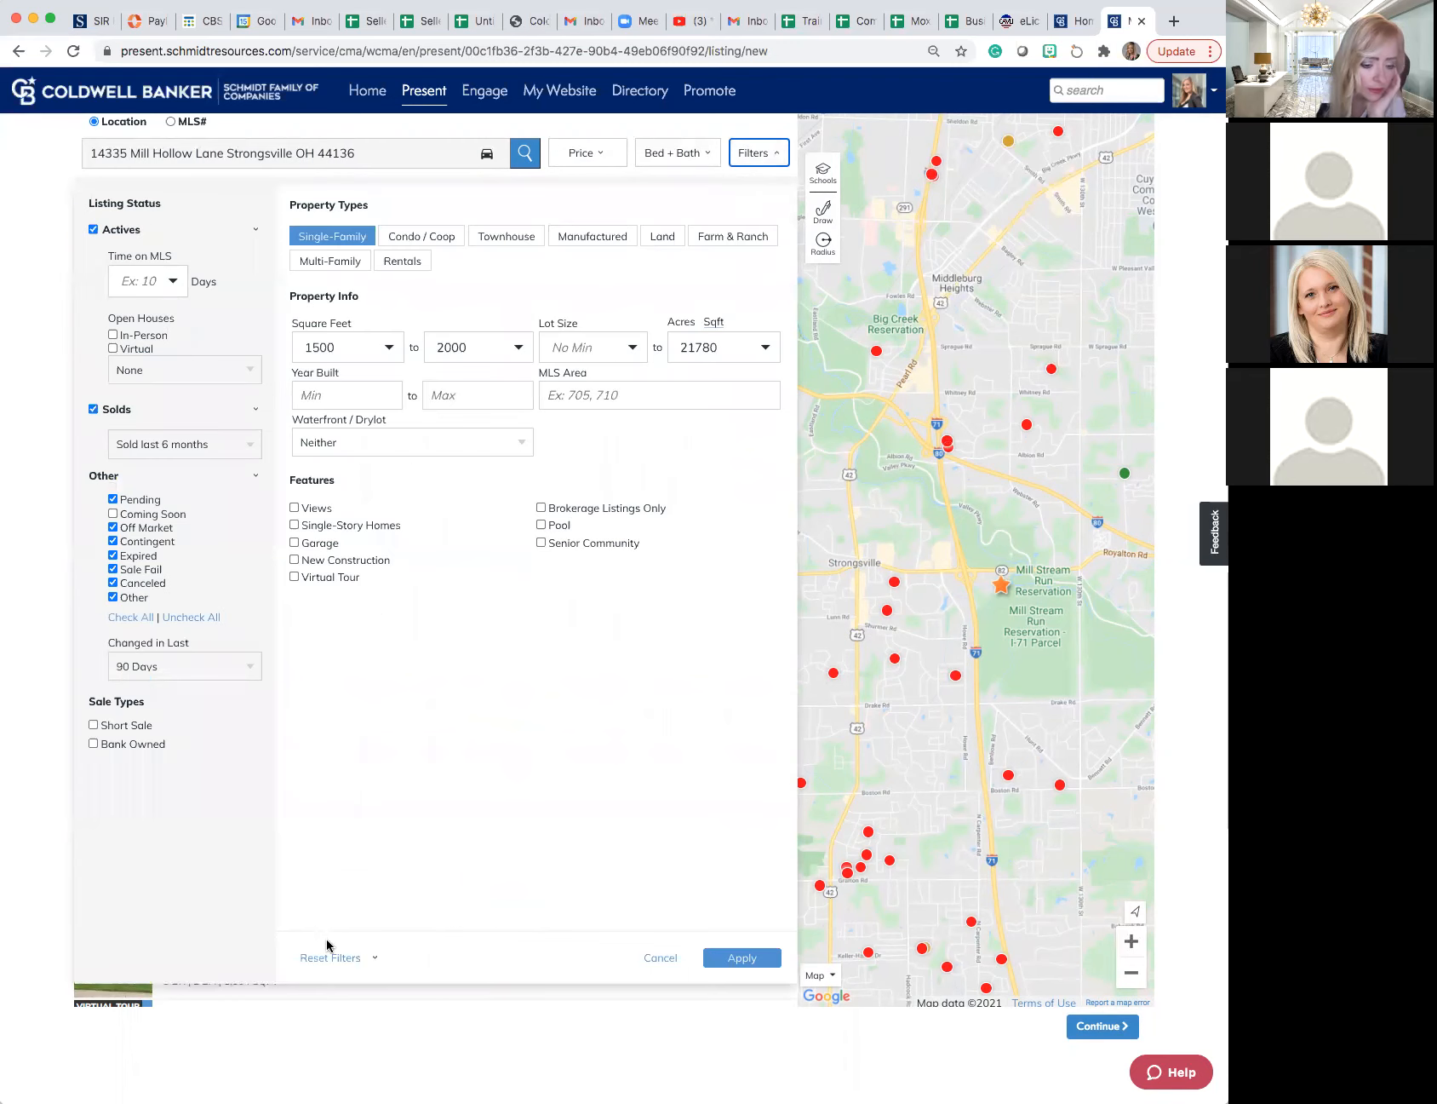
left_click(352, 957)
left_click(344, 901)
left_click(740, 957)
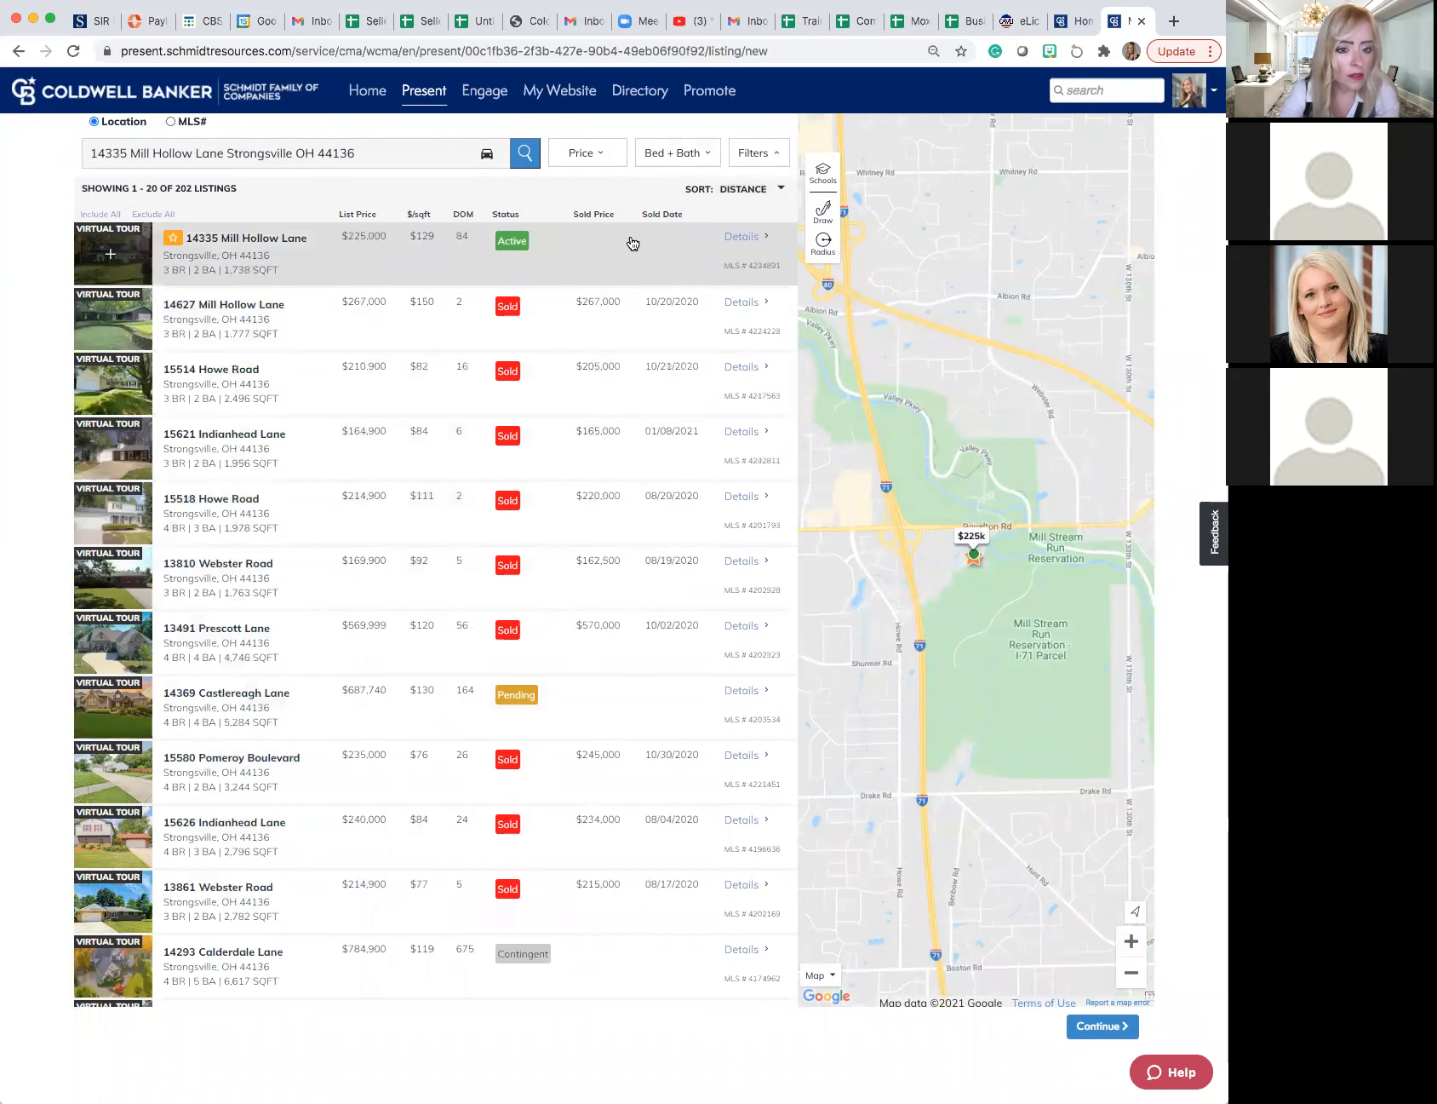
- Limit the listings to a price range of 200,000 to 250,000
left_click(583, 158)
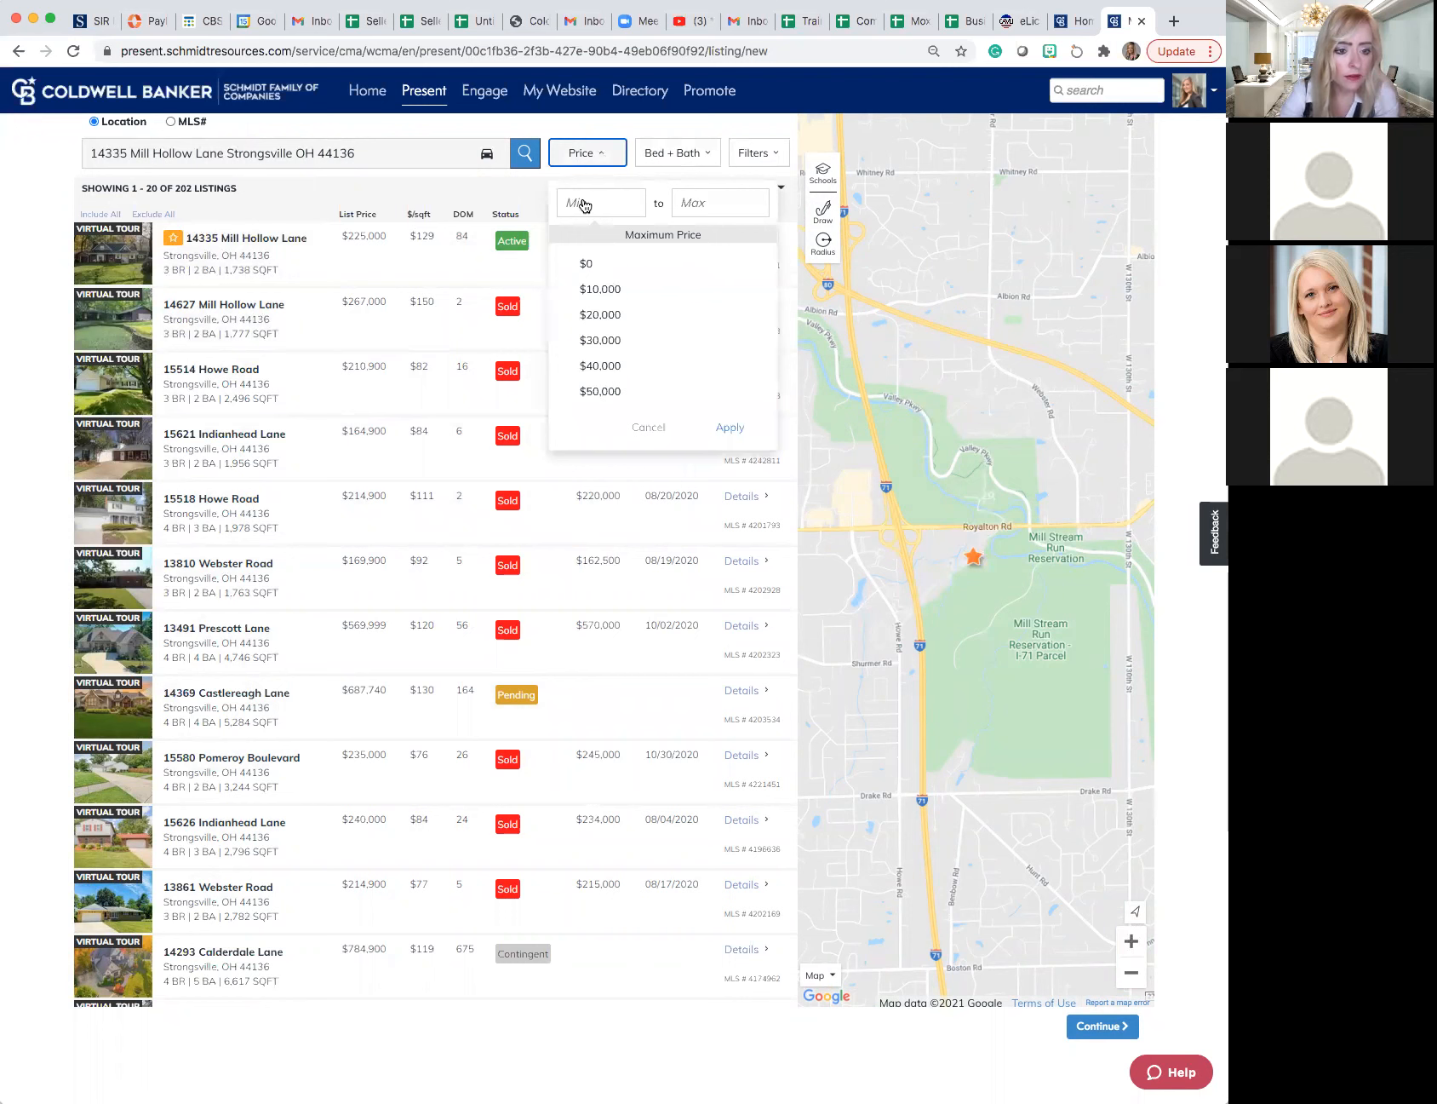
left_click(582, 204)
type("2")
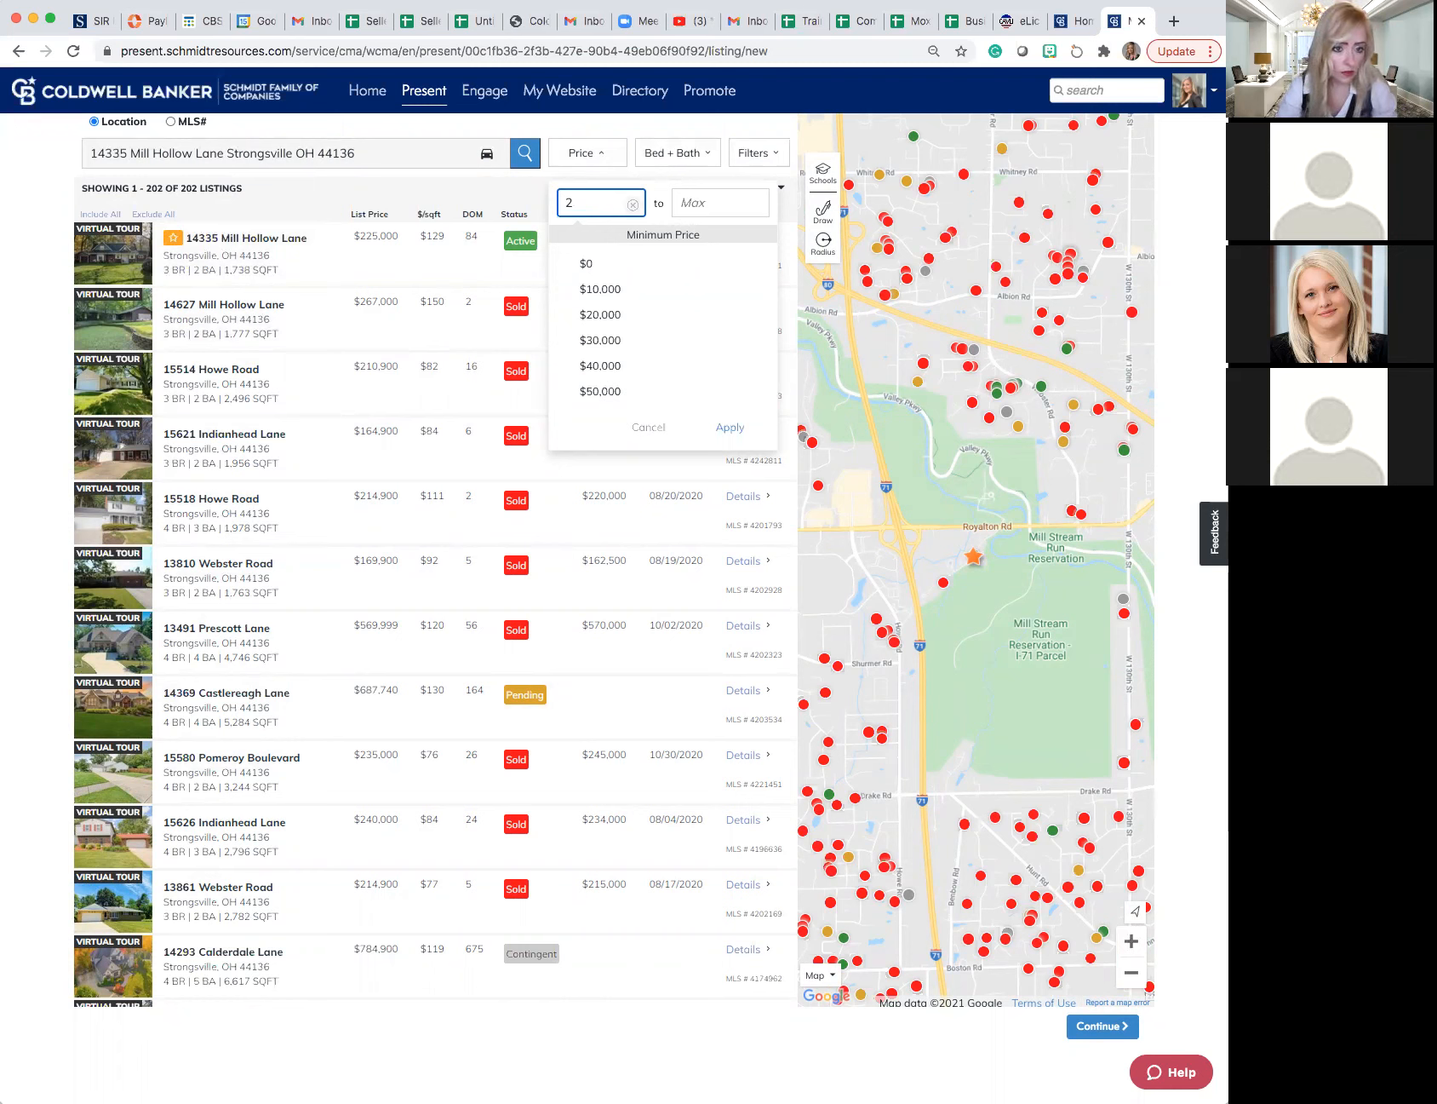
type("000")
key("Tab")
type("250,000")
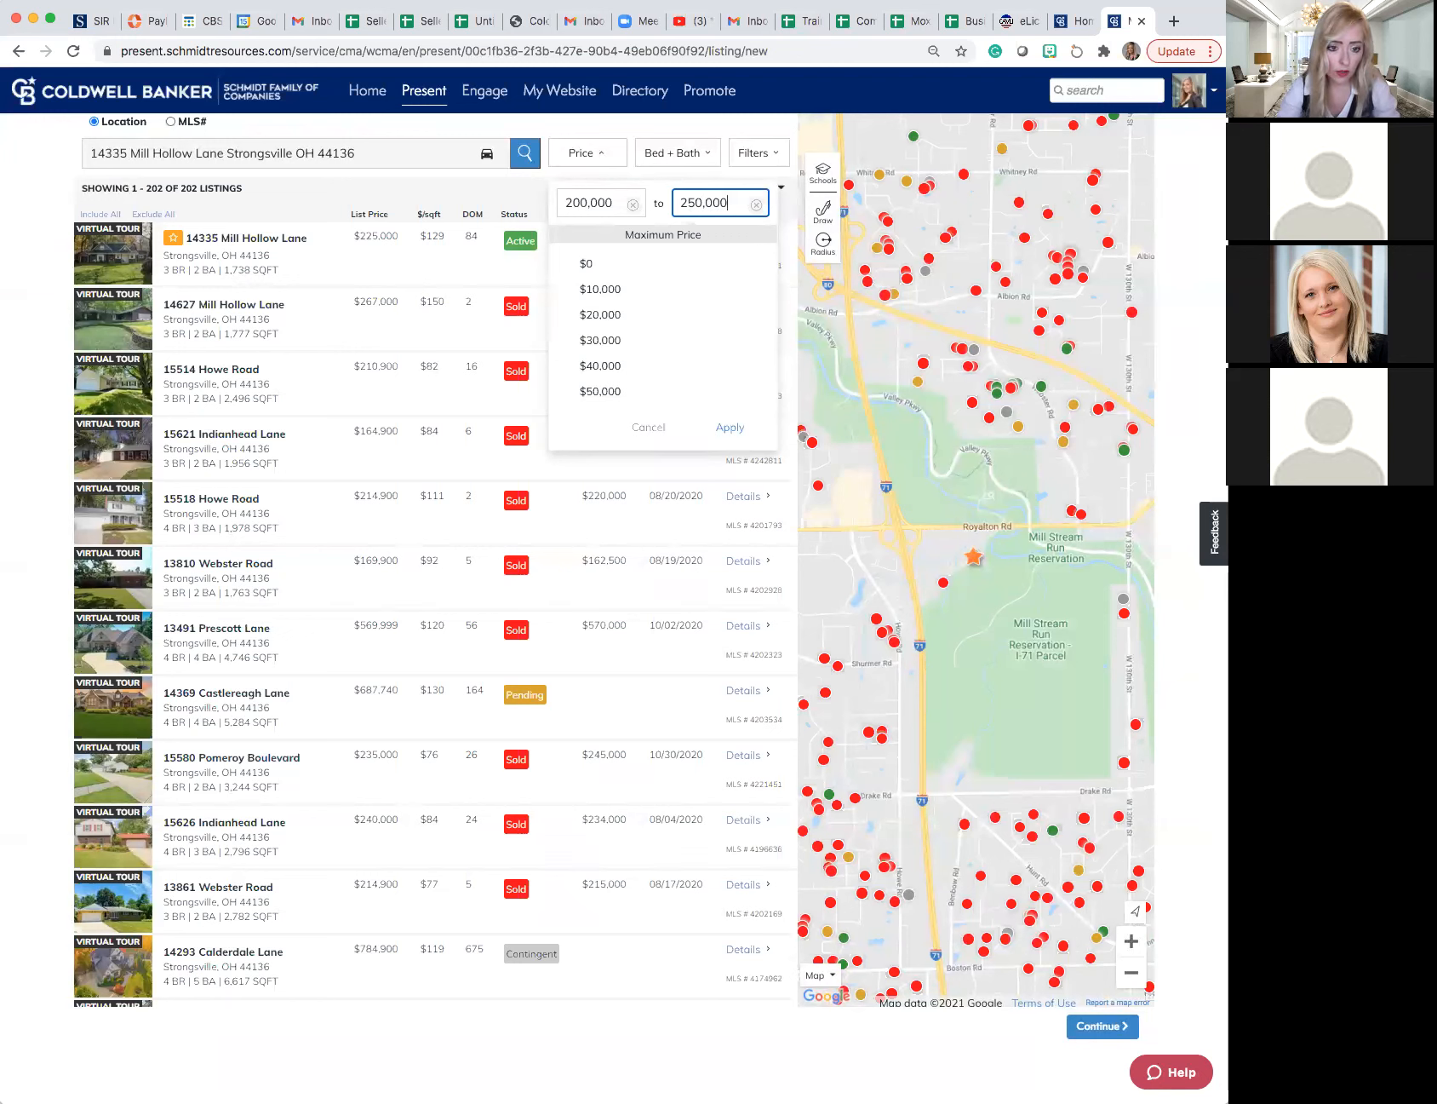
left_click(724, 434)
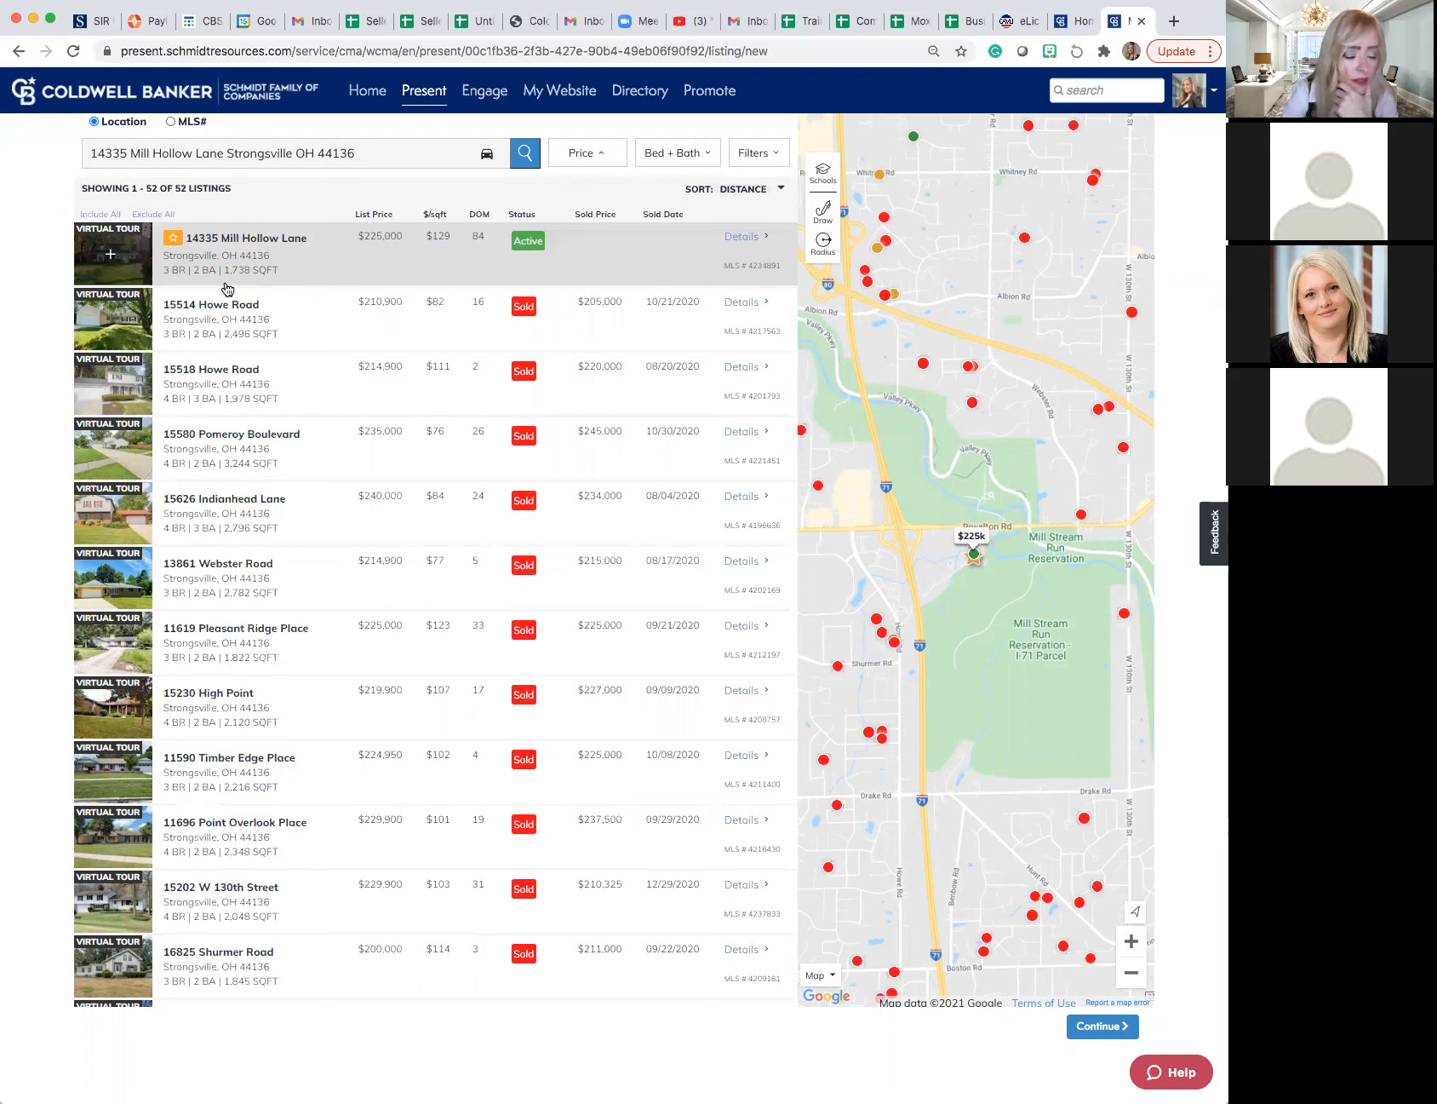
- Include the subject property, the two nearest sold listings and the 3-bed, 2,782 sq ft sold listing as comparables
left_click(109, 258)
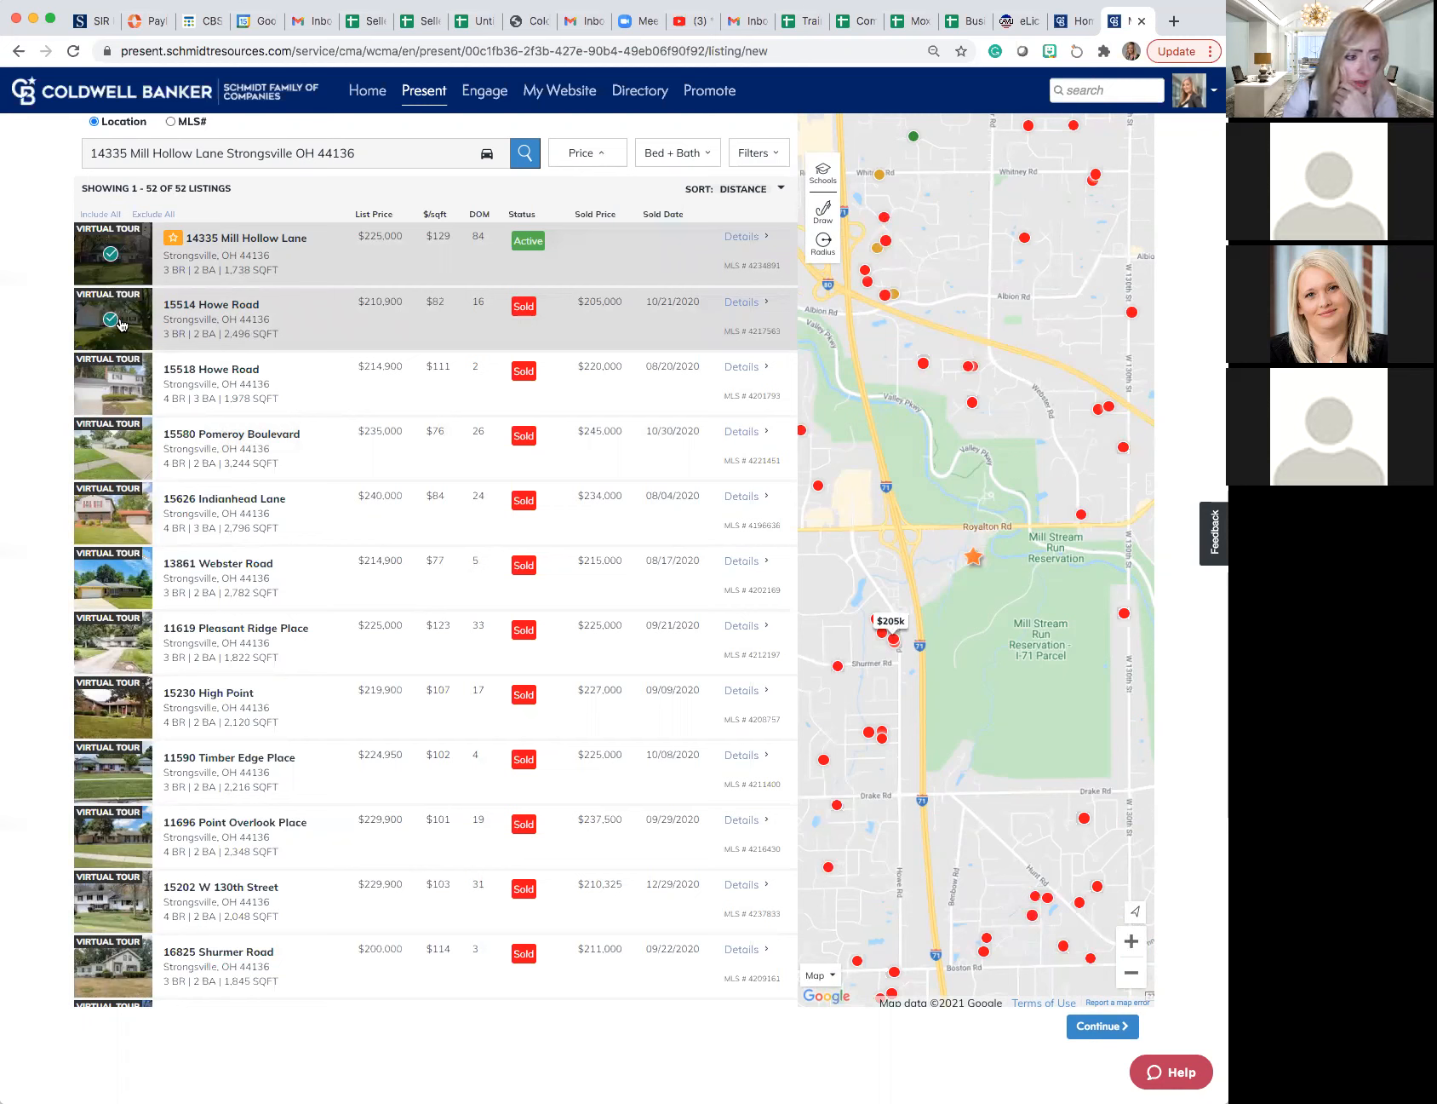
left_click(109, 378)
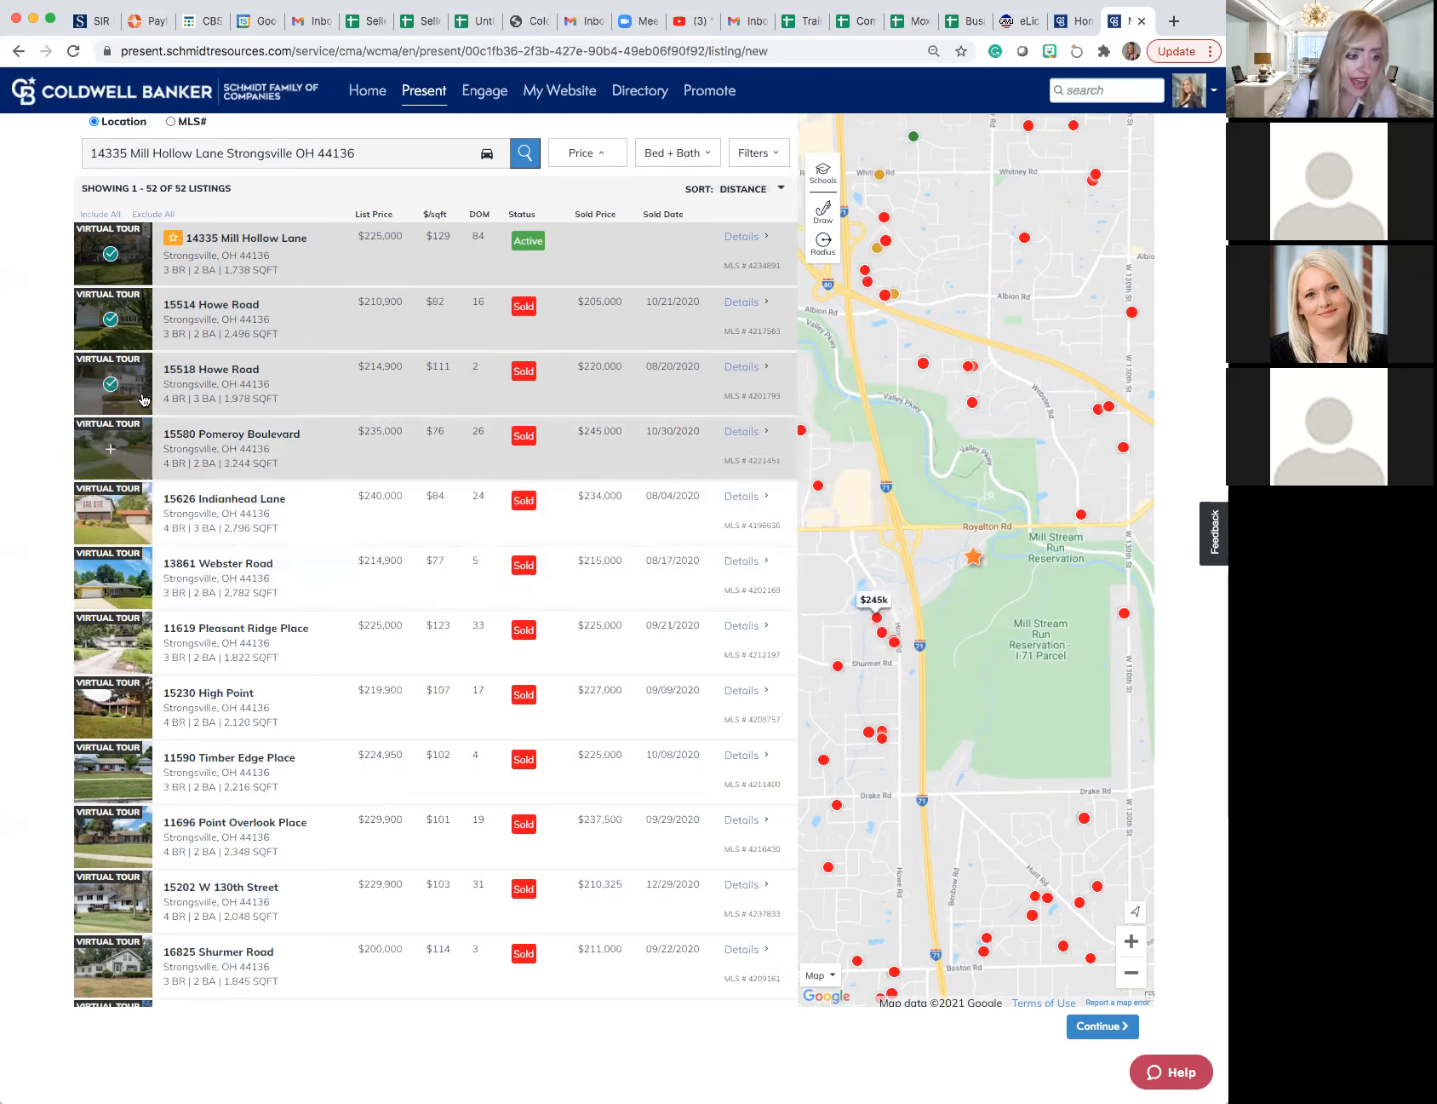
left_click(199, 567)
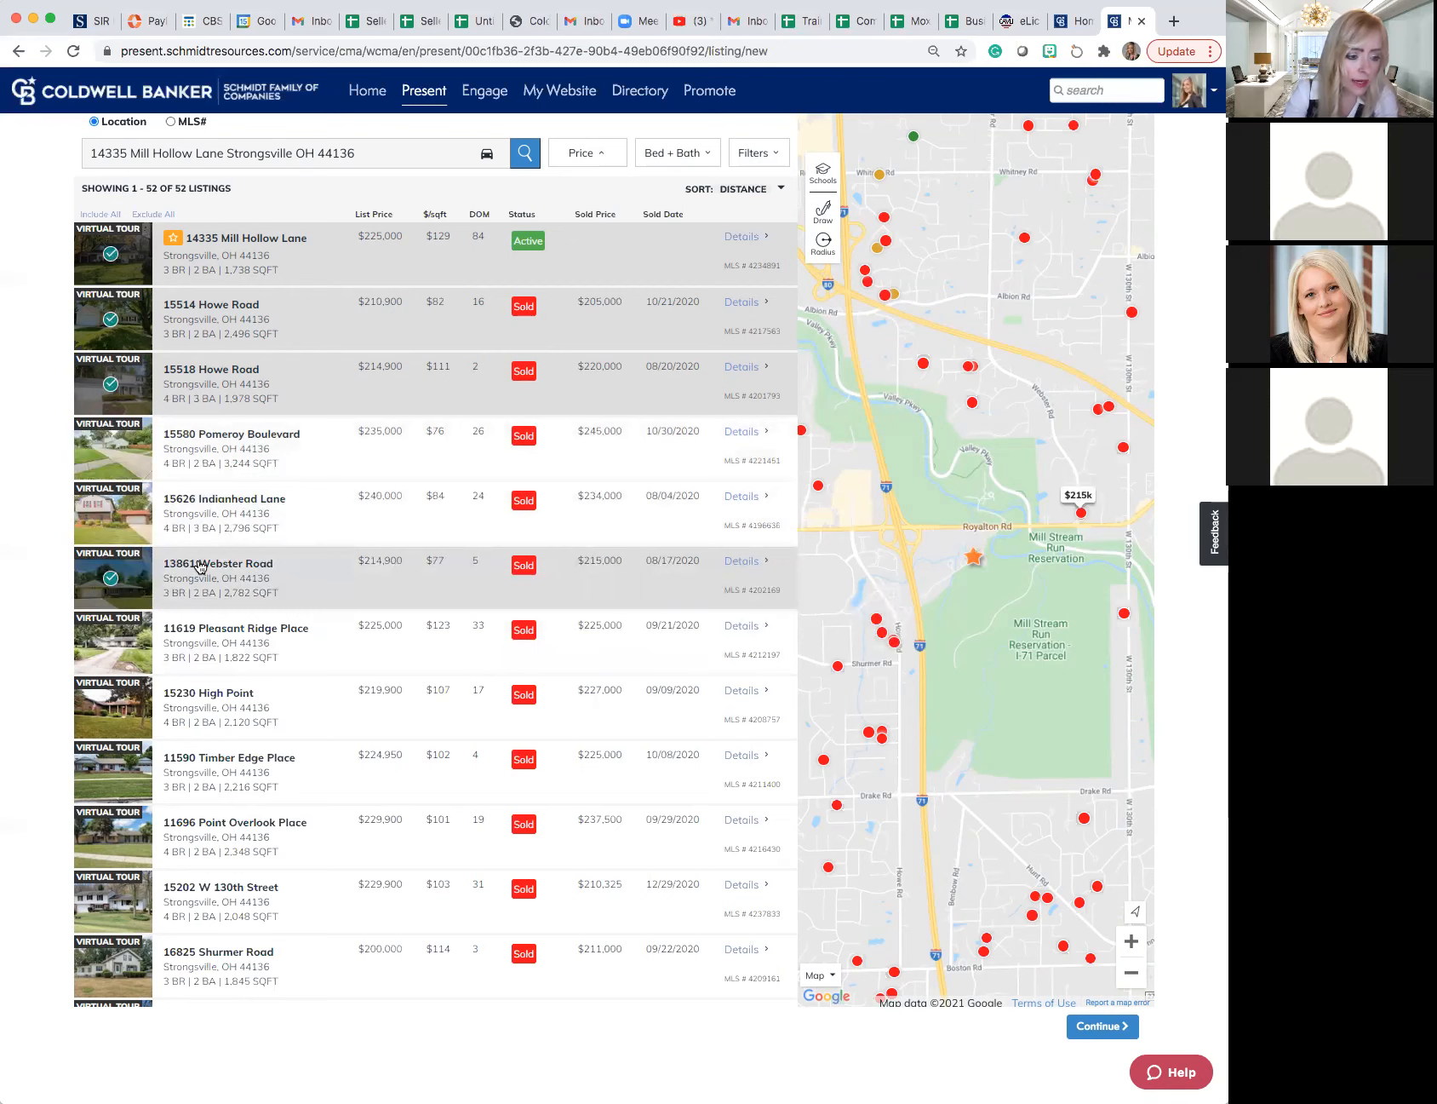
- Examine the details and photos of the 3-bed, 2,782 sq ft sold listing and return to the listings
left_click(728, 562)
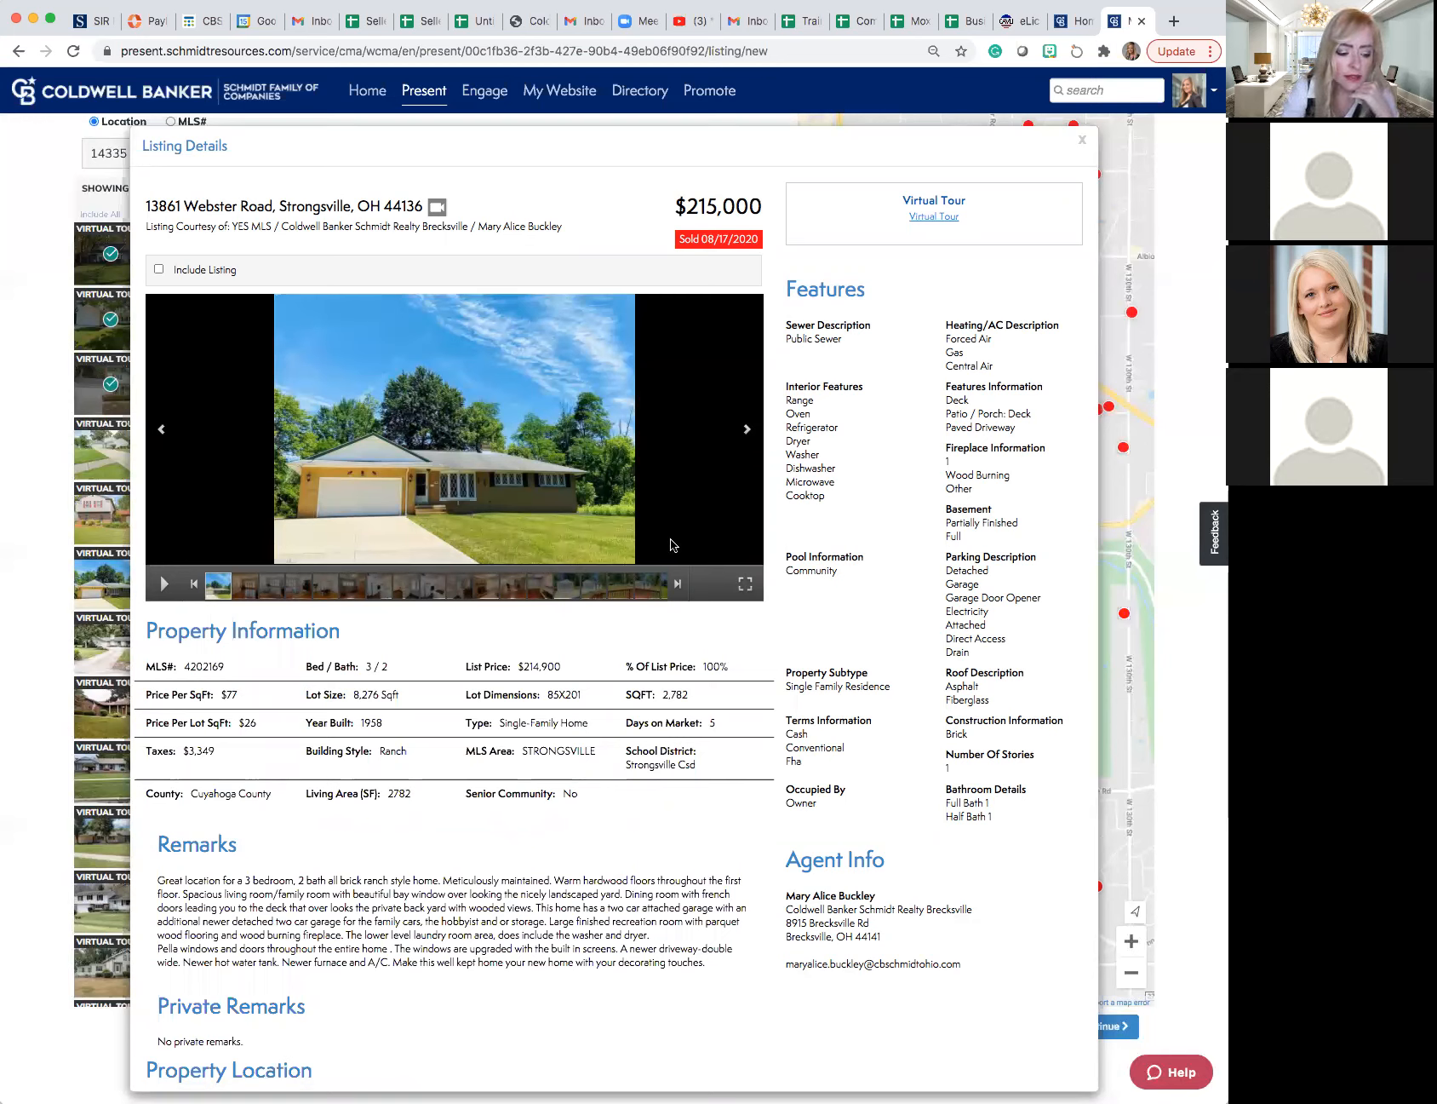
scroll(670, 549, "down", 1)
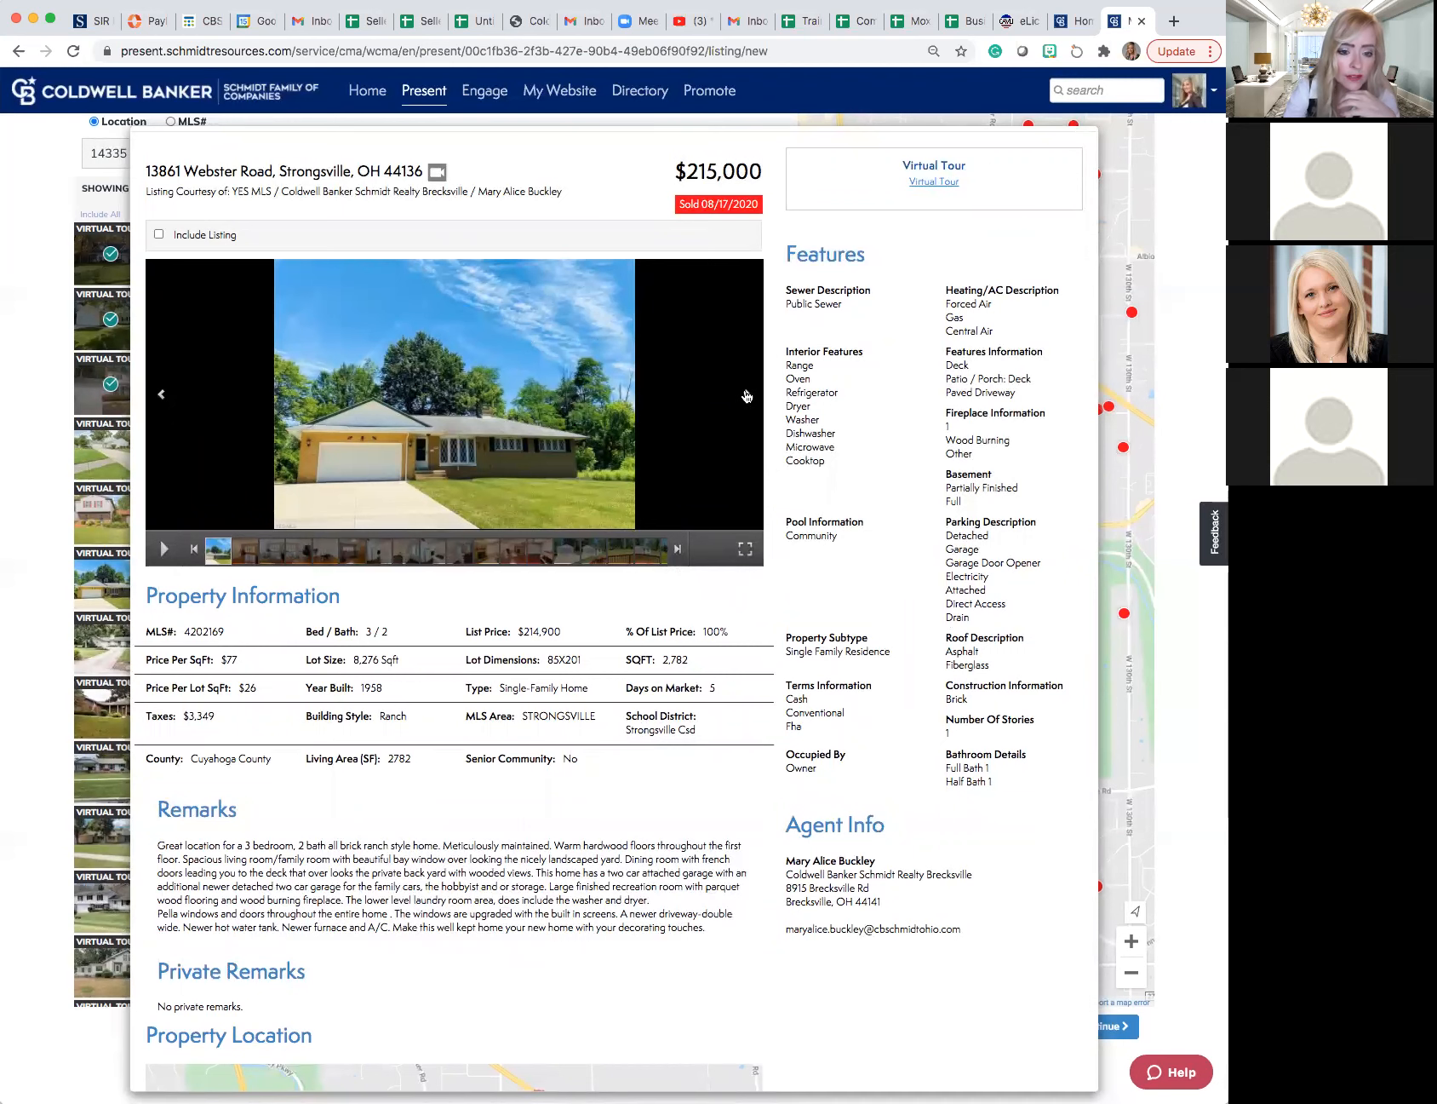
left_click(746, 396)
left_click(746, 396)
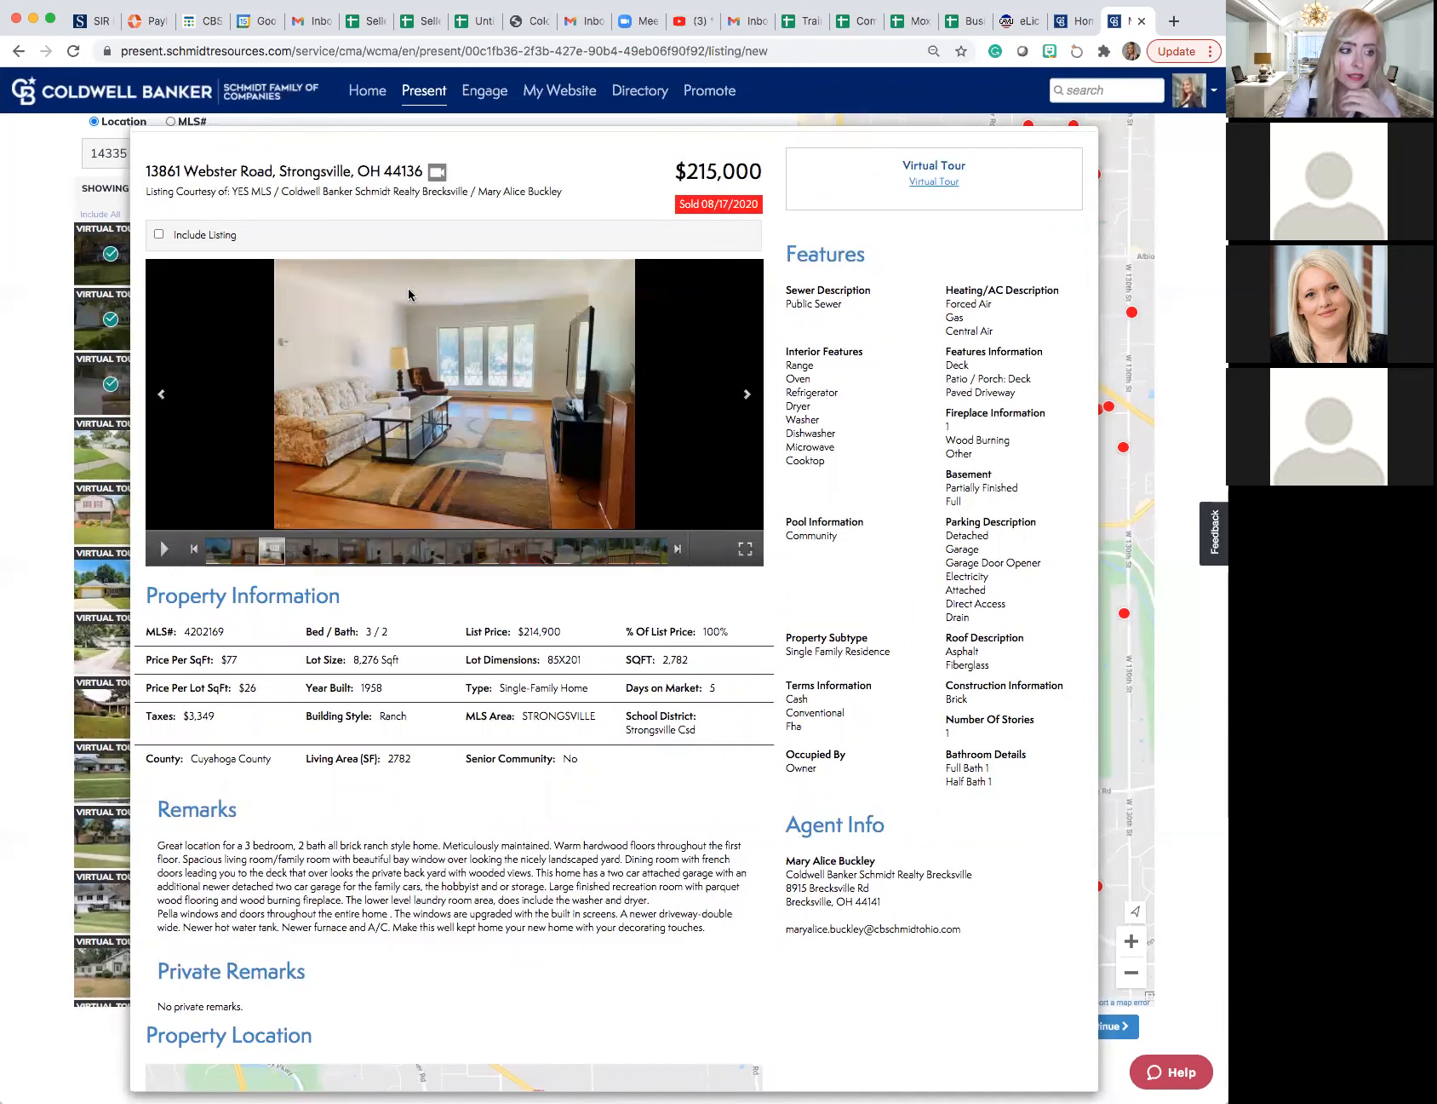
left_click(44, 189)
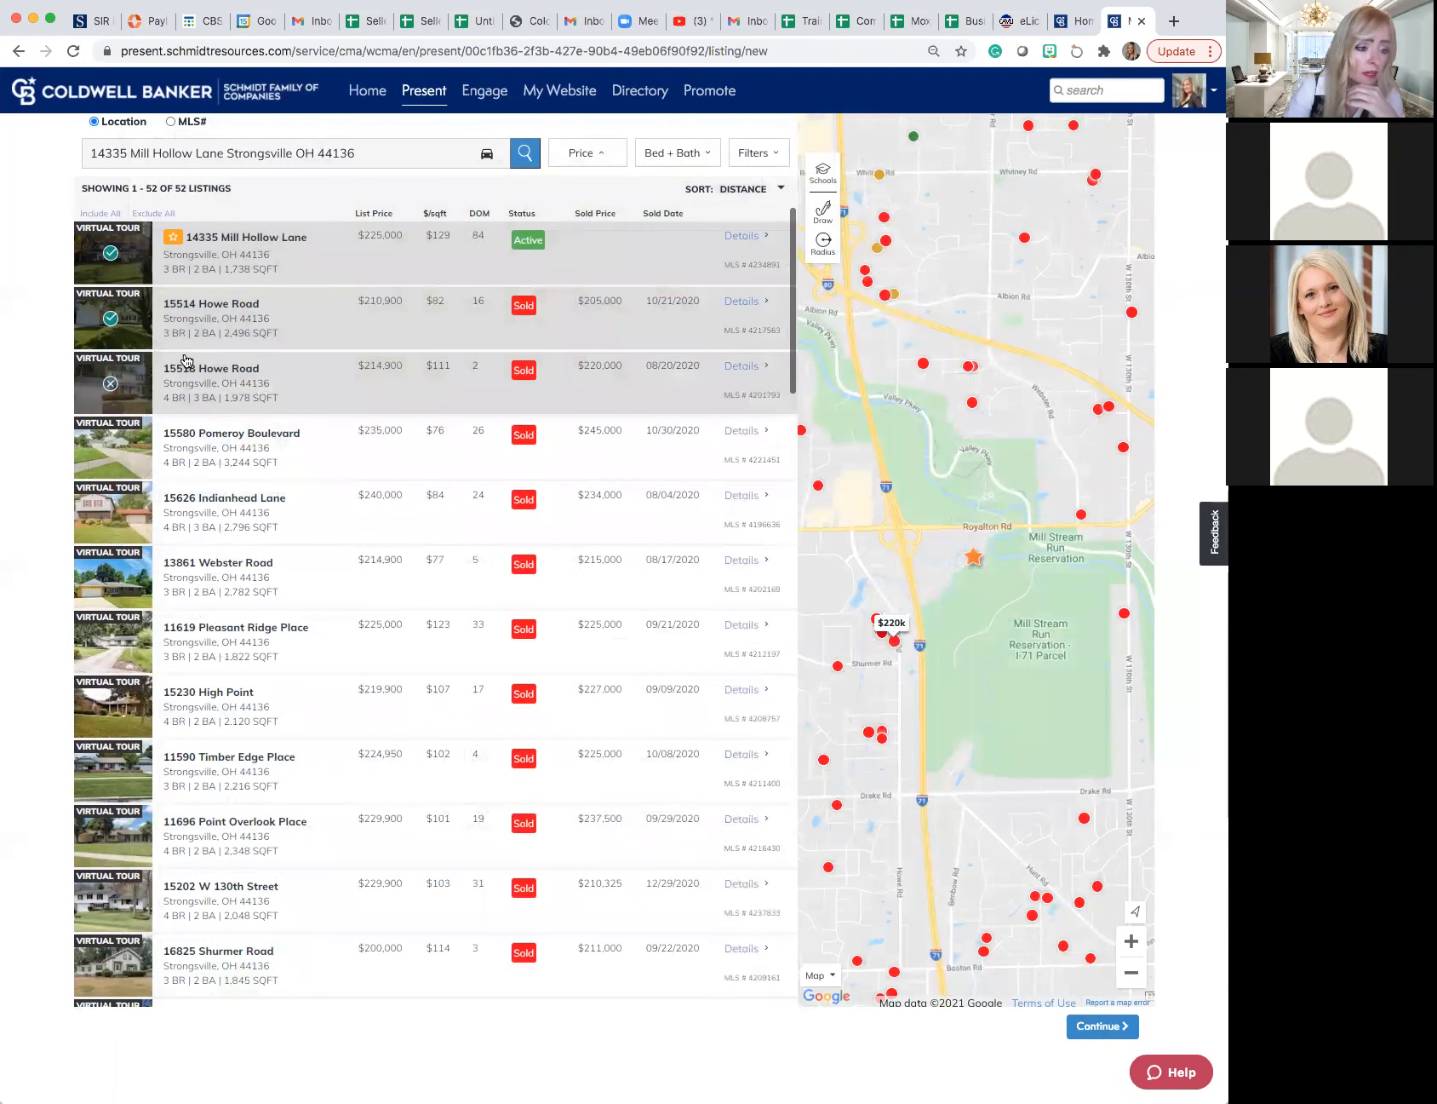
- Include the pending listings priced at $209,900 and $249,900 as comparables
scroll(184, 375, "down", 1)
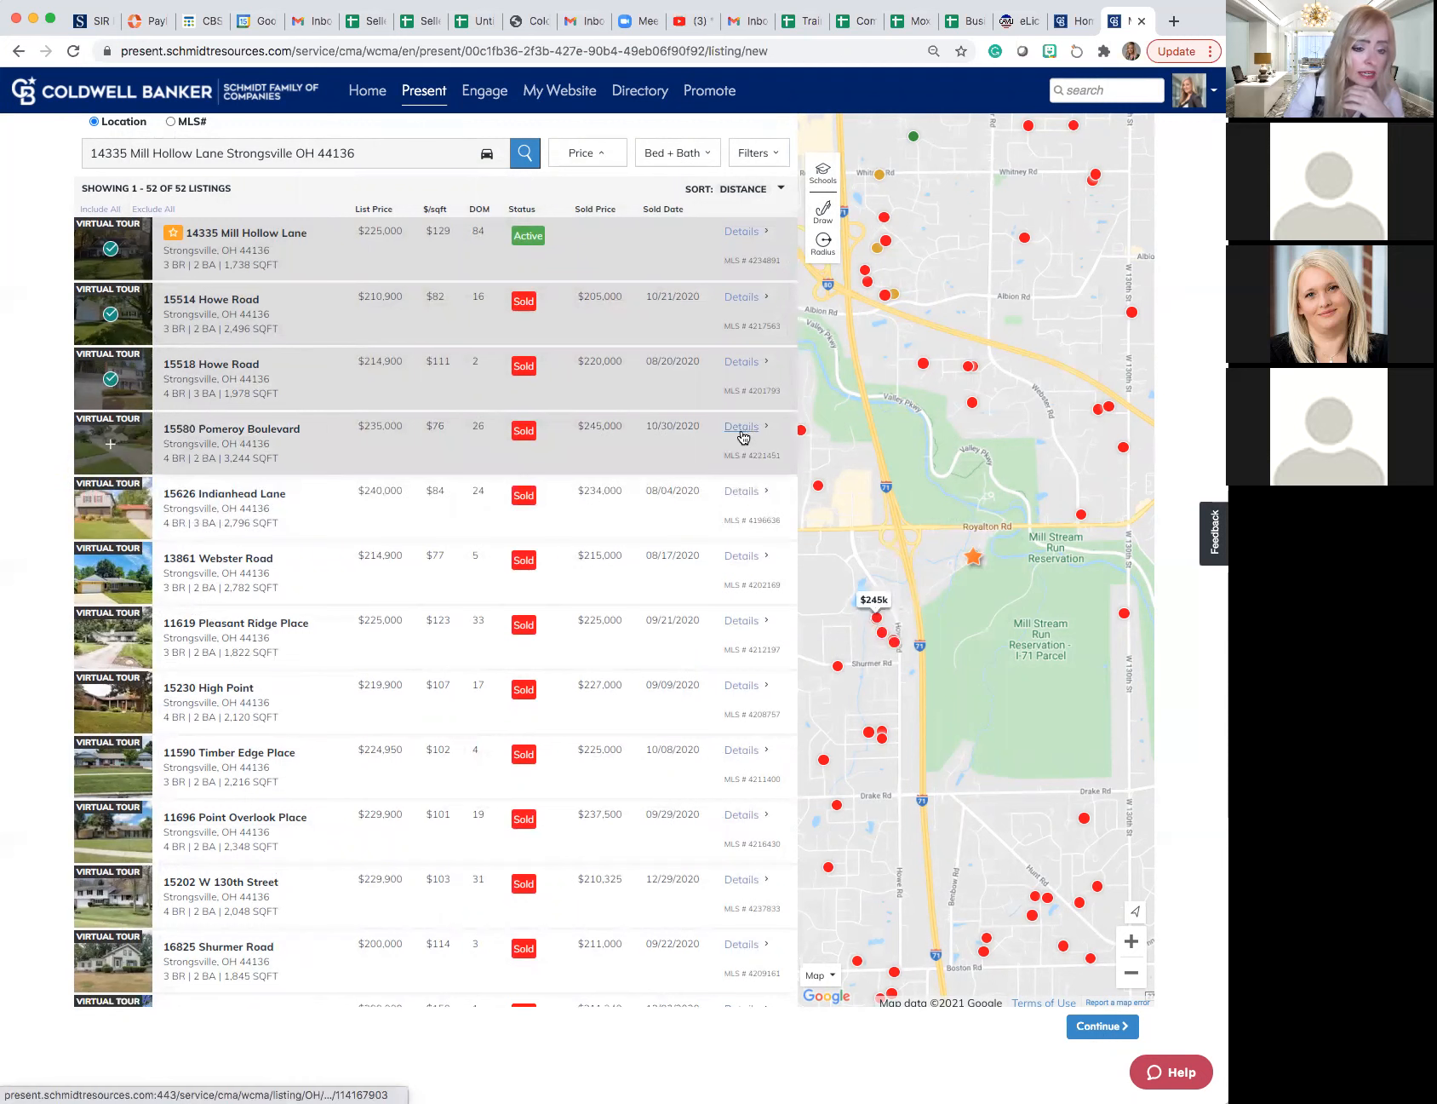
scroll(584, 440, "down", 3)
scroll(574, 440, "down", 12)
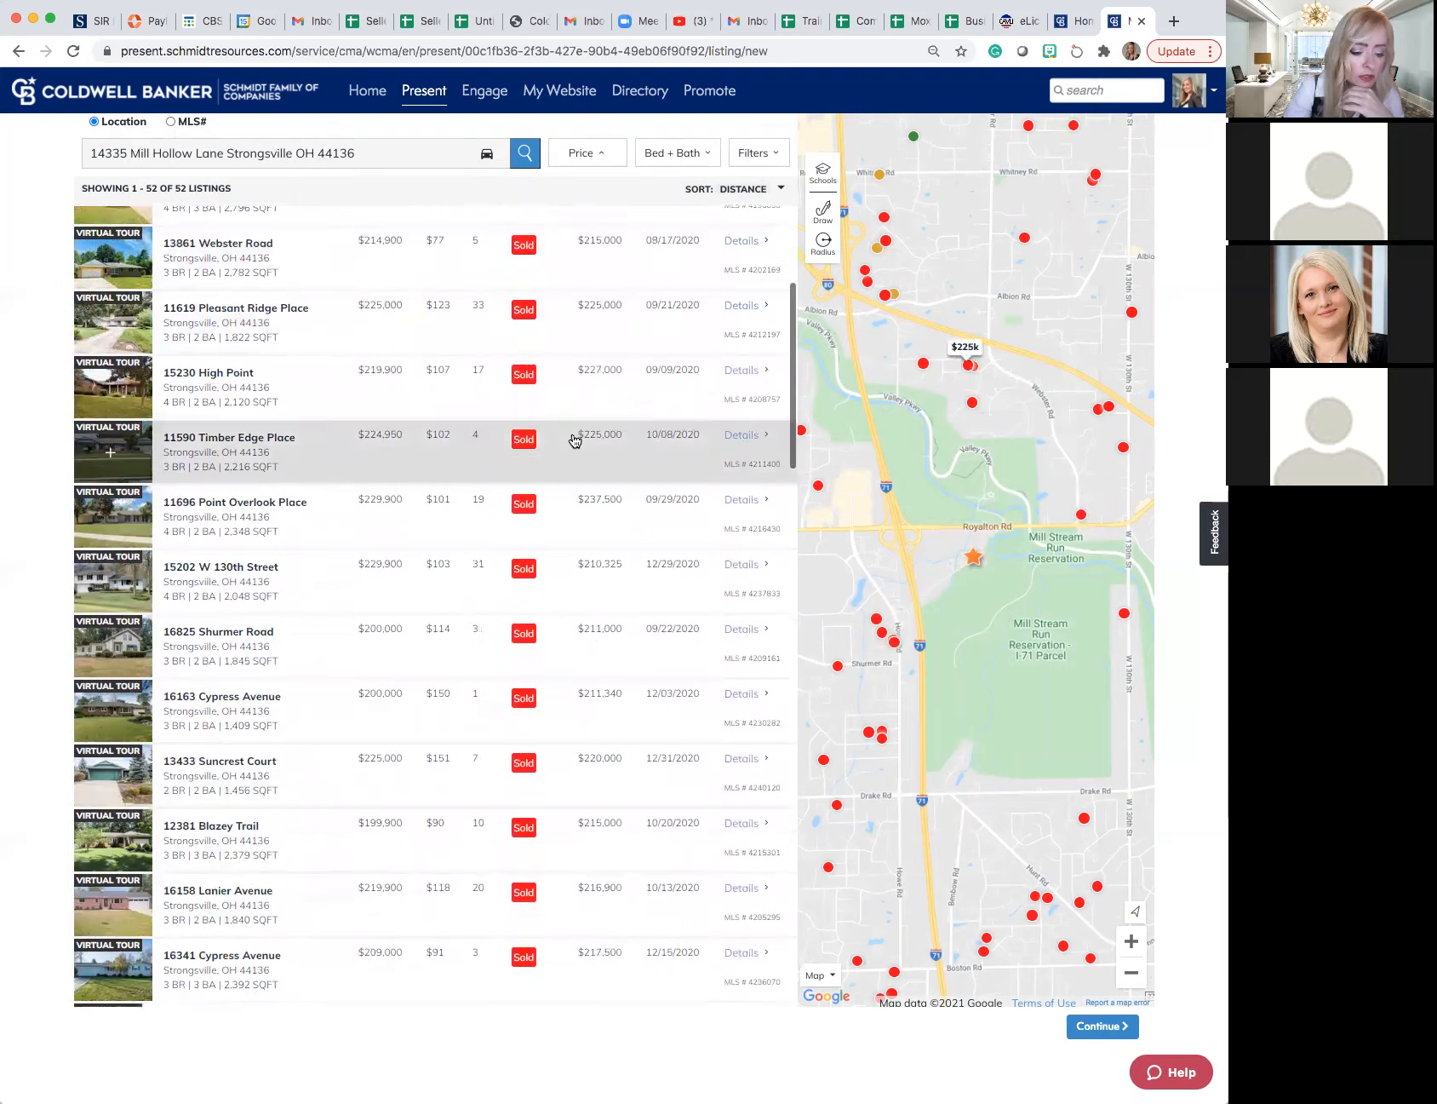
scroll(575, 441, "down", 2)
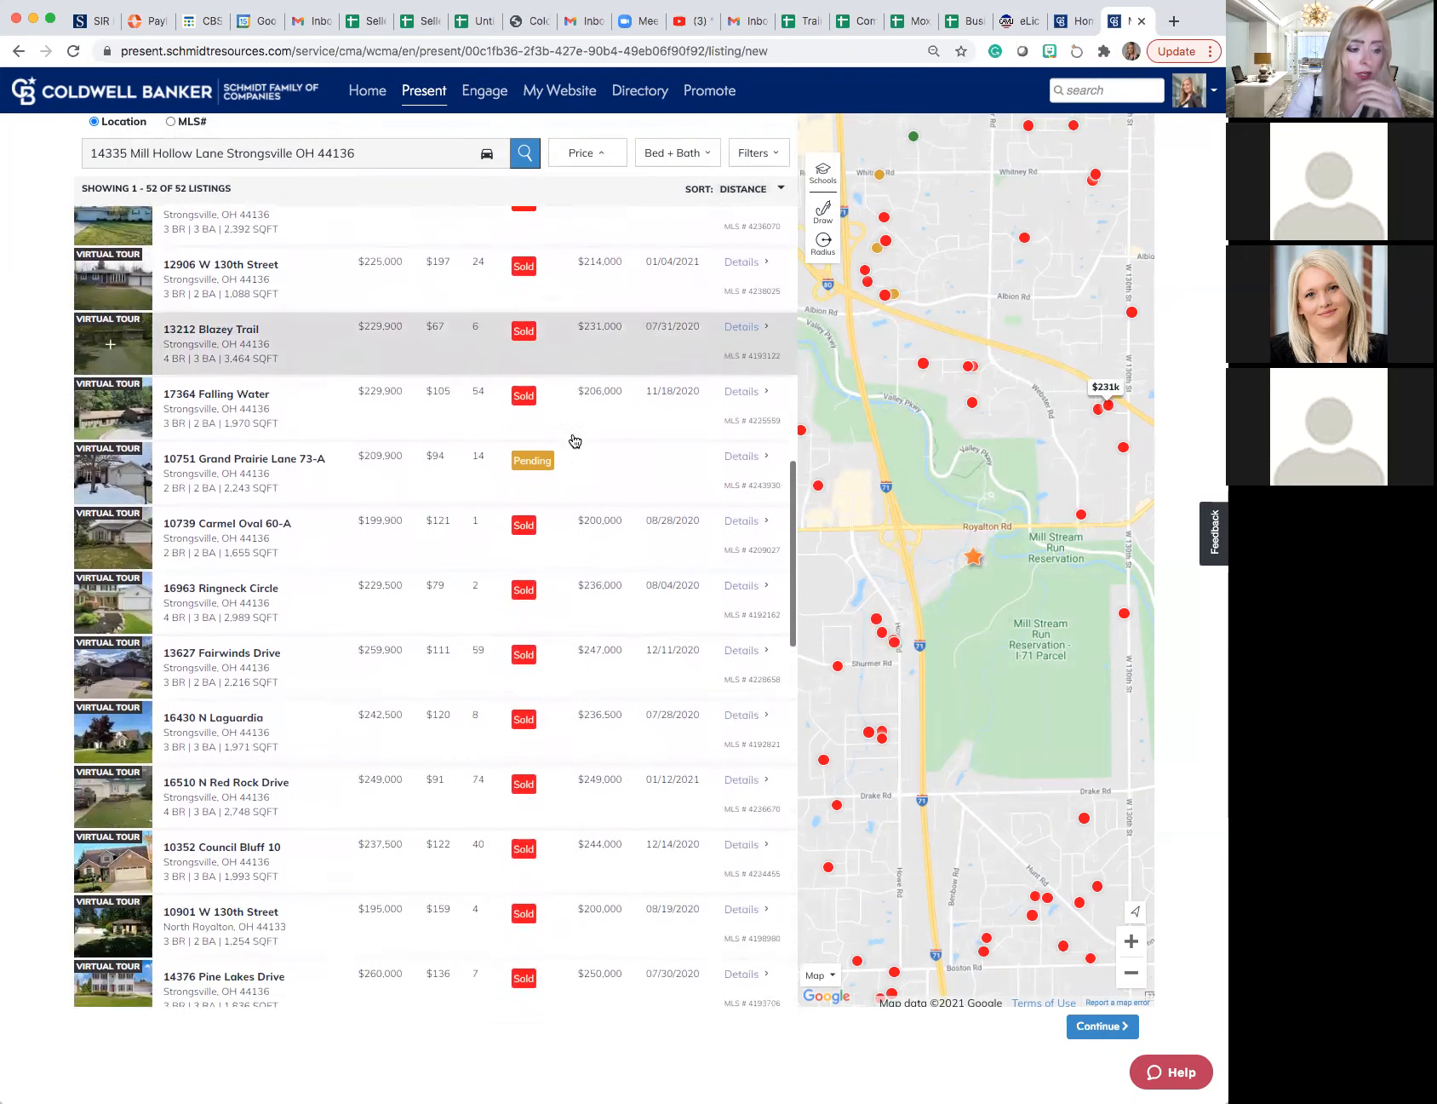
left_click(110, 420)
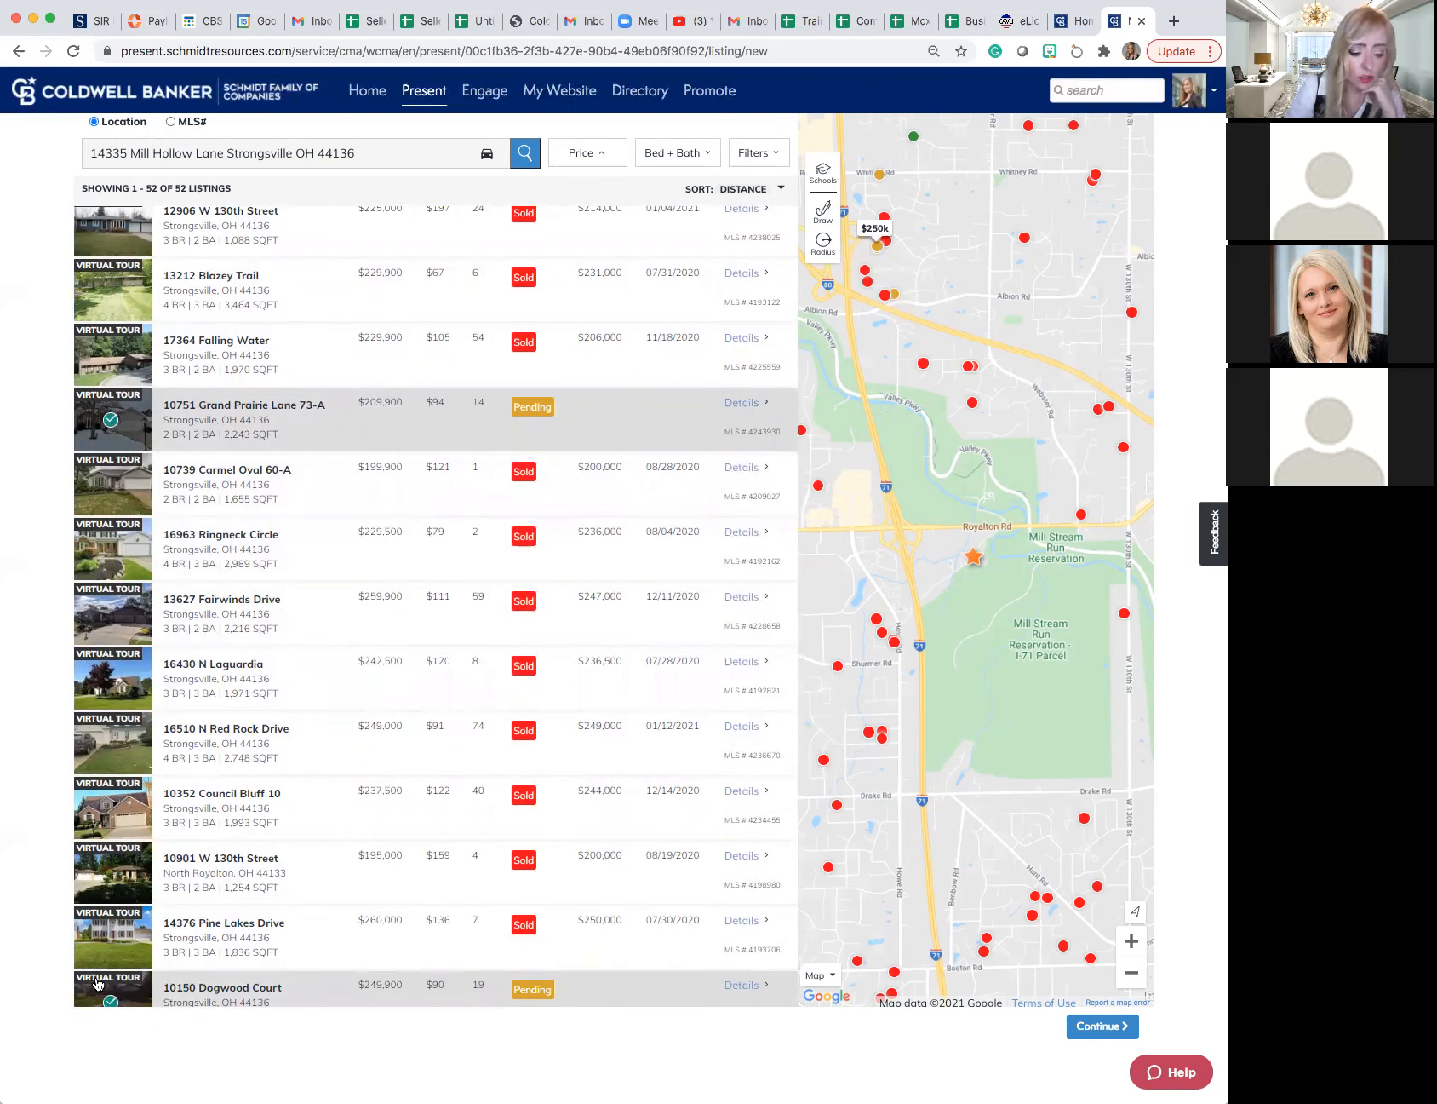
- Look through further comparable listings and check the map preview of the 4-bed, 3,244 sq ft sold listing southwest of the subject property
scroll(226, 907, "down", 2)
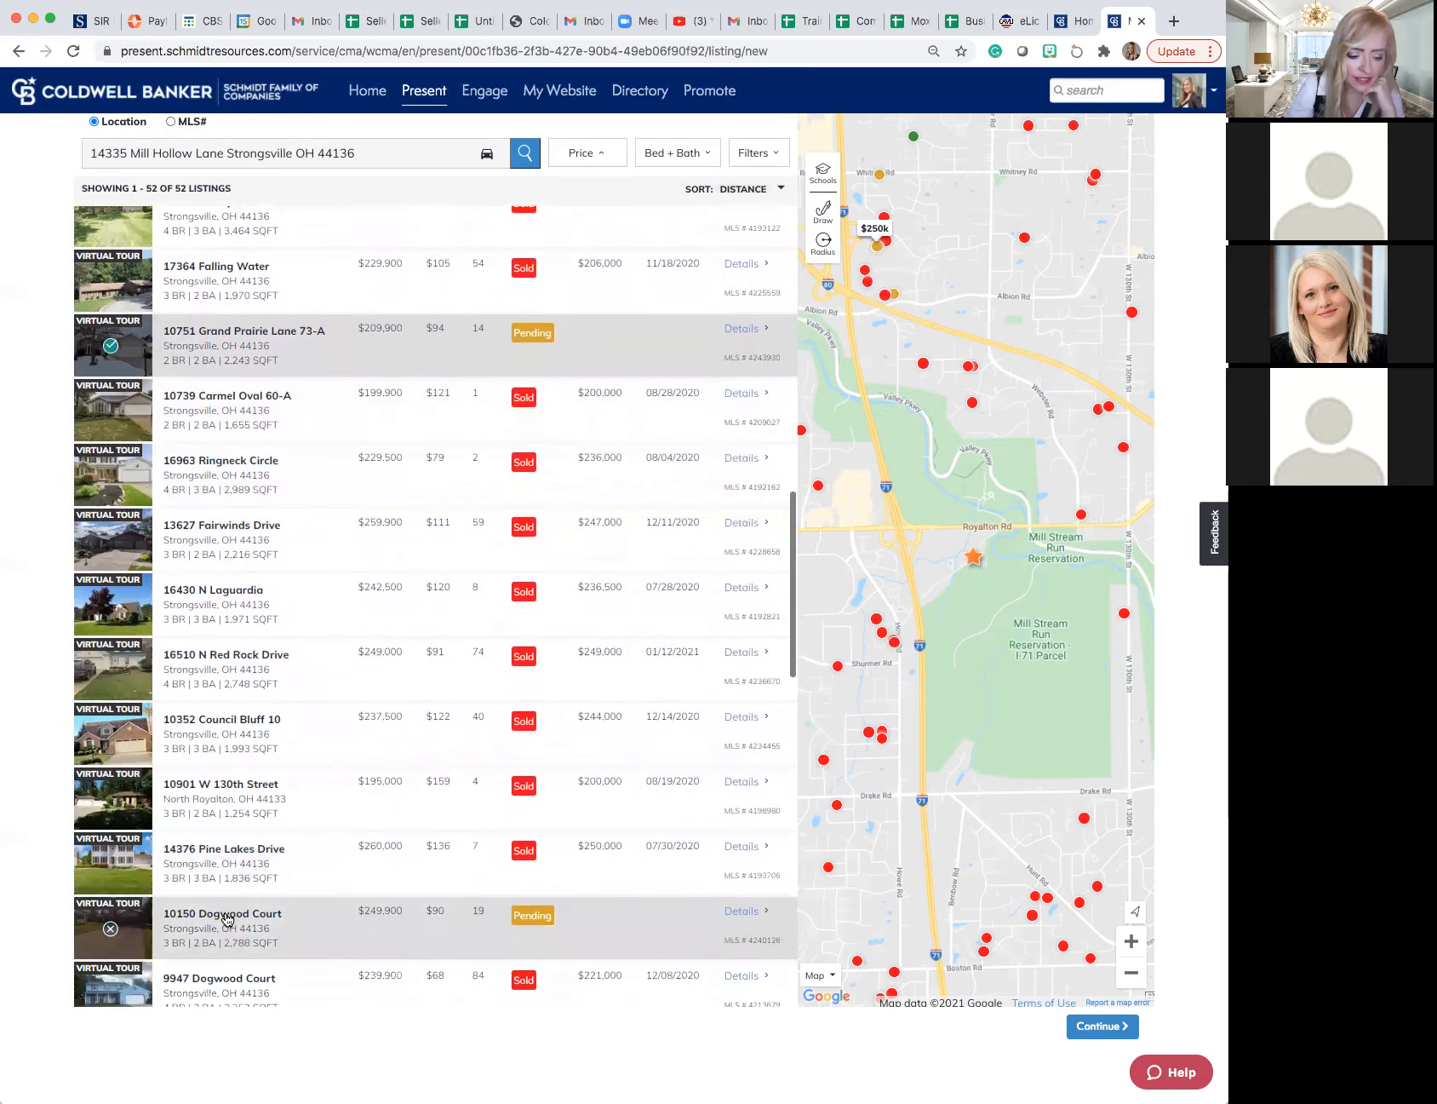
scroll(226, 918, "down", 5)
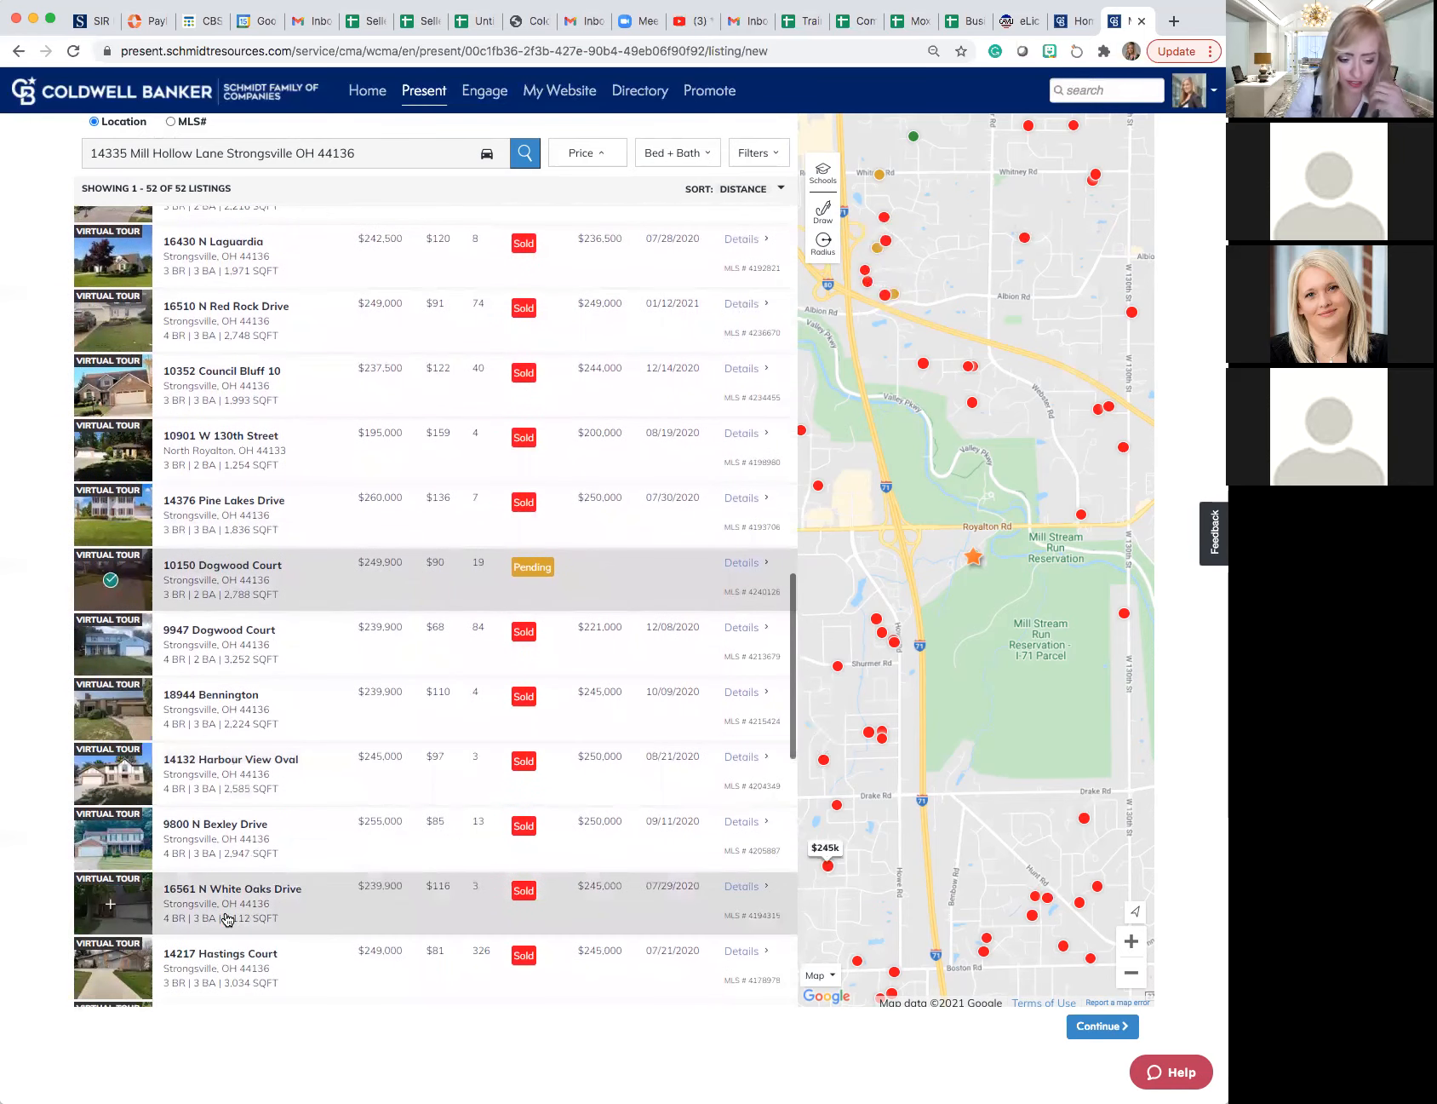
scroll(227, 917, "down", 4)
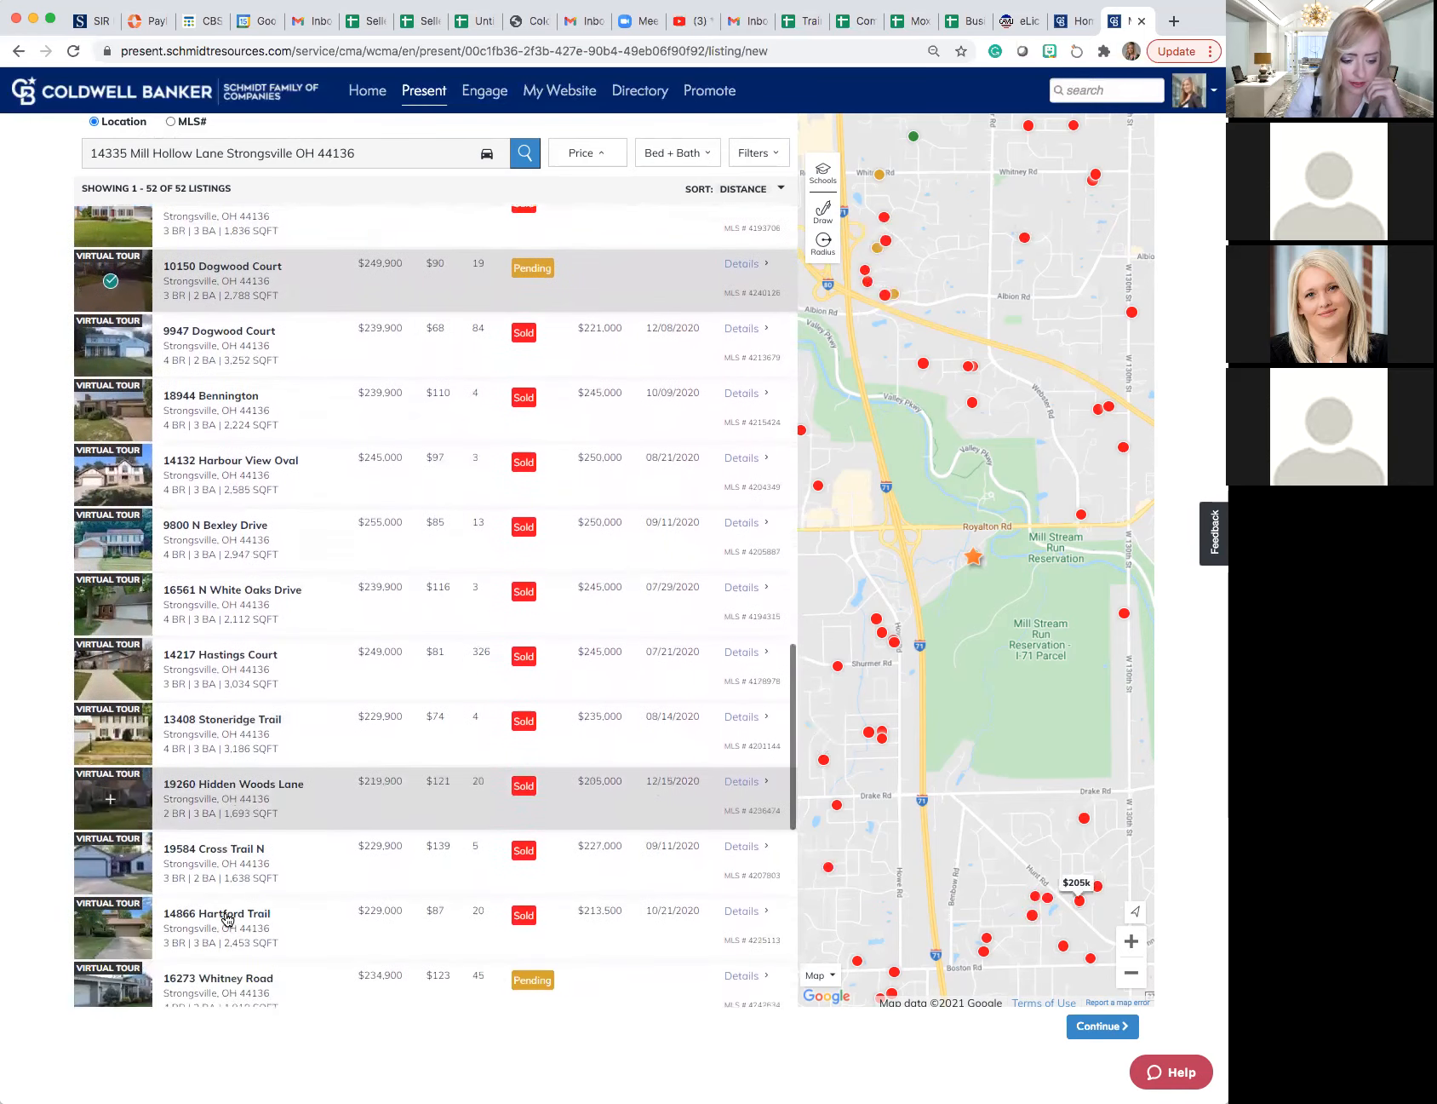
scroll(226, 918, "down", 1)
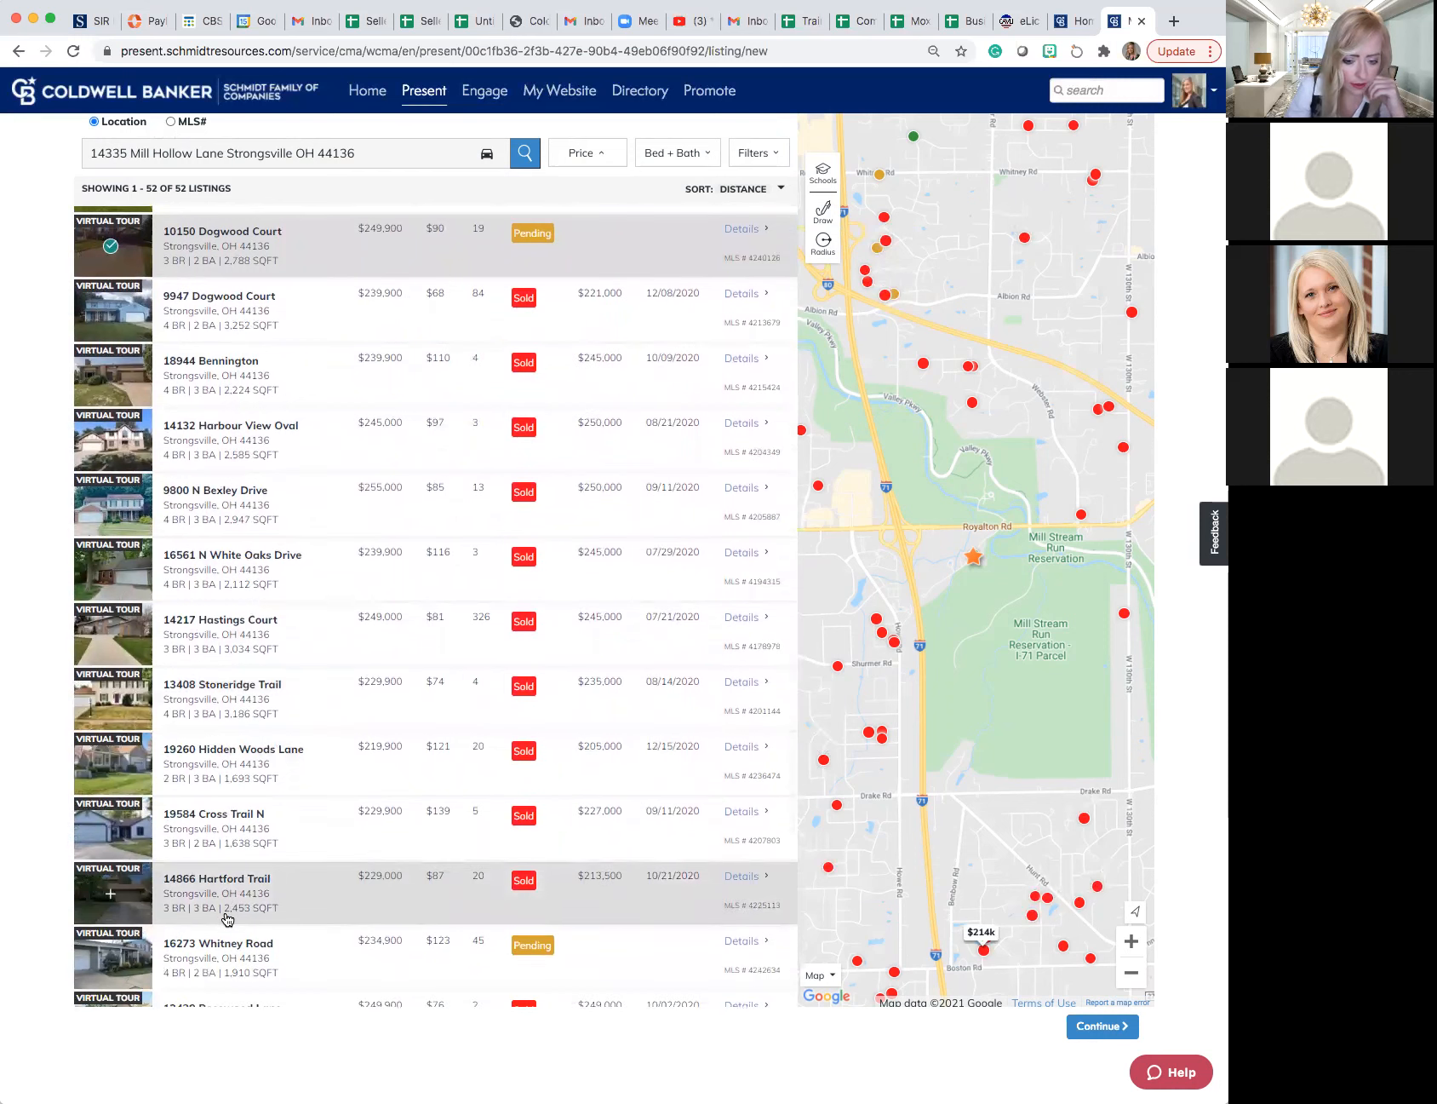
scroll(226, 918, "down", 1)
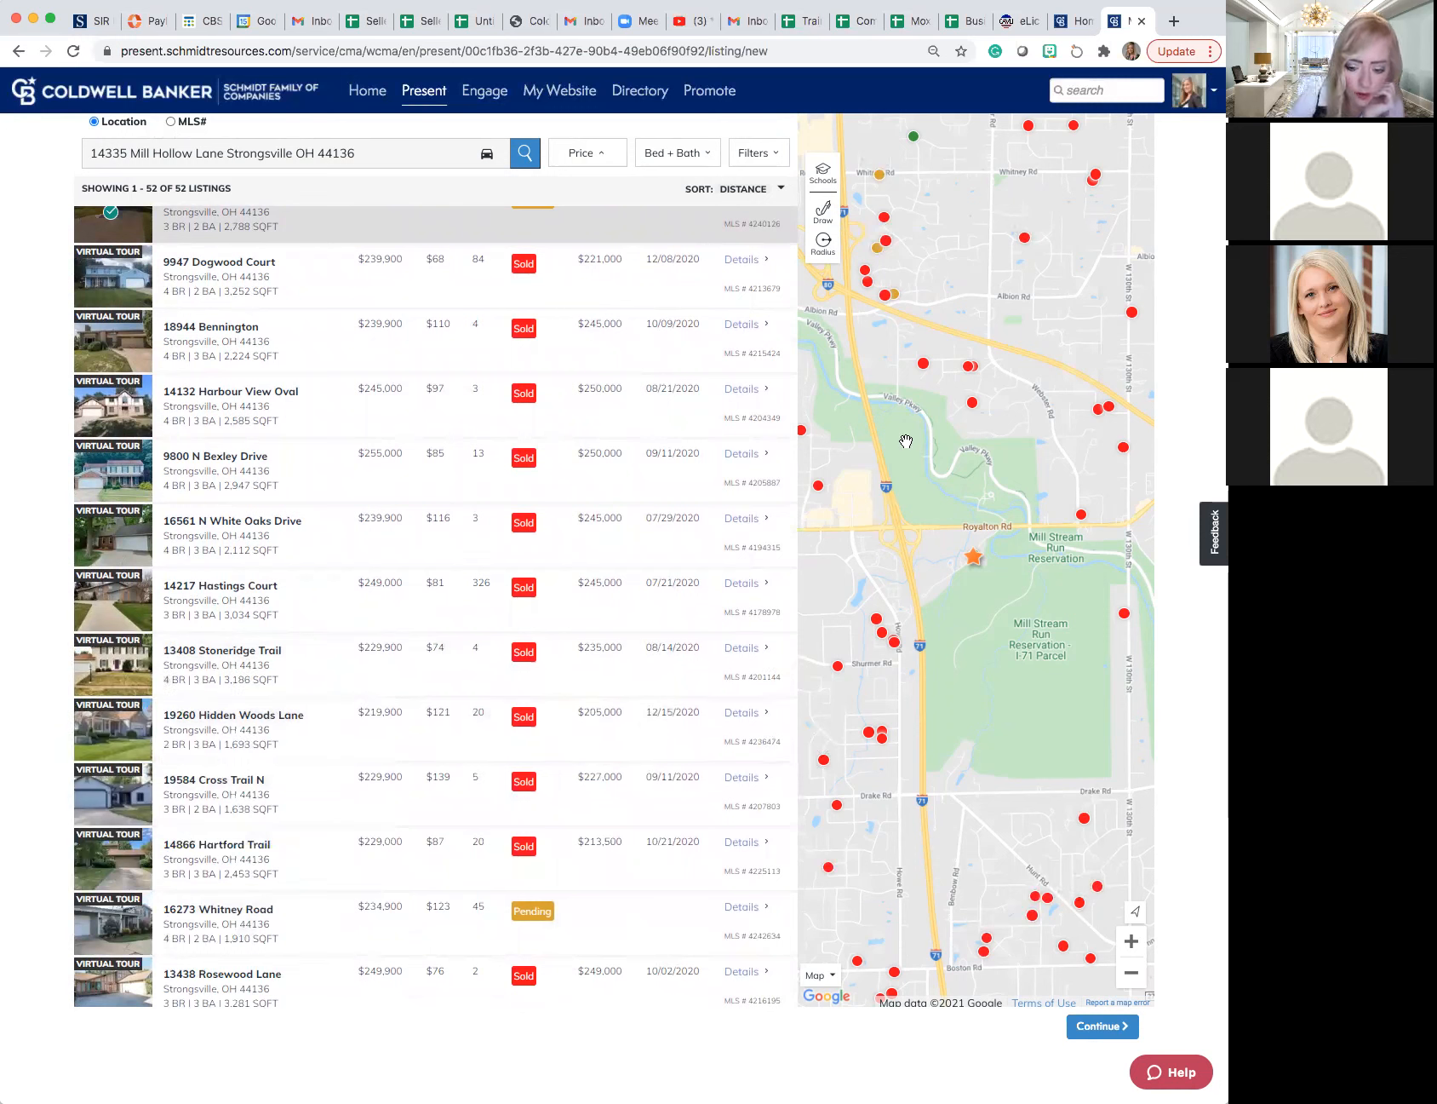
left_click(879, 626)
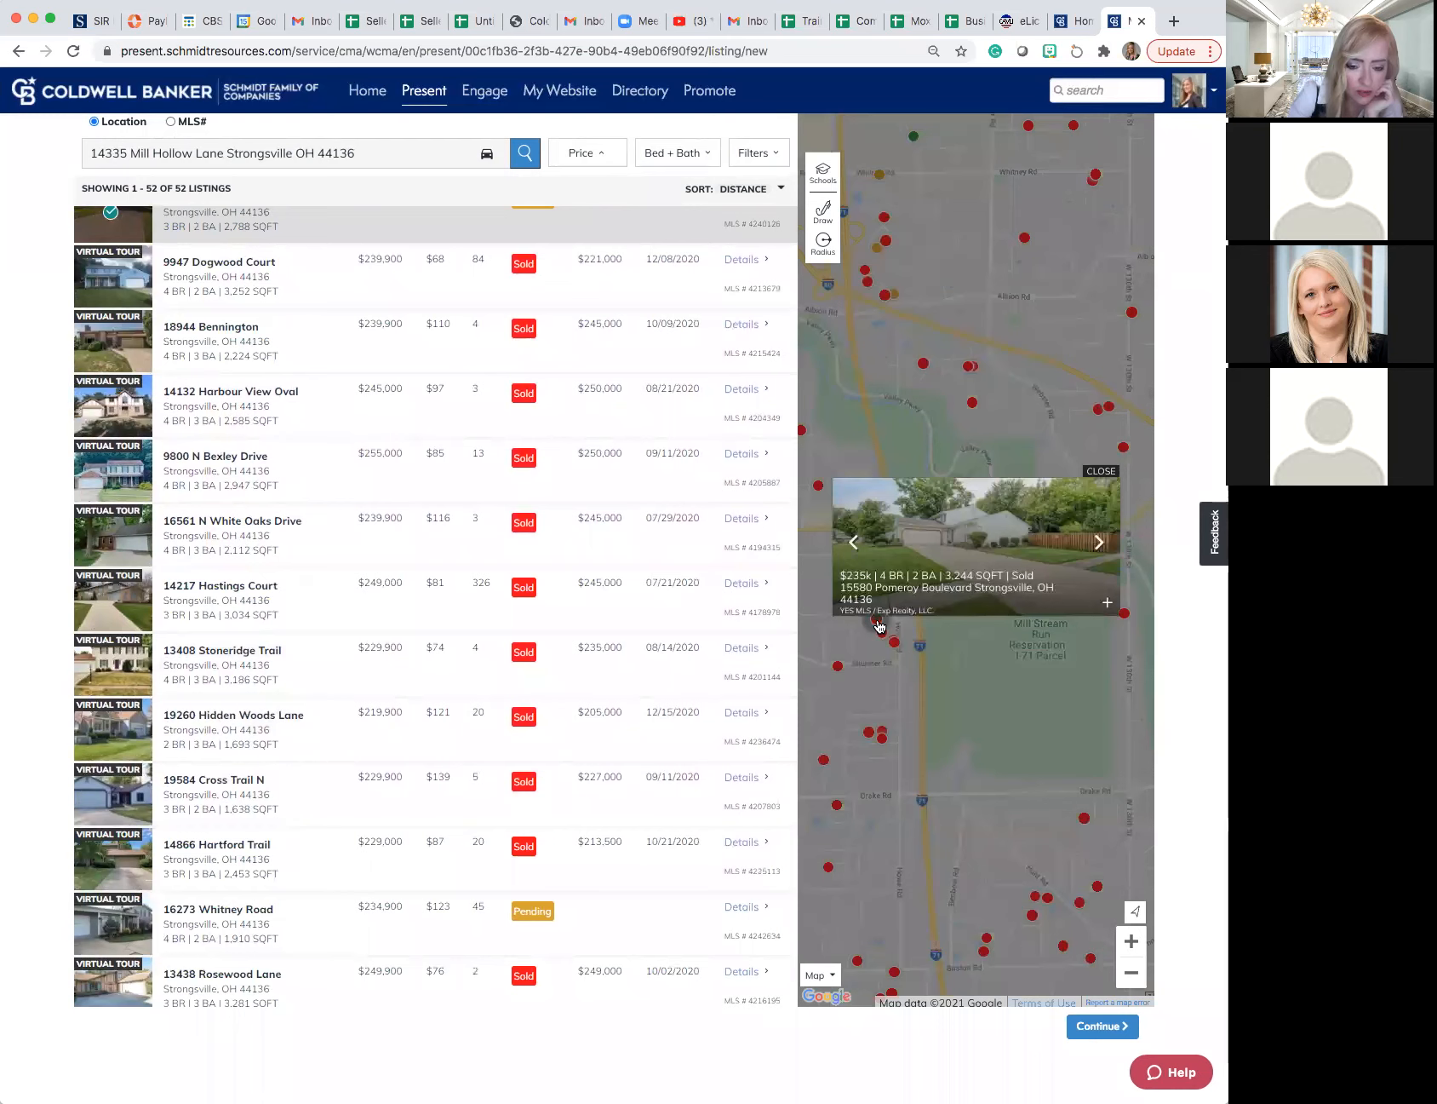
left_click(1097, 472)
scroll(1056, 502, "down", 2)
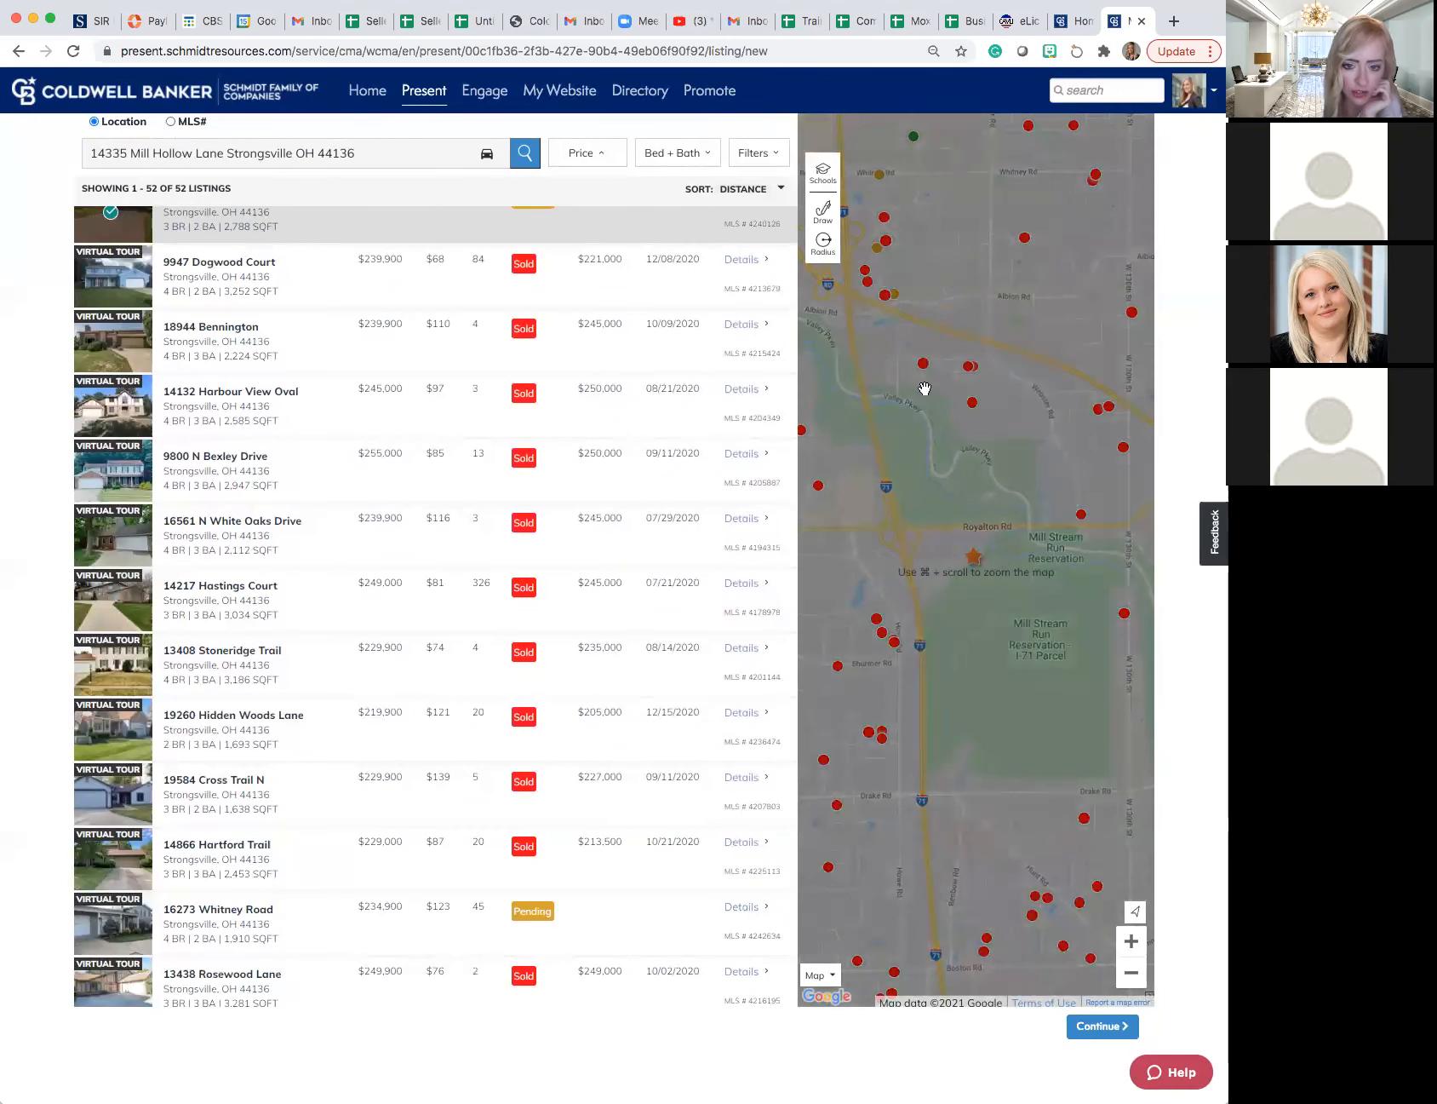
scroll(996, 243, "down", 1)
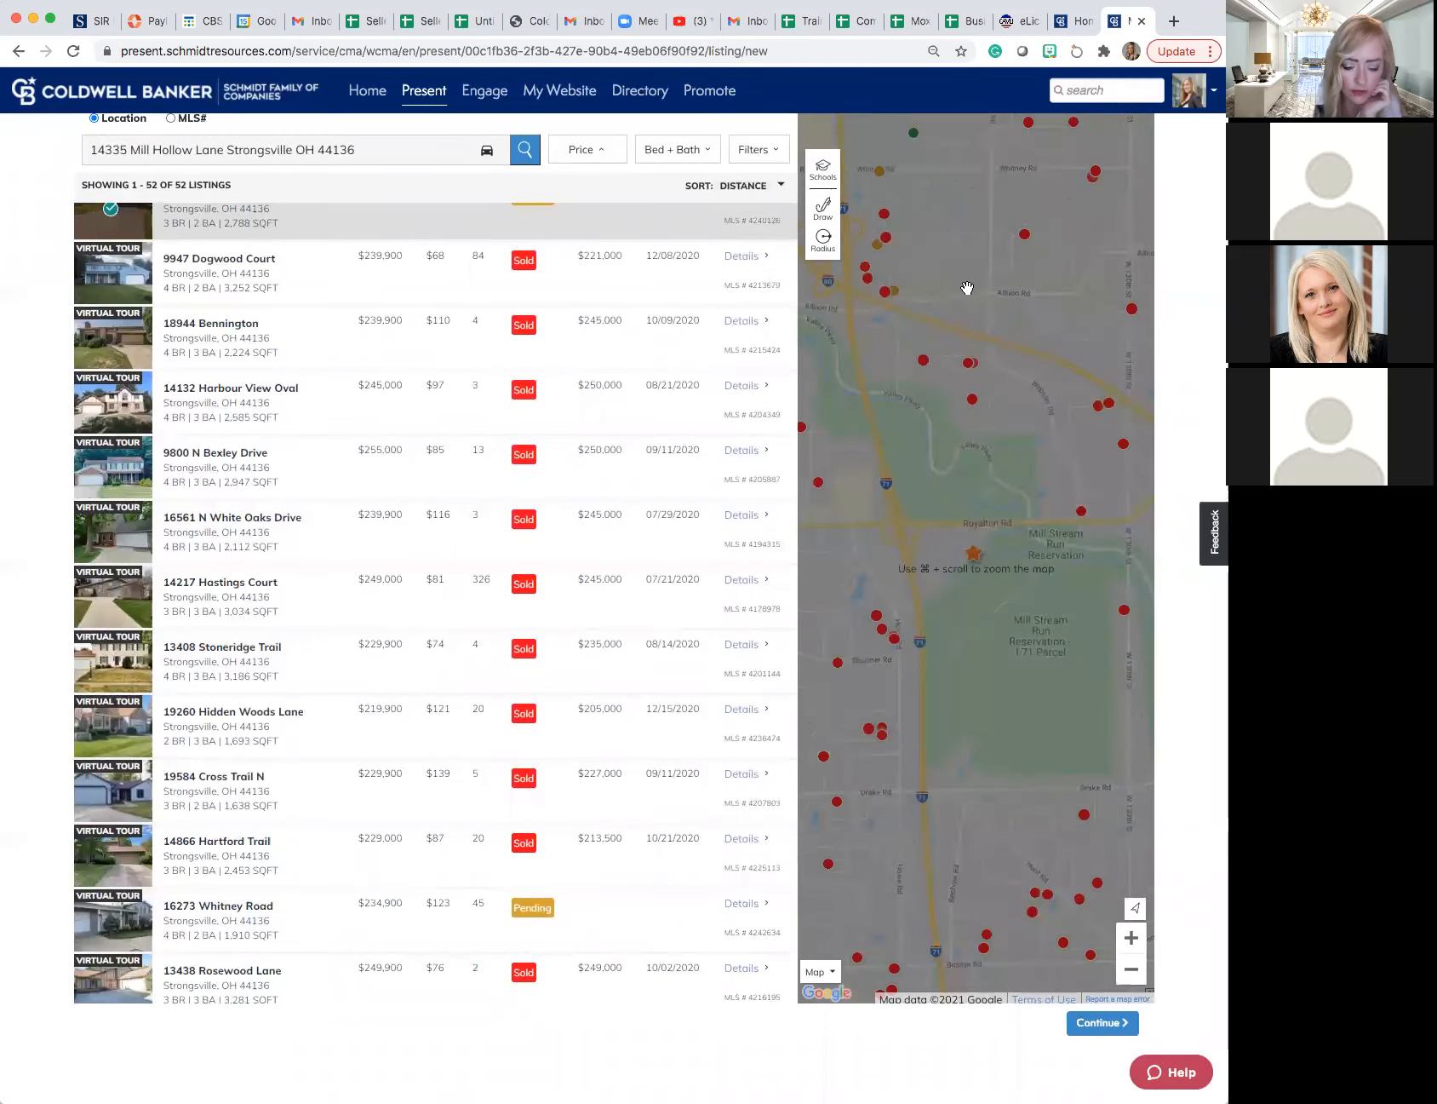
- Include the 4-bed, 2,796 sq ft sold listing southwest of the subject property as a comparable from its map preview, and close the preview
scroll(948, 302, "up", 1)
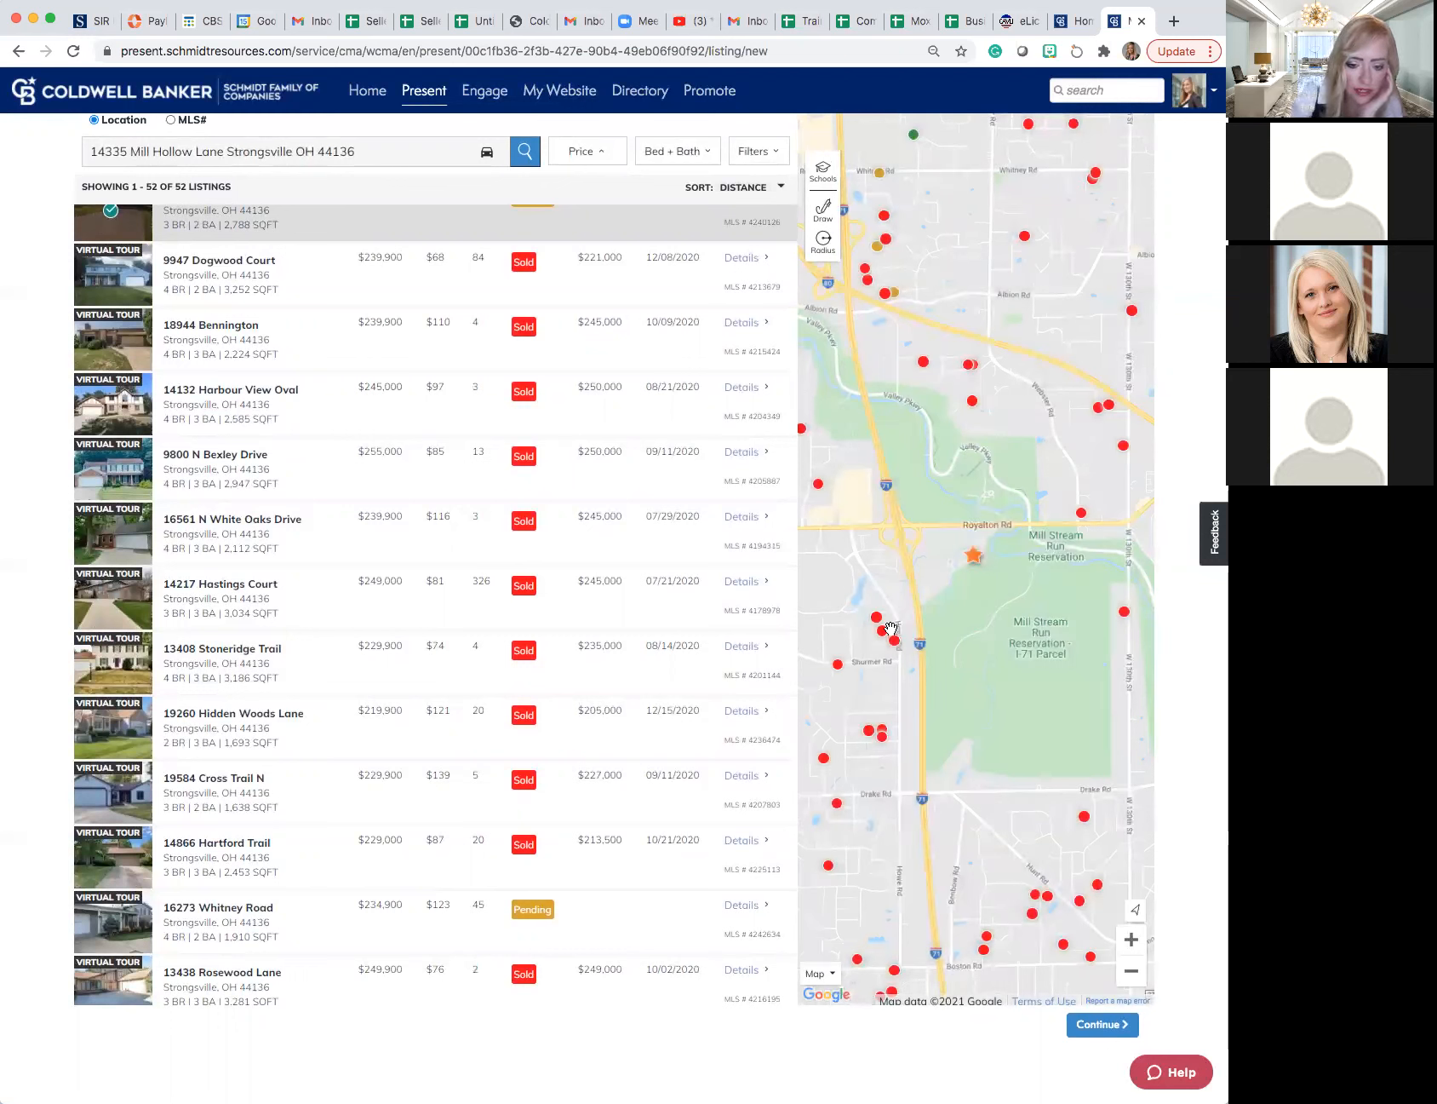
mouse_move(881, 630)
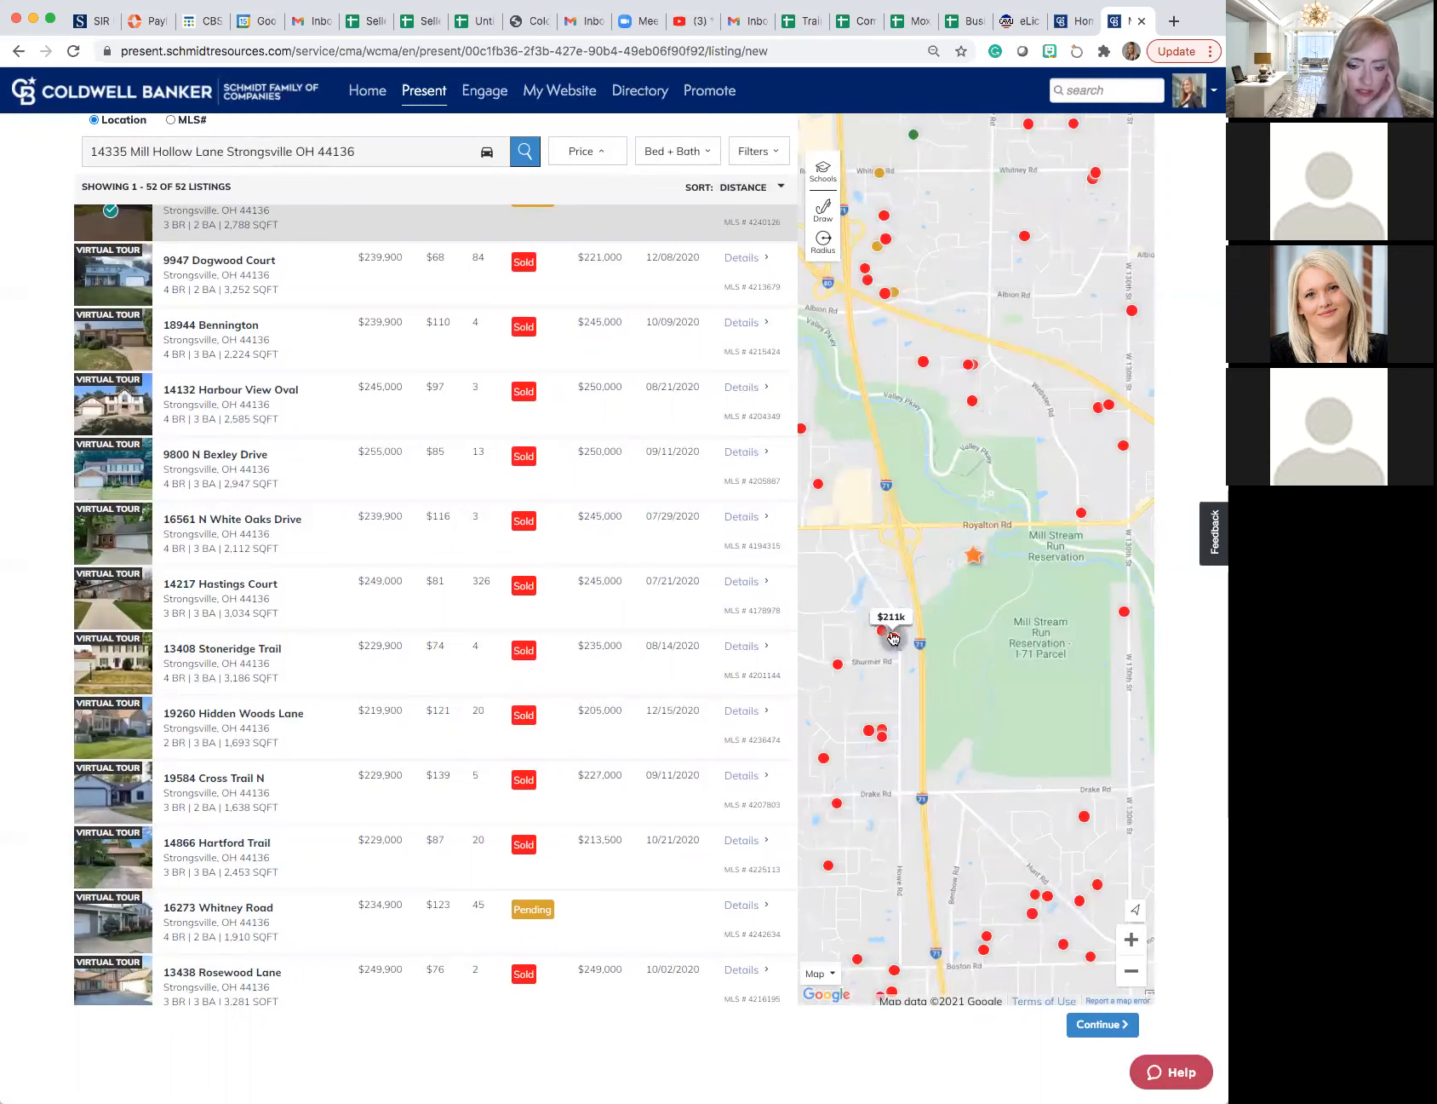
scroll(880, 635, "up", 1)
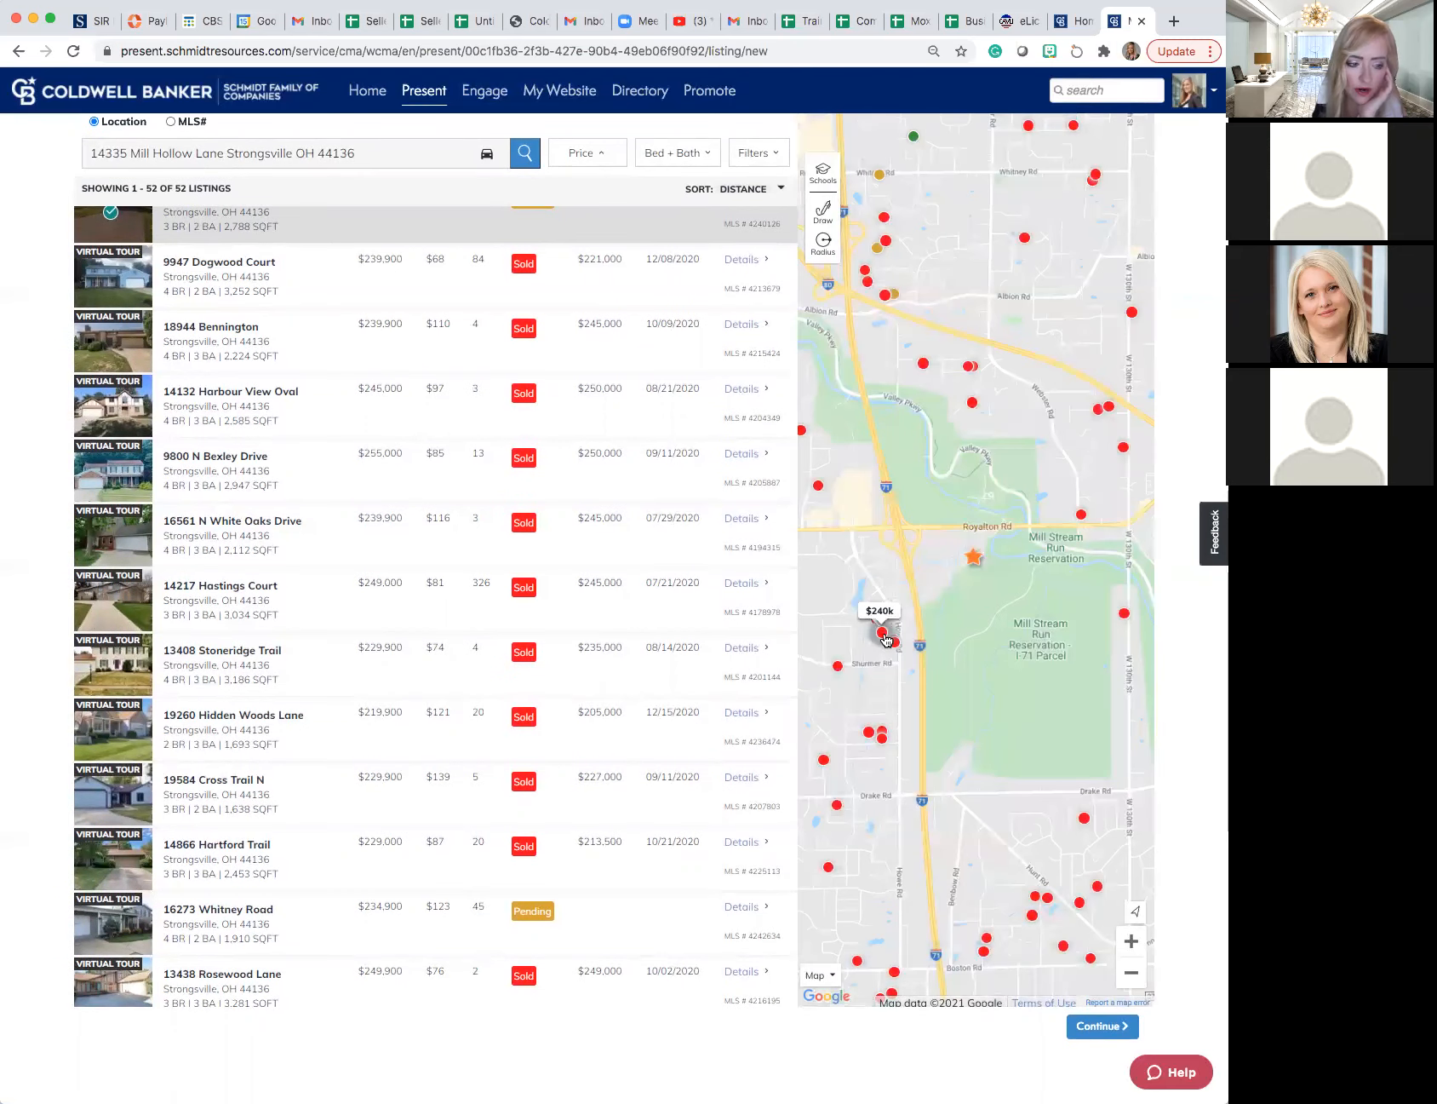
scroll(886, 639, "up", 1)
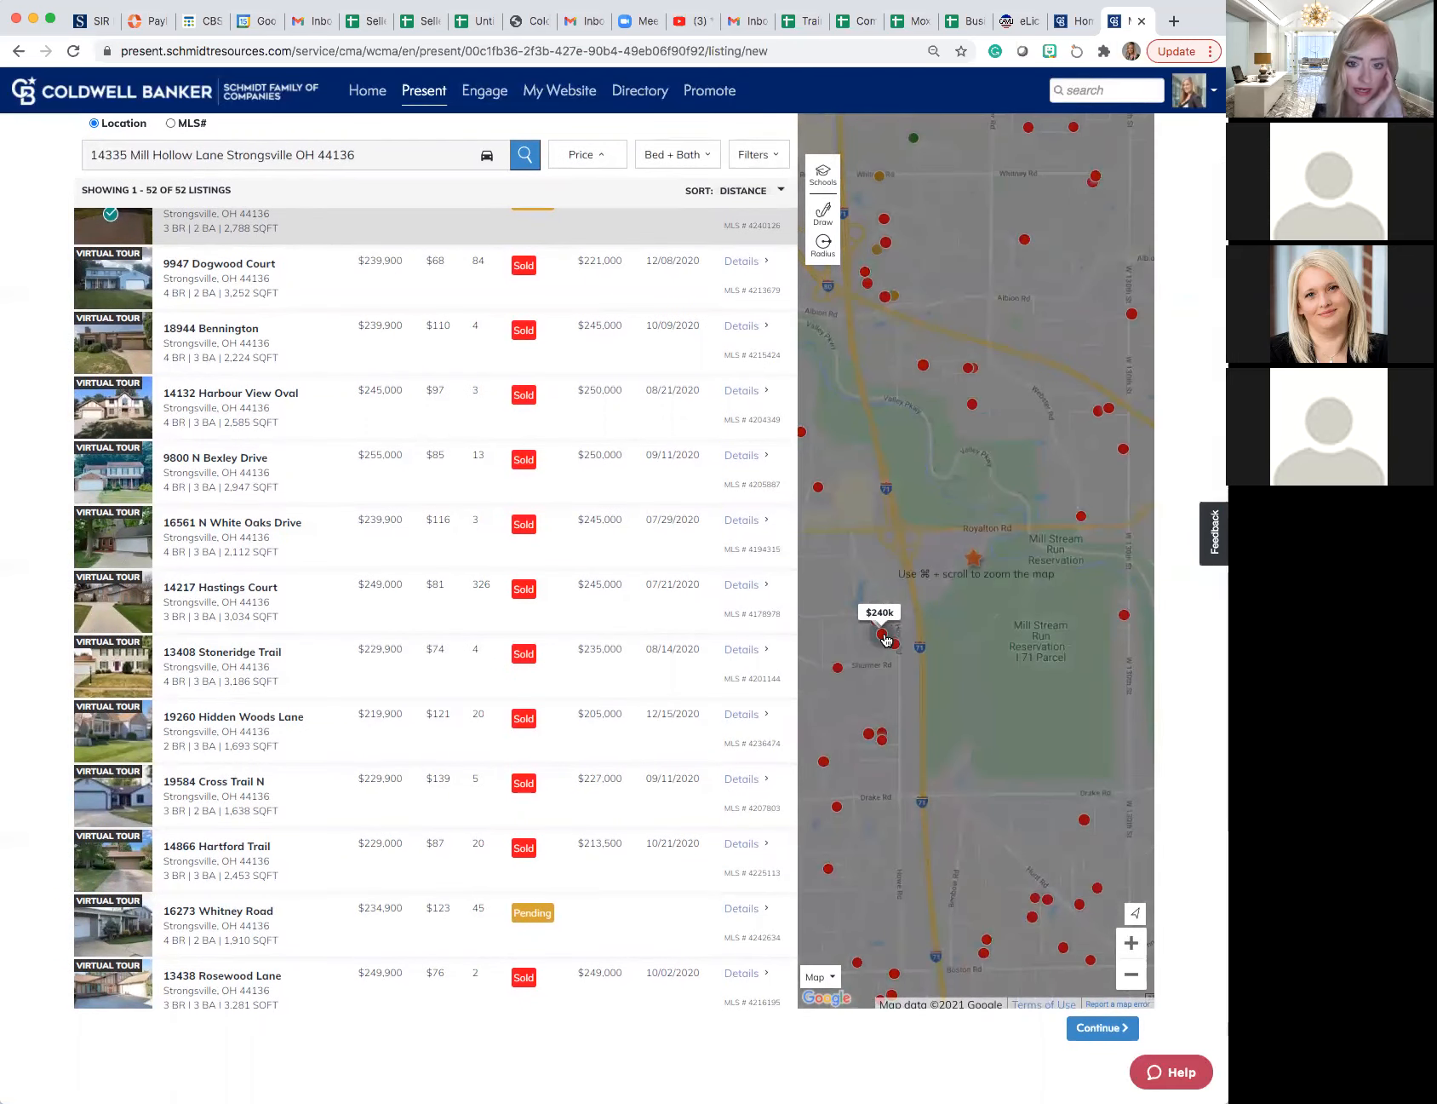
scroll(885, 639, "up", 2)
left_click(883, 638)
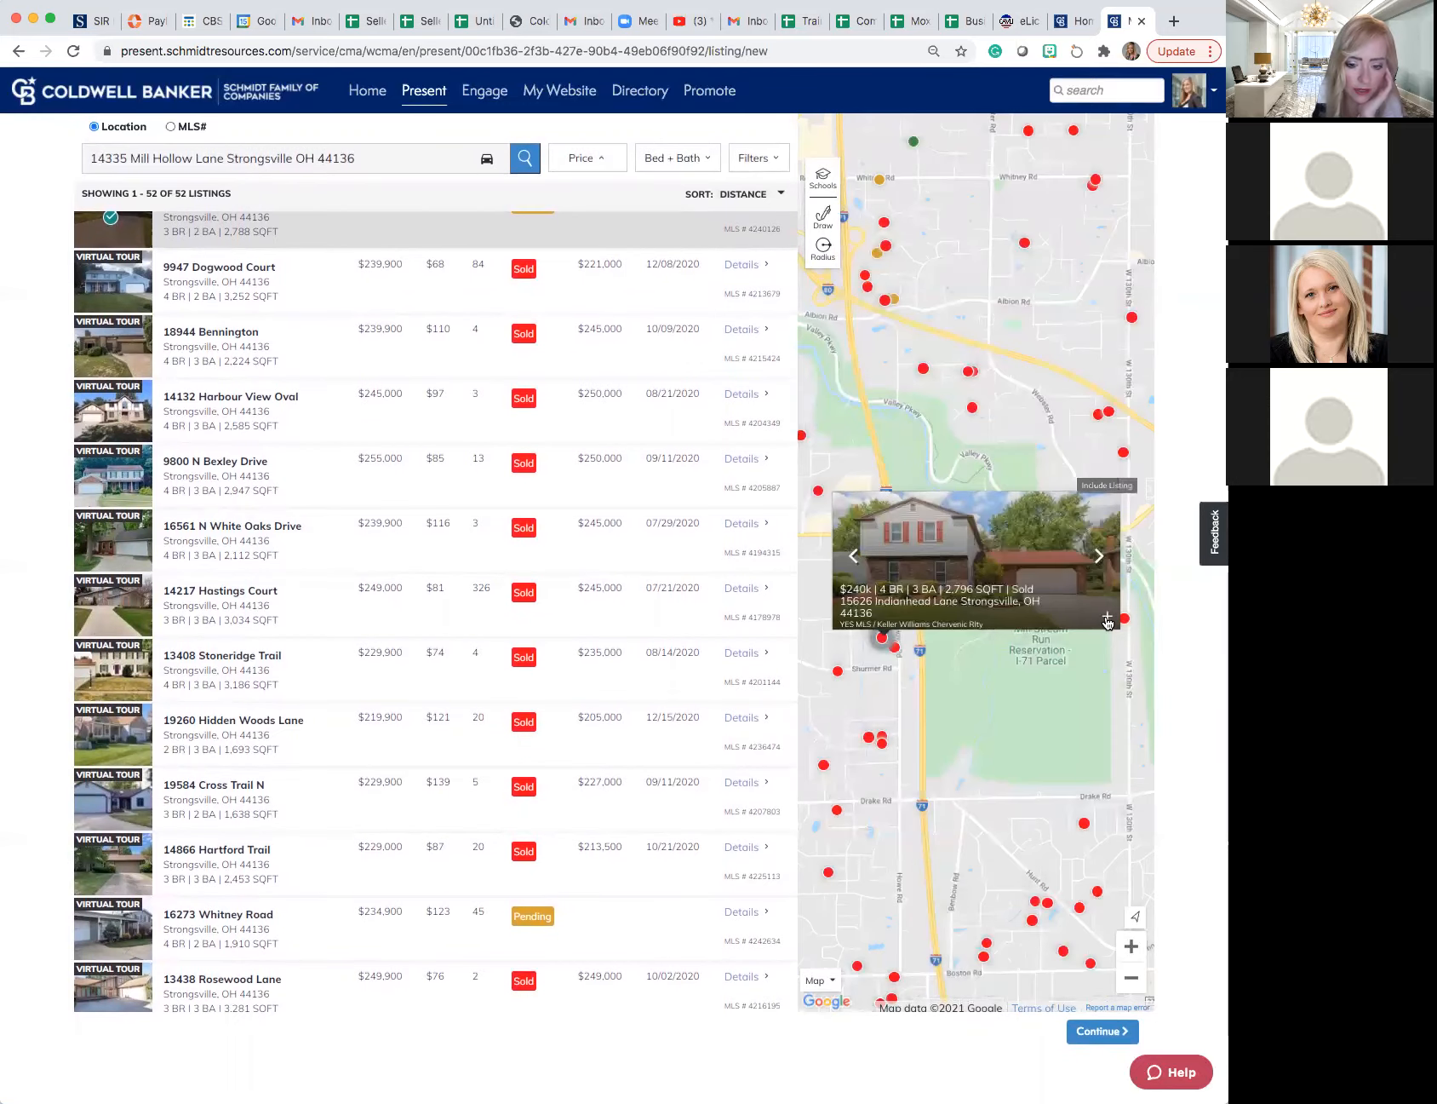
left_click(1107, 620)
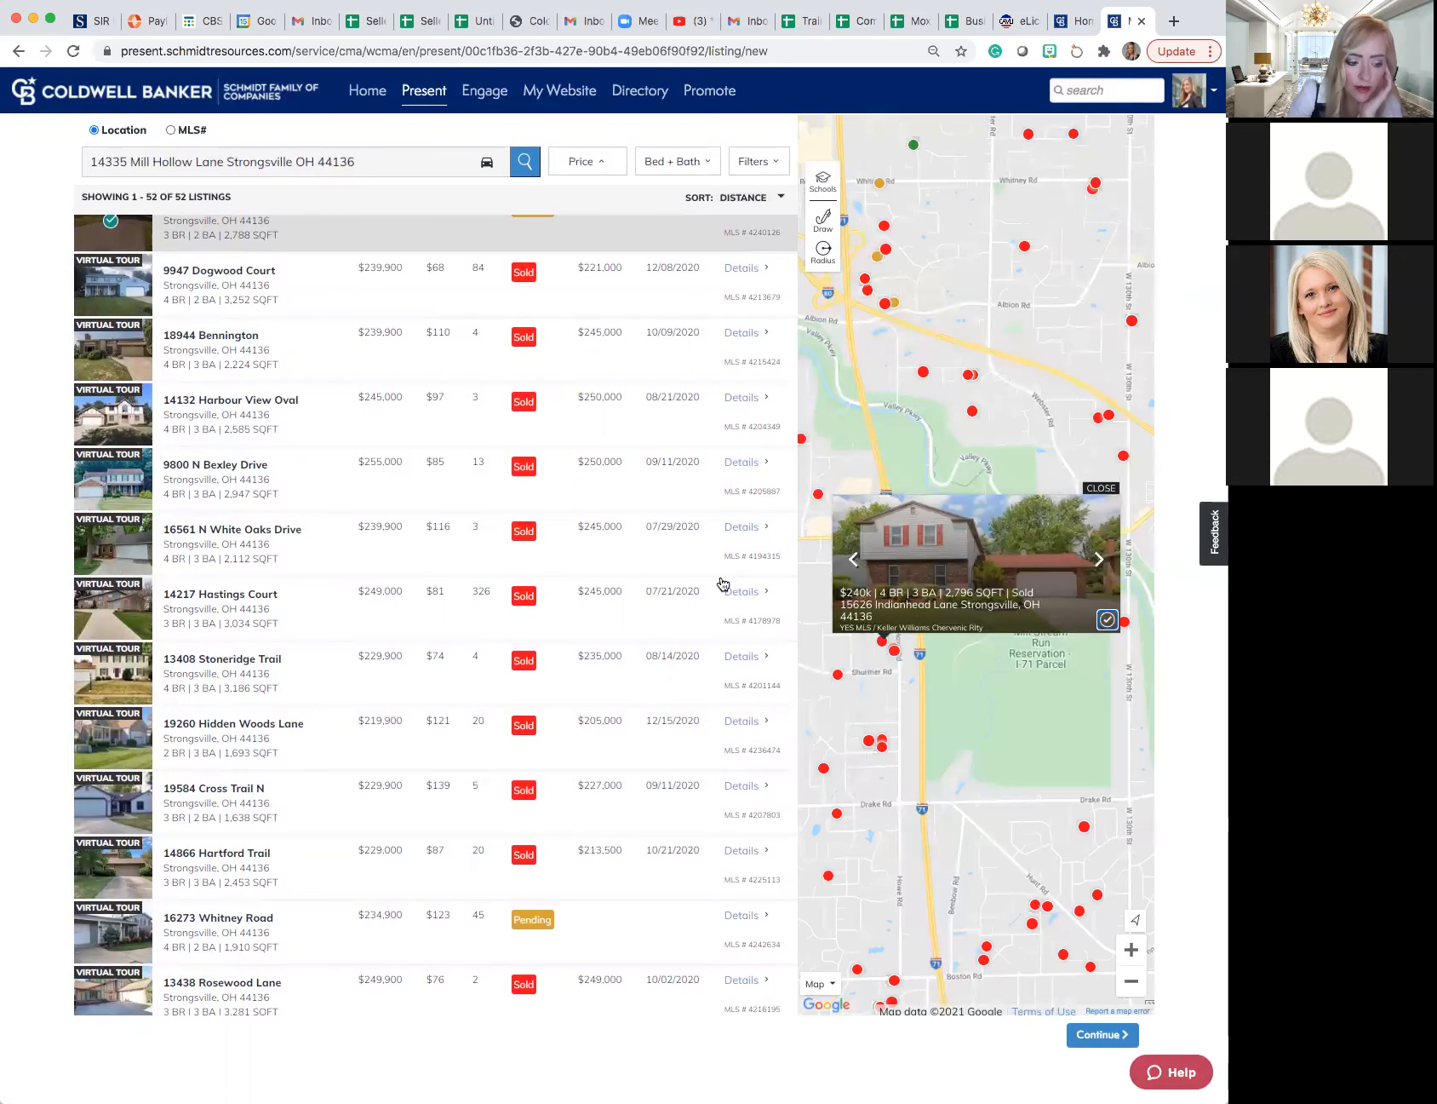
scroll(389, 531, "down", 1)
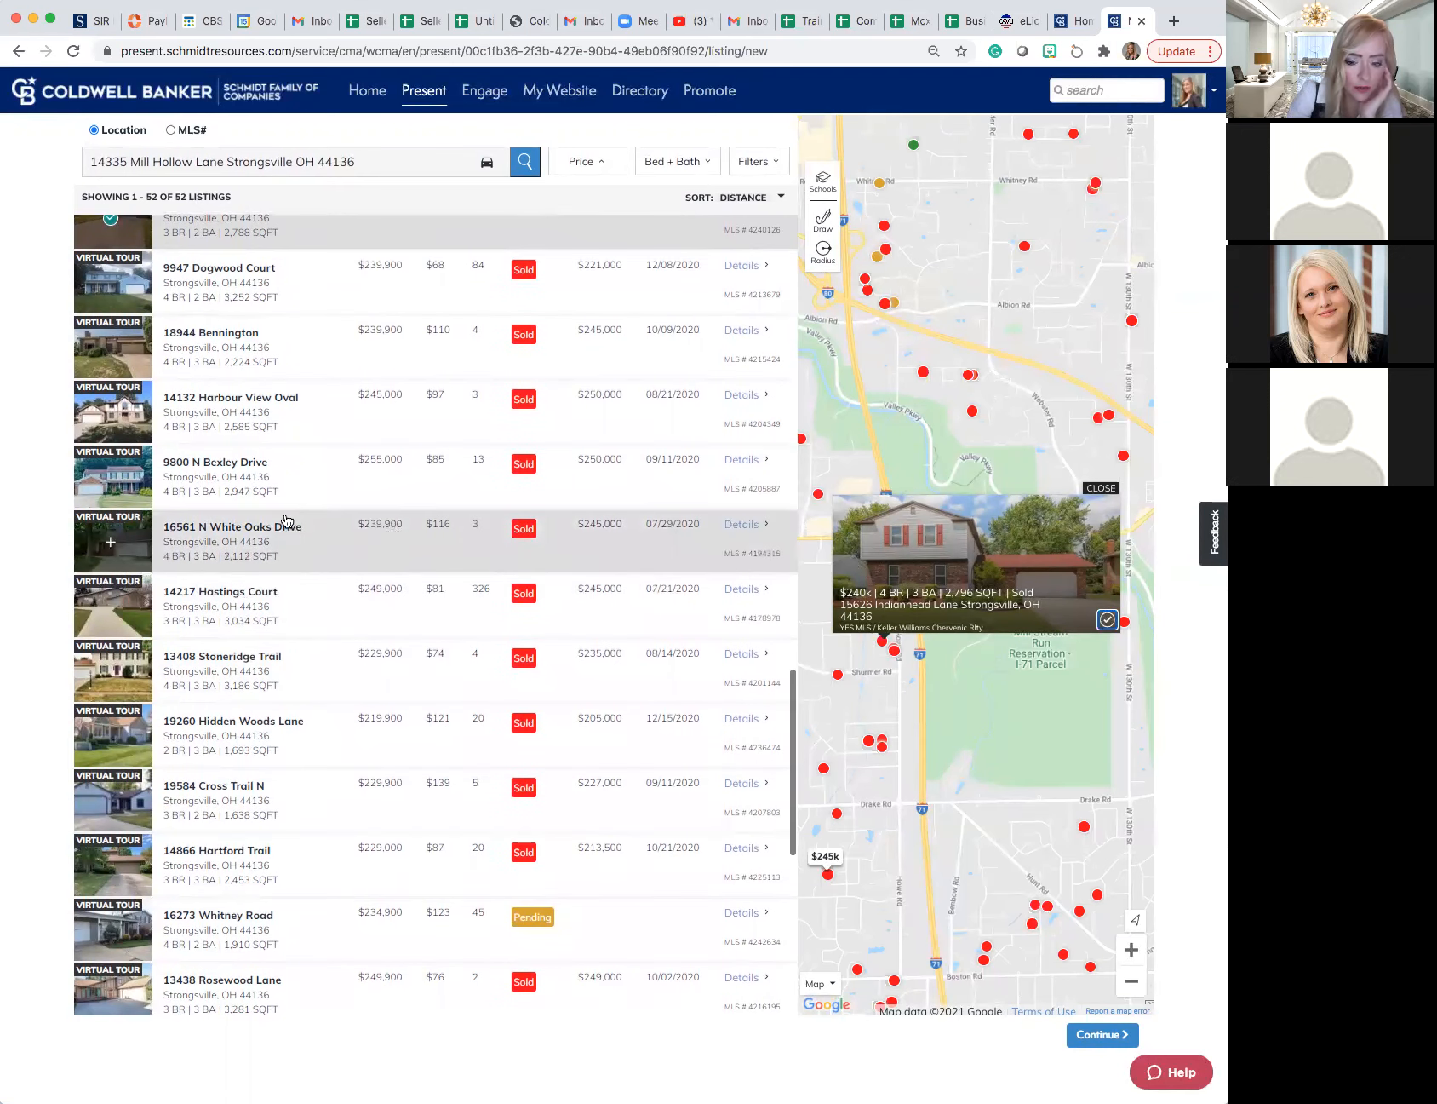
scroll(1099, 496, "up", 1)
left_click(1099, 491)
scroll(1064, 511, "down", 1)
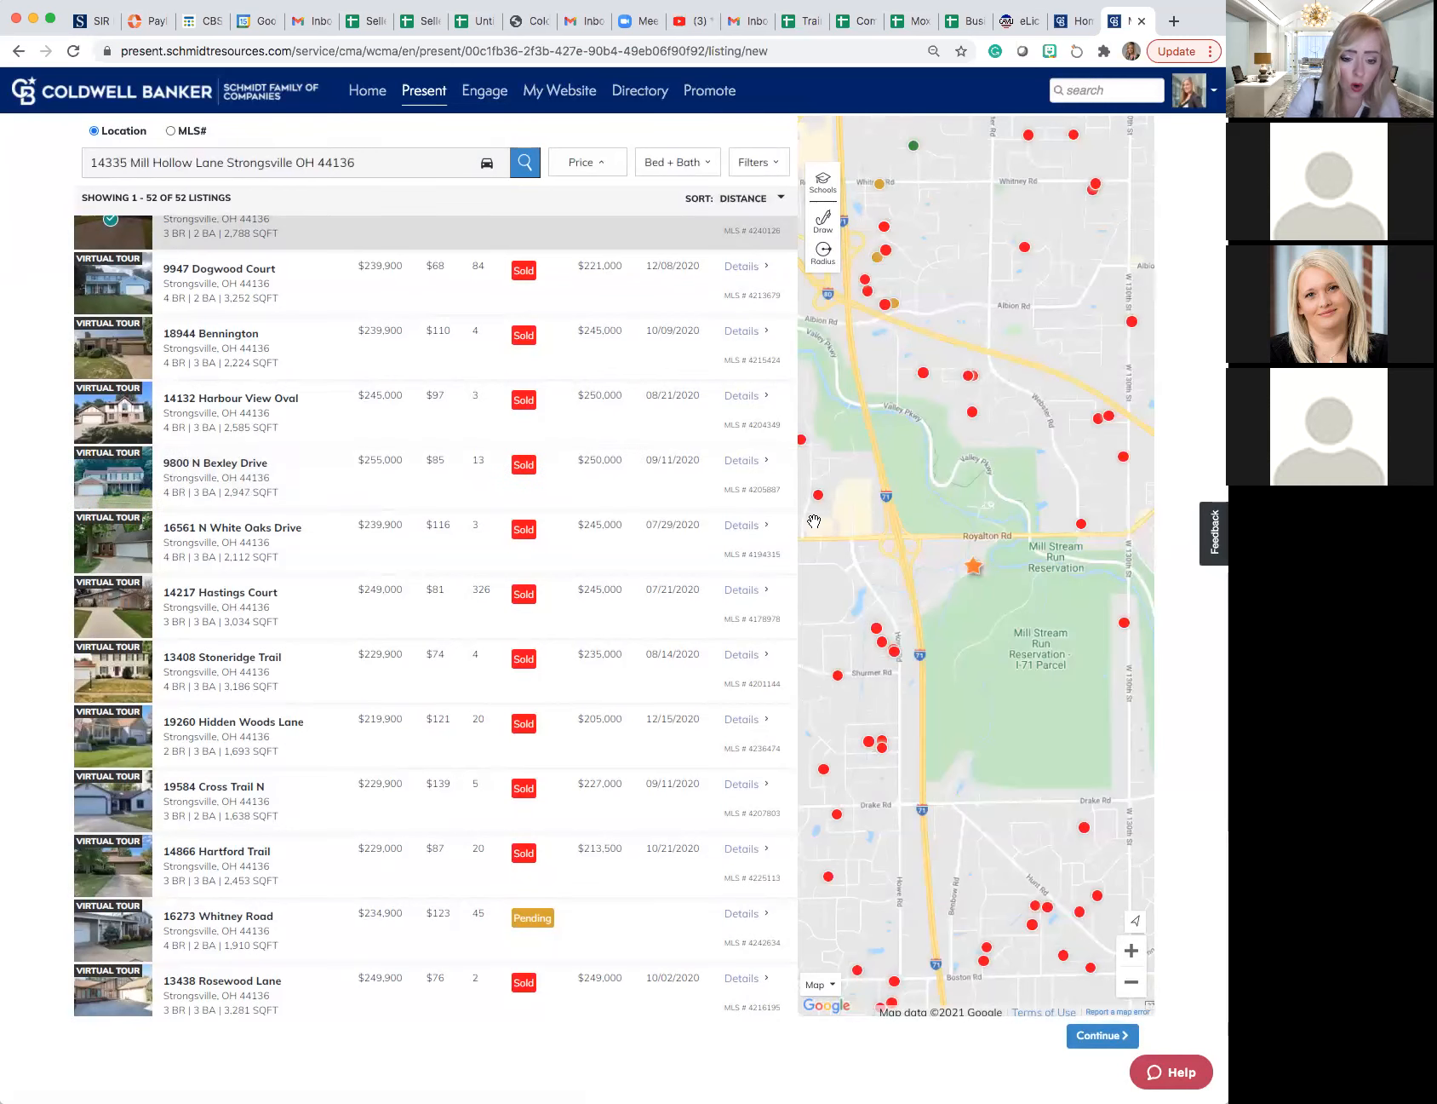
- View another photo in the map preview of the 4-bed, 2,796 sq ft sold listing and toggle its inclusion off and back on
mouse_move(884, 642)
scroll(885, 646, "down", 2)
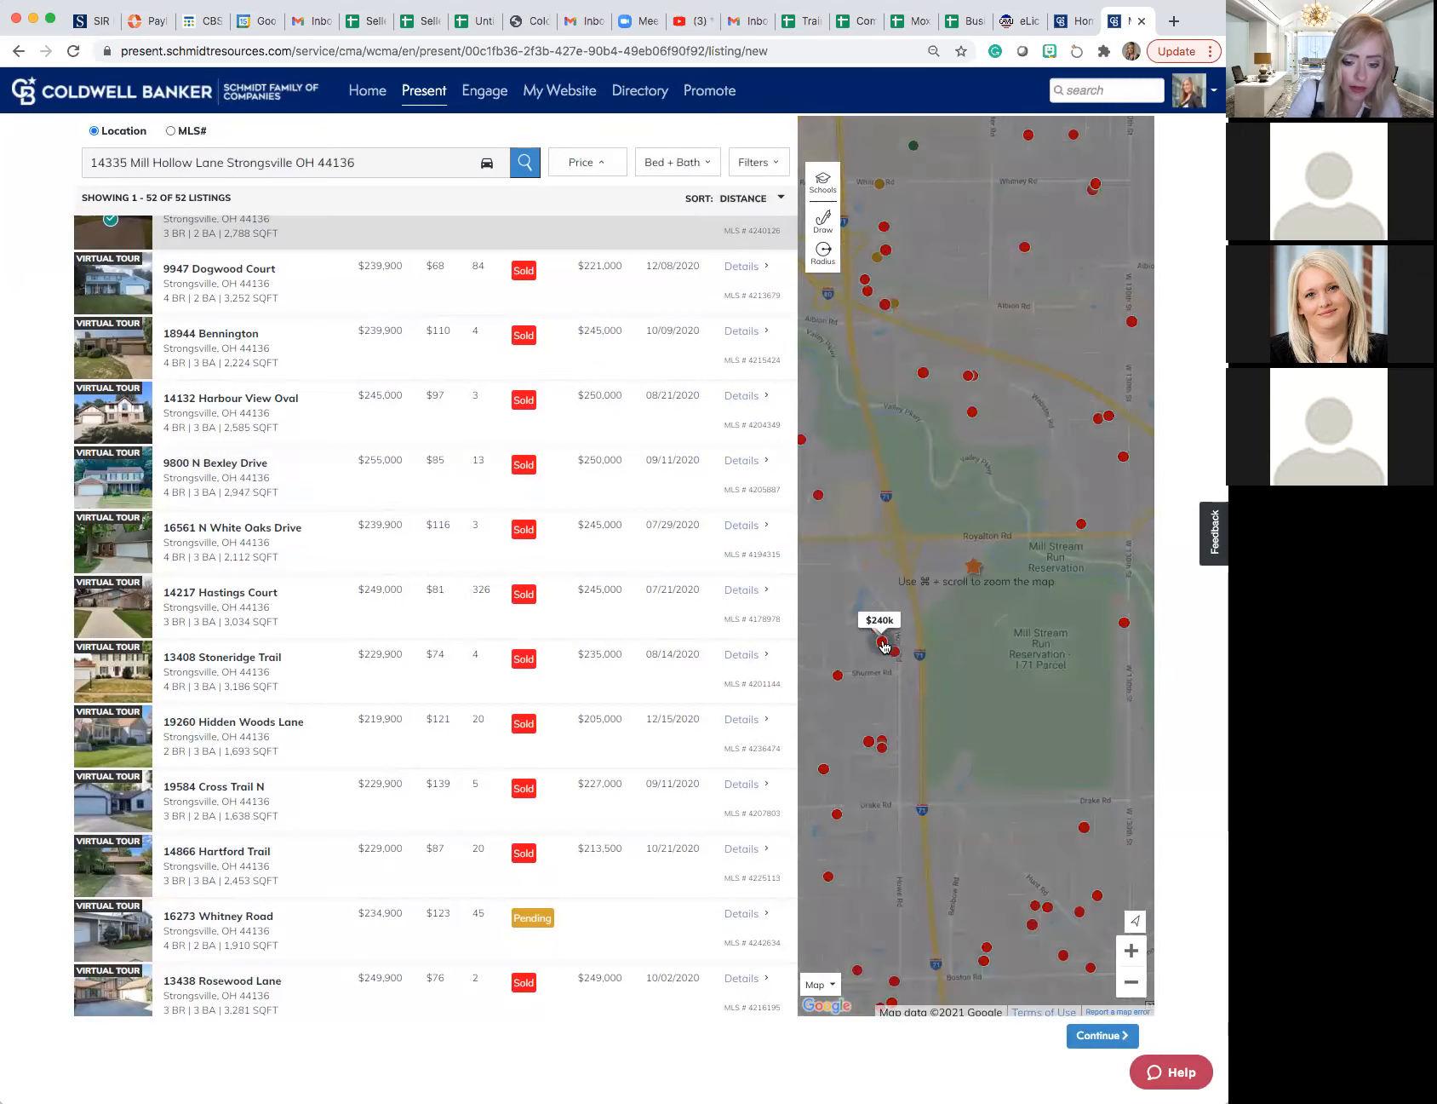
left_click(885, 646)
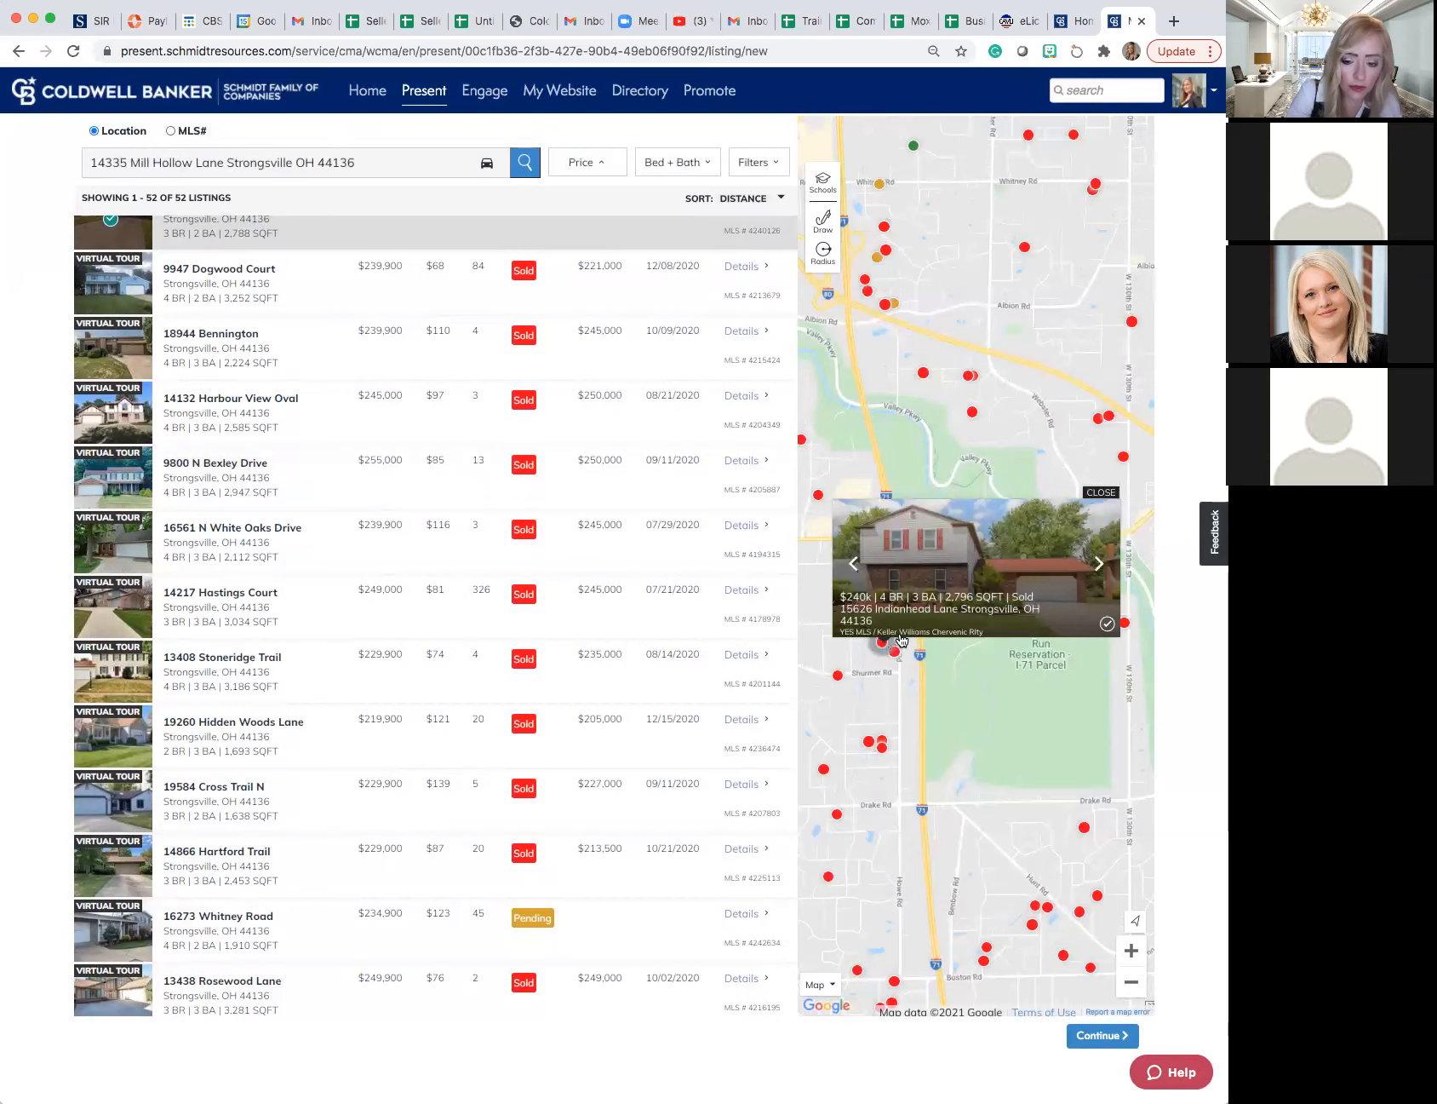
scroll(904, 639, "up", 1)
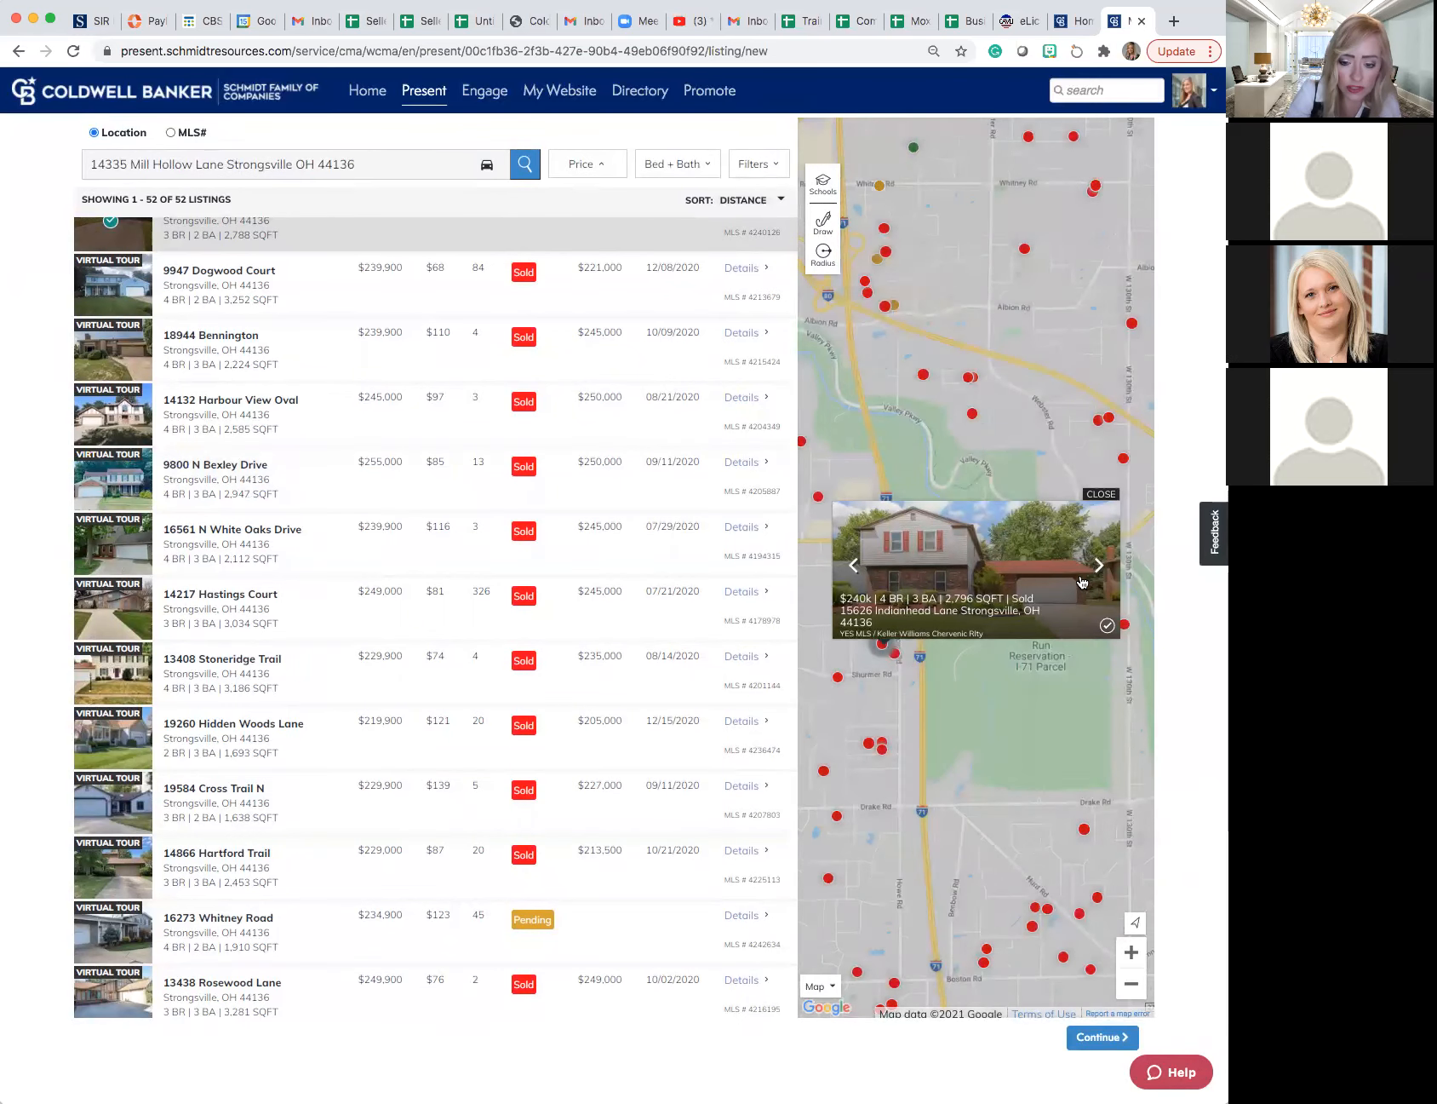
left_click(1096, 569)
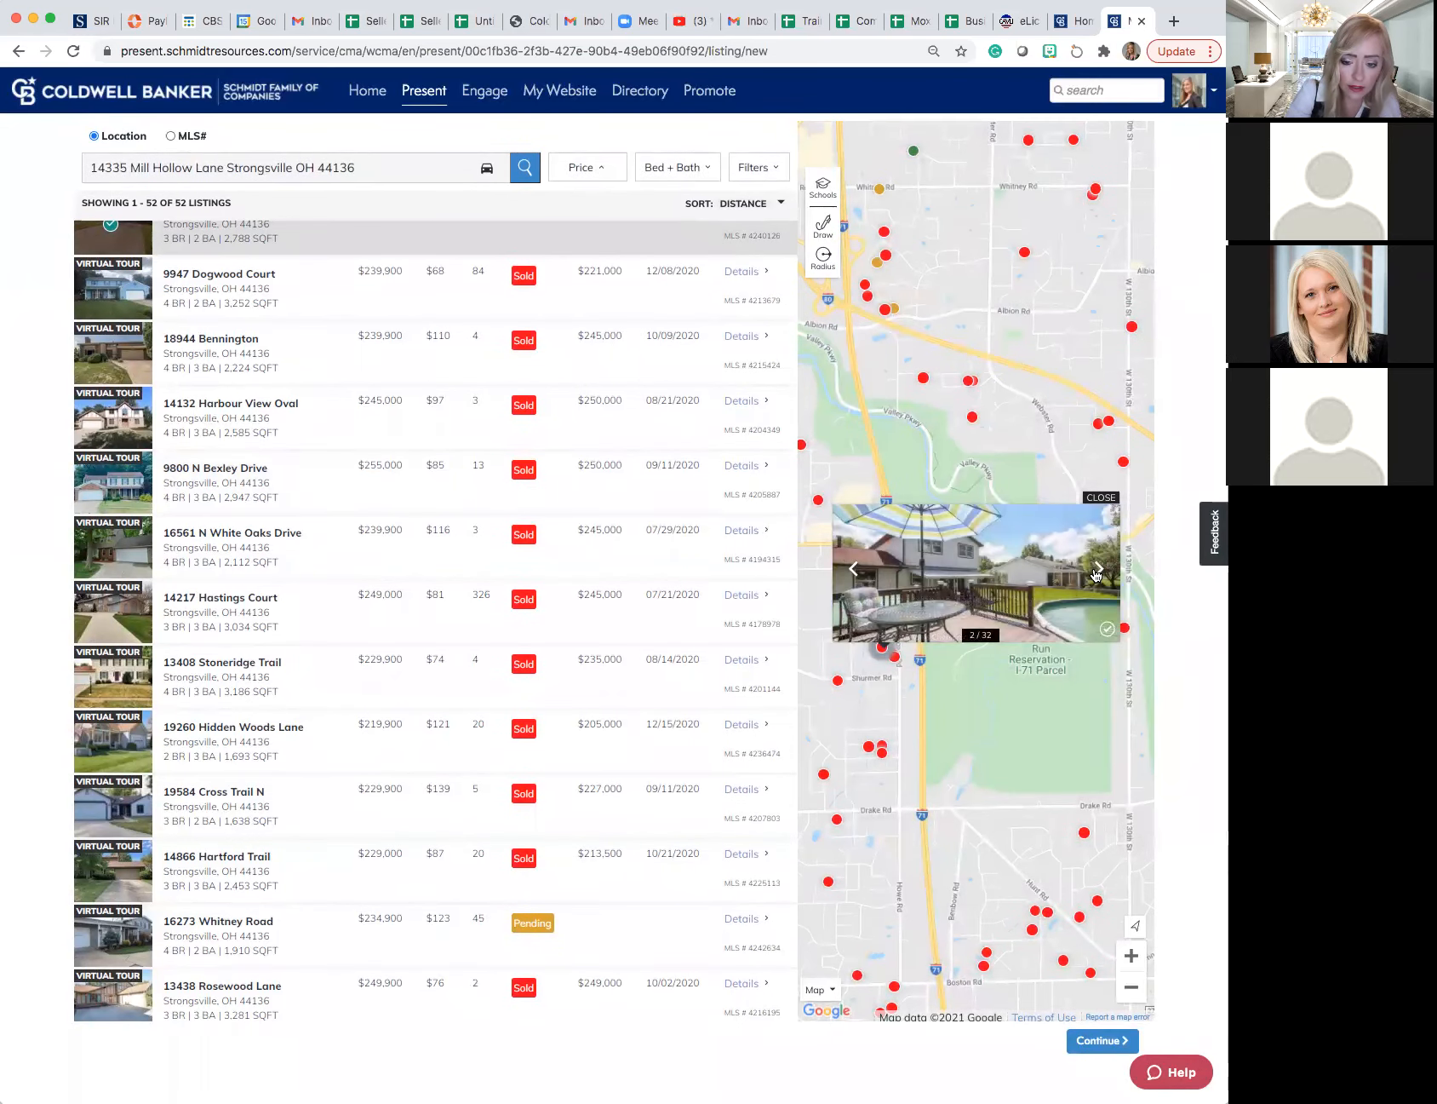
left_click(1108, 631)
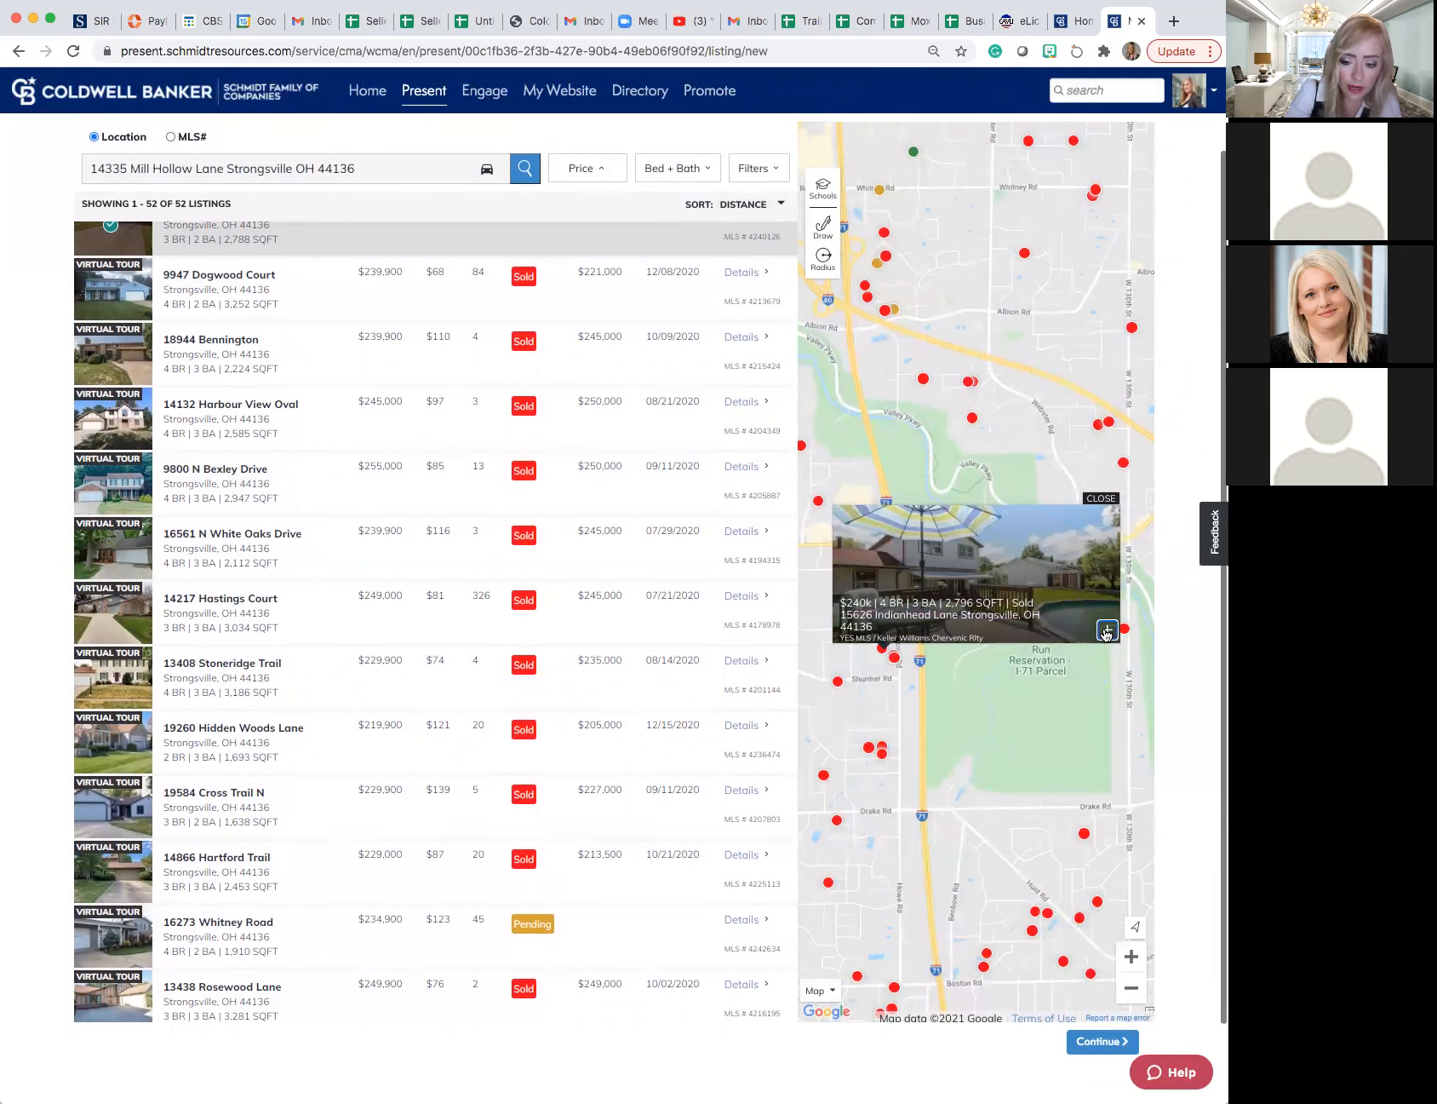
left_click(1108, 631)
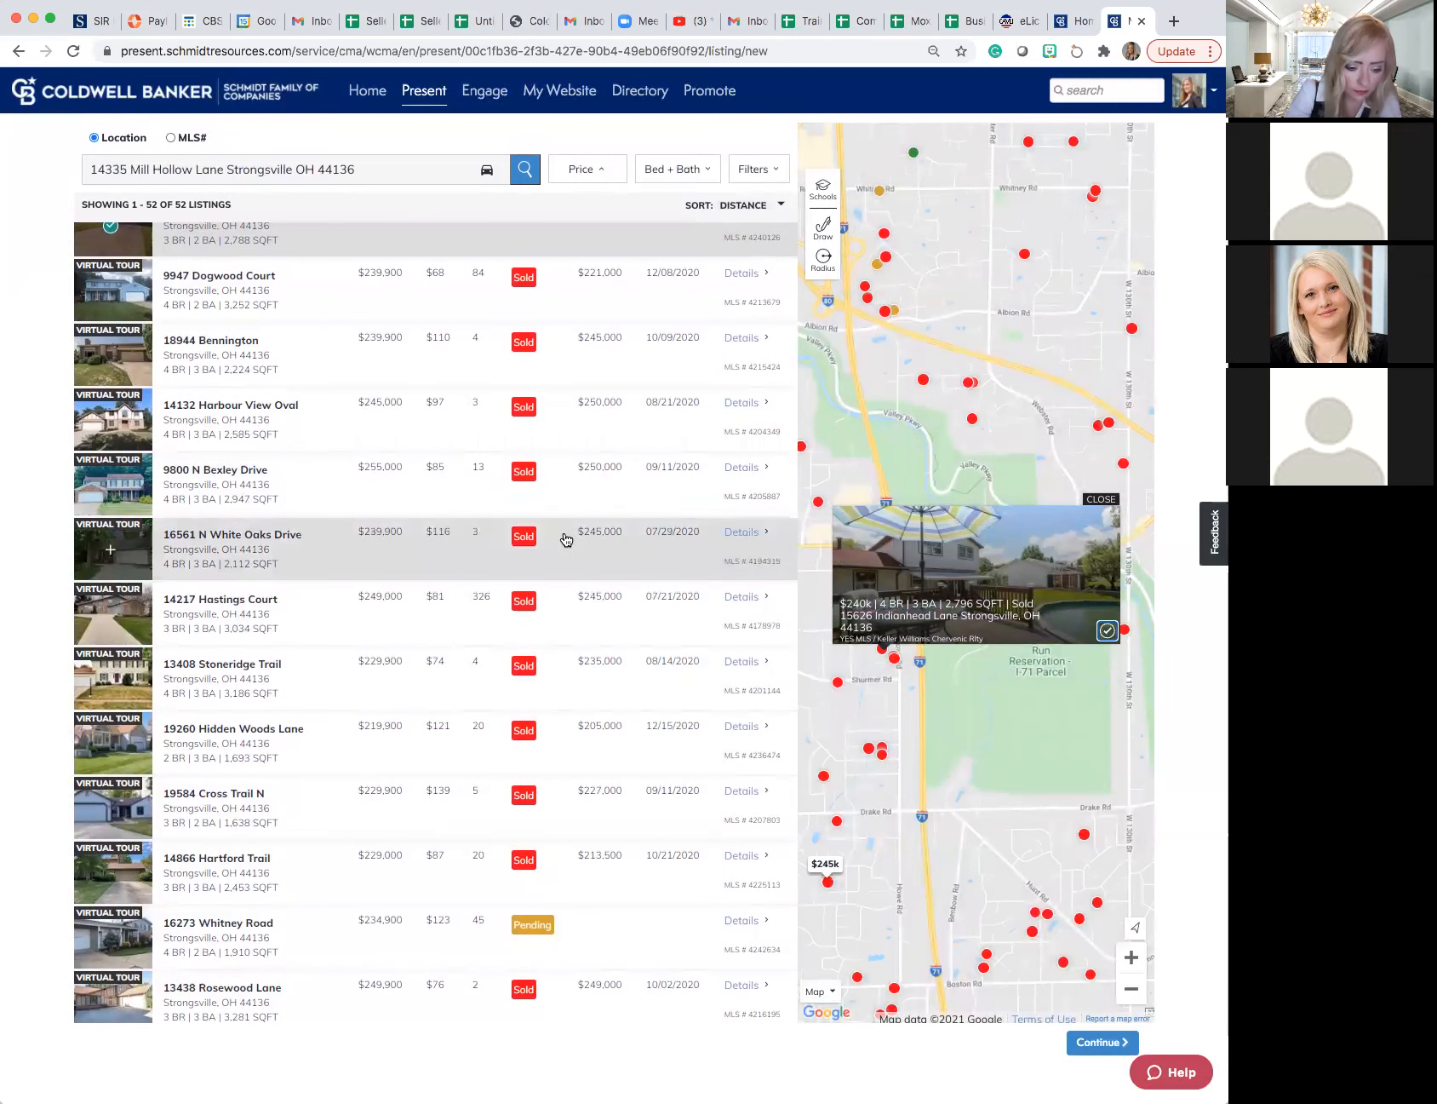
- Include the active 4-bed, 1,721 sq ft listing priced at $235,000 as a comparable
scroll(565, 539, "down", 5)
scroll(565, 539, "down", 2)
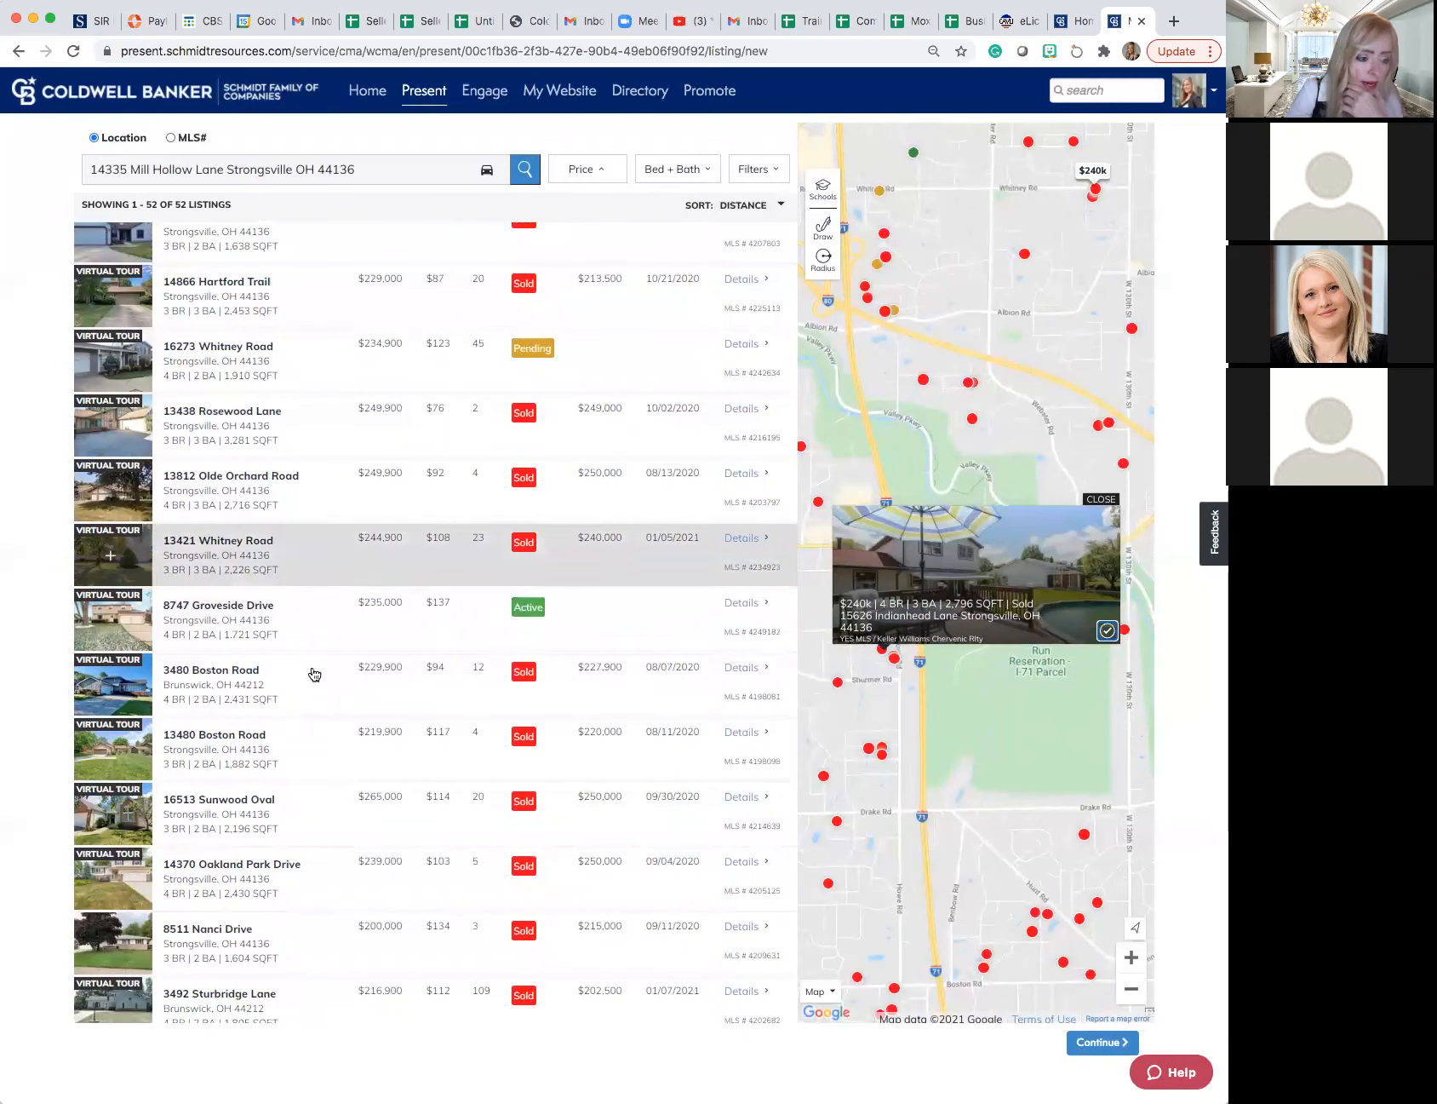
left_click(113, 619)
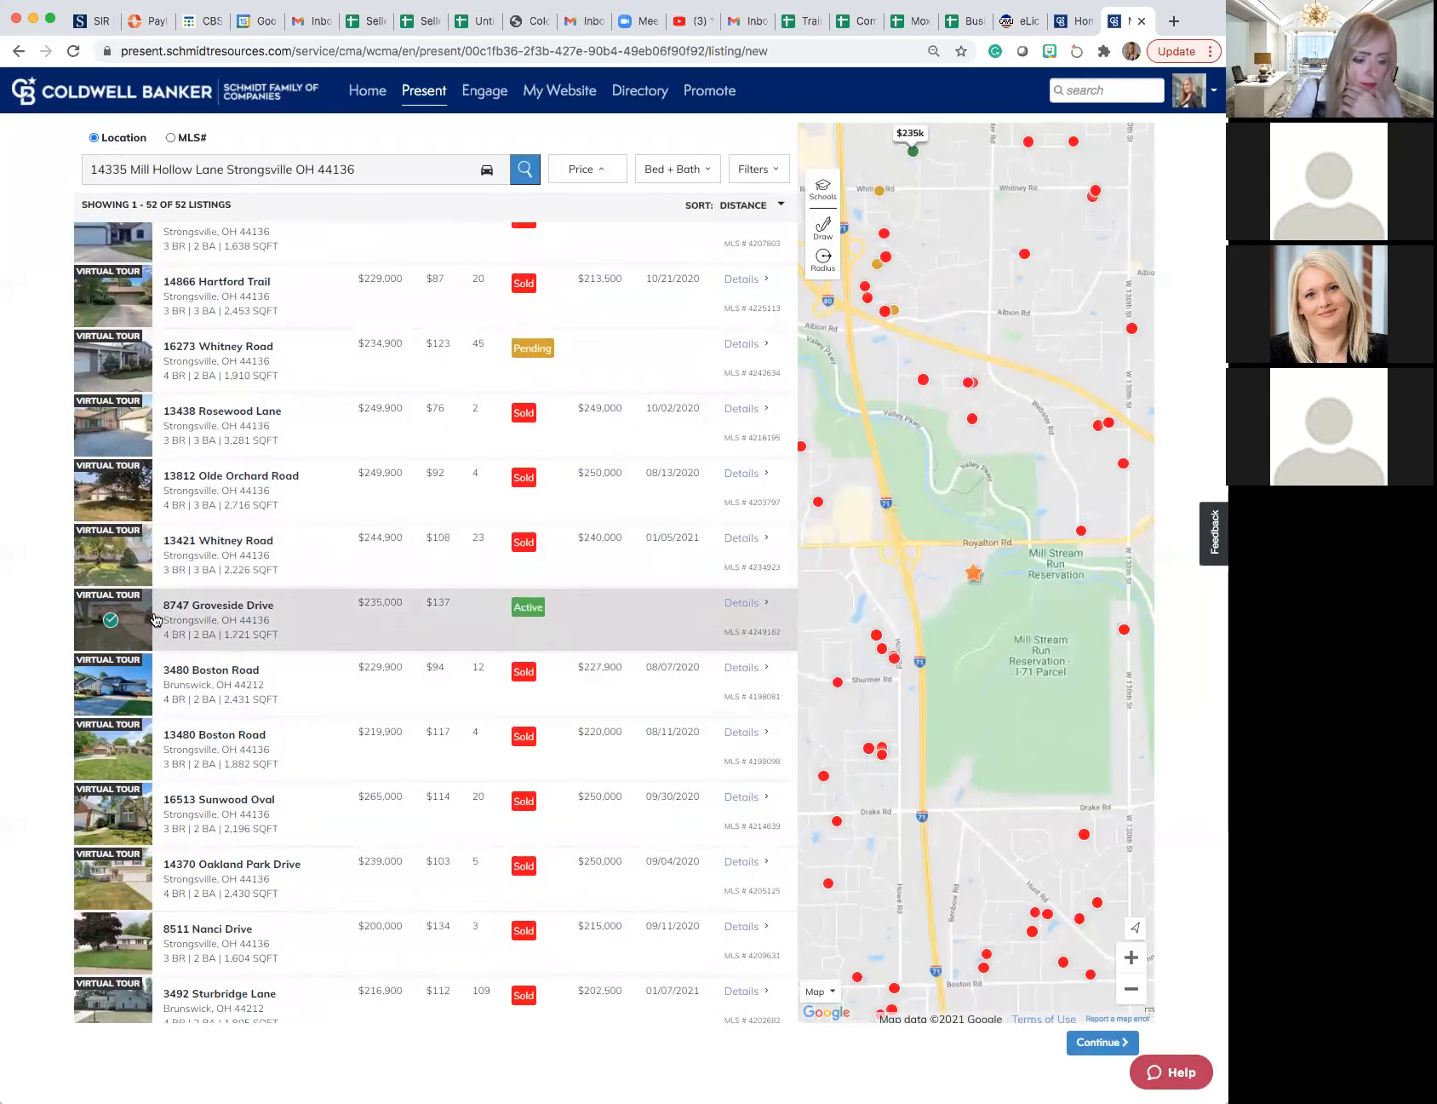
- Look through the whole list of search results and check which listings are included as comparables
scroll(242, 617, "down", 3)
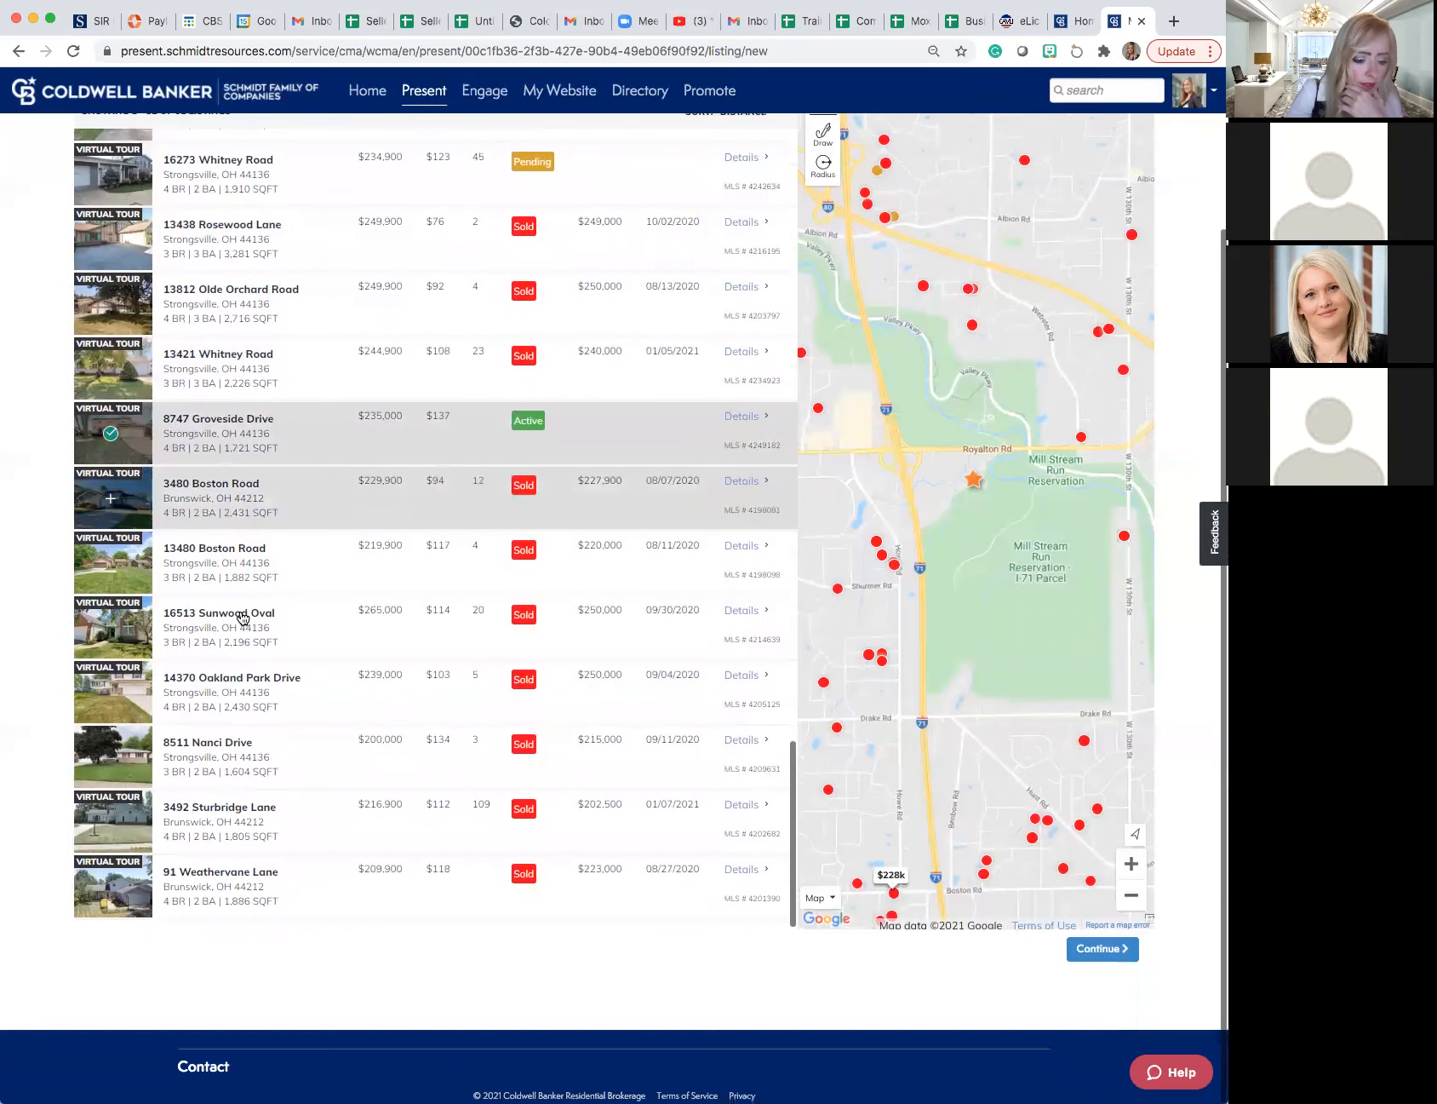
scroll(242, 618, "up", 5)
scroll(243, 617, "up", 7)
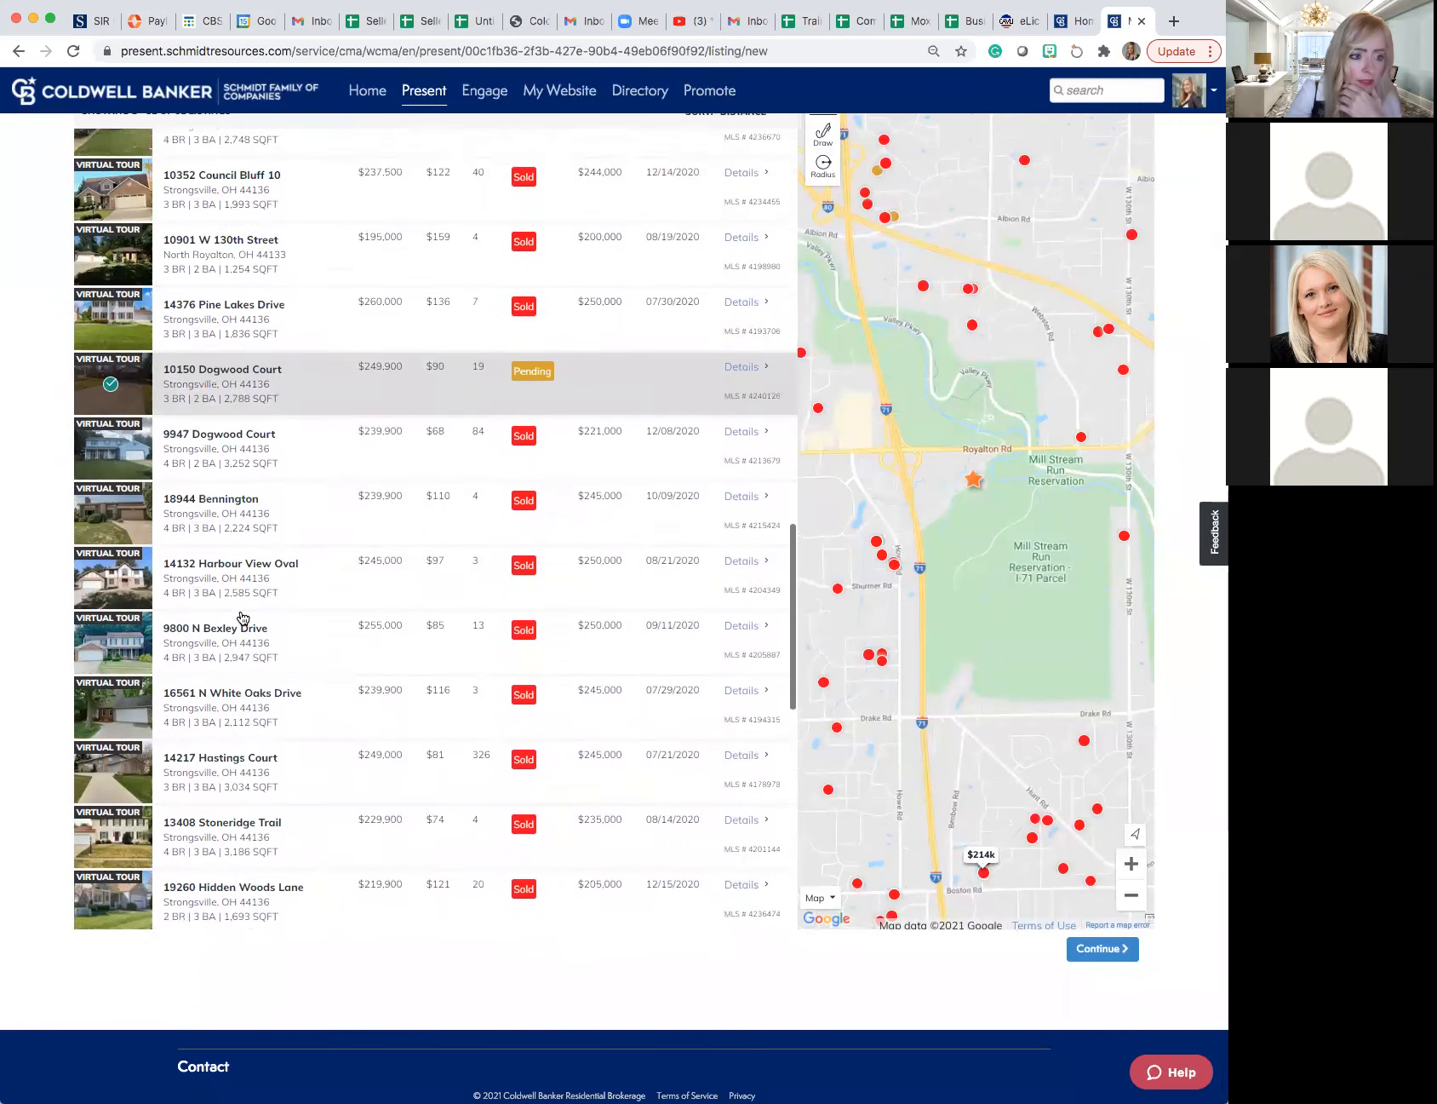
scroll(243, 617, "up", 15)
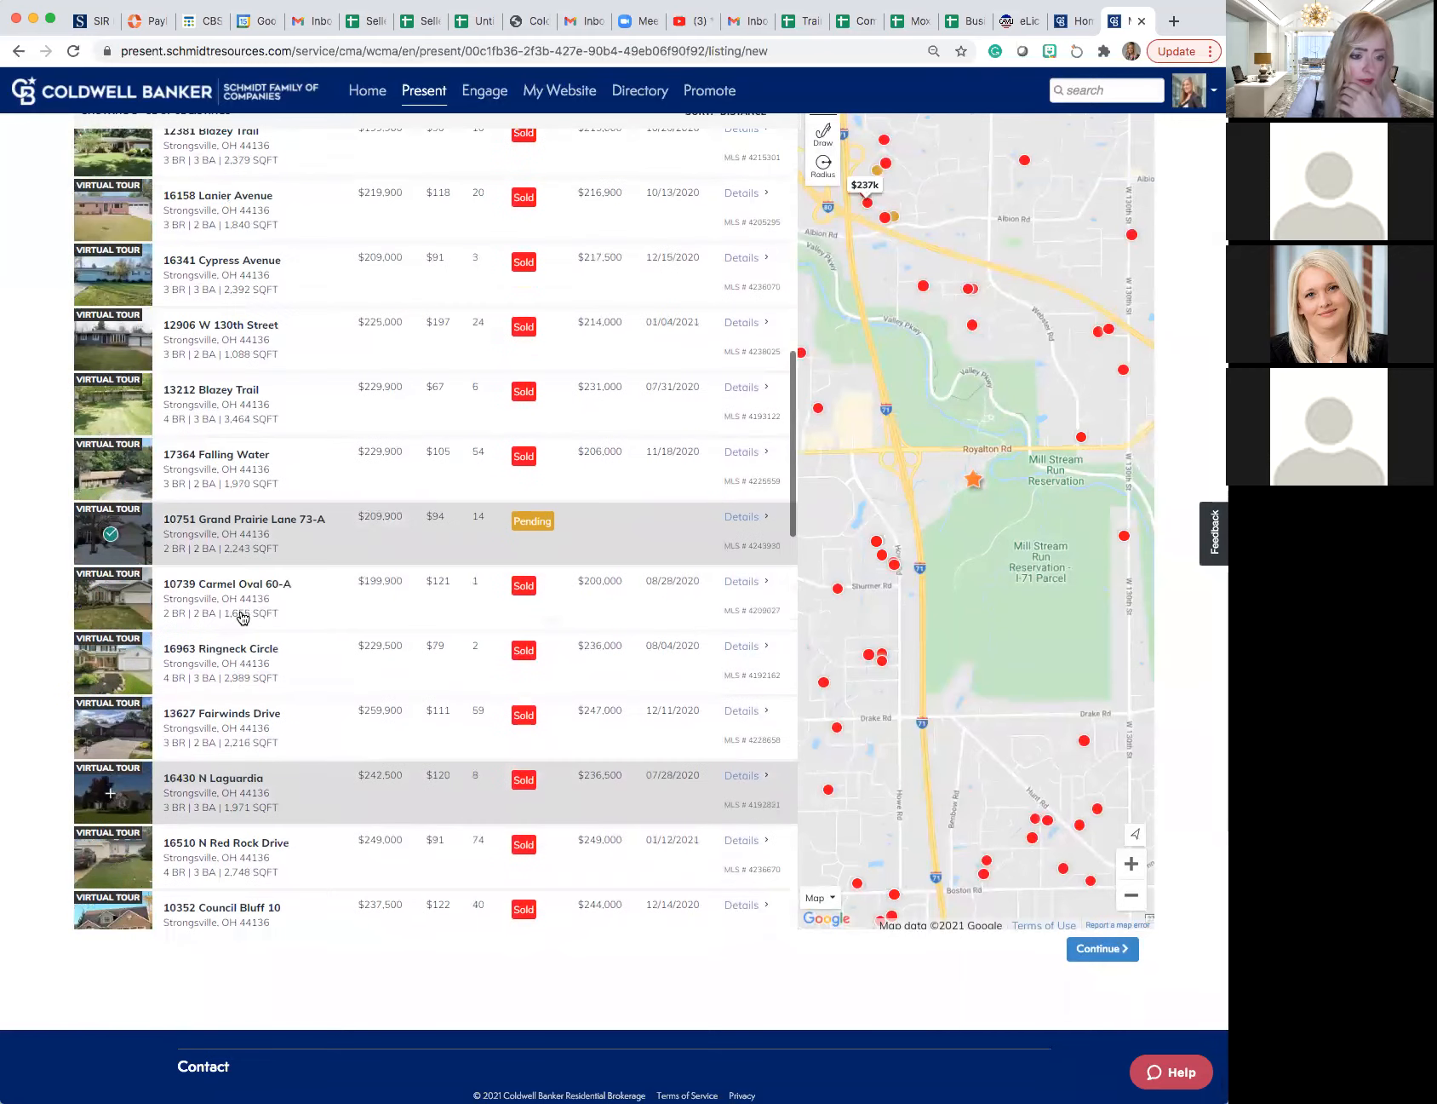
scroll(242, 618, "up", 4)
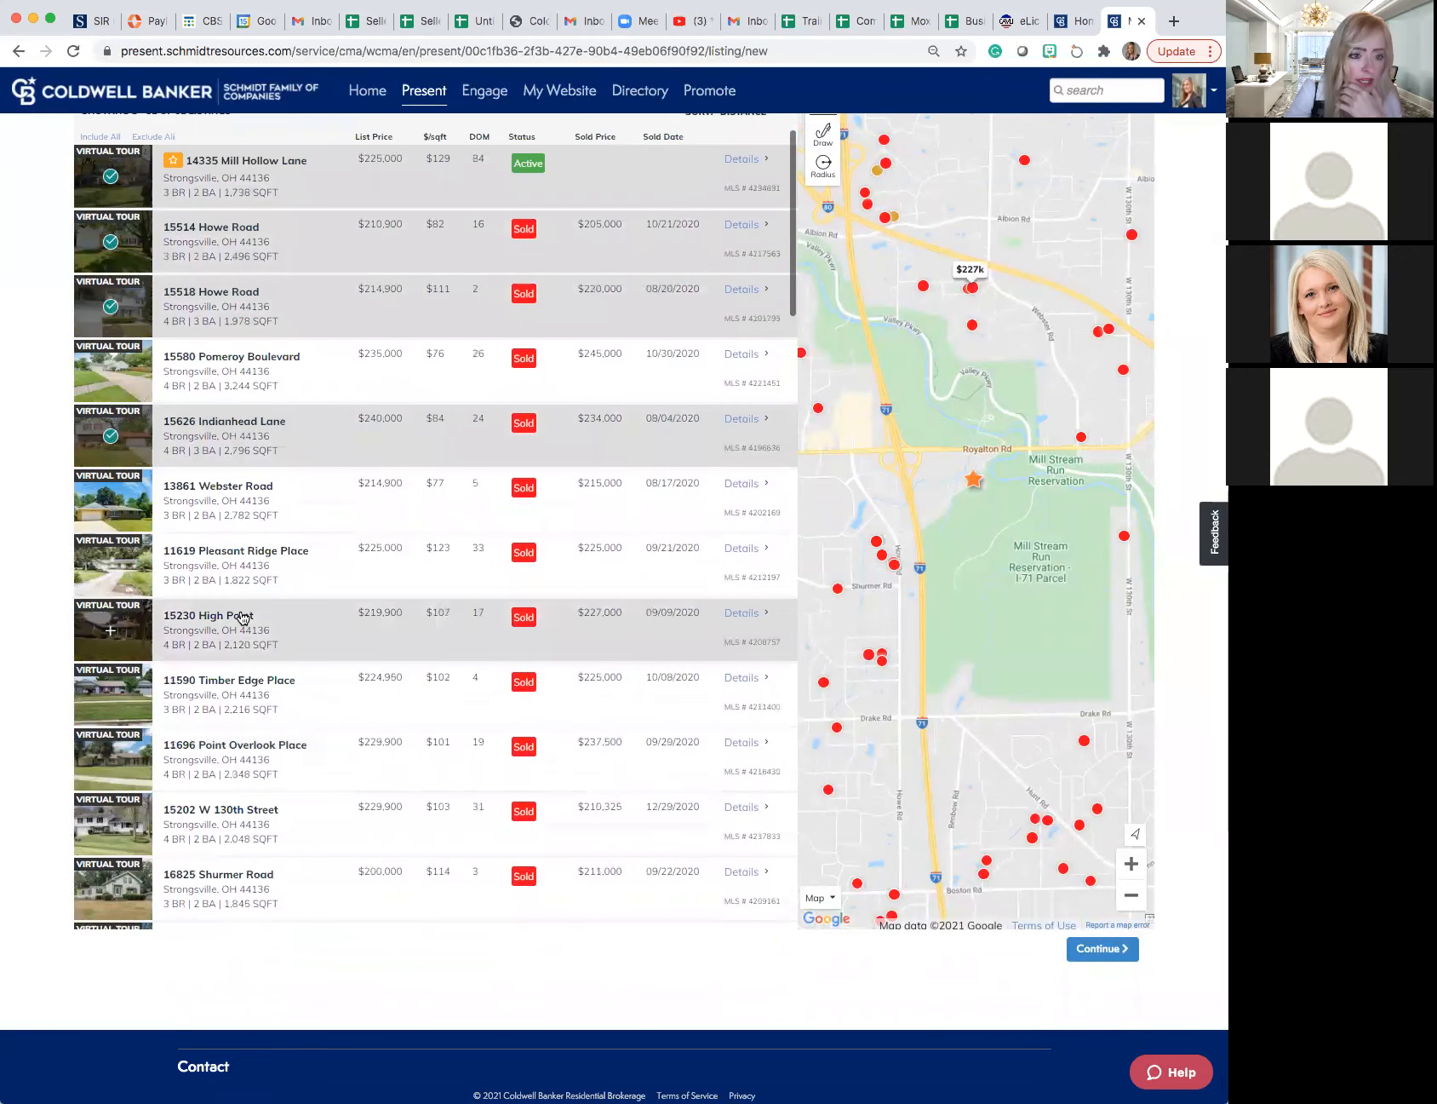
scroll(242, 617, "up", 3)
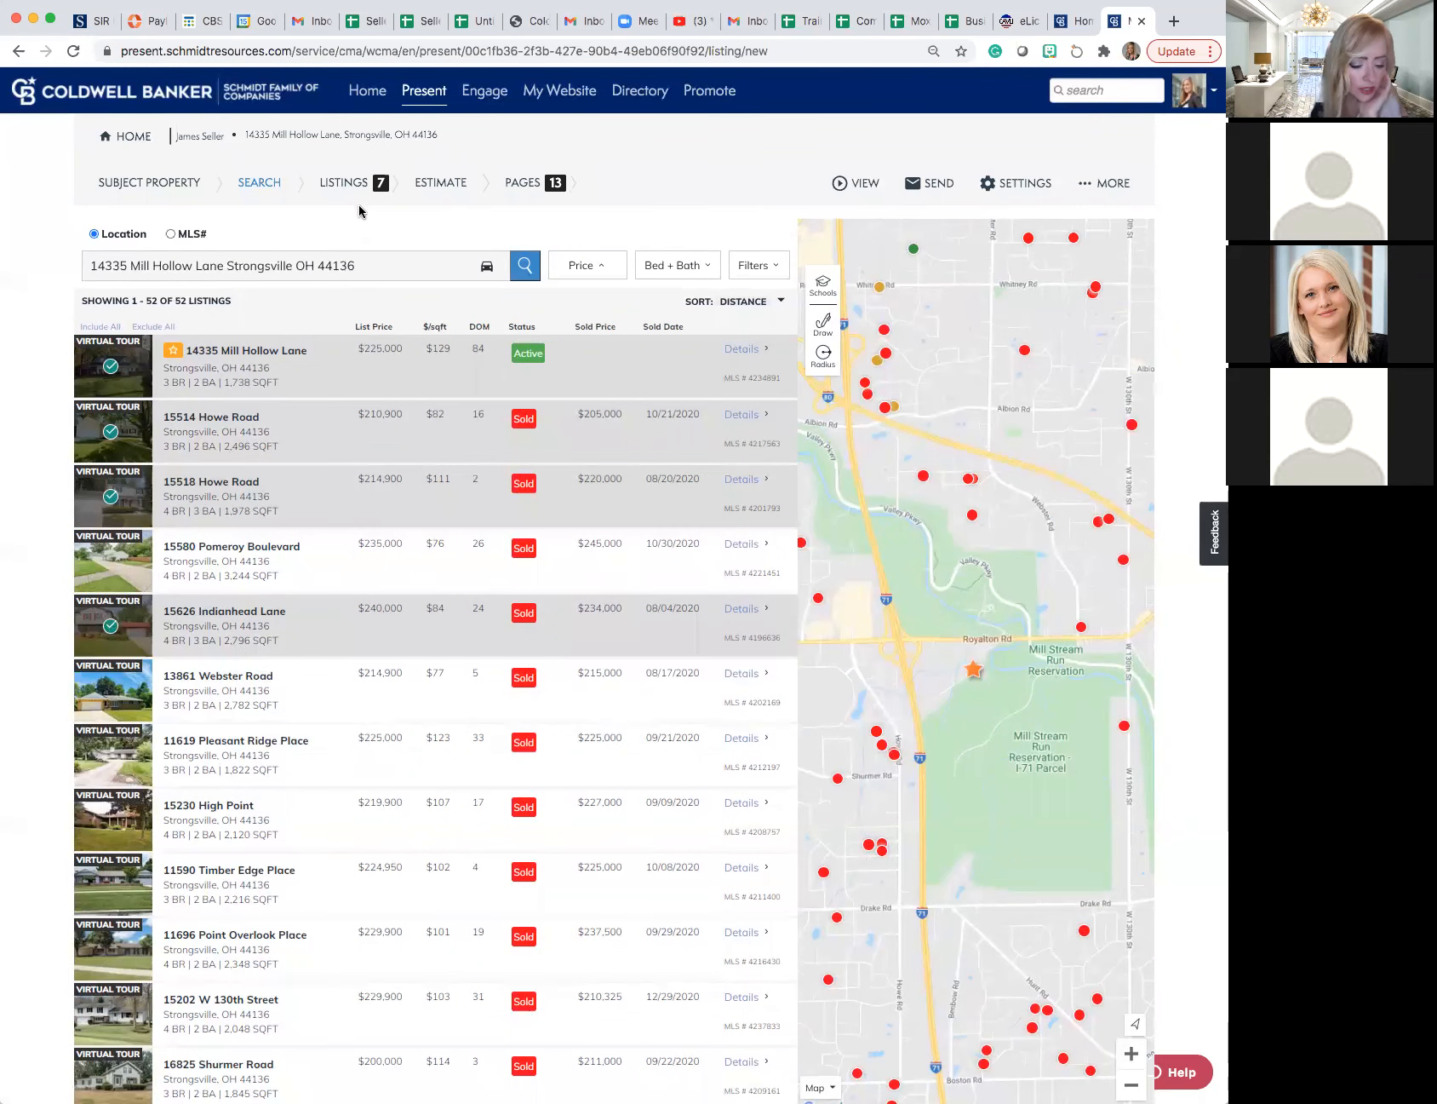
scroll(399, 276, "down", 7)
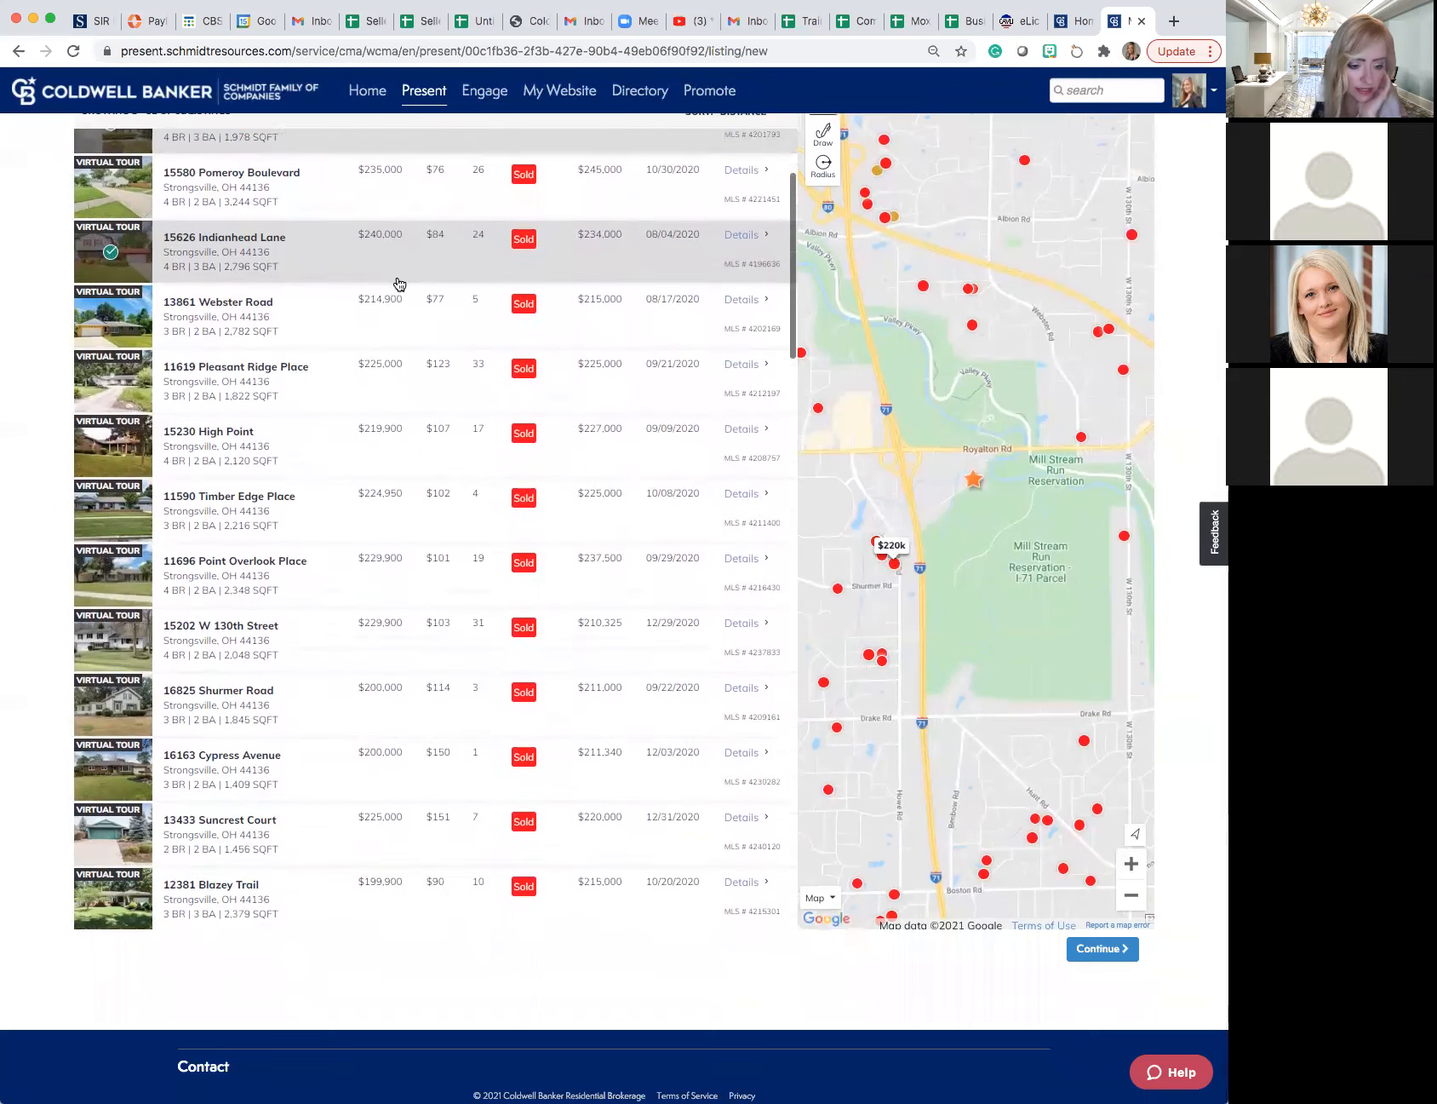
left_click(1085, 946)
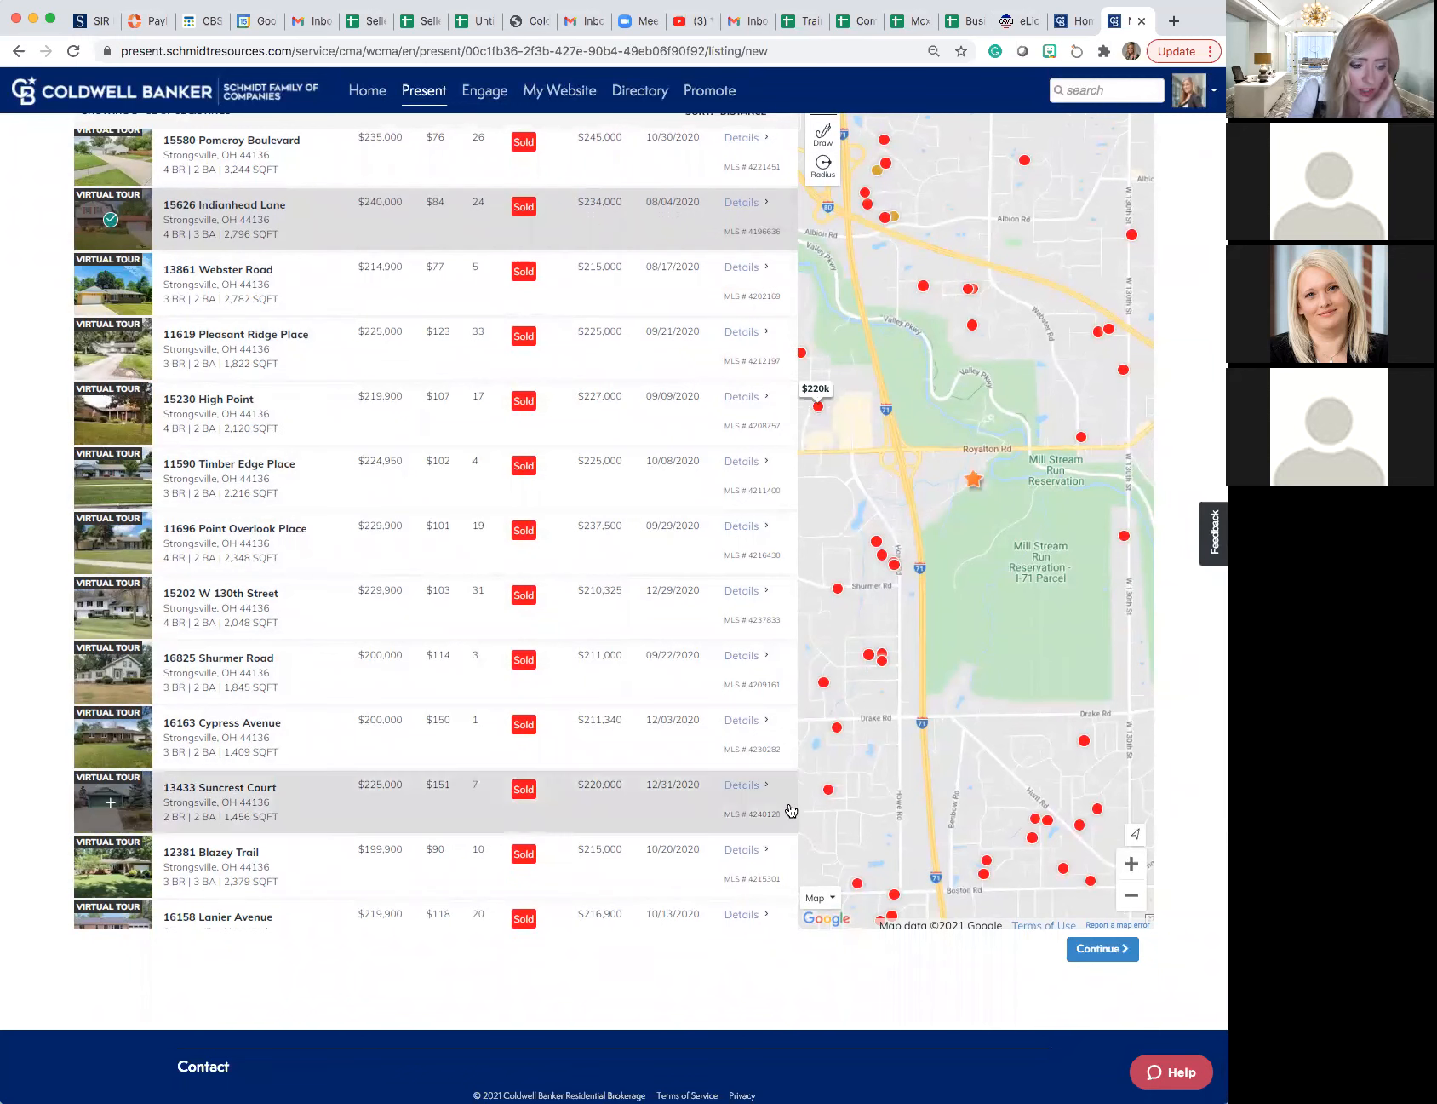
scroll(791, 810, "up", 5)
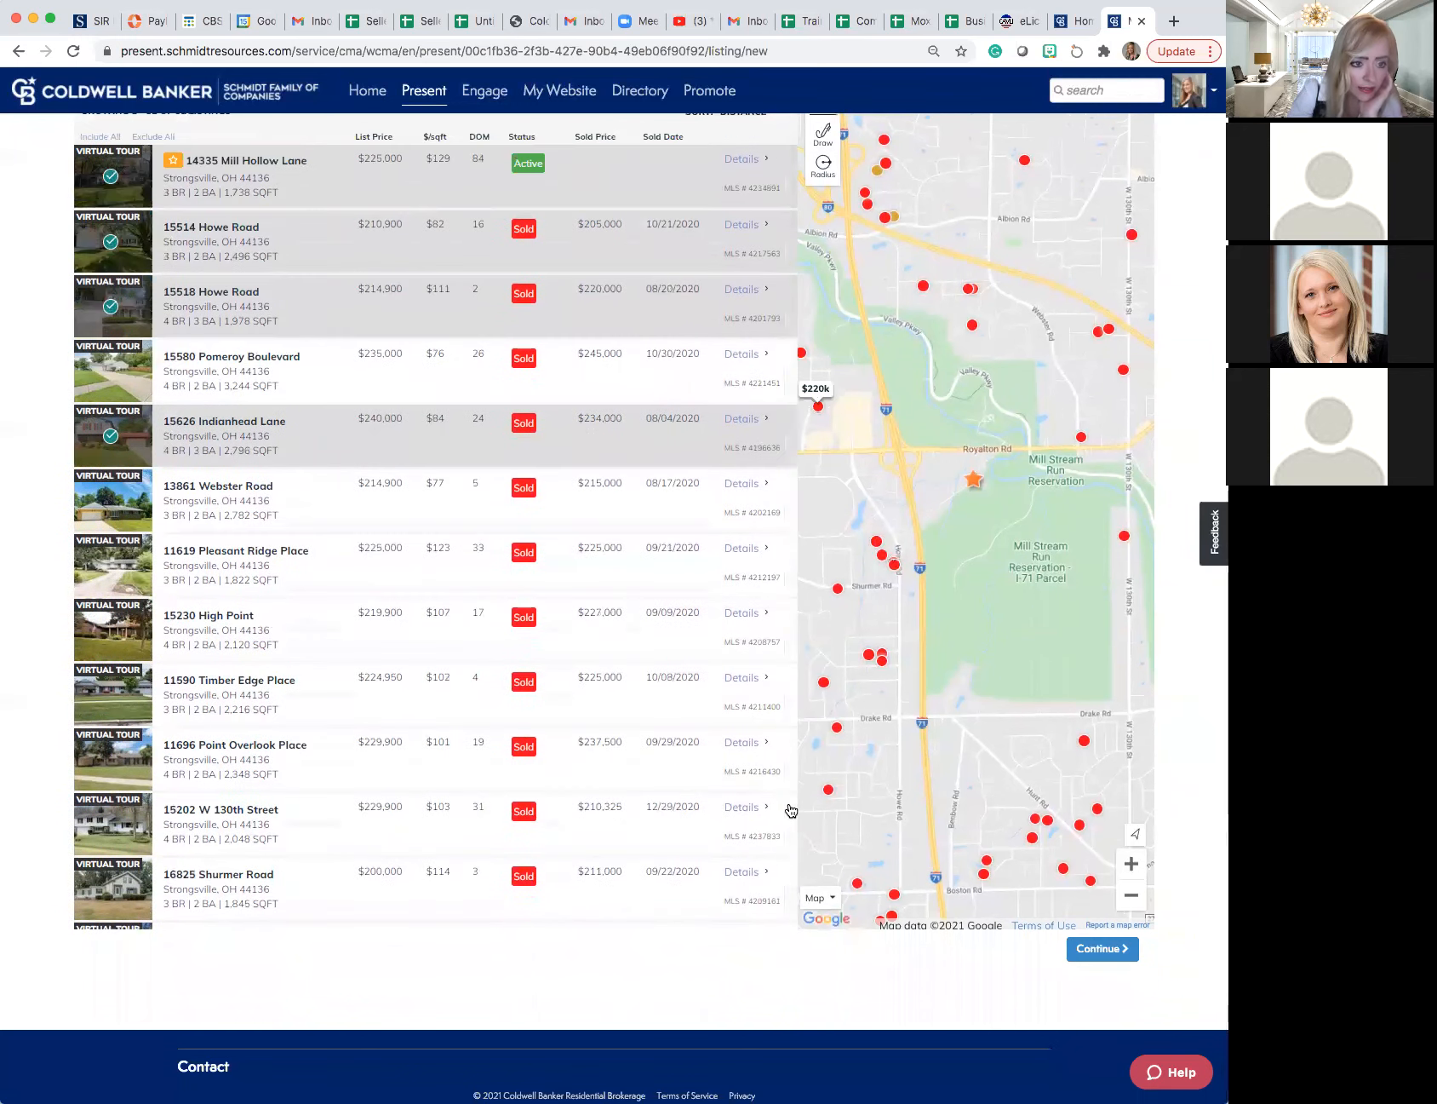
scroll(791, 810, "up", 3)
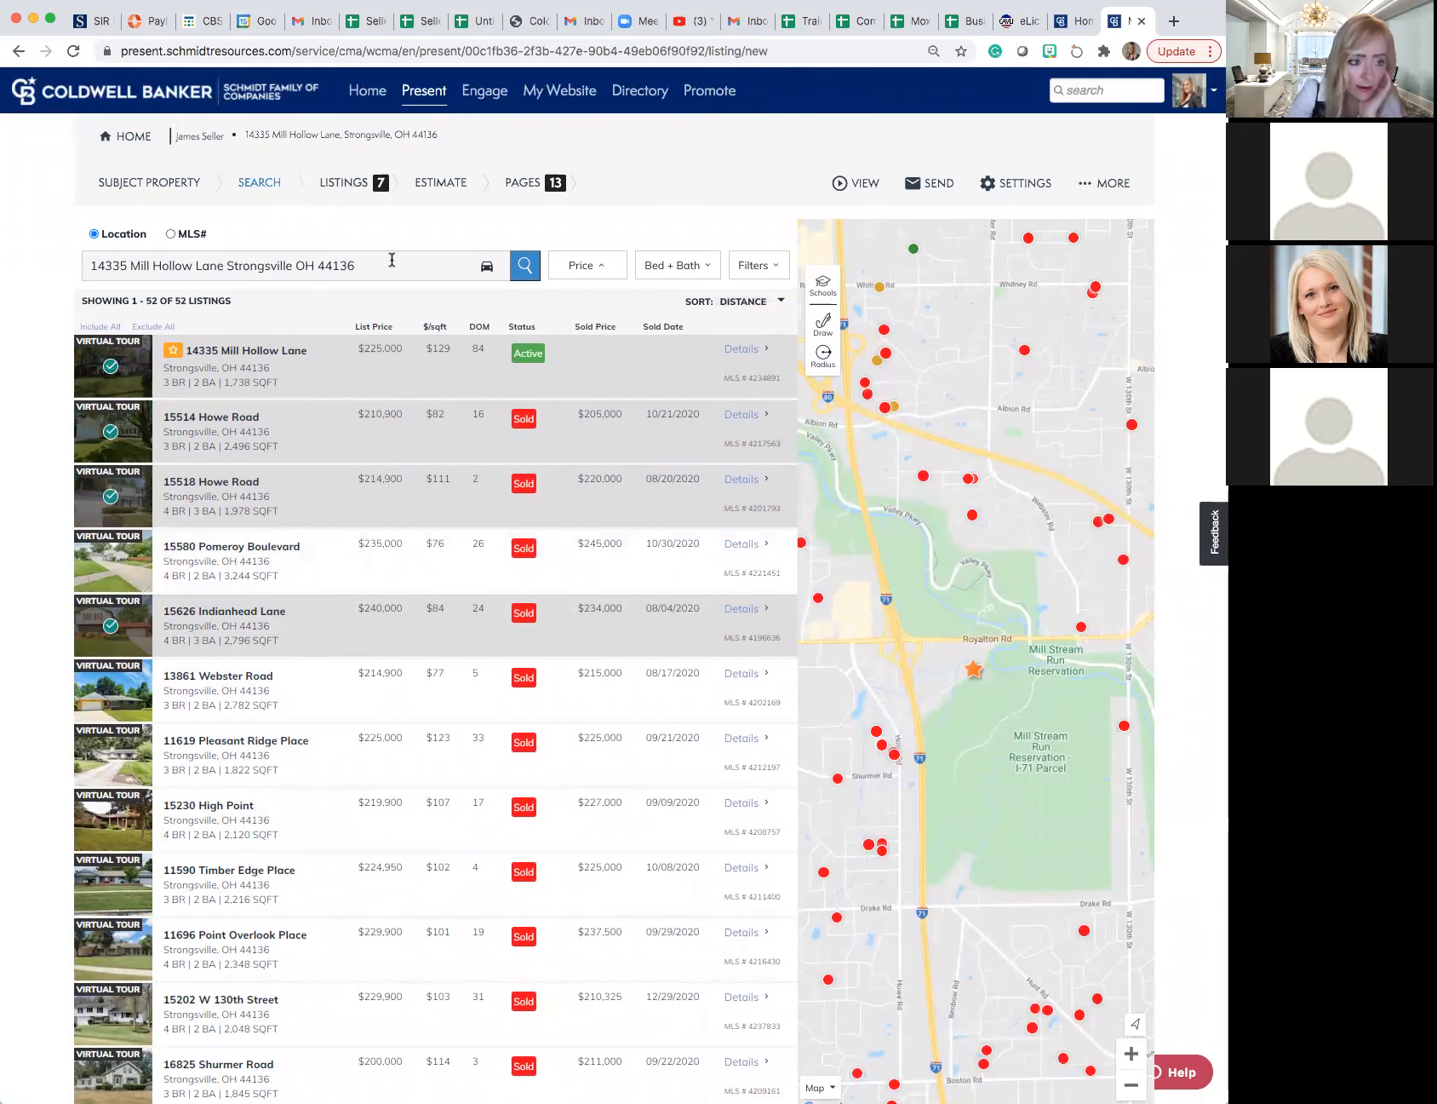
scroll(404, 275, "down", 1)
scroll(403, 274, "down", 3)
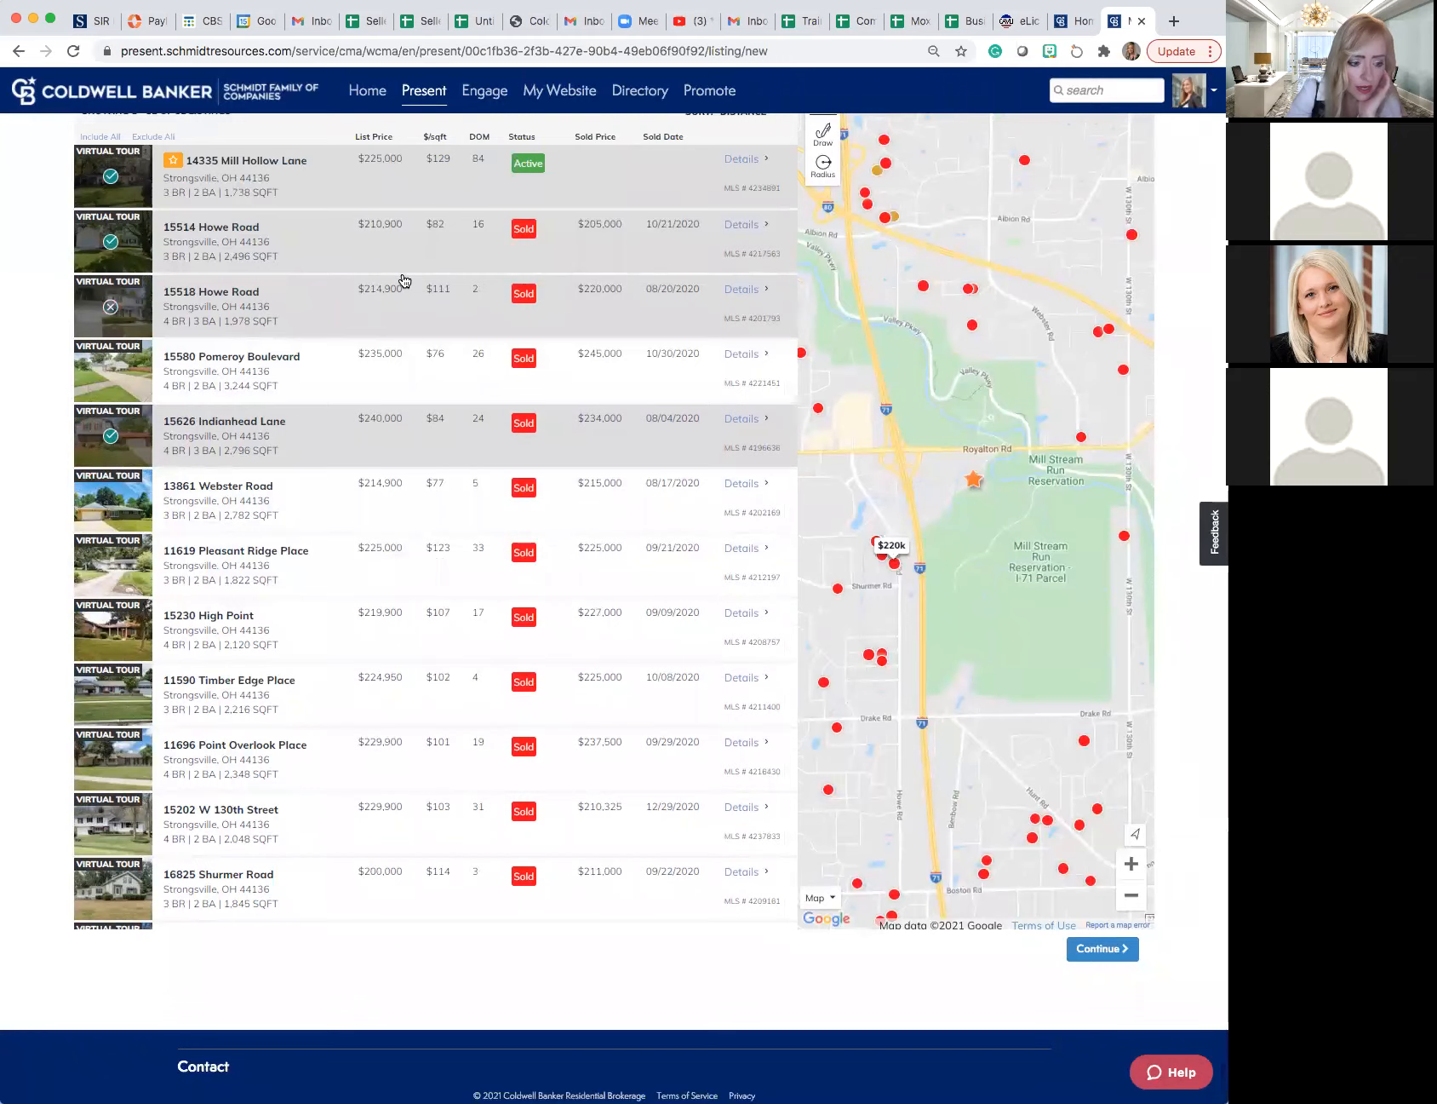
scroll(401, 282, "up", 3)
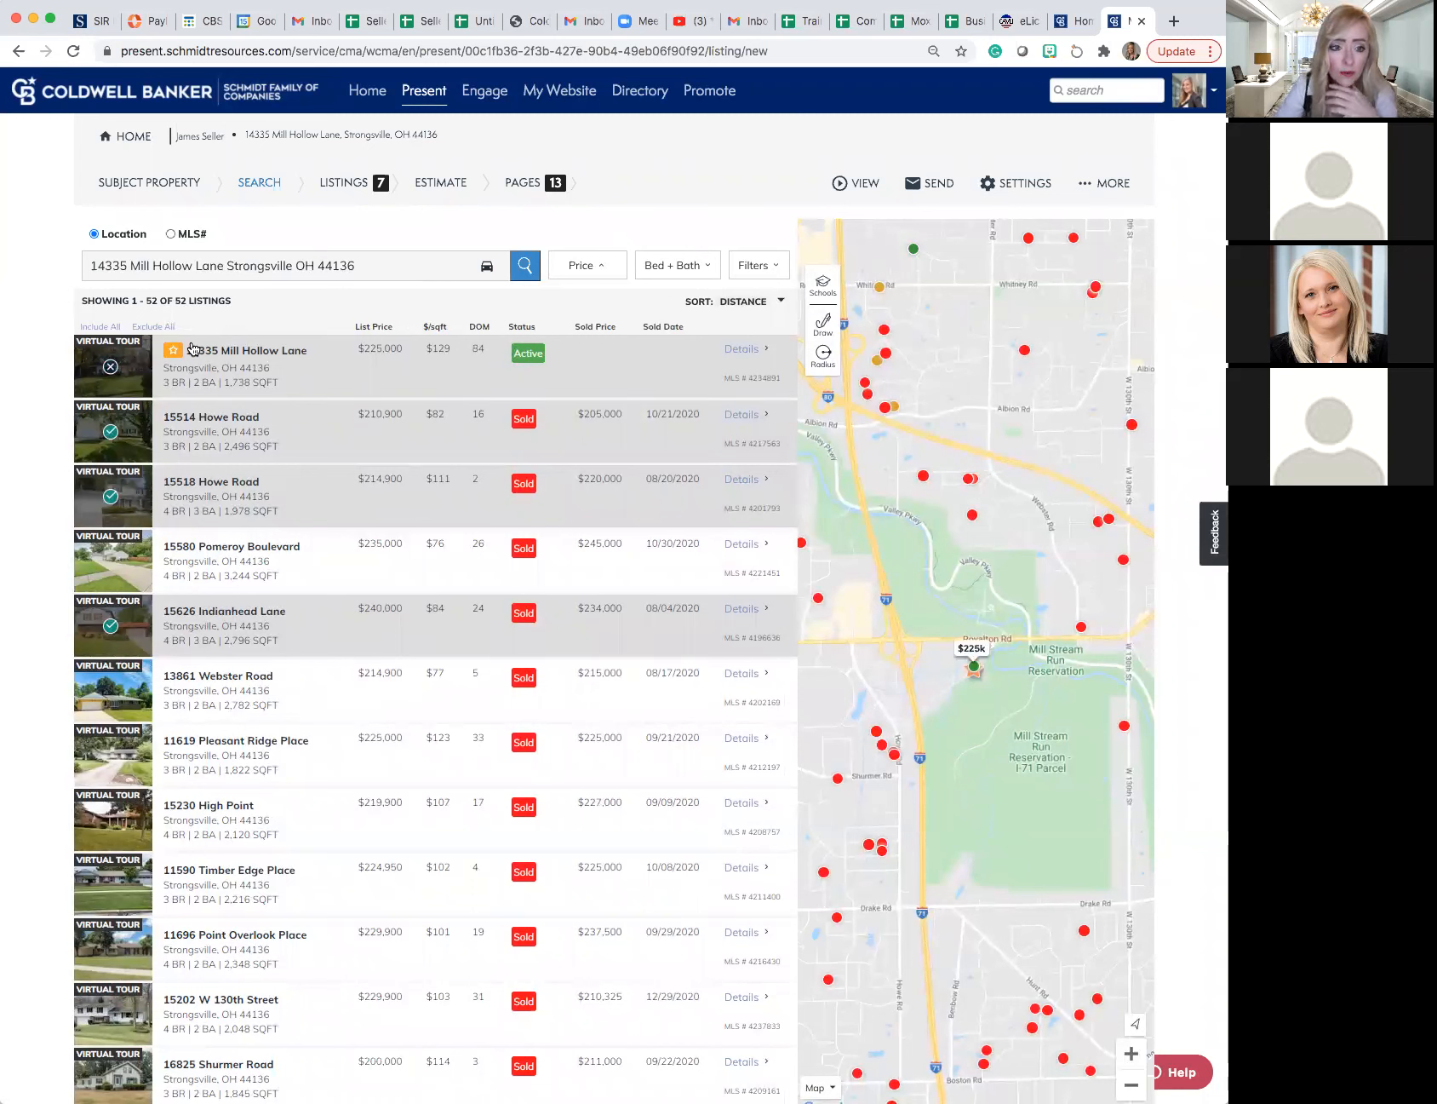
- Switch the listing search from location to MLS number and activate the number entry
left_click(172, 234)
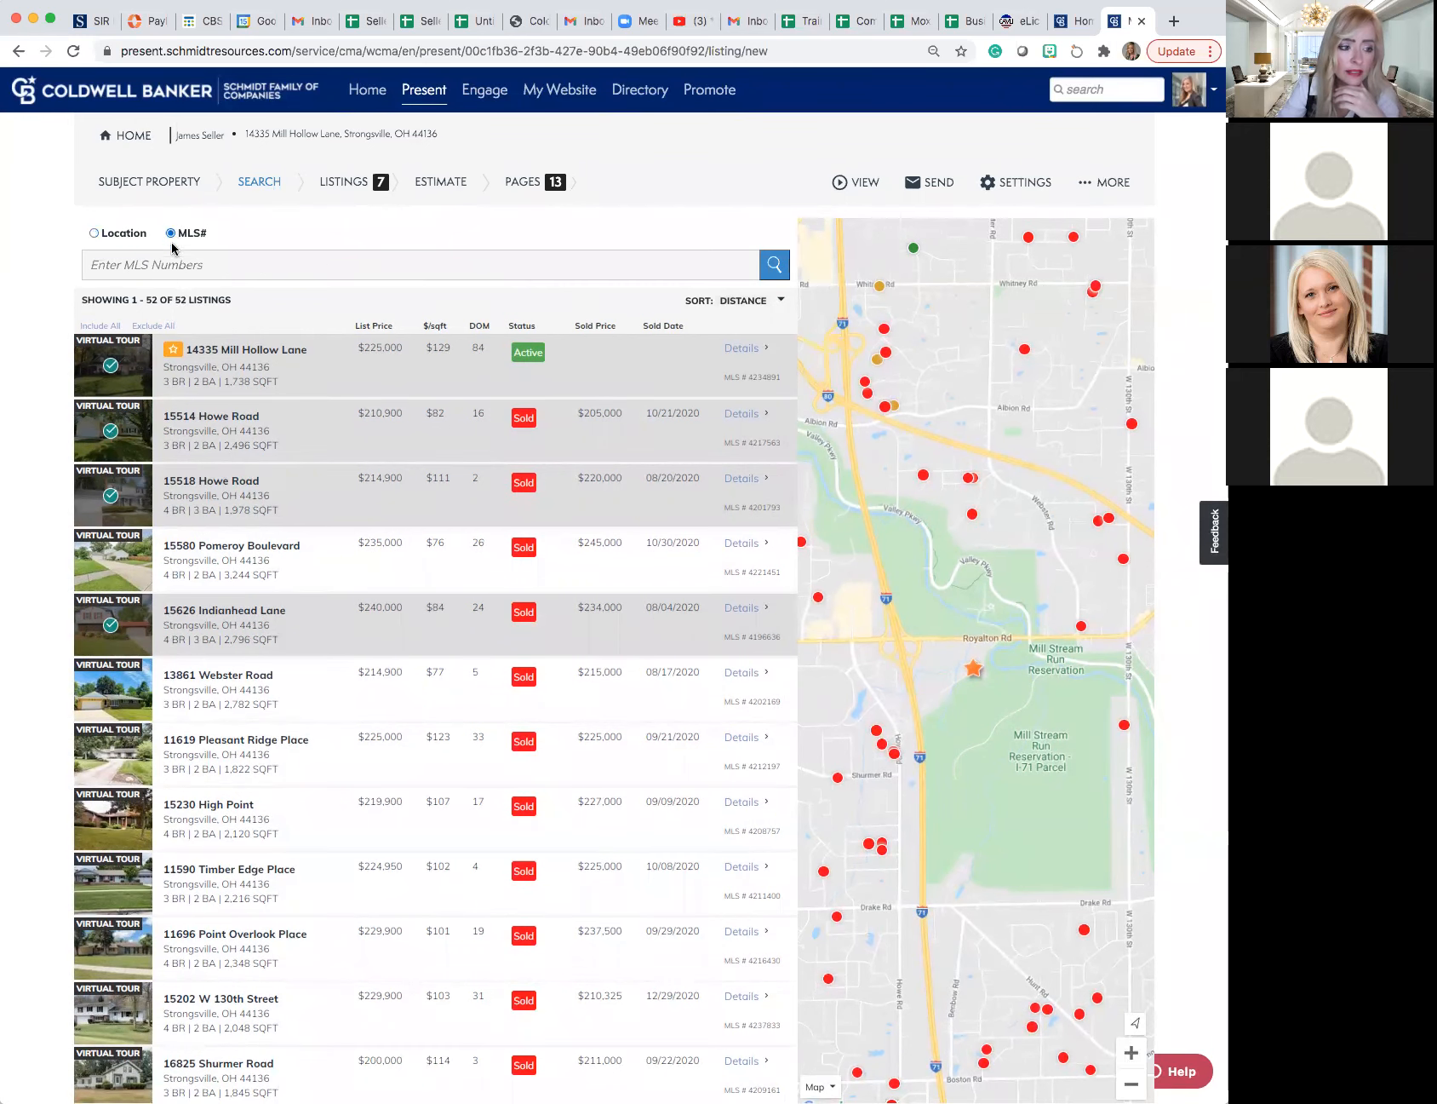
left_click(169, 263)
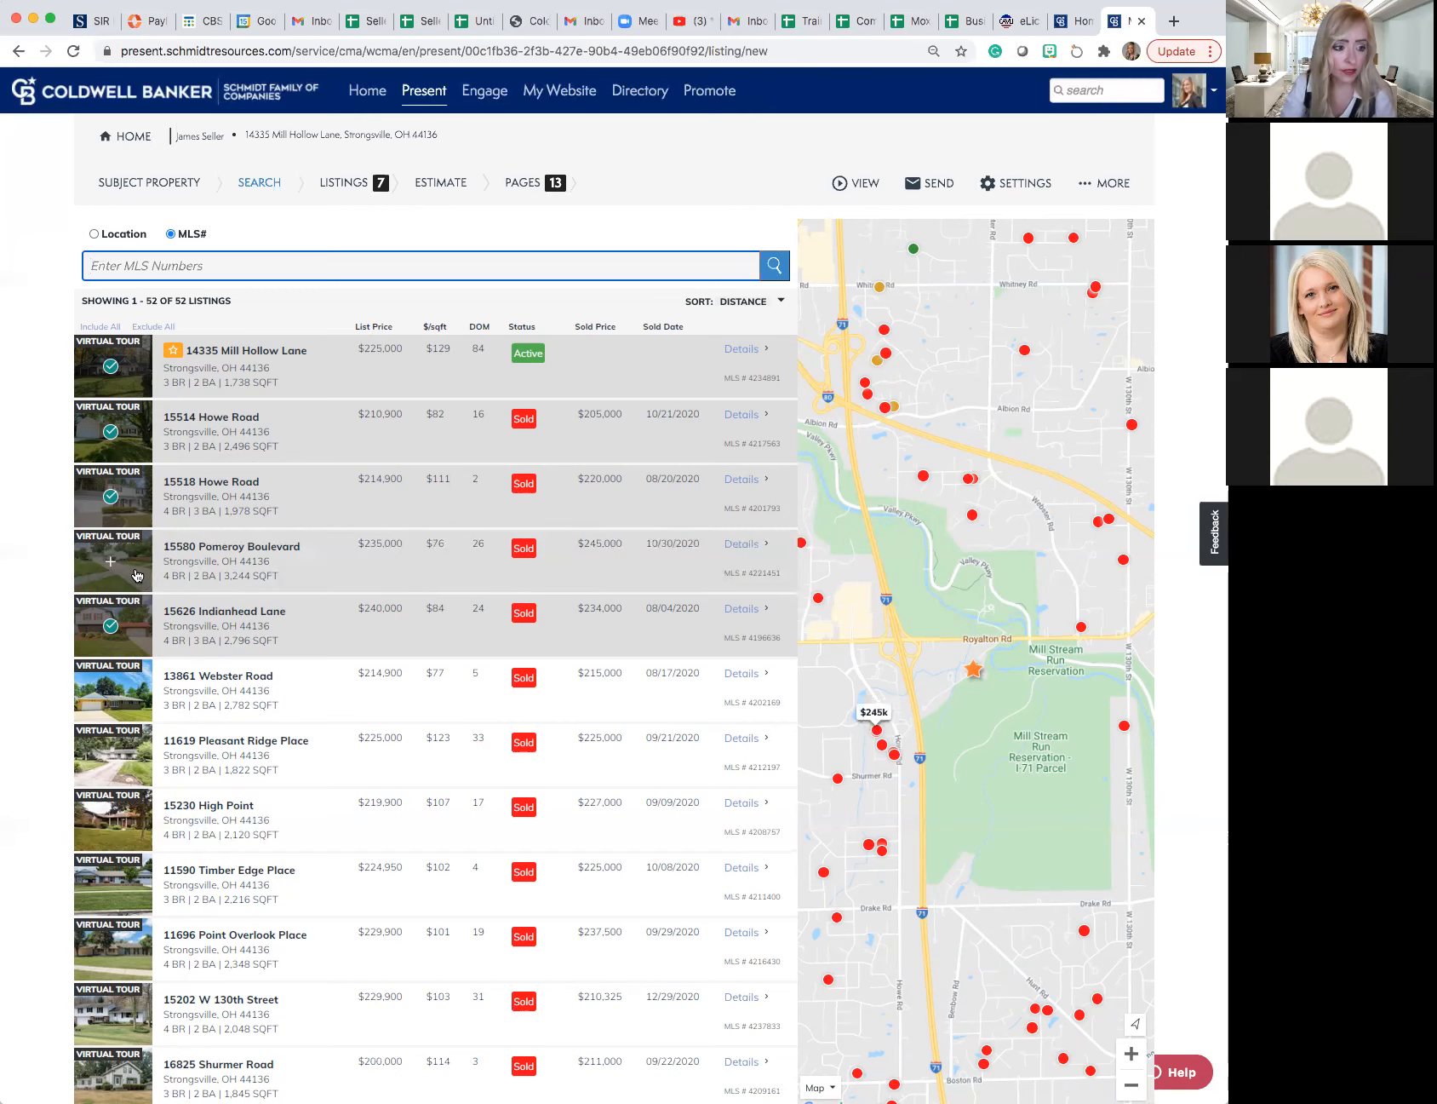
left_click(133, 574)
- Continue from the search results to the display order page of the selected comparables
scroll(461, 448, "down", 20)
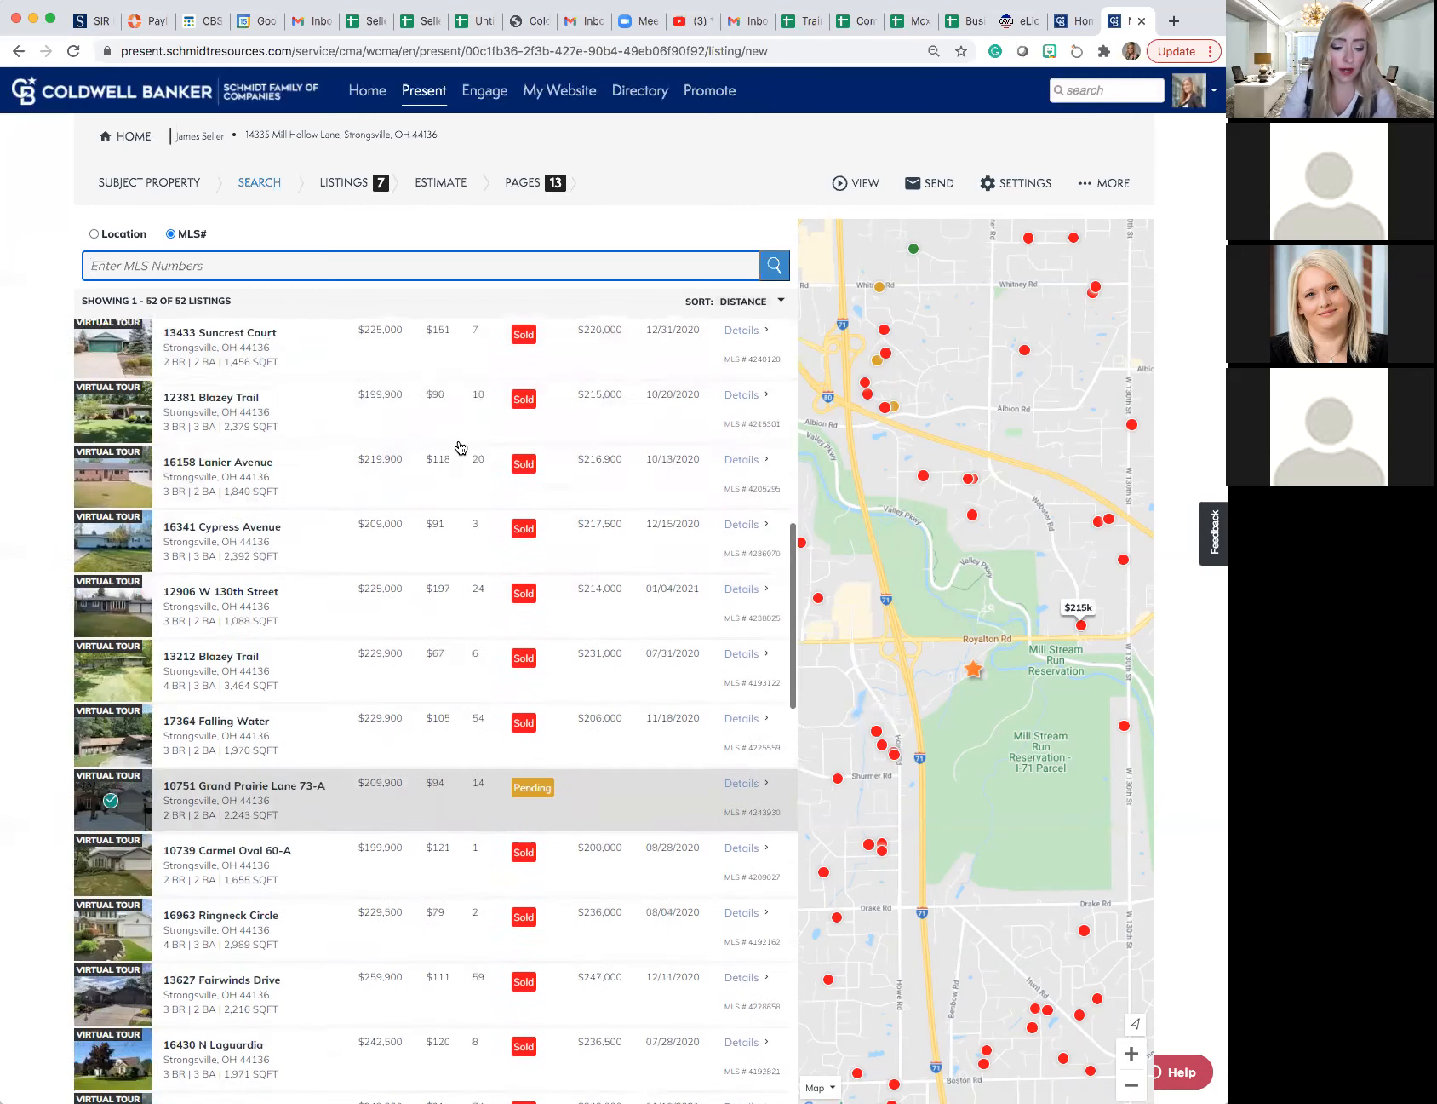
scroll(460, 448, "down", 10)
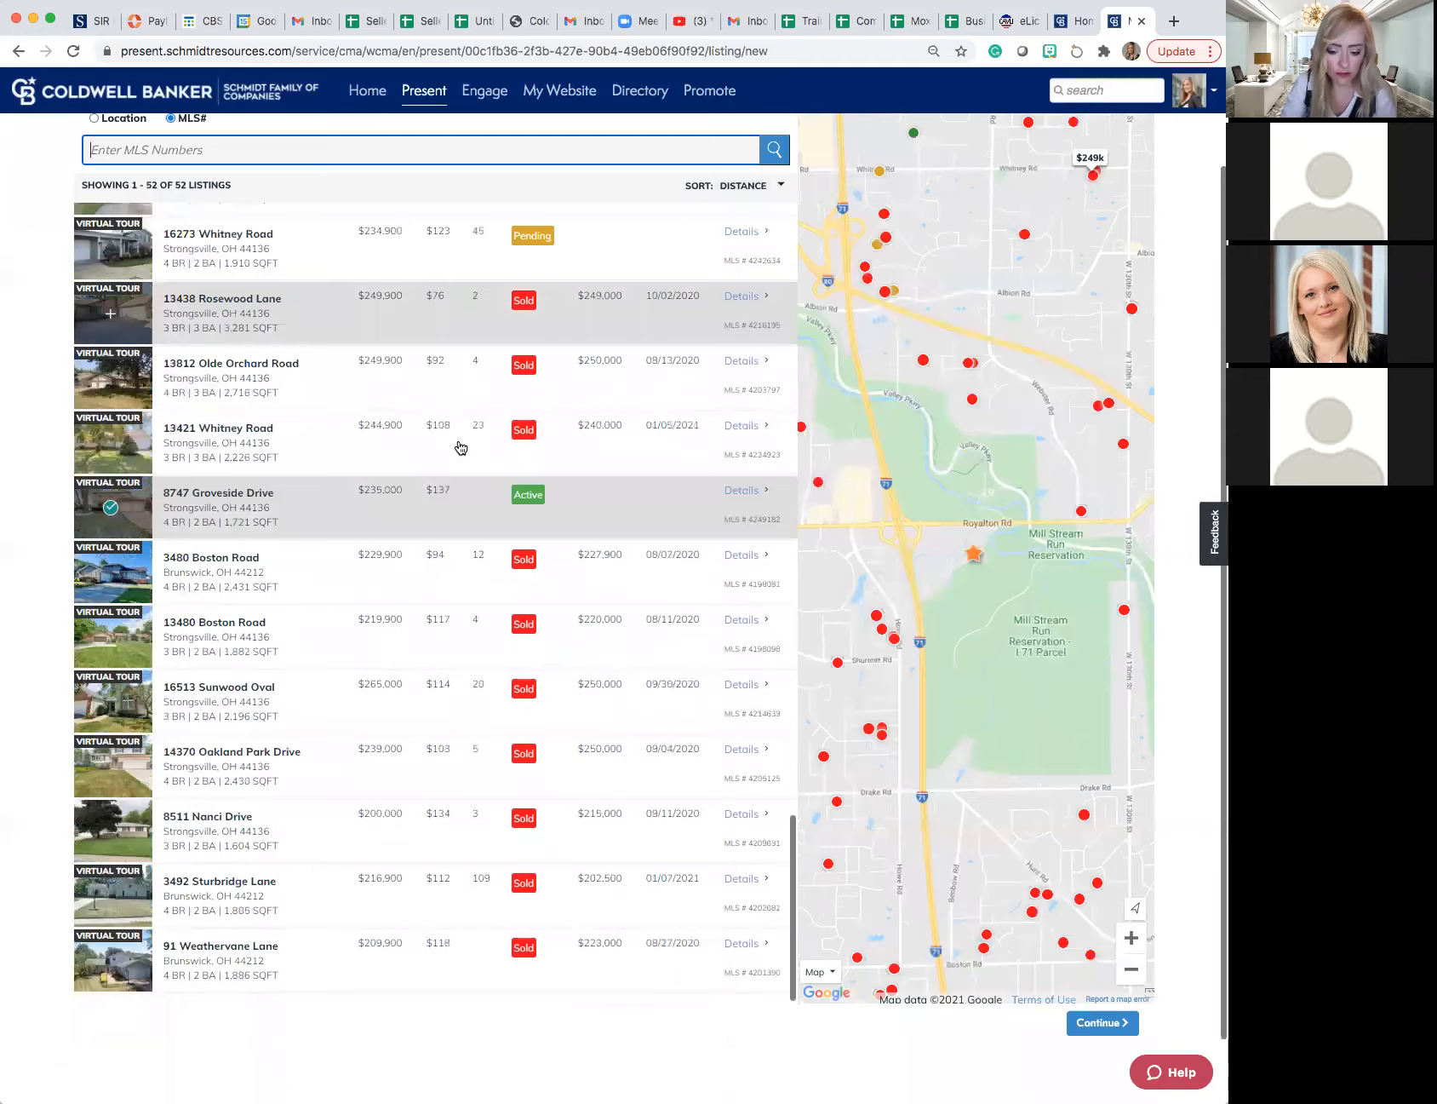
left_click(1096, 952)
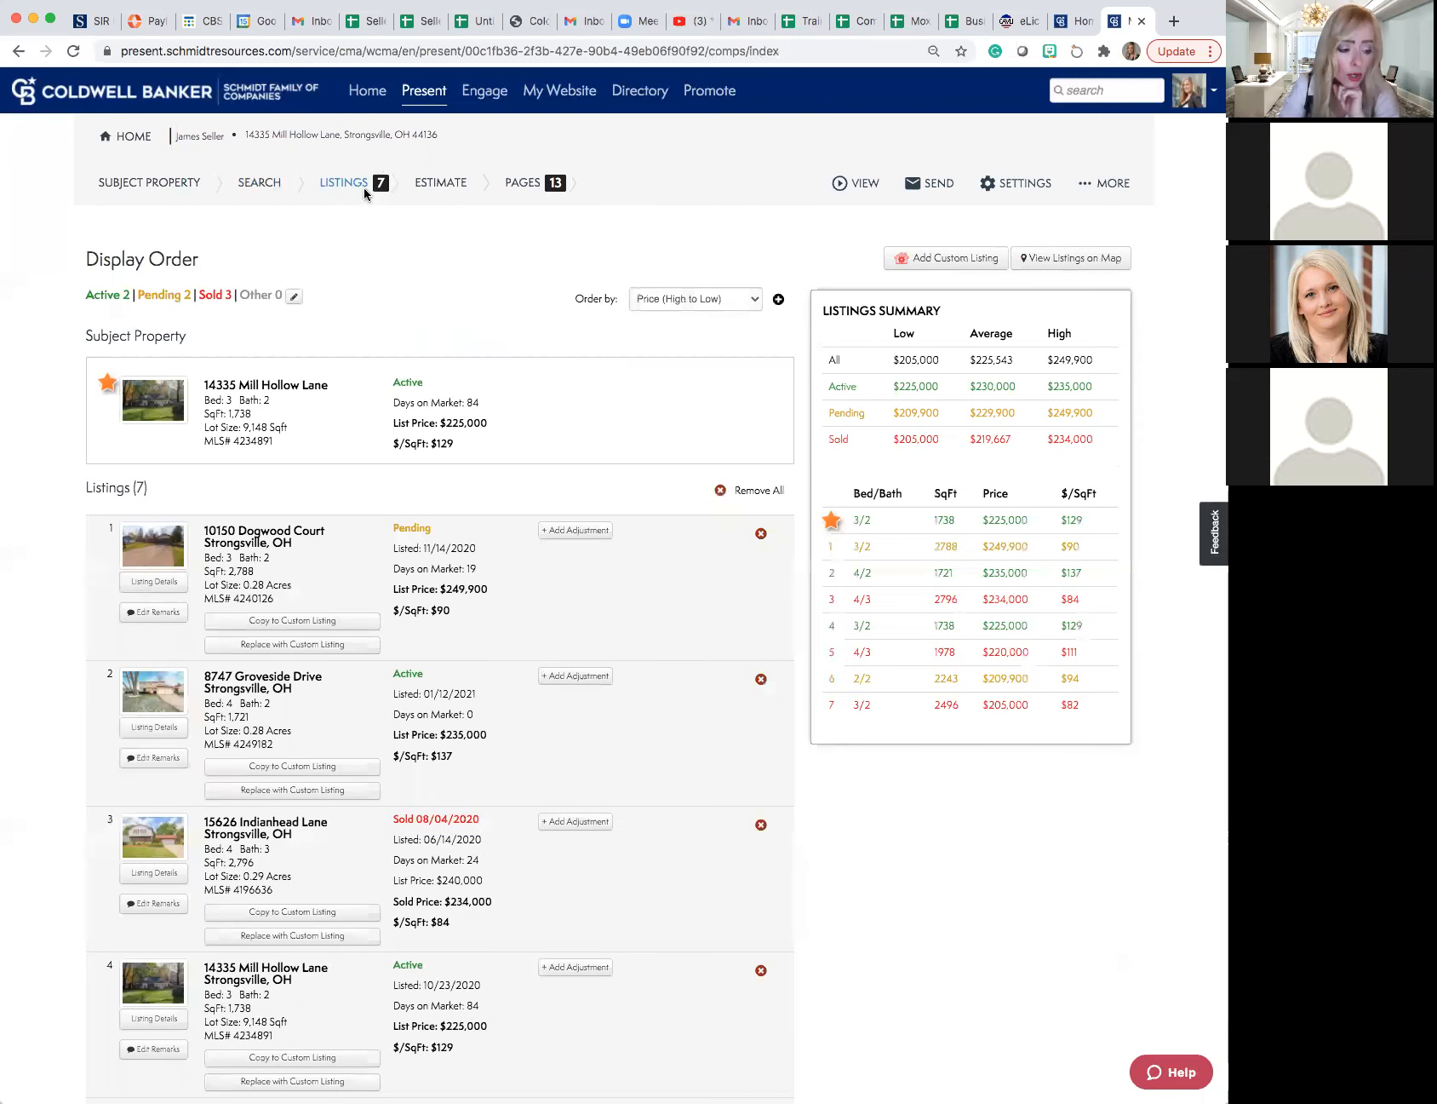
- Check the available sort orders for the selected comparables without changing the order, and review the complete list
left_click(715, 301)
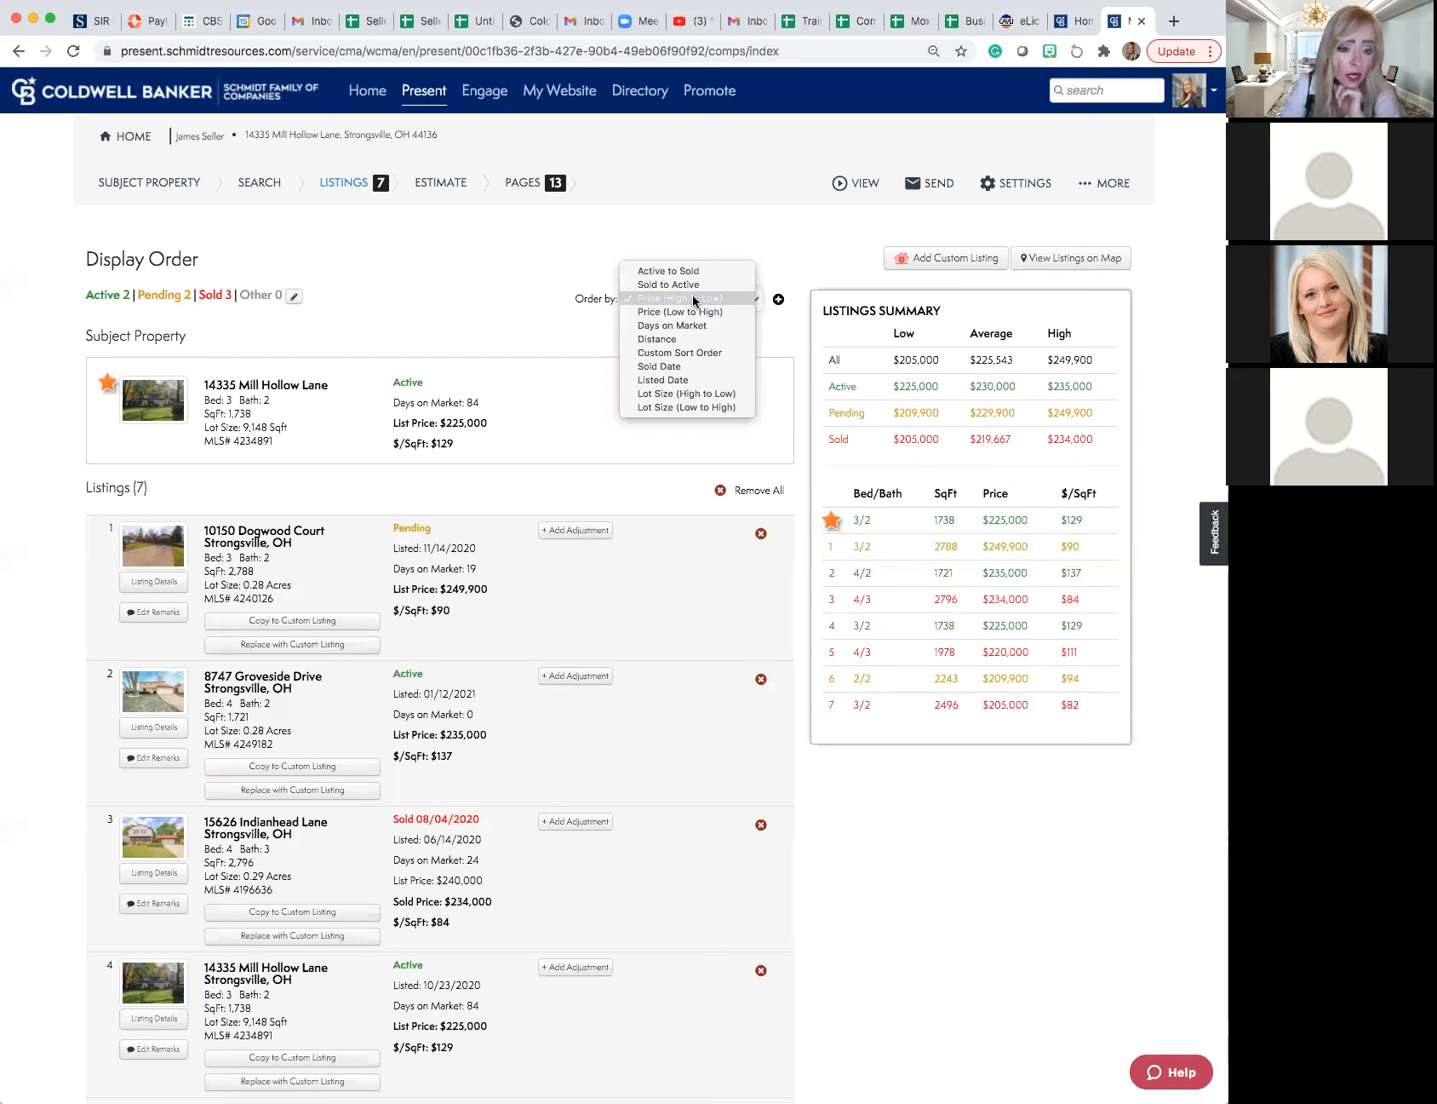
left_click(659, 244)
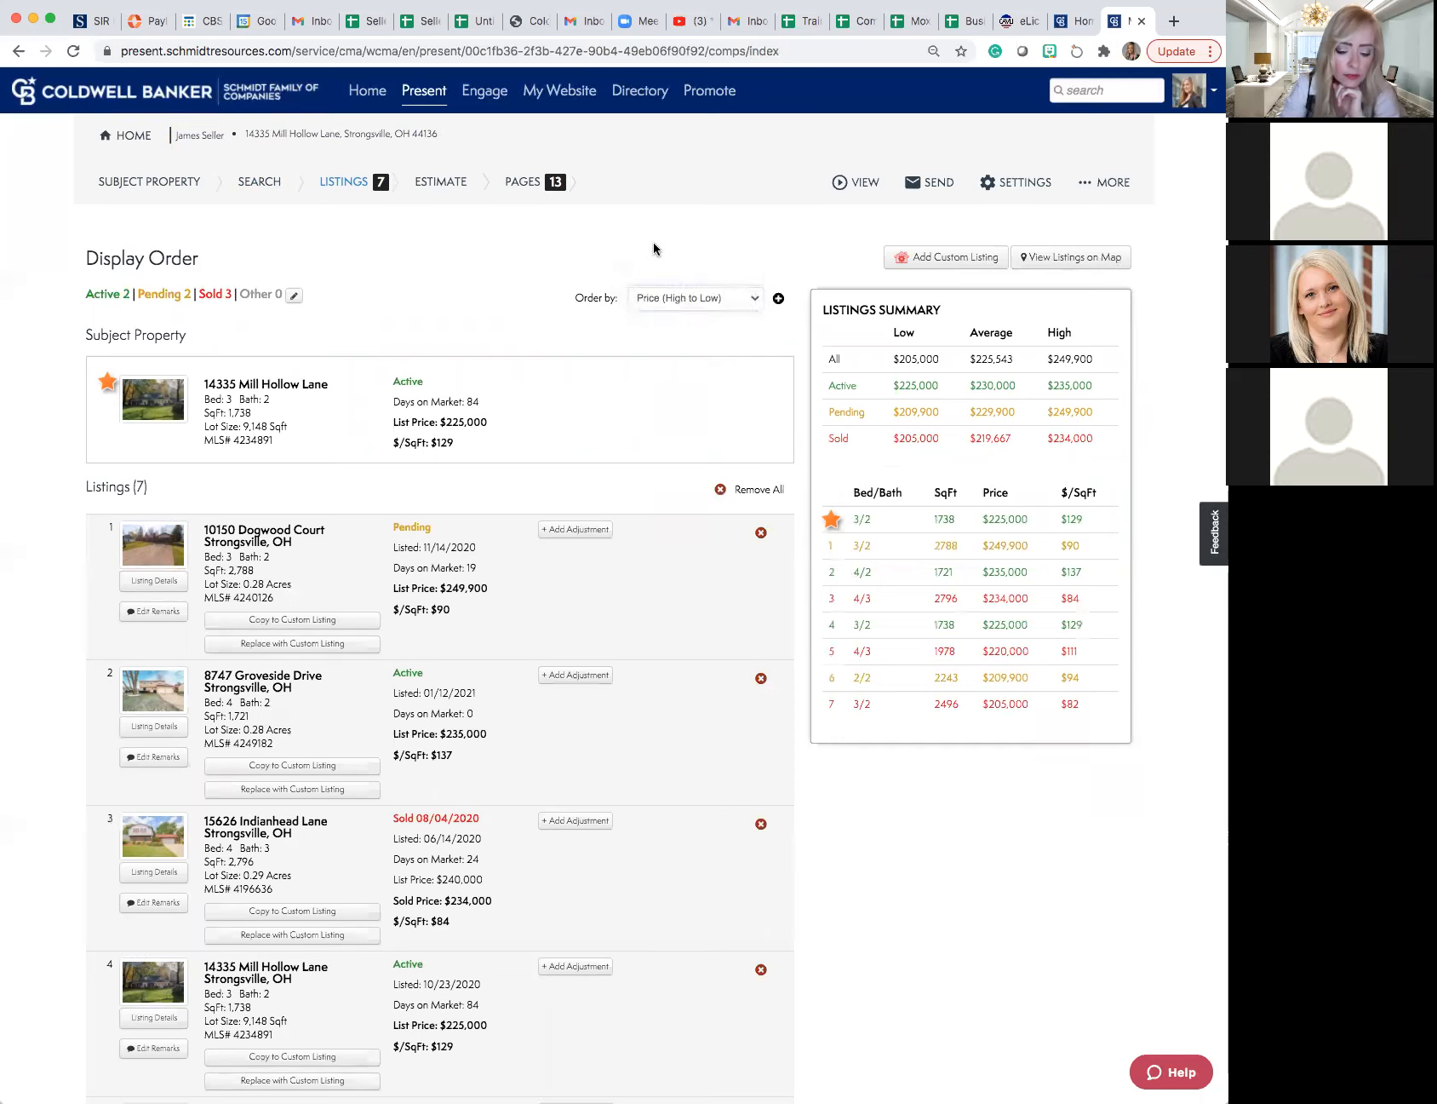
scroll(654, 242, "down", 10)
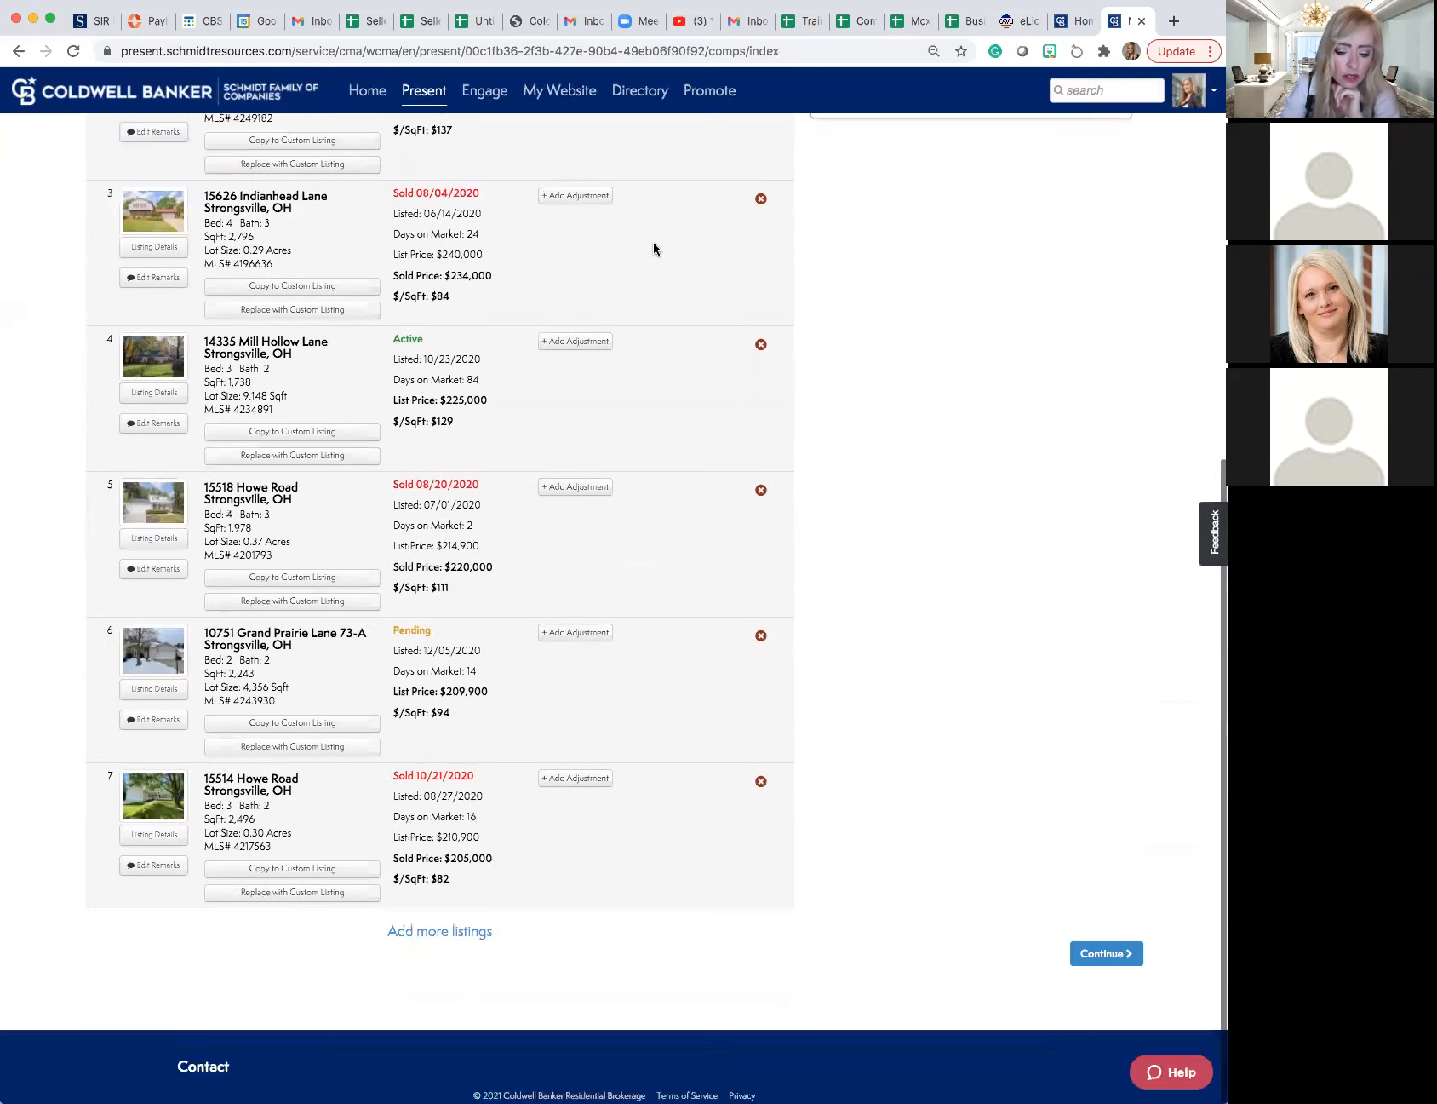
- Continue from the comparables to the pricing estimate and review the estimated market value and remarks without changing them
left_click(1105, 954)
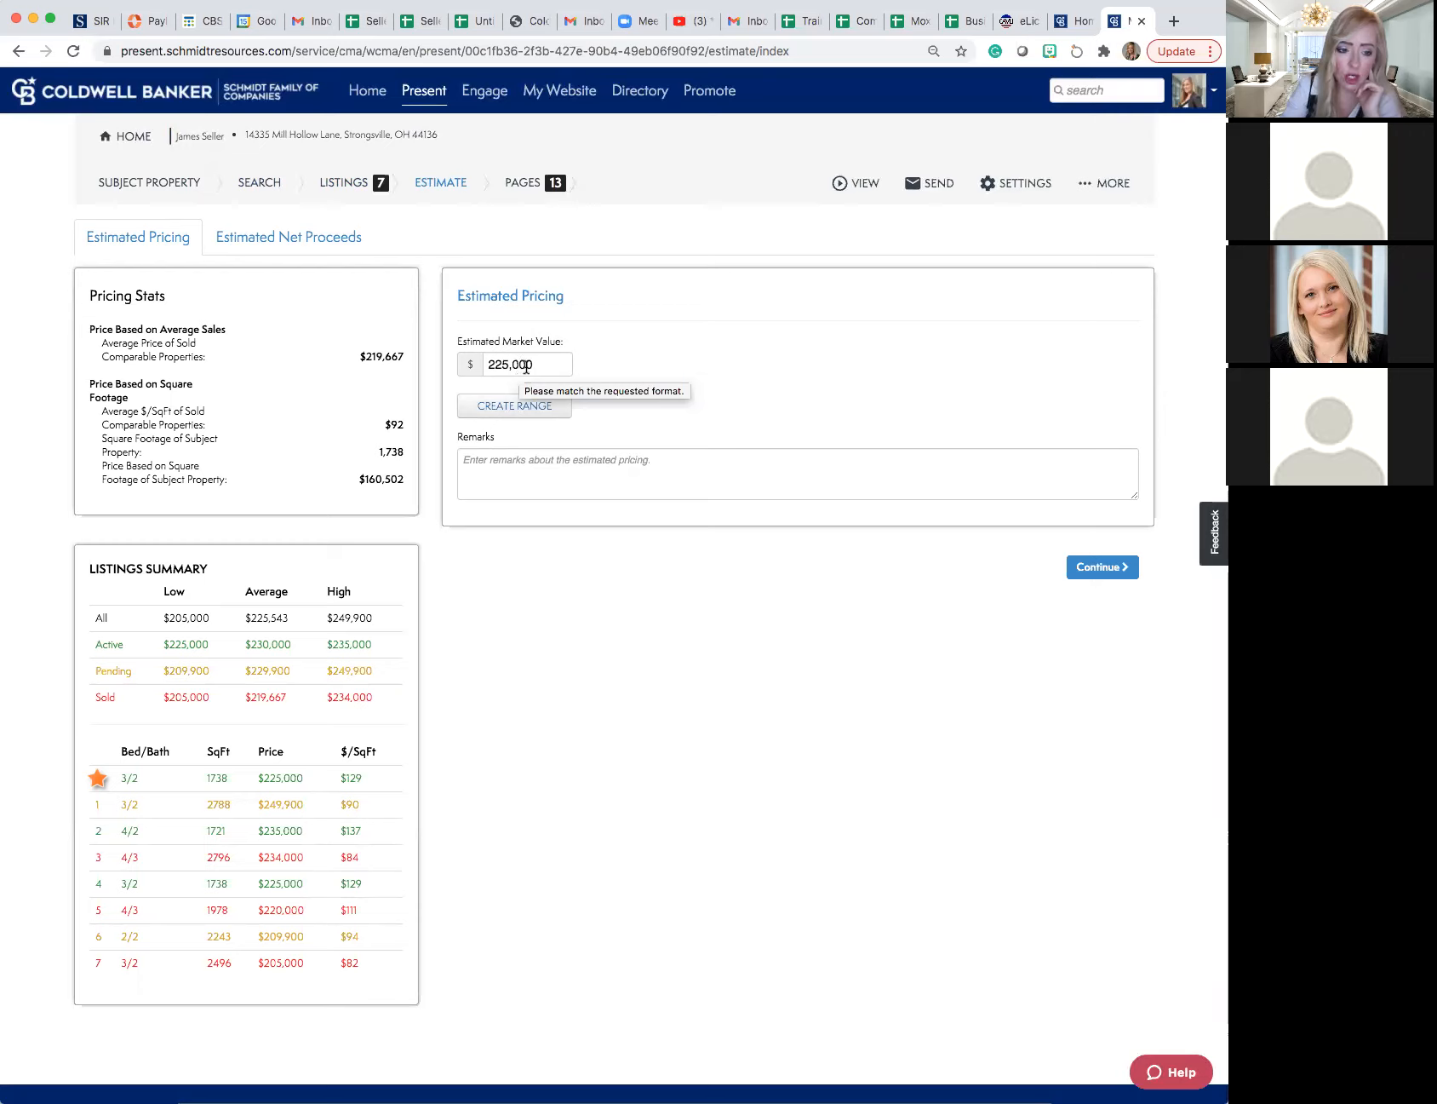
left_click_drag(533, 367, 489, 363)
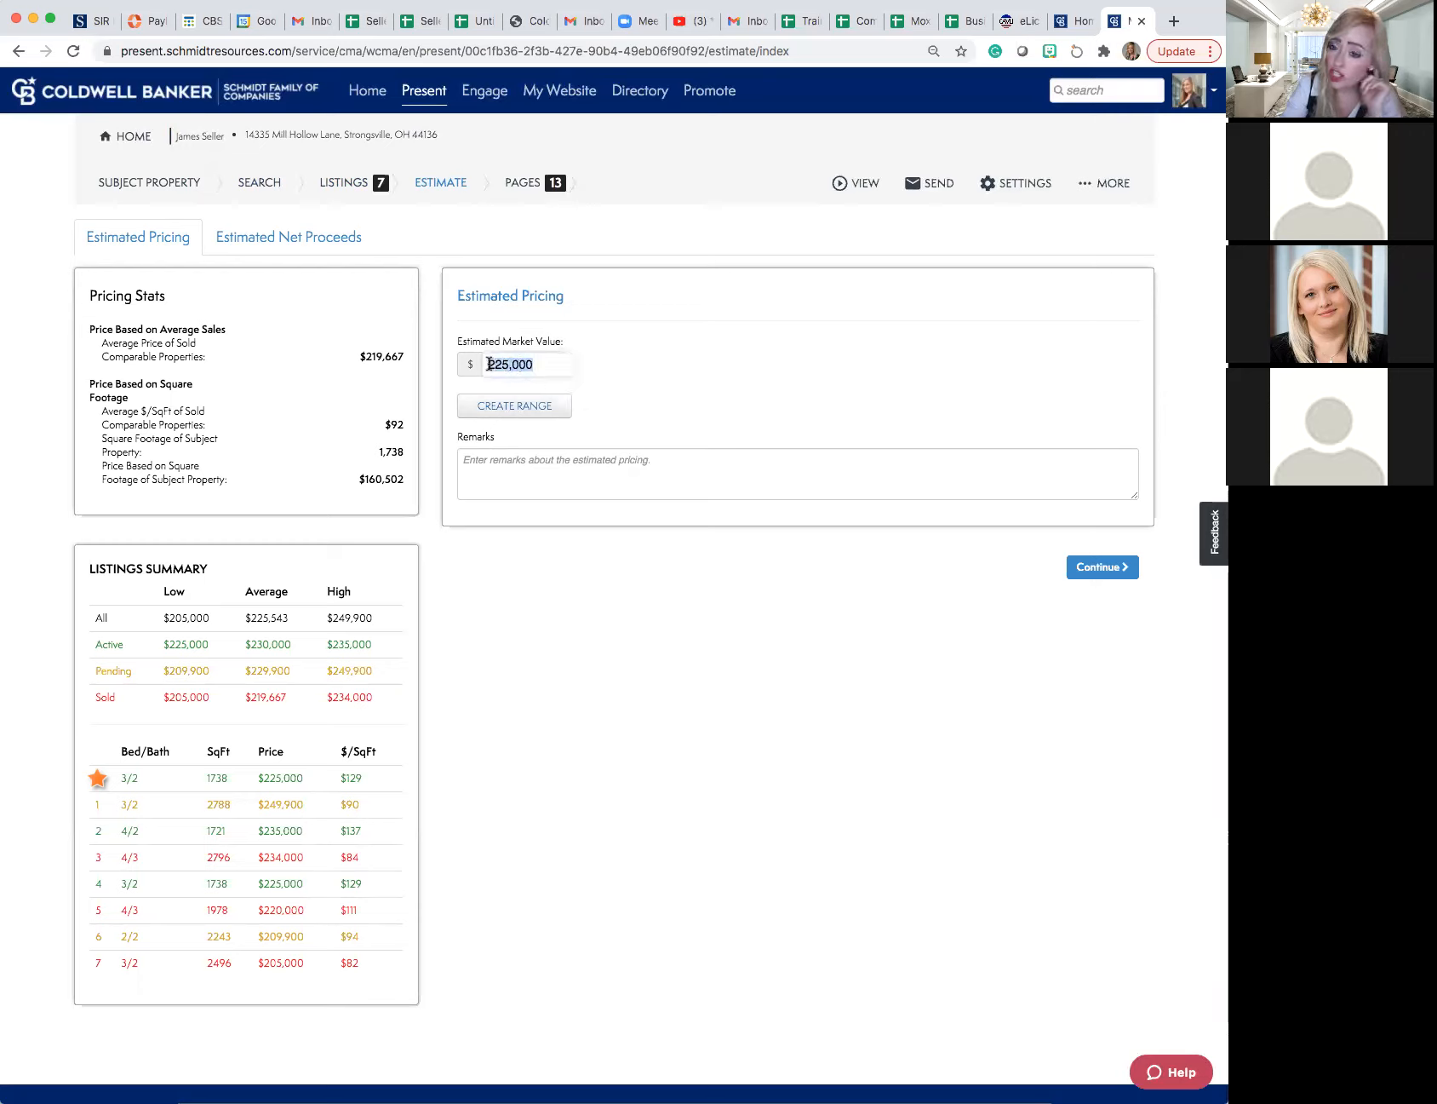
left_click(509, 461)
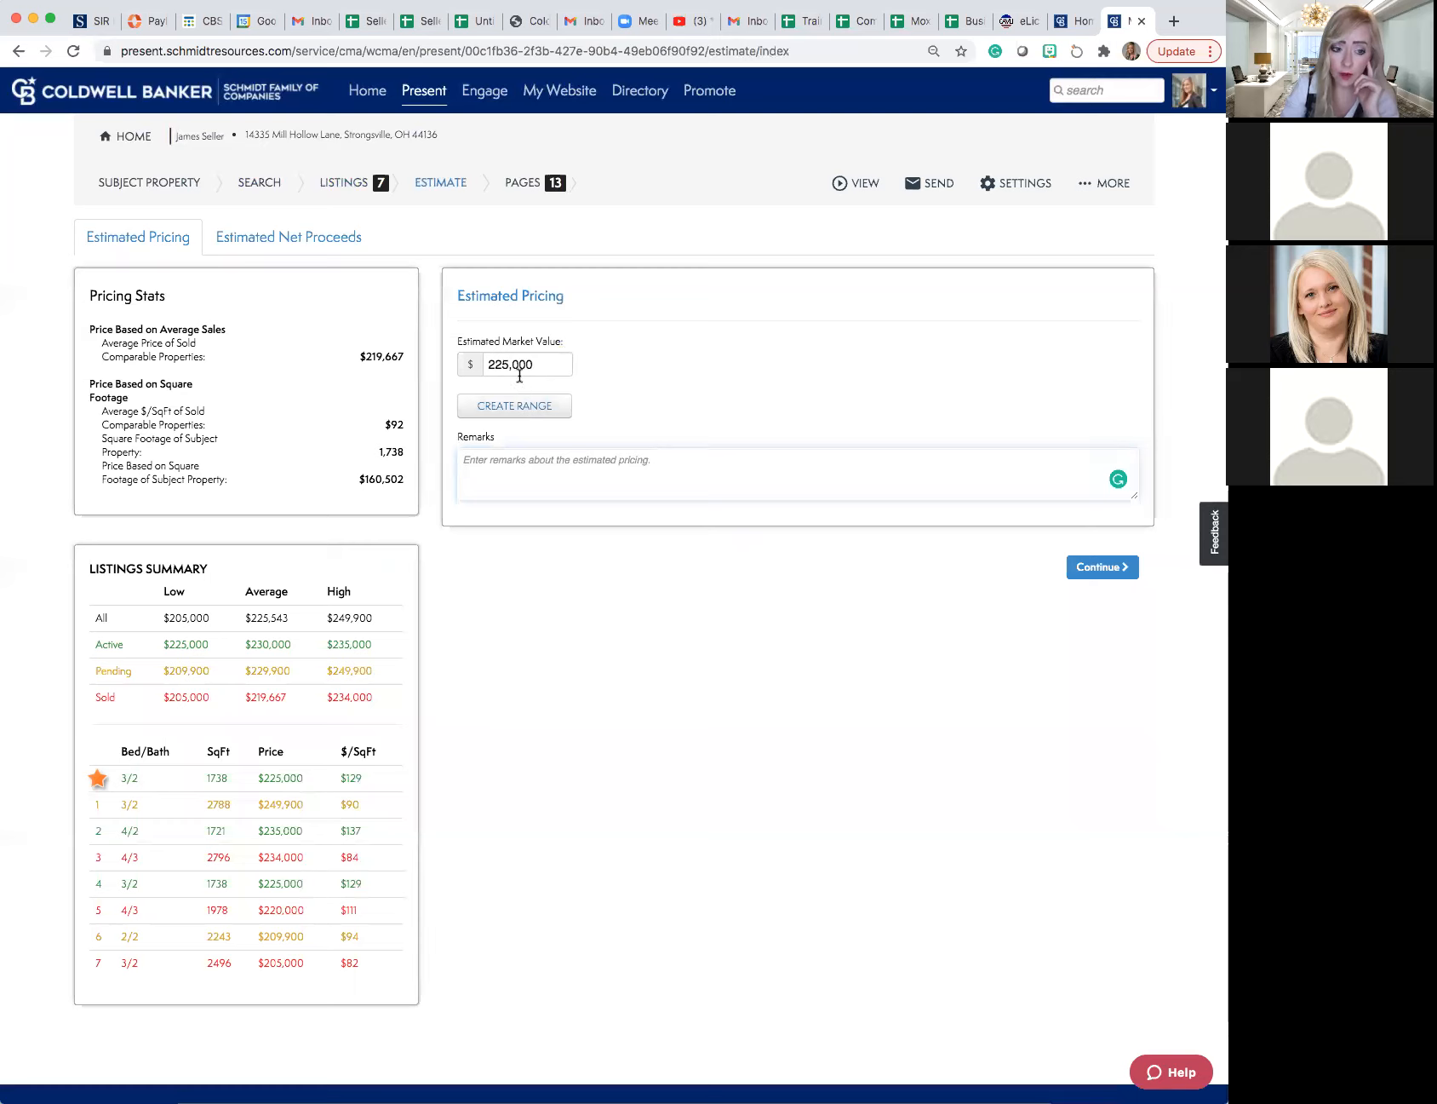
left_click_drag(533, 365, 484, 363)
left_click(479, 458)
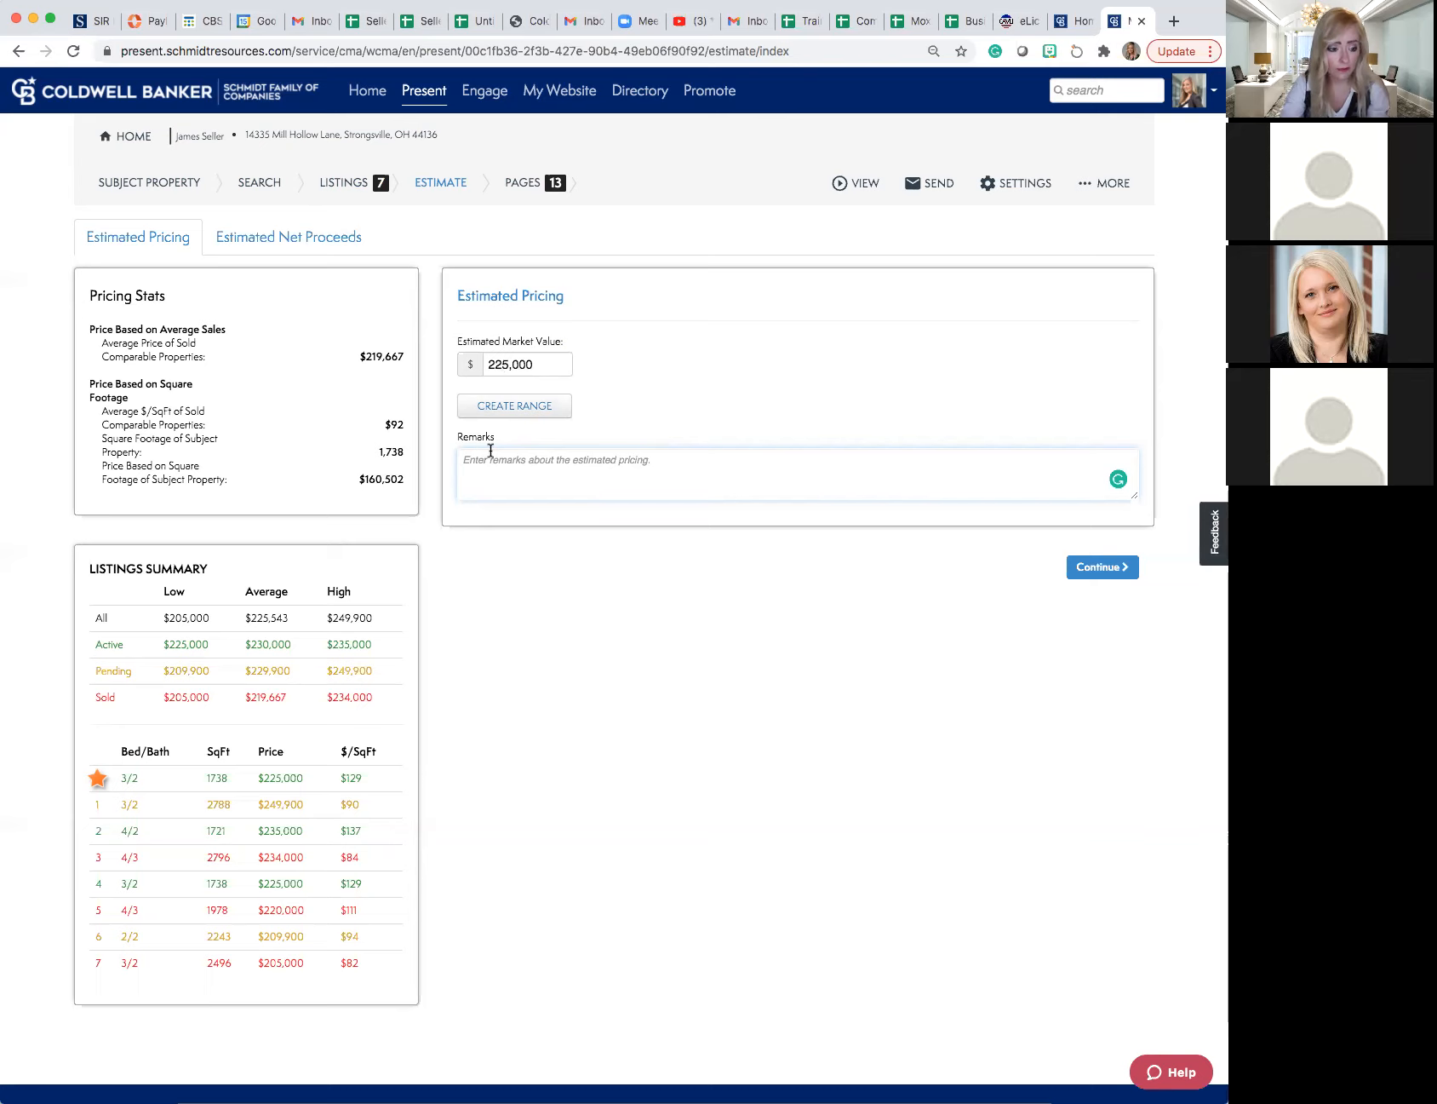
- Review the cost fields of the estimated net proceeds worksheet, leaving them empty, and collapse the worksheet
left_click(325, 242)
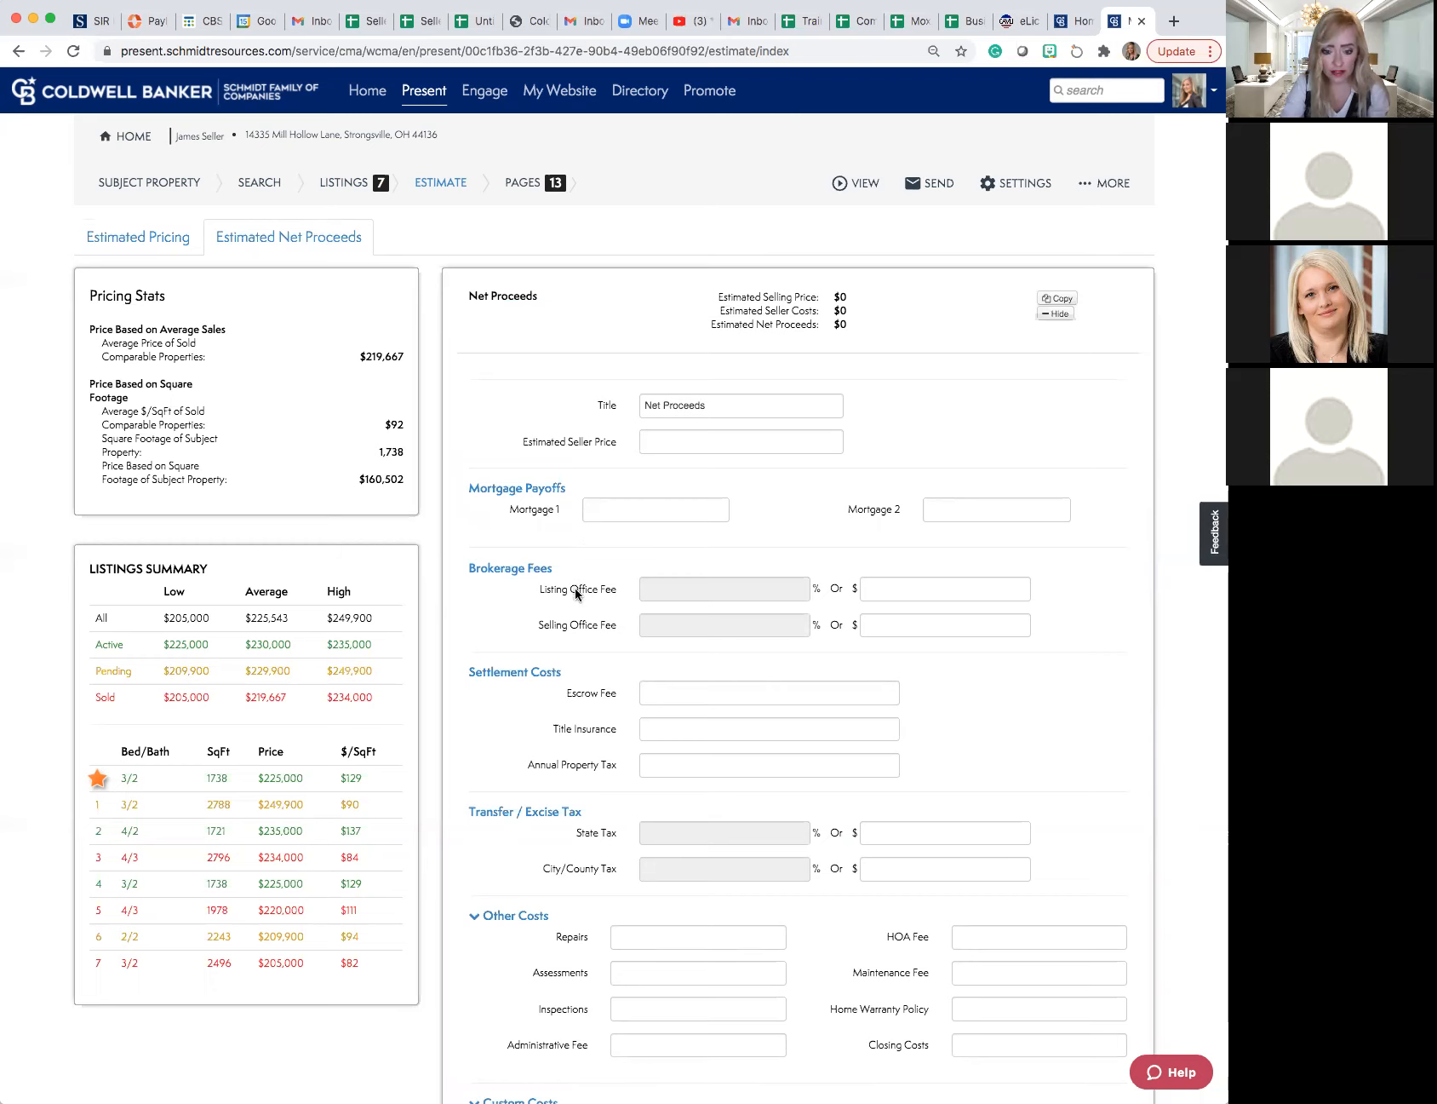
scroll(576, 592, "down", 3)
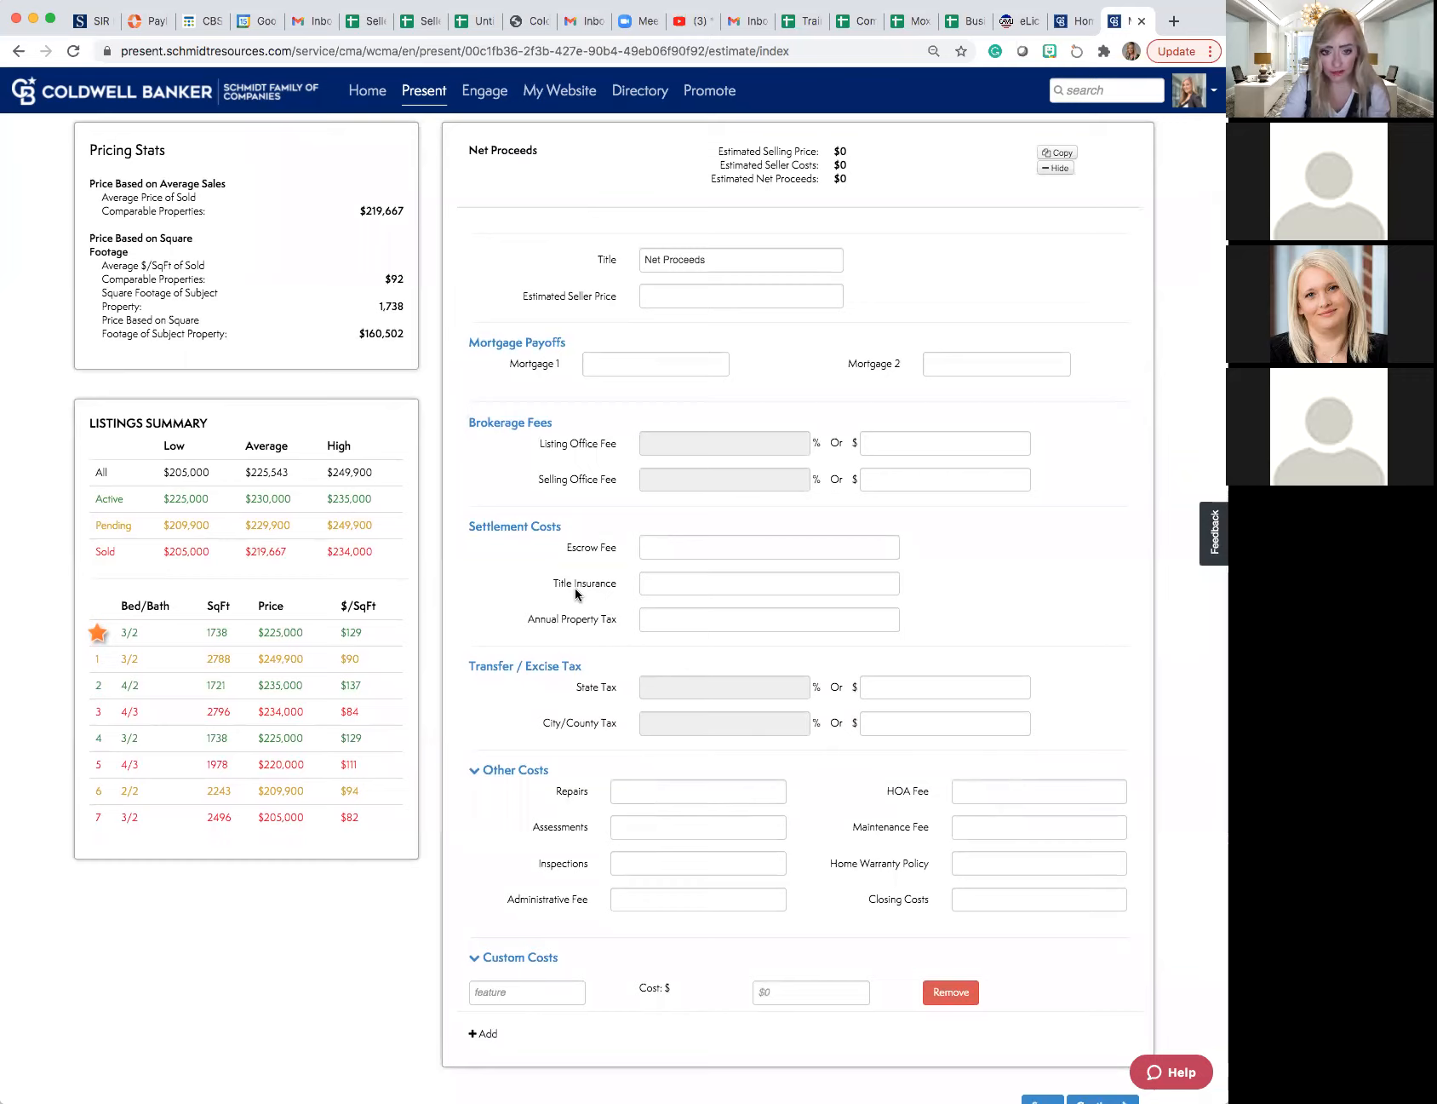
scroll(575, 588, "up", 3)
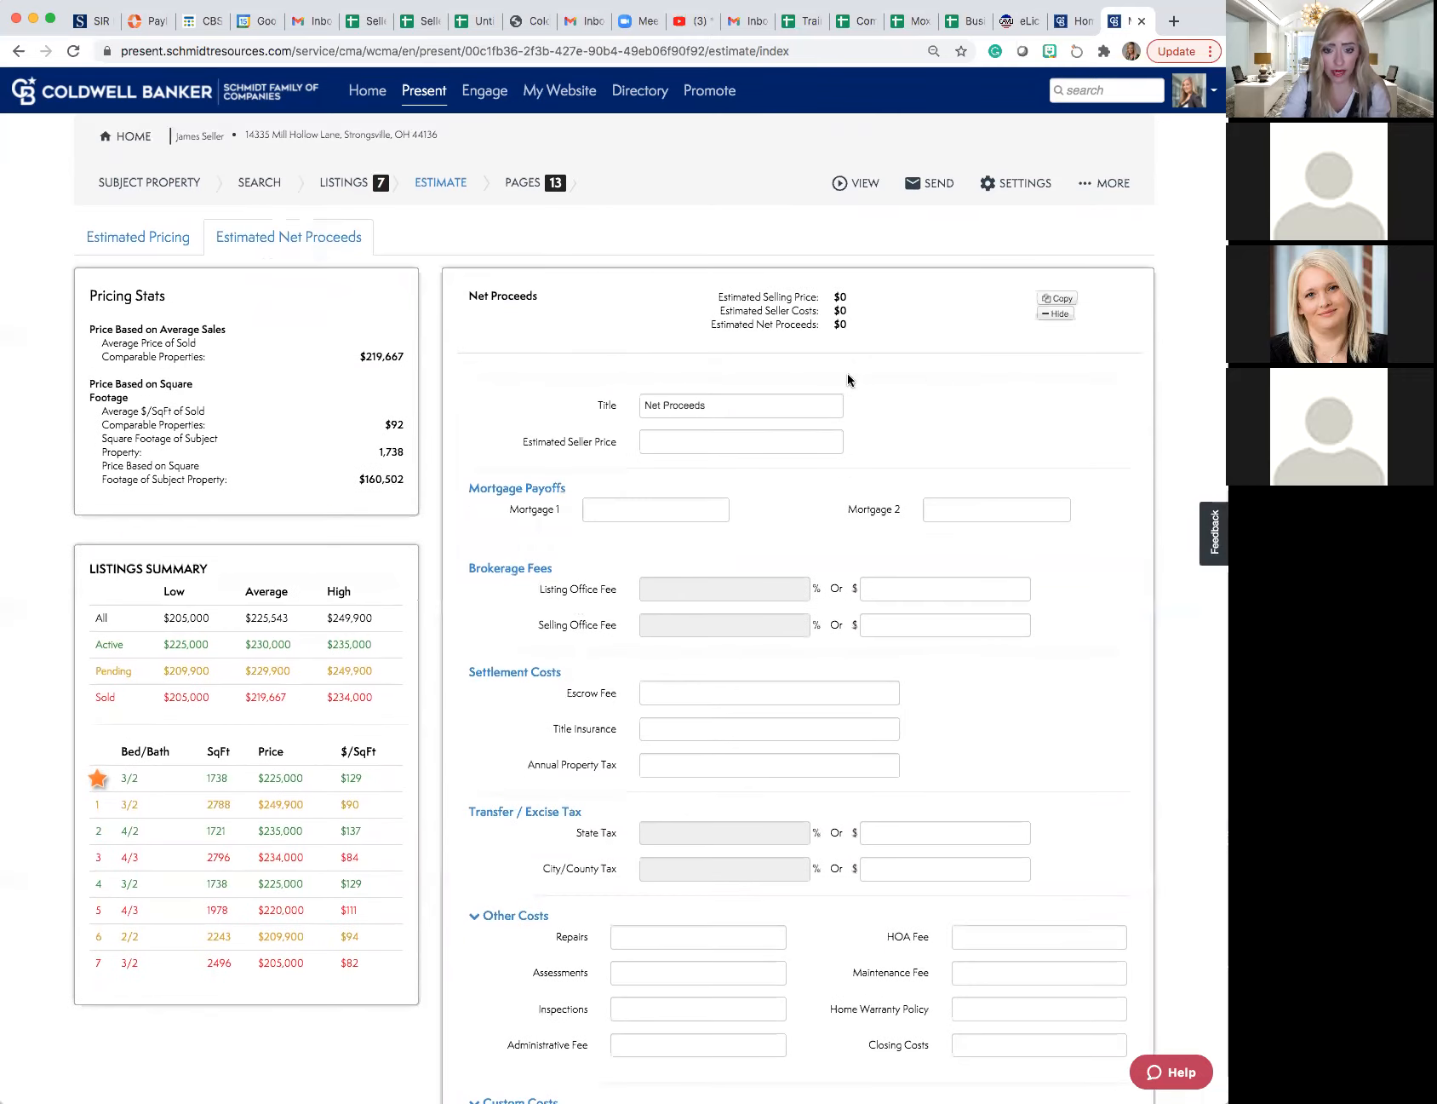
left_click(1056, 315)
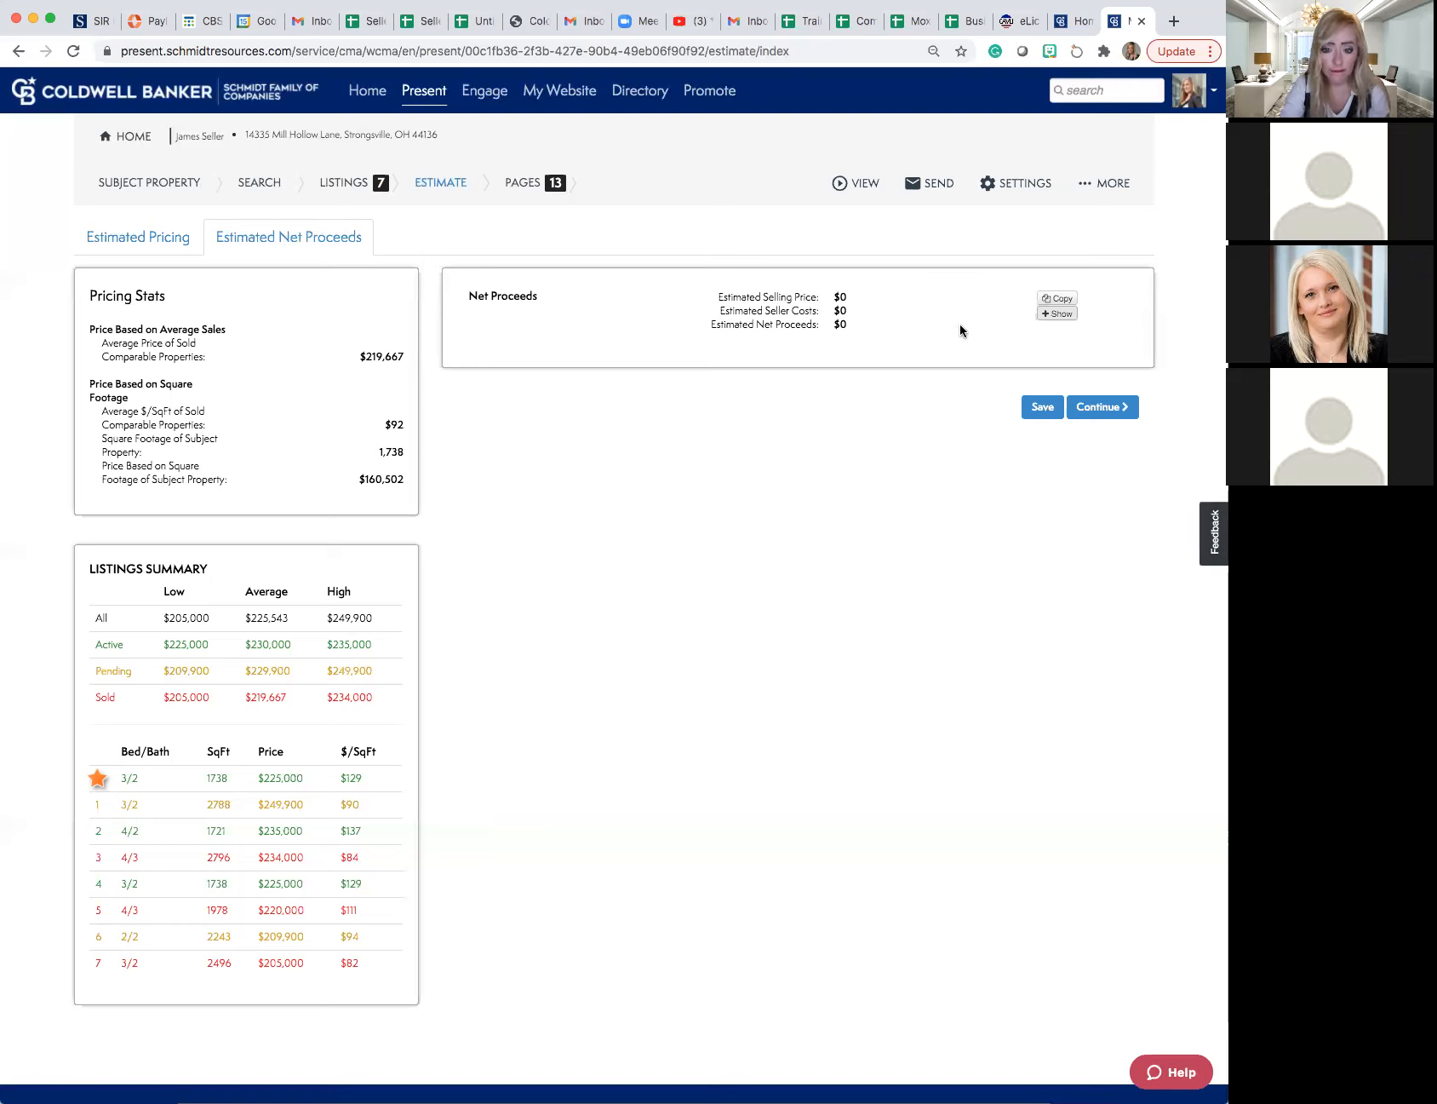
- Continue to the presentation pages and move the Price & Days on Market page above Listing Averages
left_click(1083, 411)
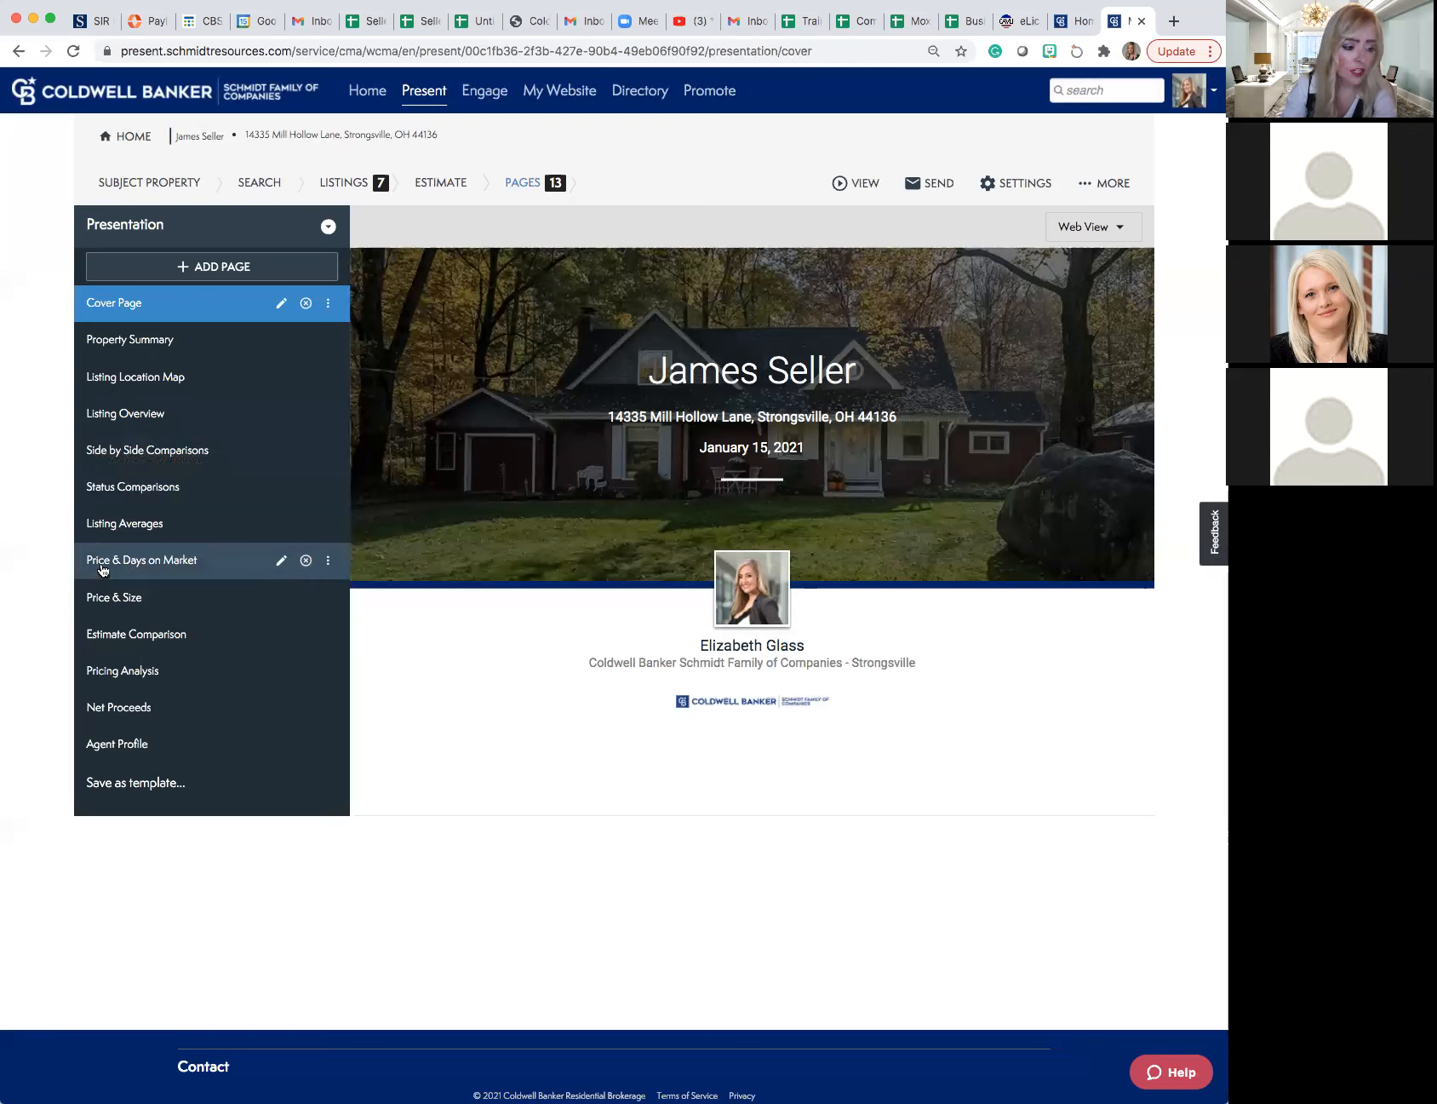
left_click_drag(98, 569, 89, 519)
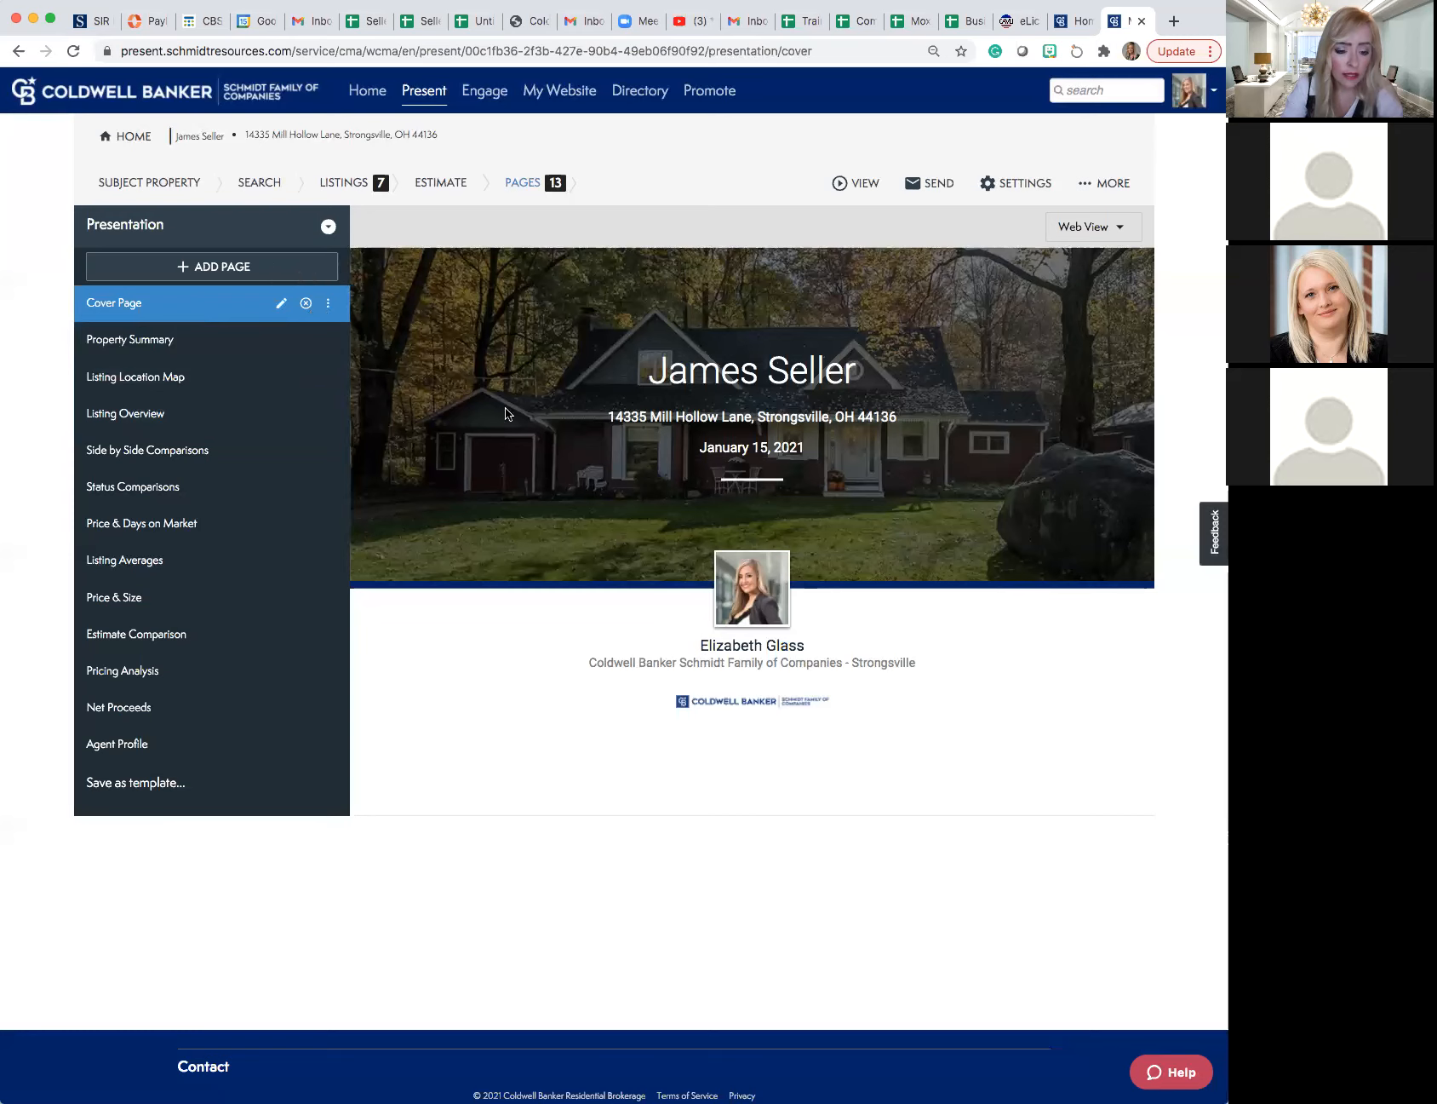
- Check the Cover Page display settings and the available PDF cover designs, then close them without changing anything
left_click(280, 304)
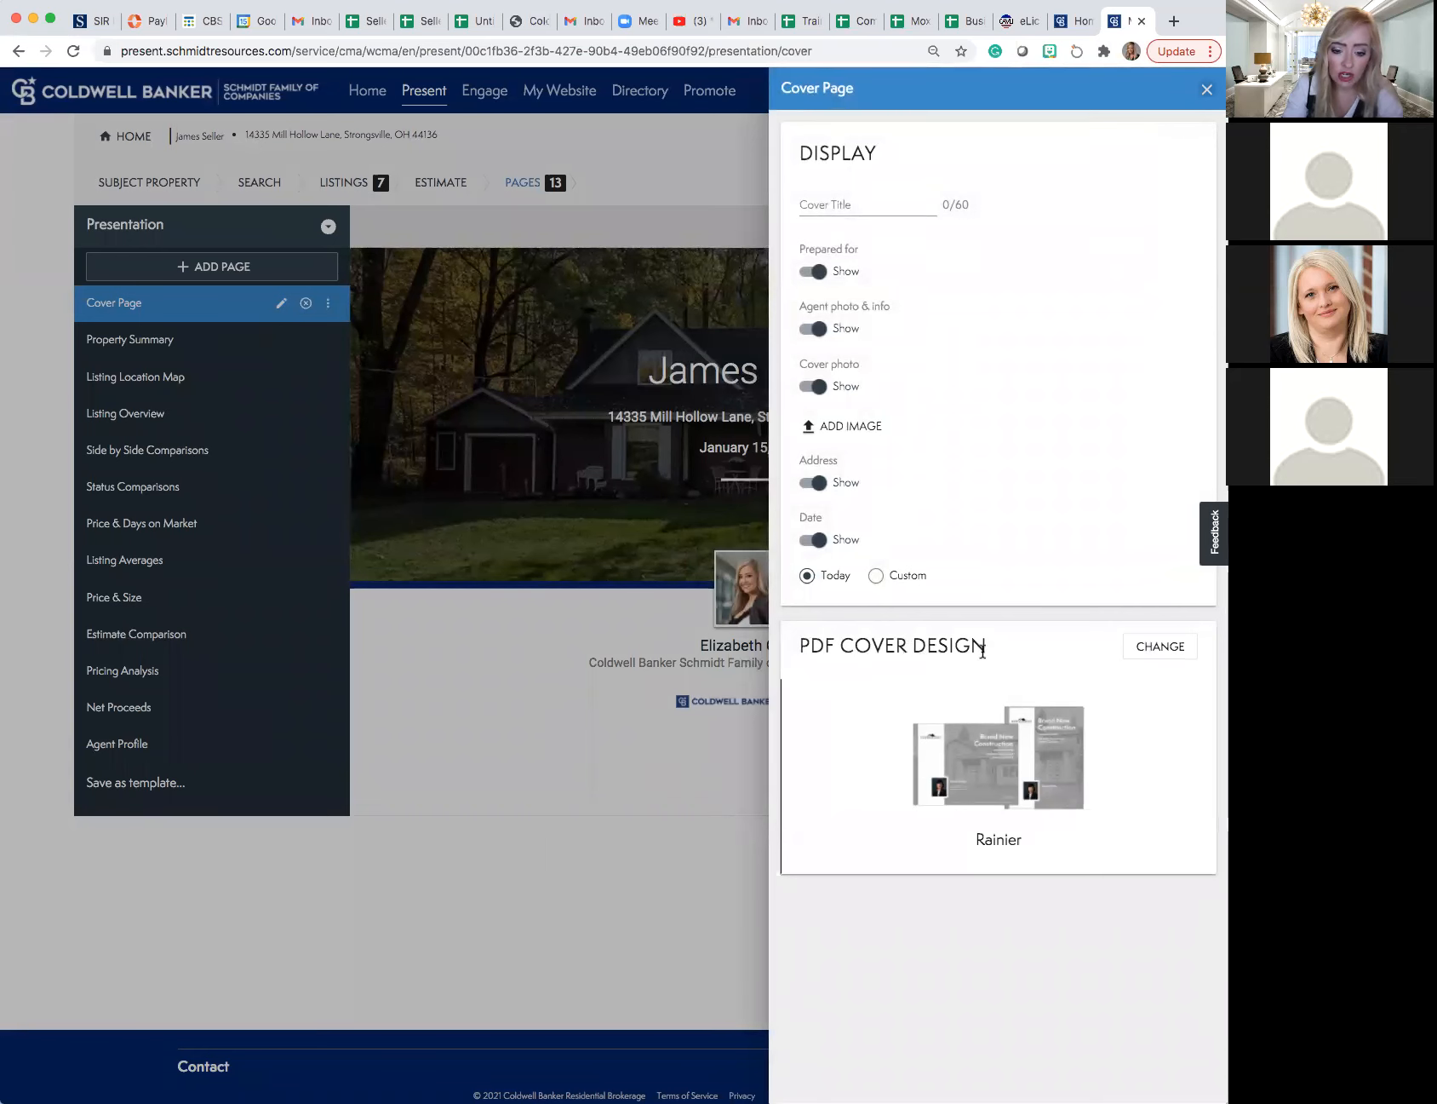
left_click(1171, 647)
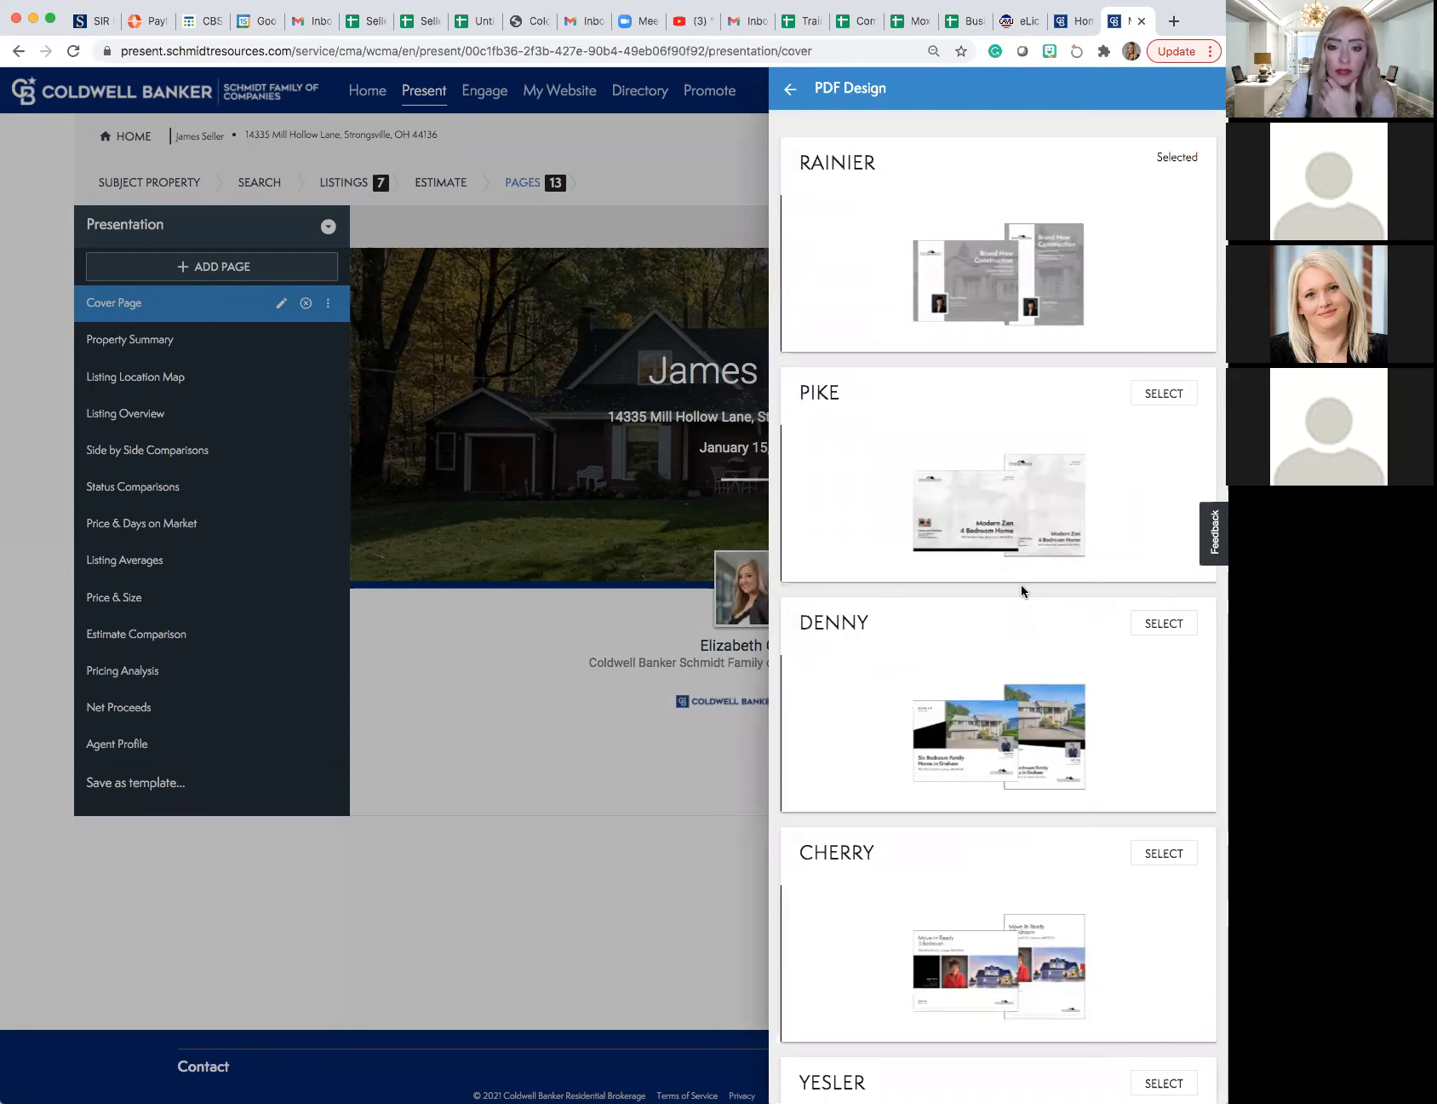
scroll(1022, 586, "down", 3)
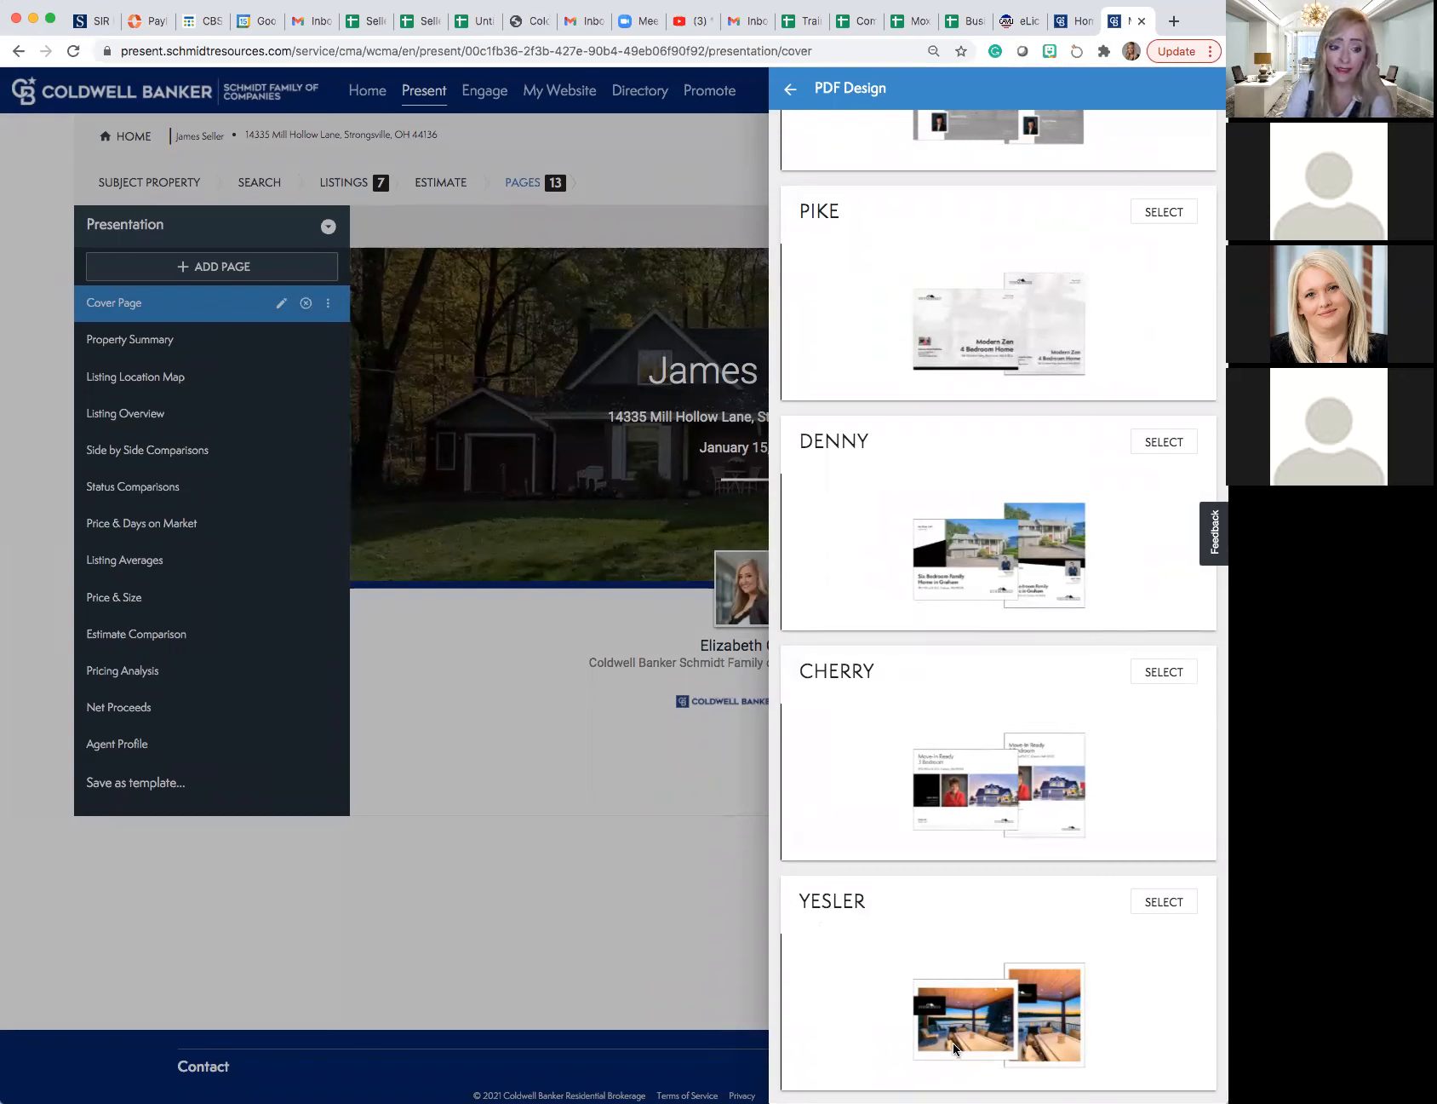
scroll(957, 1019, "up", 2)
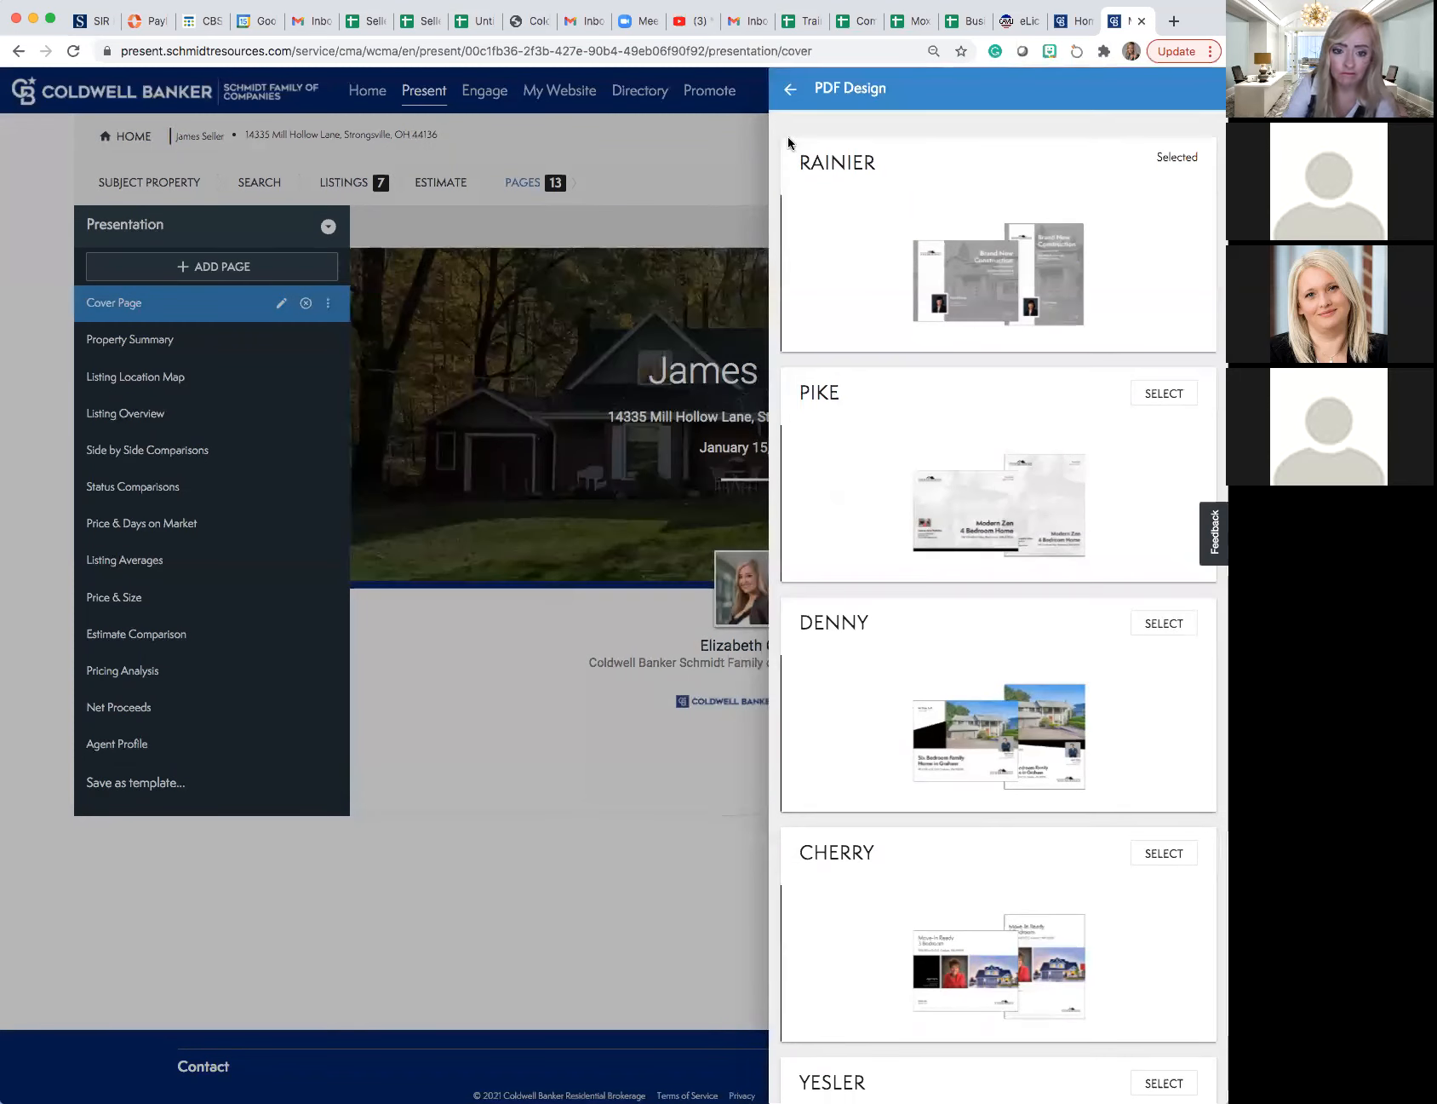
left_click(788, 89)
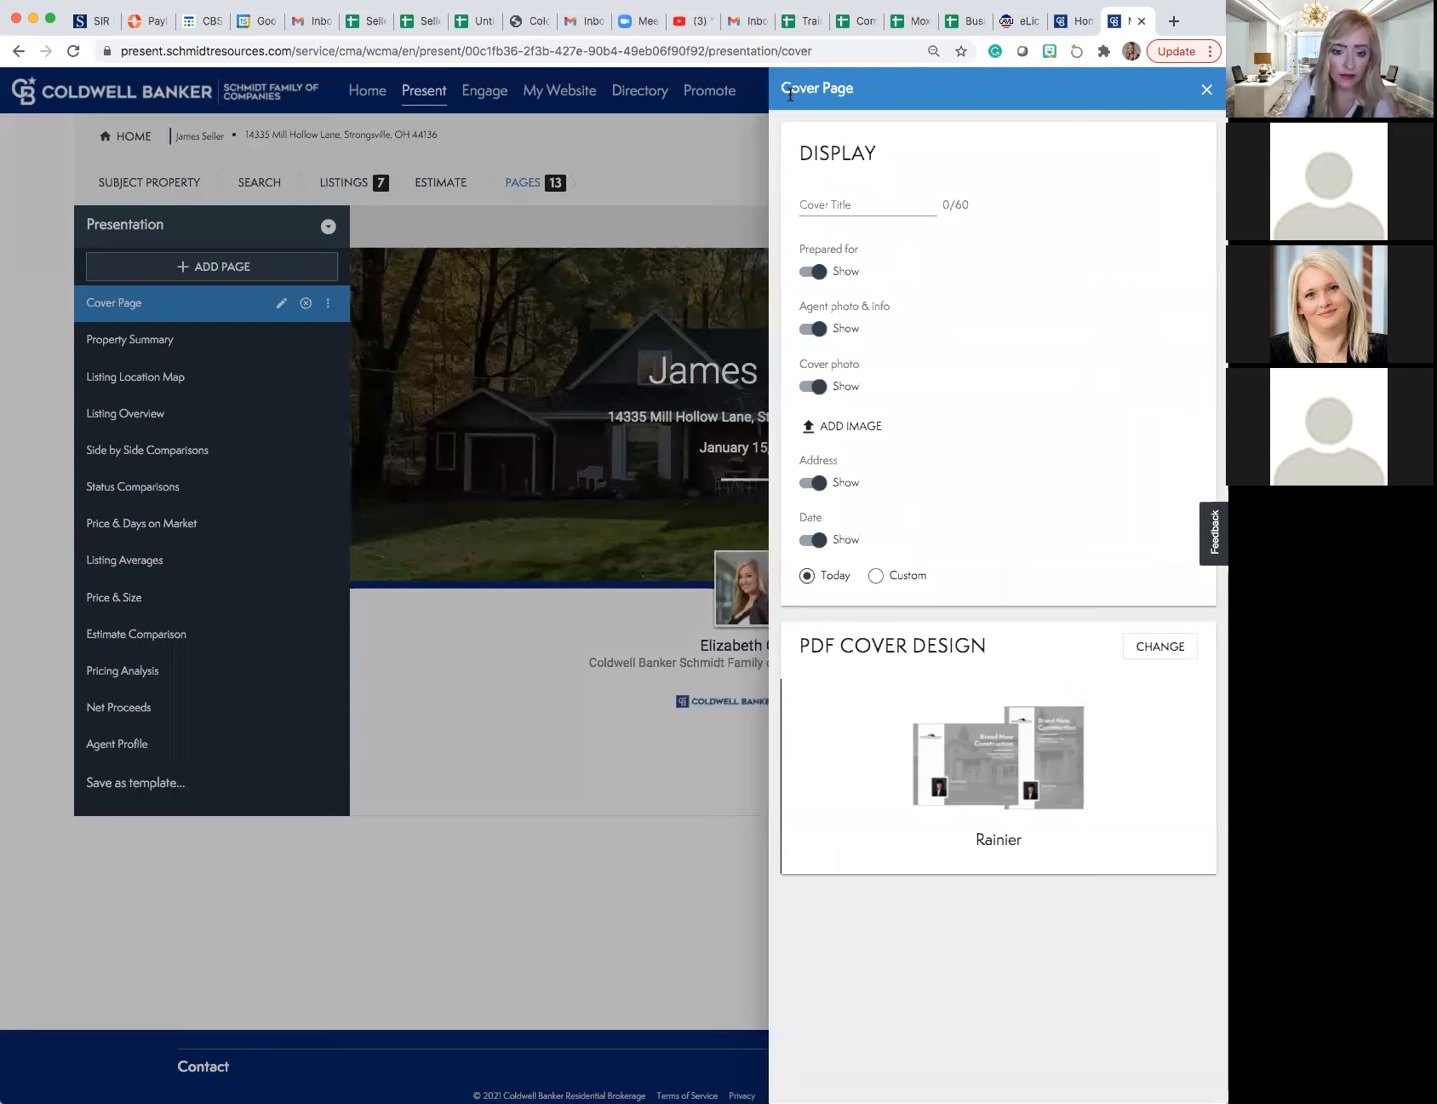
left_click(1207, 89)
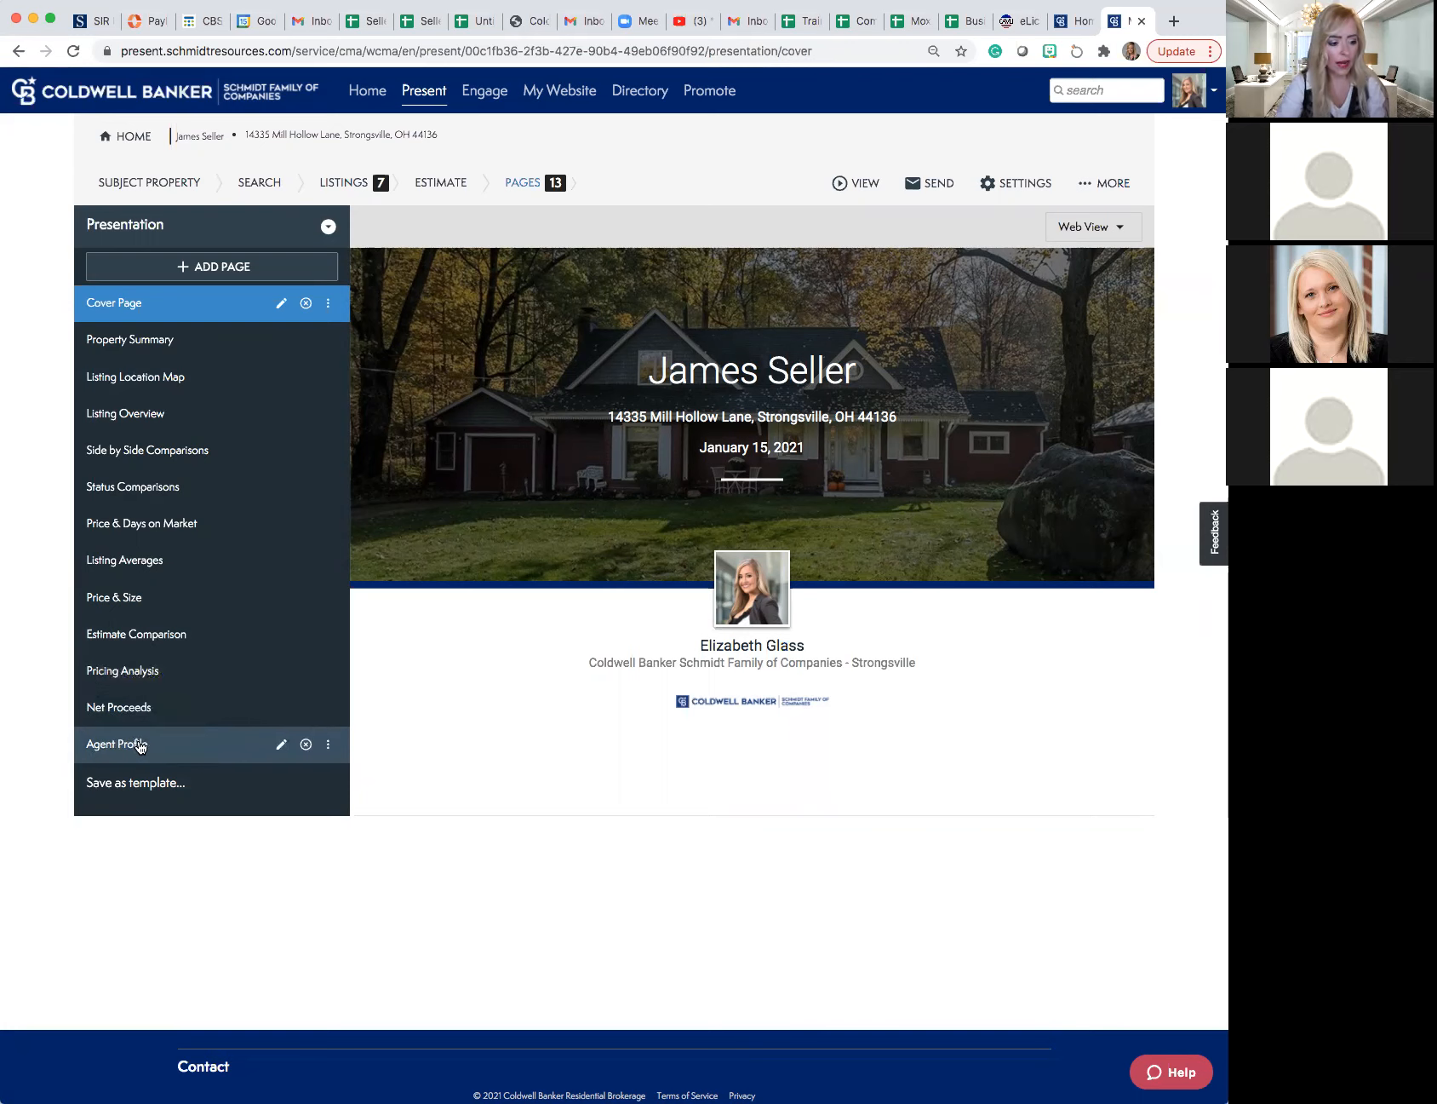
- Check the Agent Profile display settings and preview the Property Summary, Listing Location Map and Listing Overview pages
left_click(282, 747)
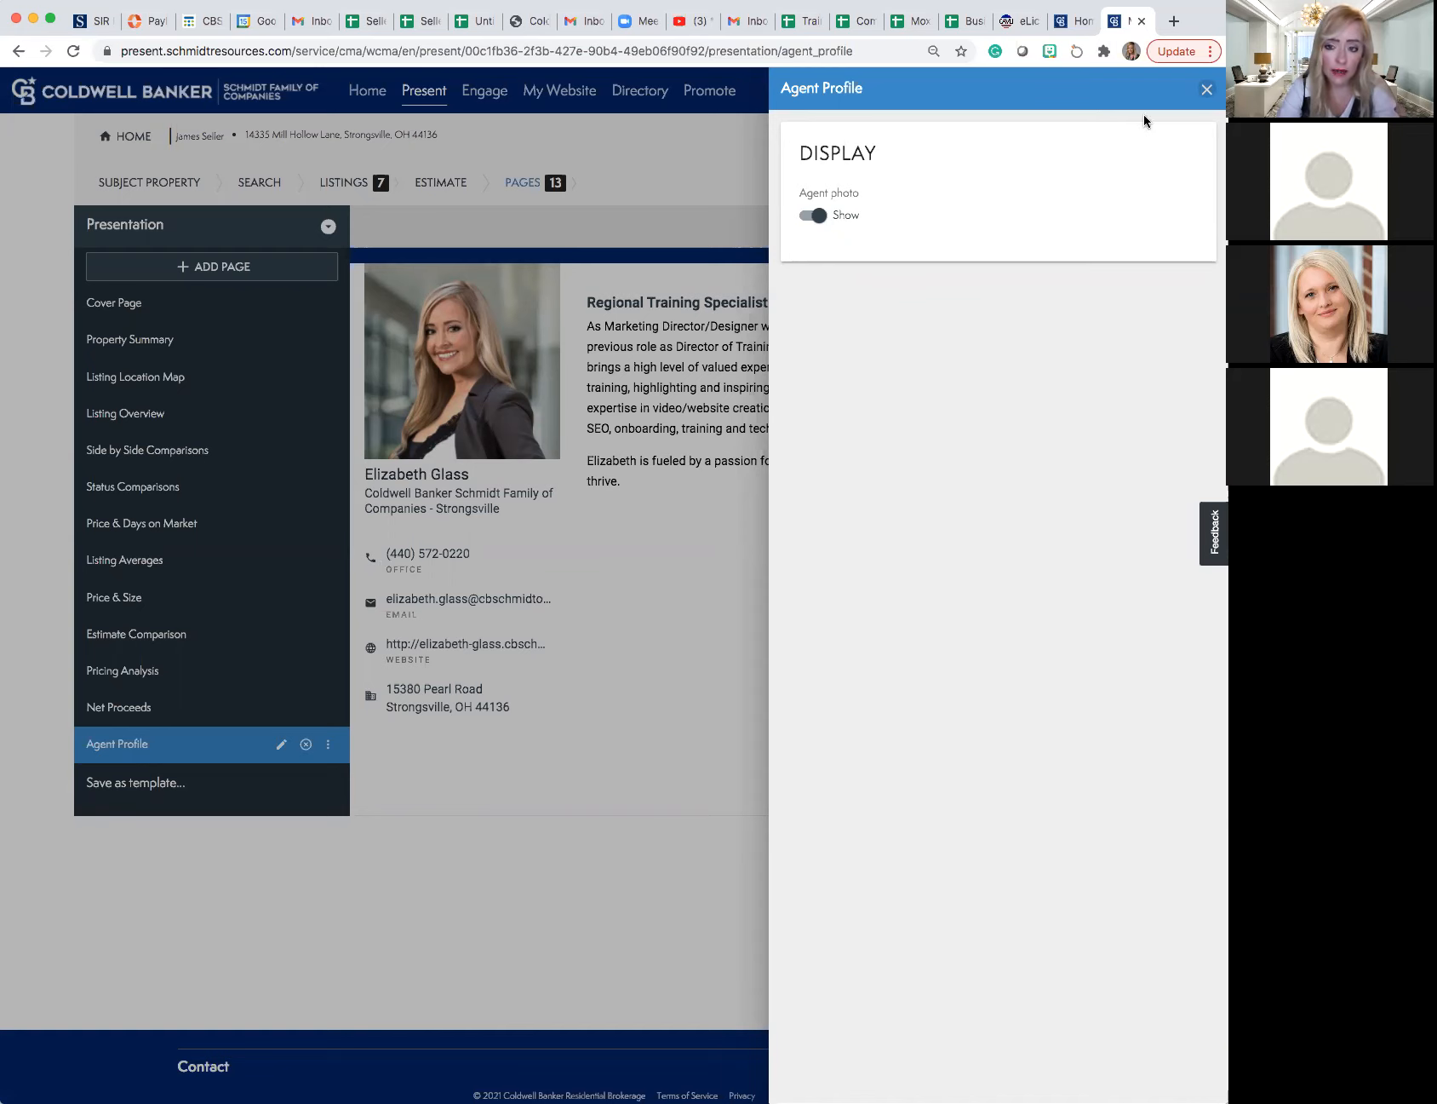
left_click(1206, 90)
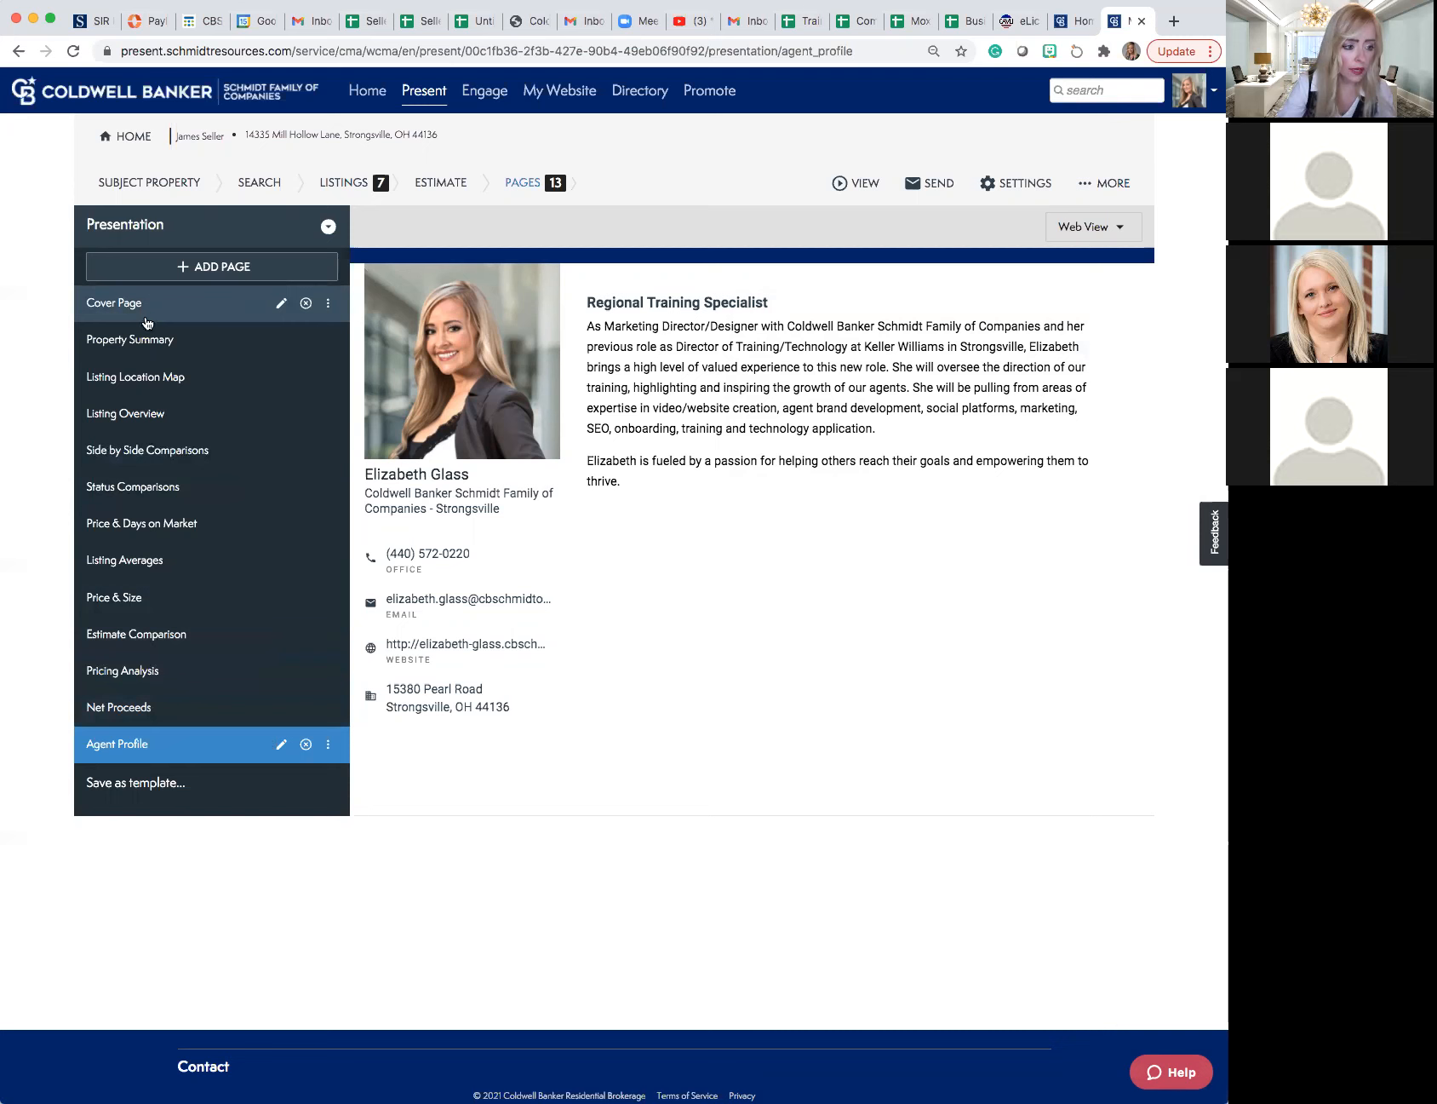
left_click(148, 349)
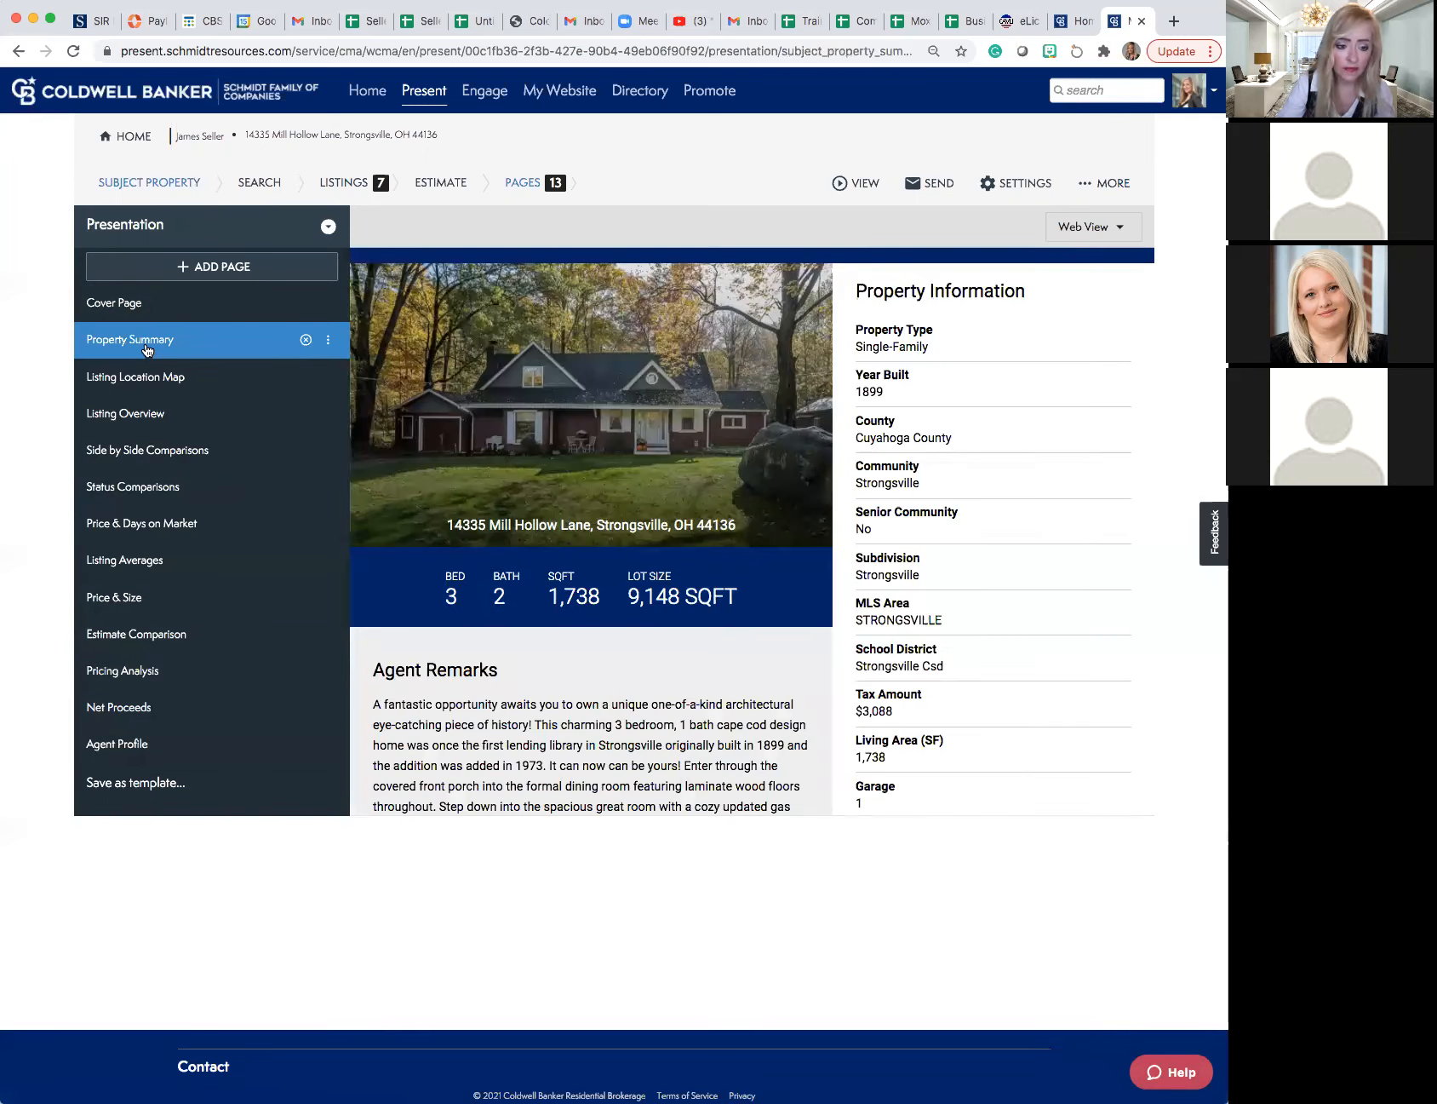
left_click(145, 388)
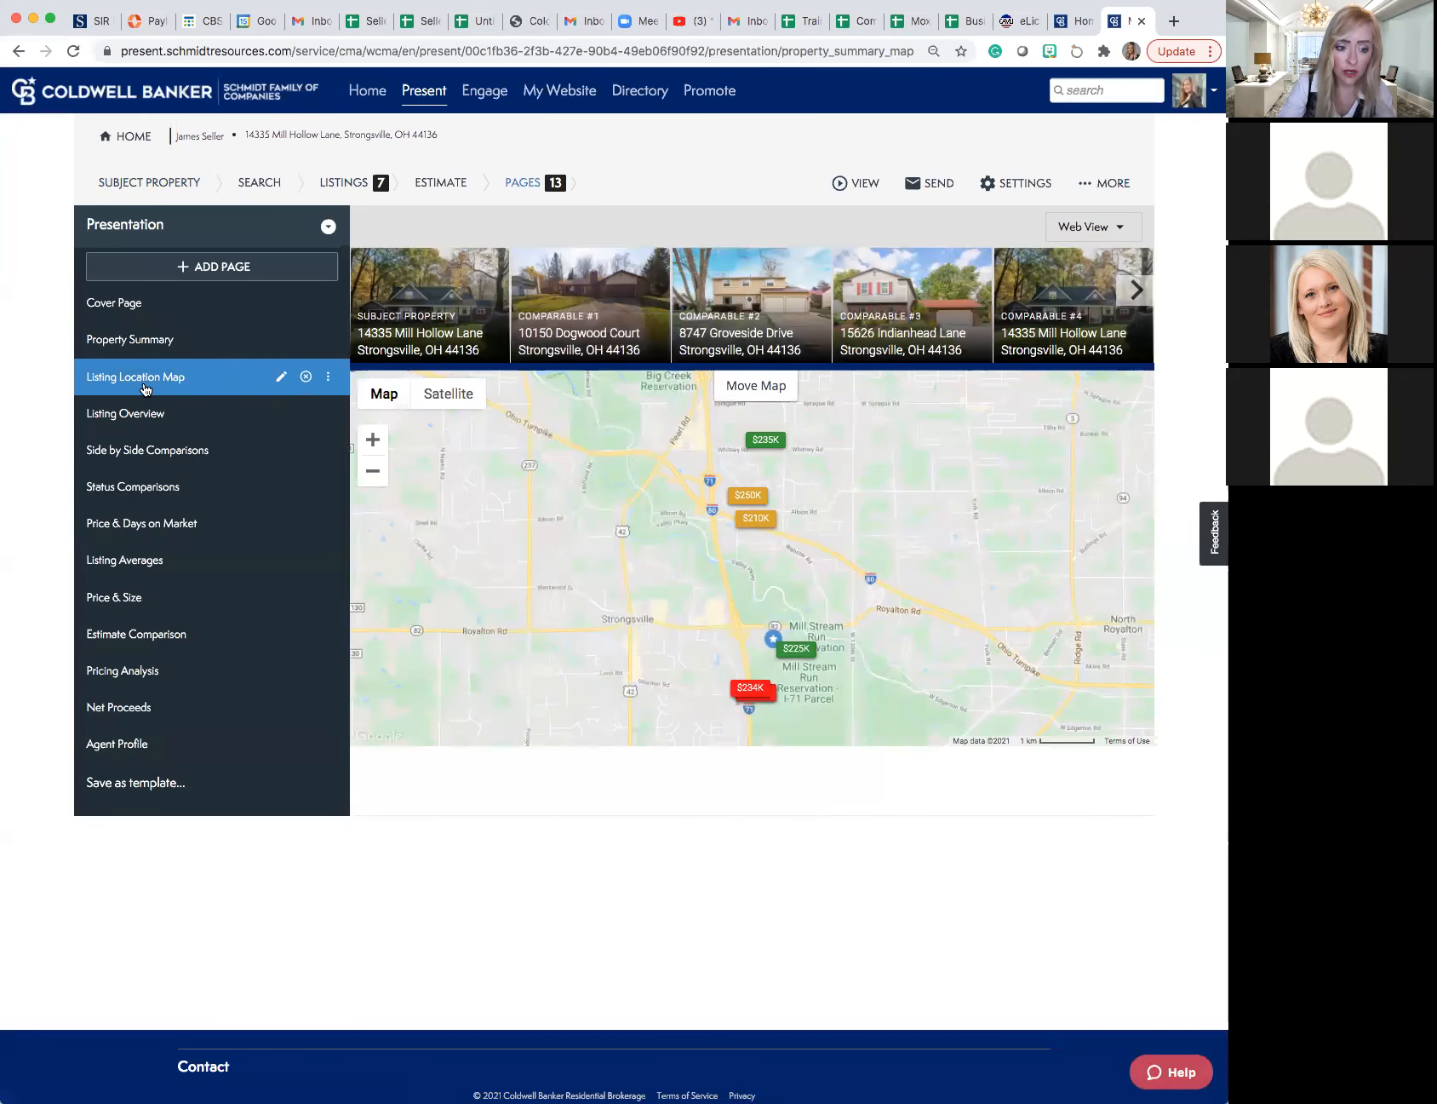
left_click(141, 417)
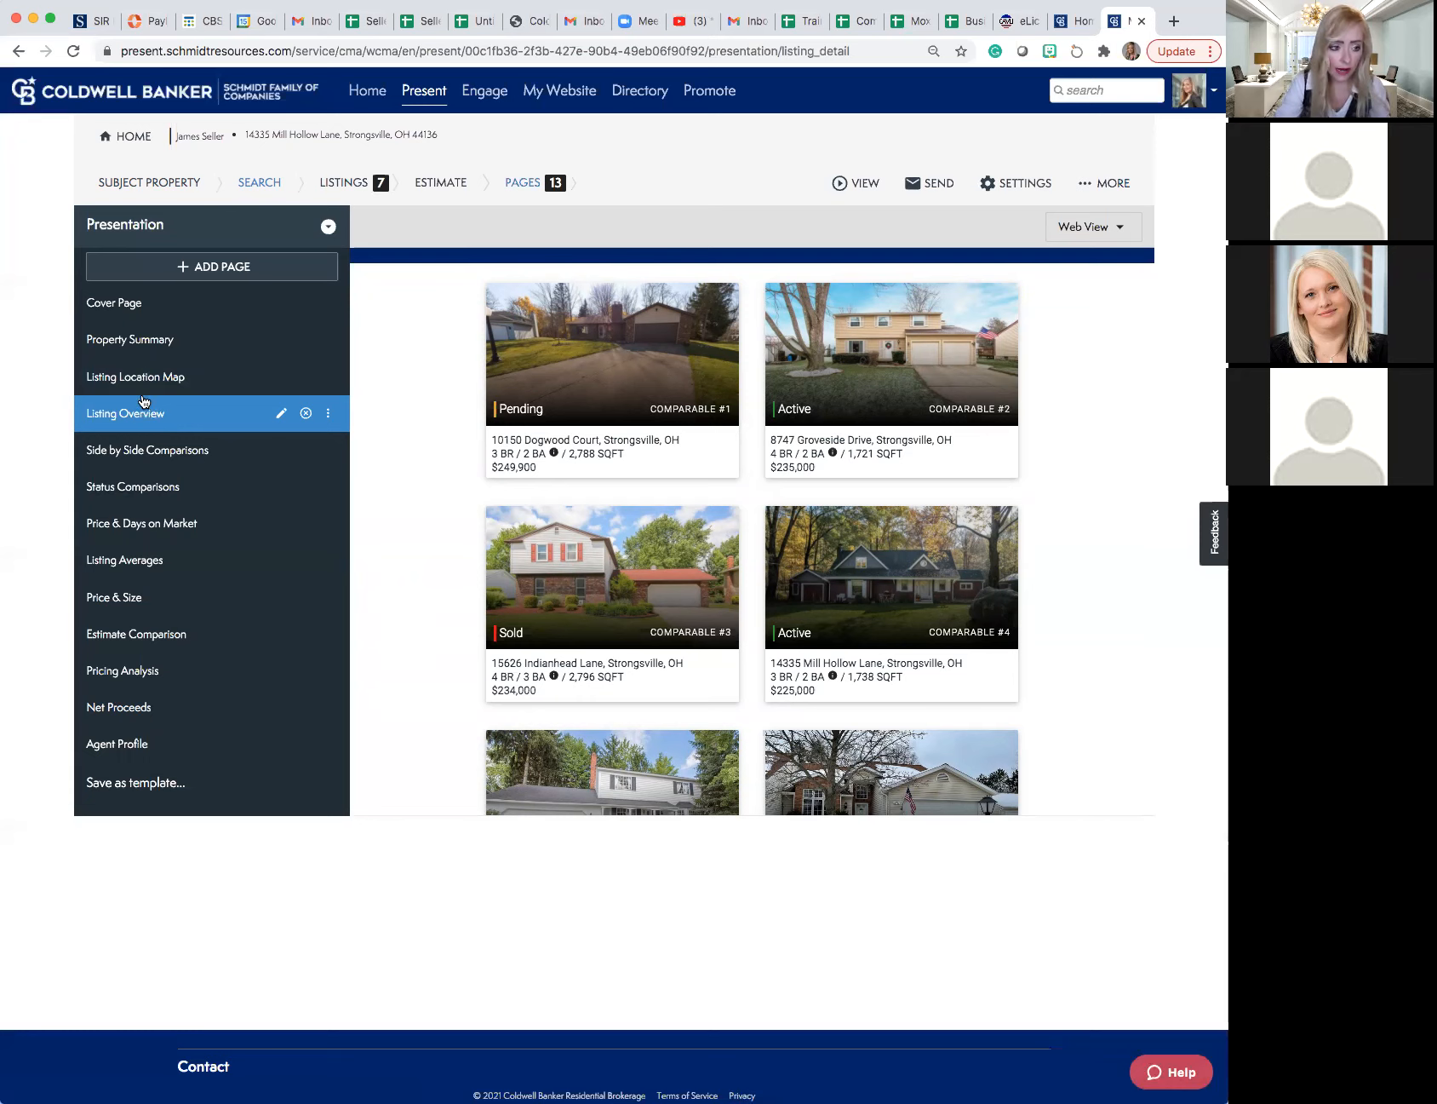
- Add the Buyer Profile Intelligence and Buyer Profile Map pages to the presentation from the library's CBx Pages
left_click(182, 267)
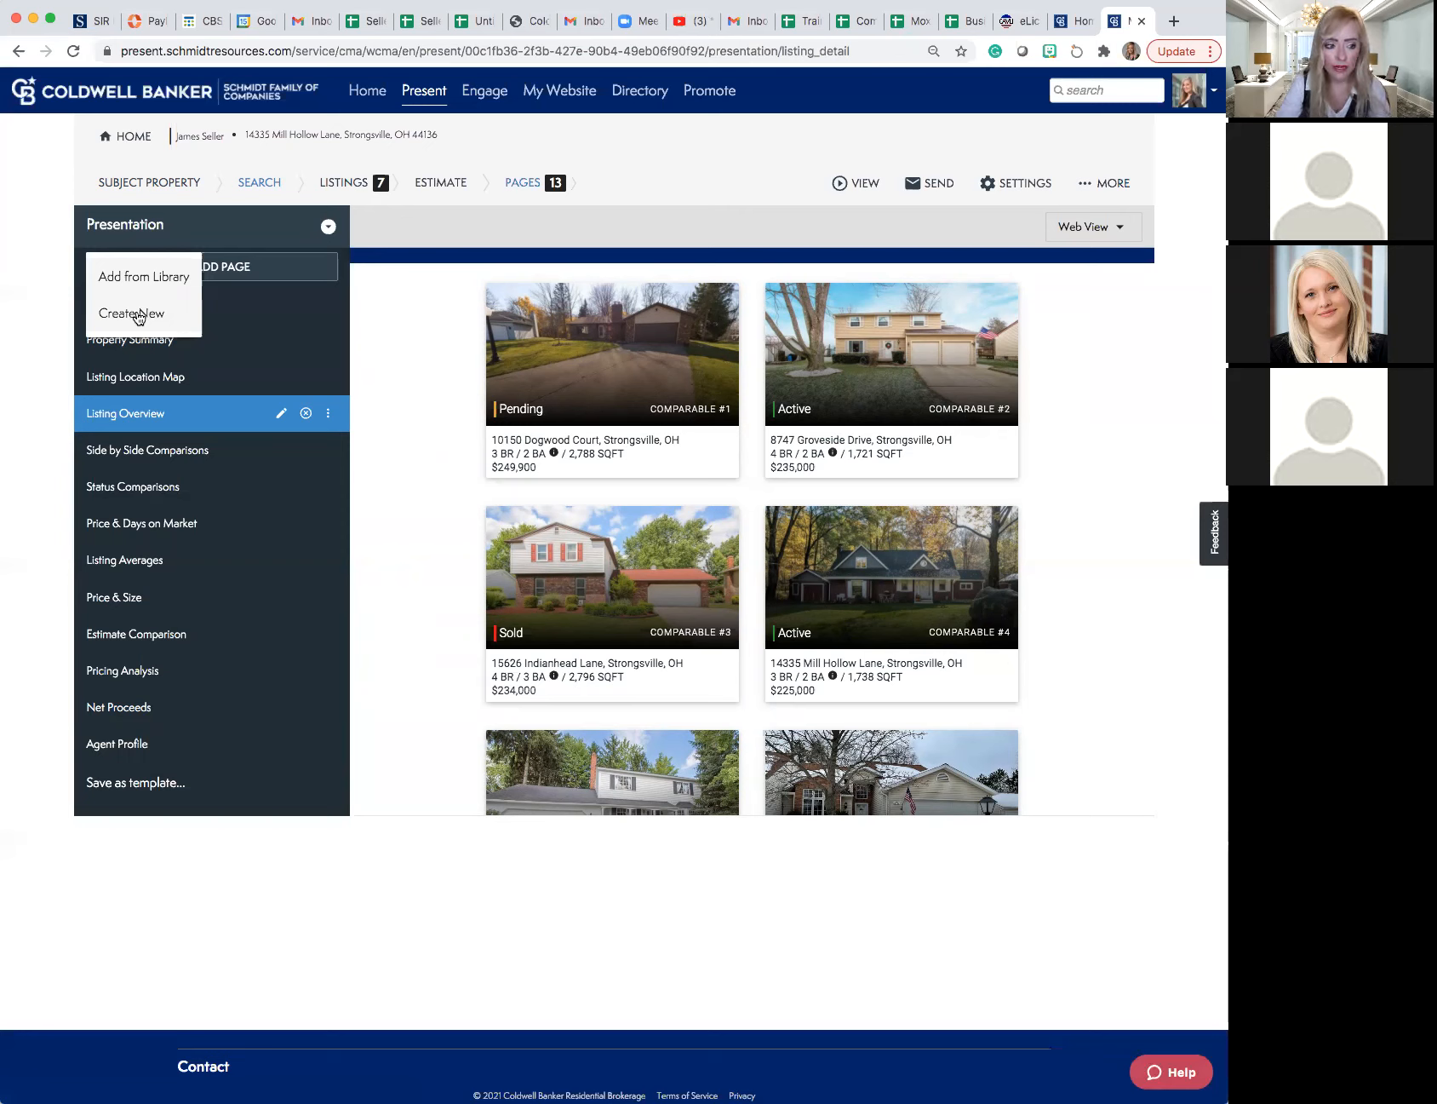
left_click(135, 277)
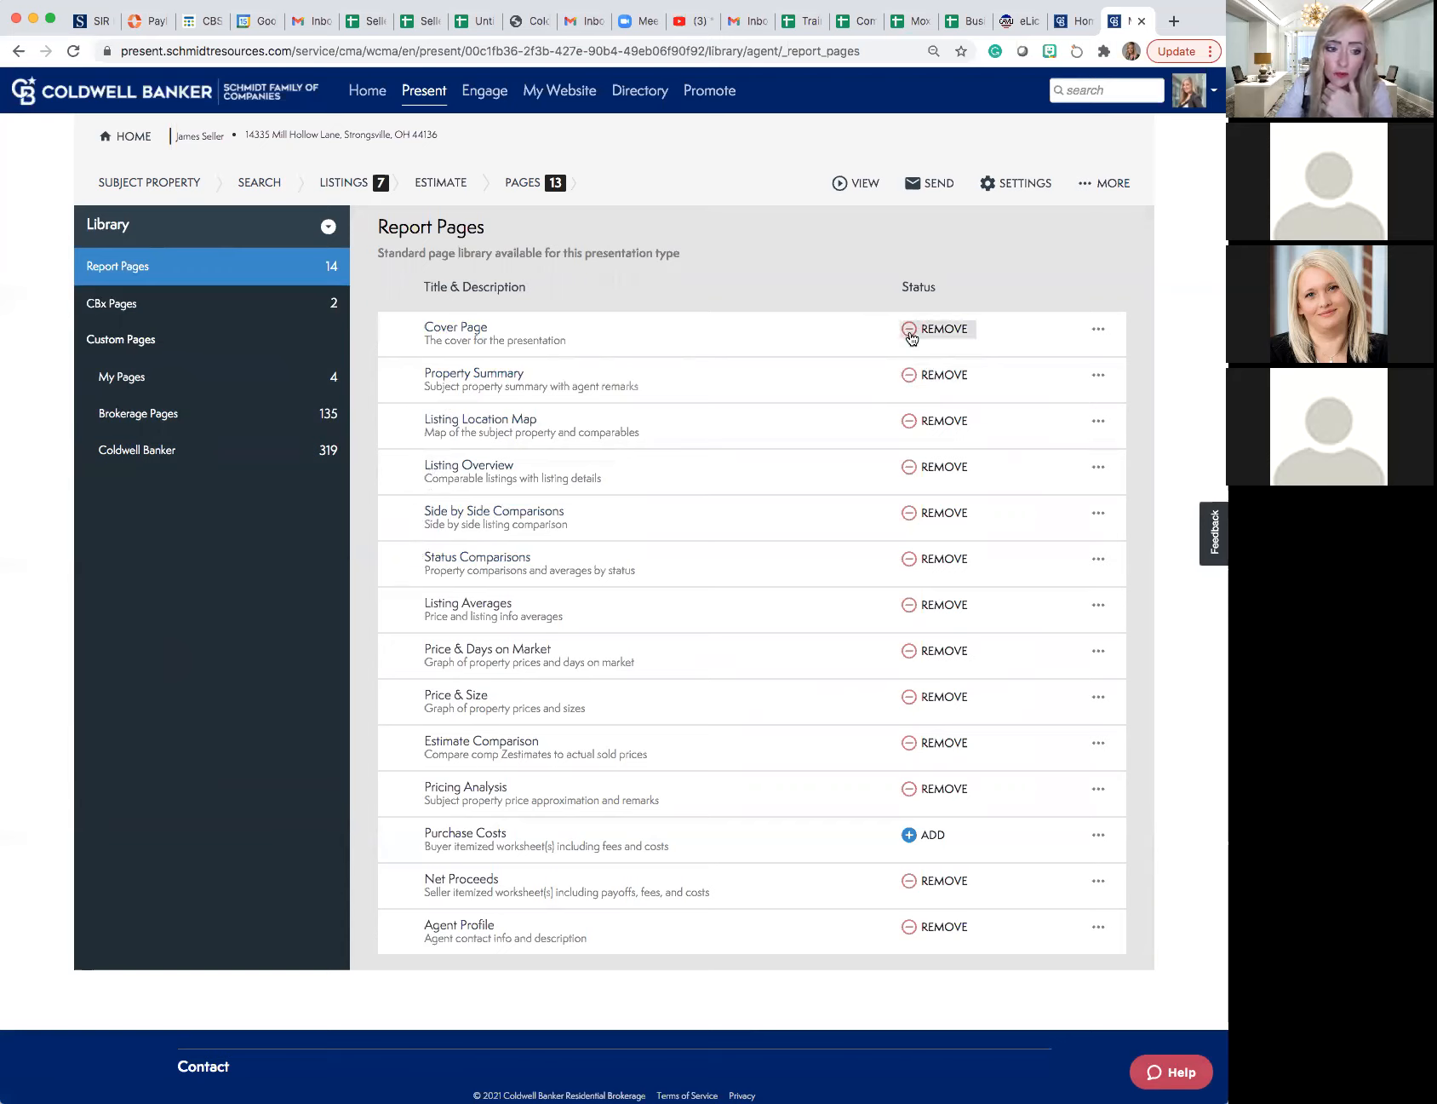
left_click(108, 310)
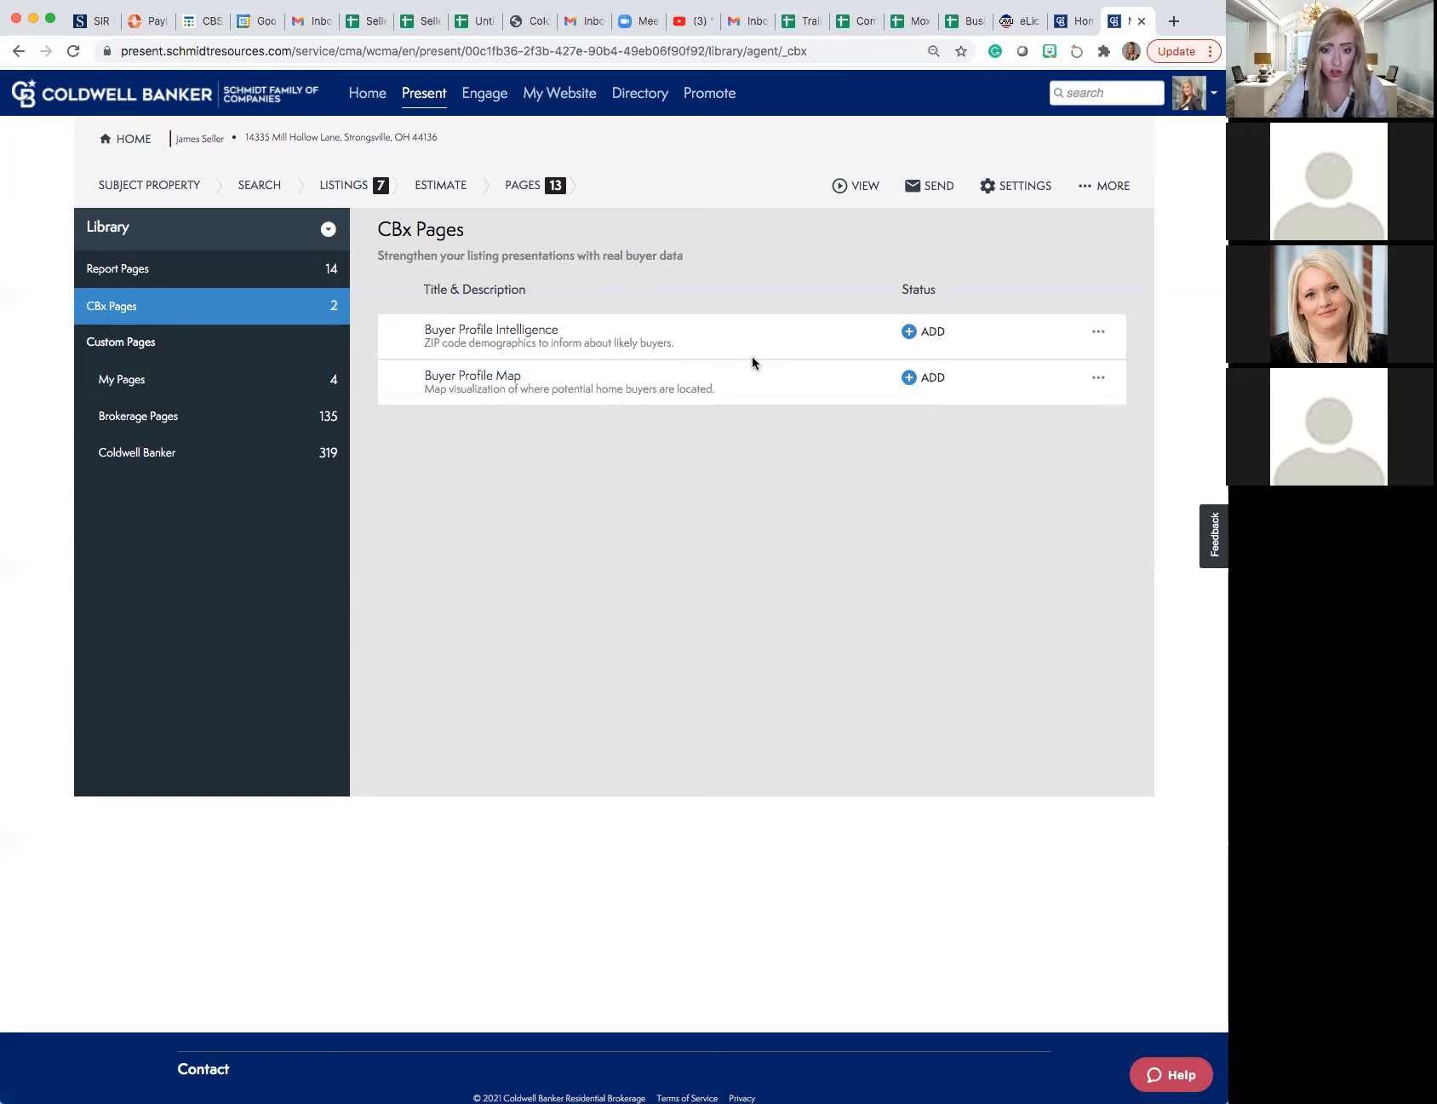
left_click(911, 333)
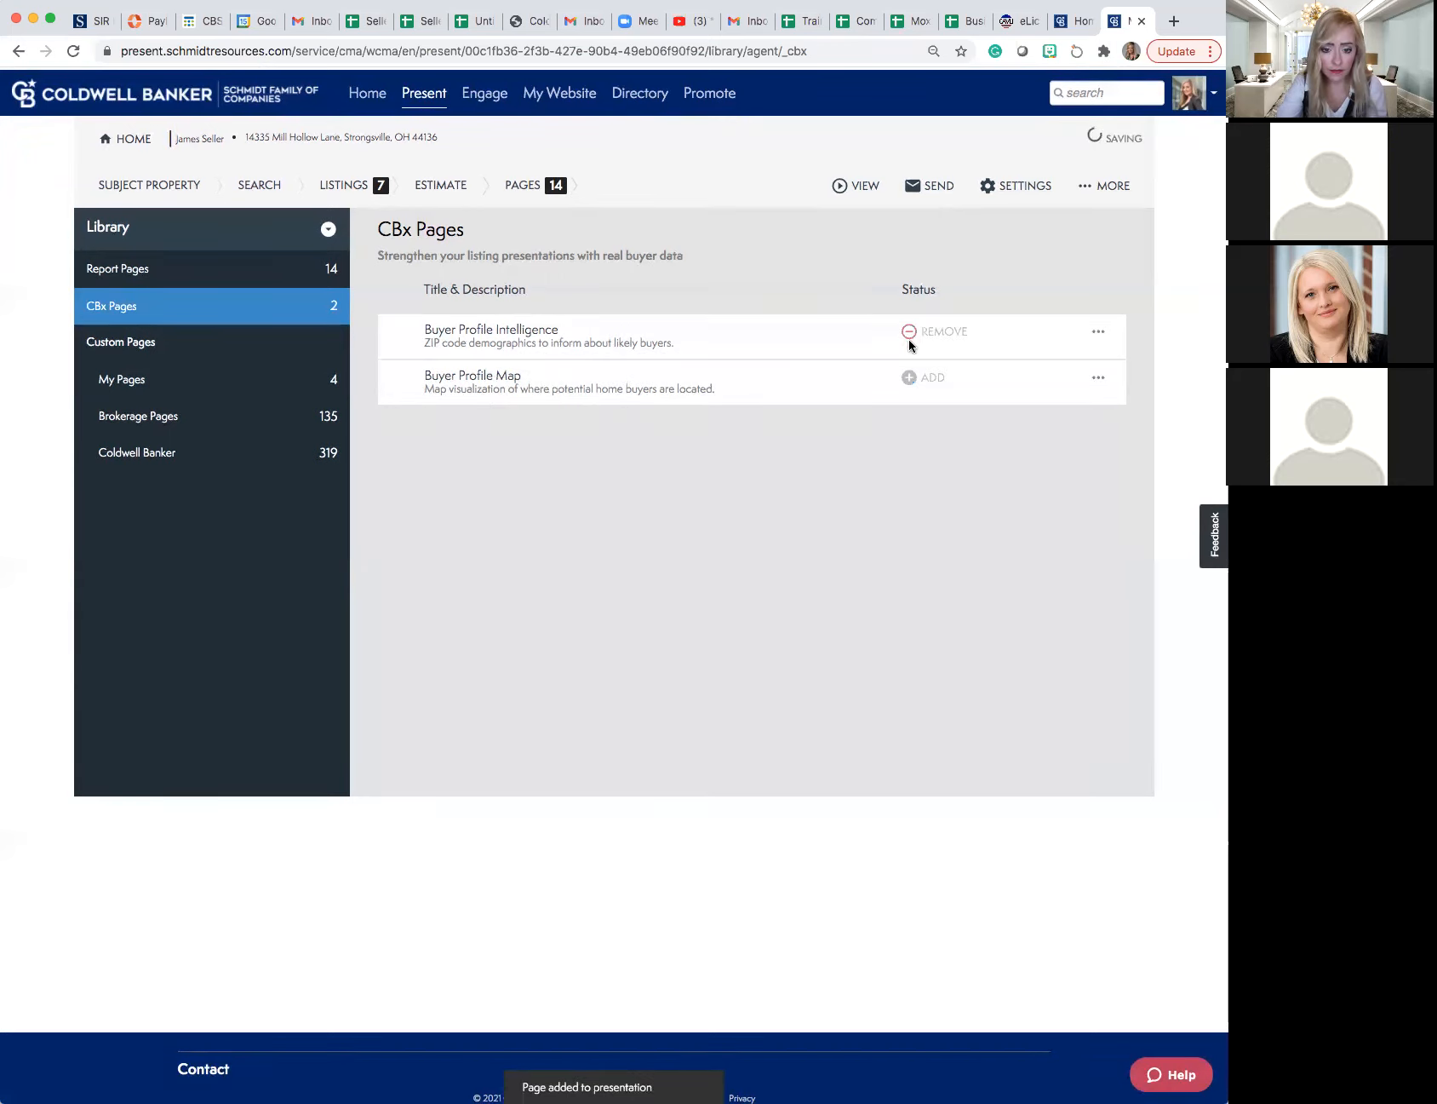
left_click(908, 377)
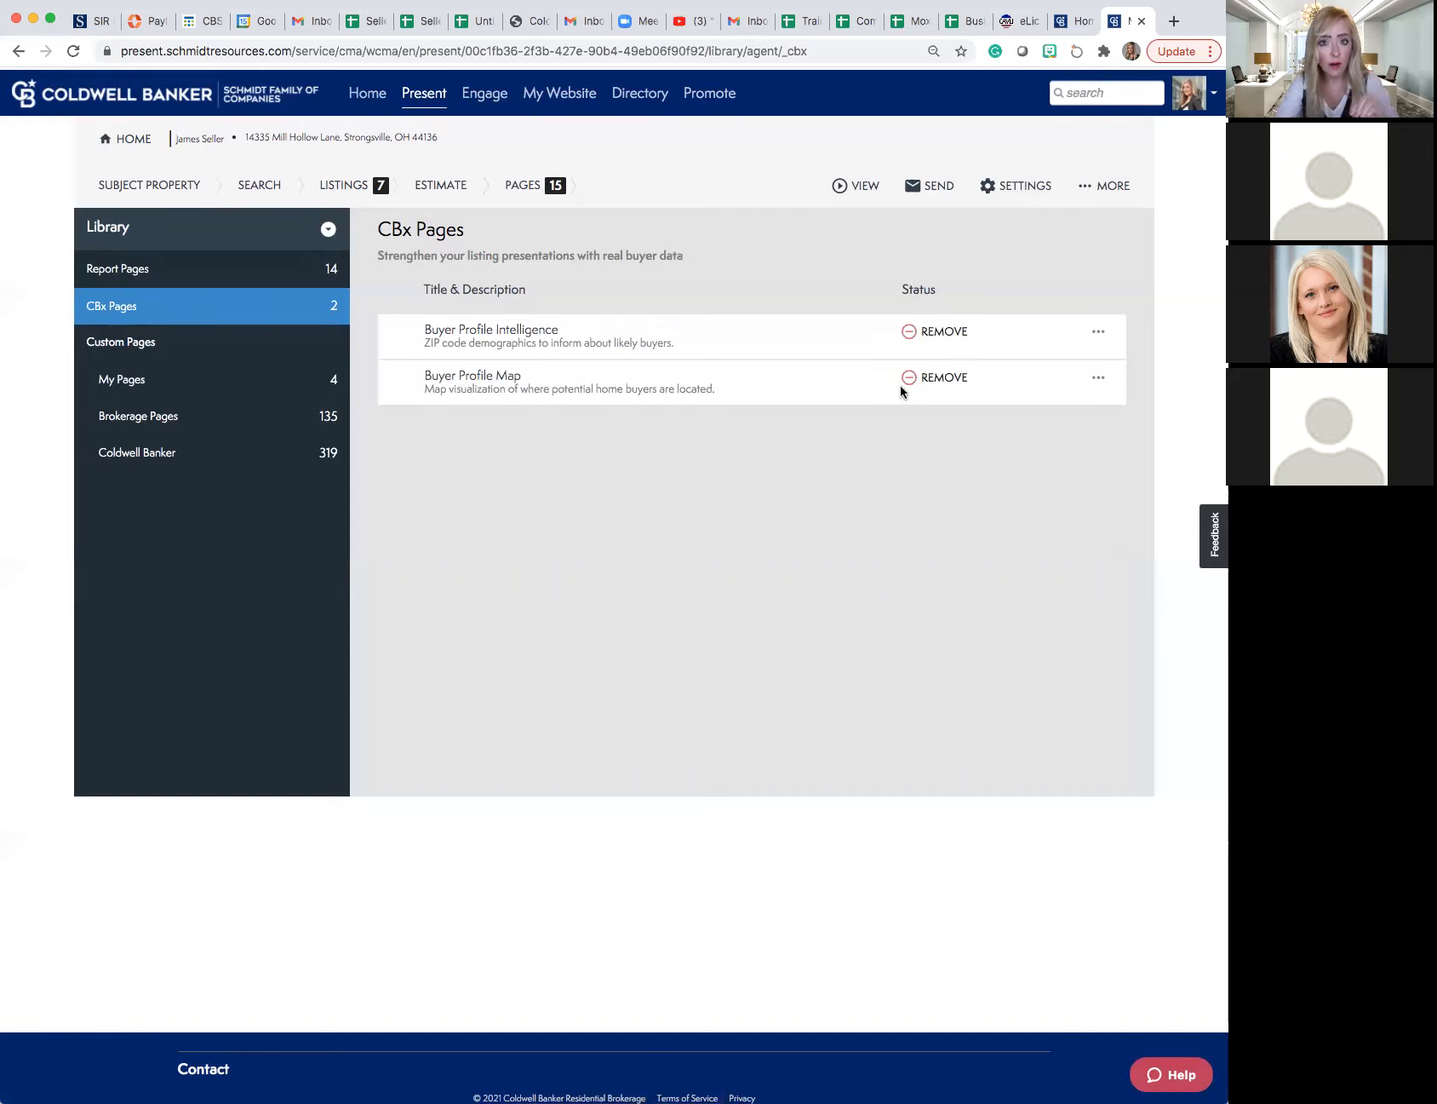
scroll(895, 402, "down", 1)
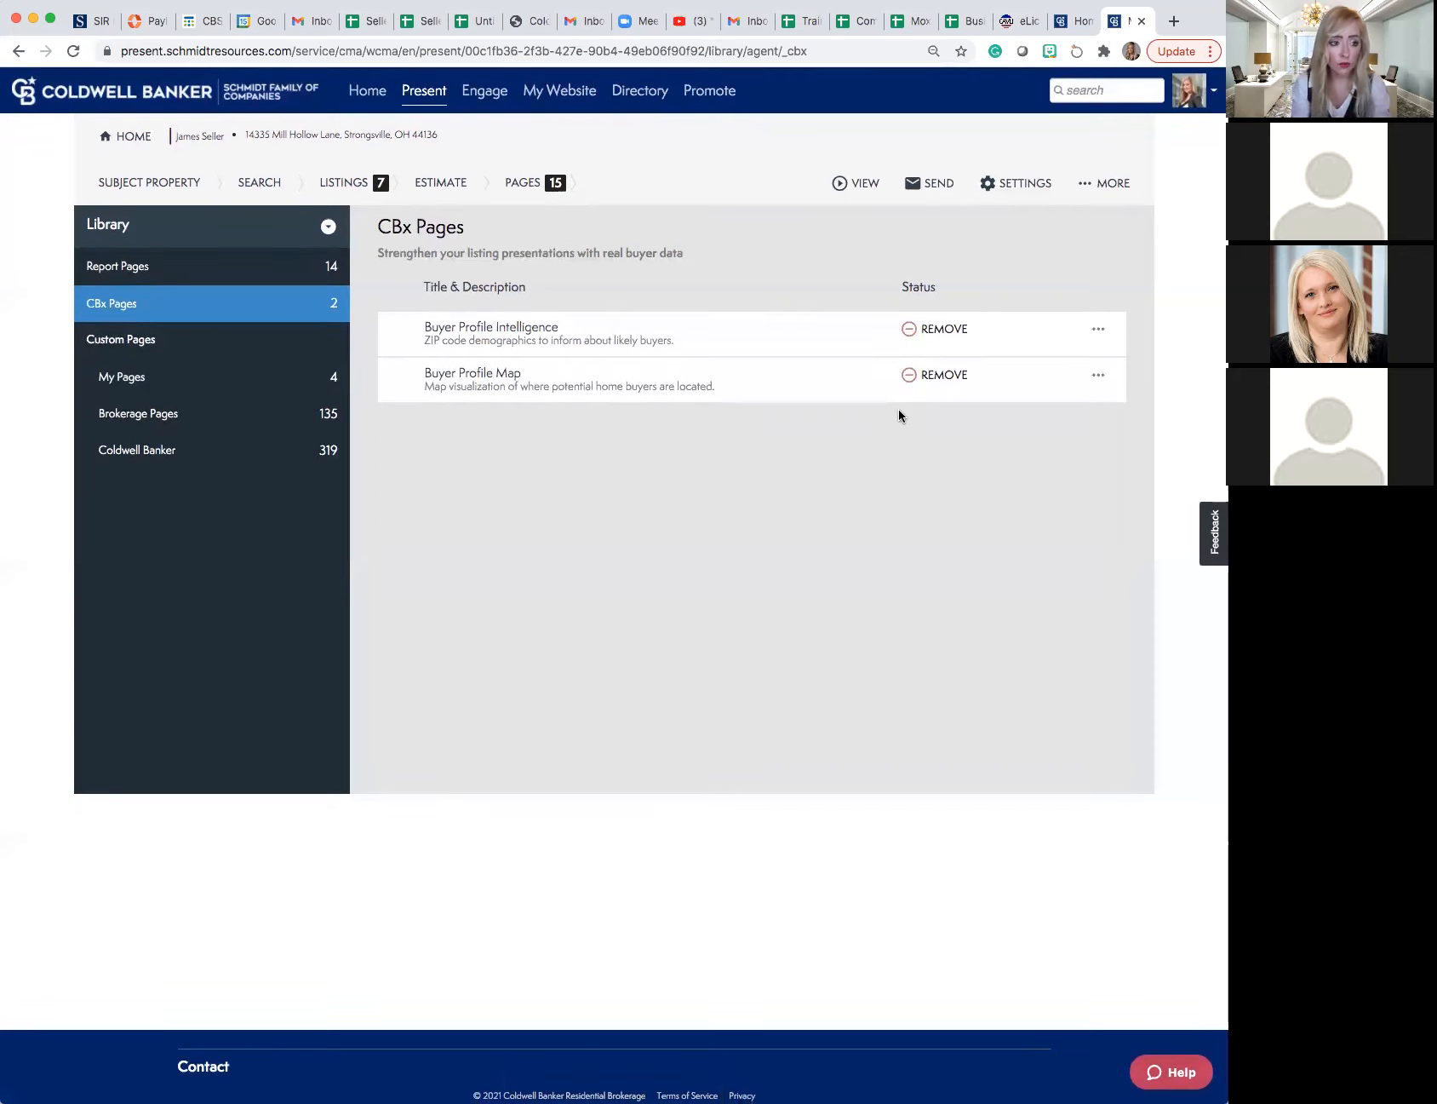
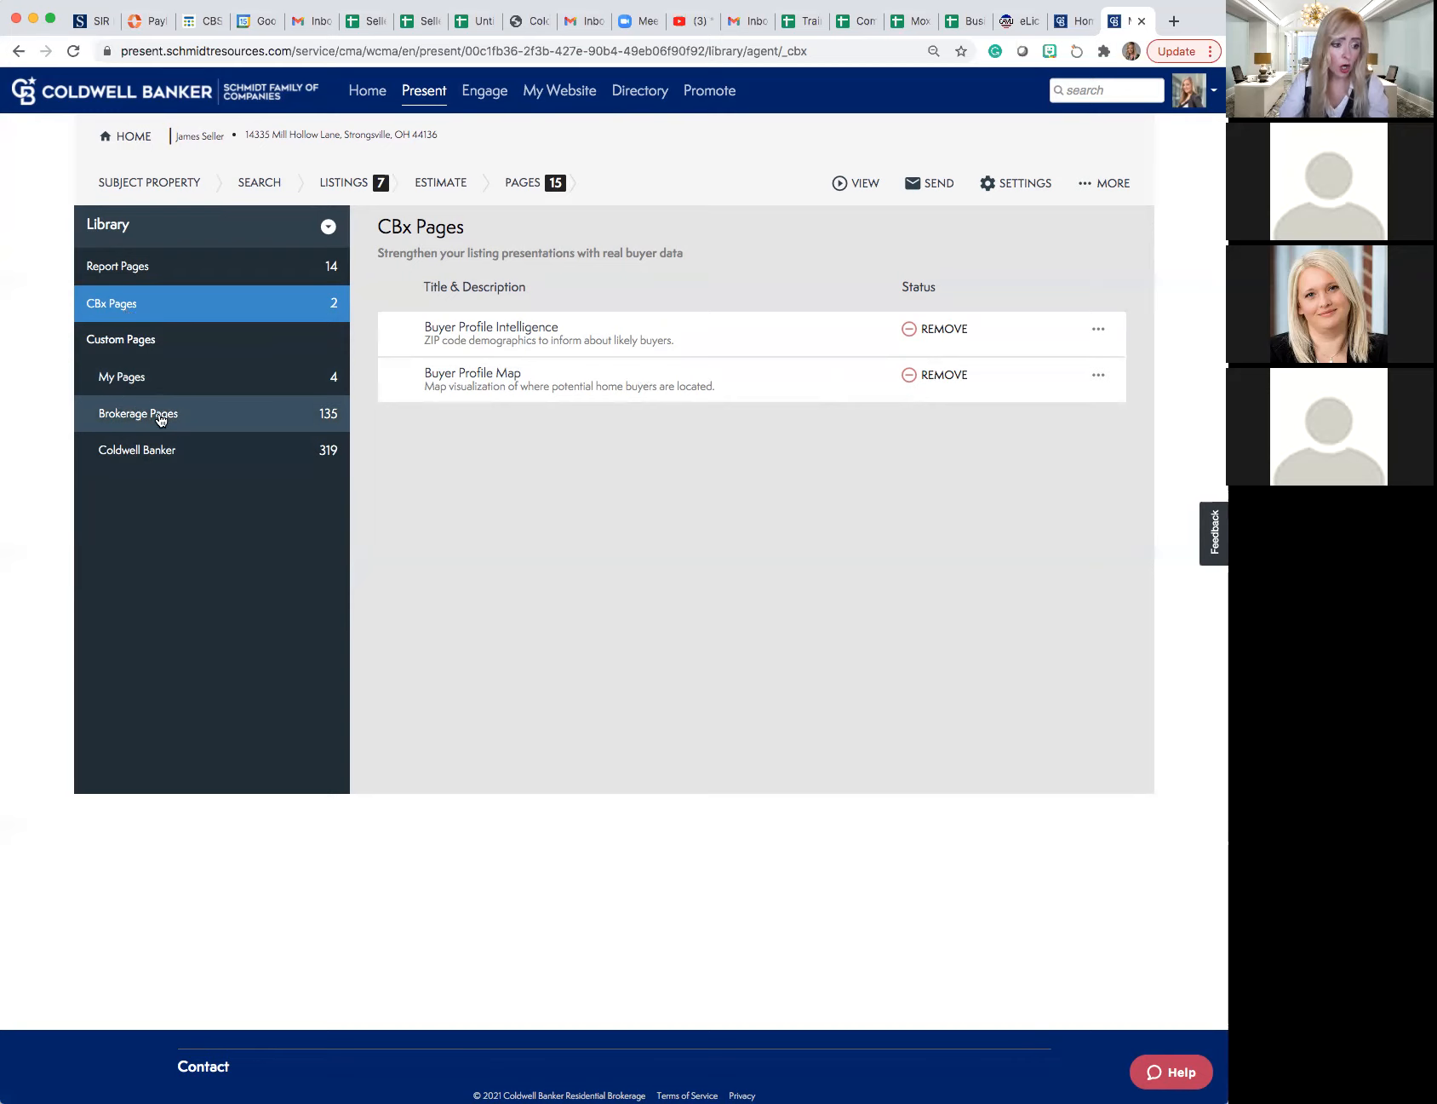
- Open the Blue Book Pages folder in the library's Brokerage Pages, preview the Where Buyers Search page and close the preview
left_click(160, 419)
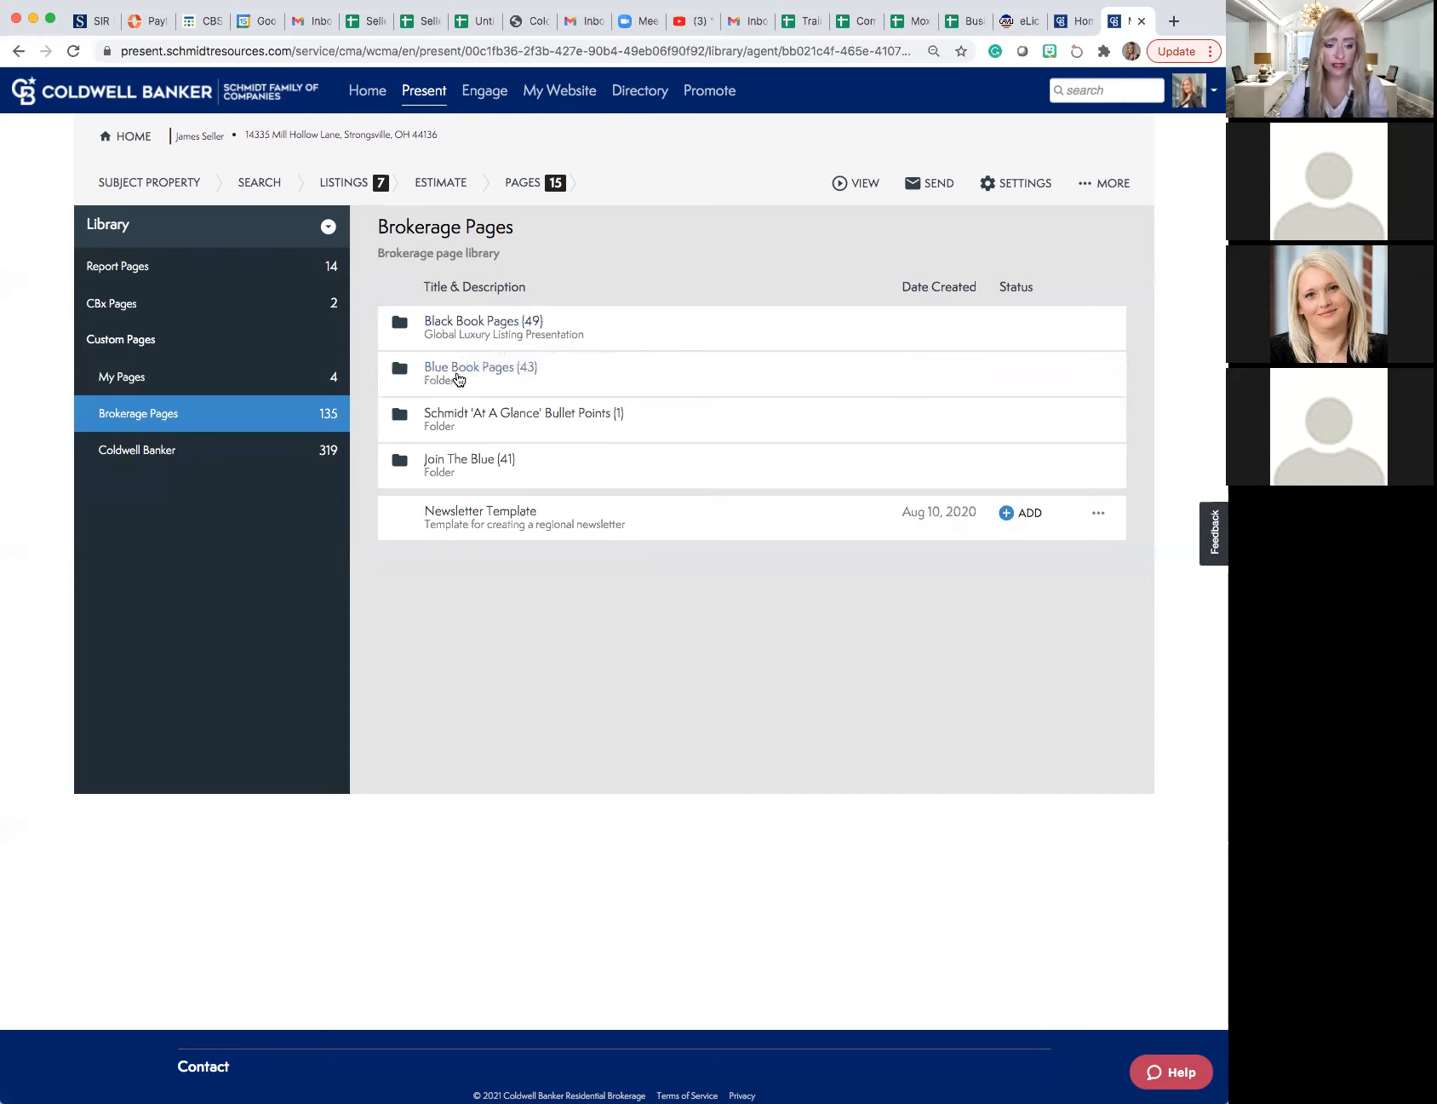
left_click(449, 373)
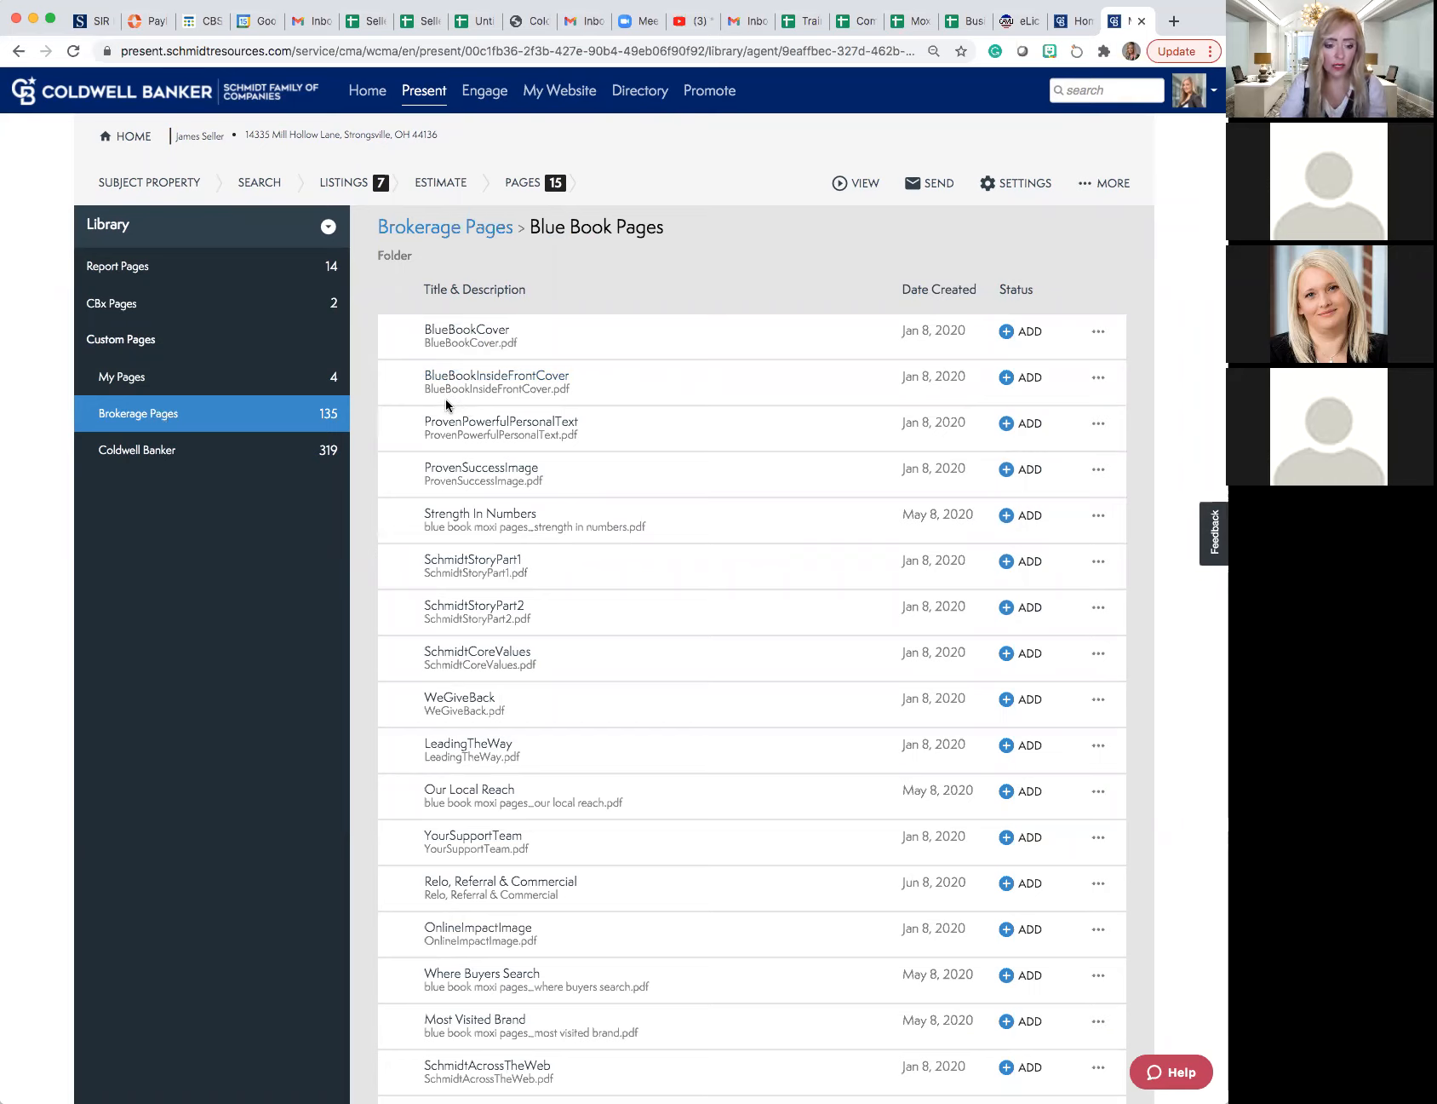
scroll(446, 399, "down", 2)
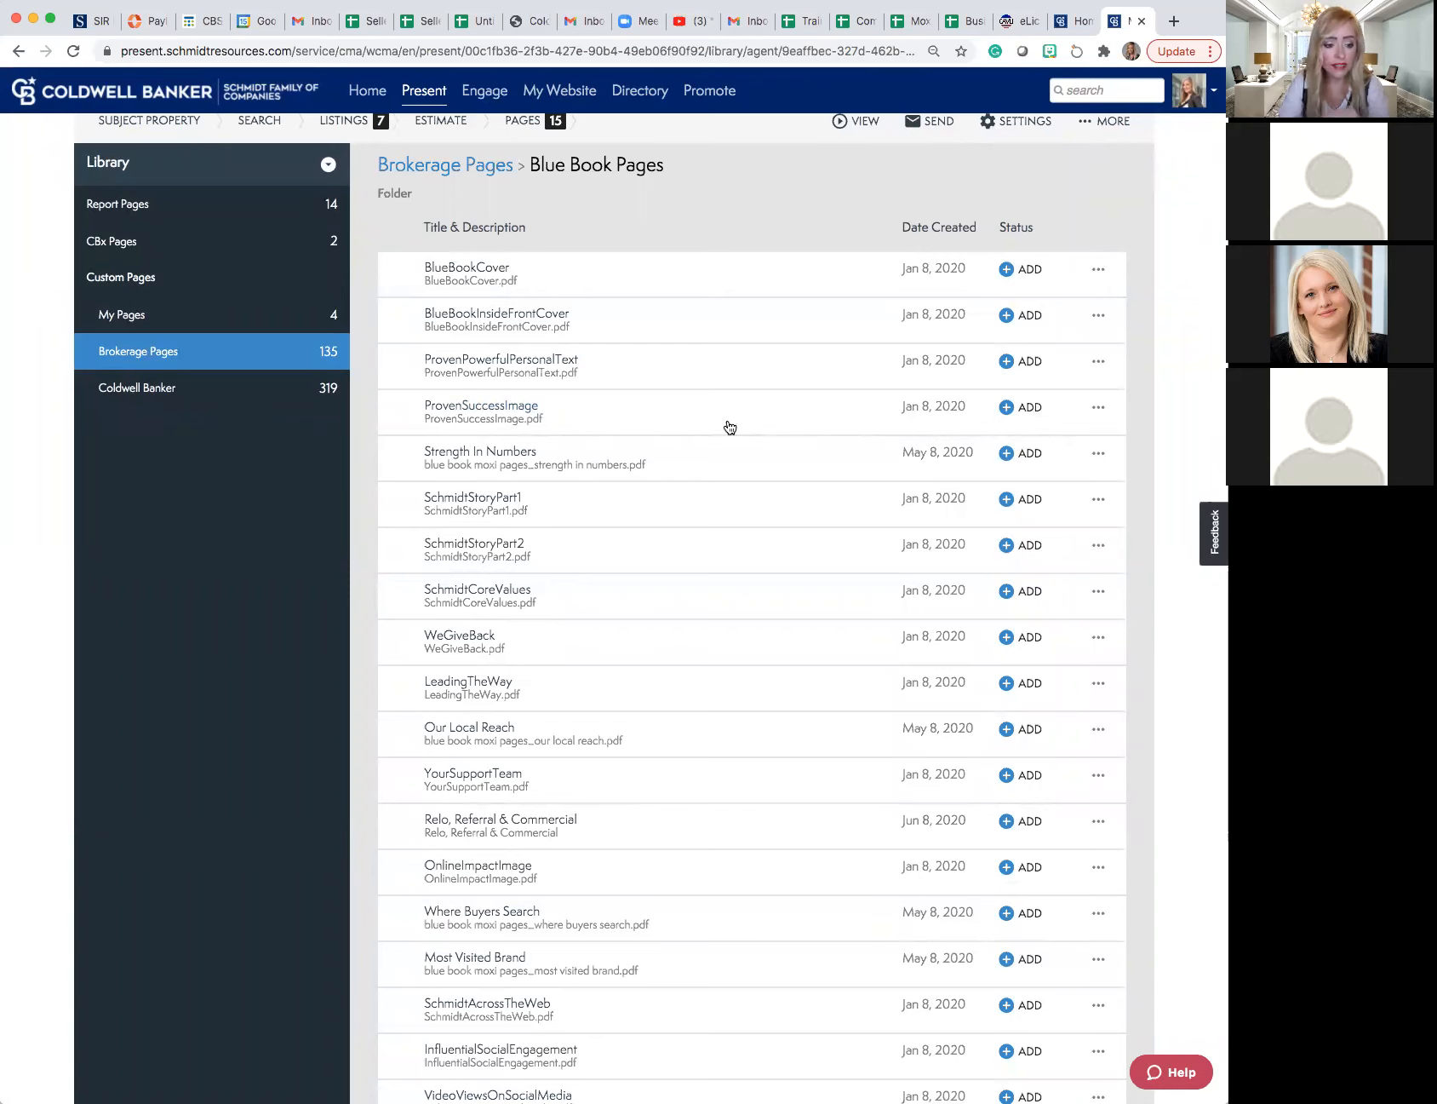
scroll(730, 426, "down", 3)
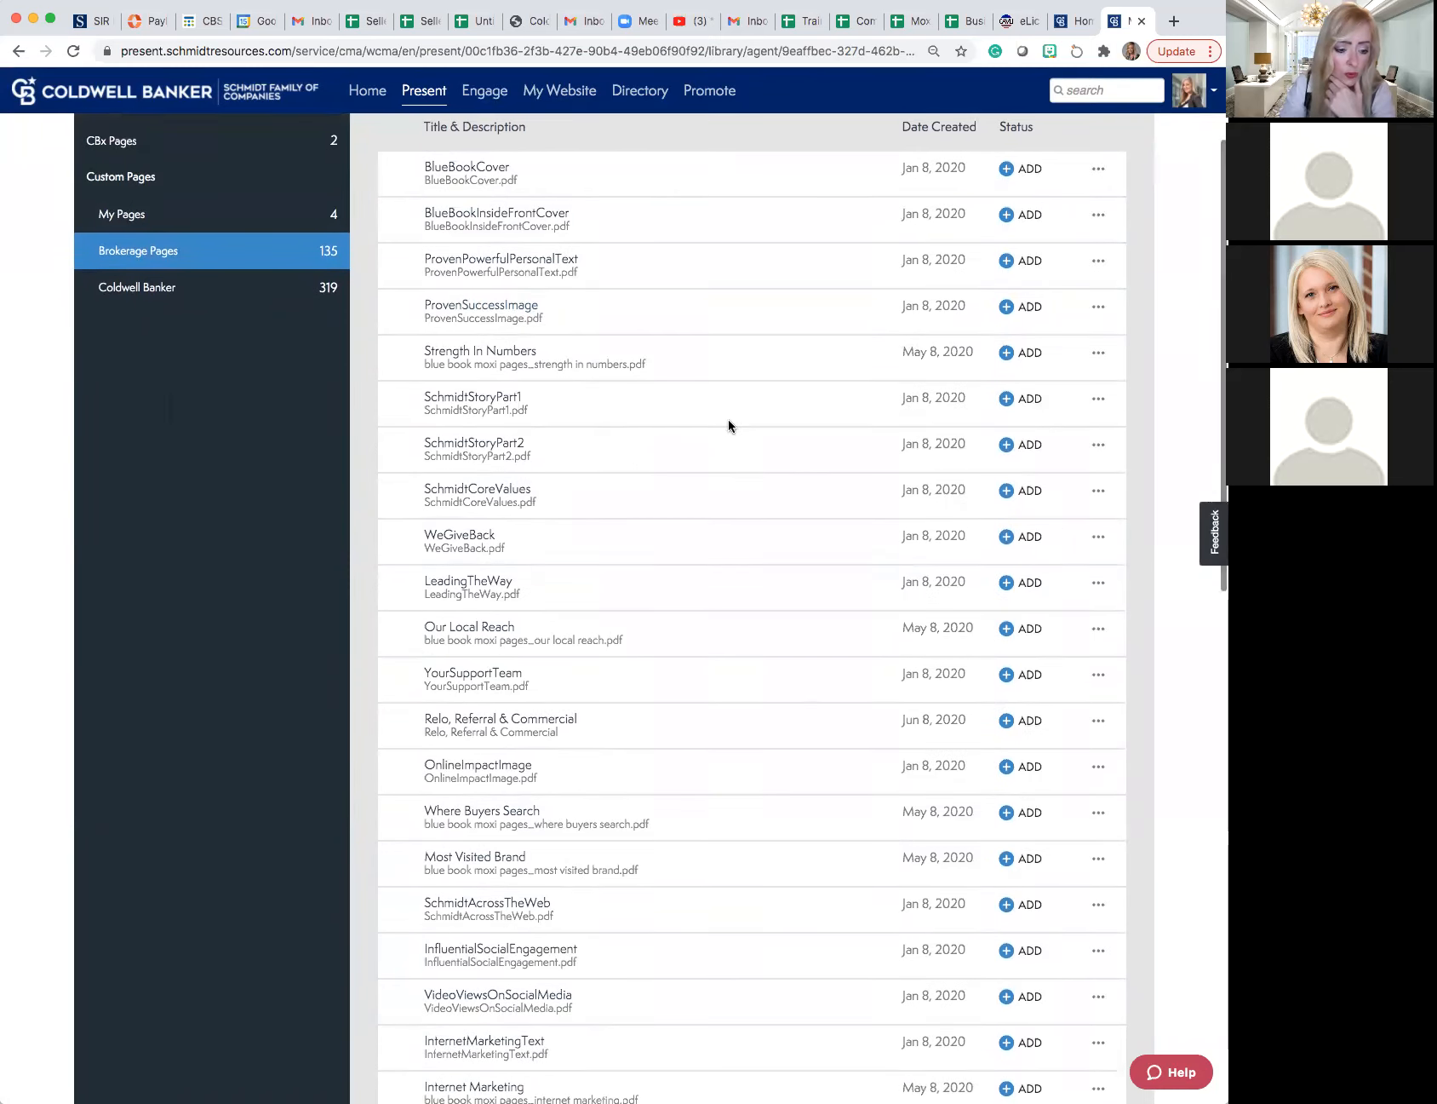
scroll(728, 425, "down", 10)
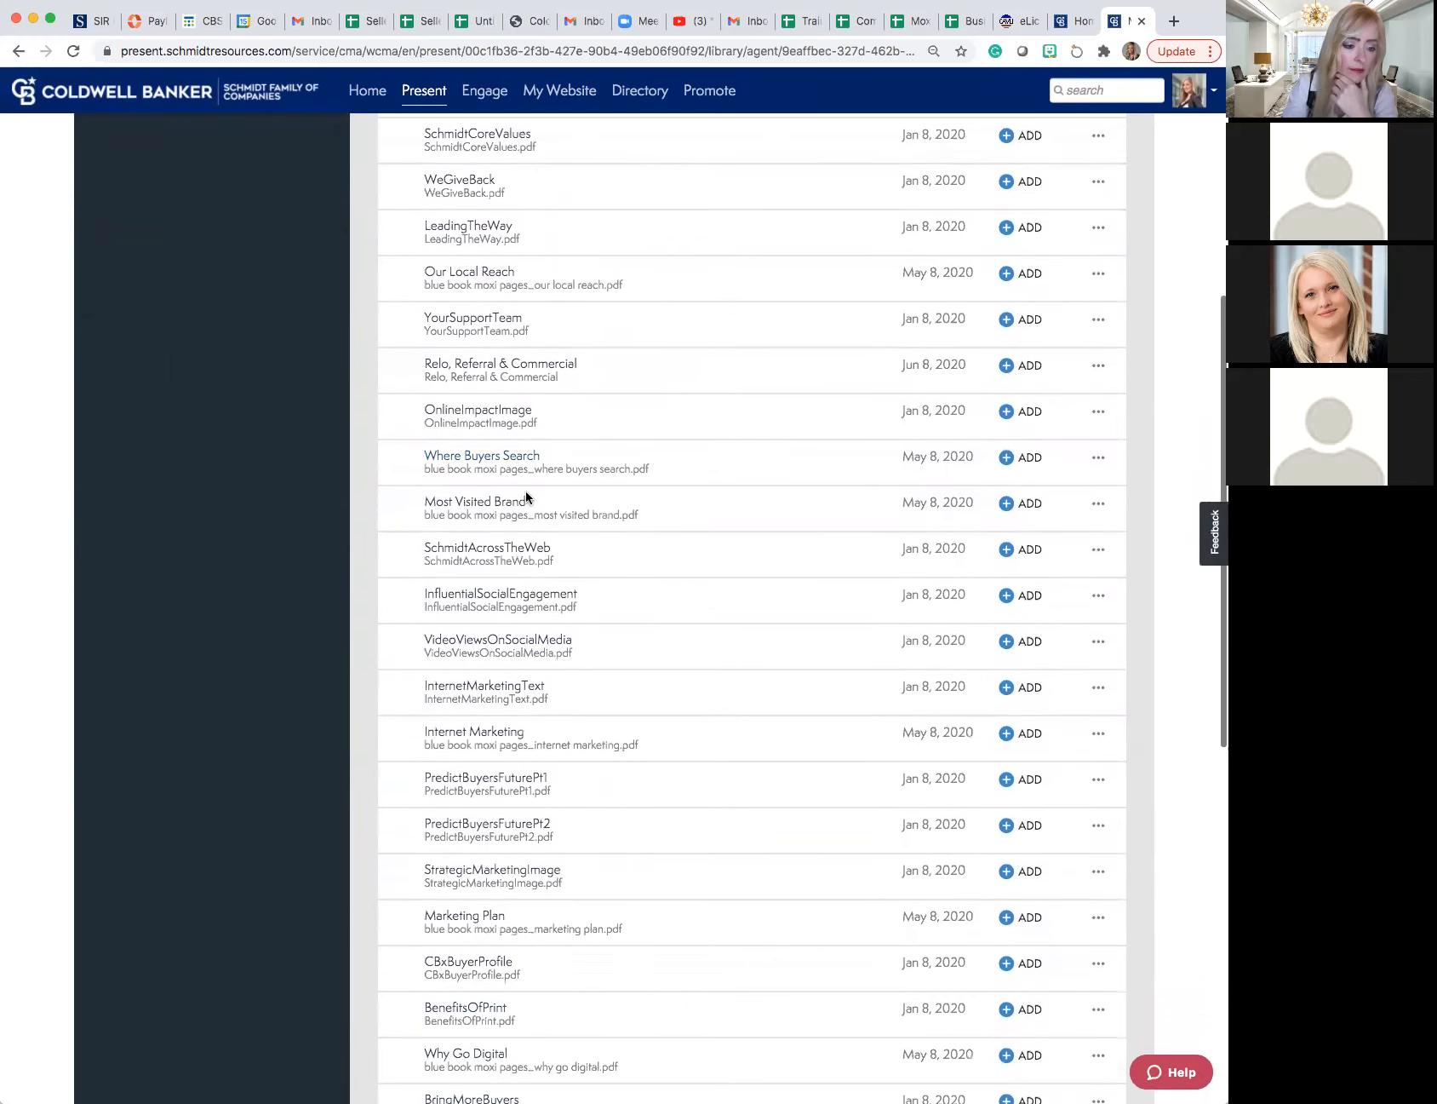
left_click(487, 464)
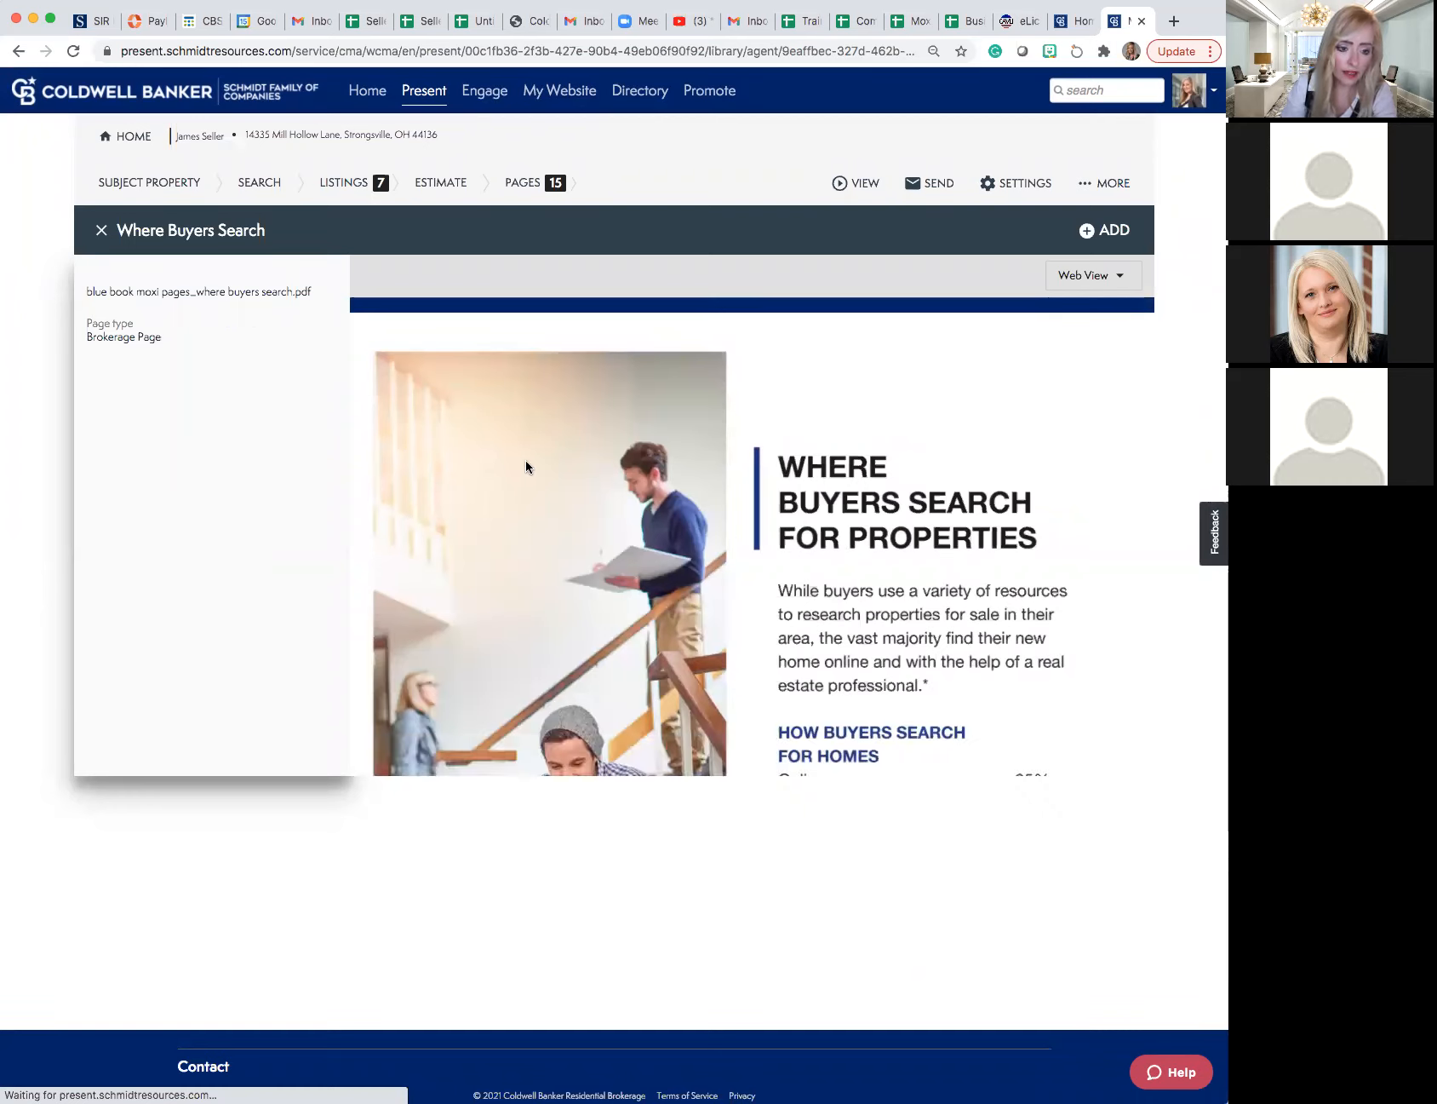
scroll(553, 481, "down", 5)
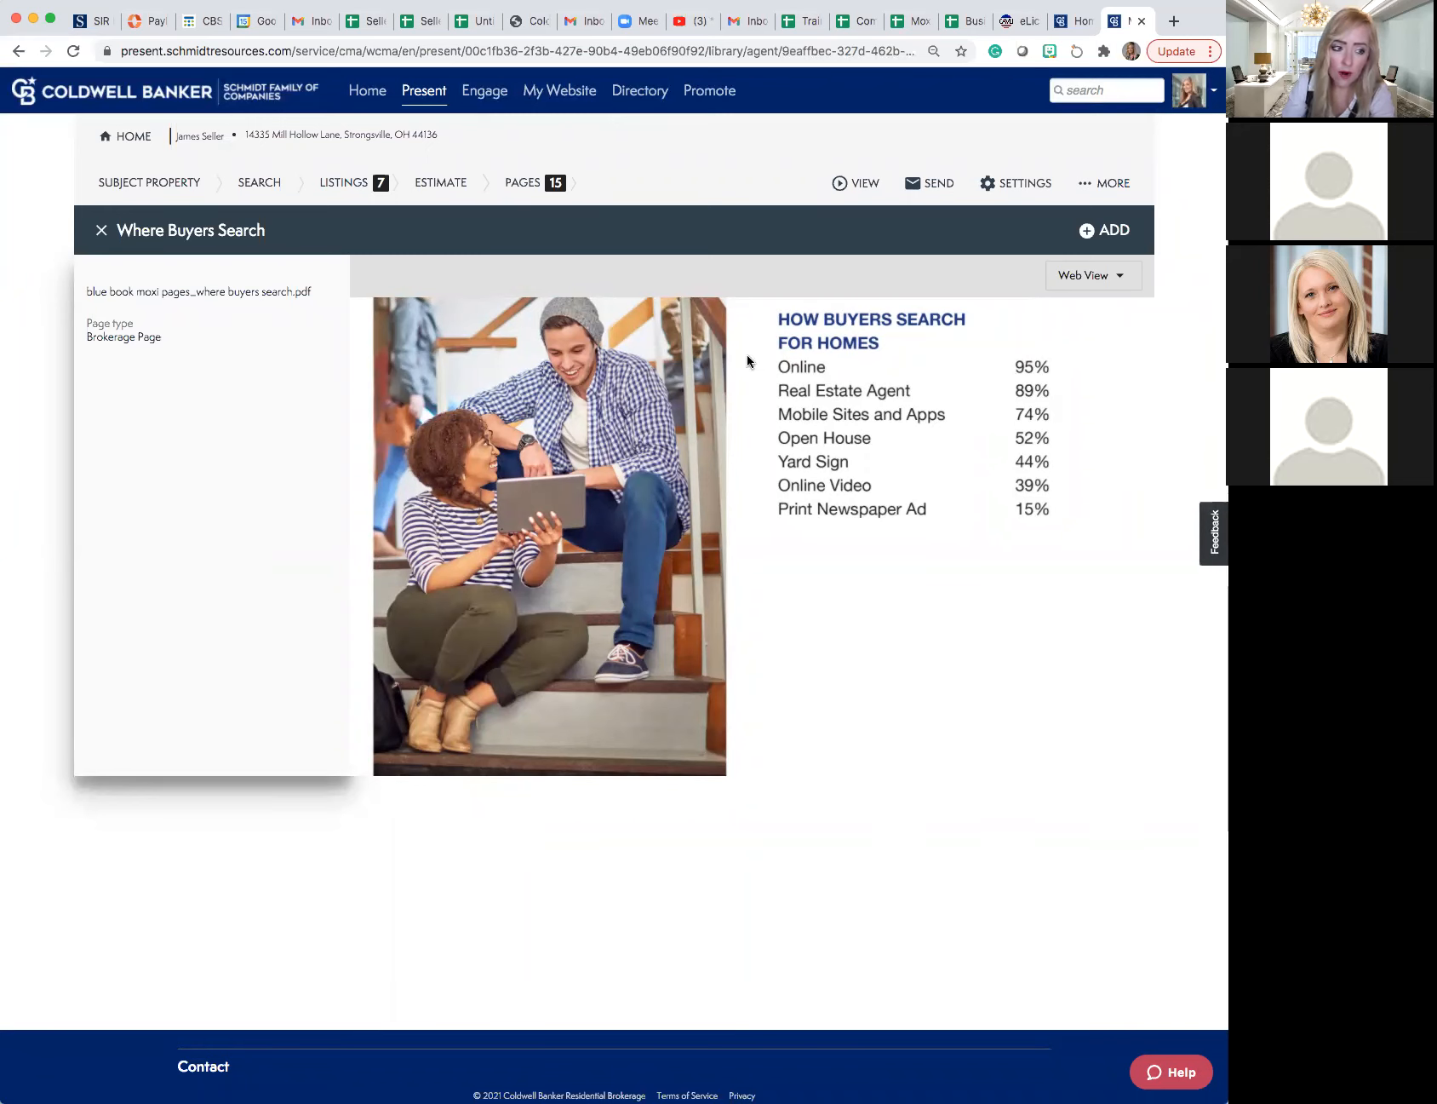
left_click(100, 232)
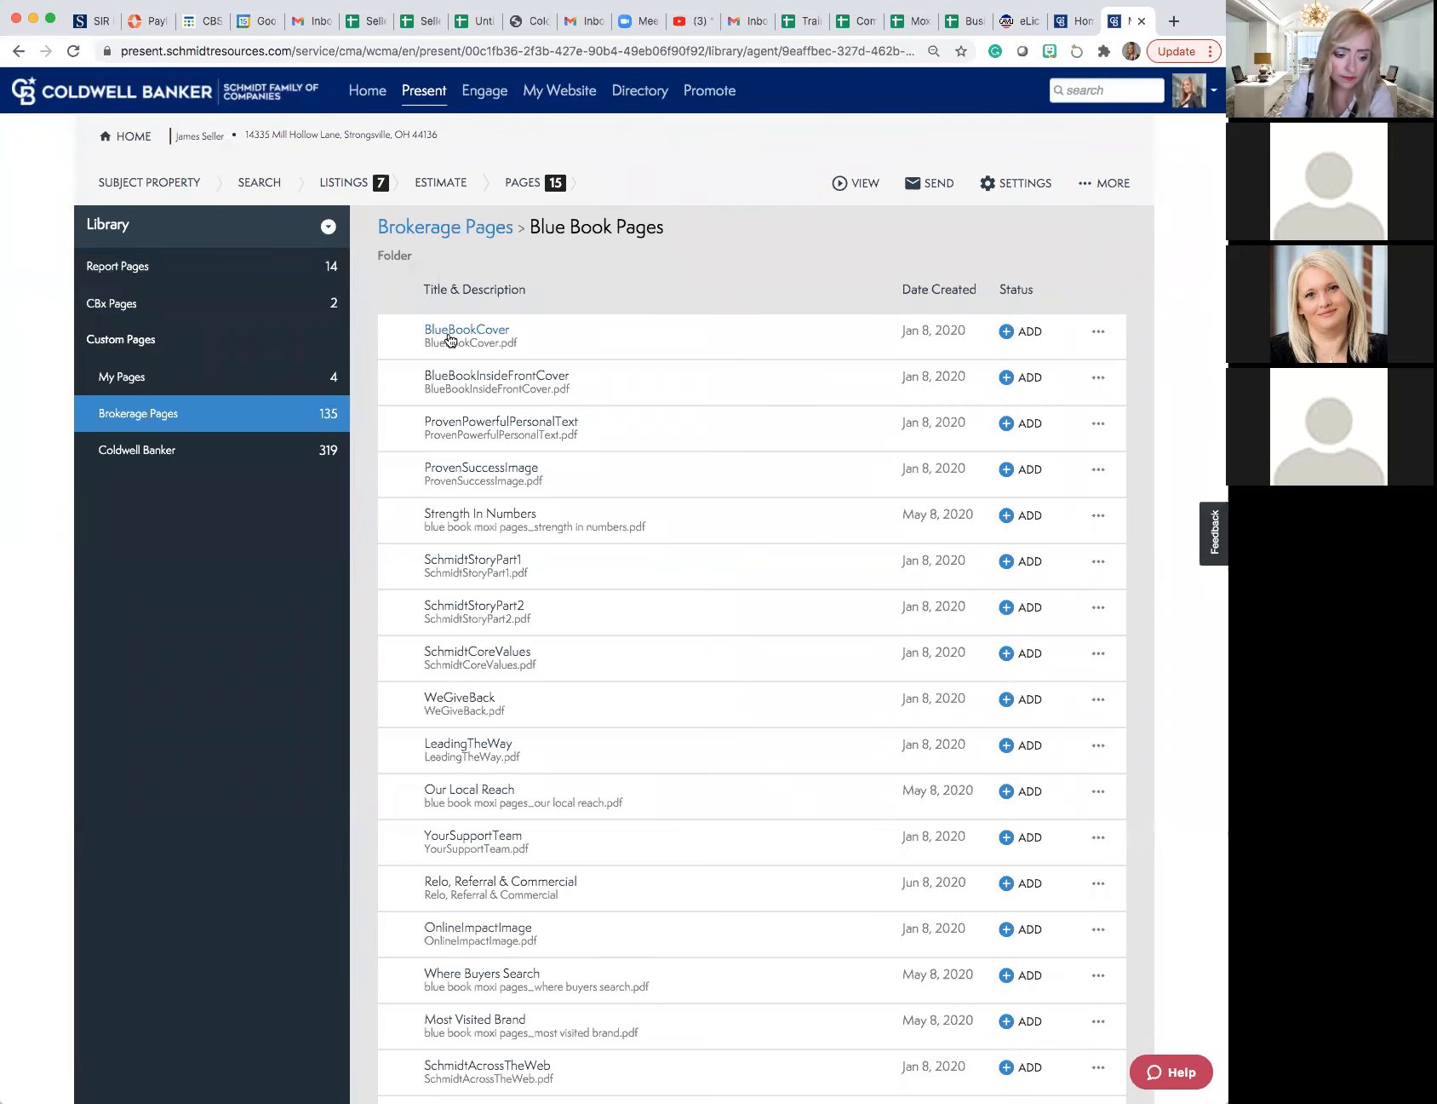
- Preview the Most Visited Brand page in Blue Book Pages, check its website visits chart and close the preview
scroll(480, 341, "down", 5)
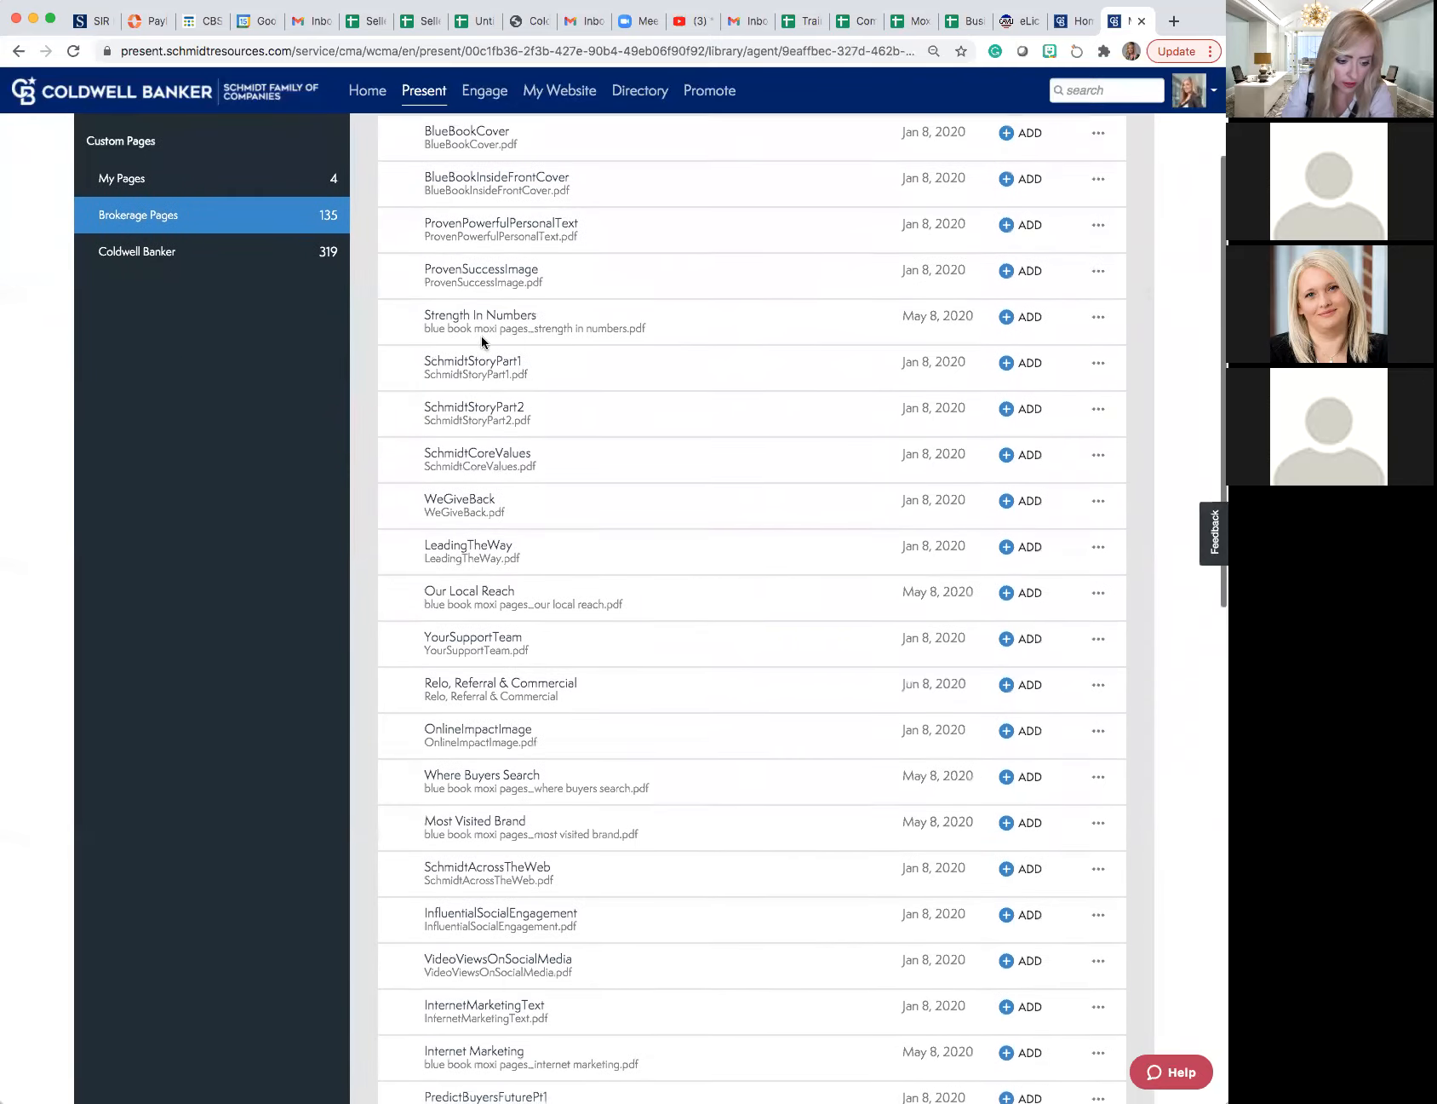
scroll(482, 341, "down", 8)
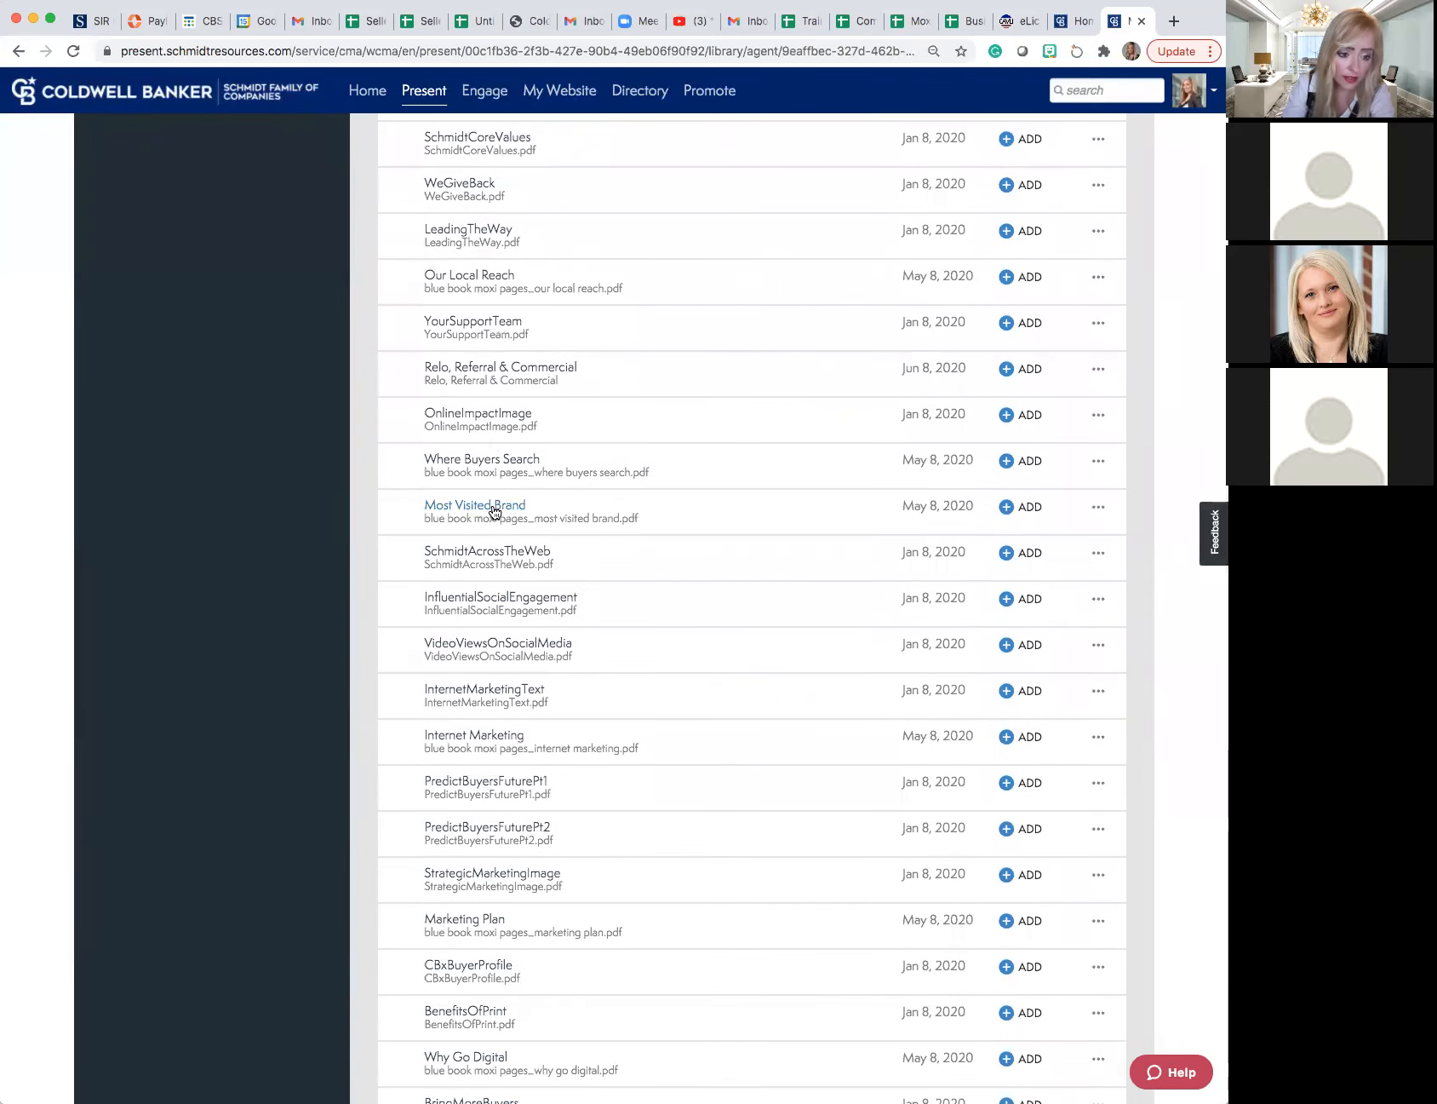
left_click(493, 509)
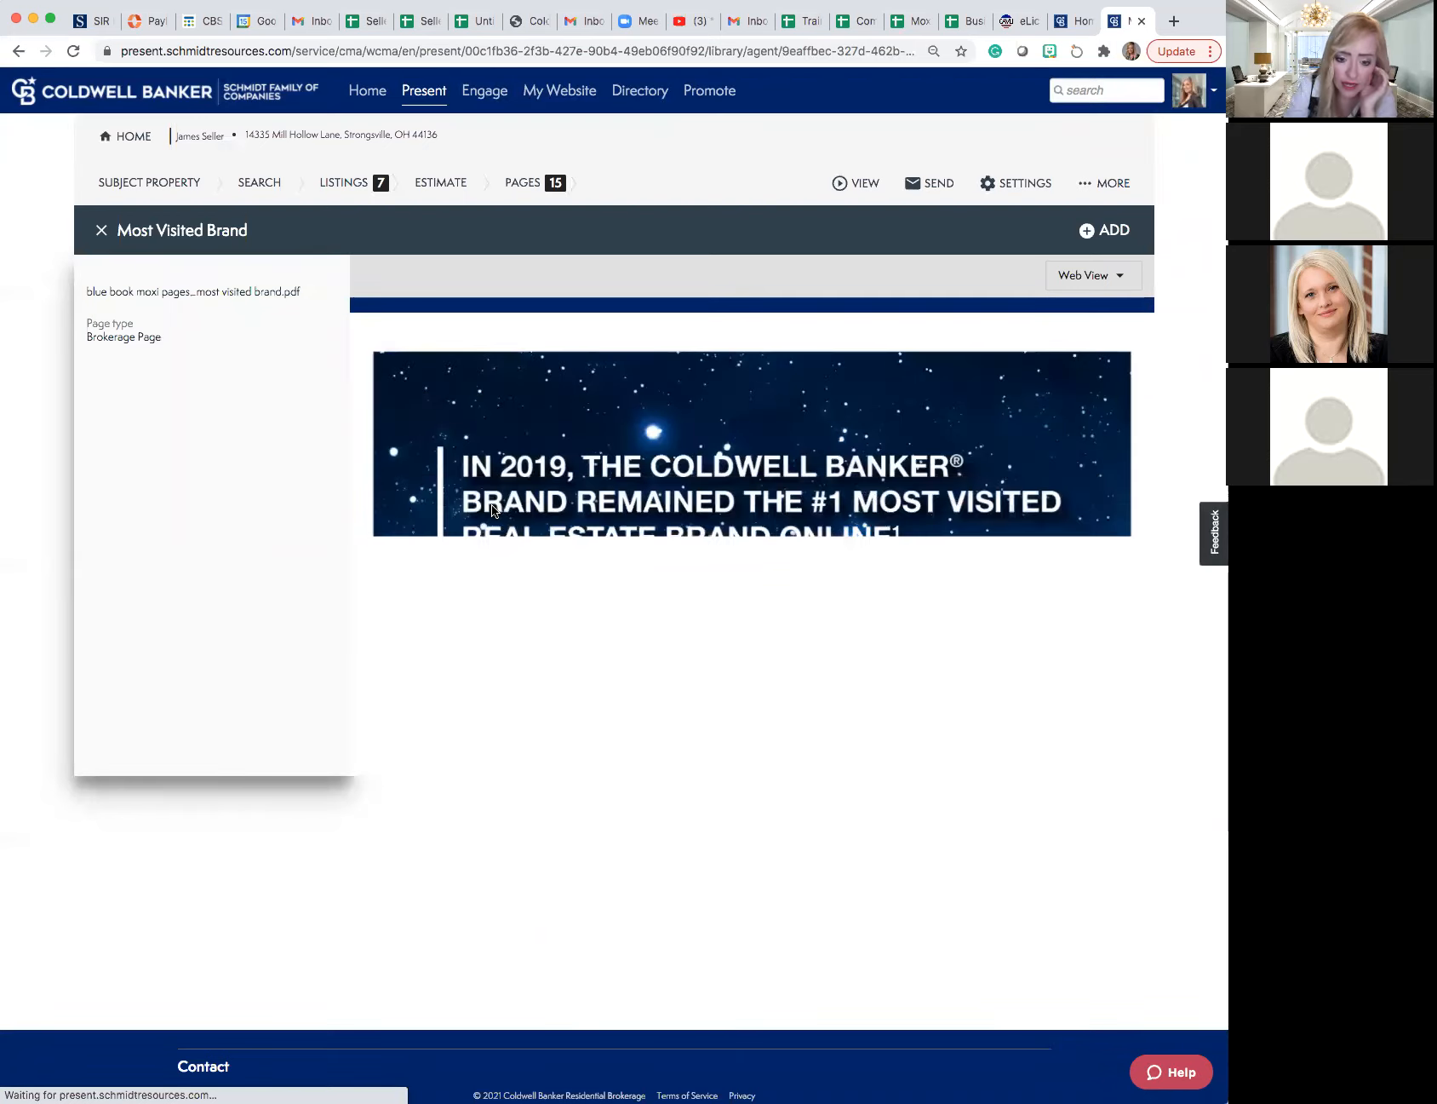
scroll(489, 504, "down", 2)
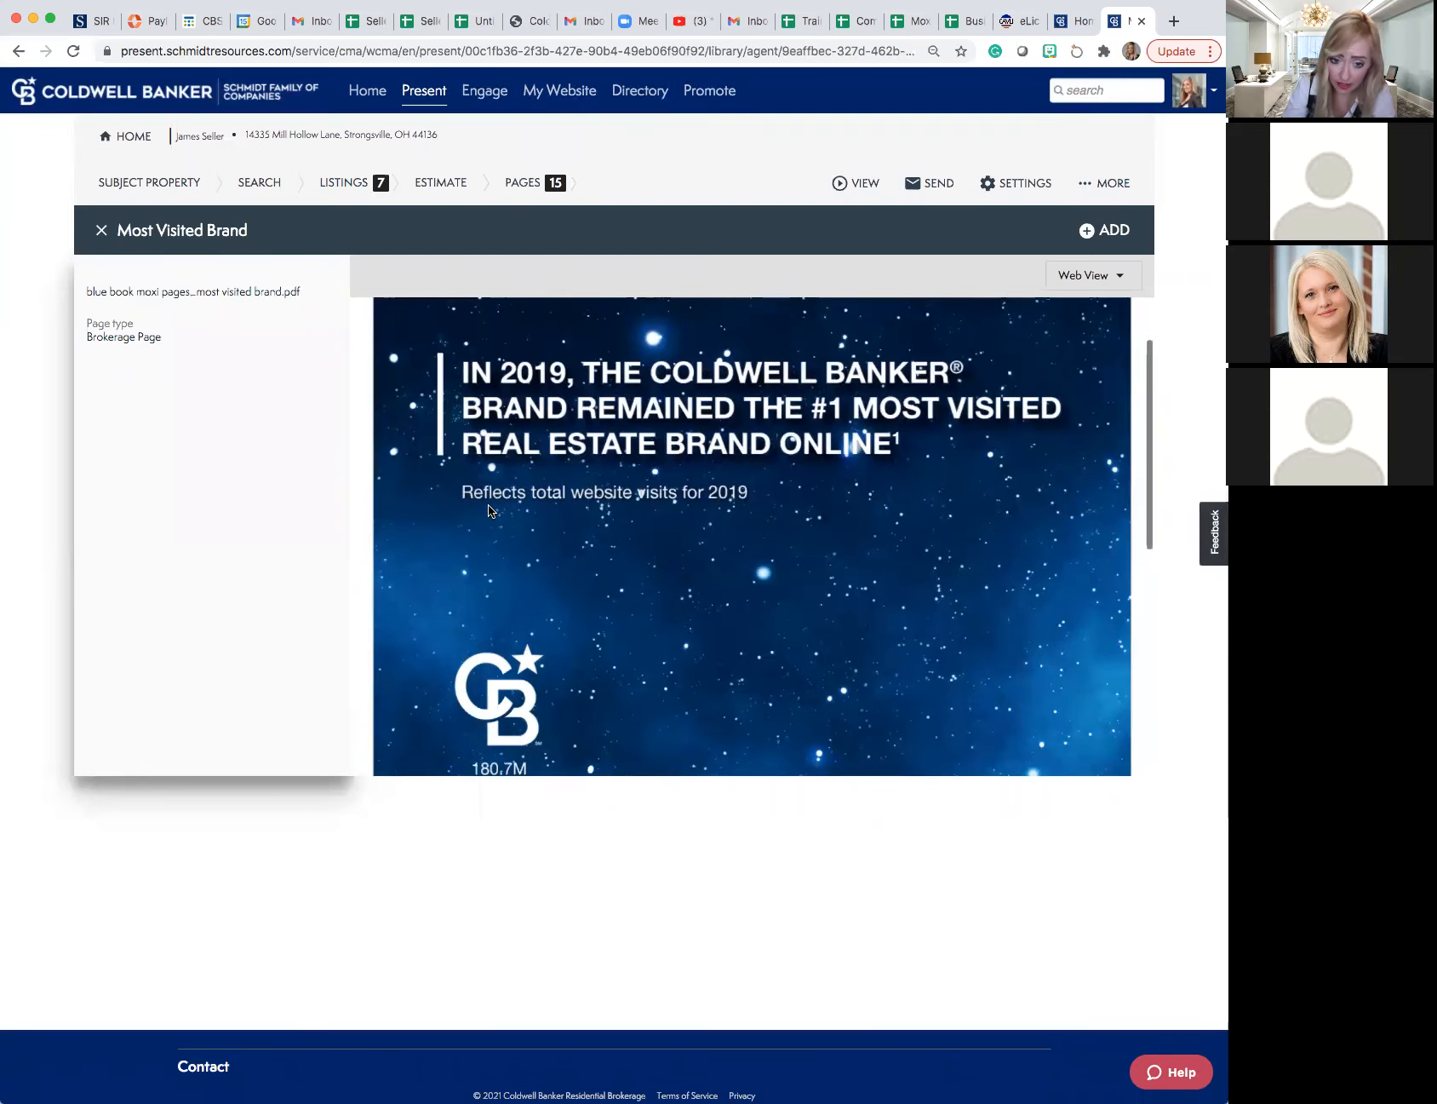
scroll(489, 506, "down", 5)
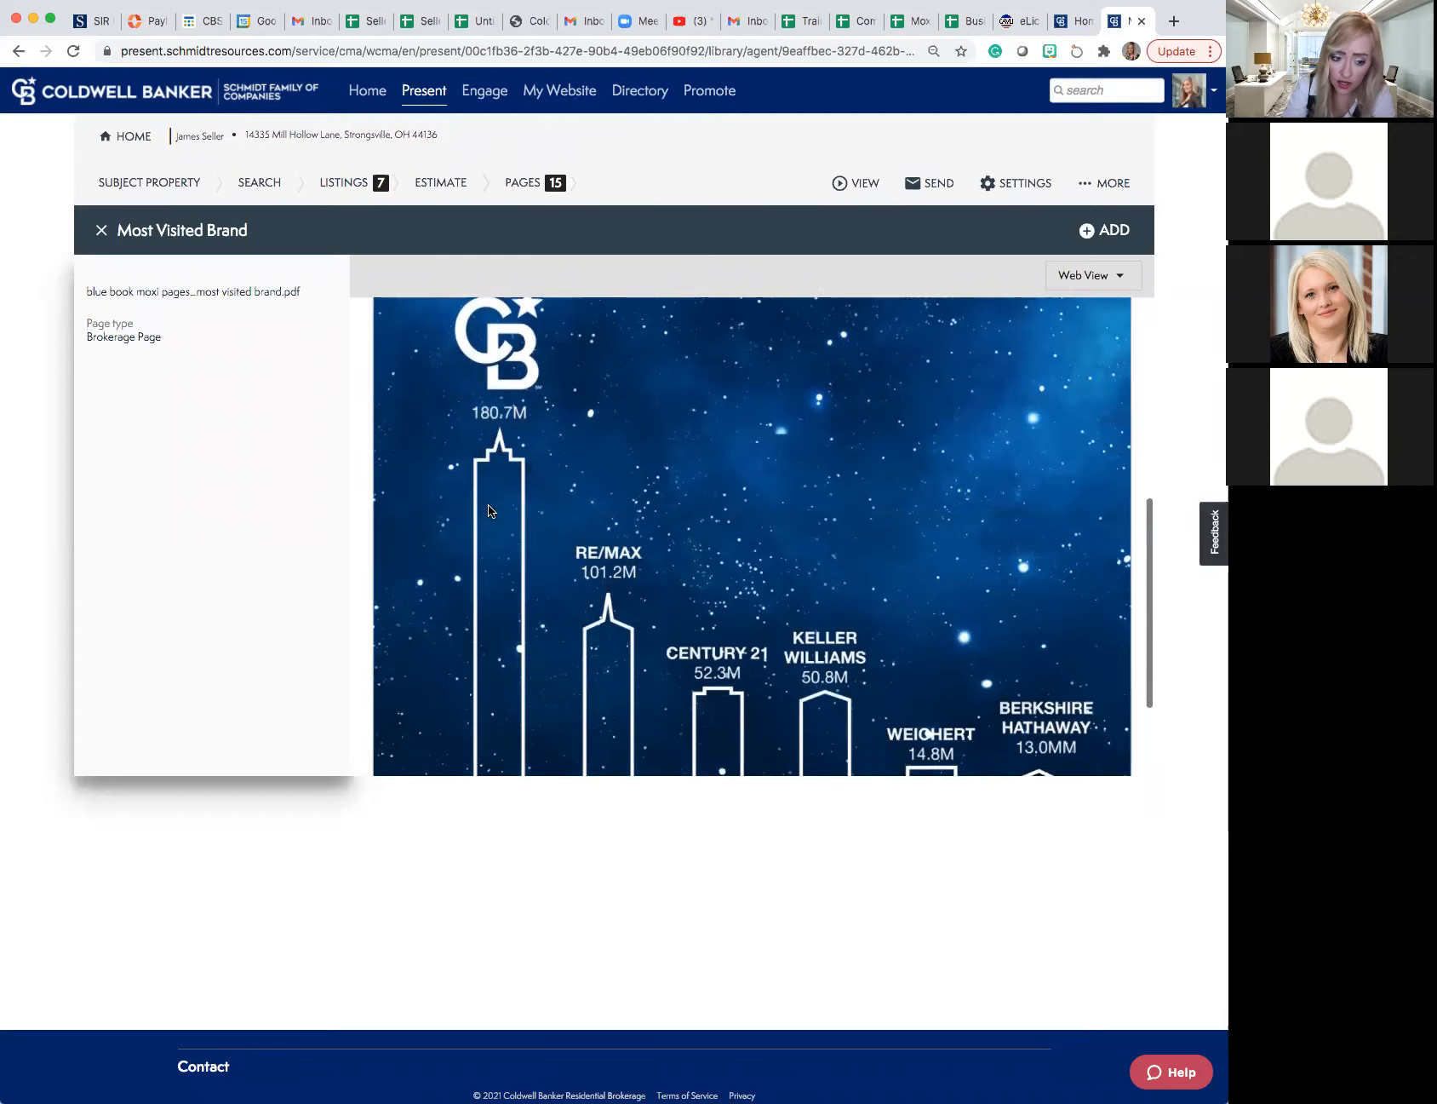
scroll(488, 510, "down", 2)
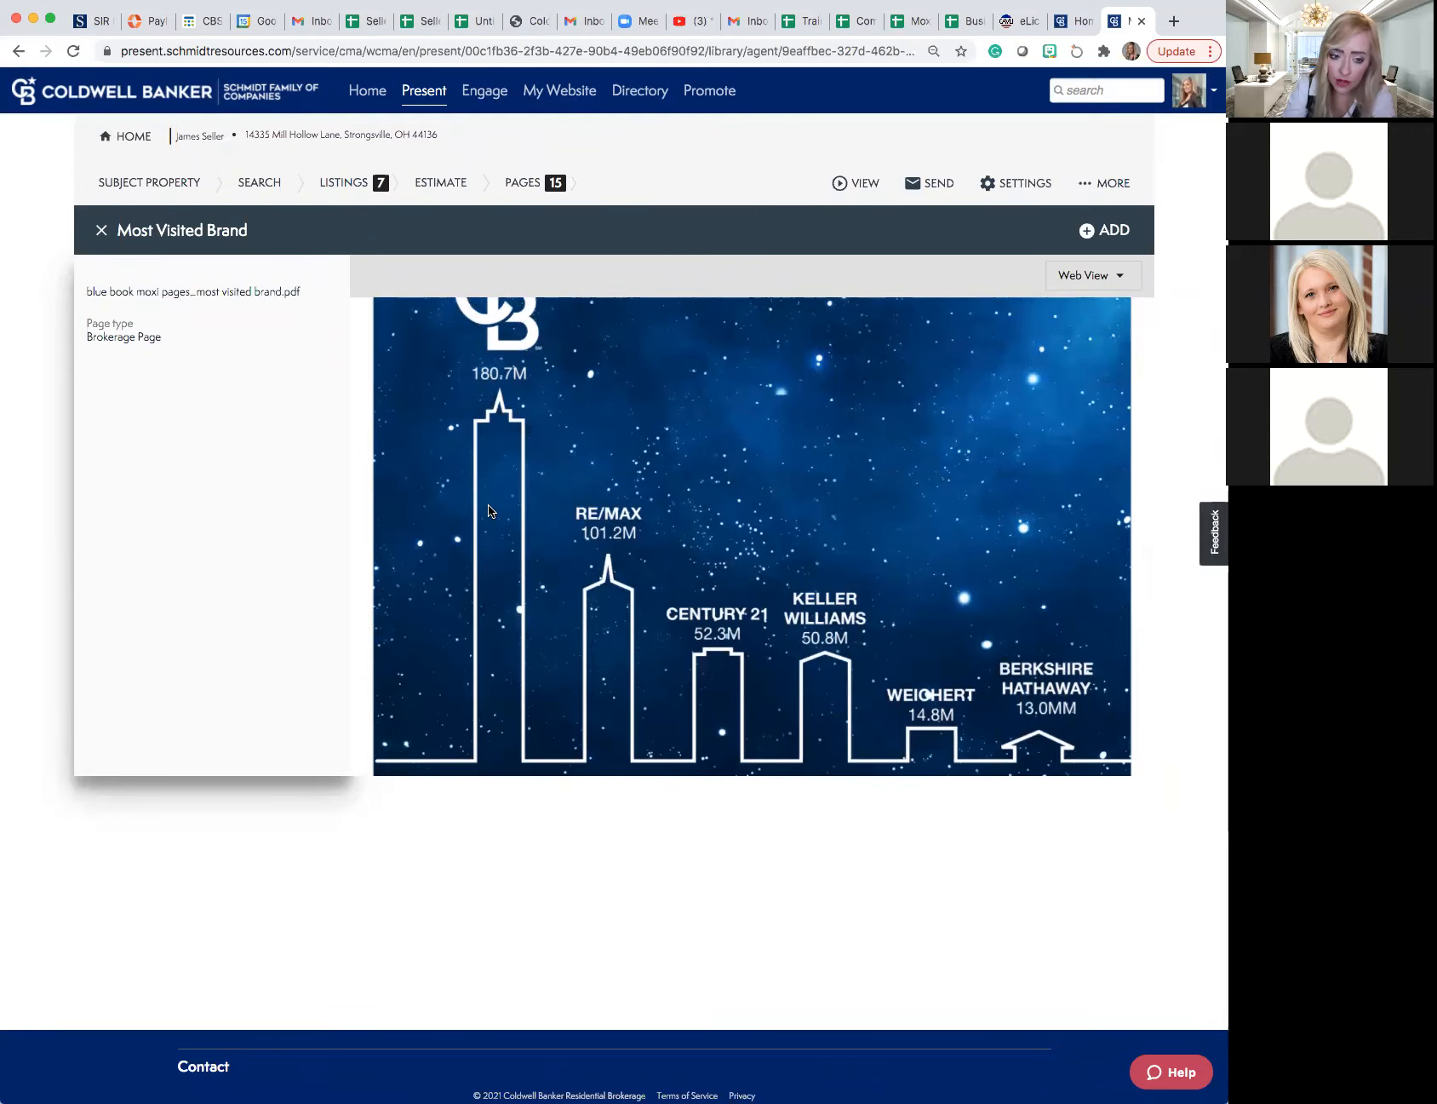
scroll(489, 506, "up", 1)
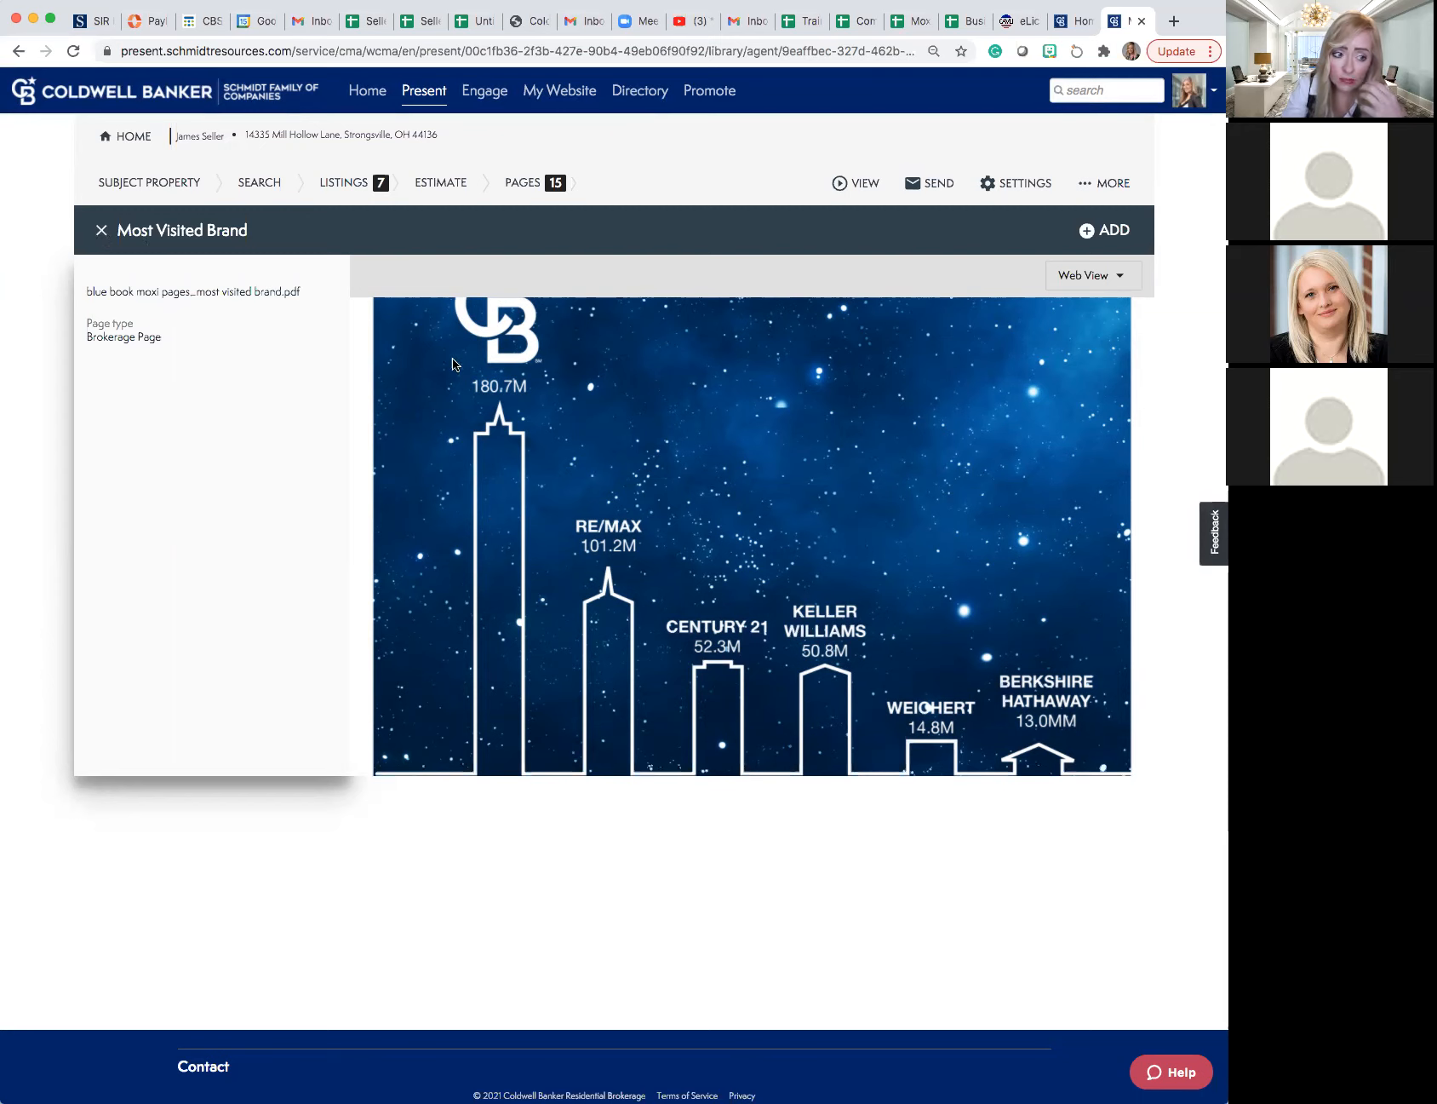
left_click(101, 231)
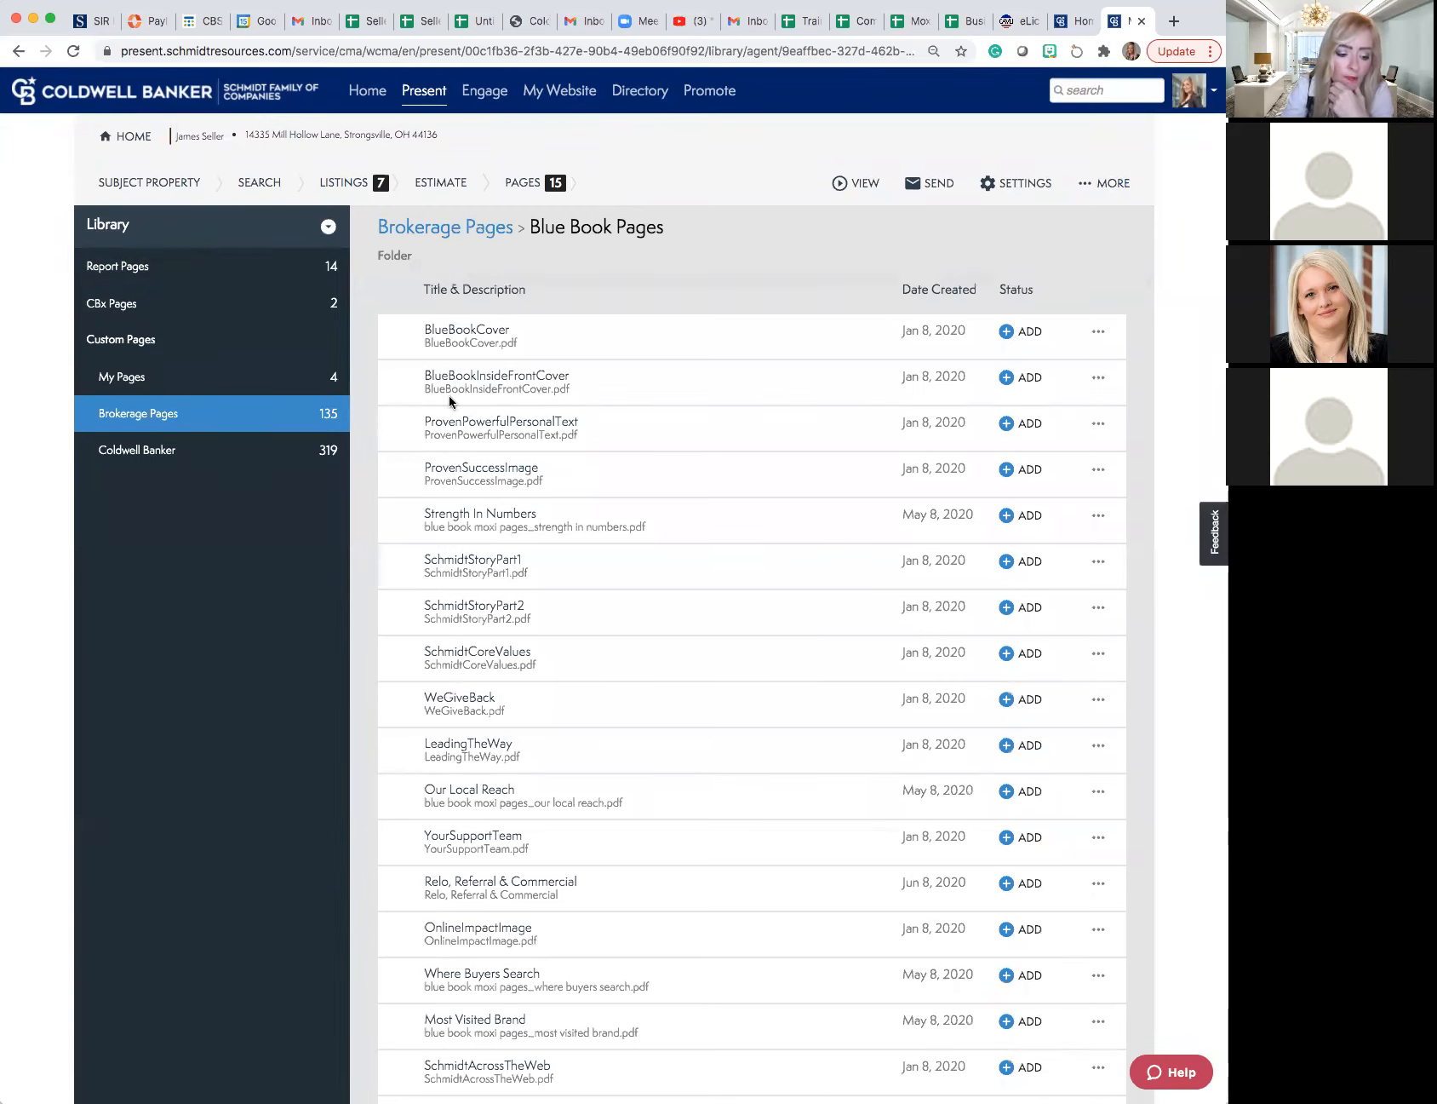
- Add the Where Buyers Search and Most Visited Brand pages from the Blue Book Pages to the presentation
scroll(449, 395, "down", 5)
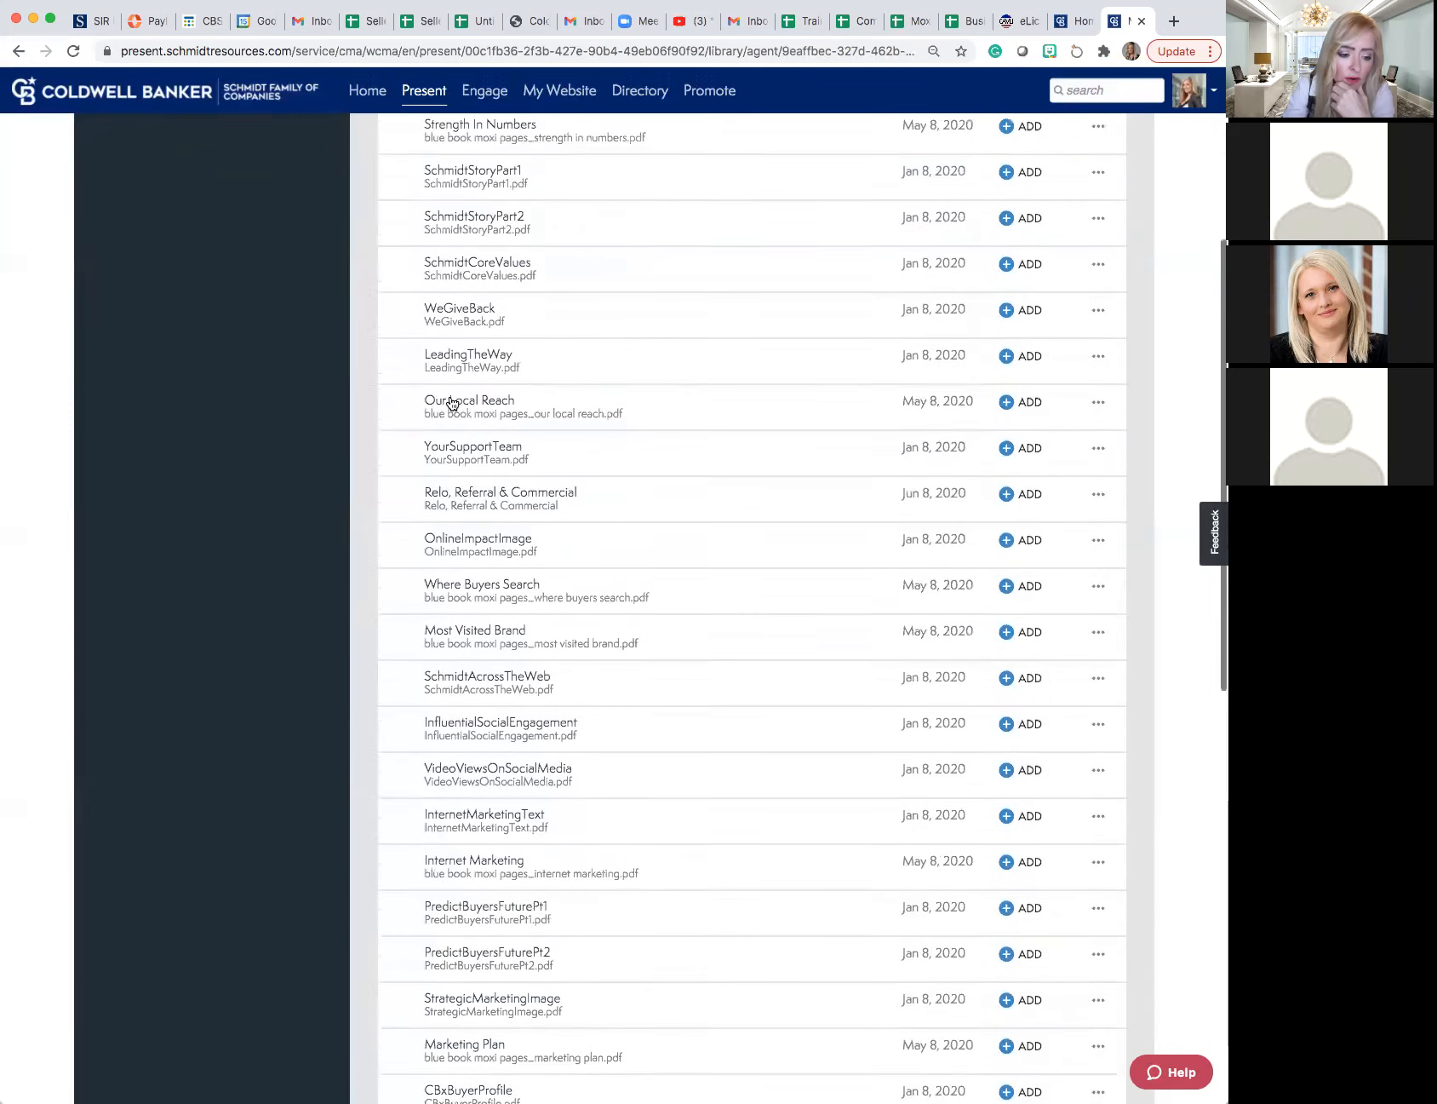
scroll(451, 402, "down", 2)
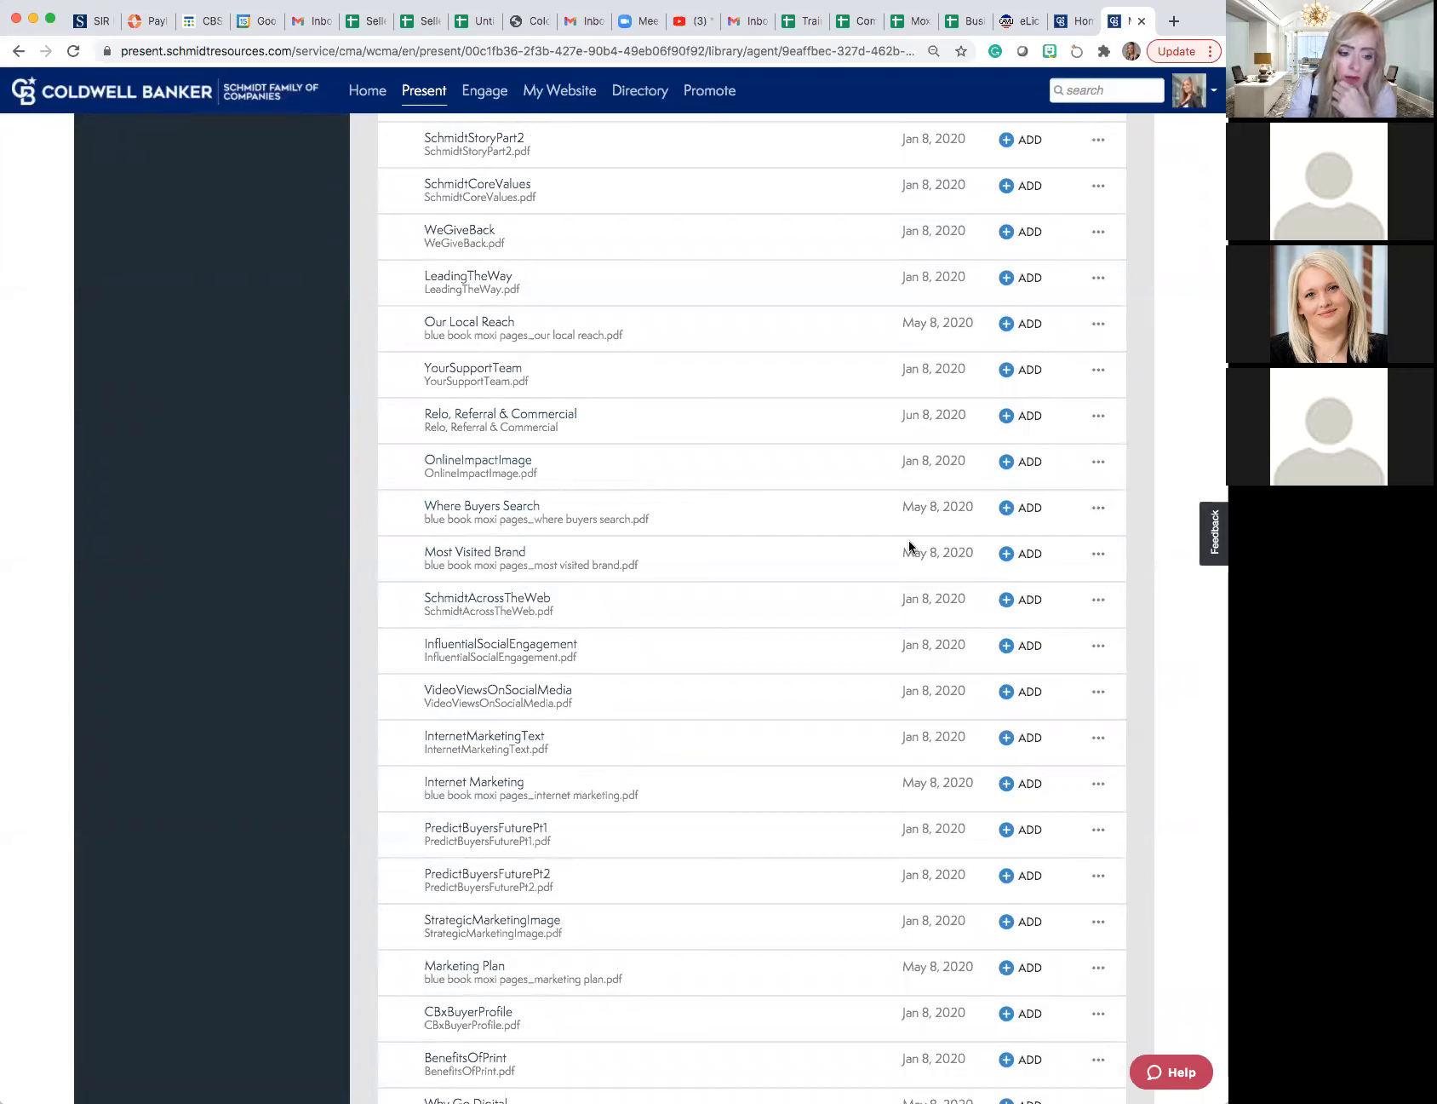
left_click(1018, 507)
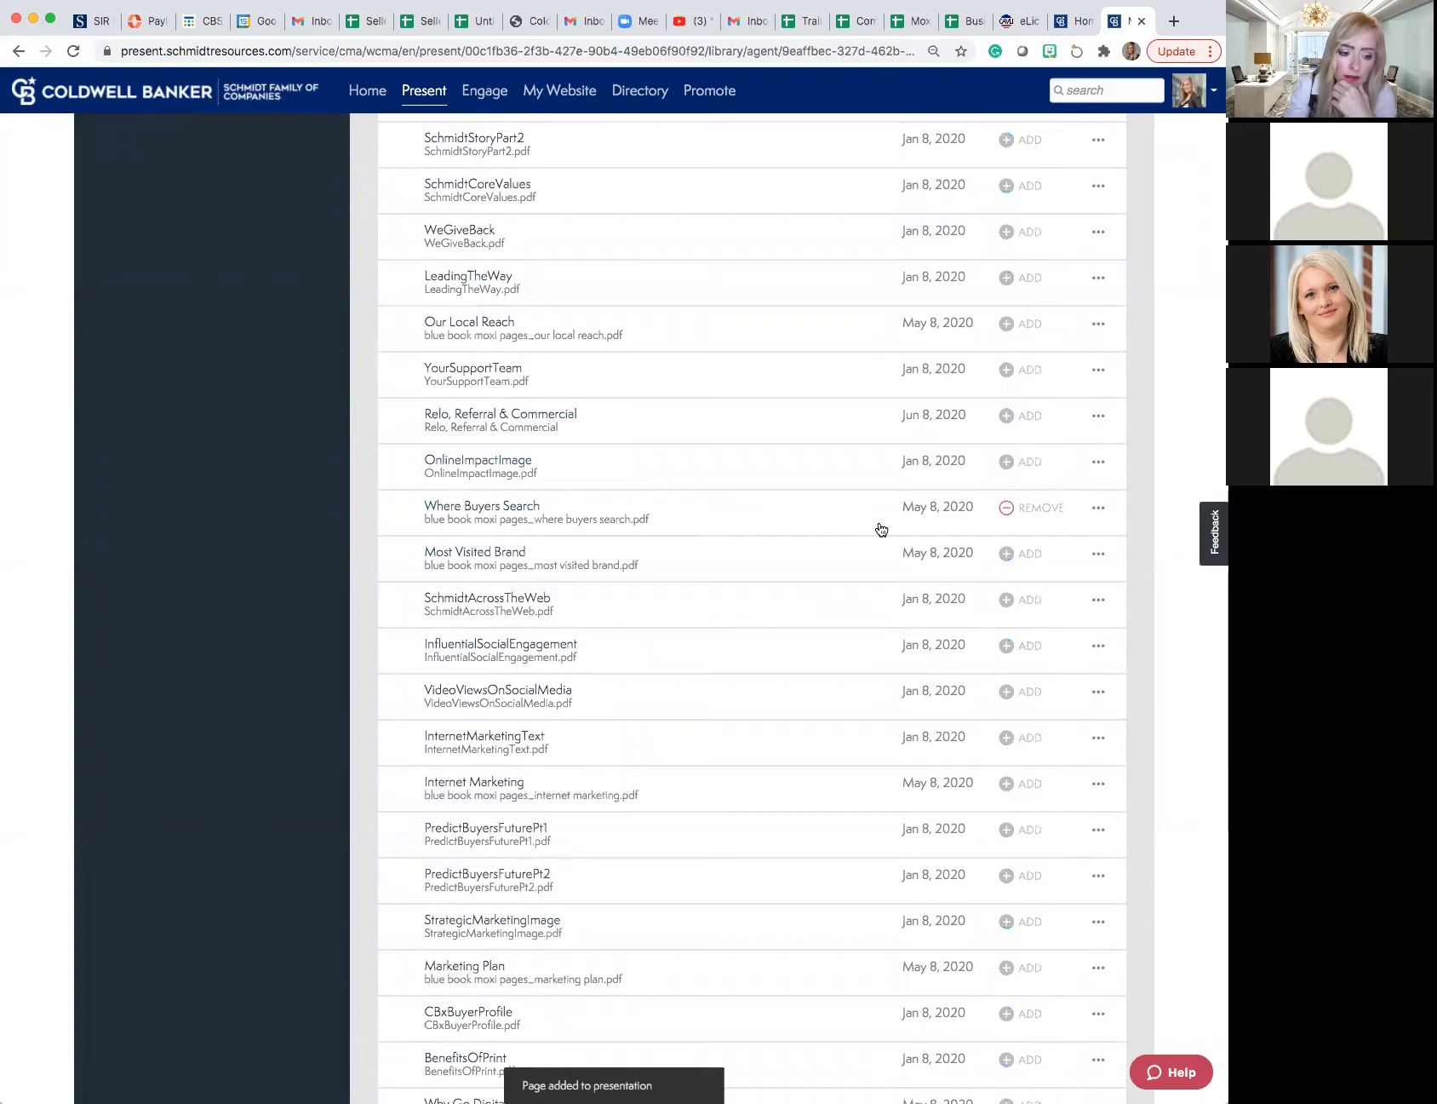
left_click(1011, 558)
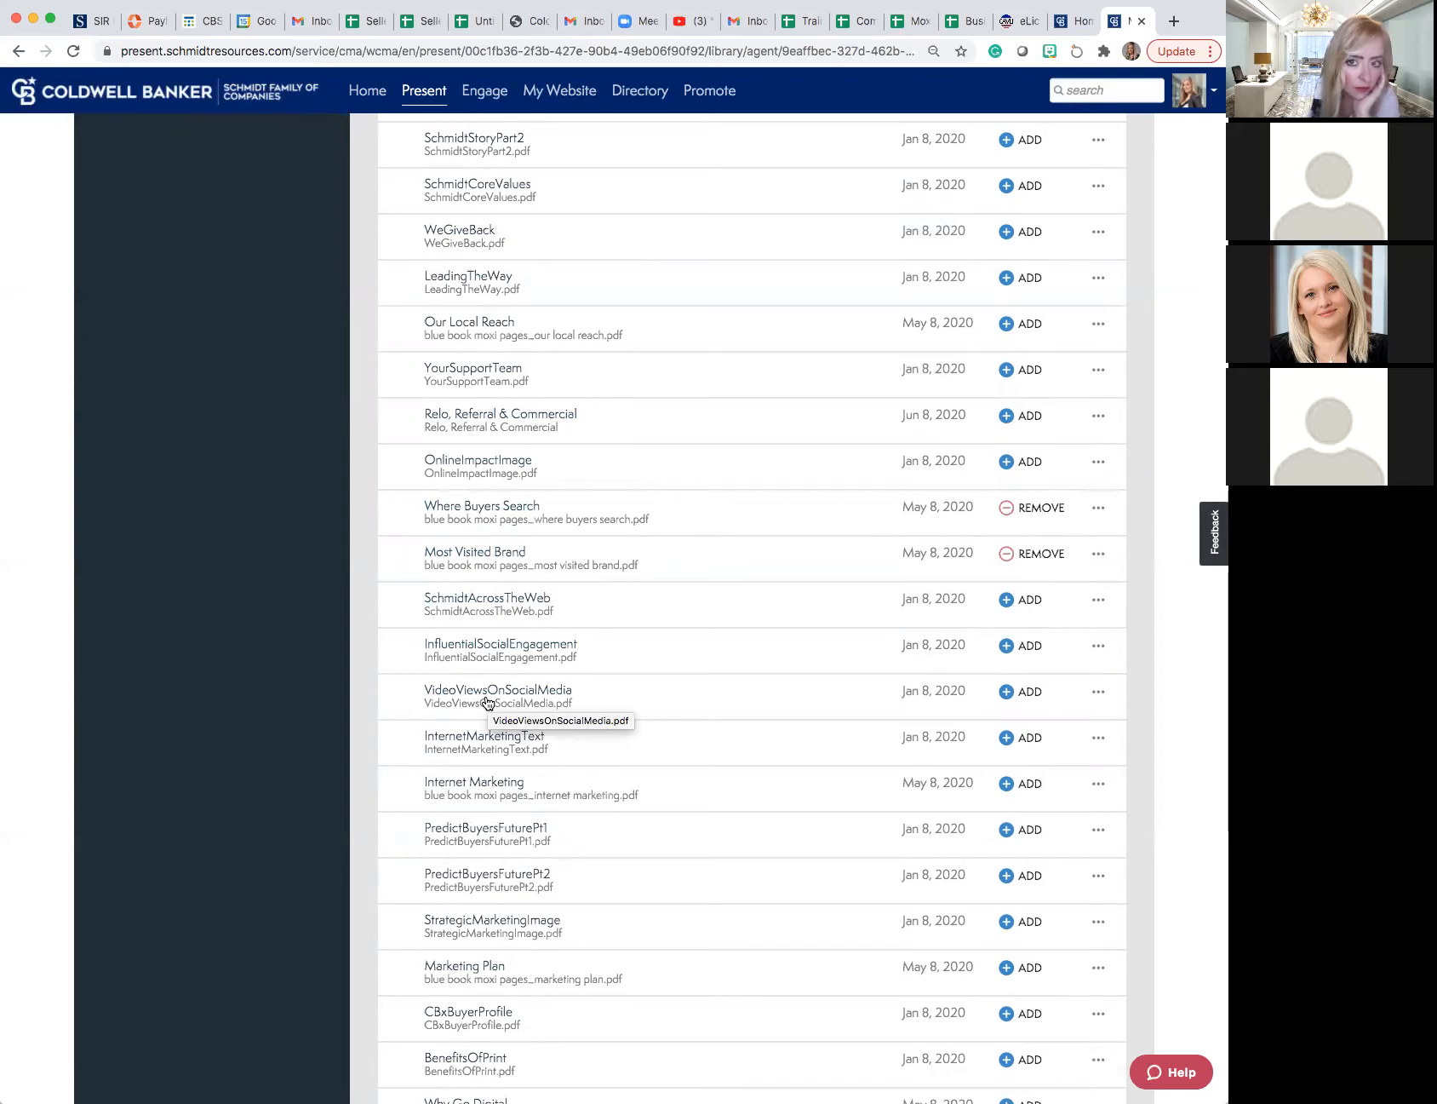
- Preview the InternetMarketingText page from the Blue Book Pages and close it without adding it
left_click(475, 740)
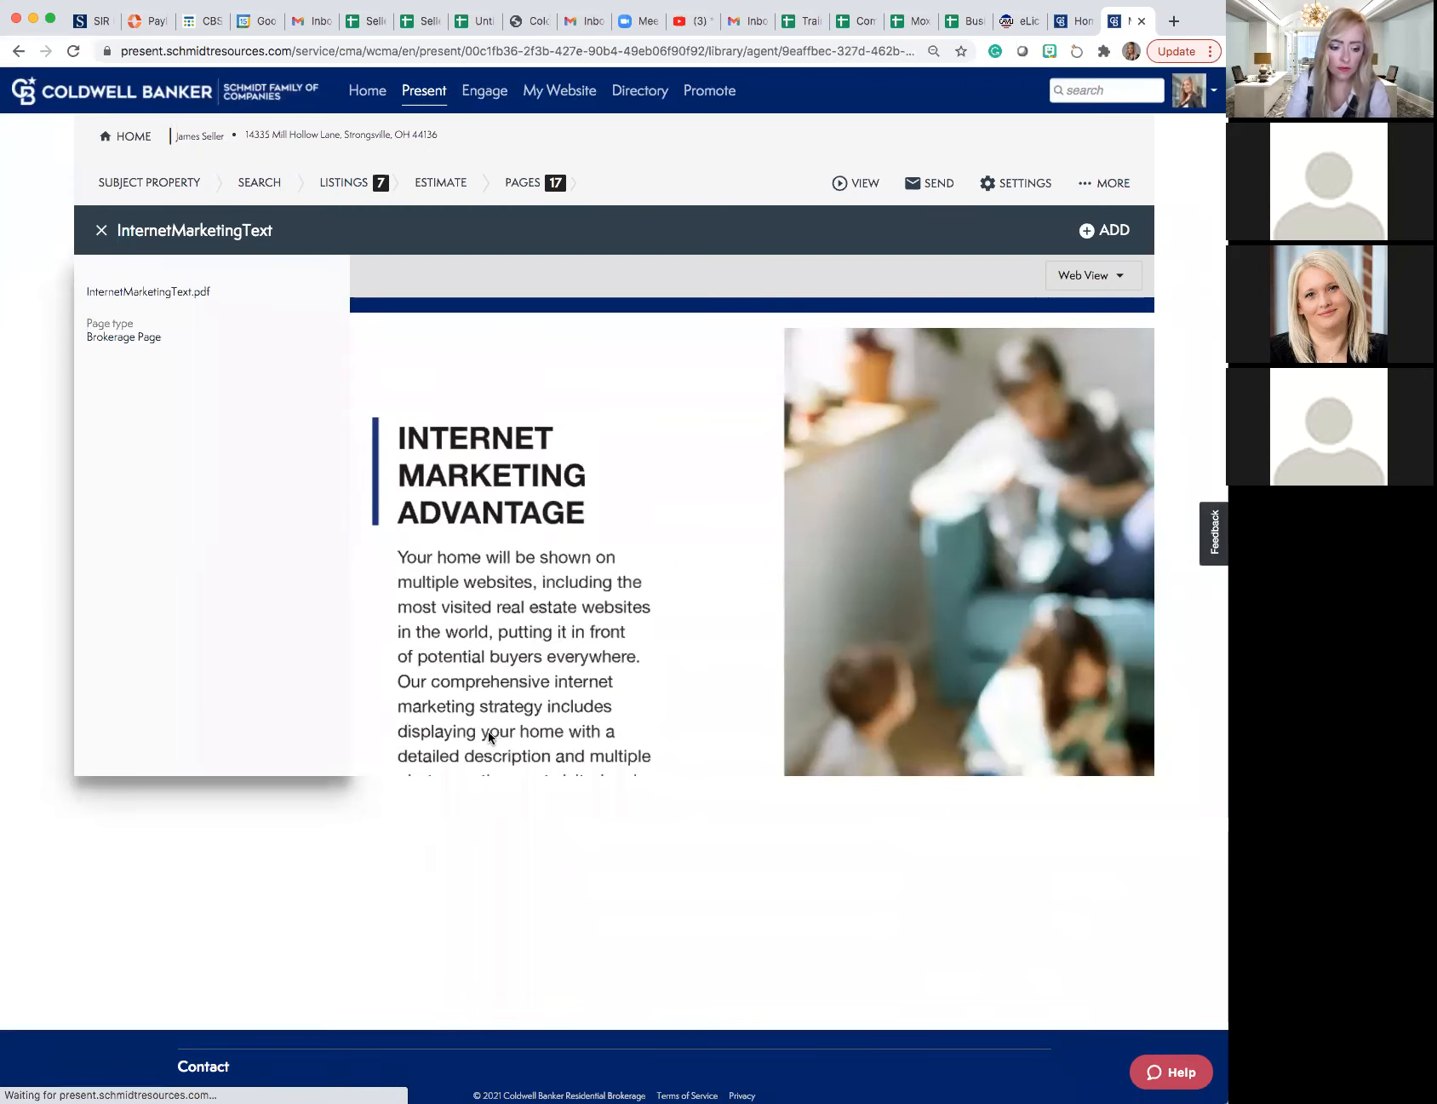
scroll(493, 732, "down", 5)
scroll(502, 733, "down", 2)
scroll(499, 723, "up", 2)
left_click(101, 230)
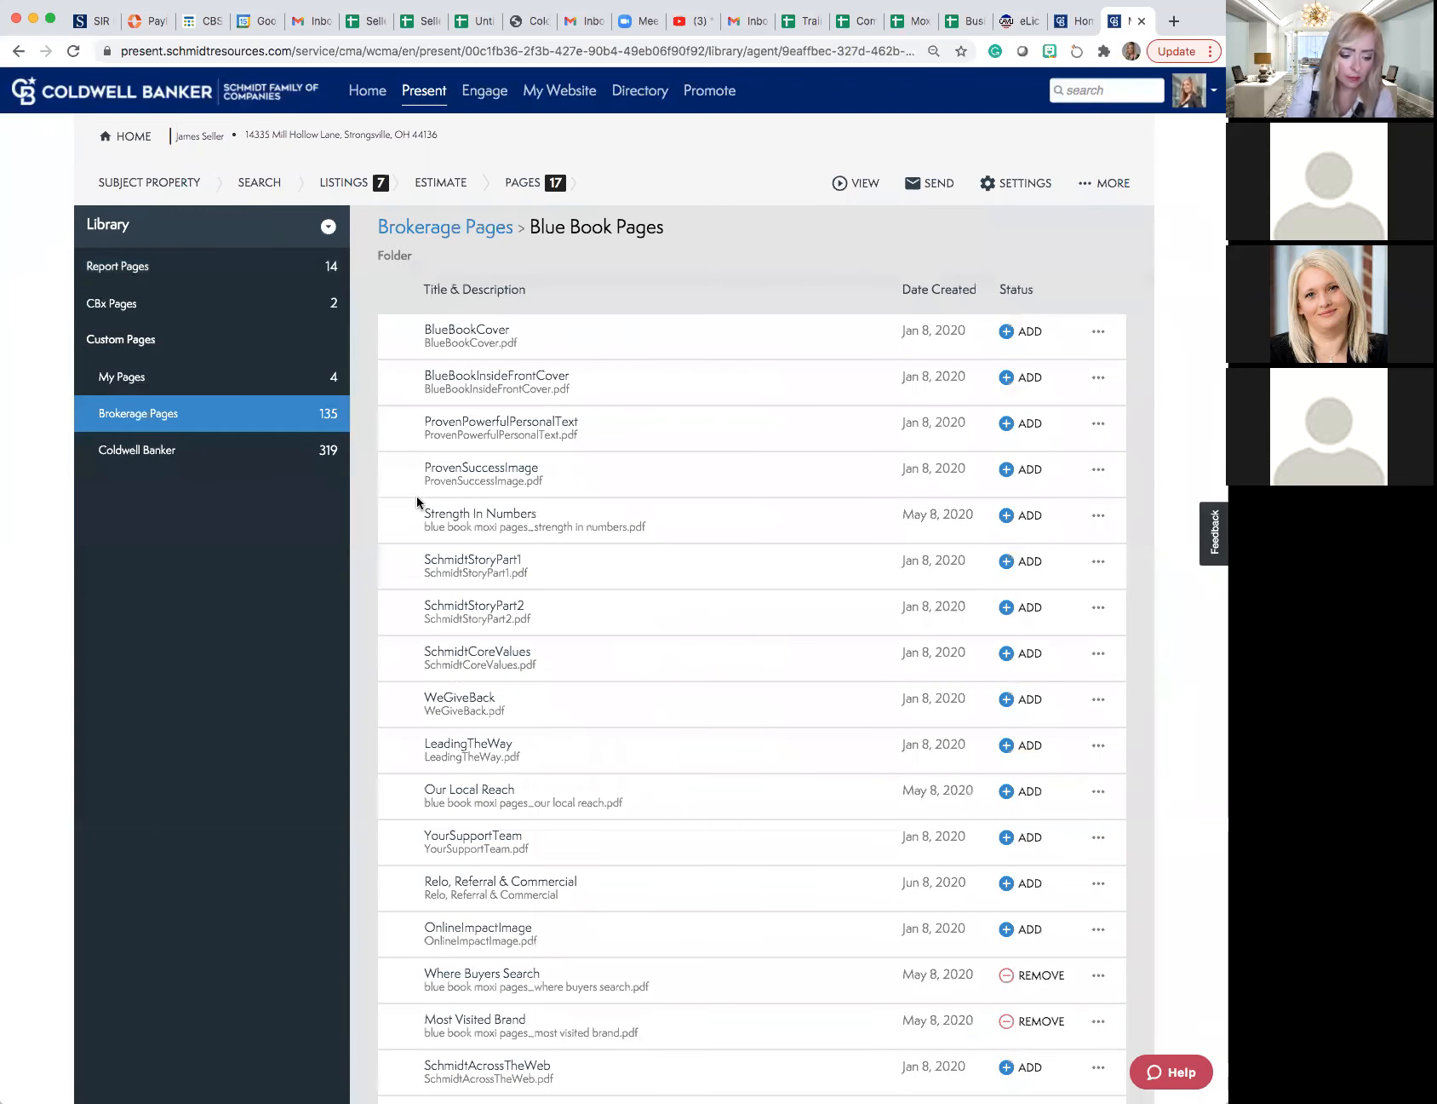
scroll(413, 502, "down", 7)
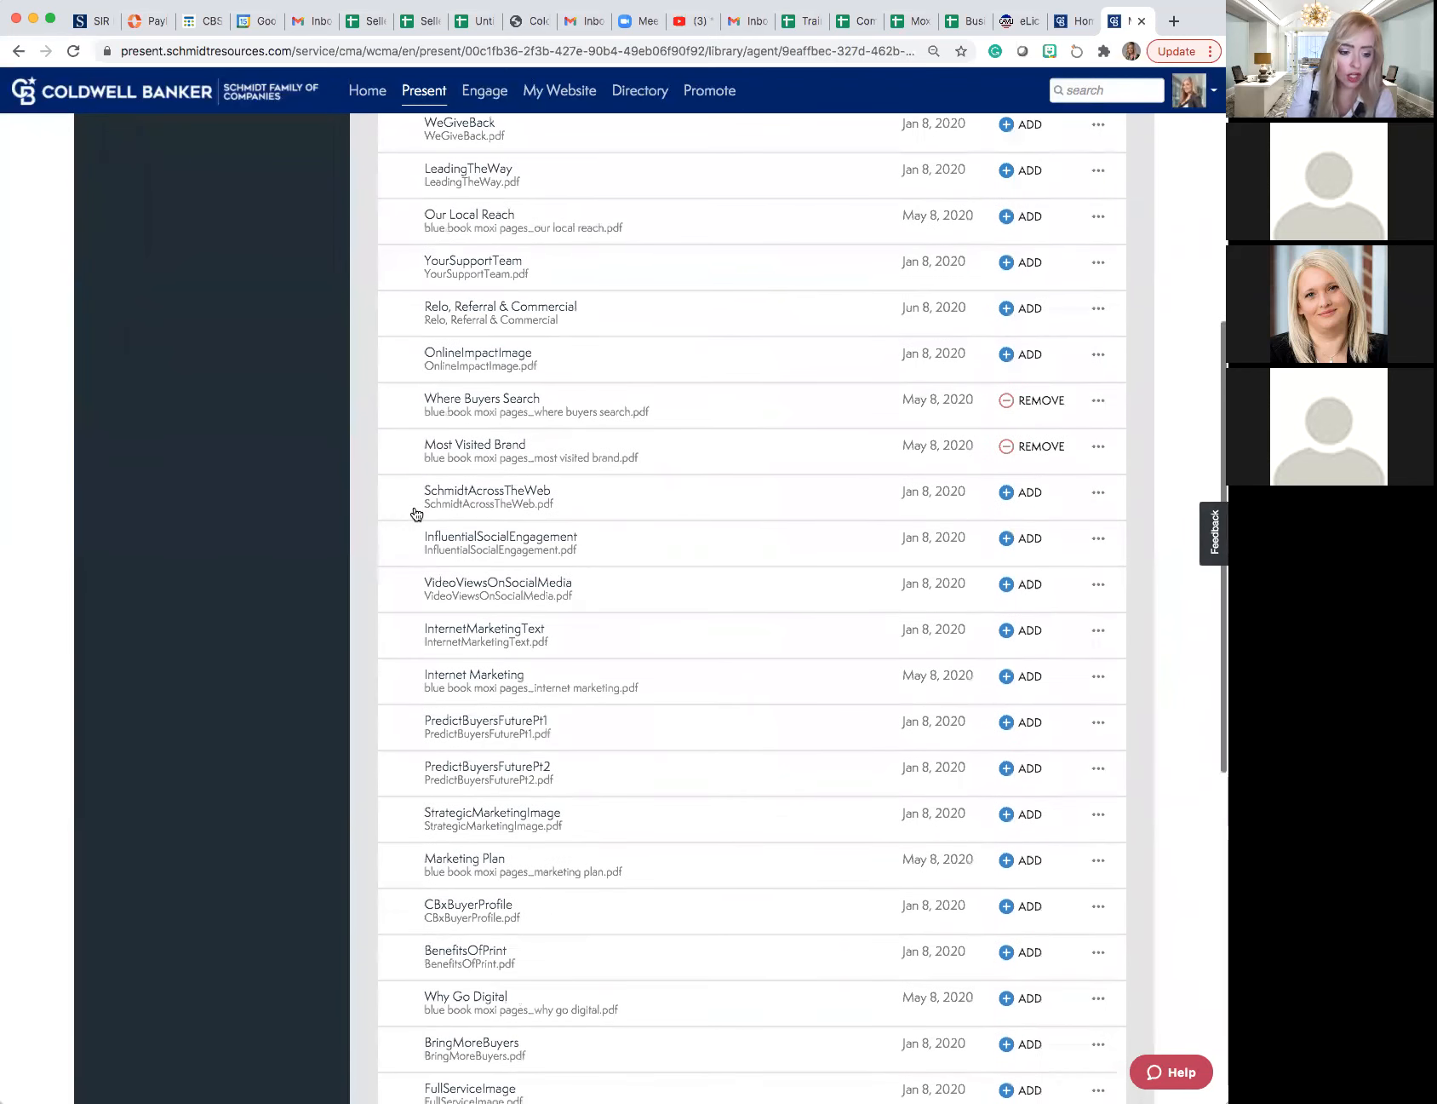
left_click(470, 634)
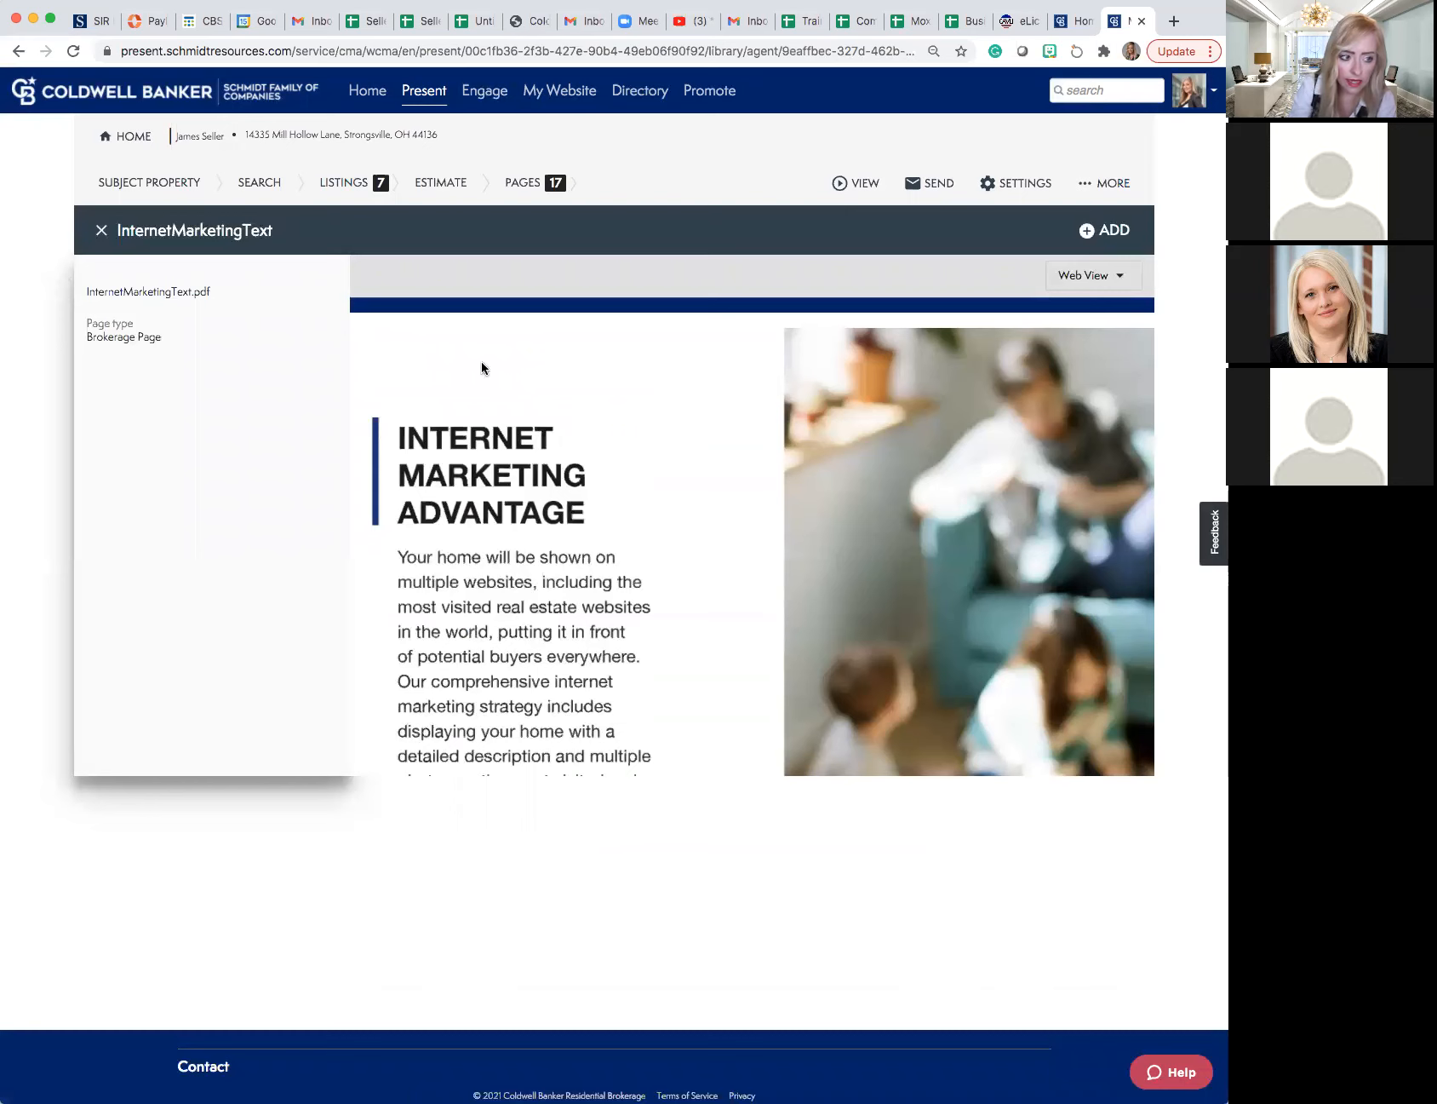
left_click(101, 230)
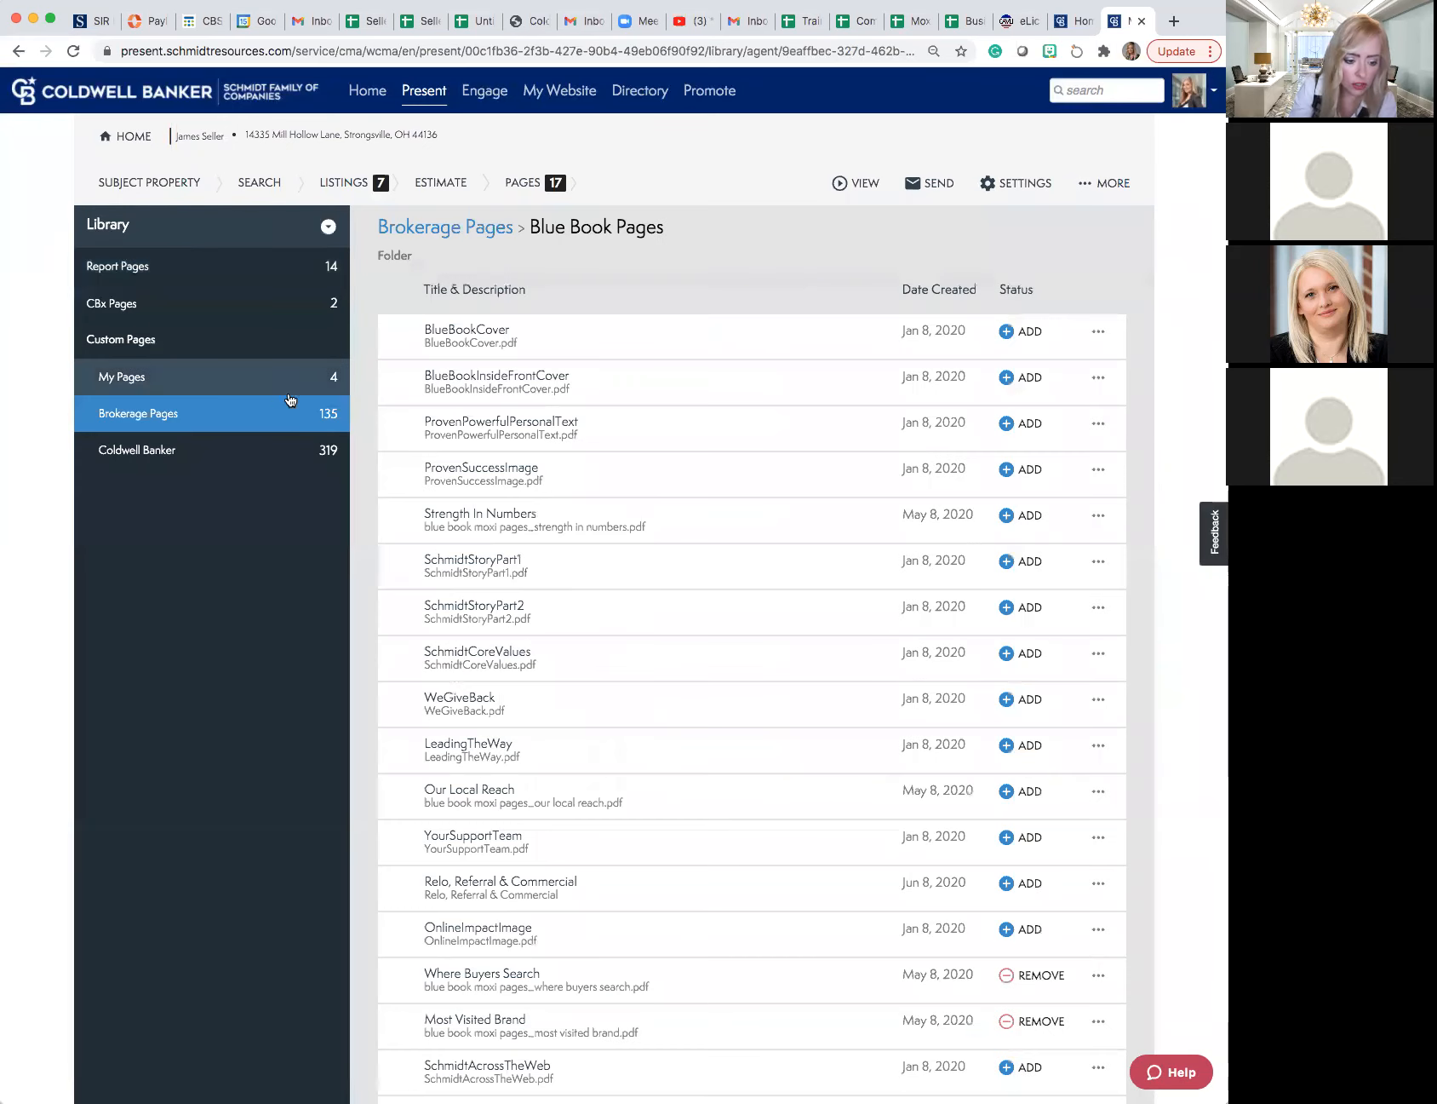
- Look through the remaining Blue Book Pages and preview the Internet Marketing page to examine its listing website logos
scroll(374, 424, "down", 6)
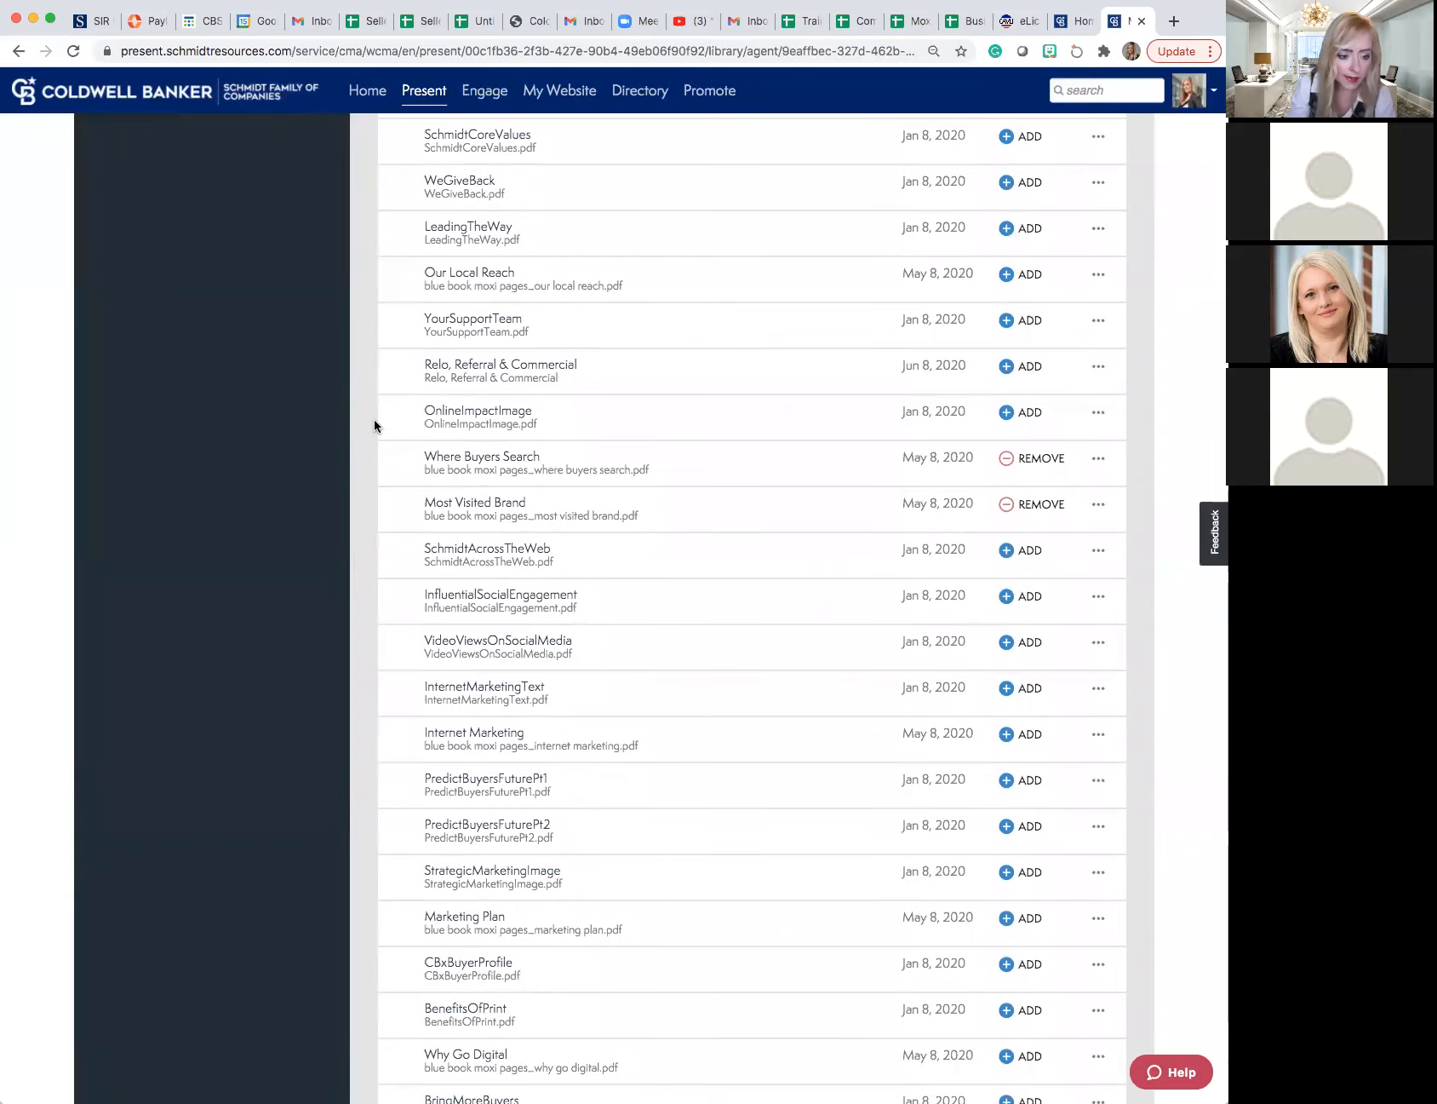
scroll(373, 423, "down", 1)
scroll(374, 423, "down", 2)
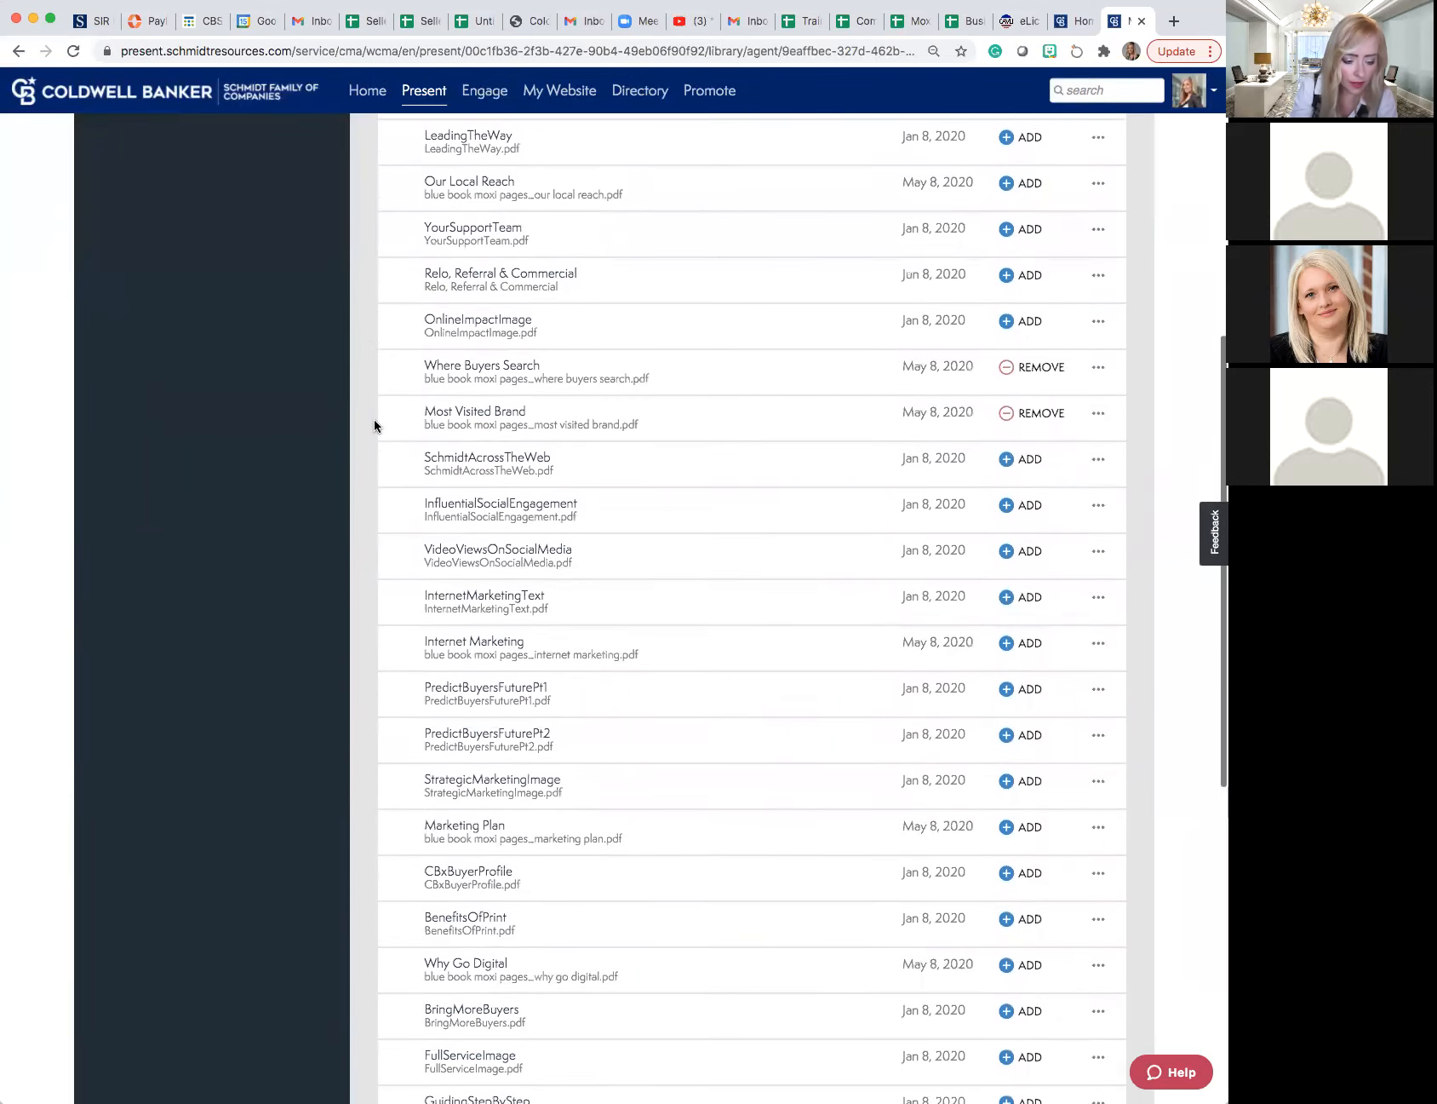
scroll(373, 420, "down", 2)
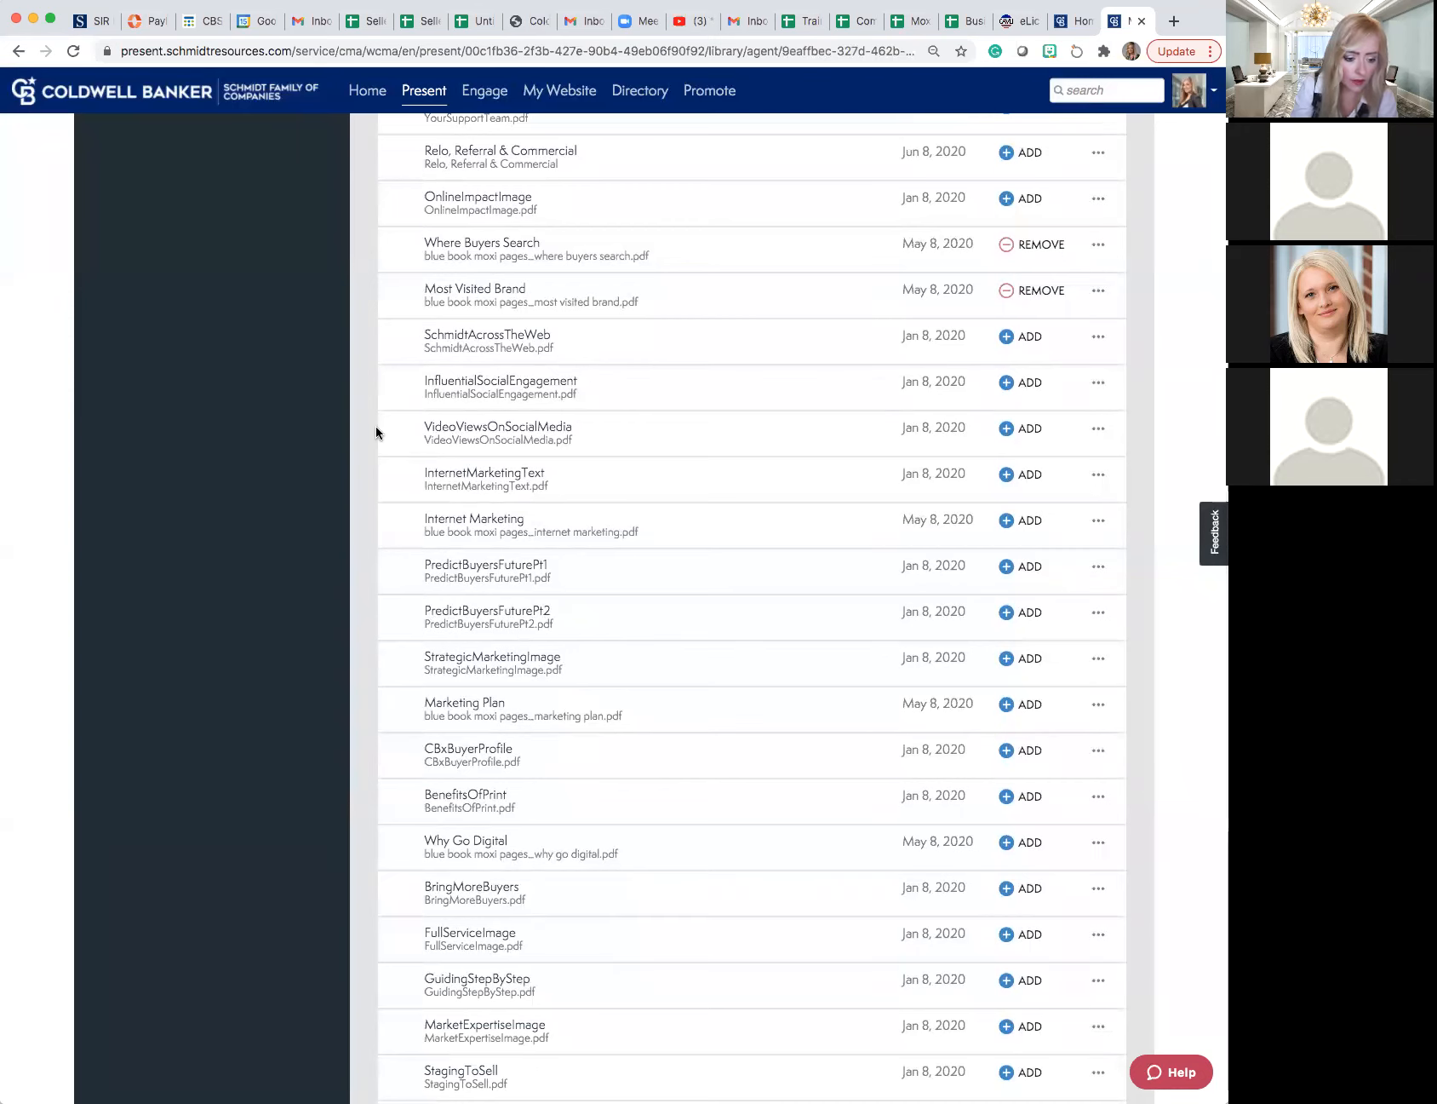
scroll(389, 435, "down", 3)
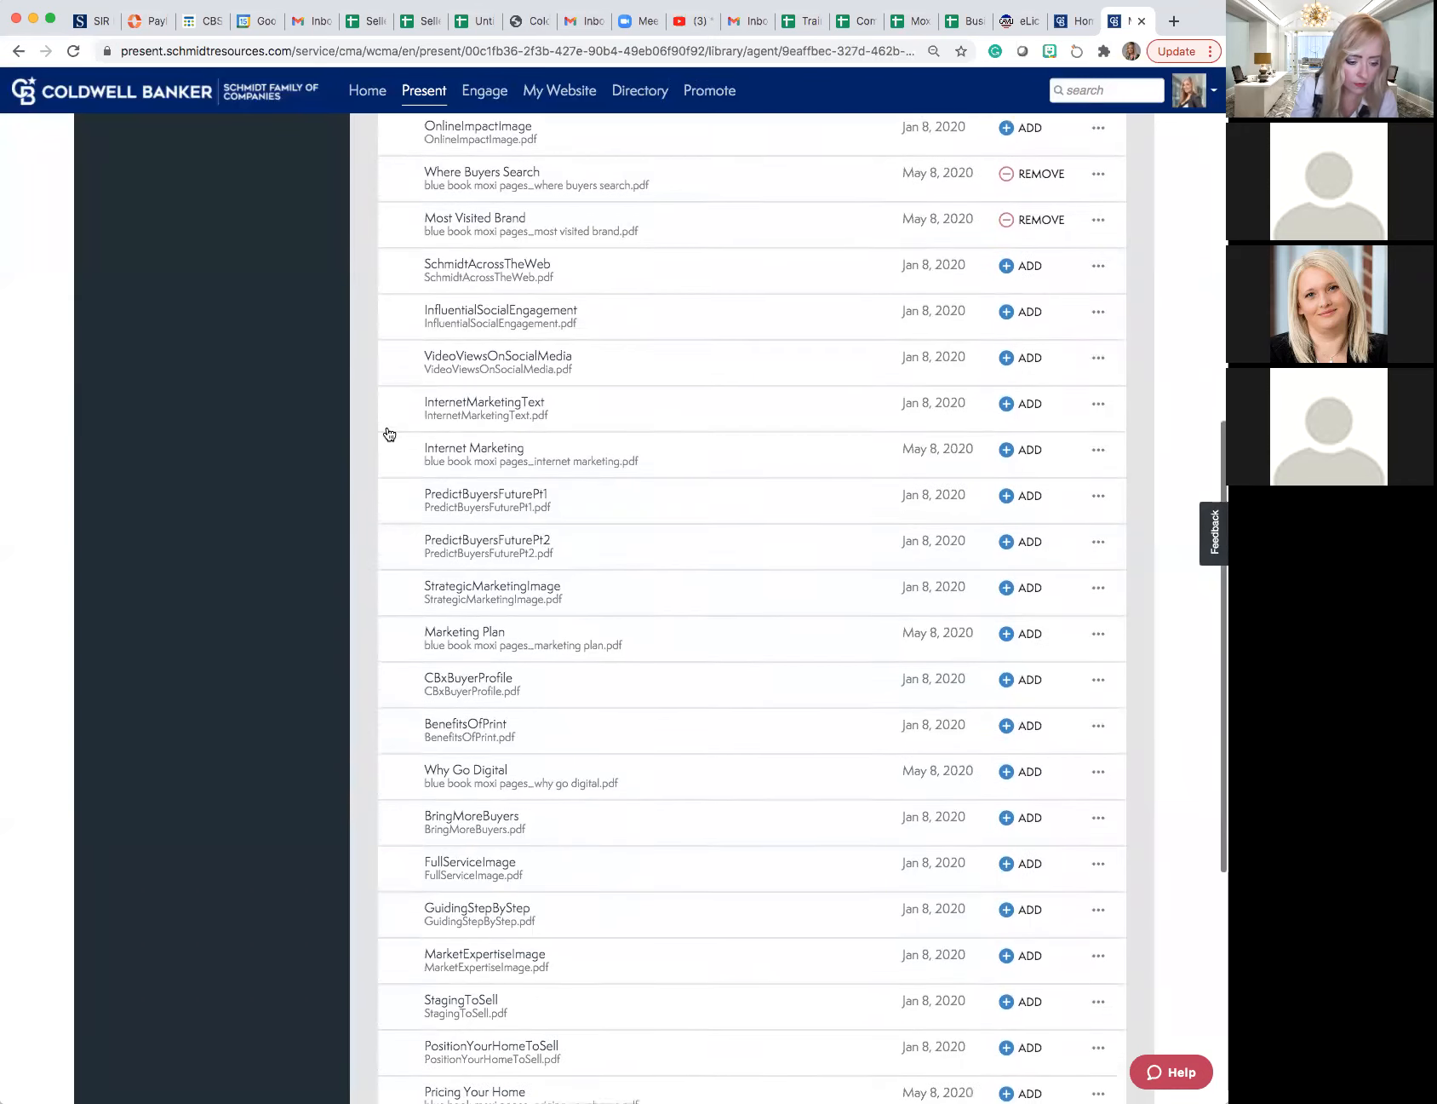
scroll(389, 434, "up", 3)
scroll(387, 432, "up", 1)
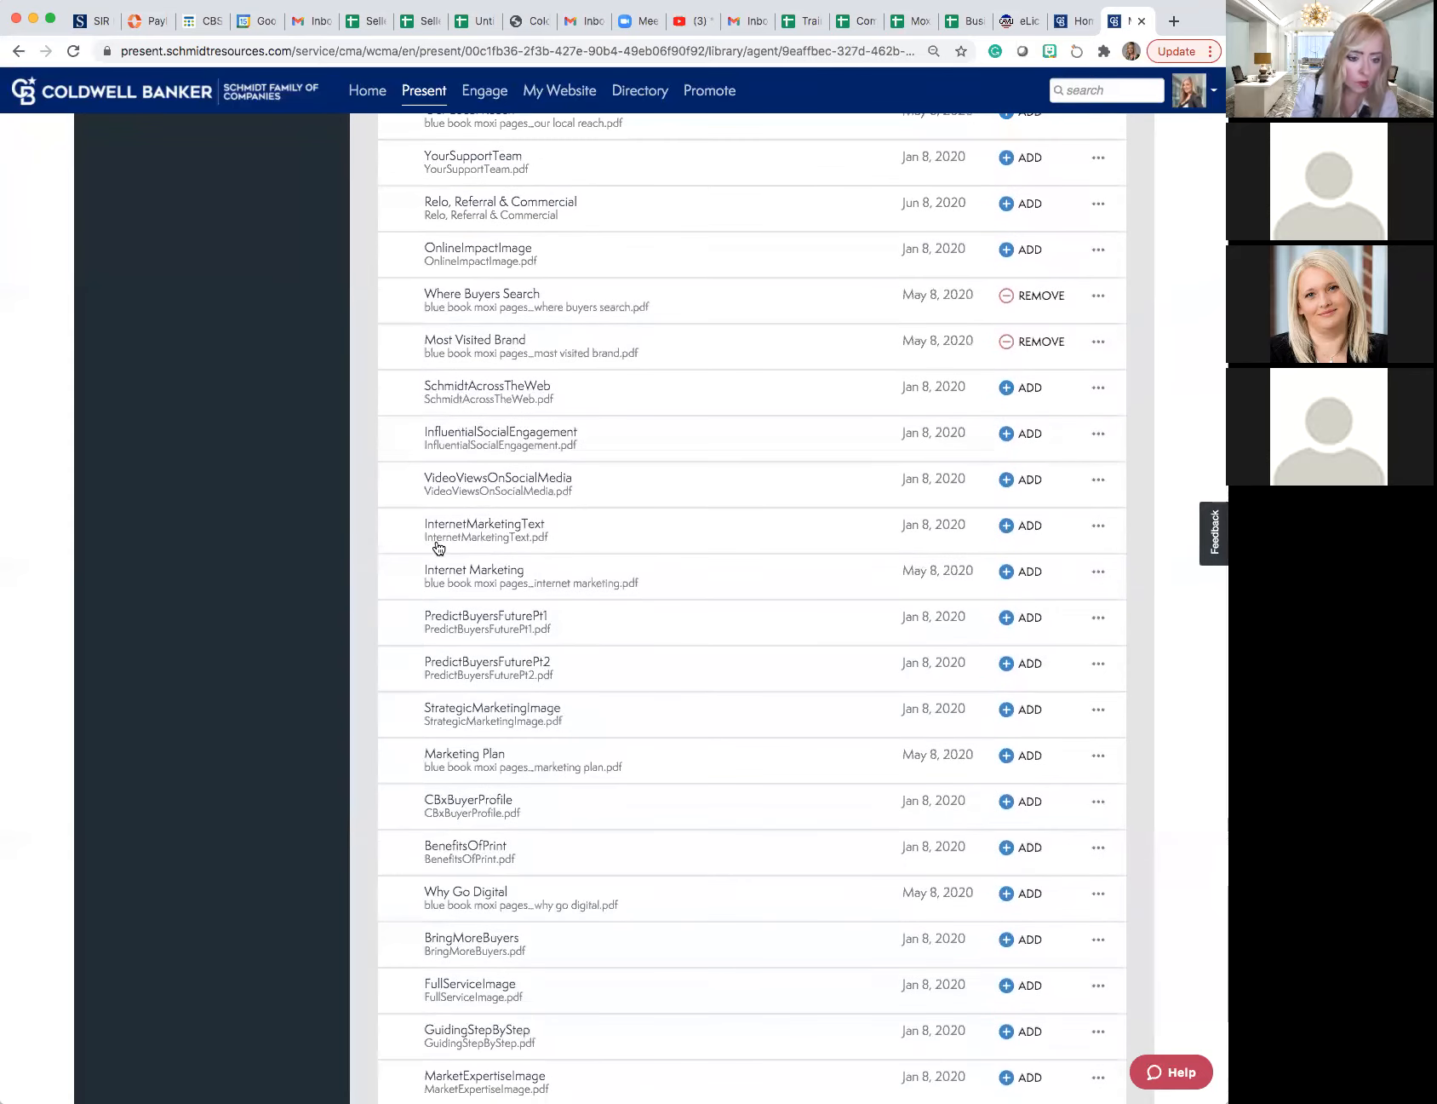
left_click(467, 579)
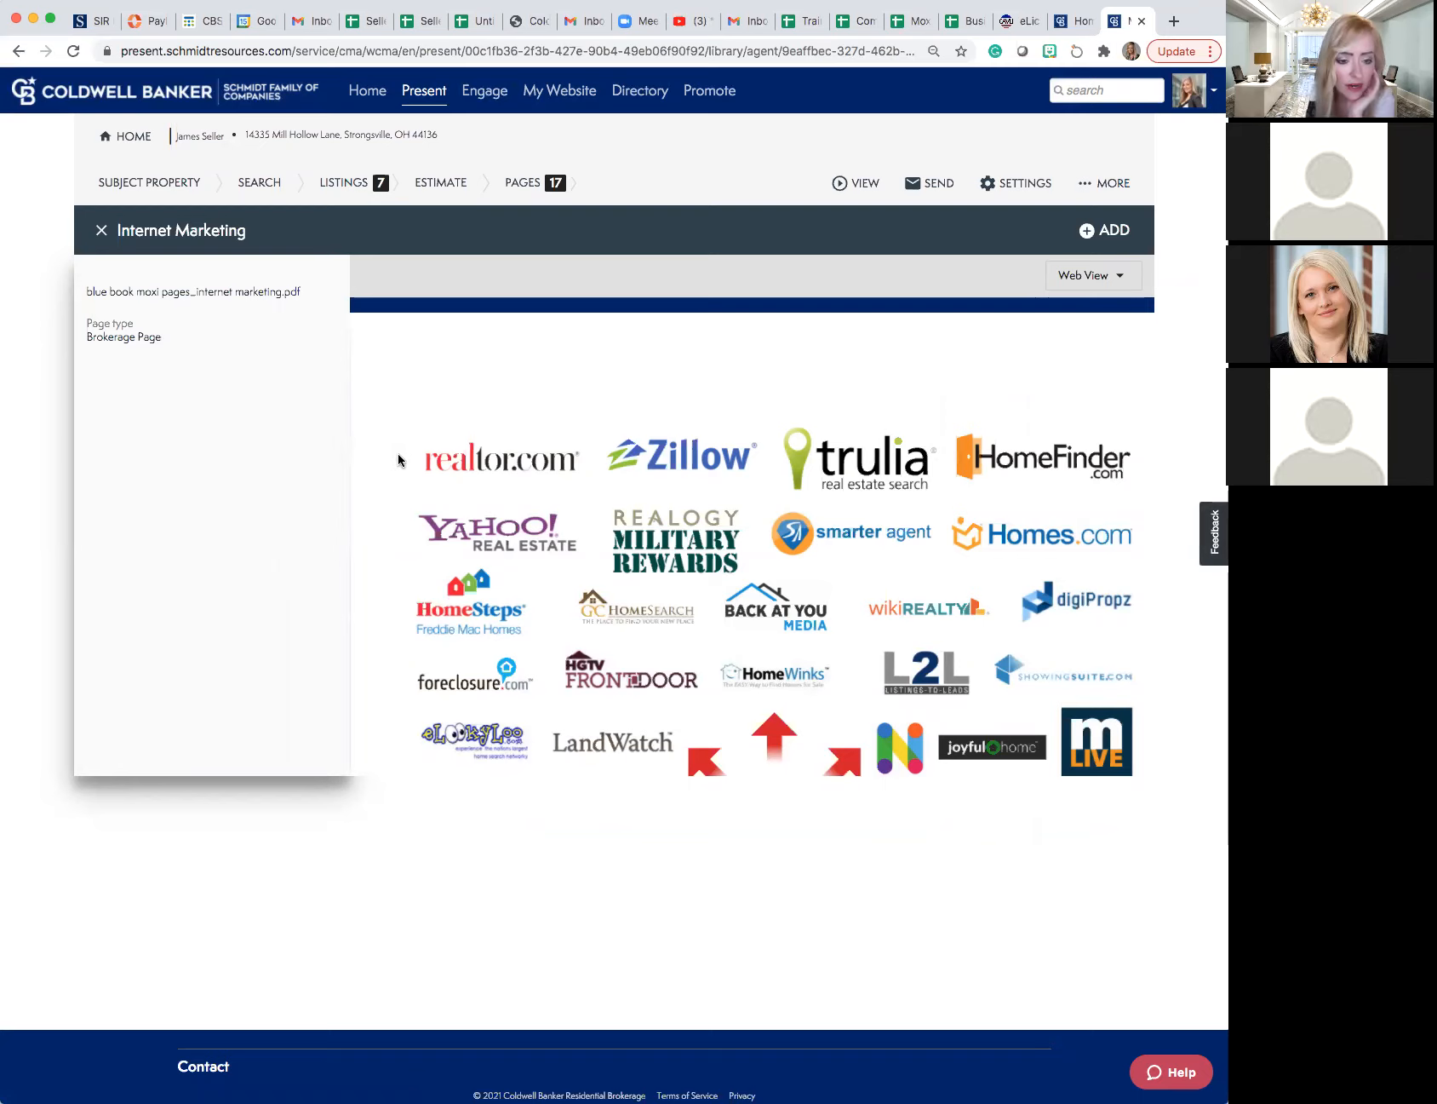
scroll(397, 464, "down", 1)
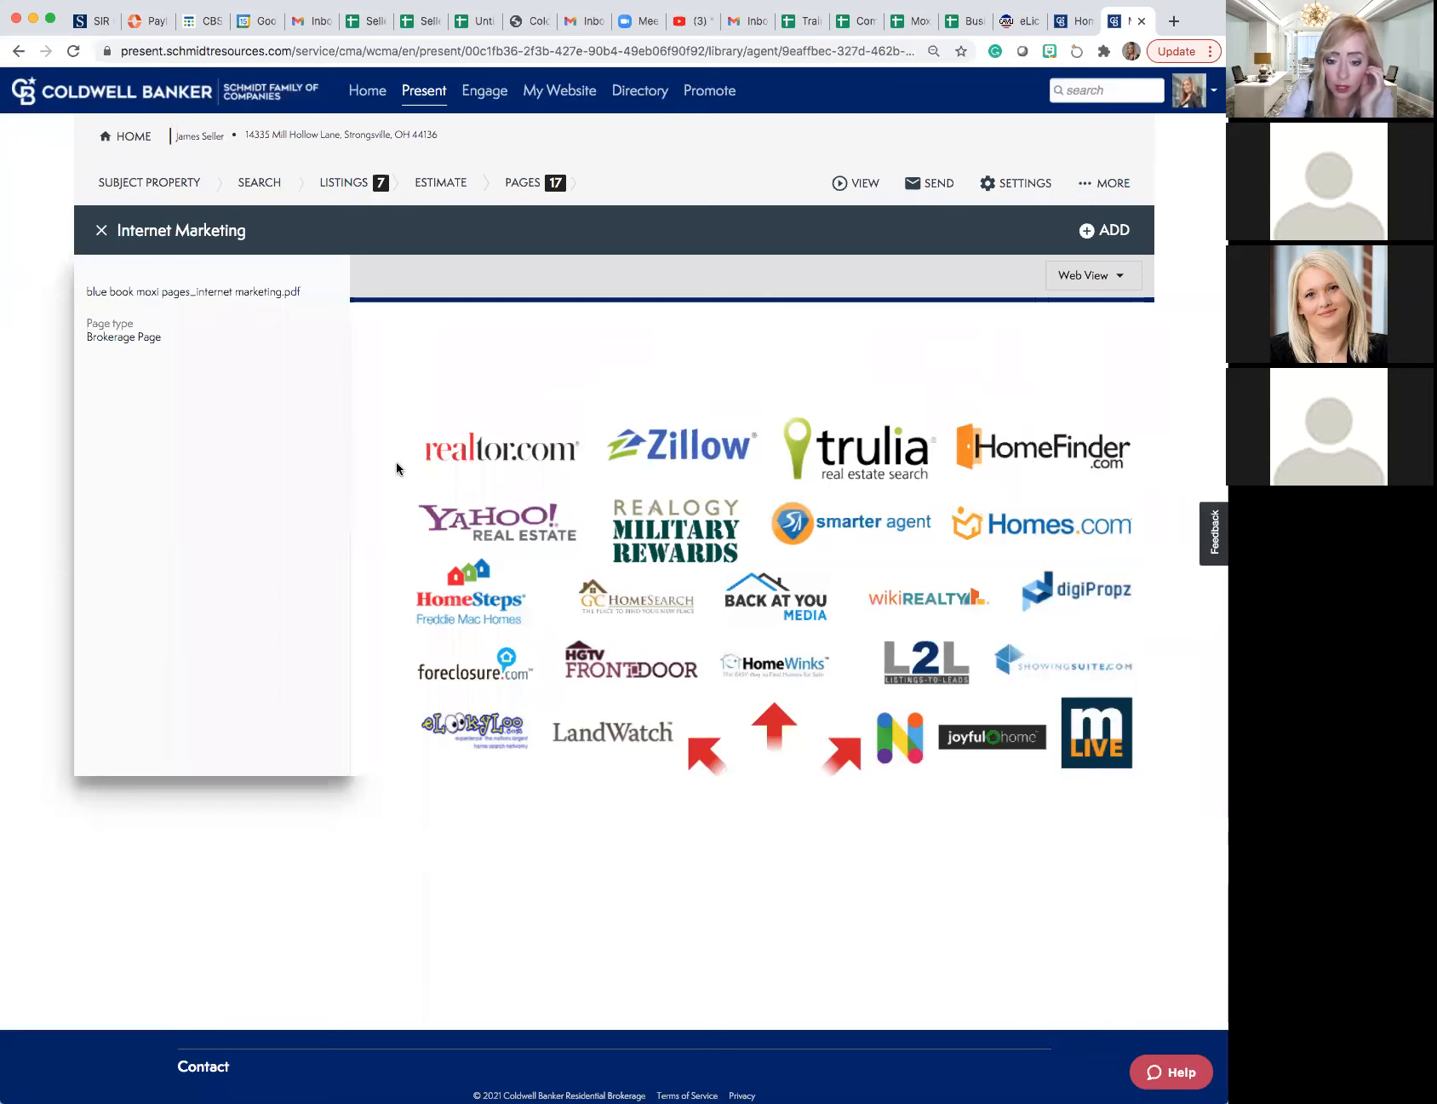
scroll(397, 468, "down", 4)
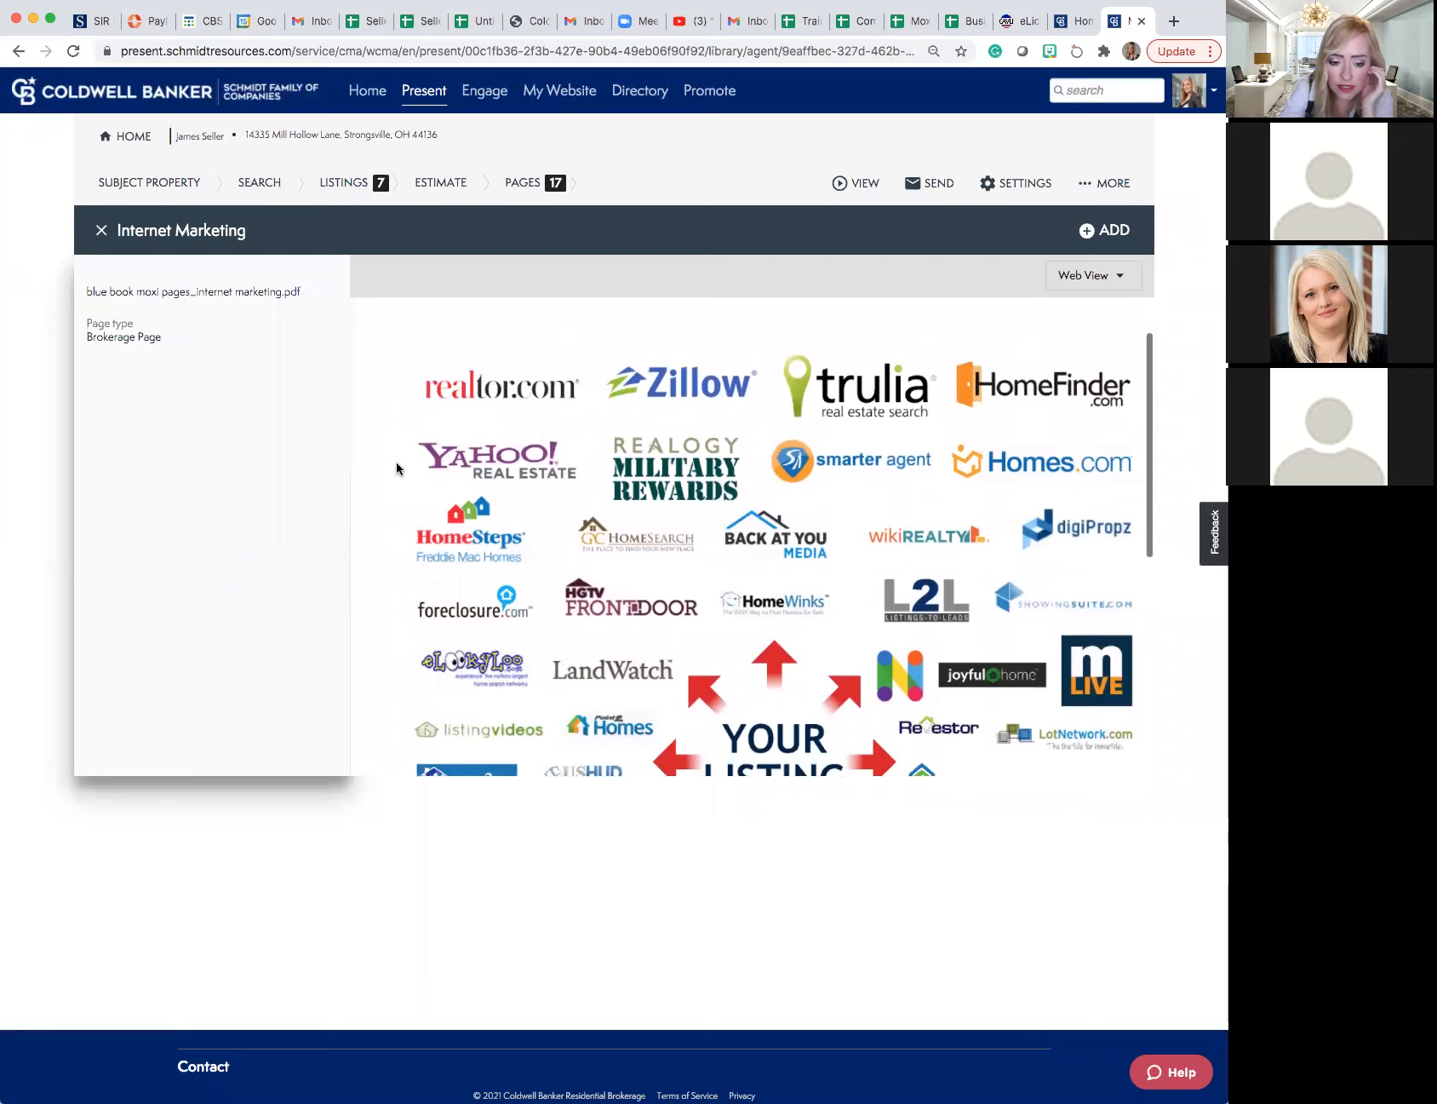
scroll(396, 468, "down", 1)
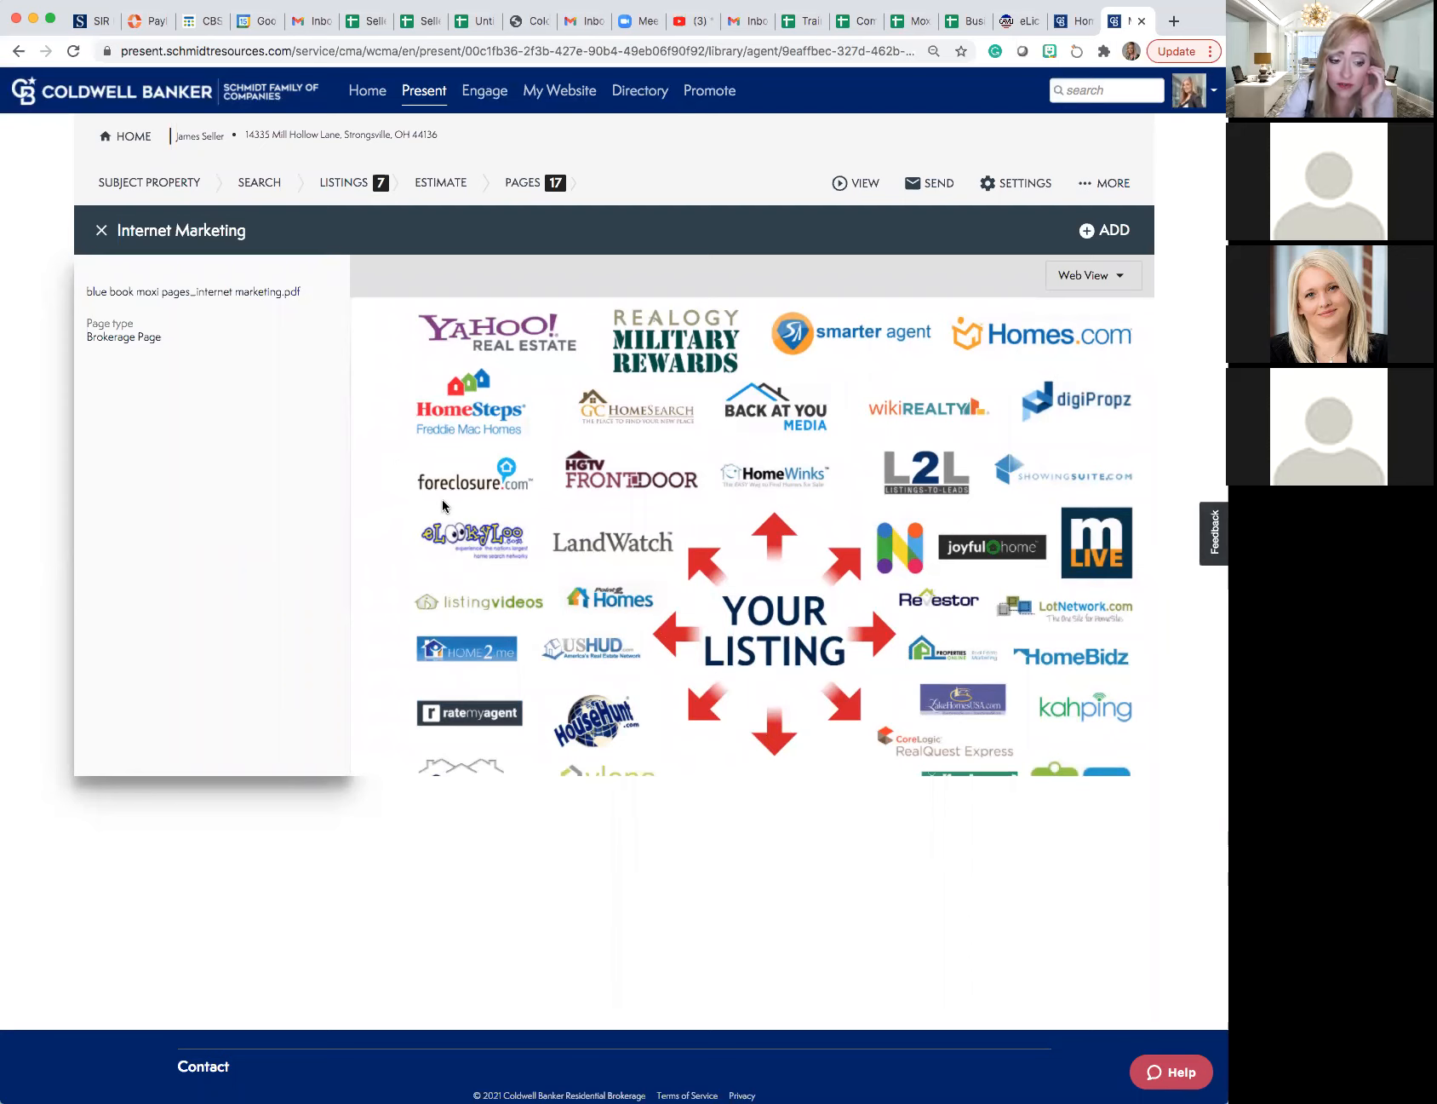
scroll(443, 506, "up", 1)
scroll(443, 505, "up", 4)
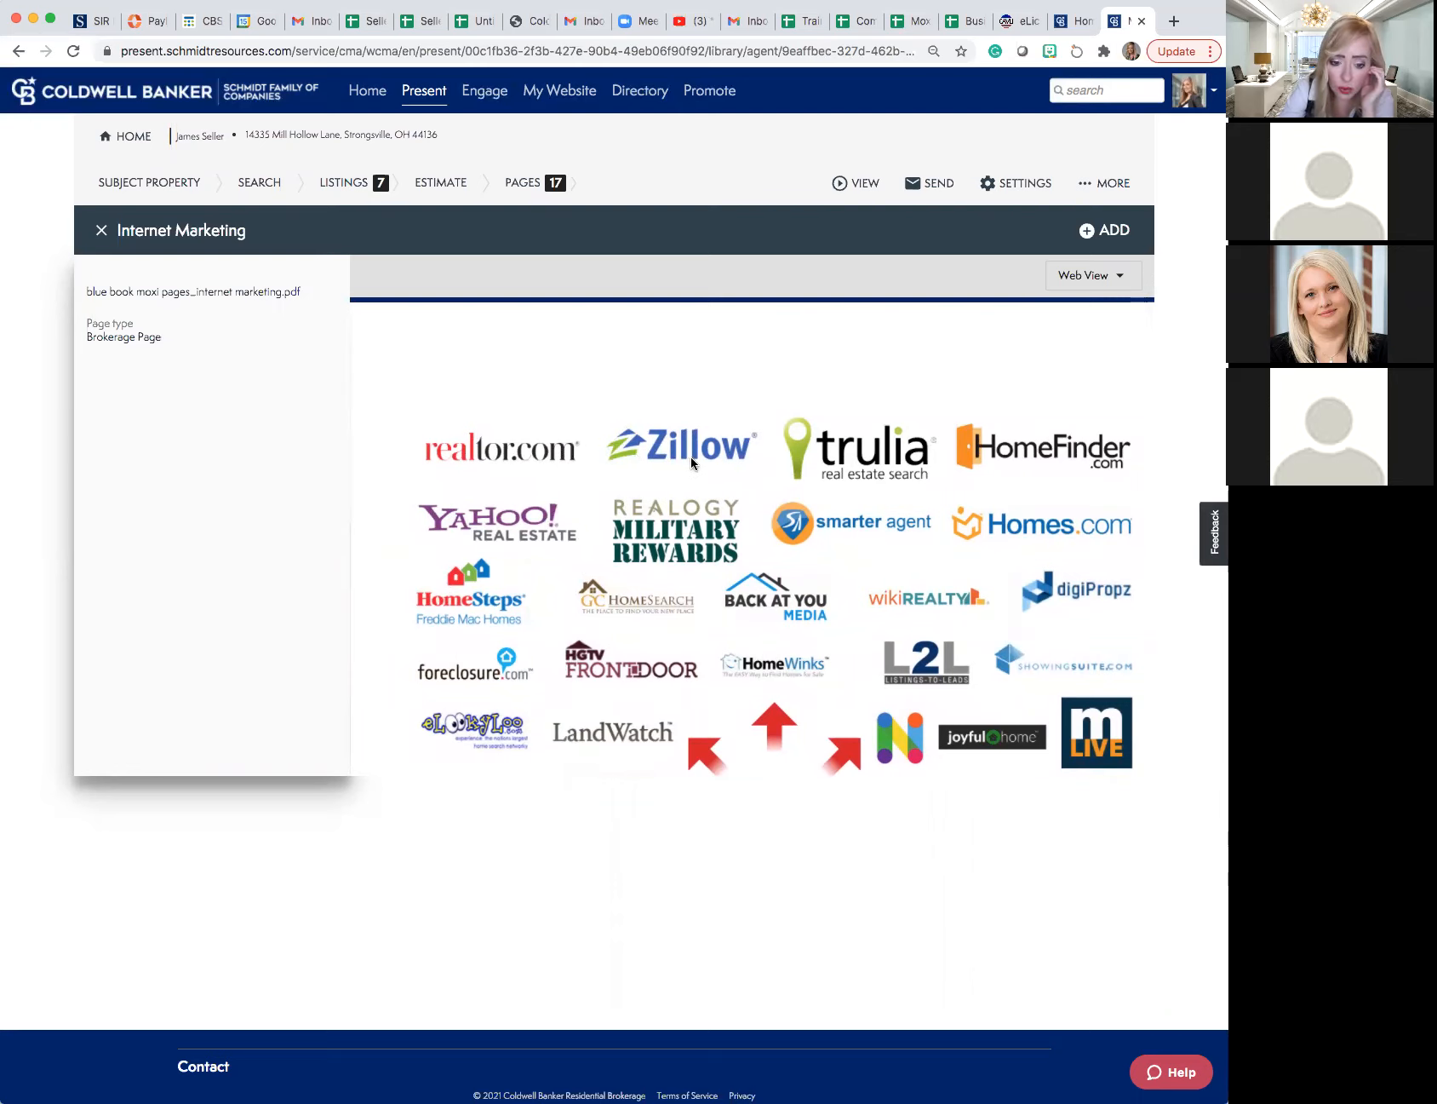
- Examine the listing website logos throughout the Internet Marketing preview, add the page to the presentation and close the preview
scroll(684, 467, "down", 3)
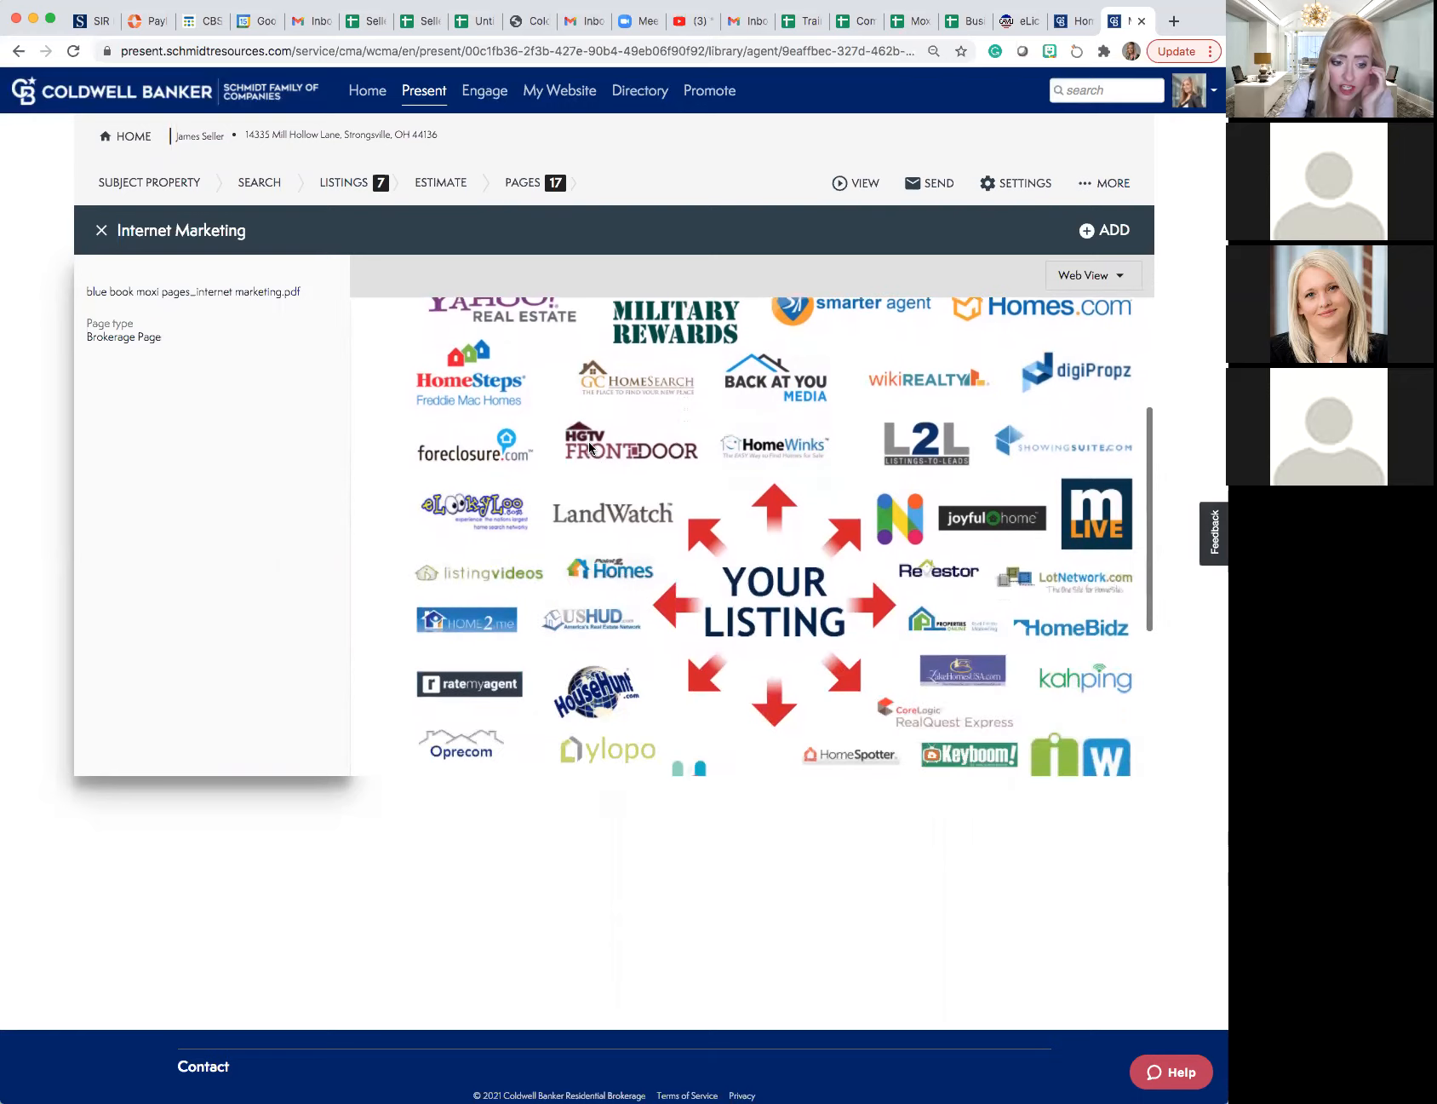
scroll(609, 455, "down", 1)
scroll(634, 474, "up", 1)
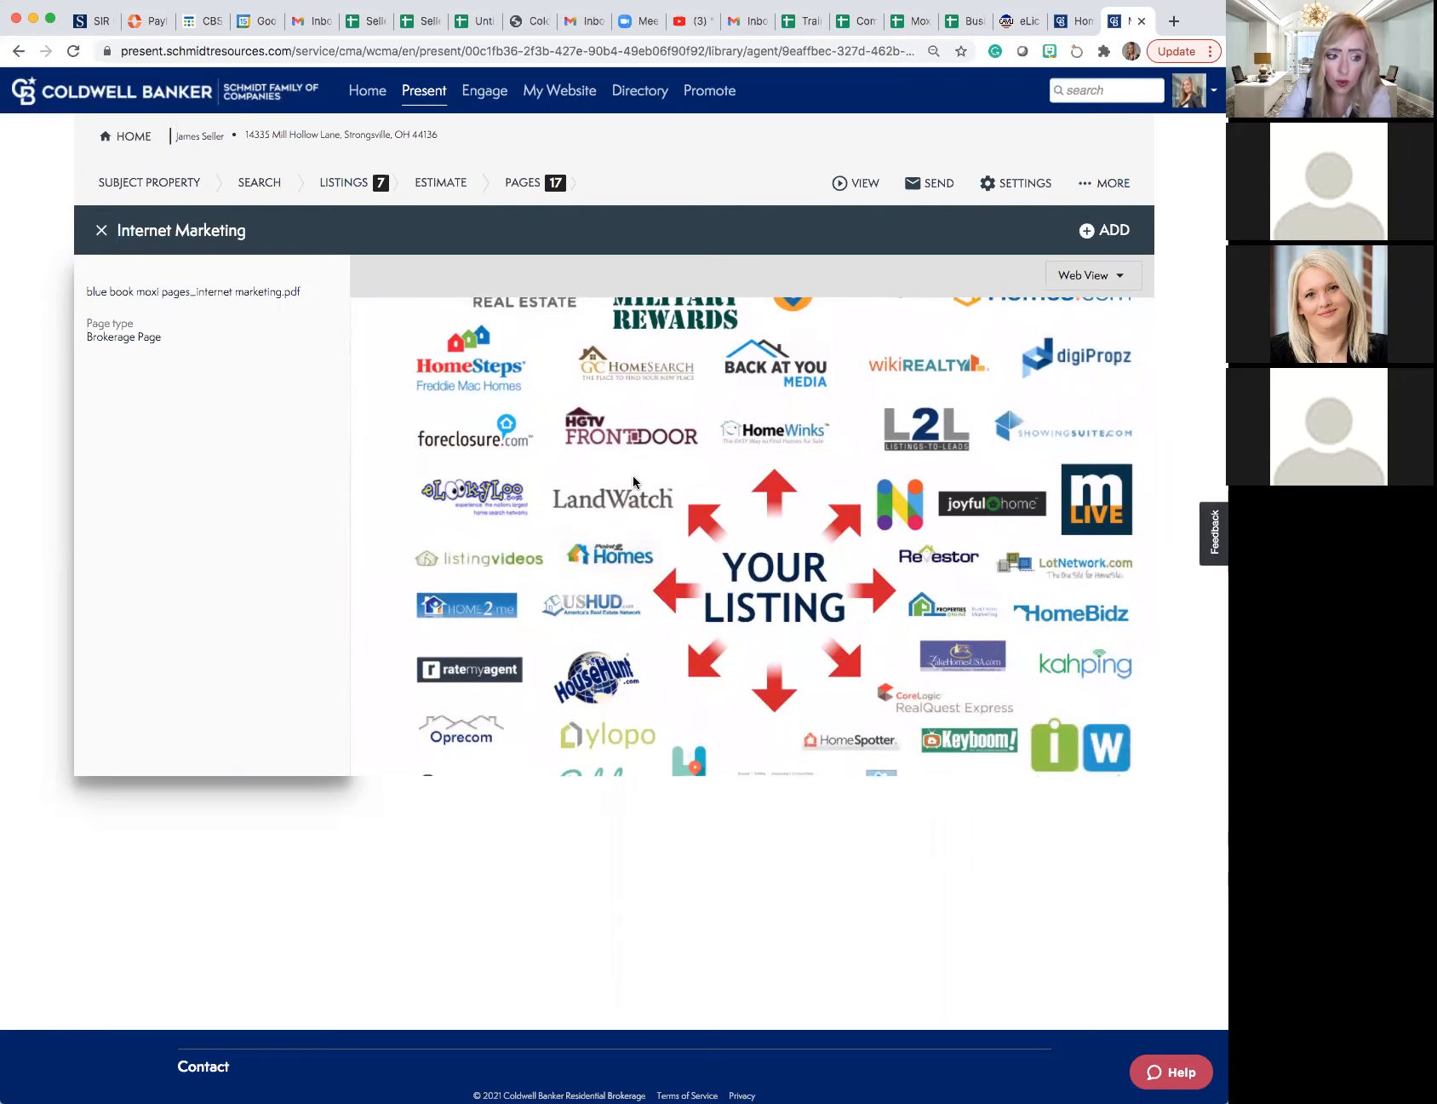
scroll(631, 479, "up", 1)
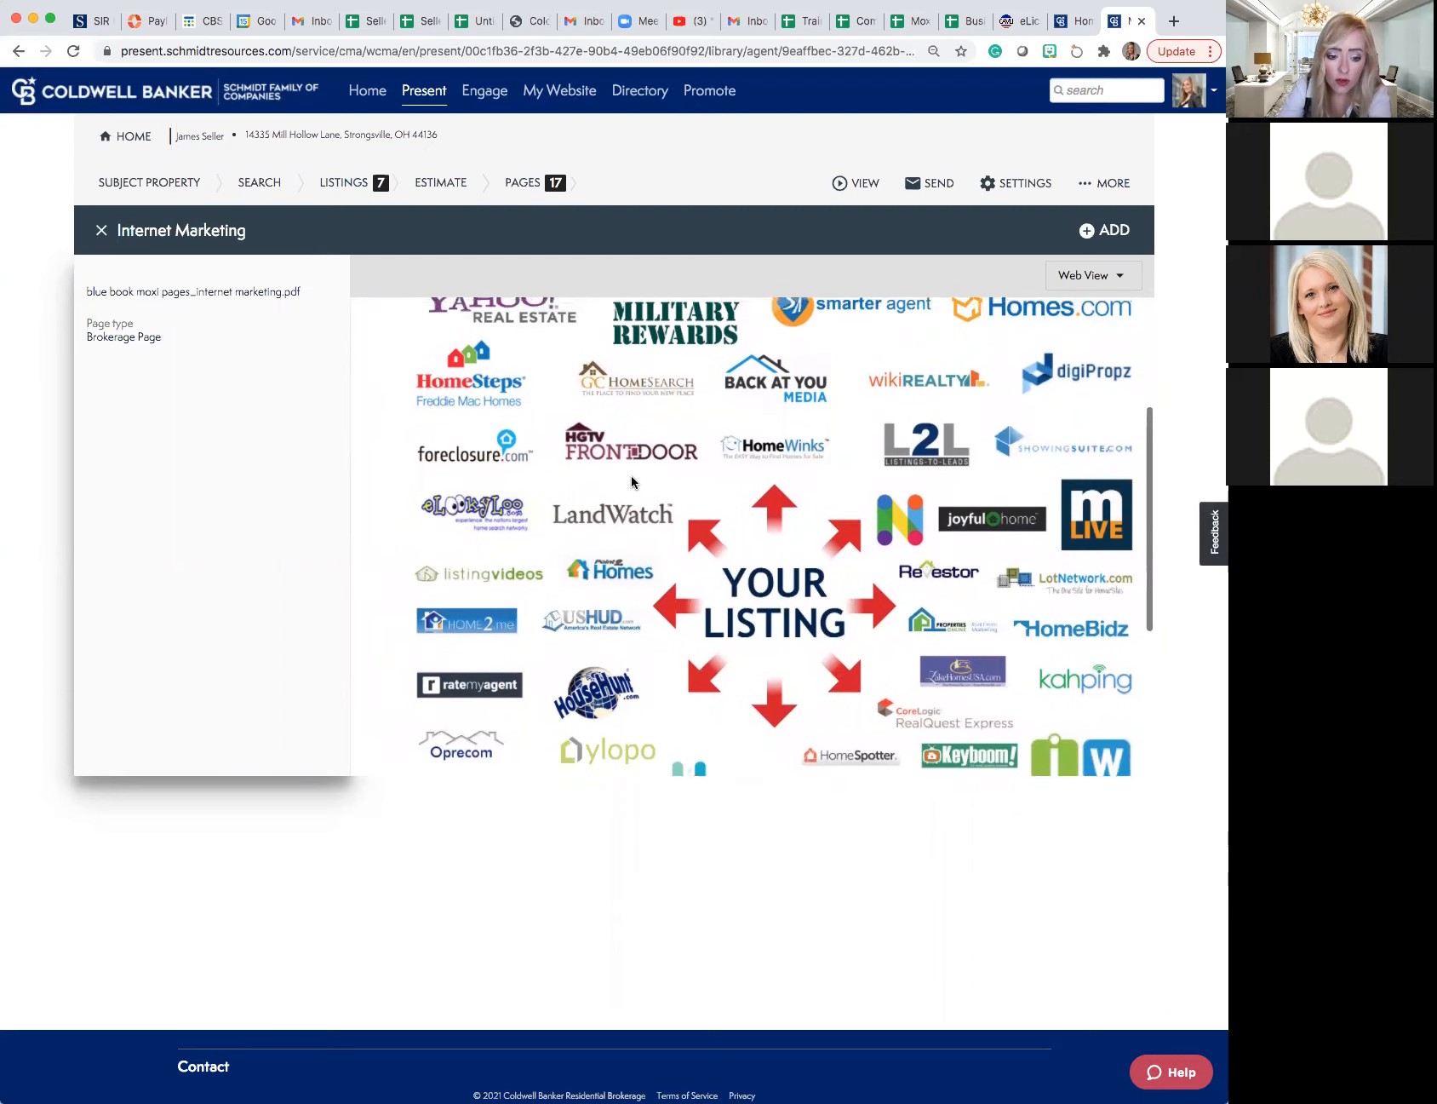
scroll(632, 480, "down", 2)
scroll(632, 482, "down", 6)
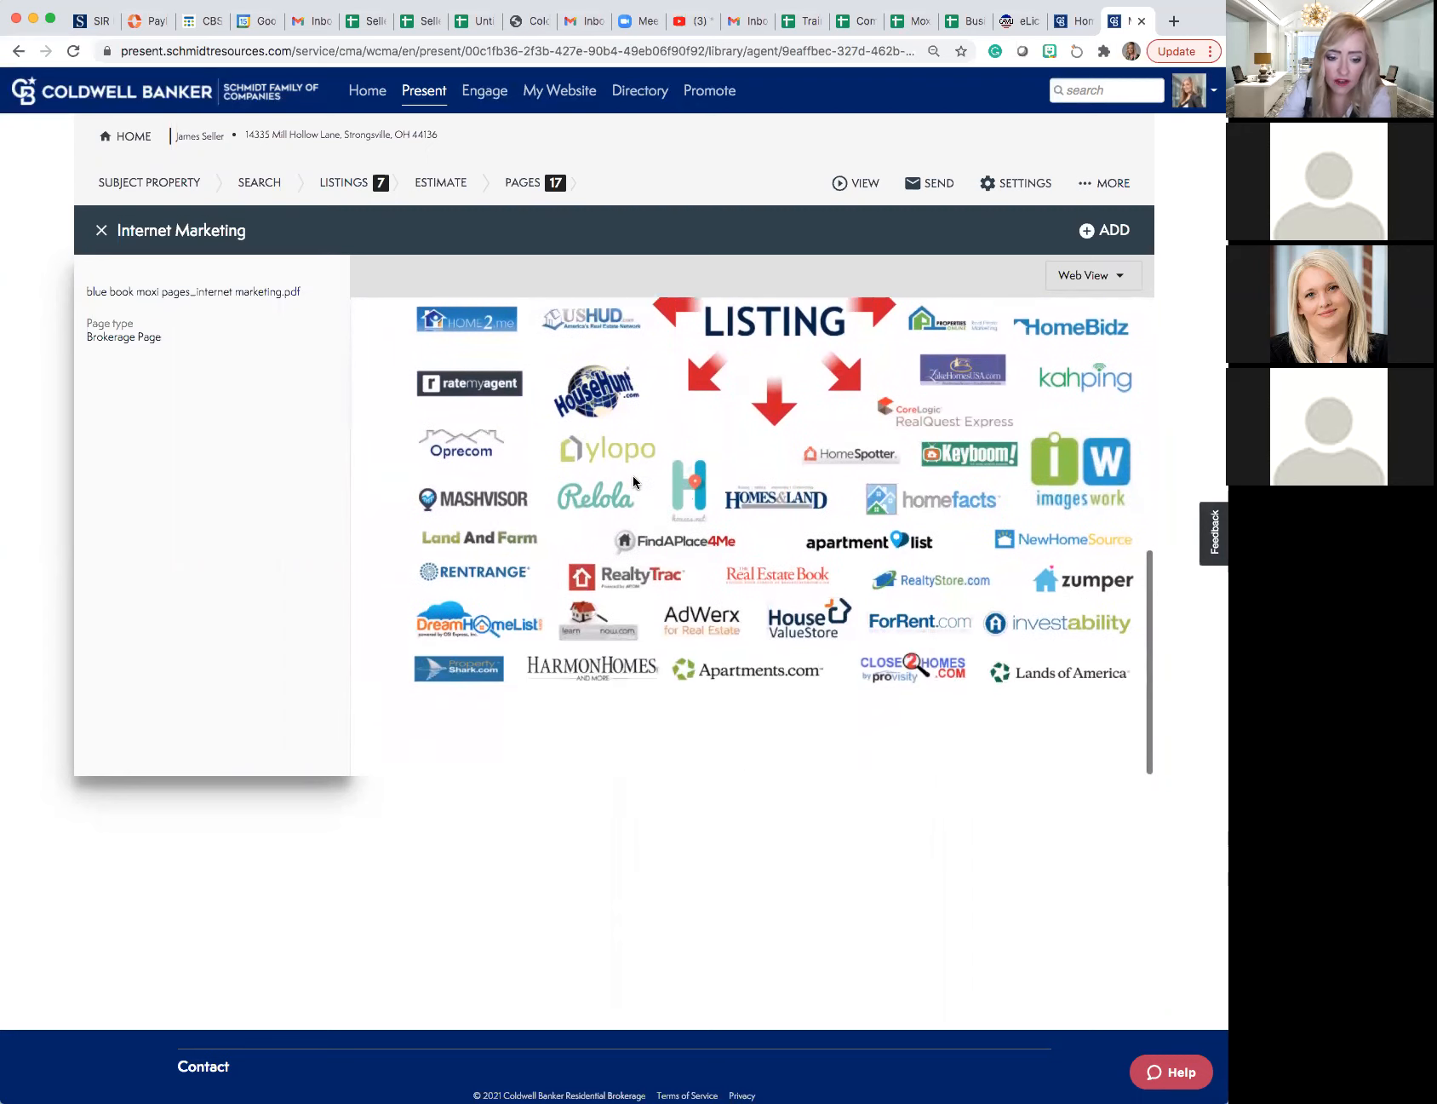
scroll(633, 482, "up", 2)
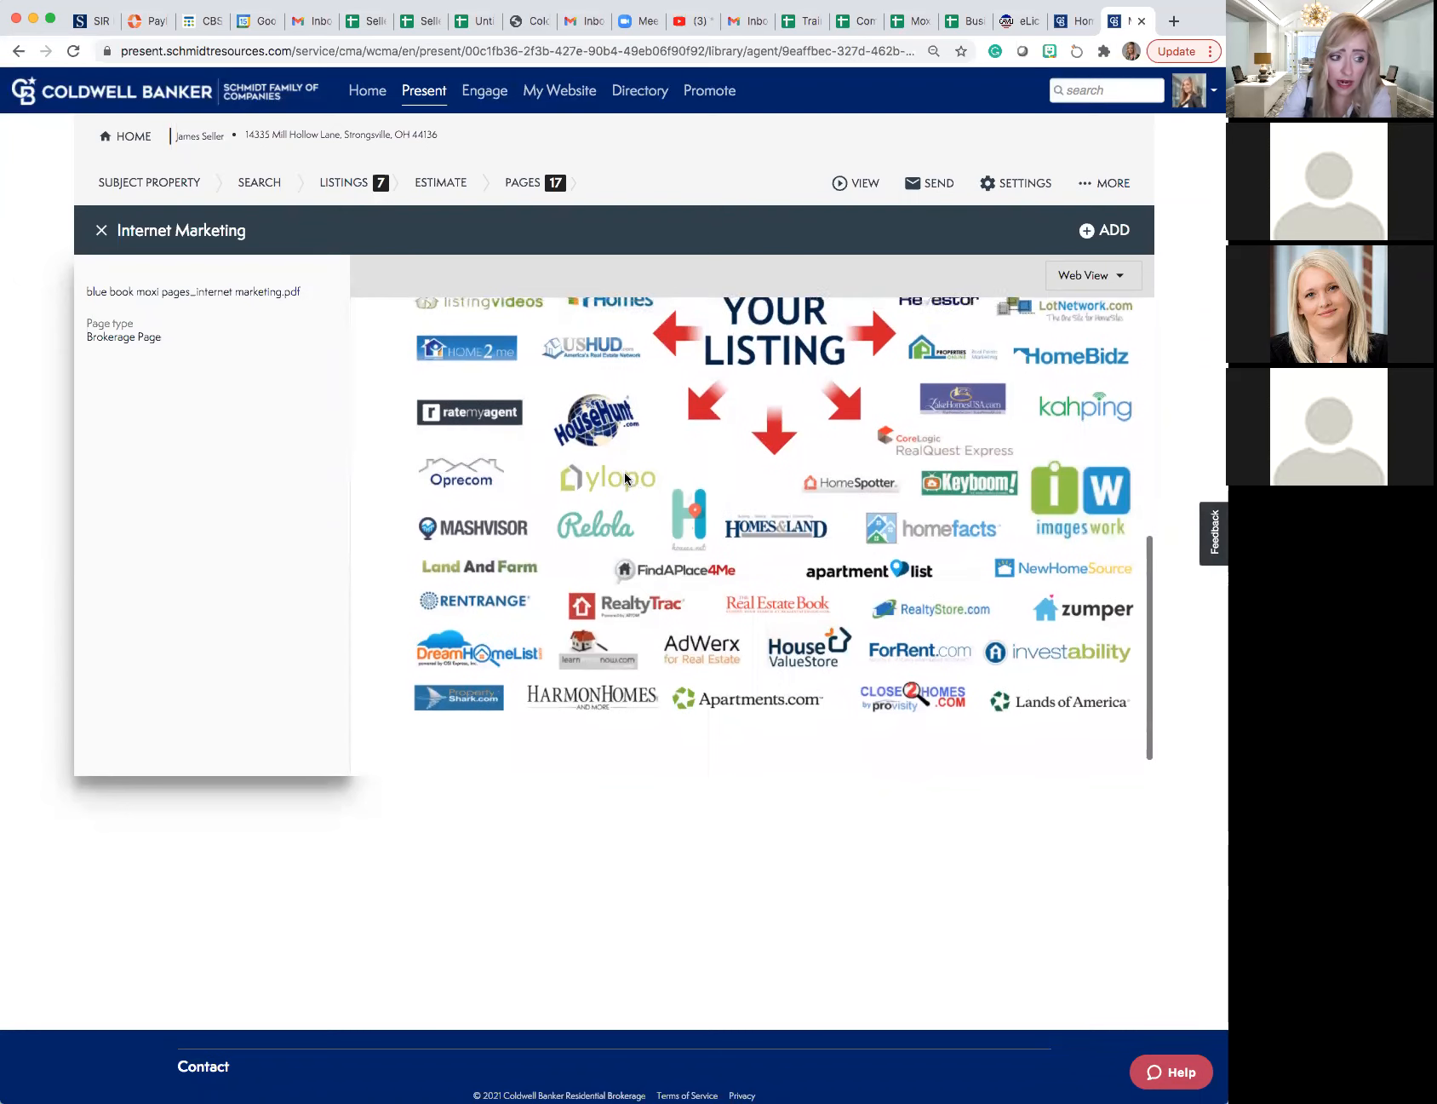
scroll(626, 479, "up", 1)
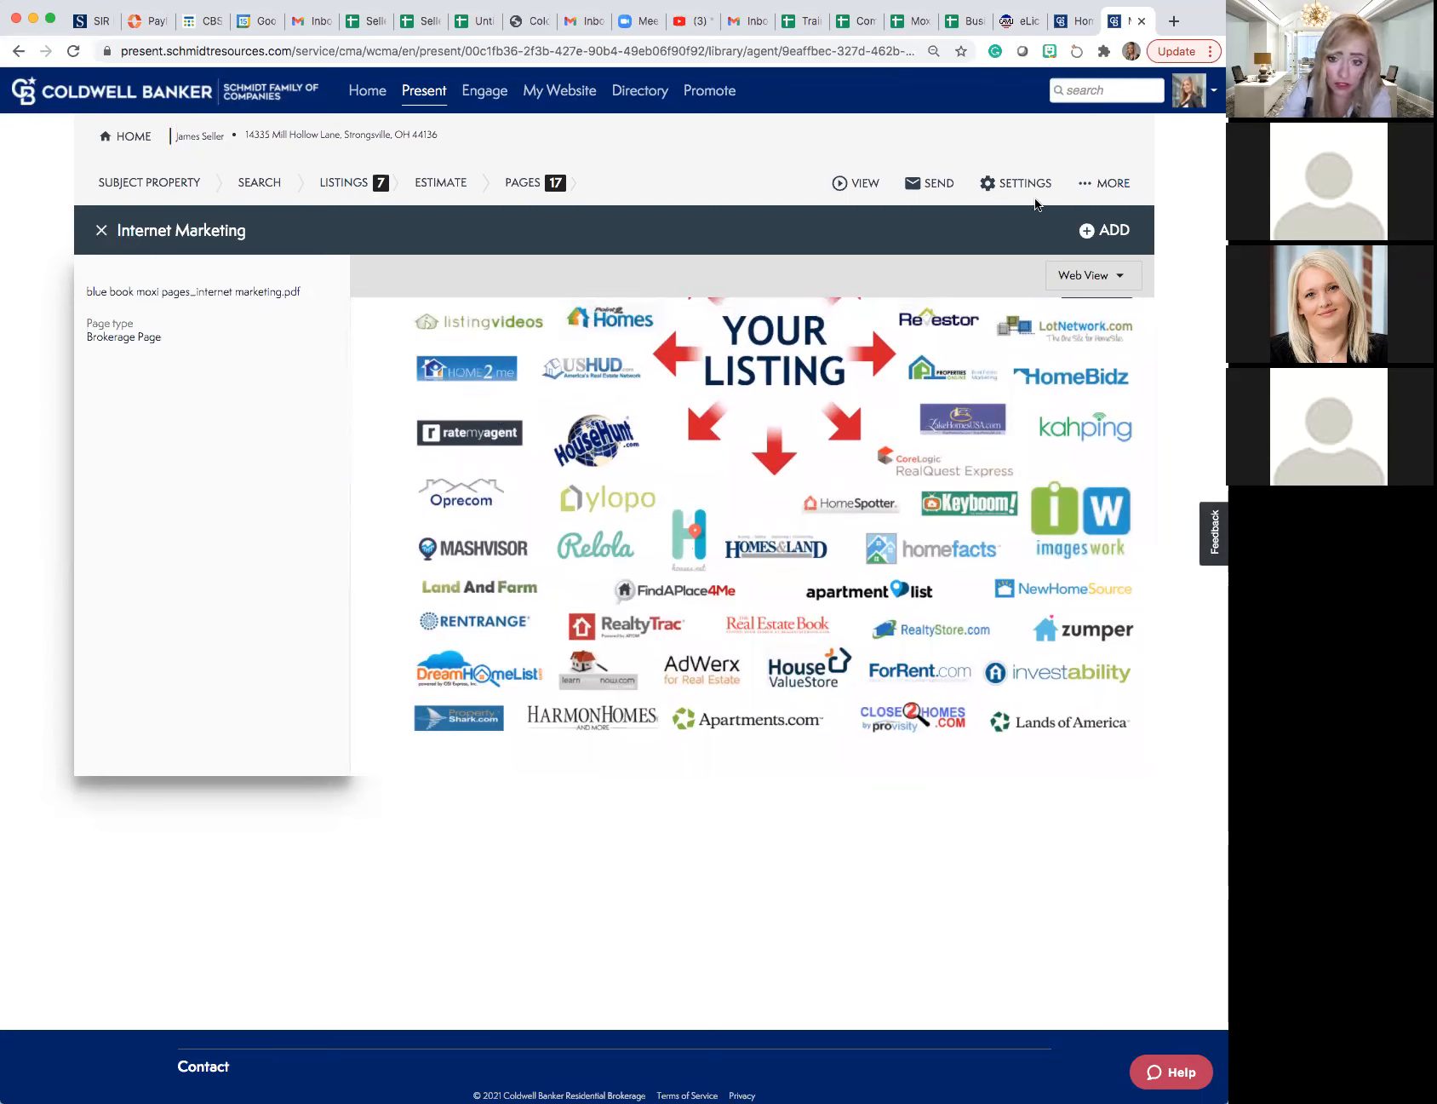
left_click(1098, 231)
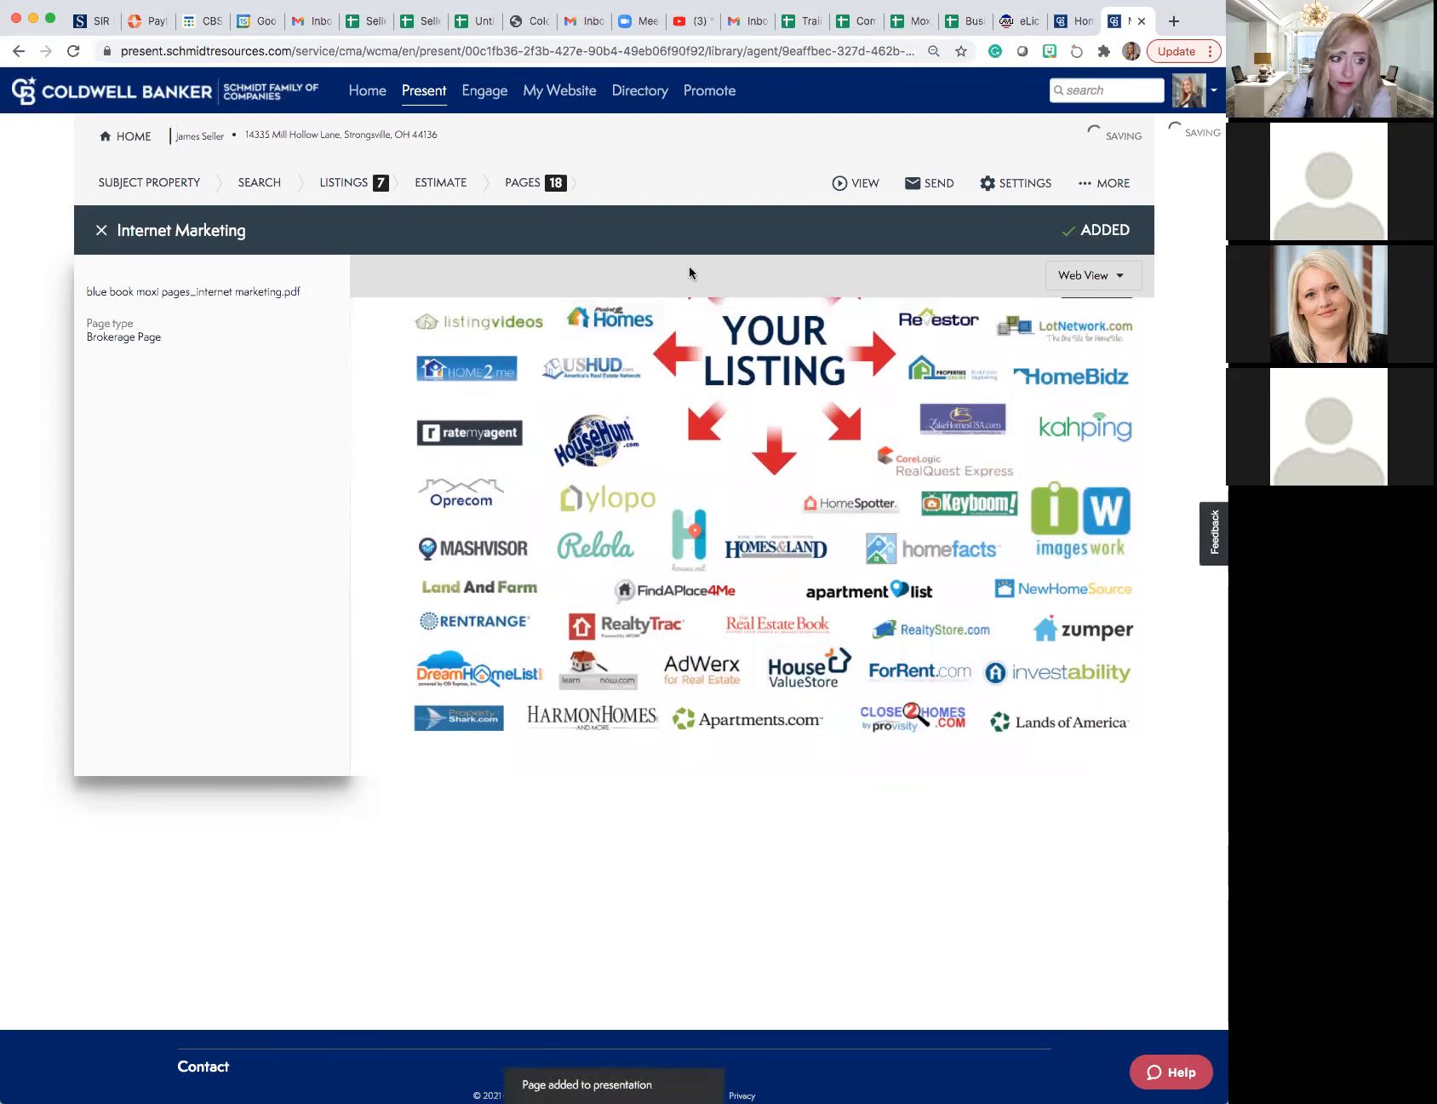
left_click(102, 232)
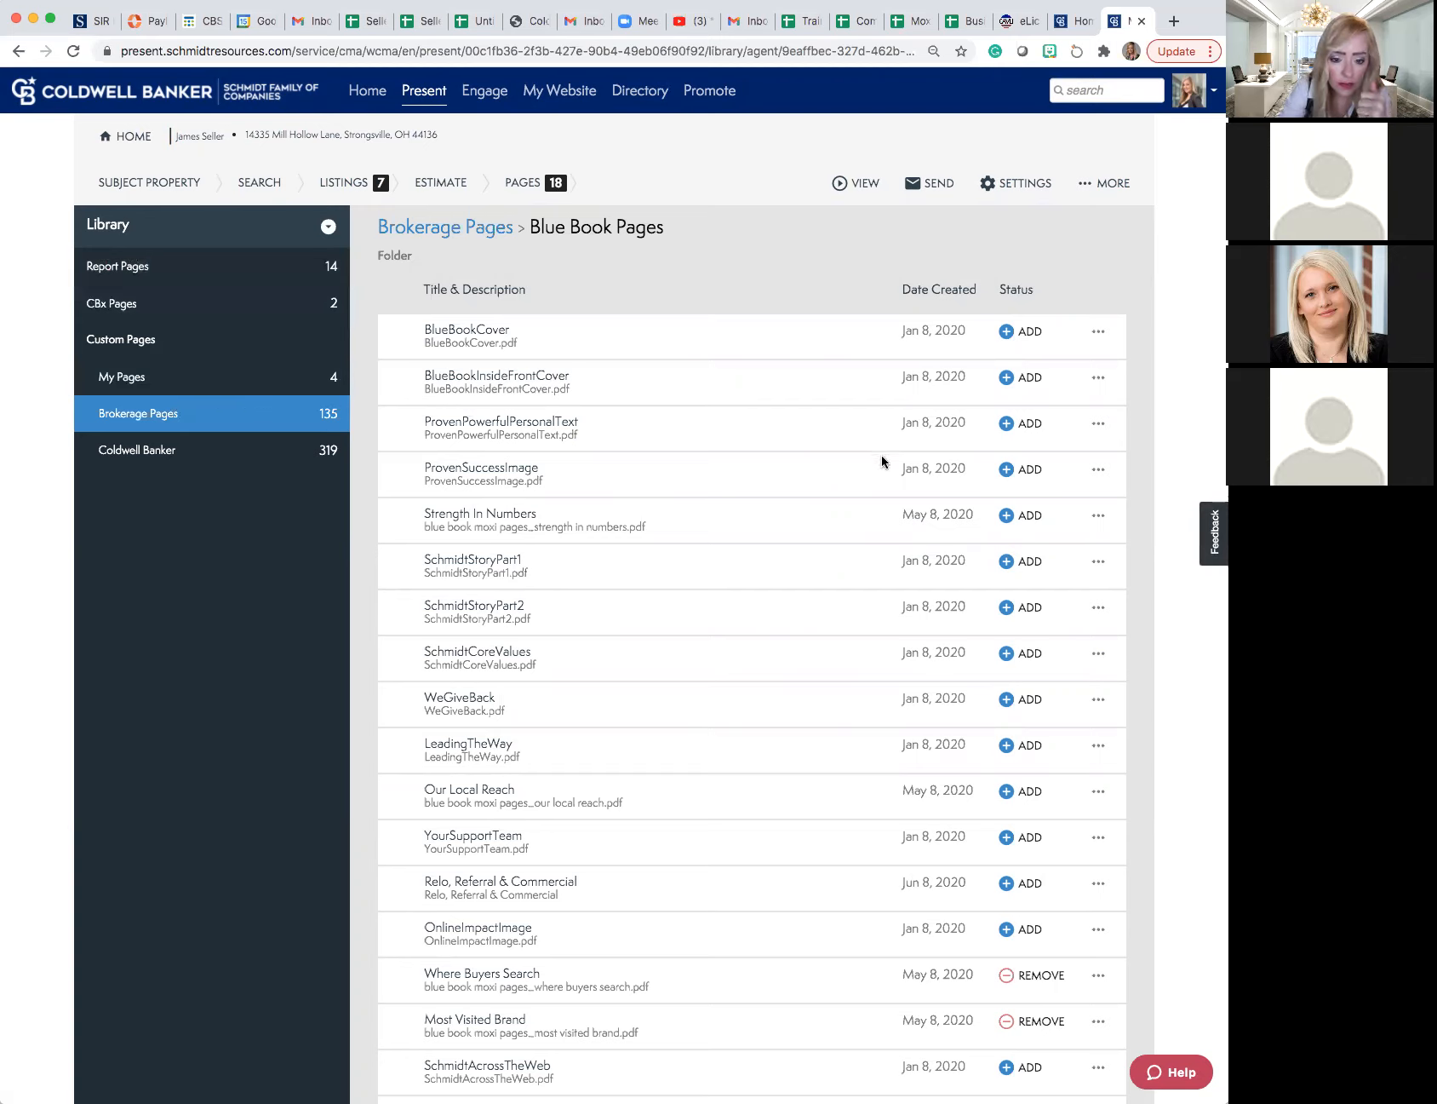
- Add the Strength In Numbers and StagingToSell pages from the Blue Book Pages to the presentation
left_click(1005, 515)
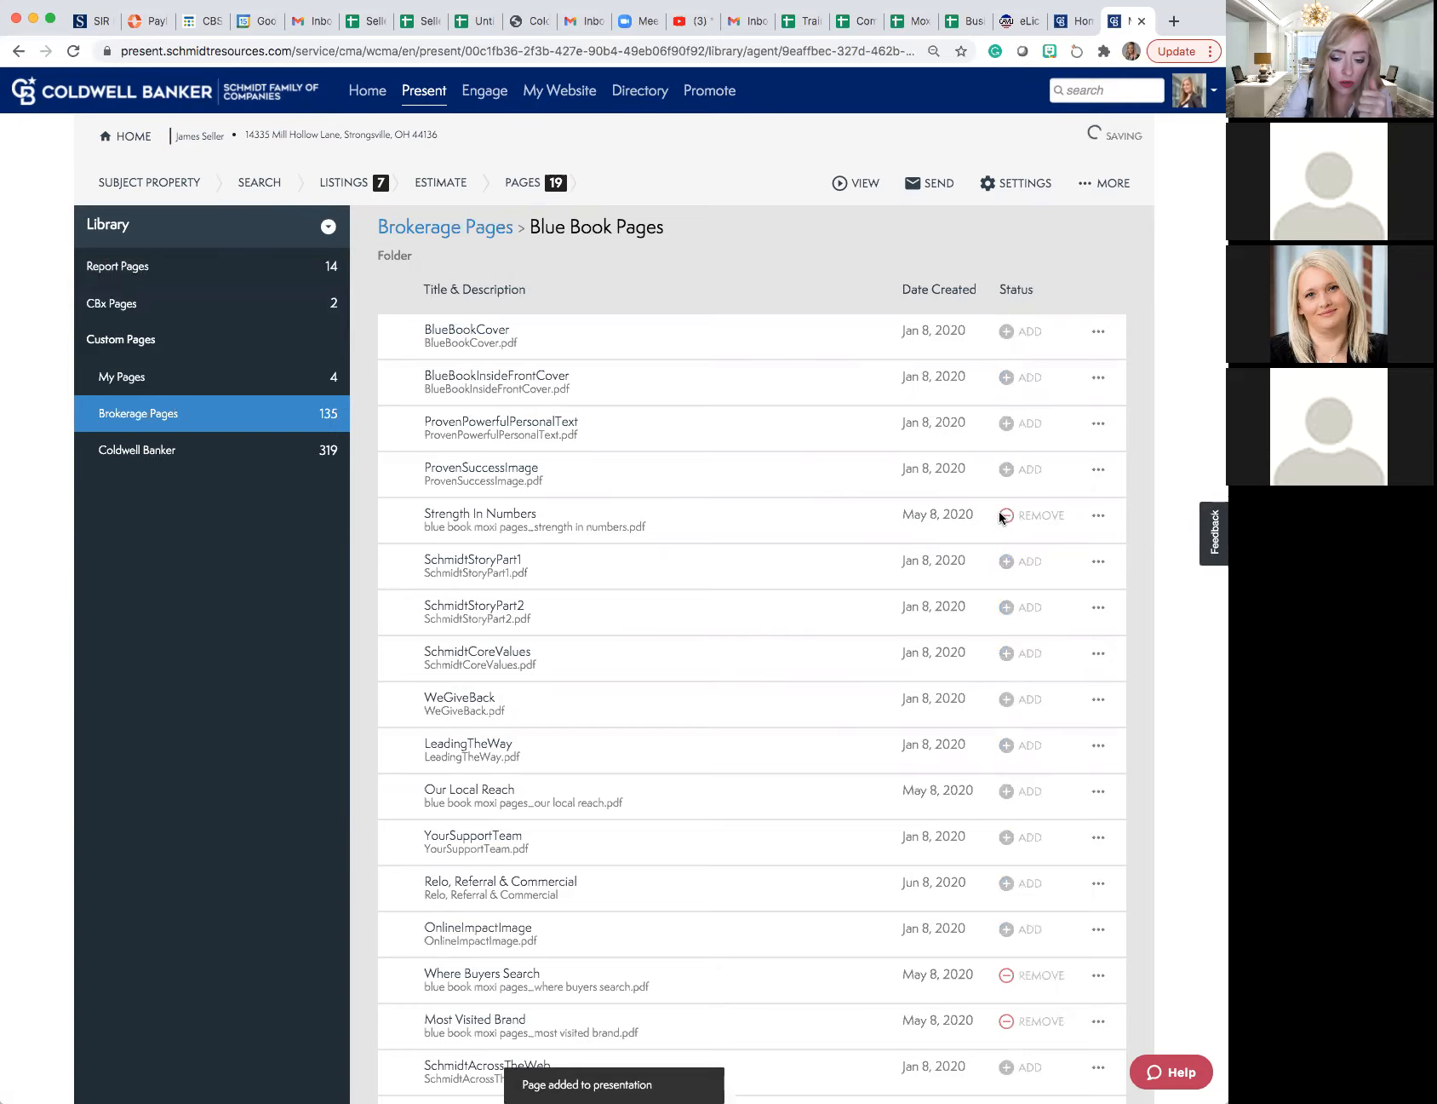
scroll(1001, 516, "down", 10)
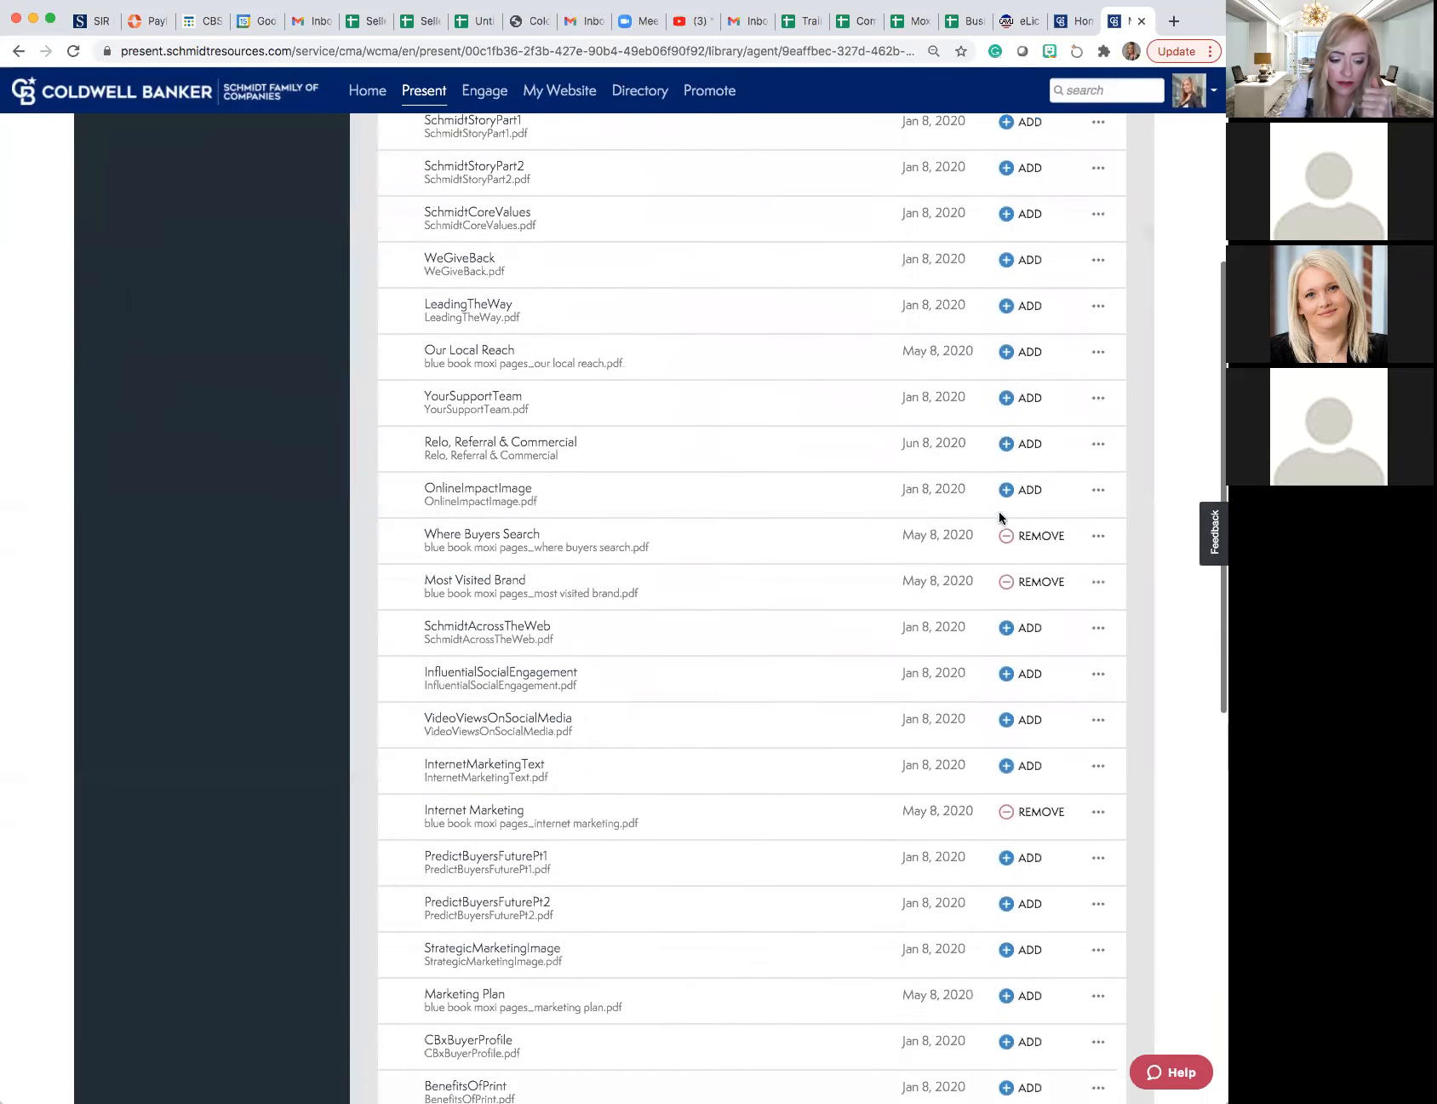
scroll(1001, 517, "down", 12)
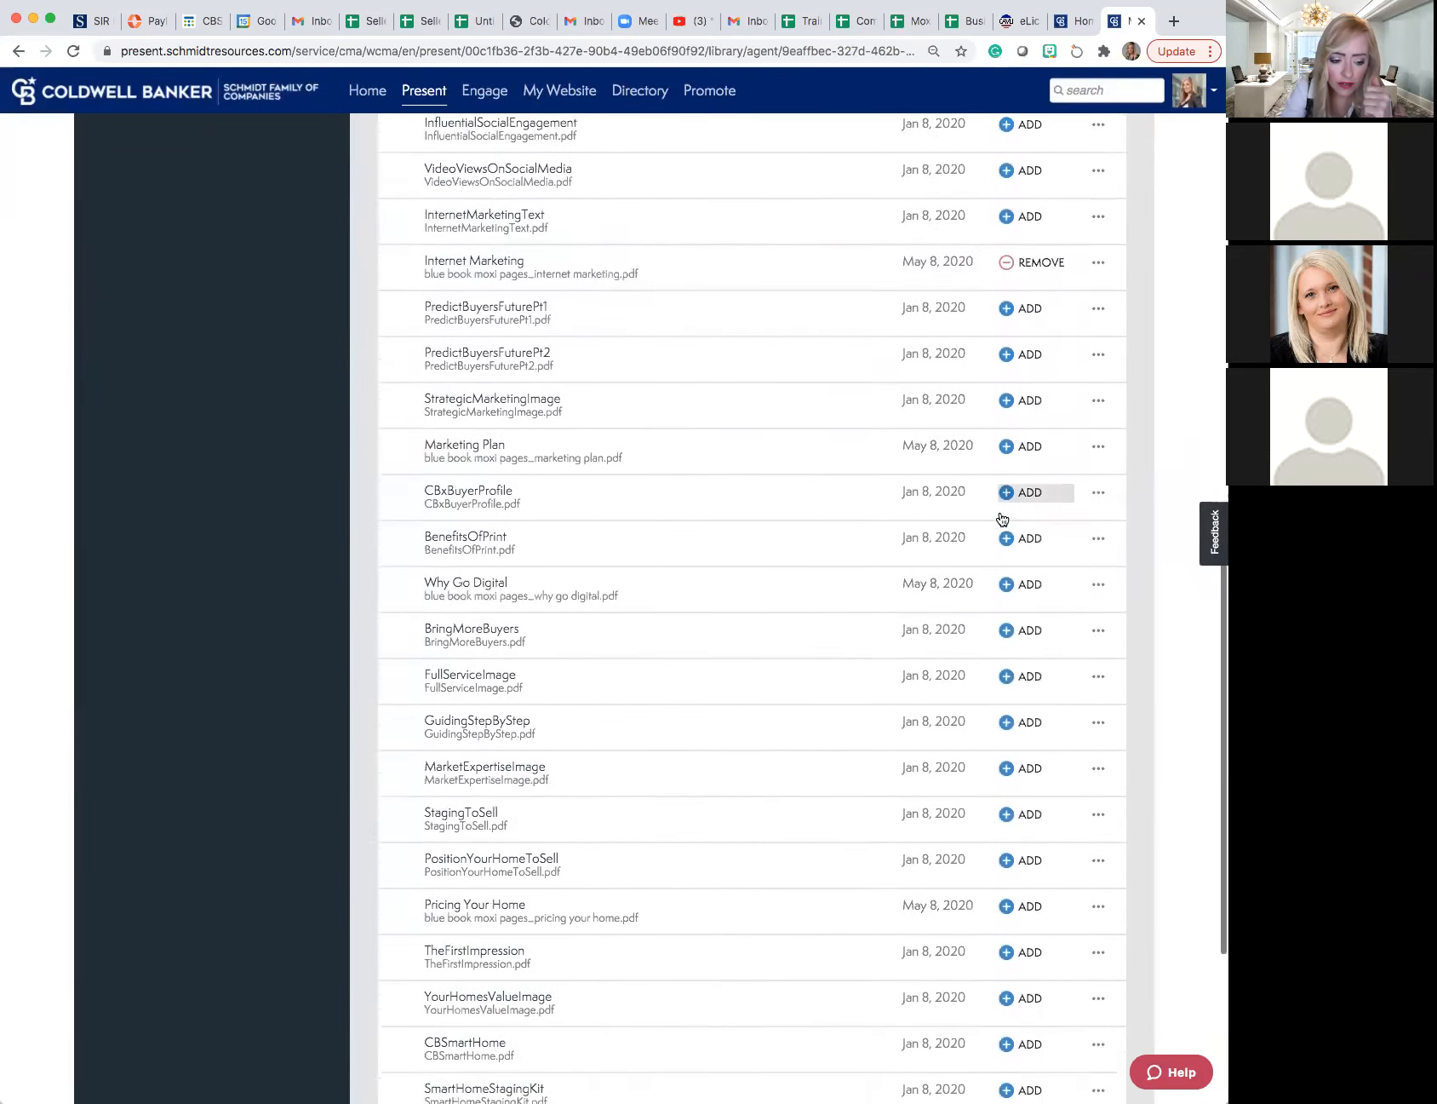
scroll(1002, 517, "down", 7)
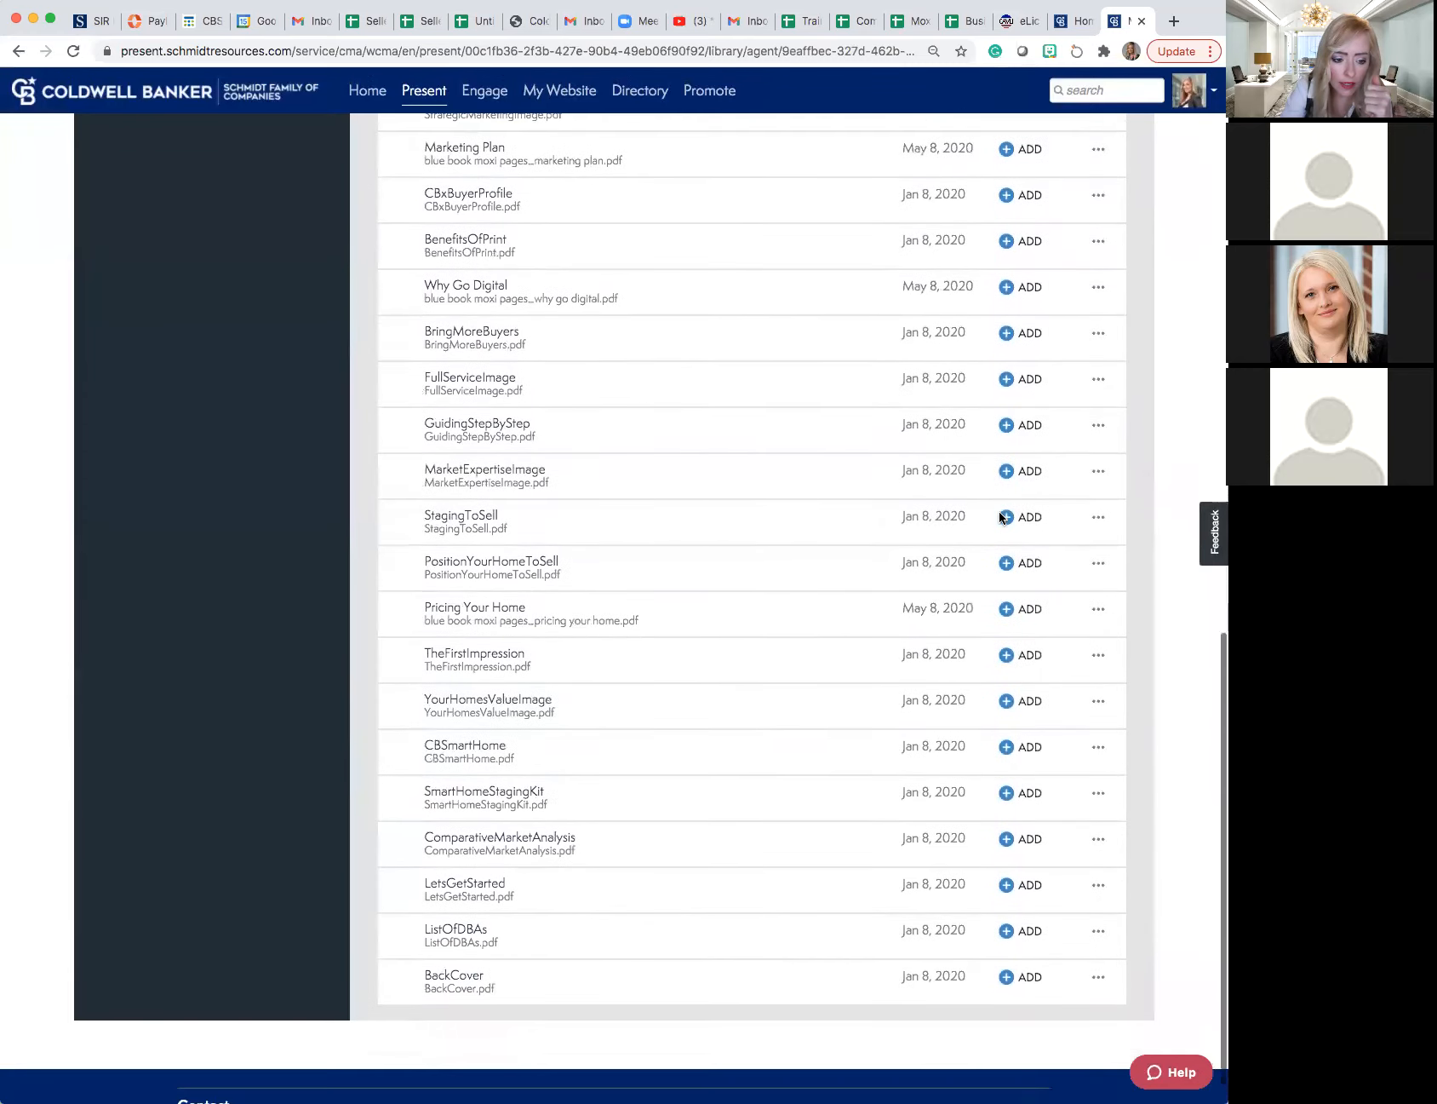
scroll(1002, 517, "down", 1)
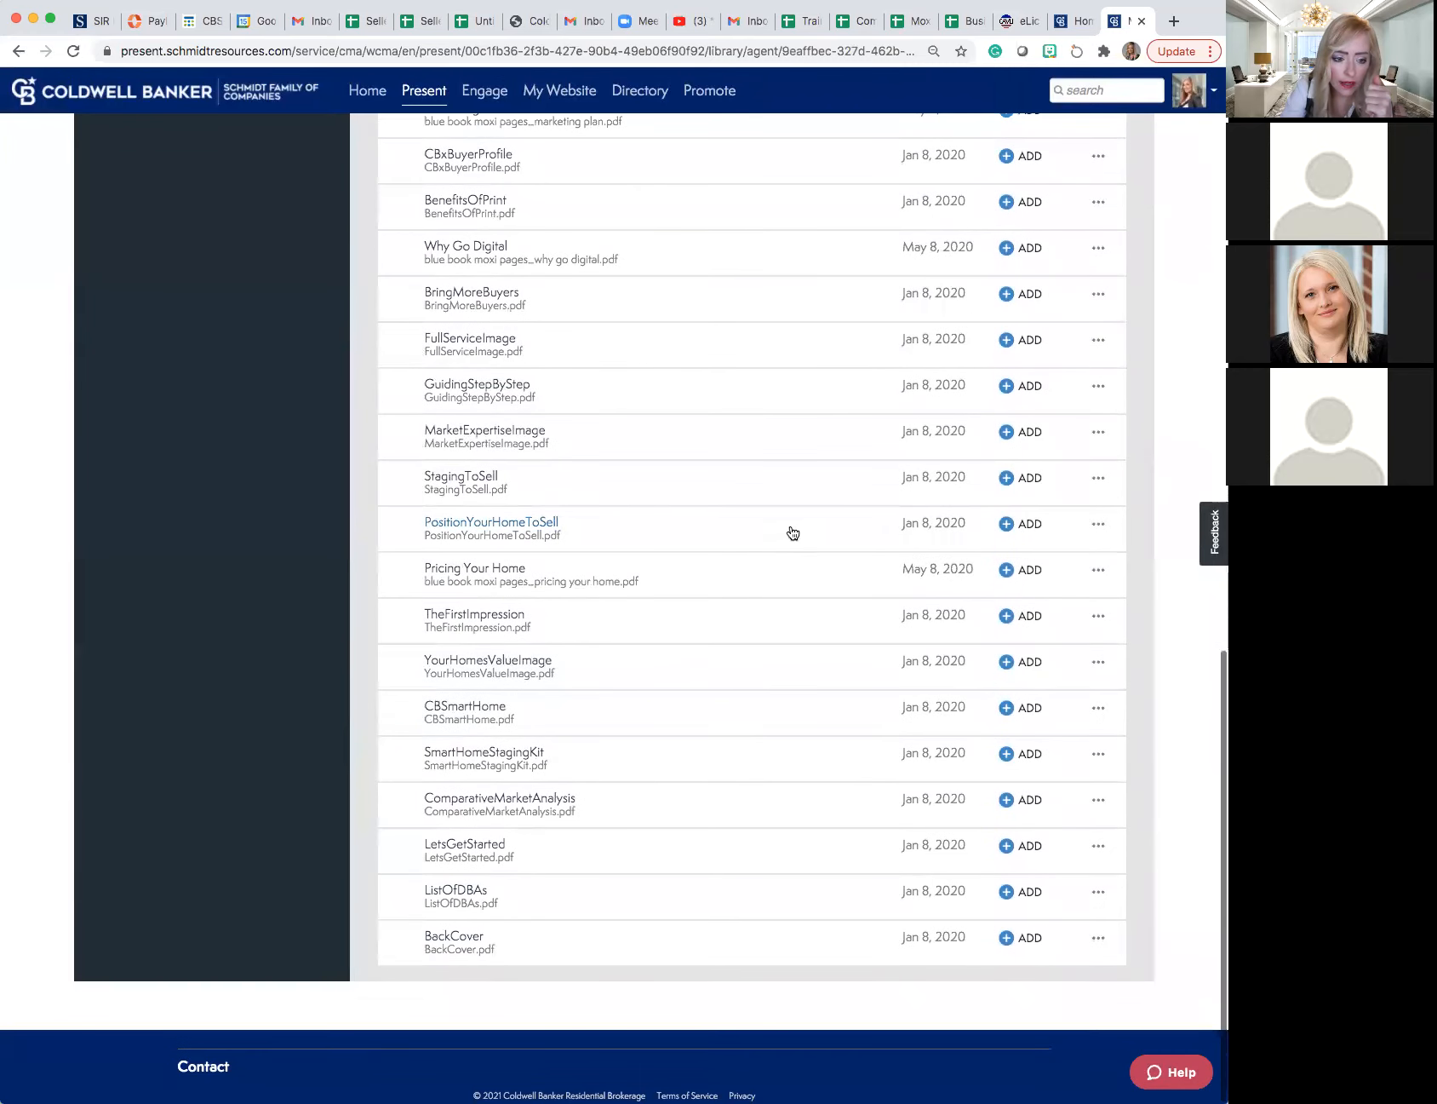
left_click(998, 483)
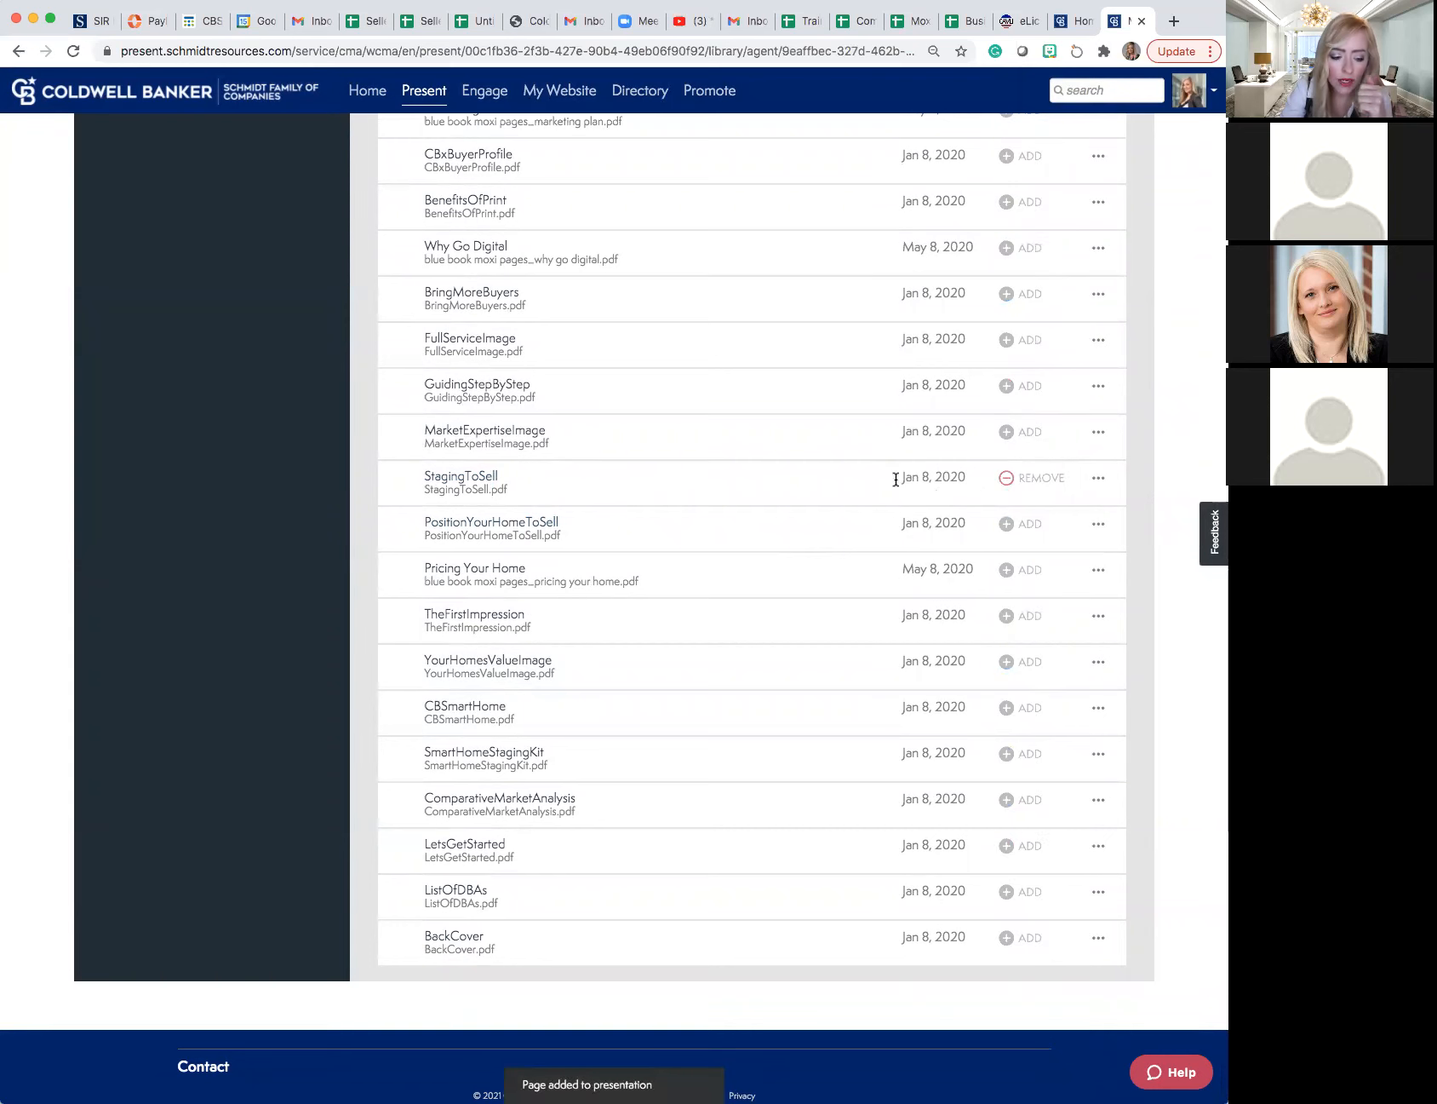
- Open the Coldwell Banker page library to review its presentation folders and report pages
scroll(717, 447, "up", 12)
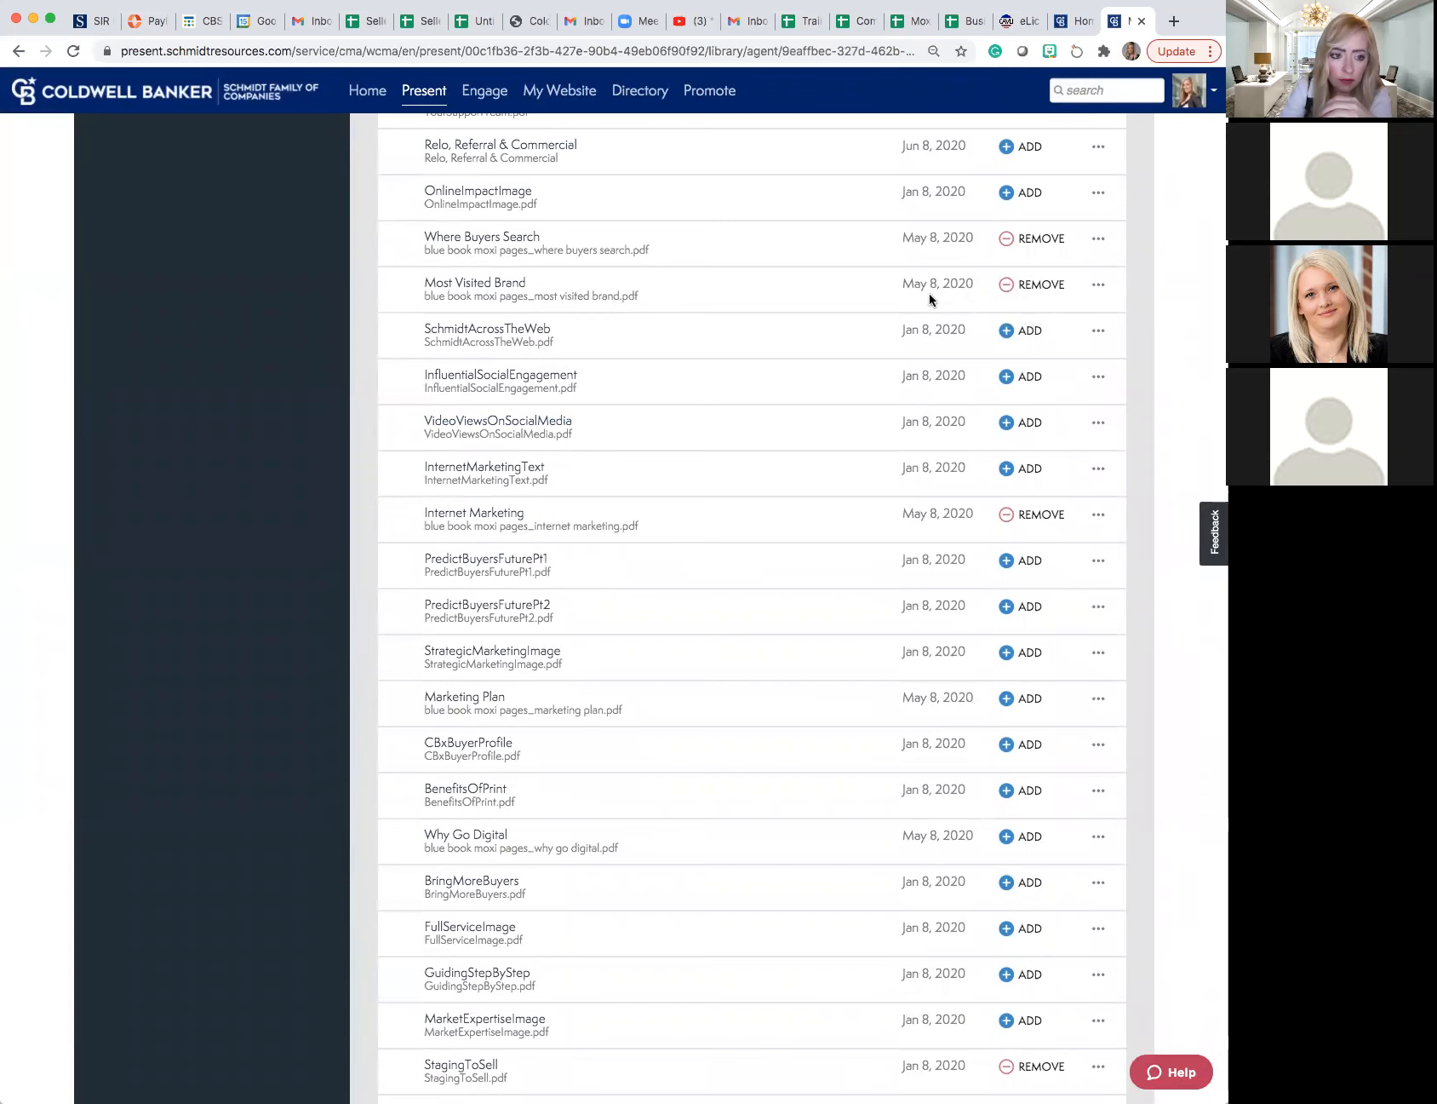
scroll(928, 293, "up", 15)
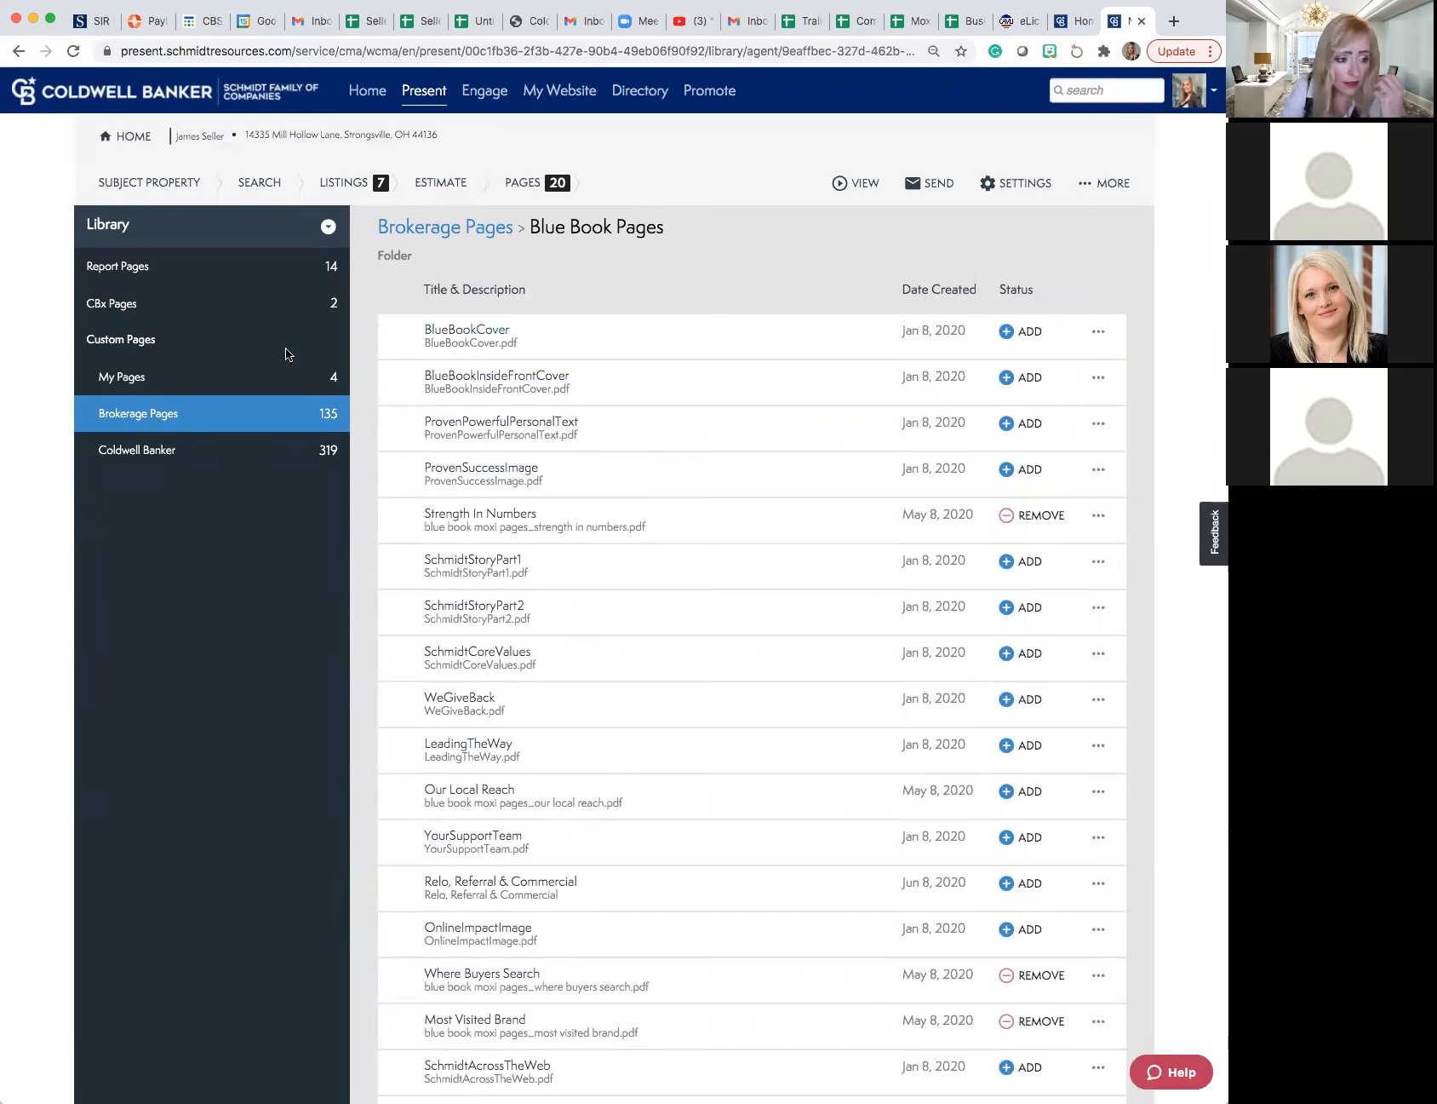
left_click(146, 456)
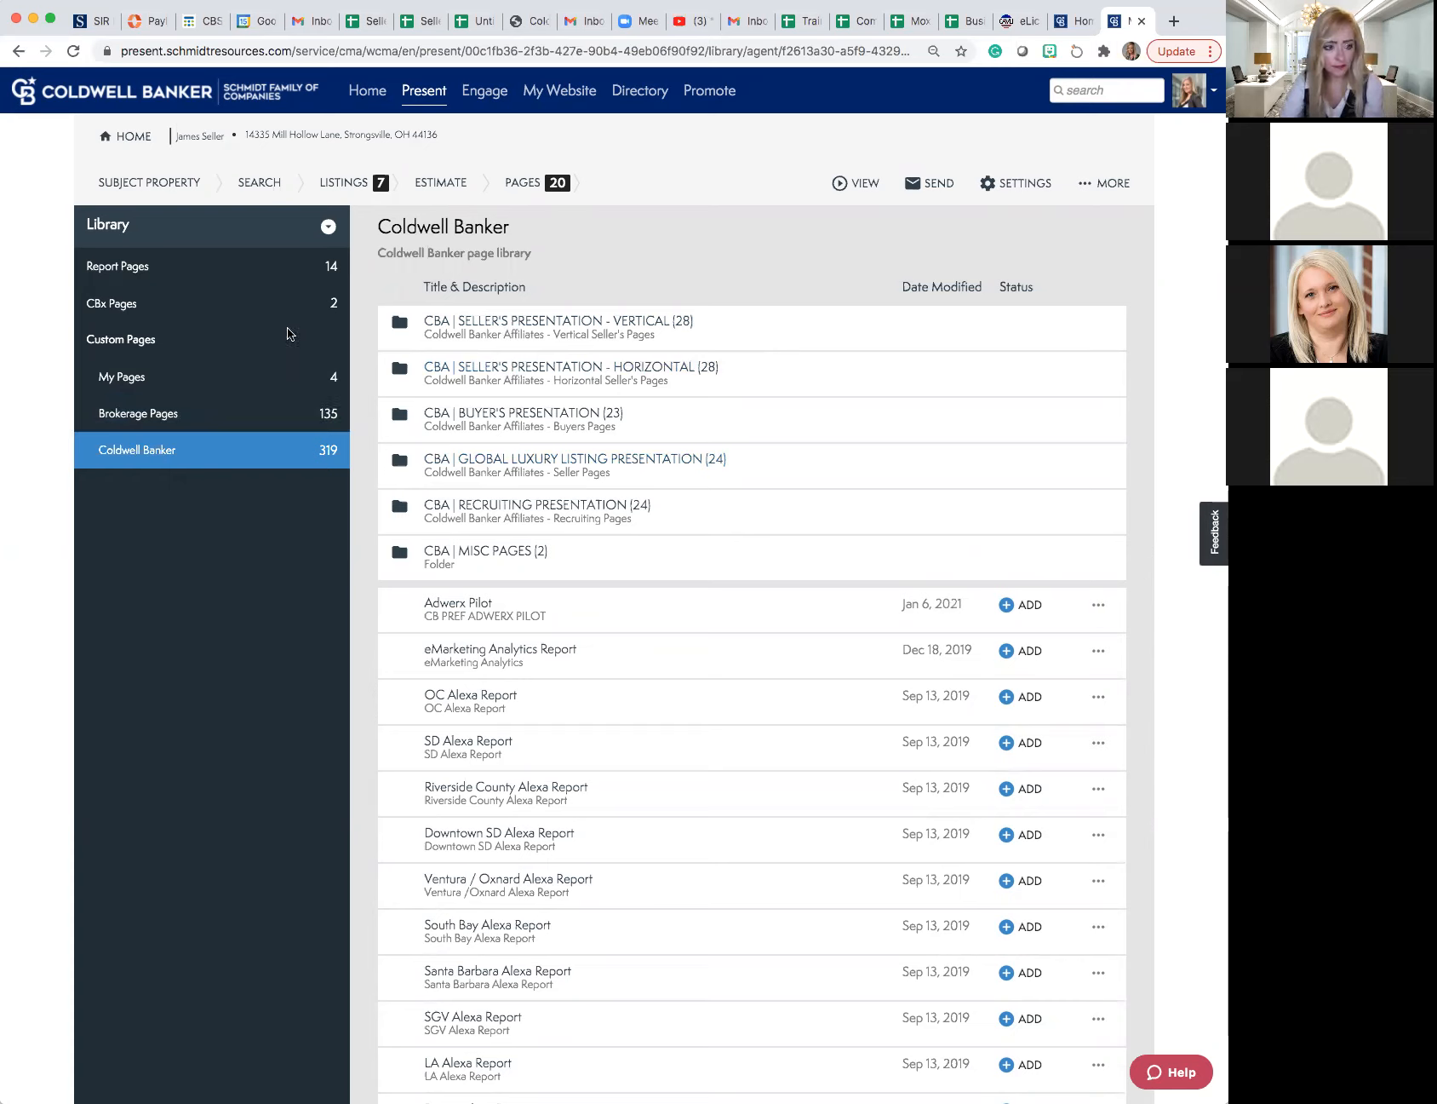
- Return to the presentation's page list and move Buyer Profile Intelligence and Buyer Profile Map between Net Proceeds and Agent Profile
left_click(327, 228)
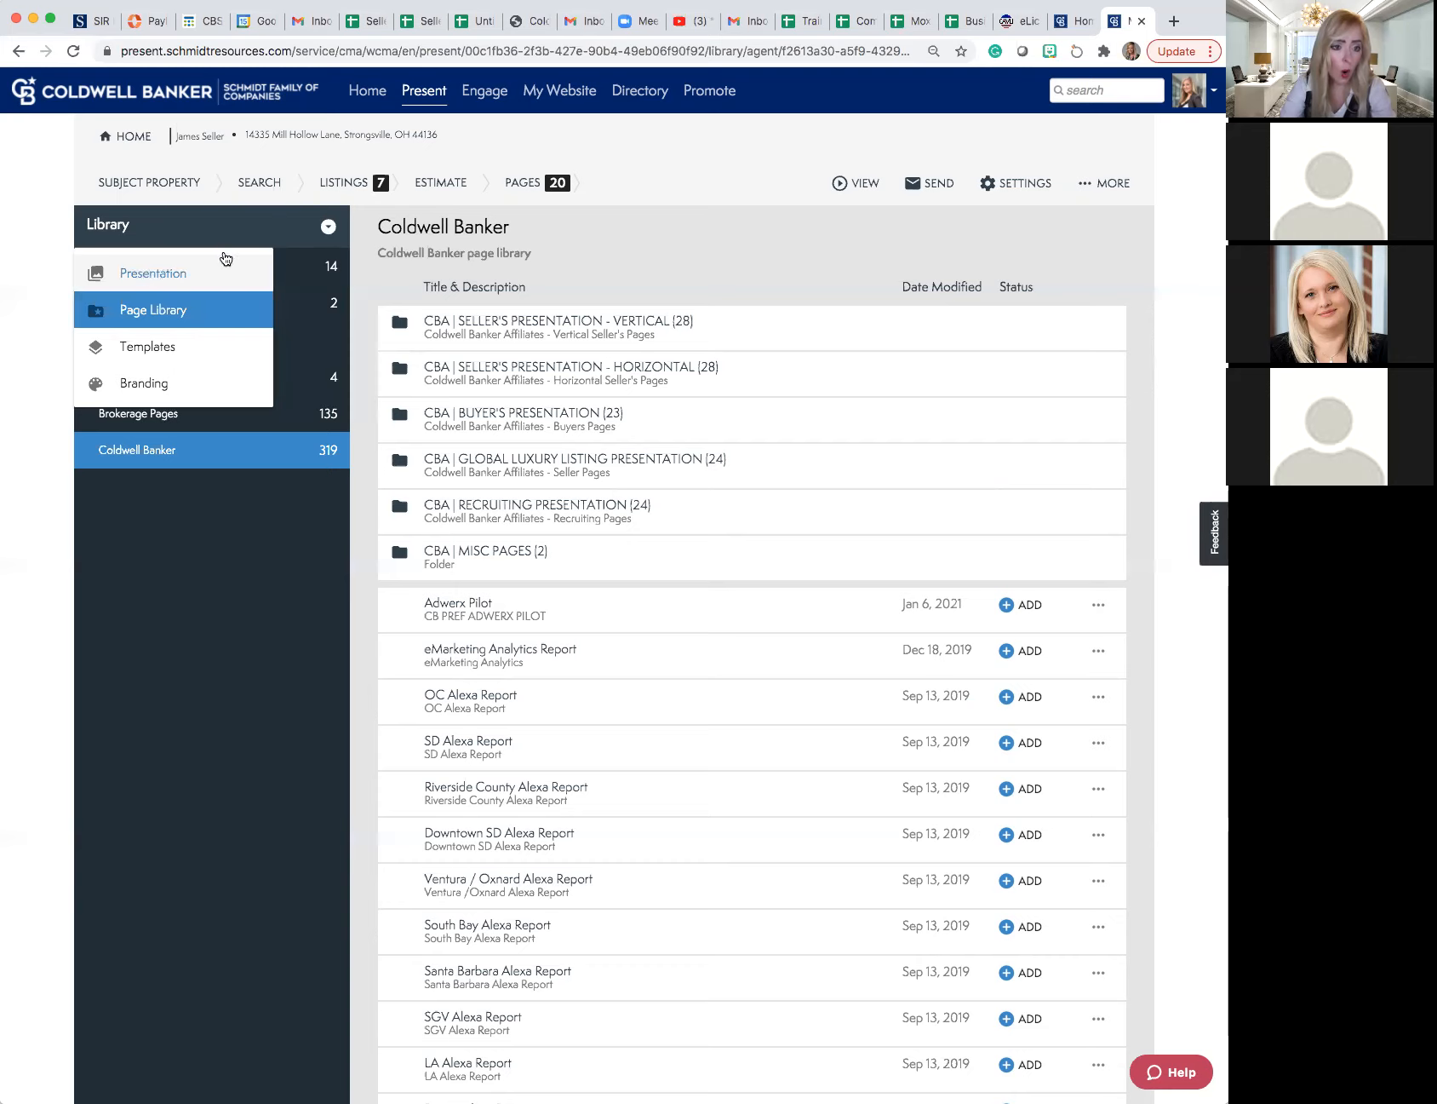
left_click(523, 185)
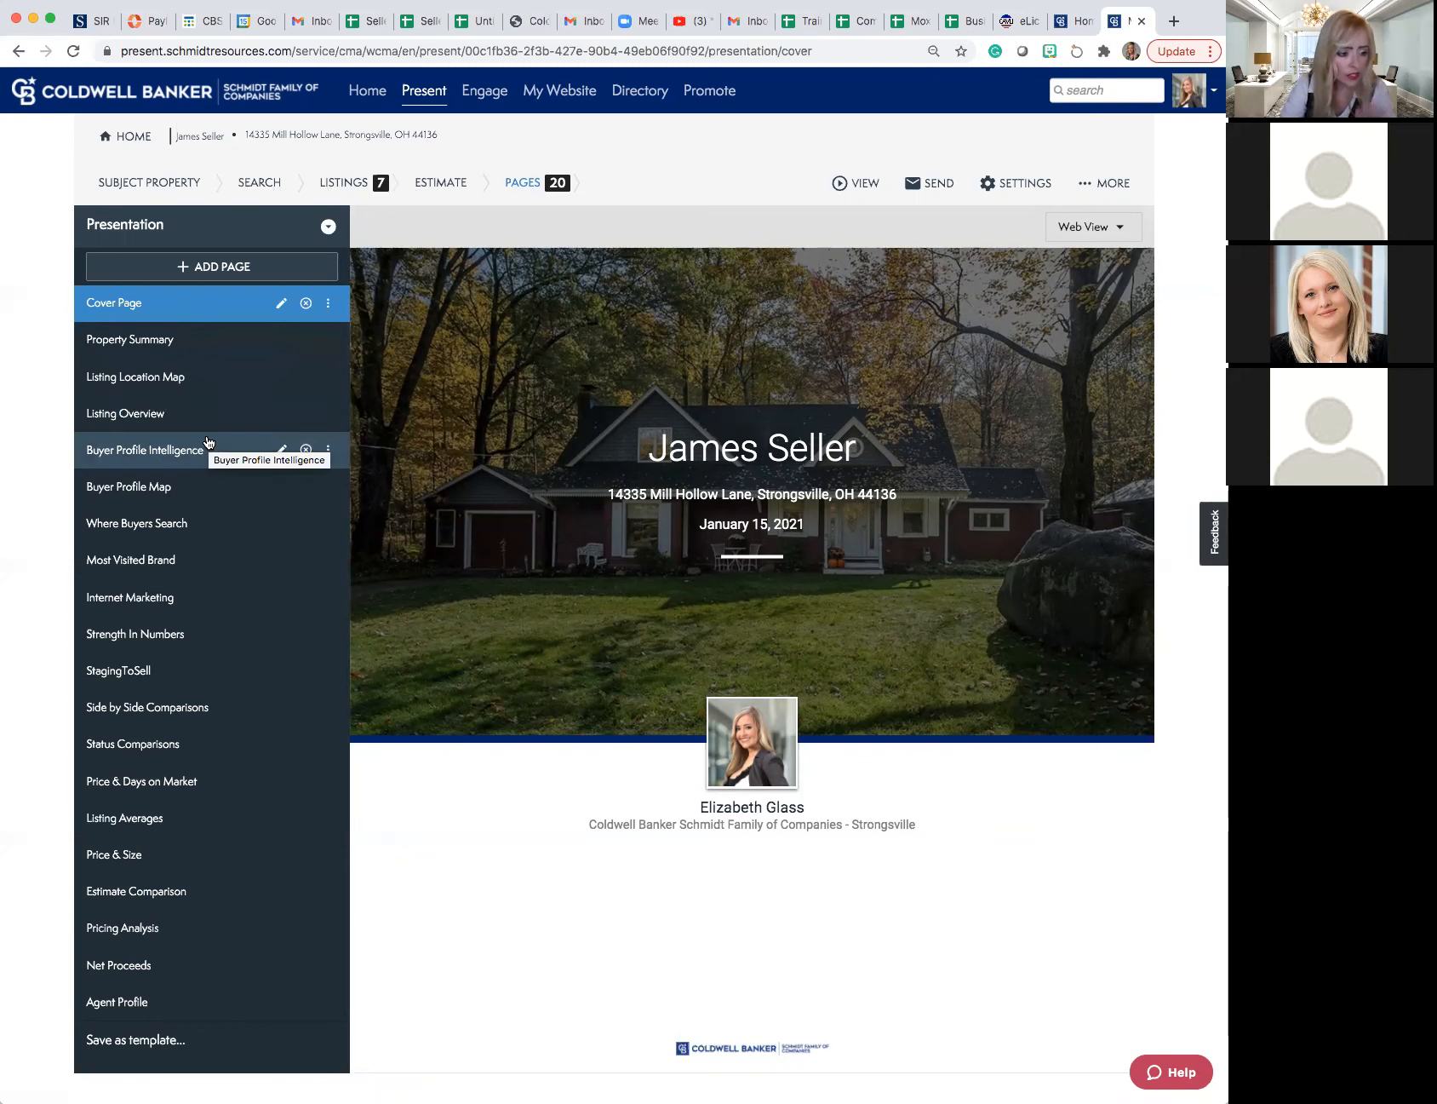
scroll(207, 441, "down", 2)
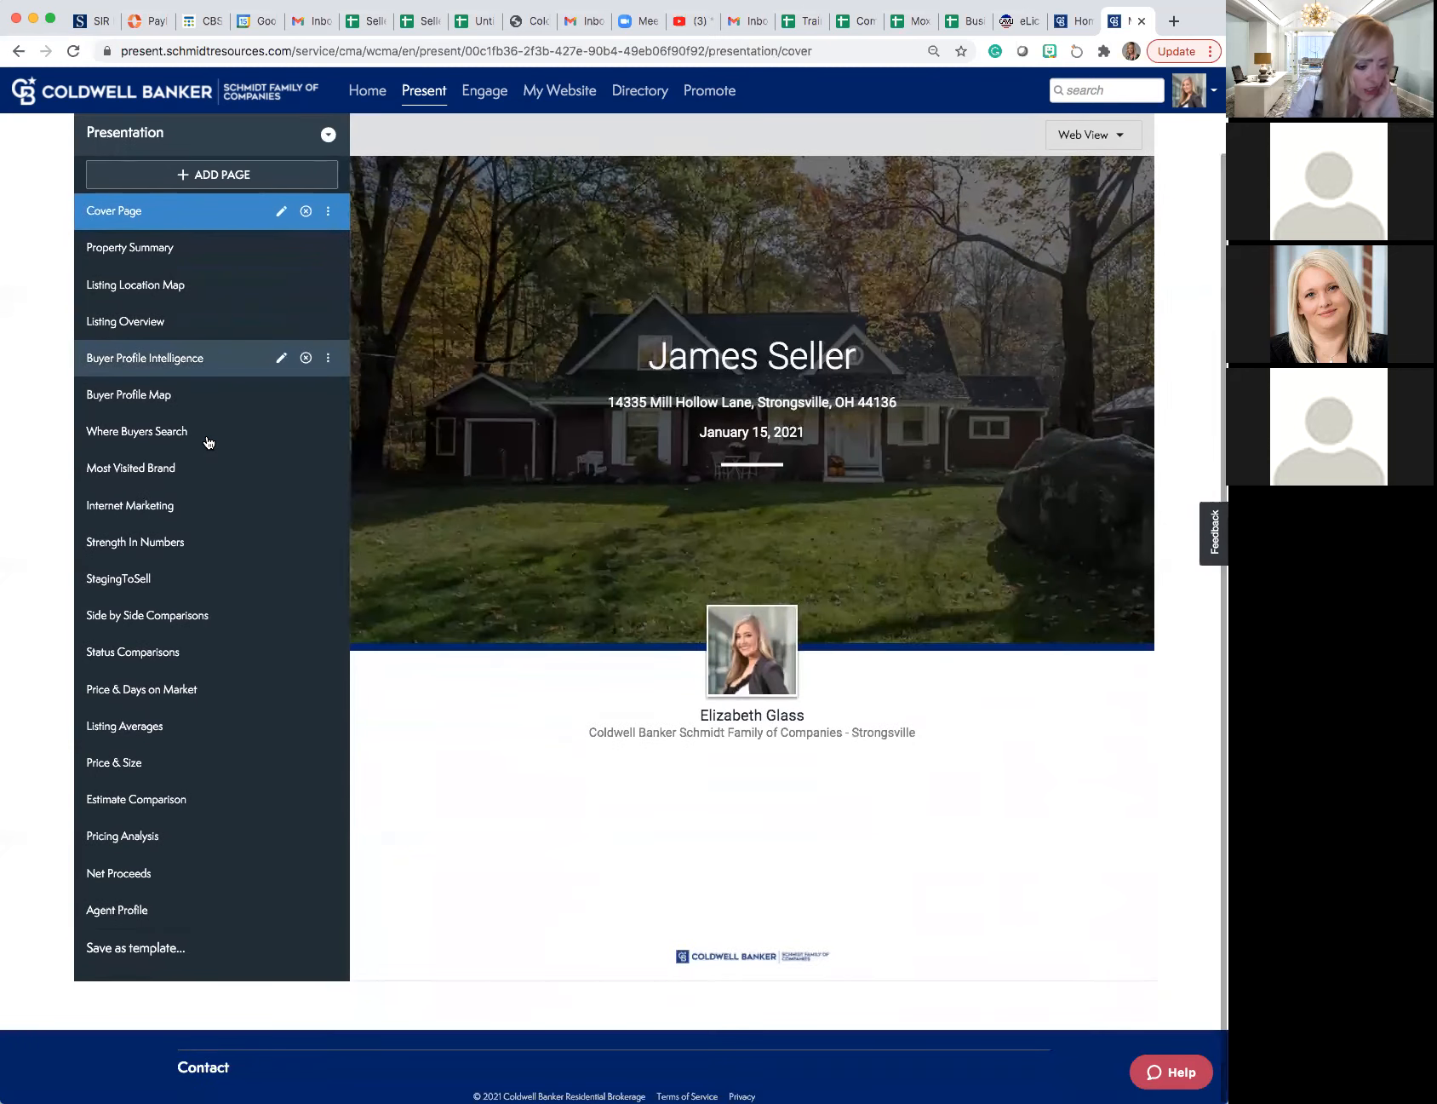
scroll(207, 442, "up", 1)
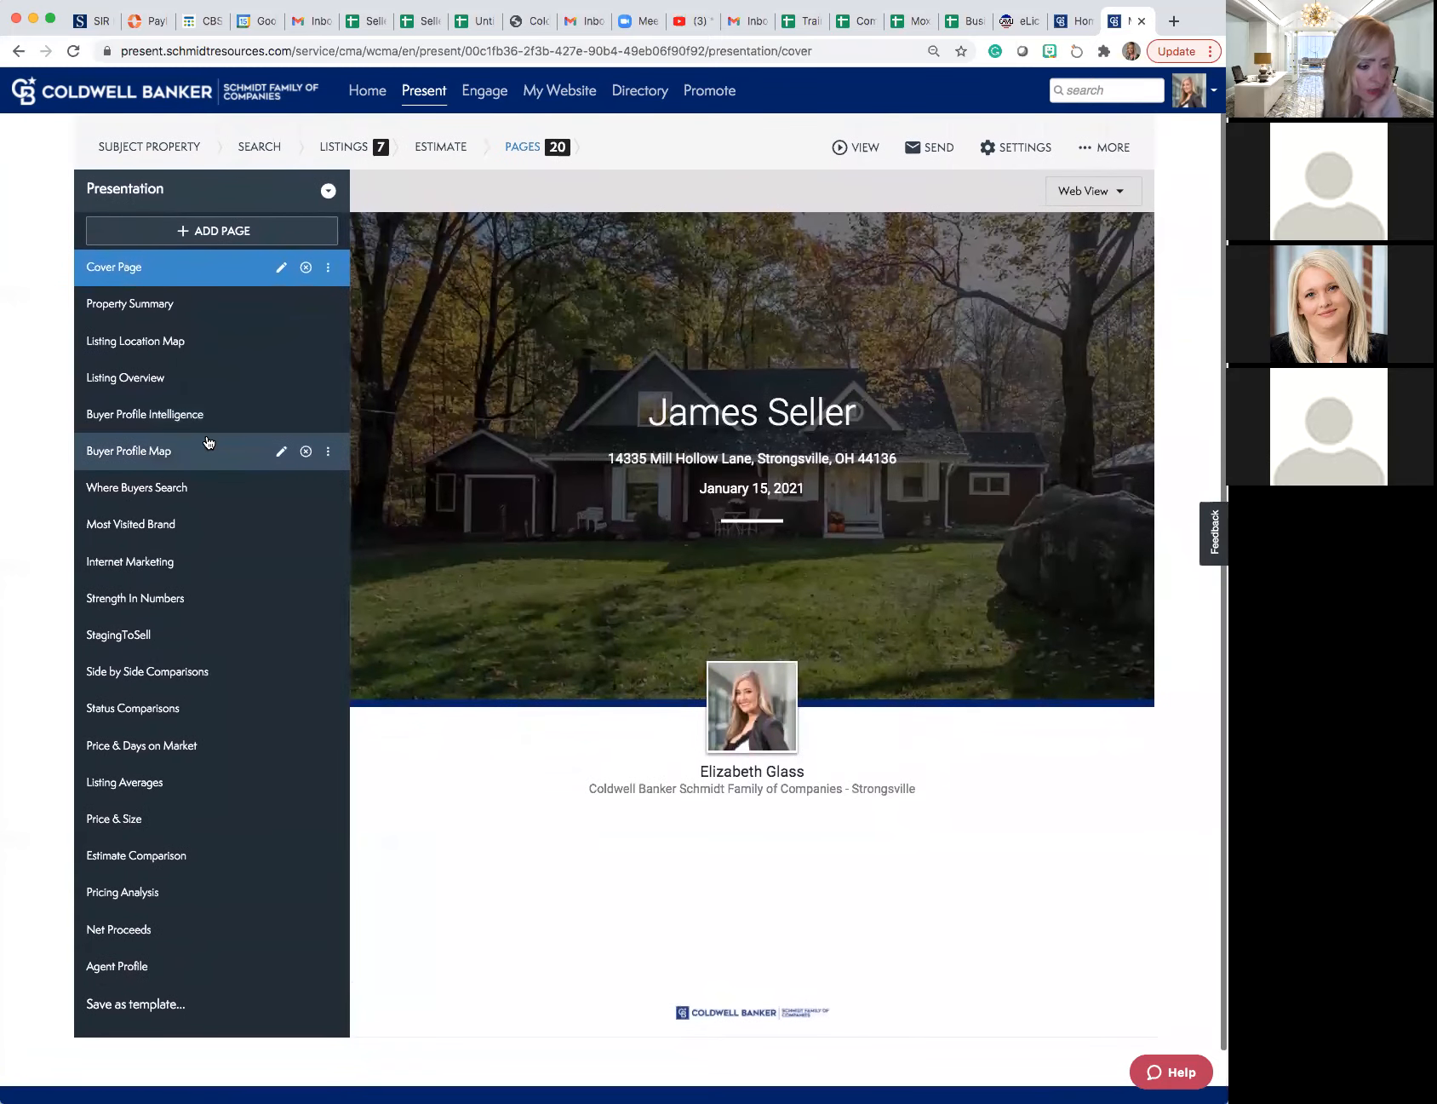
scroll(207, 441, "up", 1)
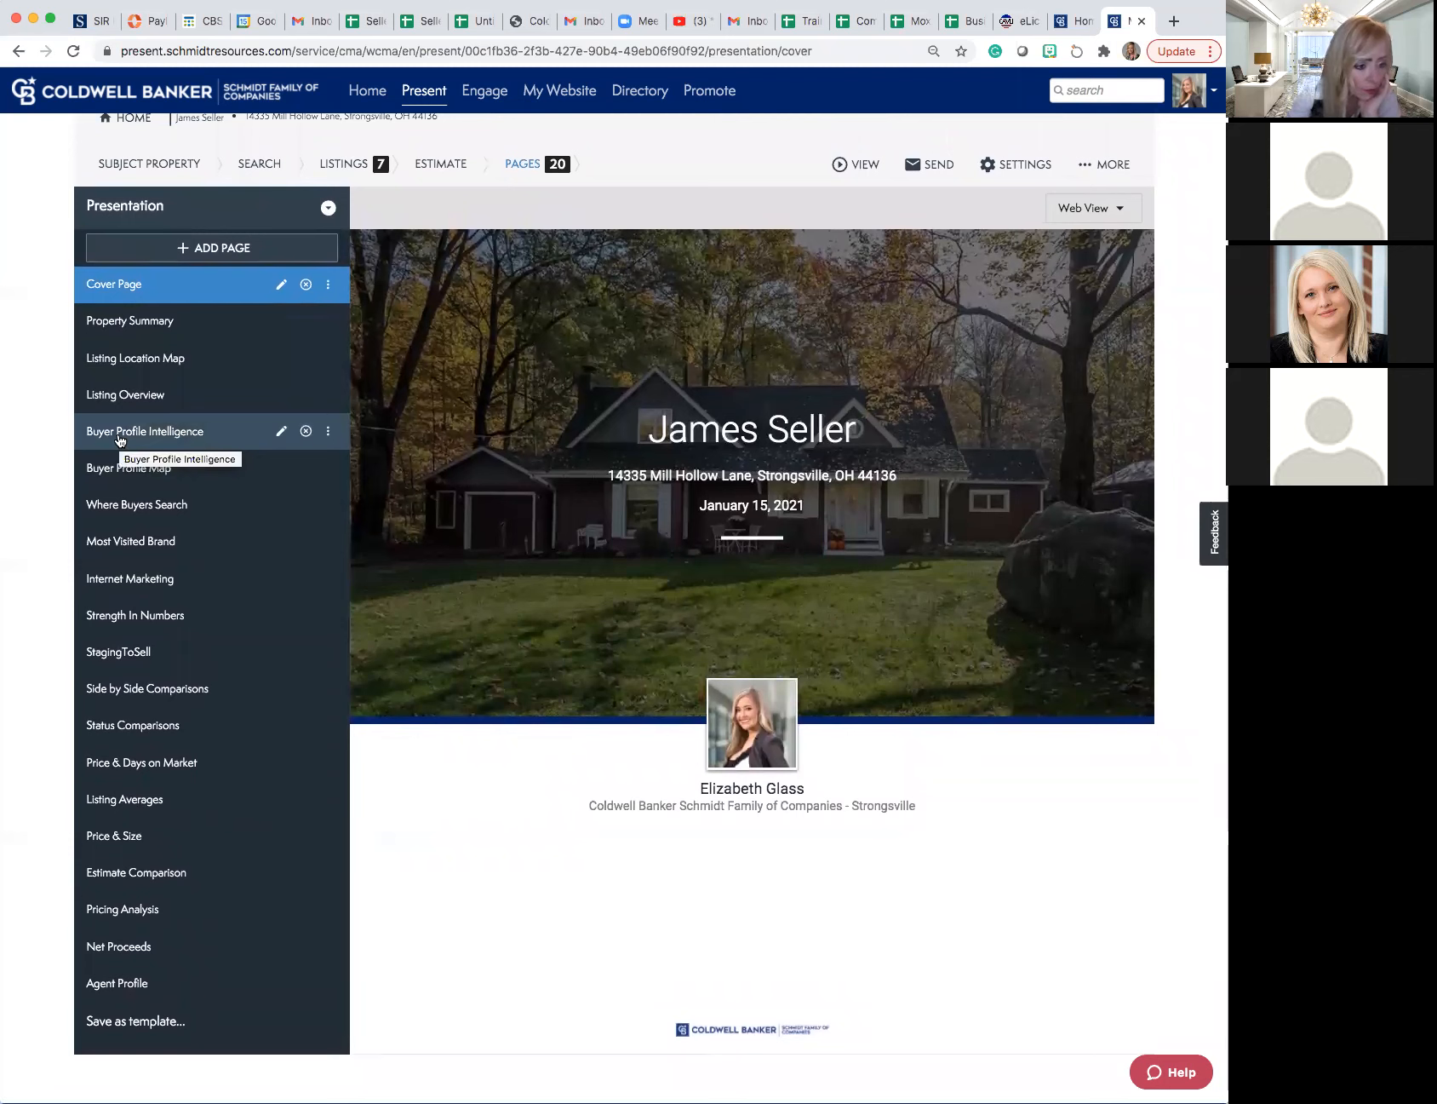
left_click_drag(120, 439, 124, 967)
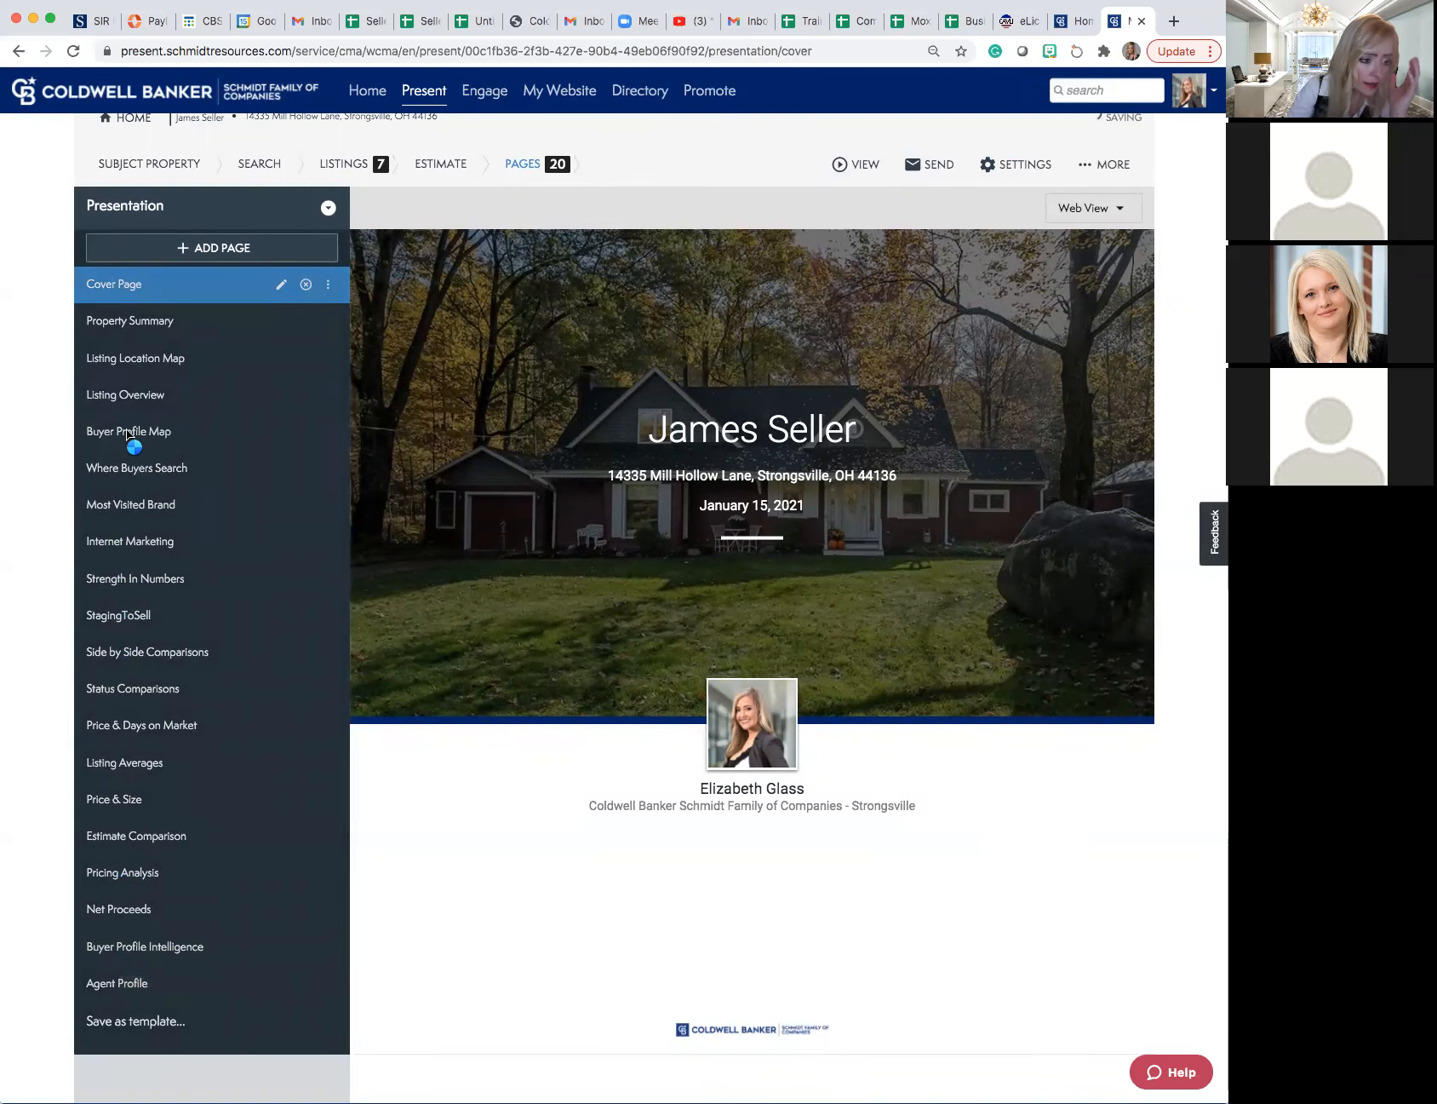
left_click_drag(126, 431, 115, 966)
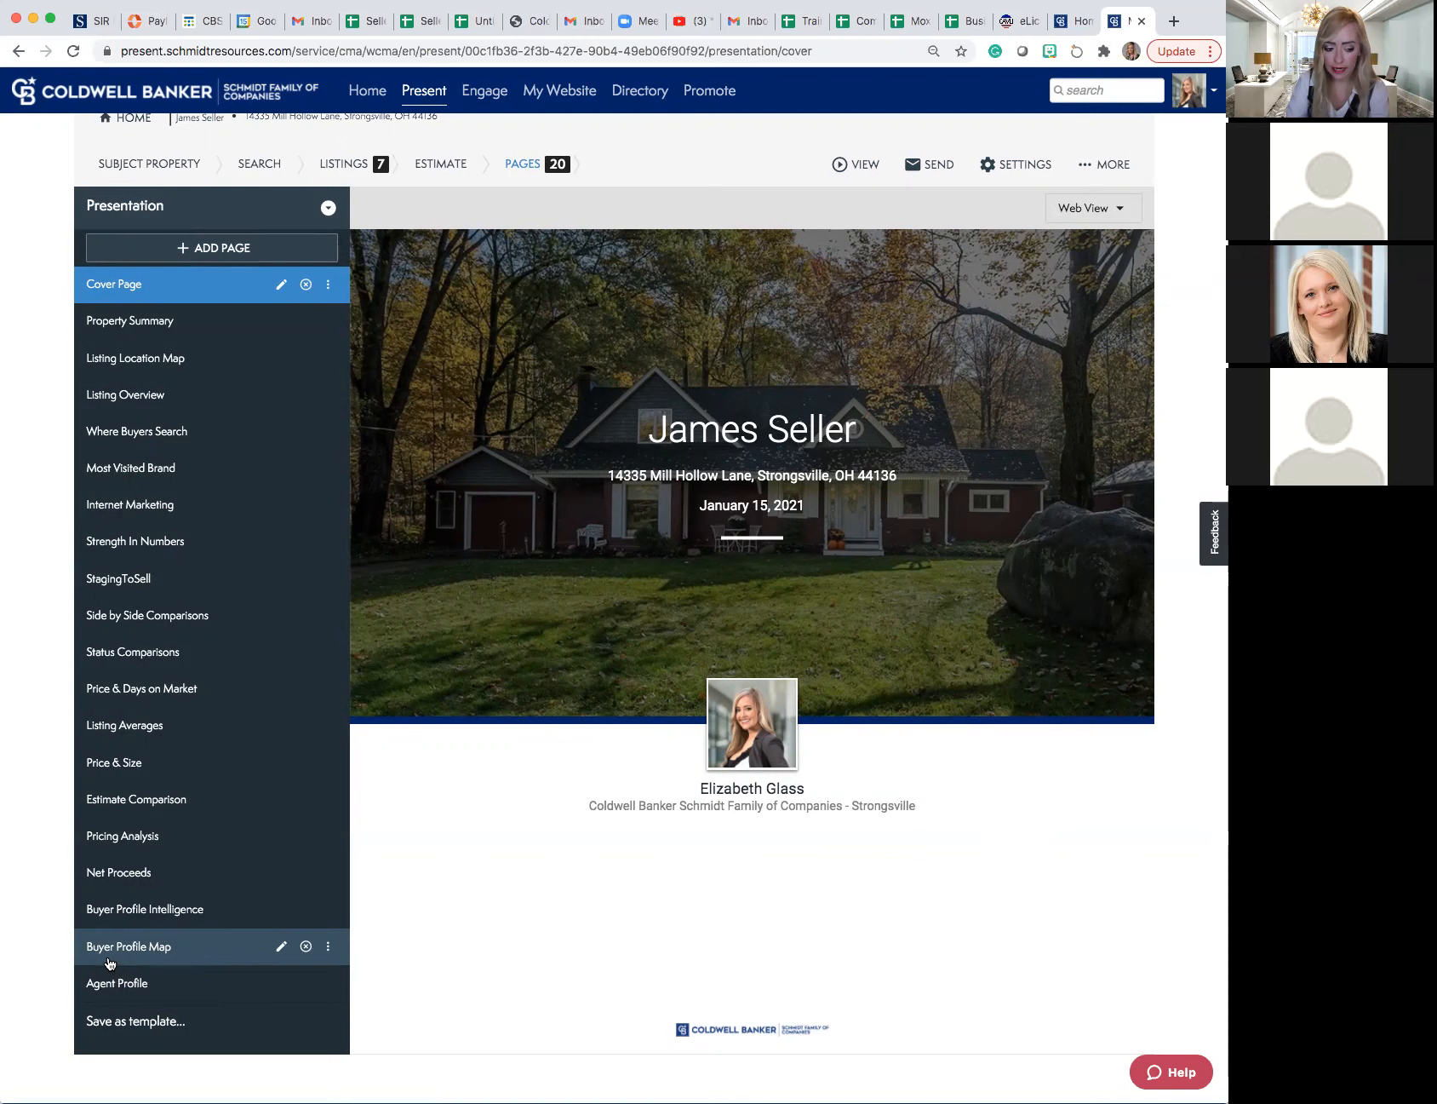
- Save the current page arrangement as a seller template with the custom title Seller Template
left_click(122, 1026)
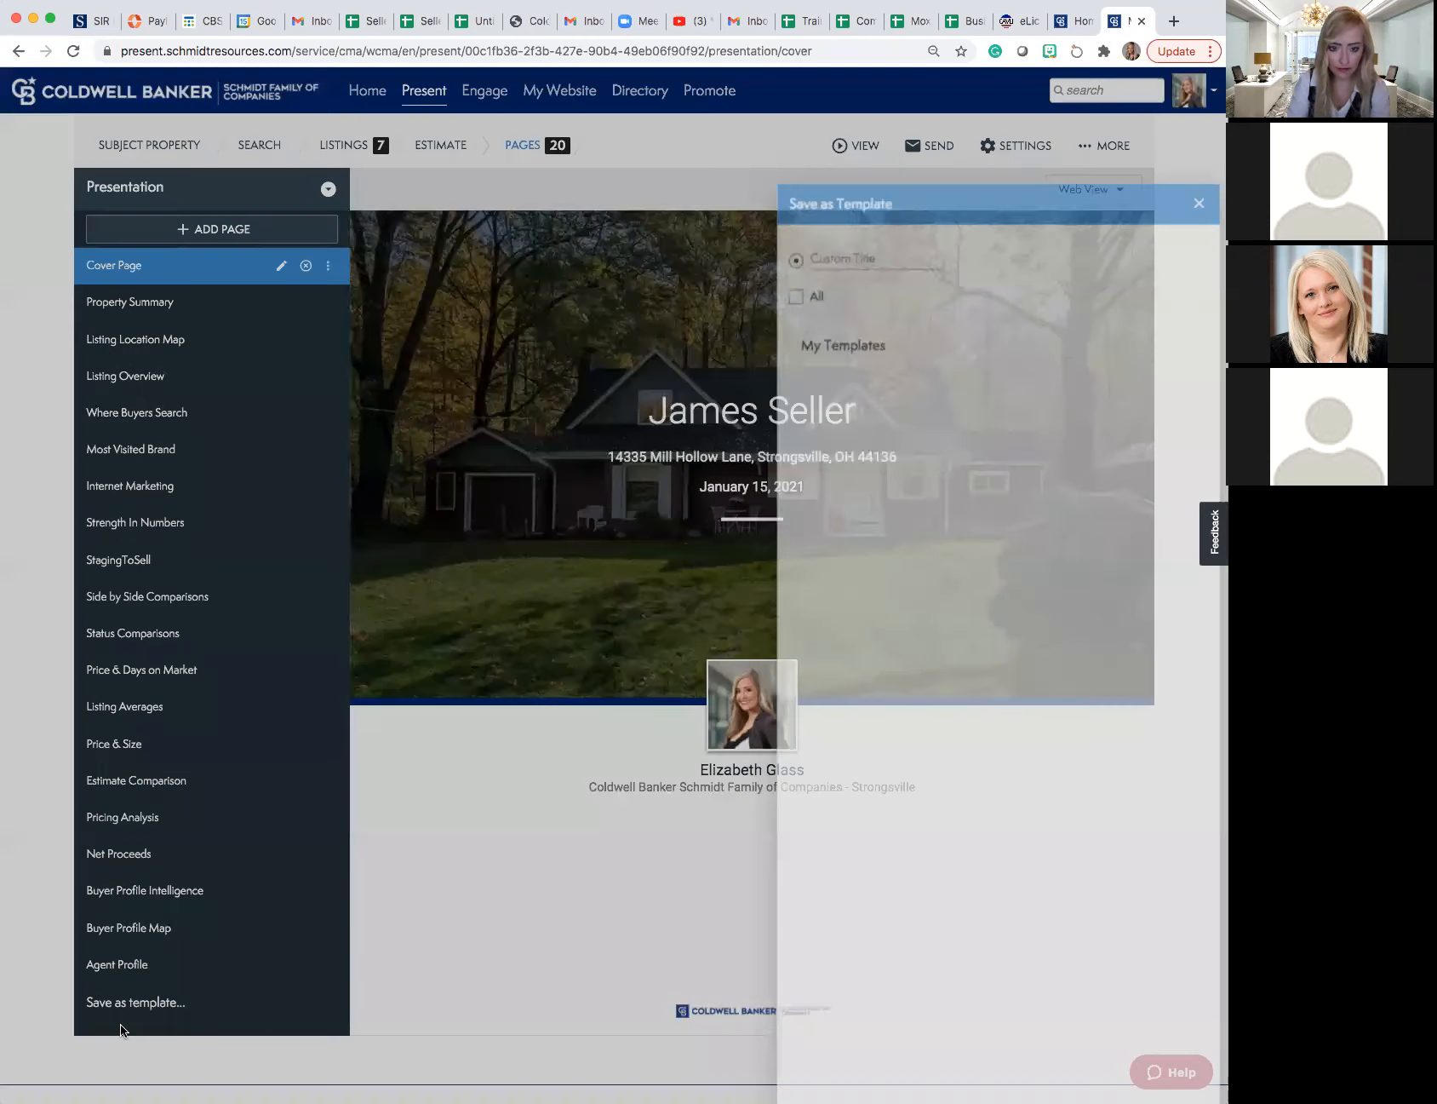
left_click(829, 149)
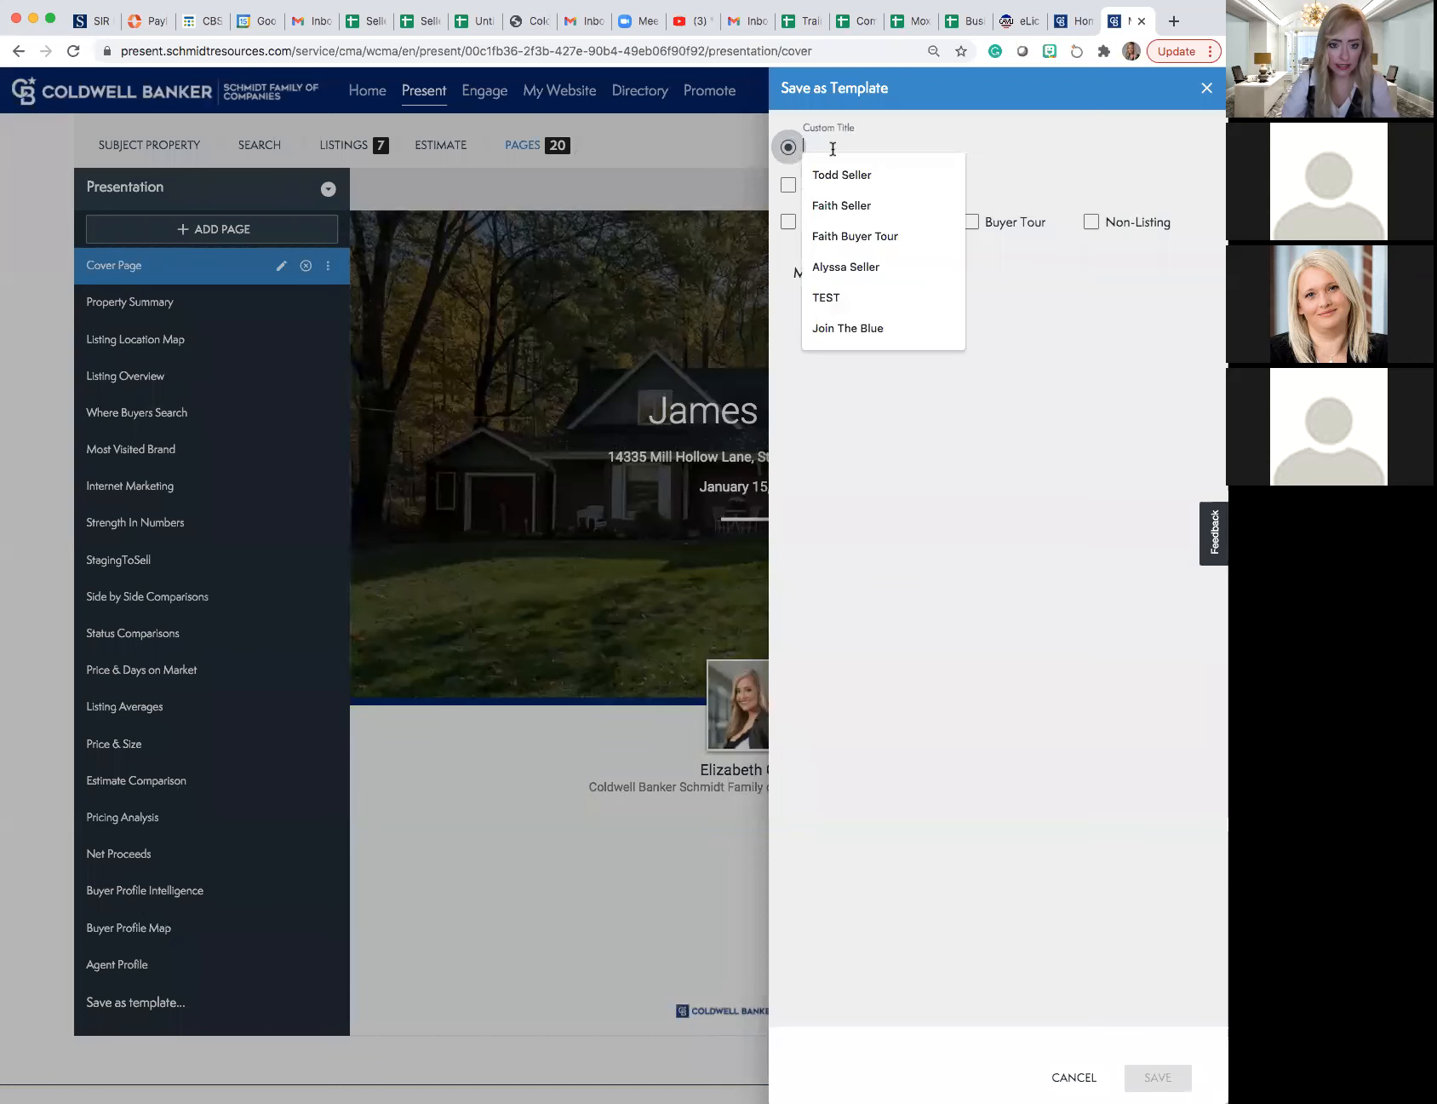
type("Seller")
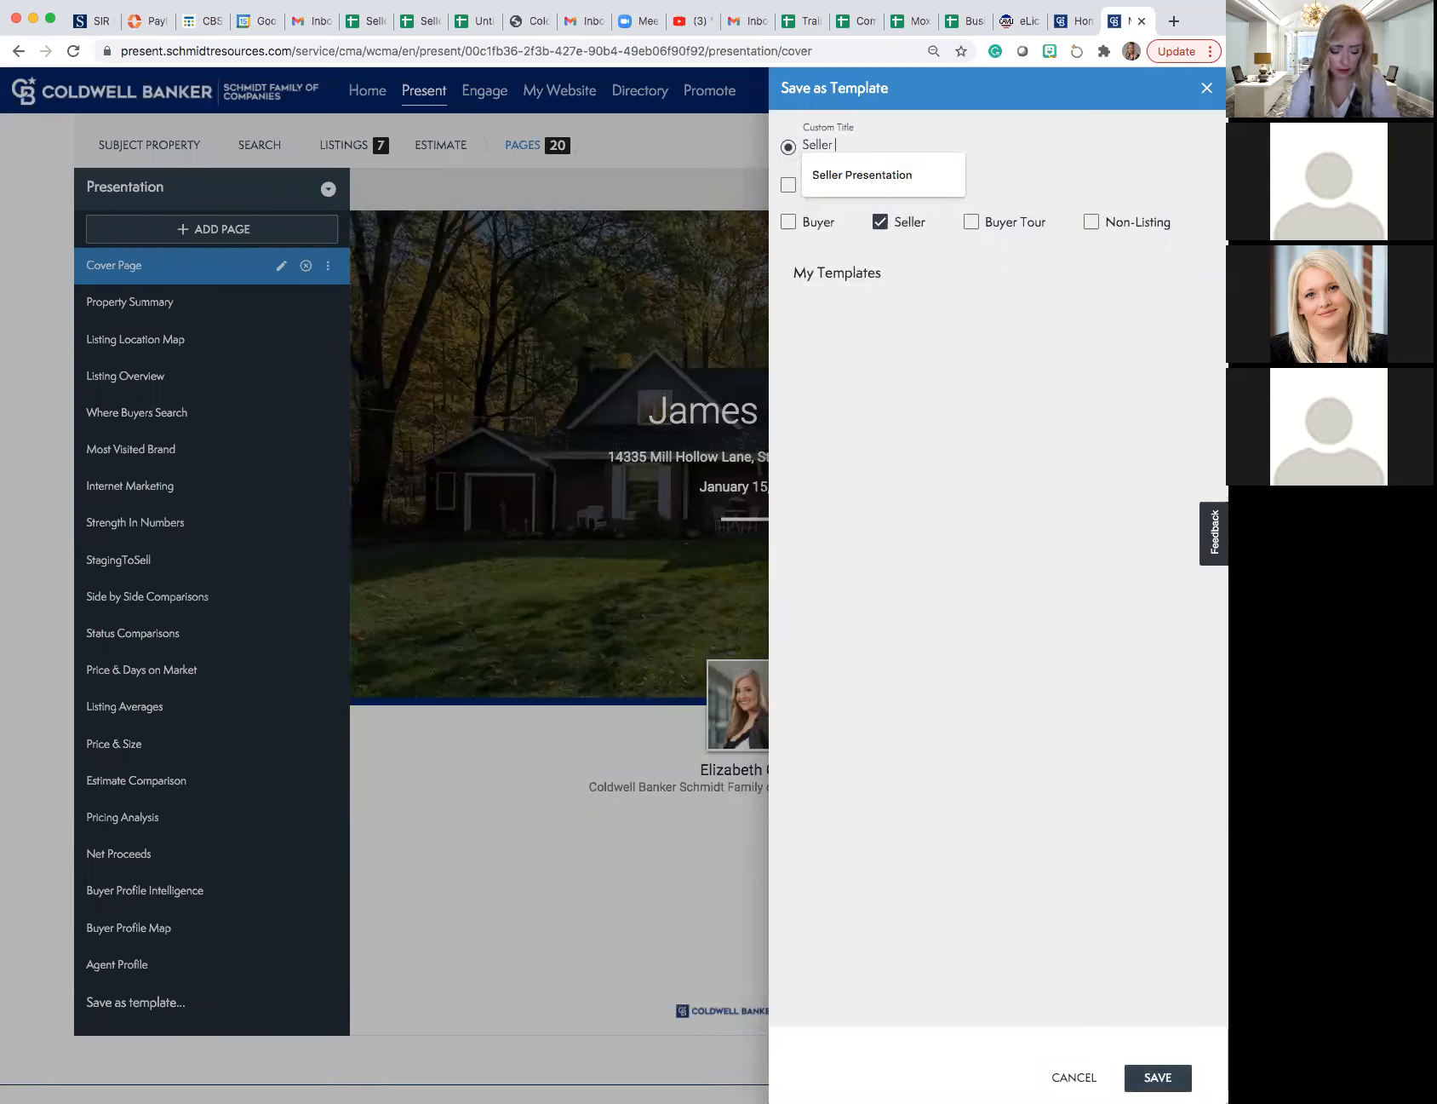
type(" T")
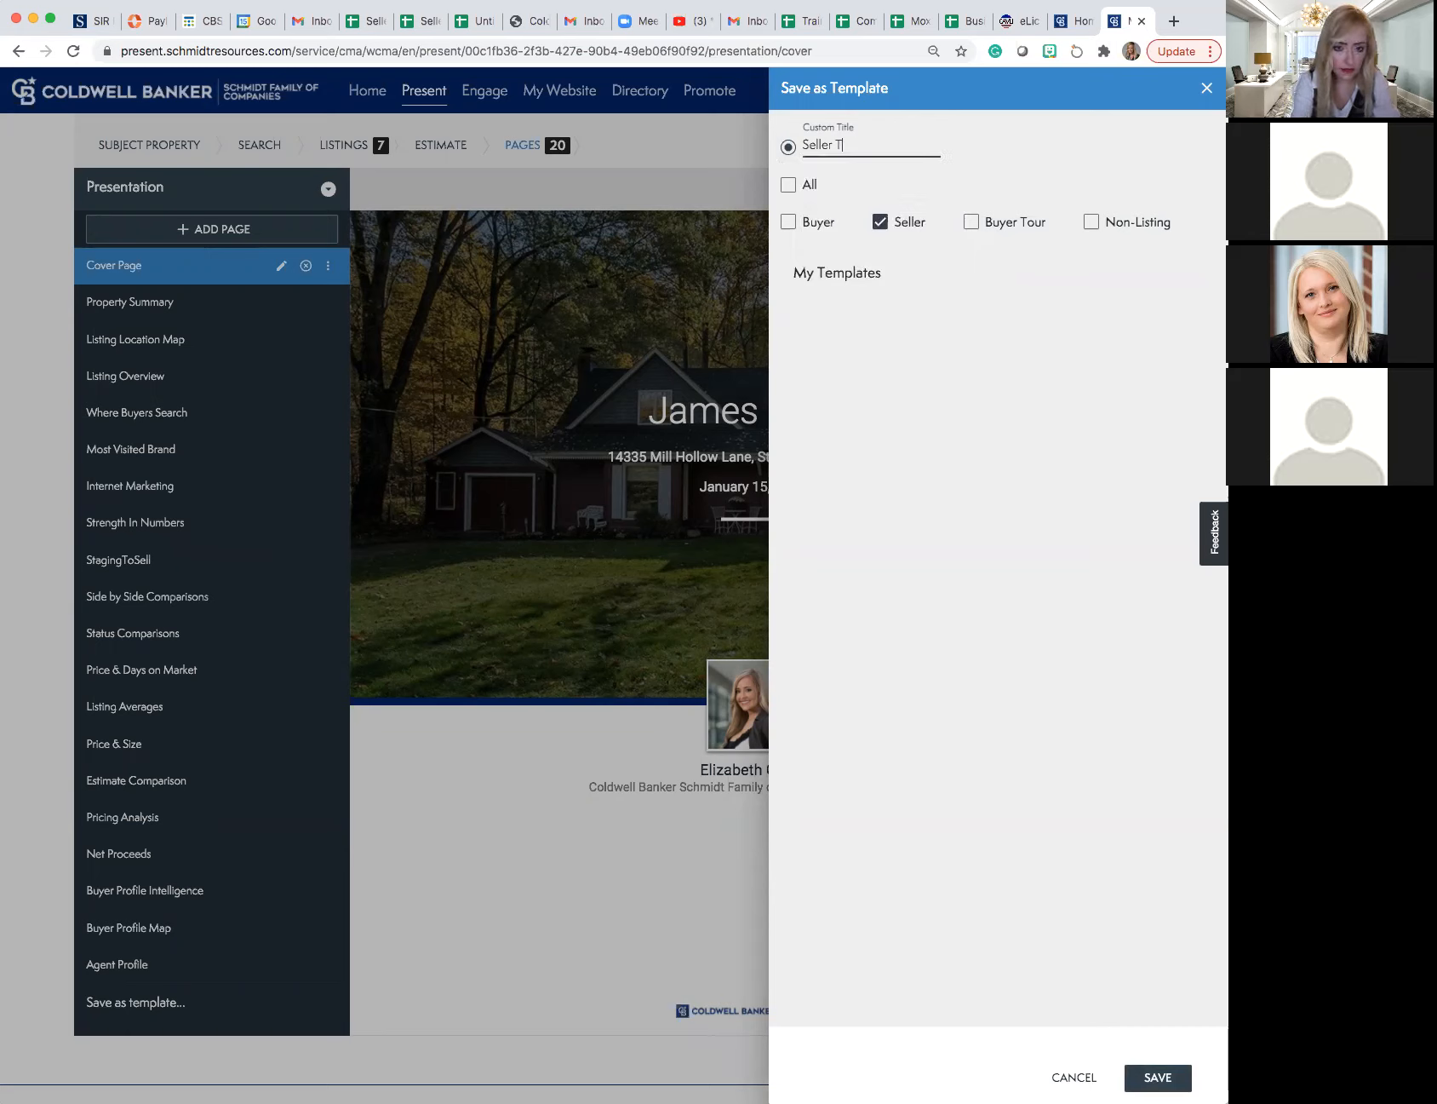
type("emplate")
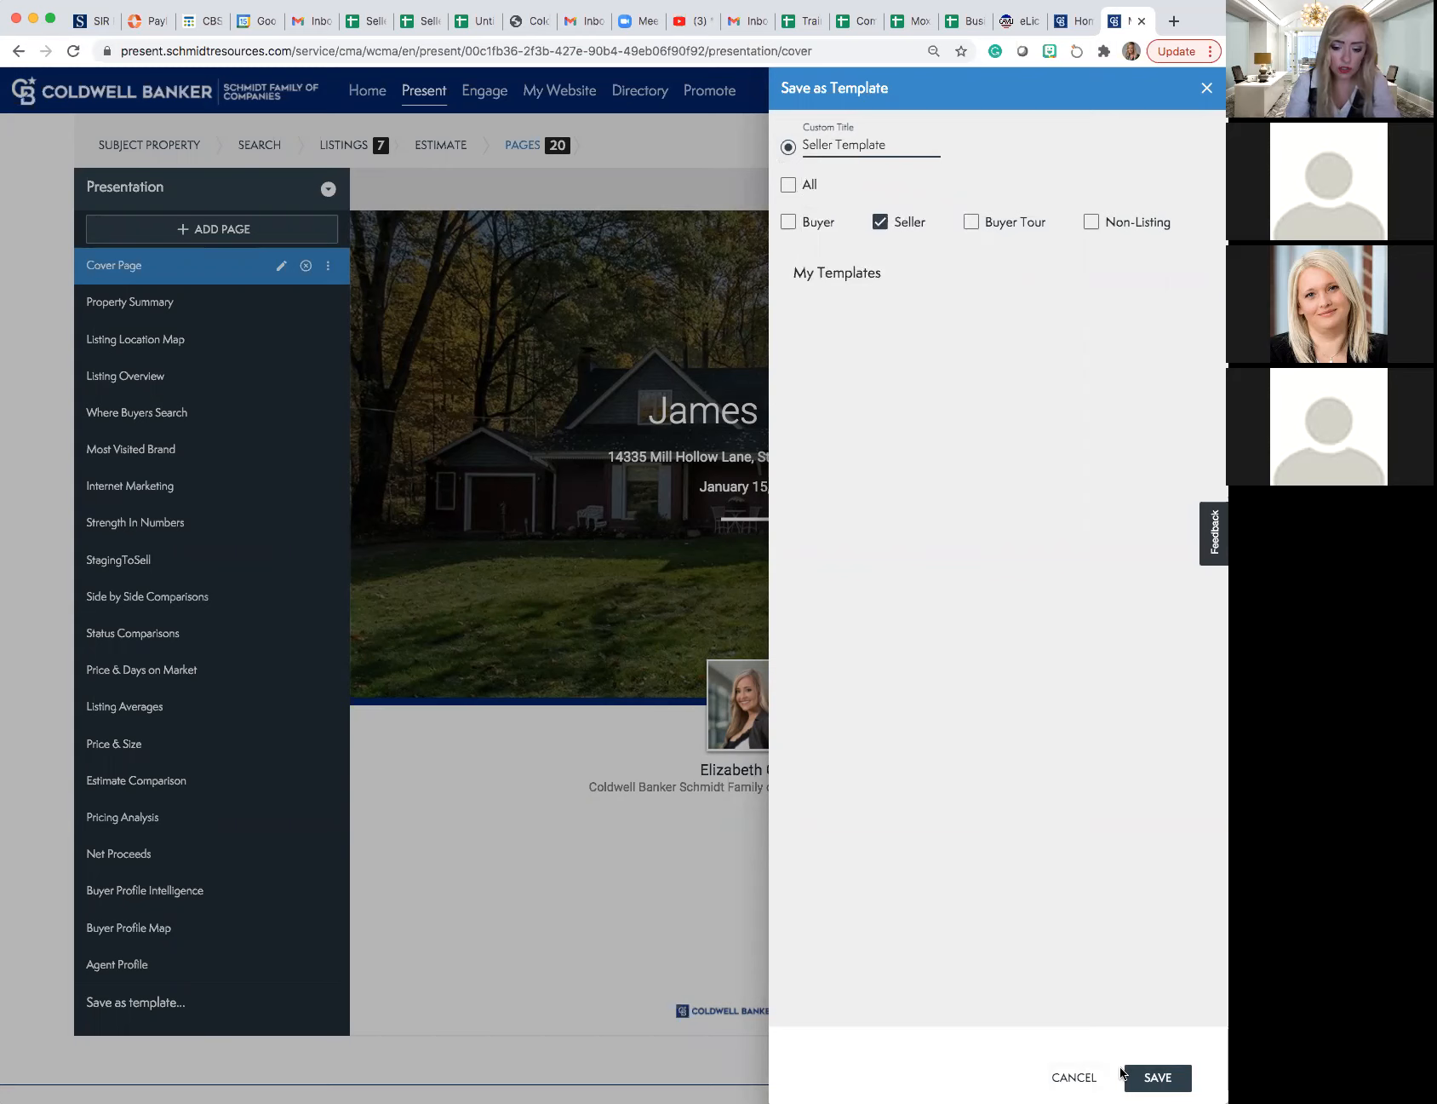
left_click(1146, 1077)
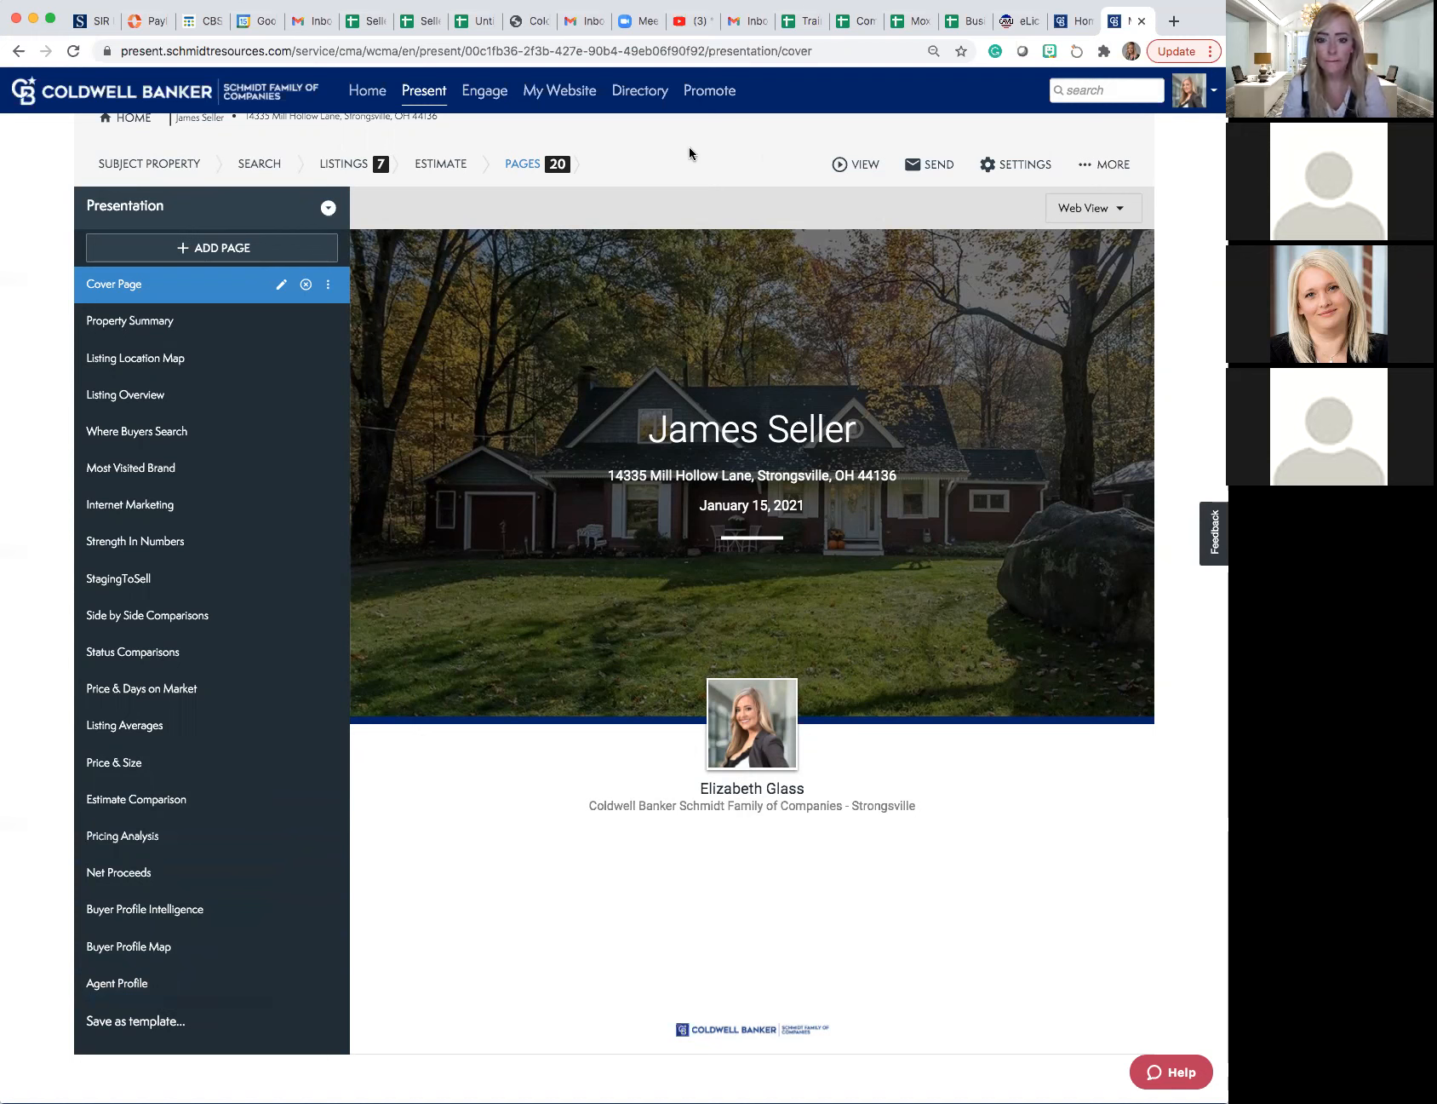
- Open the email form for the presentation and select both the PDF and web presentation formats
left_click(875, 166)
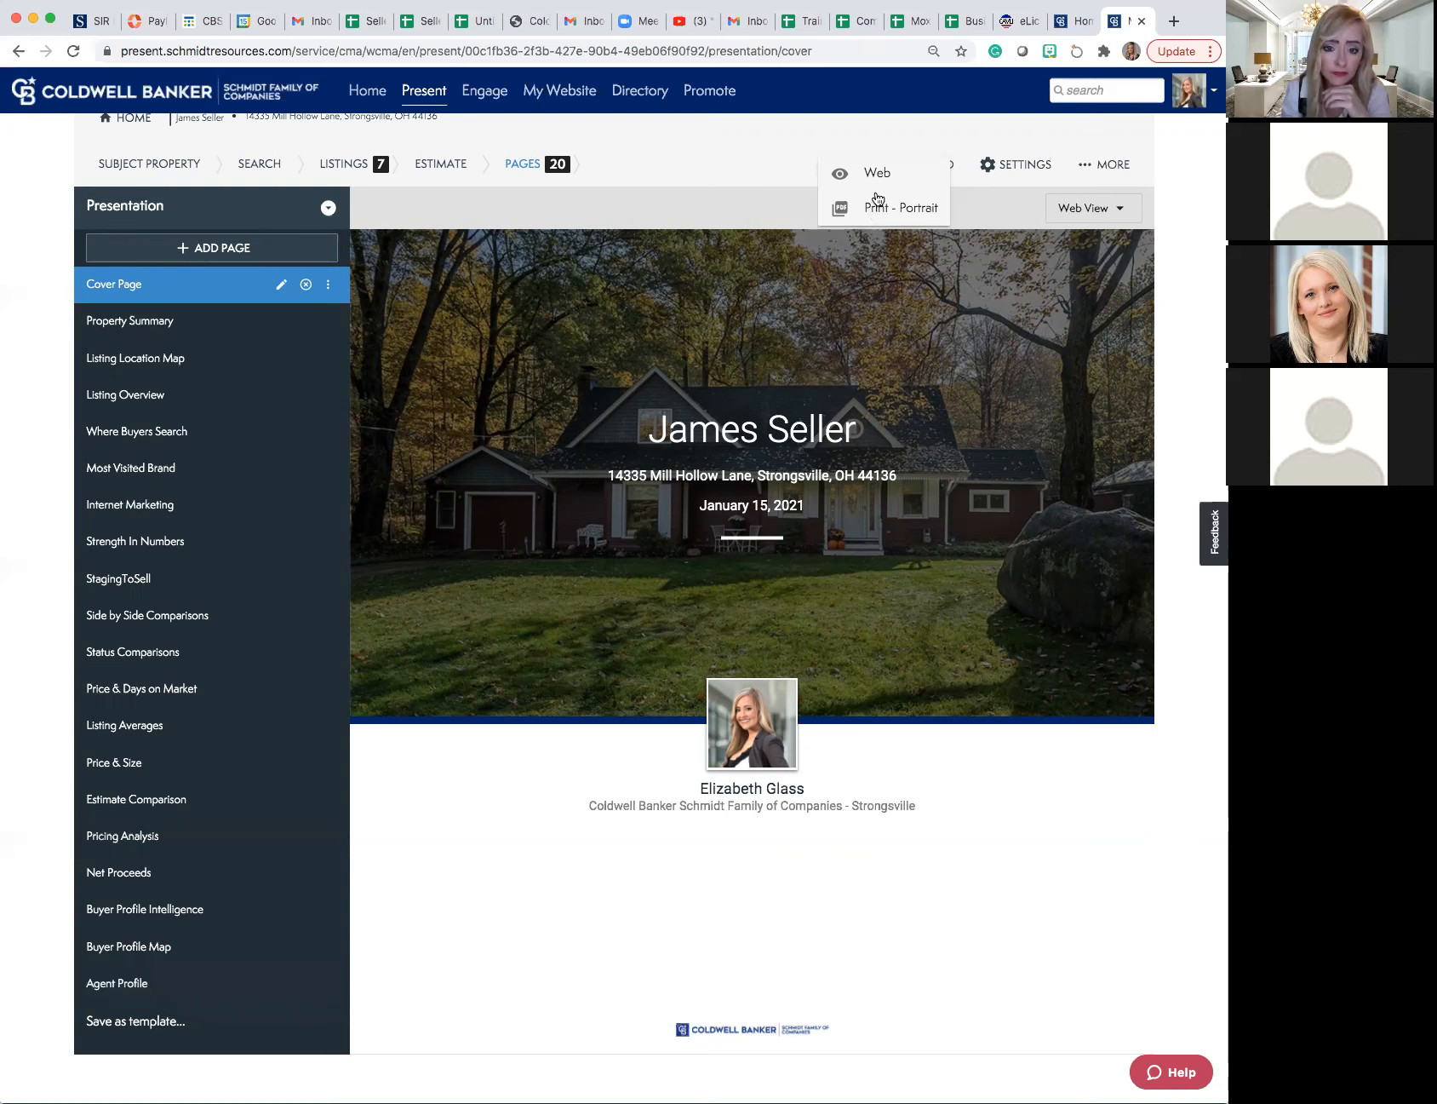
left_click(885, 139)
left_click(931, 168)
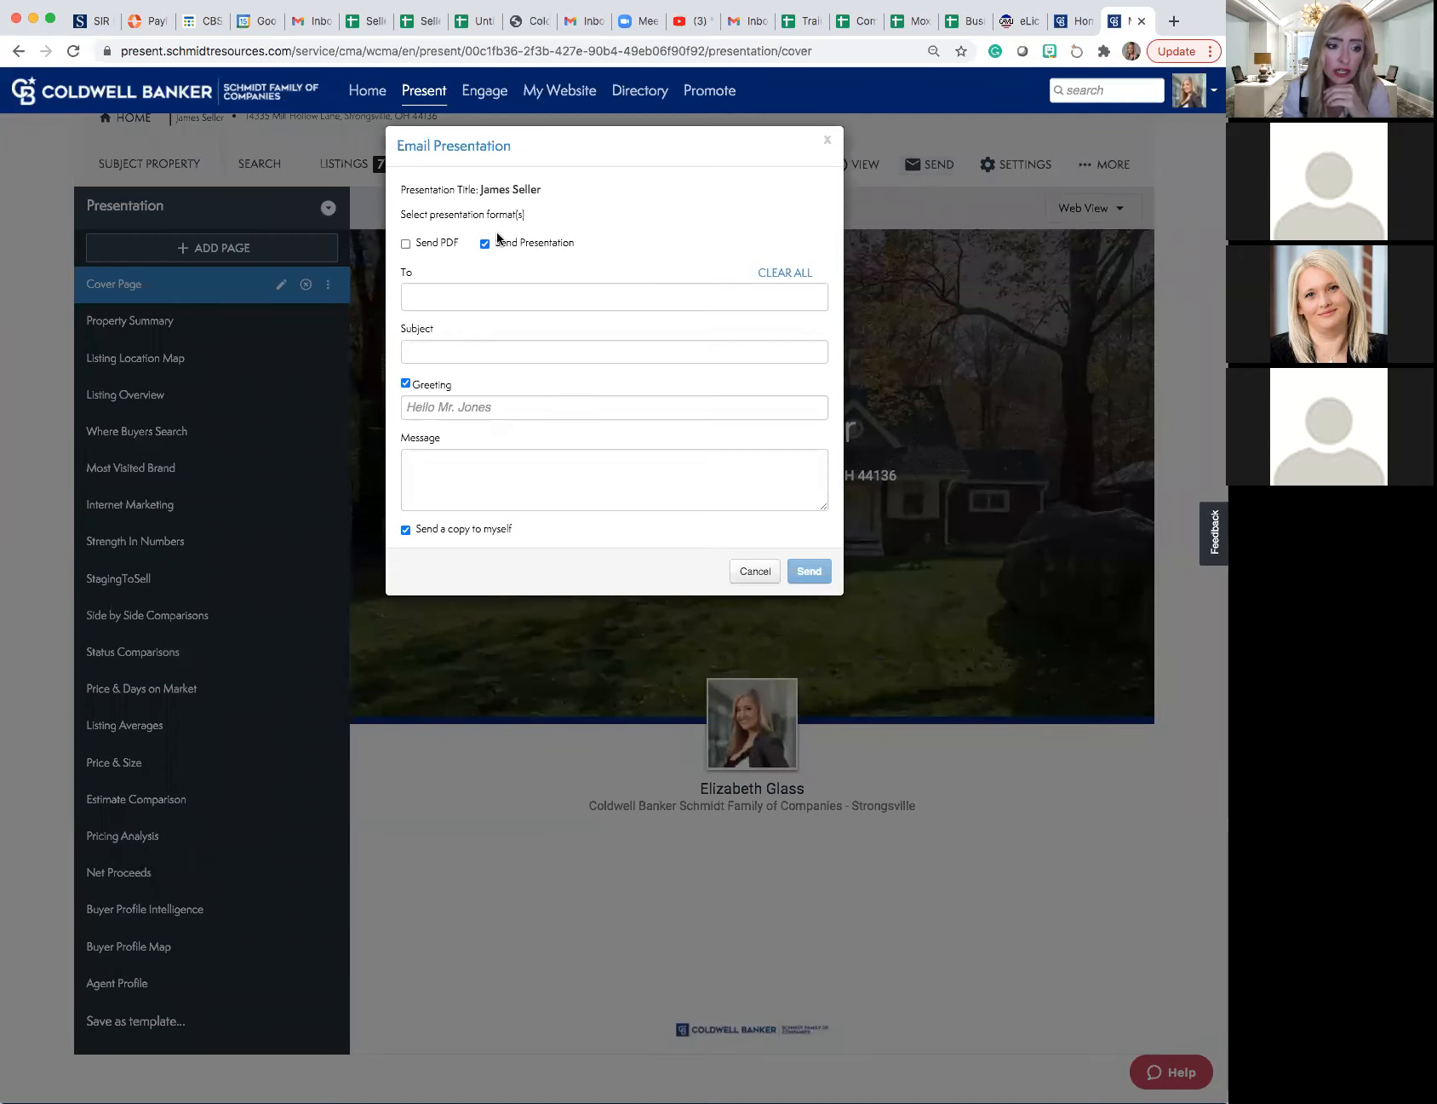
left_click(406, 245)
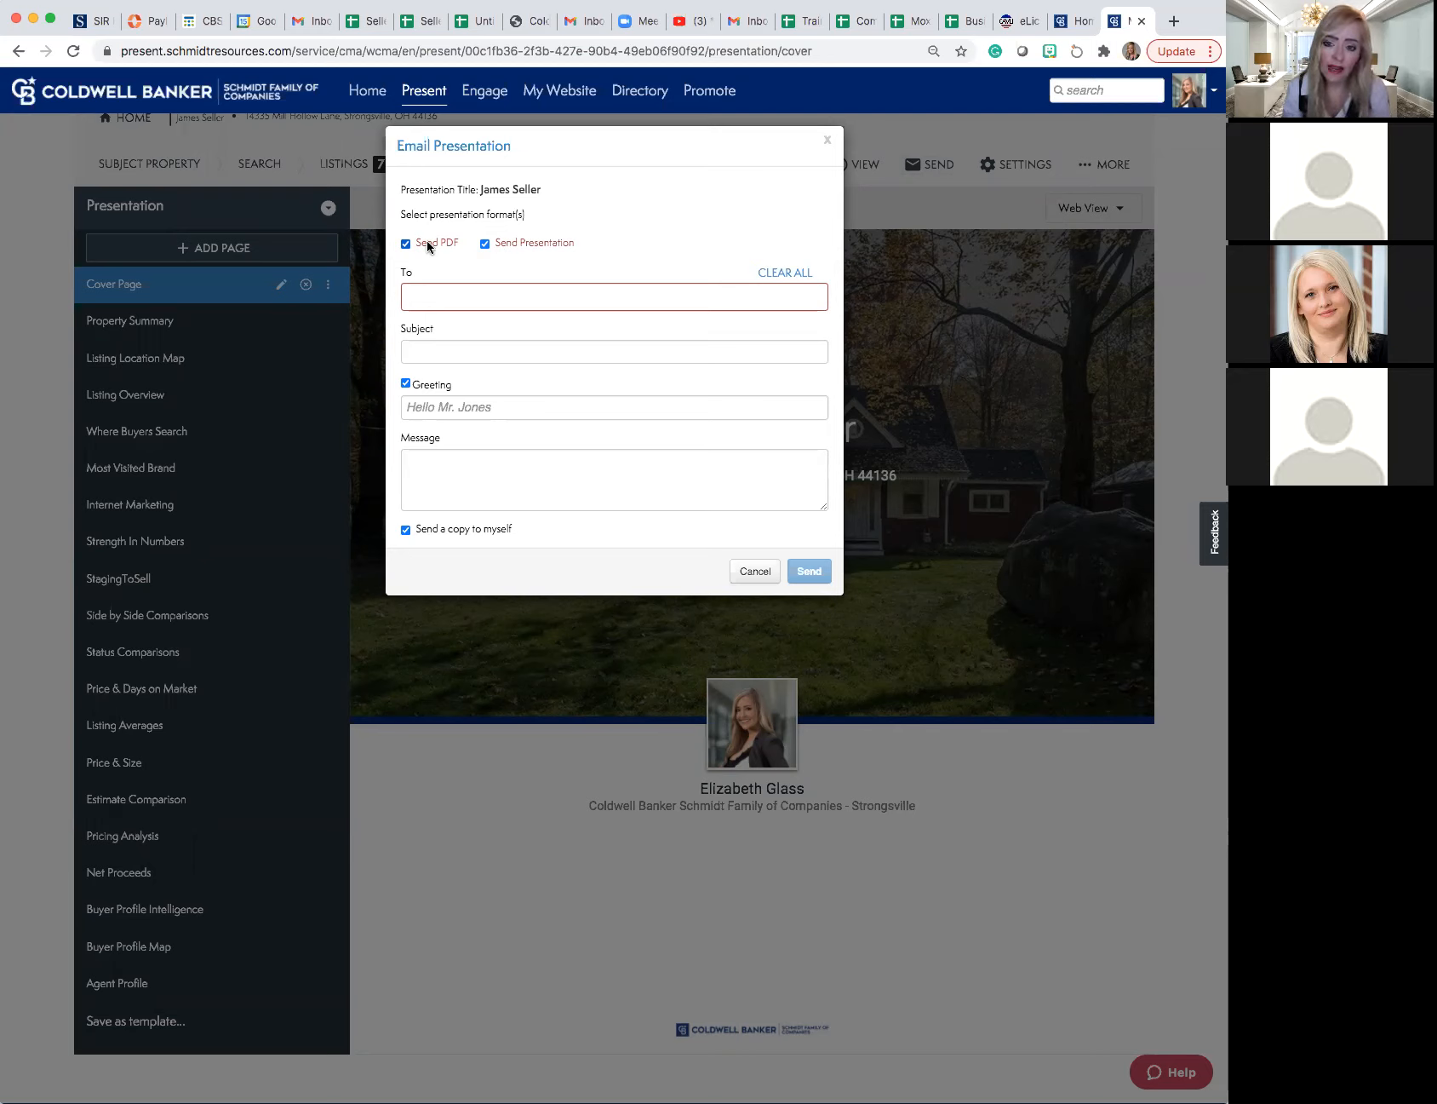
left_click(422, 298)
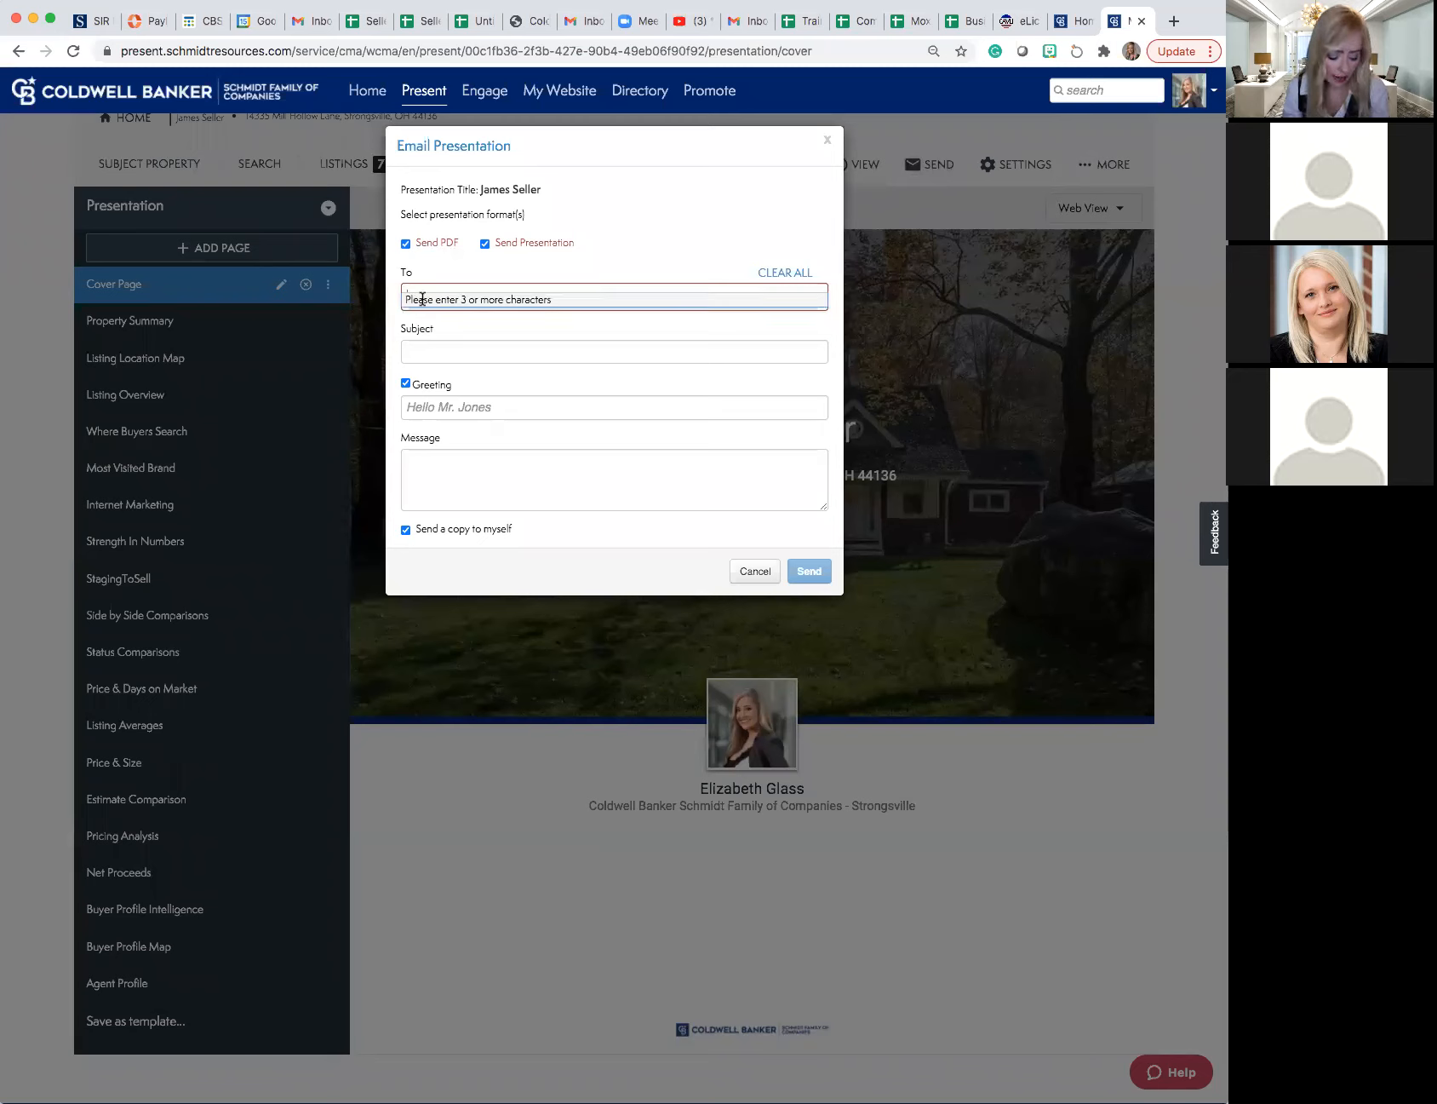
type("e")
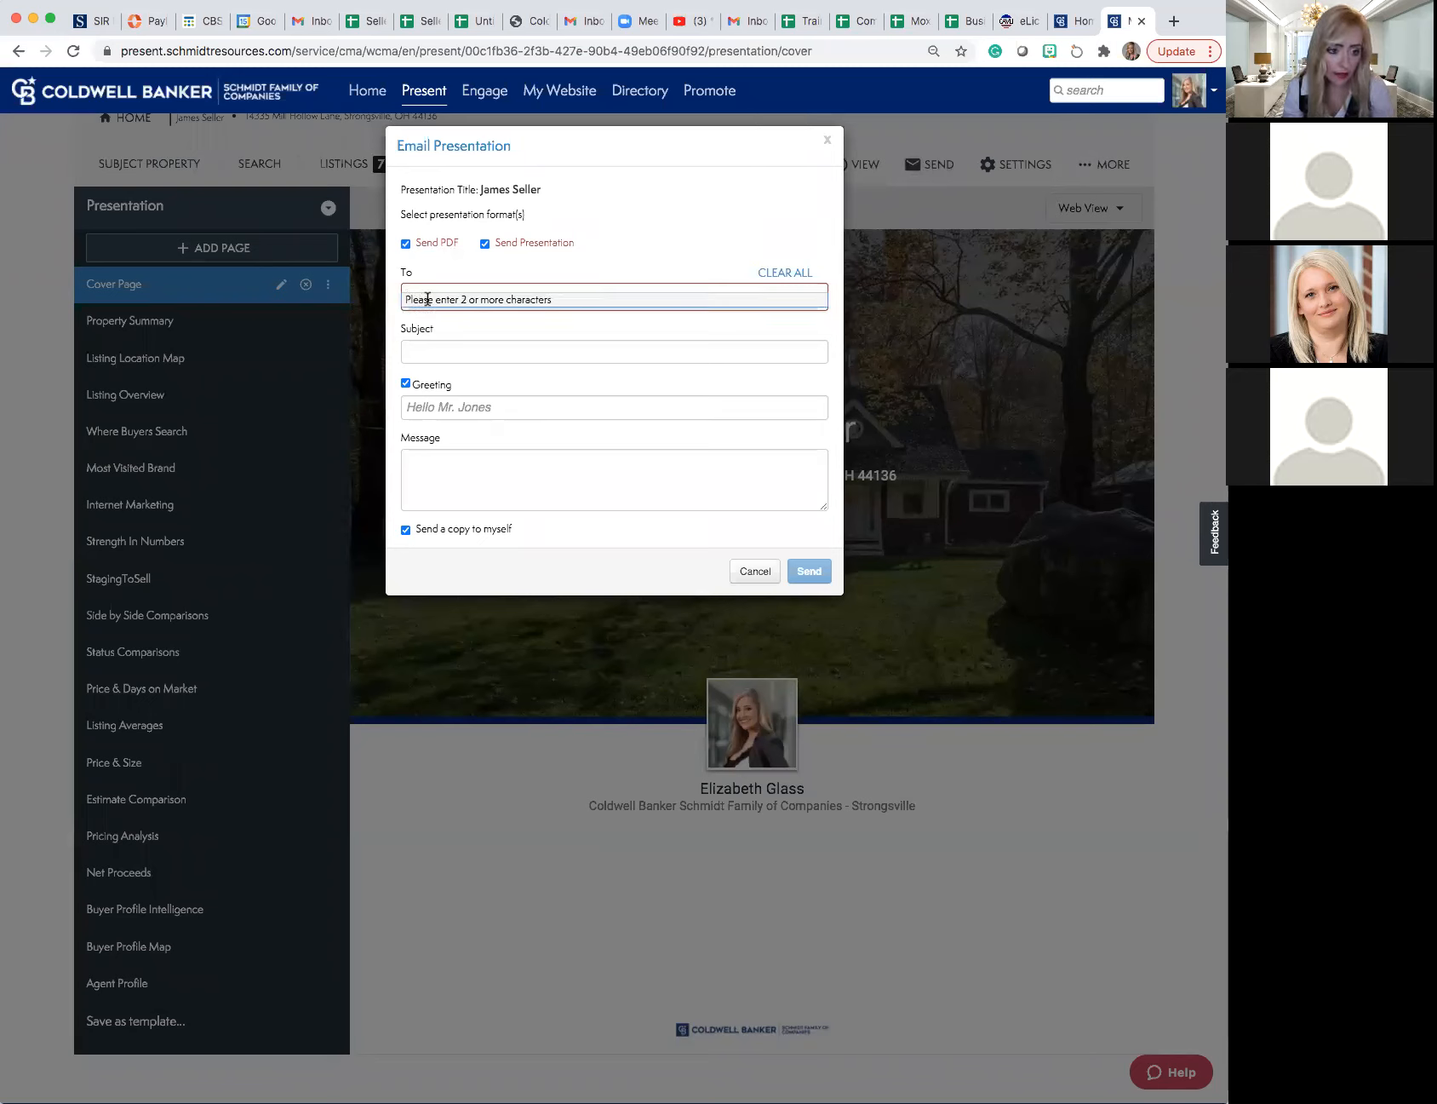
key("BackSpace")
left_click(429, 292)
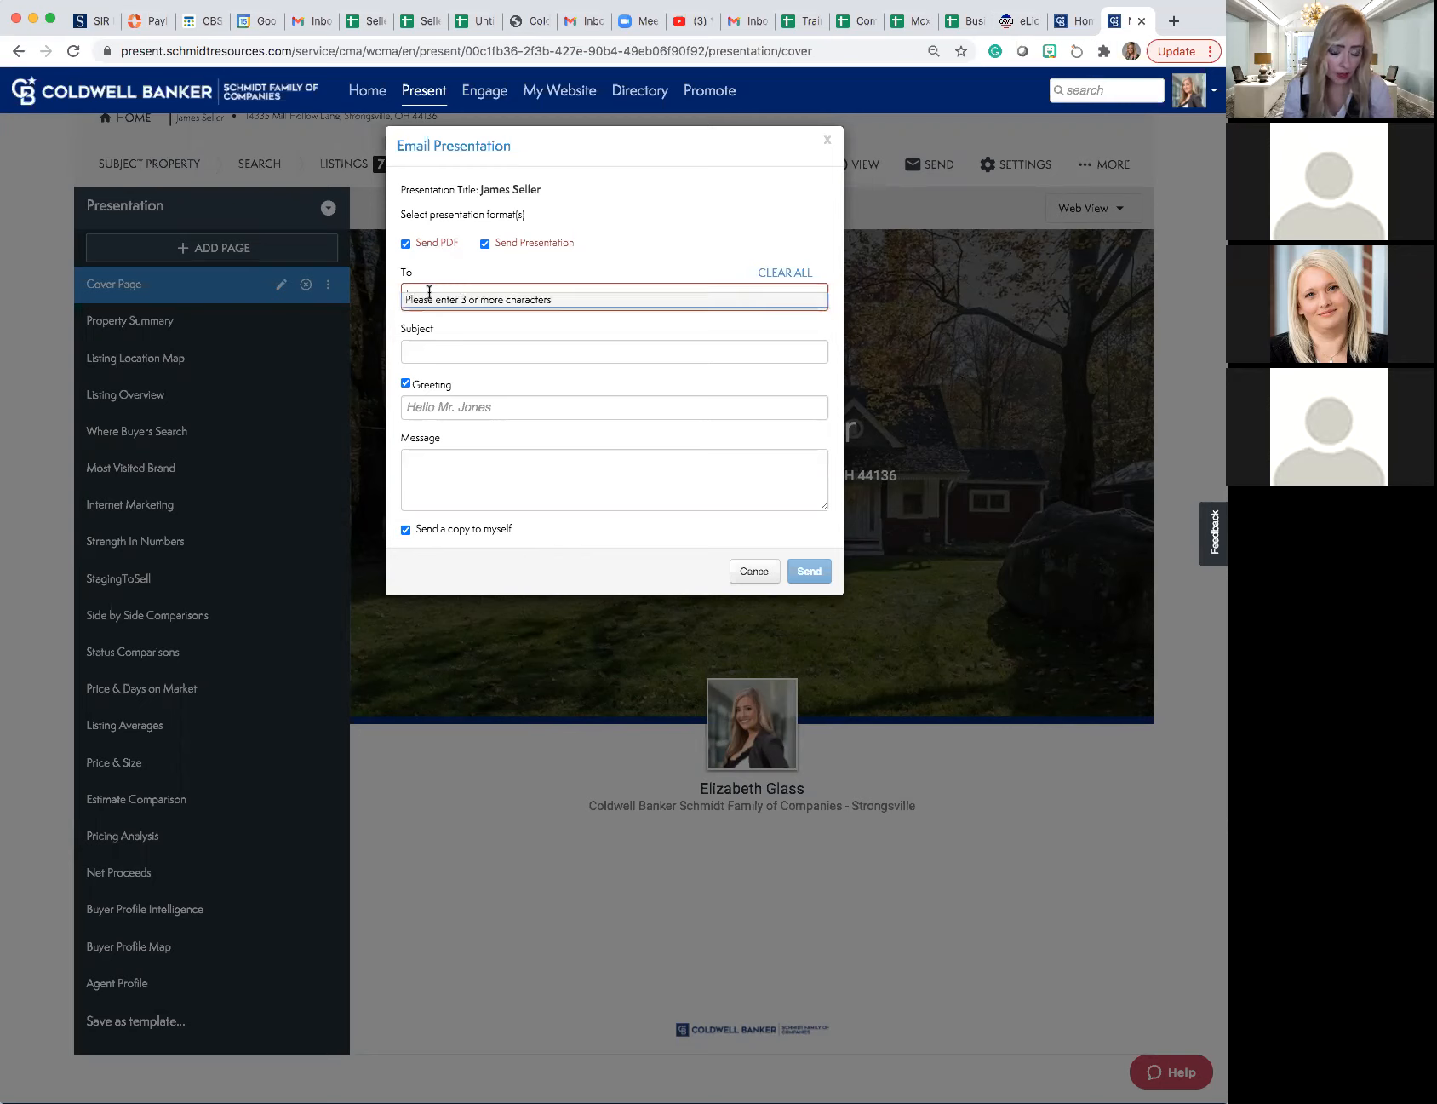
type("eli")
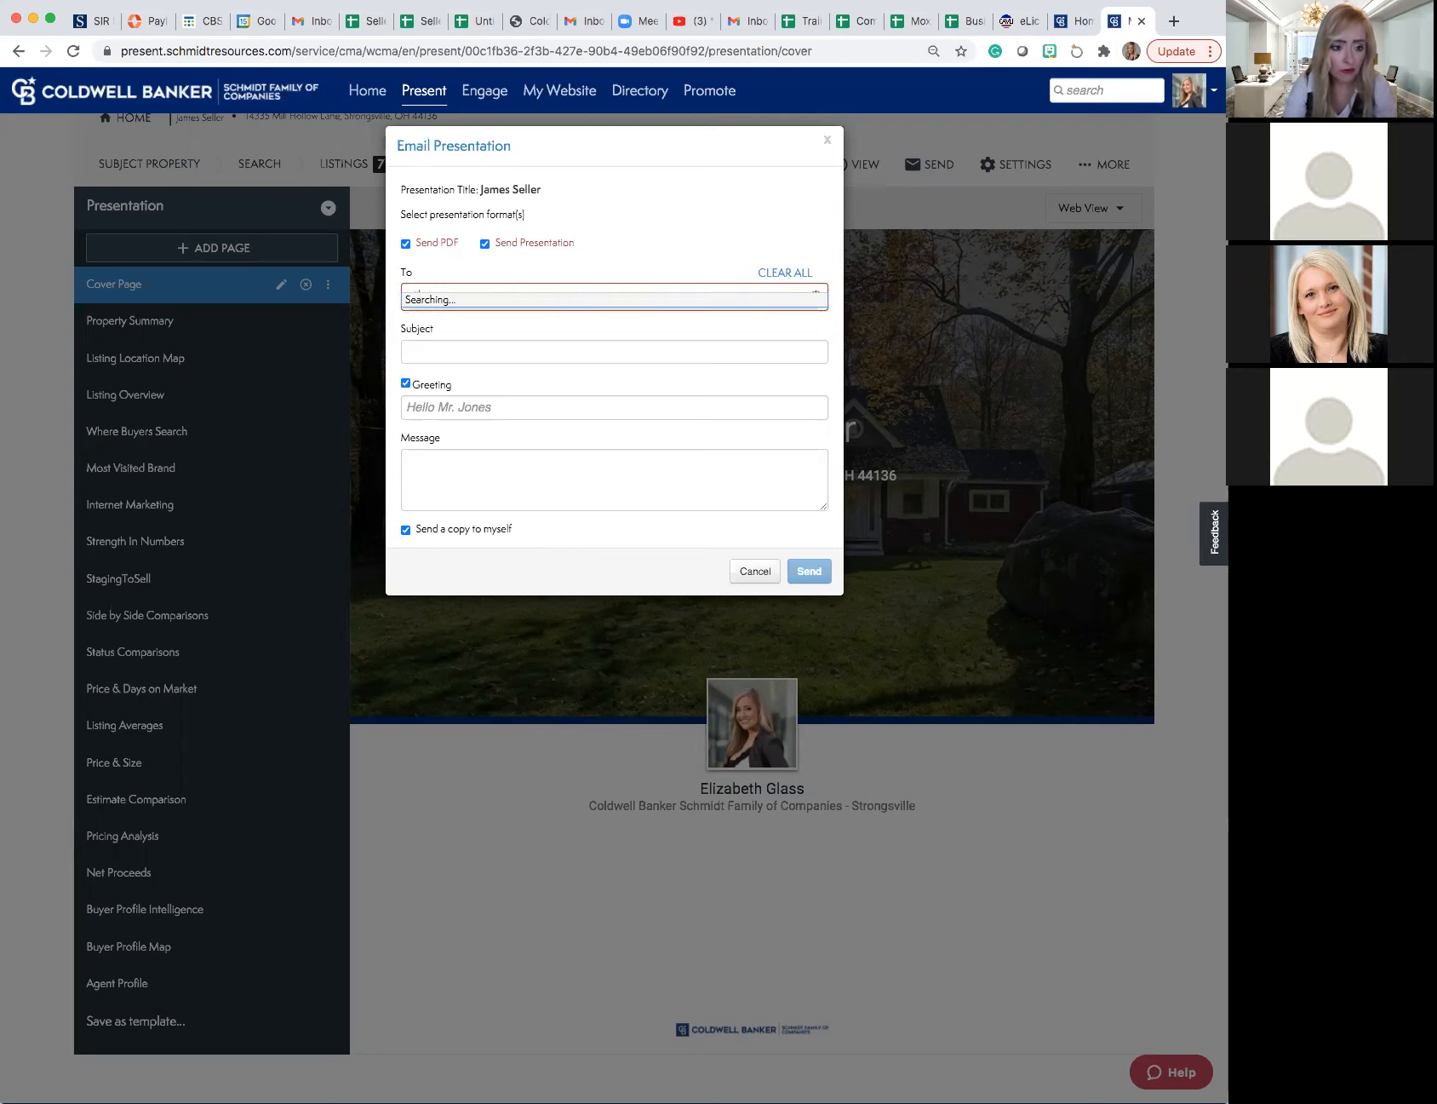
left_click(466, 322)
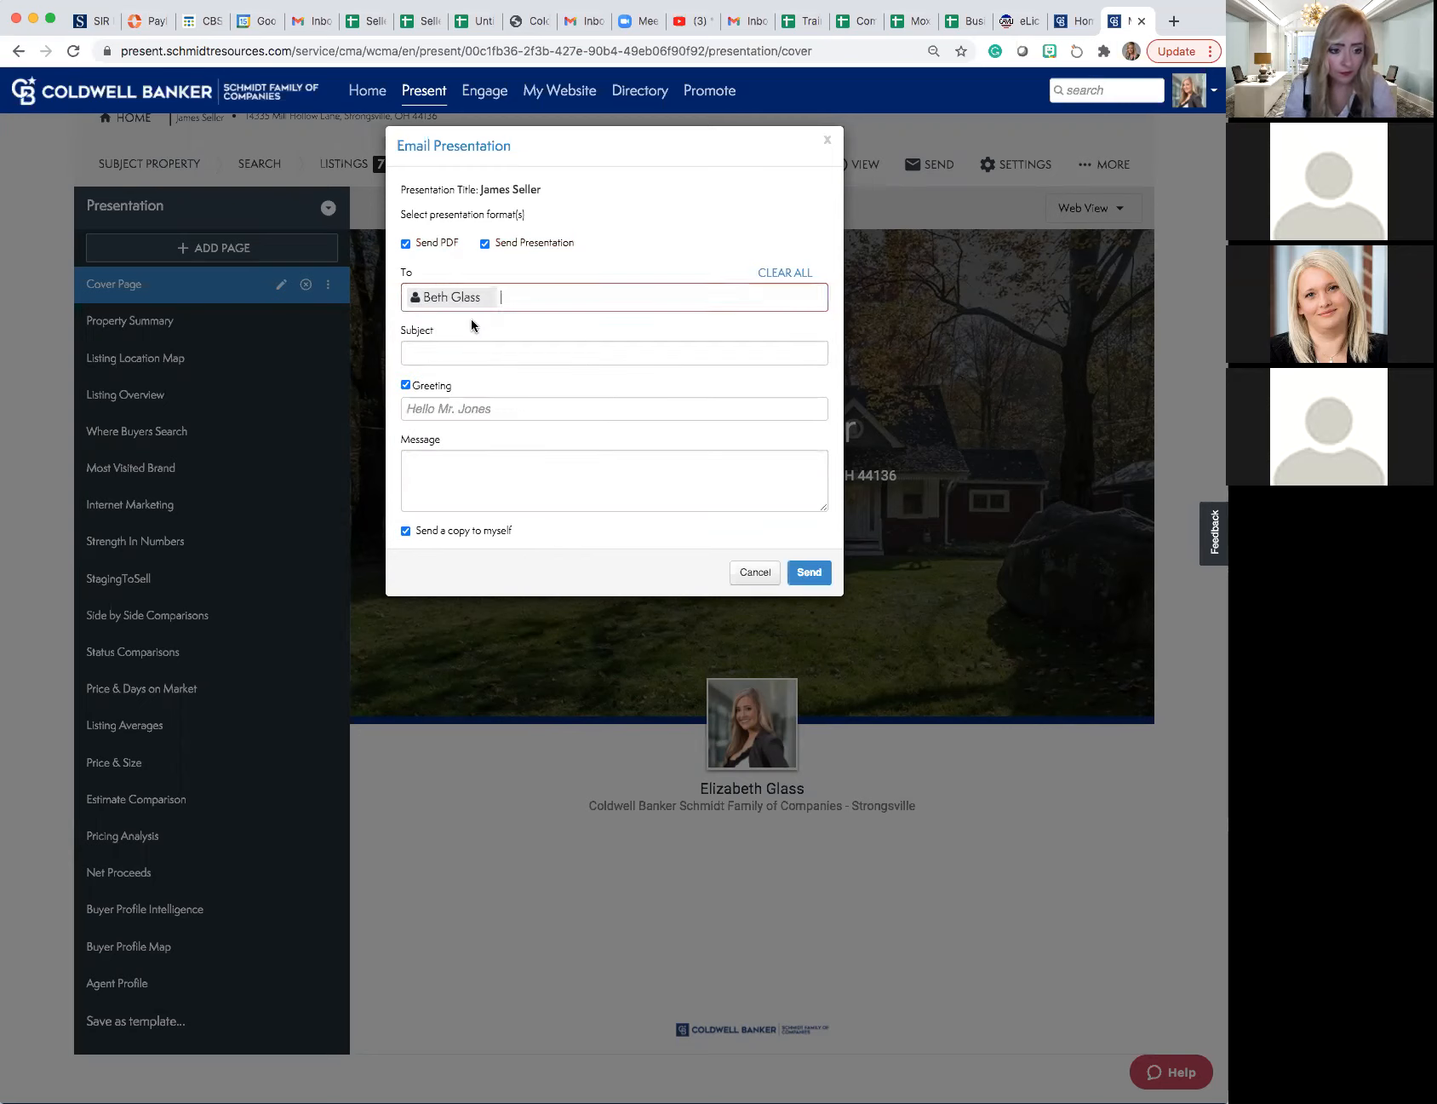
left_click(448, 345)
left_click(462, 327)
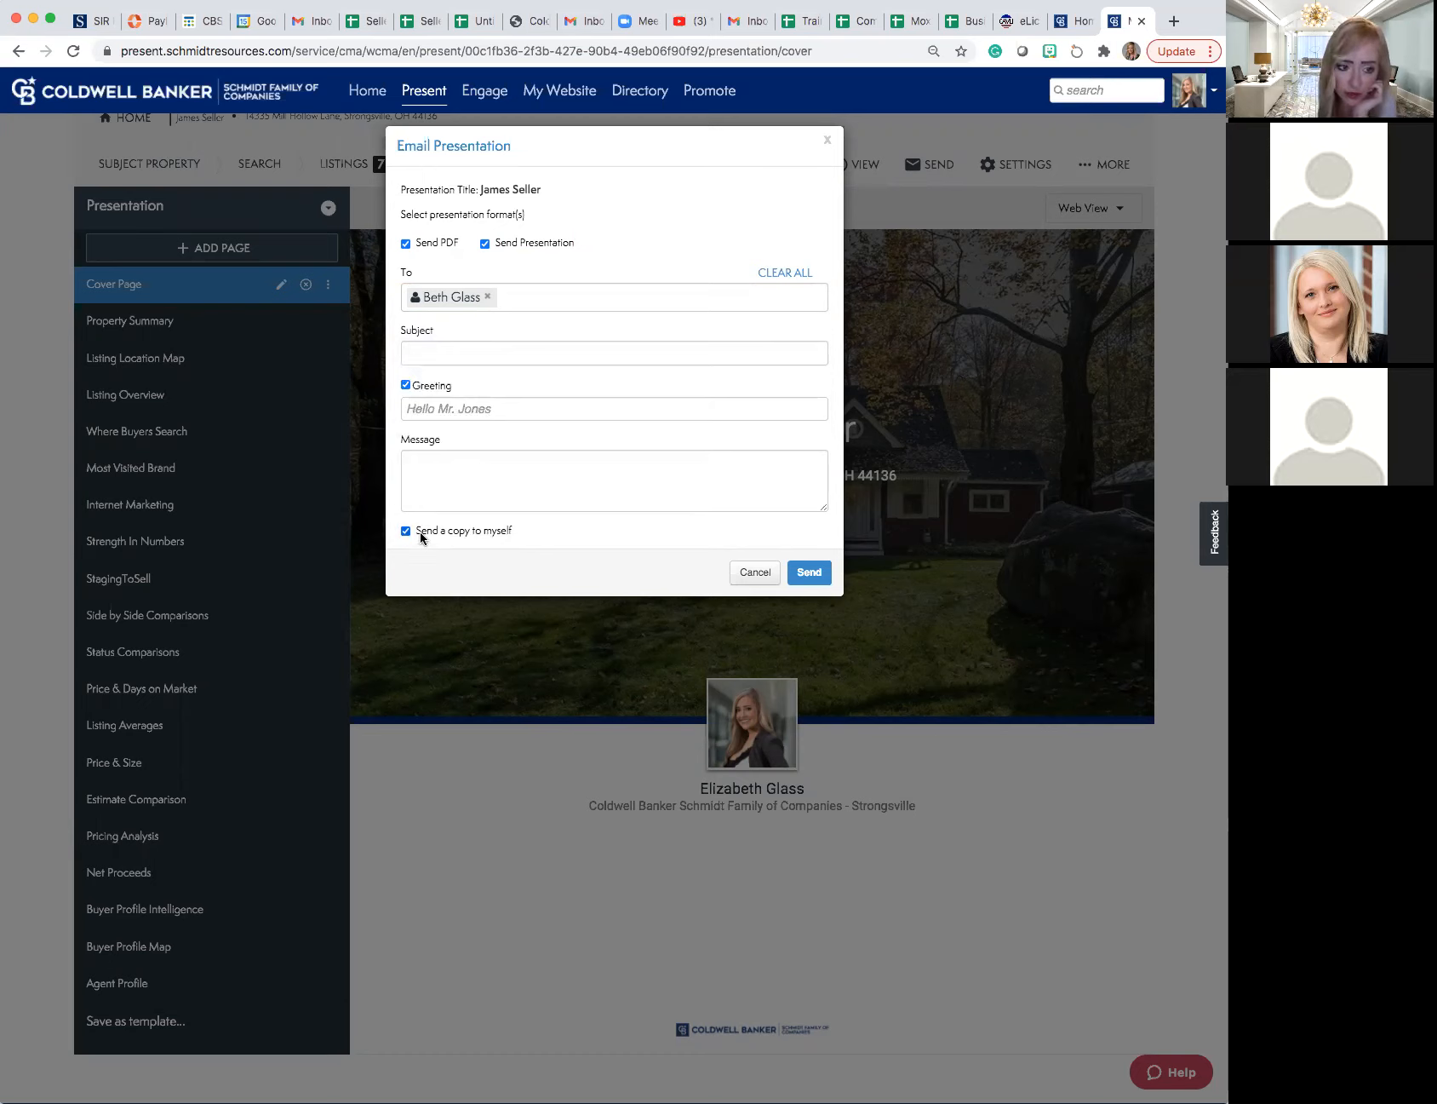
left_click(489, 297)
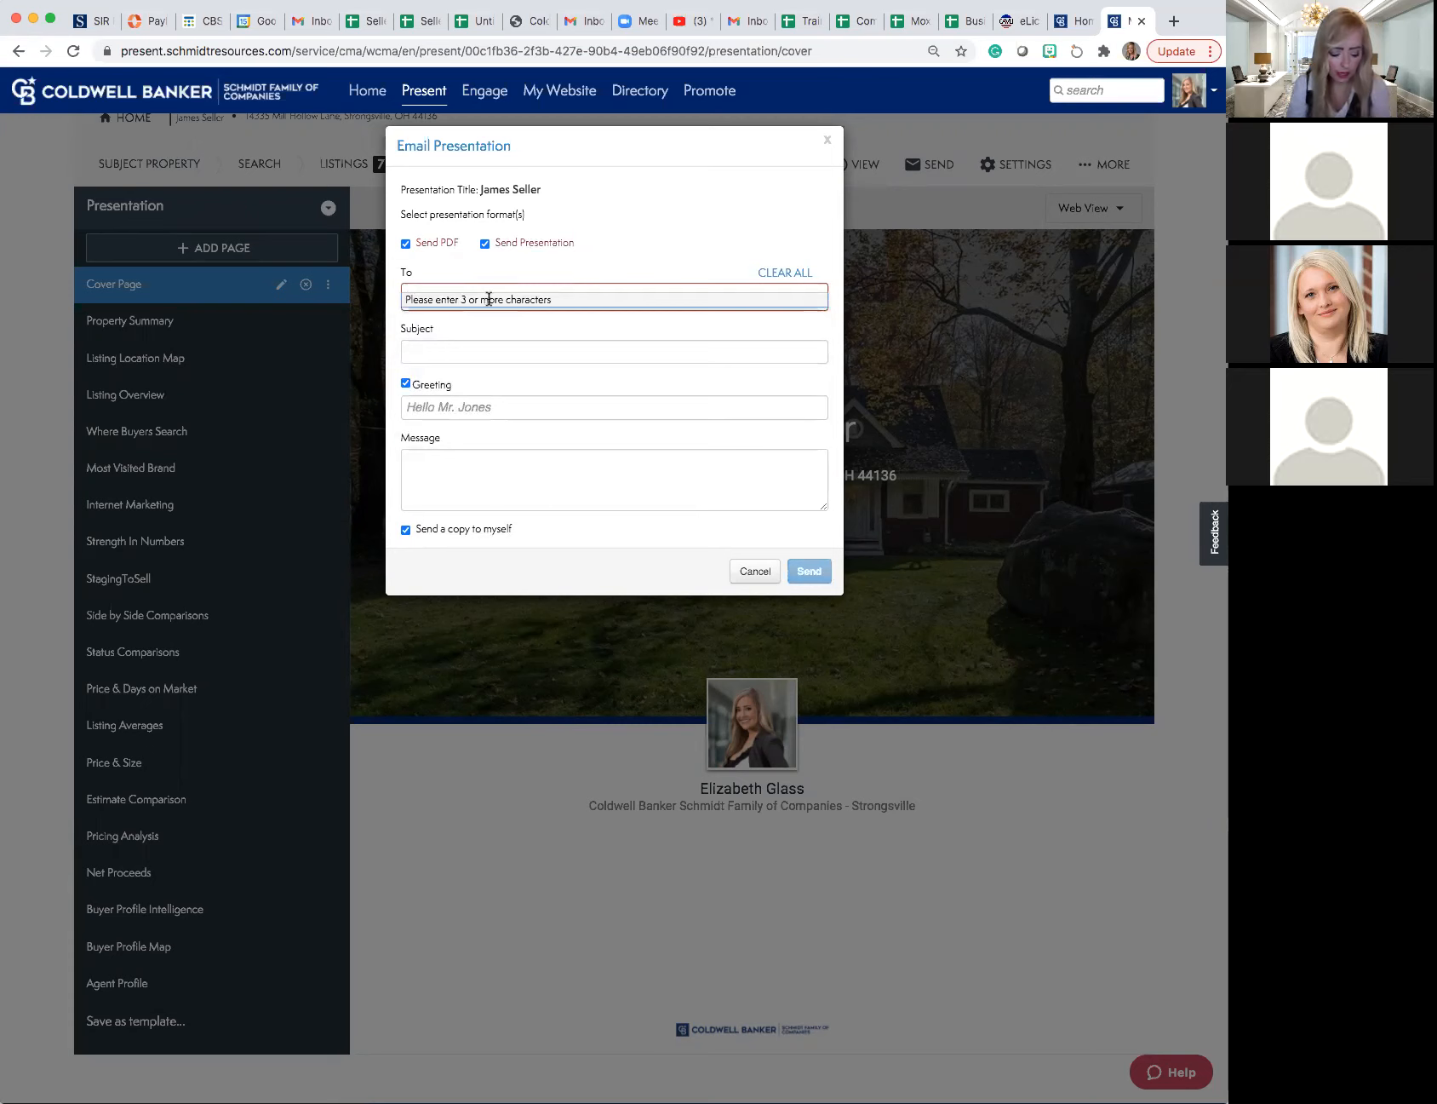
- Find the intended contact by first name, make them the email's recipient, and send the PDF and presentation
type("elizab")
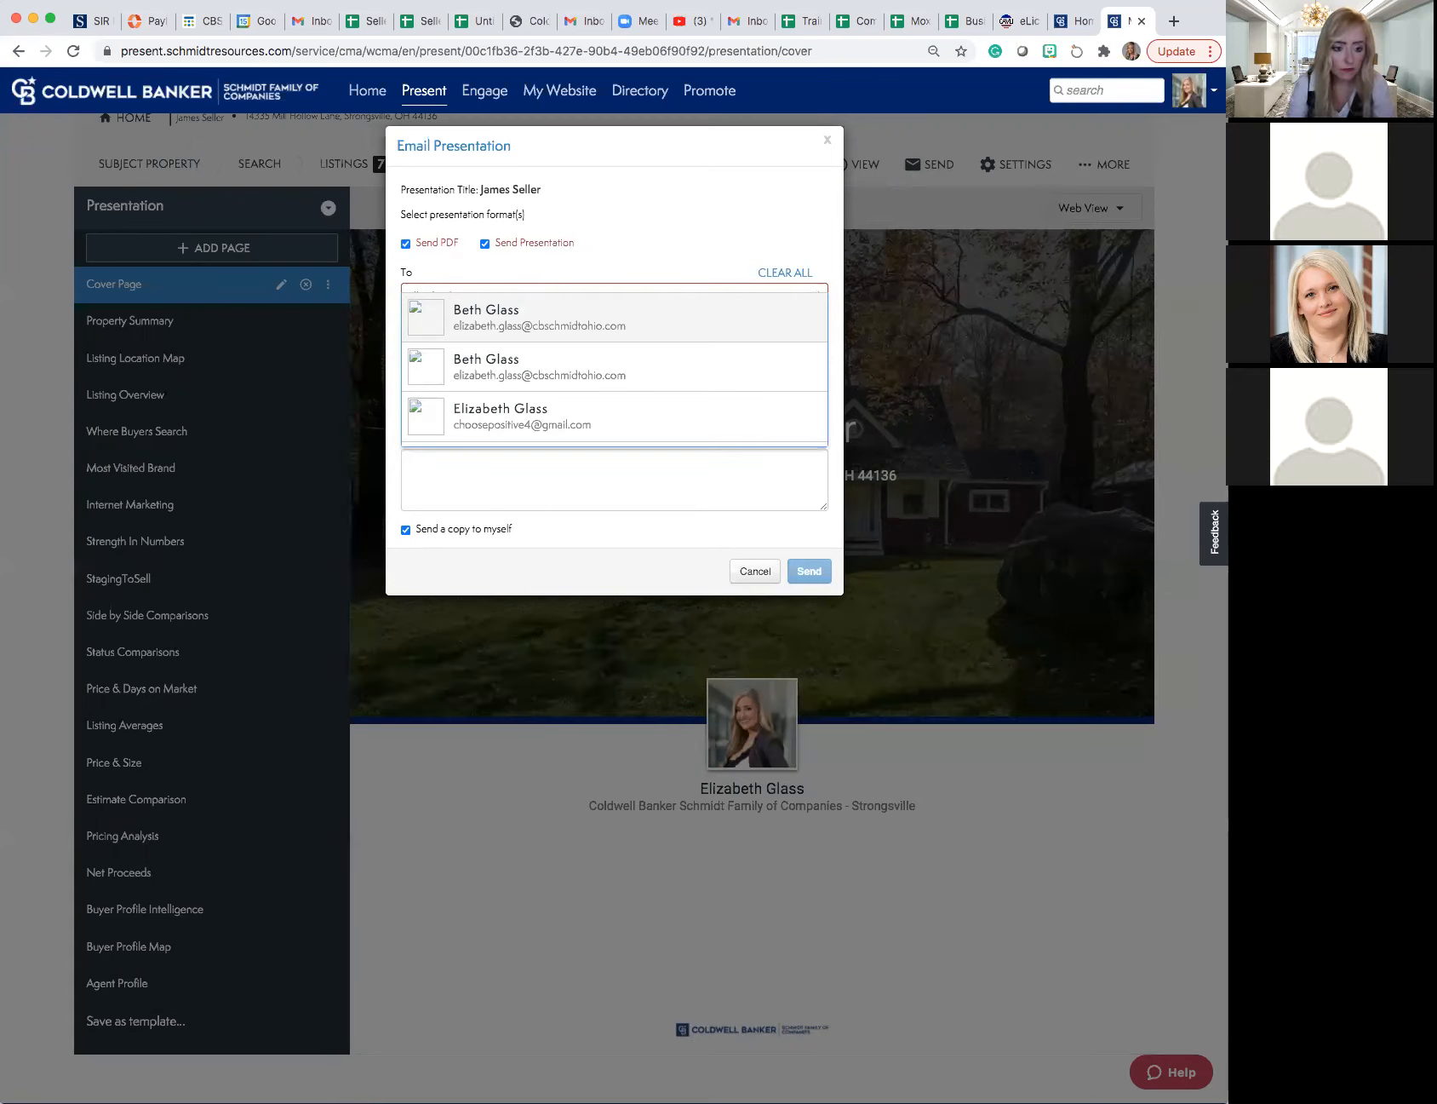
left_click(506, 421)
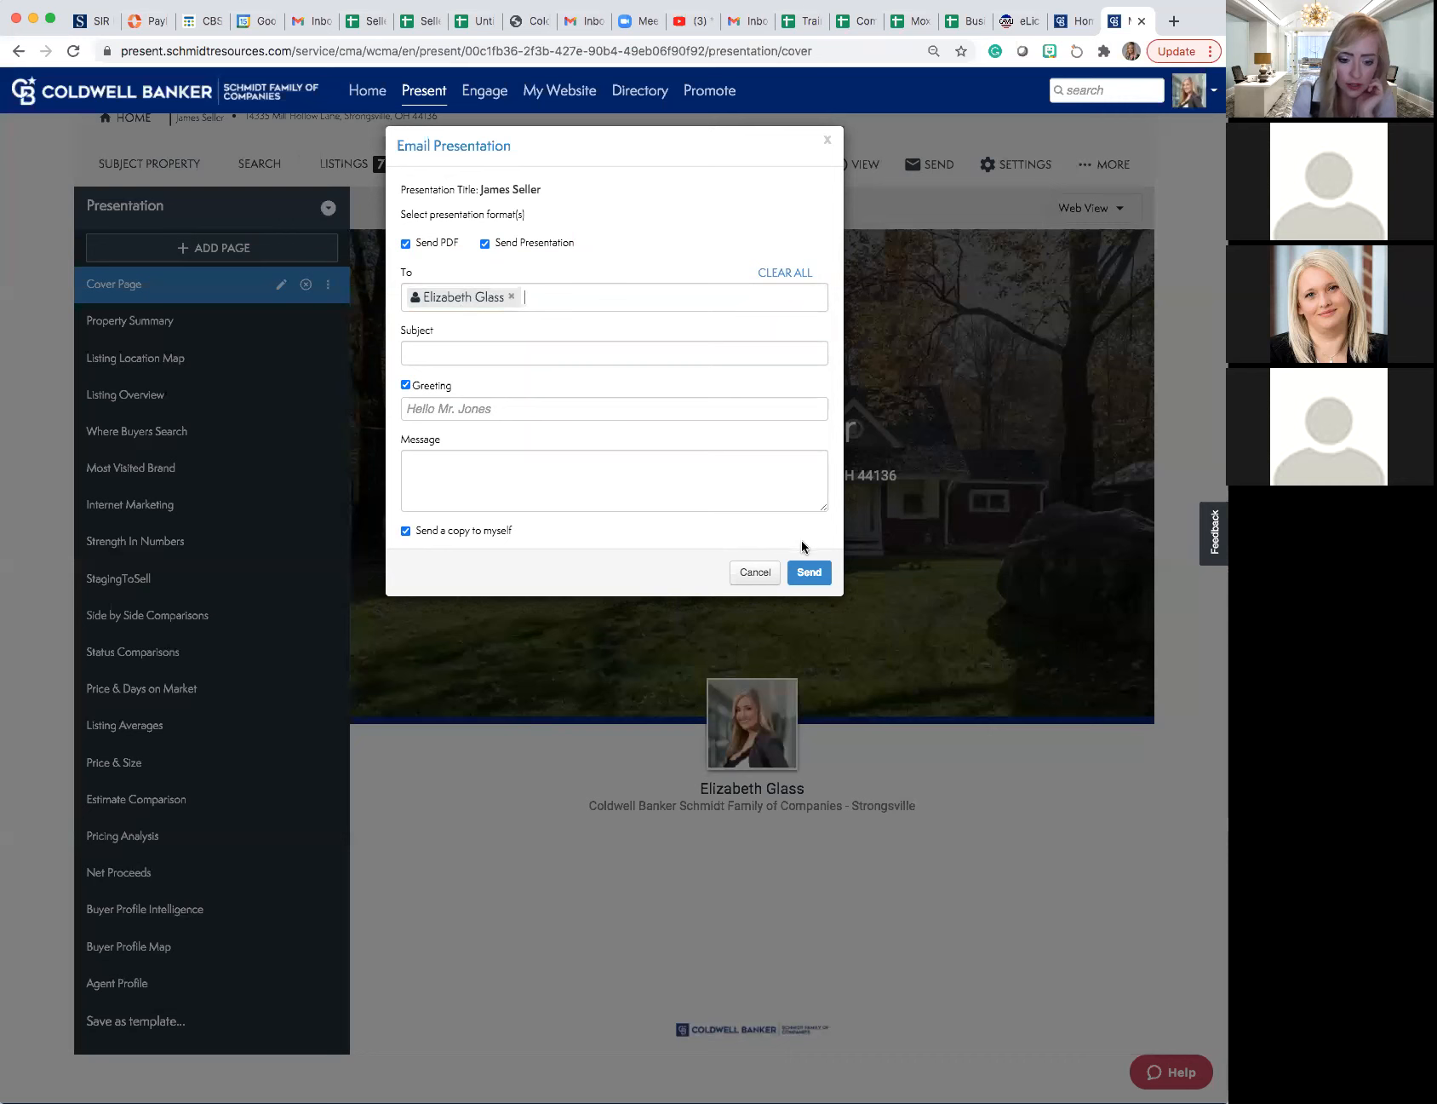
left_click(813, 576)
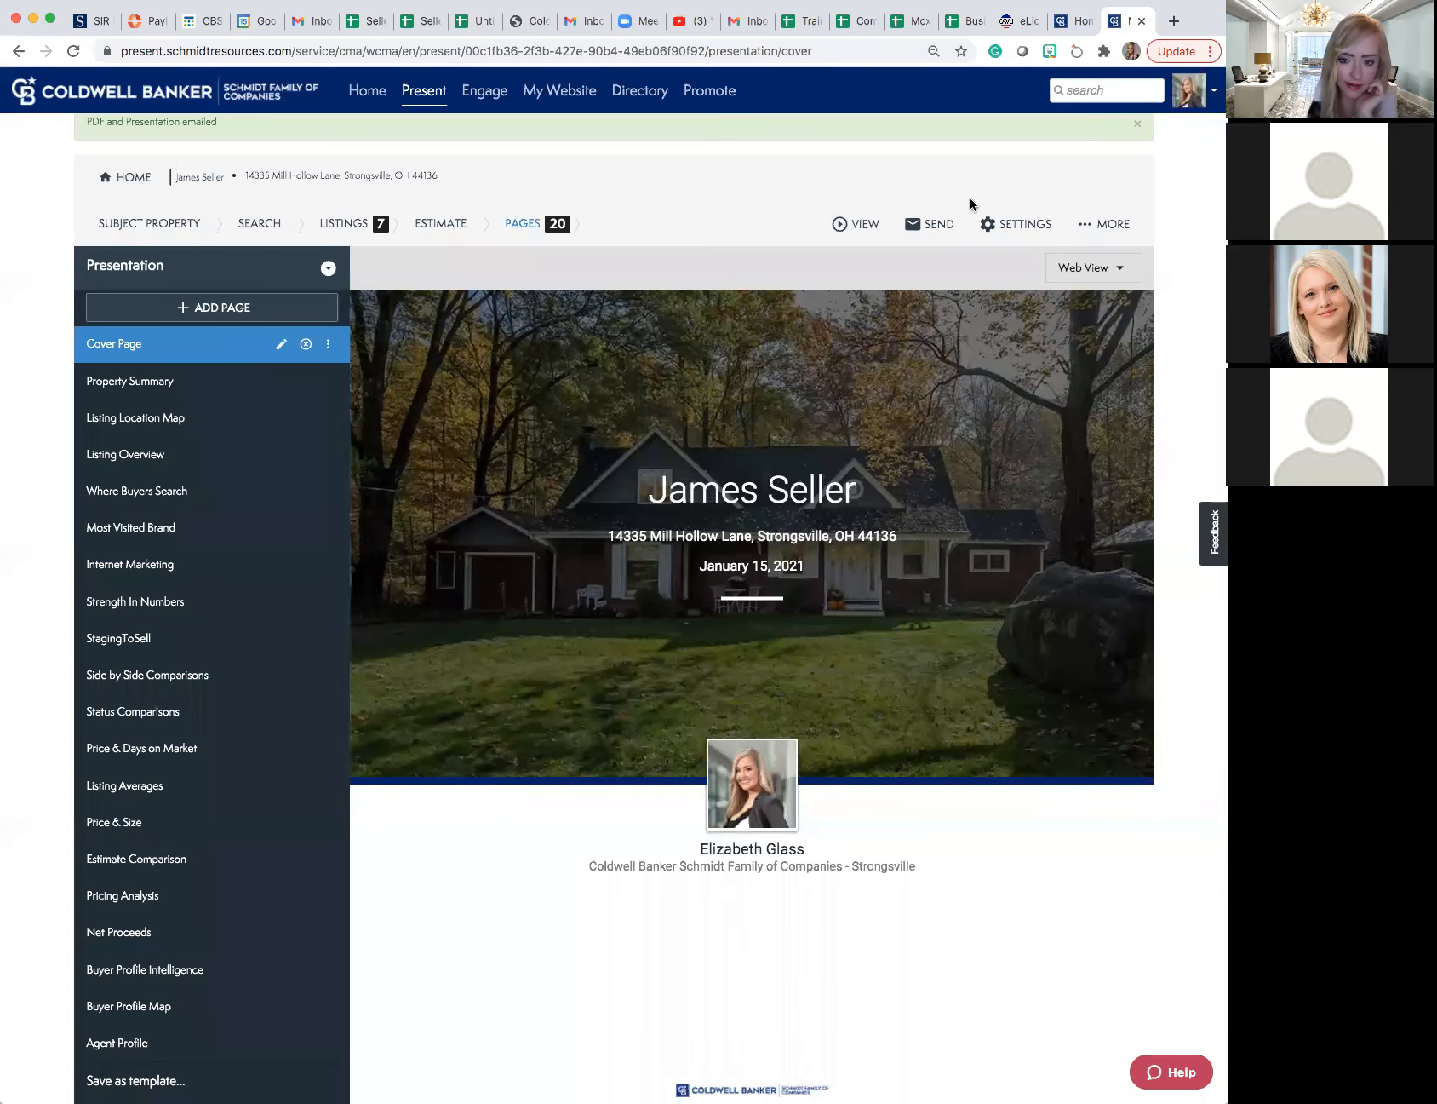
- Search for a co-presenting agent by first and last name and add the agent to the presentation
left_click(1093, 226)
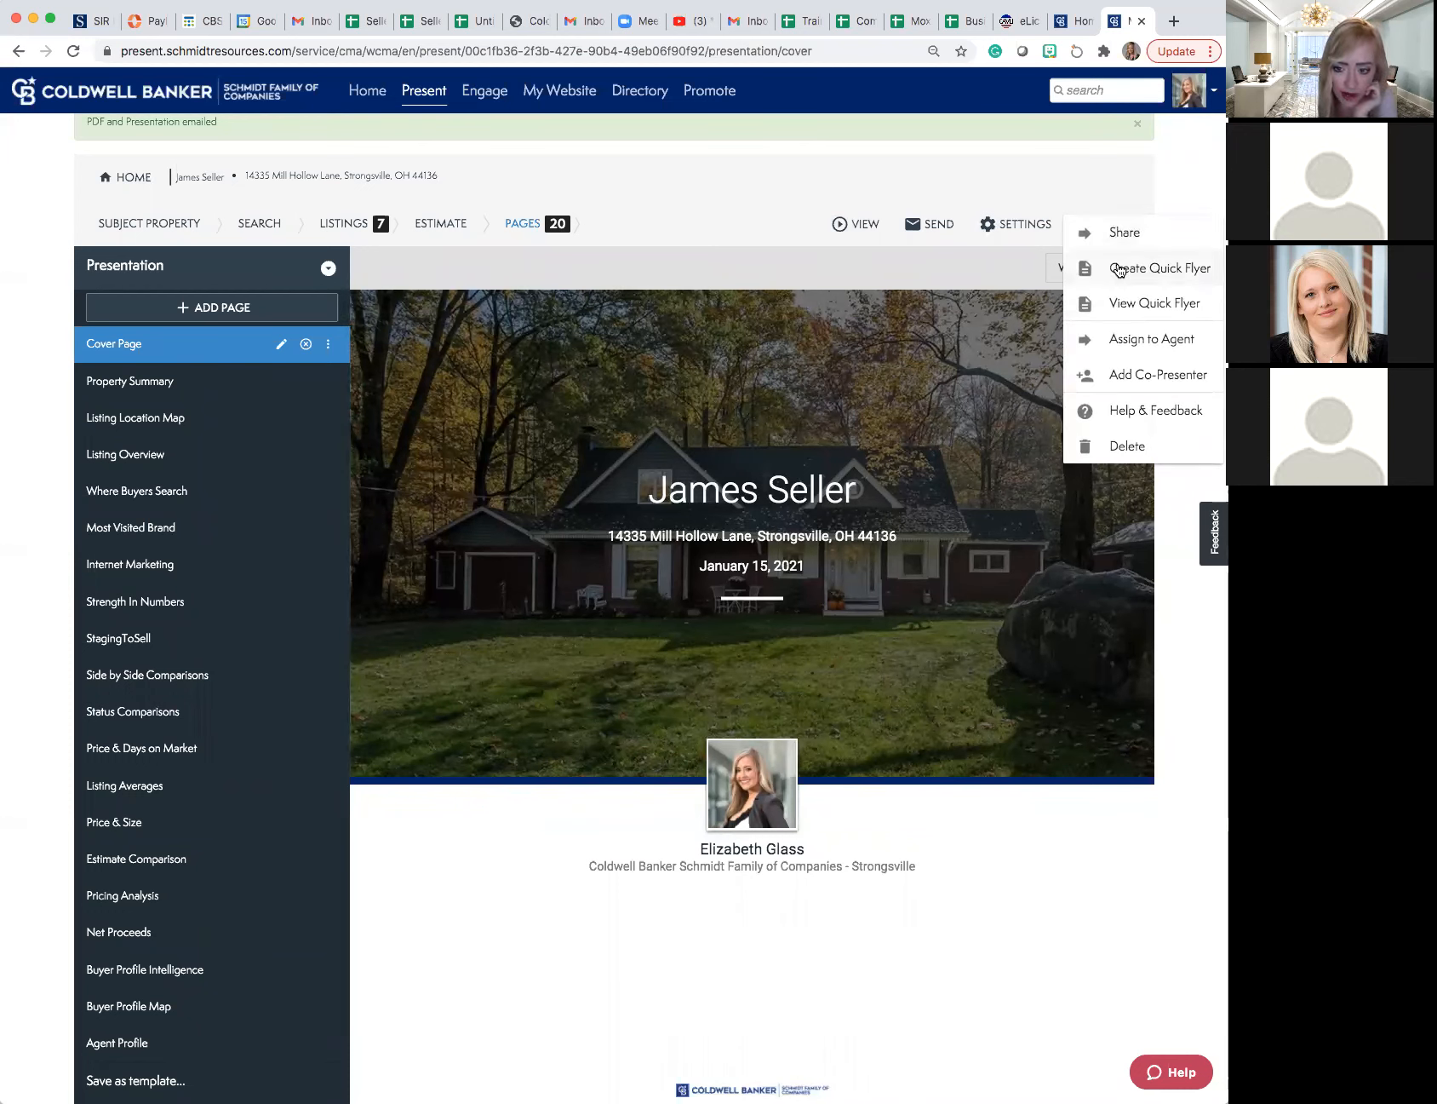
scroll(1139, 377, "down", 1)
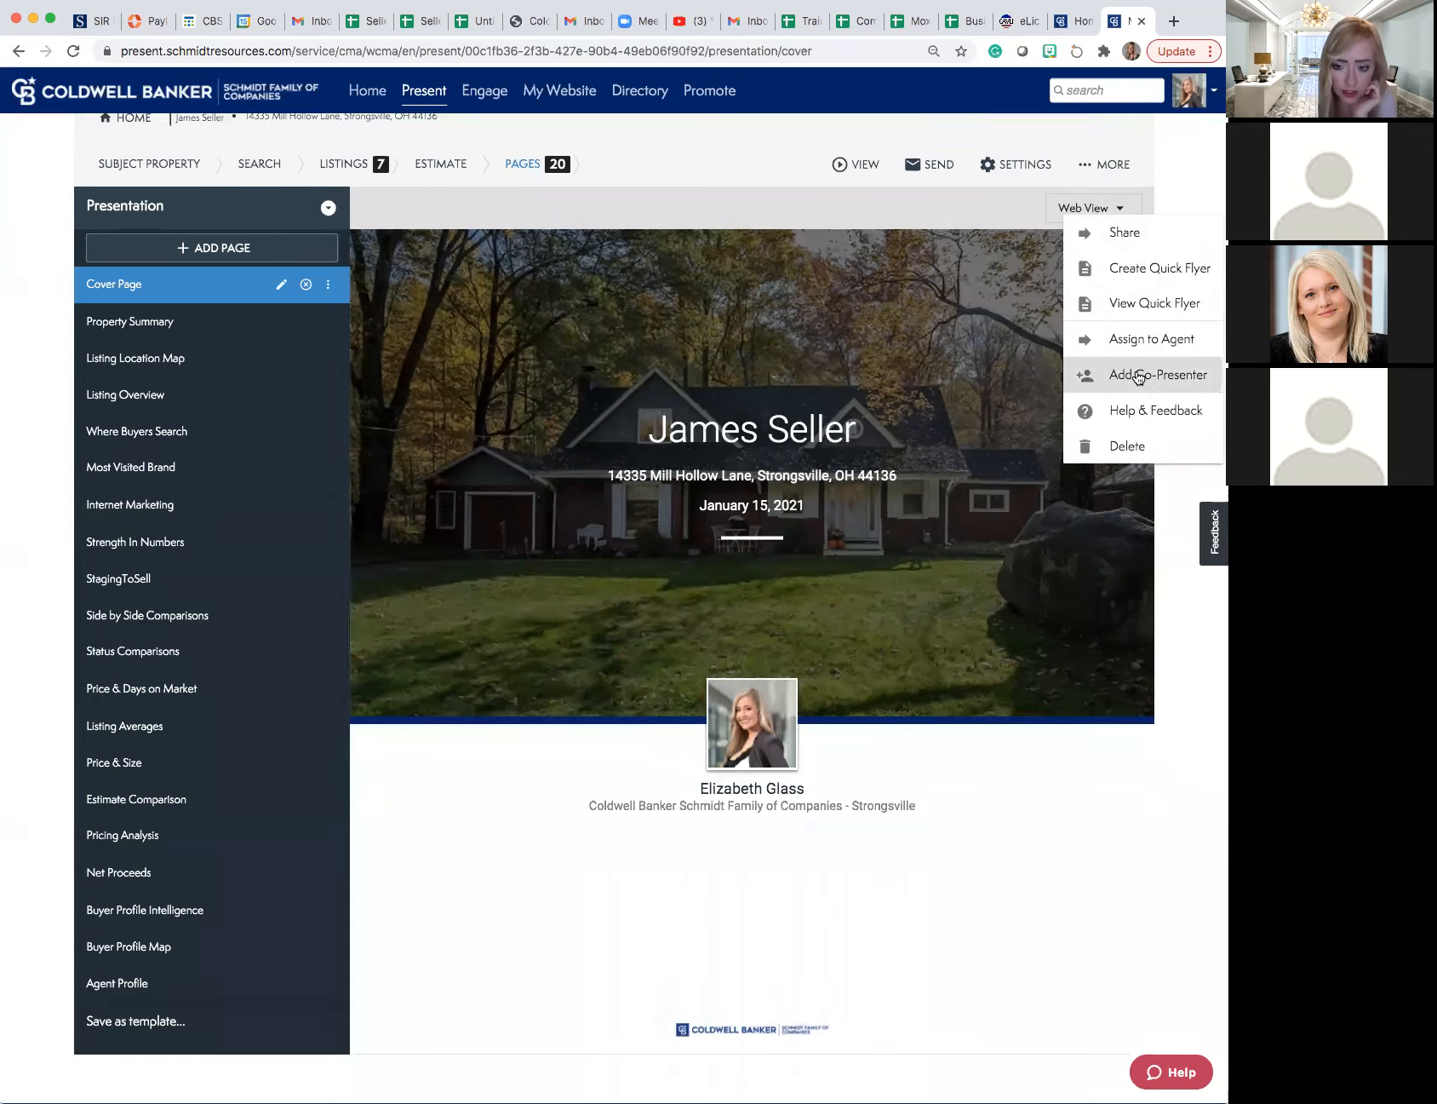
left_click(1139, 376)
left_click(880, 388)
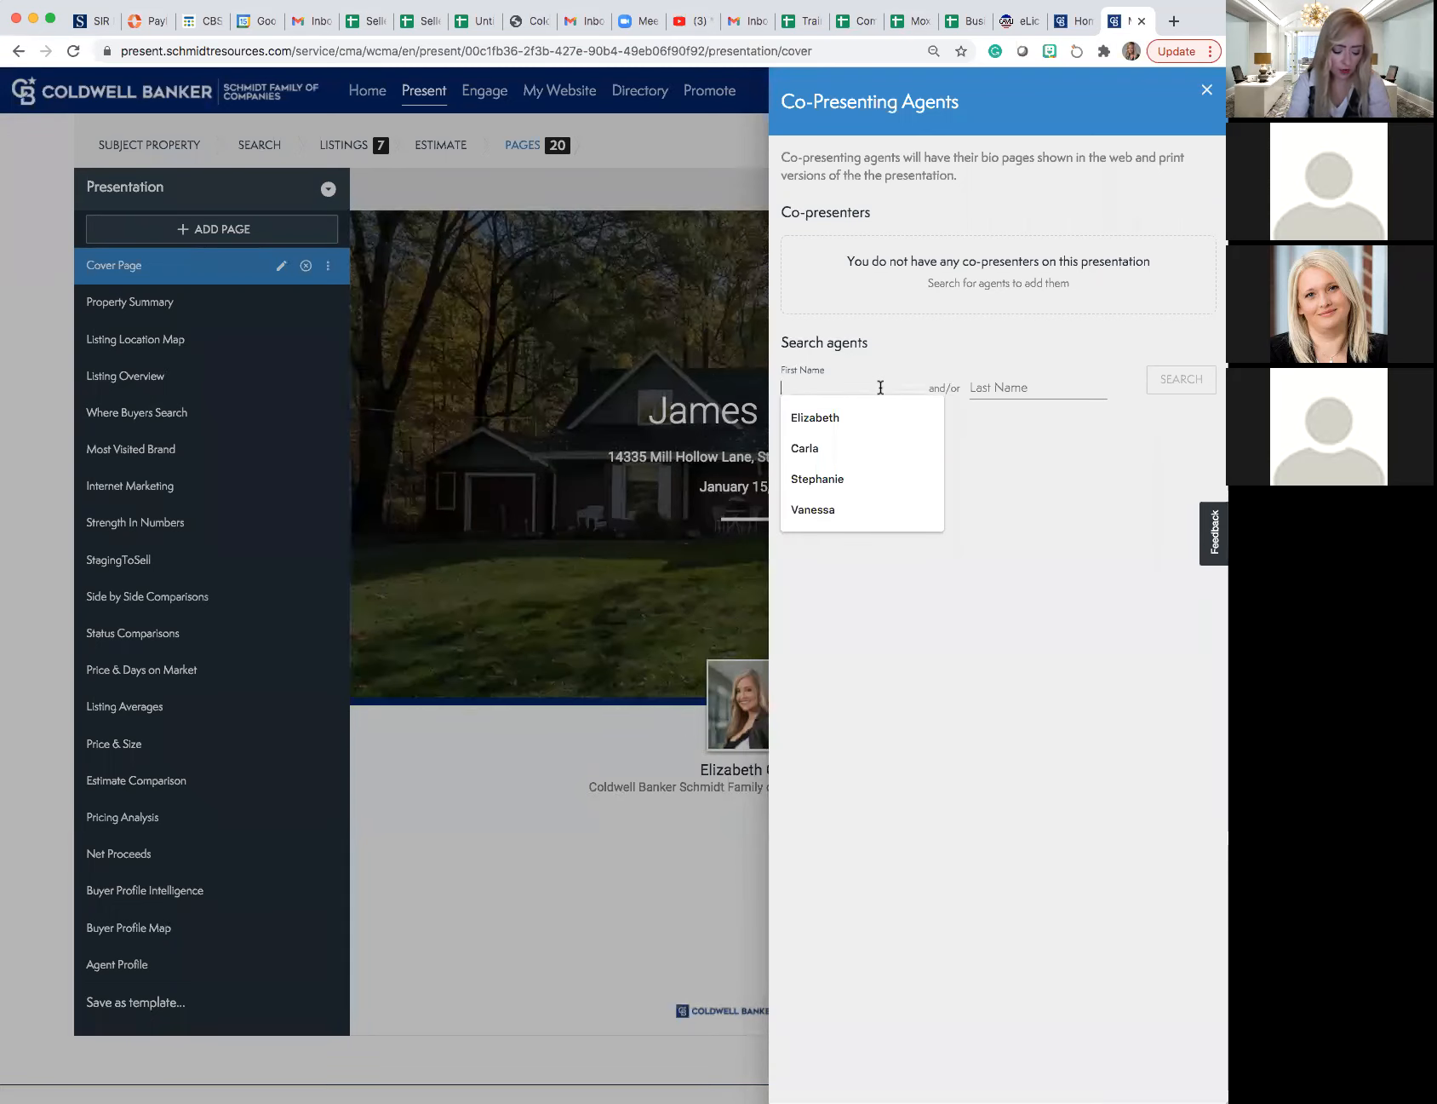
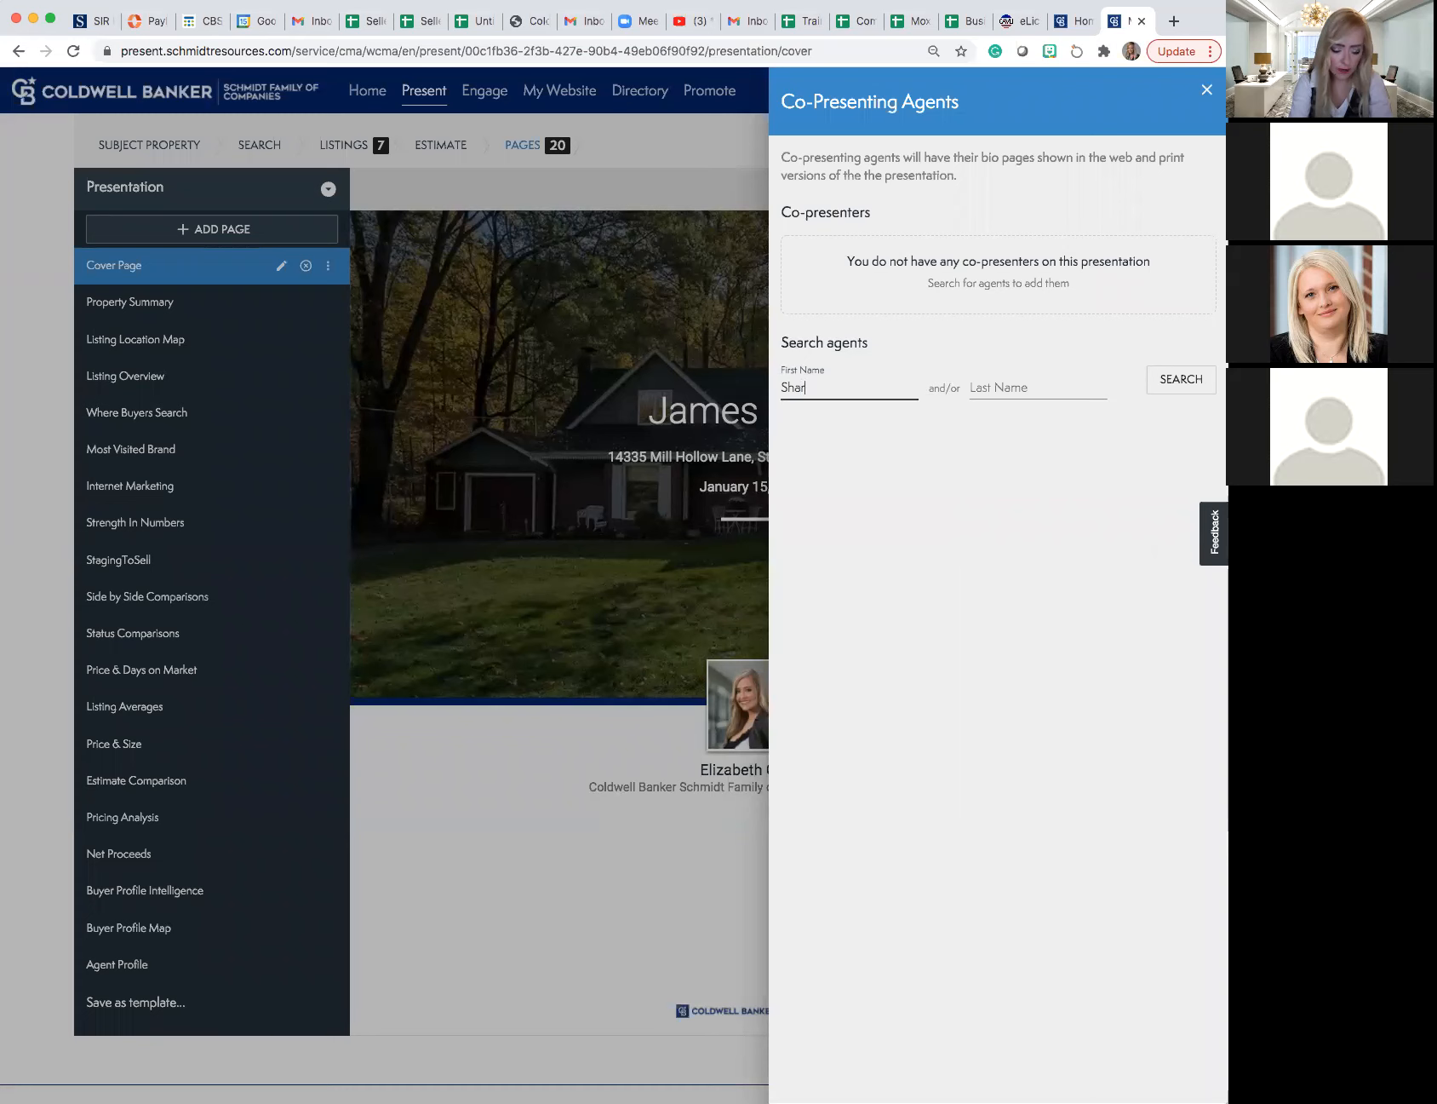
key("Tab")
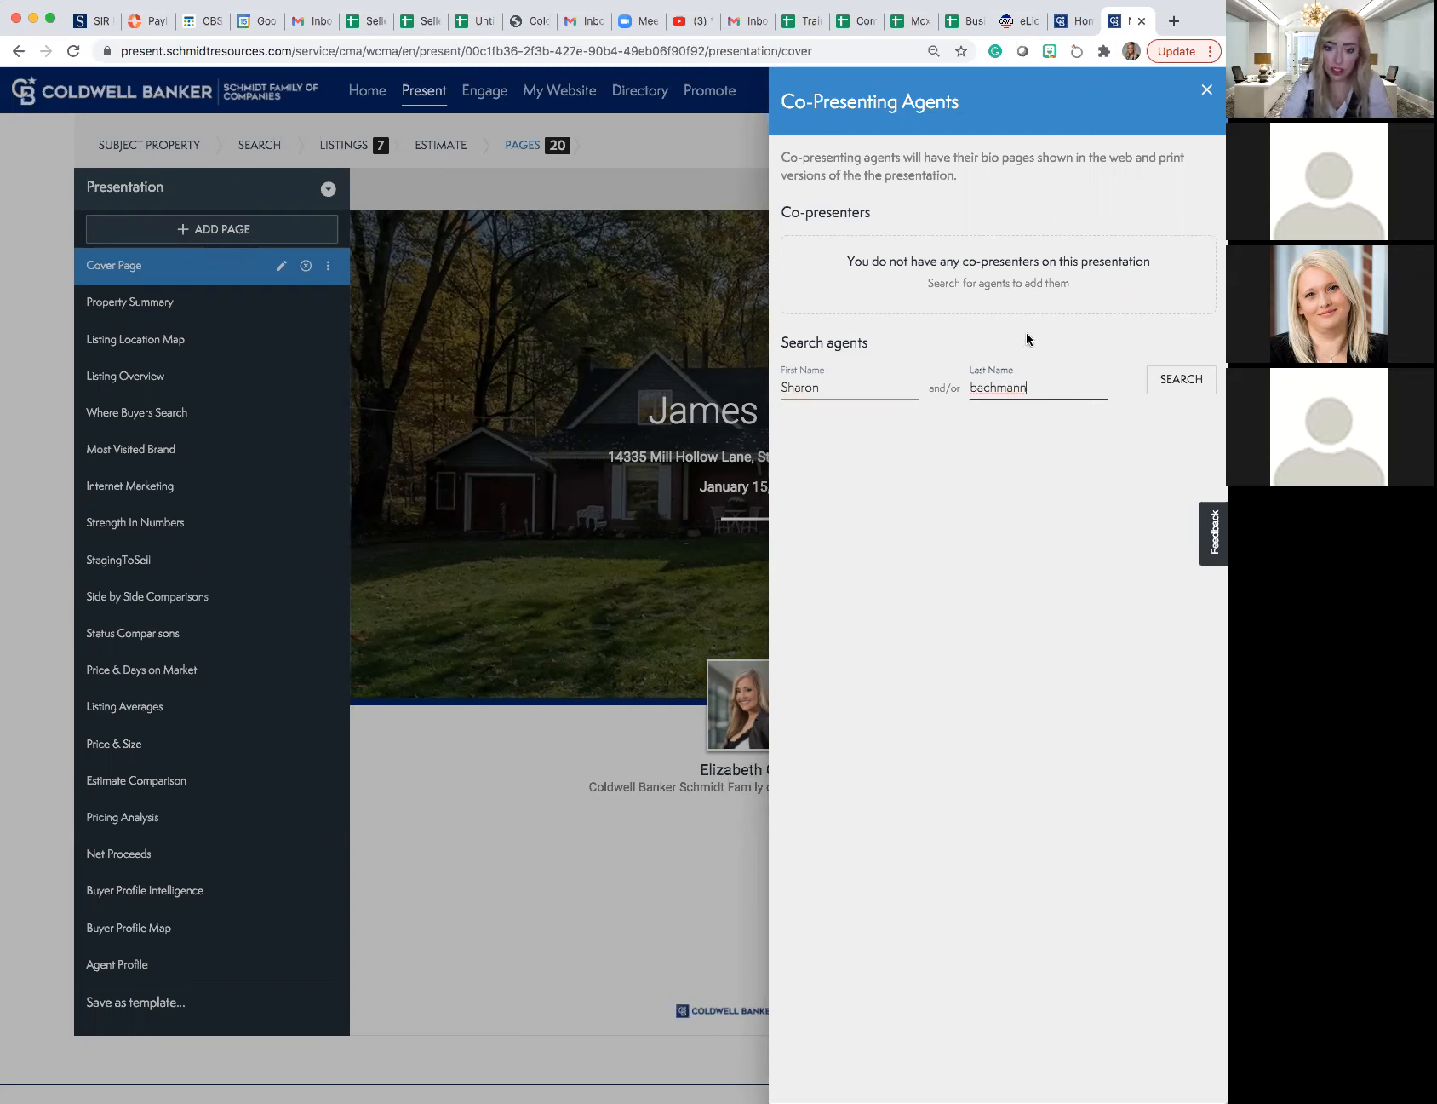
left_click(1179, 383)
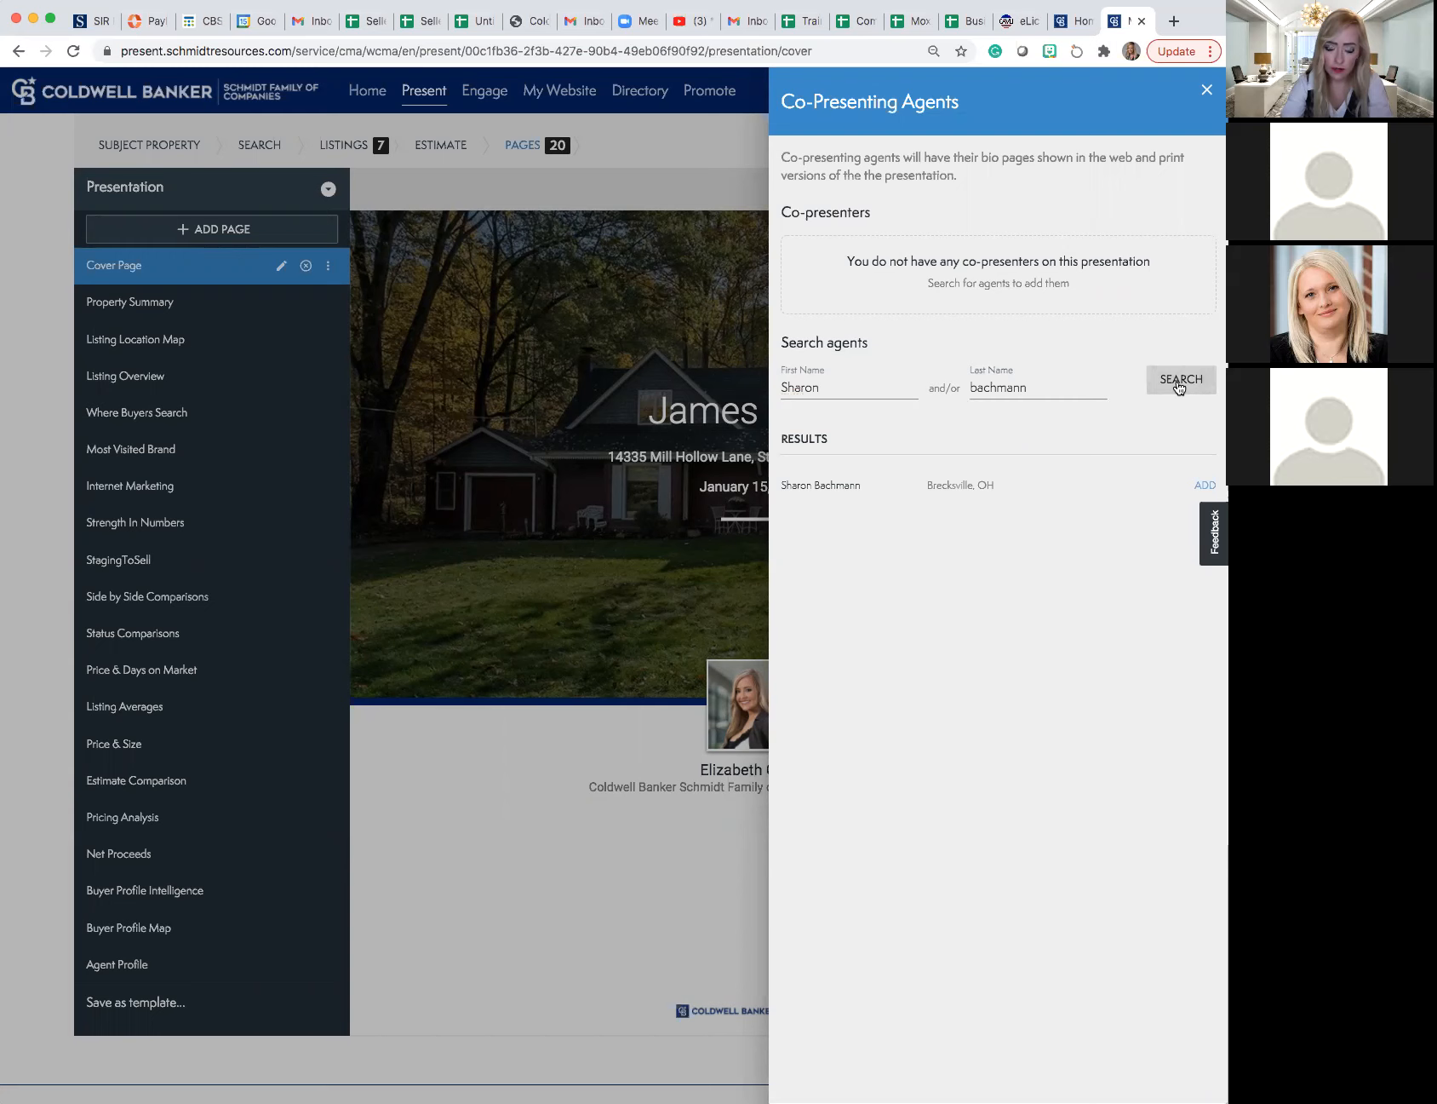
left_click(1203, 487)
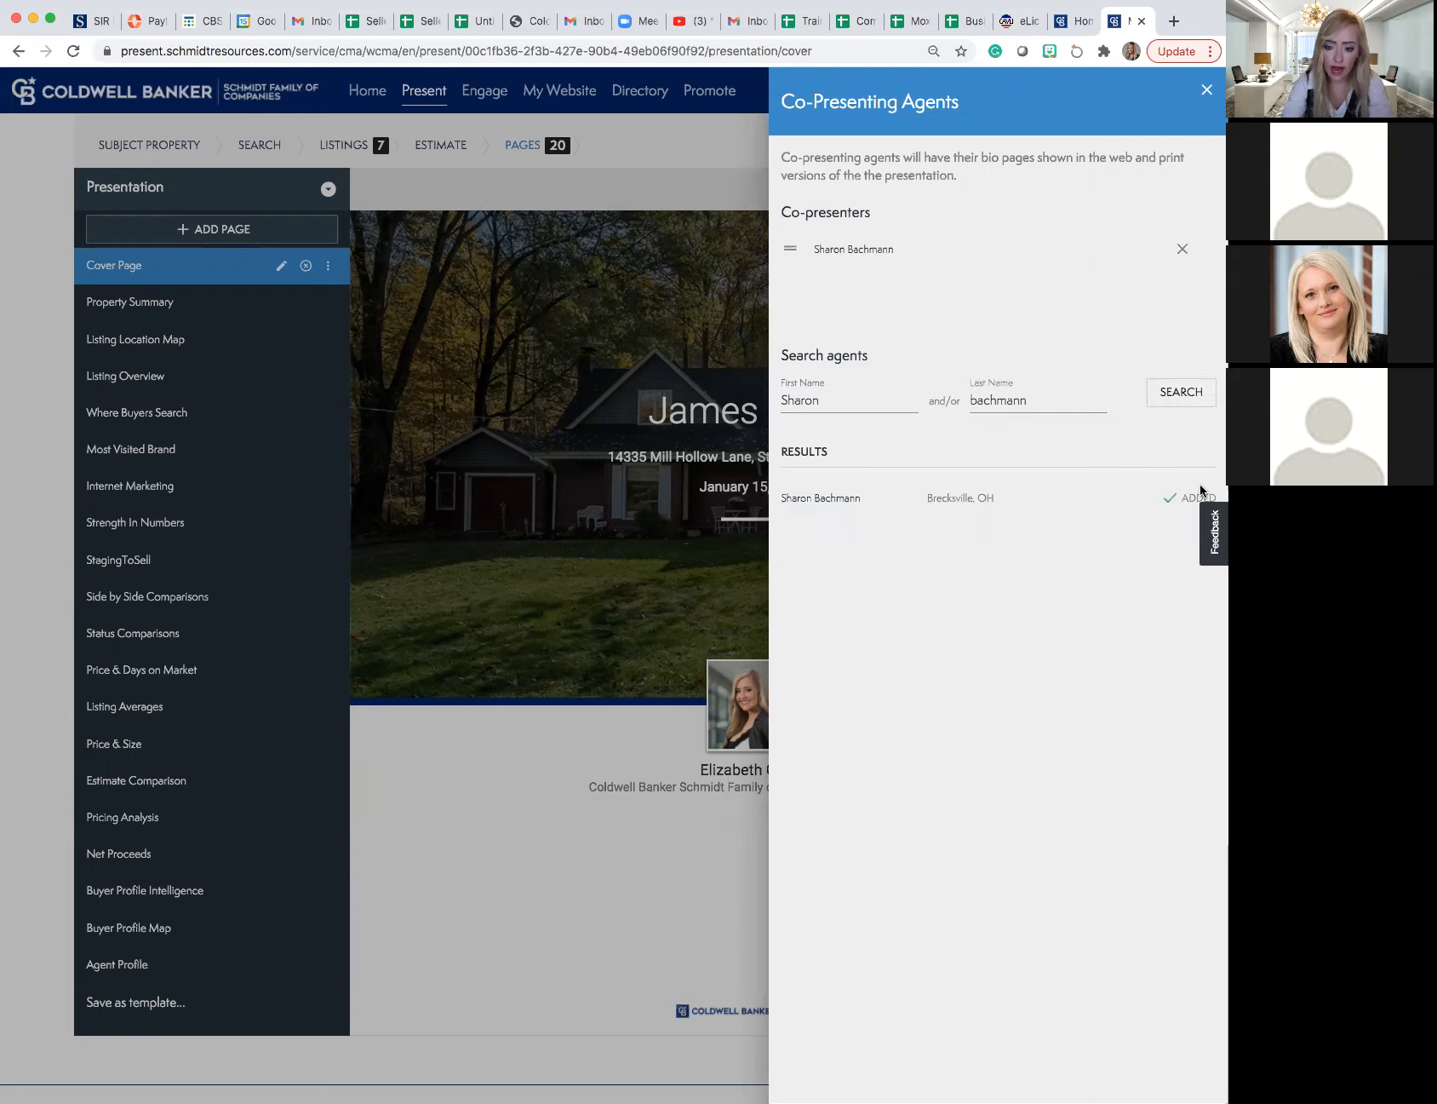
left_click(1206, 90)
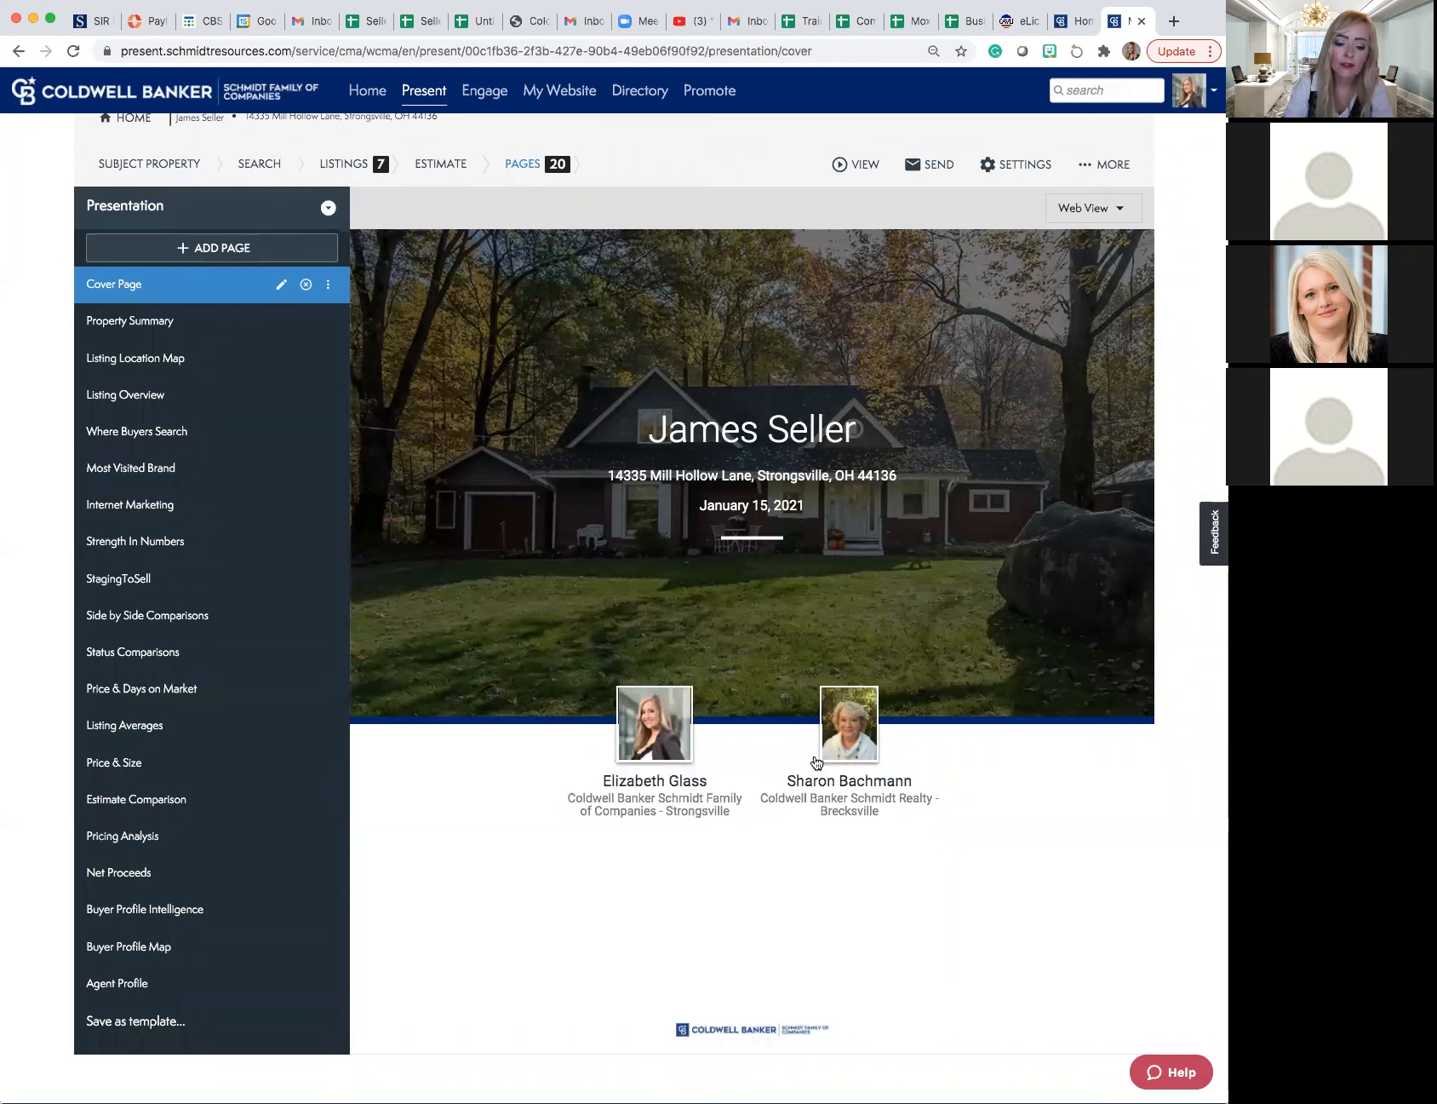
- Review the presentation's Agent Profile page with the bios of both presenting agents
left_click(187, 989)
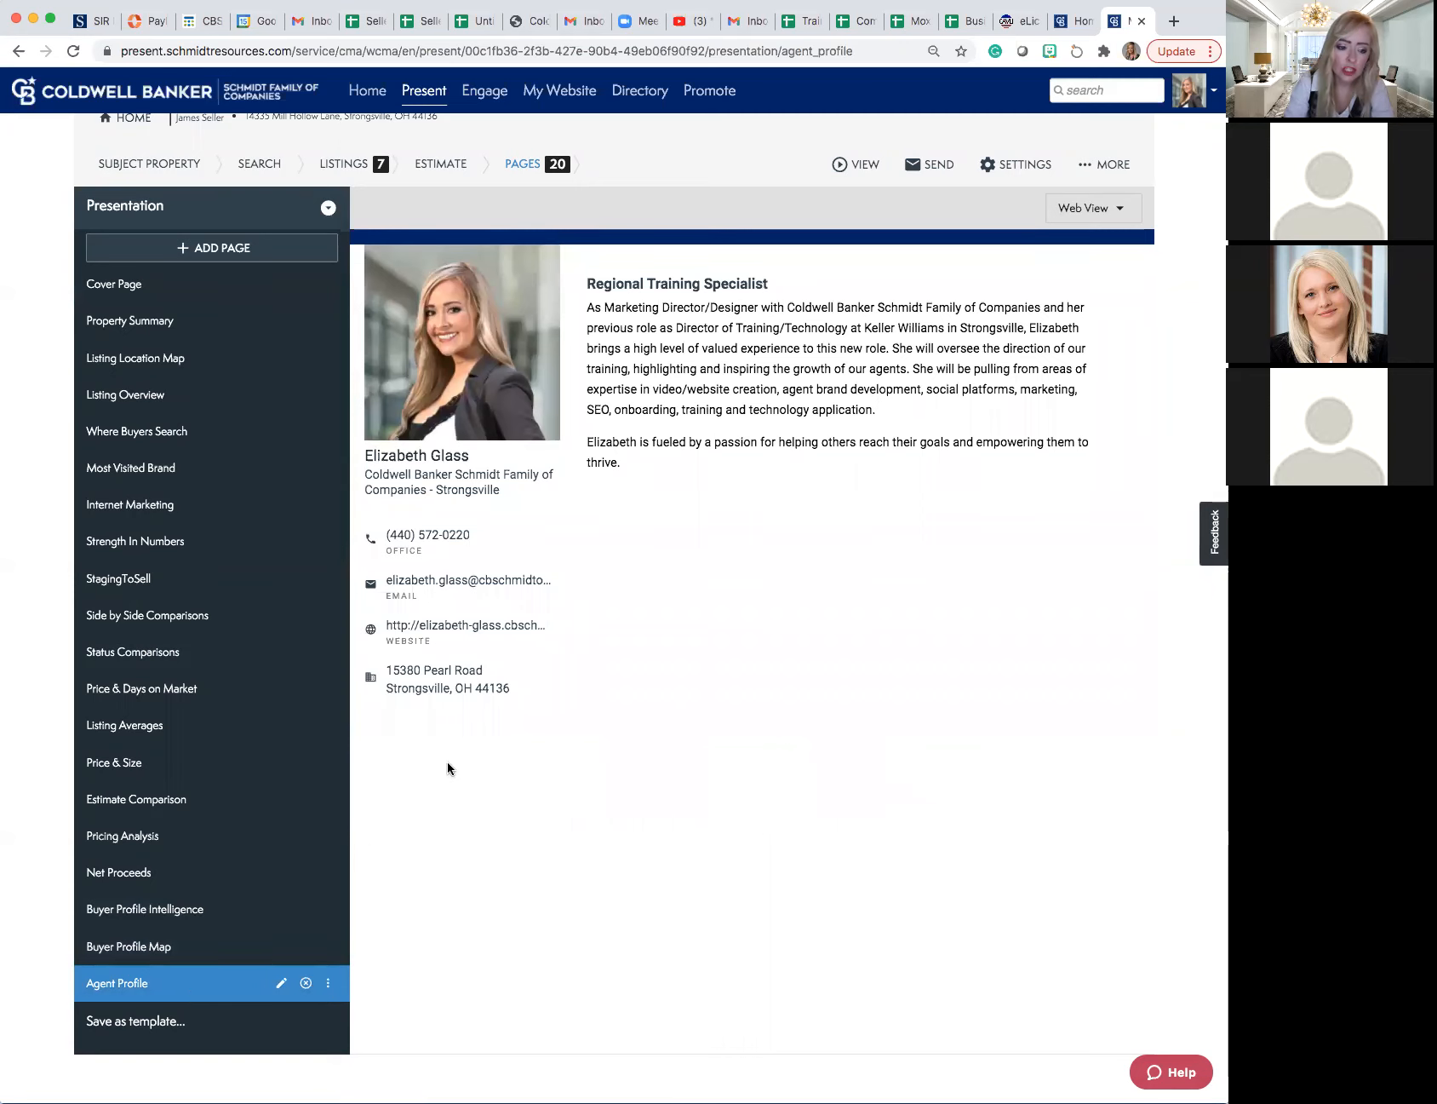
scroll(447, 767, "down", 10)
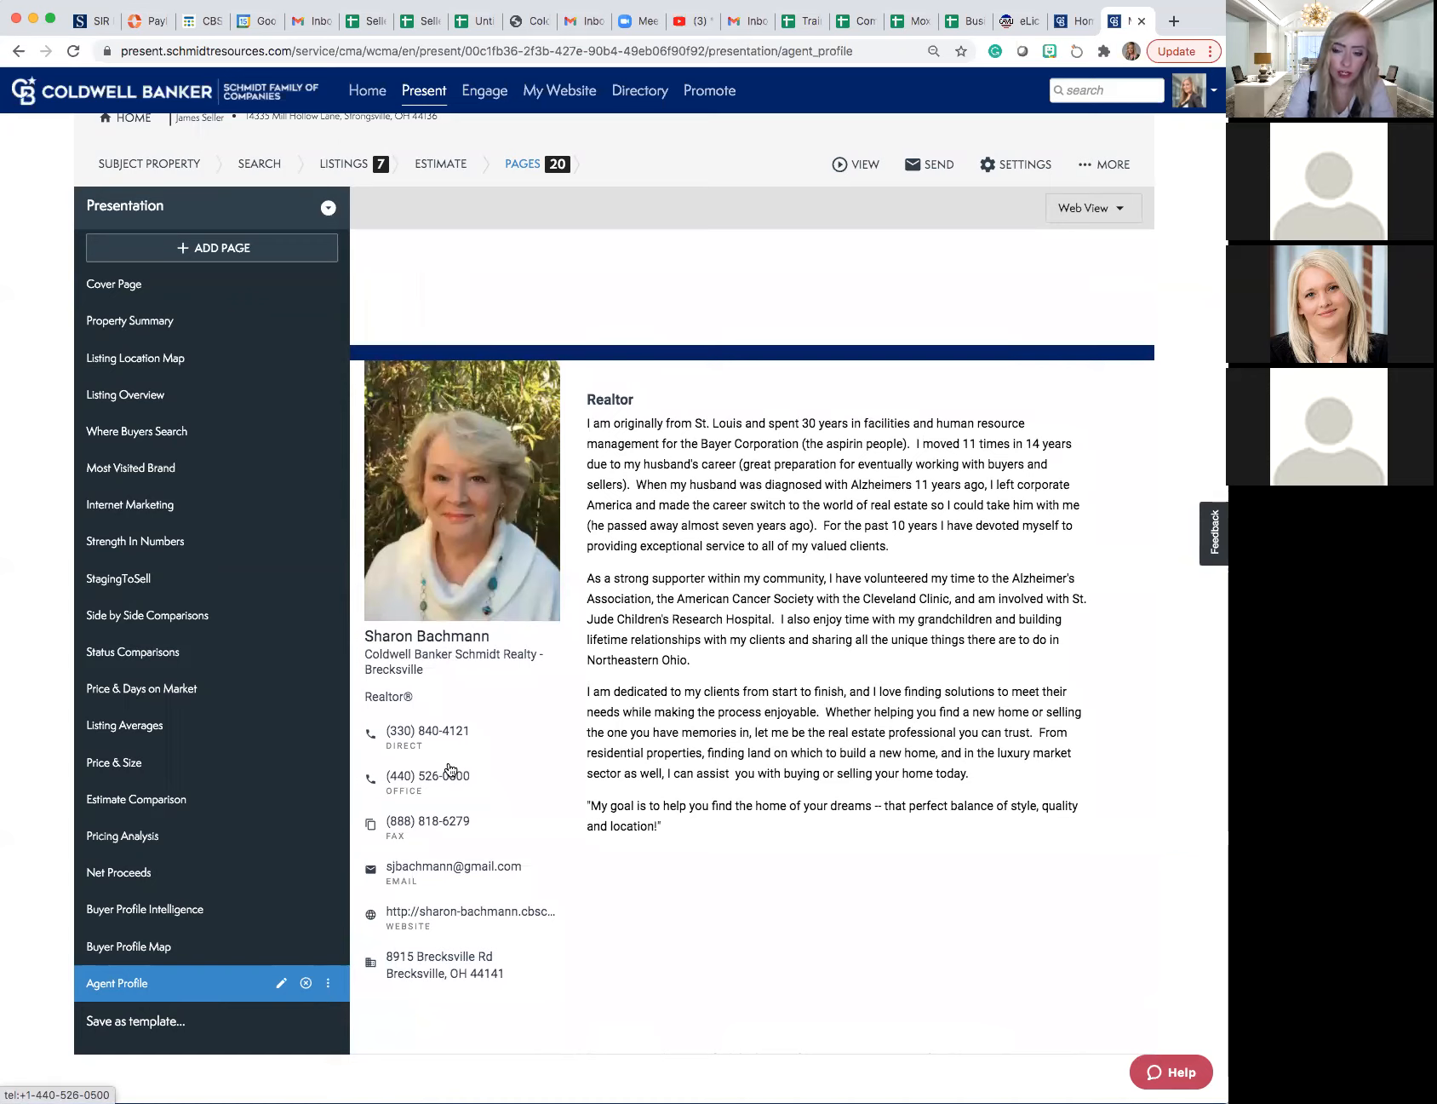
scroll(450, 769, "up", 3)
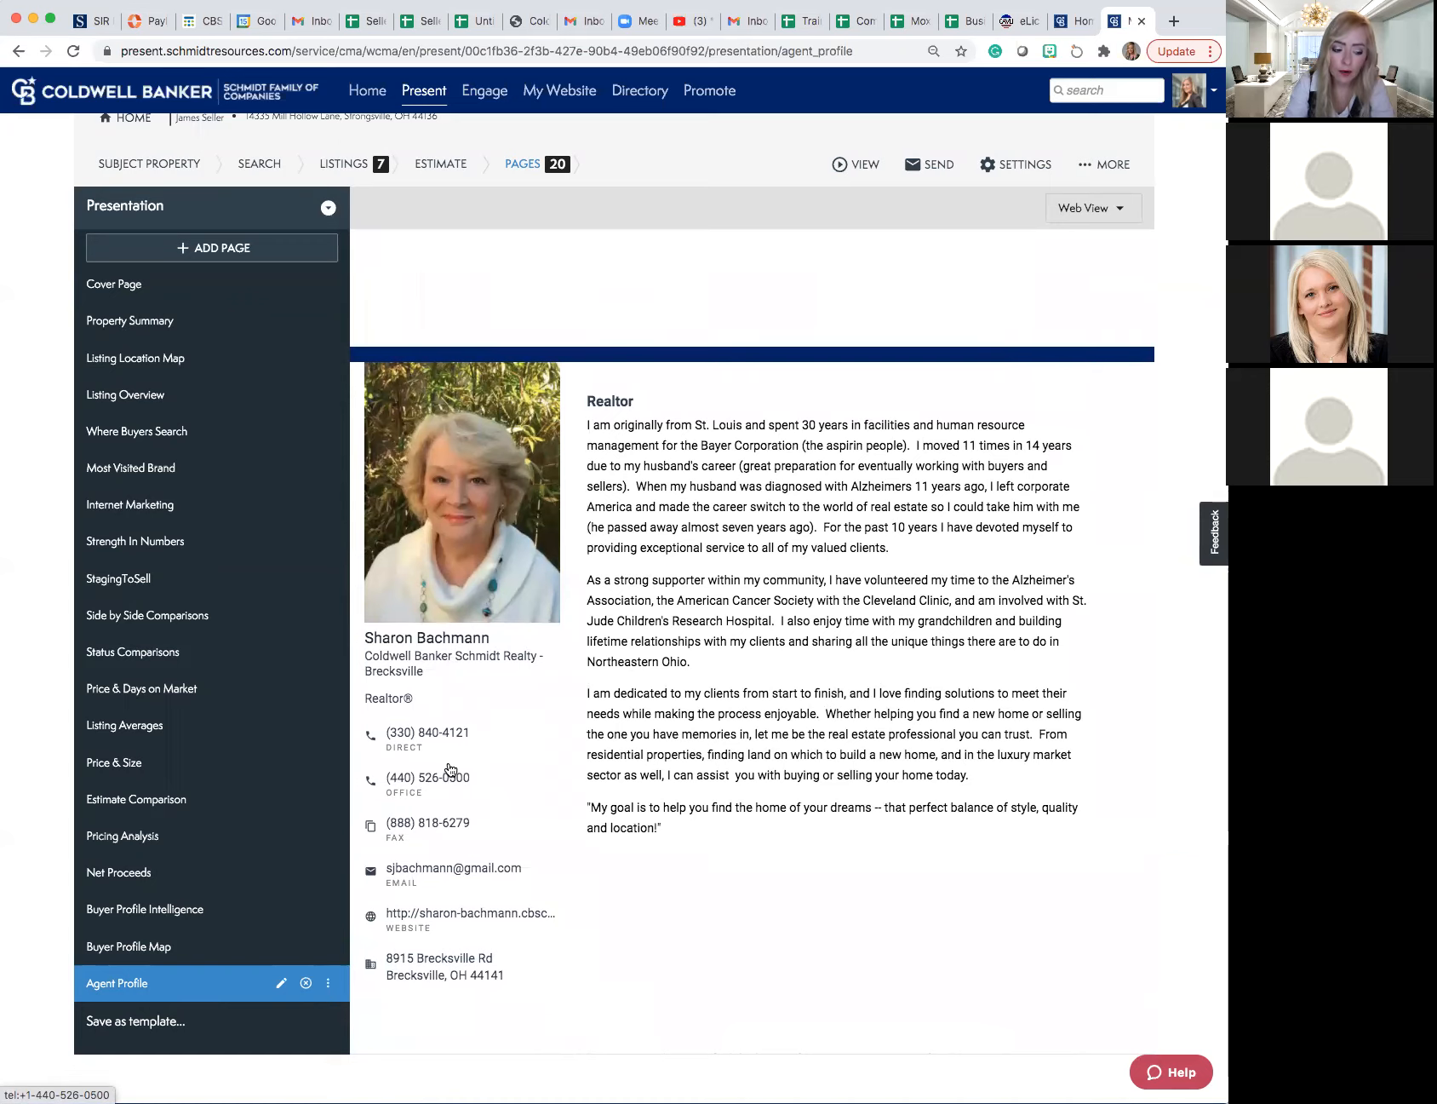
scroll(448, 767, "up", 10)
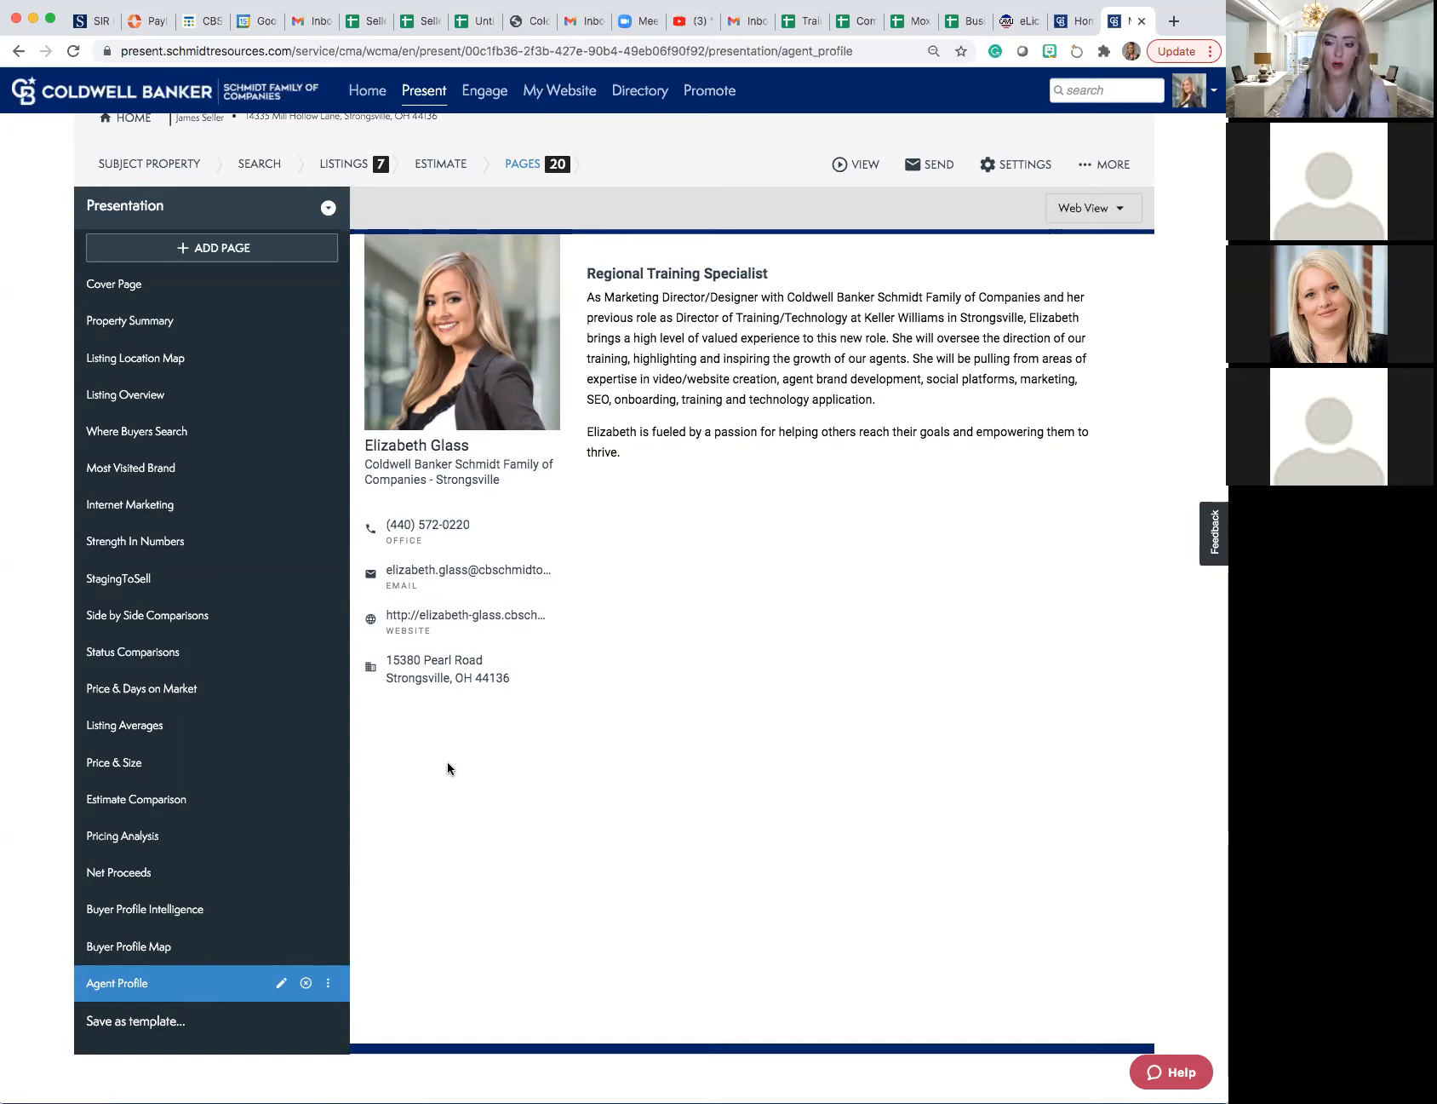
scroll(654, 623, "up", 2)
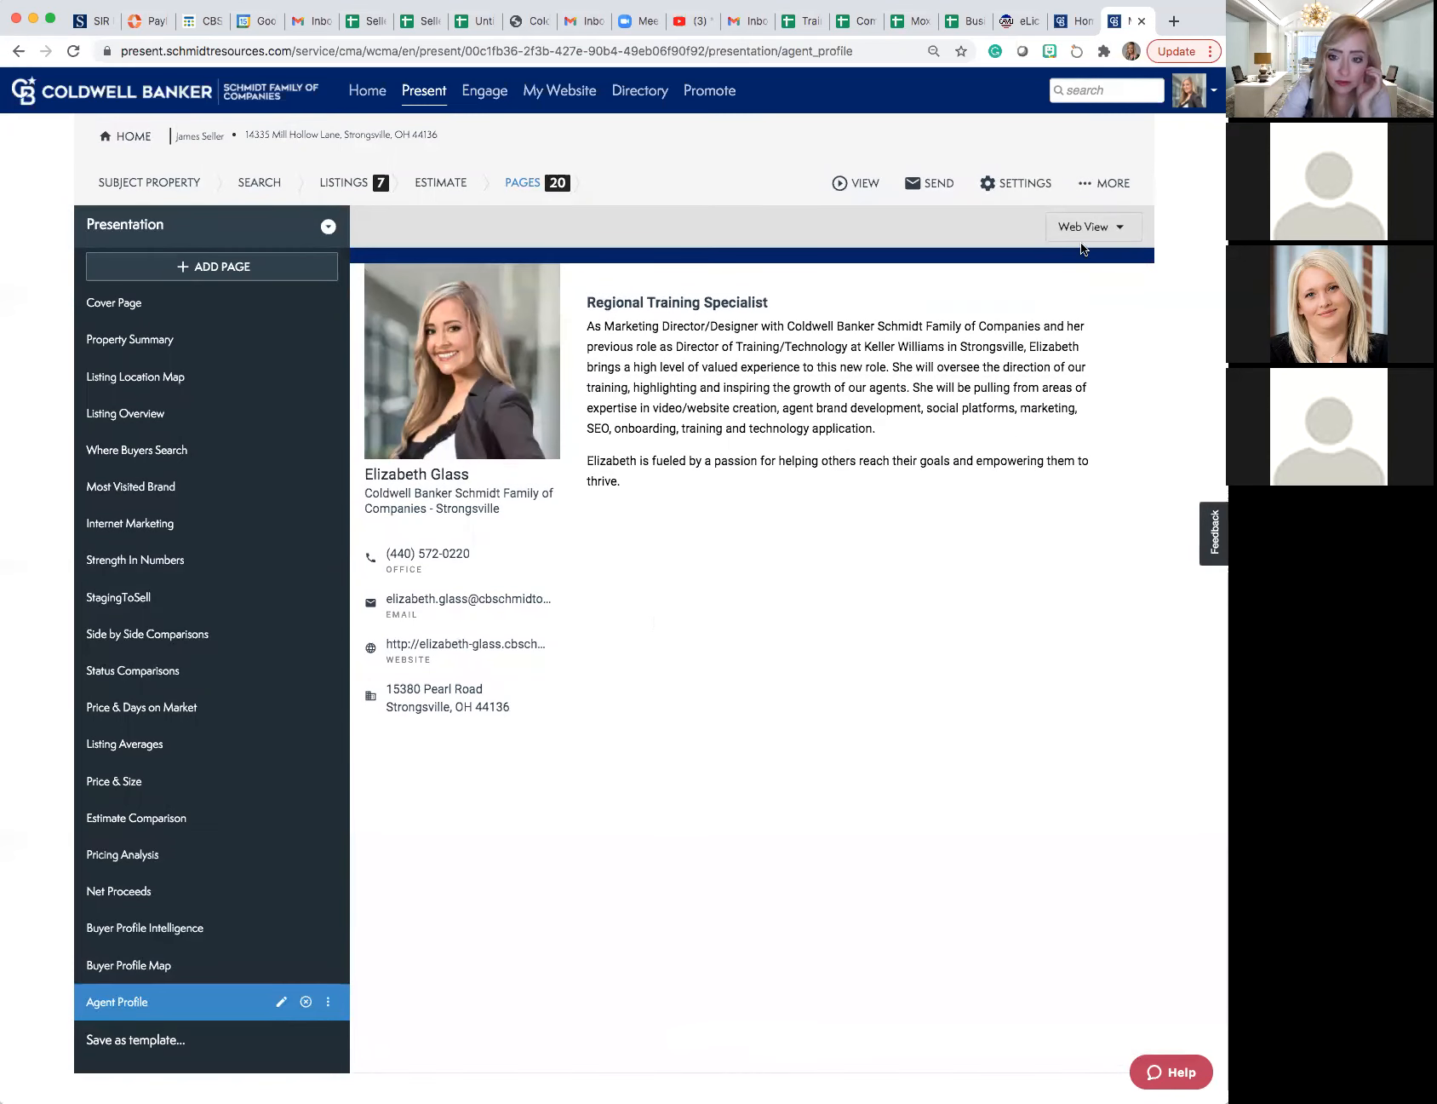
- Open the web version of the presentation and start it at the cover page
left_click(1099, 182)
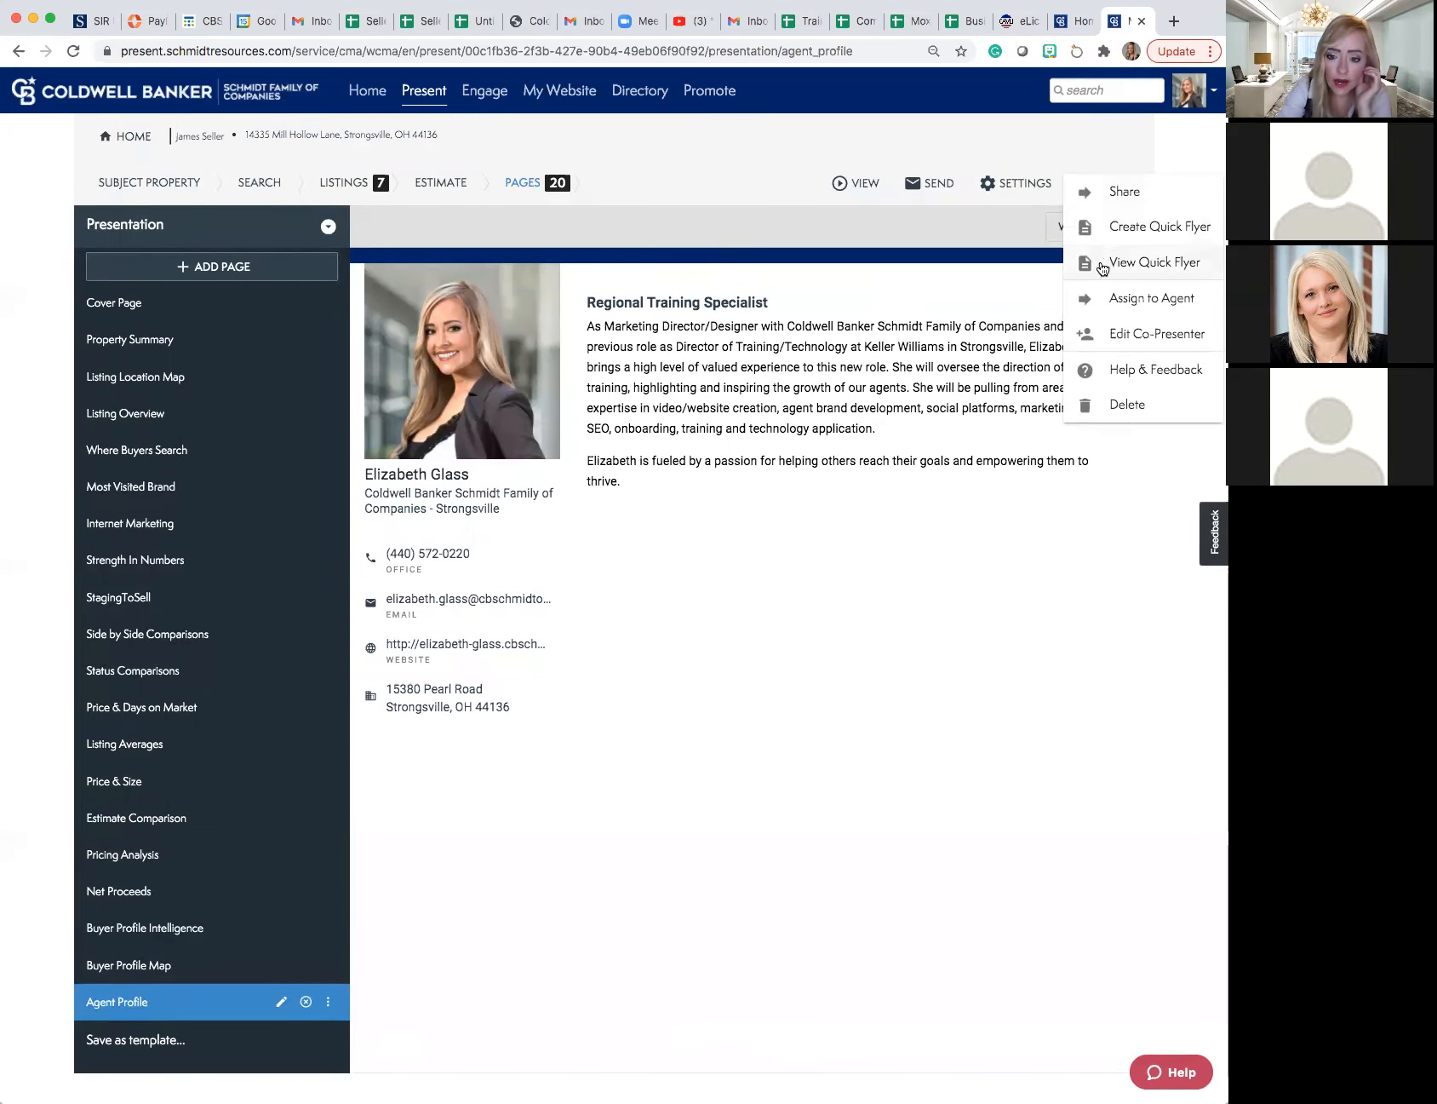
left_click(847, 183)
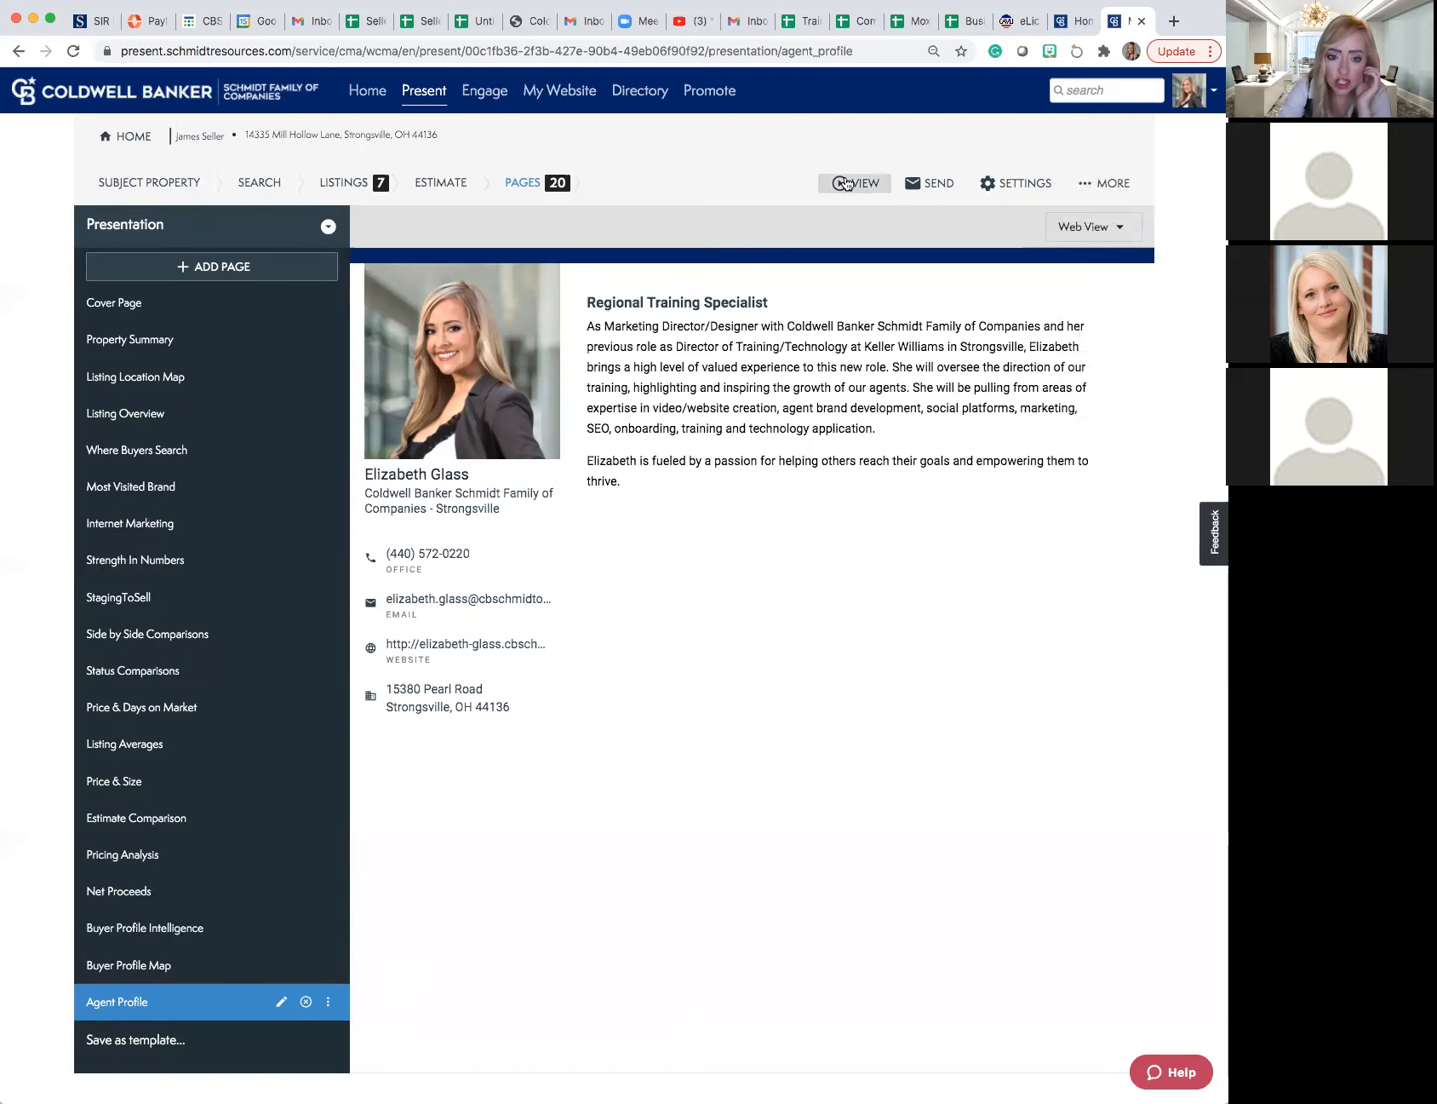
left_click(850, 184)
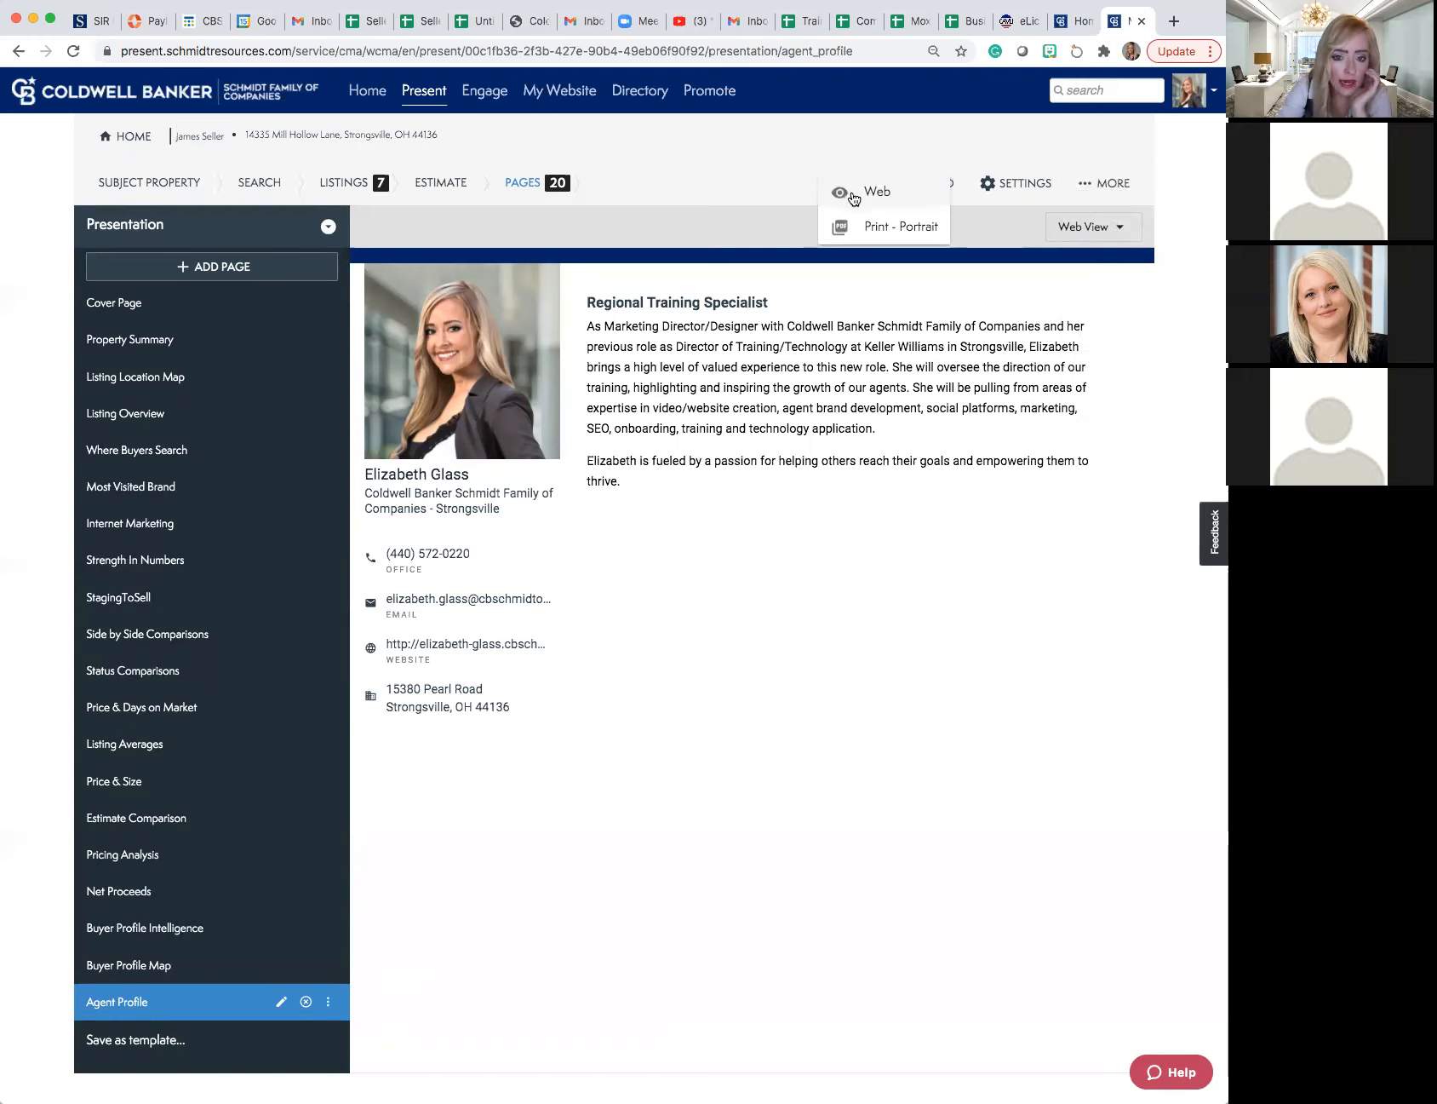
left_click(862, 196)
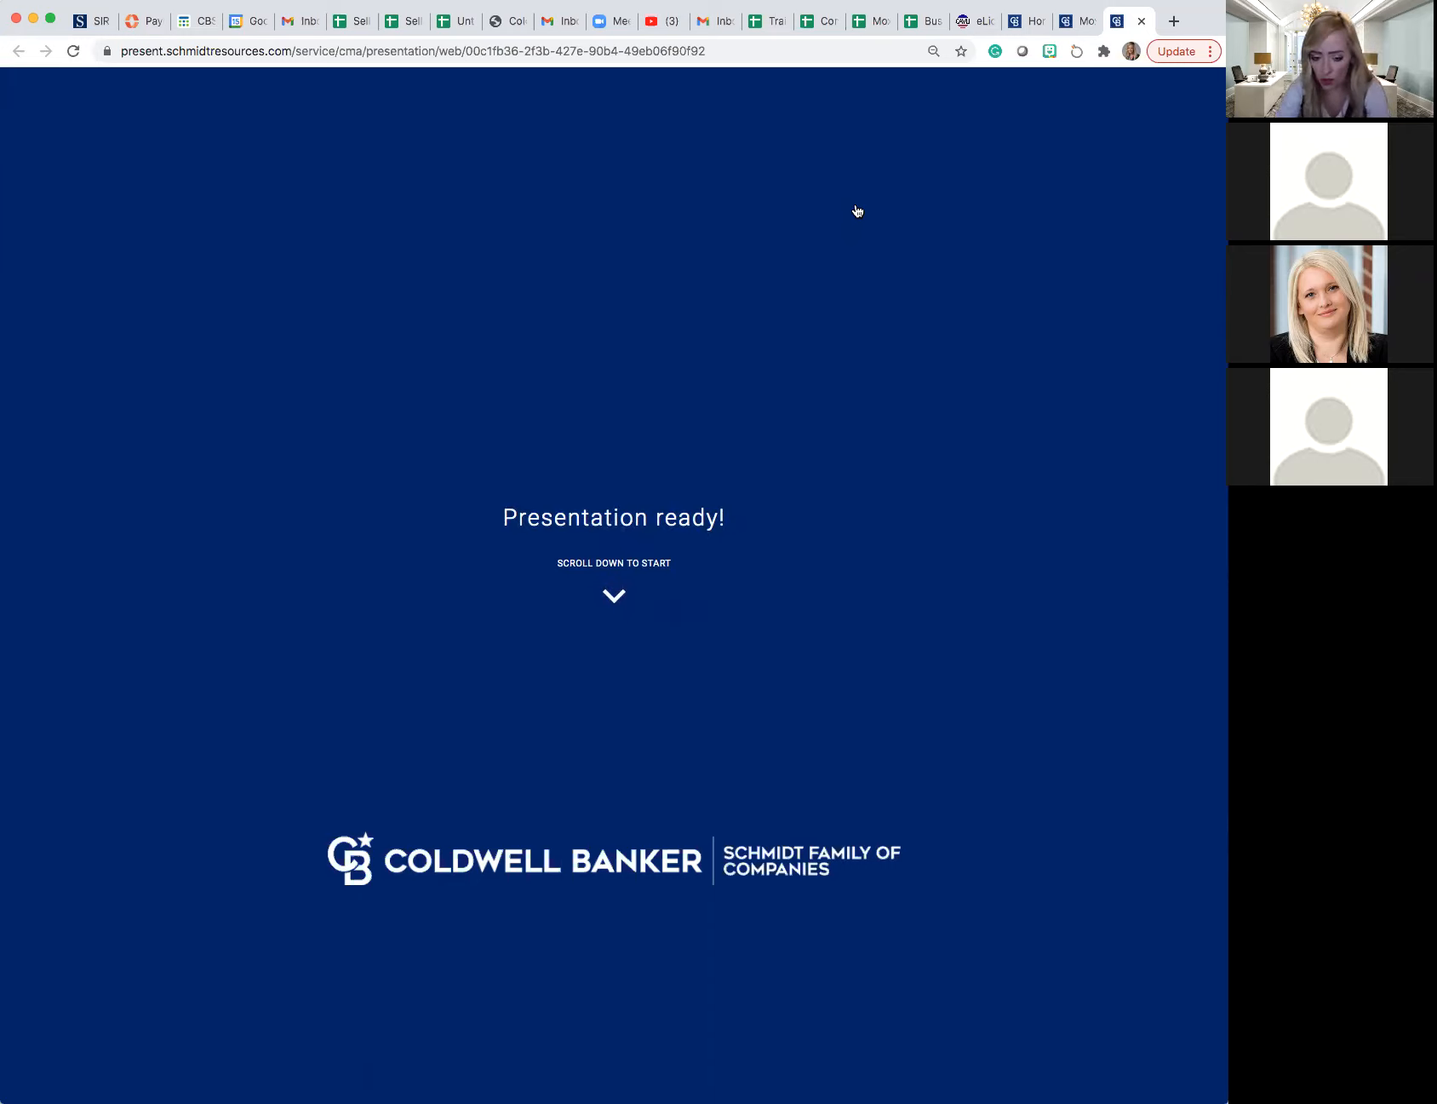
scroll(862, 225, "down", 2)
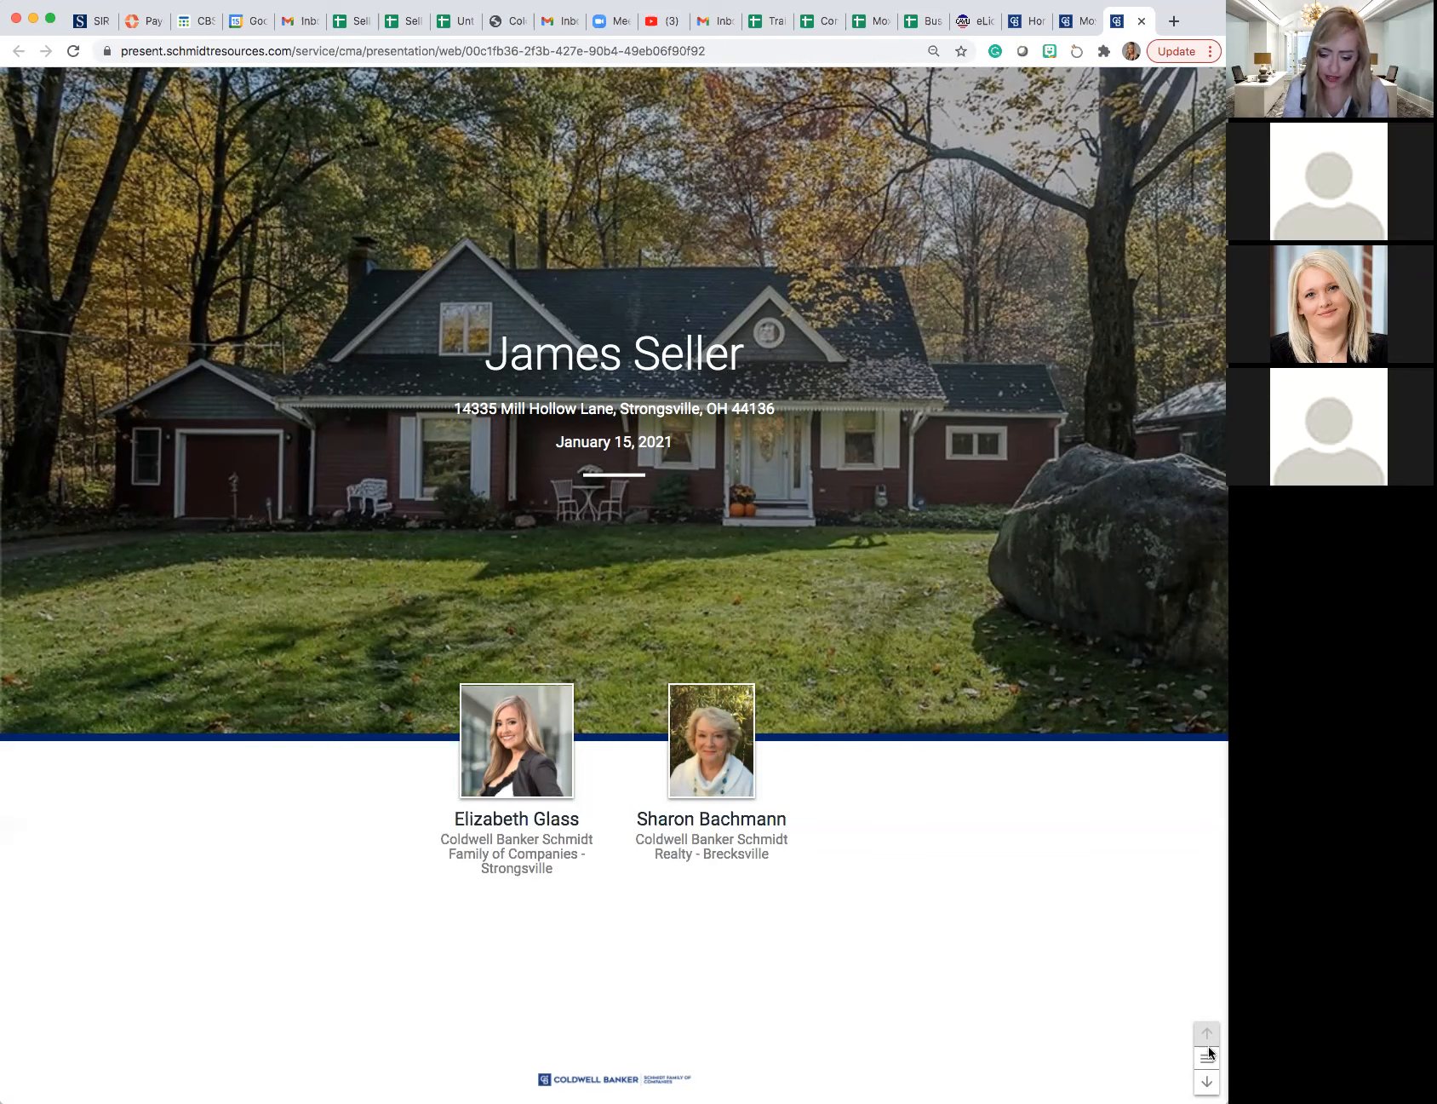
- Browse the web presentation from Property Summary to Most Visited Brand and back to Listing Location Map
left_click(1208, 1083)
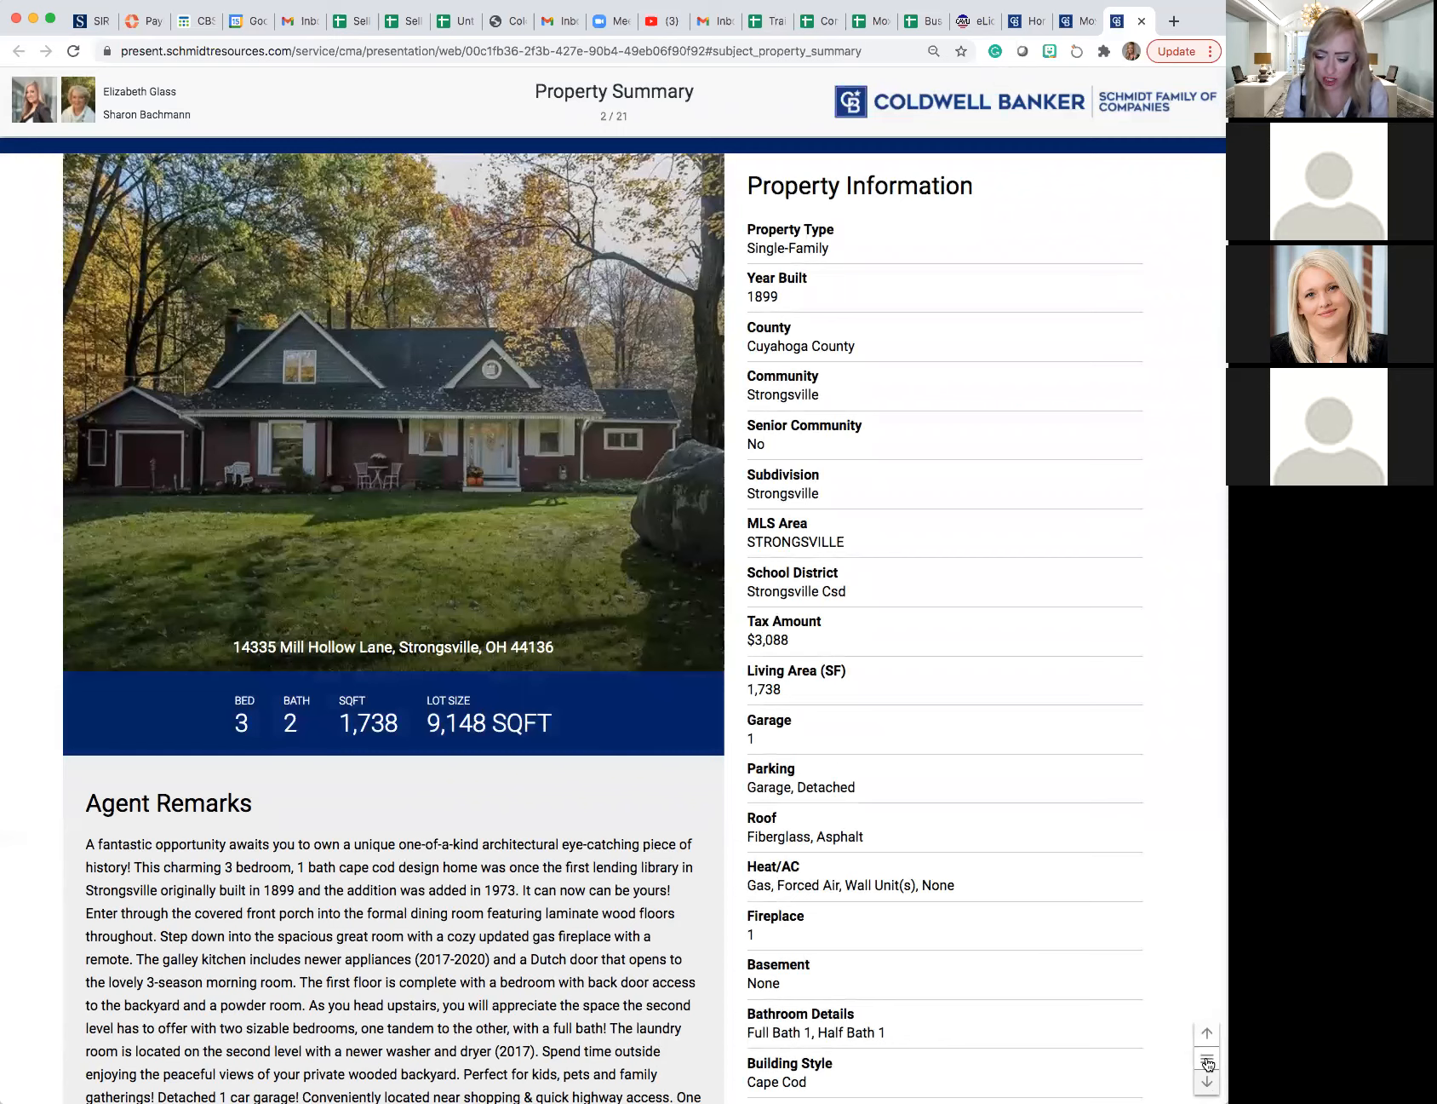
left_click(1208, 1062)
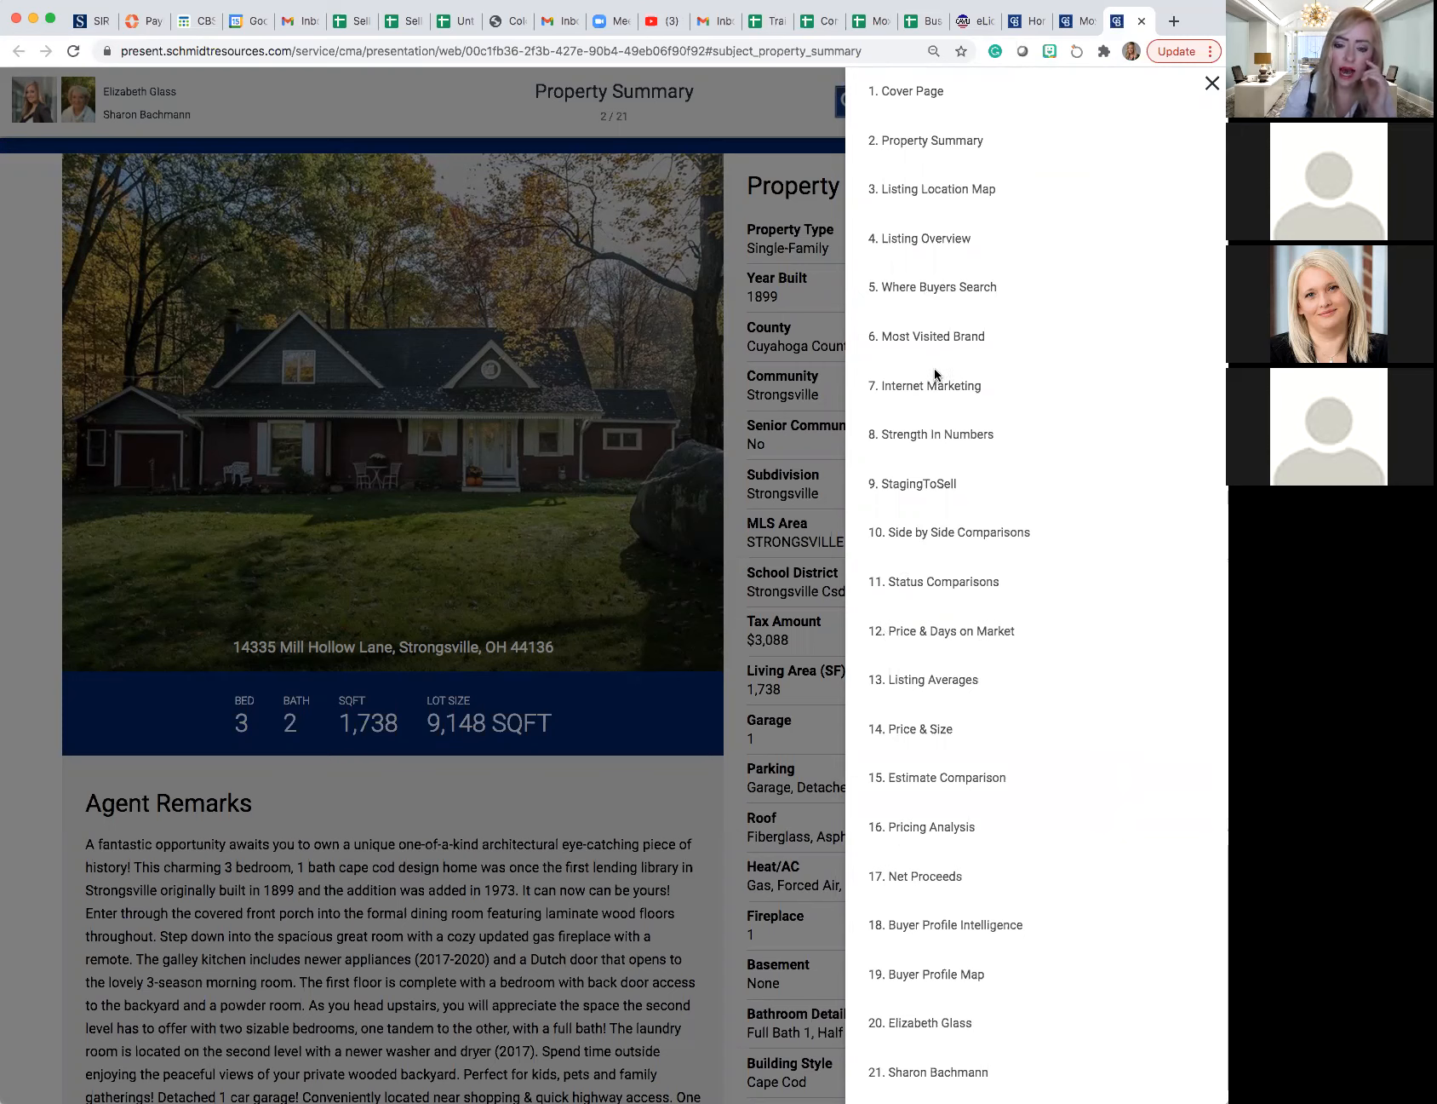
left_click(924, 332)
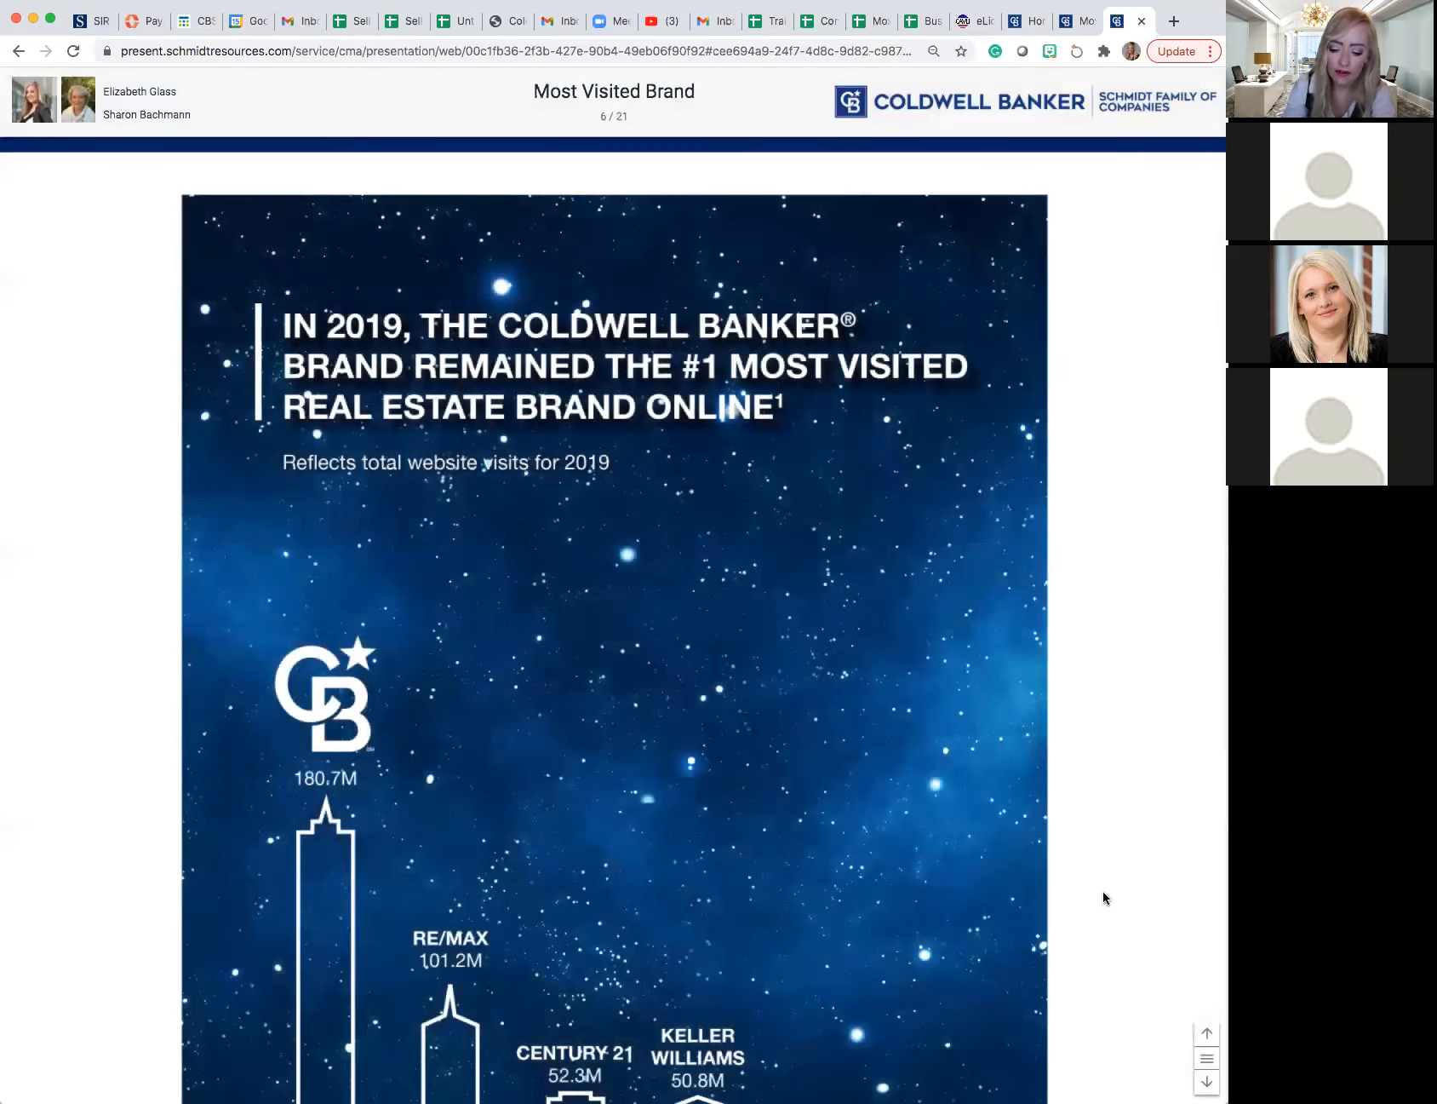
left_click(1202, 1037)
left_click(1203, 1039)
left_click(1203, 1038)
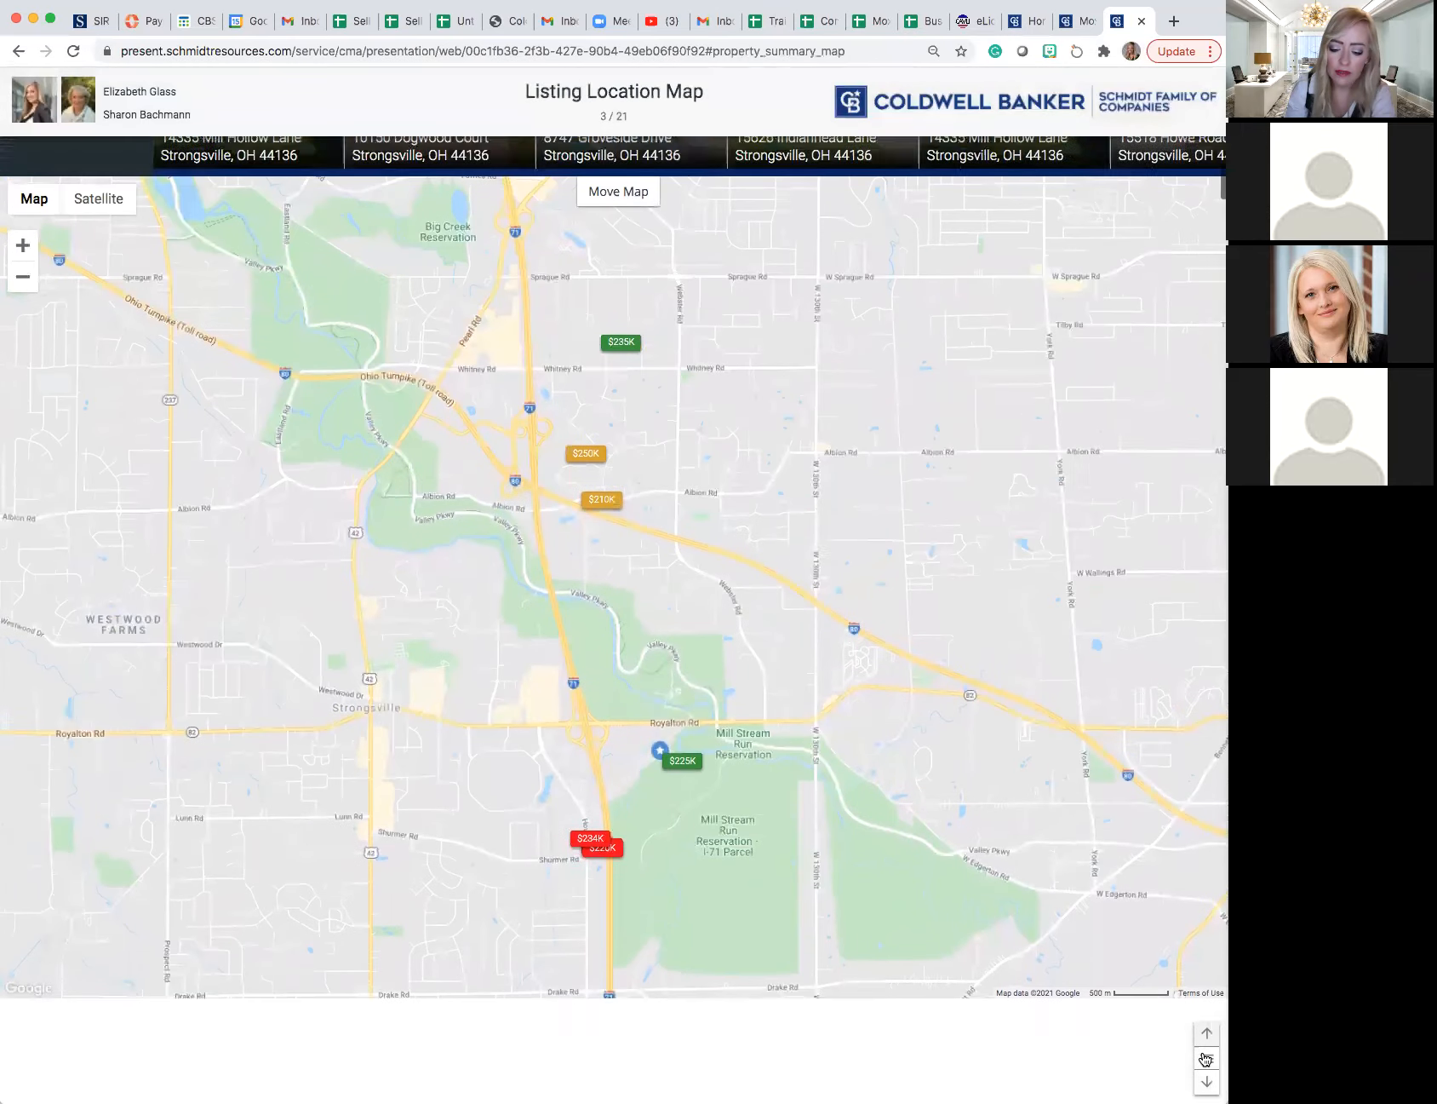
- Return the web presentation to the Cover Page and advance to the Property Summary page
left_click(1204, 1056)
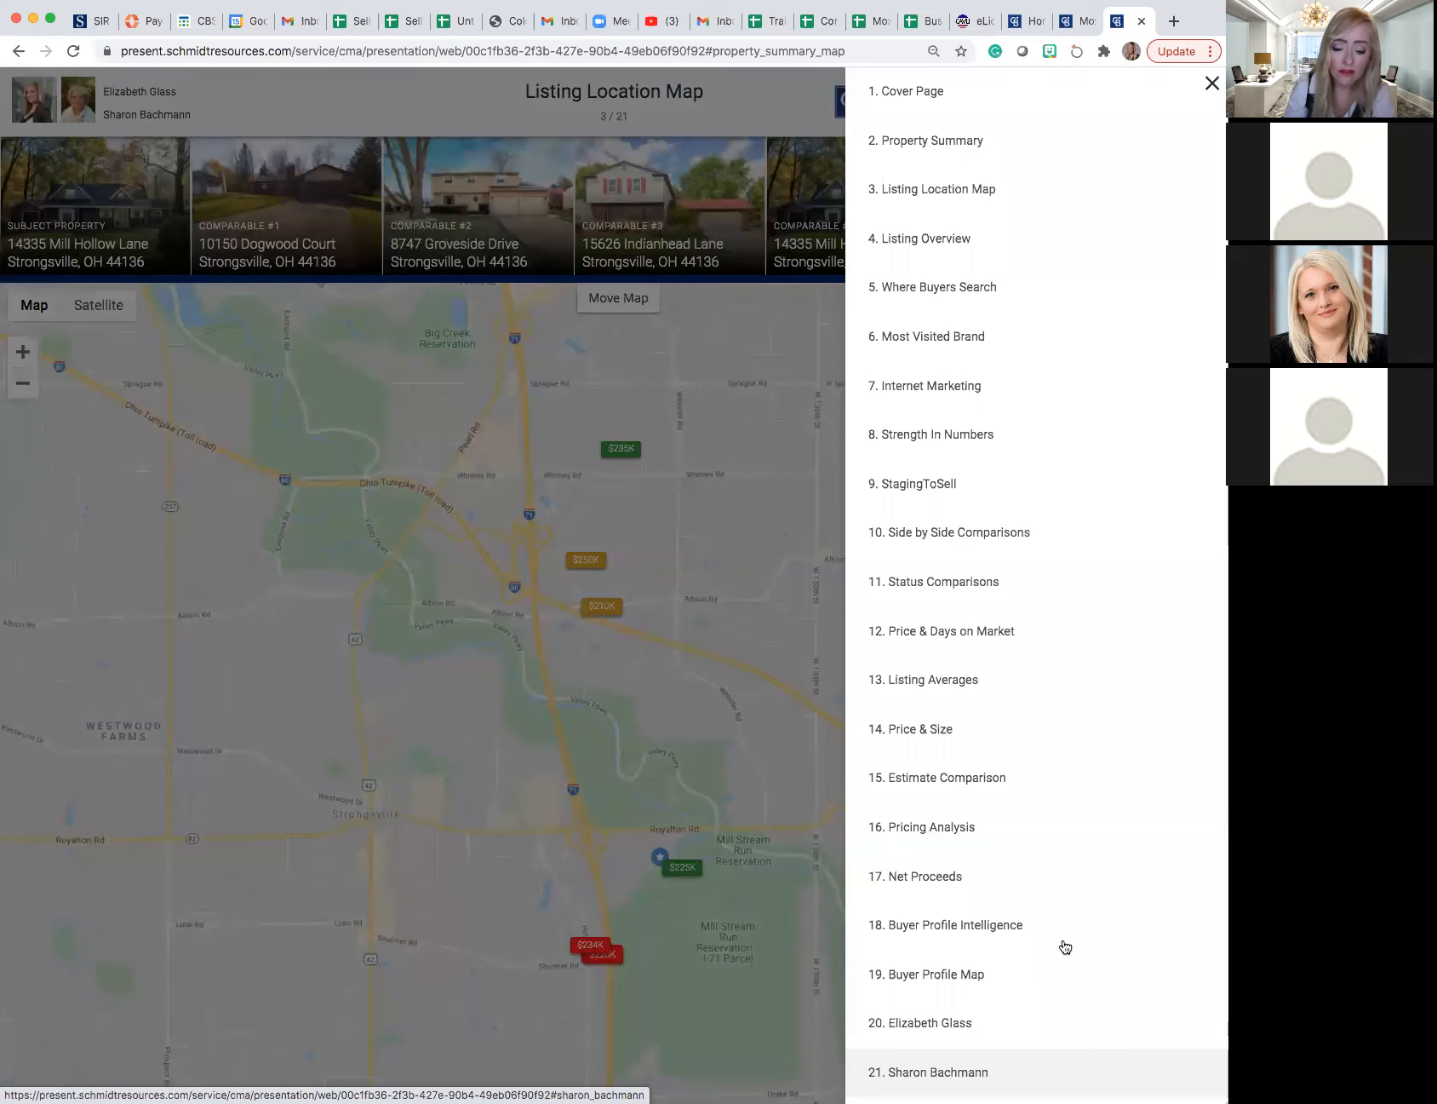
left_click(940, 90)
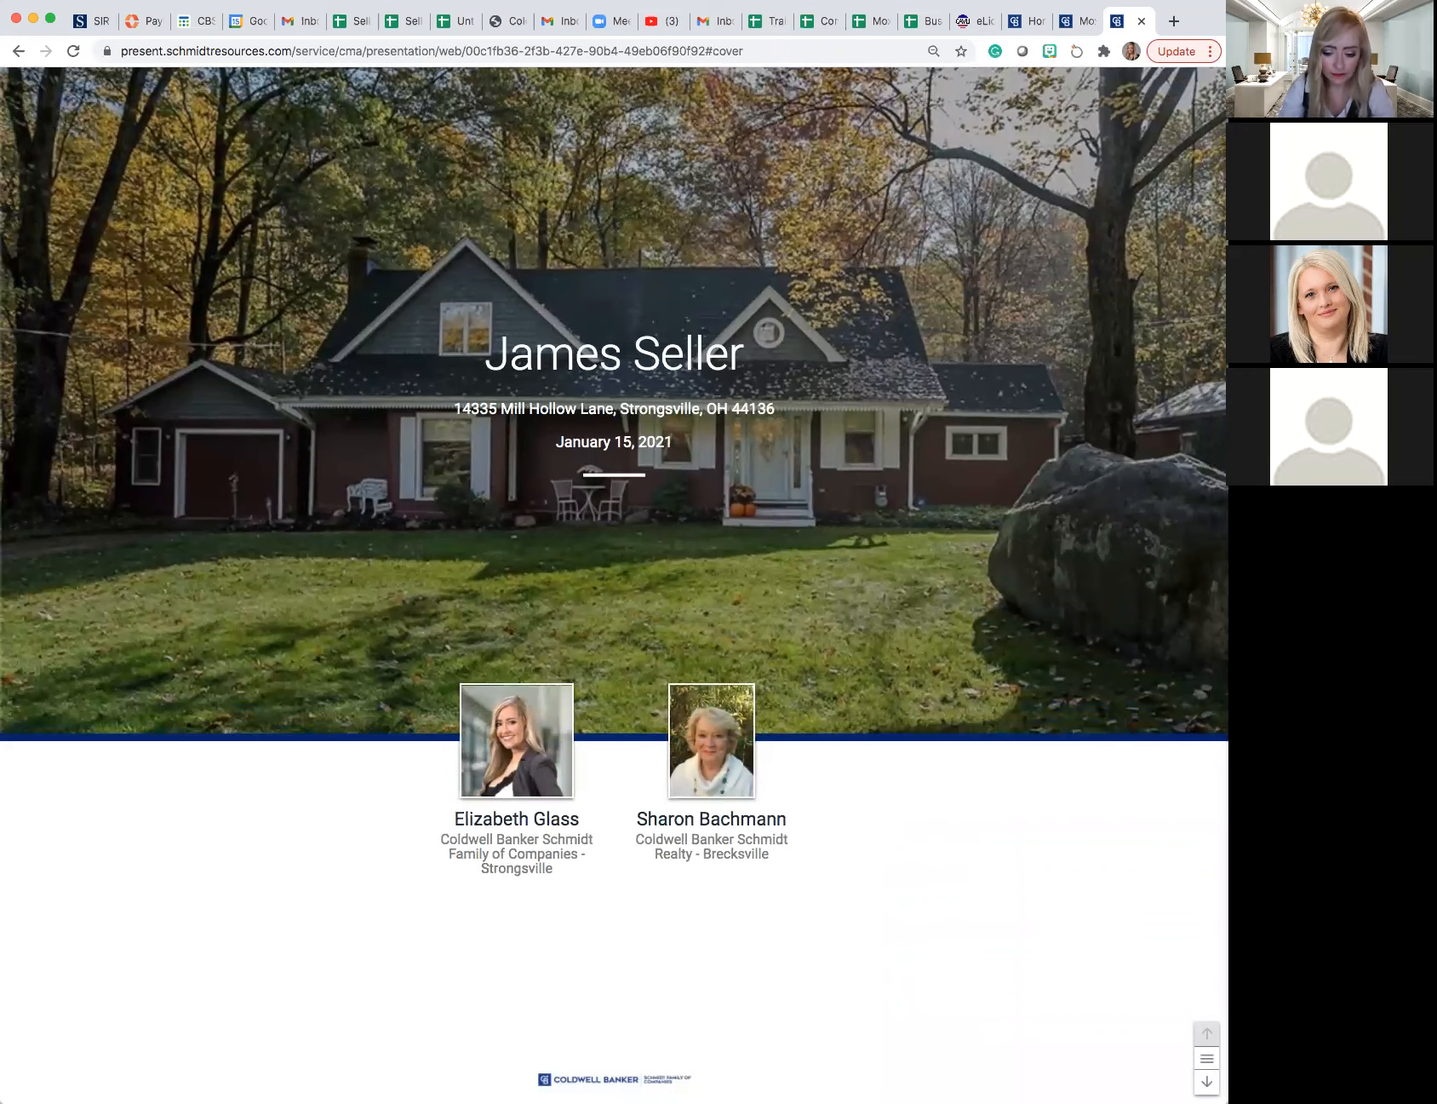
left_click(1207, 1082)
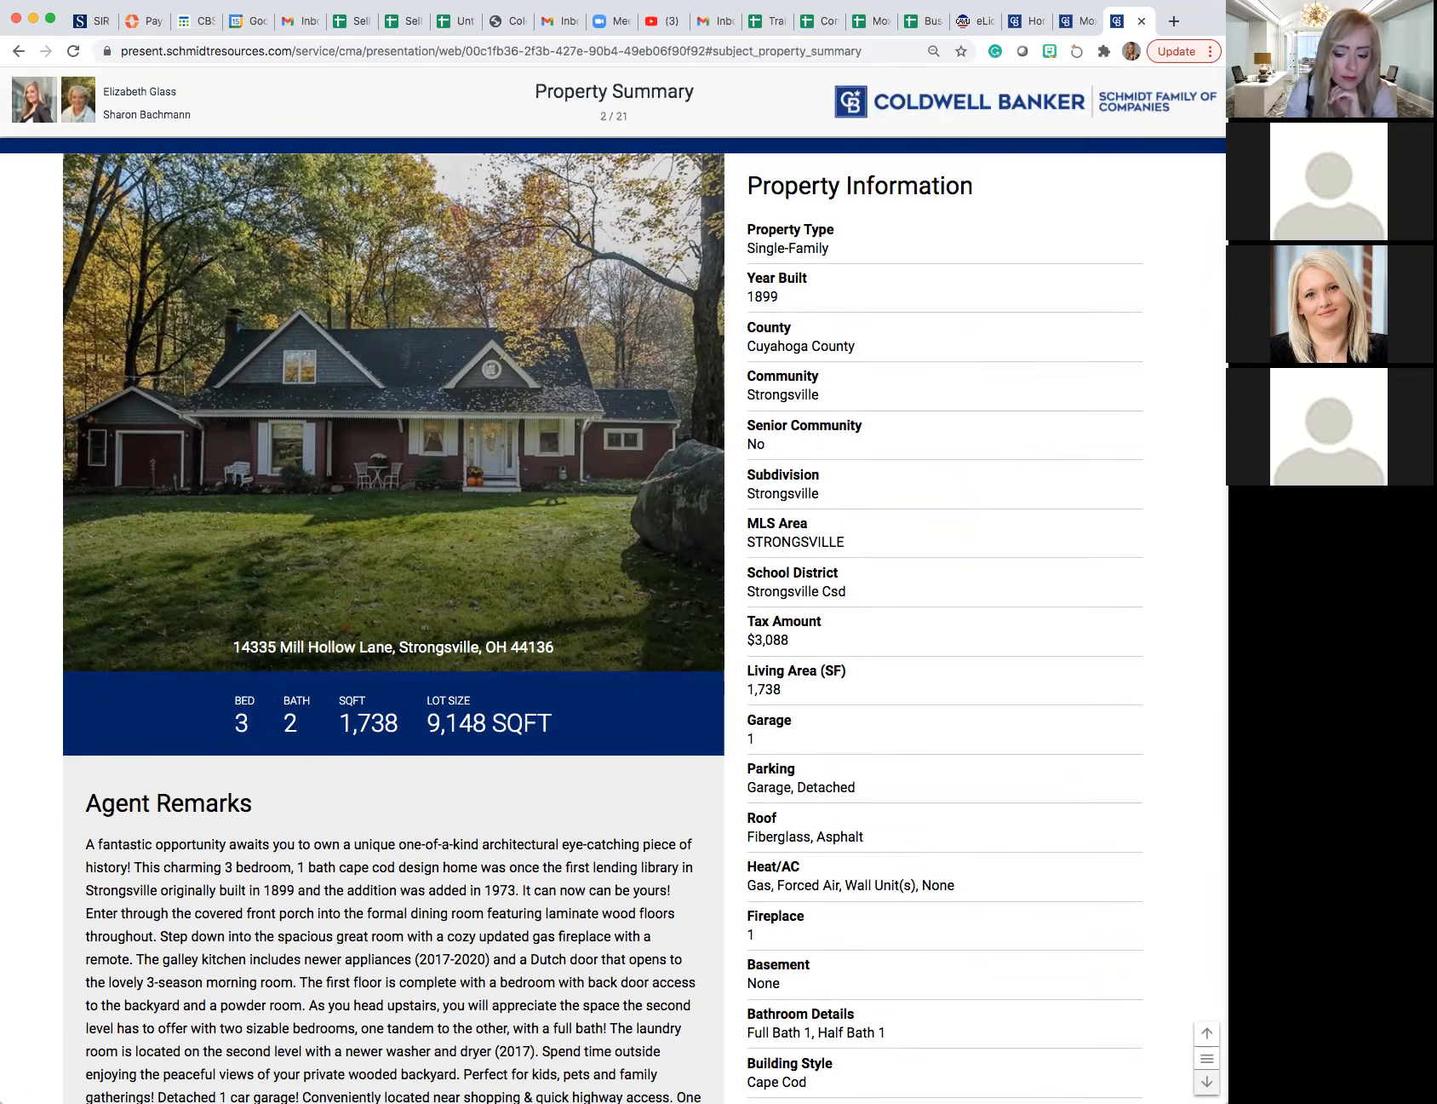
- Go to the Listing Location Map and select the $225K and $234K listing markers to locate their comparables
left_click(1207, 1081)
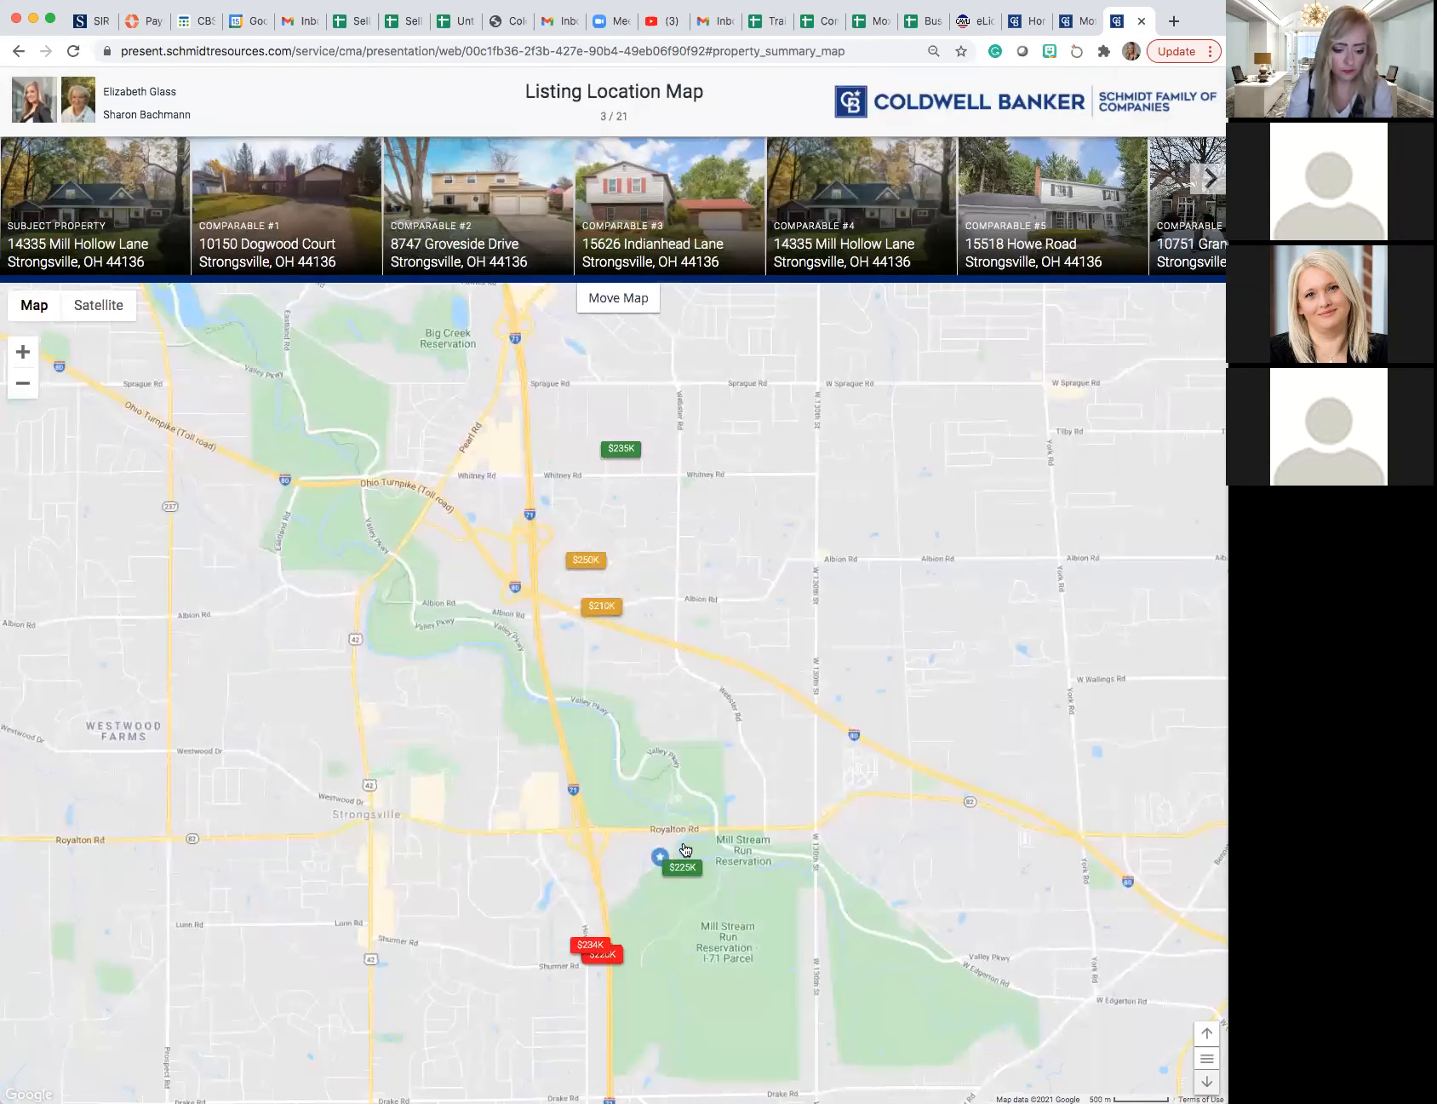
left_click(682, 868)
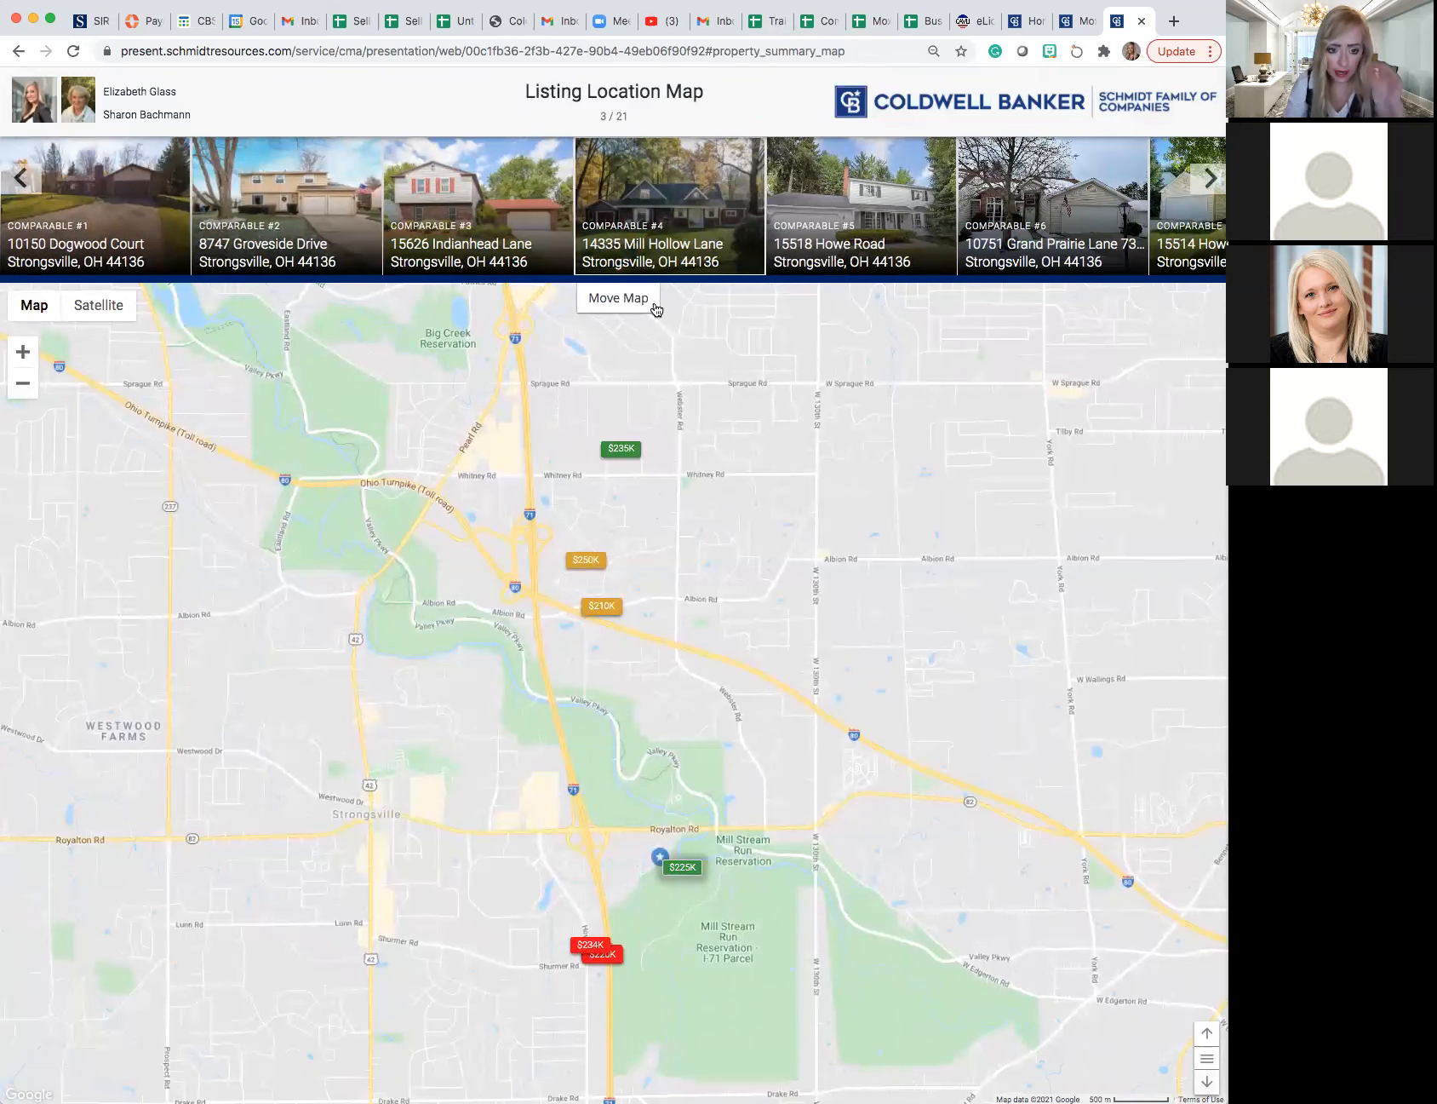
left_click(592, 946)
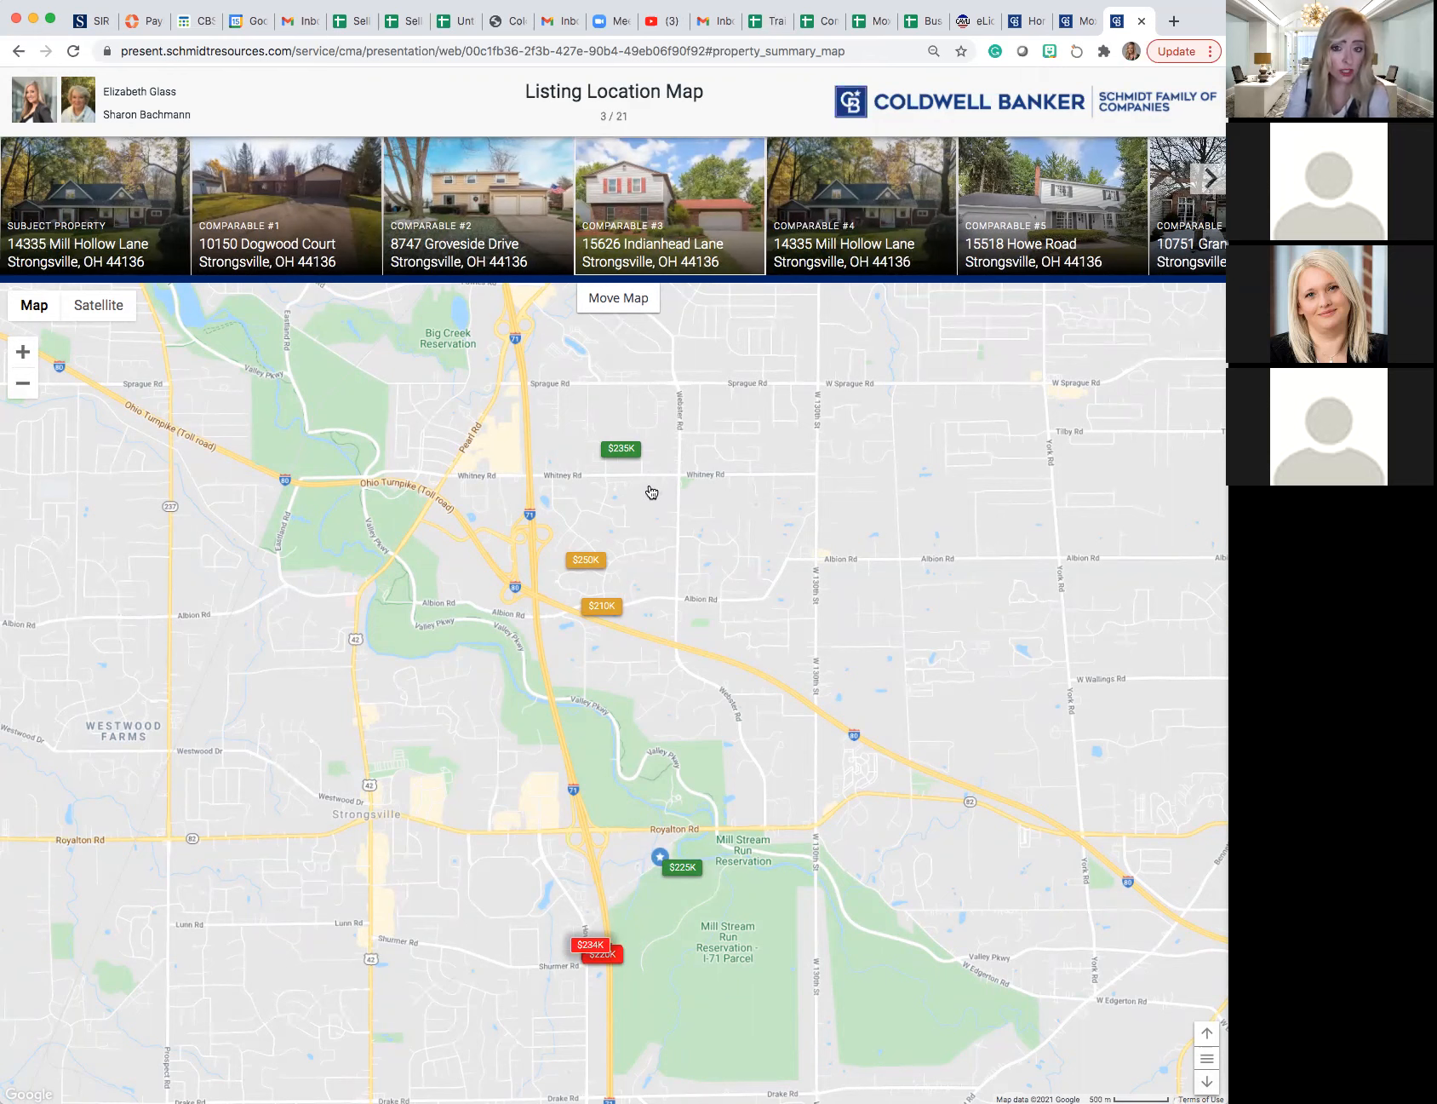
- Page from Listing Overview through the marketing pages to Strength In Numbers and read its worldwide and local figures
left_click(1200, 1083)
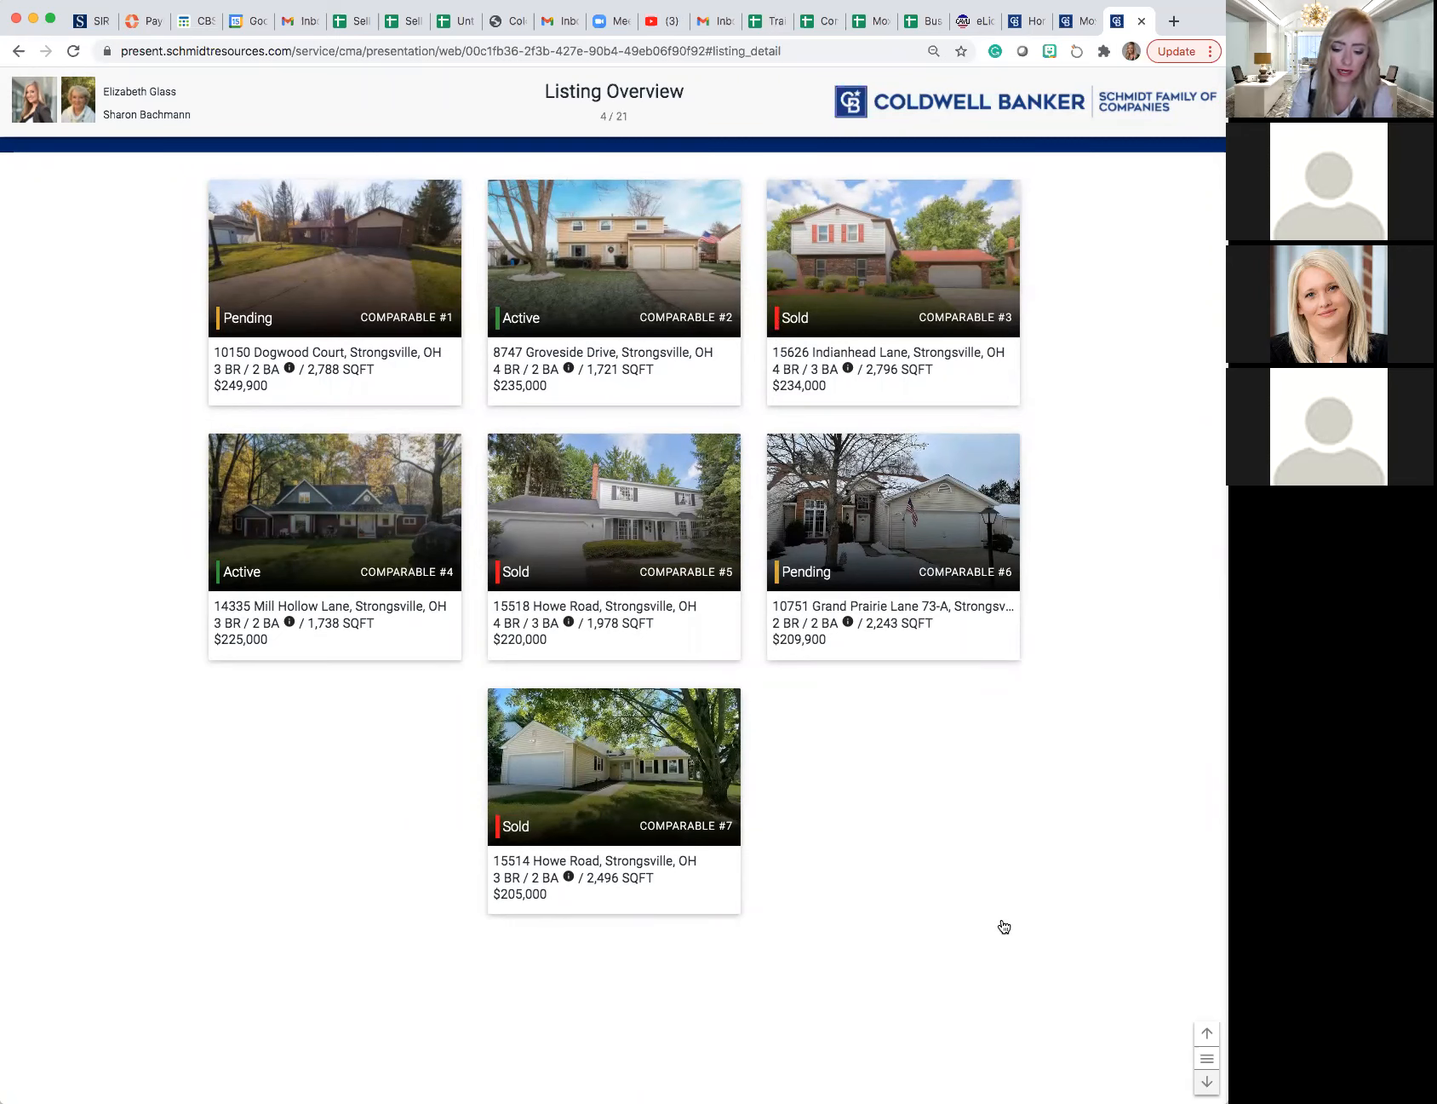
left_click(1207, 1081)
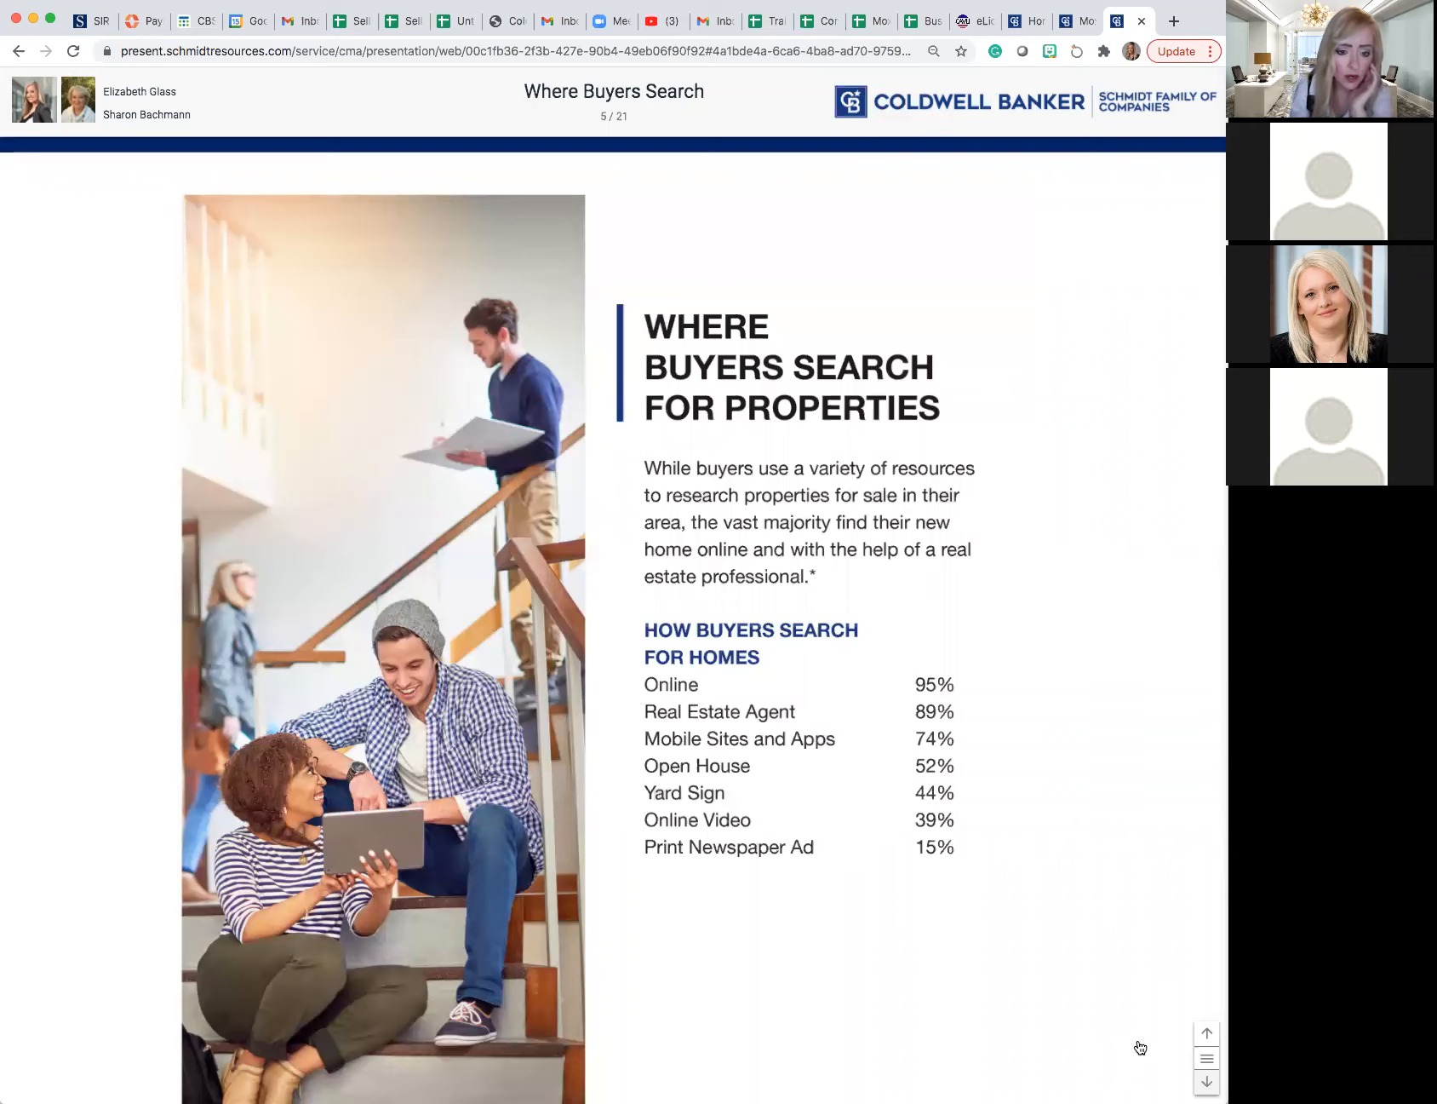
left_click(1205, 1081)
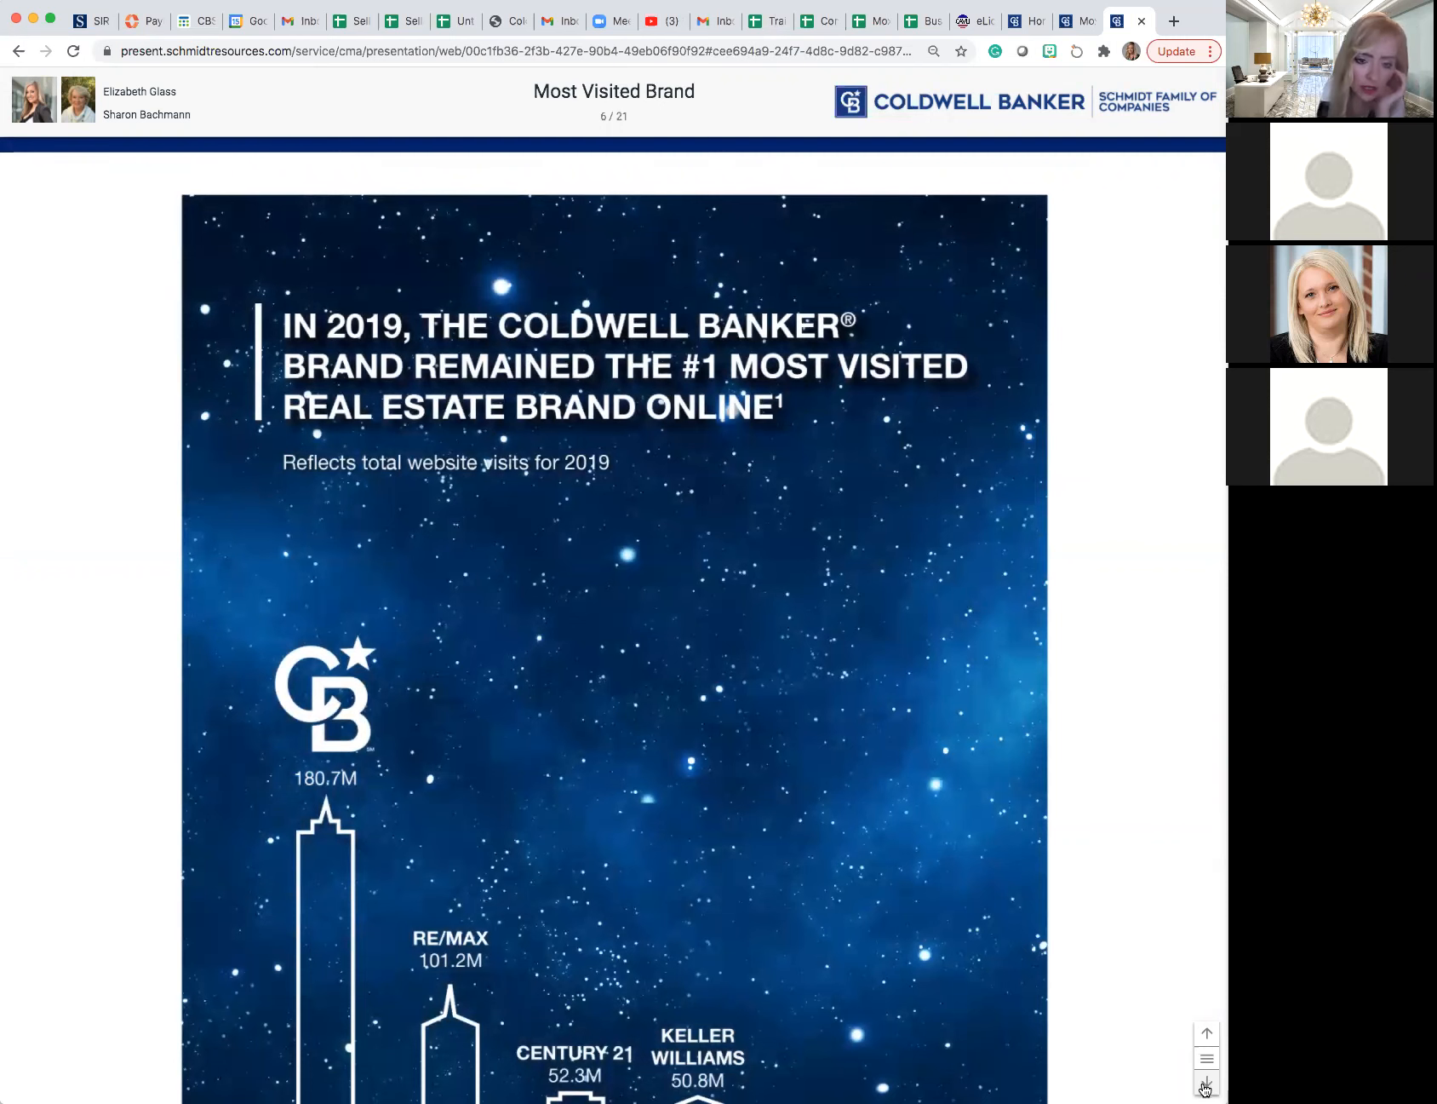
left_click(1205, 1086)
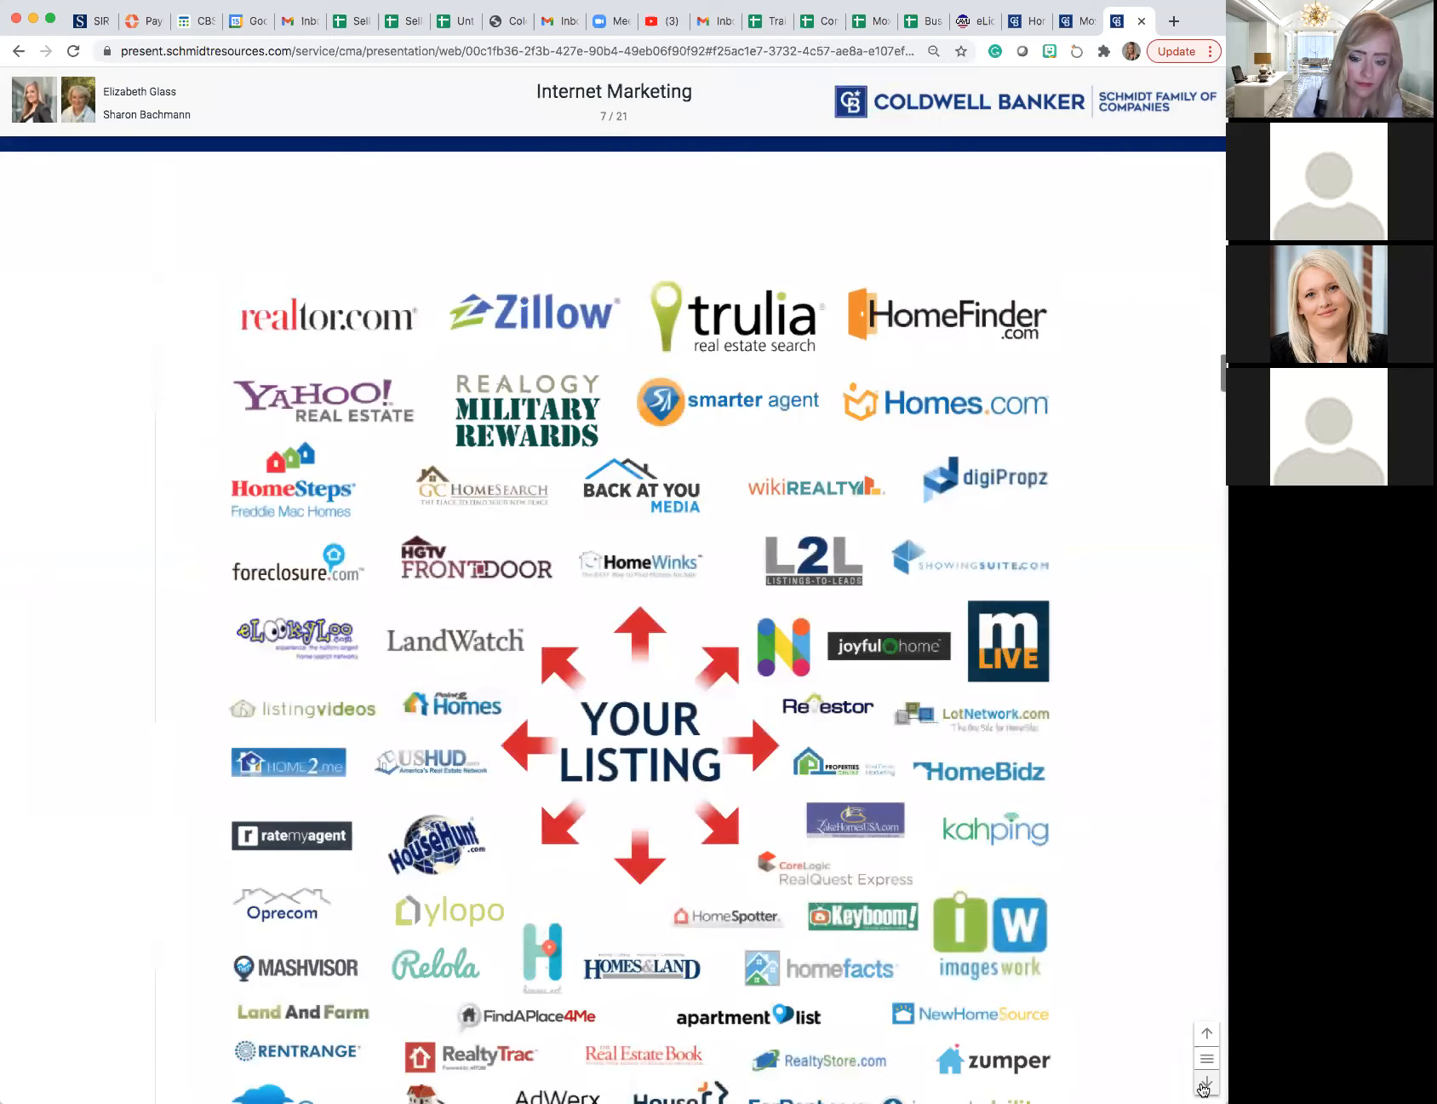
left_click(1203, 1087)
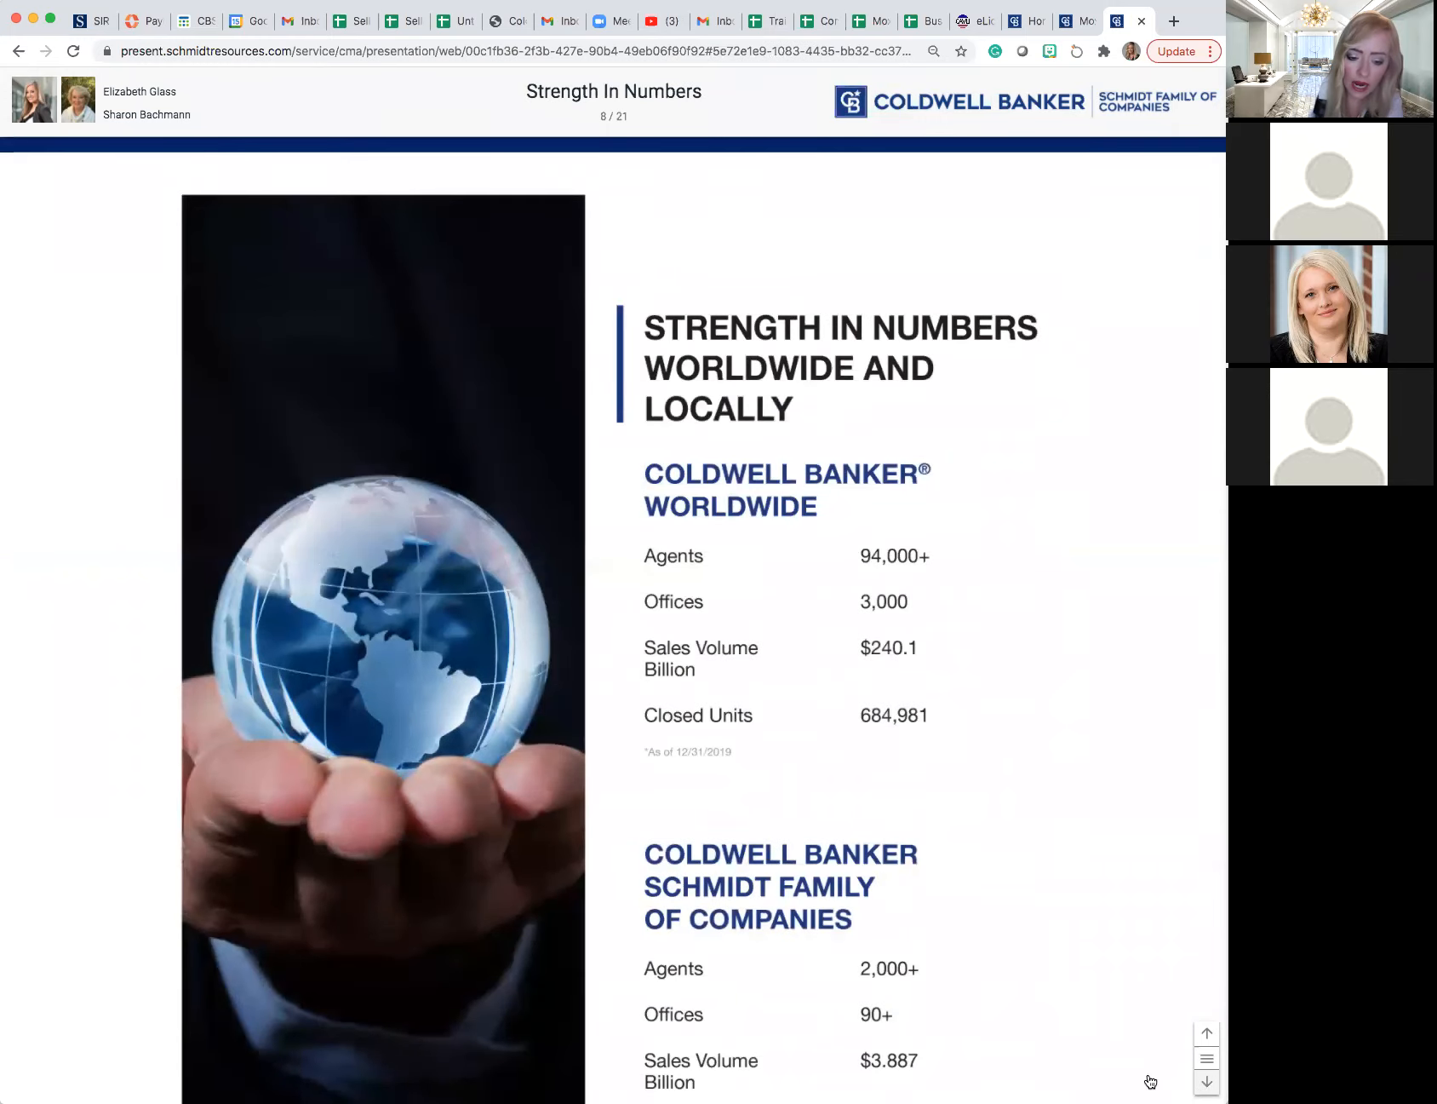
scroll(1151, 1082, "down", 3)
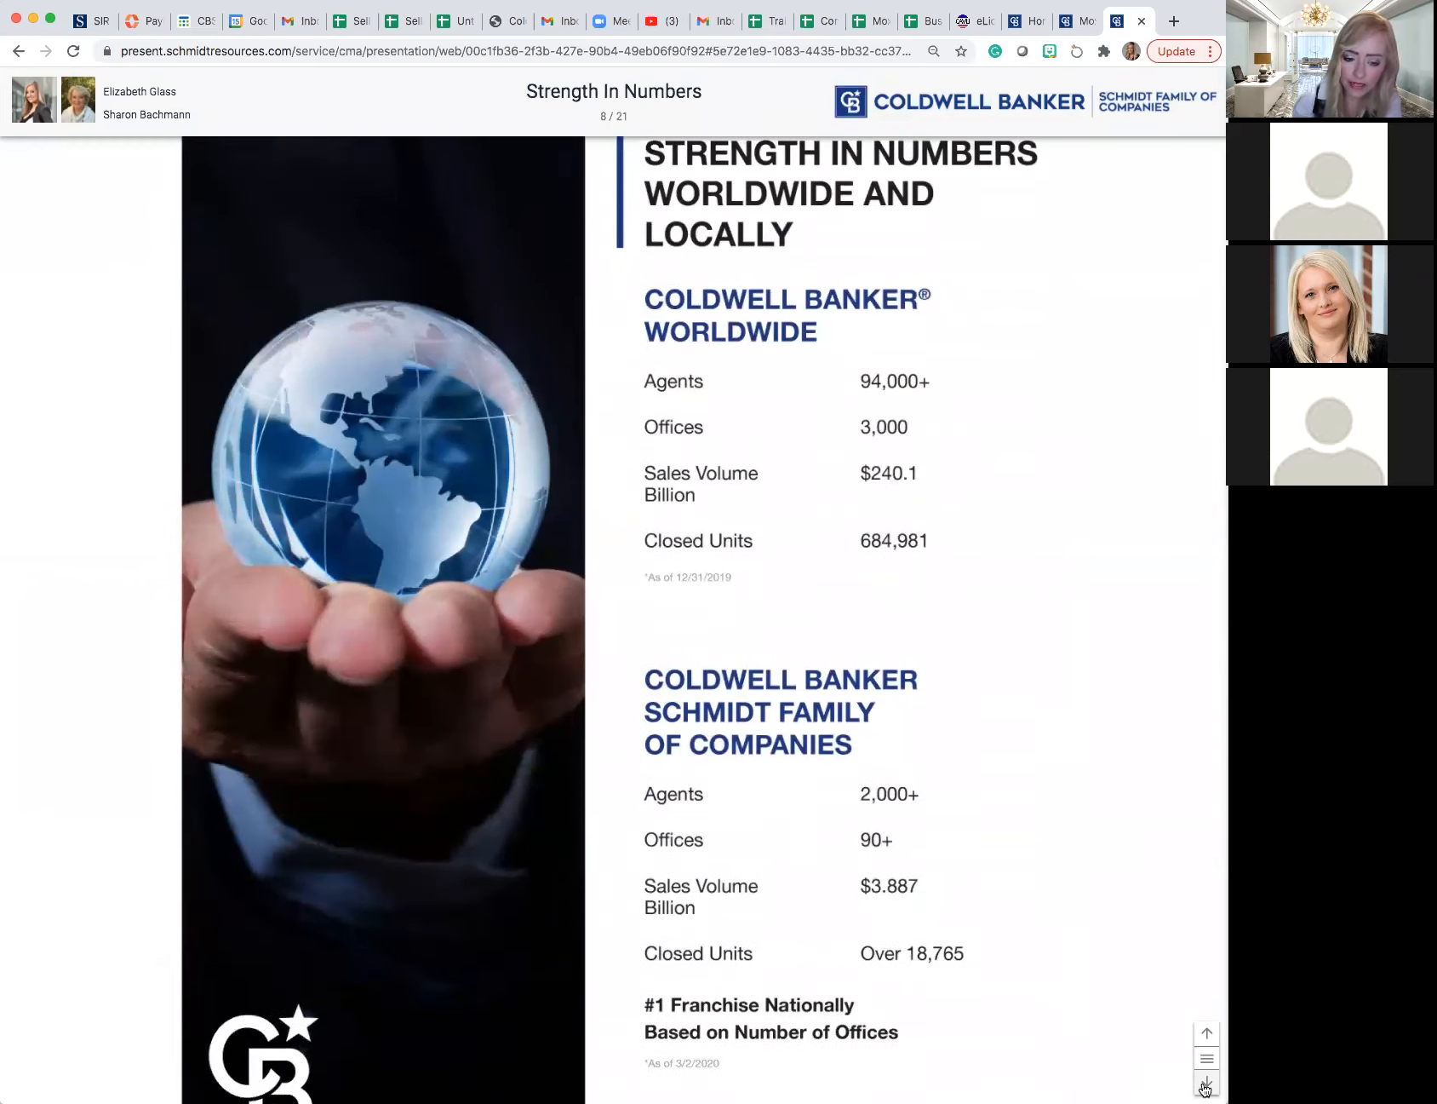
- Go to the StagingToSell page and read its staging tips through to the end
left_click(1206, 1082)
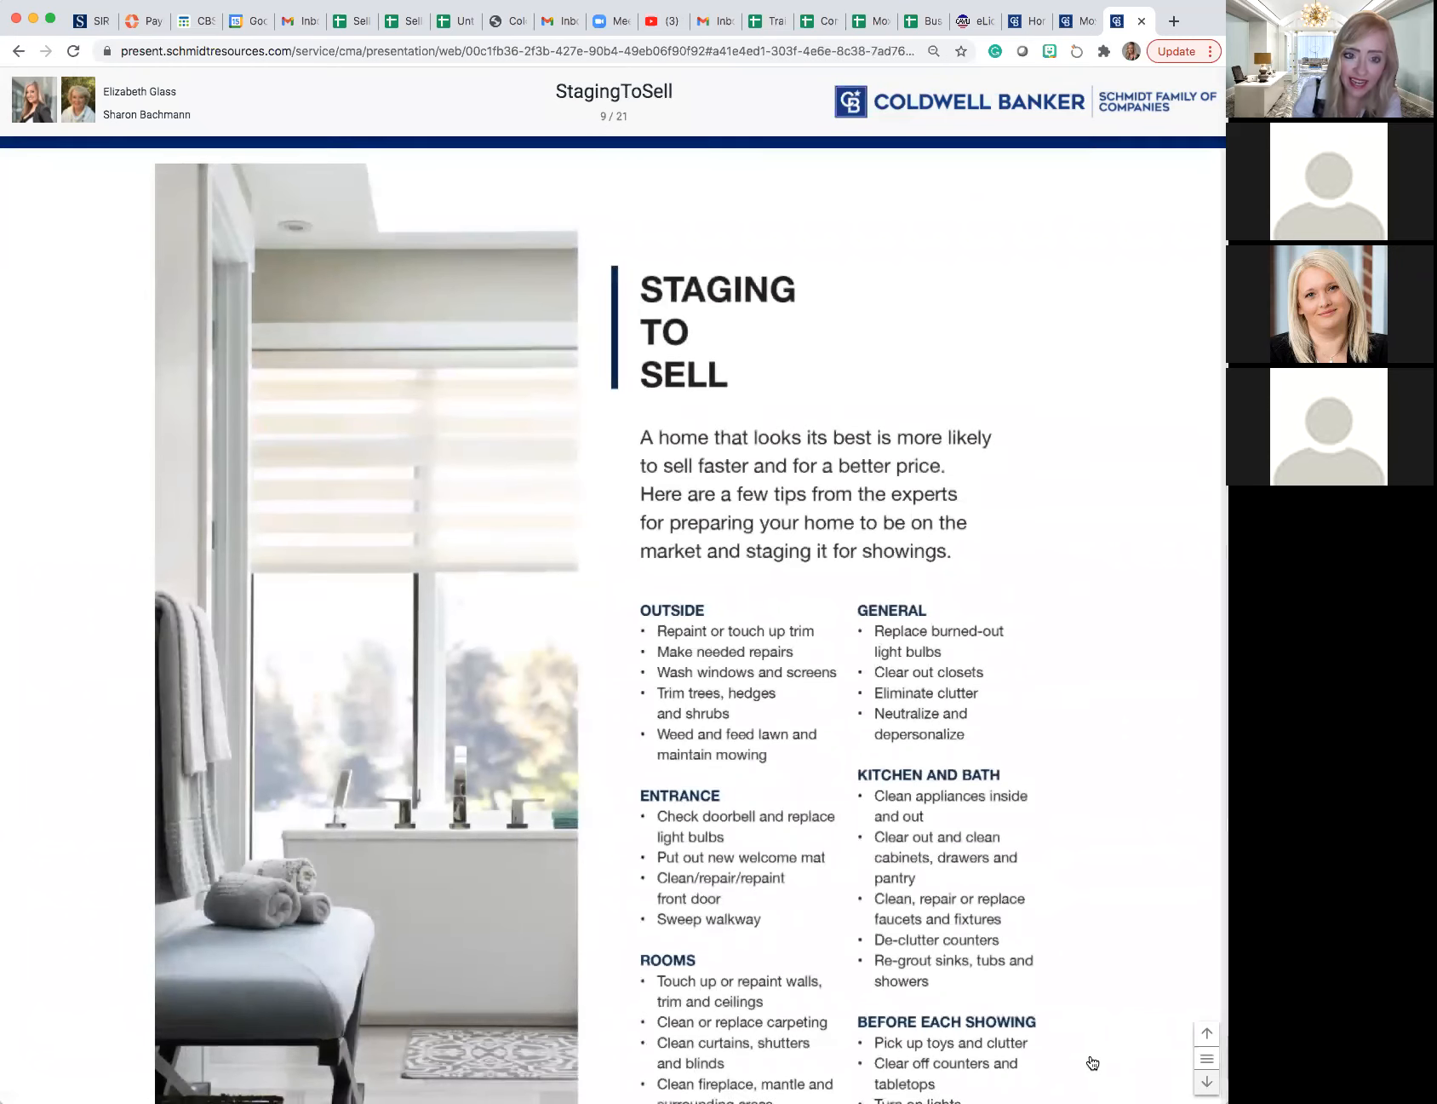
scroll(985, 915, "down", 1)
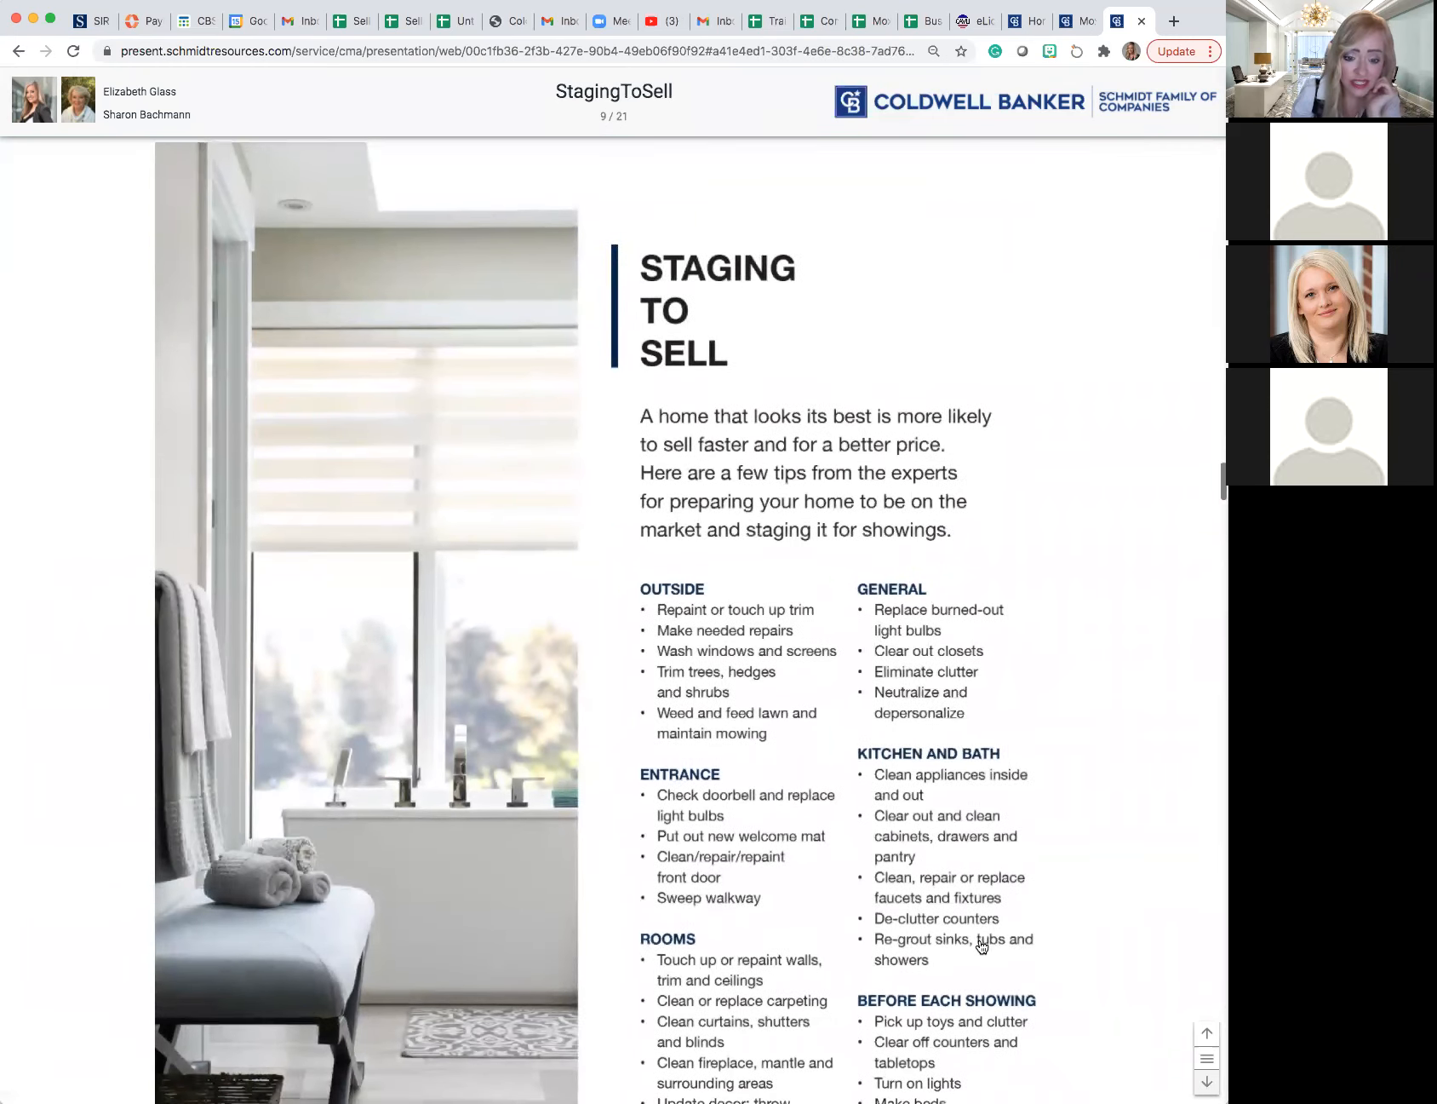
scroll(981, 946, "down", 3)
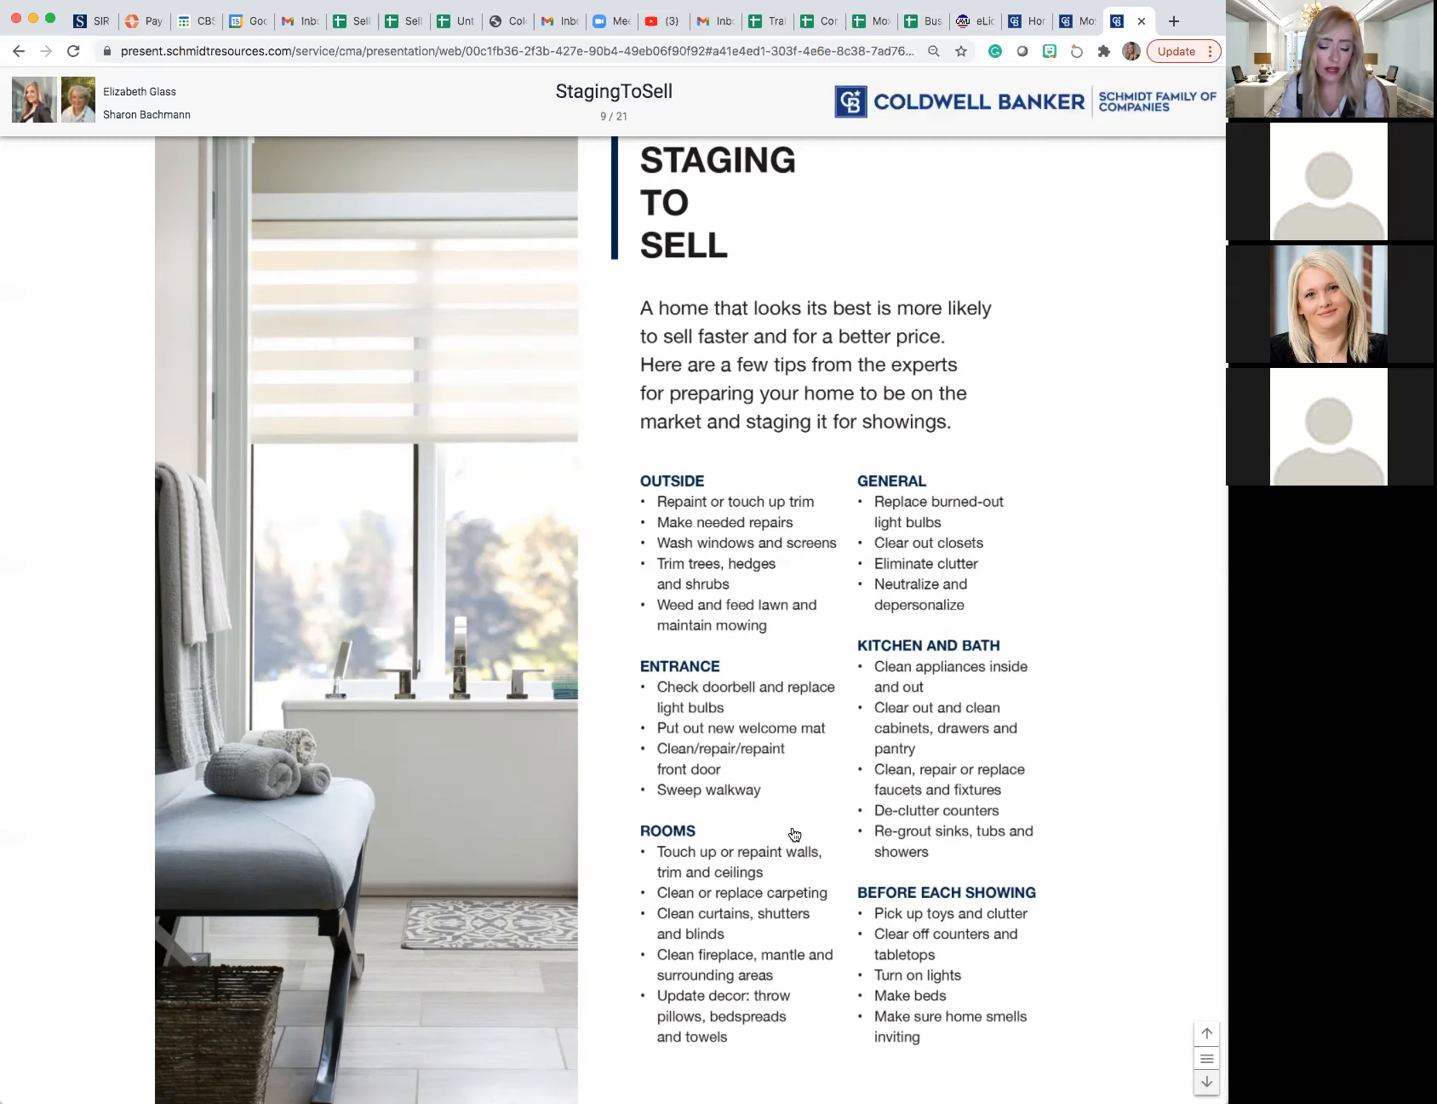
scroll(796, 833, "down", 1)
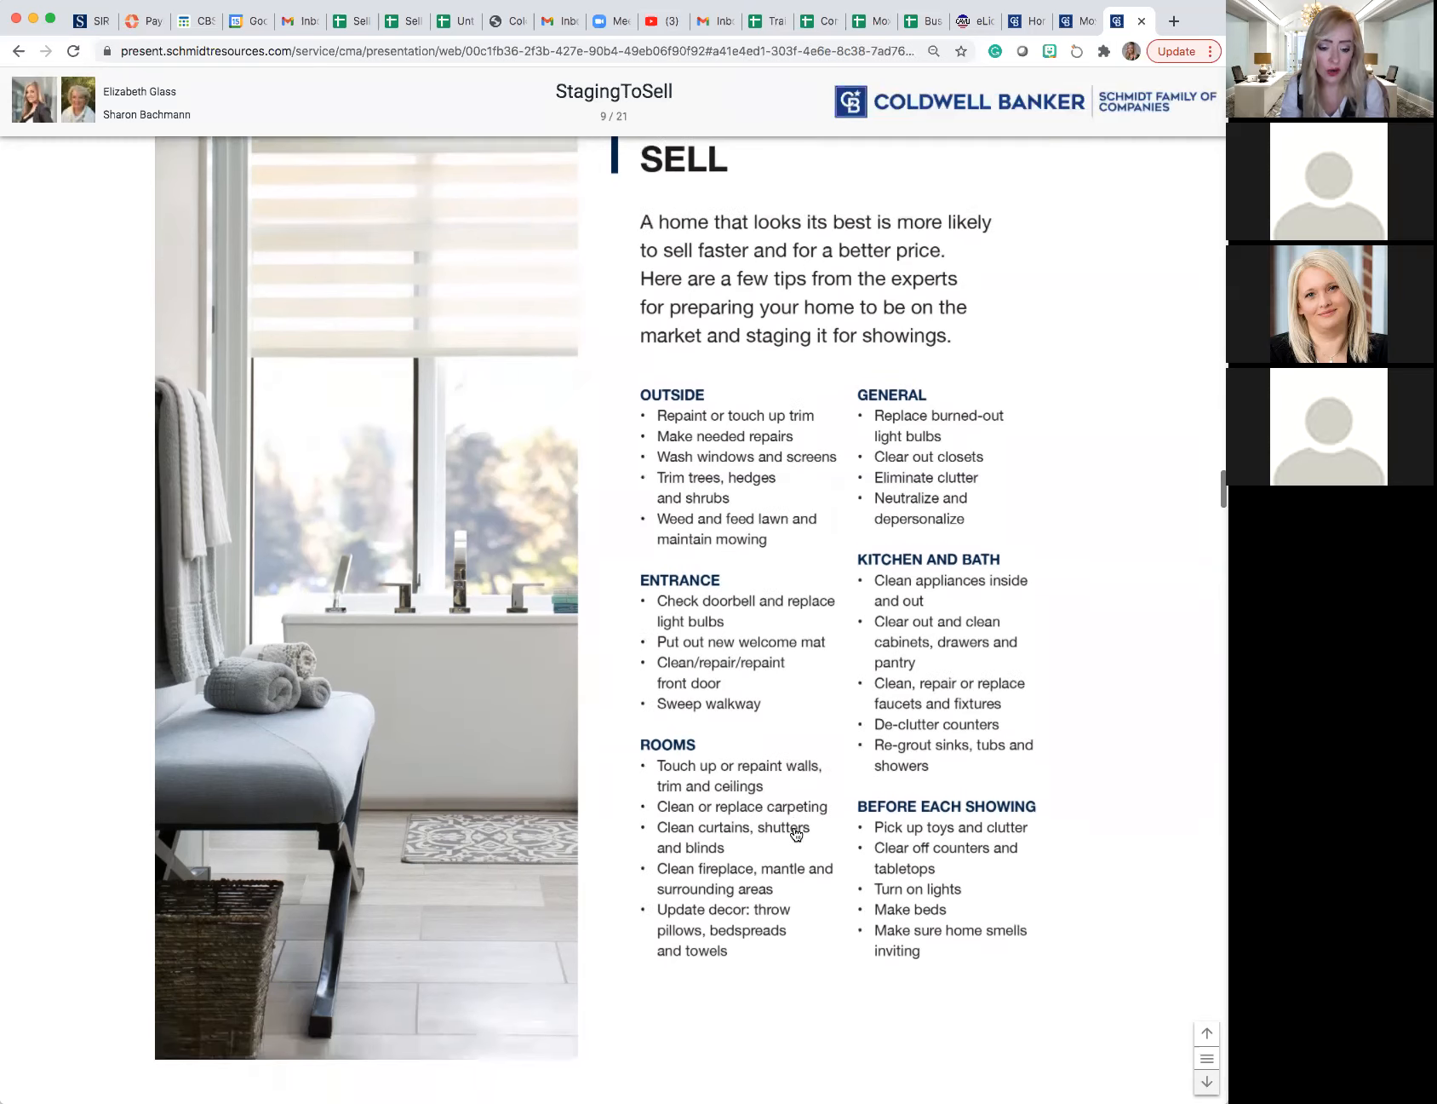
- Examine the Side by Side Comparisons table of the subject property and comparables, from status down to property features
left_click(1207, 1083)
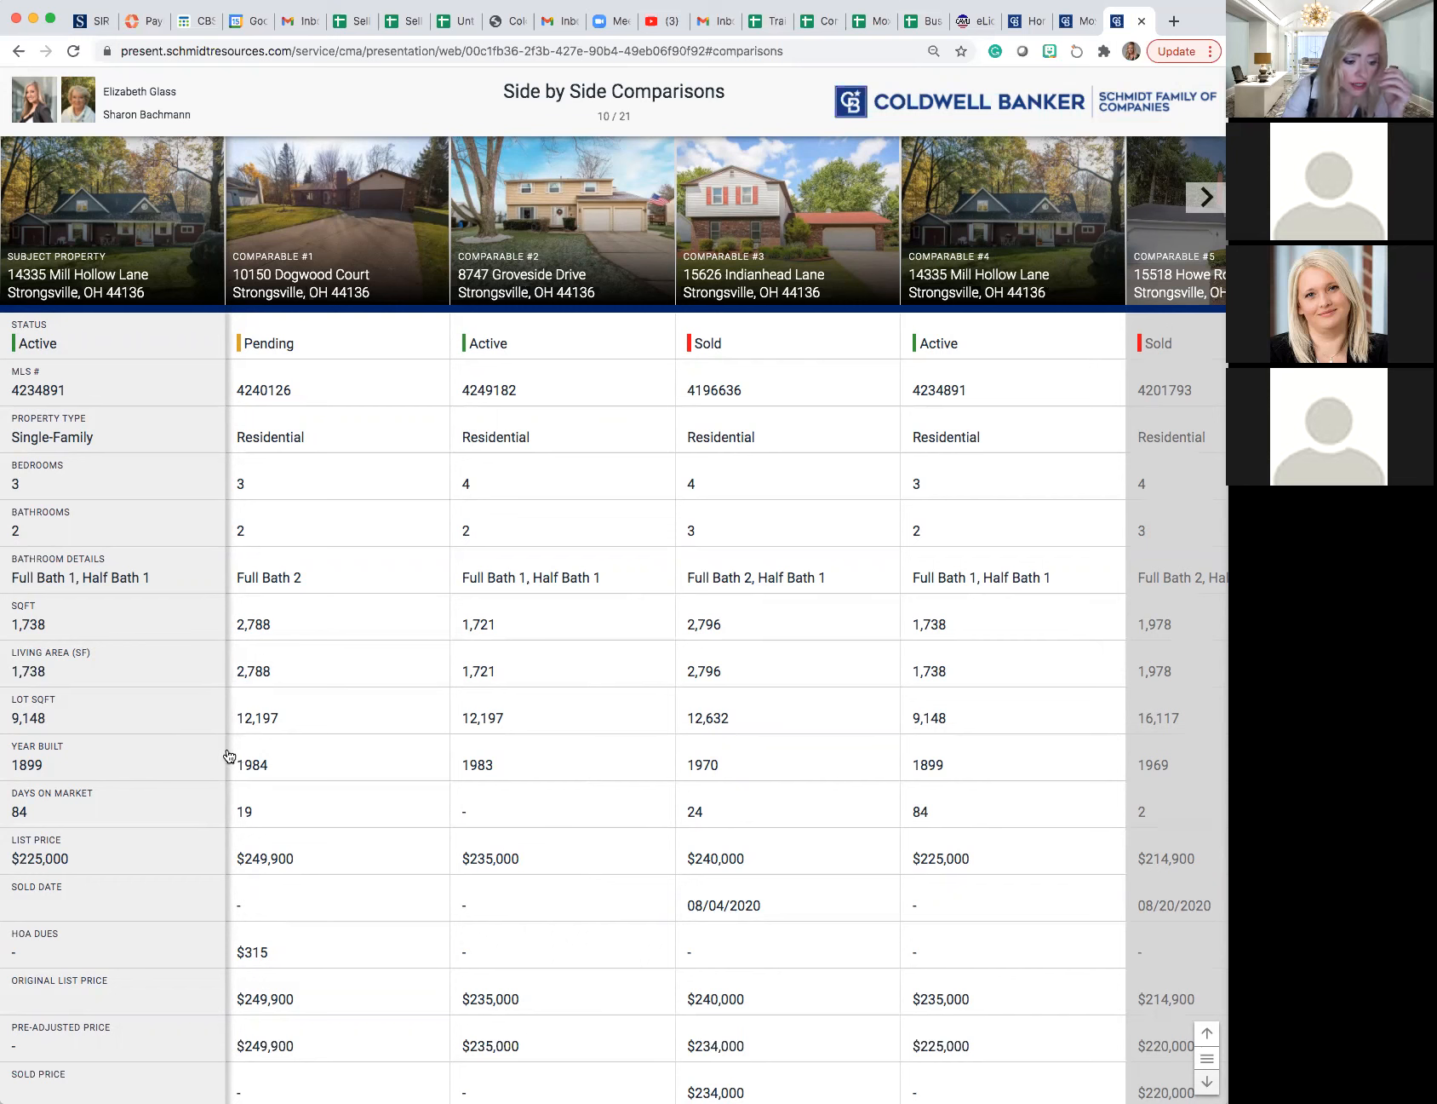
scroll(192, 765, "down", 2)
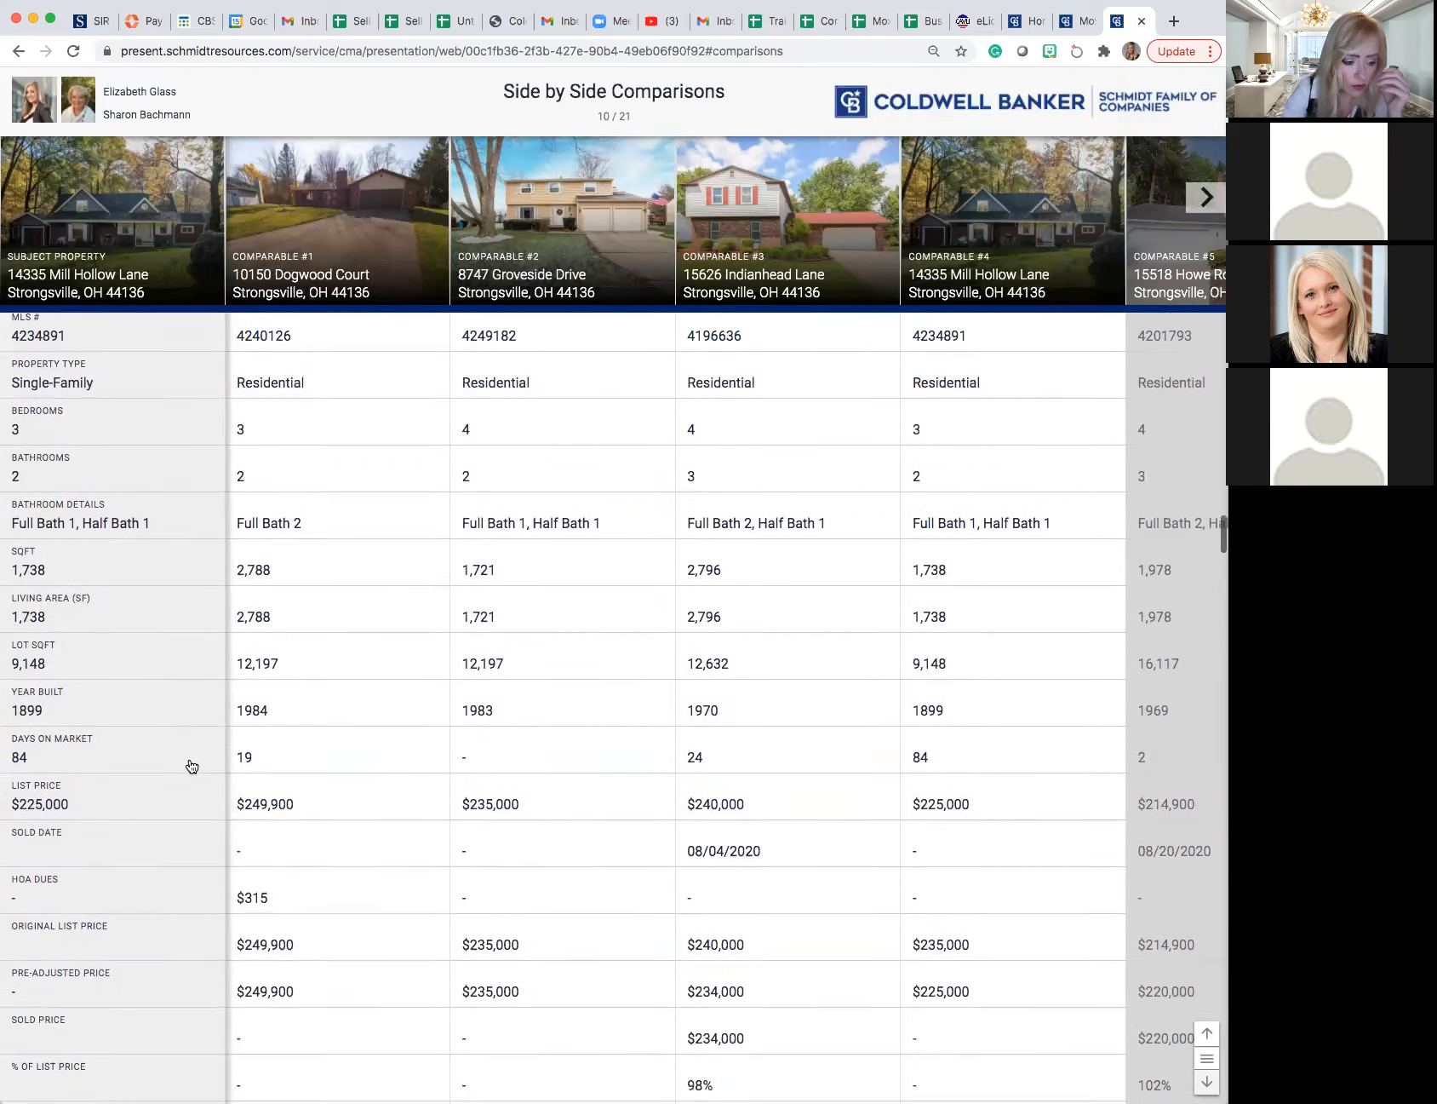
scroll(192, 765, "down", 5)
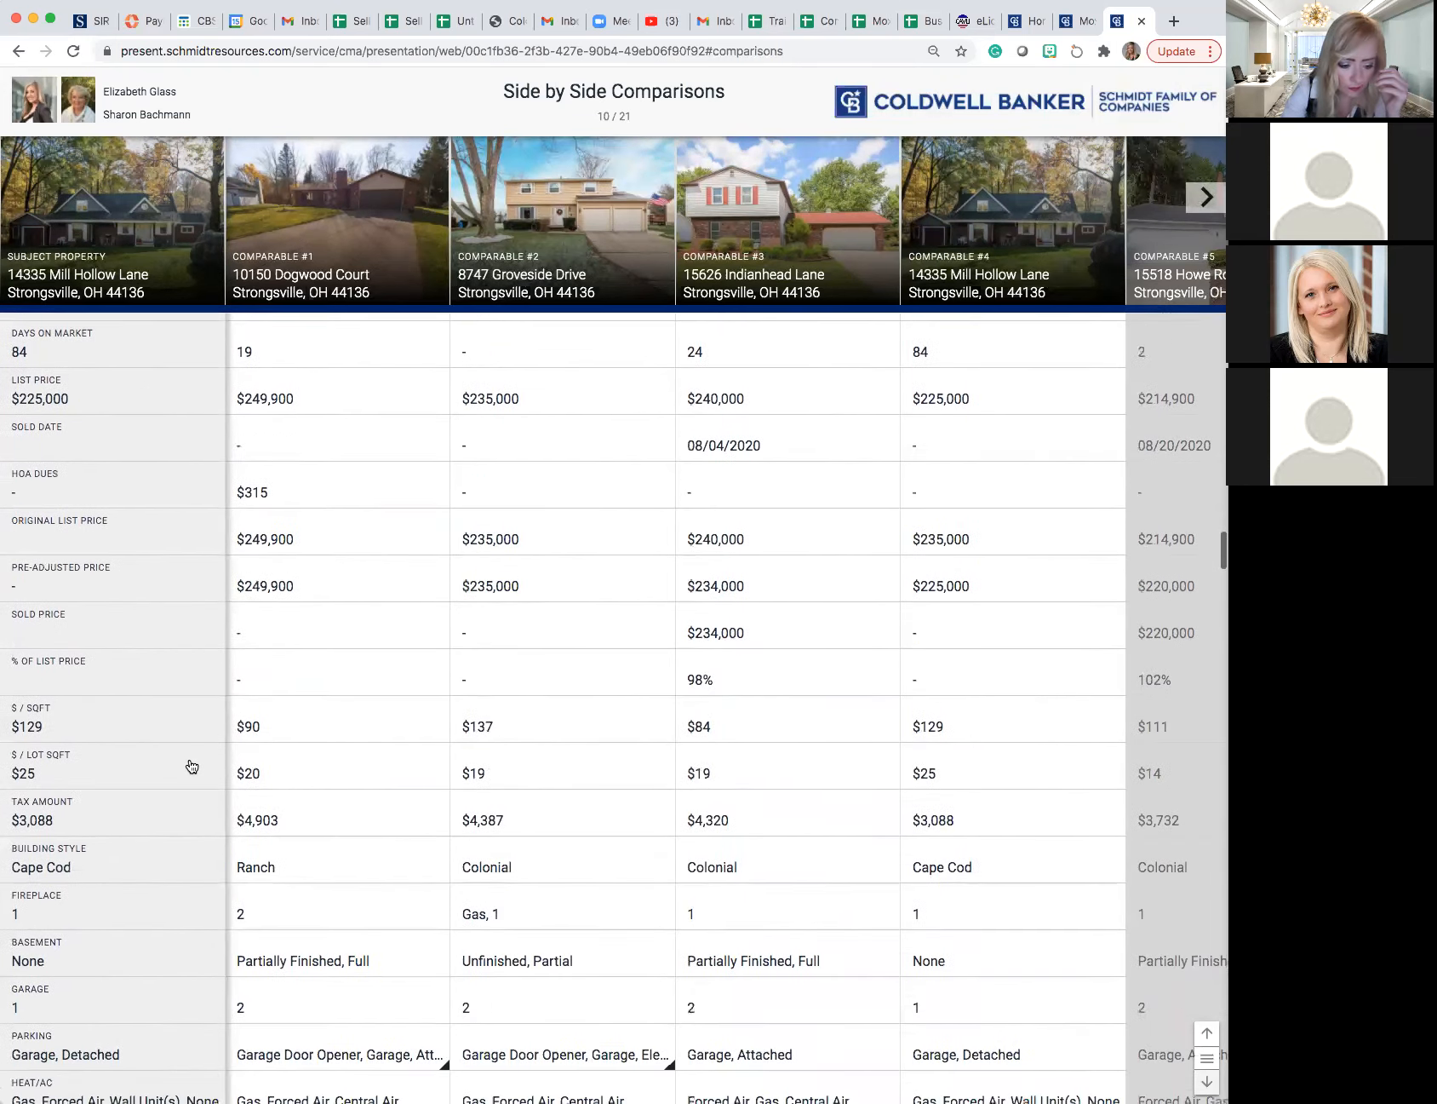
scroll(191, 765, "down", 3)
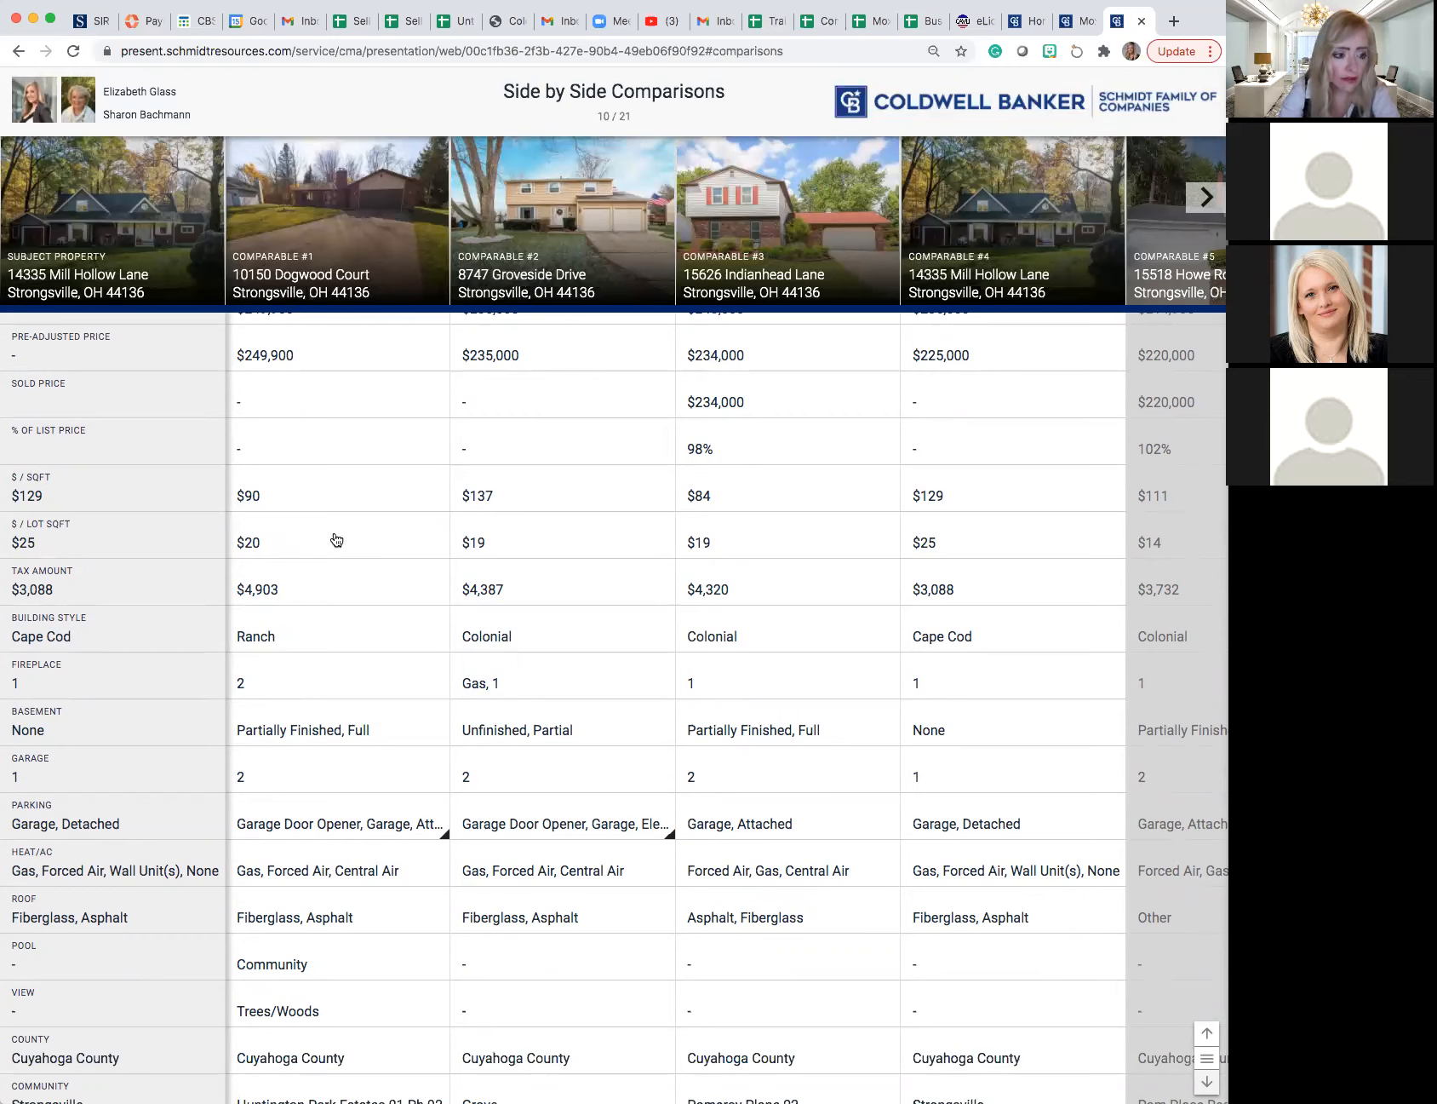
scroll(336, 539, "up", 8)
scroll(336, 539, "up", 5)
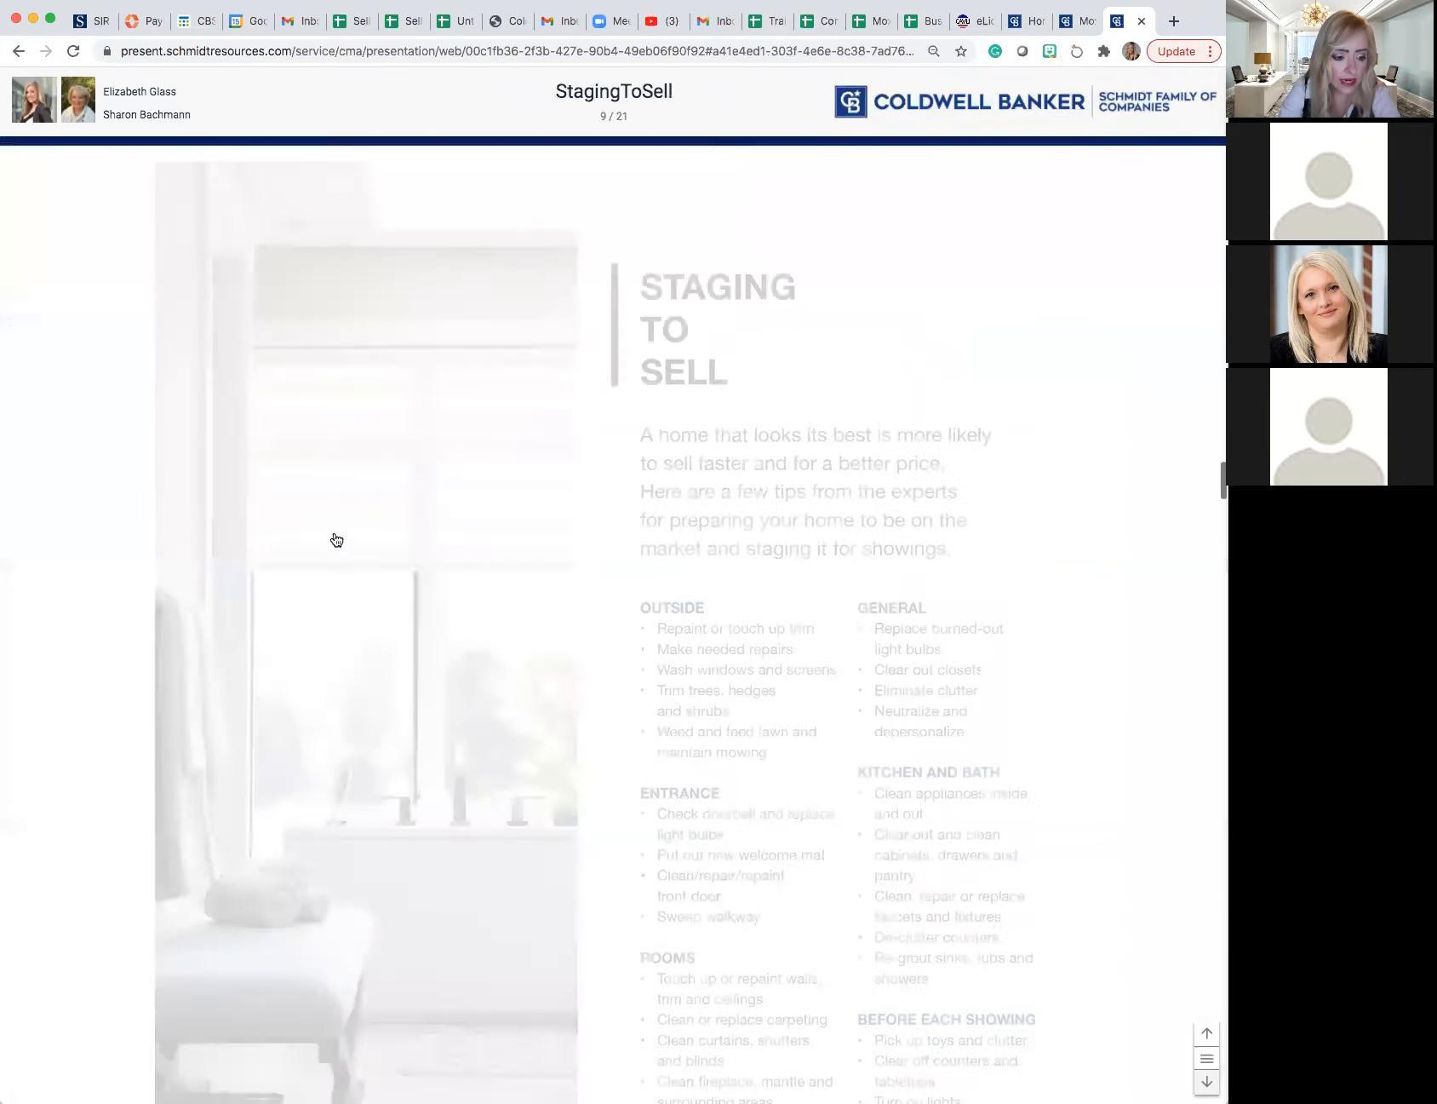
scroll(336, 539, "down", 4)
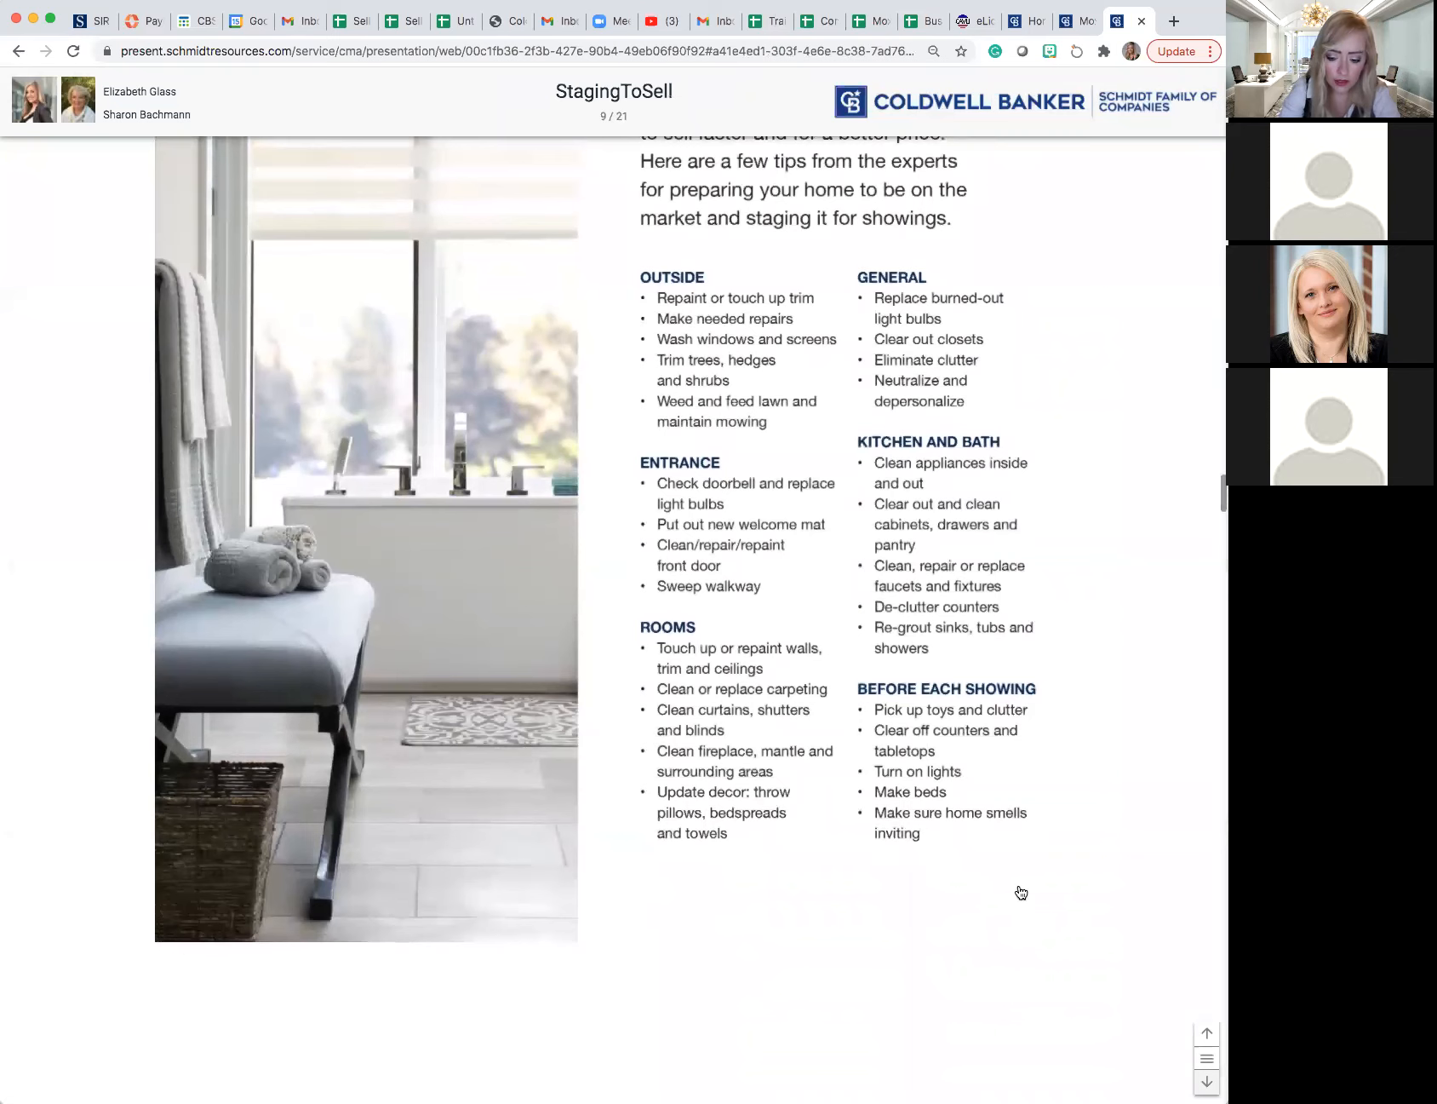
left_click(1207, 1081)
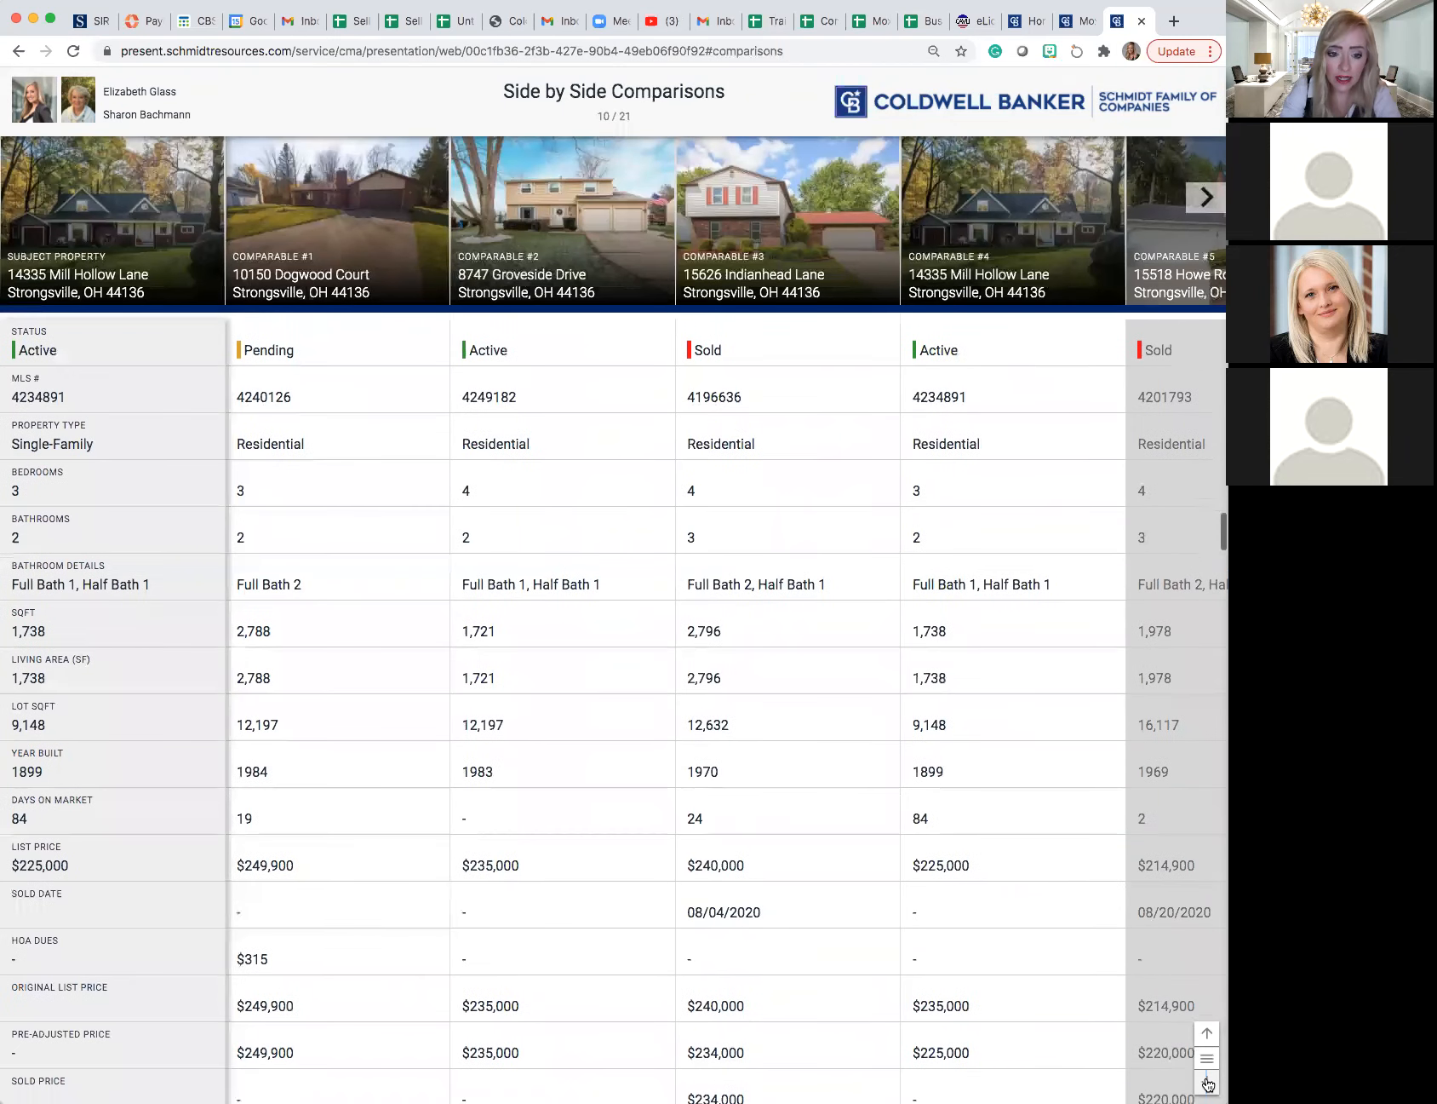
scroll(1205, 1084, "down", 1)
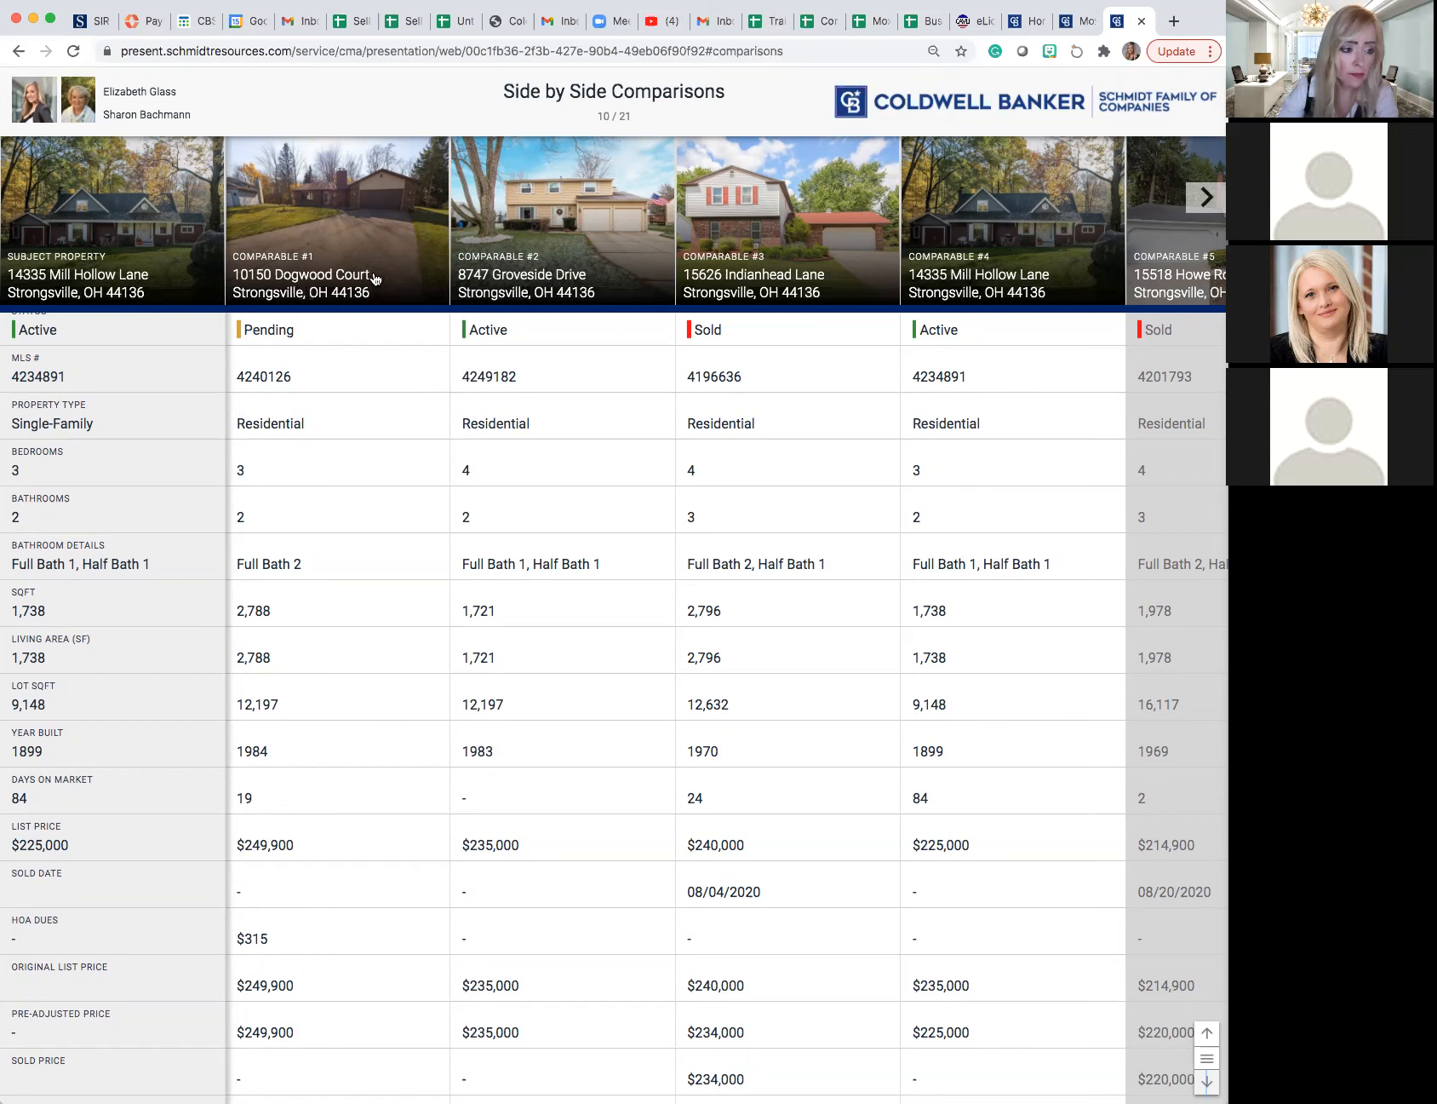
- Open the details of Comparable #1 from the comparison table, browse its listing photos, and close the details
left_click(295, 245)
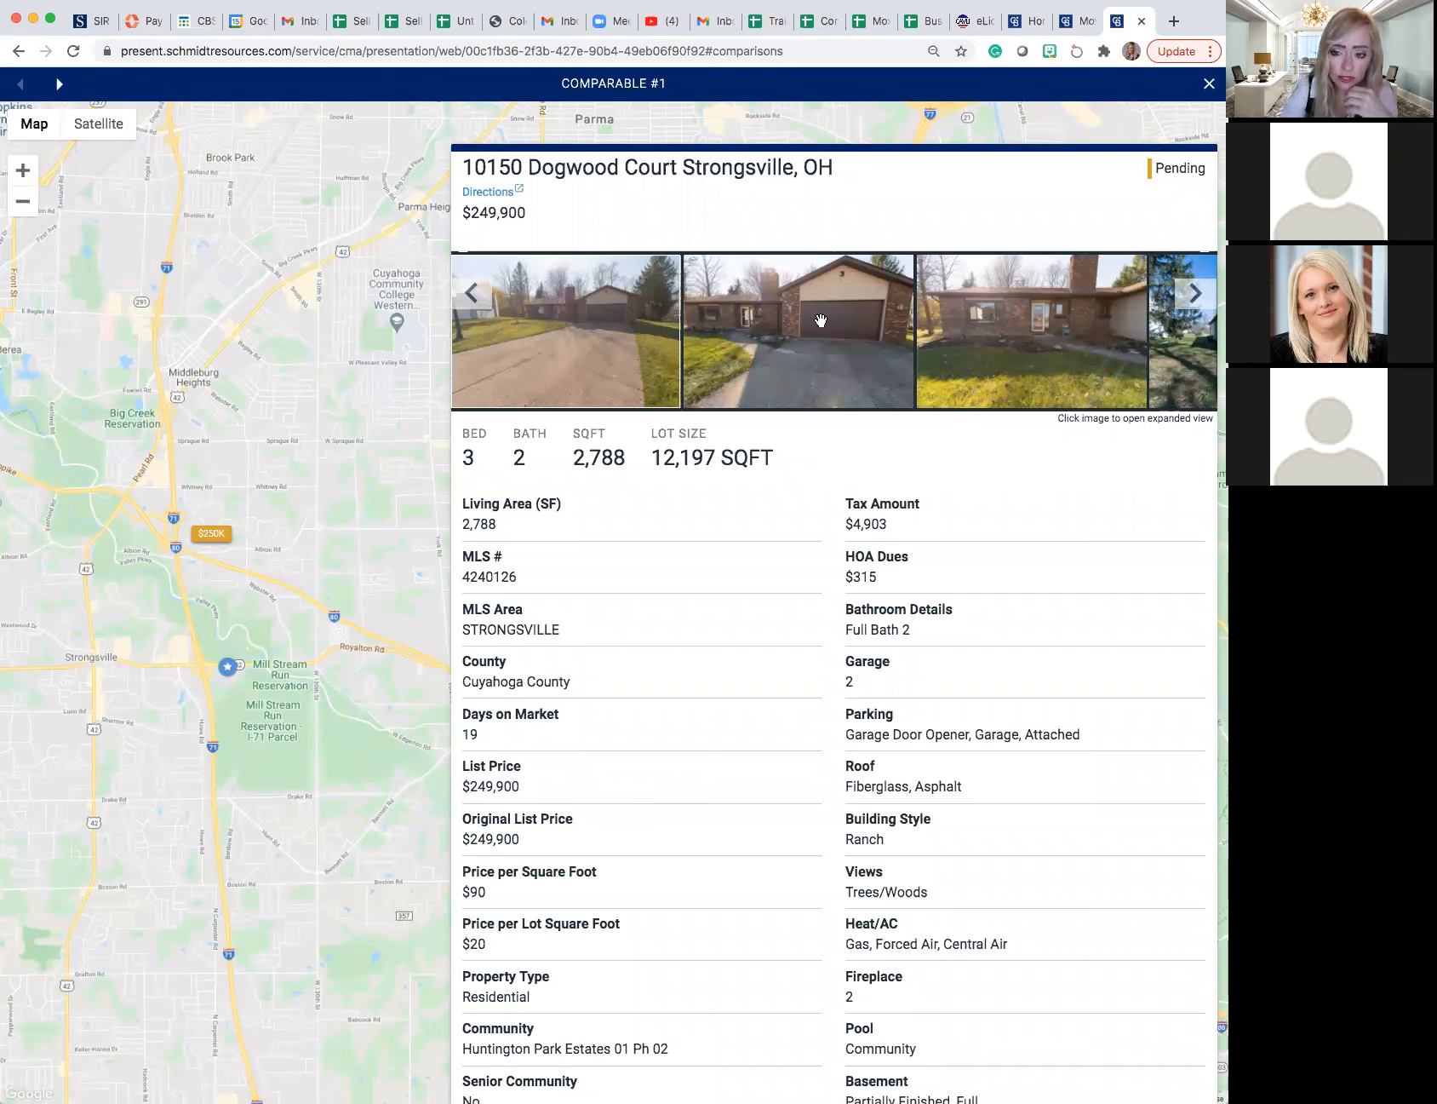
left_click(1194, 294)
left_click(1195, 294)
left_click(1194, 294)
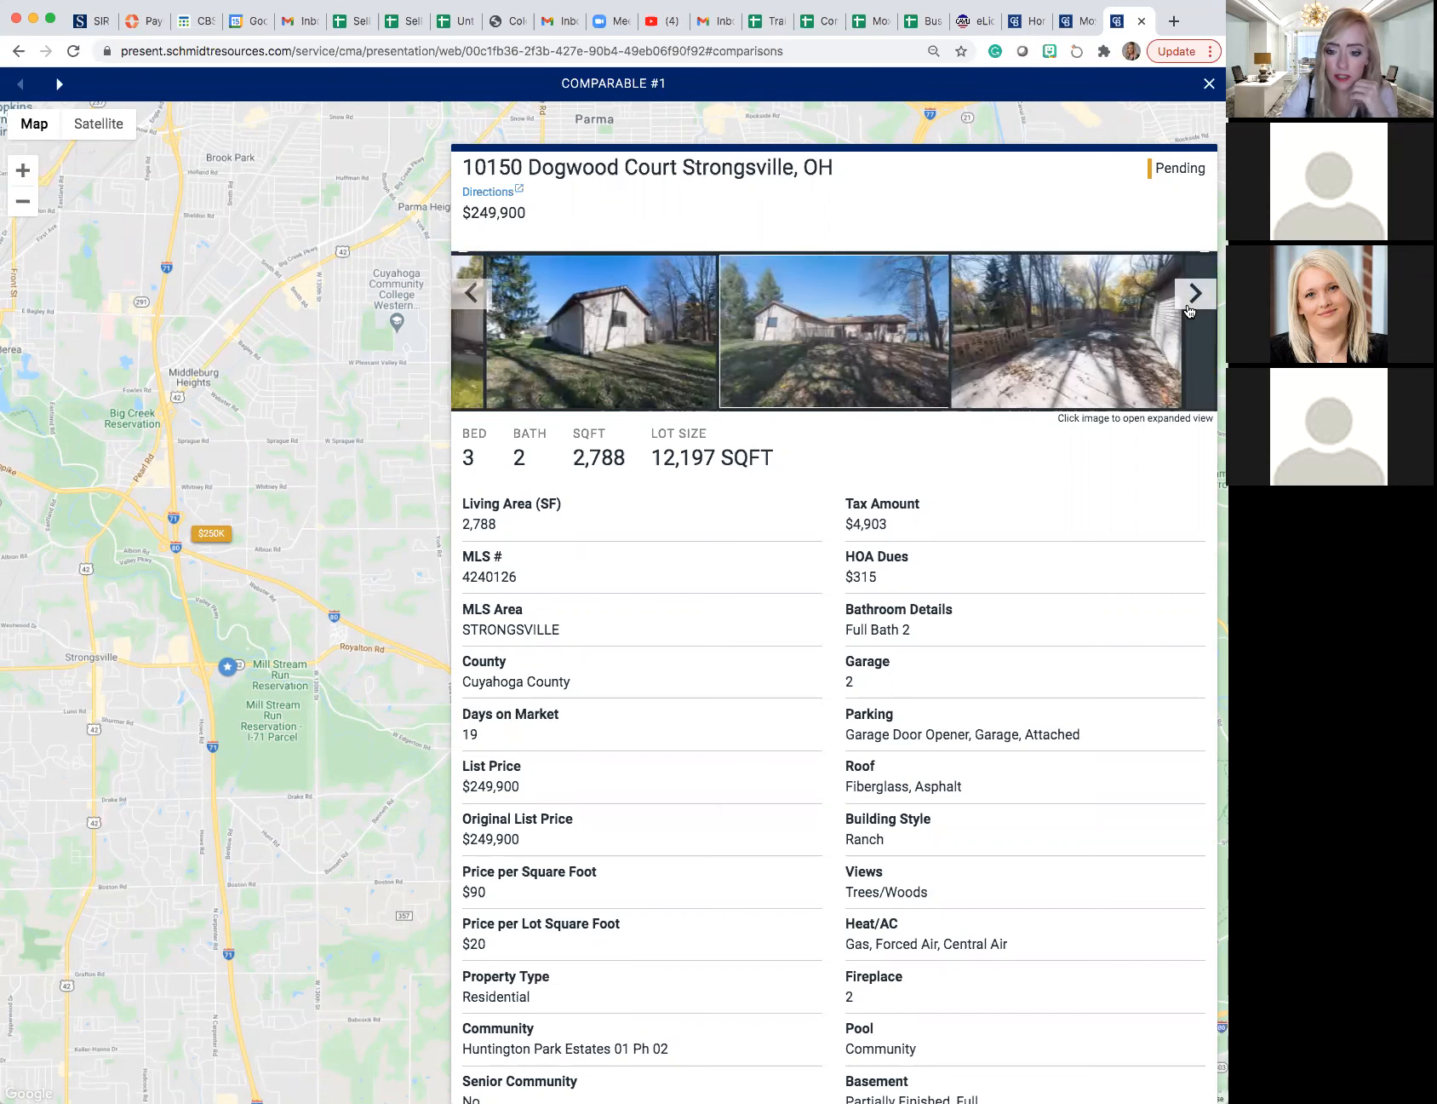
left_click(1190, 311)
left_click(1189, 311)
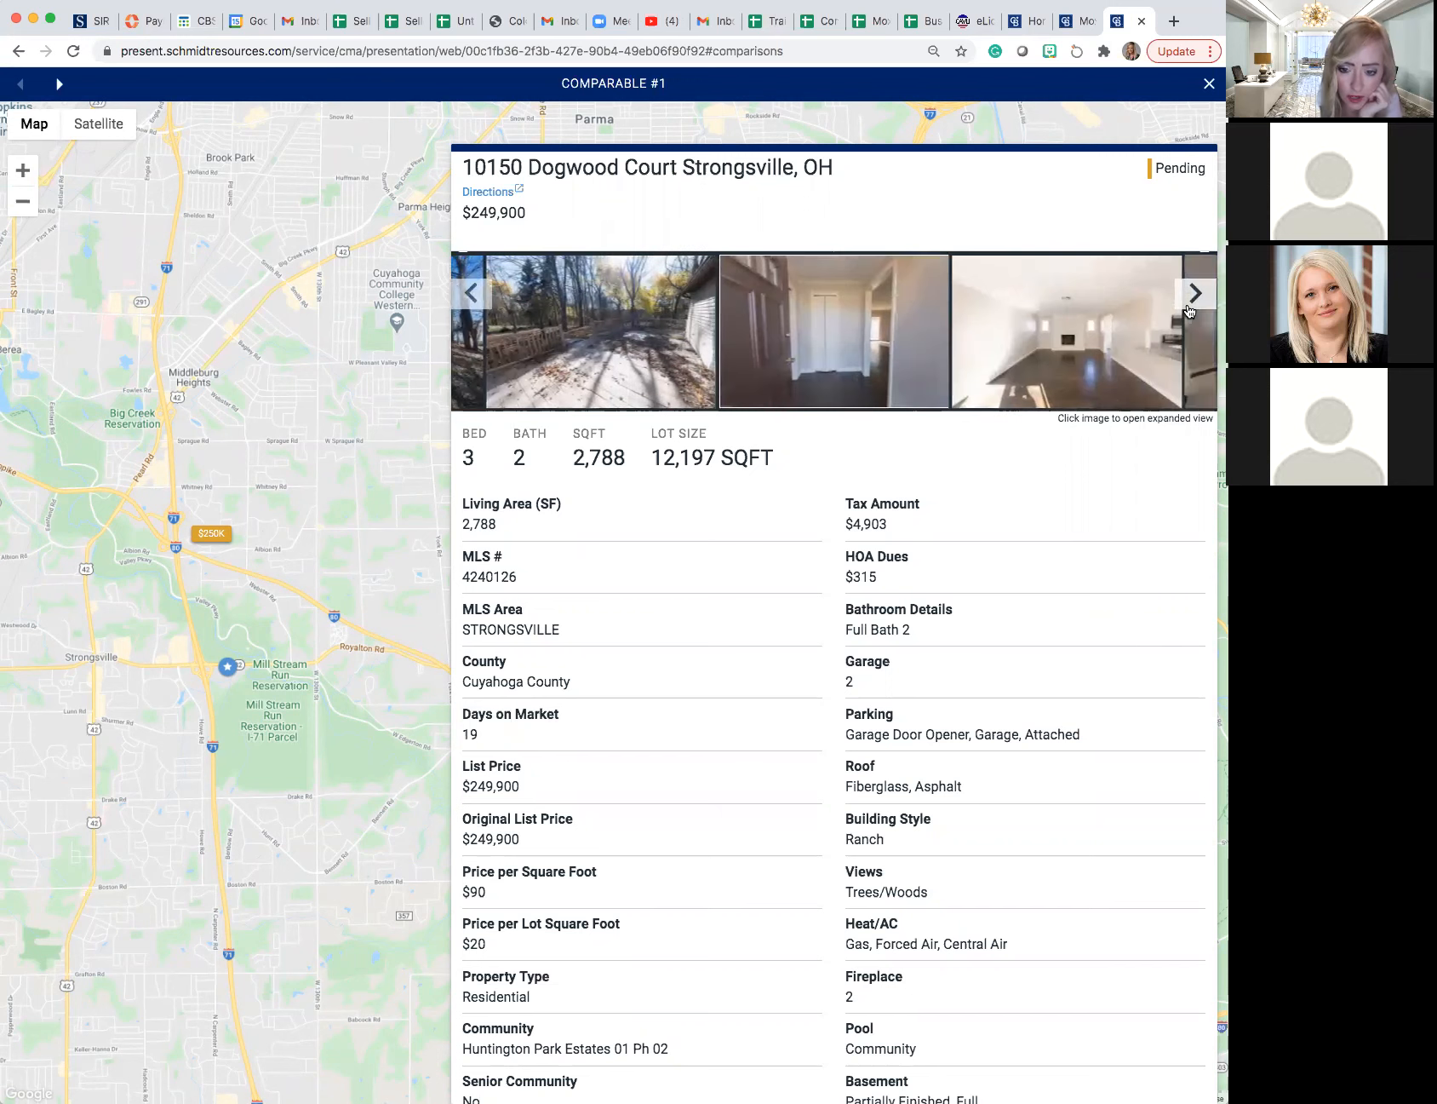
left_click(1190, 310)
left_click(1190, 311)
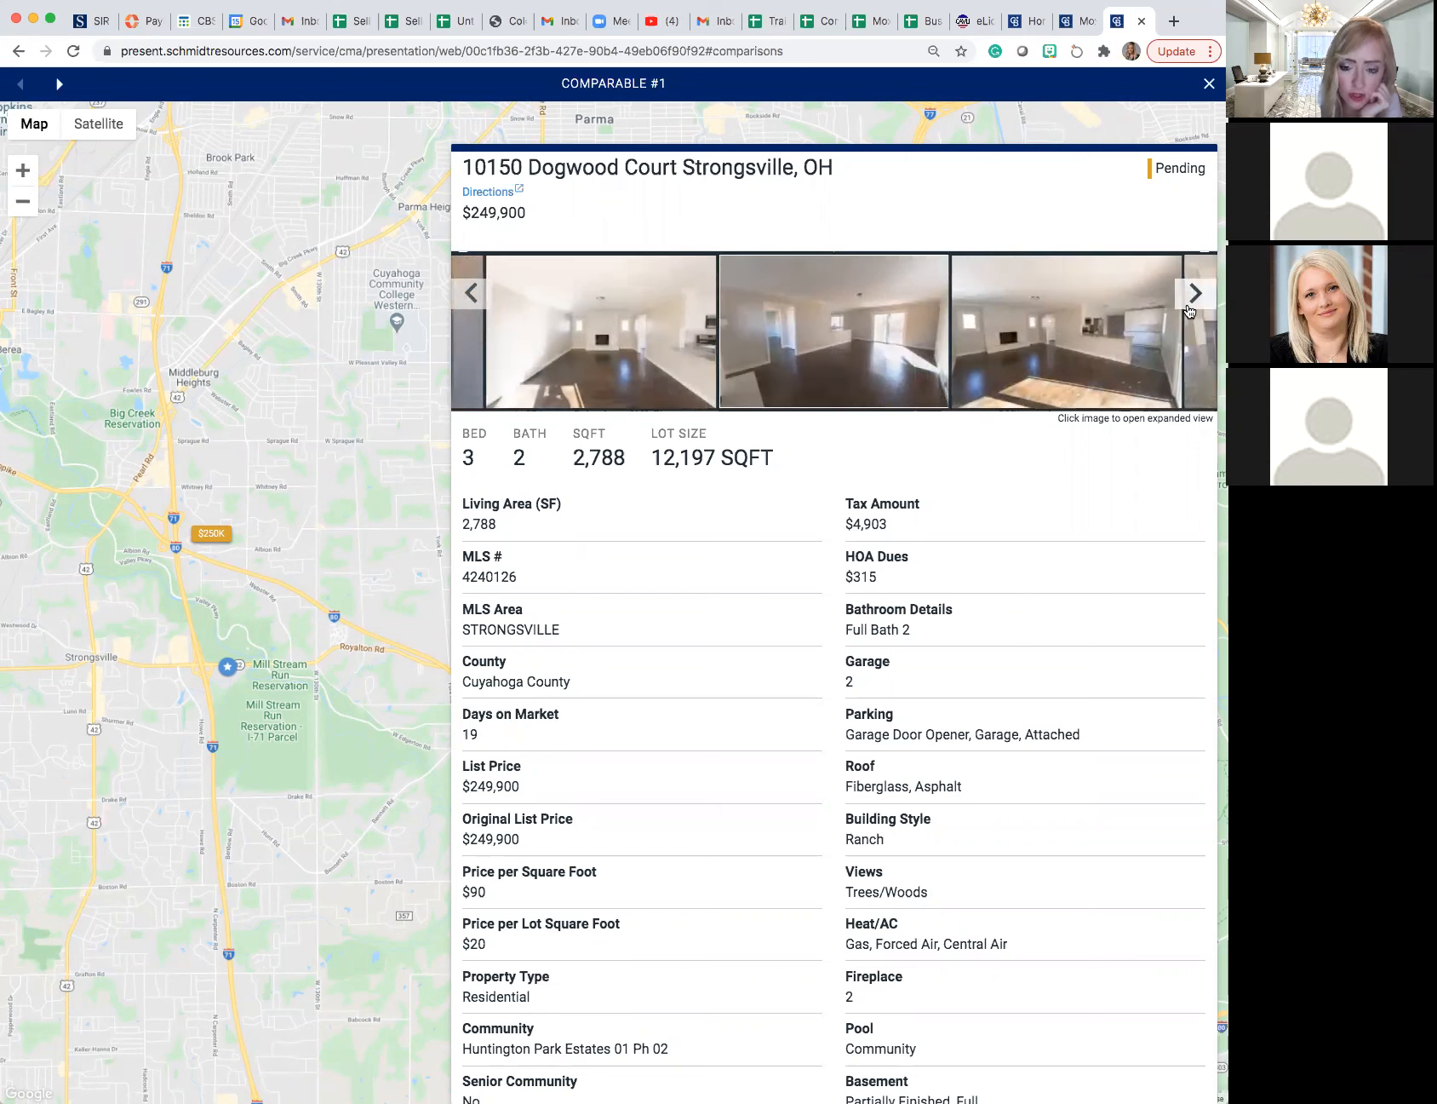
left_click(1190, 311)
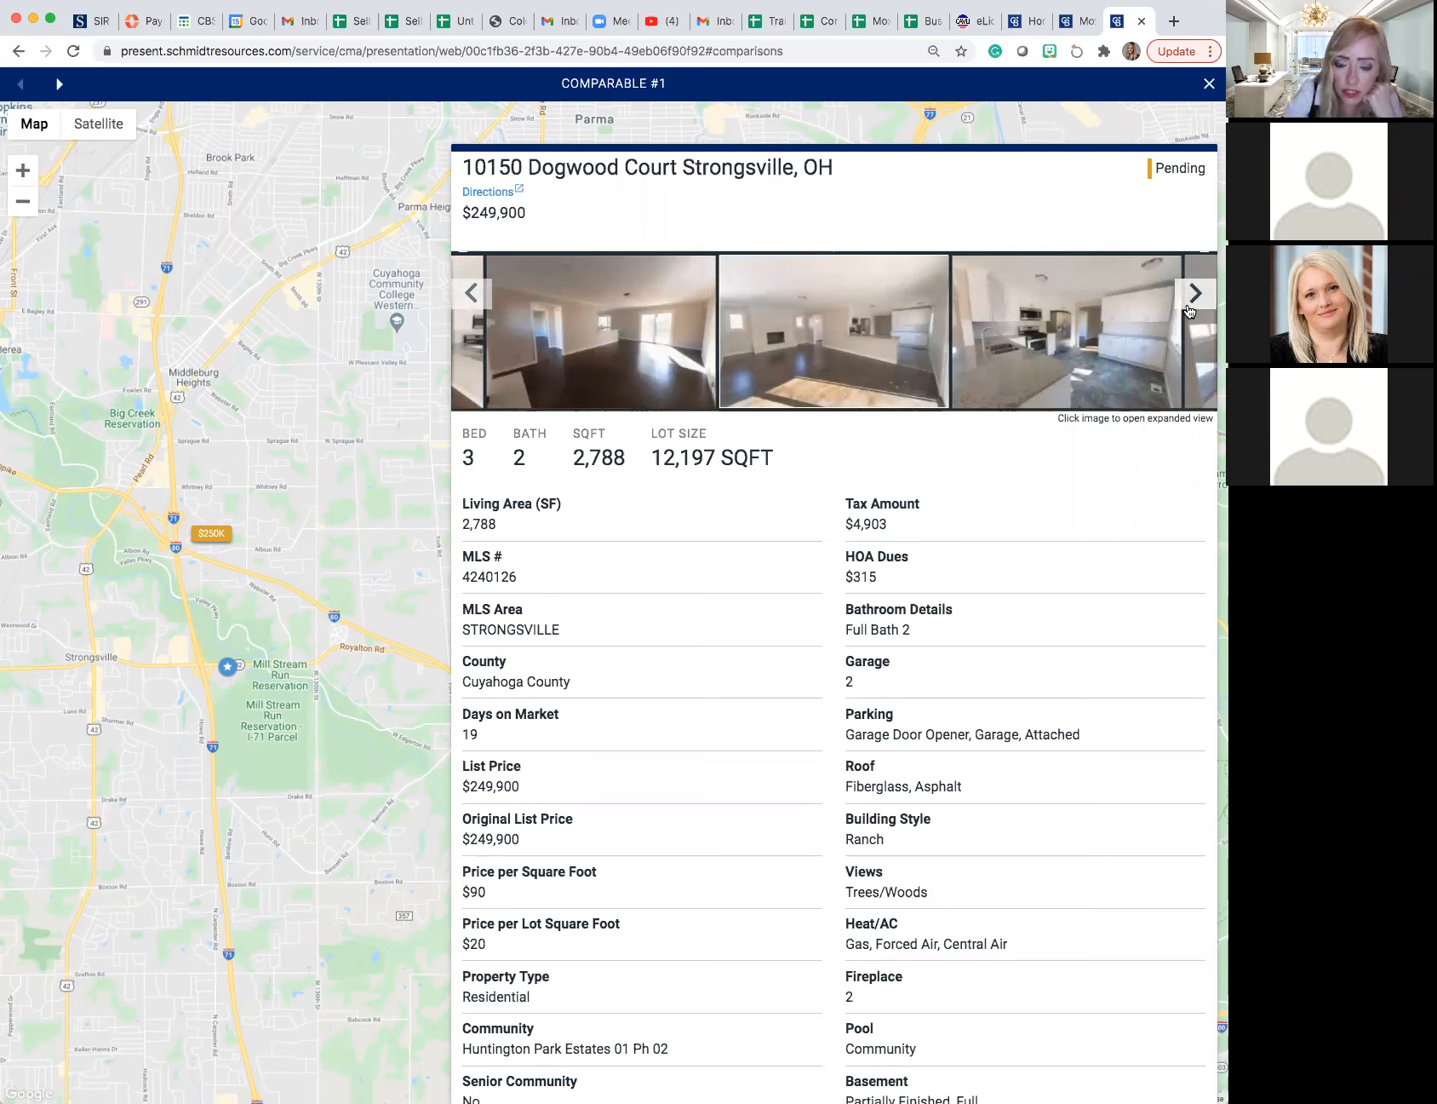
left_click(1190, 311)
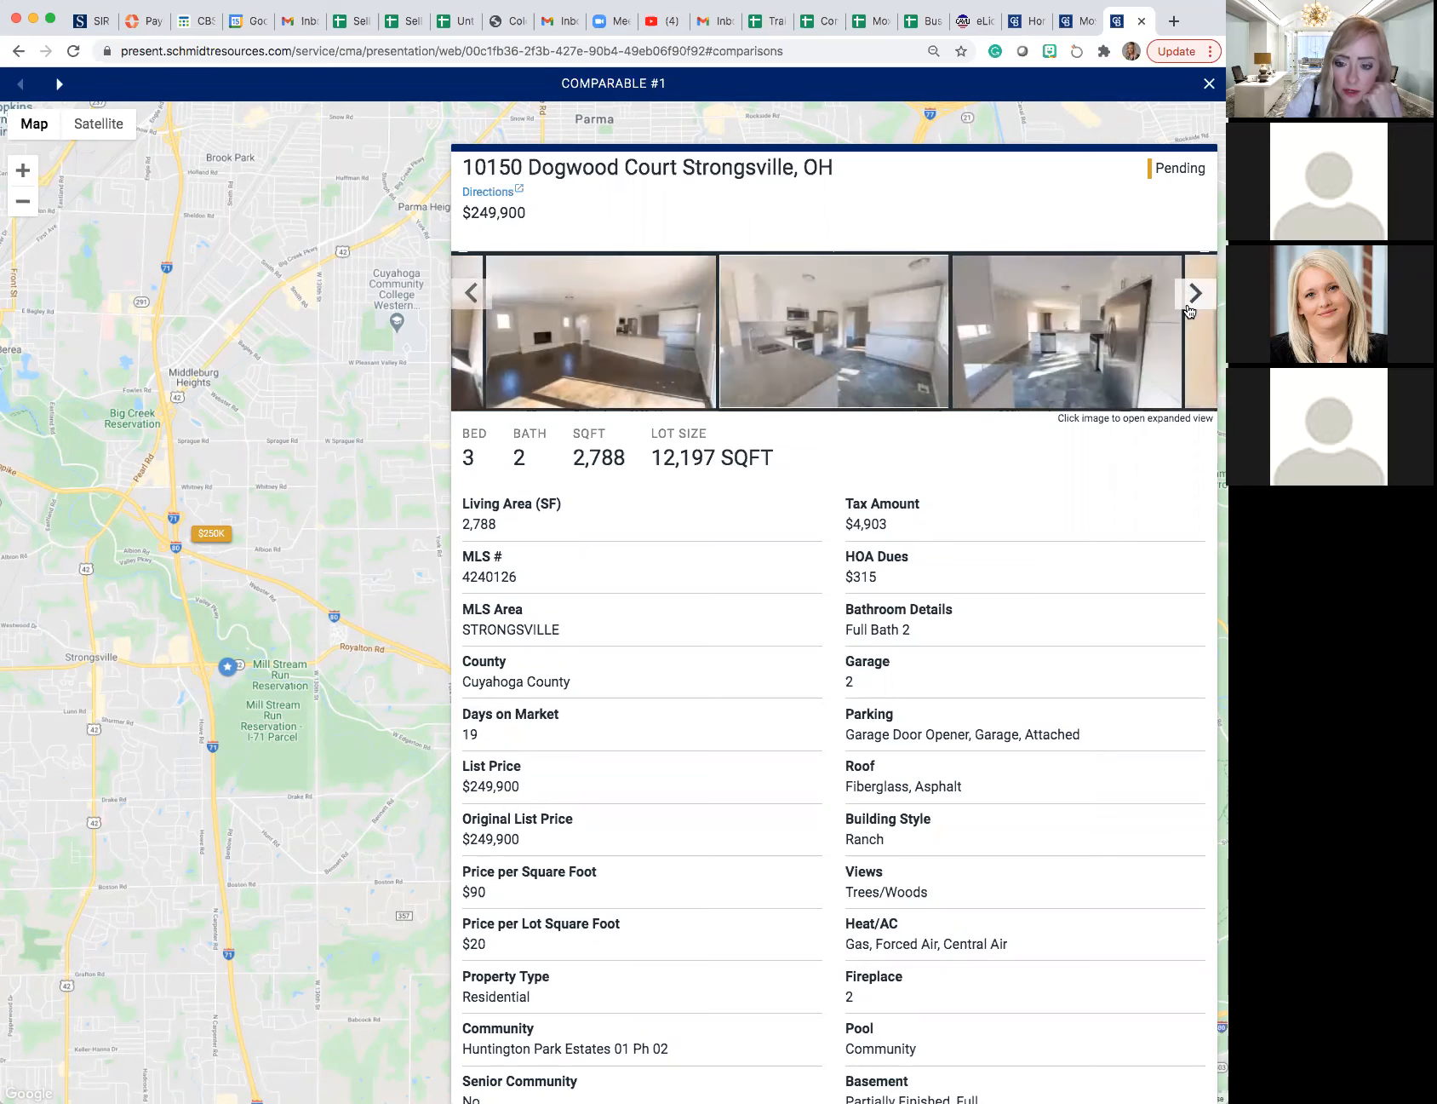
left_click(1190, 311)
left_click(1190, 311)
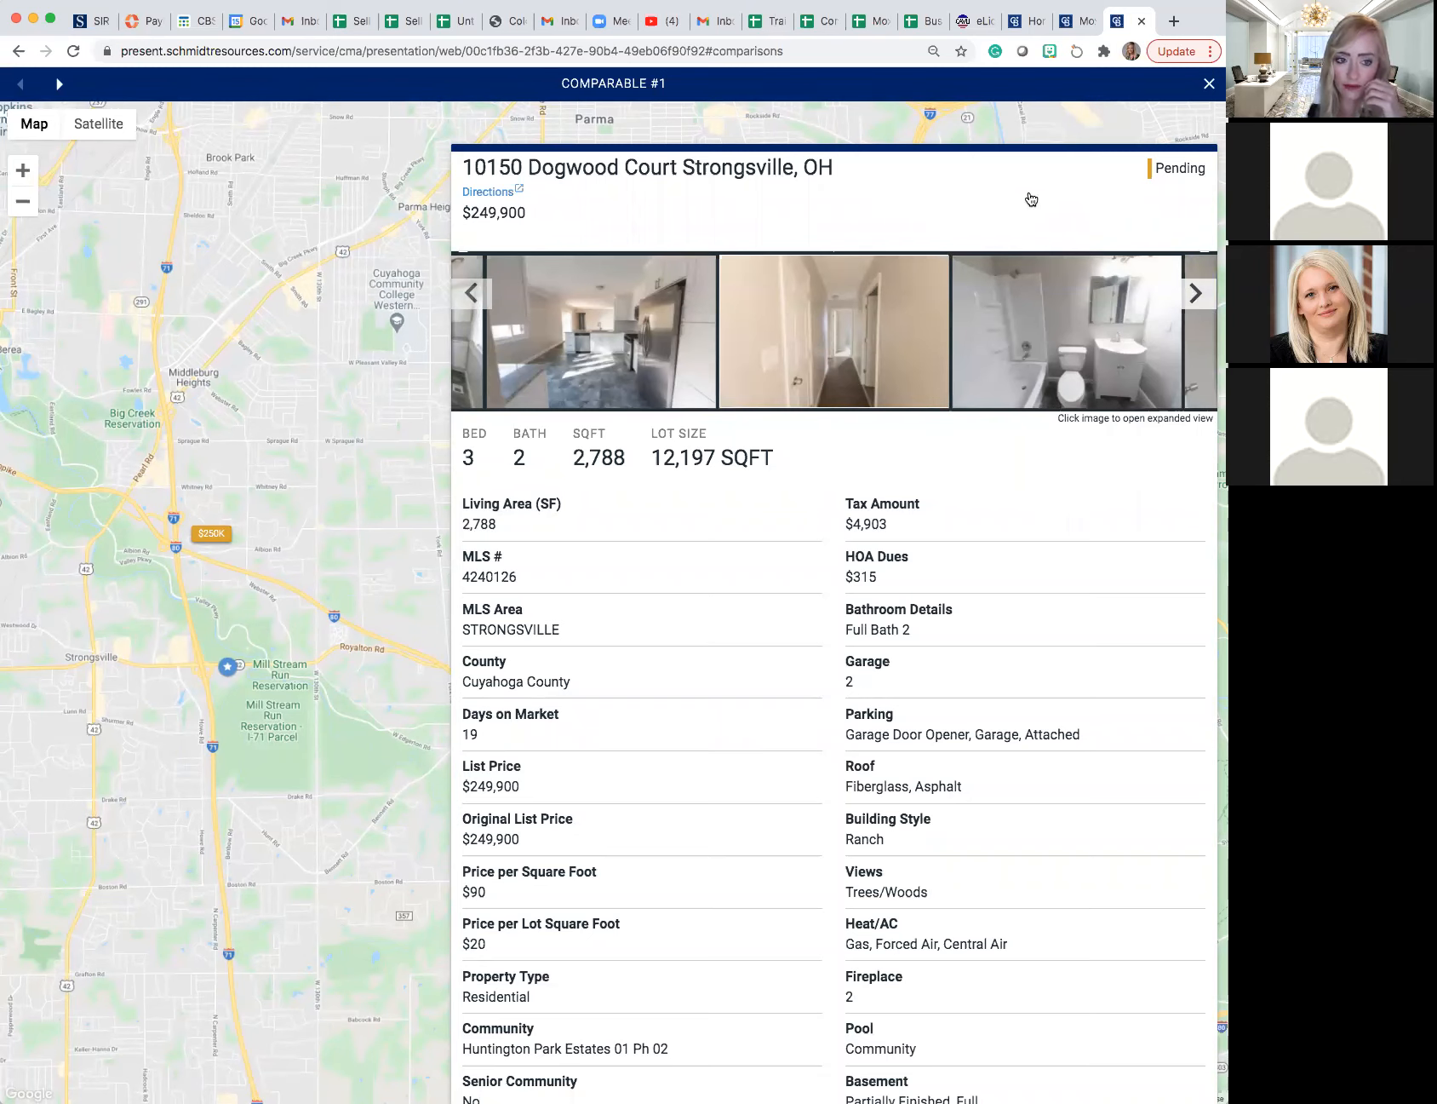
left_click(1208, 84)
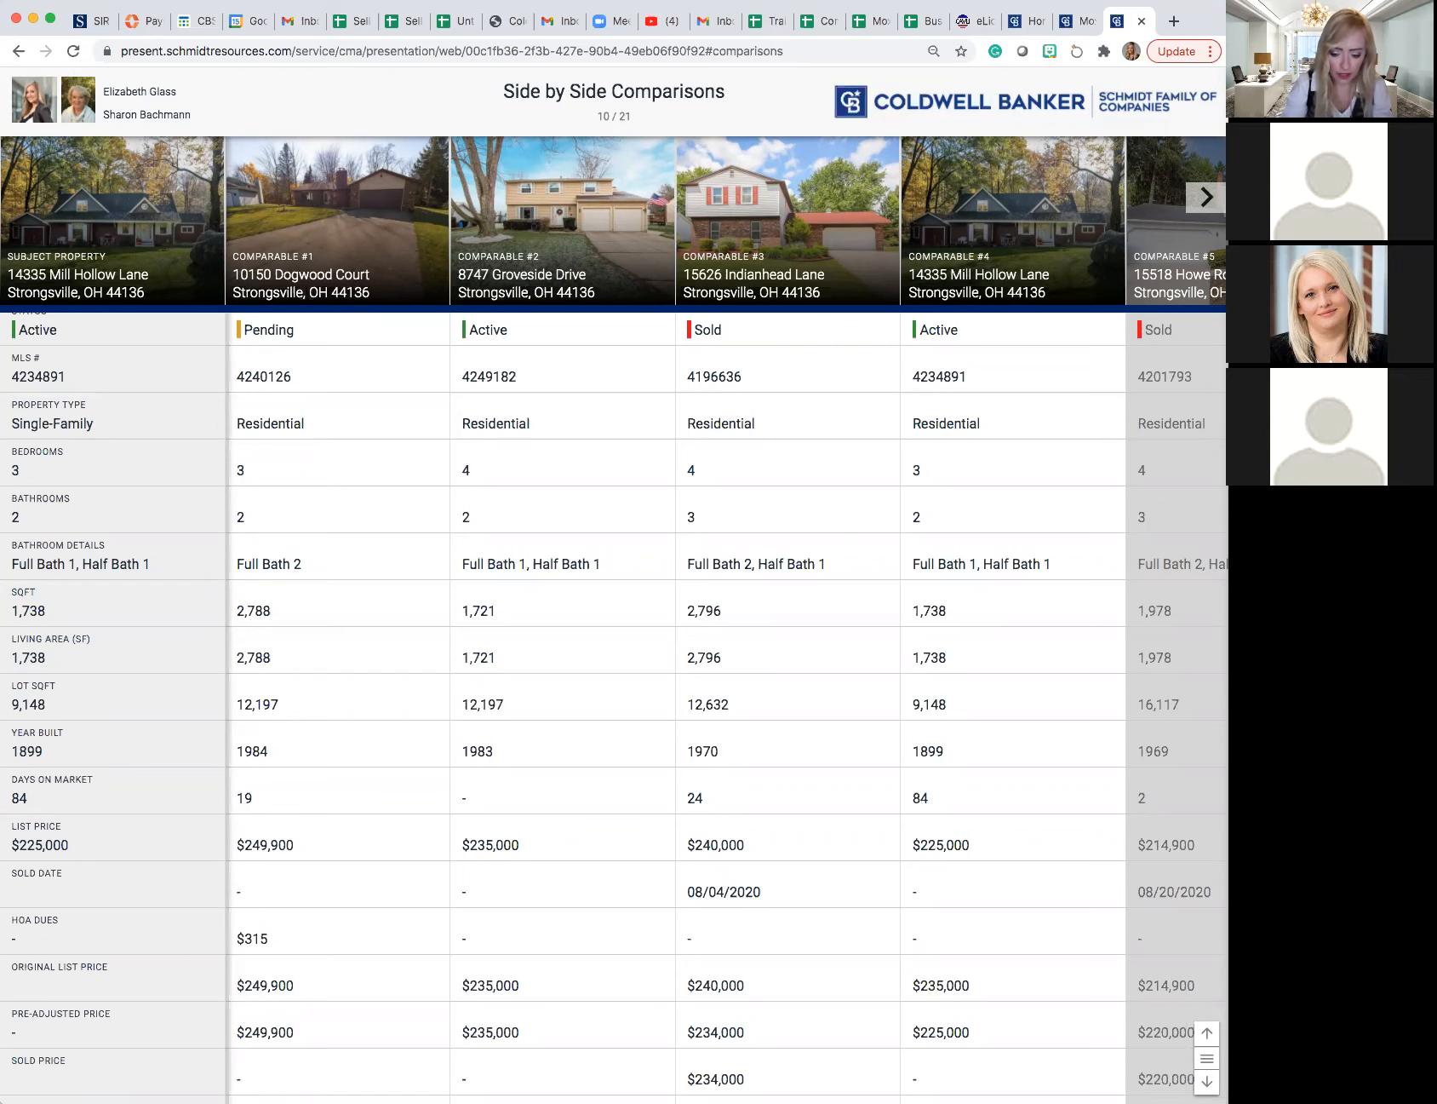
- Advance past Status Comparisons to the Price & Days on Market chart and examine its active listing points
left_click(1207, 1082)
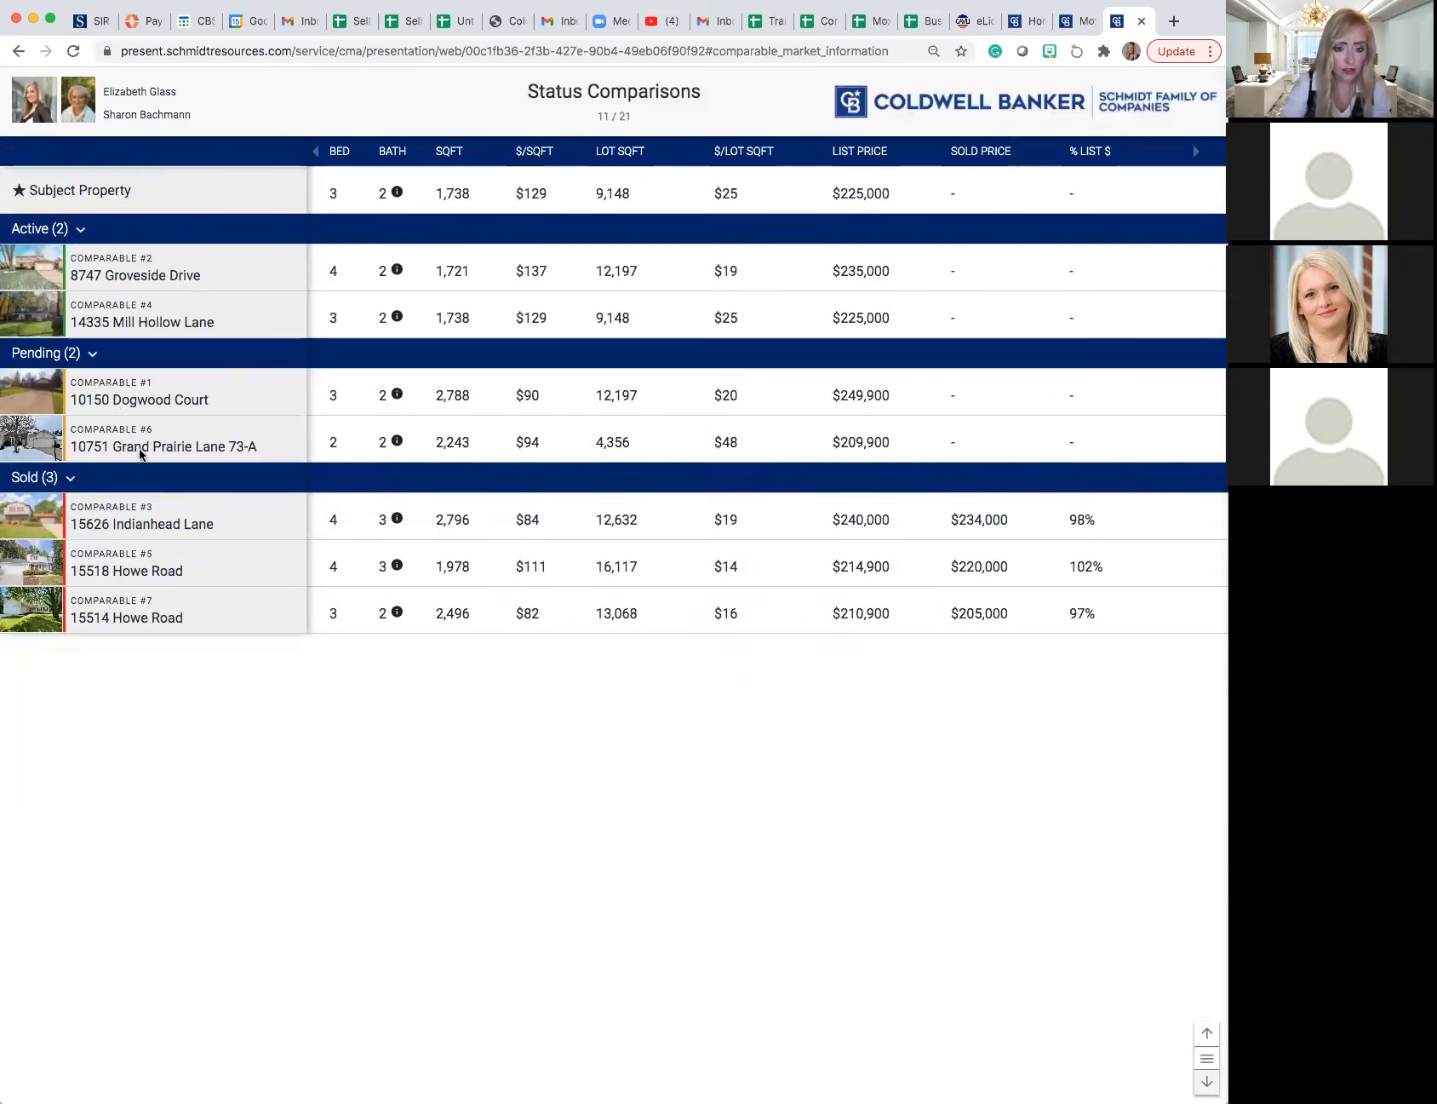
left_click(1209, 1083)
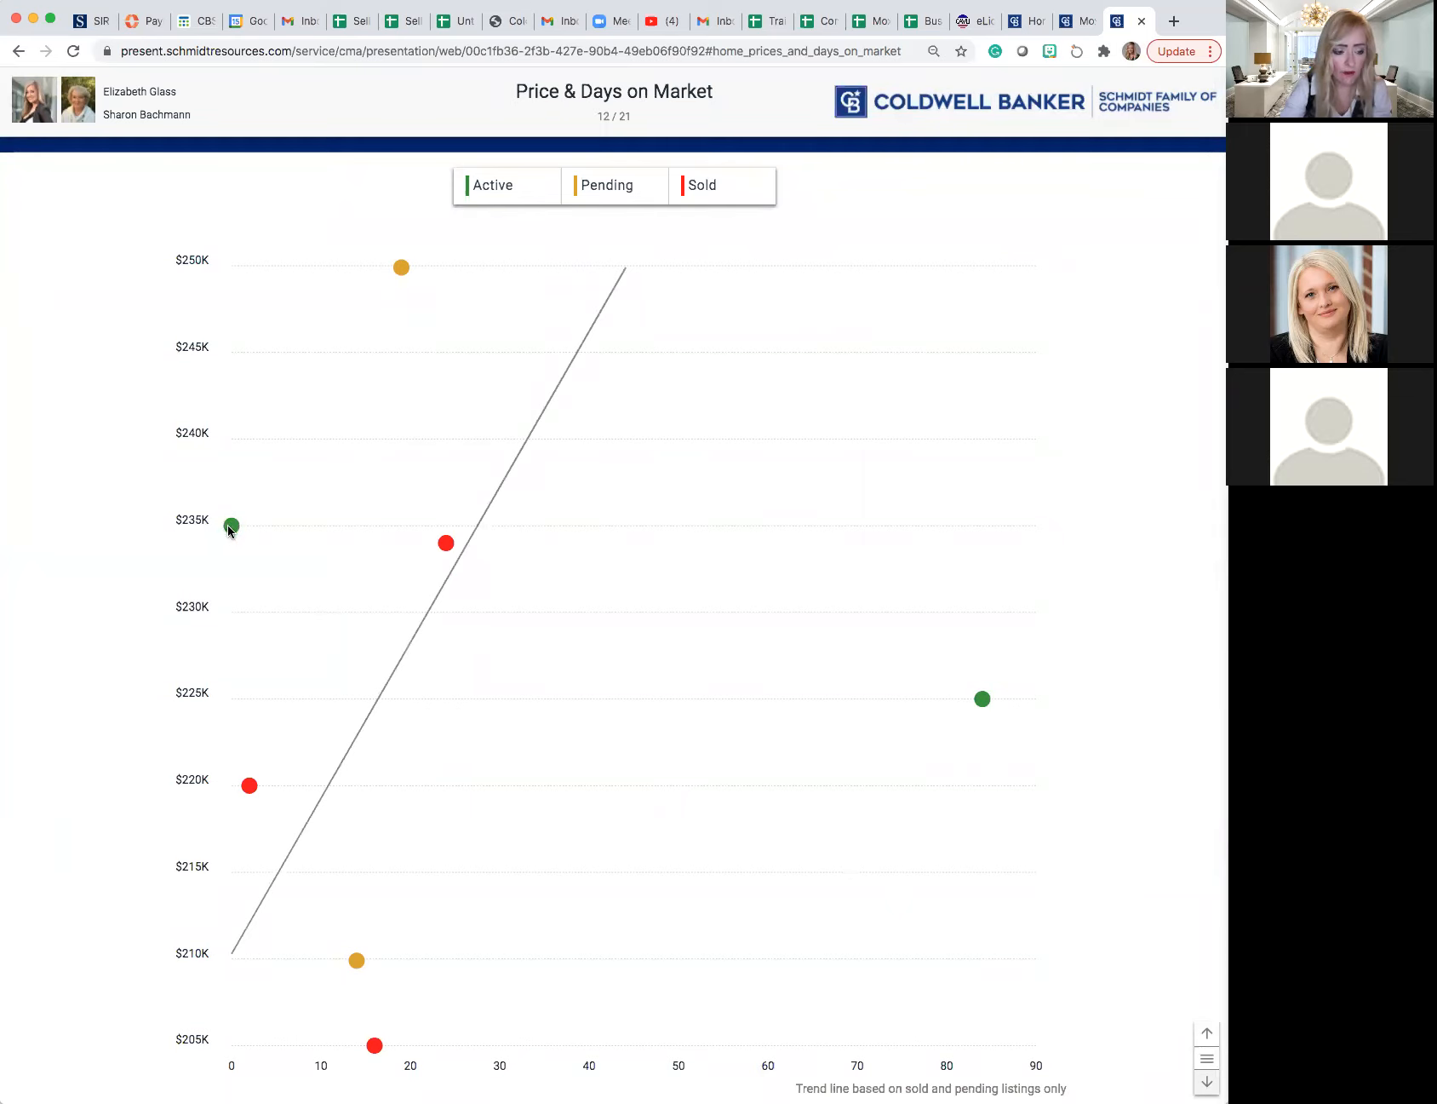
mouse_move(226, 526)
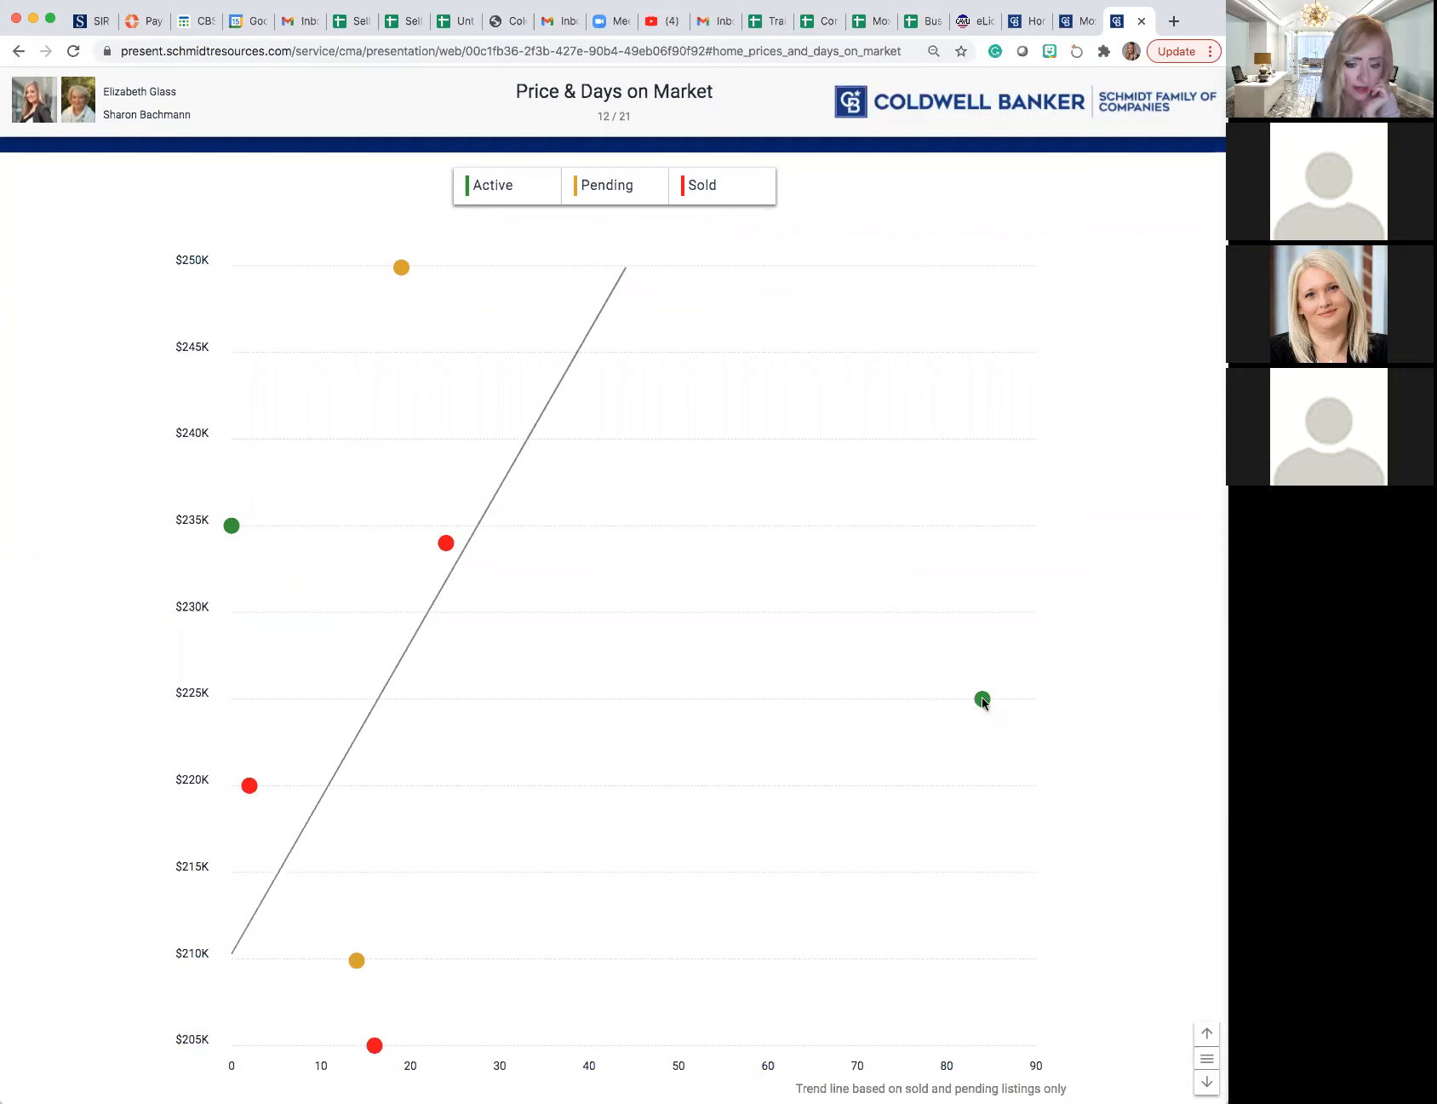
- Inspect the $225K active listing point and advance to Listing Averages, excluding pending and sold listings to view active averages only
mouse_move(984, 703)
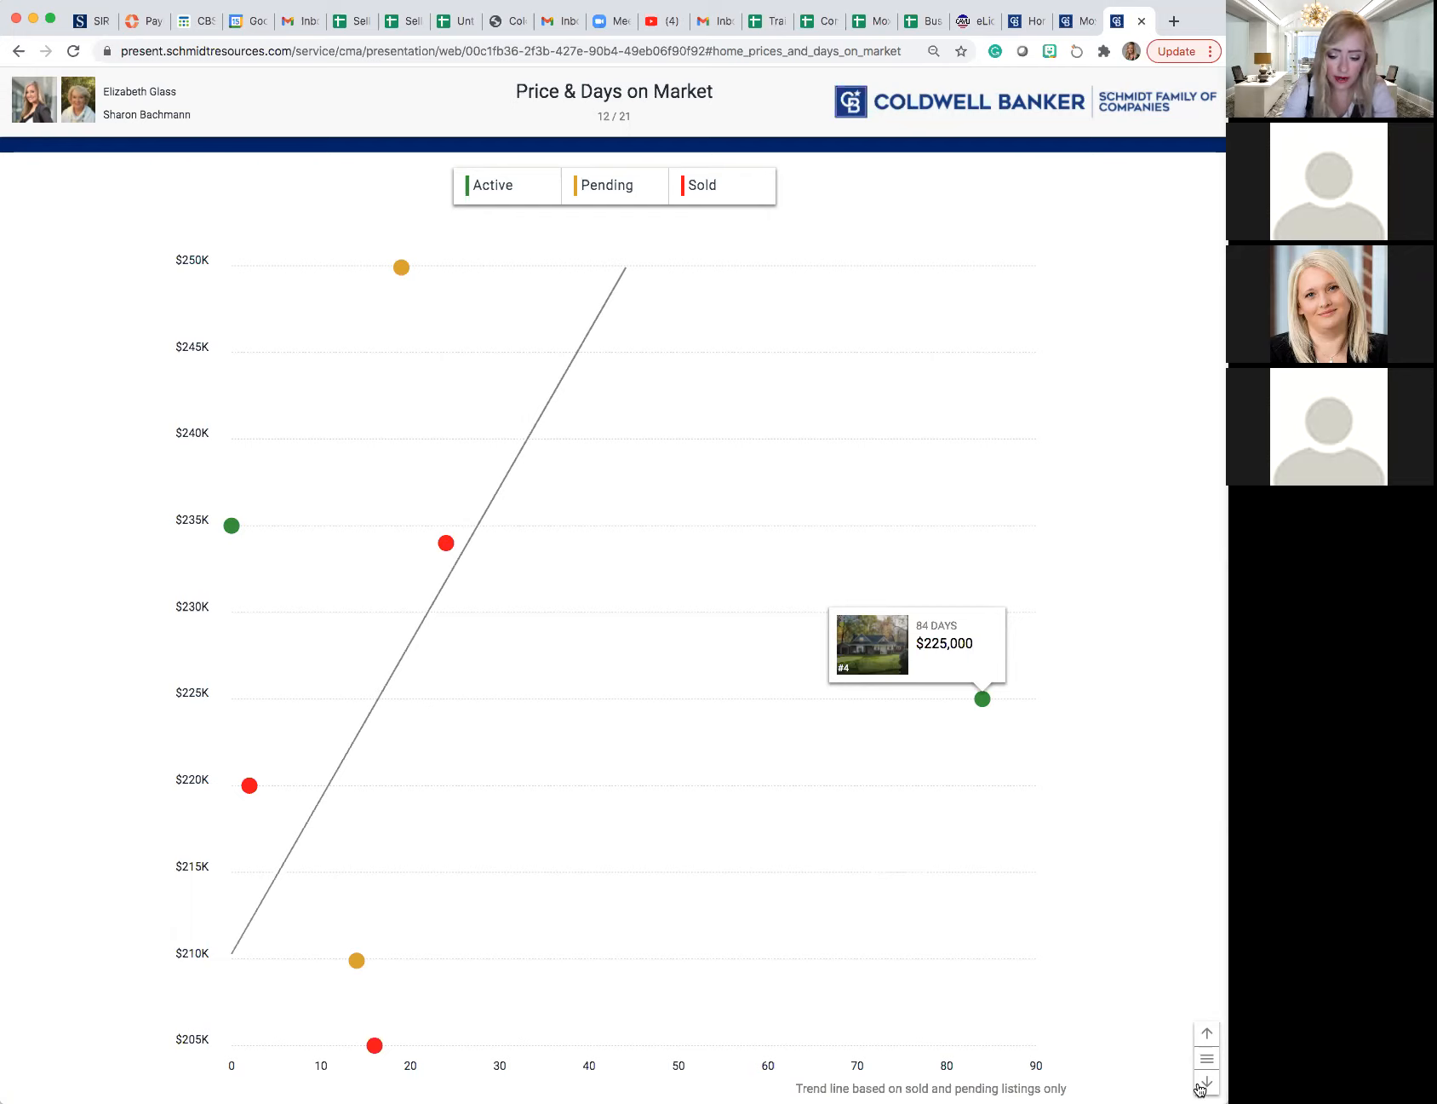
left_click(1206, 1081)
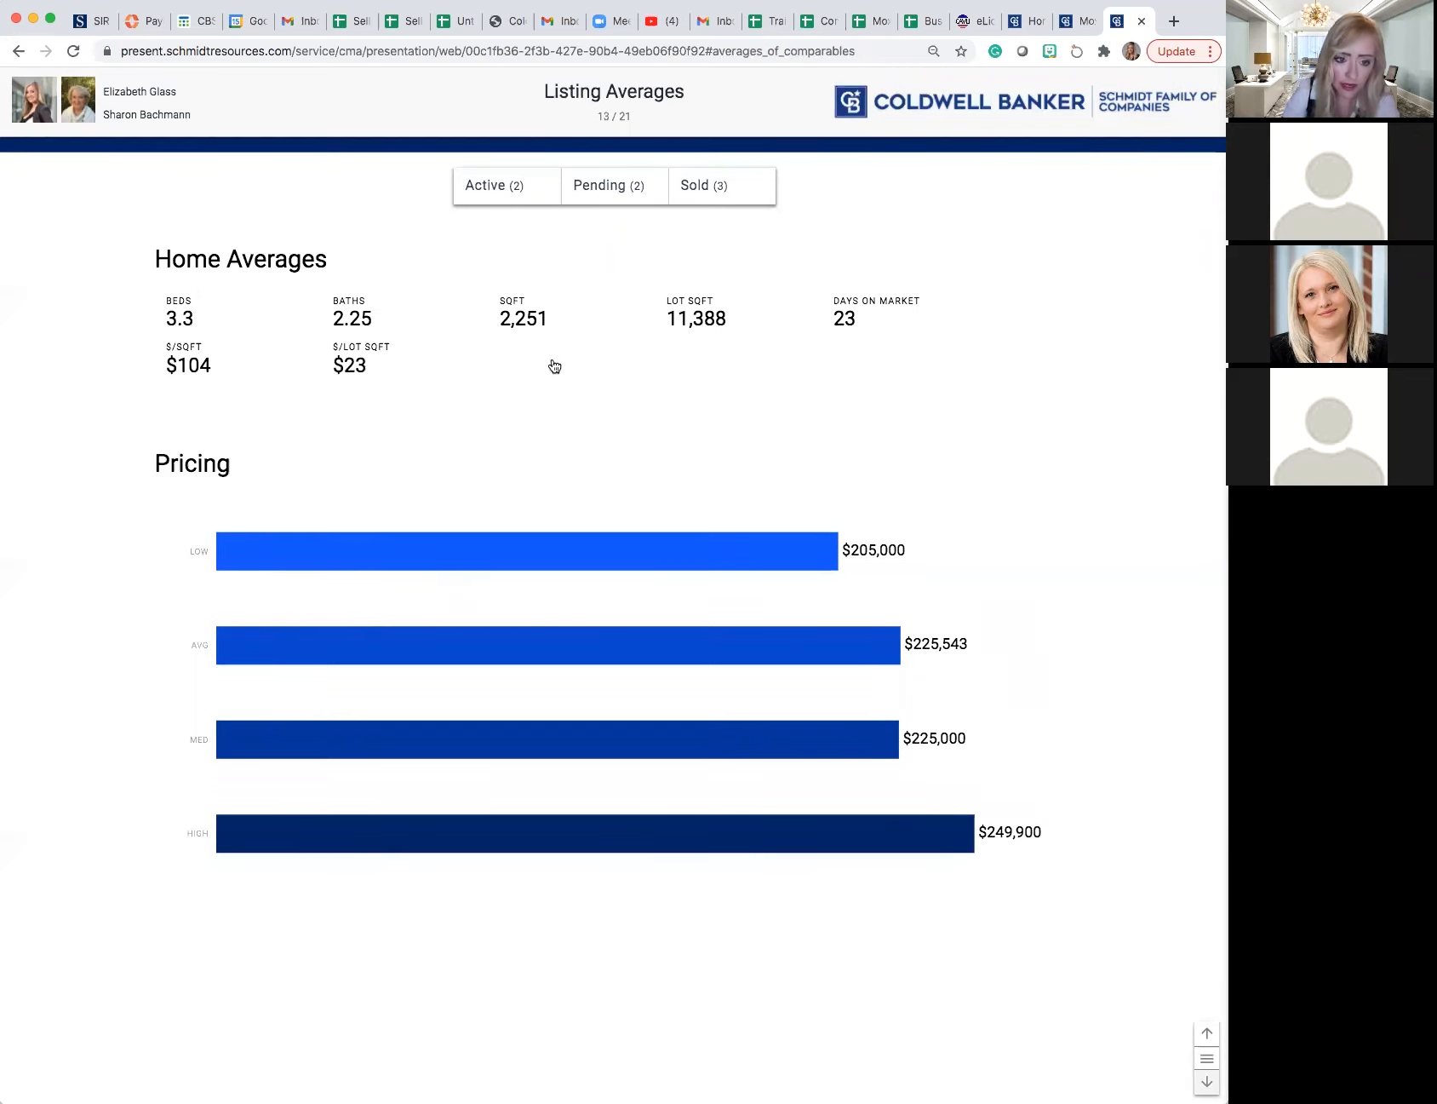
left_click(601, 187)
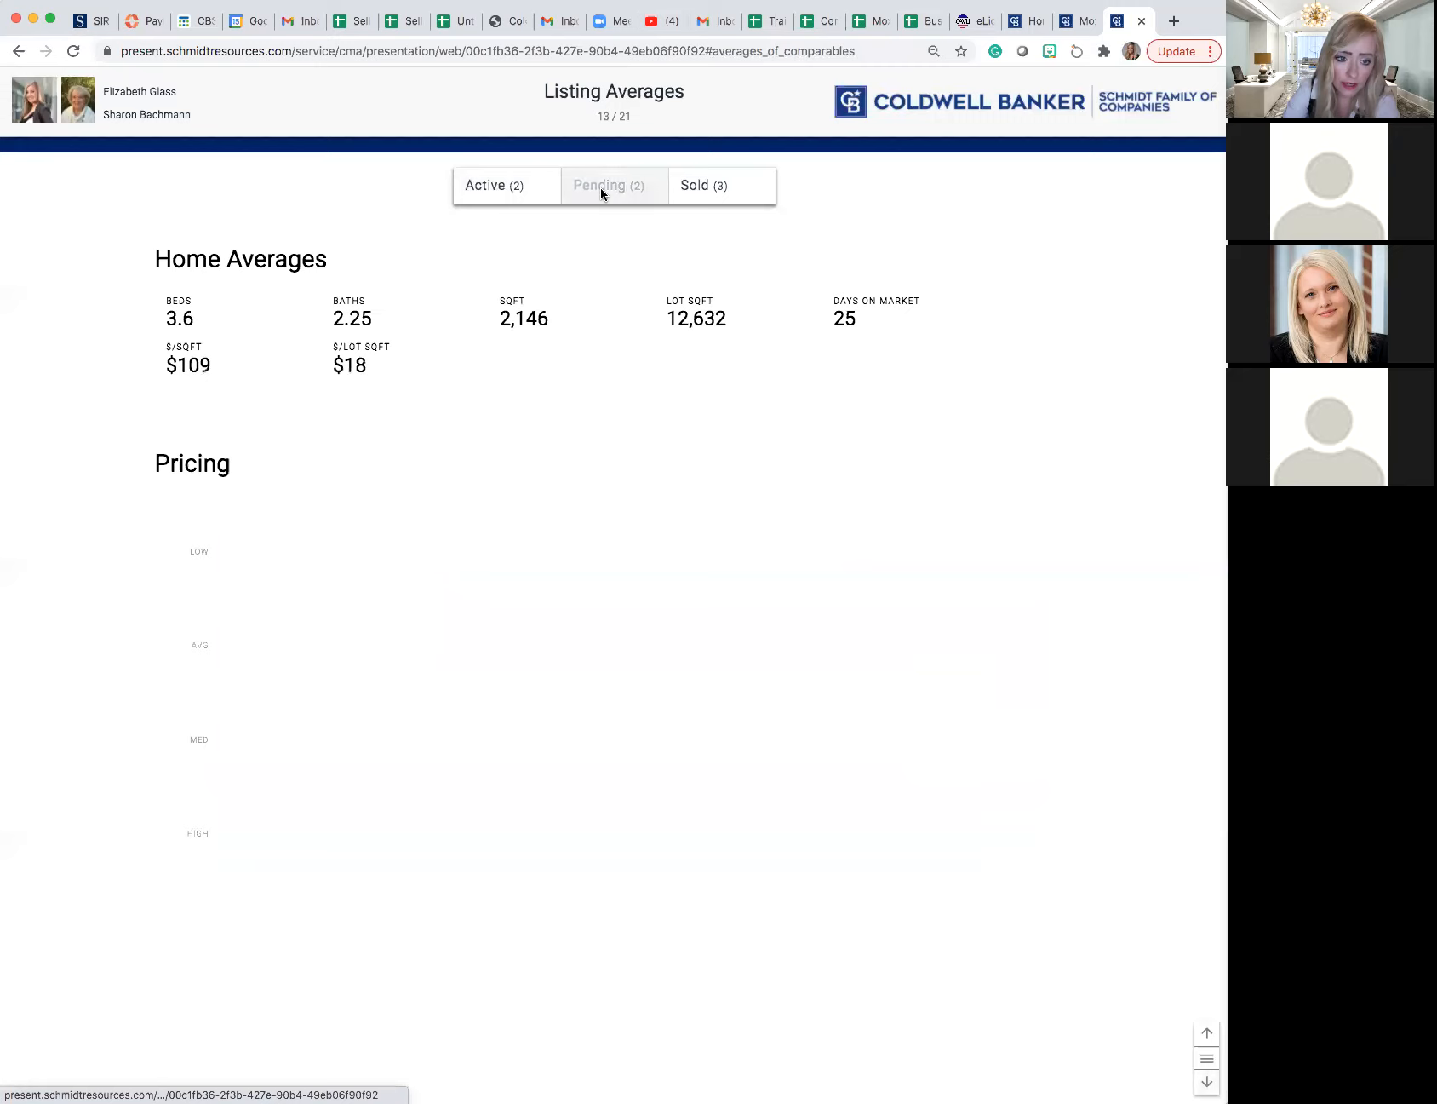
left_click(693, 188)
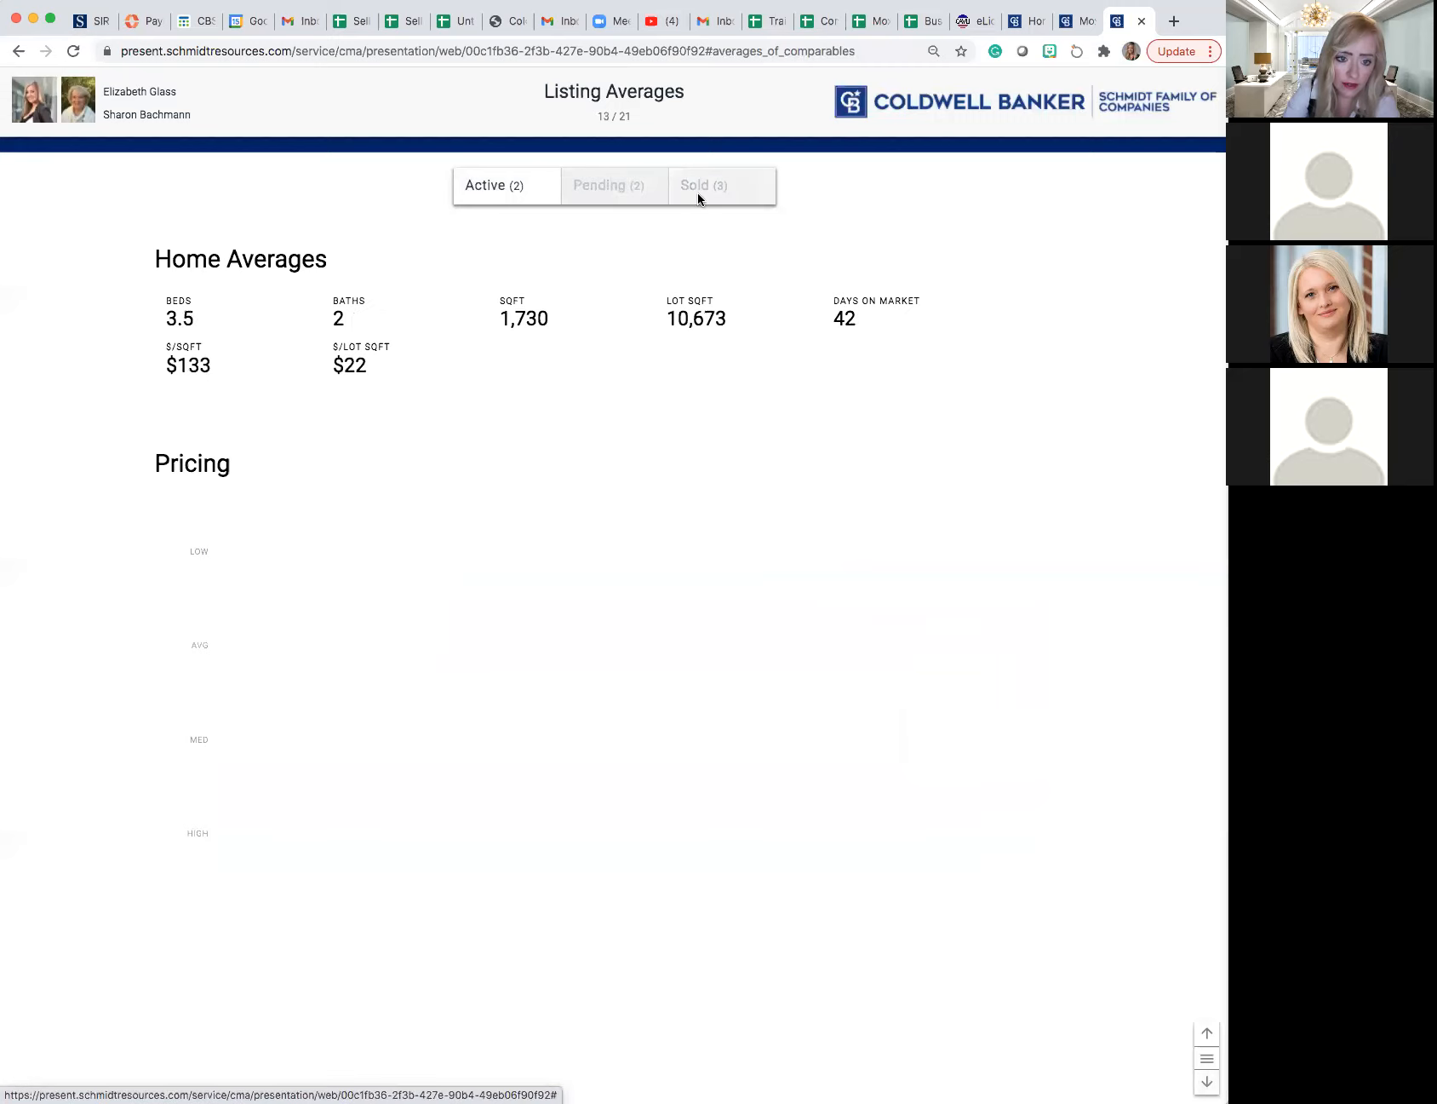
- Advance past the Price & Size chart to Estimate Comparison and compare the sold prices with their Zestimates
left_click(1207, 1082)
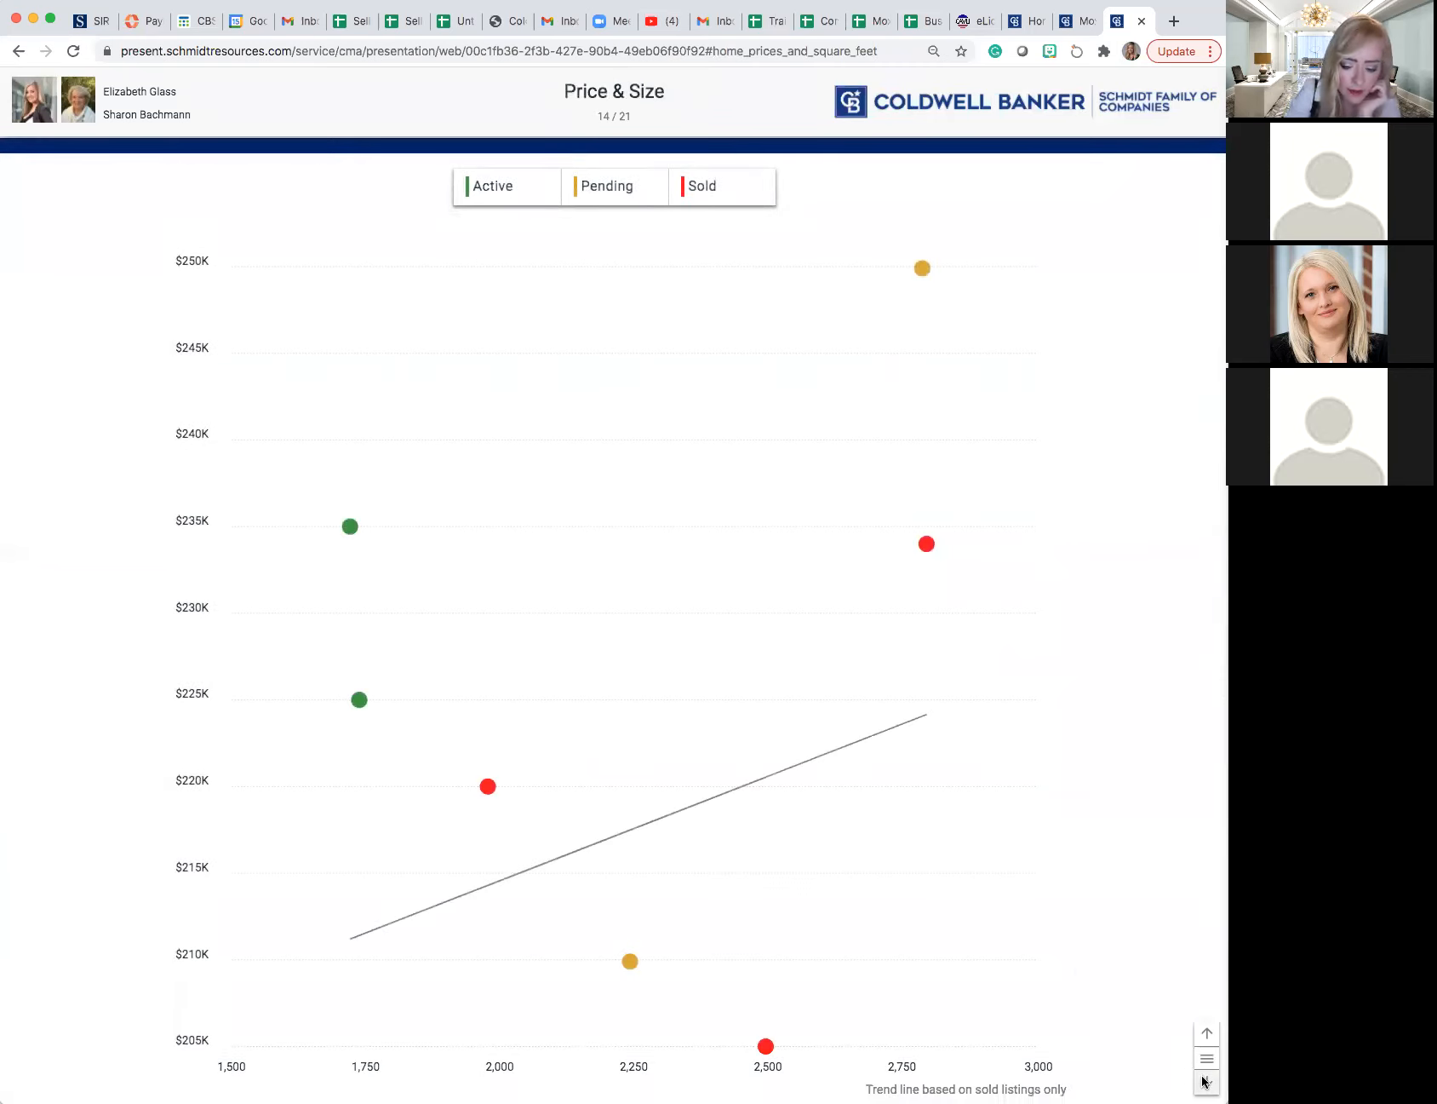
left_click(1205, 1081)
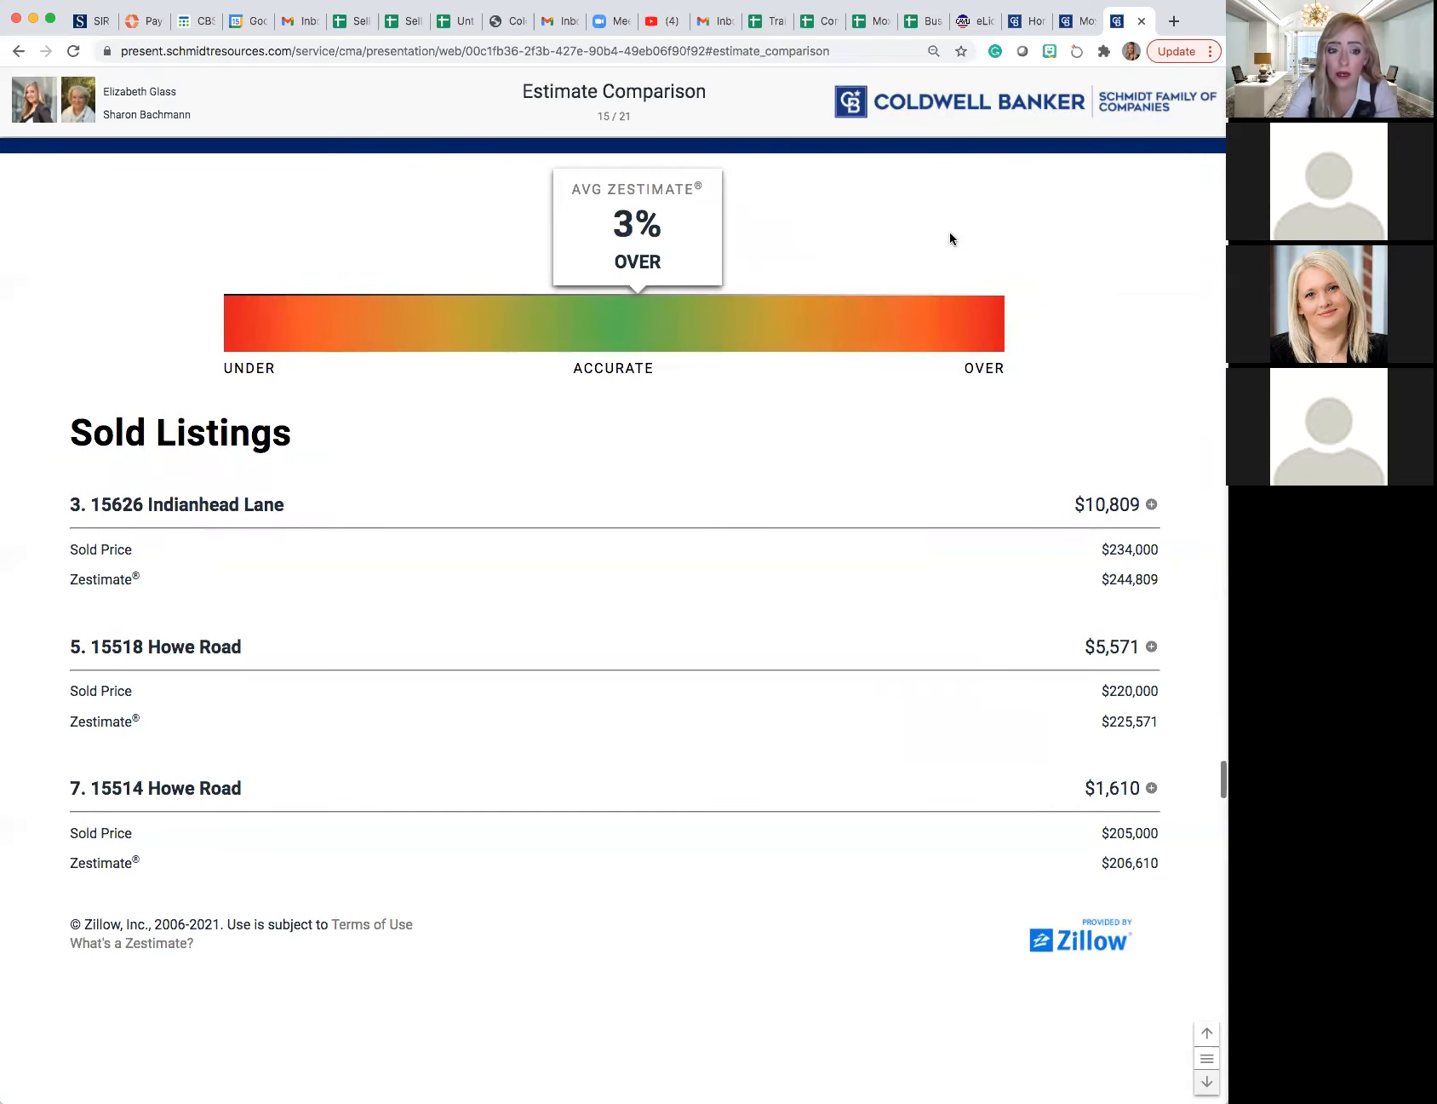
scroll(933, 271, "down", 1)
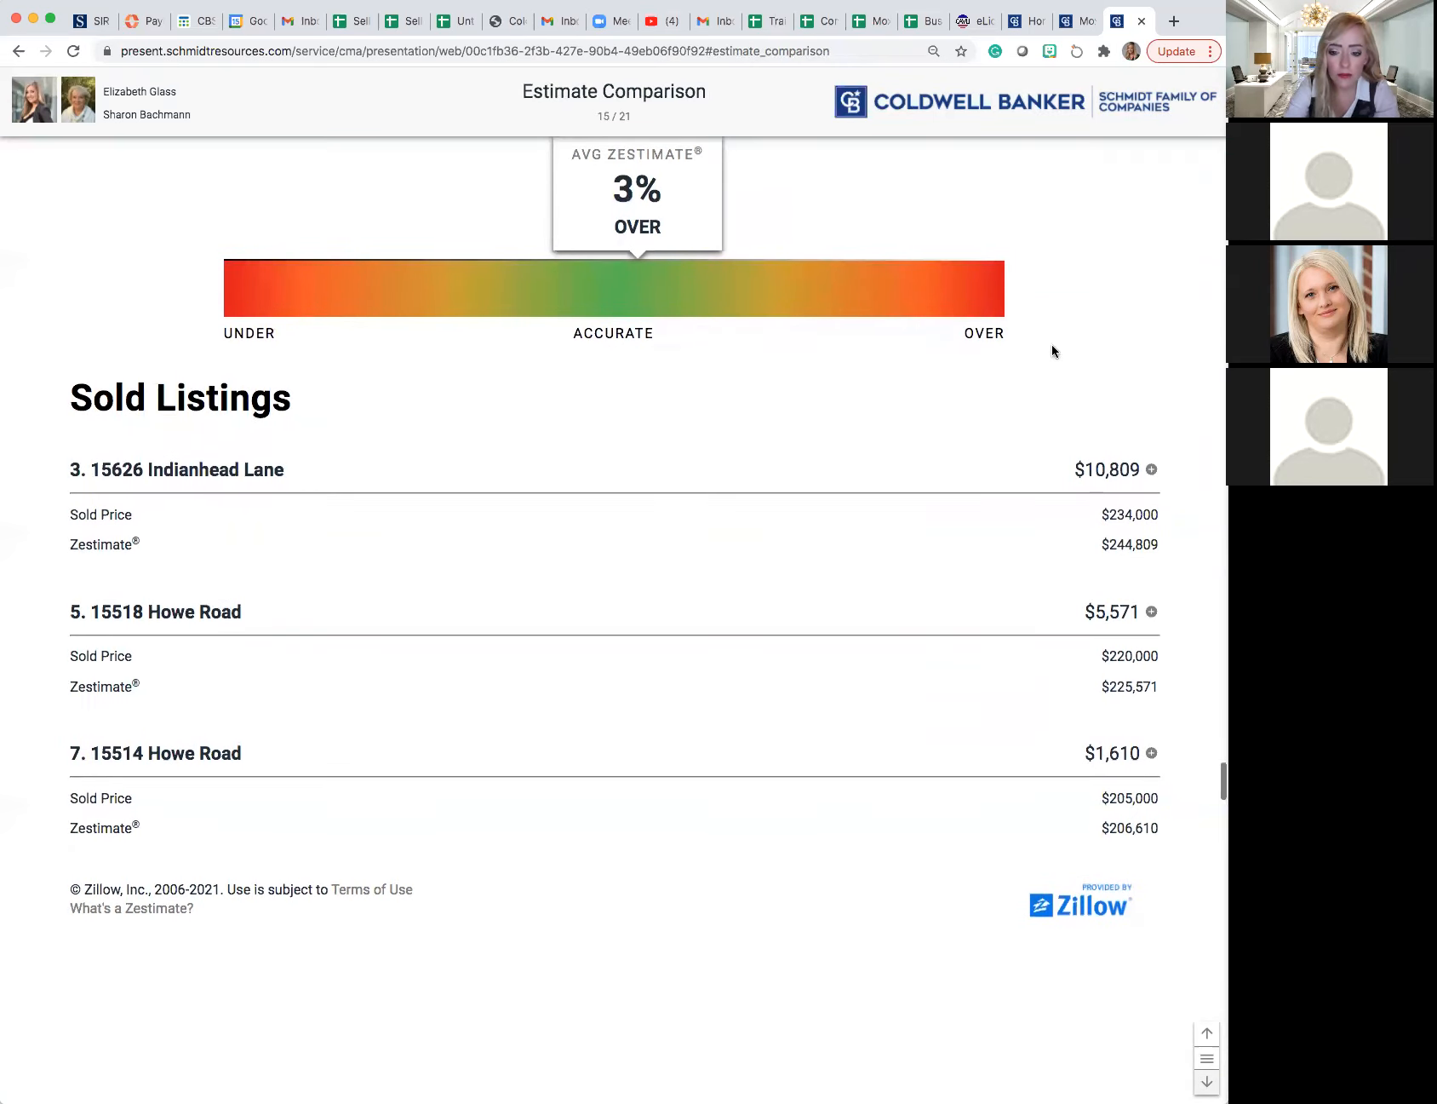
scroll(1121, 501, "up", 1)
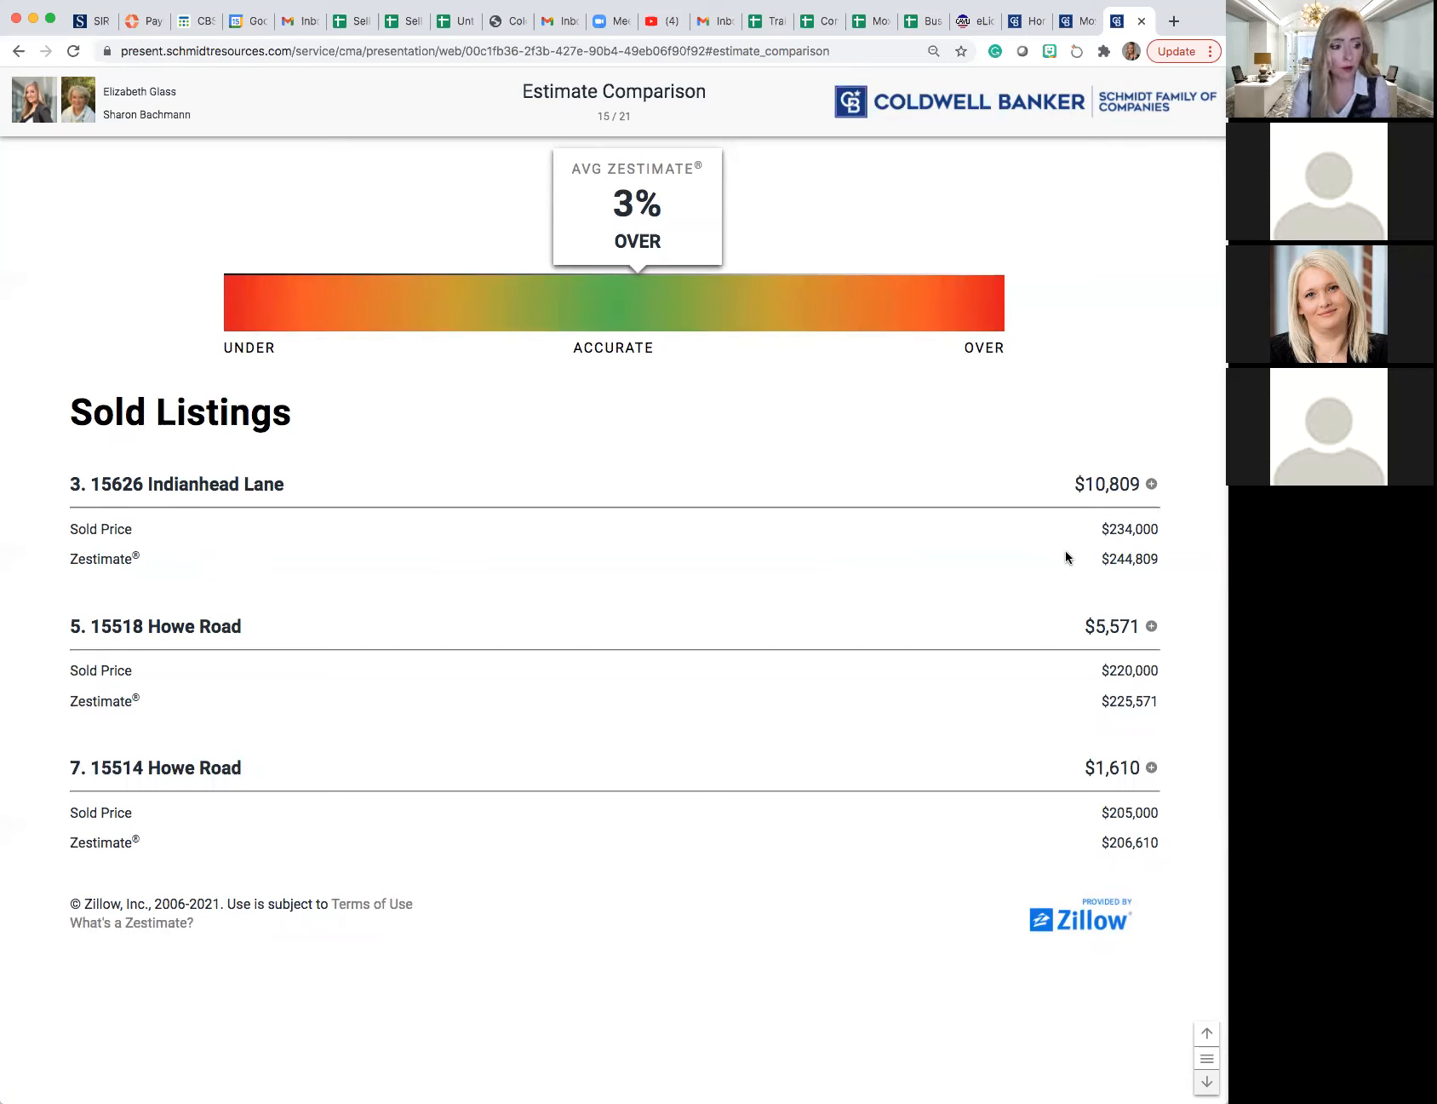
scroll(1066, 558, "up", 1)
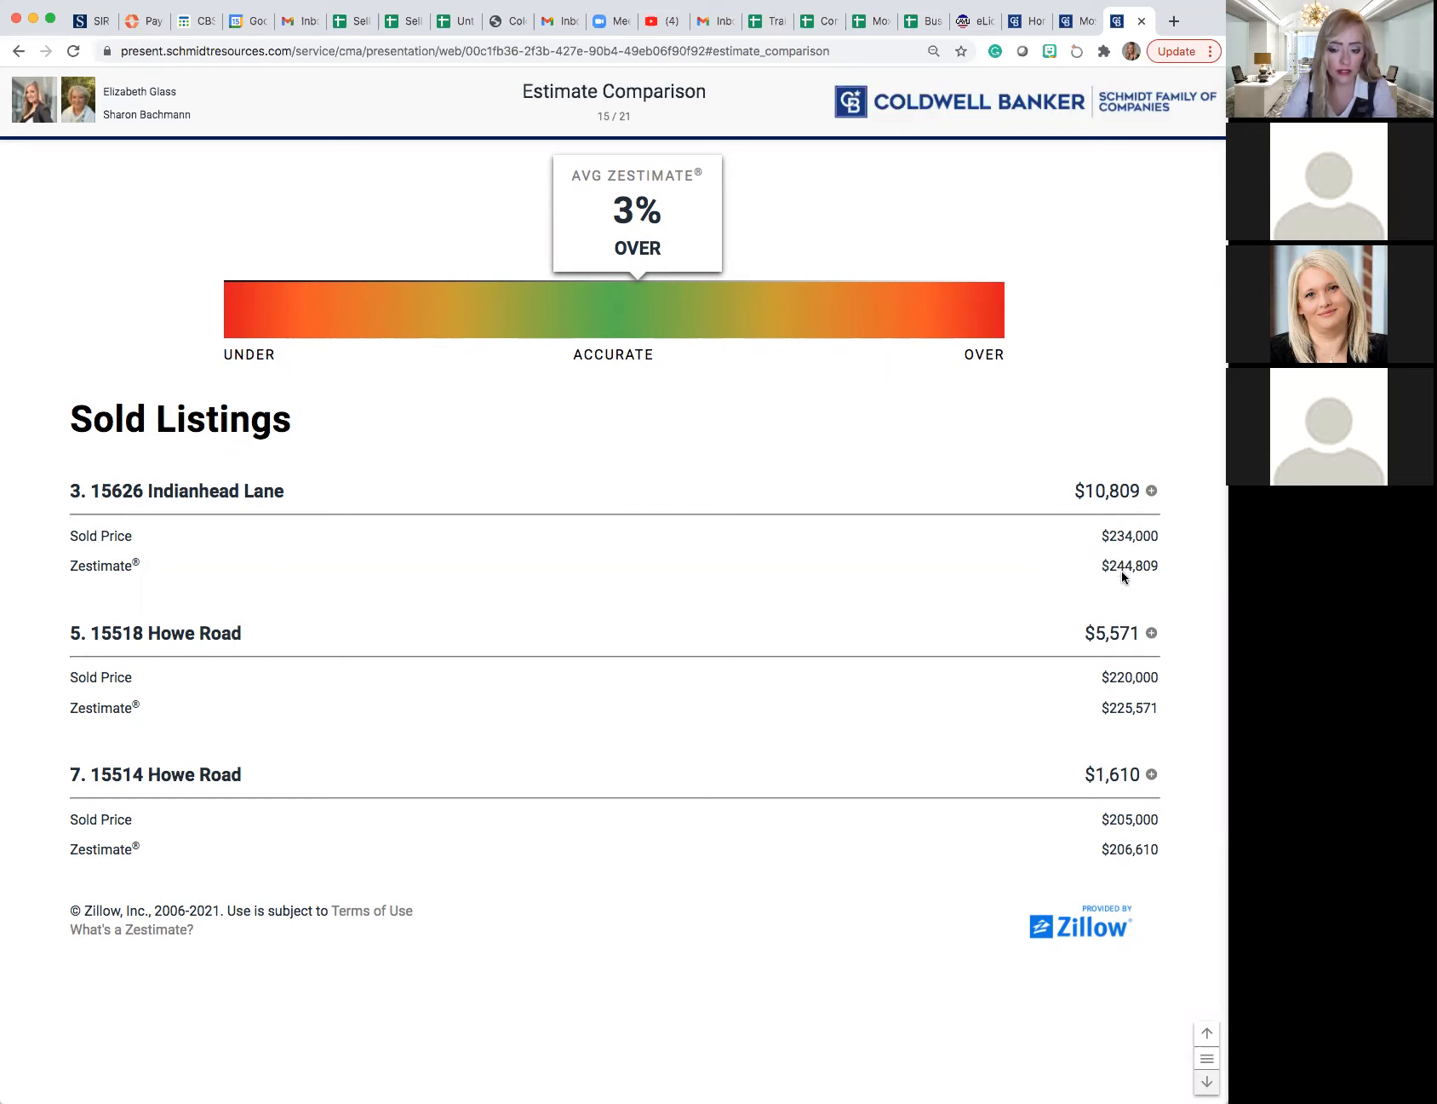
- Read the Pricing Analysis stats and advance through Net Proceeds and Buyer Profile Intelligence to the Buyer Profile Map
left_click(1207, 1083)
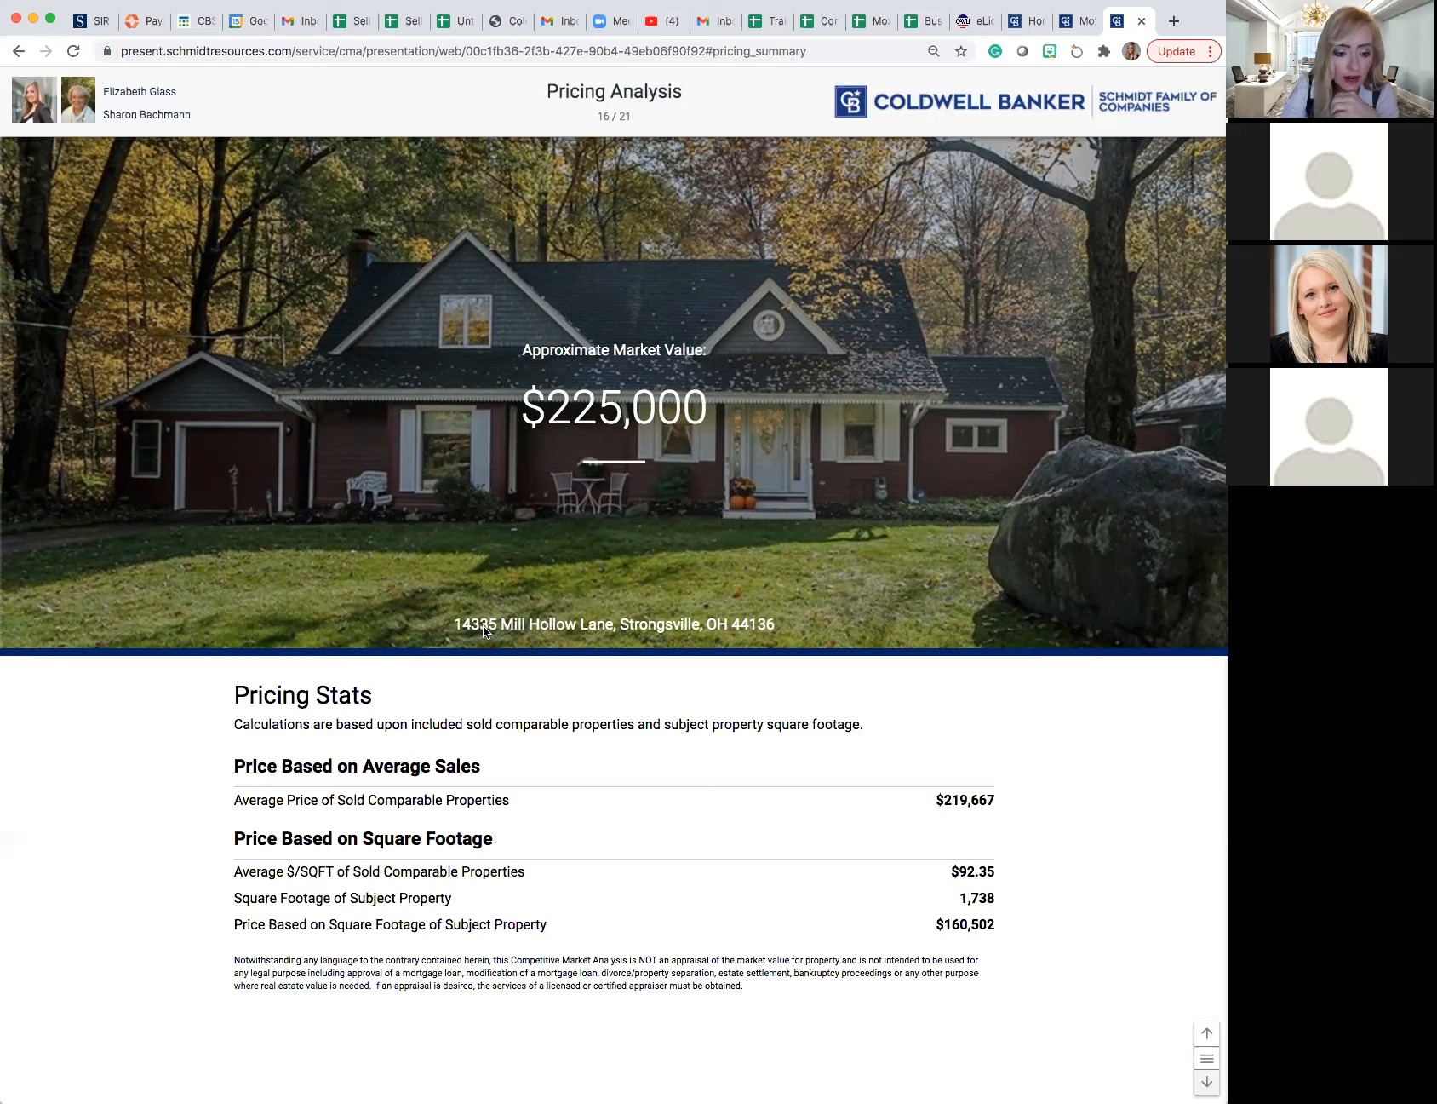
scroll(483, 626, "down", 3)
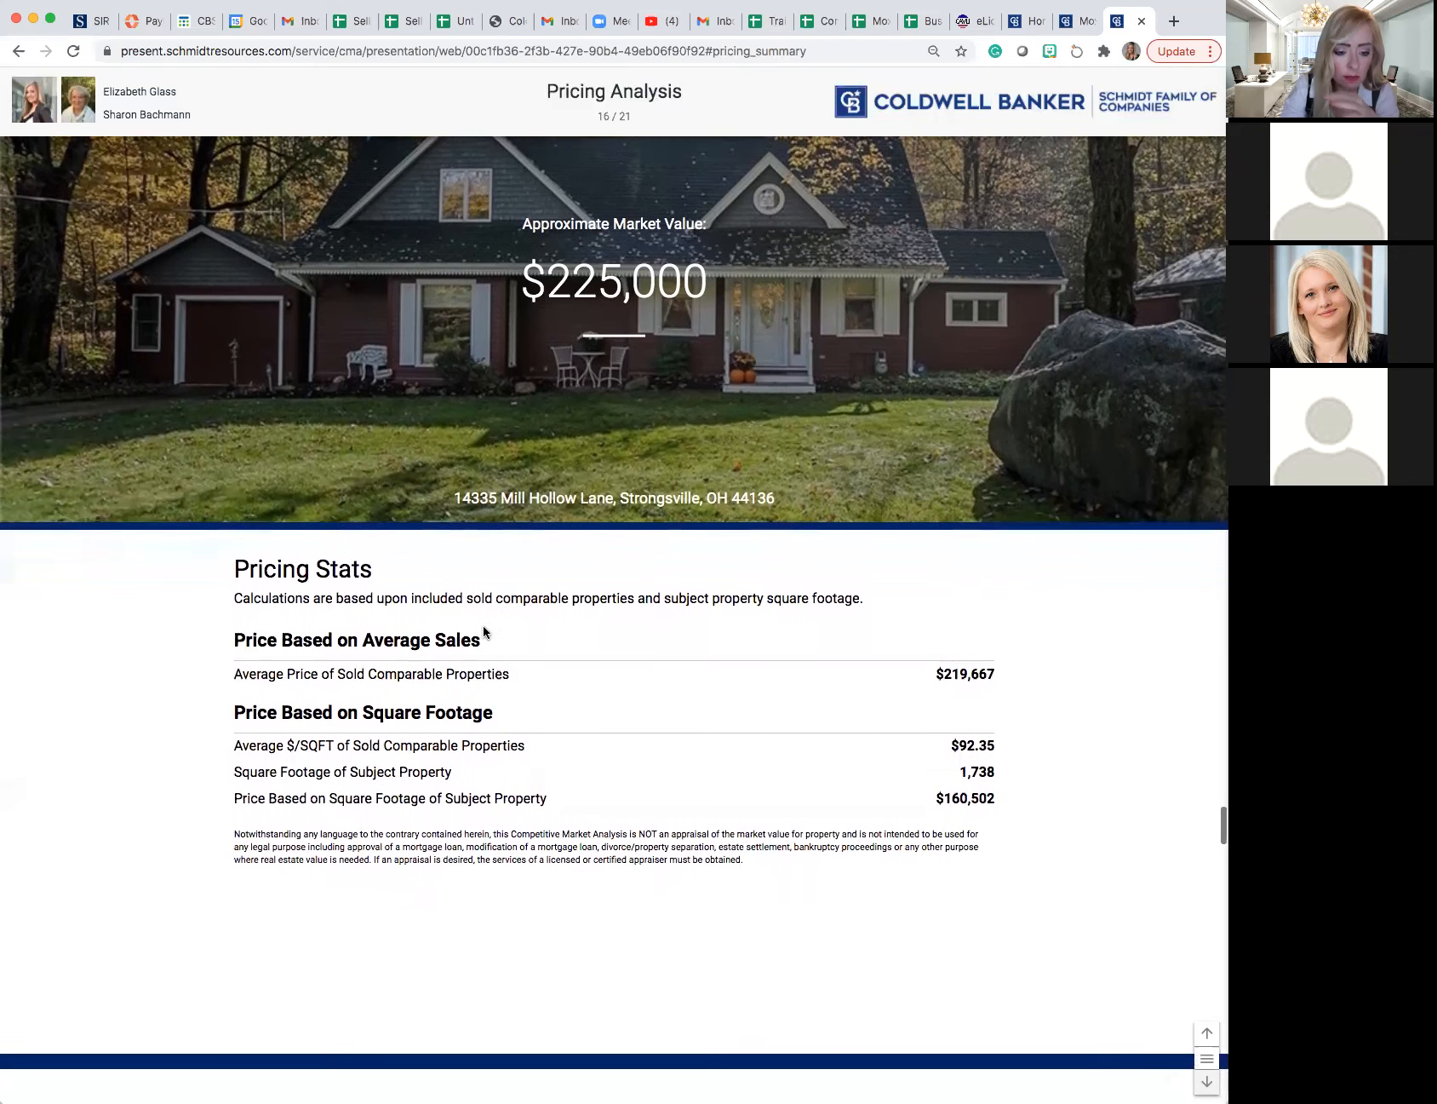
left_click(1206, 1081)
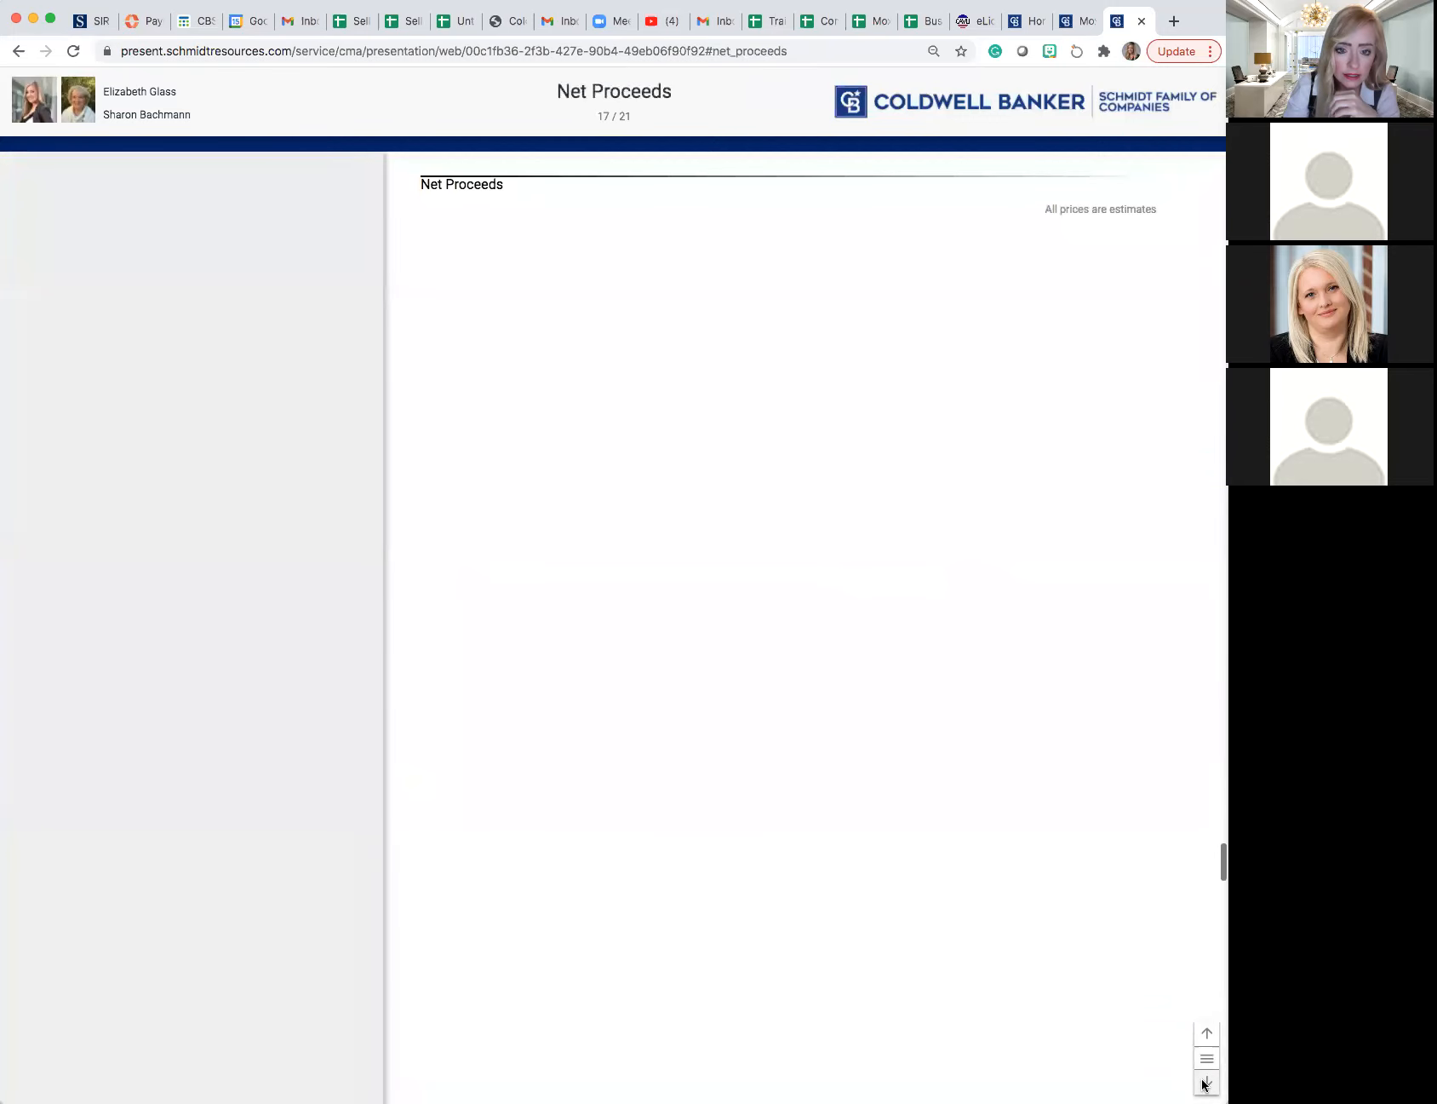
left_click(1206, 1081)
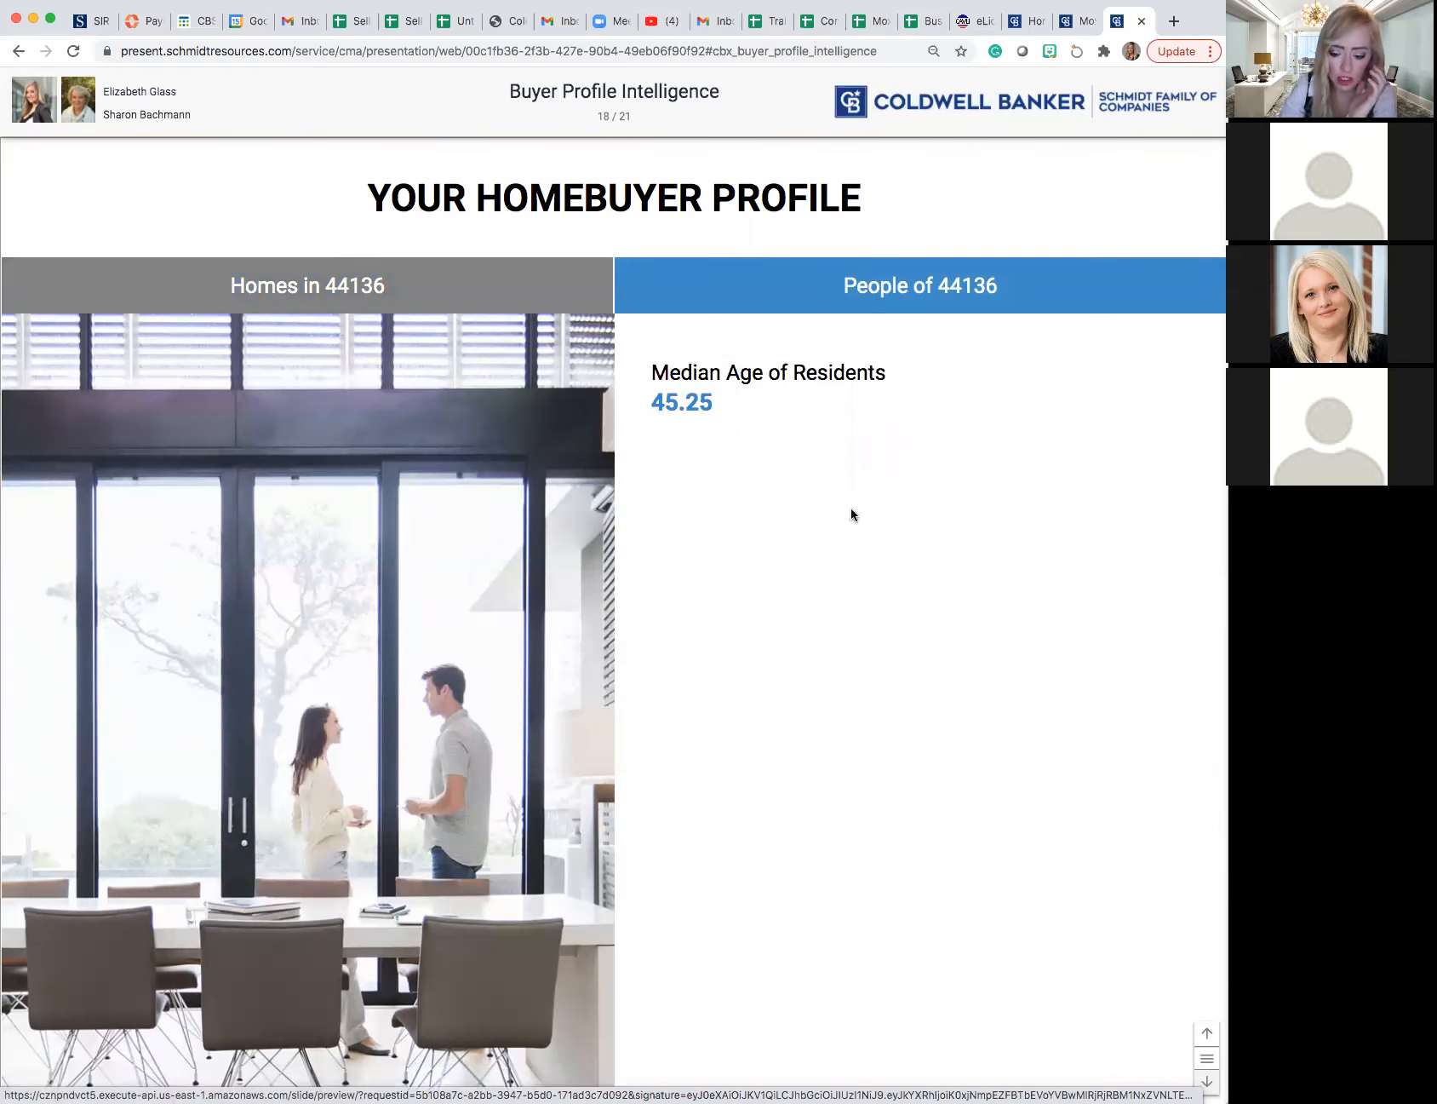
left_click(1206, 1083)
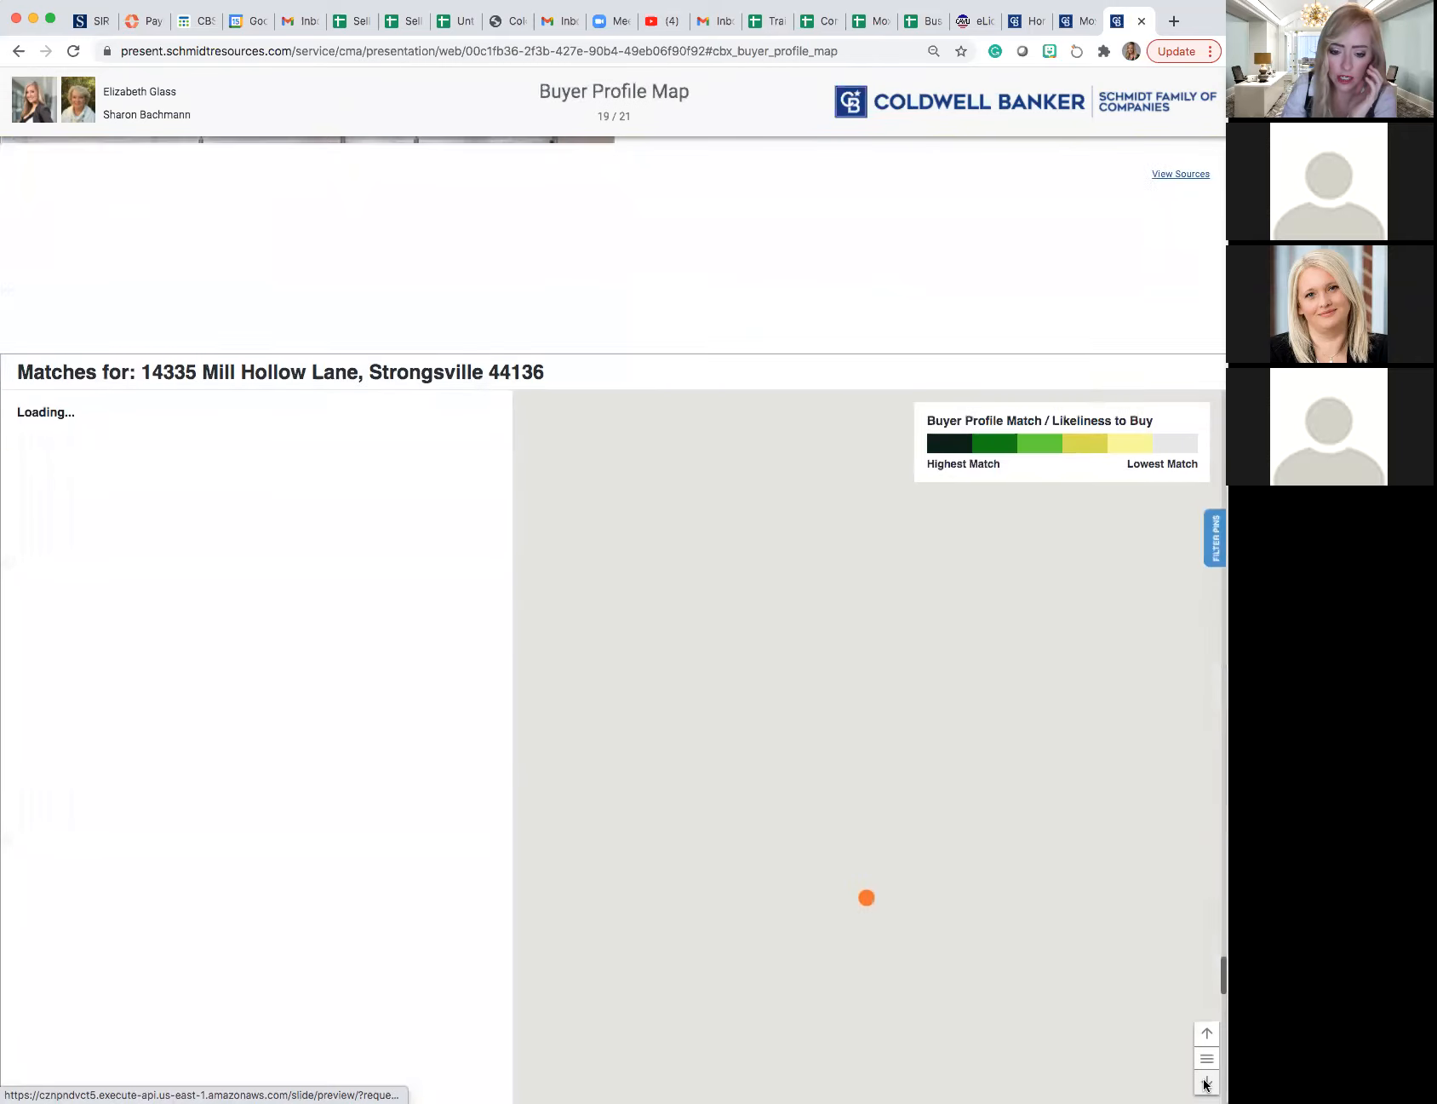
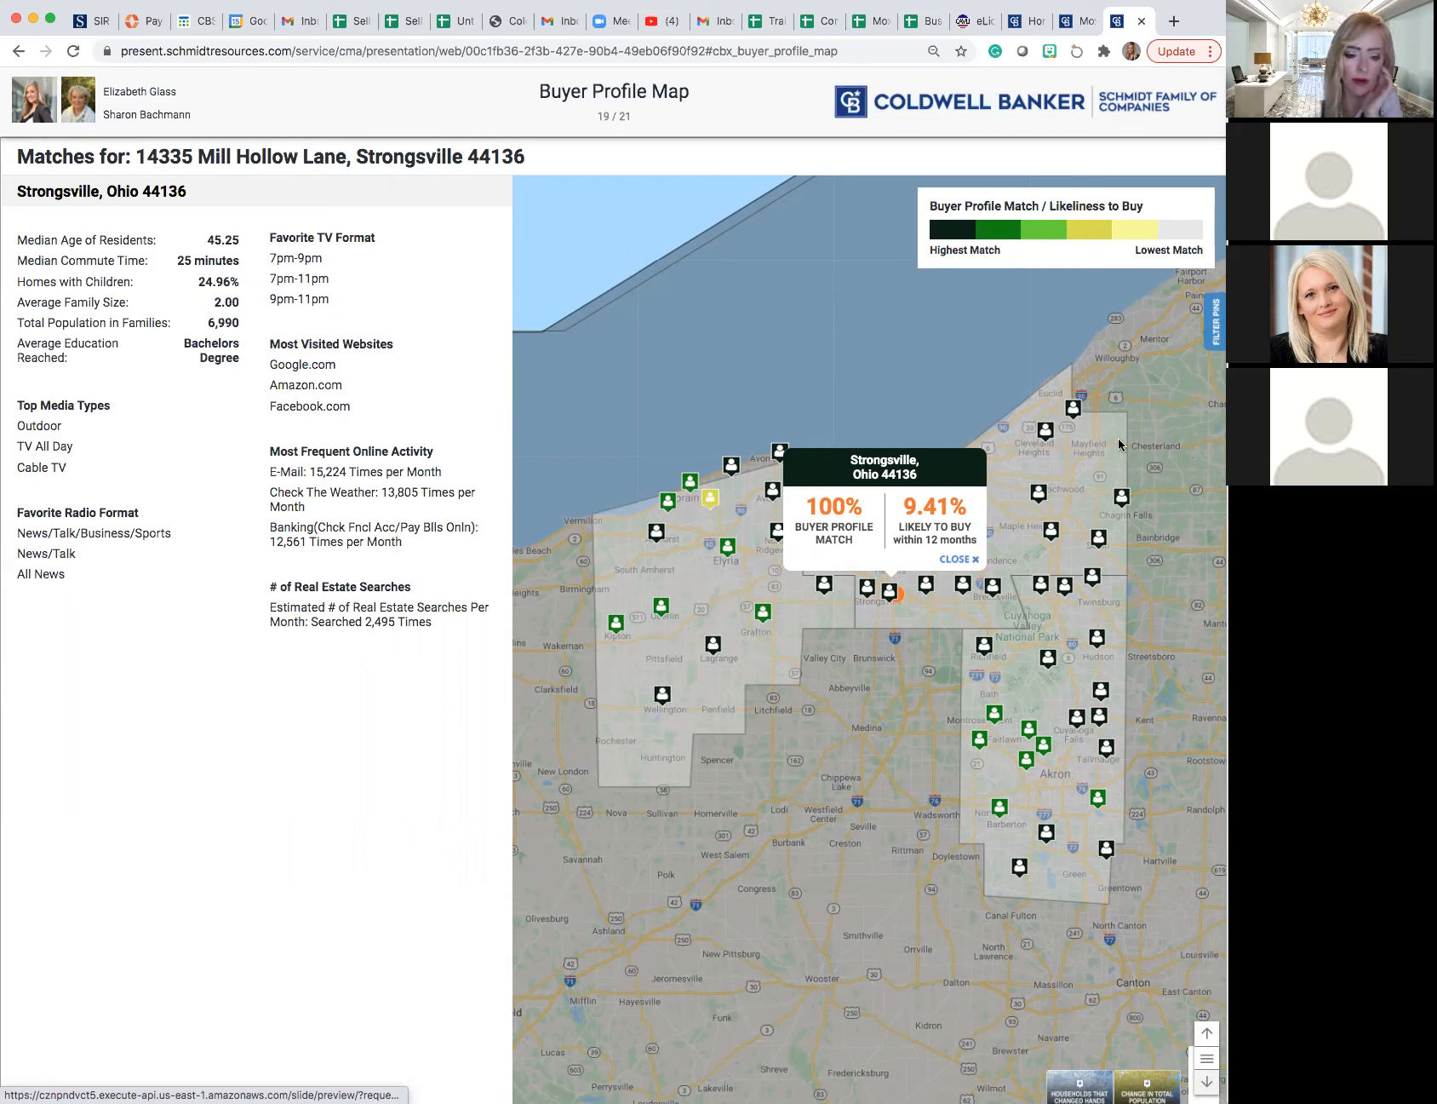
- Examine the buyer profile match pins around Strongsville on the Buyer Profile Map at wider and closer range
scroll(1067, 627, "down", 2)
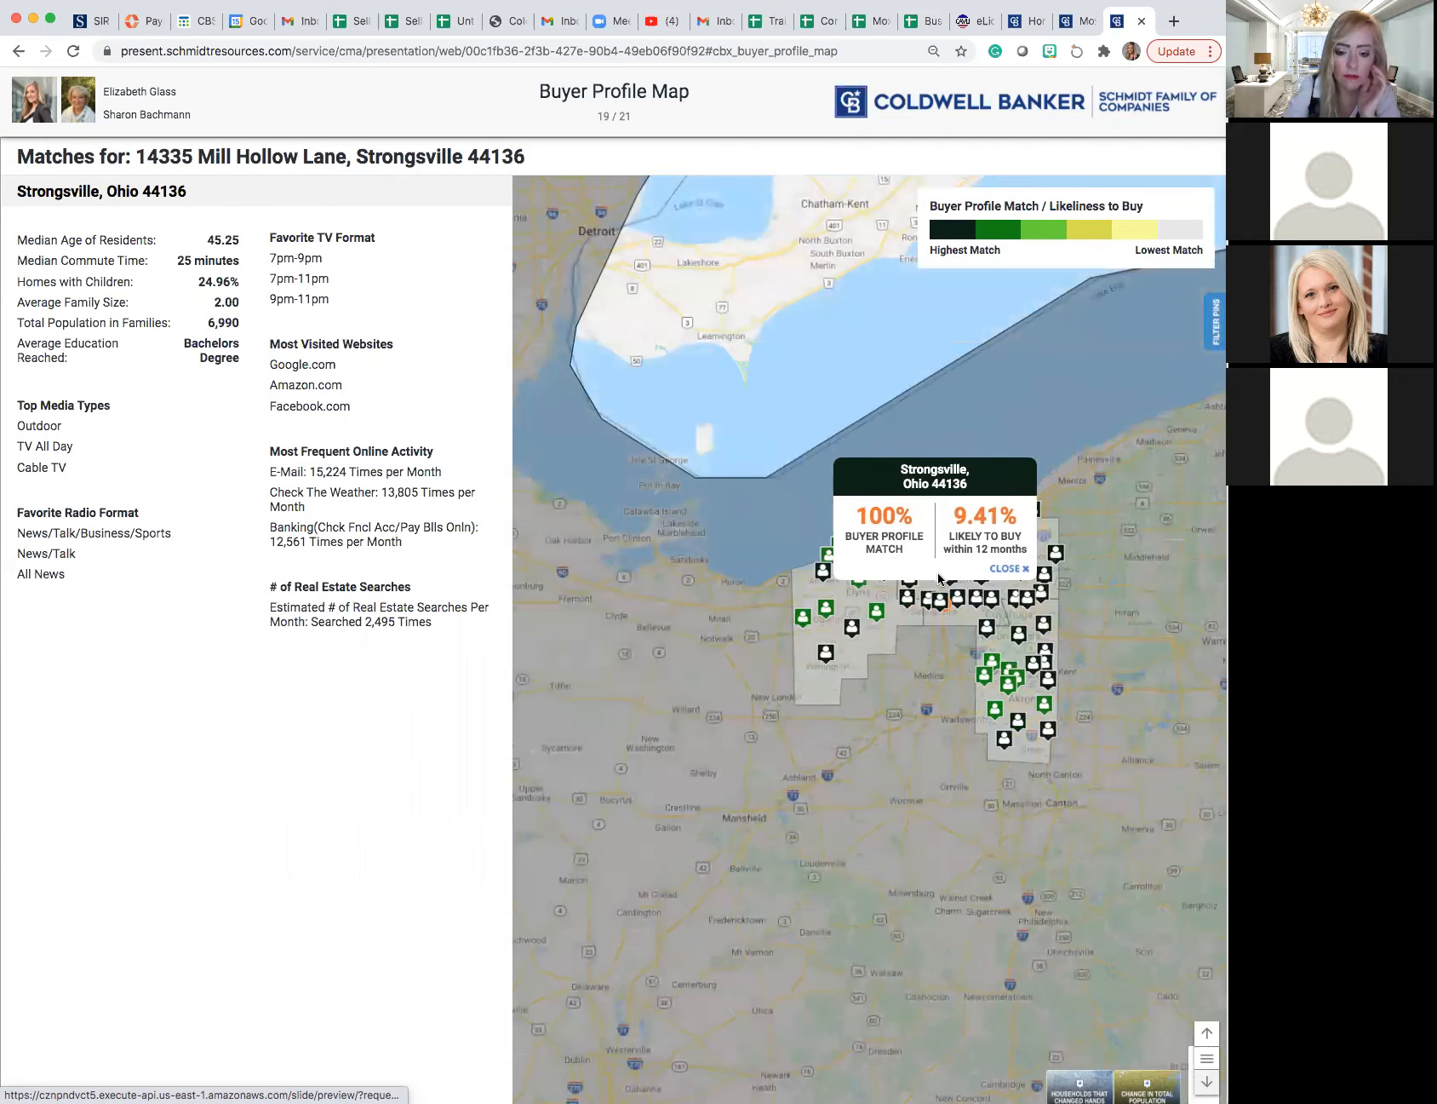
key("super+equal")
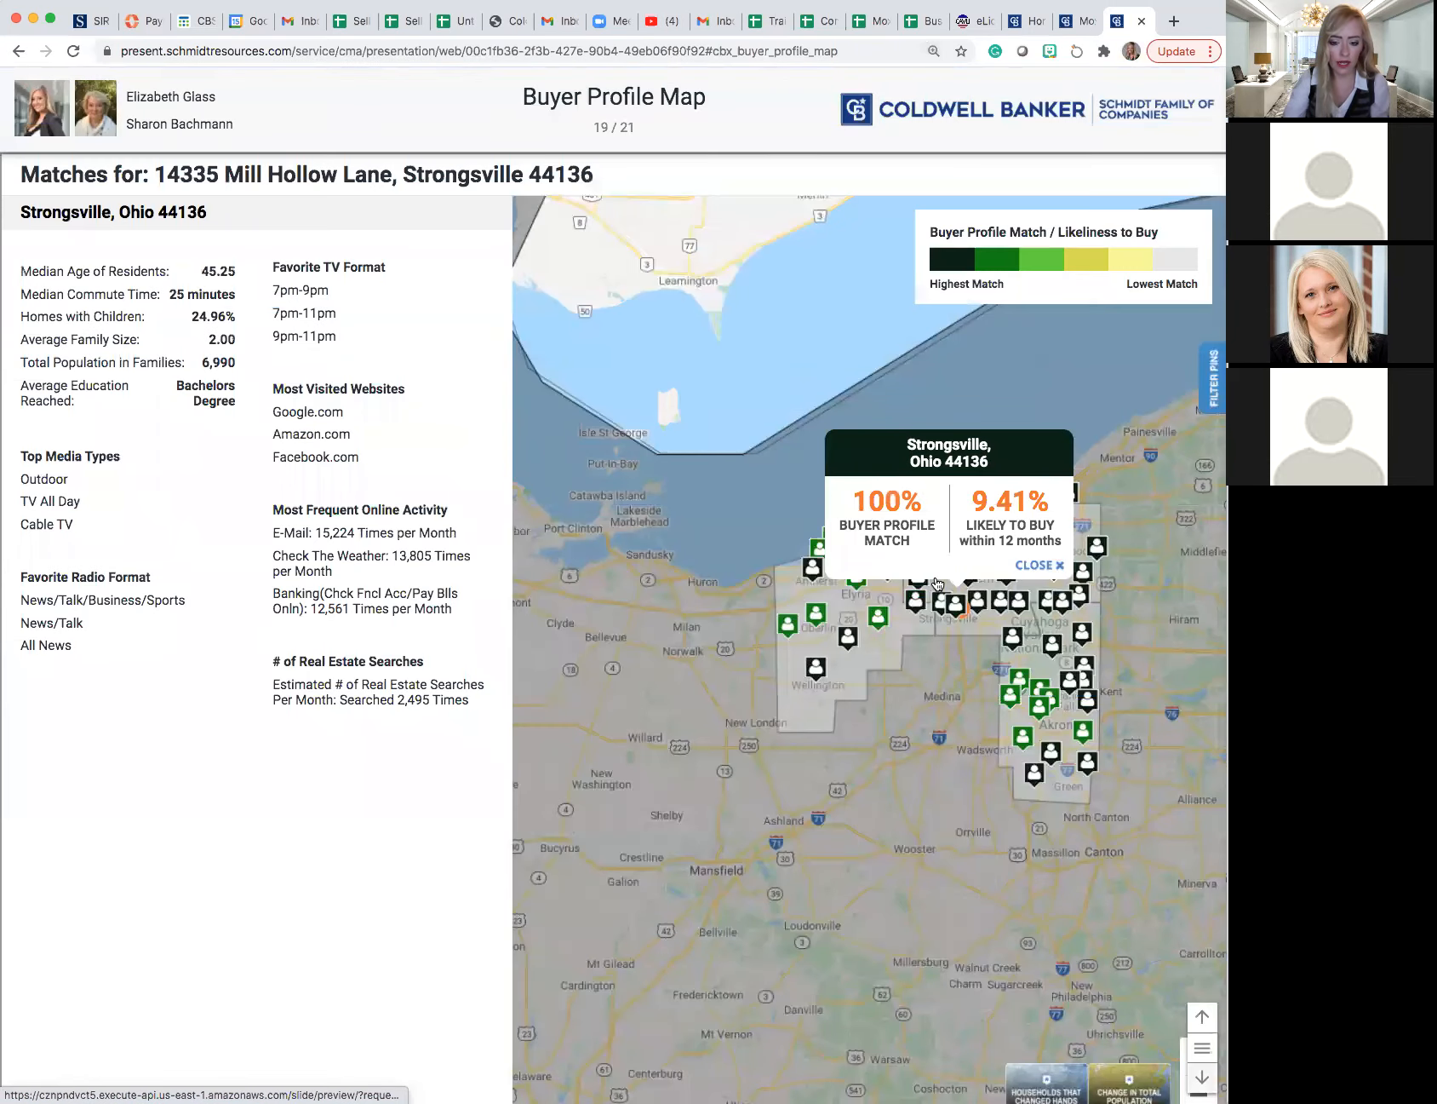
scroll(937, 585, "up", 1)
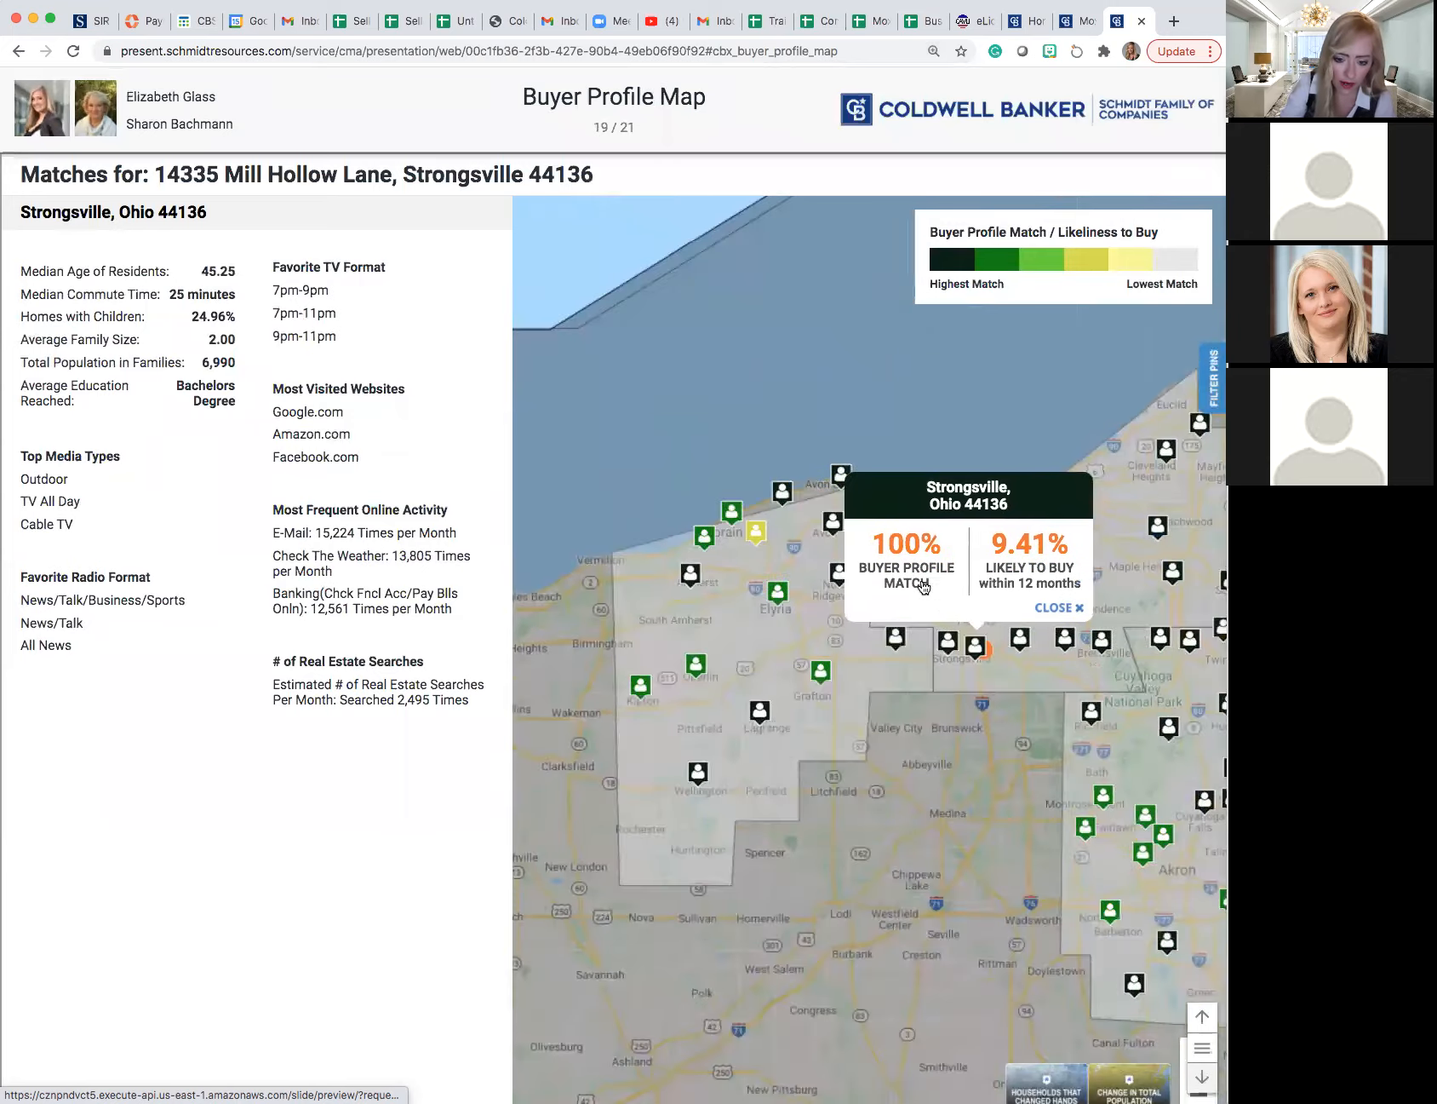
scroll(928, 579, "up", 1)
scroll(914, 586, "up", 1)
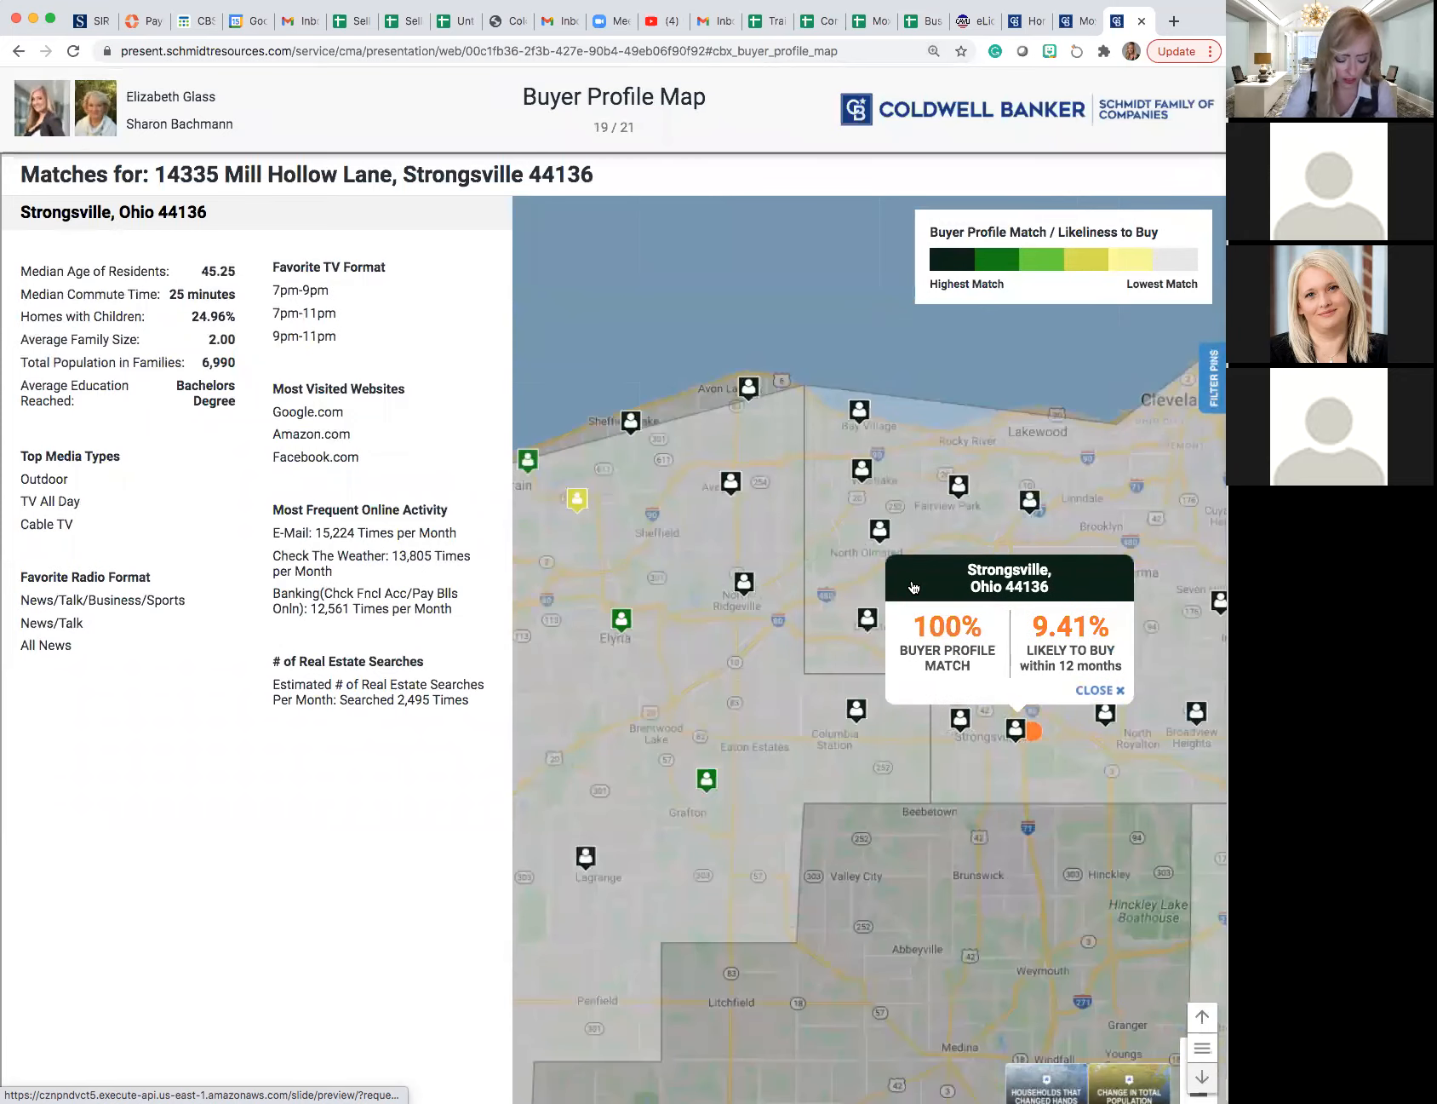
key("super+minus")
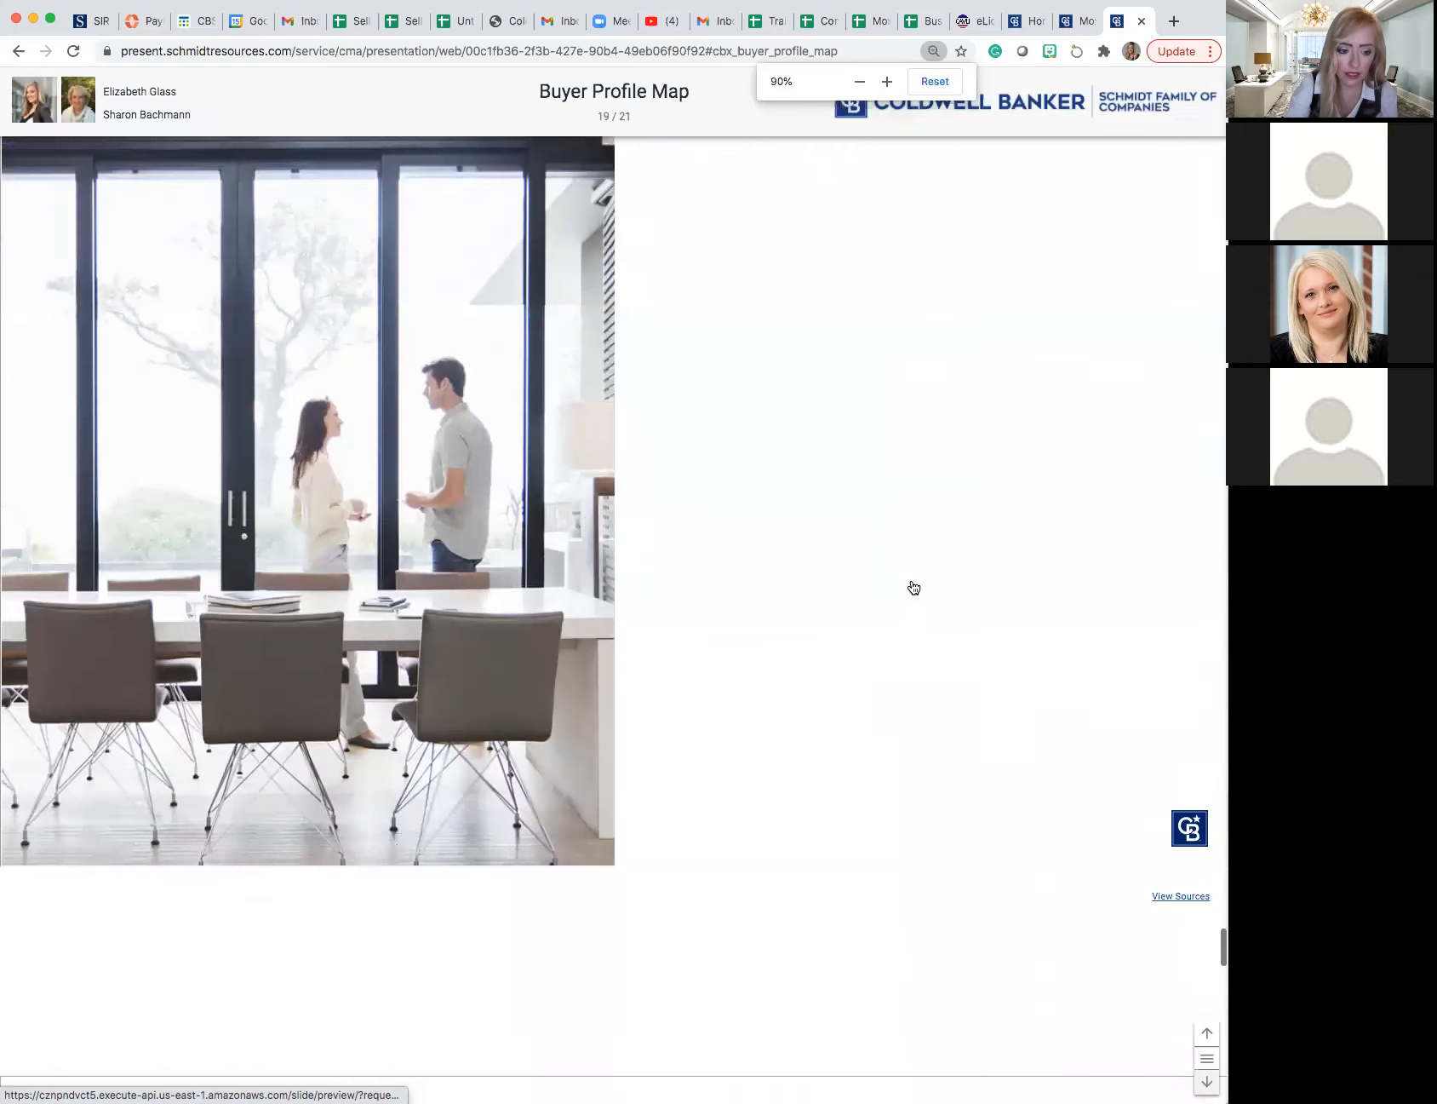
scroll(914, 585, "down", 3)
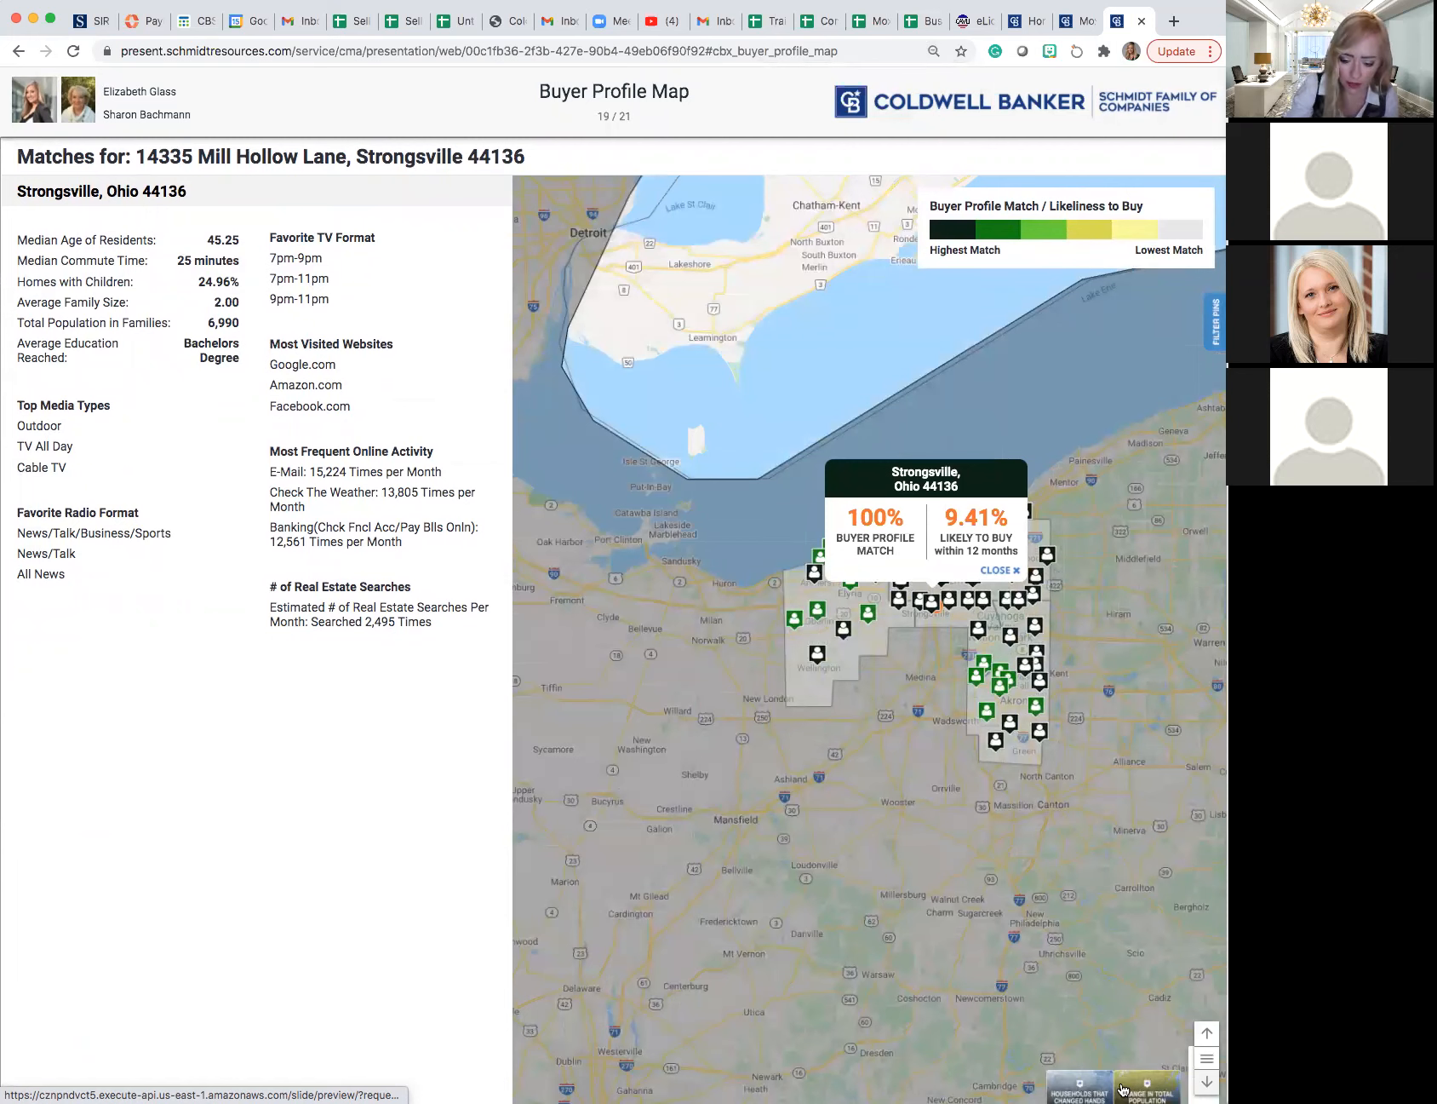
scroll(1098, 1064, "down", 1)
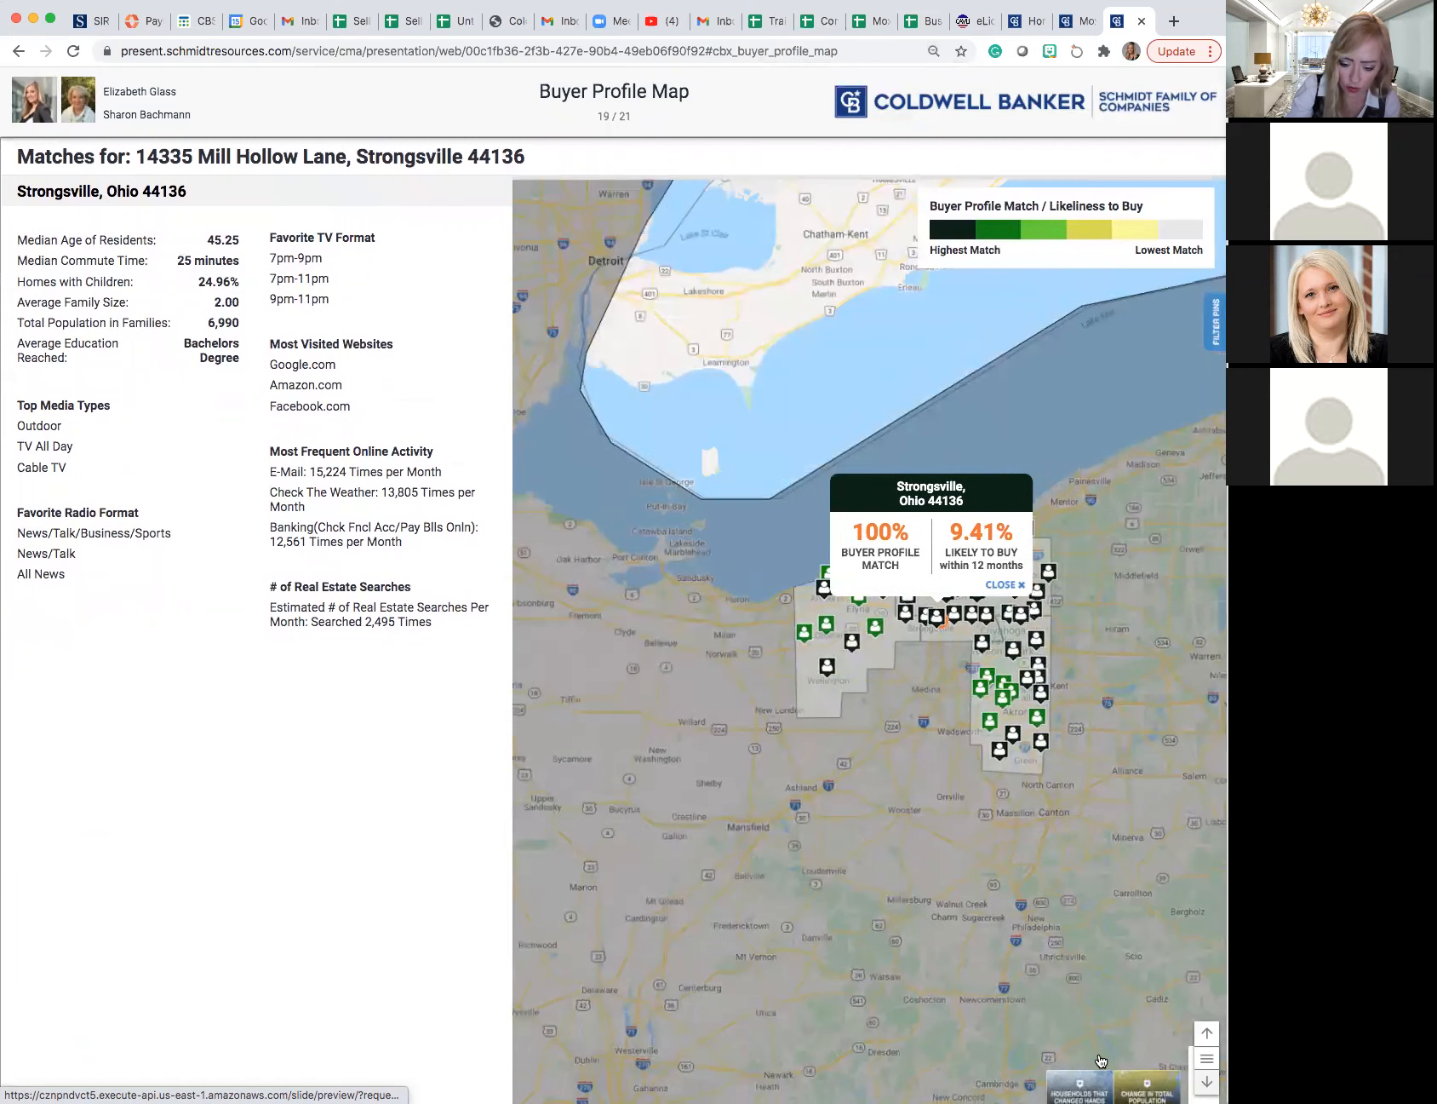
- Overlay Households That Changed Hands on the map and examine the counties around the Strongsville match pins
left_click(1077, 1089)
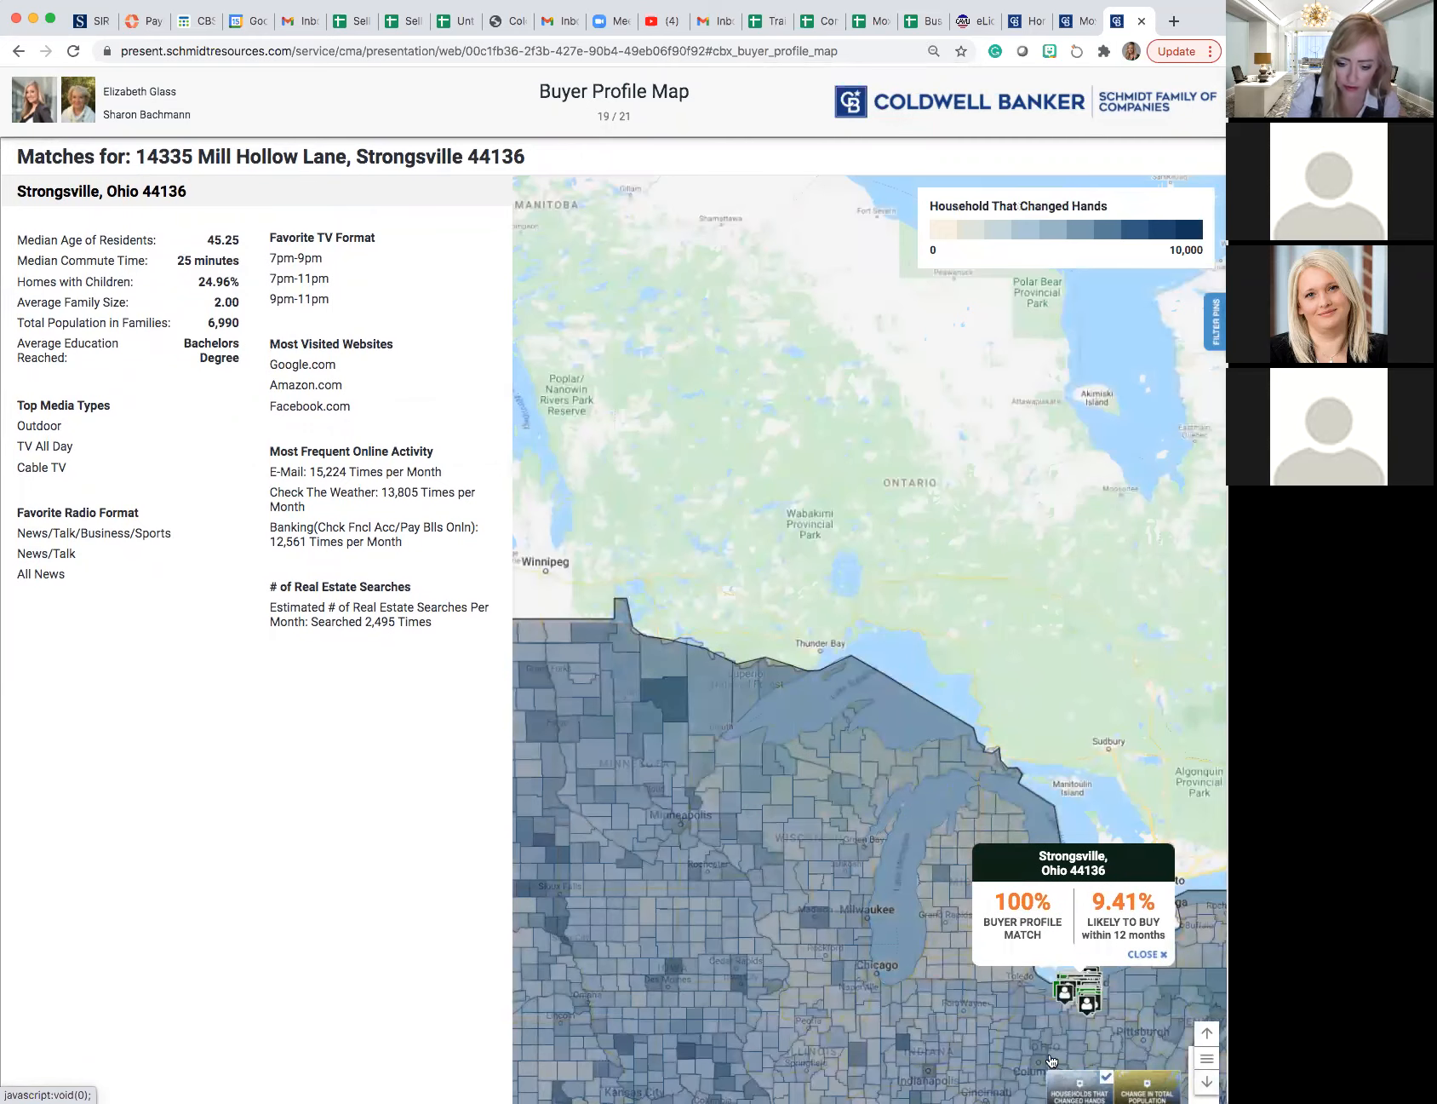
scroll(1058, 1006, "down", 1)
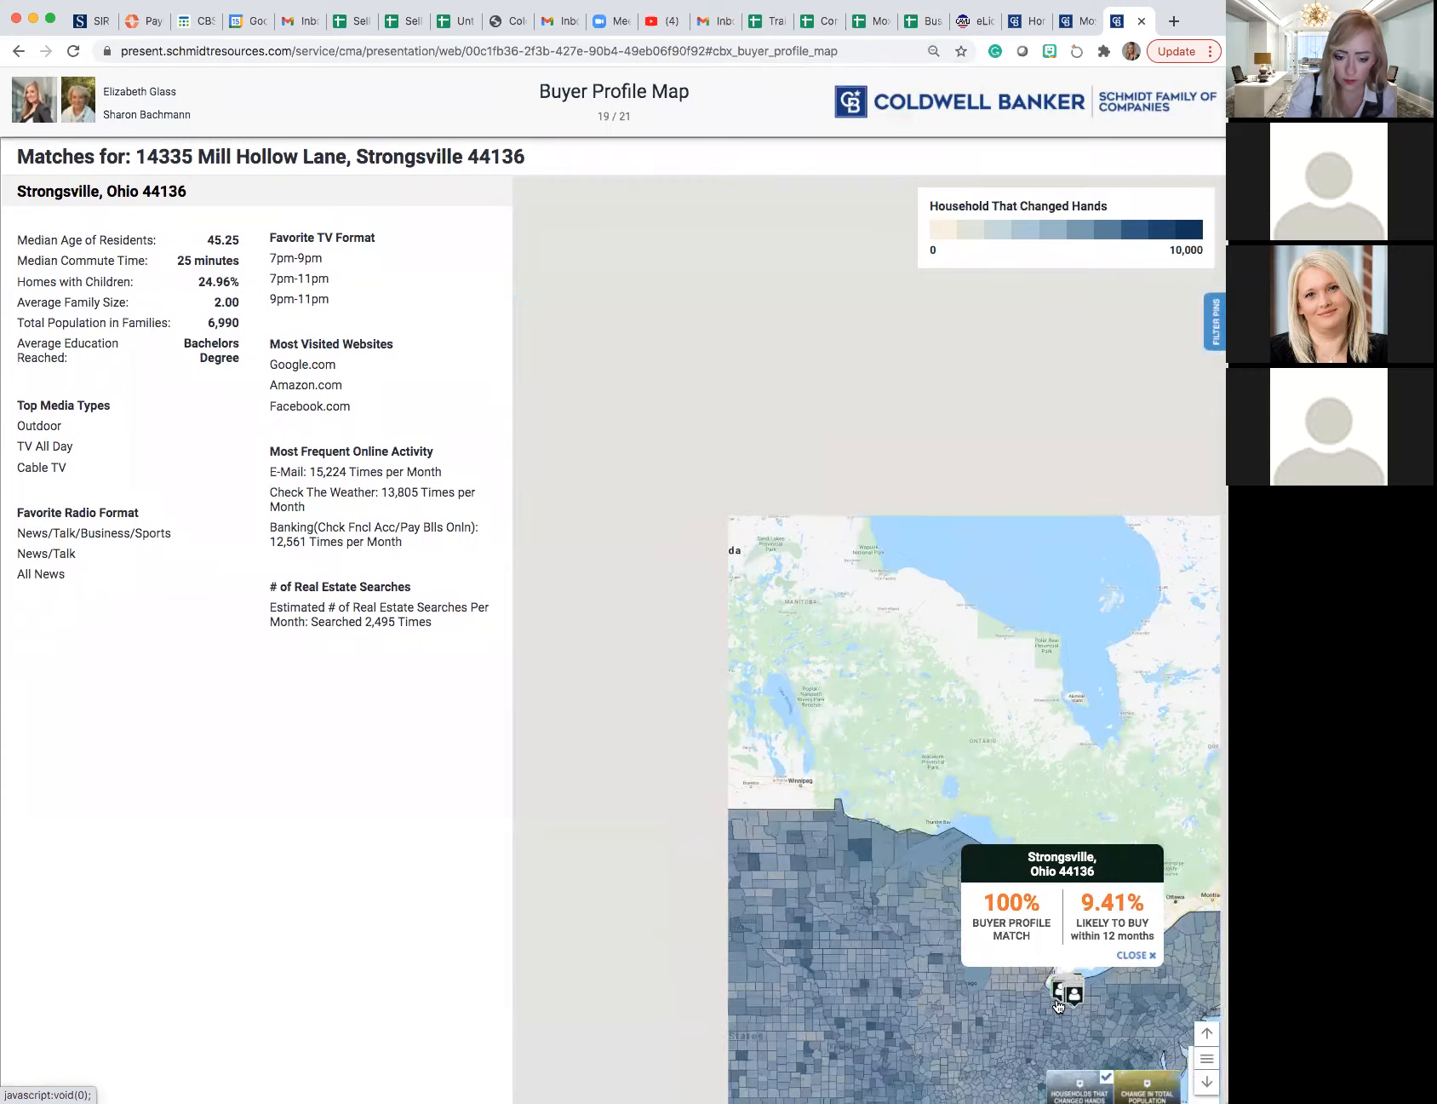
scroll(1058, 1006, "up", 1)
scroll(1058, 1006, "up", 3)
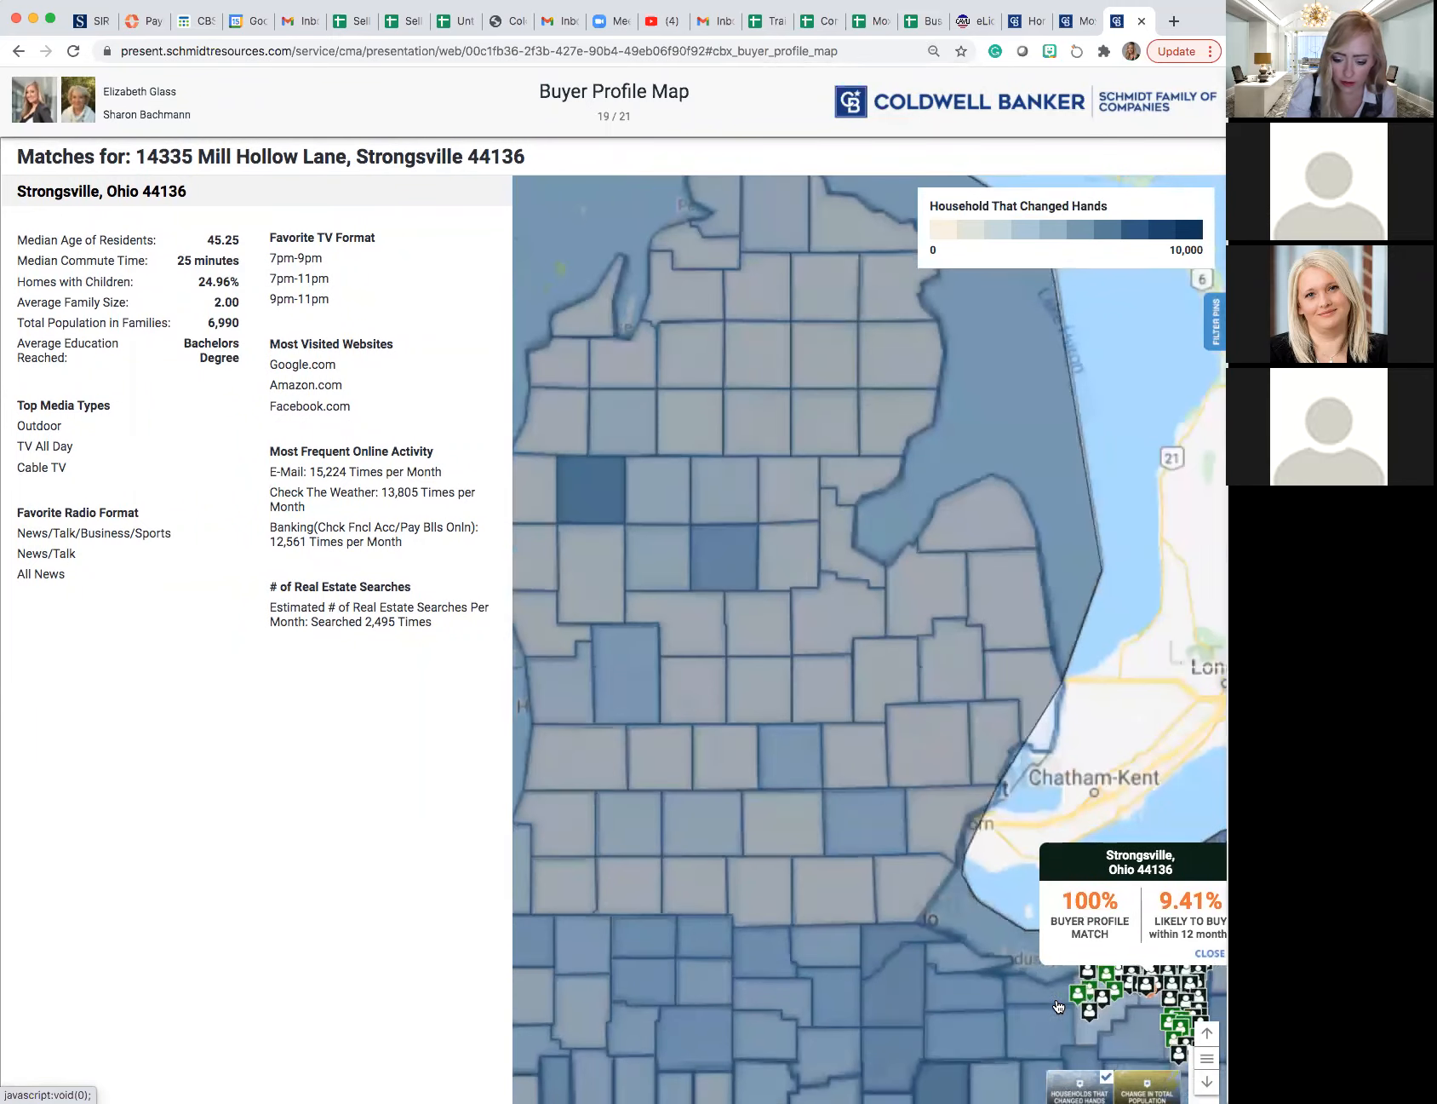
scroll(1058, 1007, "up", 4)
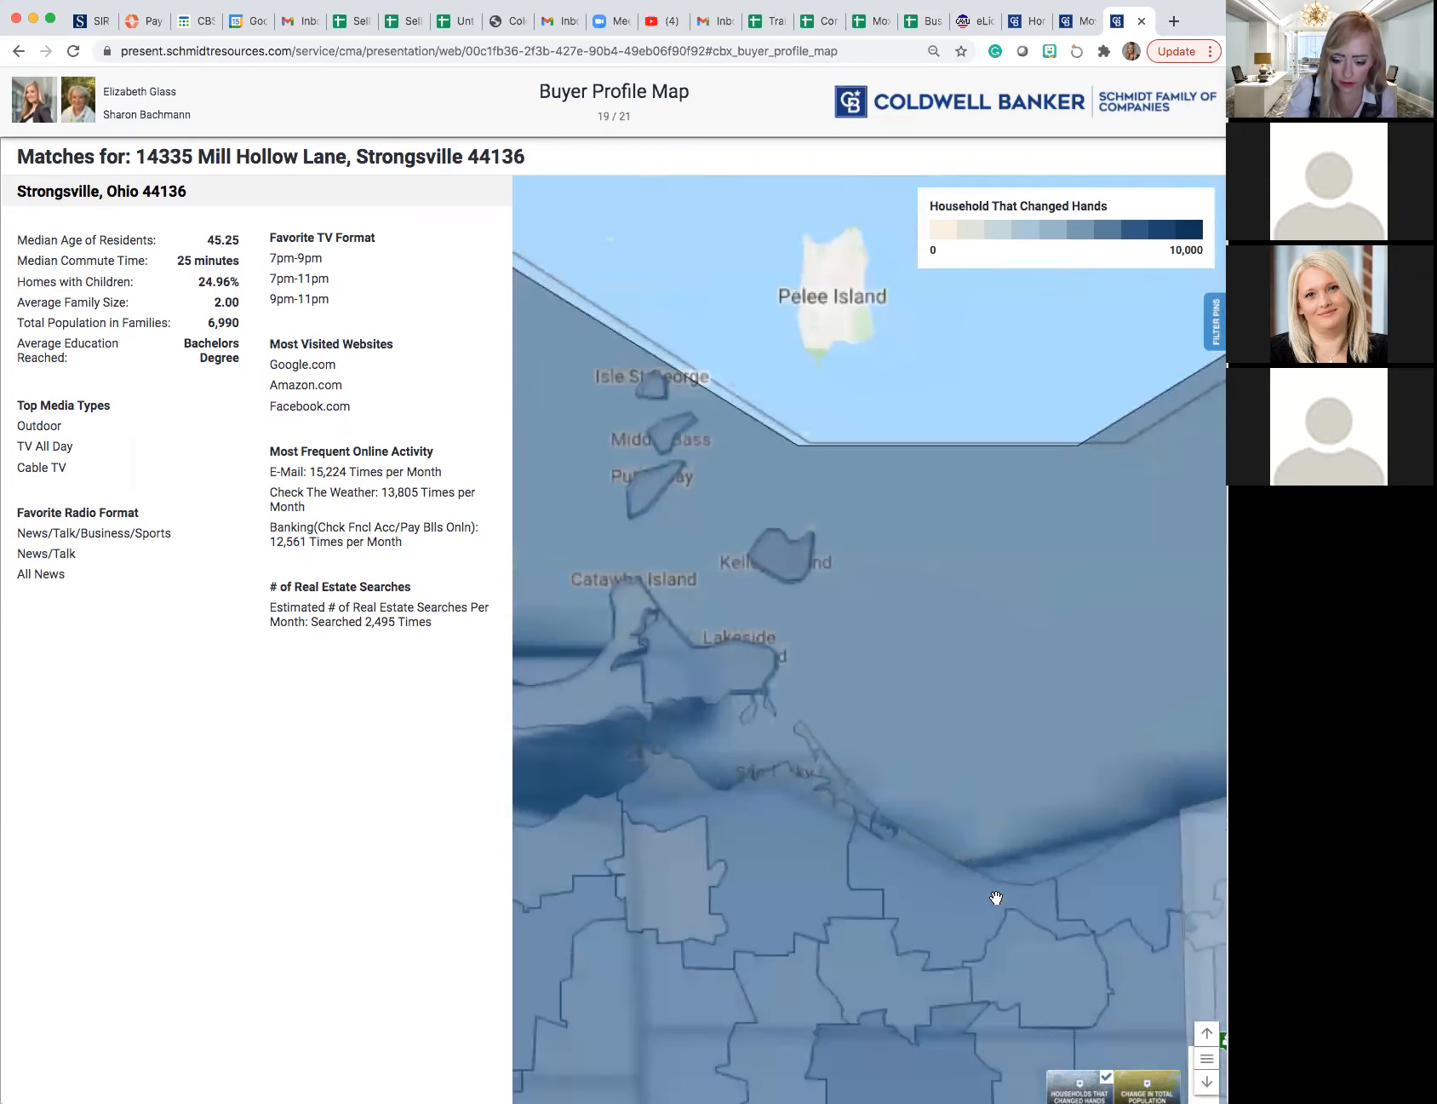
scroll(998, 898, "up", 4)
left_click_drag(982, 863, 927, 850)
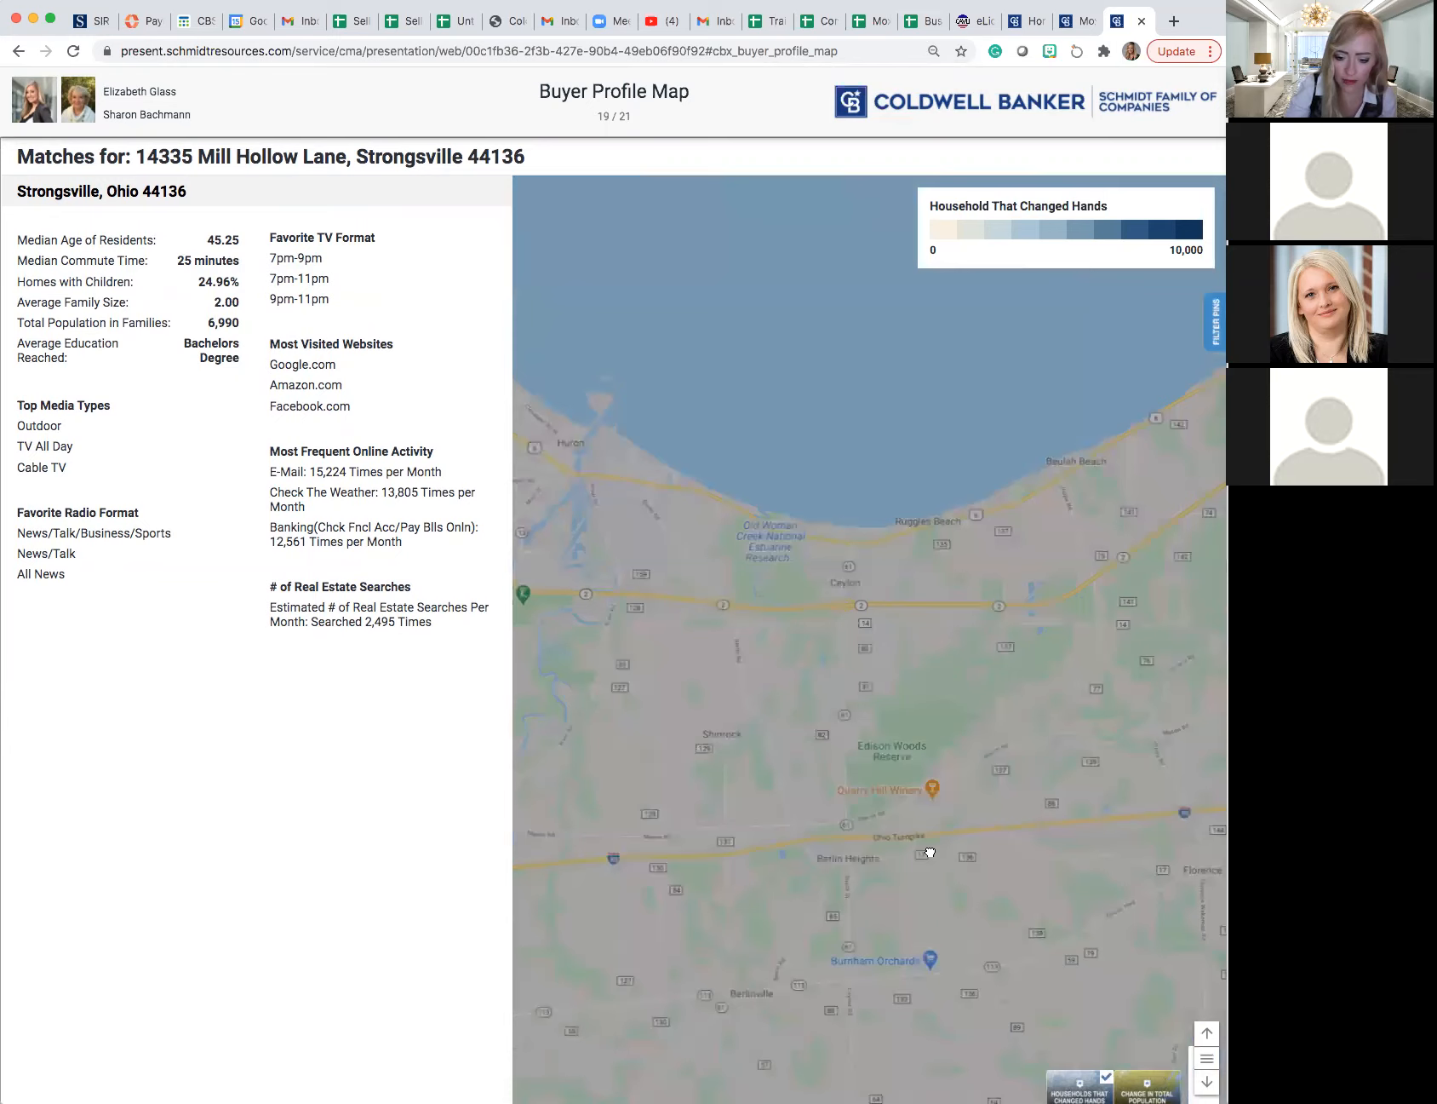
scroll(926, 843, "down", 5)
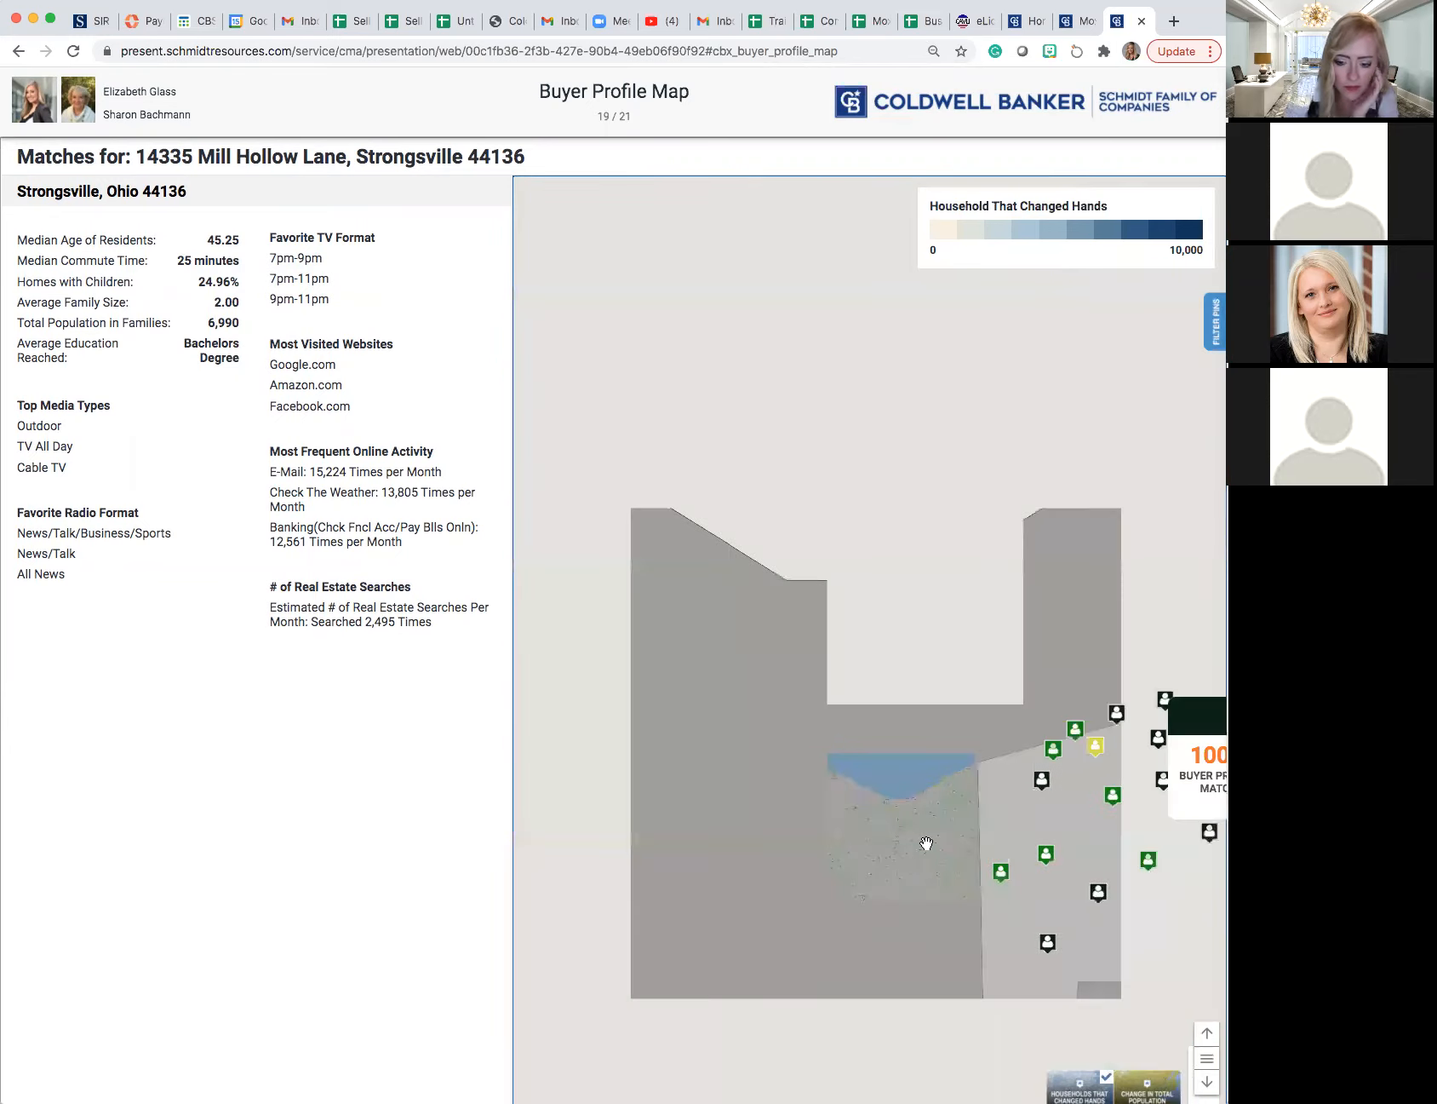
scroll(927, 843, "down", 2)
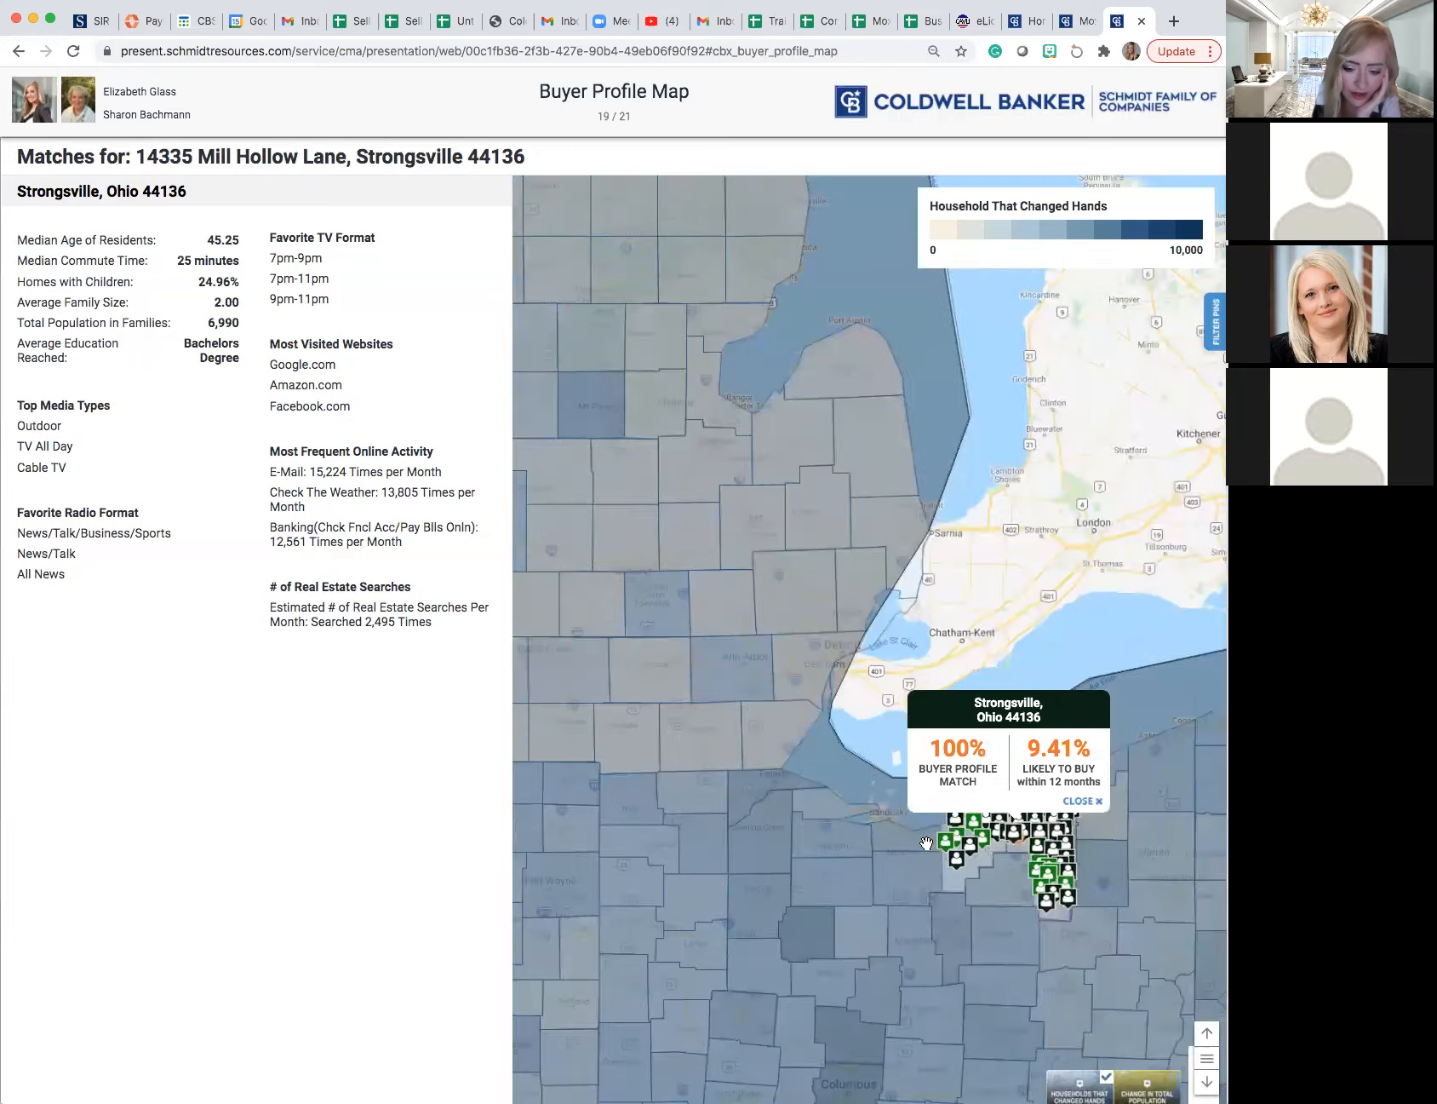
scroll(927, 843, "up", 1)
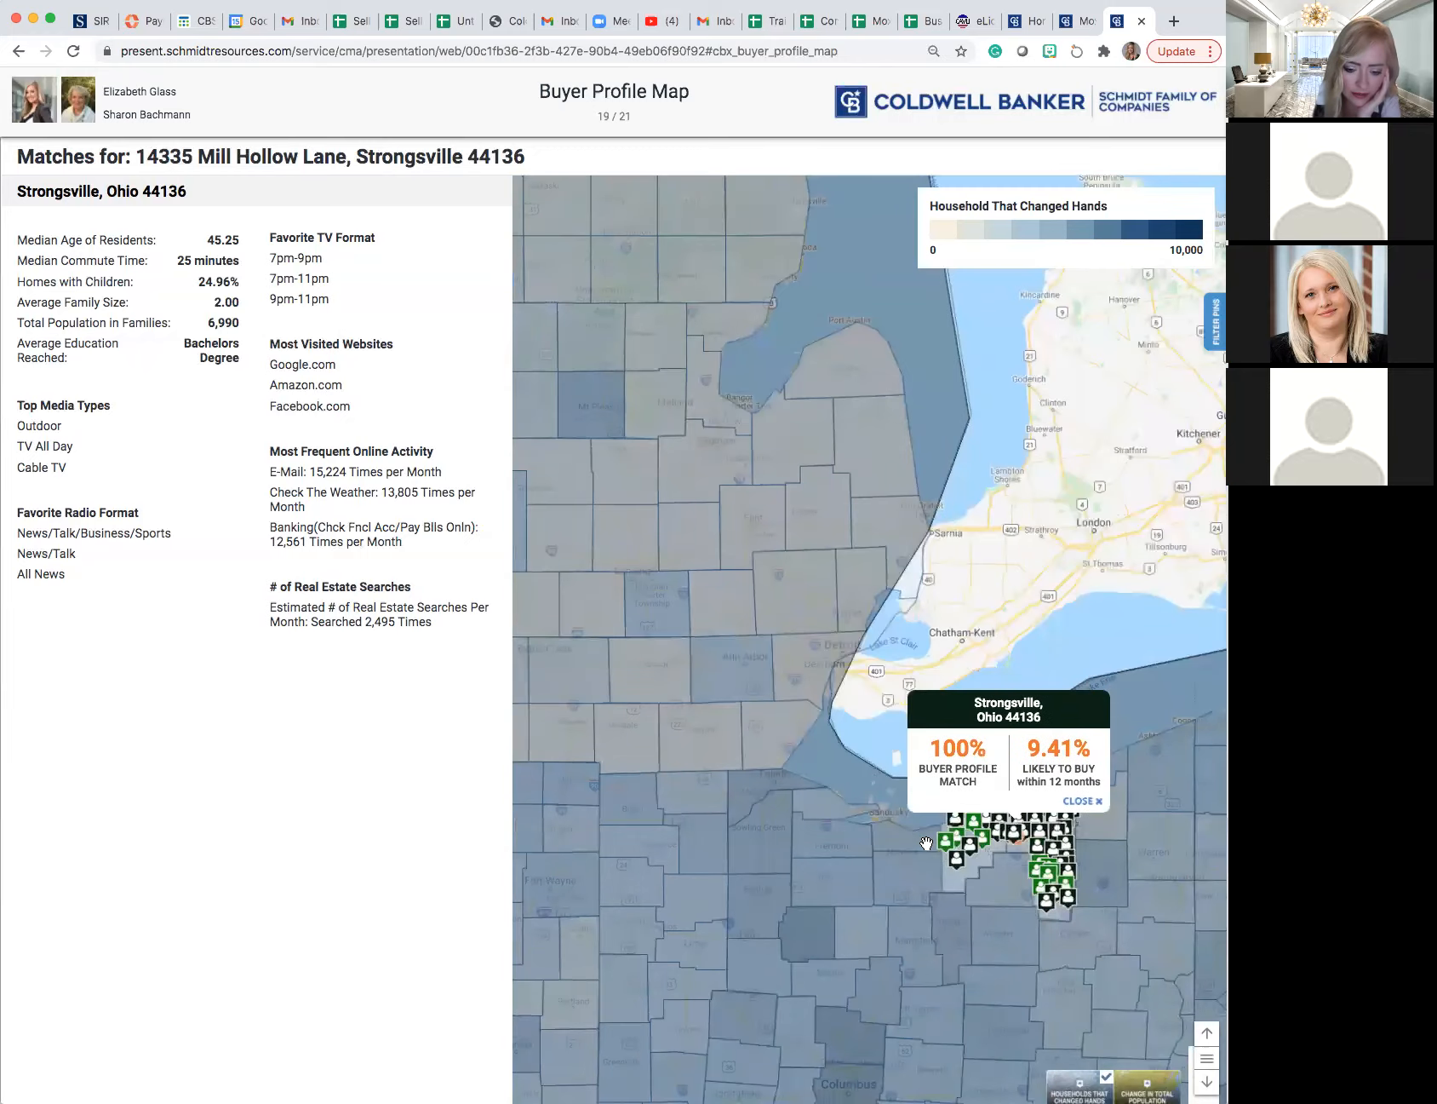
scroll(926, 843, "up", 3)
scroll(952, 824, "down", 3)
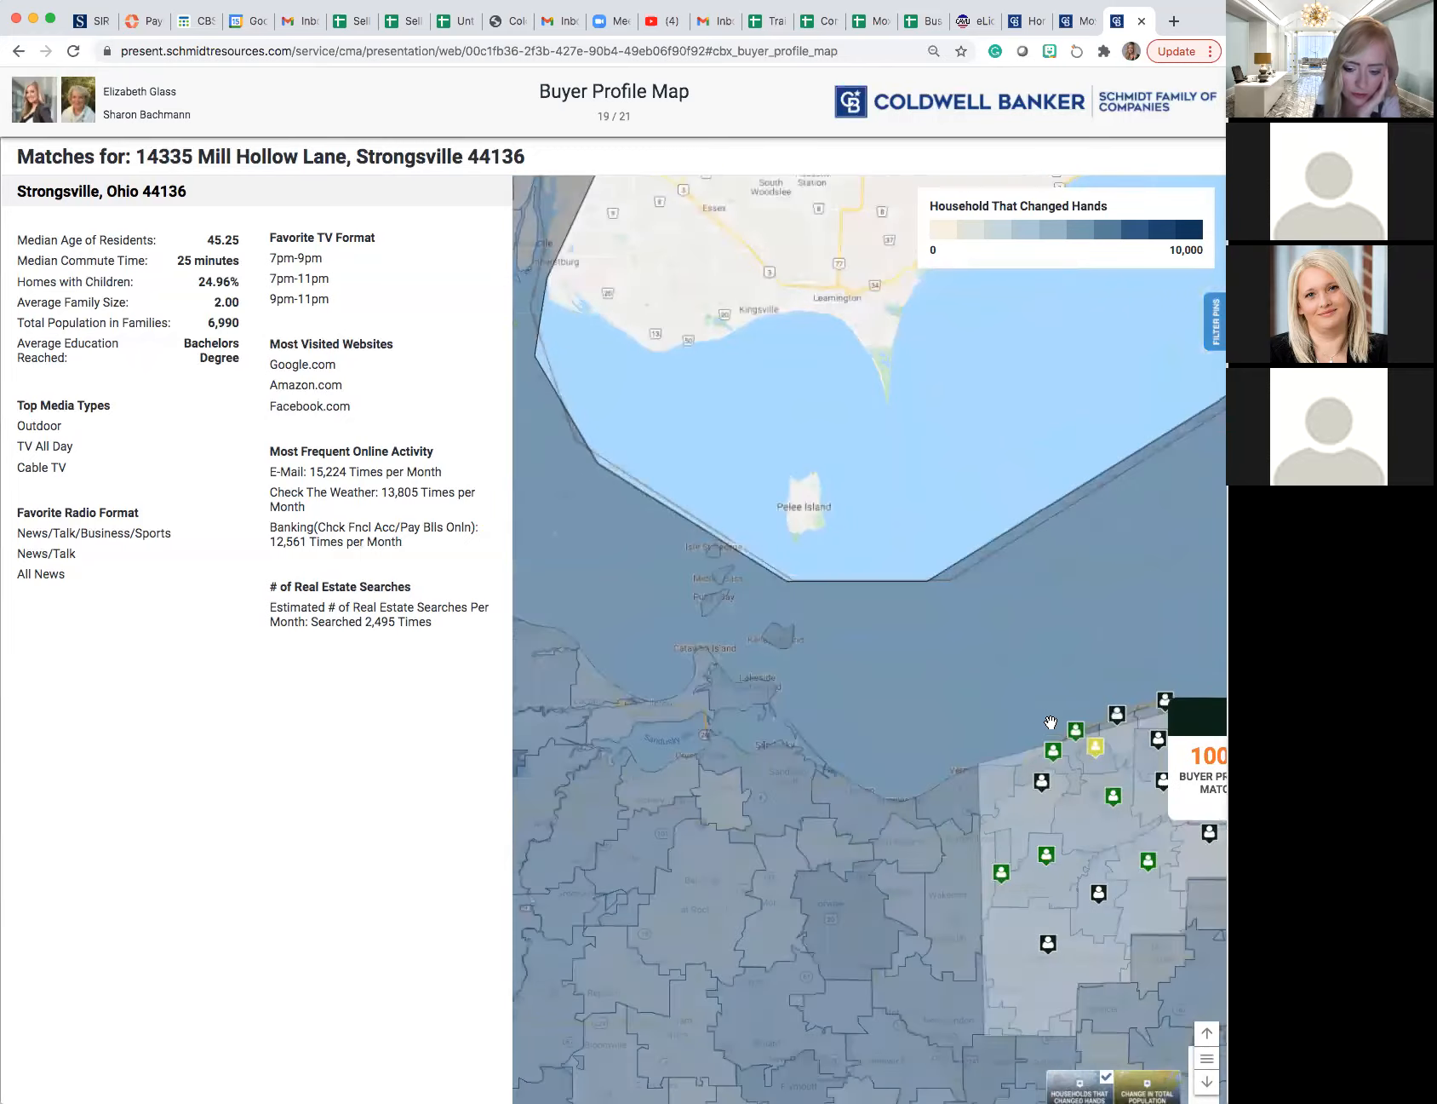
left_click_drag(1037, 583, 898, 557)
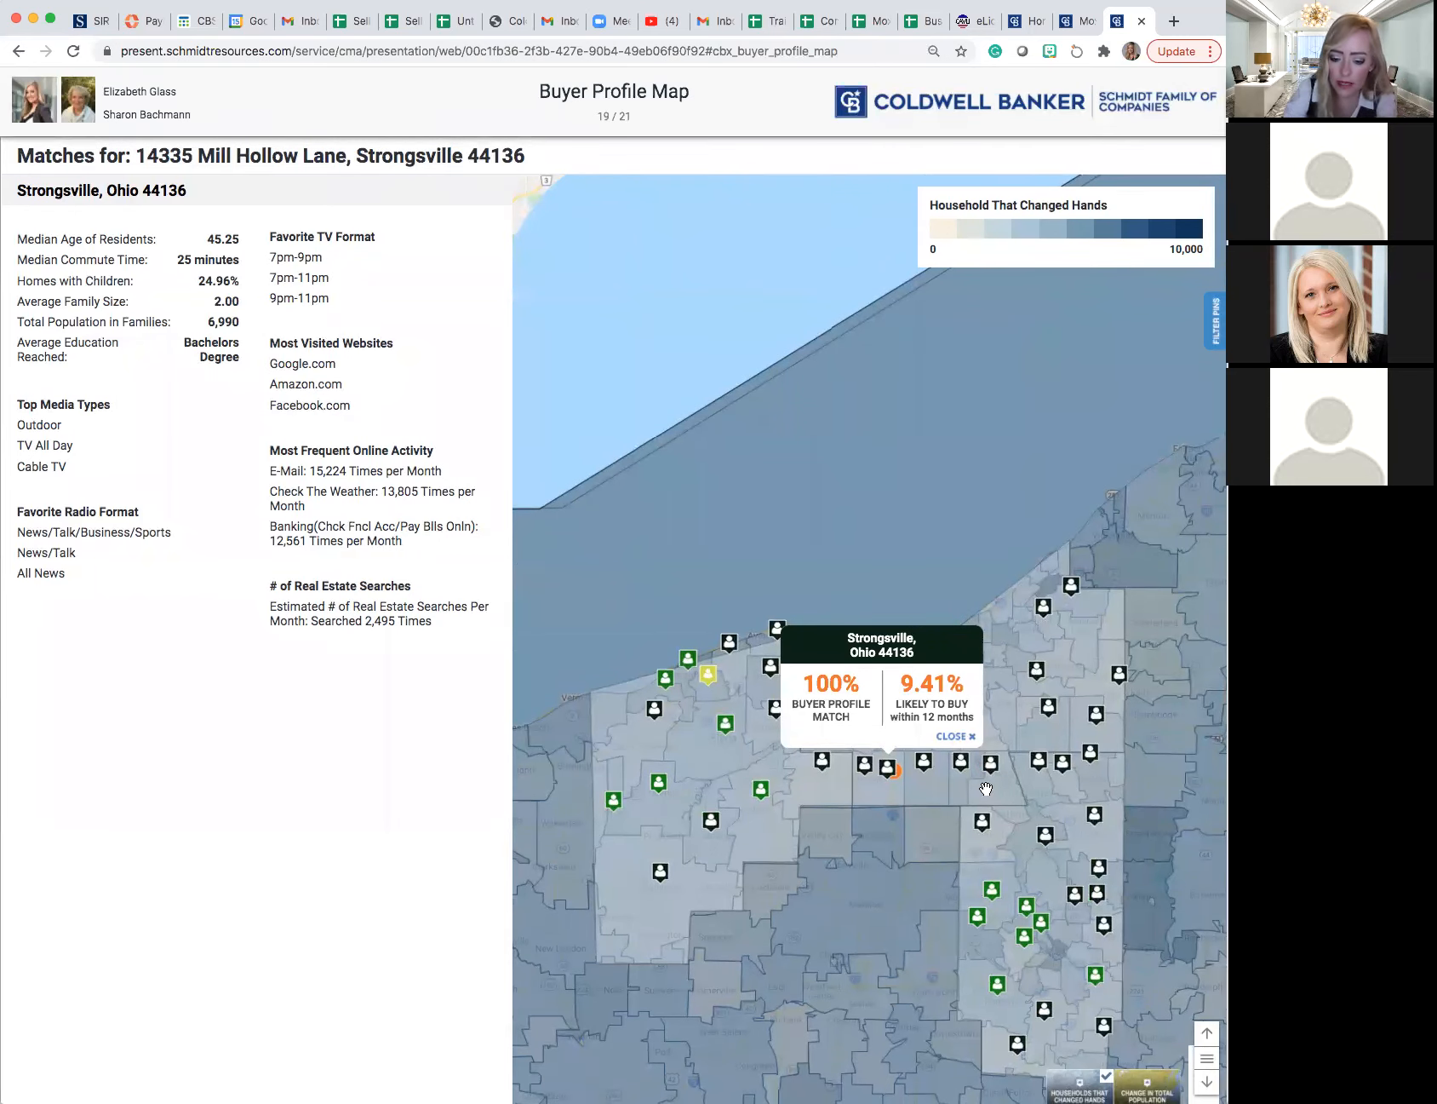
- Display the Change in Total Population overlay on the map, and turn it off again
left_click(1138, 1083)
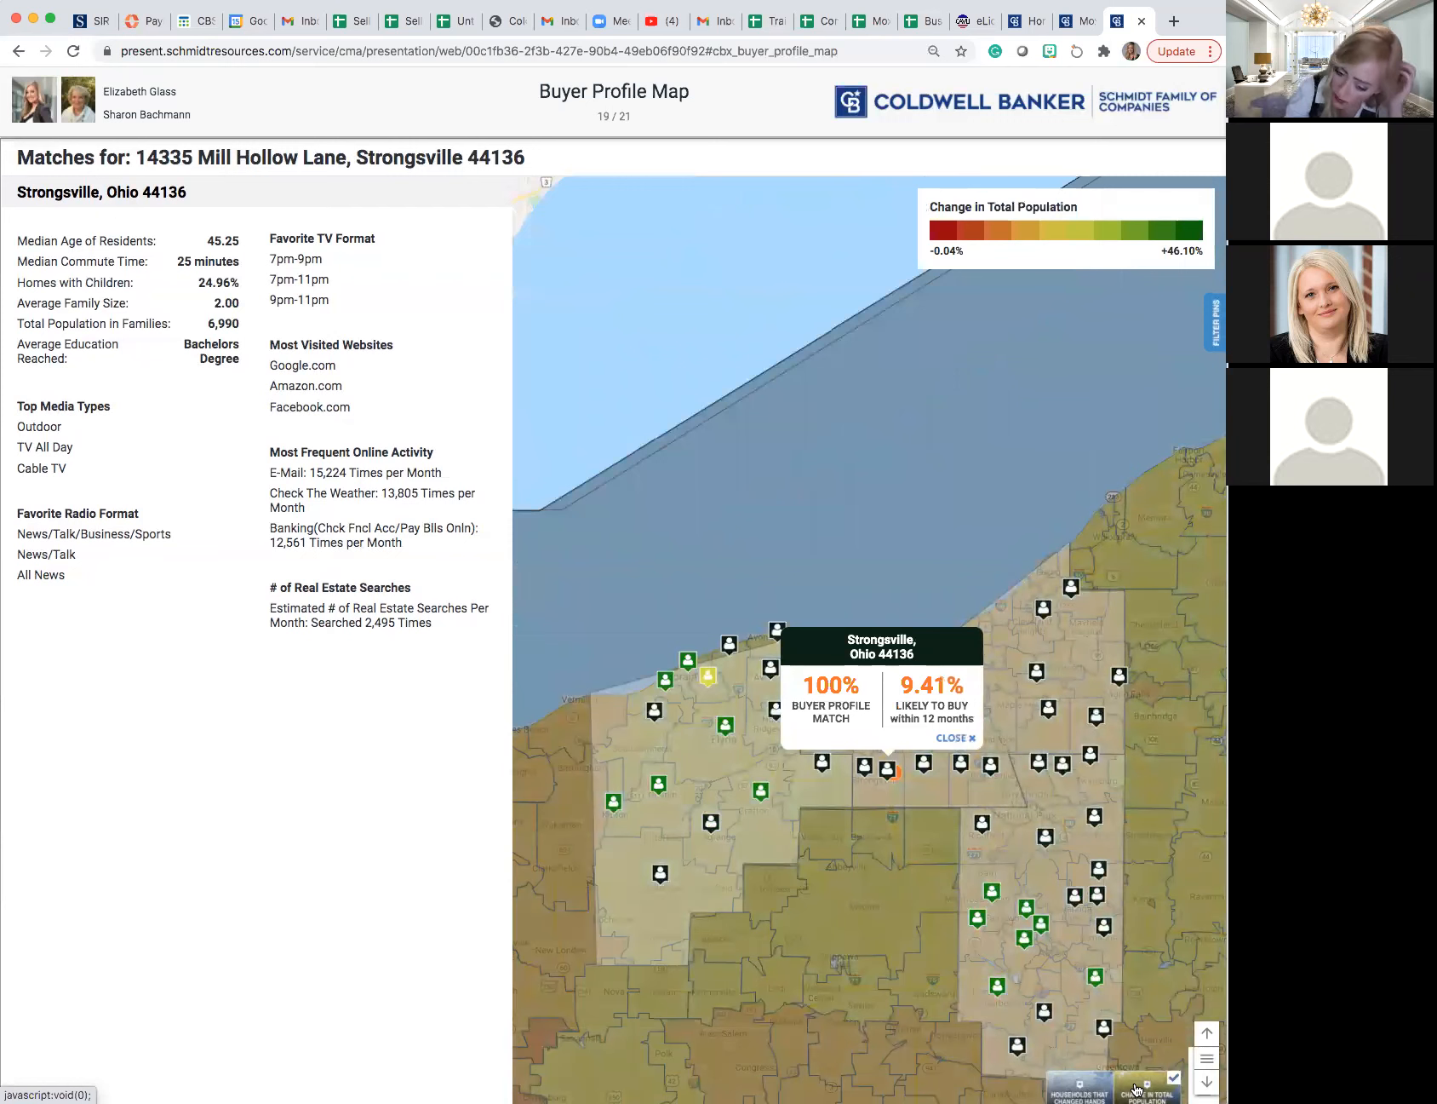
left_click(1164, 1081)
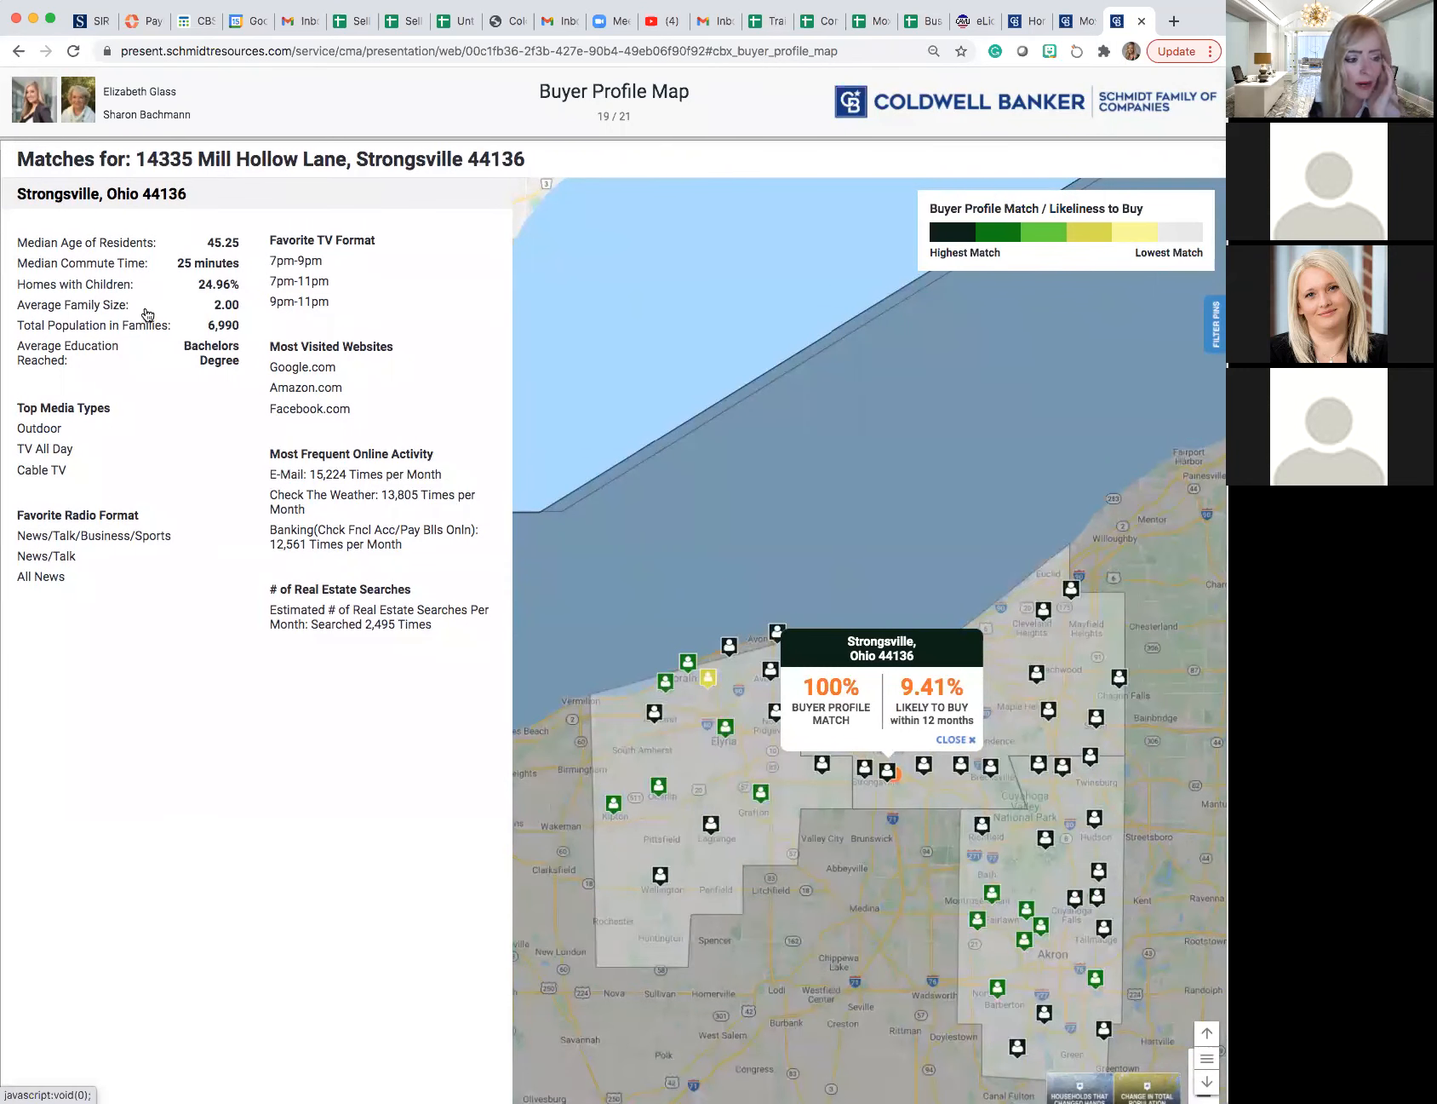
- Review the Strongsville demographic, website and online activity stats, and advance through the two agent profile pages to the end of the presentation
scroll(147, 315, "up", 1)
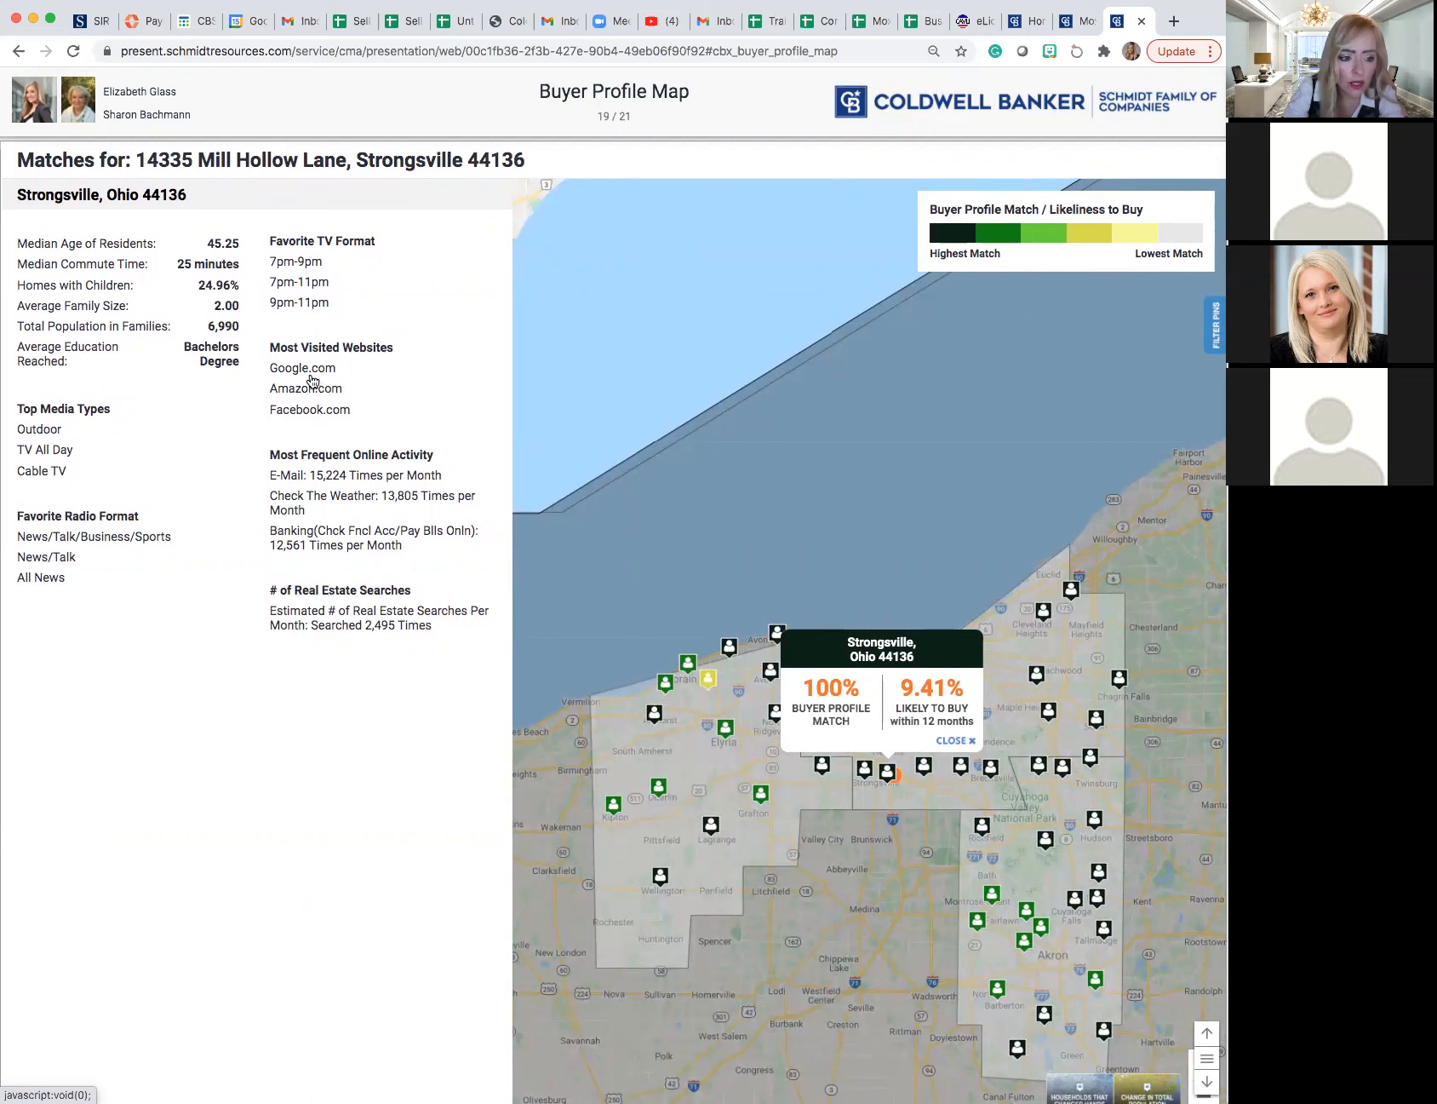
scroll(295, 396, "up", 1)
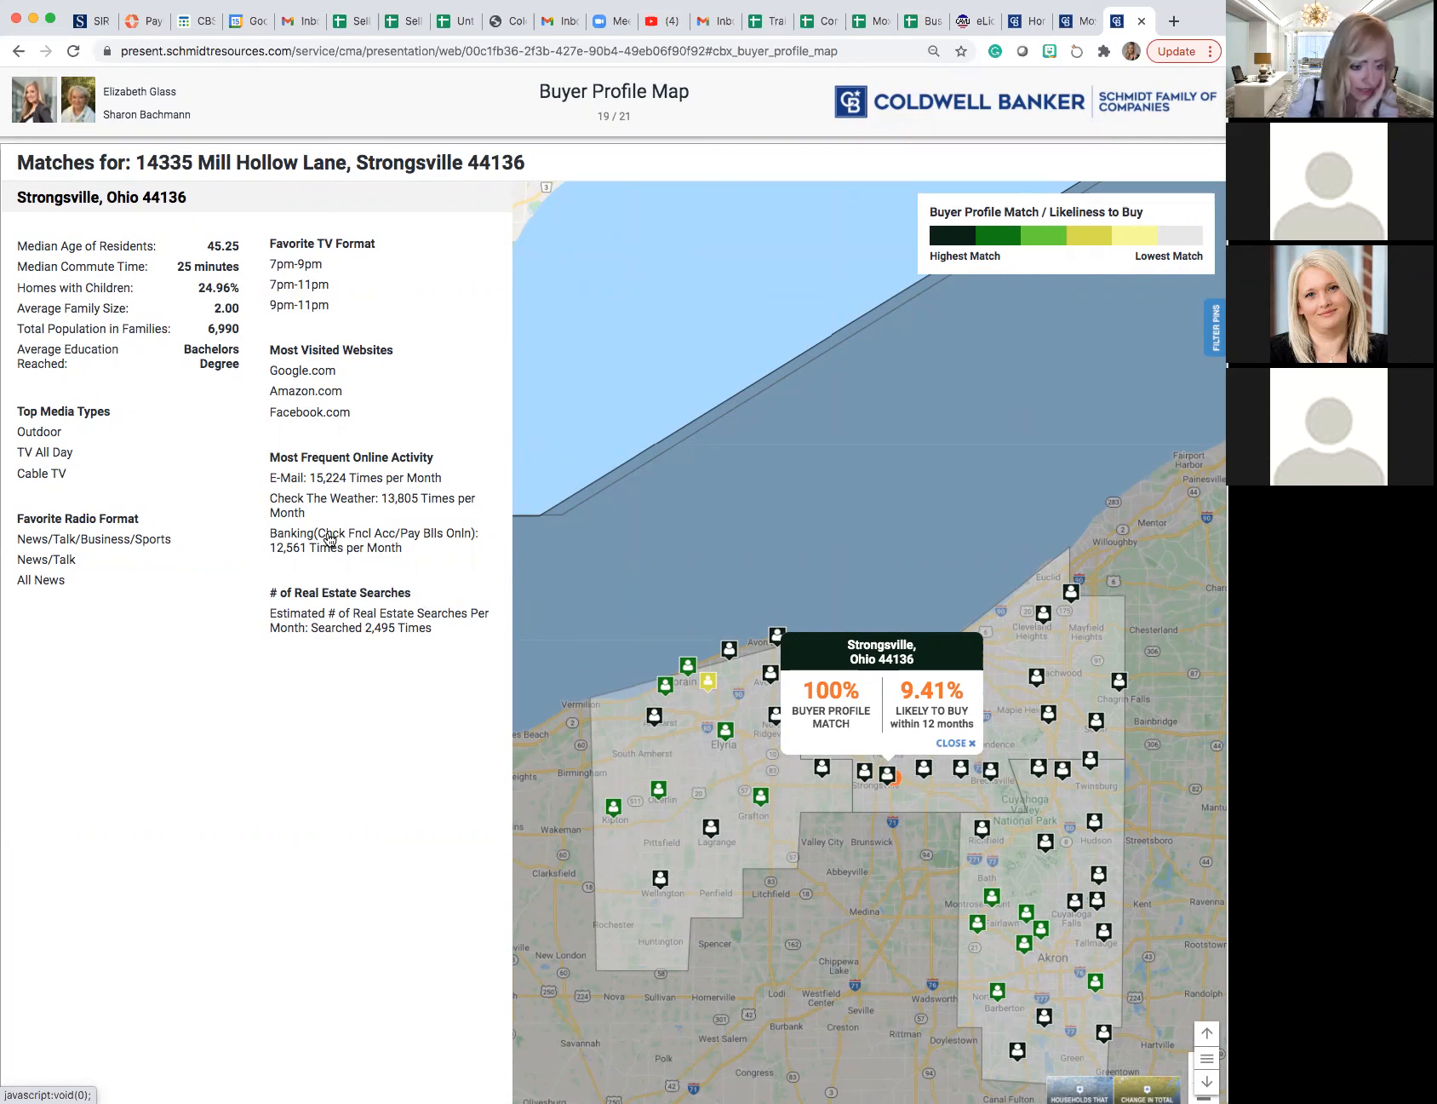
scroll(308, 509, "down", 1)
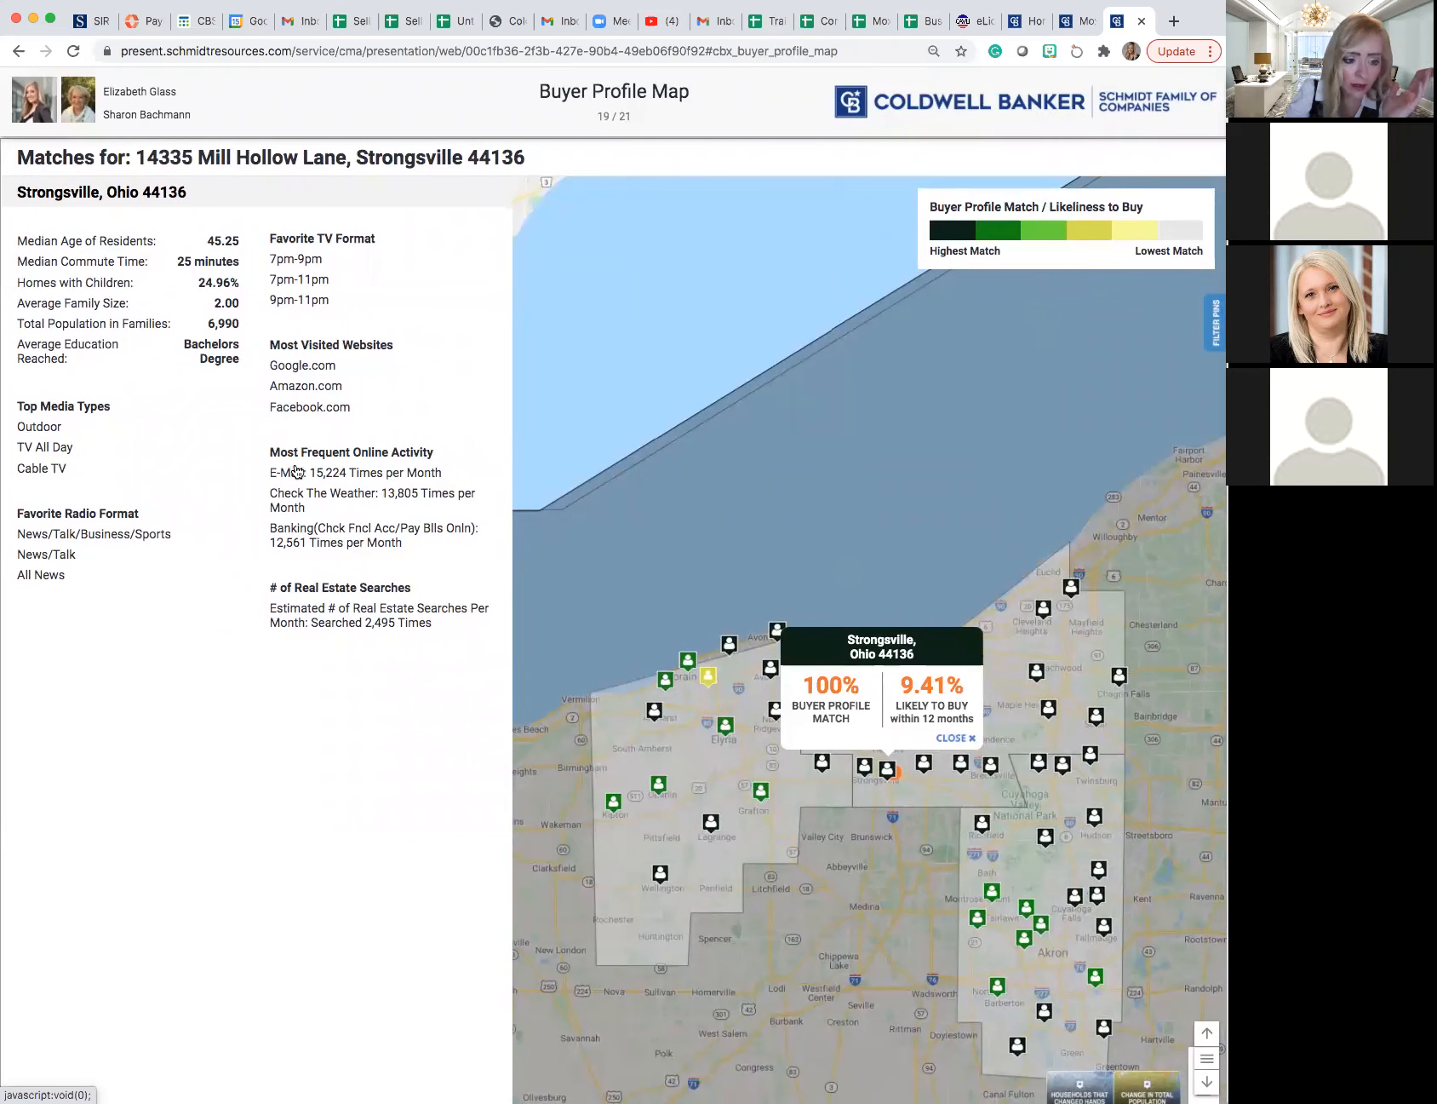
scroll(306, 478, "up", 1)
scroll(304, 477, "up", 1)
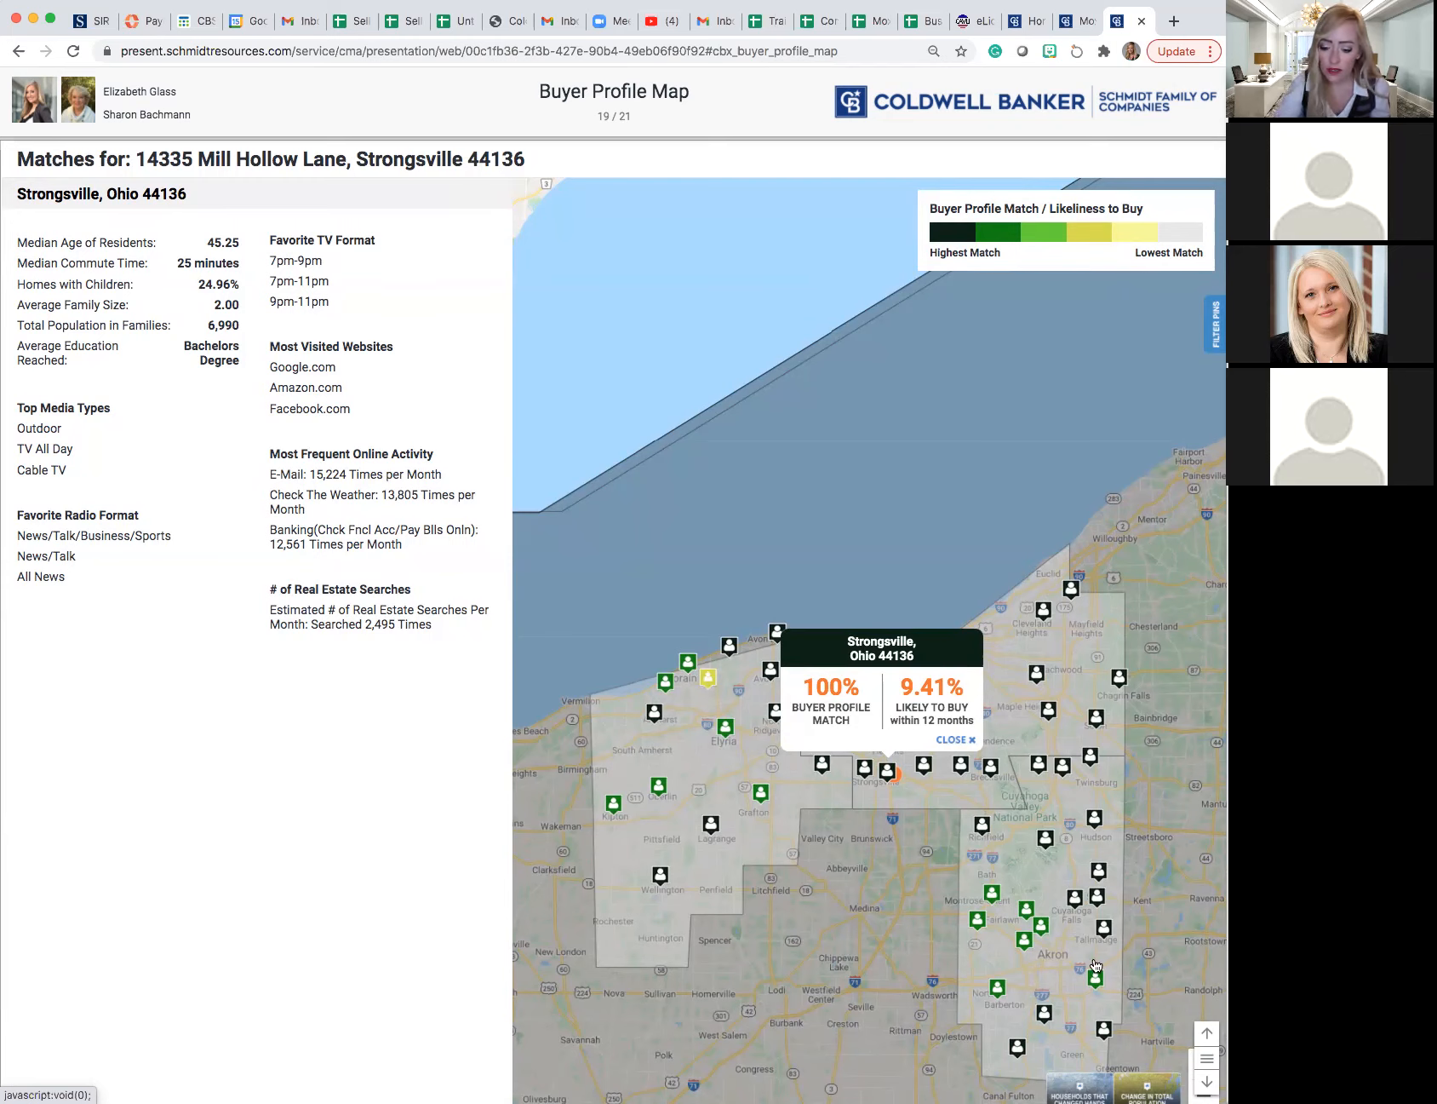
left_click(1207, 1083)
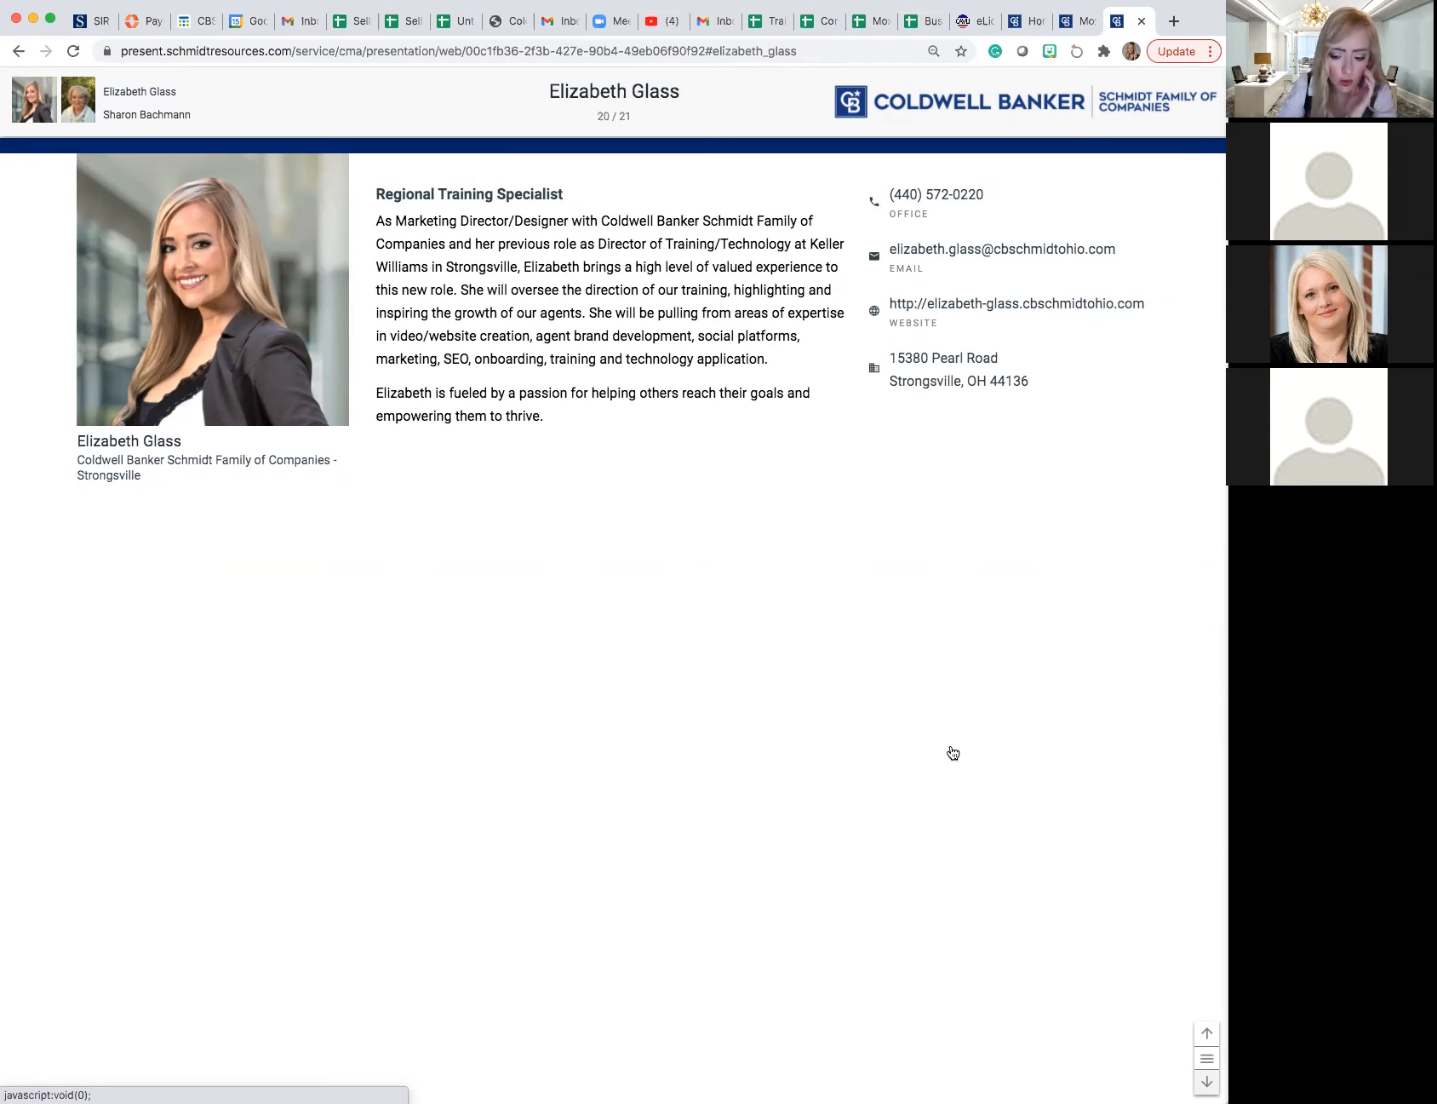
left_click(1208, 1082)
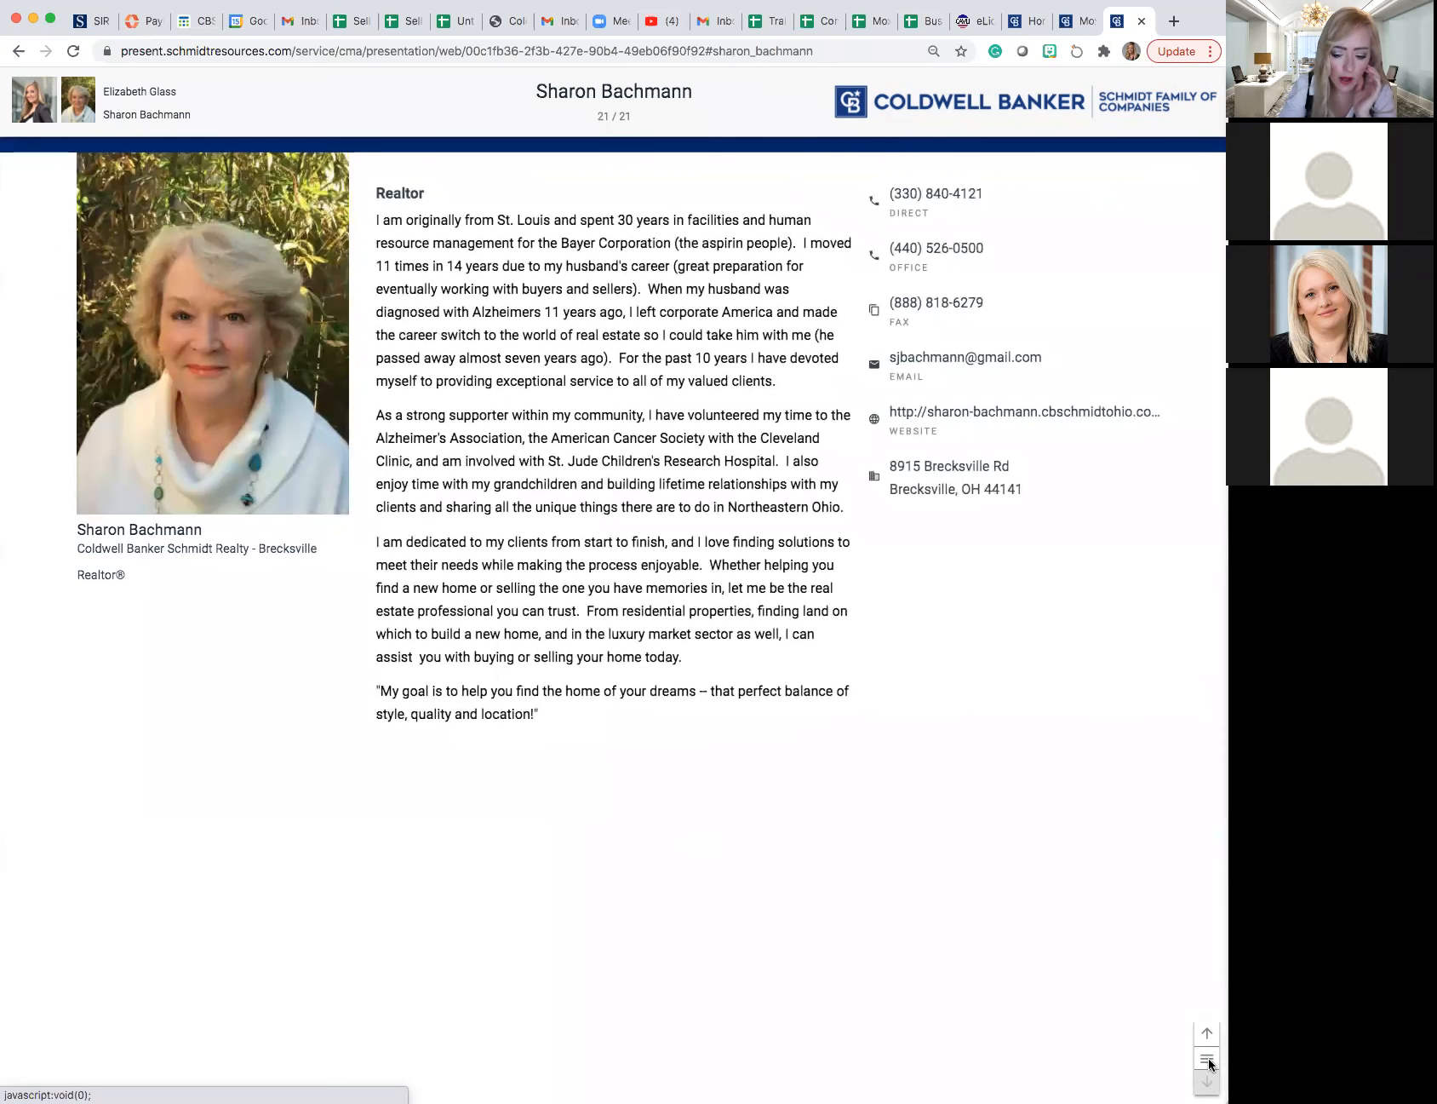
- Return to the presentation editor and switch the logged-in user to the Coldwell Banker Schmidt Realty agent listed just above the current user's own entry
left_click(1078, 29)
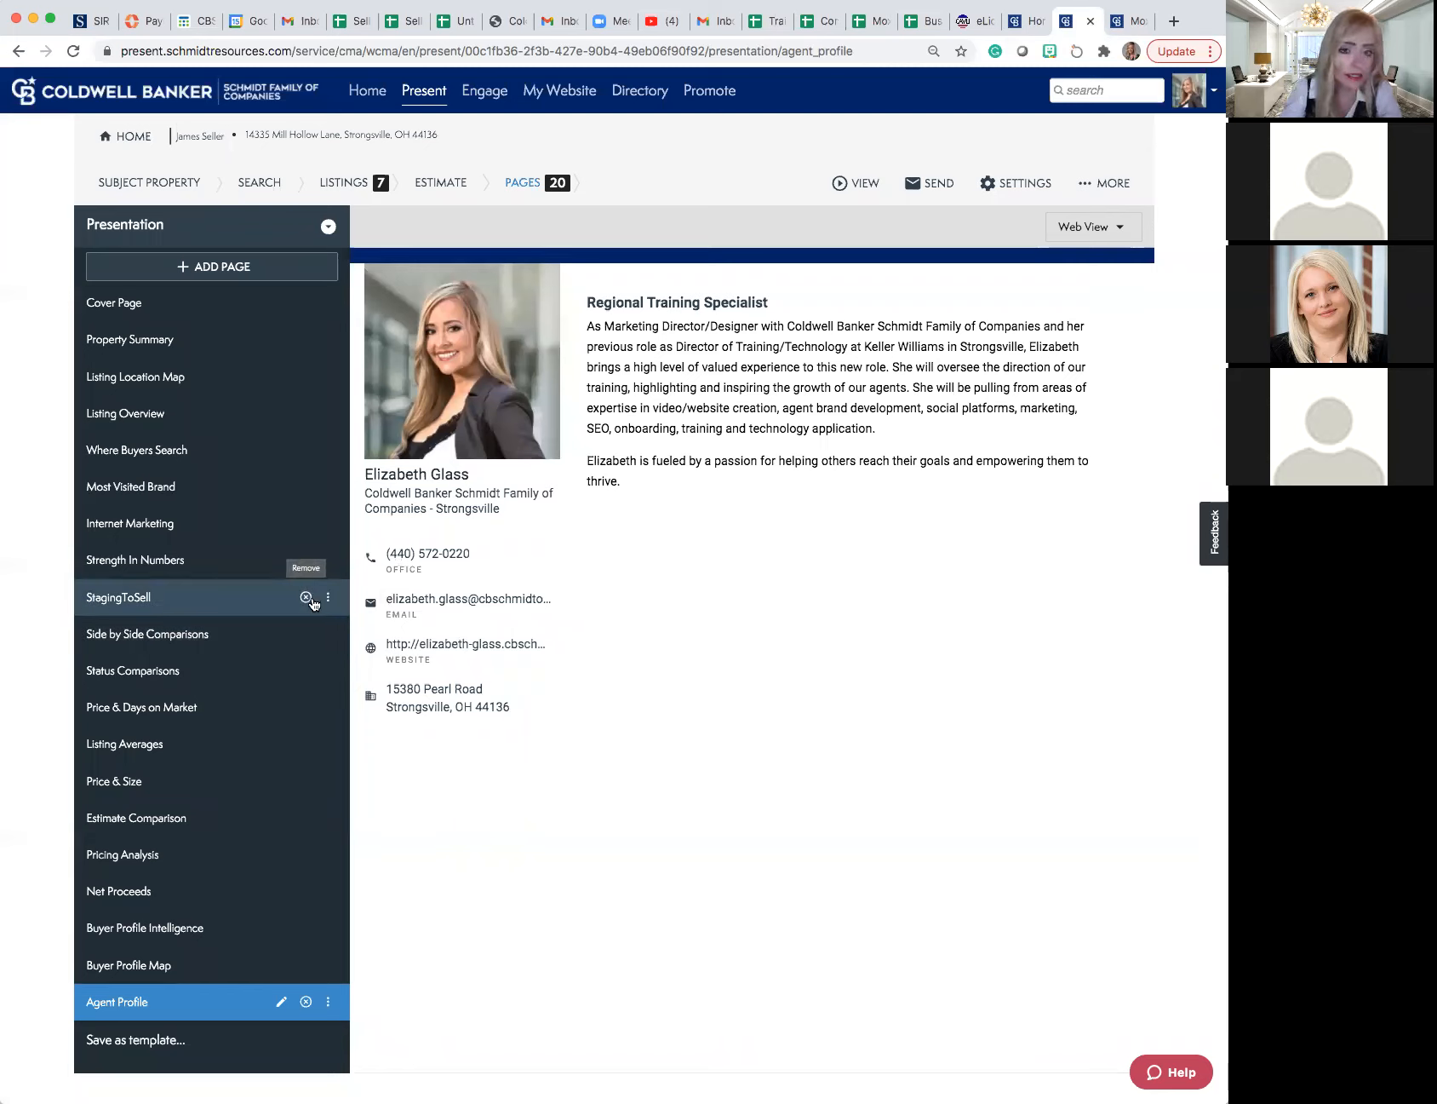
left_click(1206, 105)
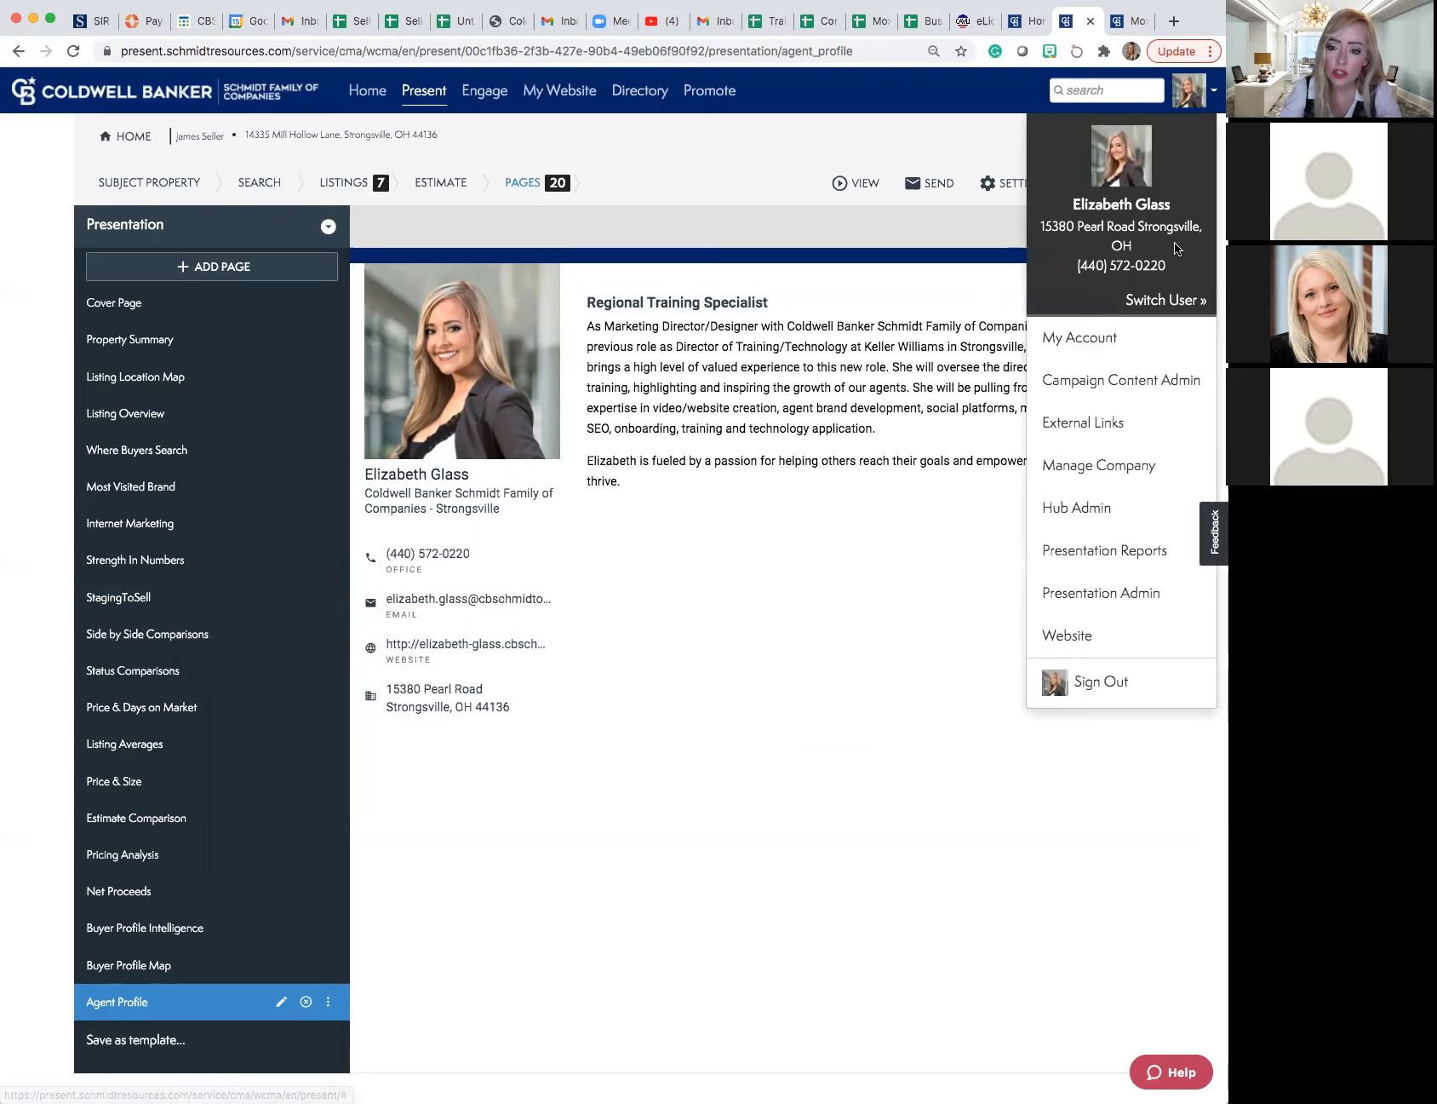
left_click(1159, 302)
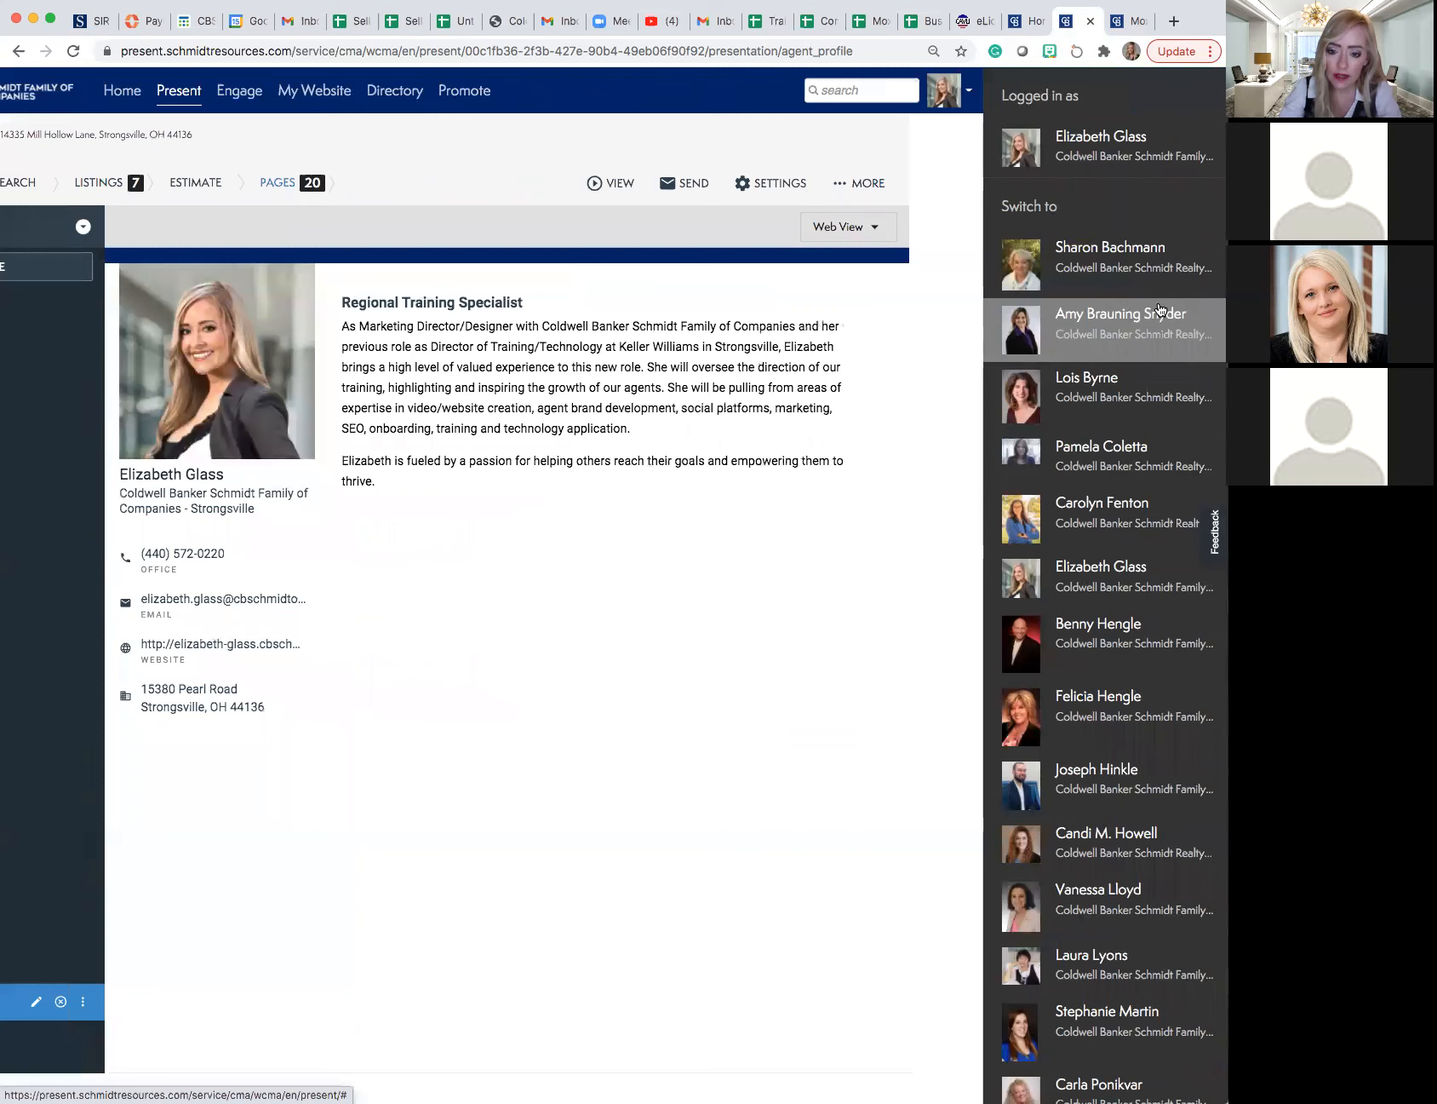
scroll(1157, 330, "down", 5)
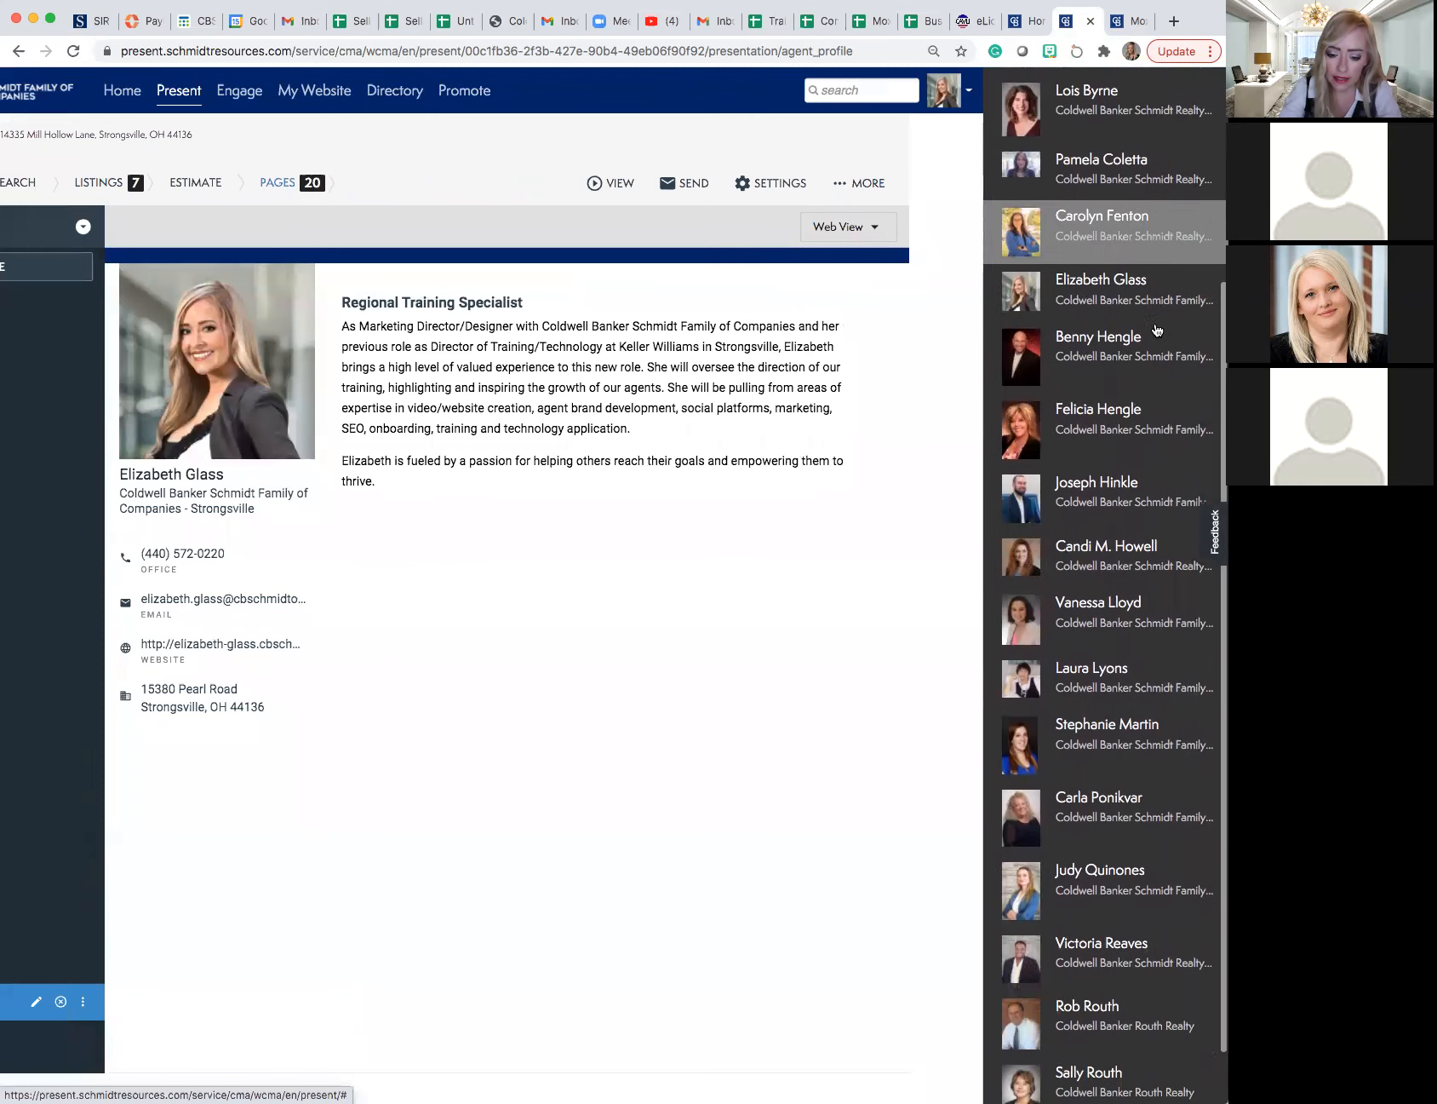
scroll(1157, 331, "down", 1)
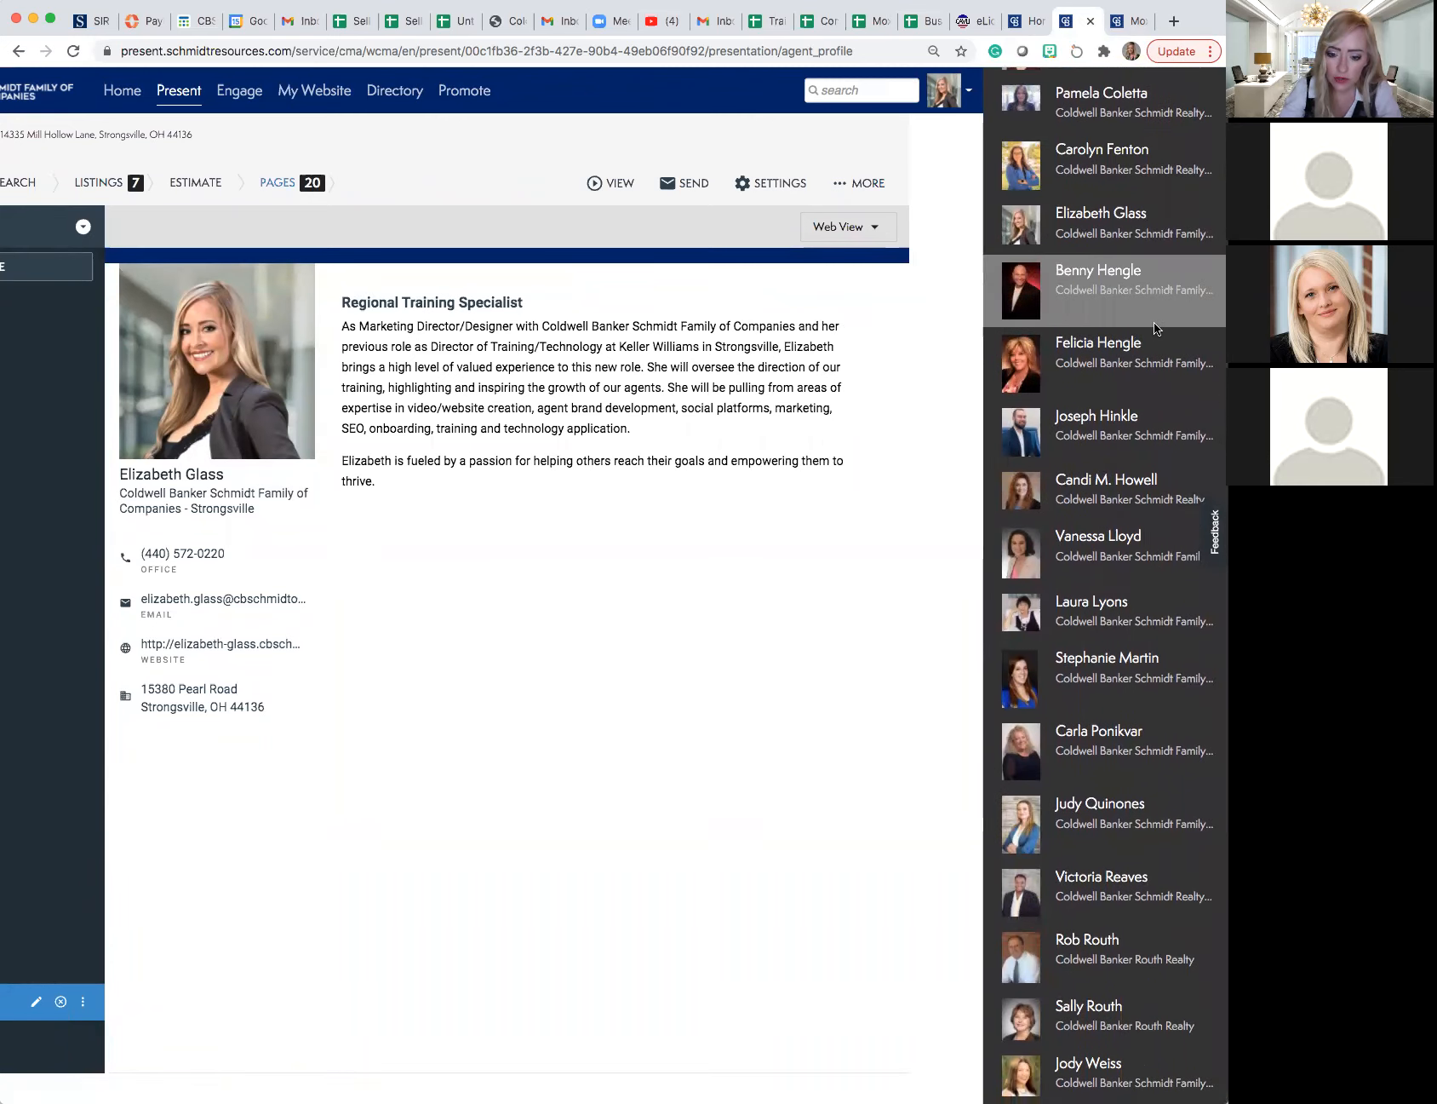
scroll(1156, 329, "up", 2)
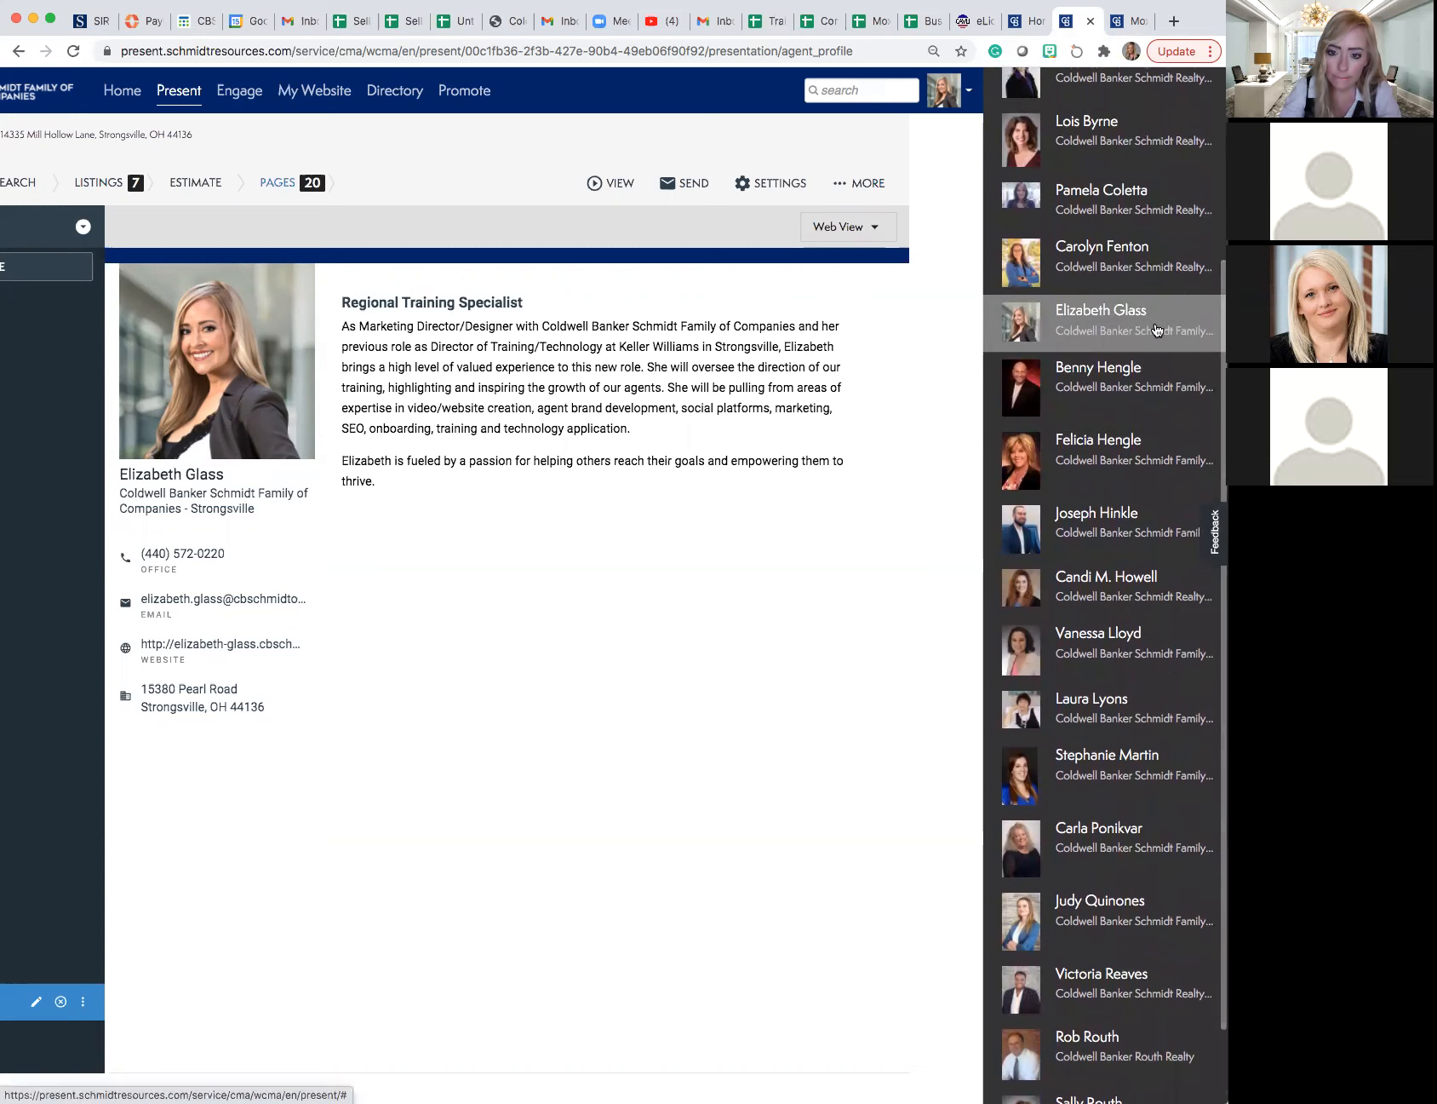
scroll(1151, 327, "up", 1)
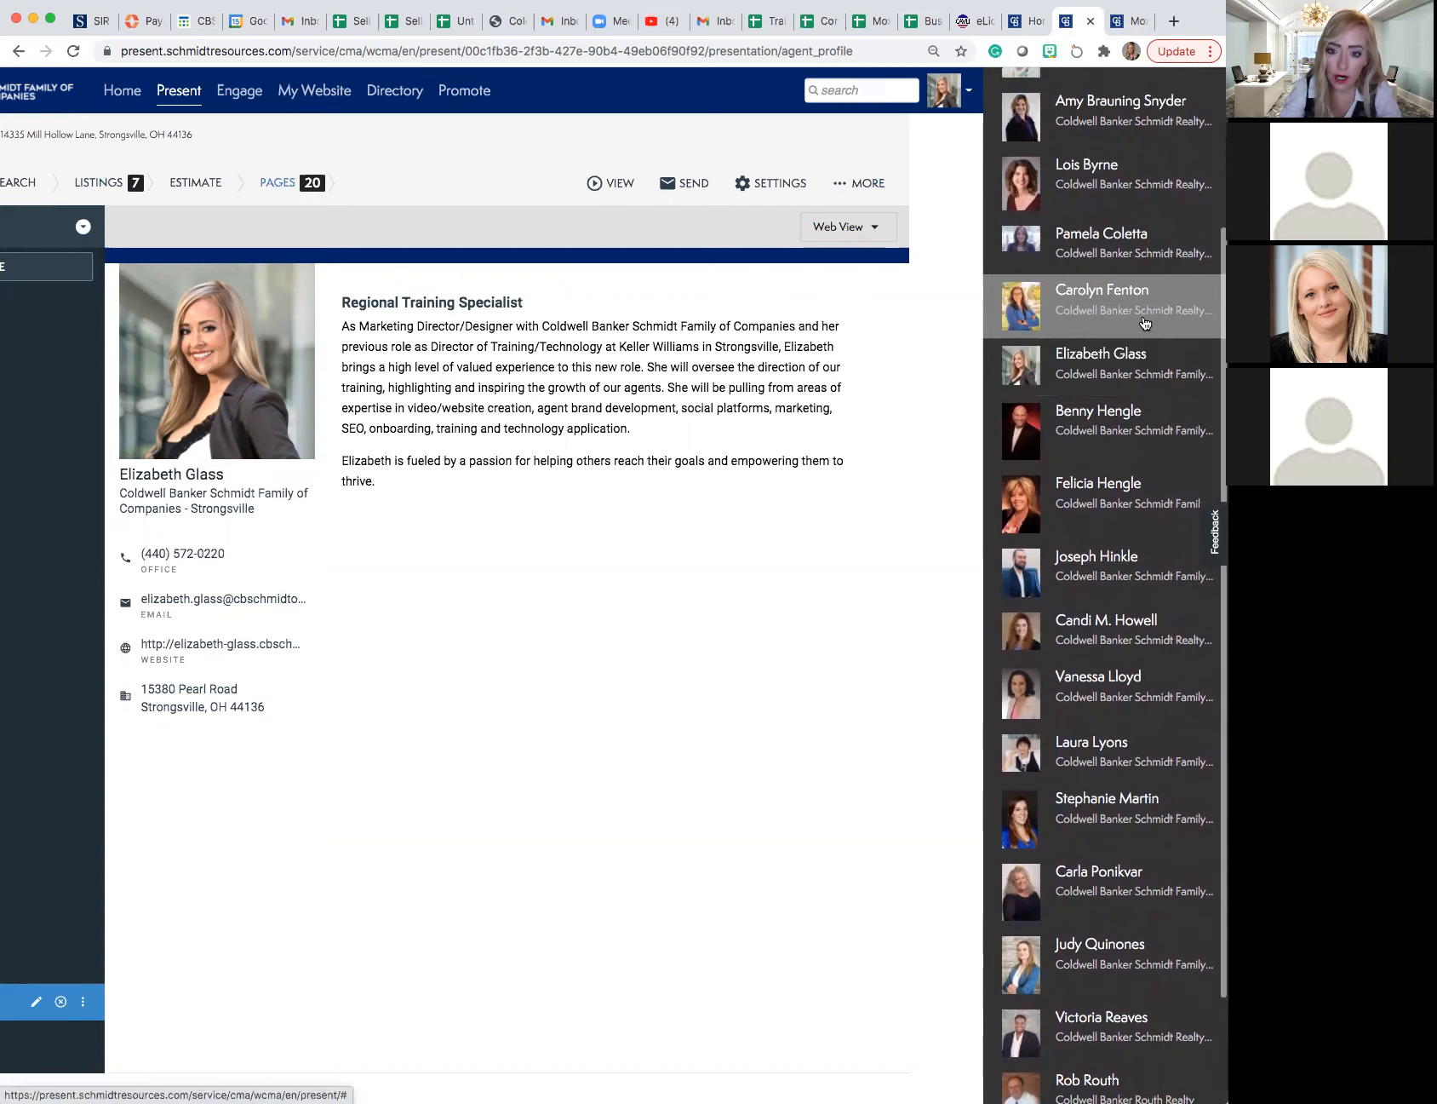
left_click(1145, 322)
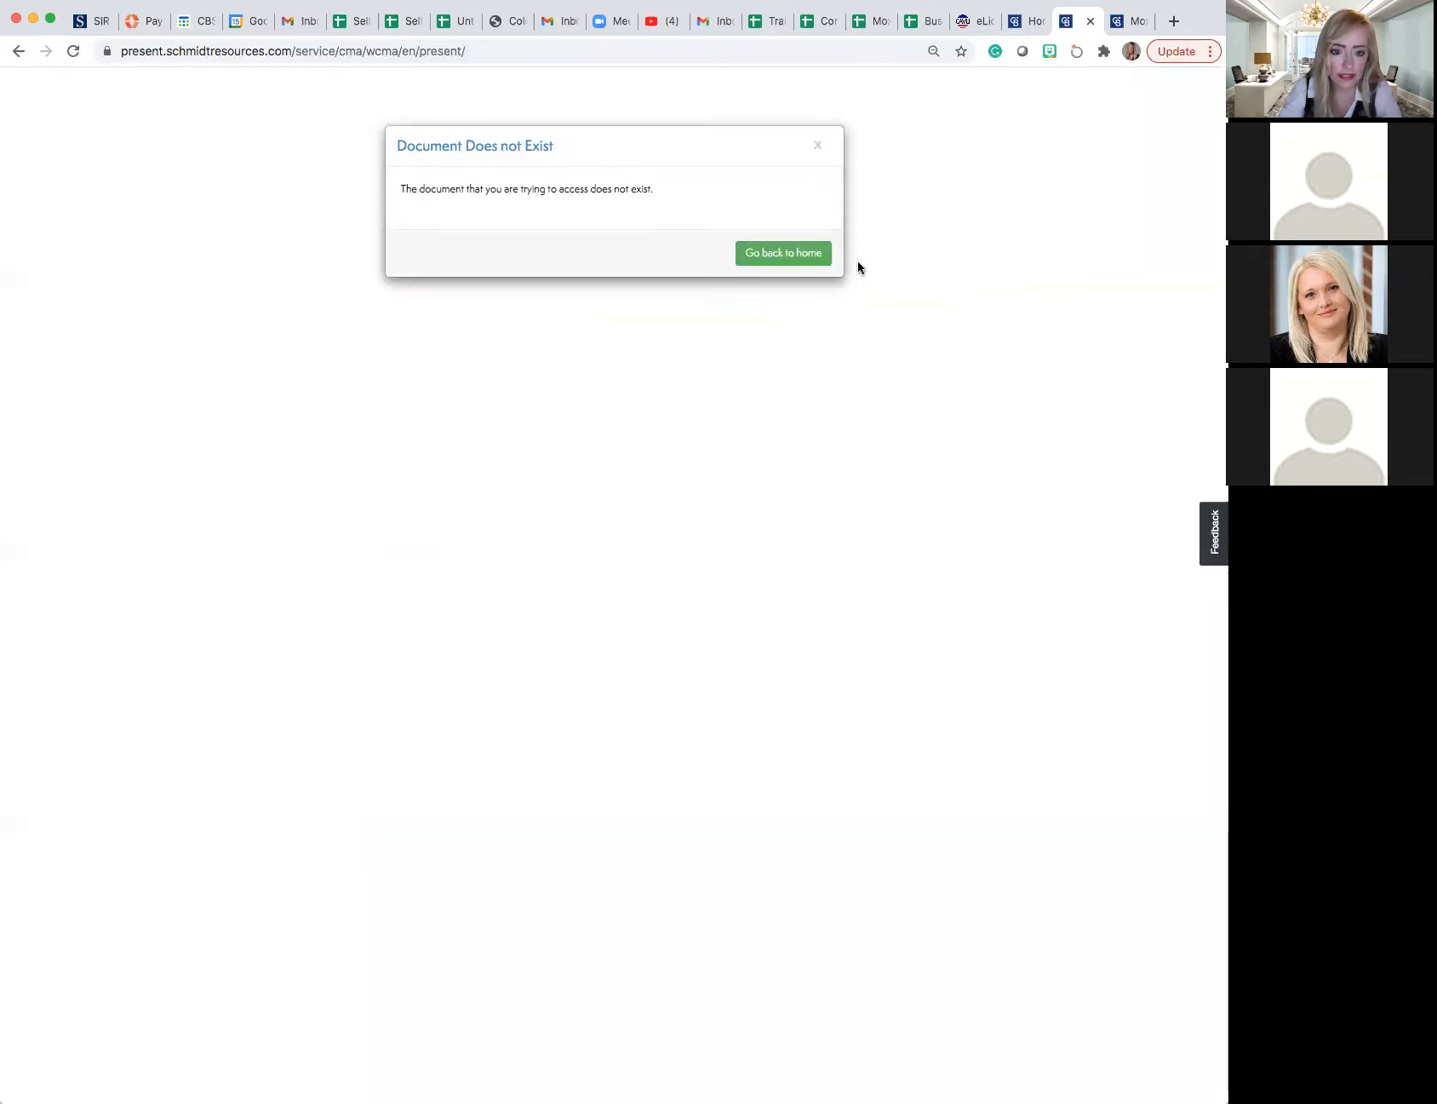
- Dismiss the missing-document dialog by going back to home, and open the switched agent's list of presentations
left_click(781, 254)
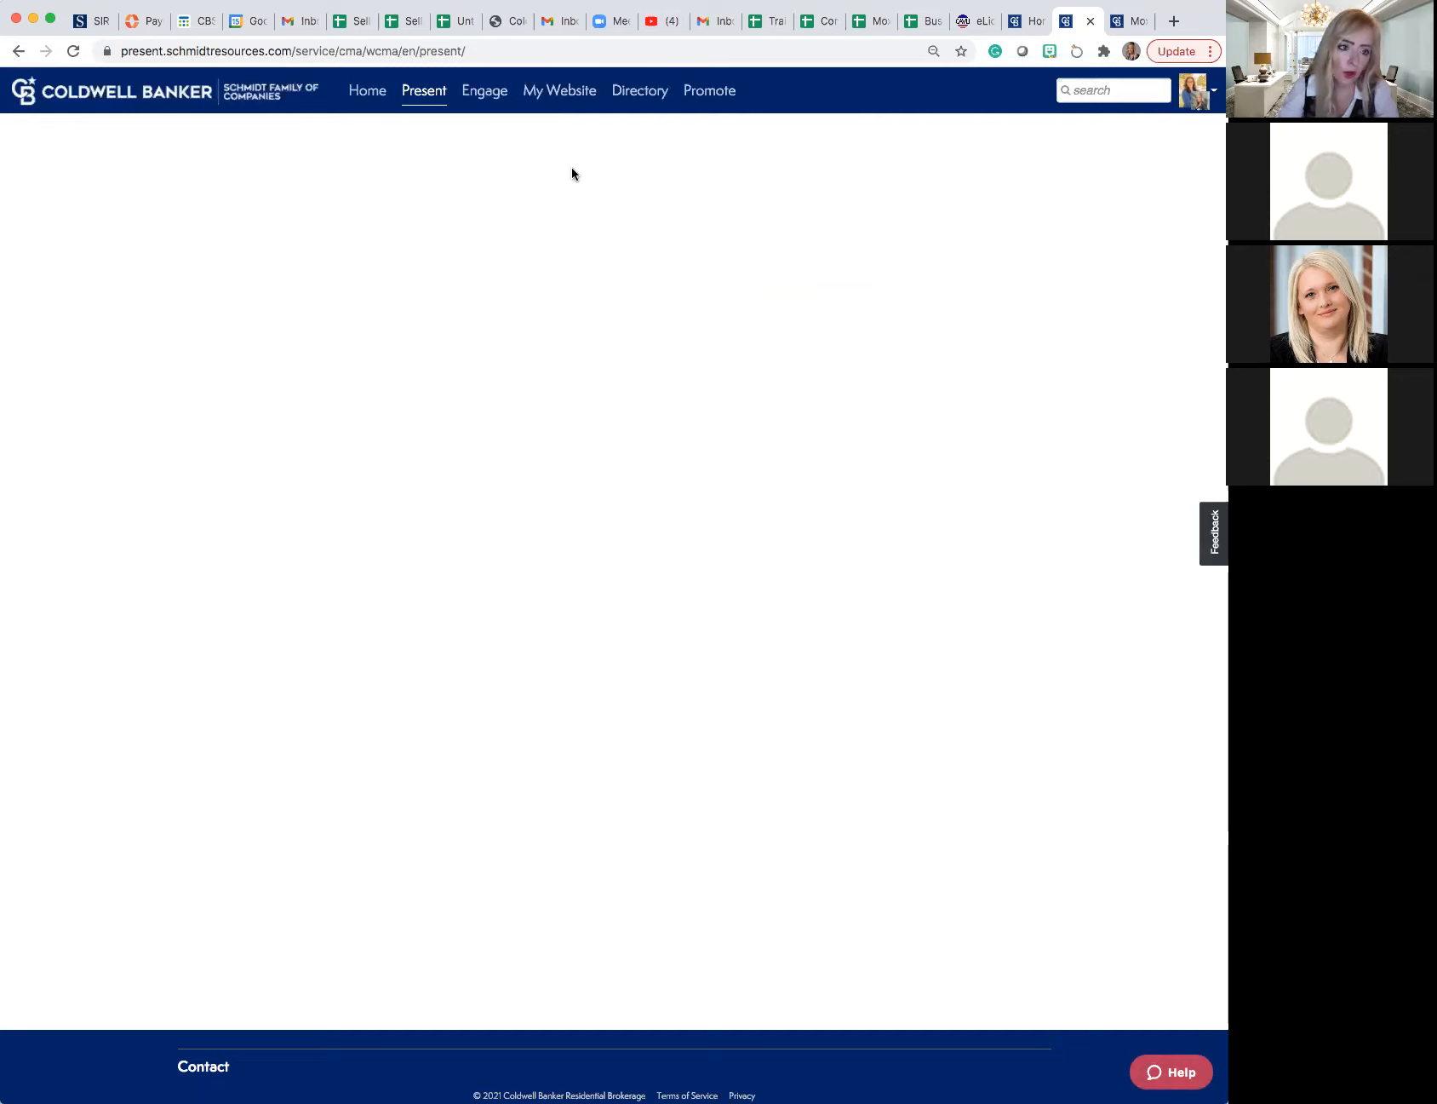
left_click(436, 98)
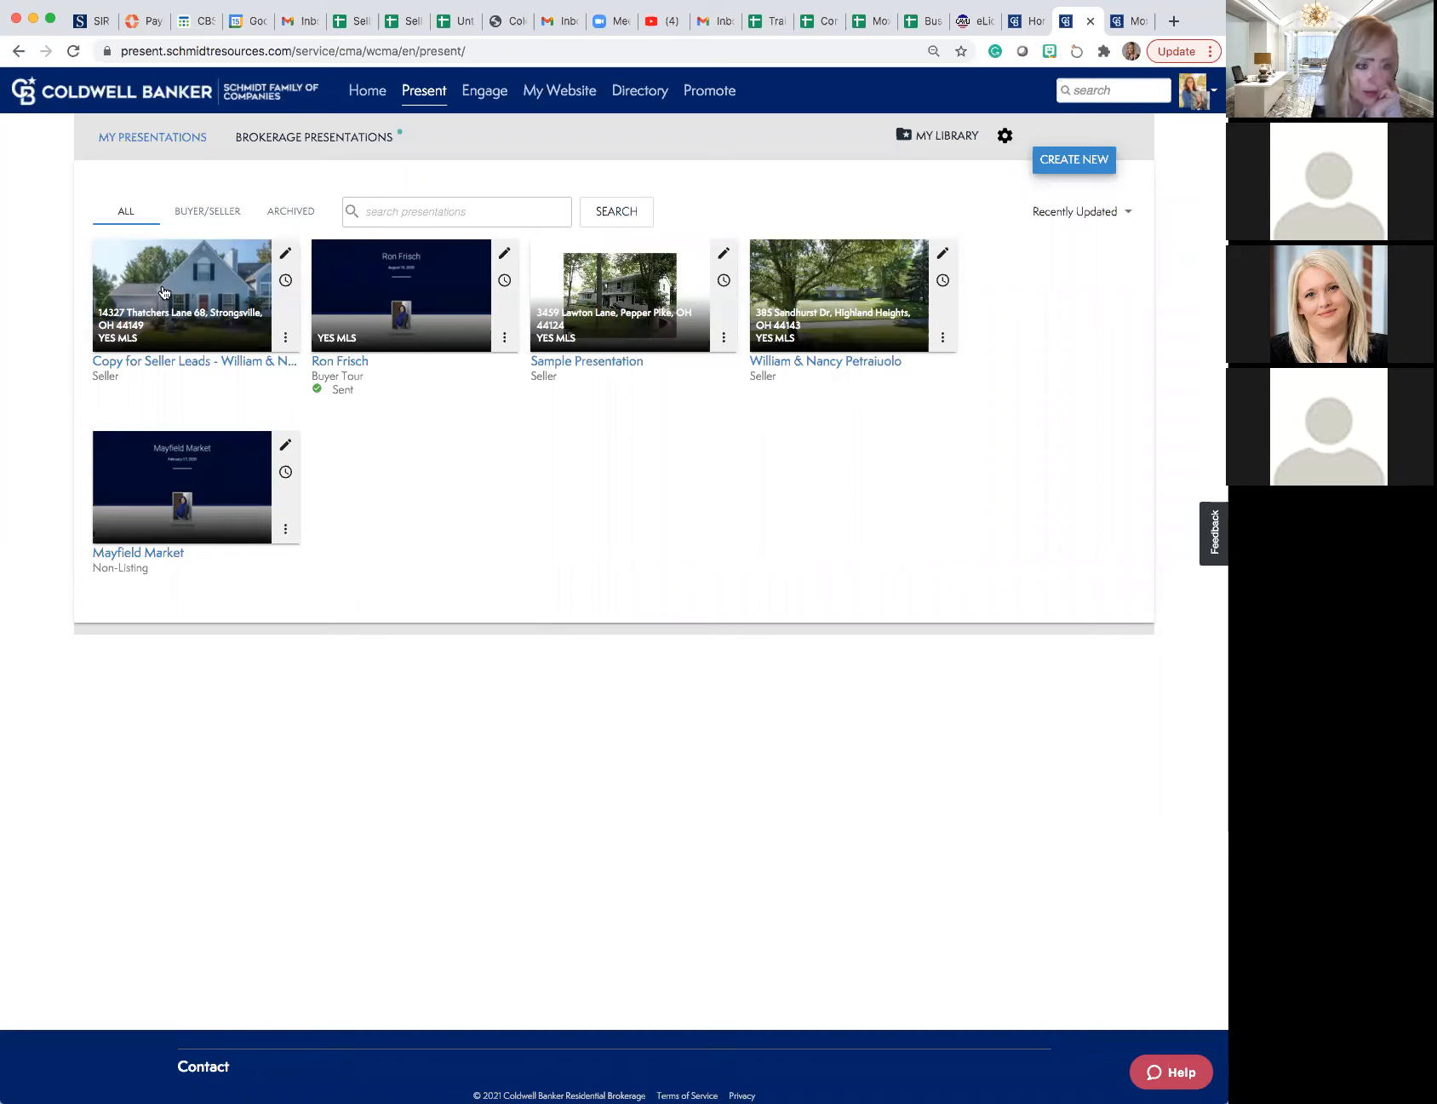
- Open the Strongsville "Copy for Seller Leads" presentation's pages and bring up the Agent Profile page's display settings
left_click(287, 254)
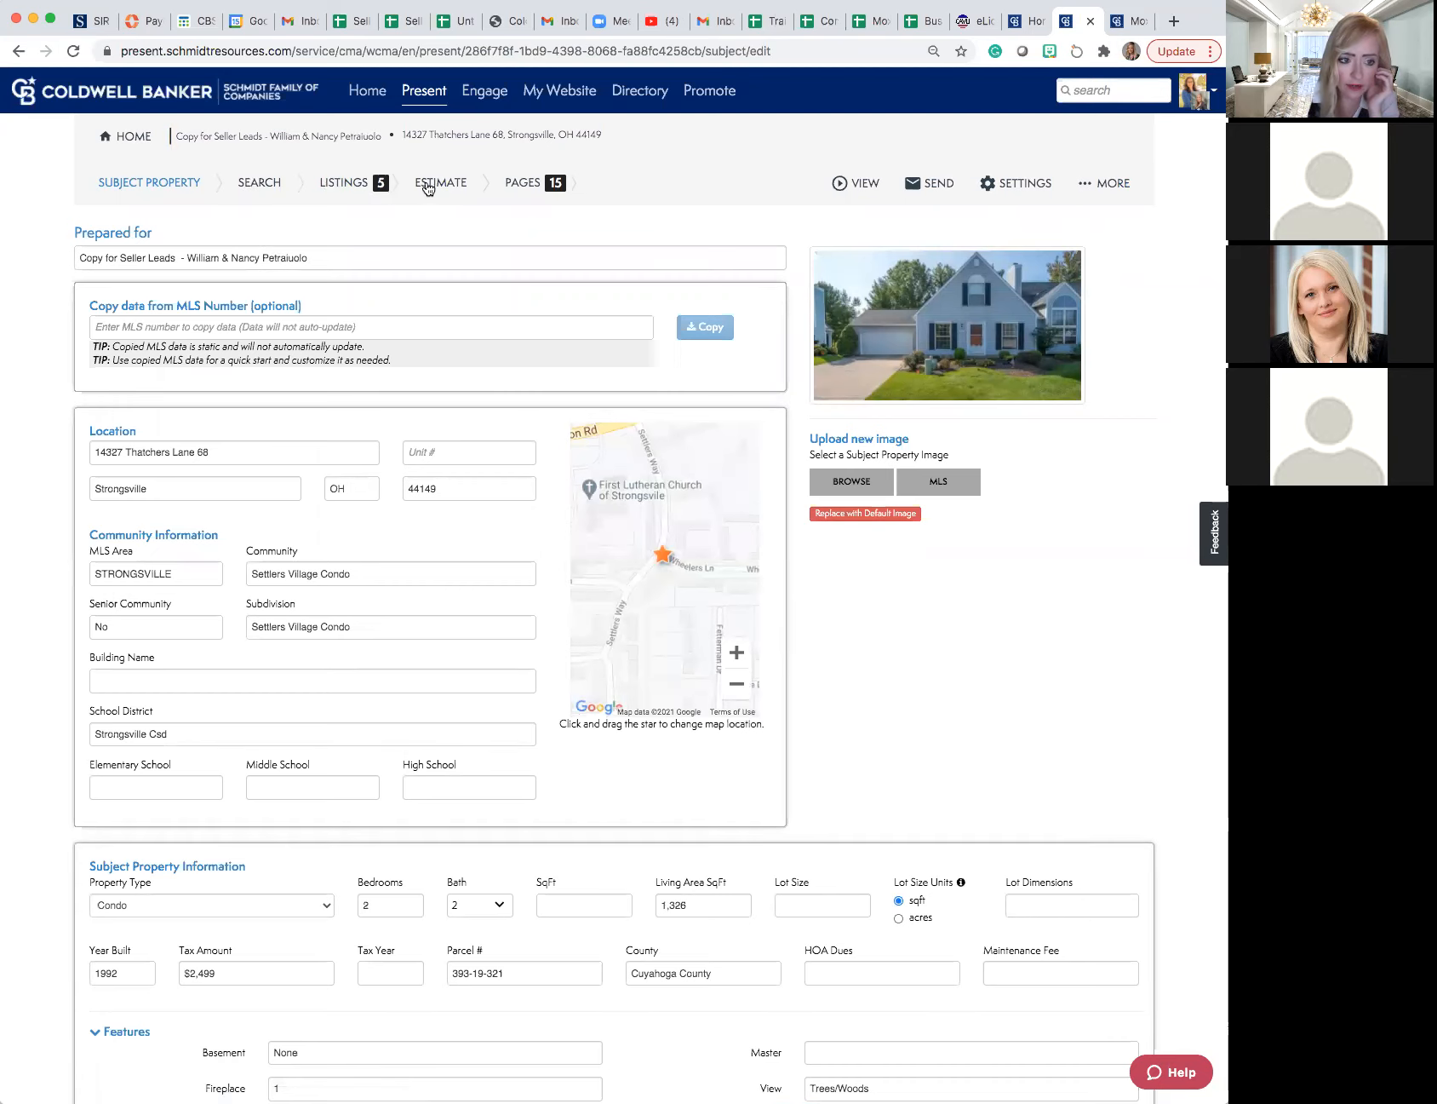
left_click(526, 184)
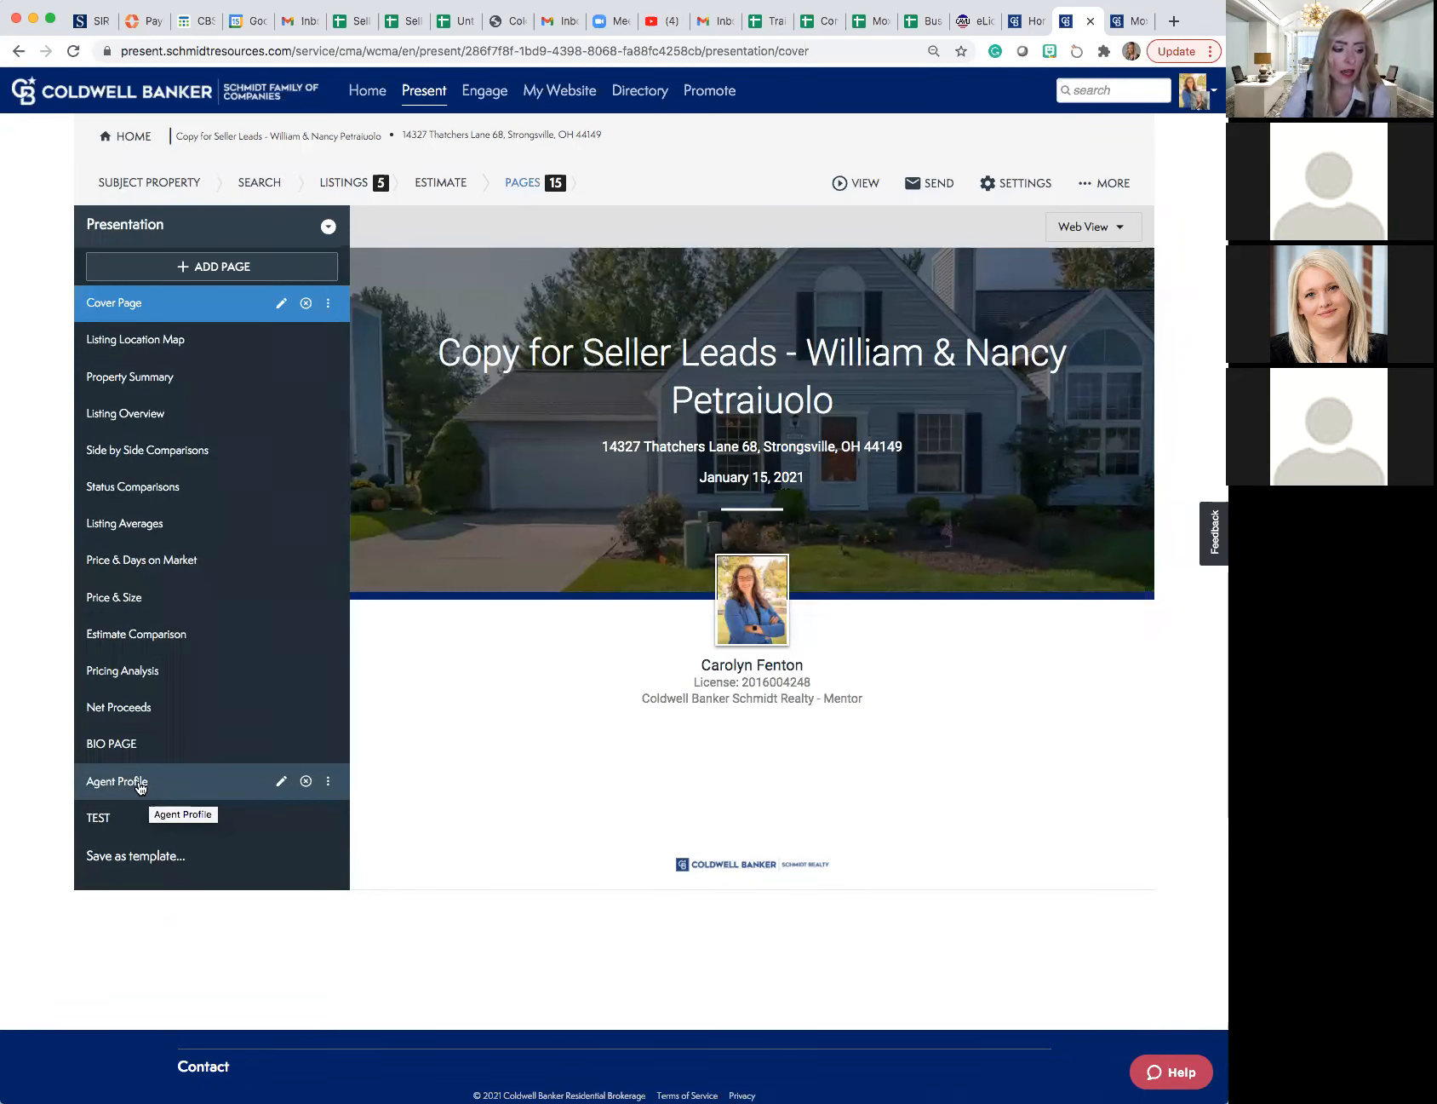
left_click(282, 782)
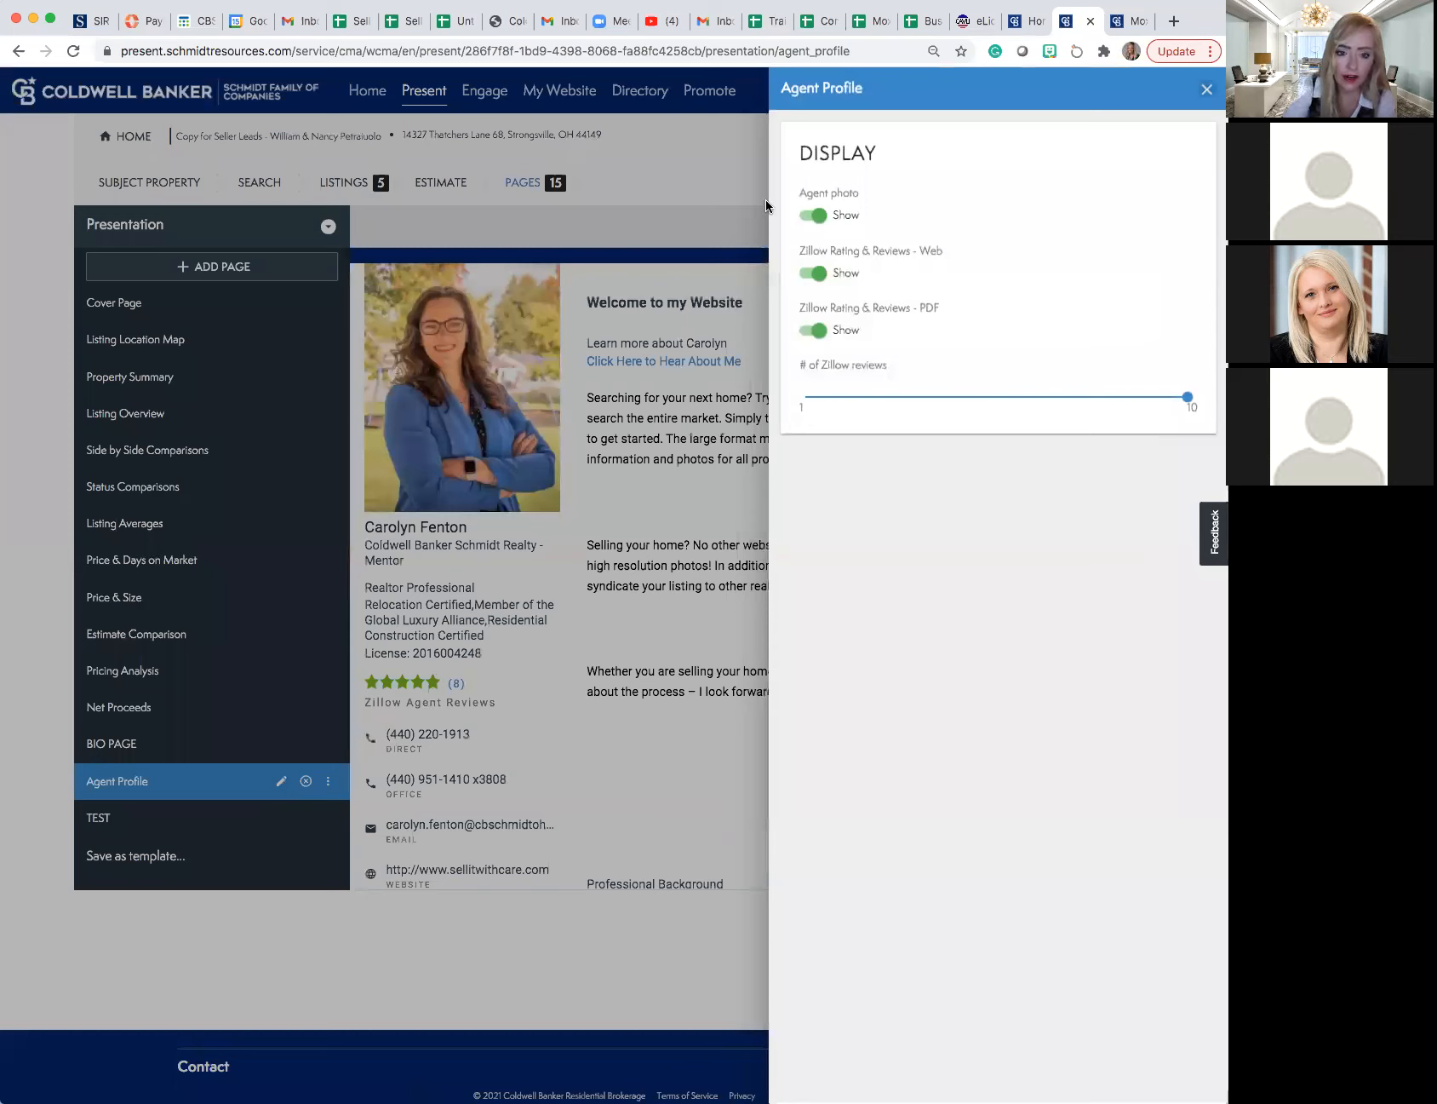
- Hide the agent photo and the Zillow ratings and reviews for both web and PDF, and check the profile page
left_click(812, 216)
left_click(811, 274)
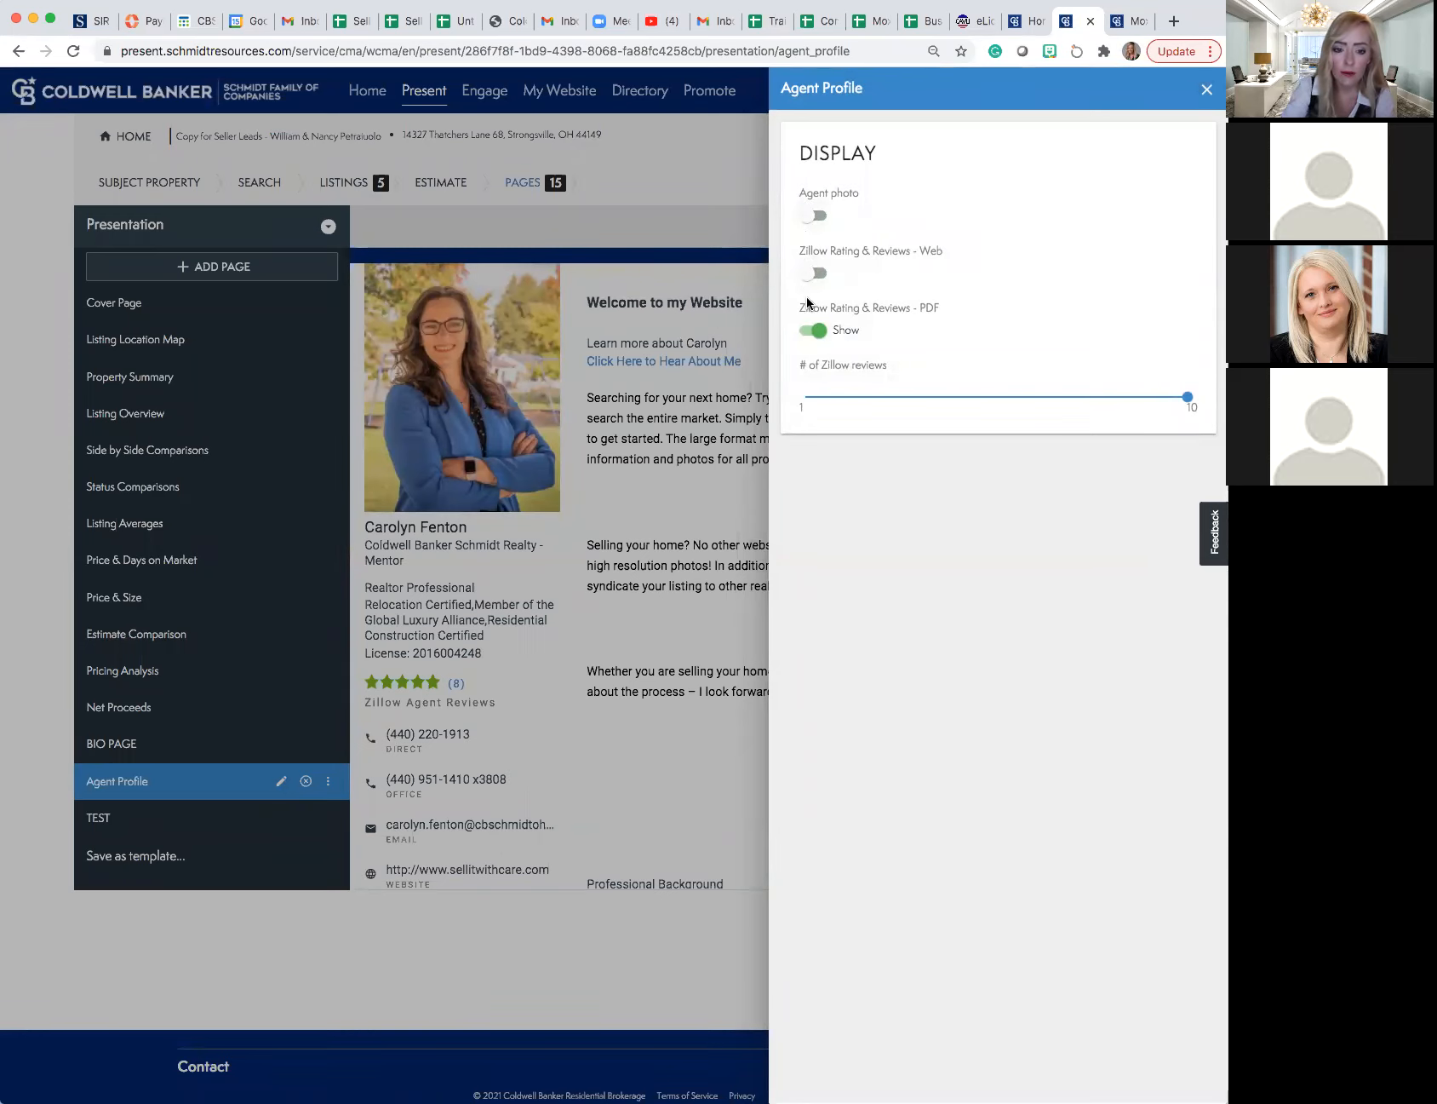
left_click(805, 331)
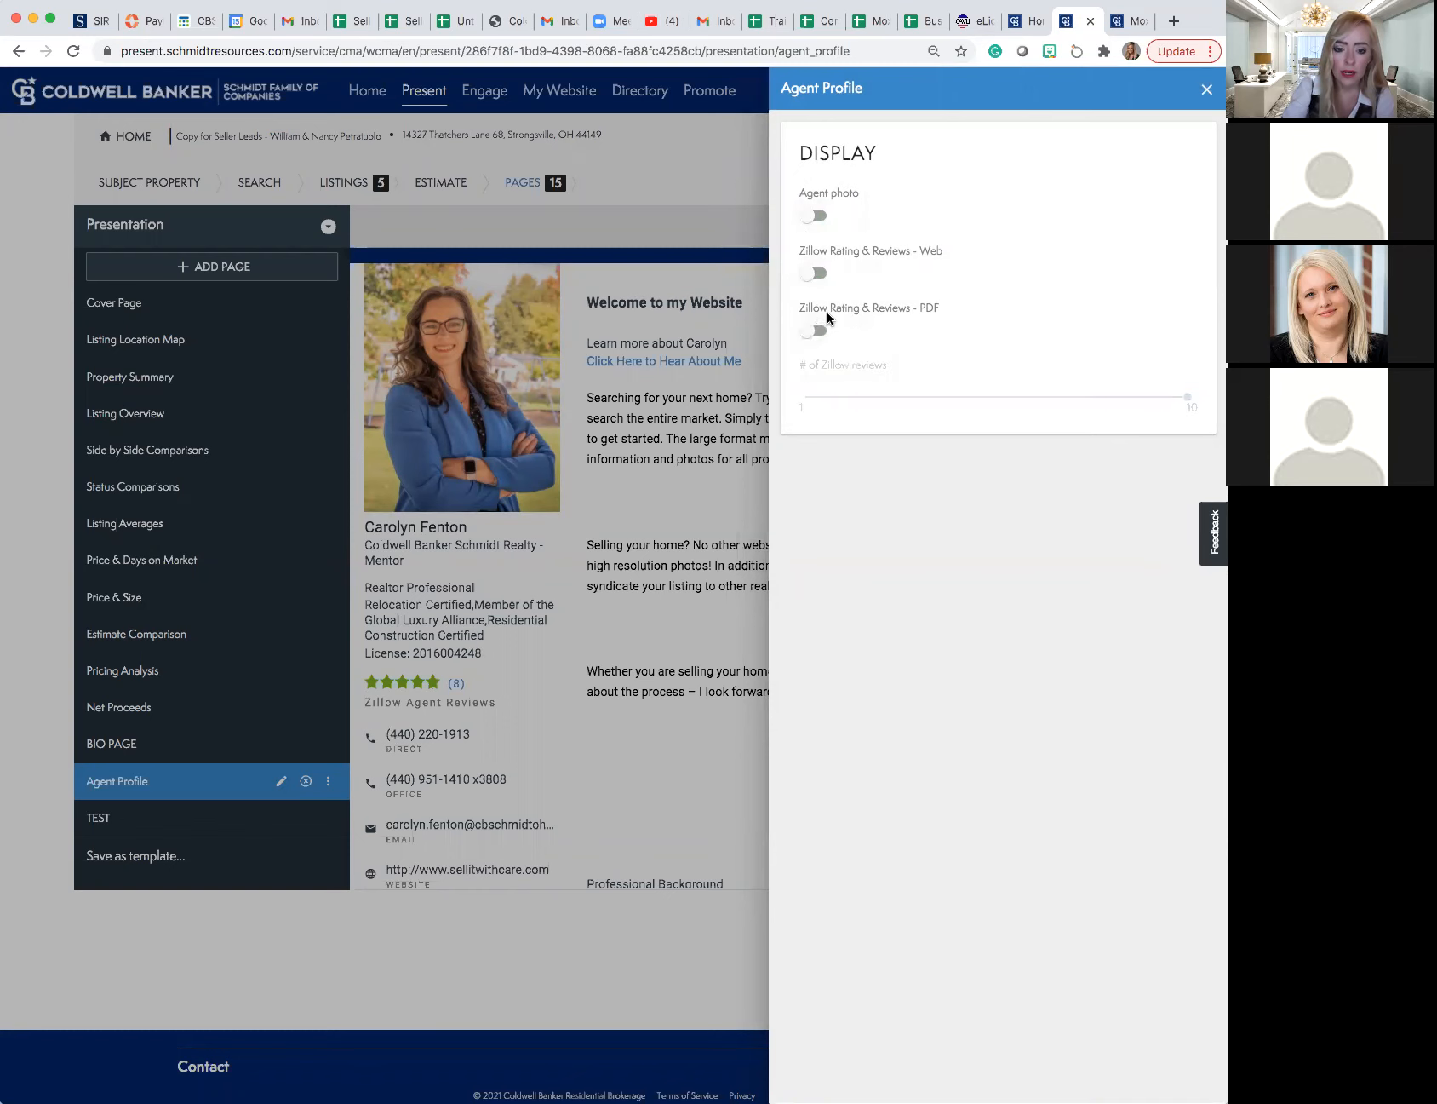
left_click(1208, 88)
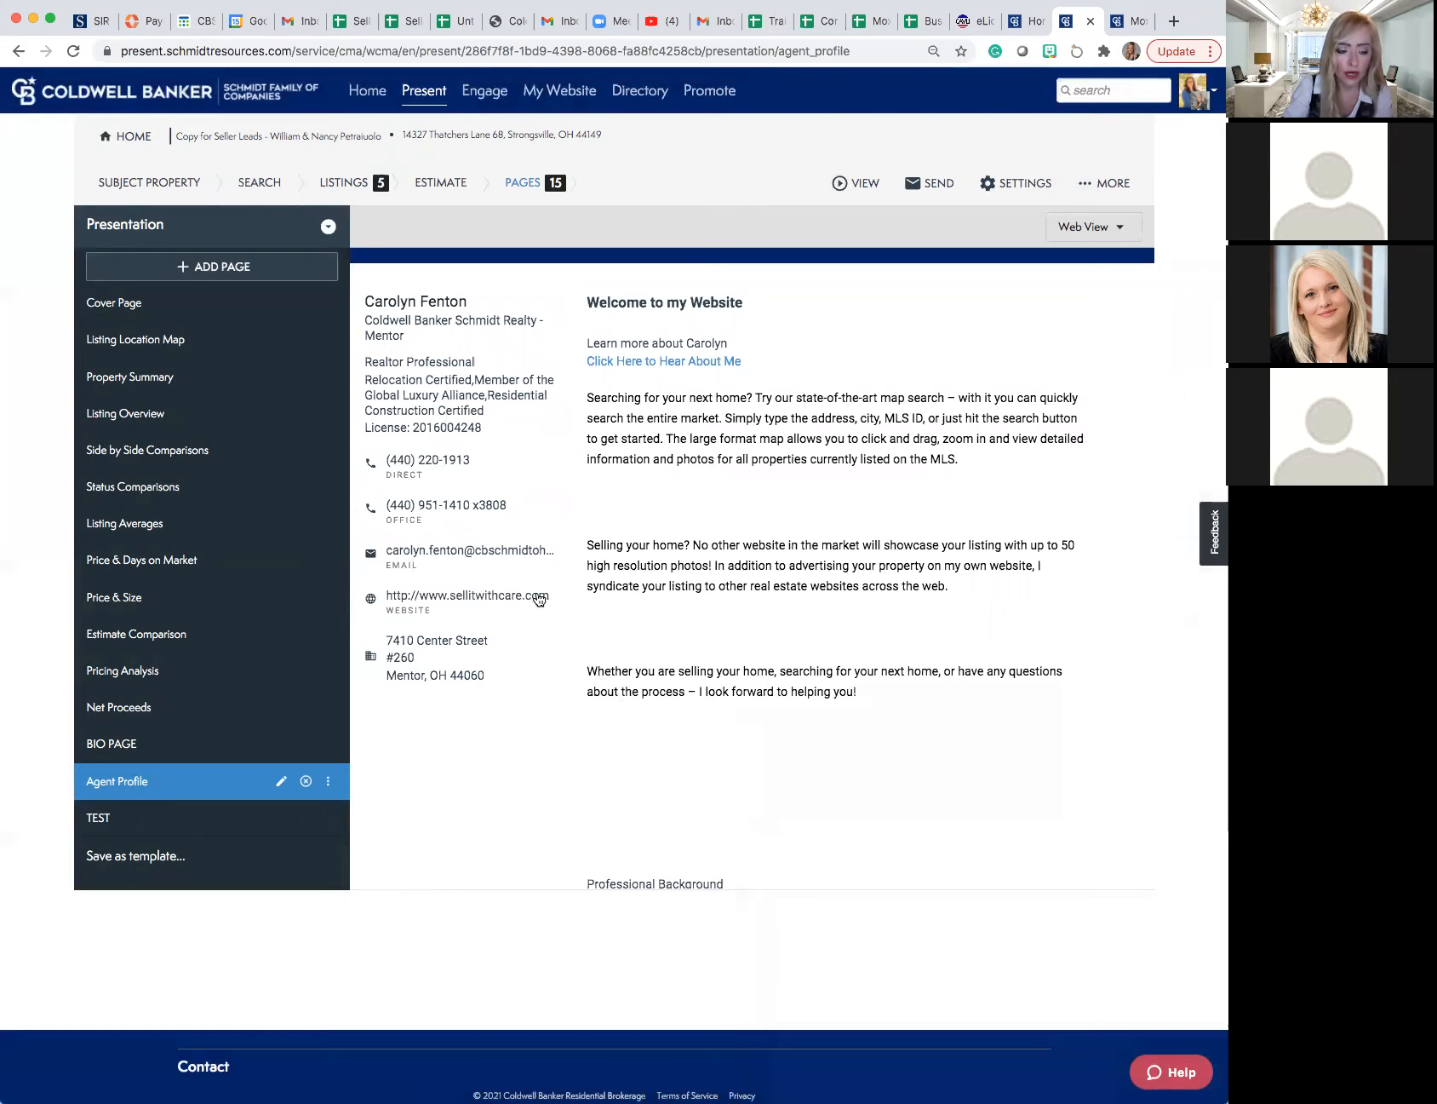
scroll(505, 745, "down", 3)
scroll(505, 745, "down", 5)
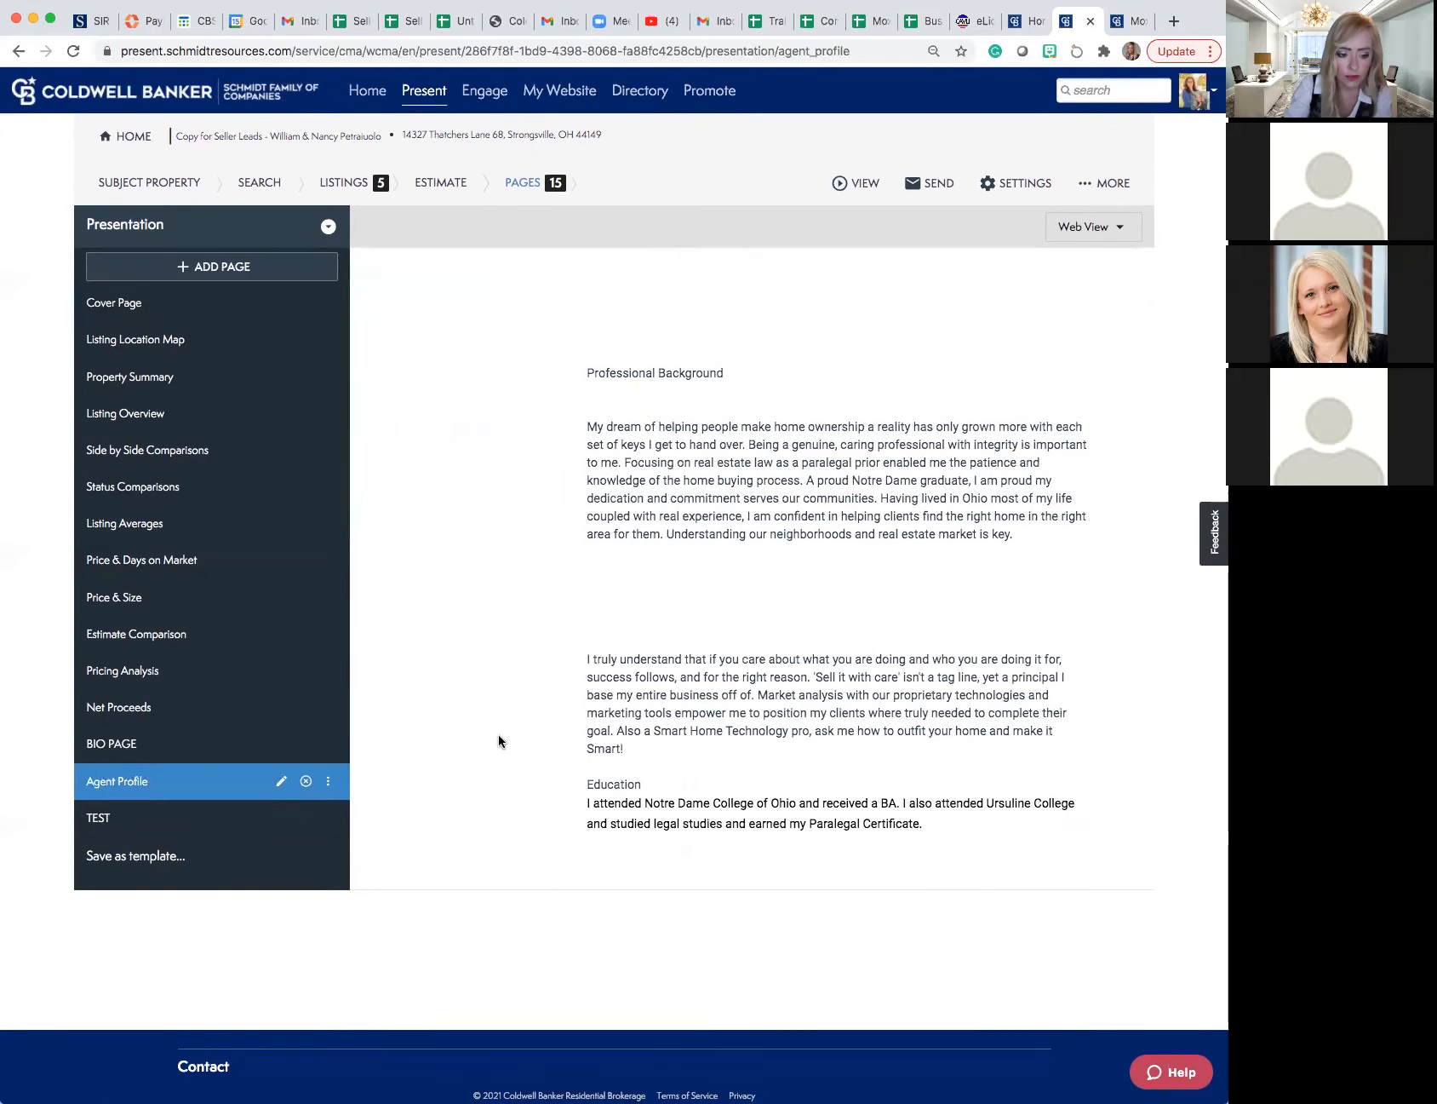
- Turn the agent photo and the web and PDF Zillow ratings and reviews back on for the Agent Profile page
left_click(281, 784)
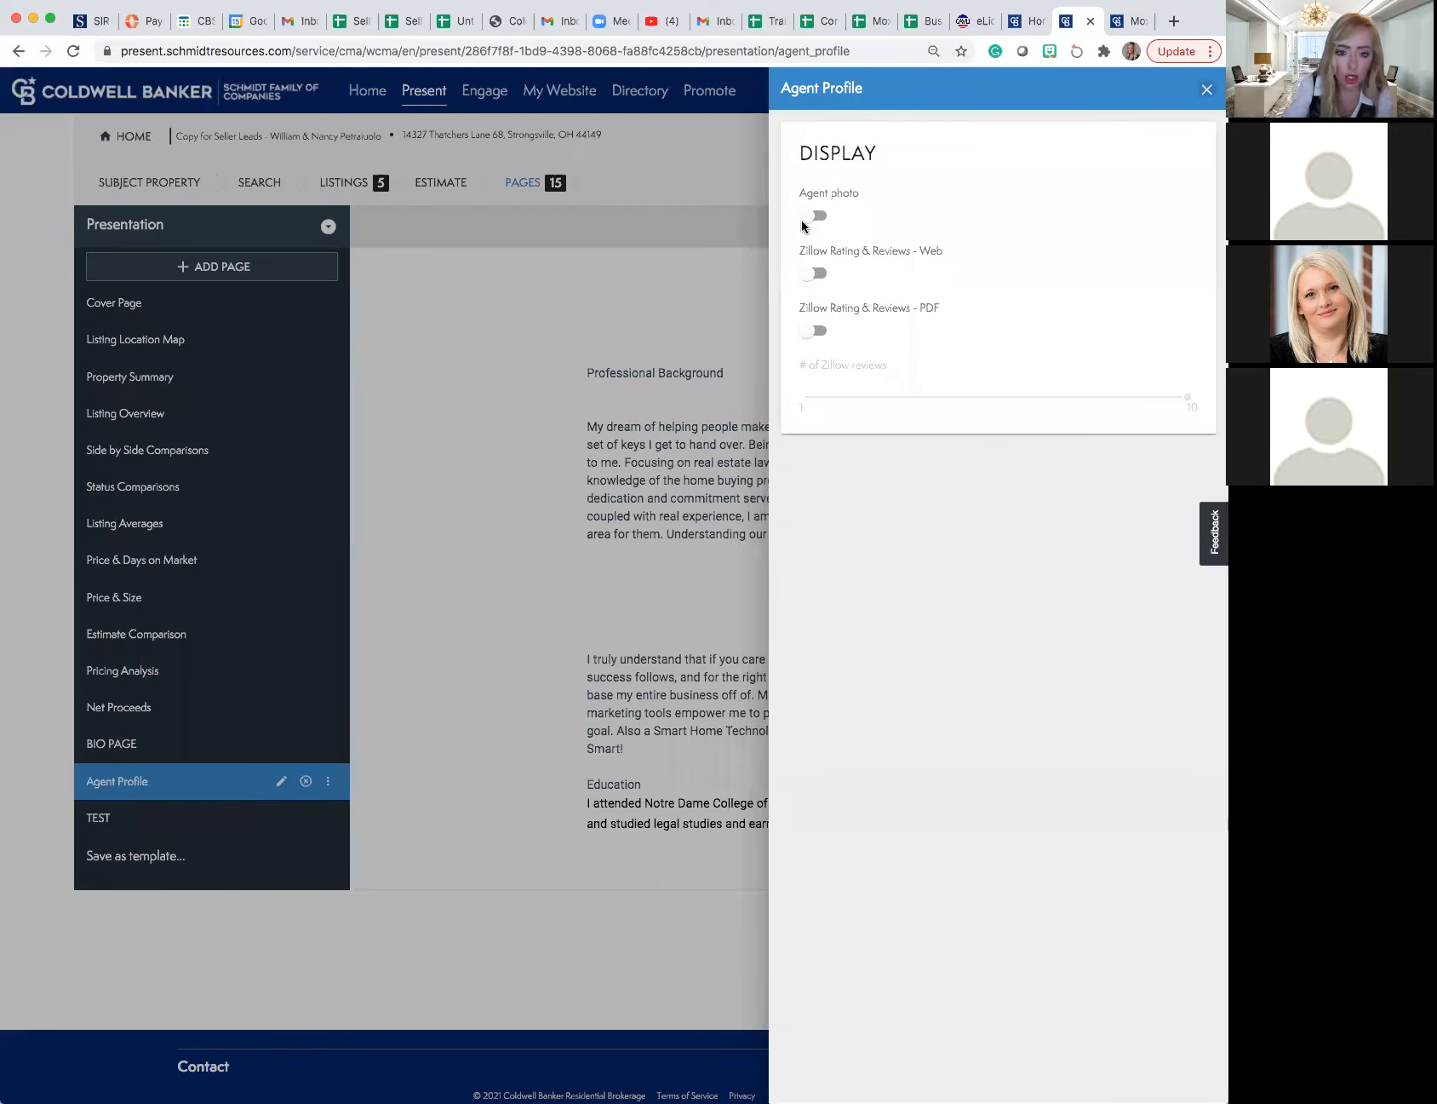
left_click(814, 216)
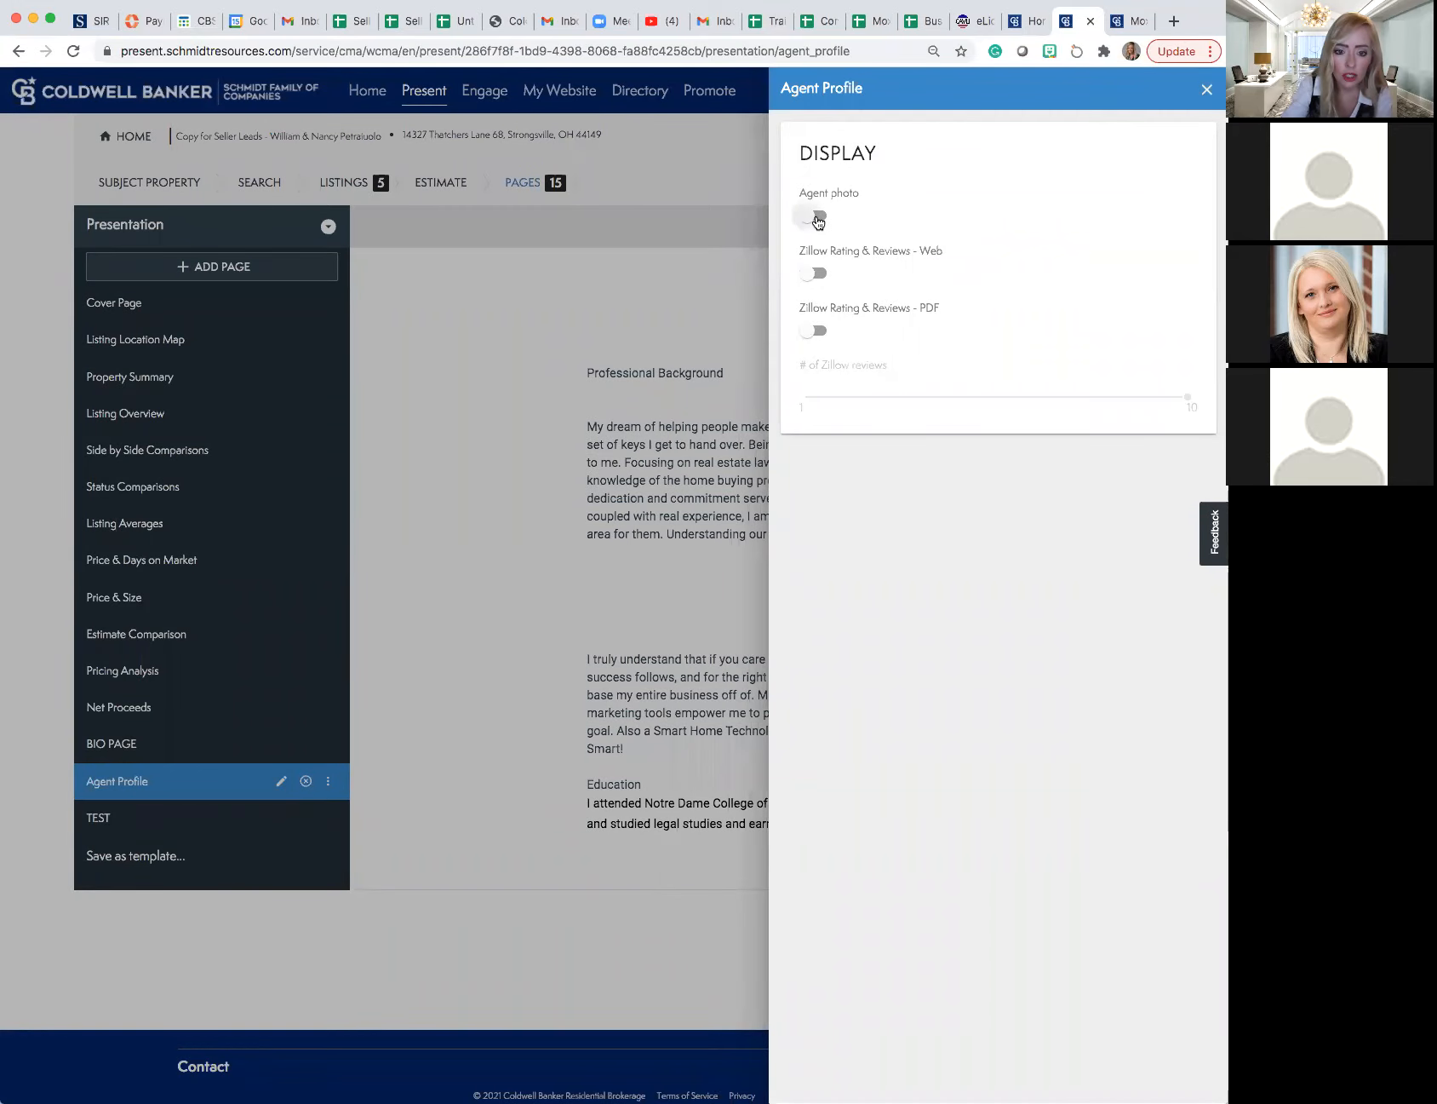
left_click(806, 273)
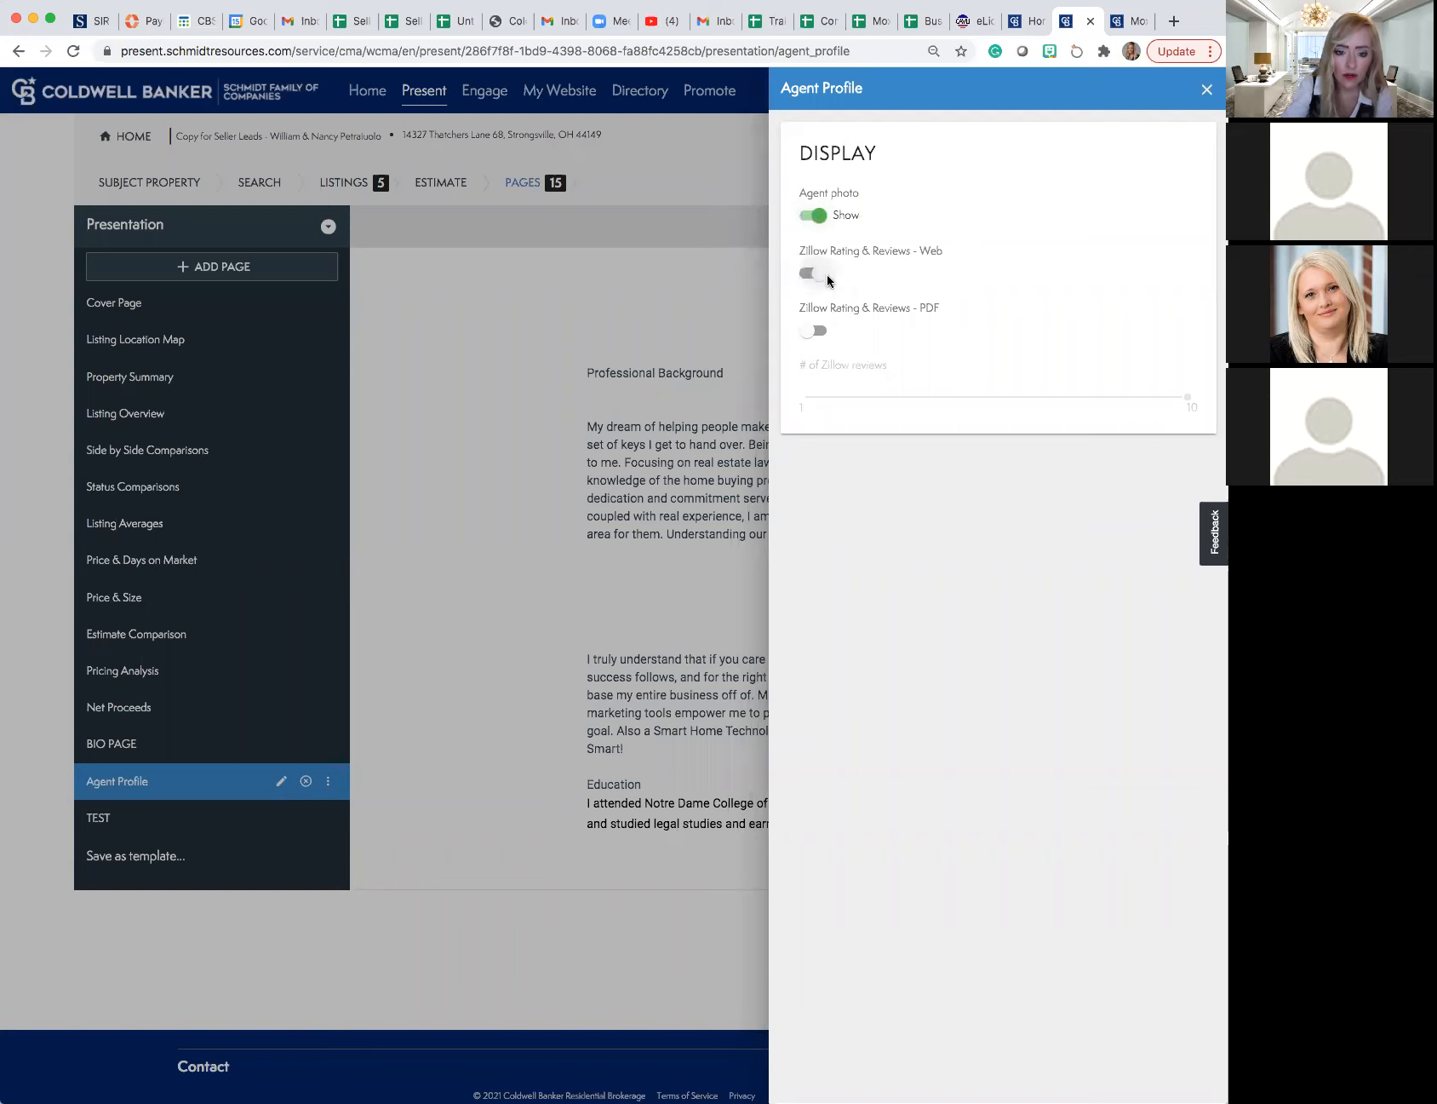
left_click(821, 333)
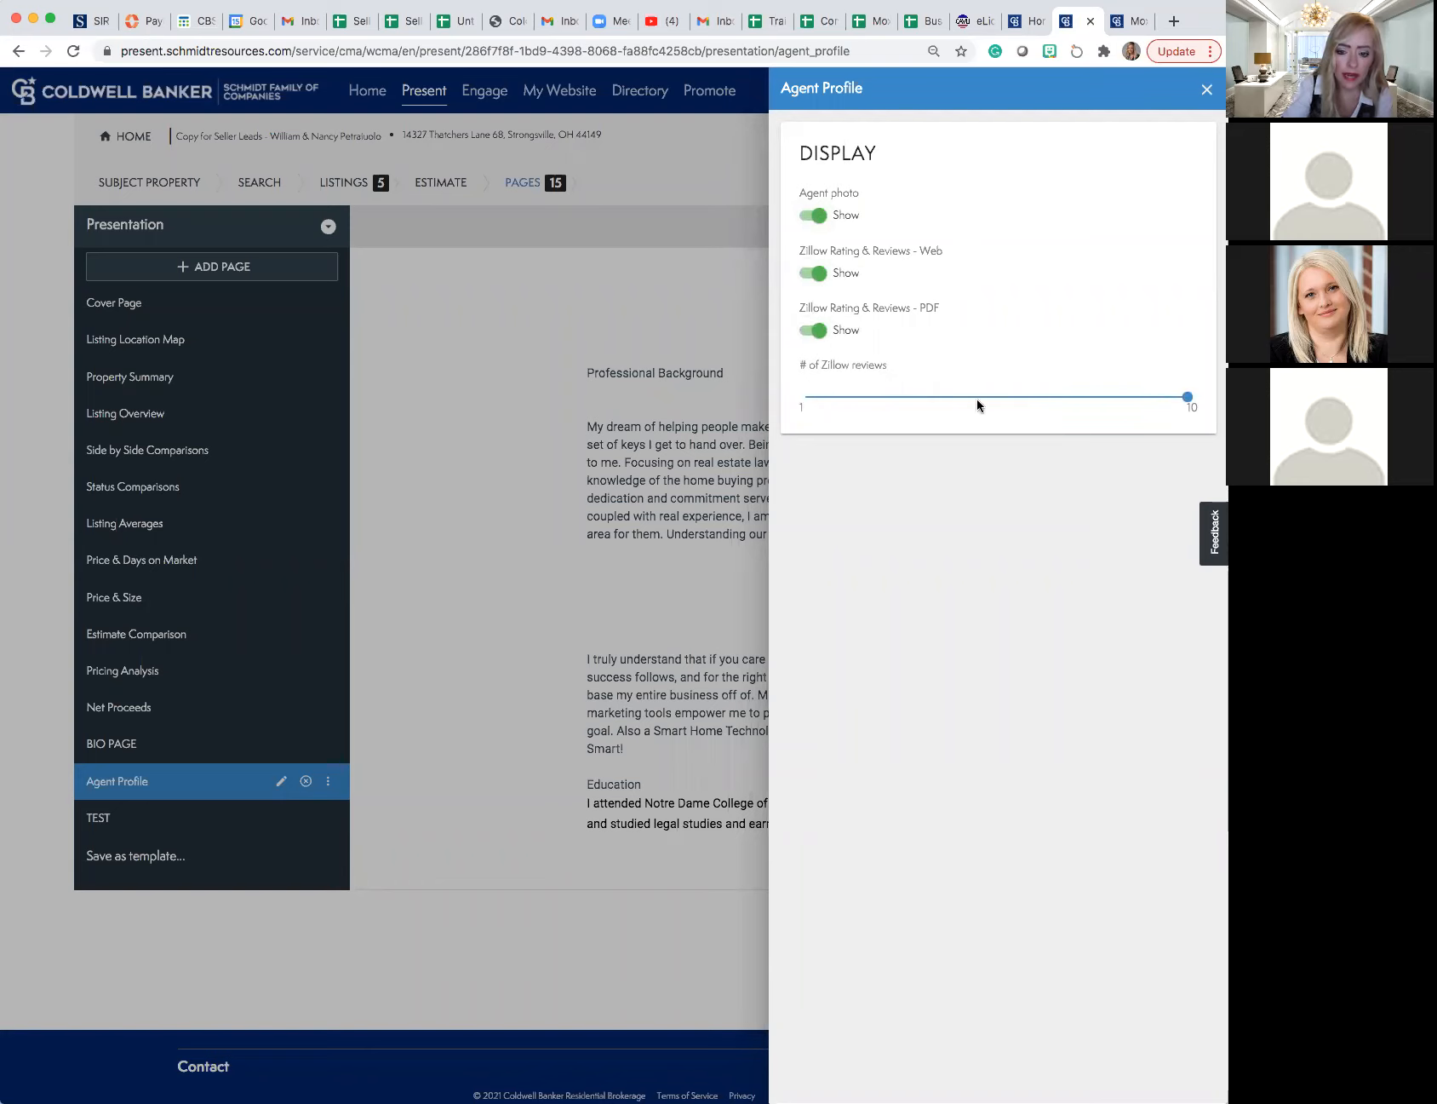
left_click(1206, 91)
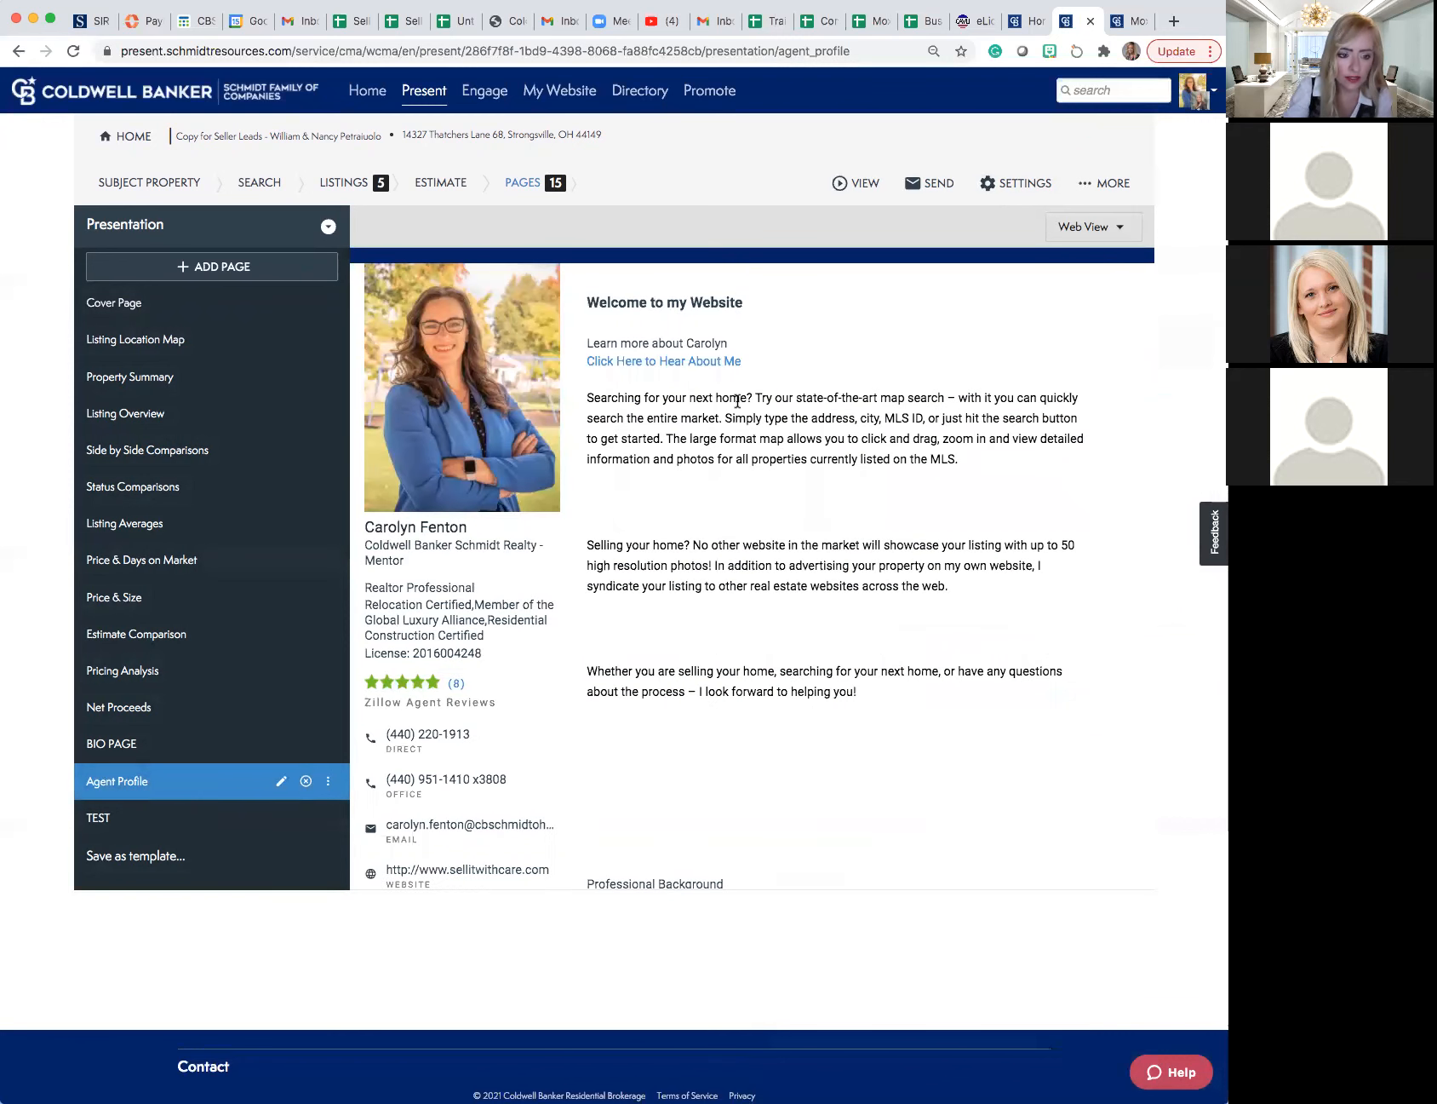
- Examine the Agent Profile page down to its Zillow reviews, load more reviews and read through them
scroll(738, 401, "down", 1)
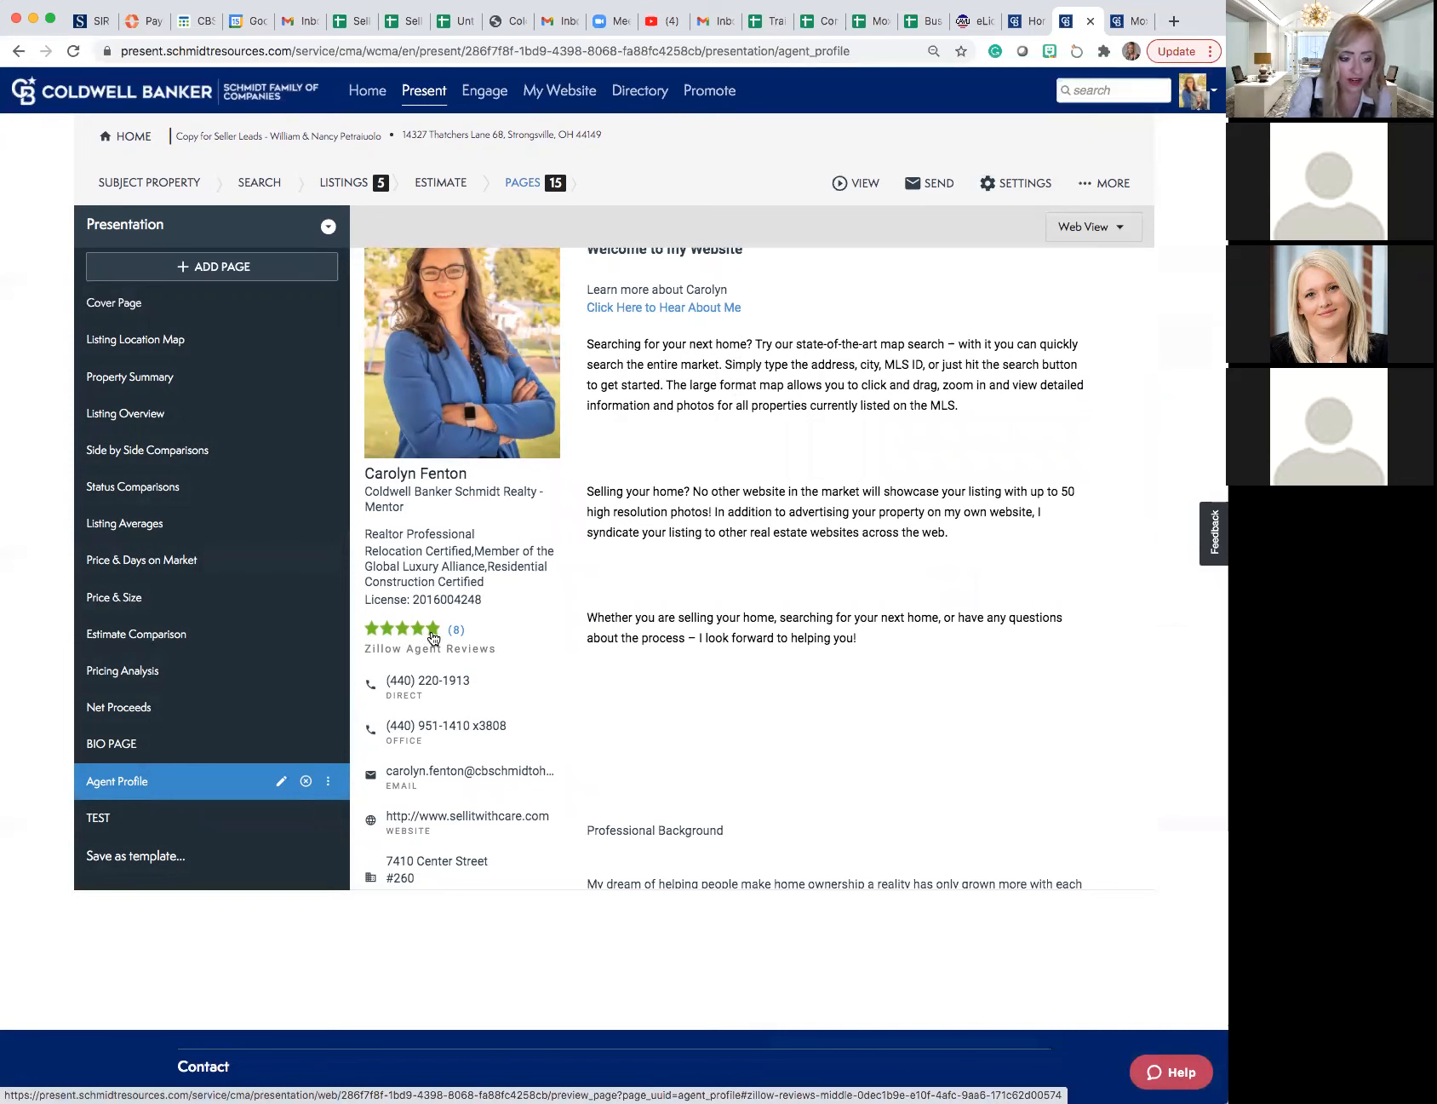
scroll(571, 622, "down", 3)
scroll(570, 621, "down", 7)
scroll(554, 708, "down", 10)
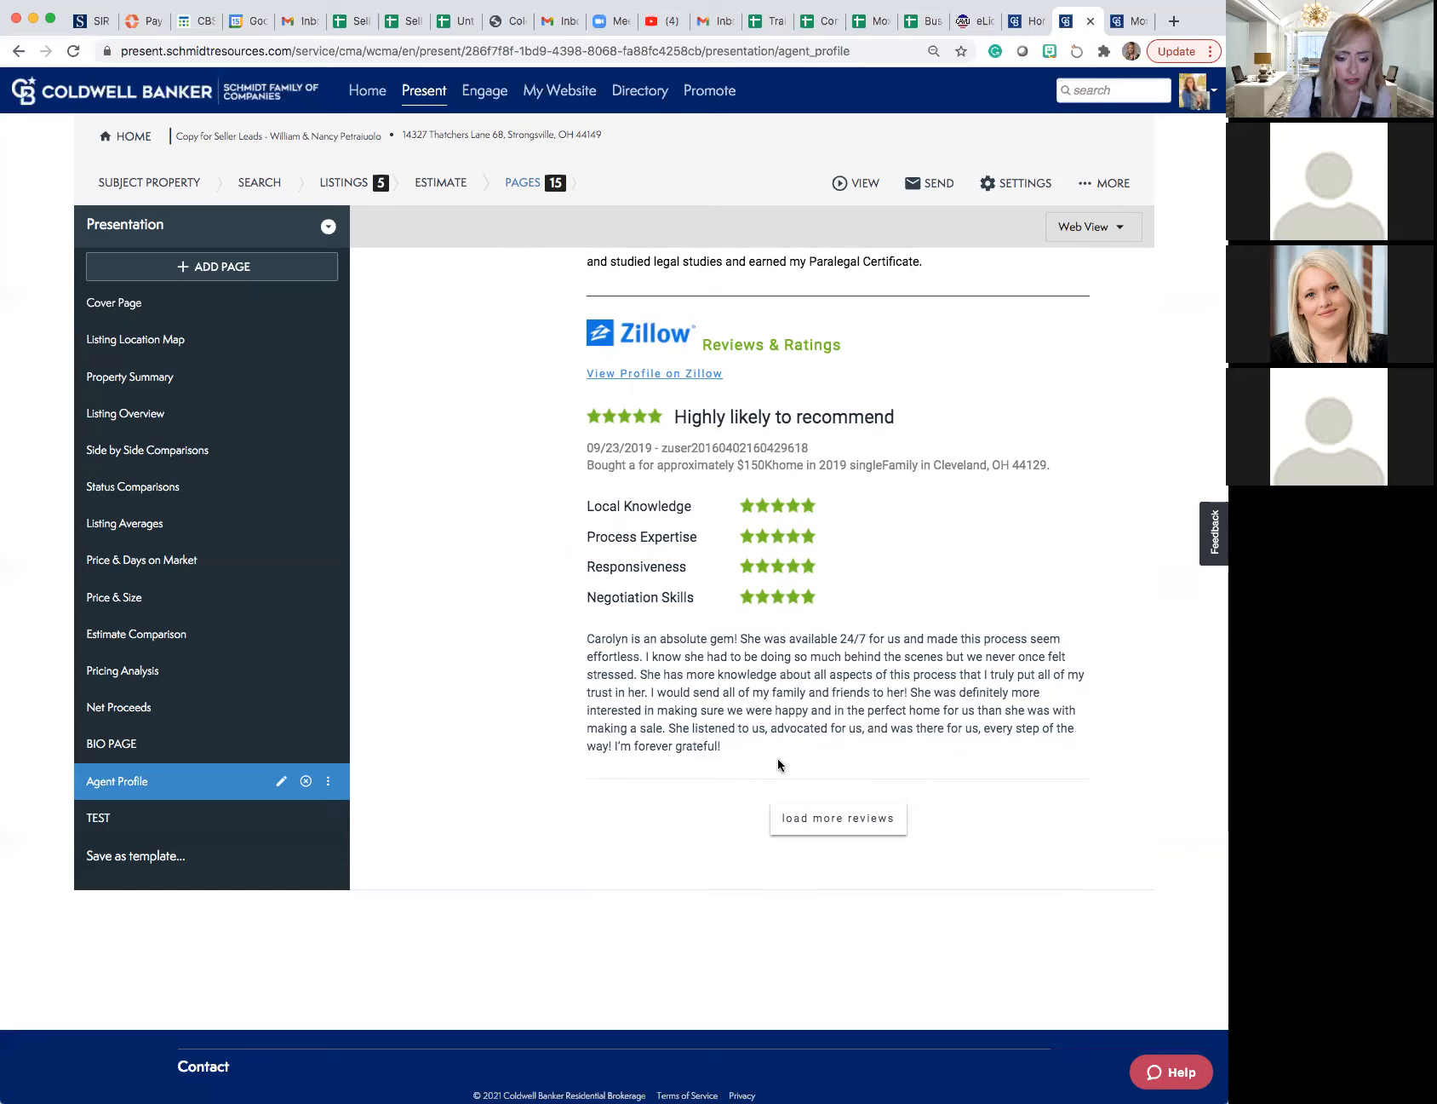
left_click(815, 819)
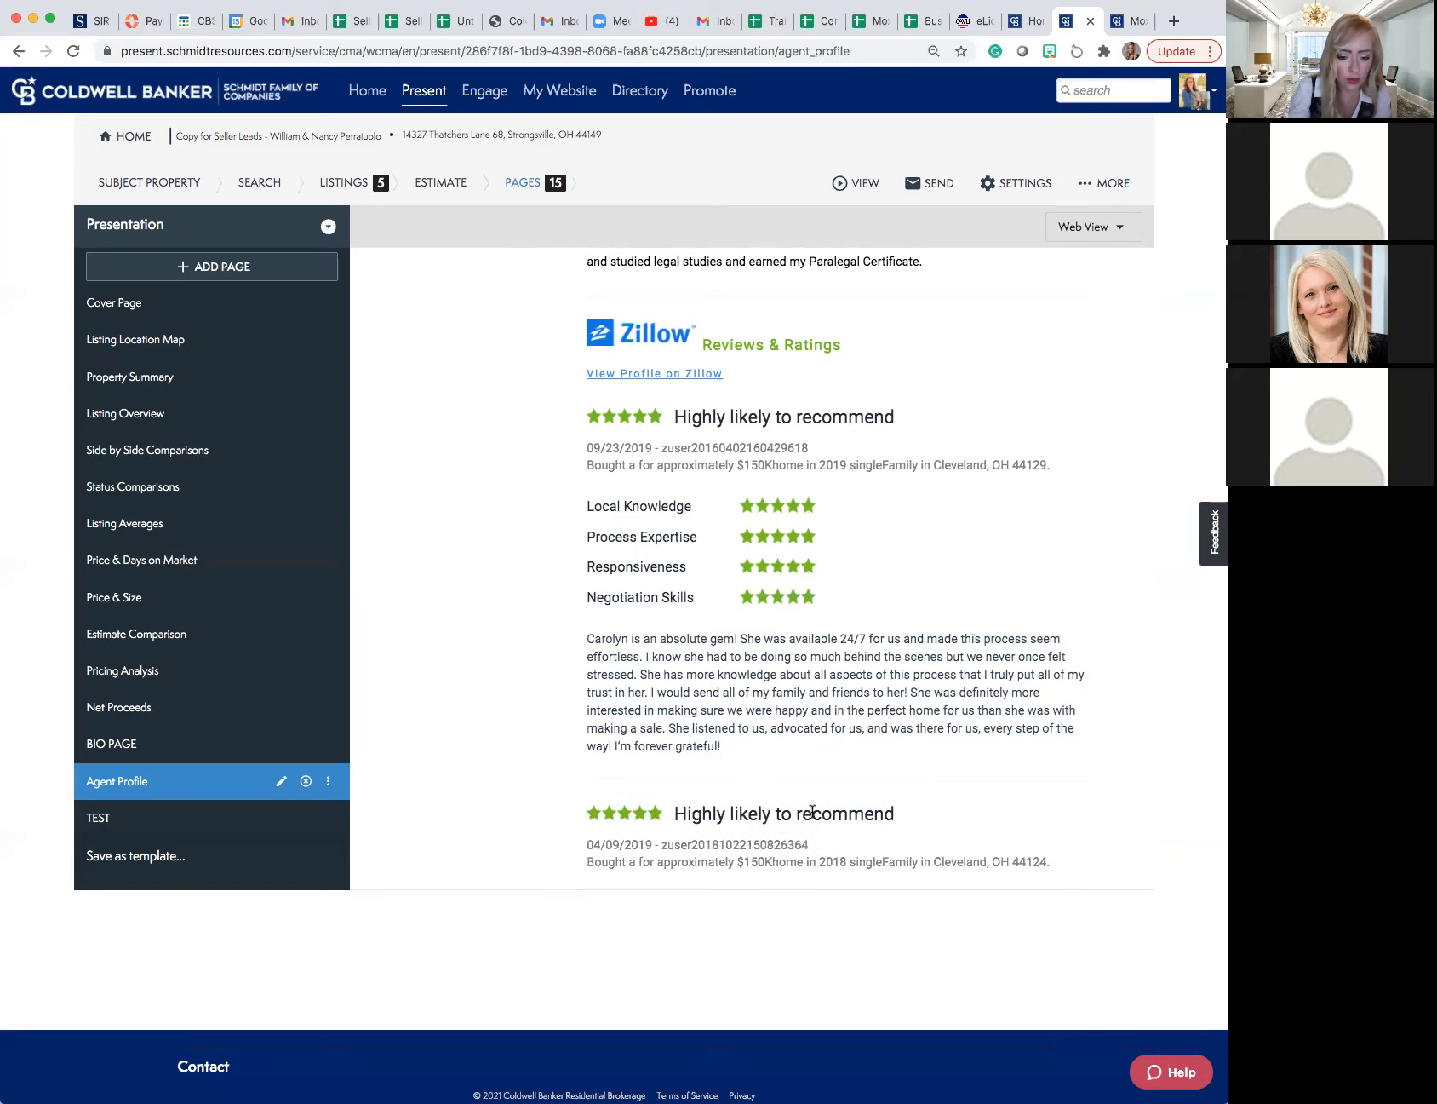
scroll(789, 787, "down", 5)
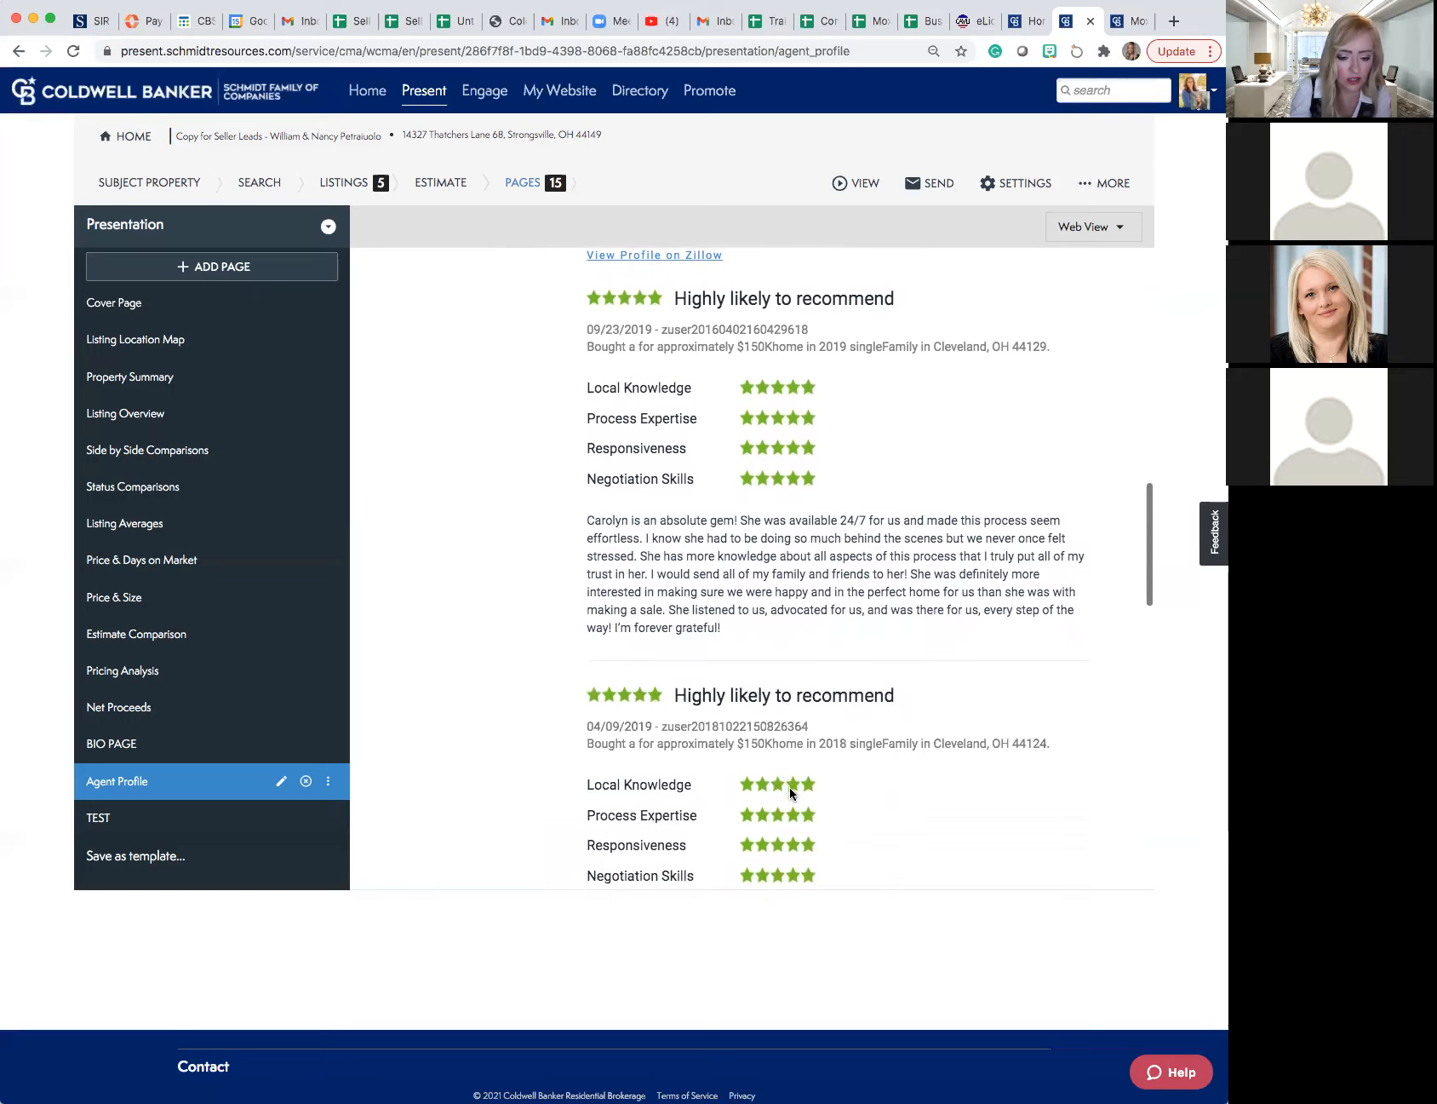
scroll(789, 789, "down", 7)
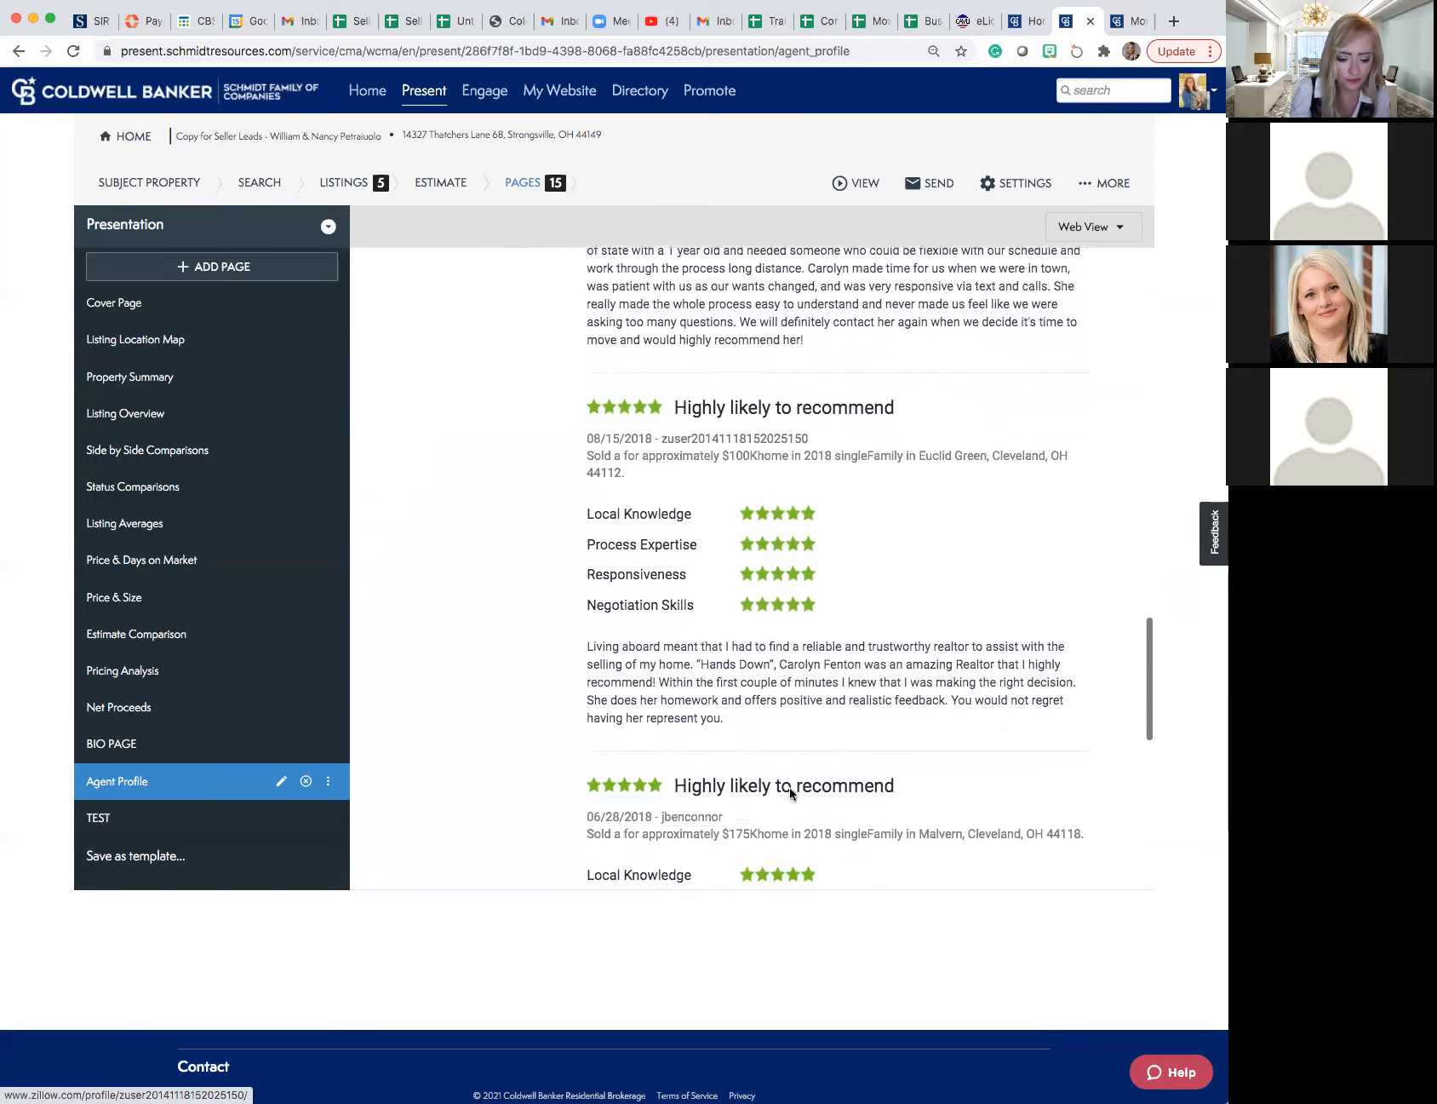
scroll(789, 786, "down", 3)
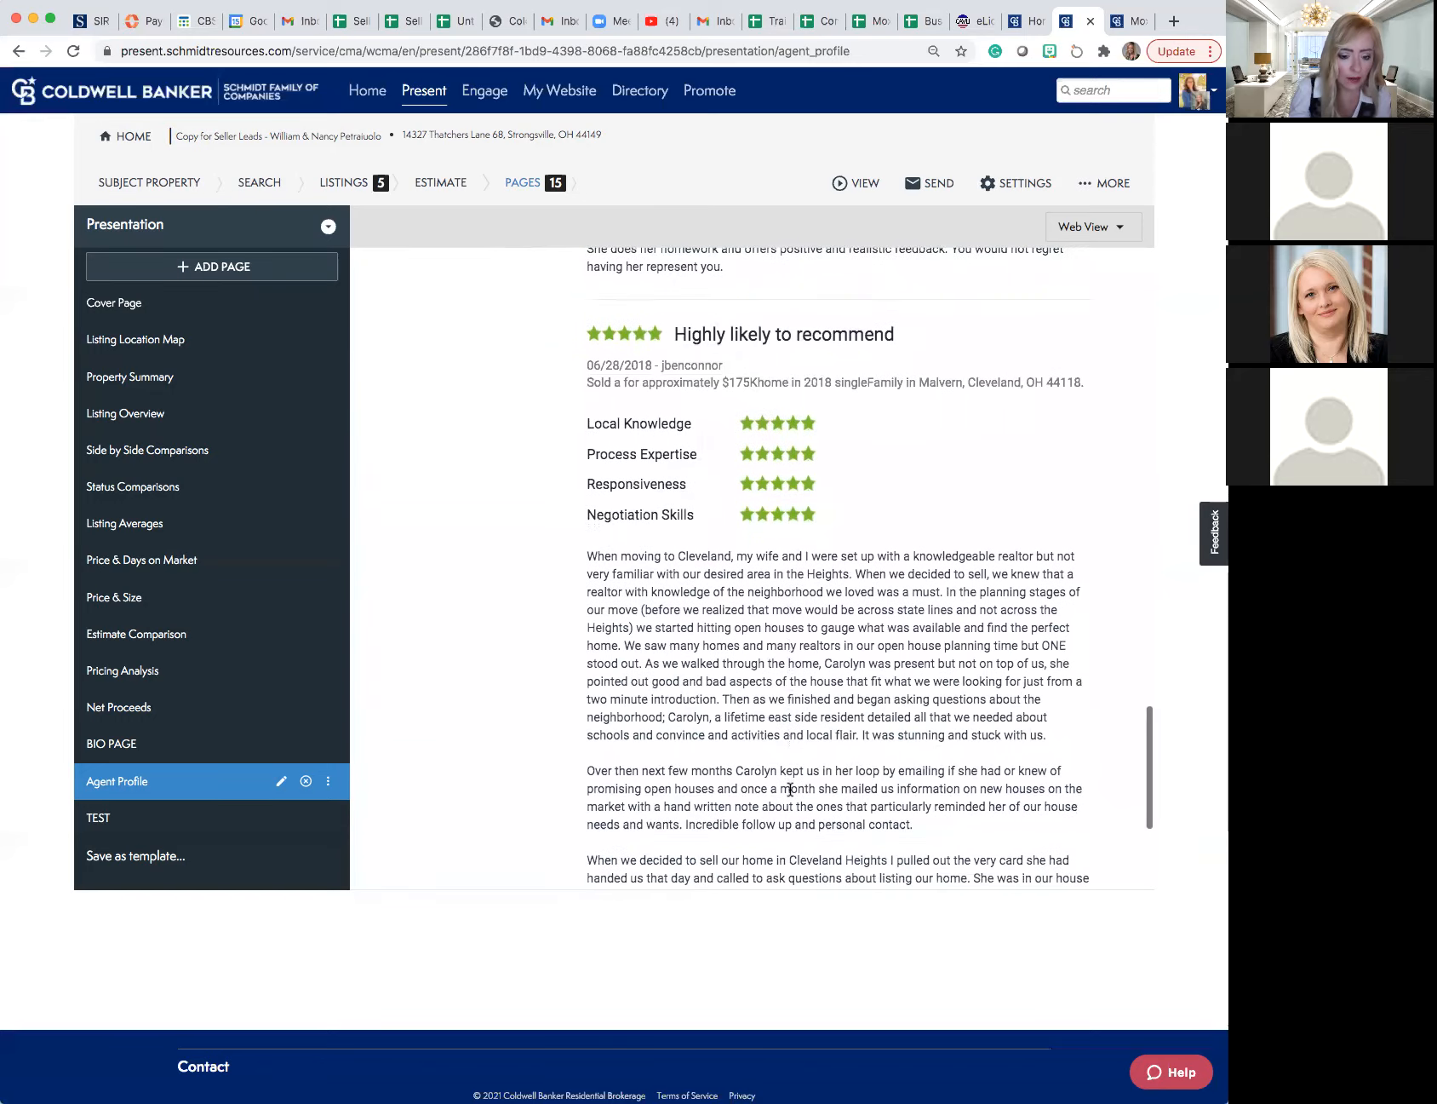
scroll(790, 790, "down", 1)
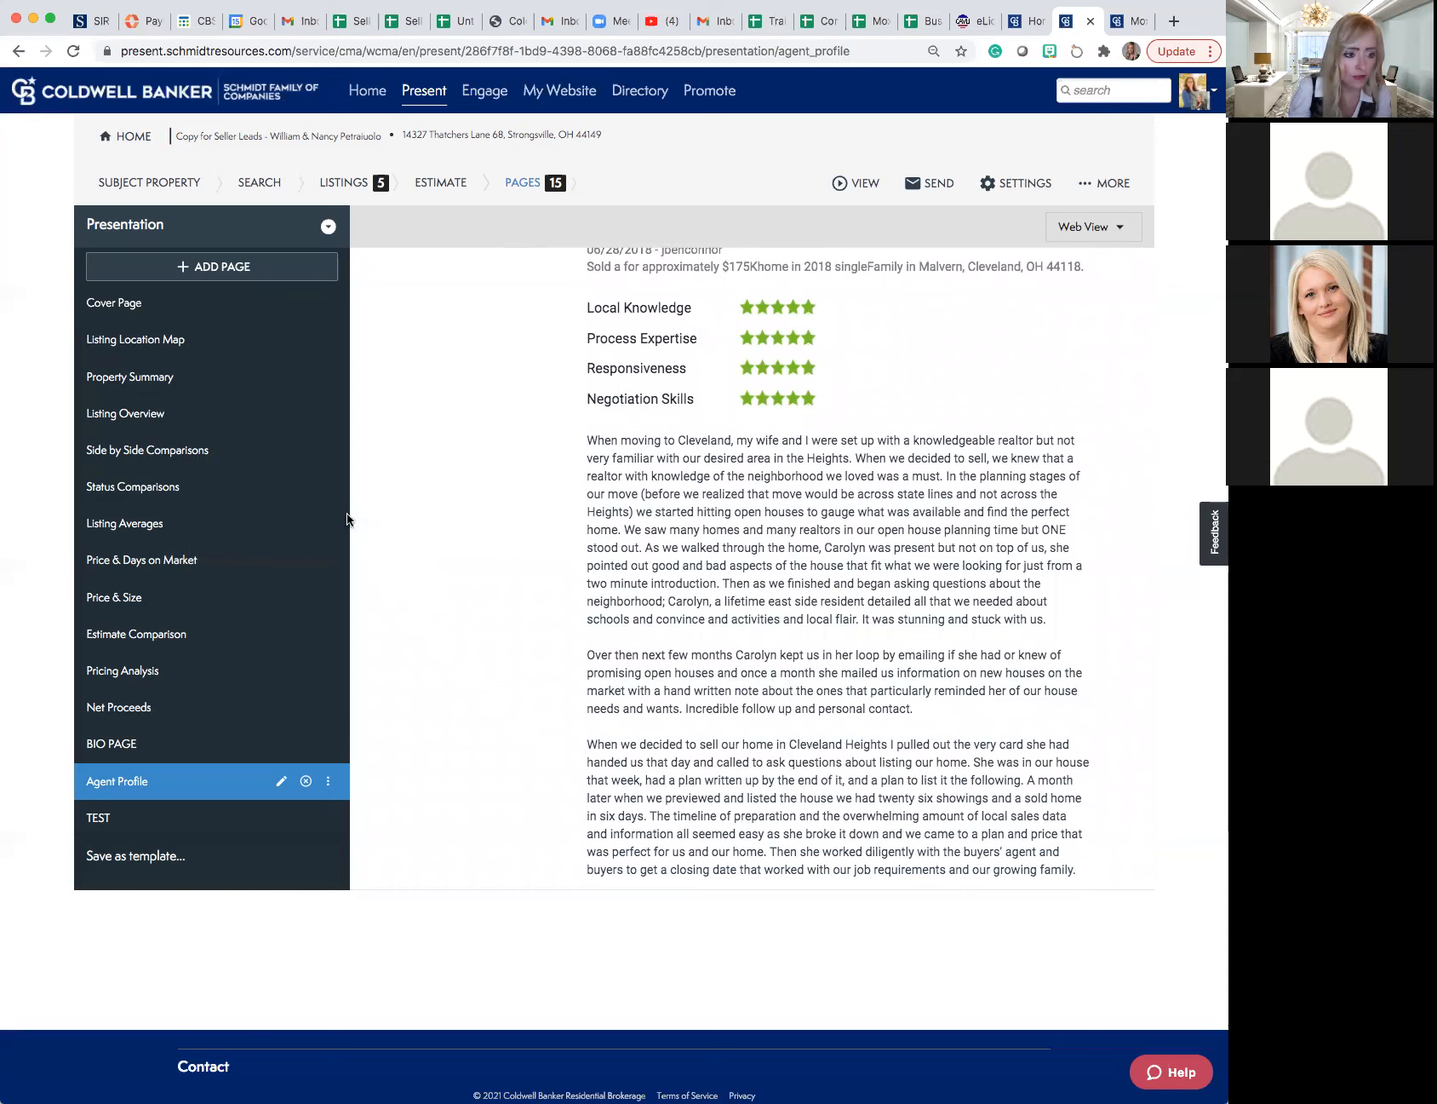
- Build a new custom page in web view using the layout with one full-width row above two columns
left_click(232, 281)
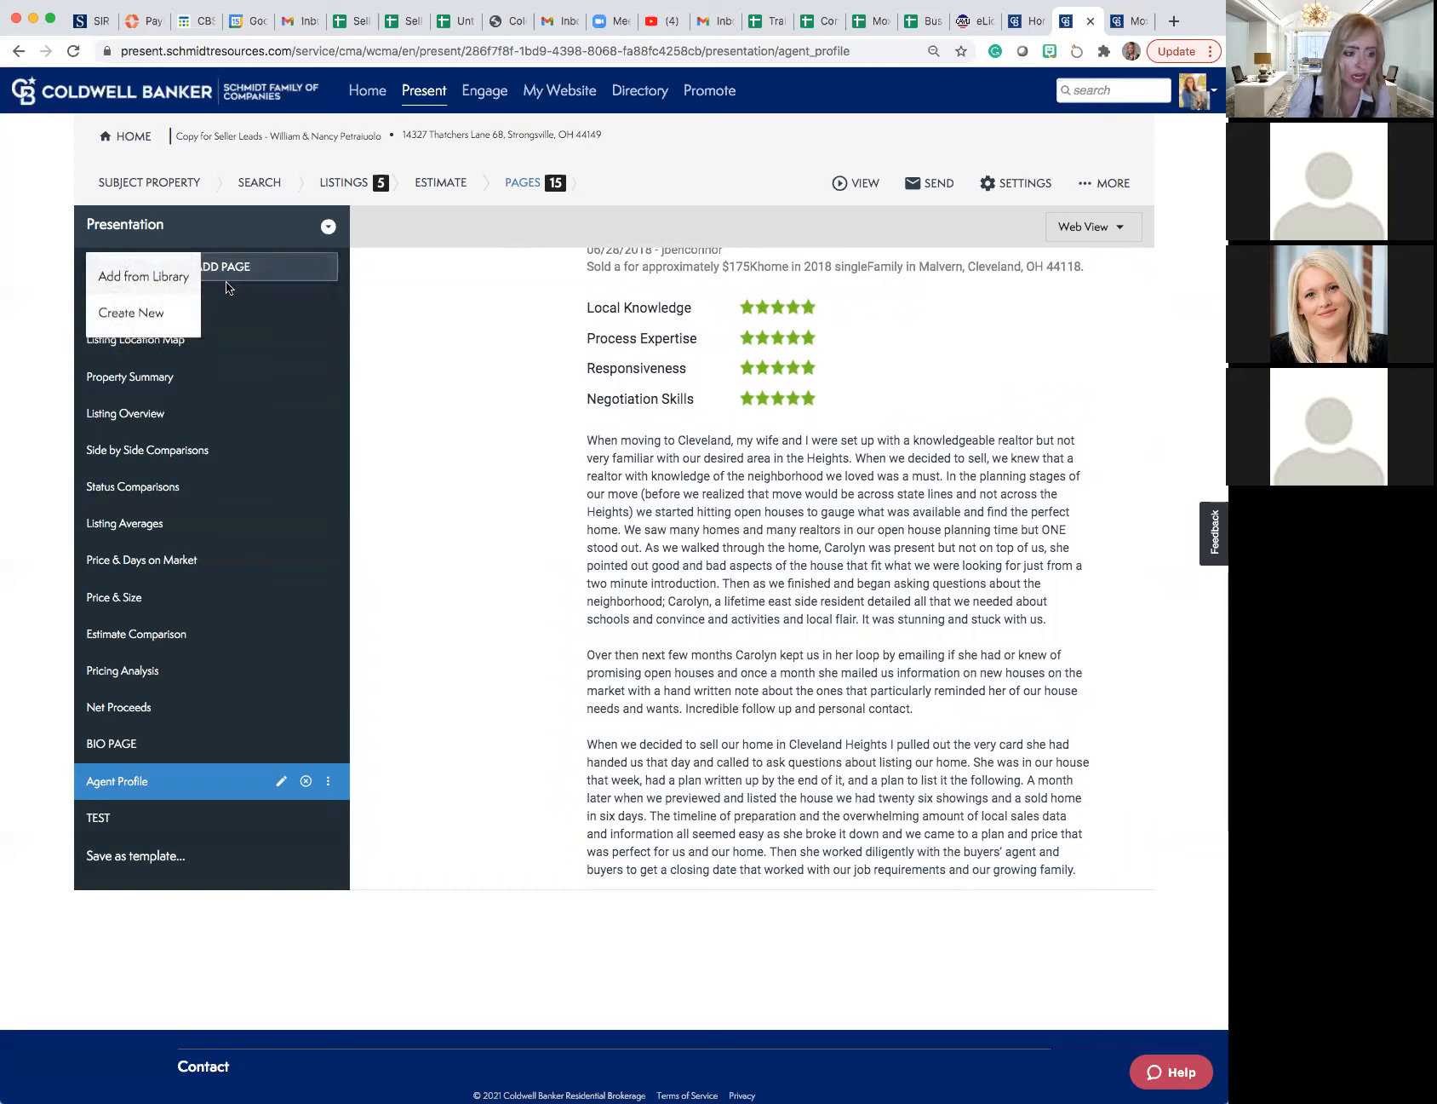
left_click(160, 315)
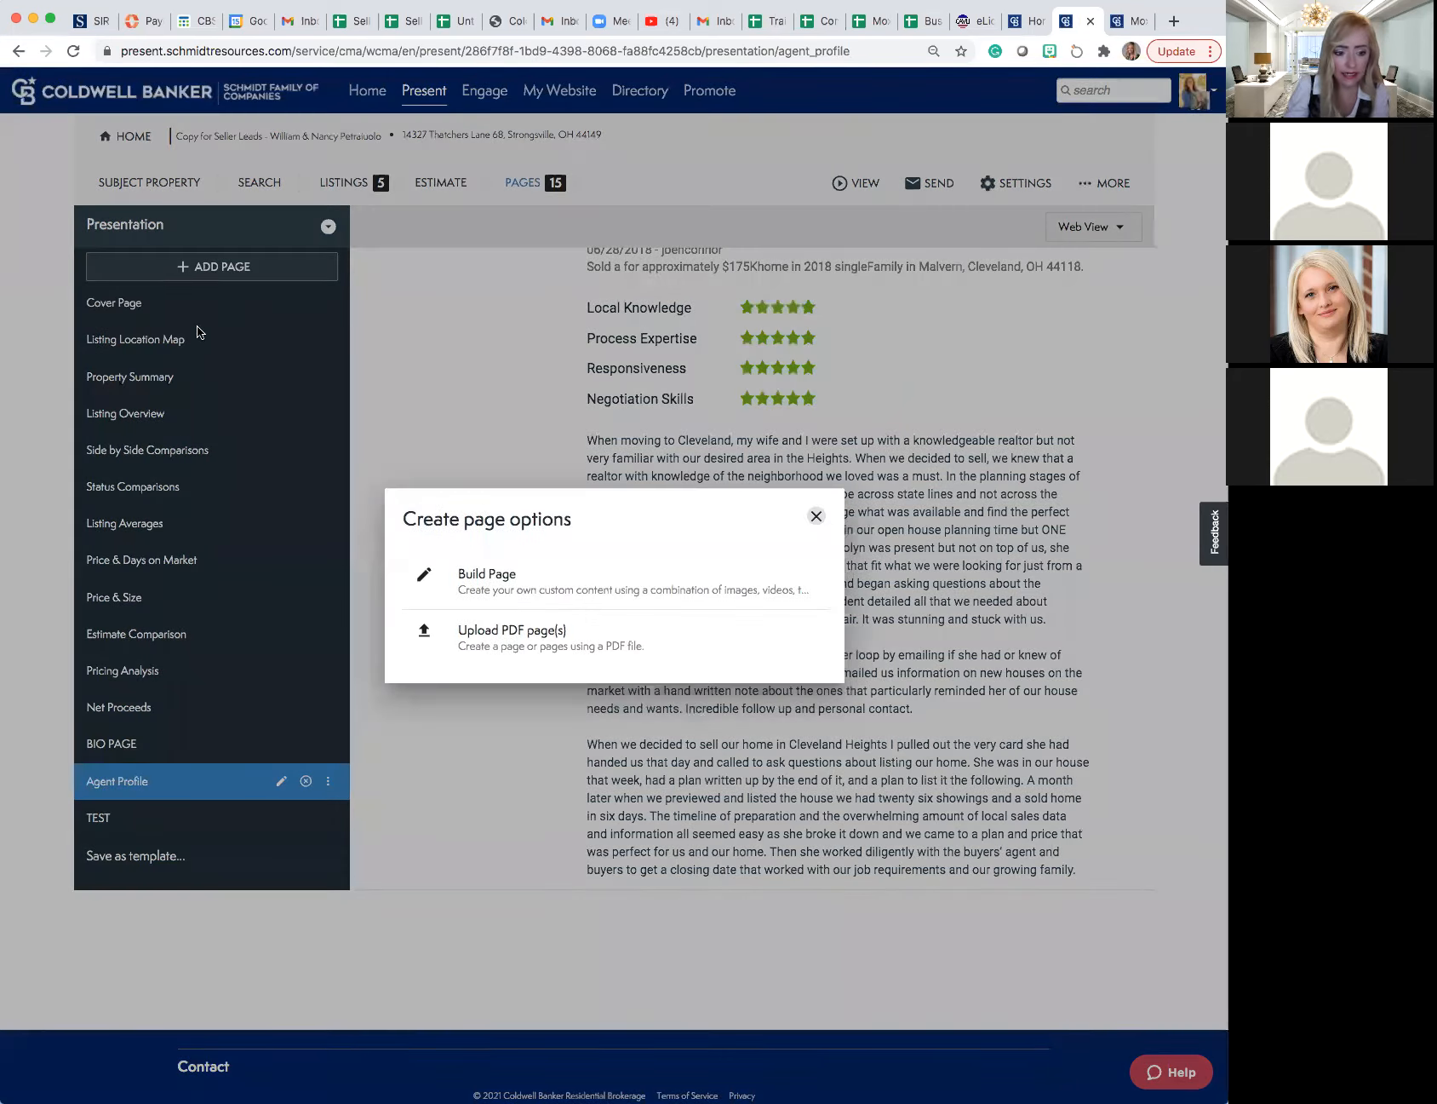
left_click(491, 571)
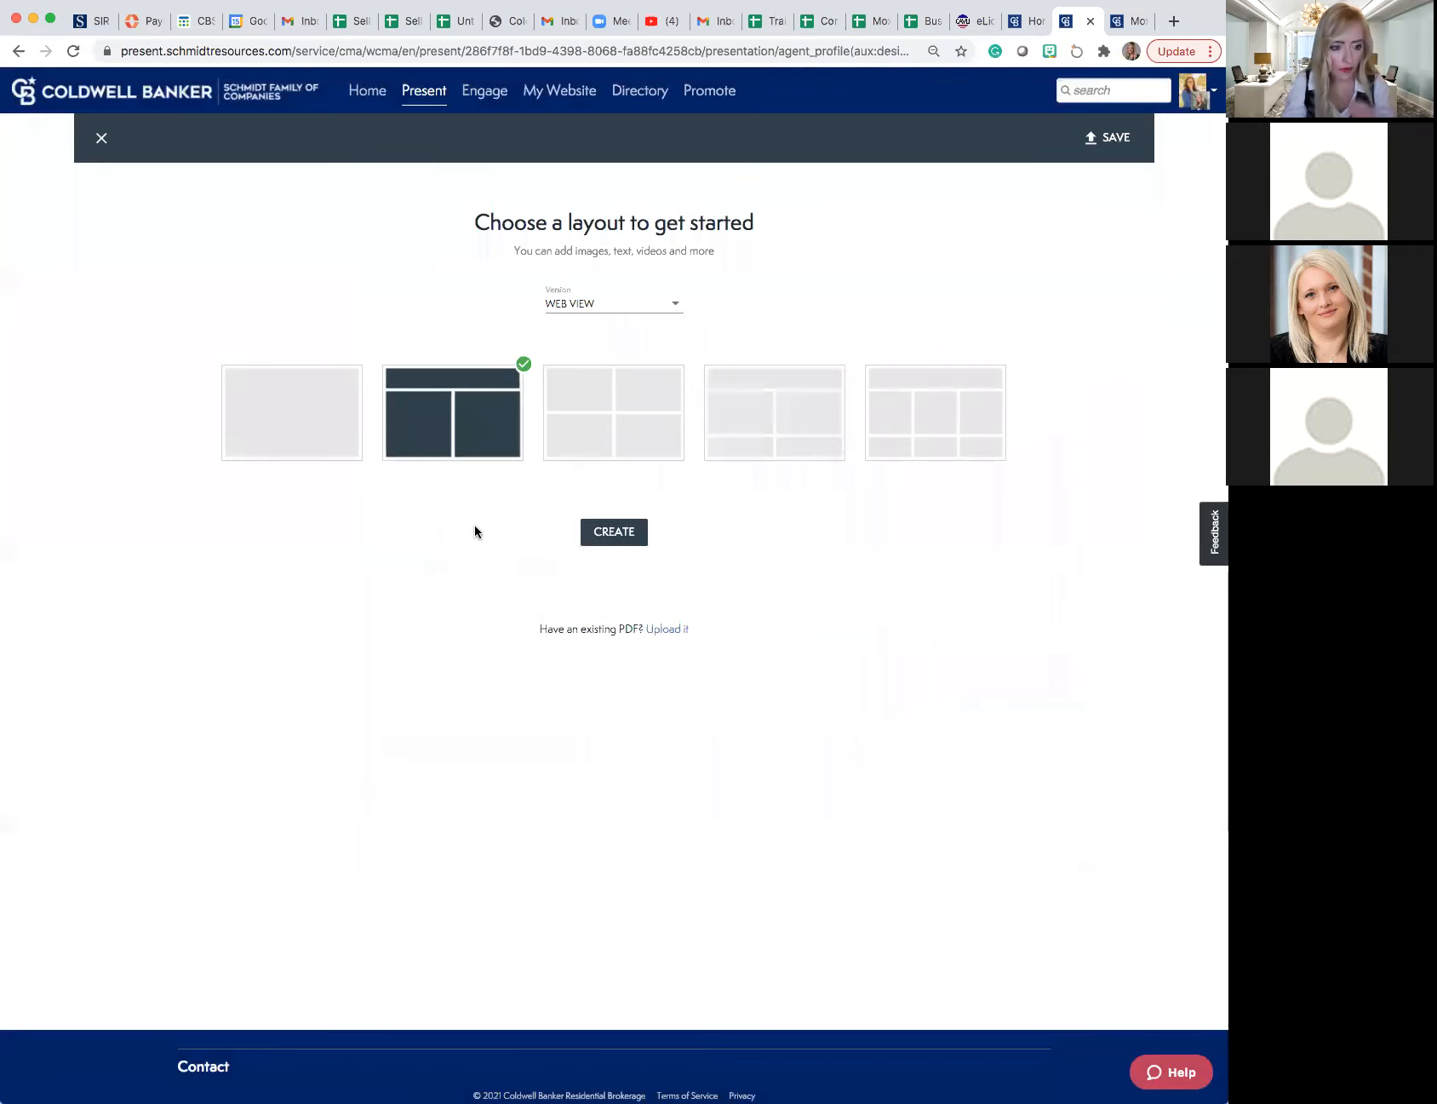
left_click(602, 534)
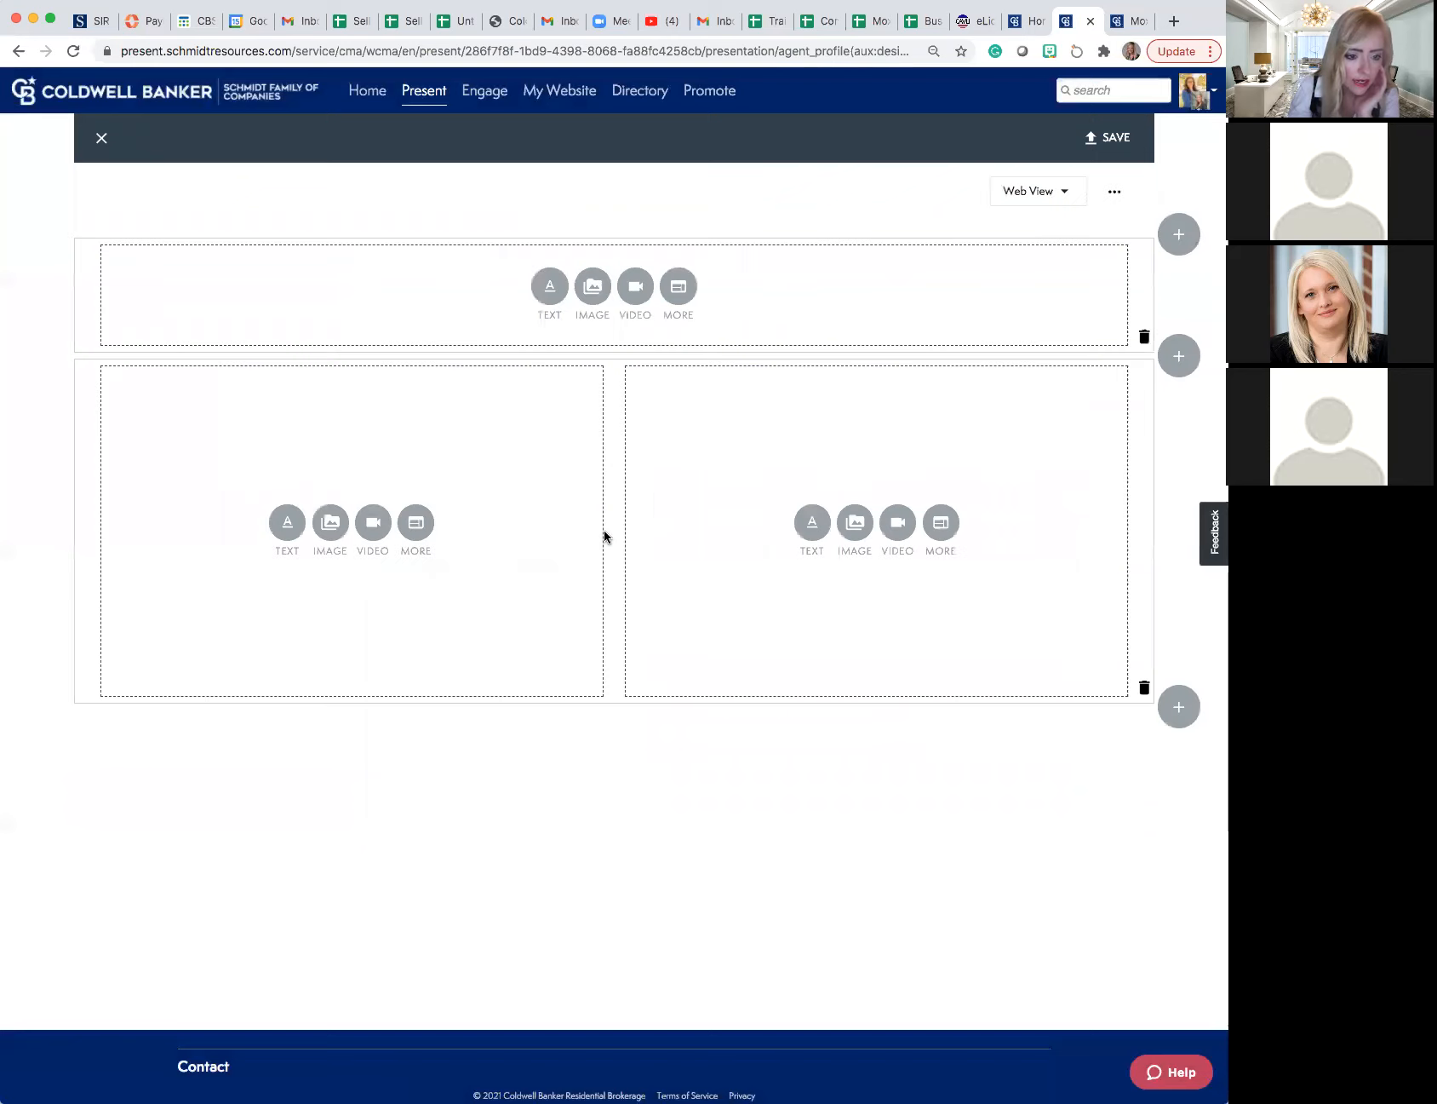
- Add the text "TYPE" to the new page's full-width row, centred and formatted as Large Text
left_click(550, 291)
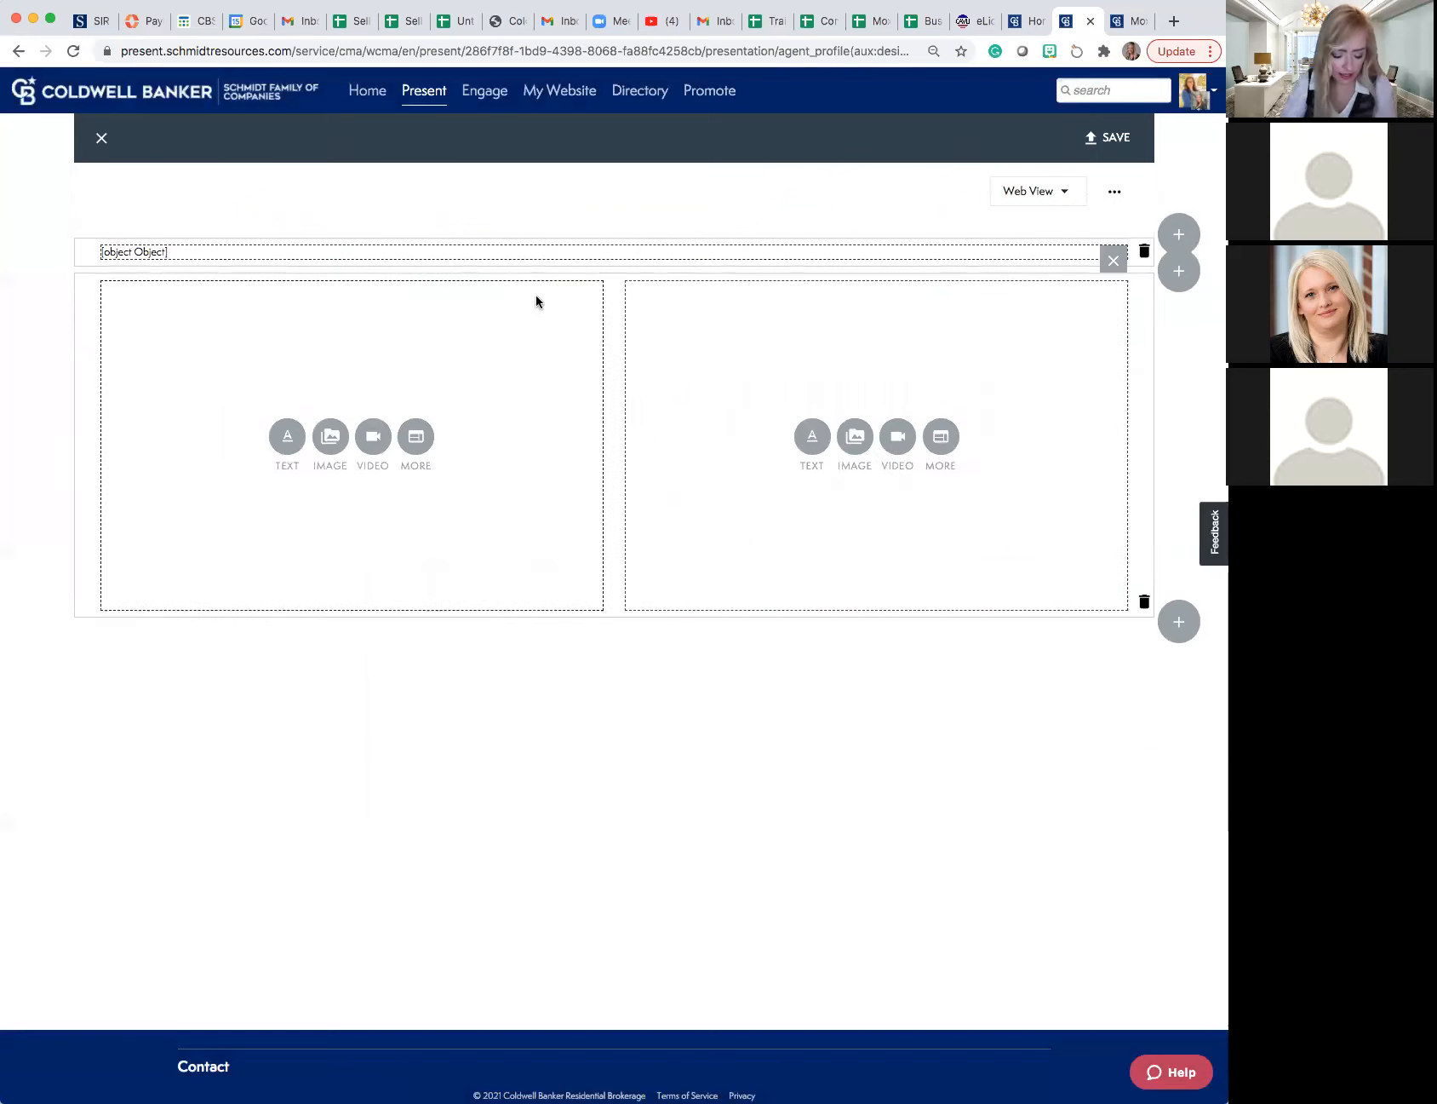
type("TYP")
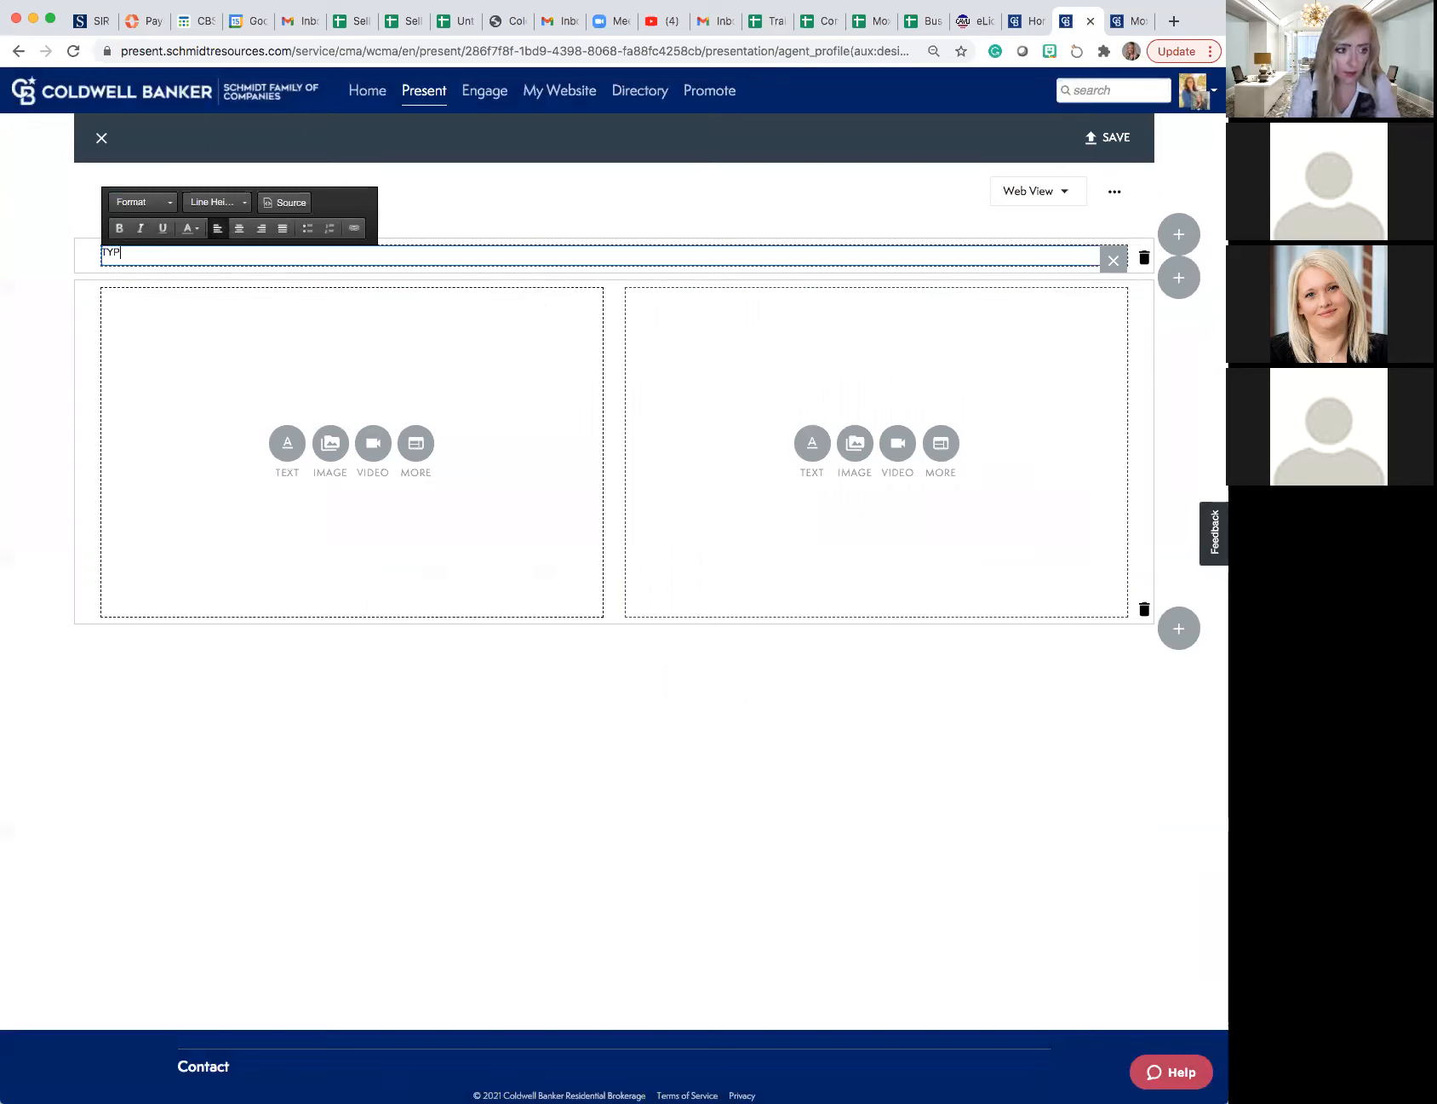
type("E")
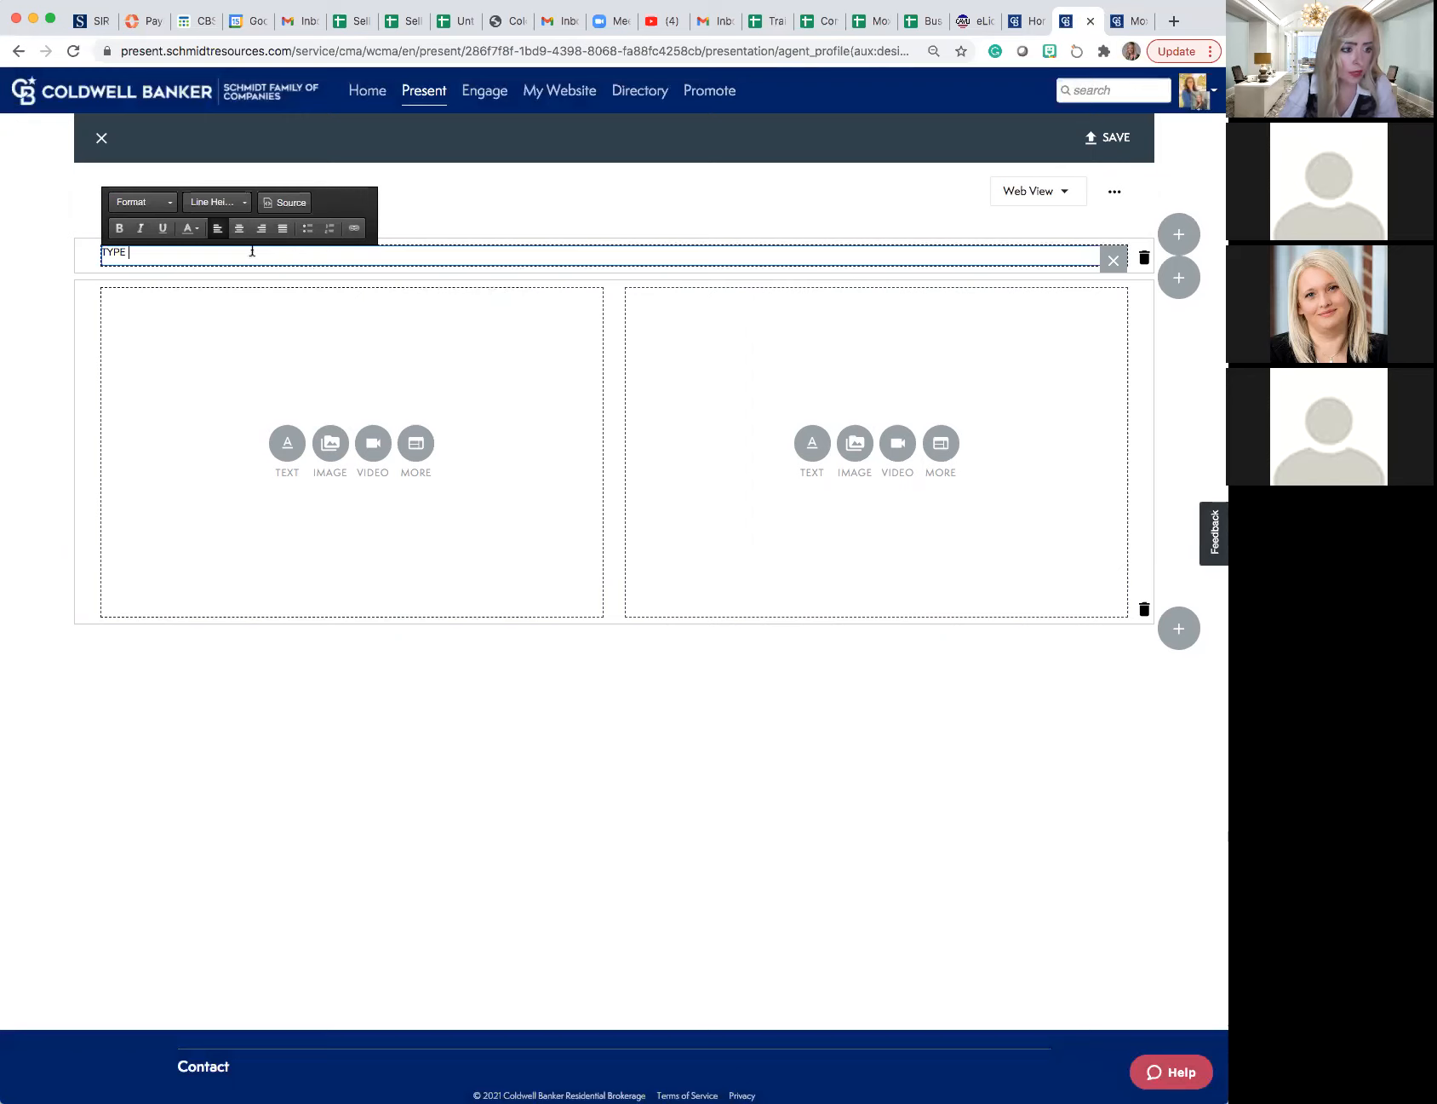
left_click_drag(159, 252, 84, 228)
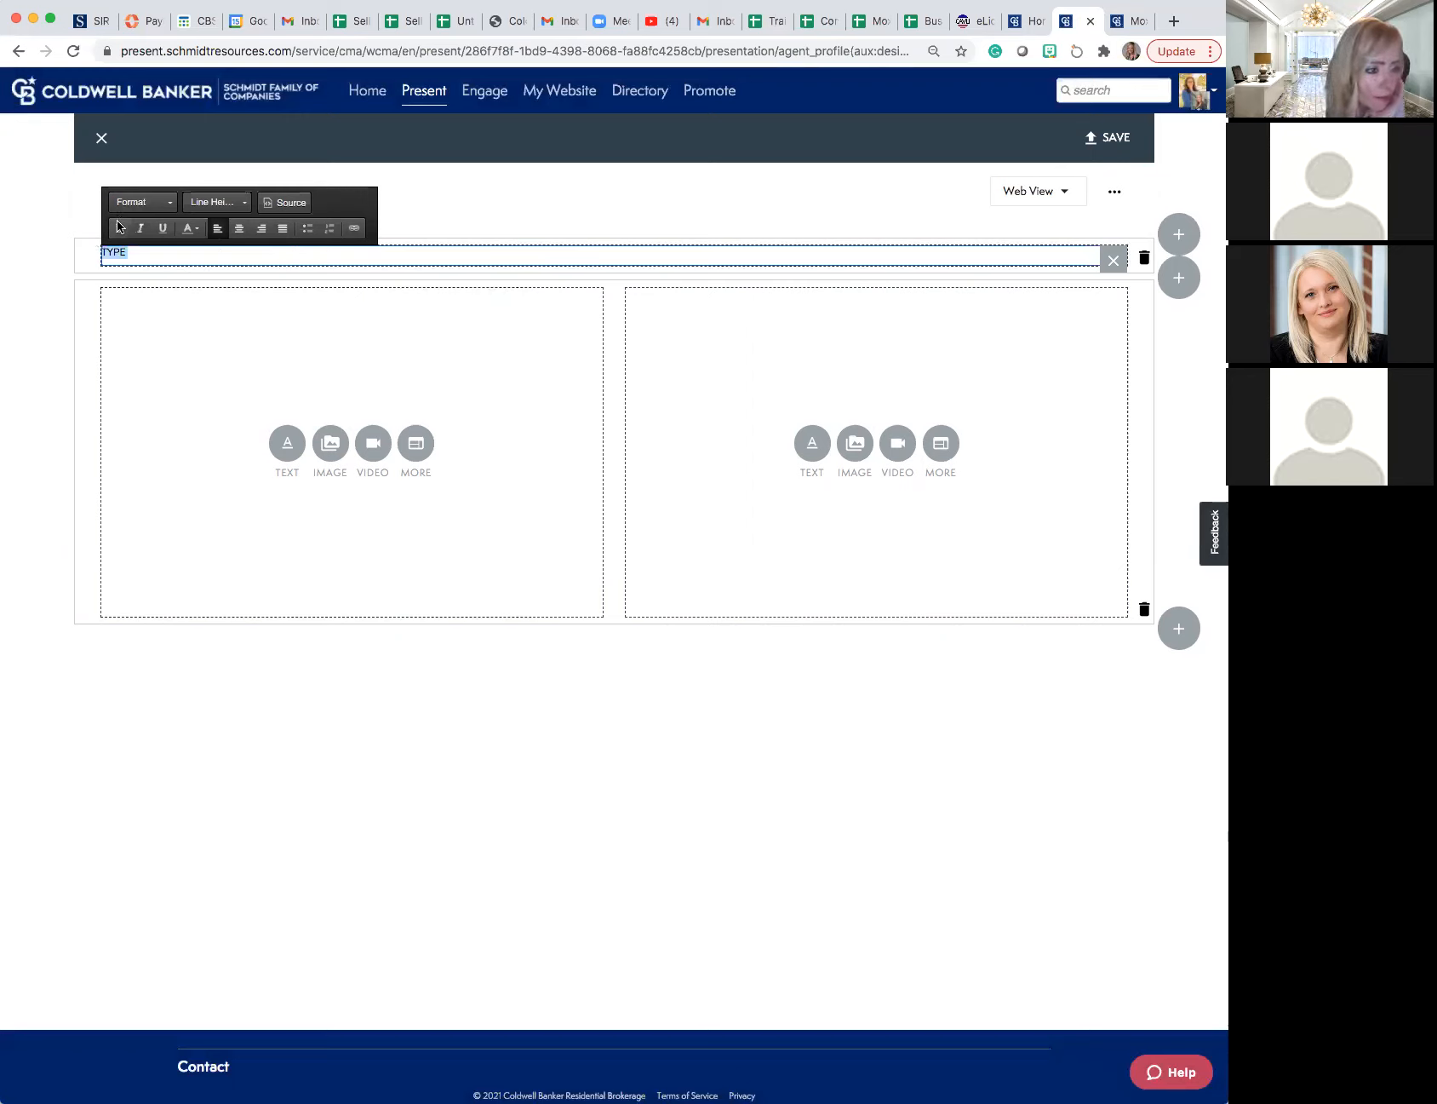
left_click(239, 229)
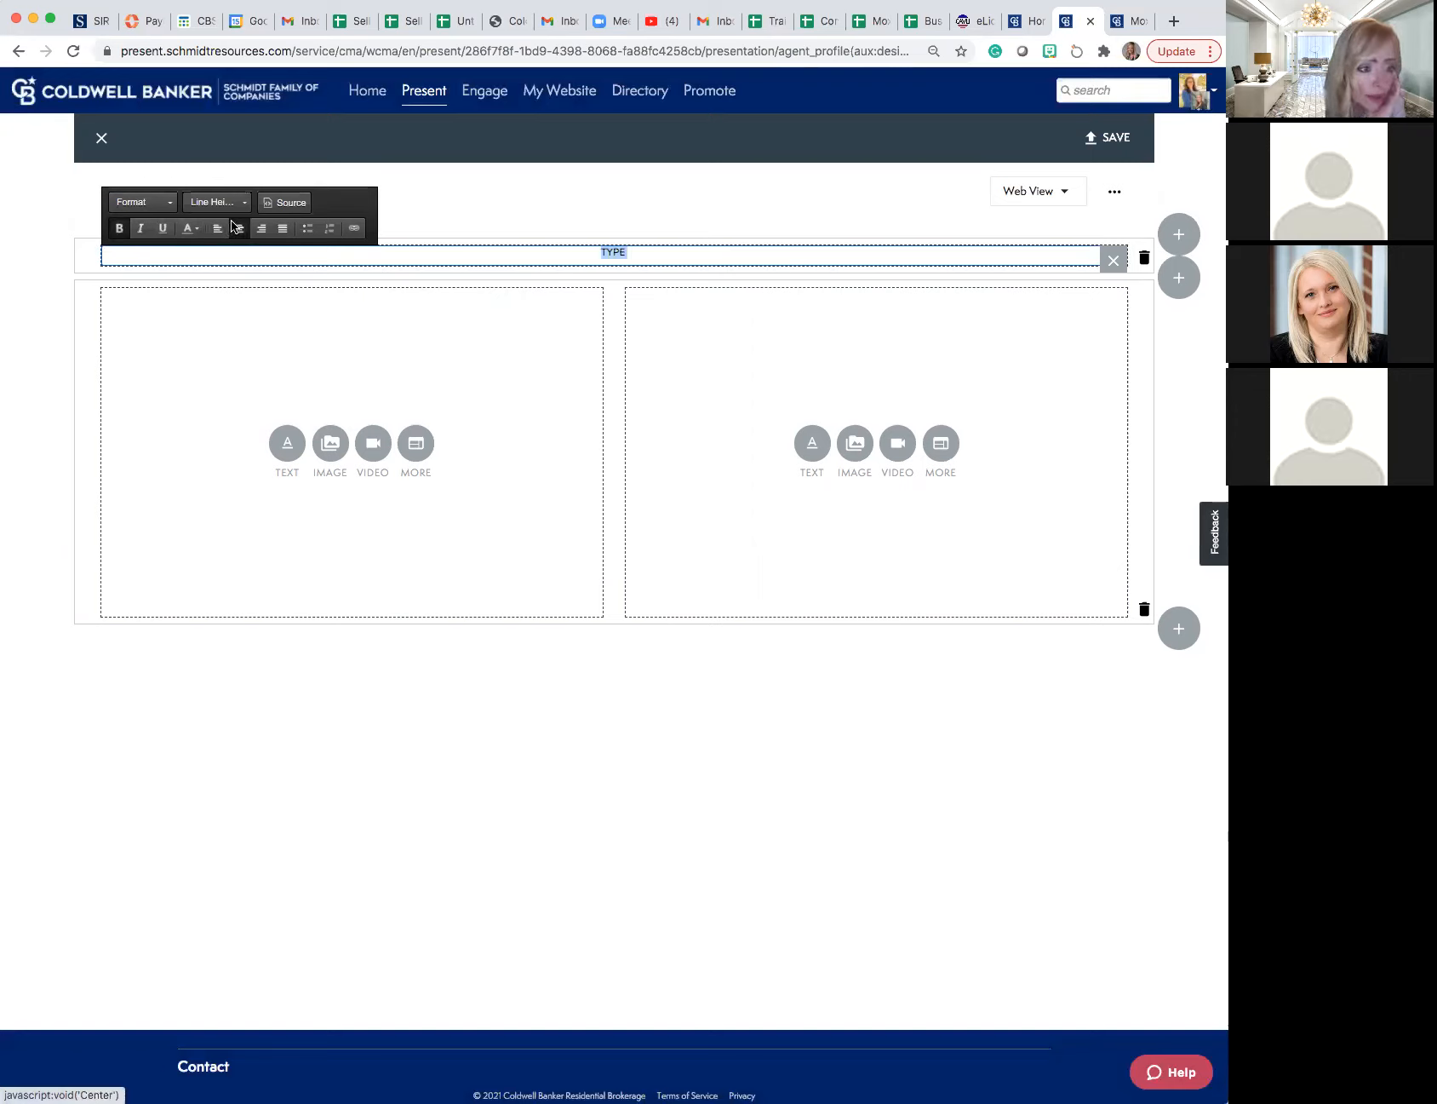
left_click(168, 202)
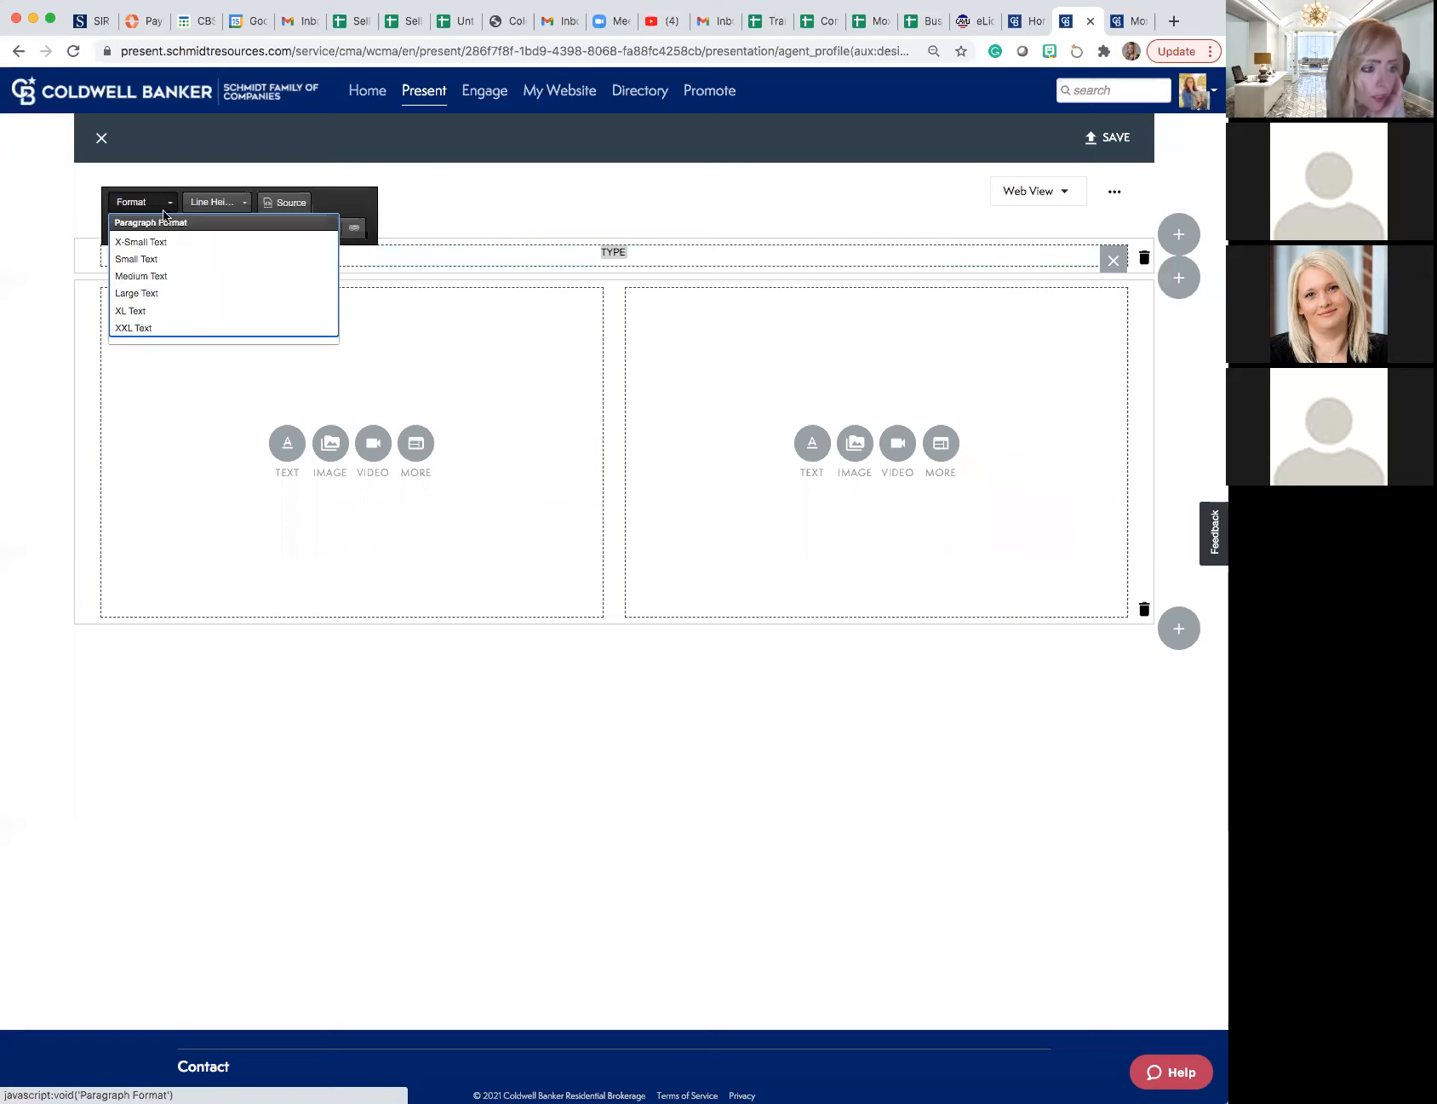
left_click(146, 293)
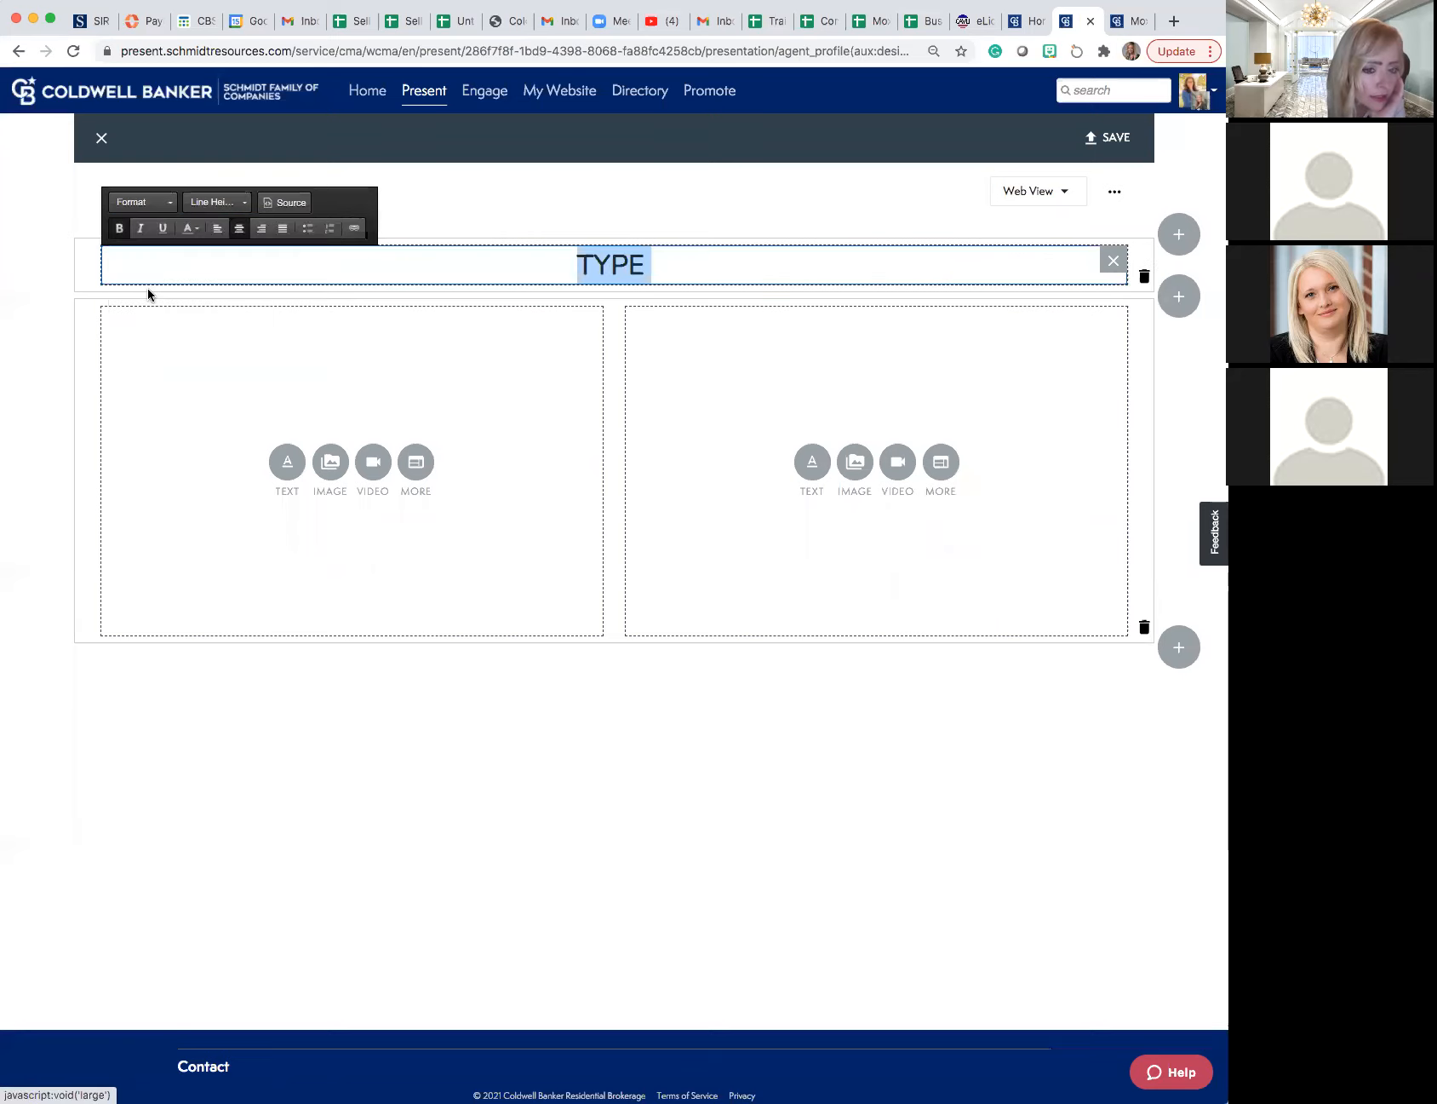
left_click(273, 372)
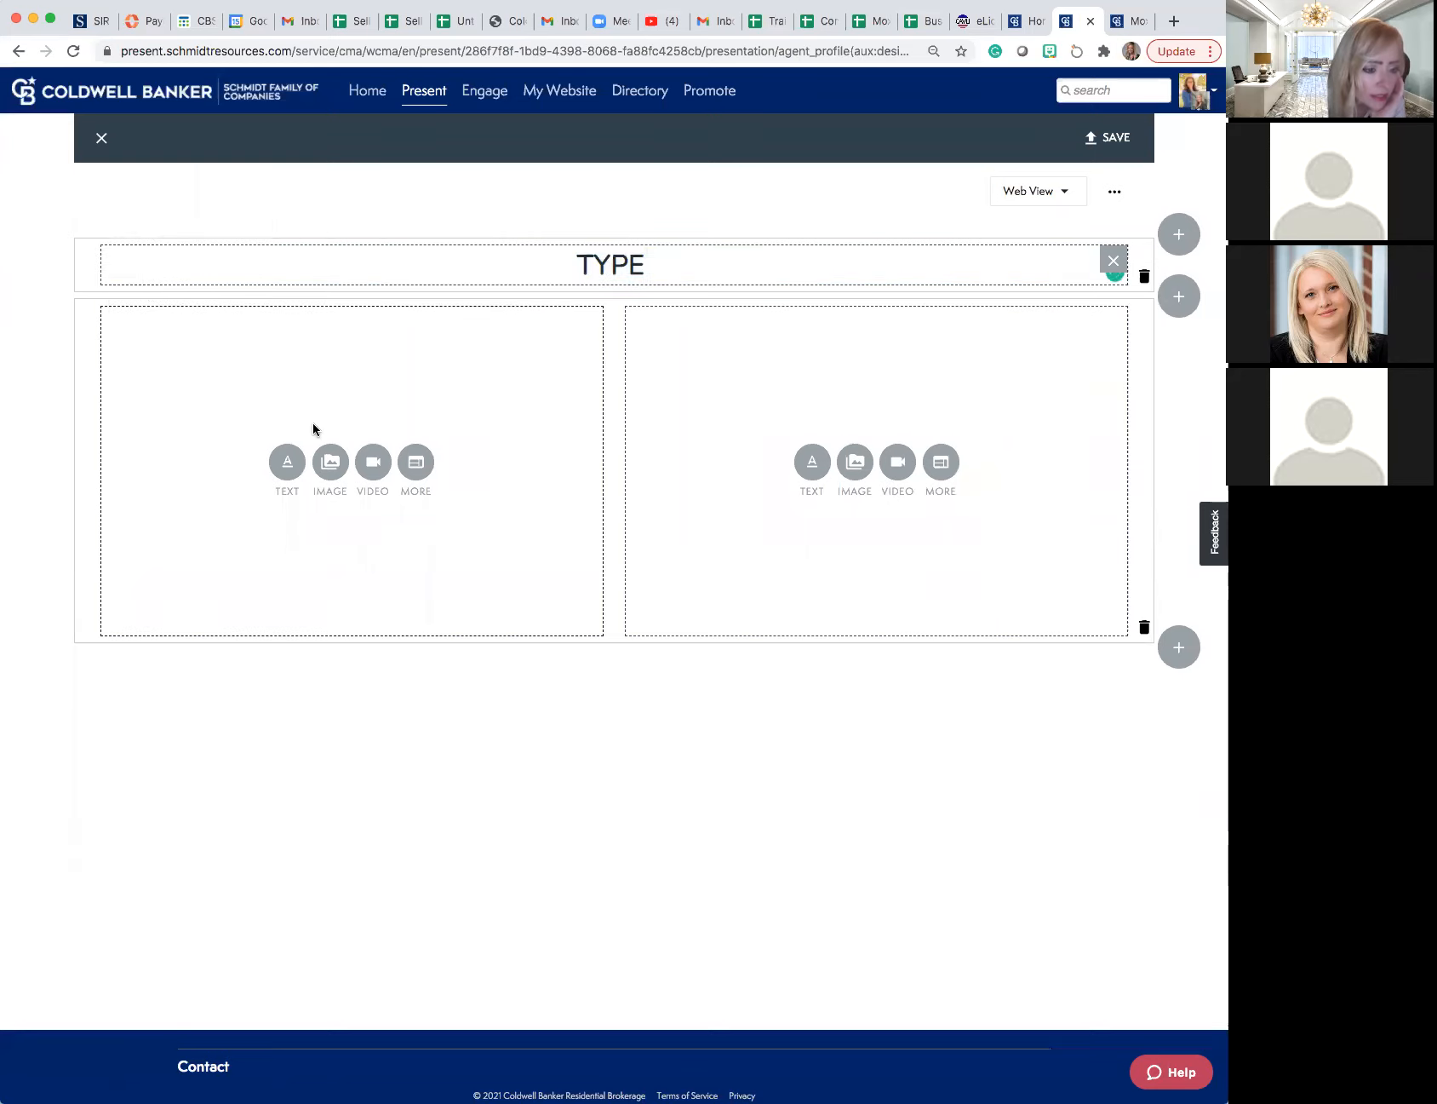
- Add the "In the last 72 hours" market statistics image from the image library to the first column below the heading
left_click(329, 456)
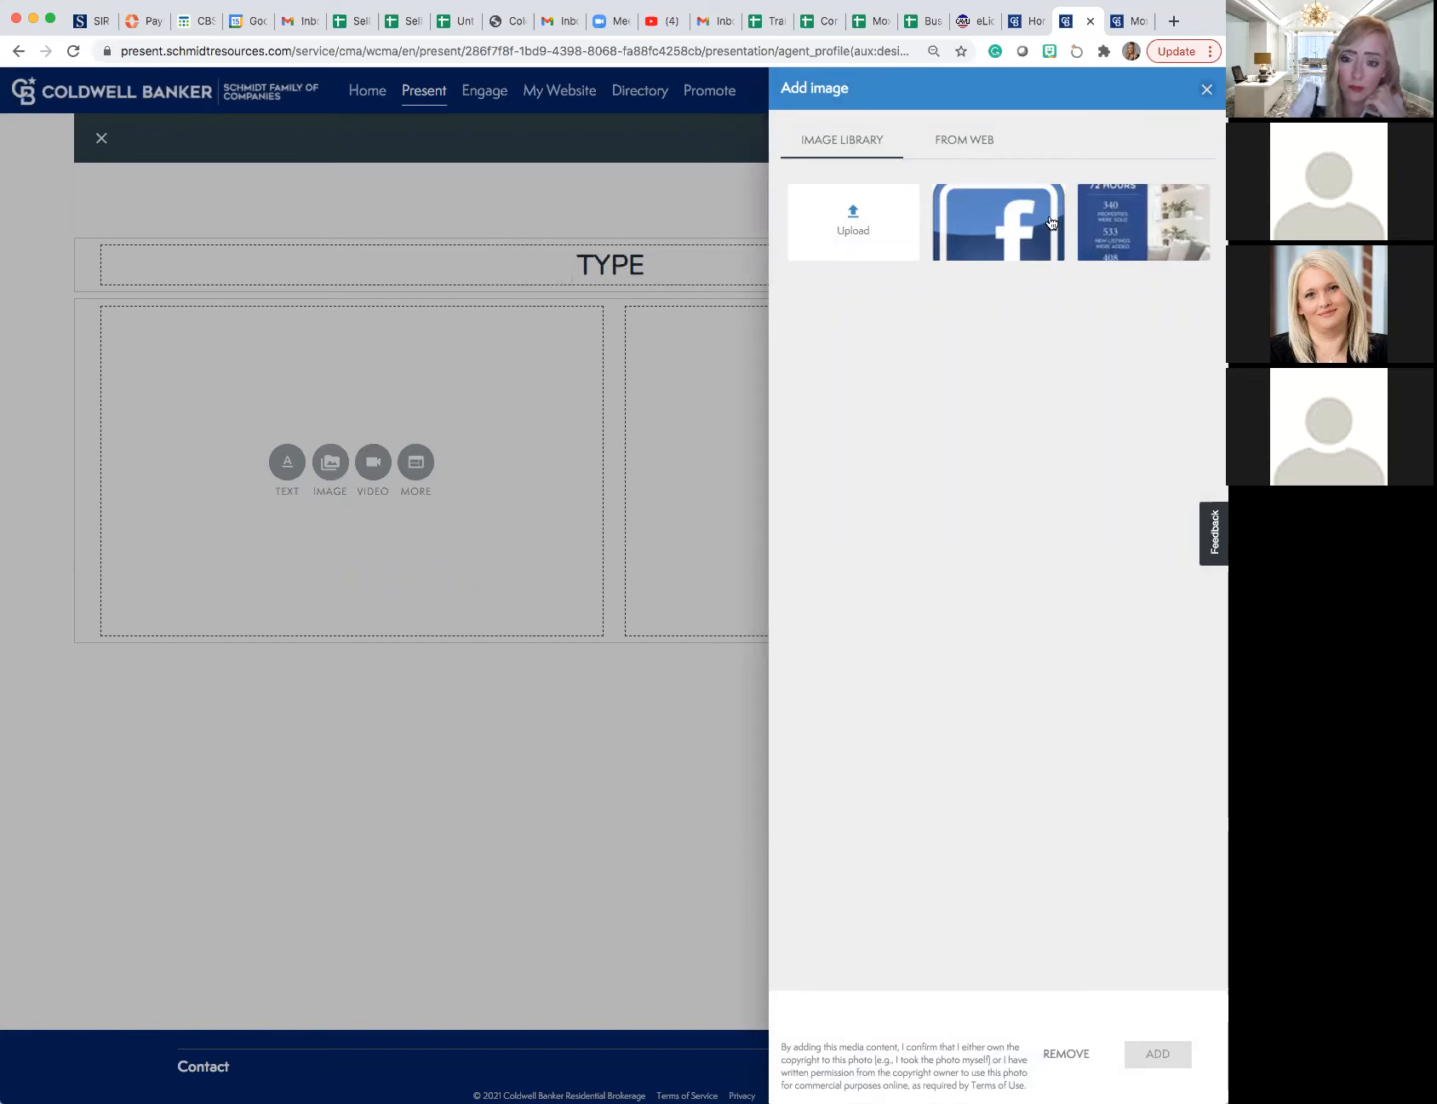
left_click(1100, 230)
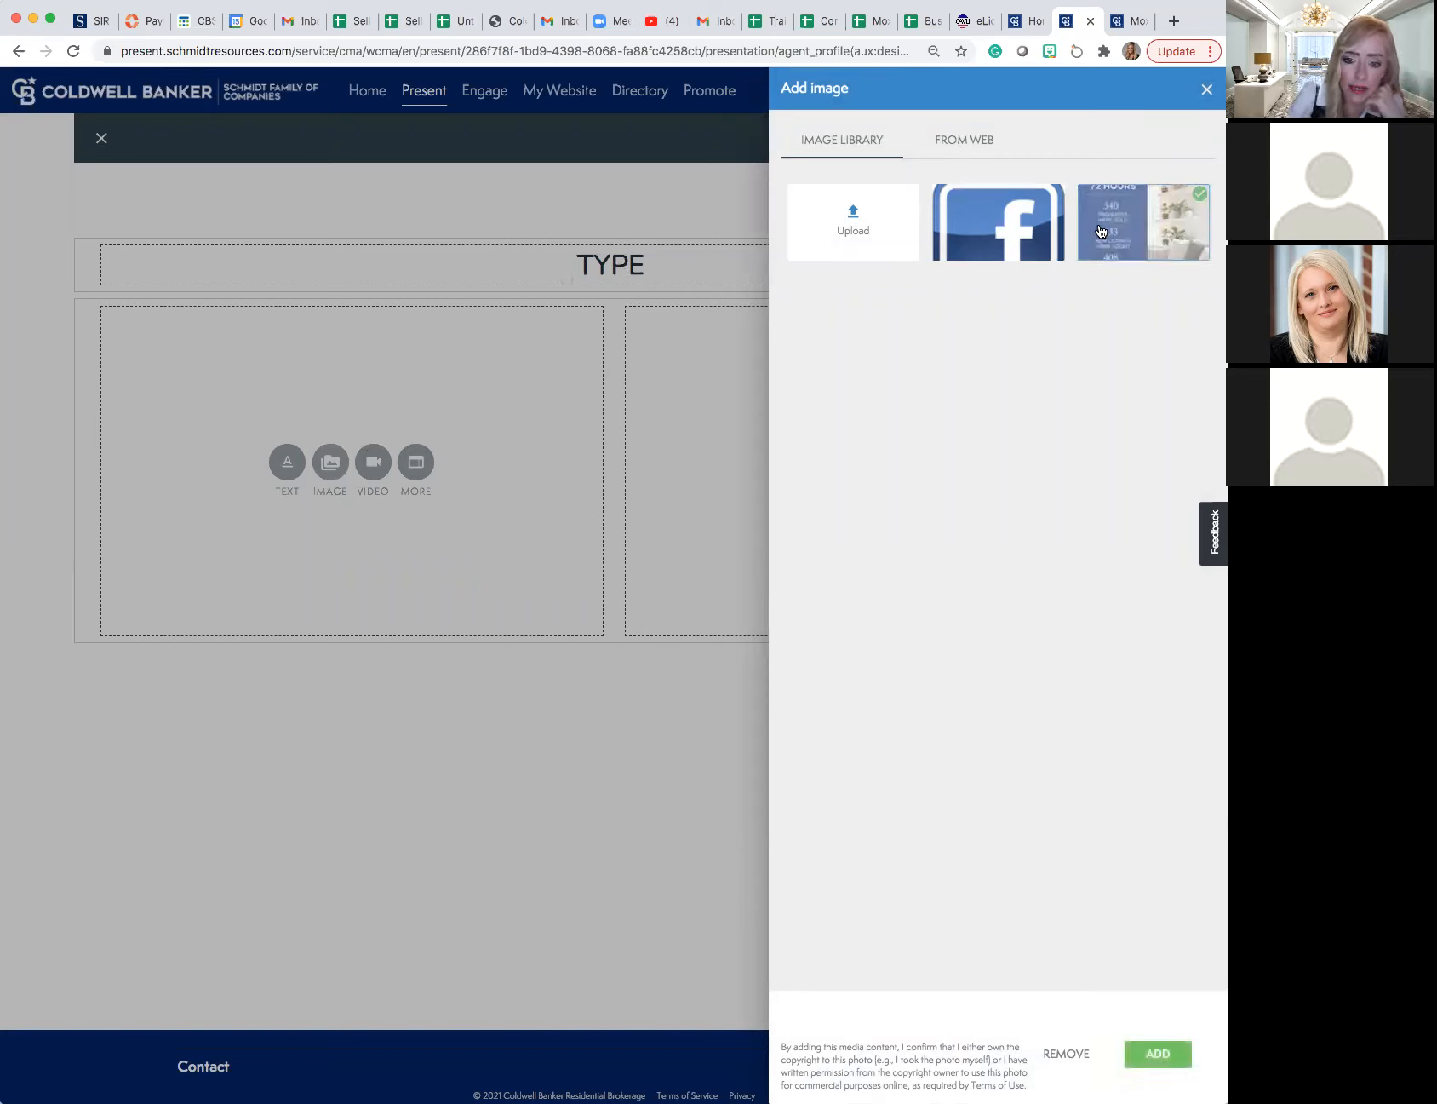
left_click(1151, 1060)
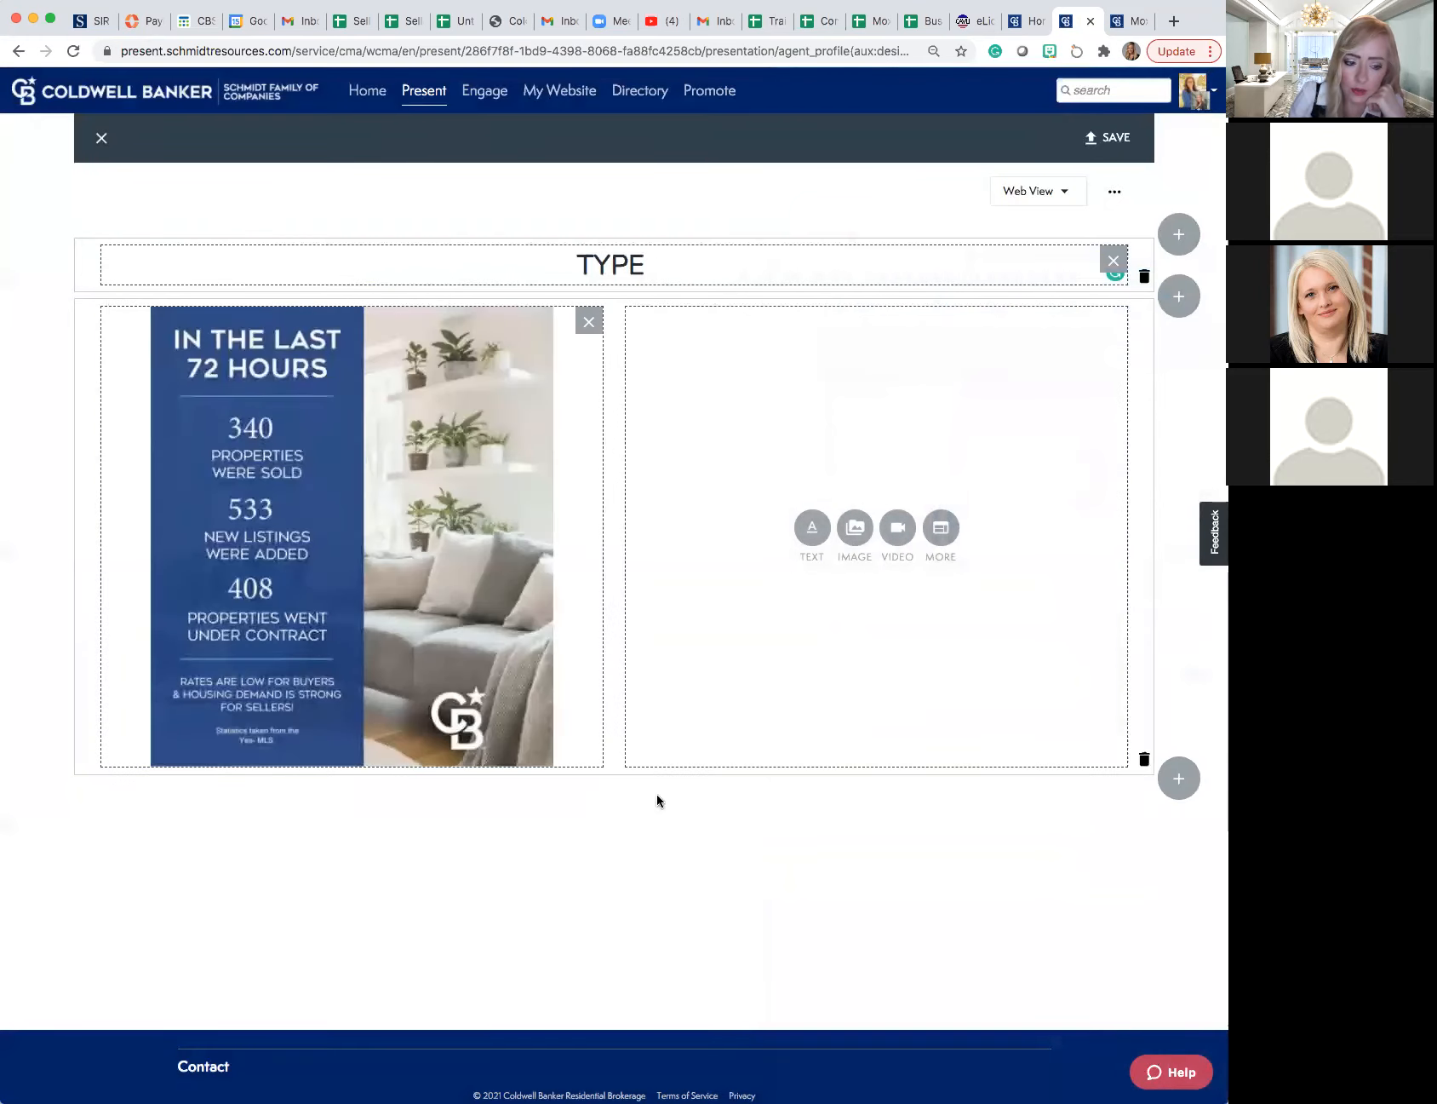
left_click(547, 746)
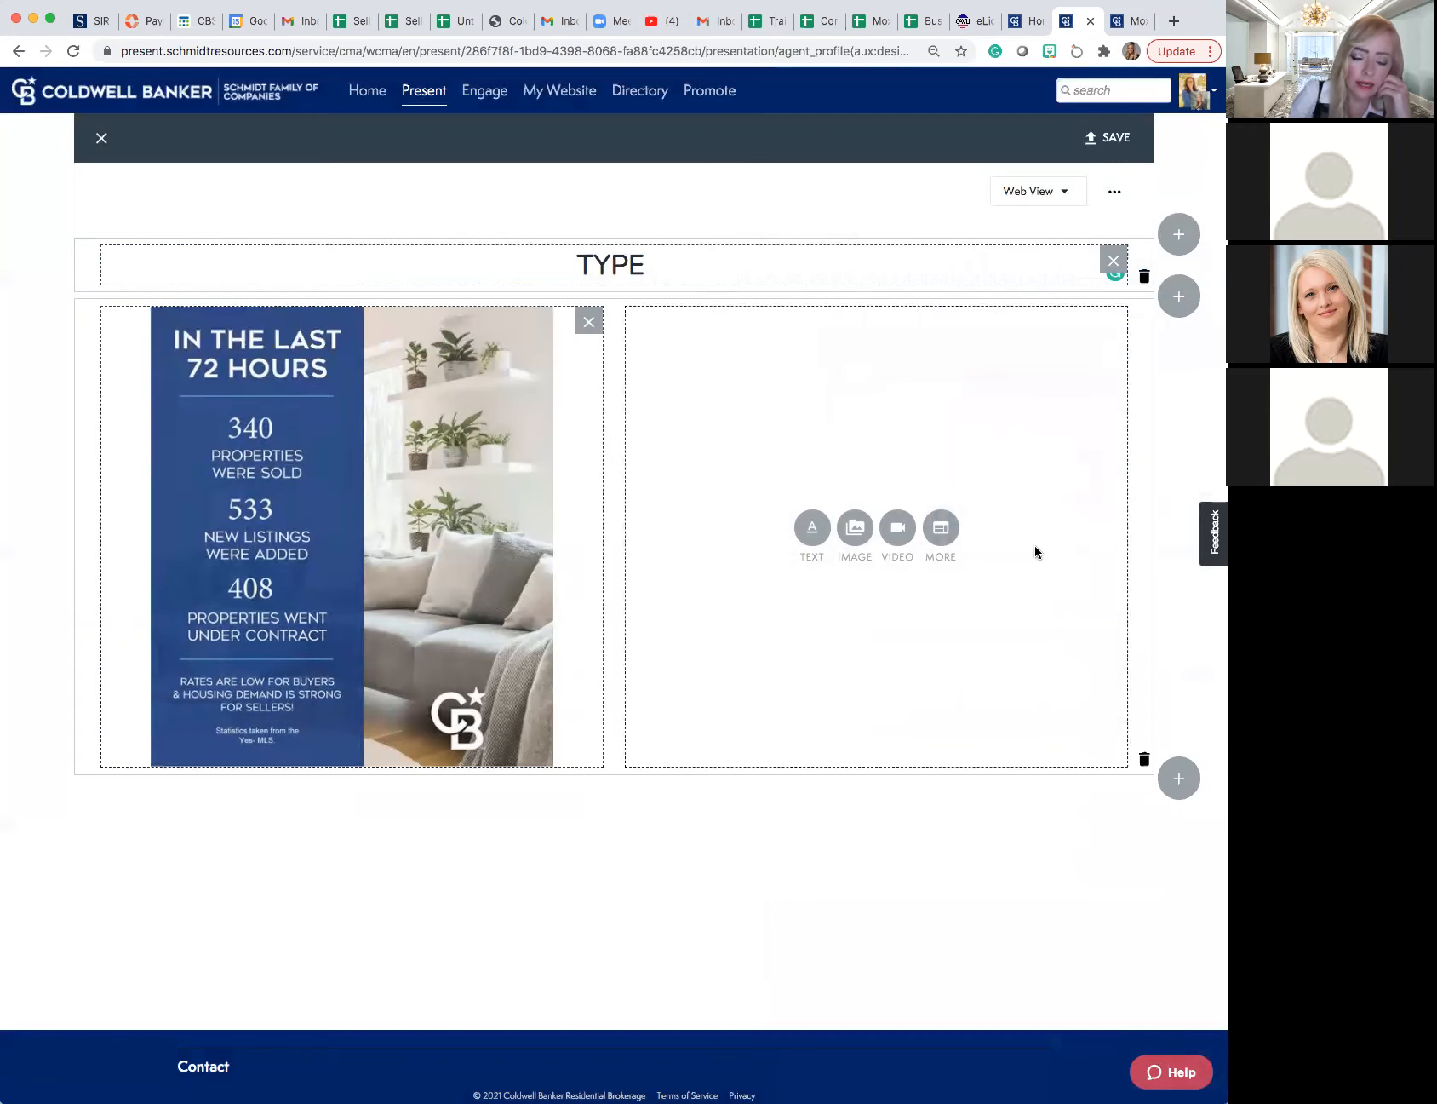
- Start adding a video to the second column and copy the share link of the Proxio Connect & Proxio Showcase demo from YouTube
left_click(898, 525)
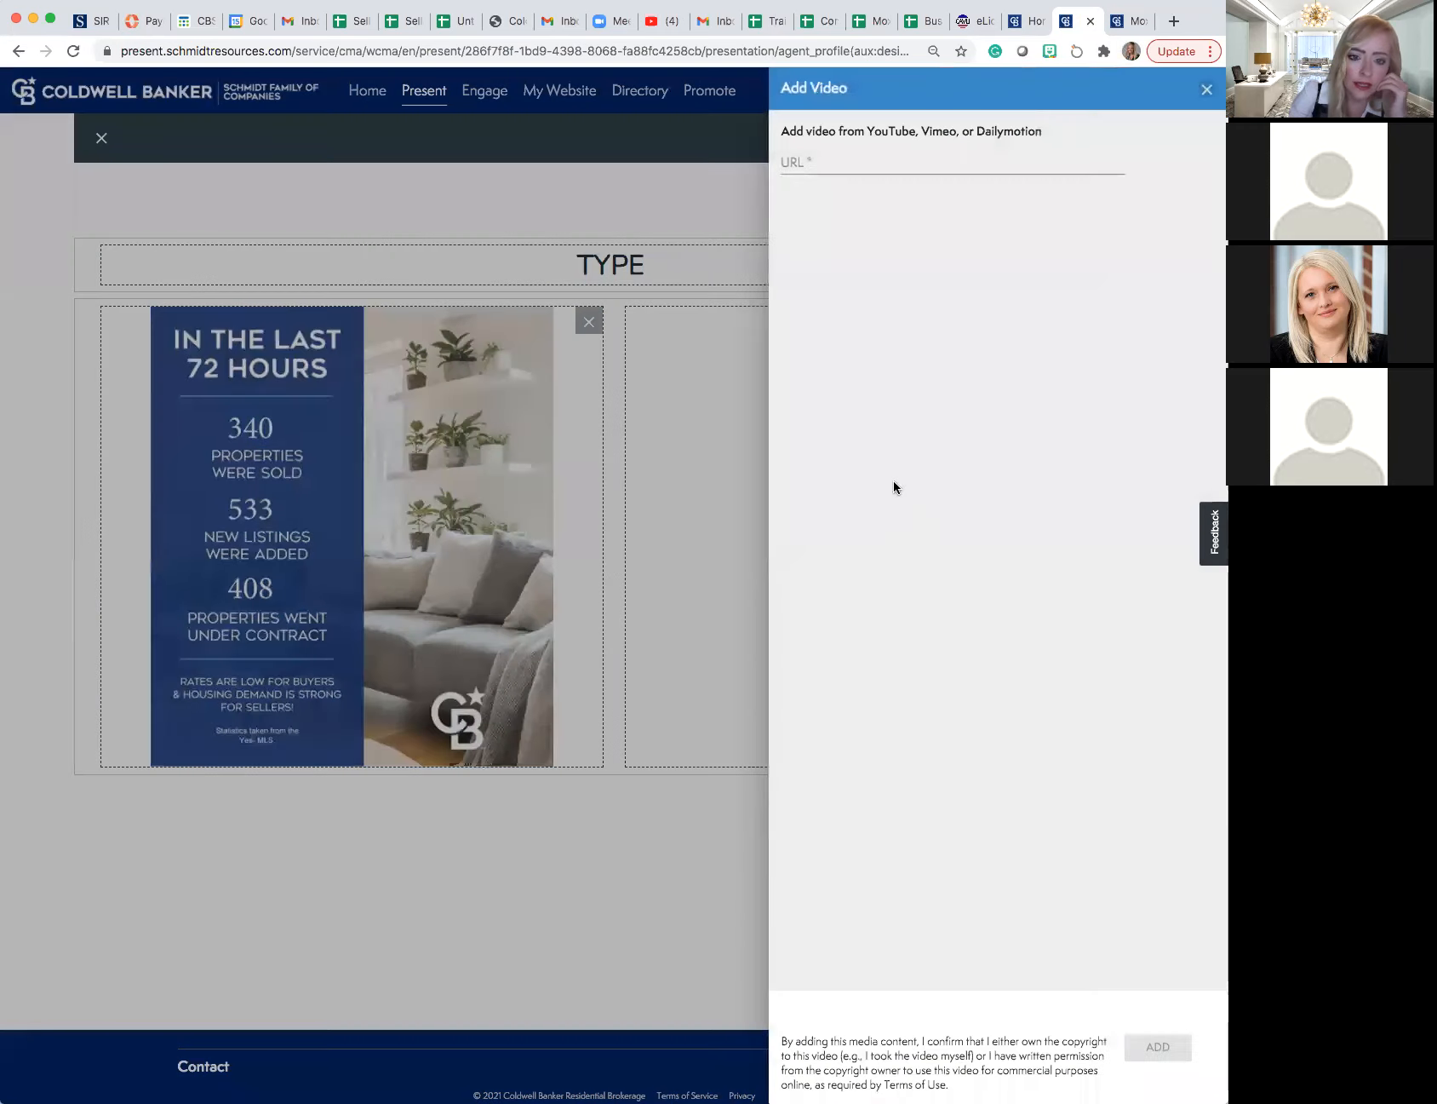
left_click(805, 160)
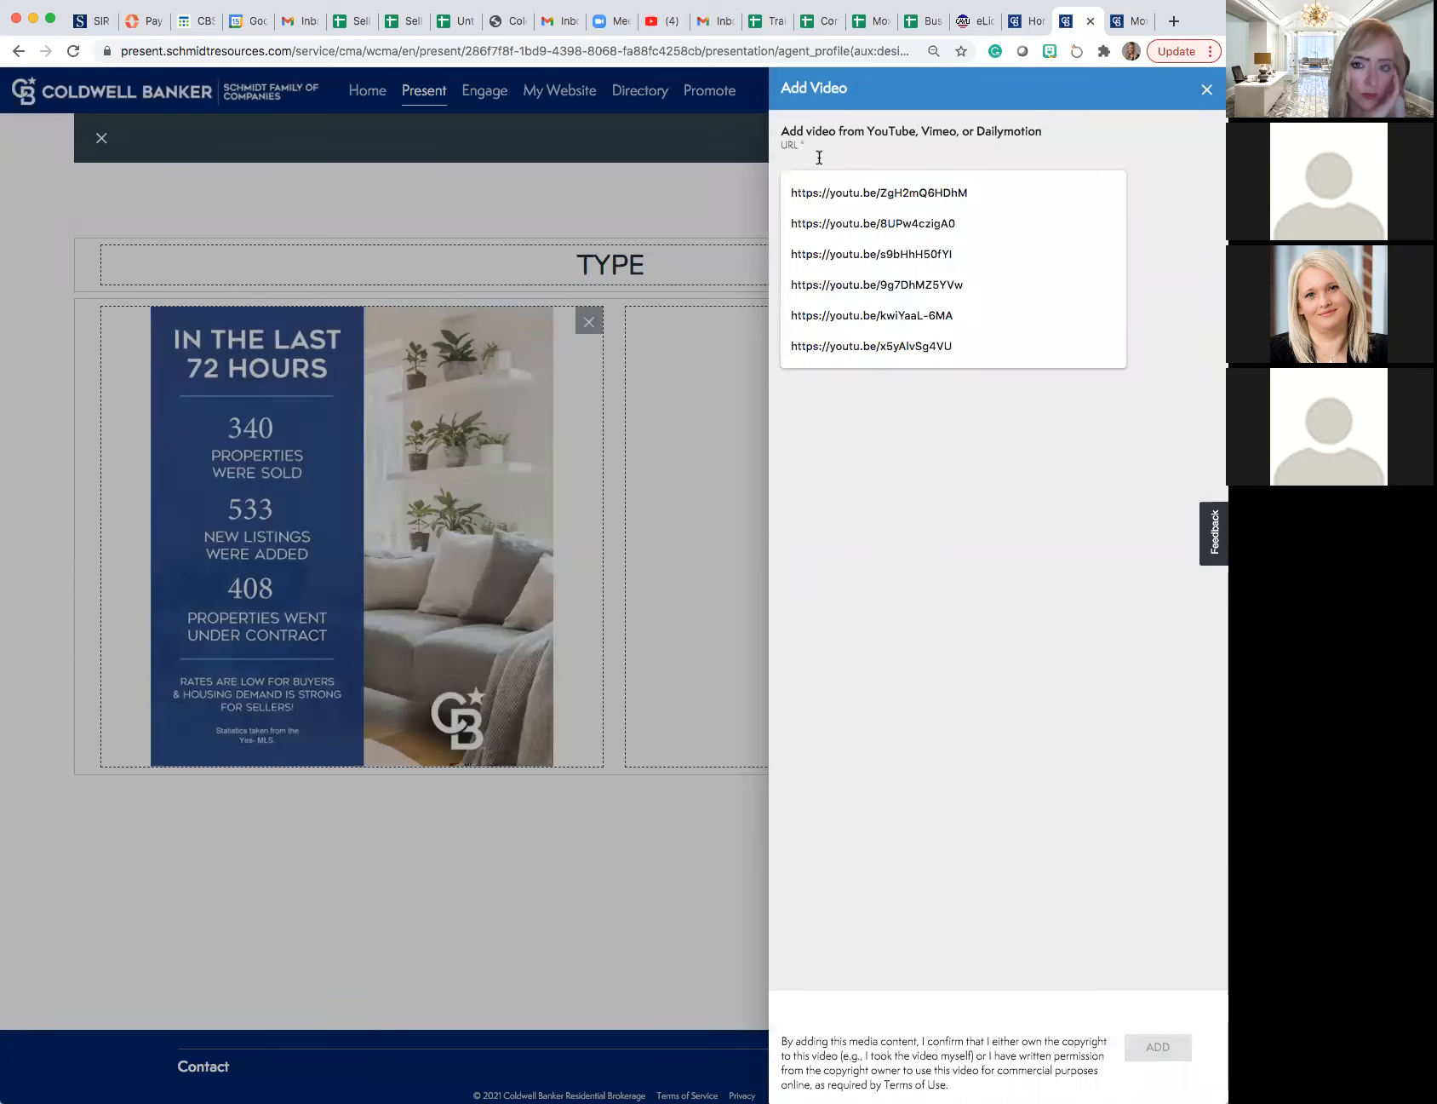
left_click(665, 25)
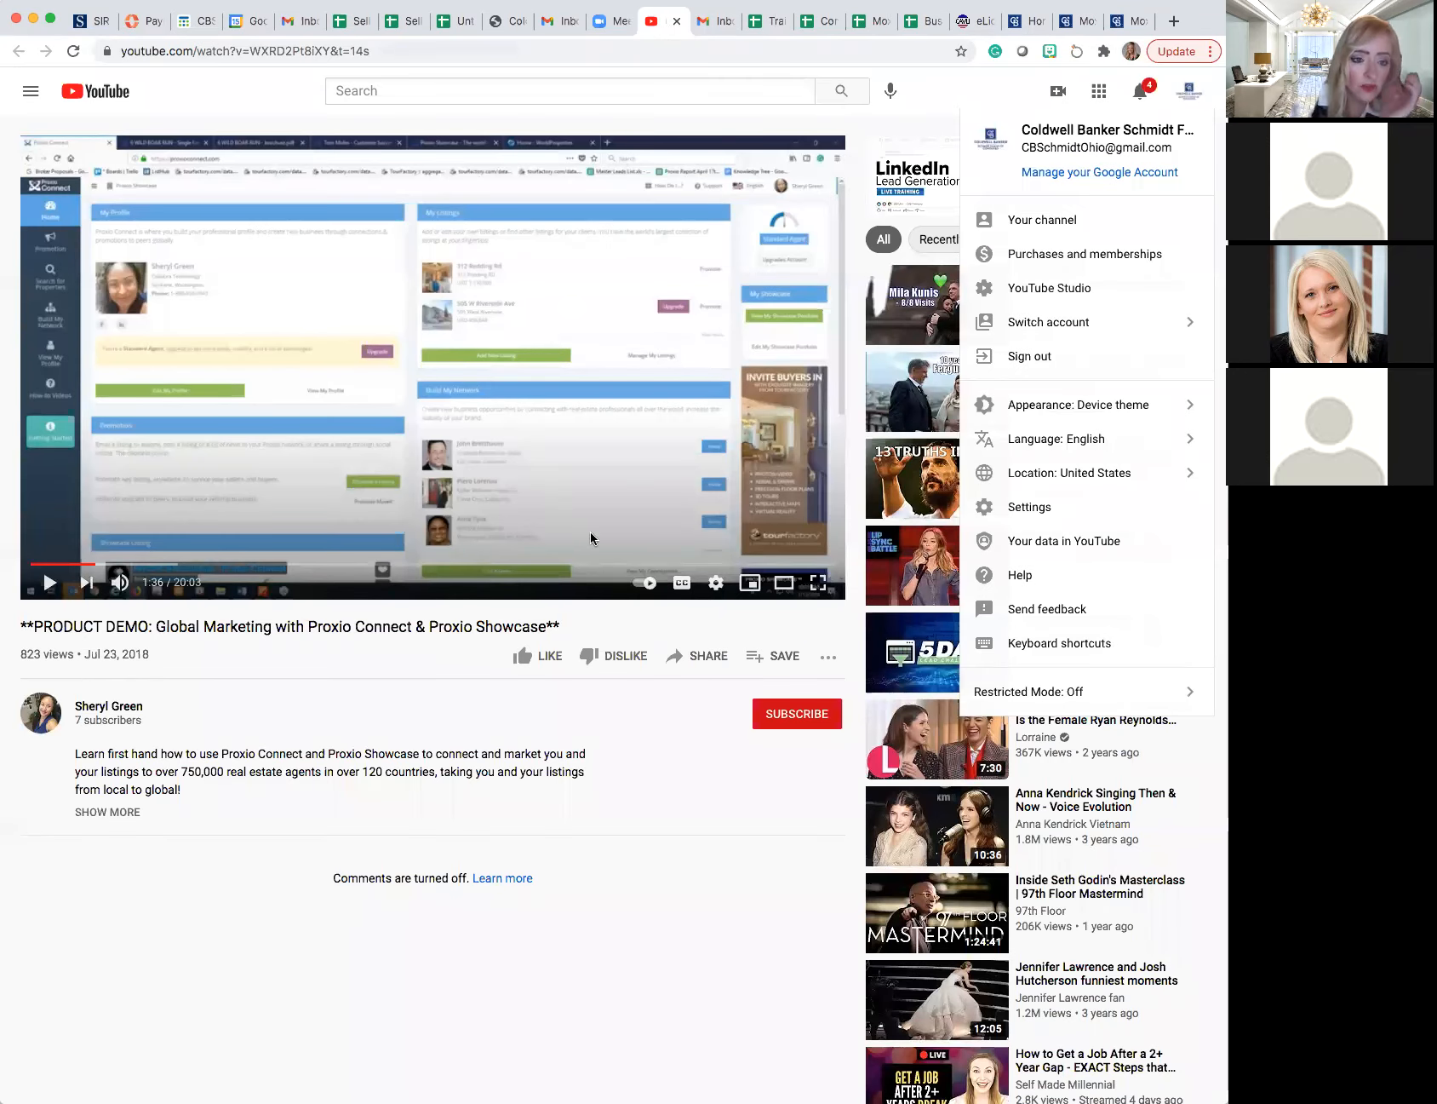
left_click(705, 657)
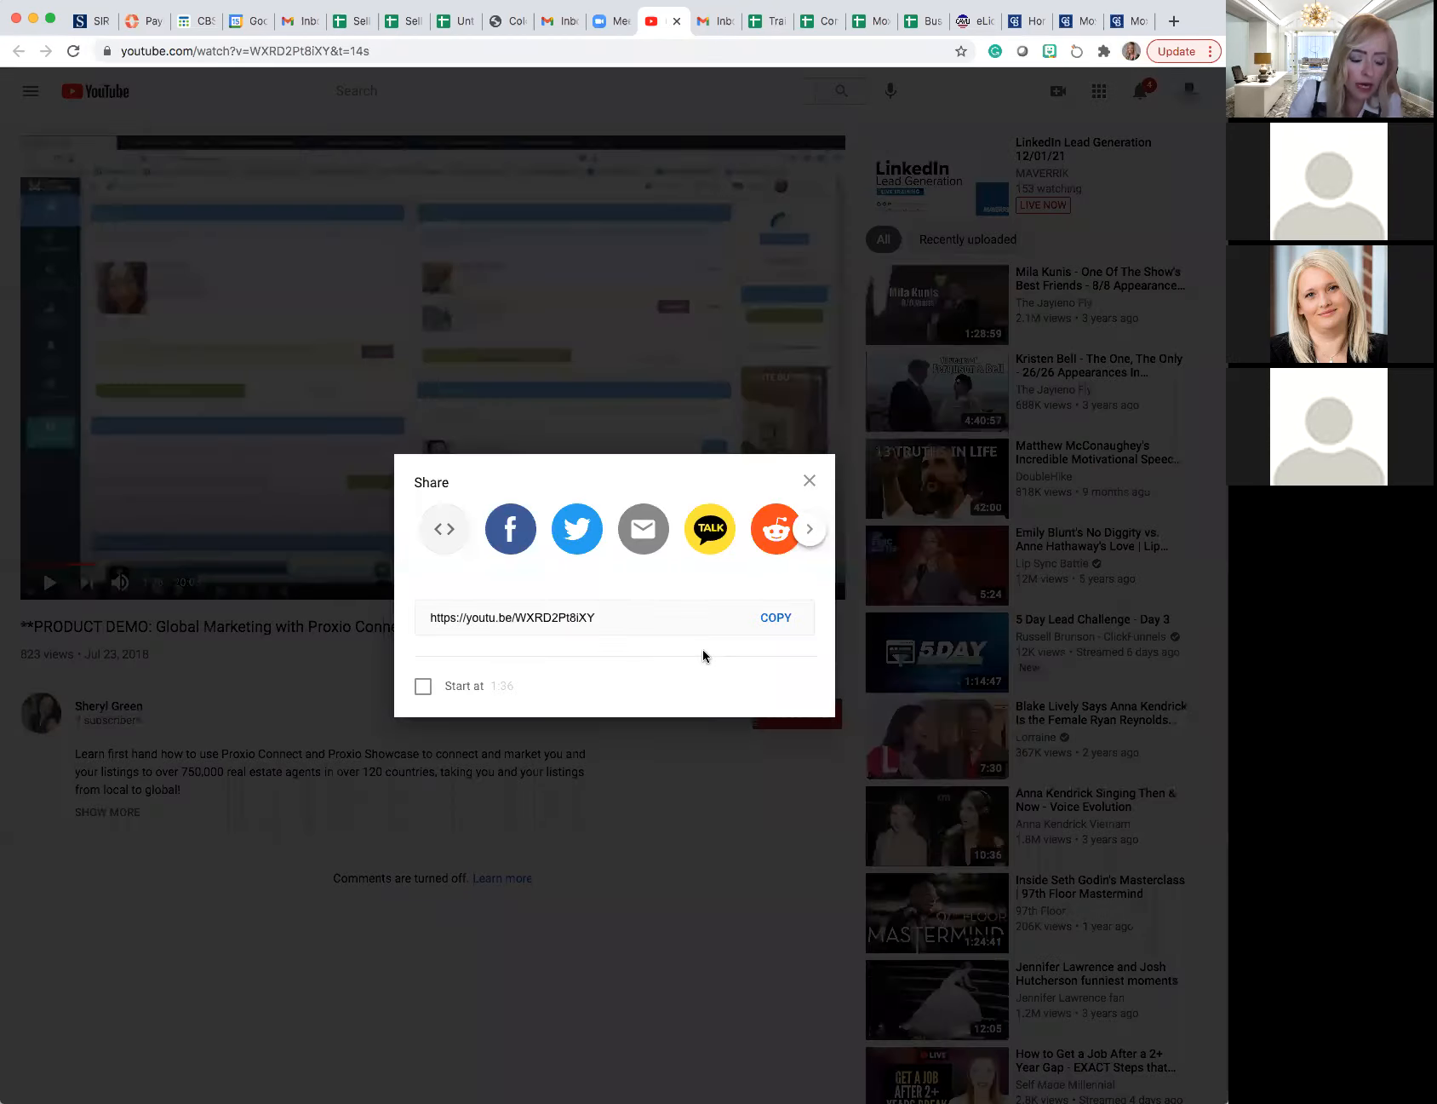
left_click(774, 621)
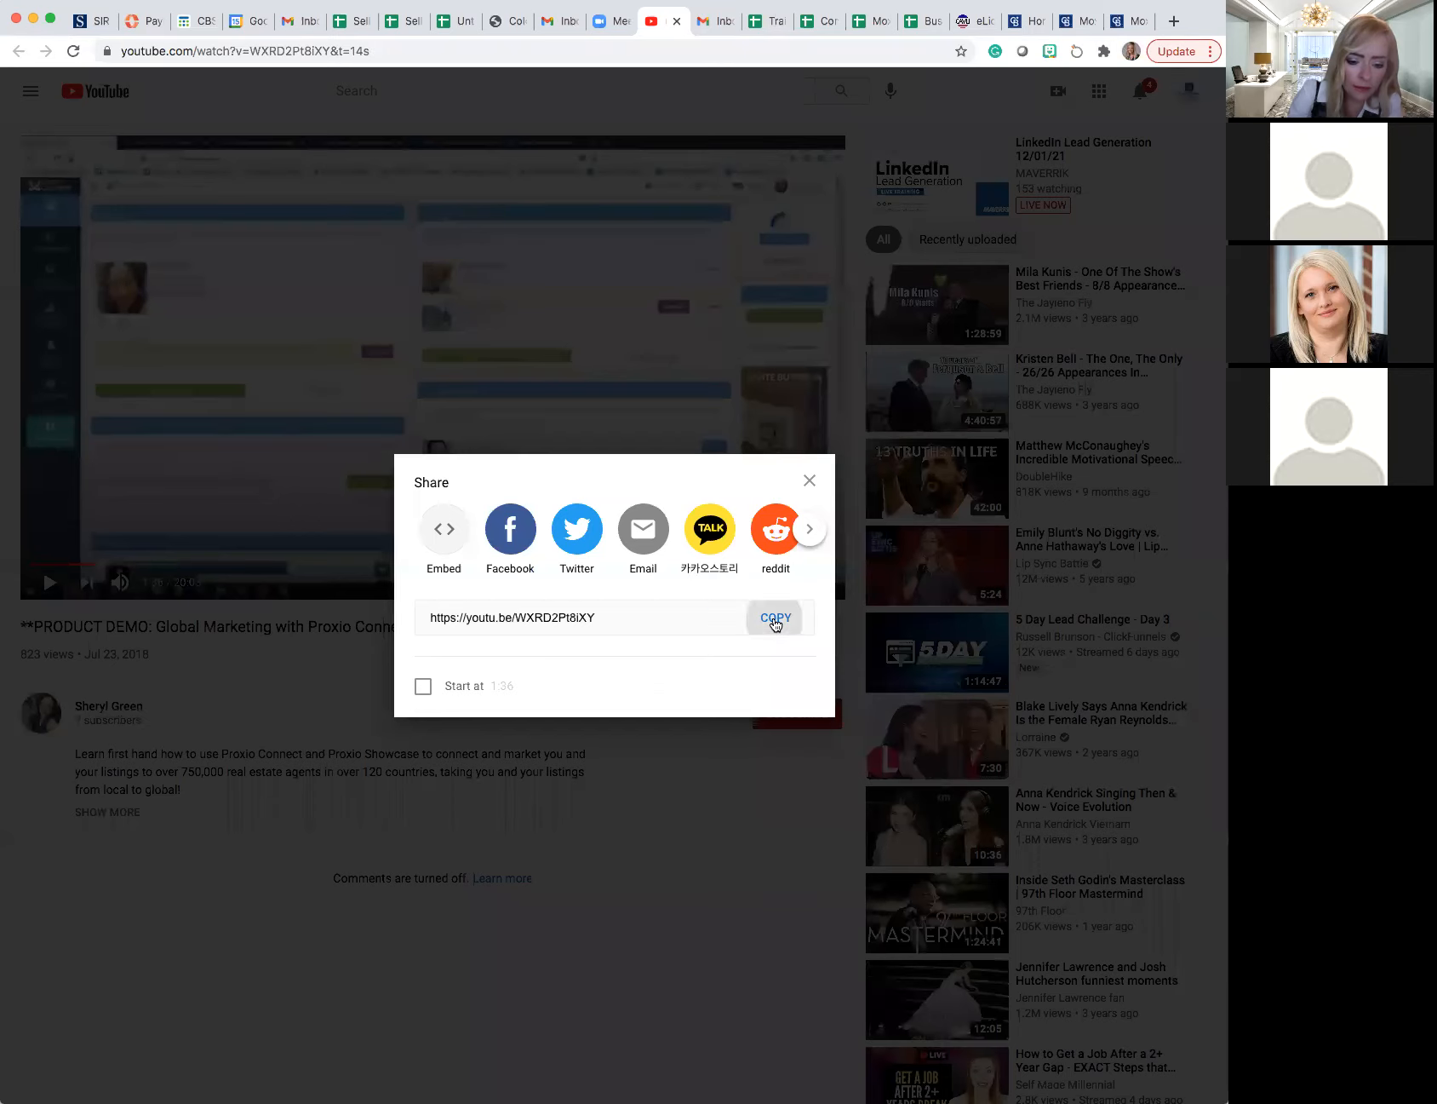
left_click(1120, 24)
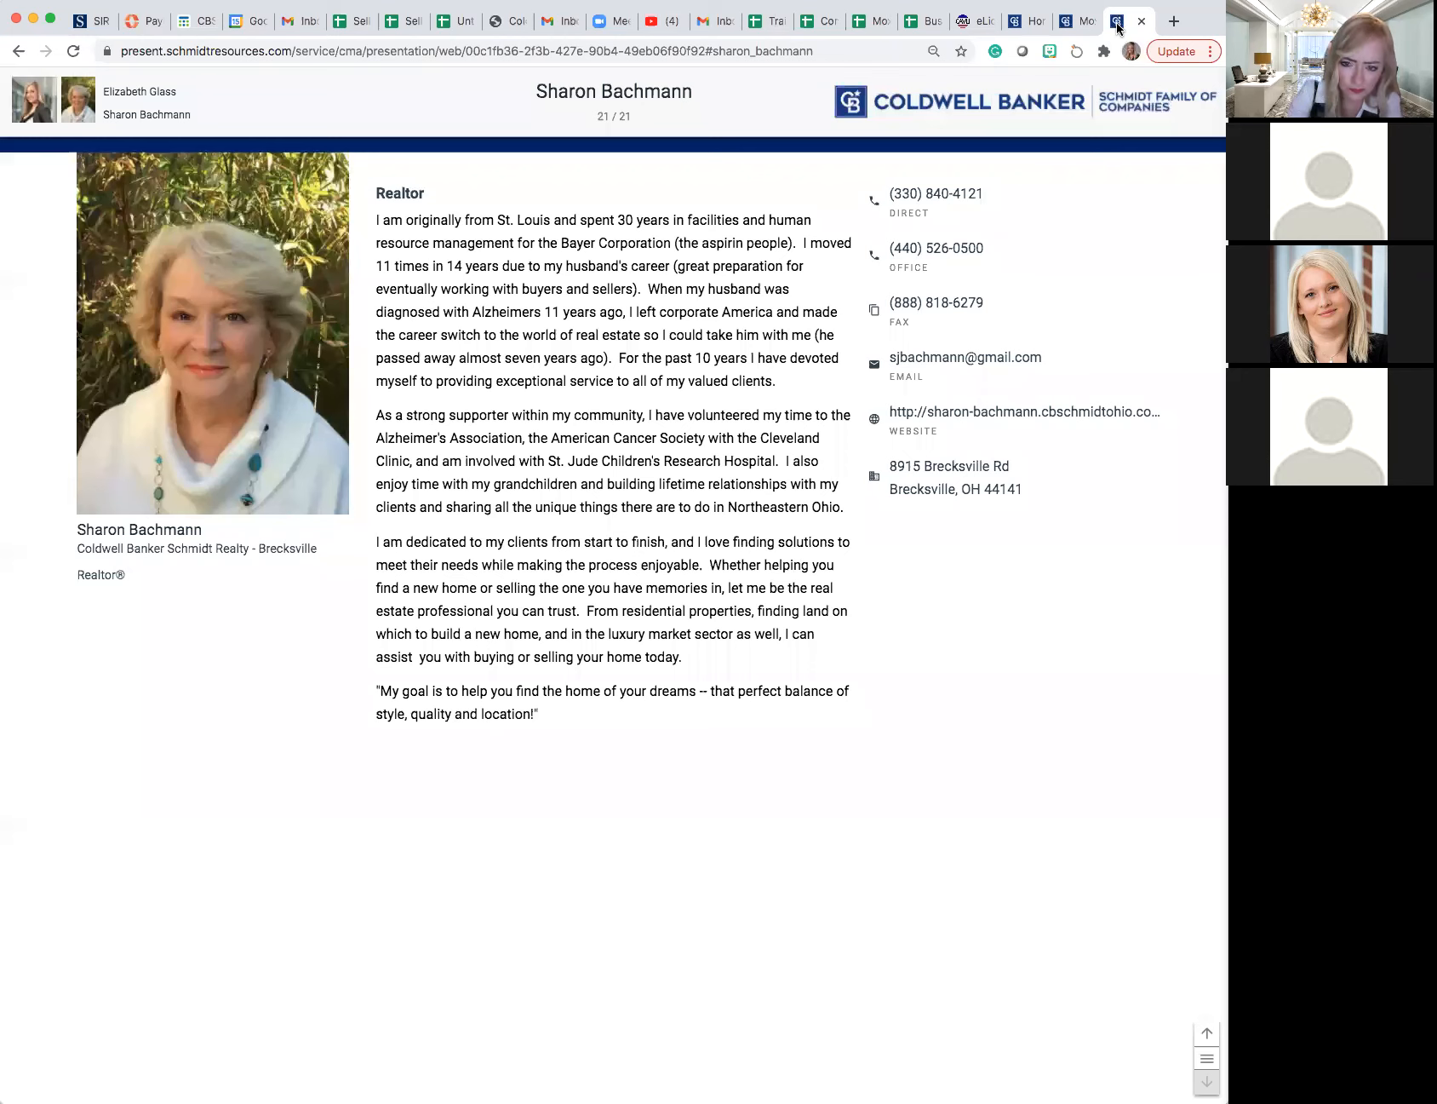
left_click(1071, 24)
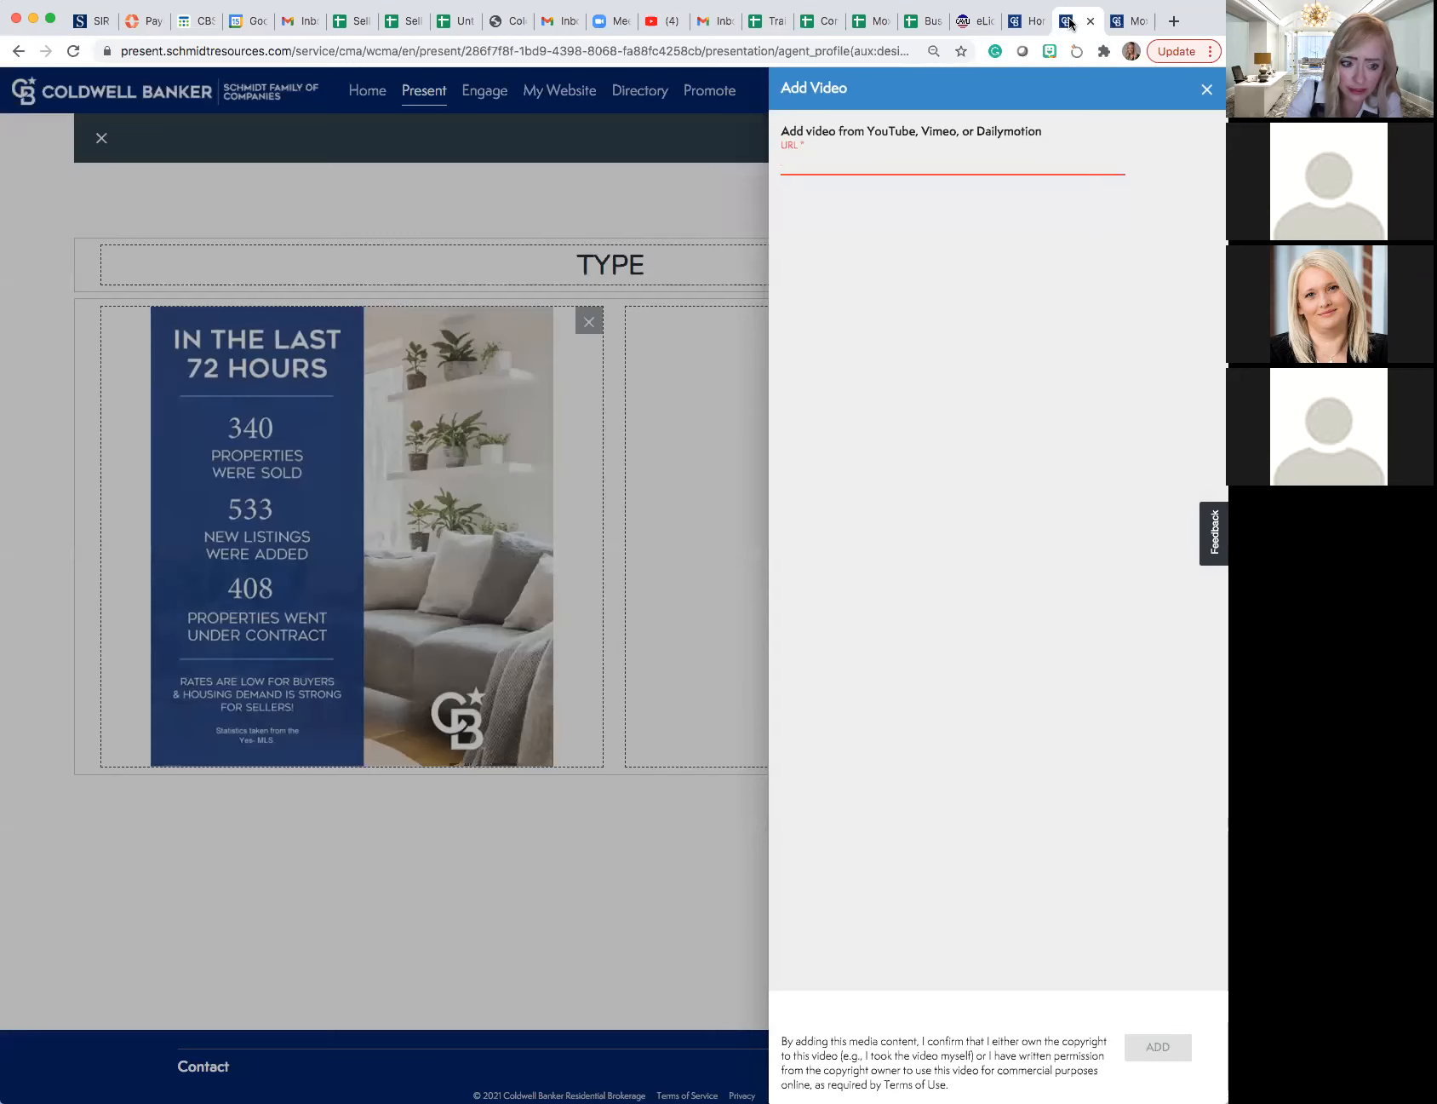
right_click(904, 157)
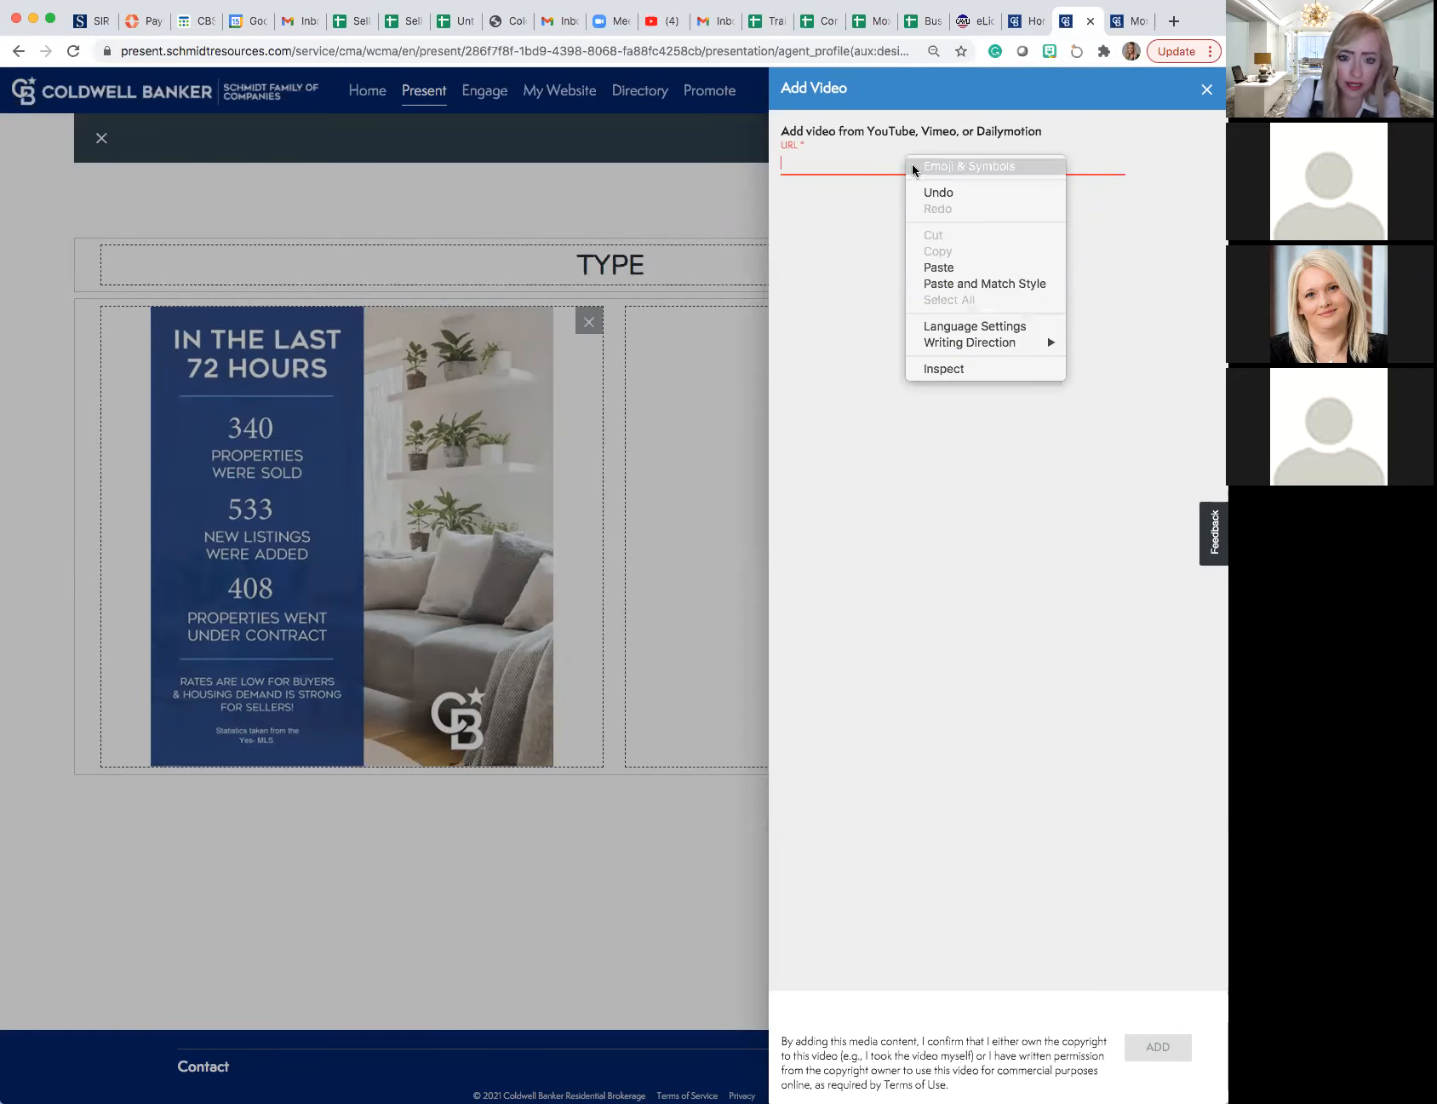
left_click(945, 267)
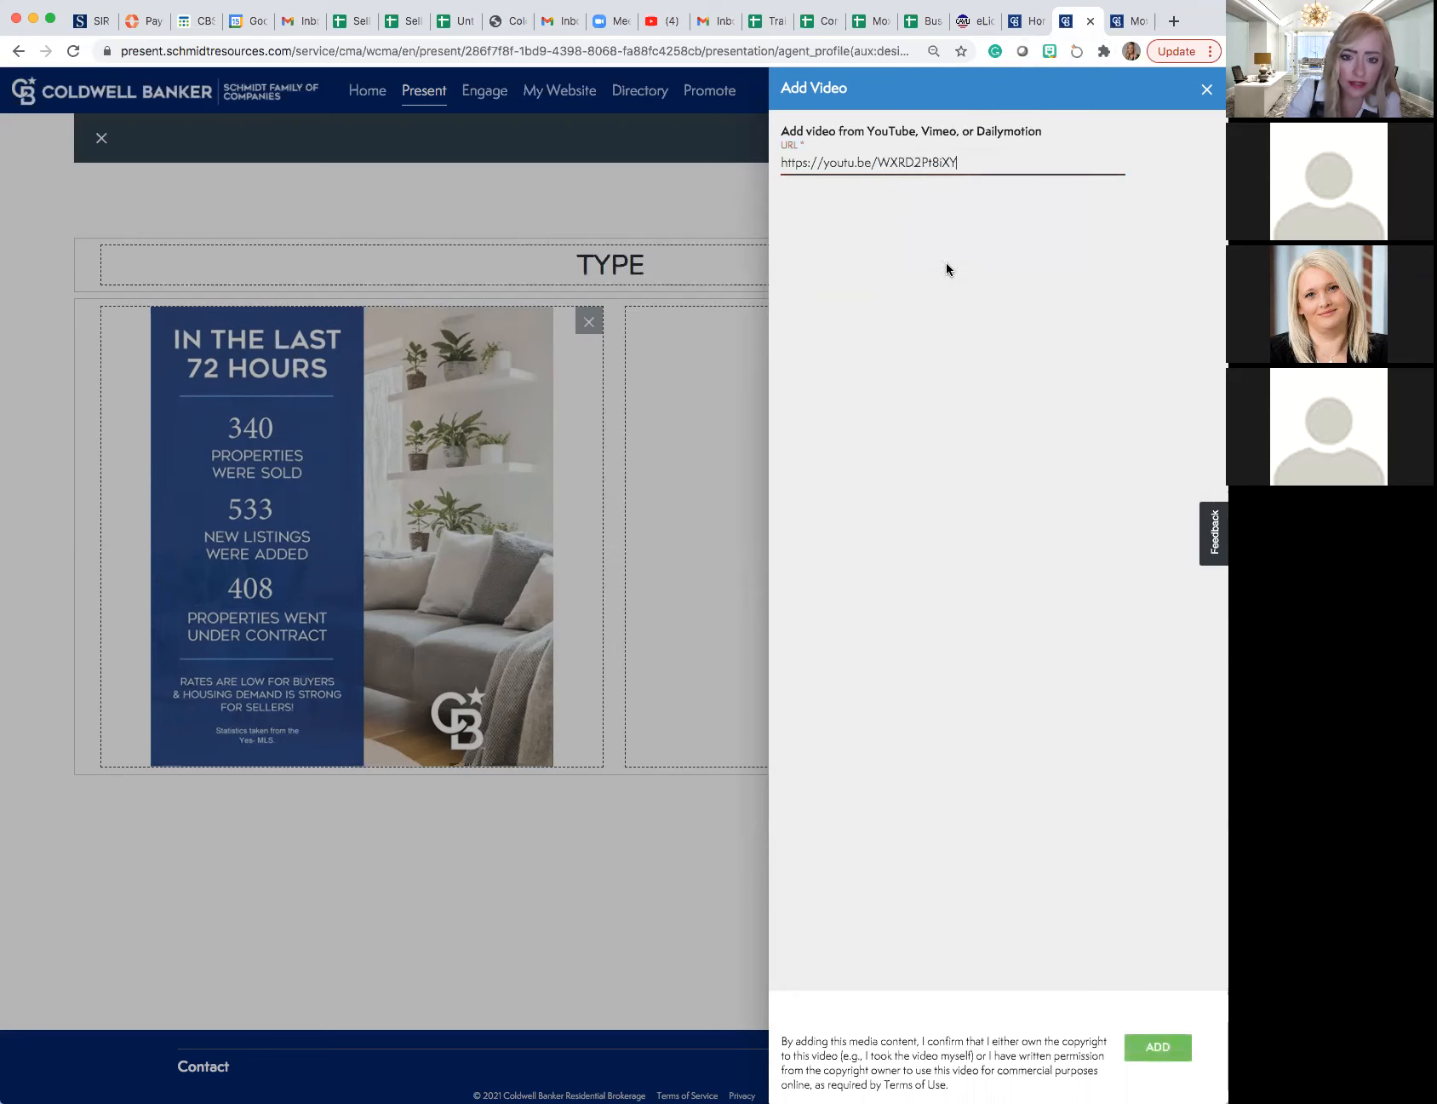
left_click(1158, 1046)
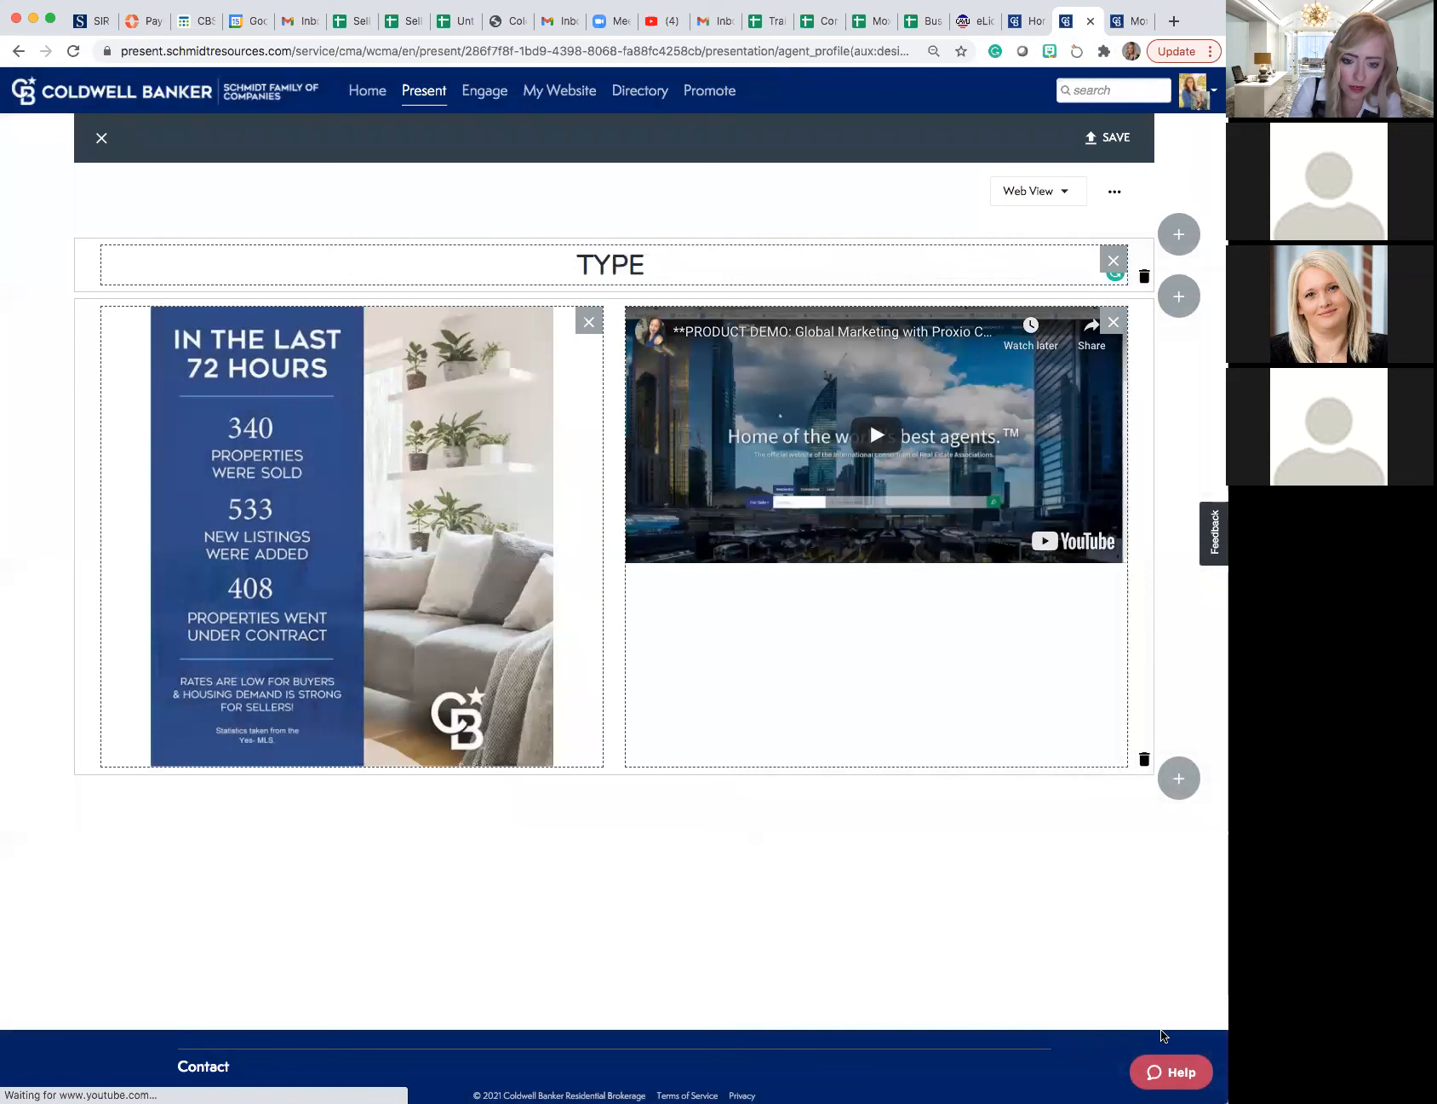
left_click(539, 632)
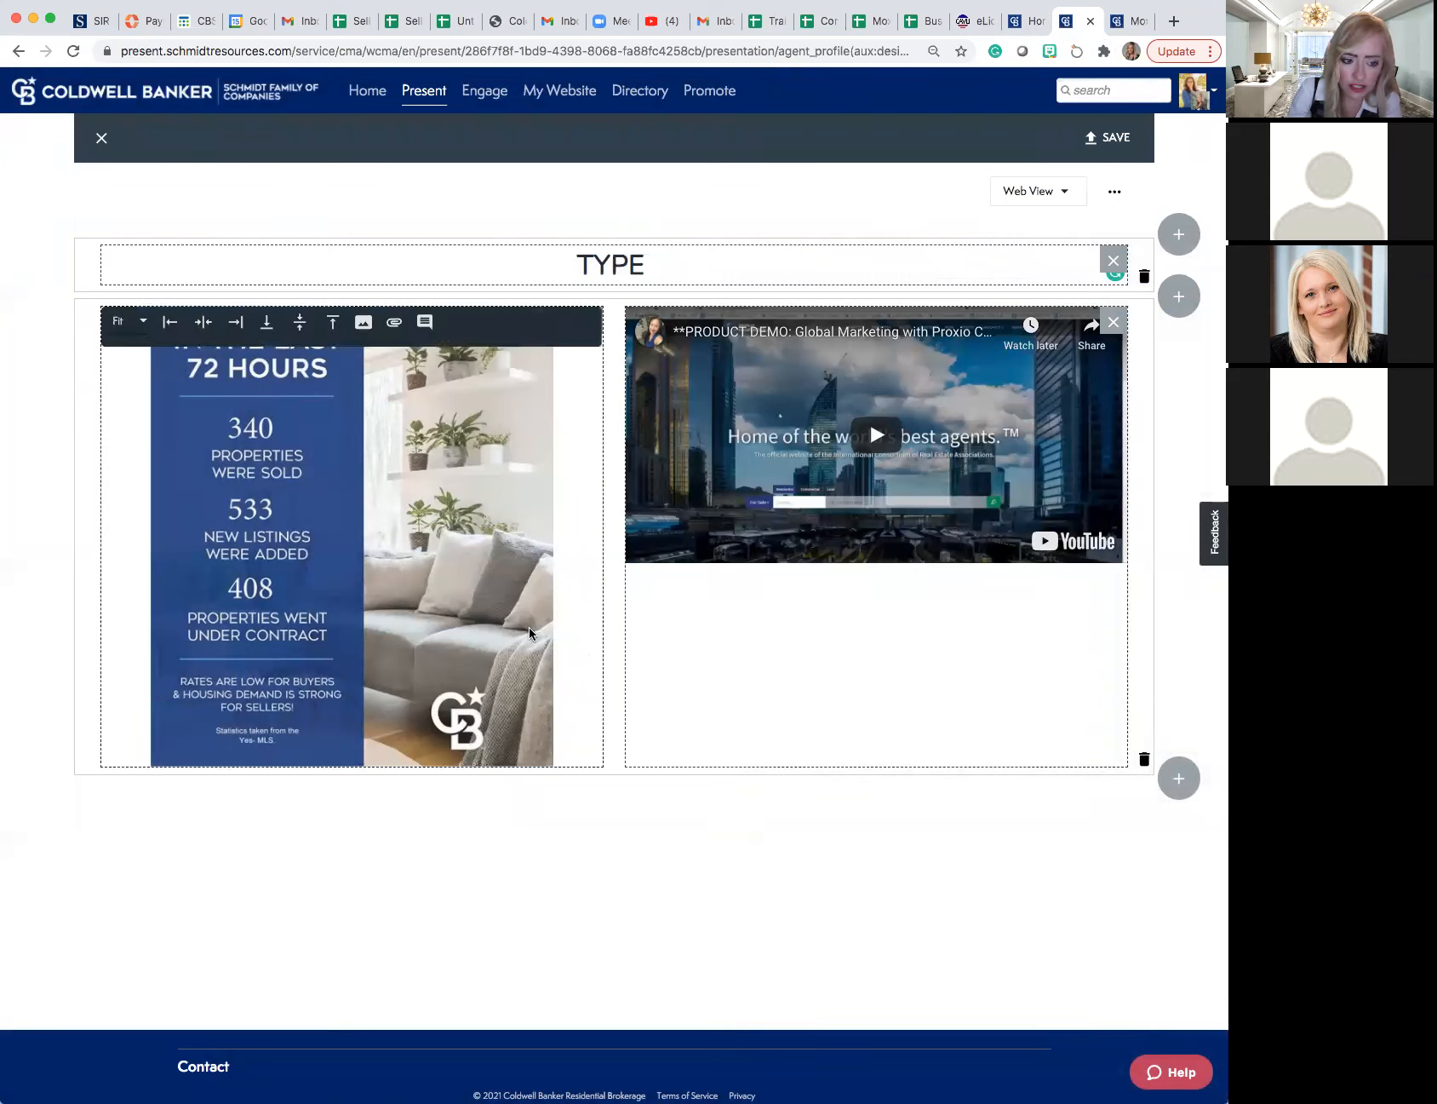
left_click(638, 592)
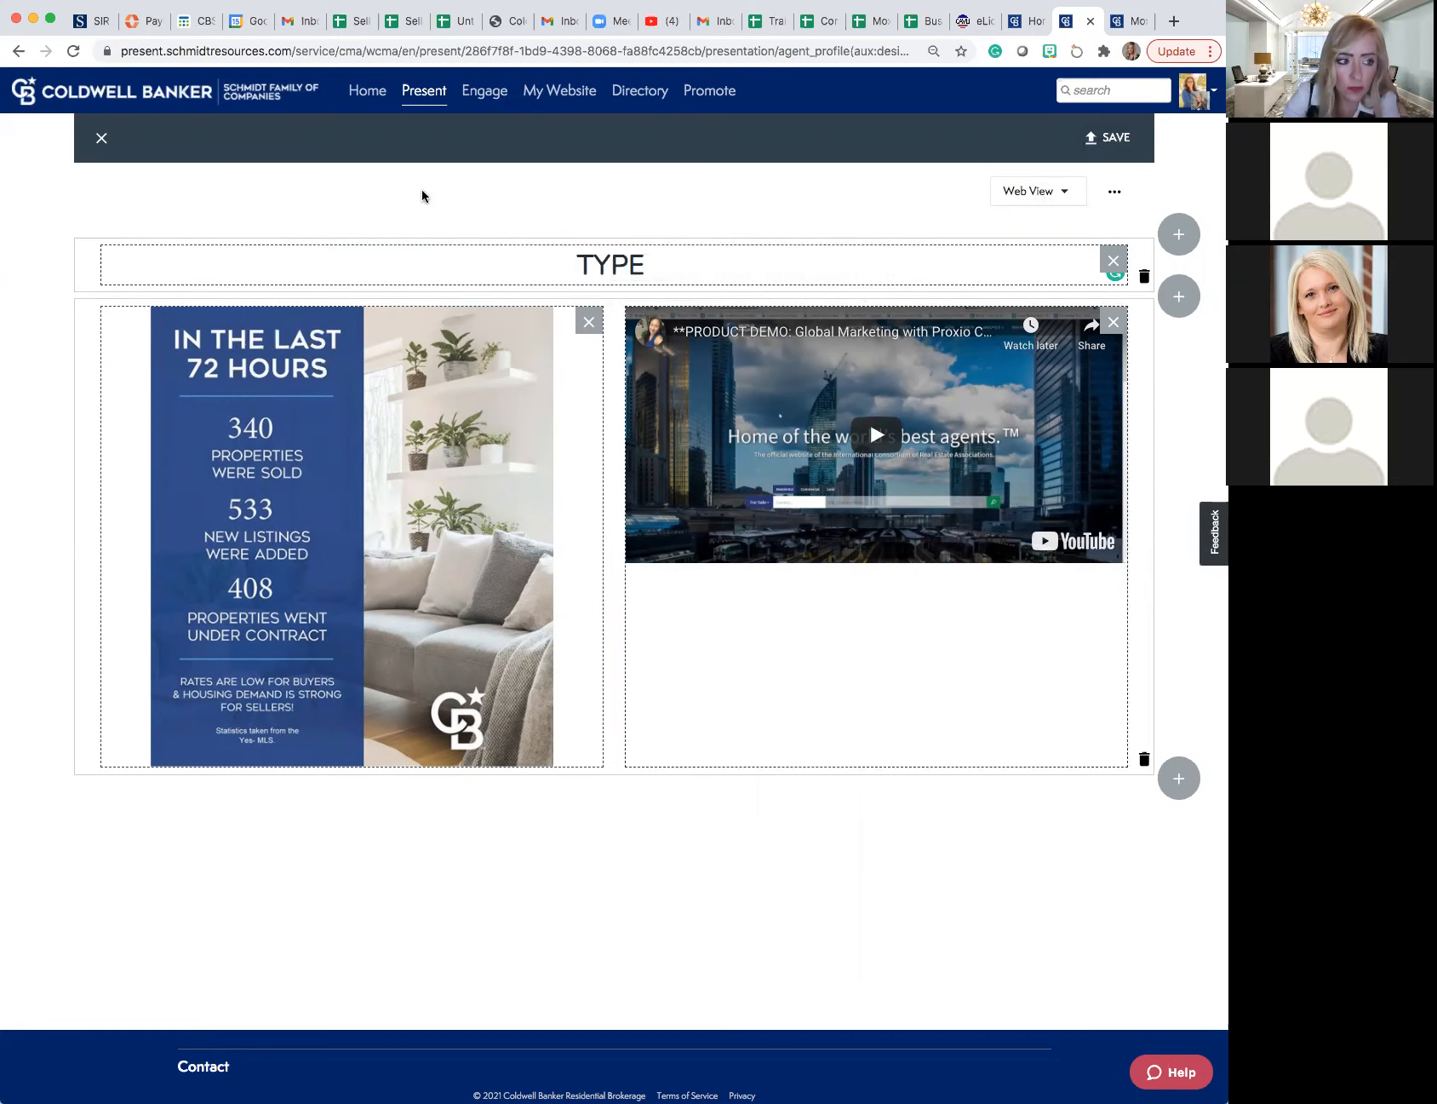
- Close the custom page editor, discarding the unsaved page
left_click(102, 140)
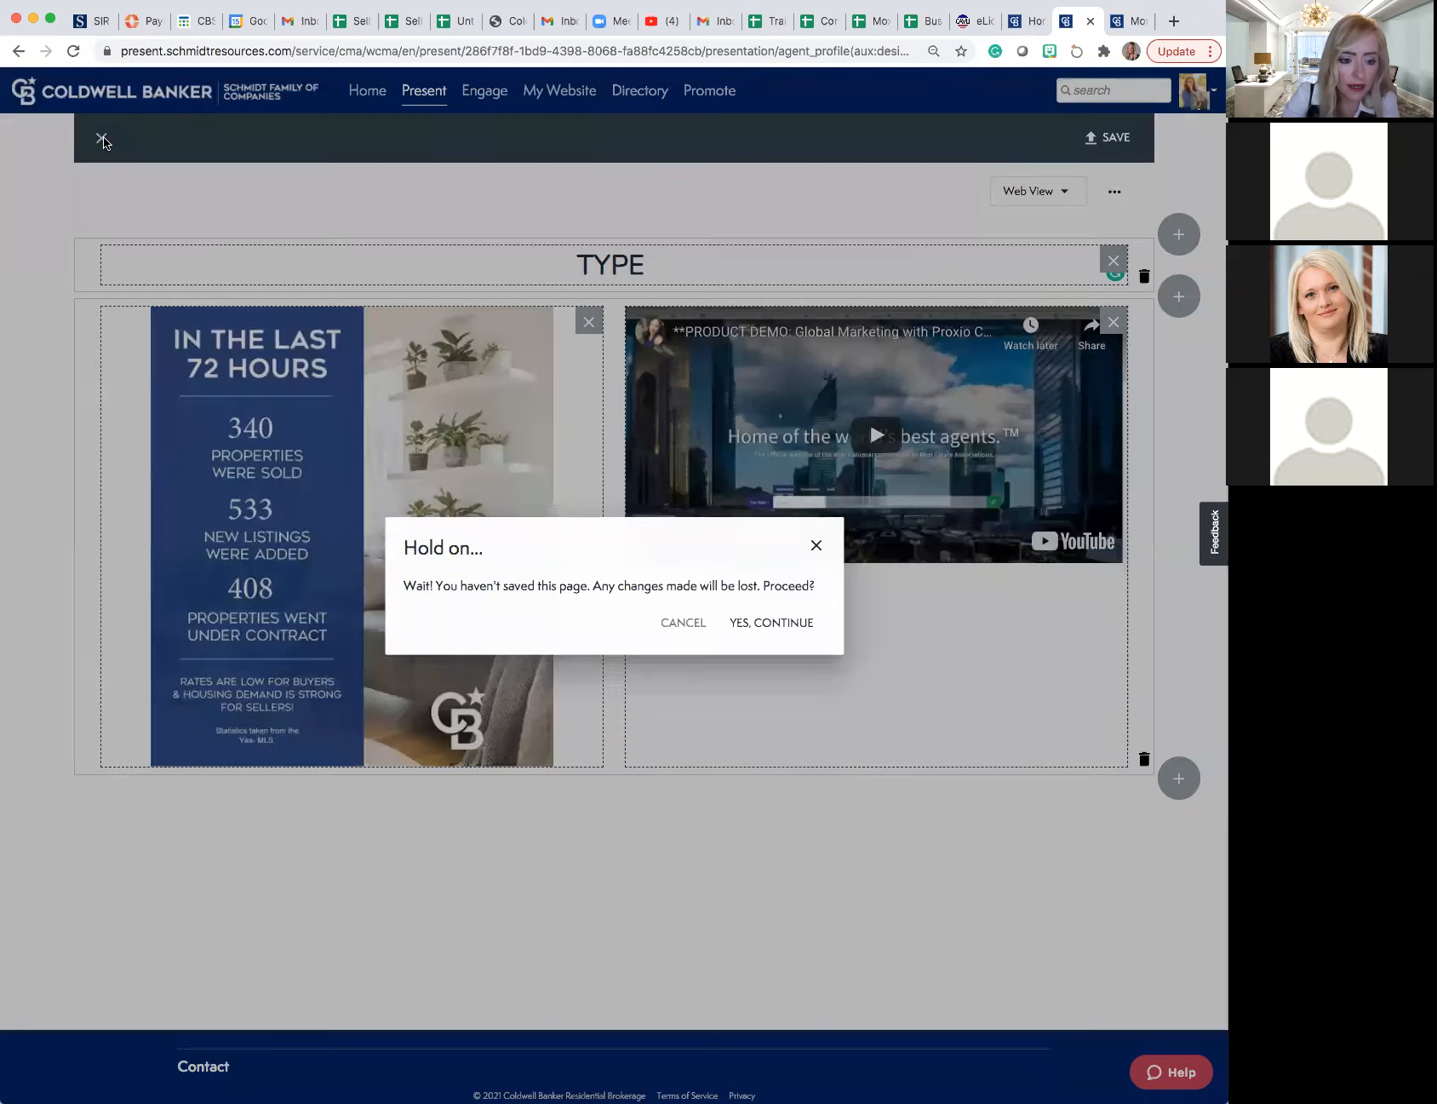
left_click(681, 621)
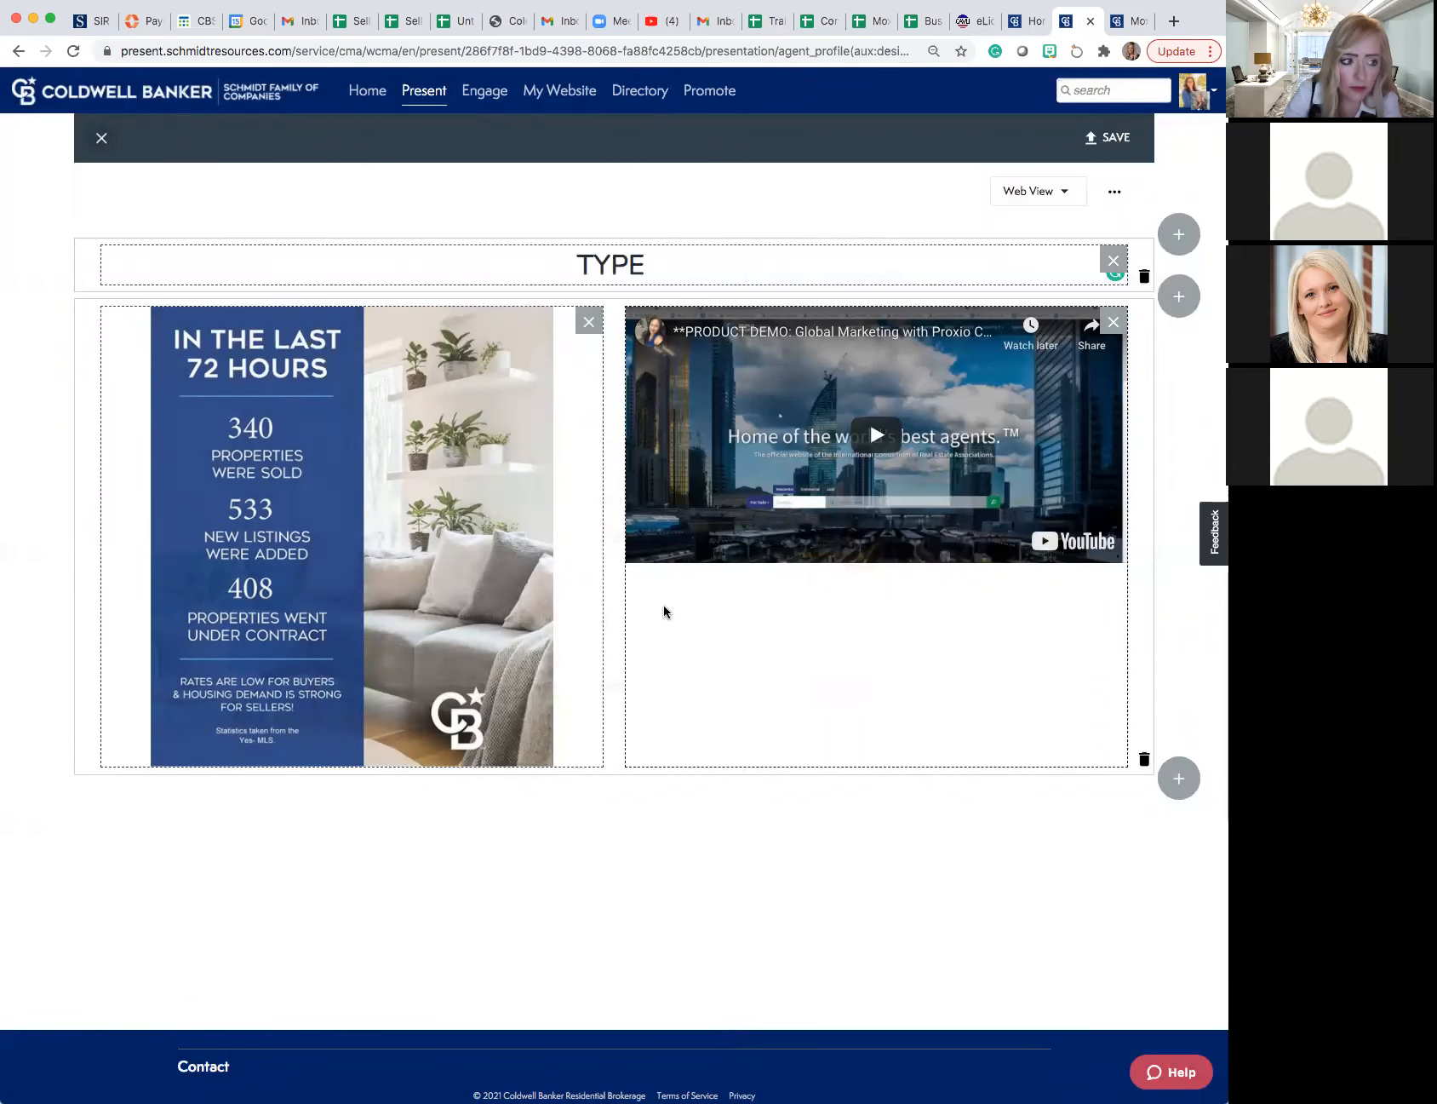
left_click(103, 138)
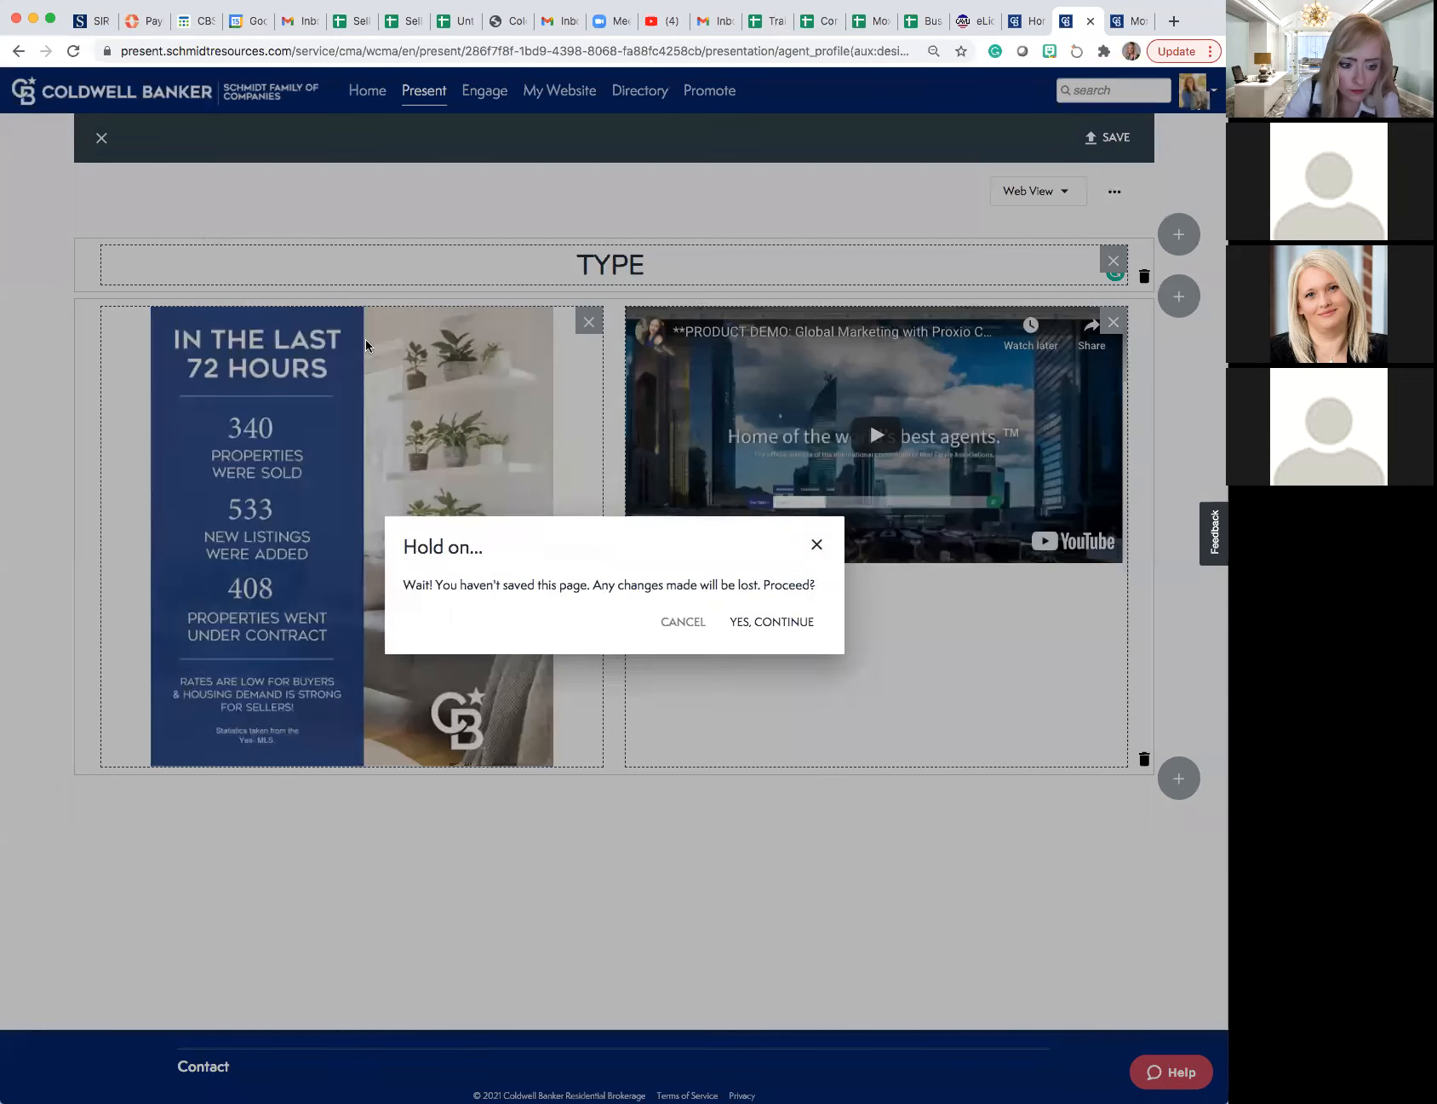
left_click(766, 625)
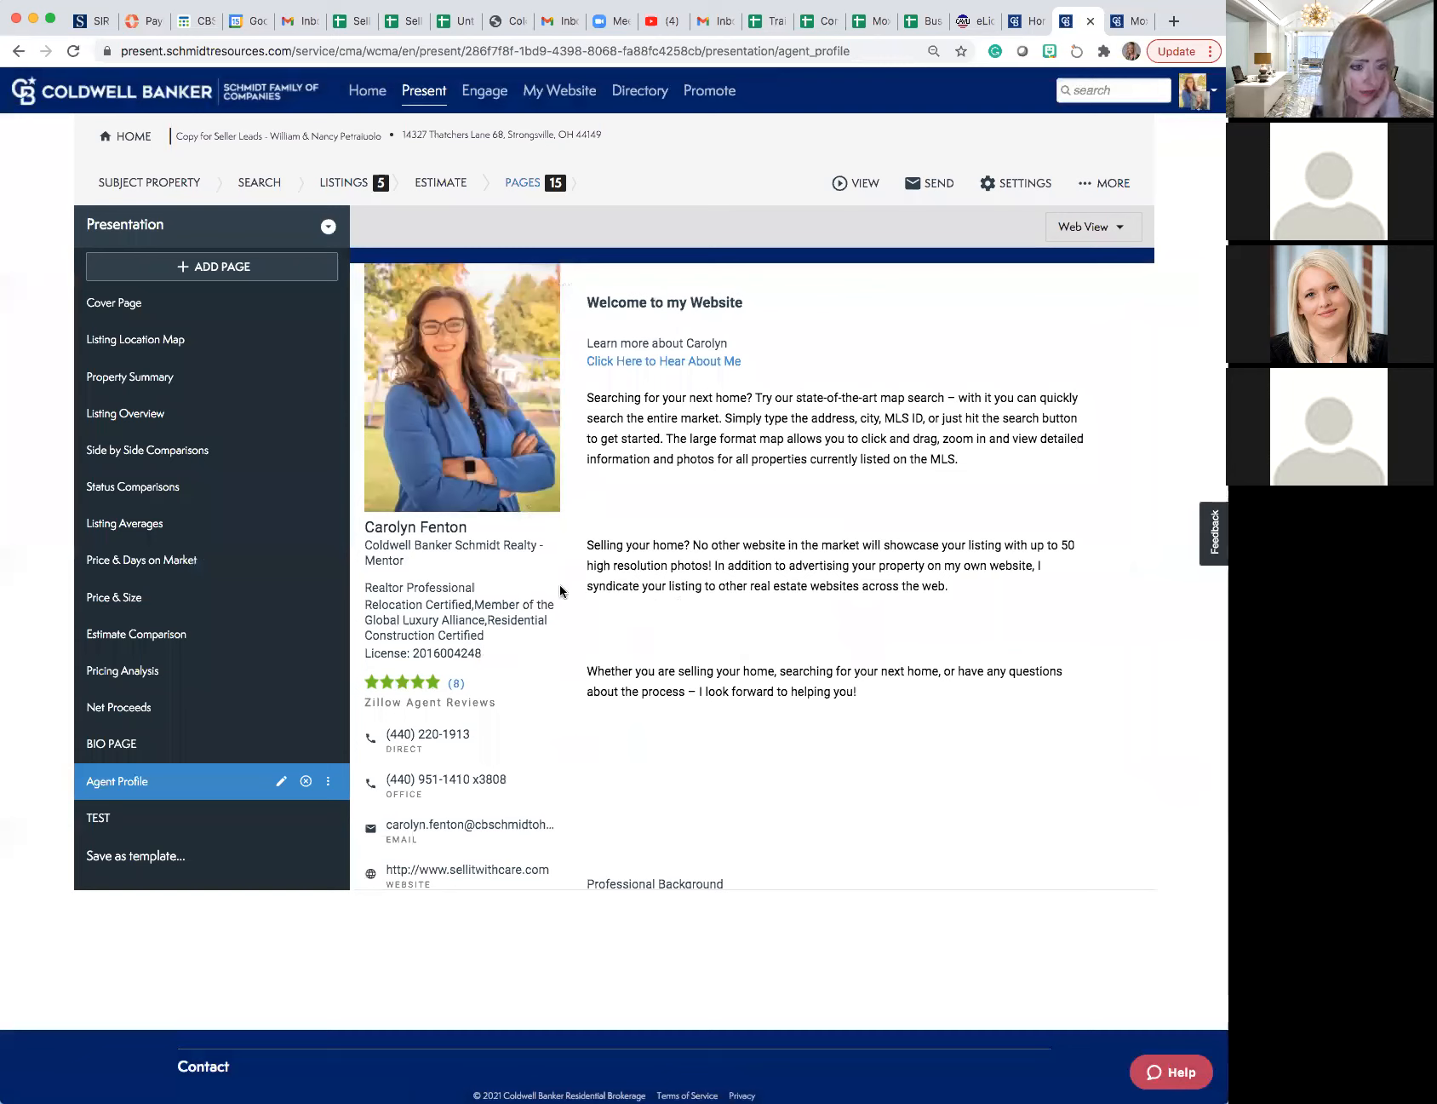
- Look through the existing BIO PAGE and open the presentation in its web version
left_click(128, 742)
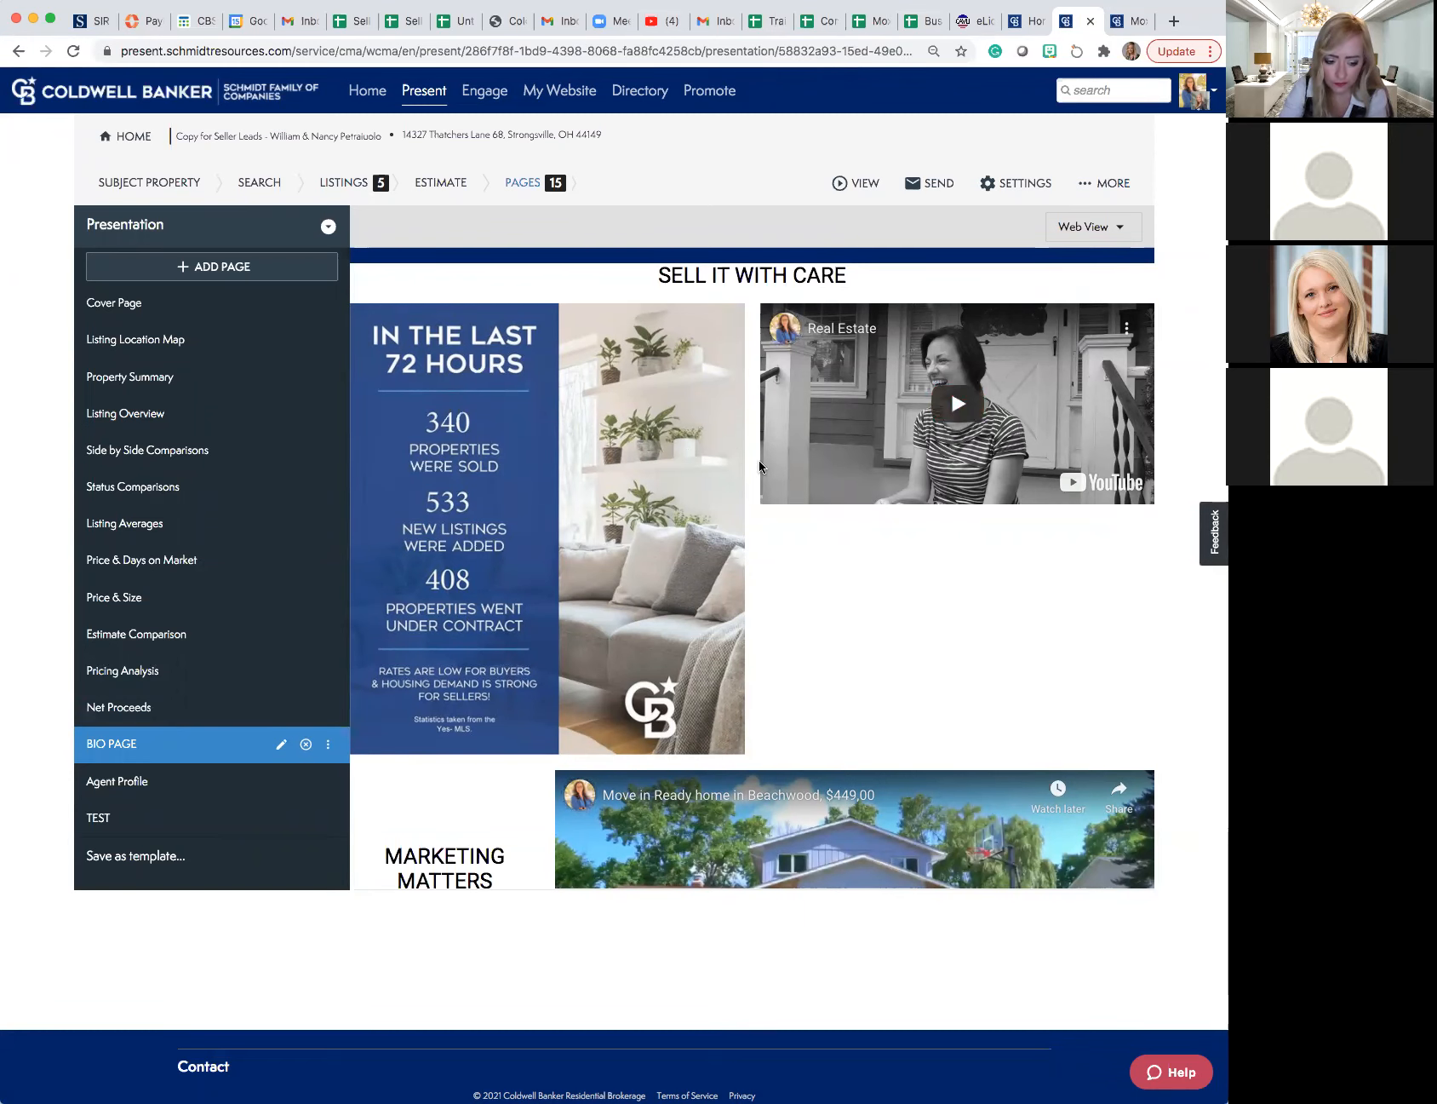
scroll(758, 459, "down", 5)
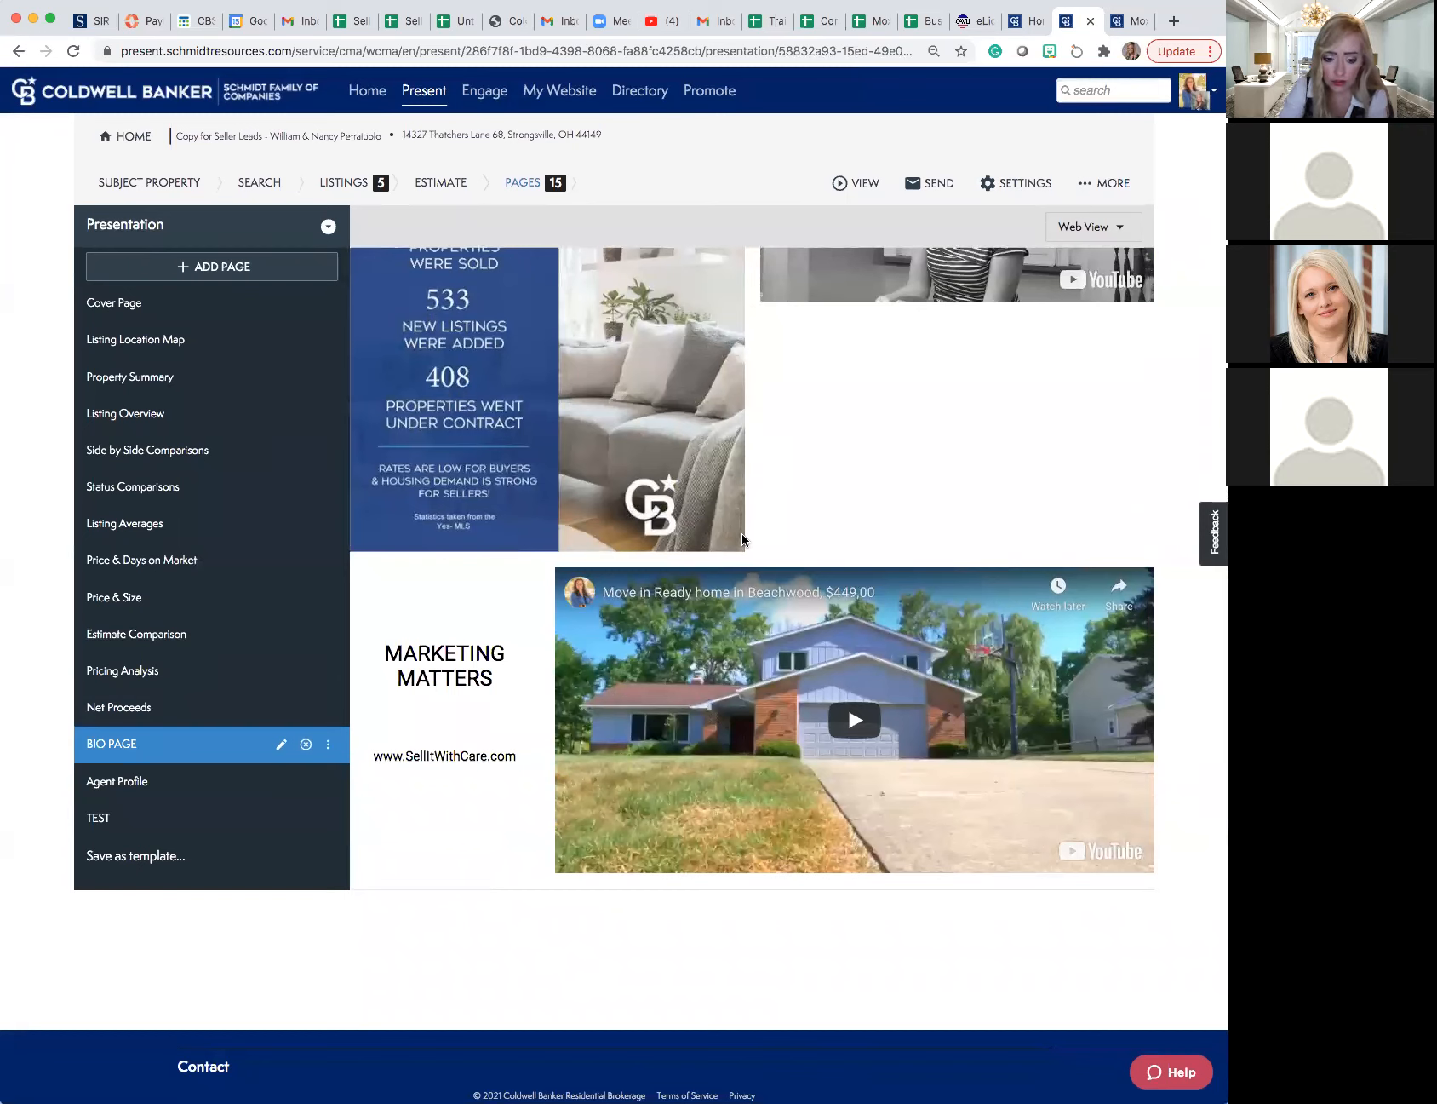
left_click(854, 184)
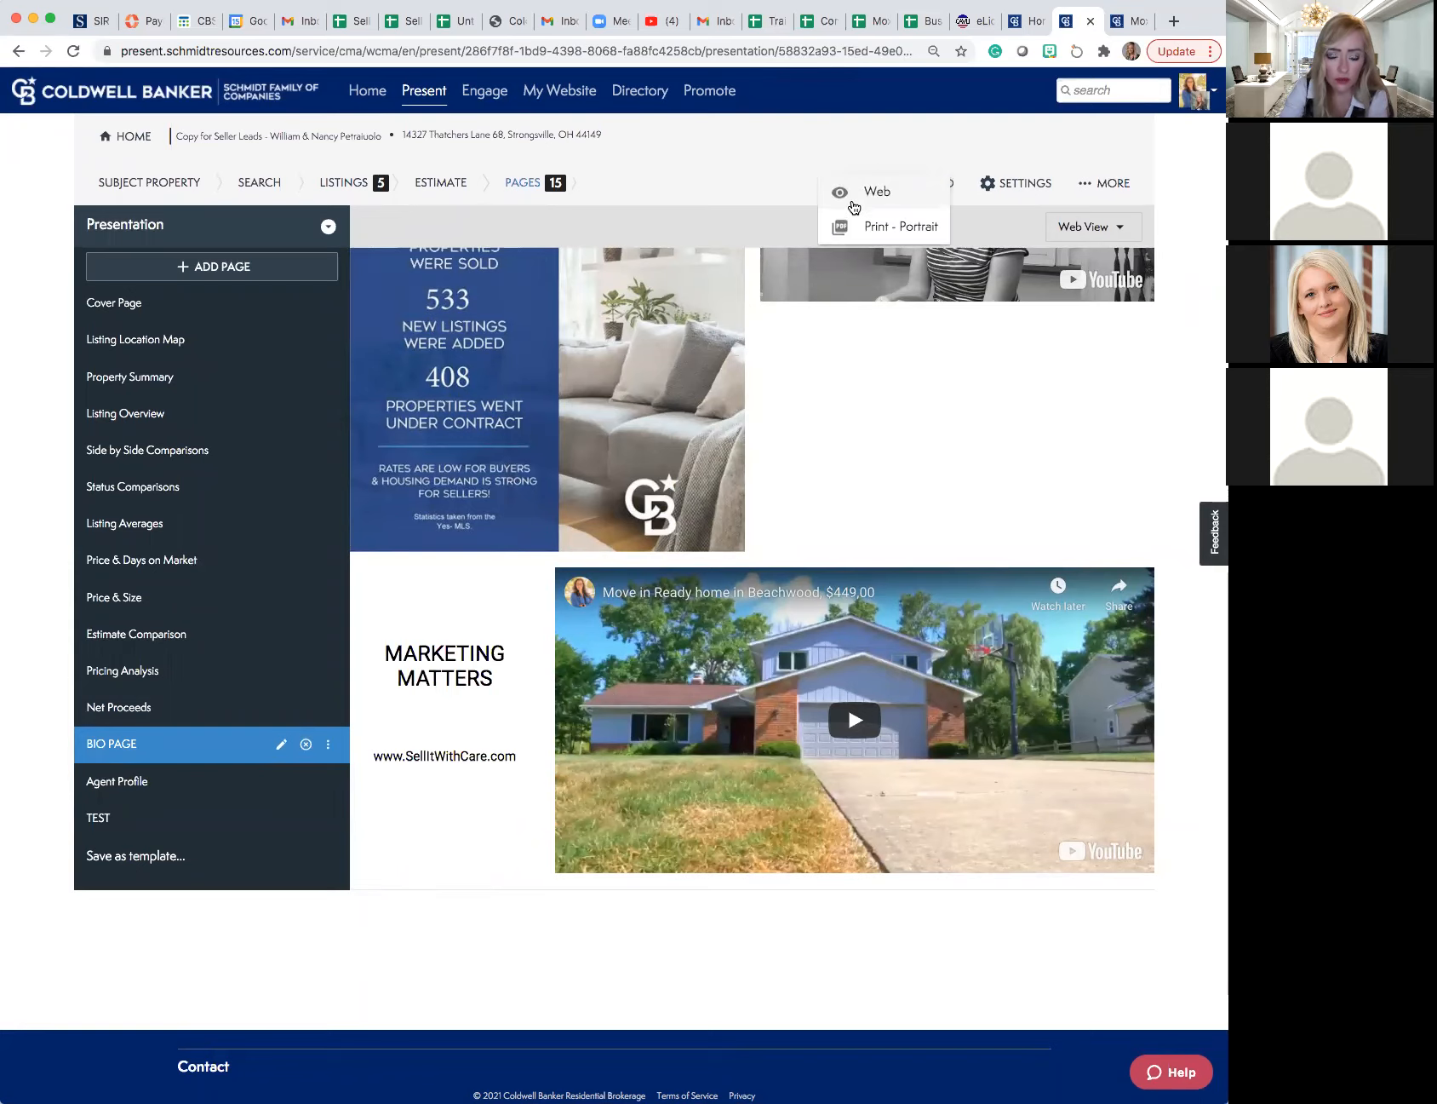
left_click(854, 204)
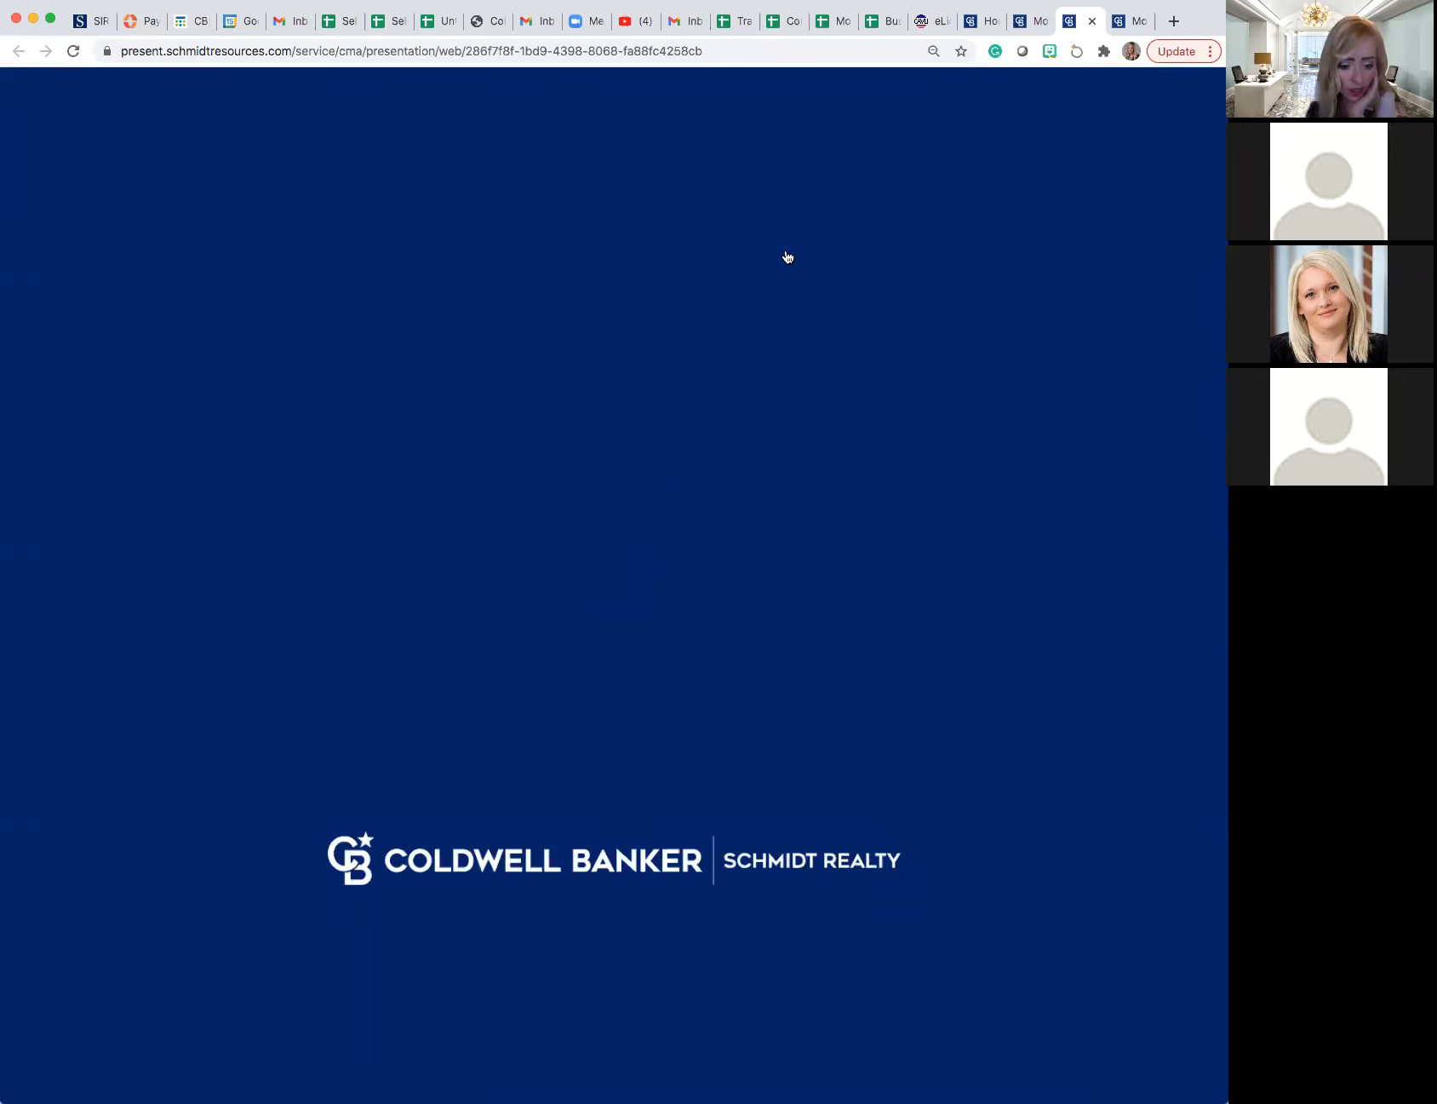
- Go through the web presentation to the BIO PAGE, jumping from Listing Location Map to Pricing Analysis and passing Net Proceeds
scroll(778, 294, "down", 5)
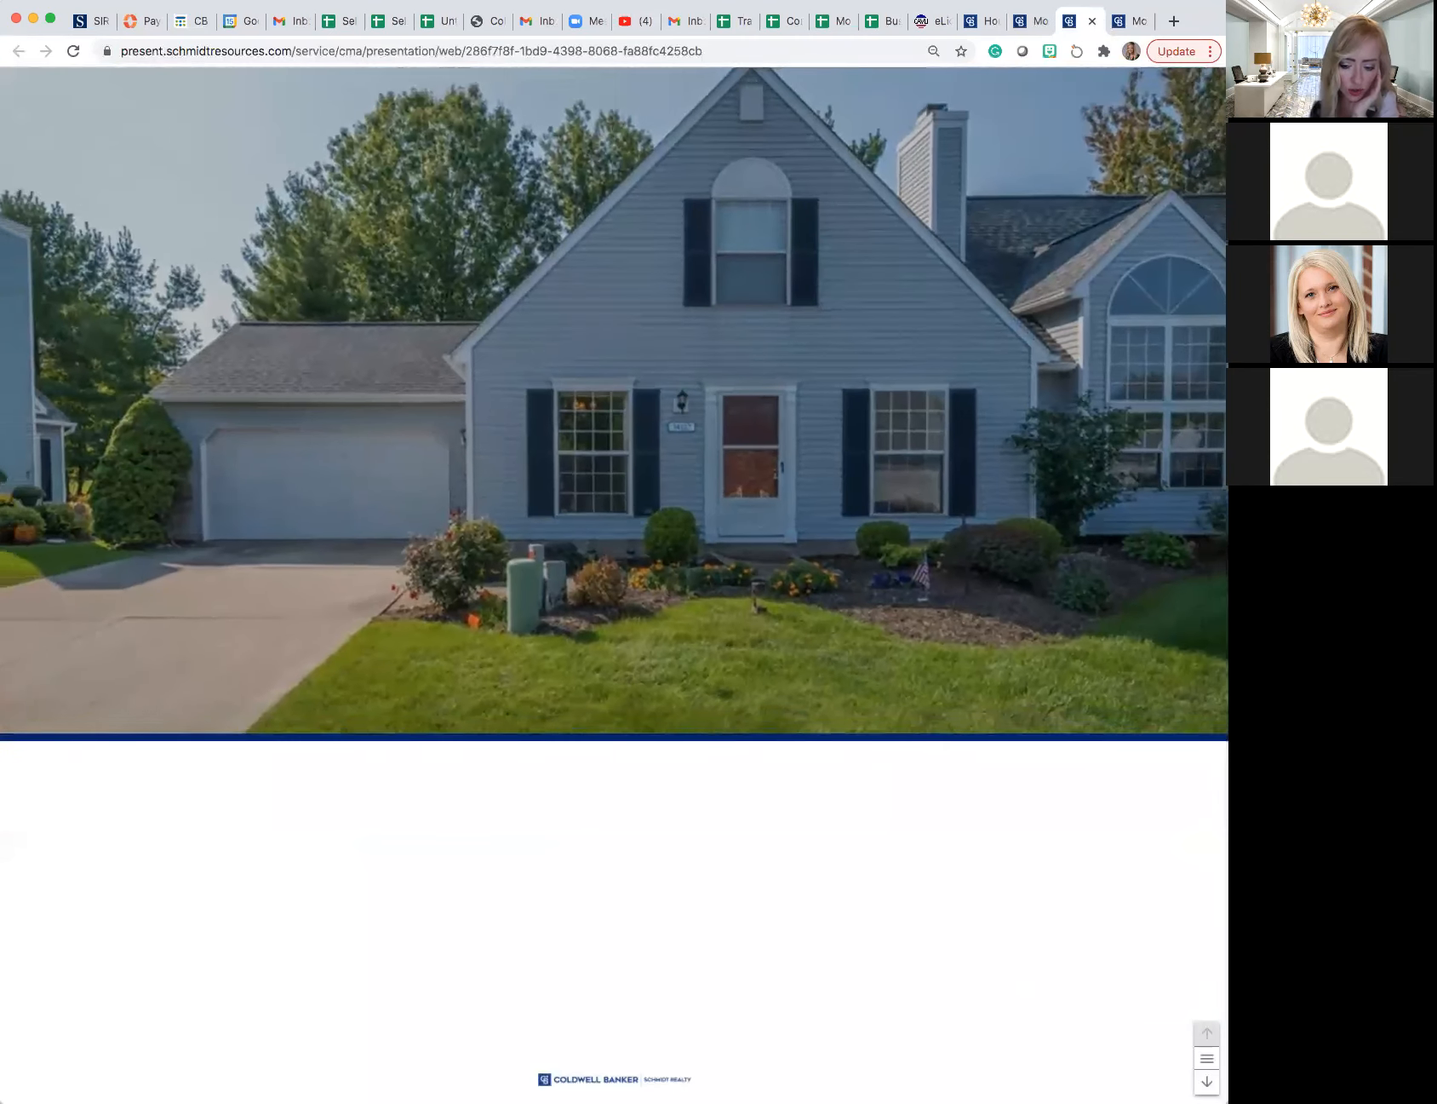
left_click(1206, 1082)
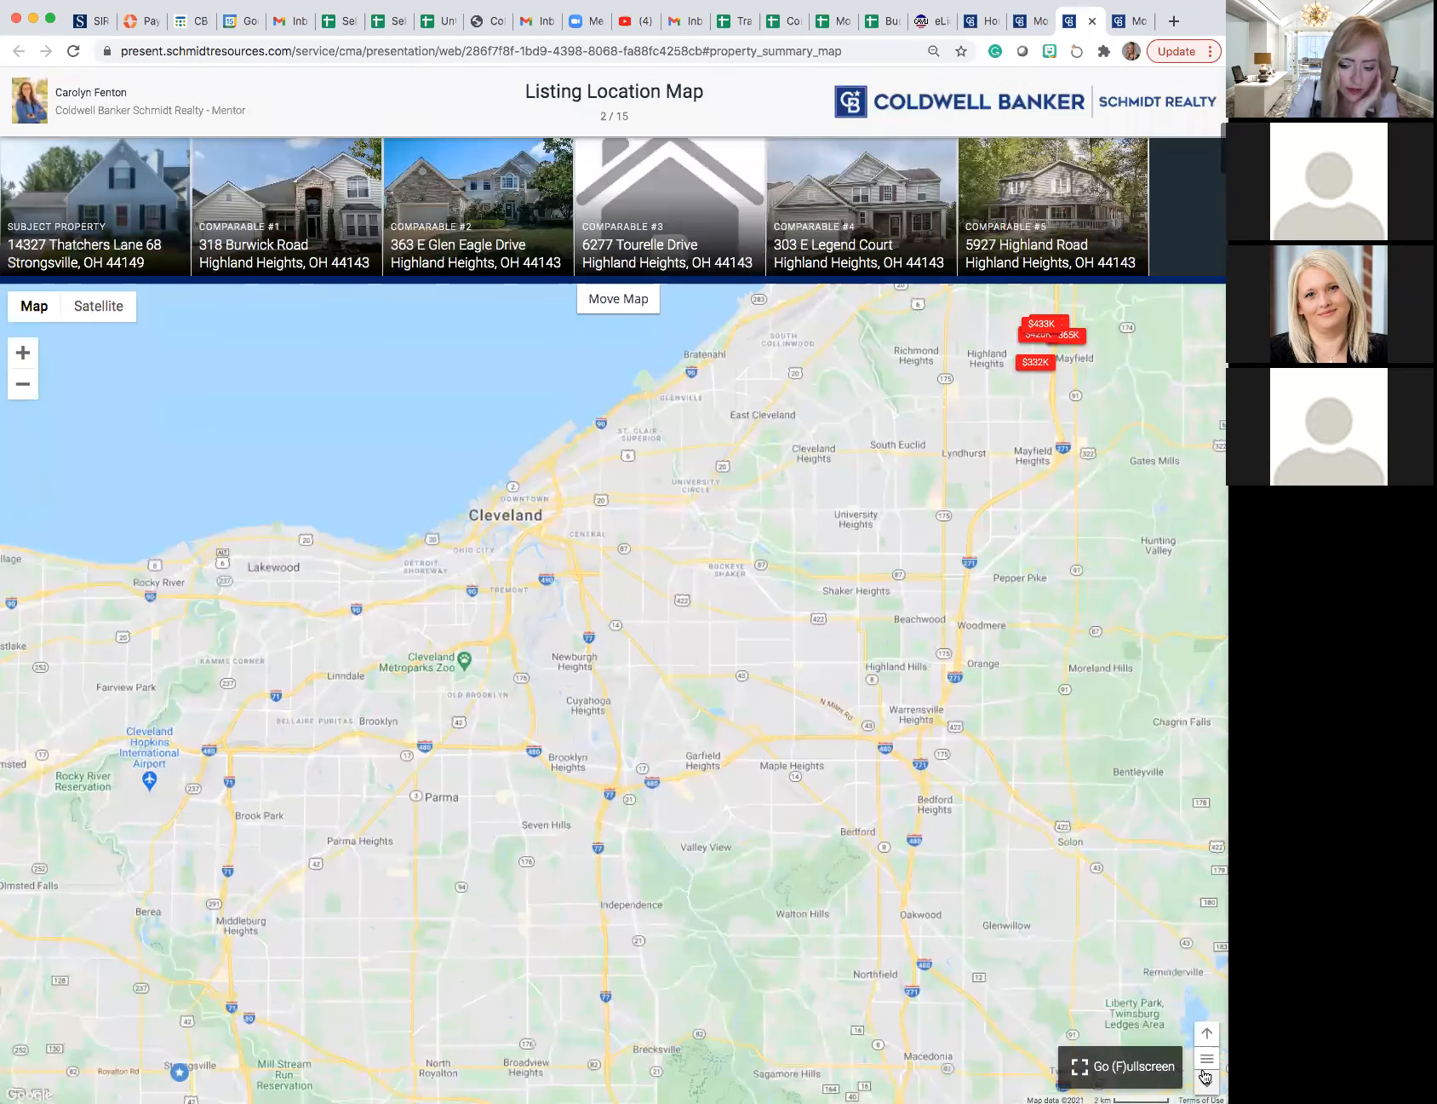
left_click(1206, 1059)
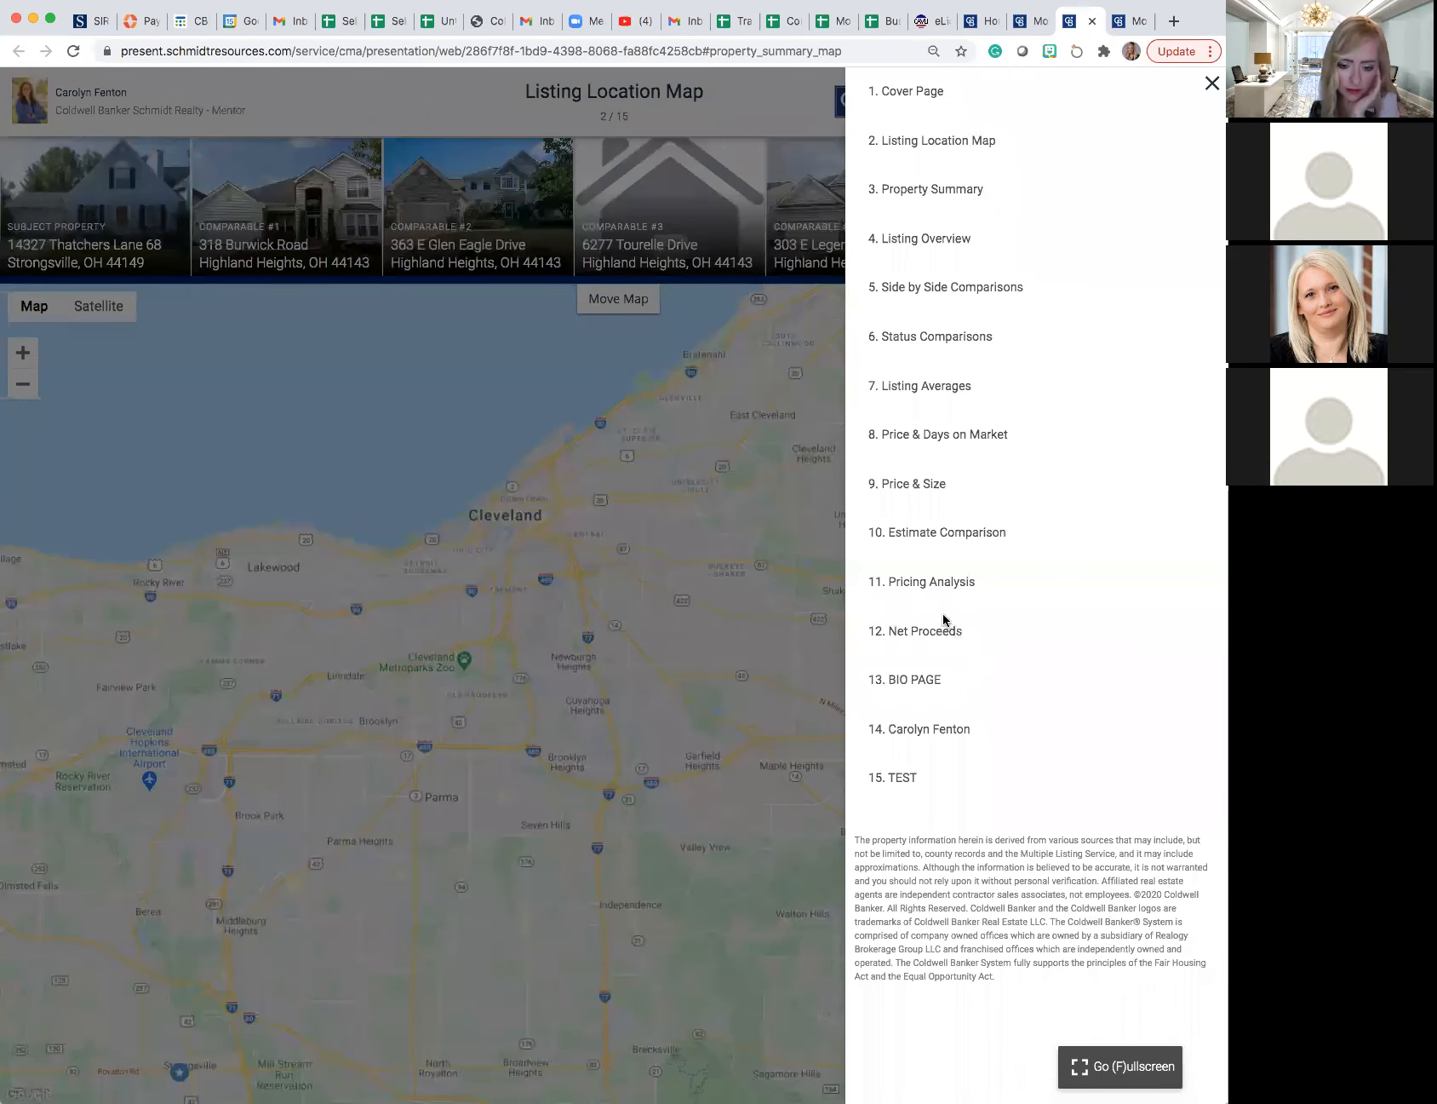
left_click(922, 582)
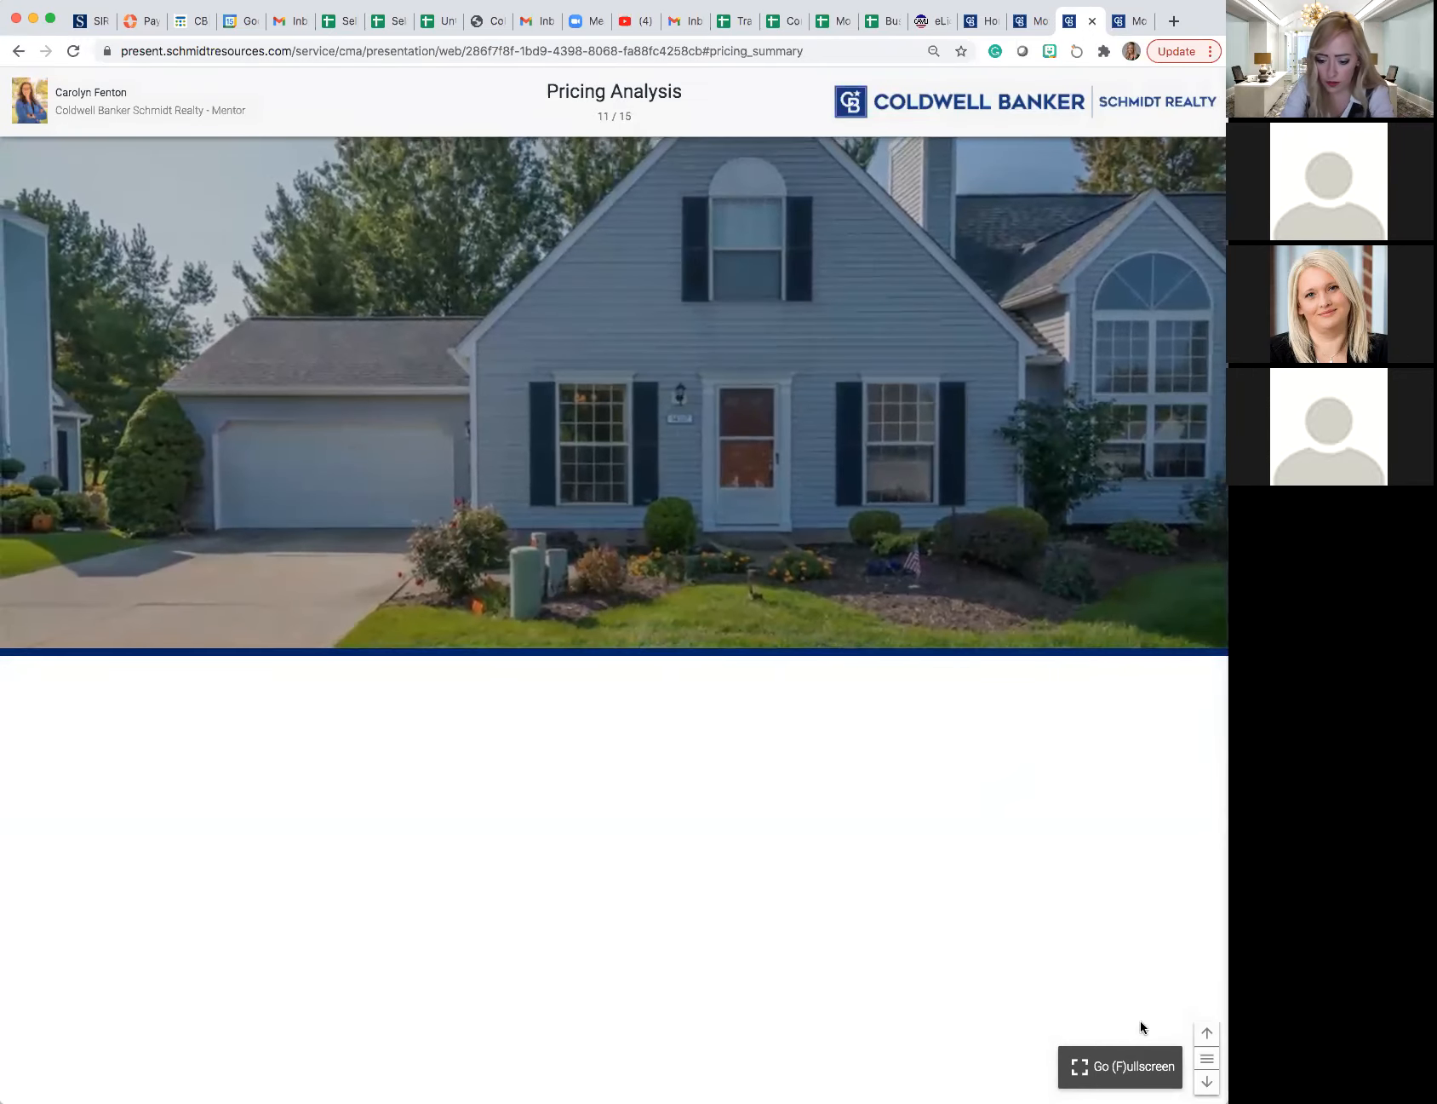
left_click(1209, 1083)
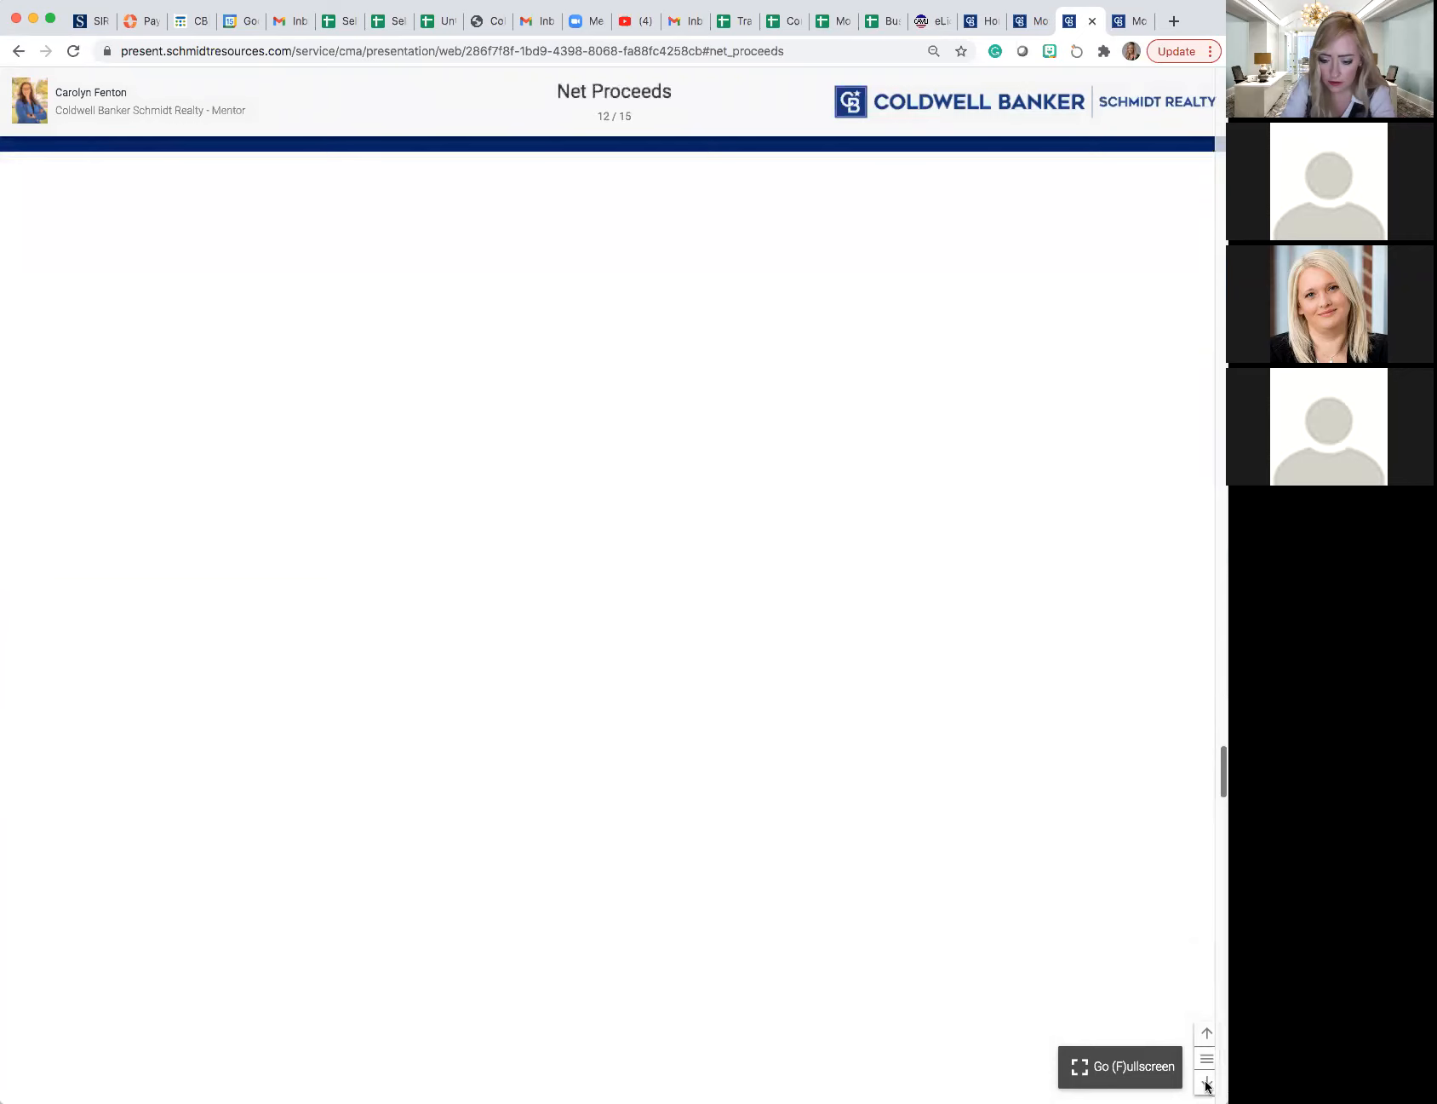
left_click(1208, 1082)
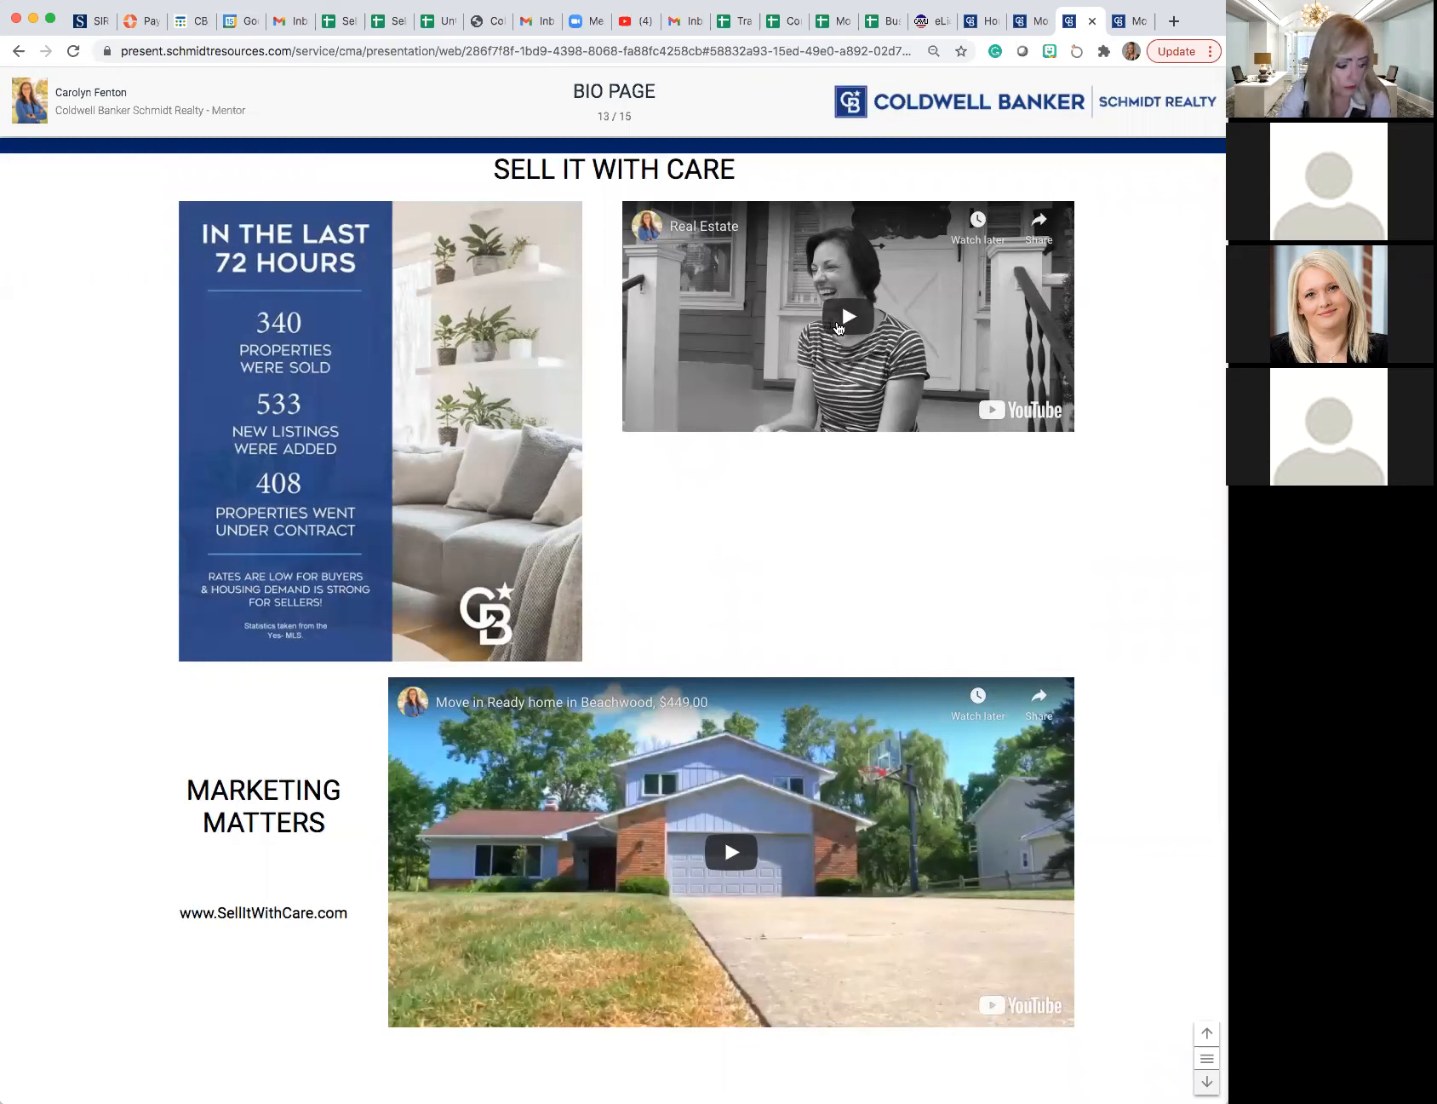
- Play parts of the BIO PAGE's "Real Estate" and "Move in Ready home in Beachwood" videos, pause them and return to the presentation editor
left_click(839, 328)
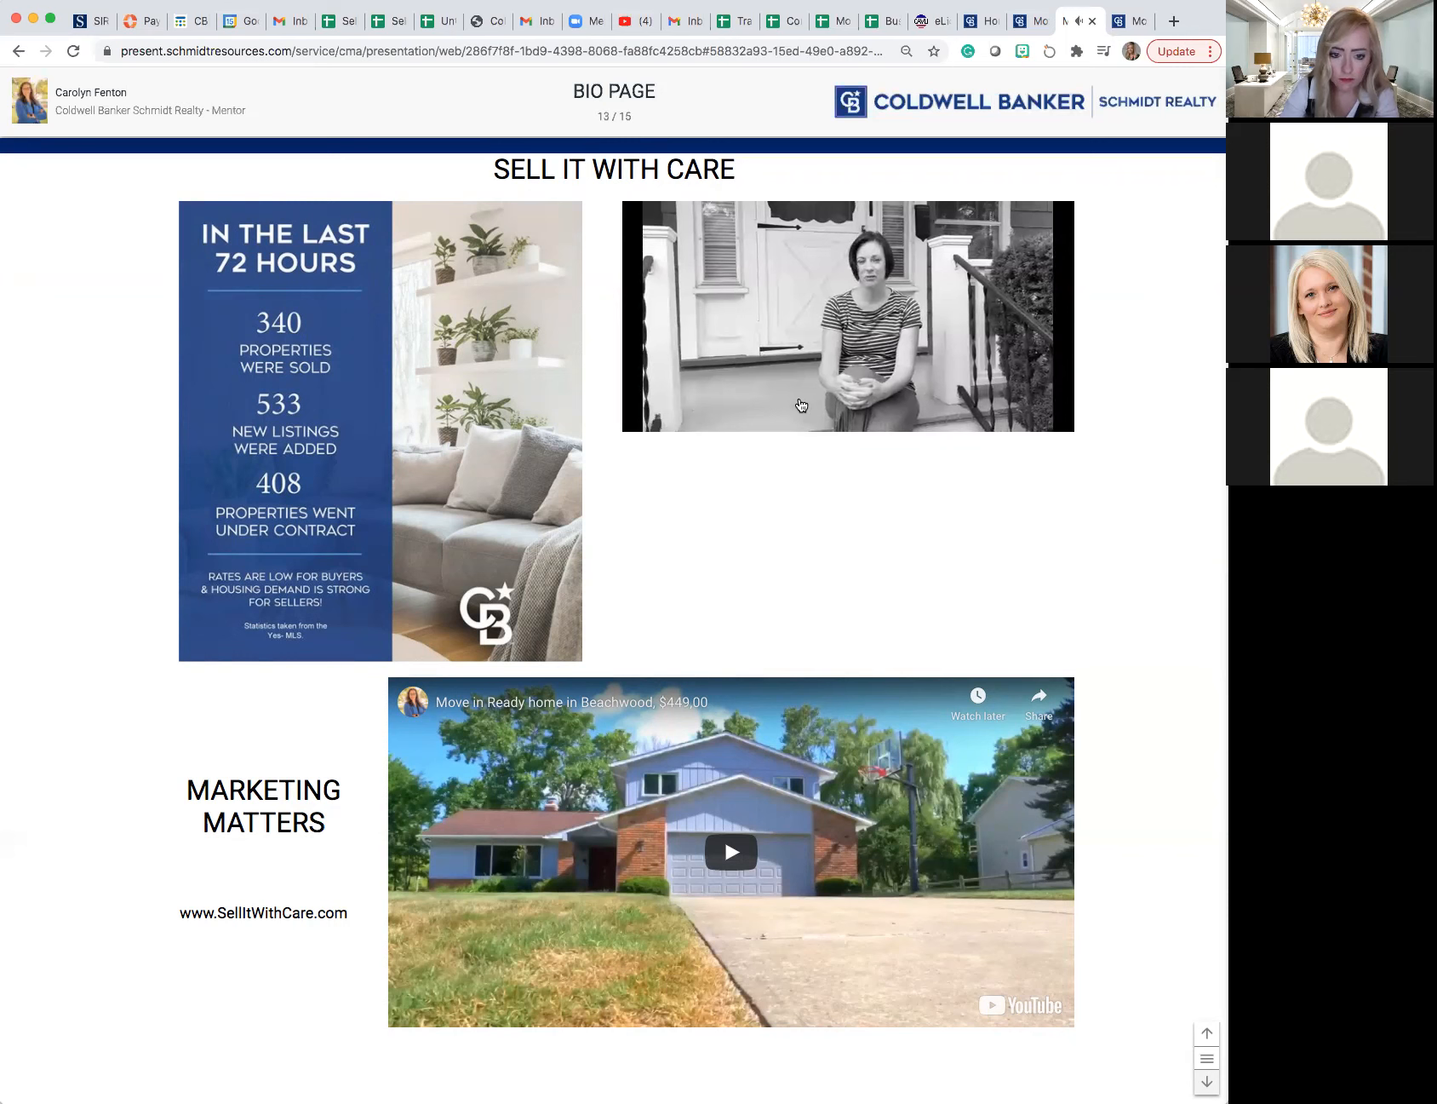
left_click(809, 394)
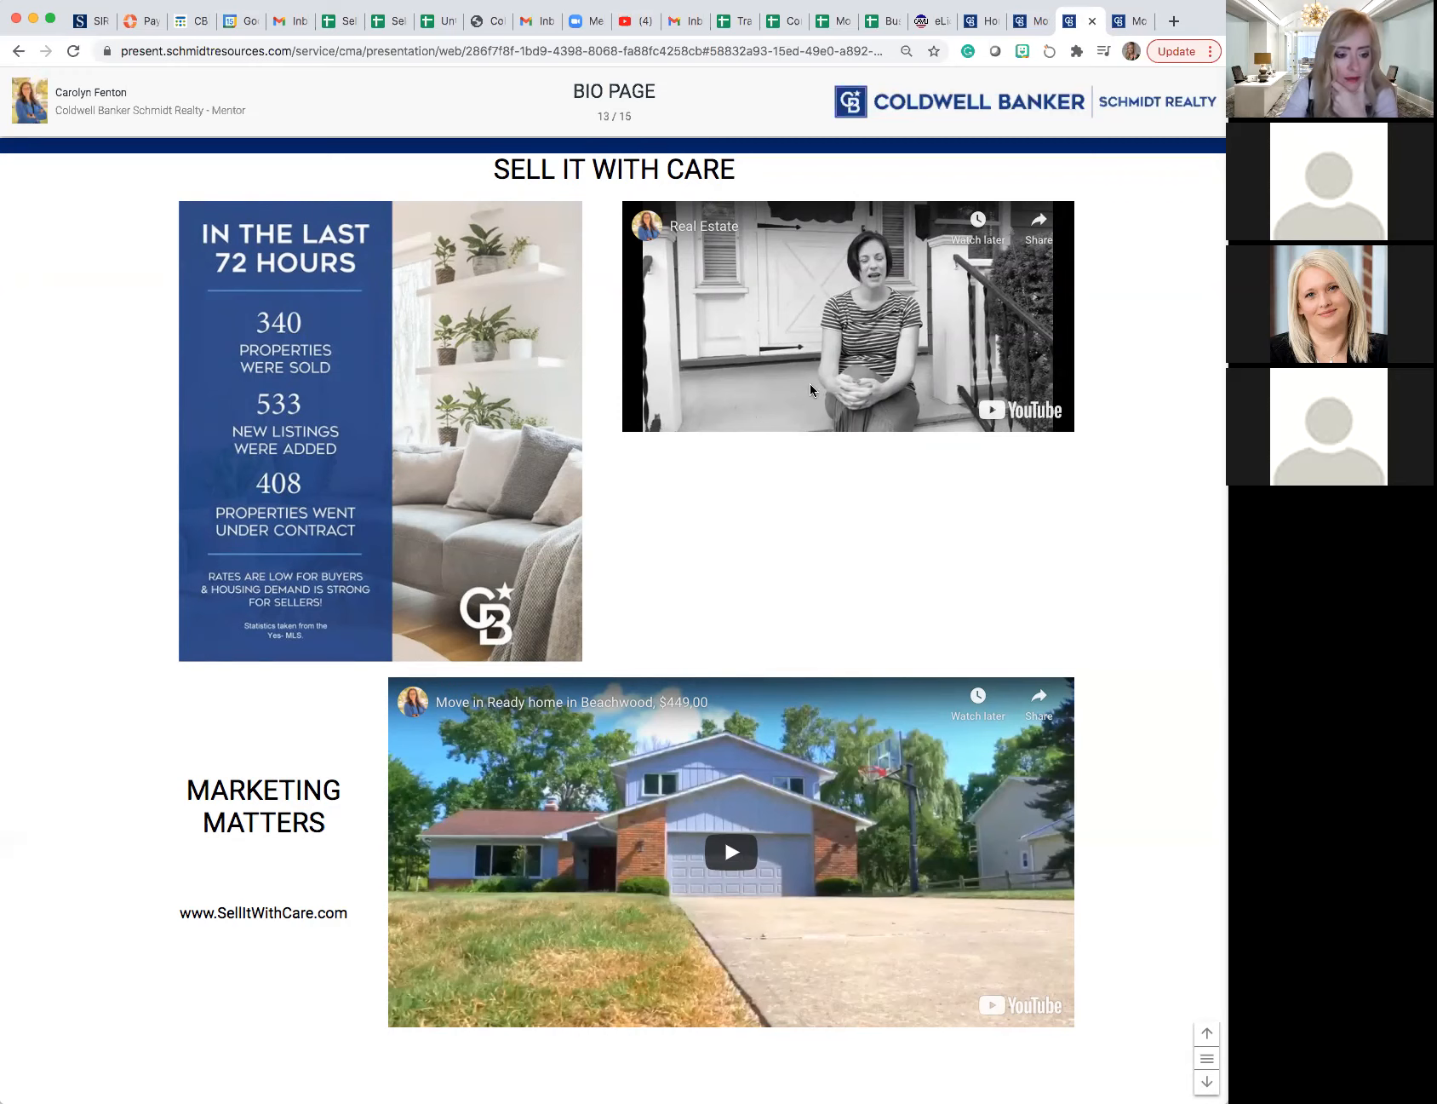
scroll(663, 722, "down", 3)
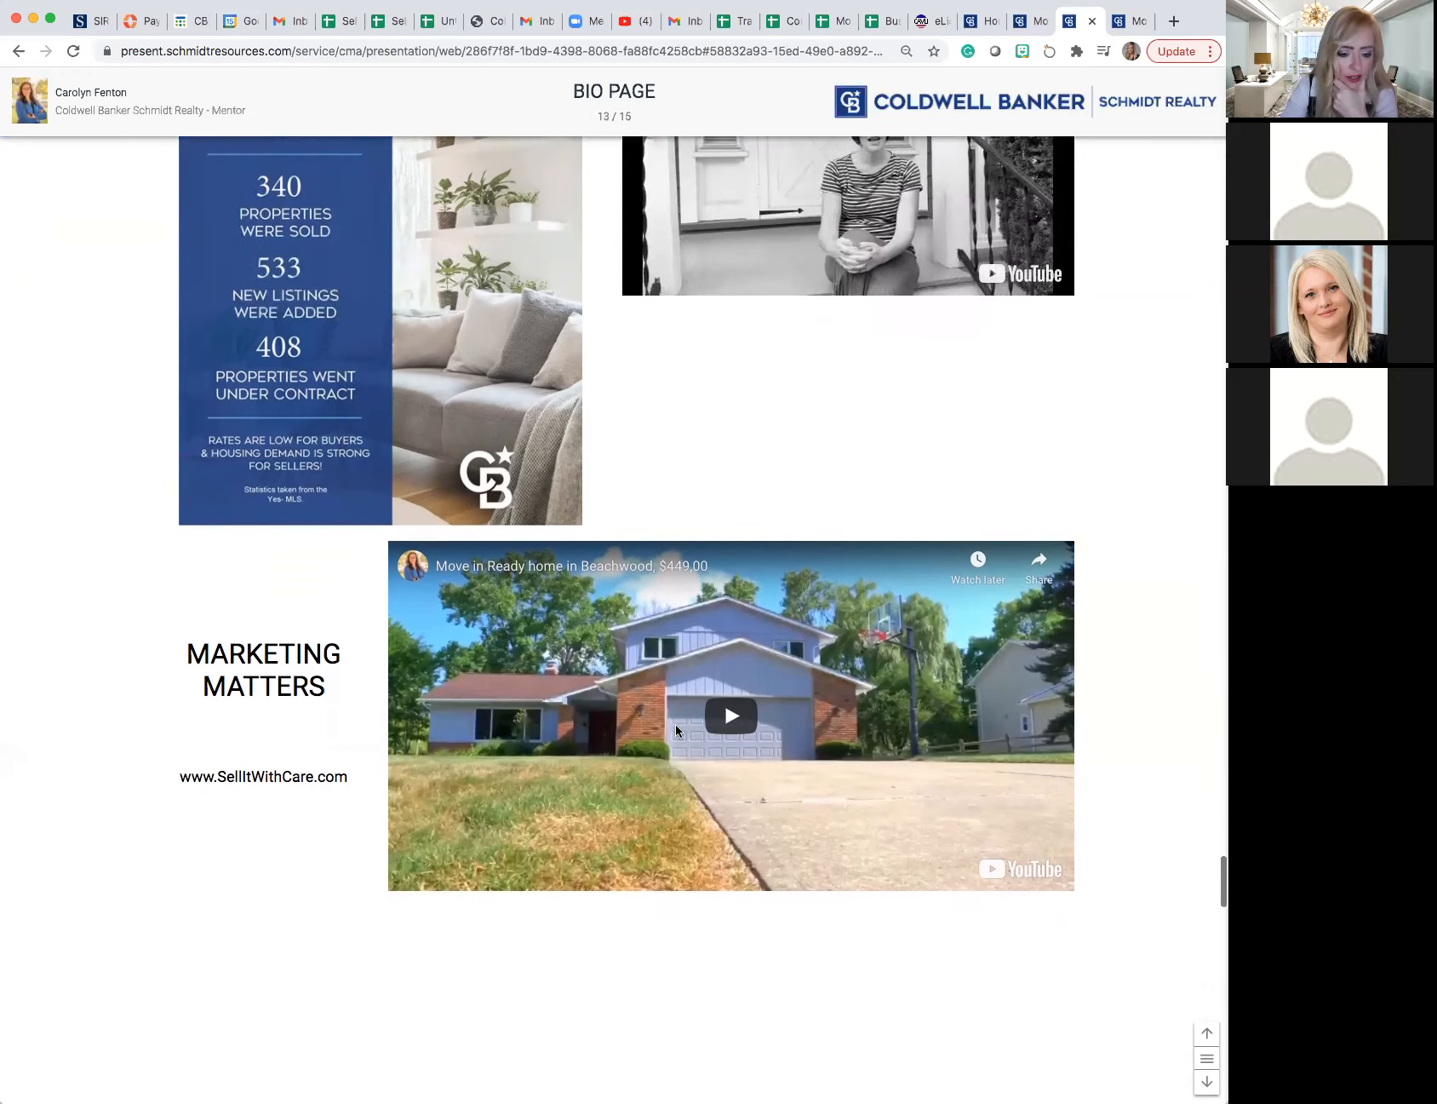
left_click(730, 715)
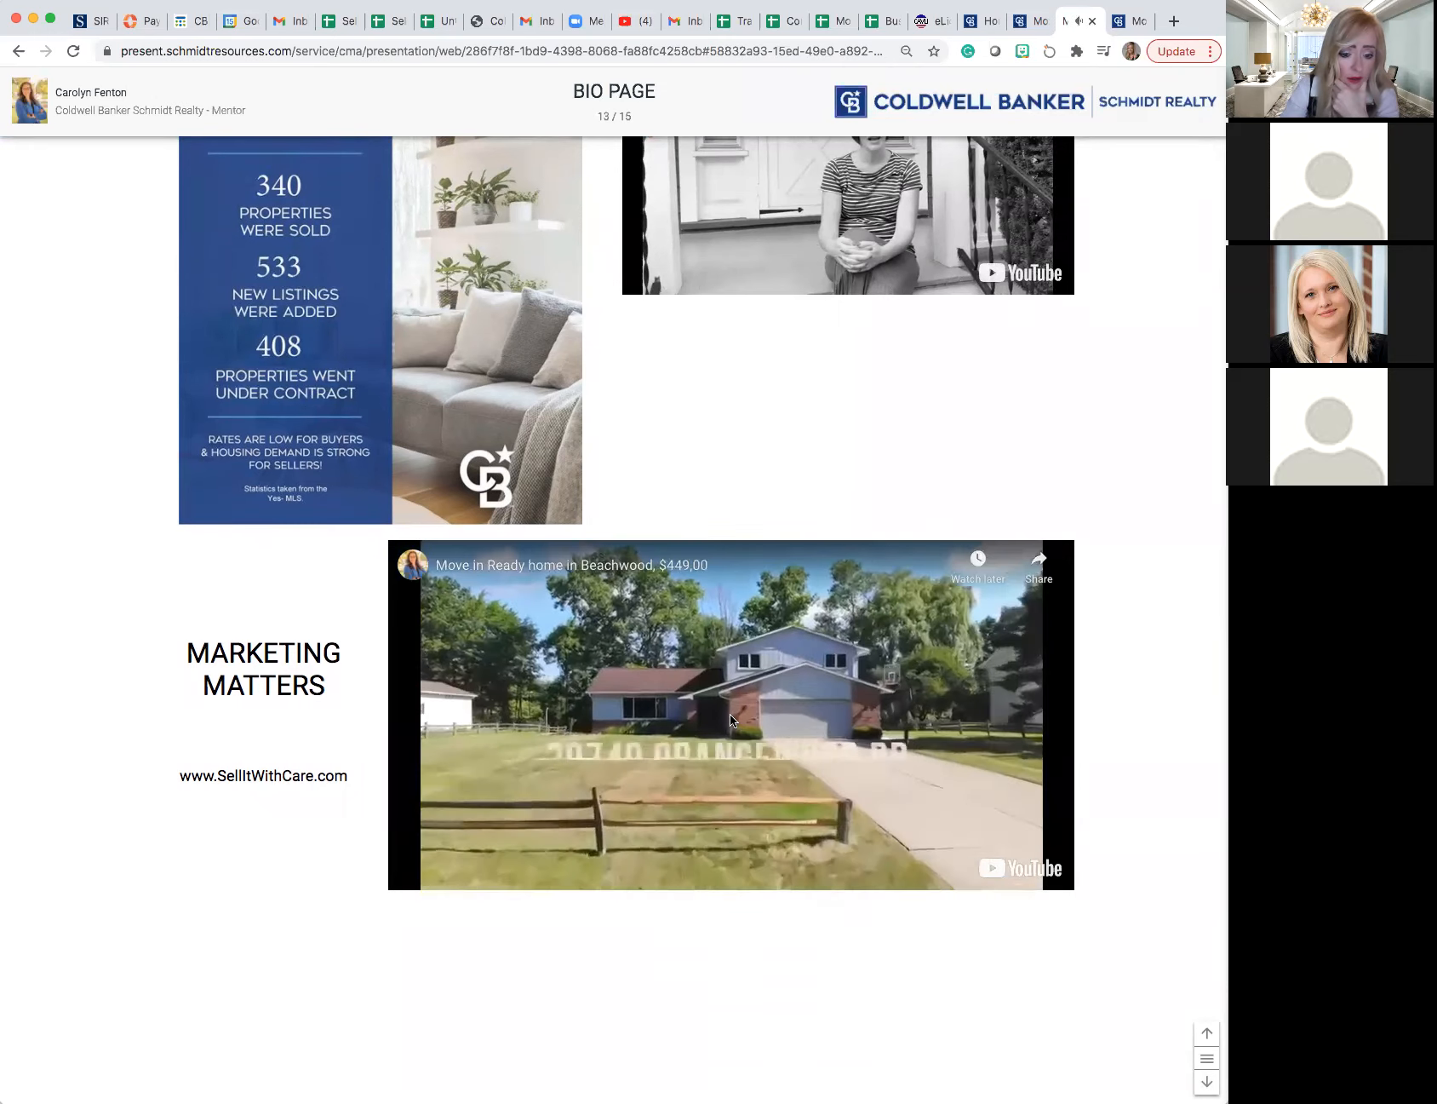
left_click(730, 713)
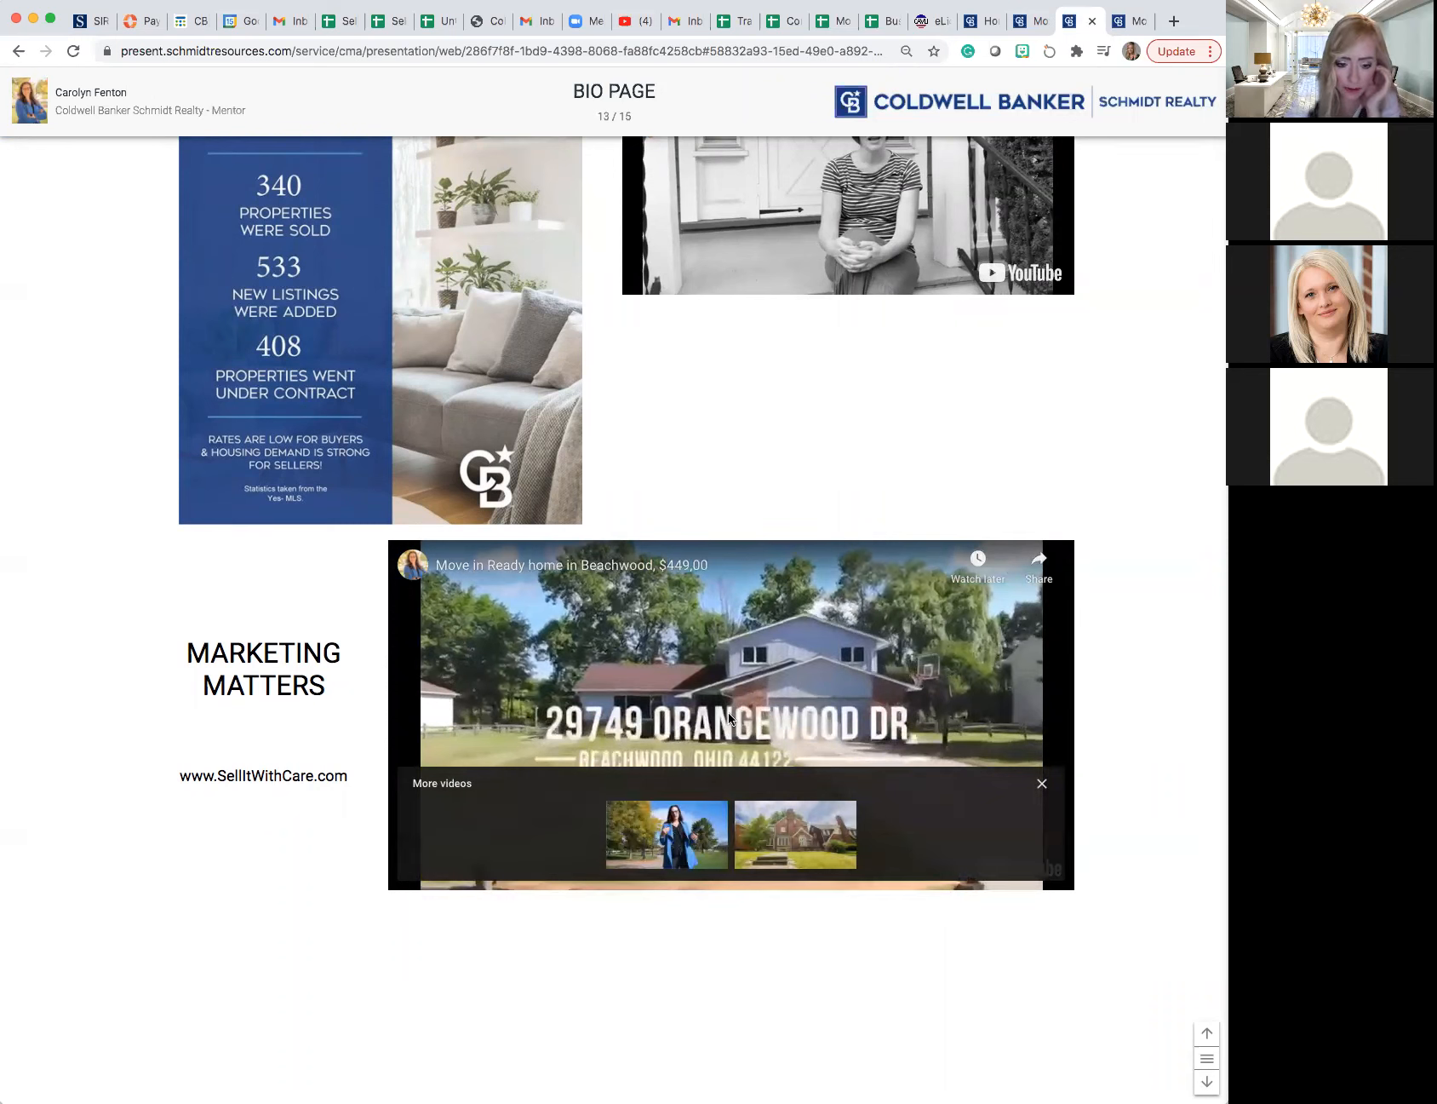
left_click(730, 719)
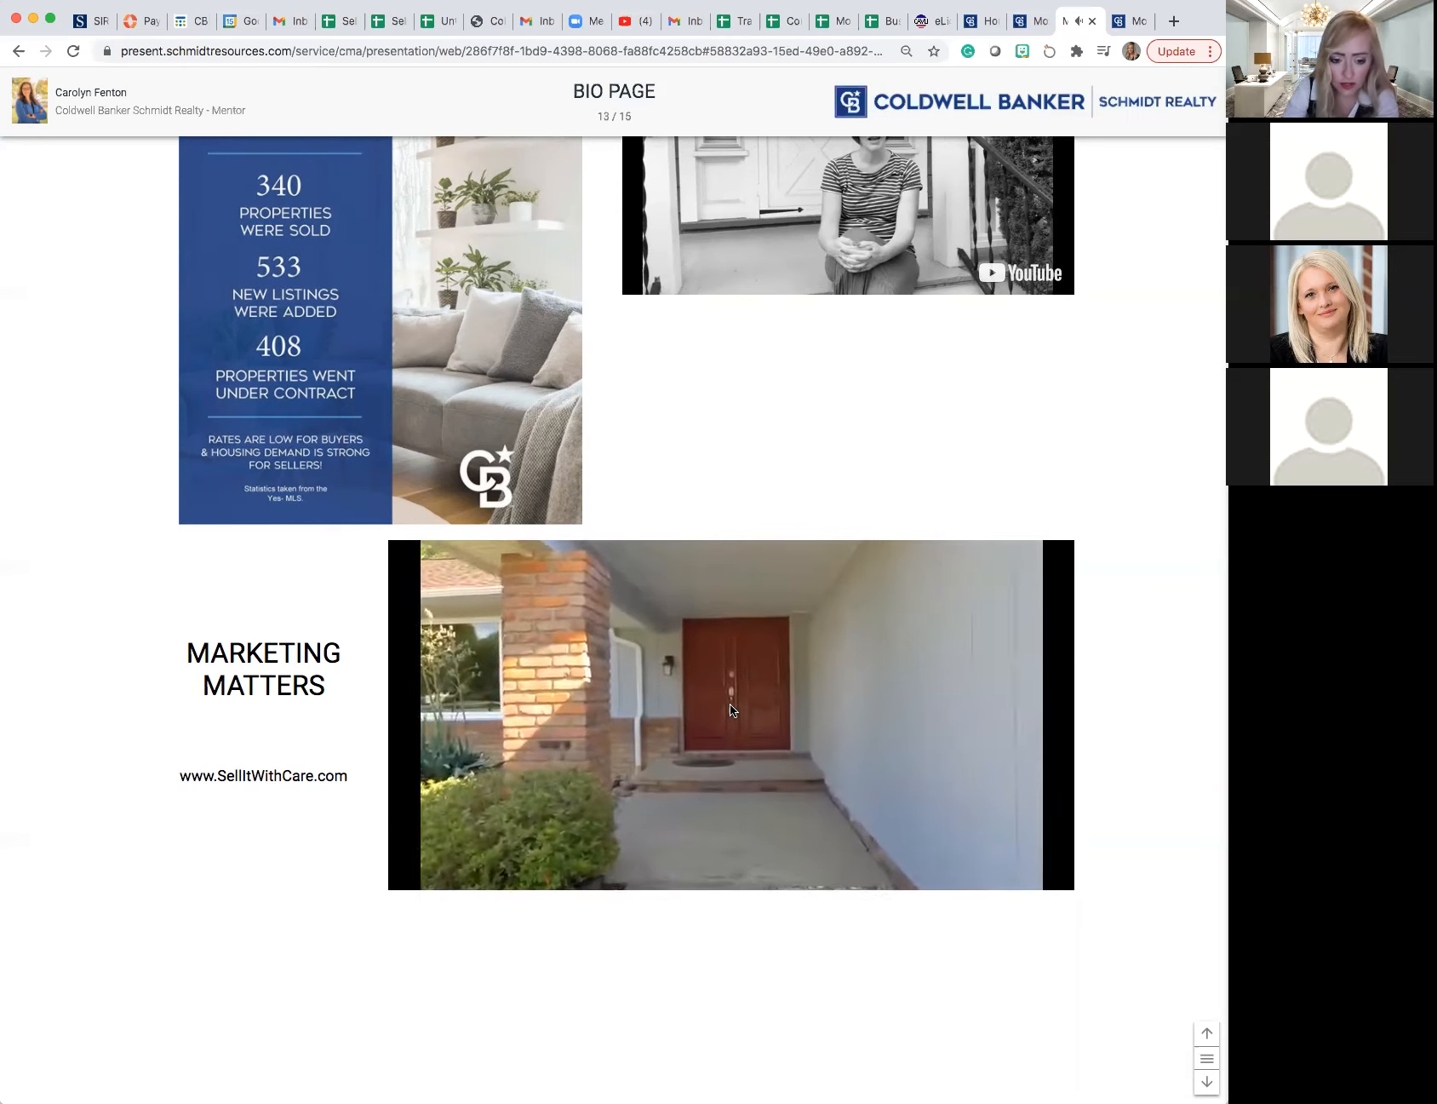
left_click(700, 573)
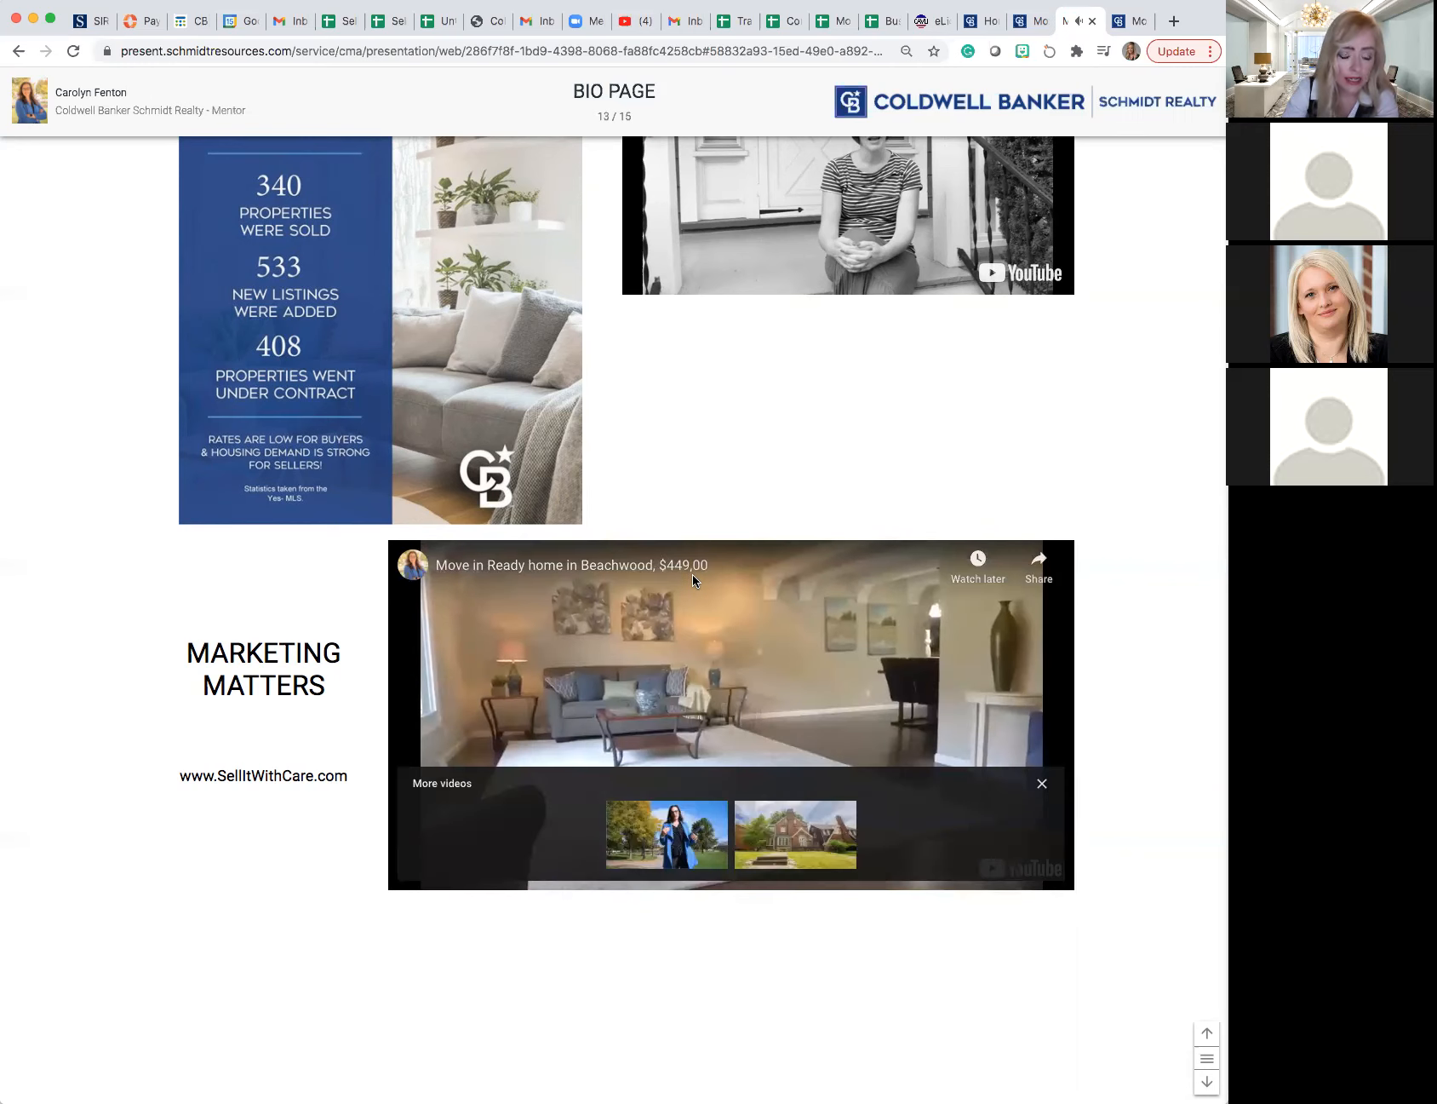
scroll(692, 579, "up", 3)
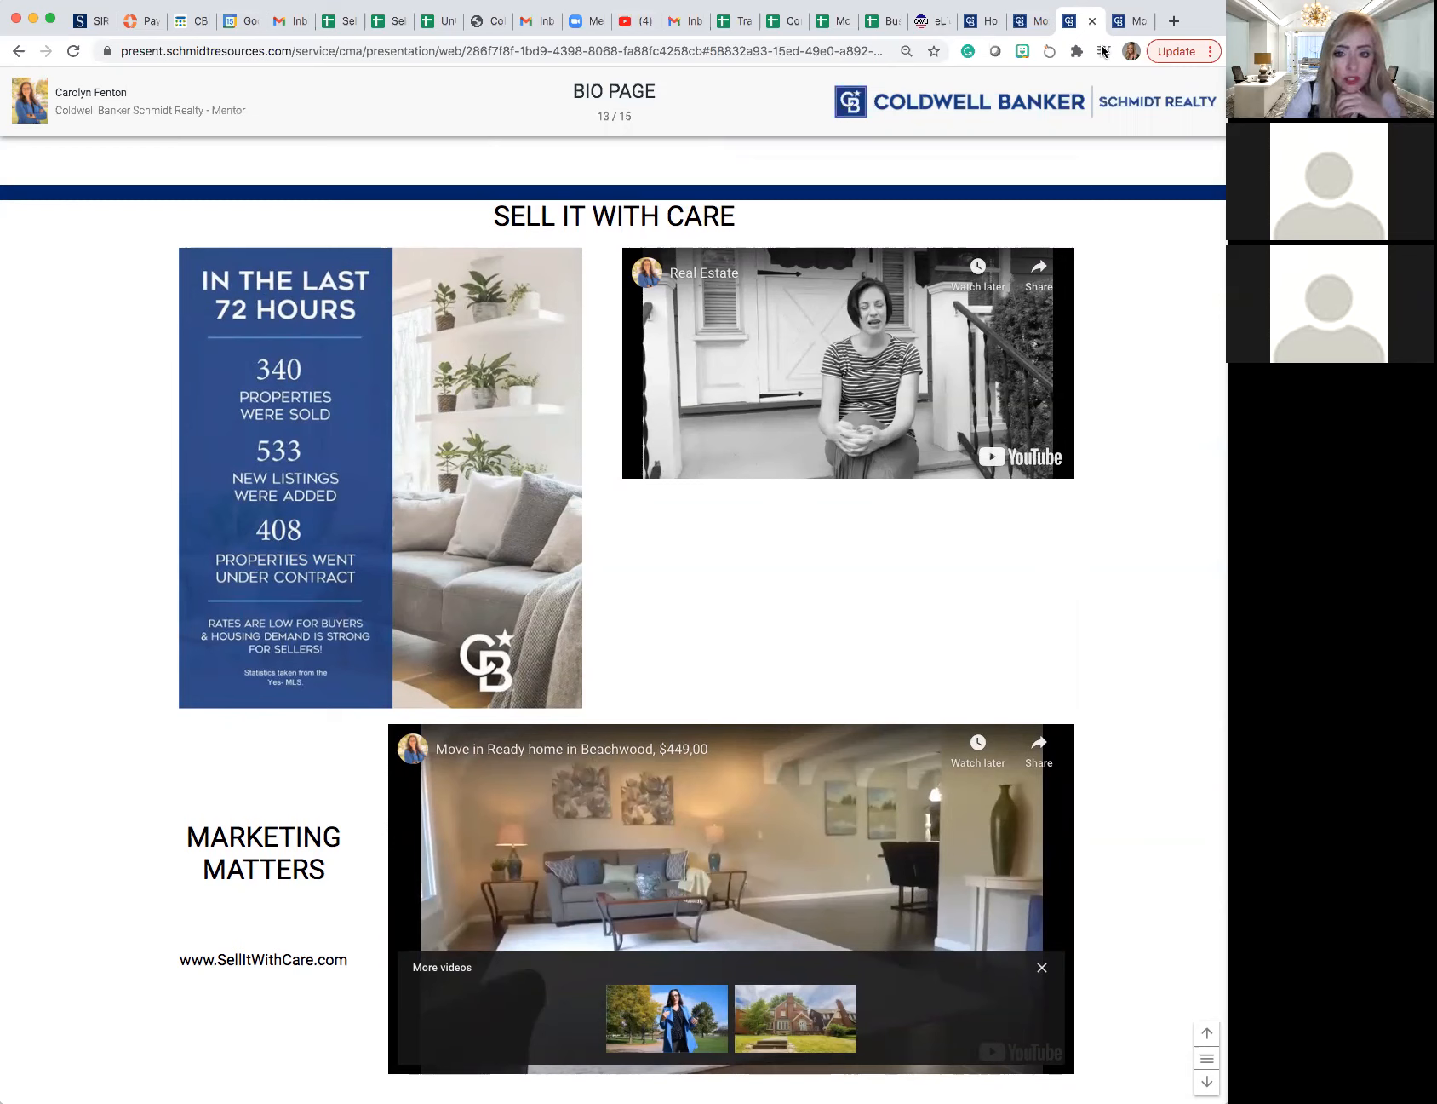
left_click(1026, 25)
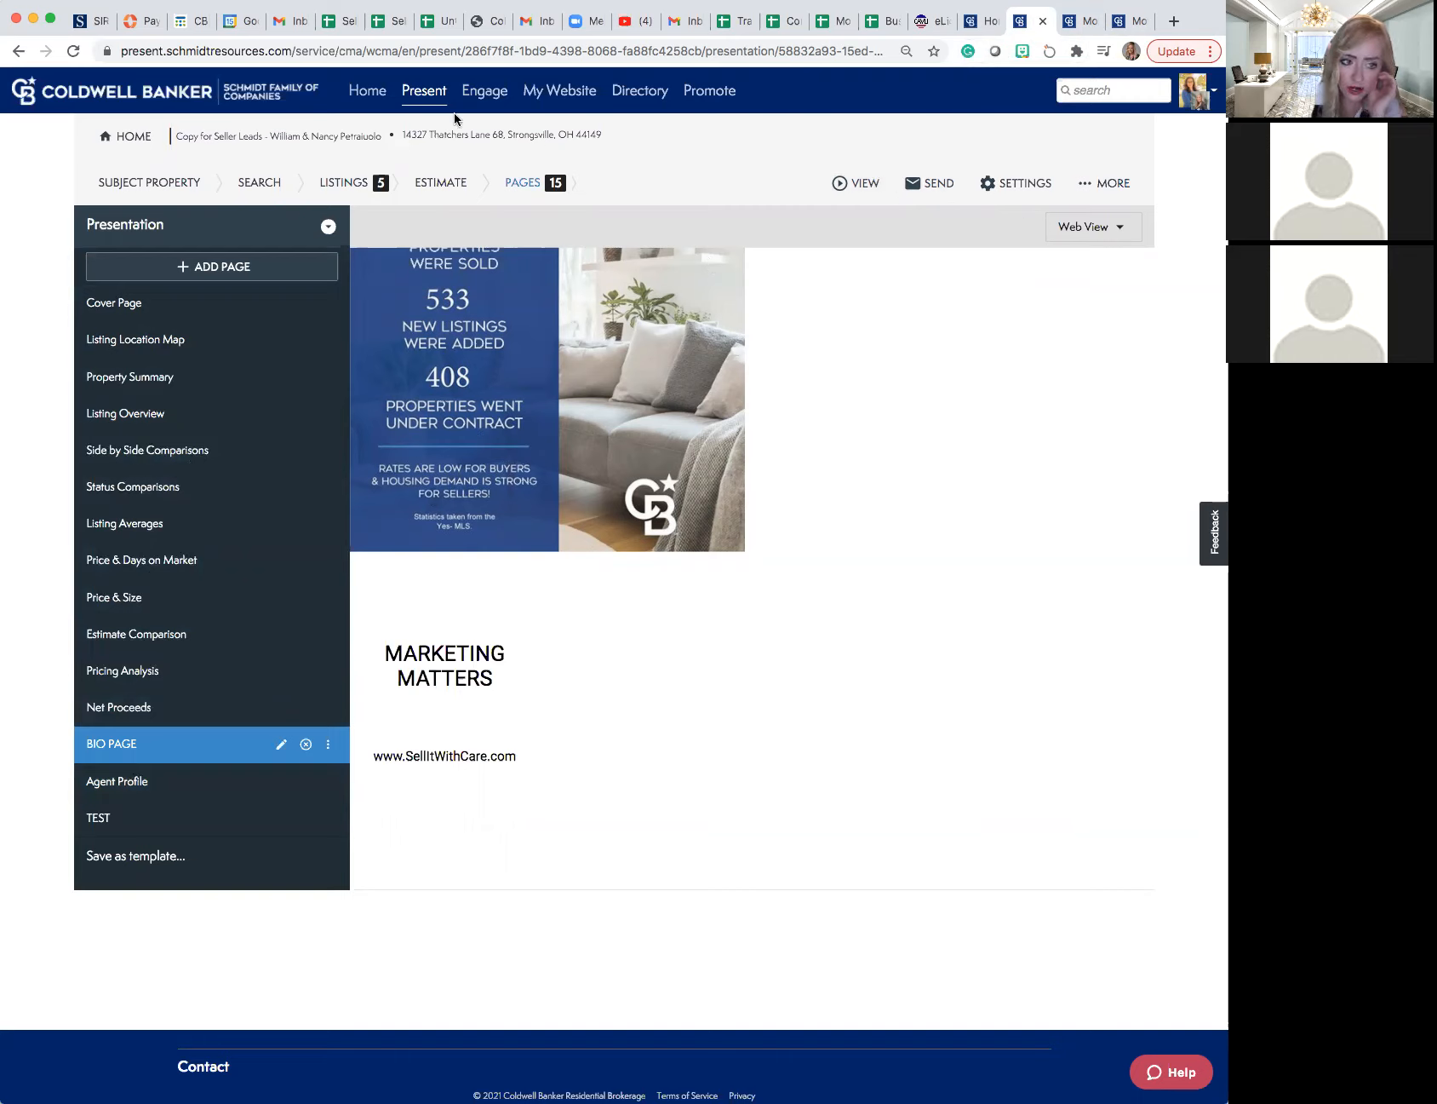
- Return to the presentations list and duplicate the "Copy for Seller Leads" seller presentation
left_click(425, 97)
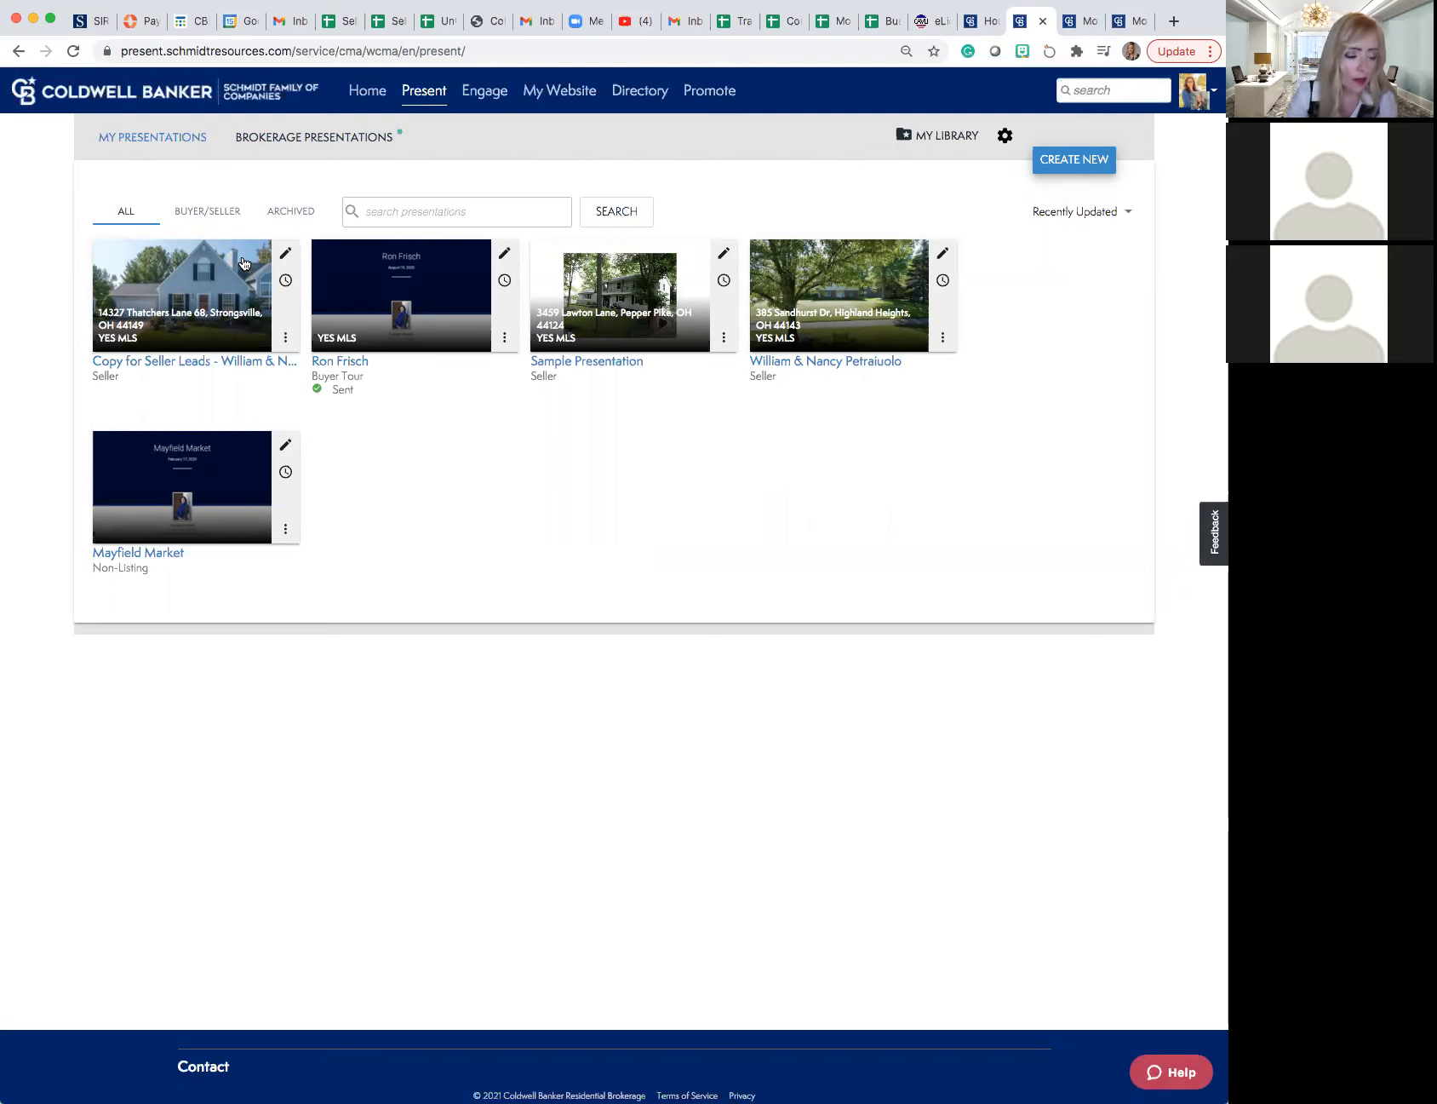
scroll(244, 265, "up", 1)
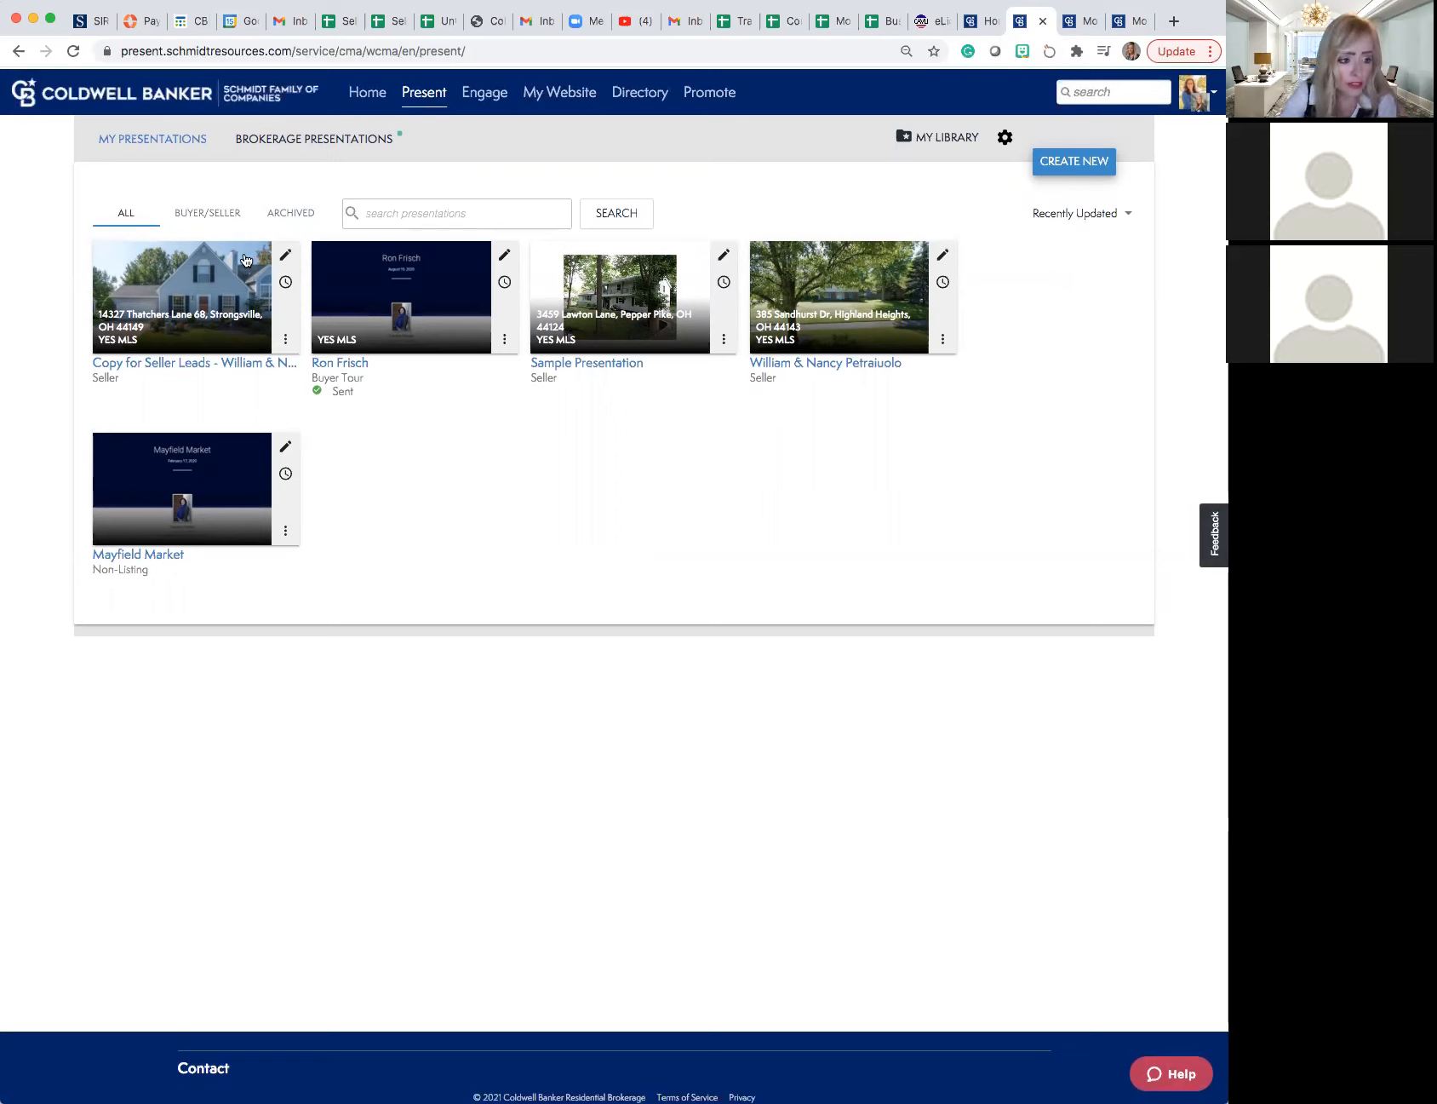
scroll(247, 260, "down", 1)
left_click(286, 338)
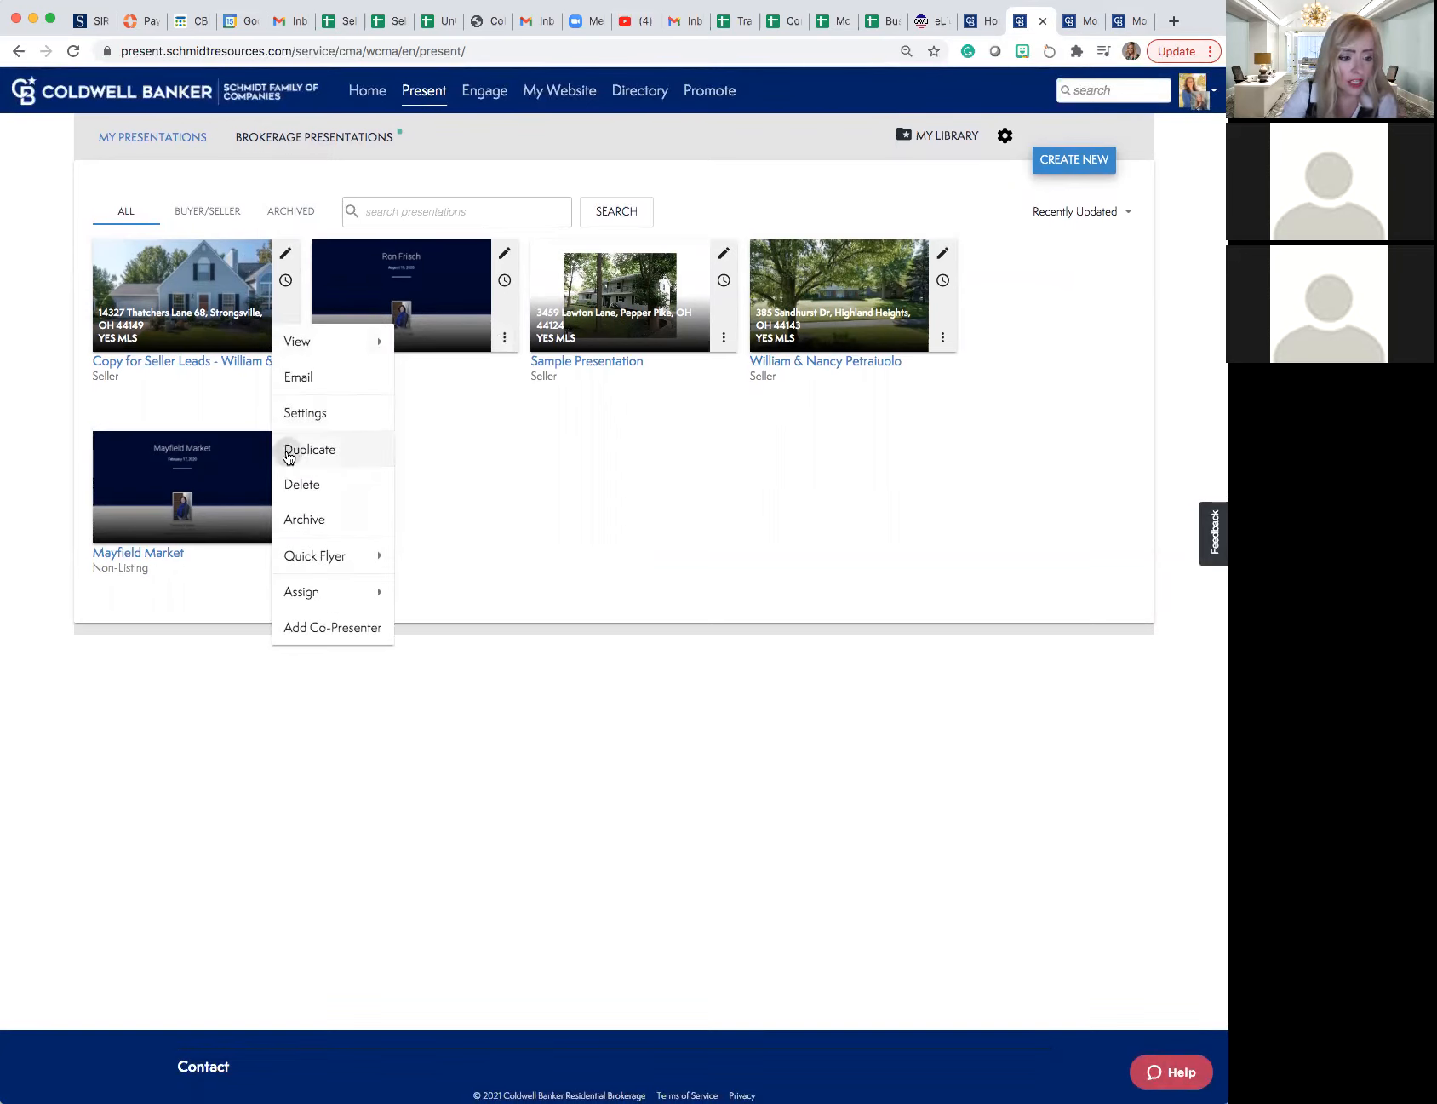
left_click(287, 453)
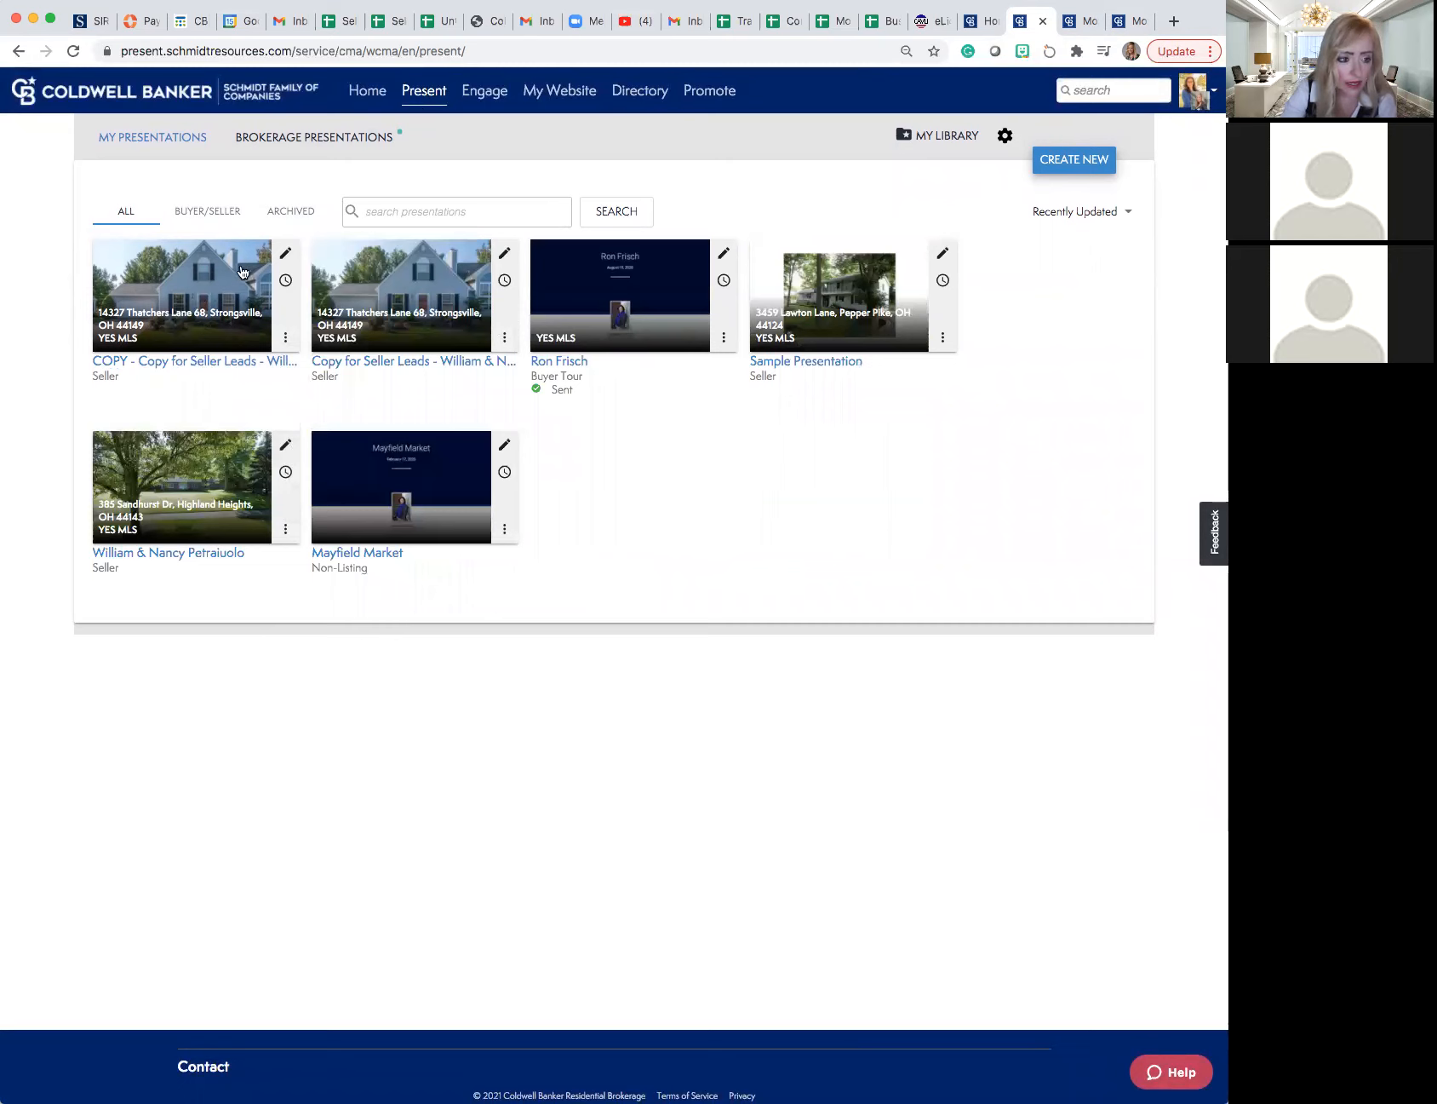
- Open the duplicated presentation for editing and replace its subject property data with the data copied from MLS number 4234891
left_click(286, 254)
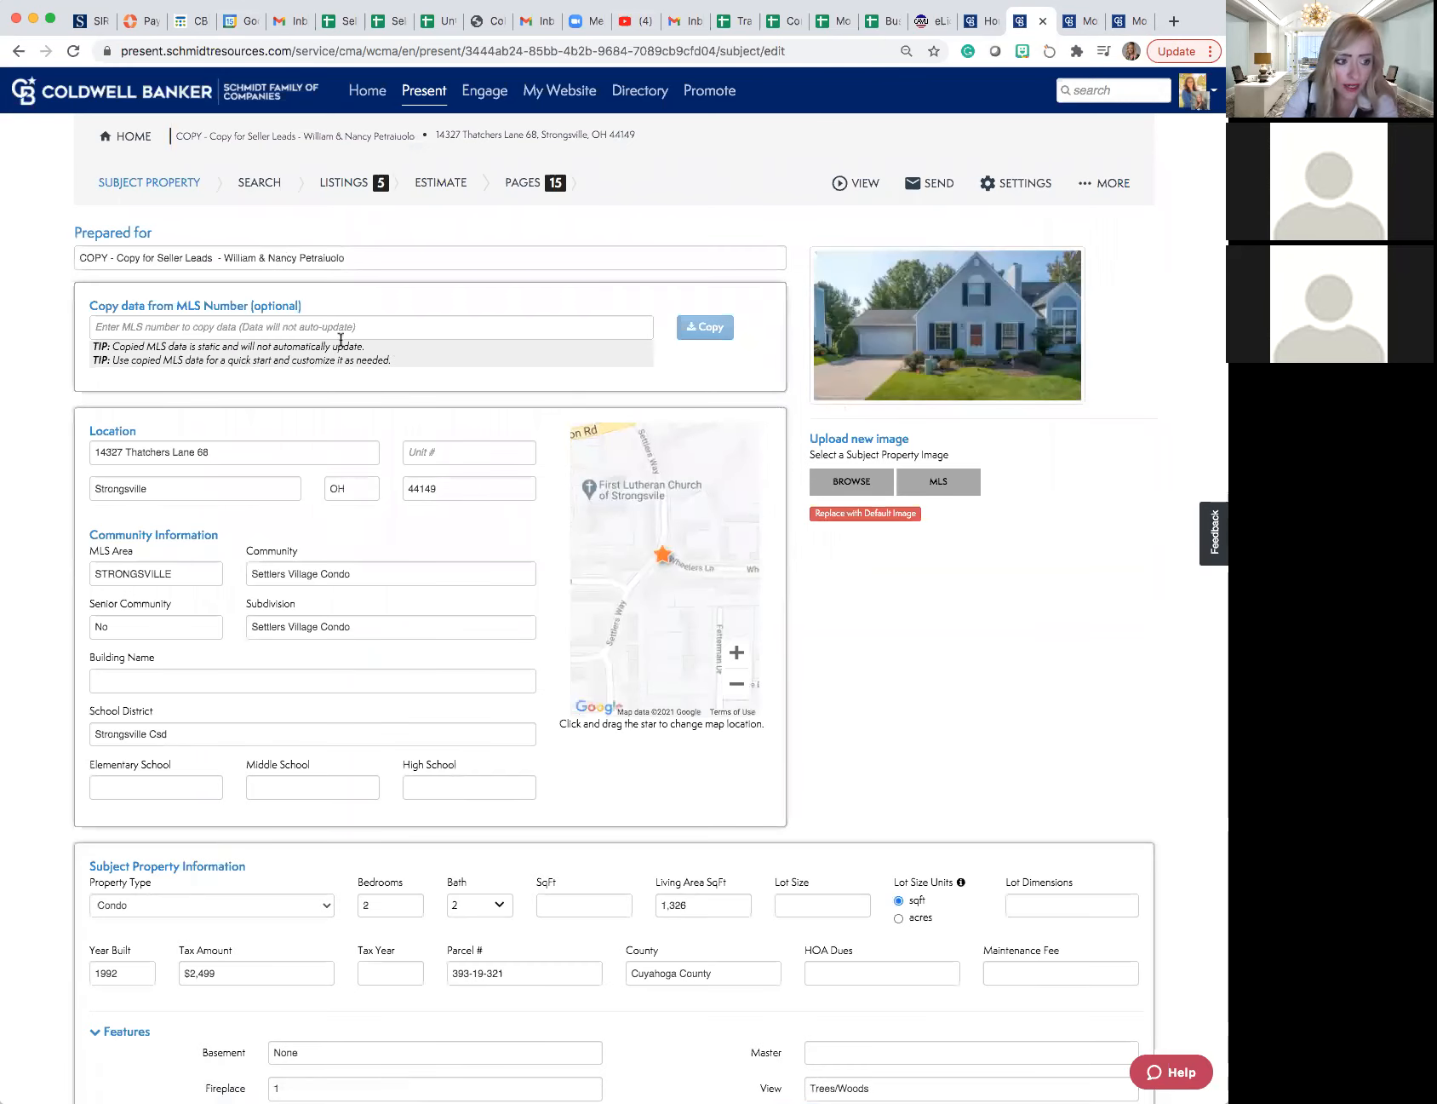
left_click(259, 326)
scroll(255, 327, "down", 1)
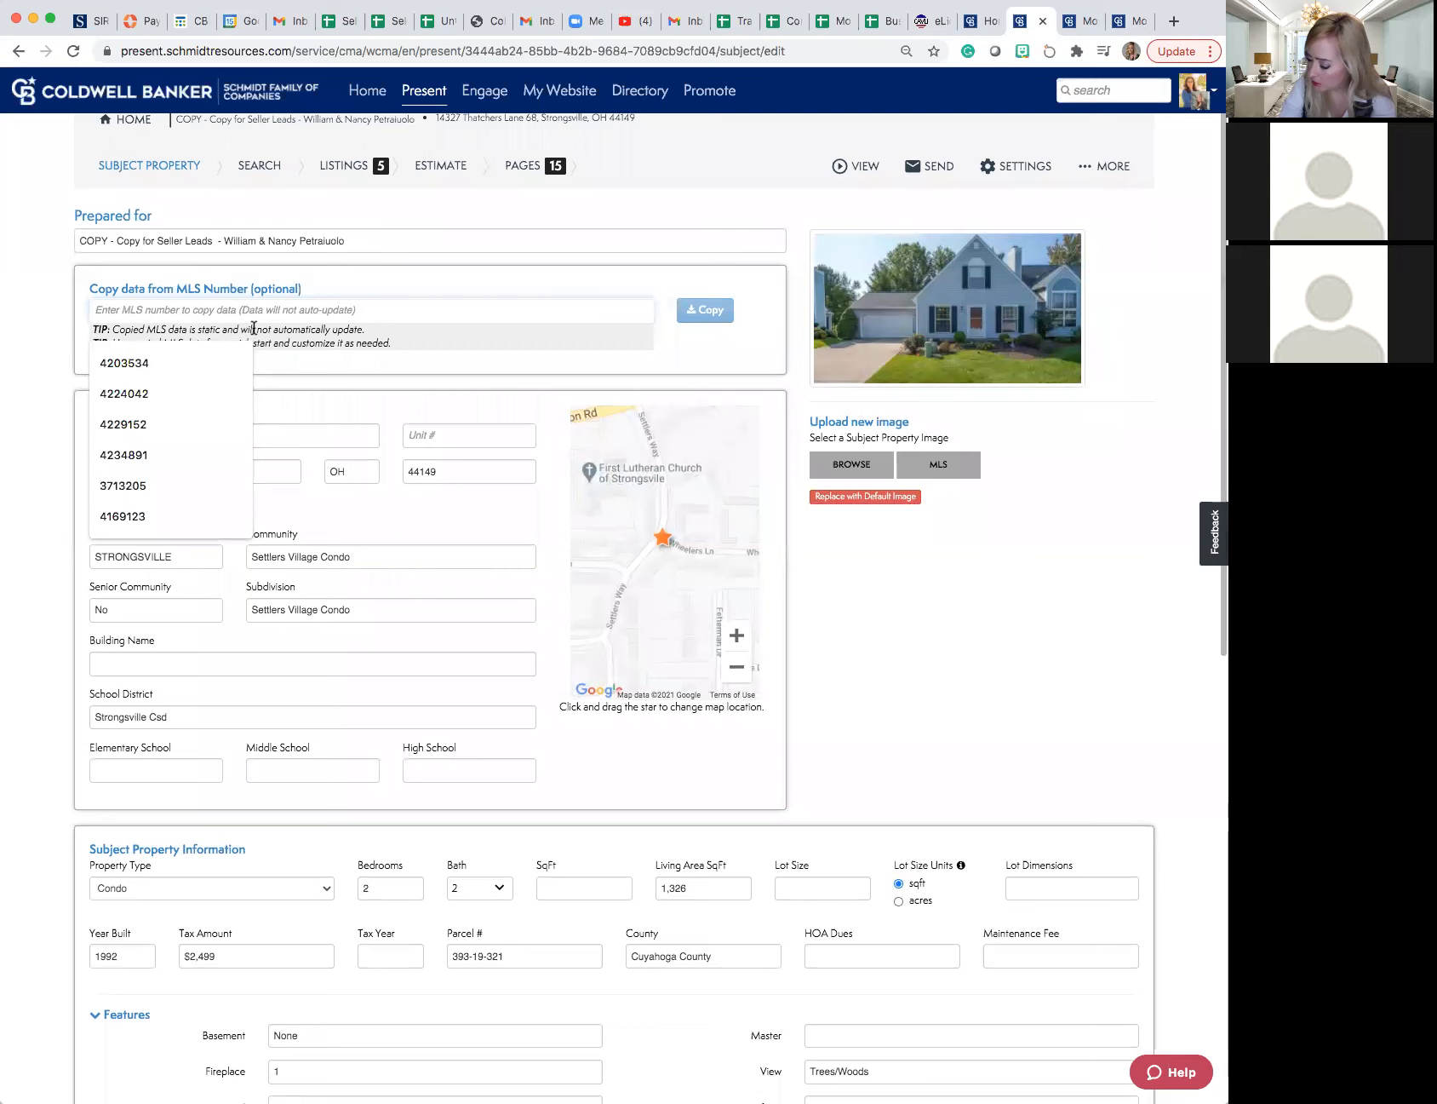
type("4234891")
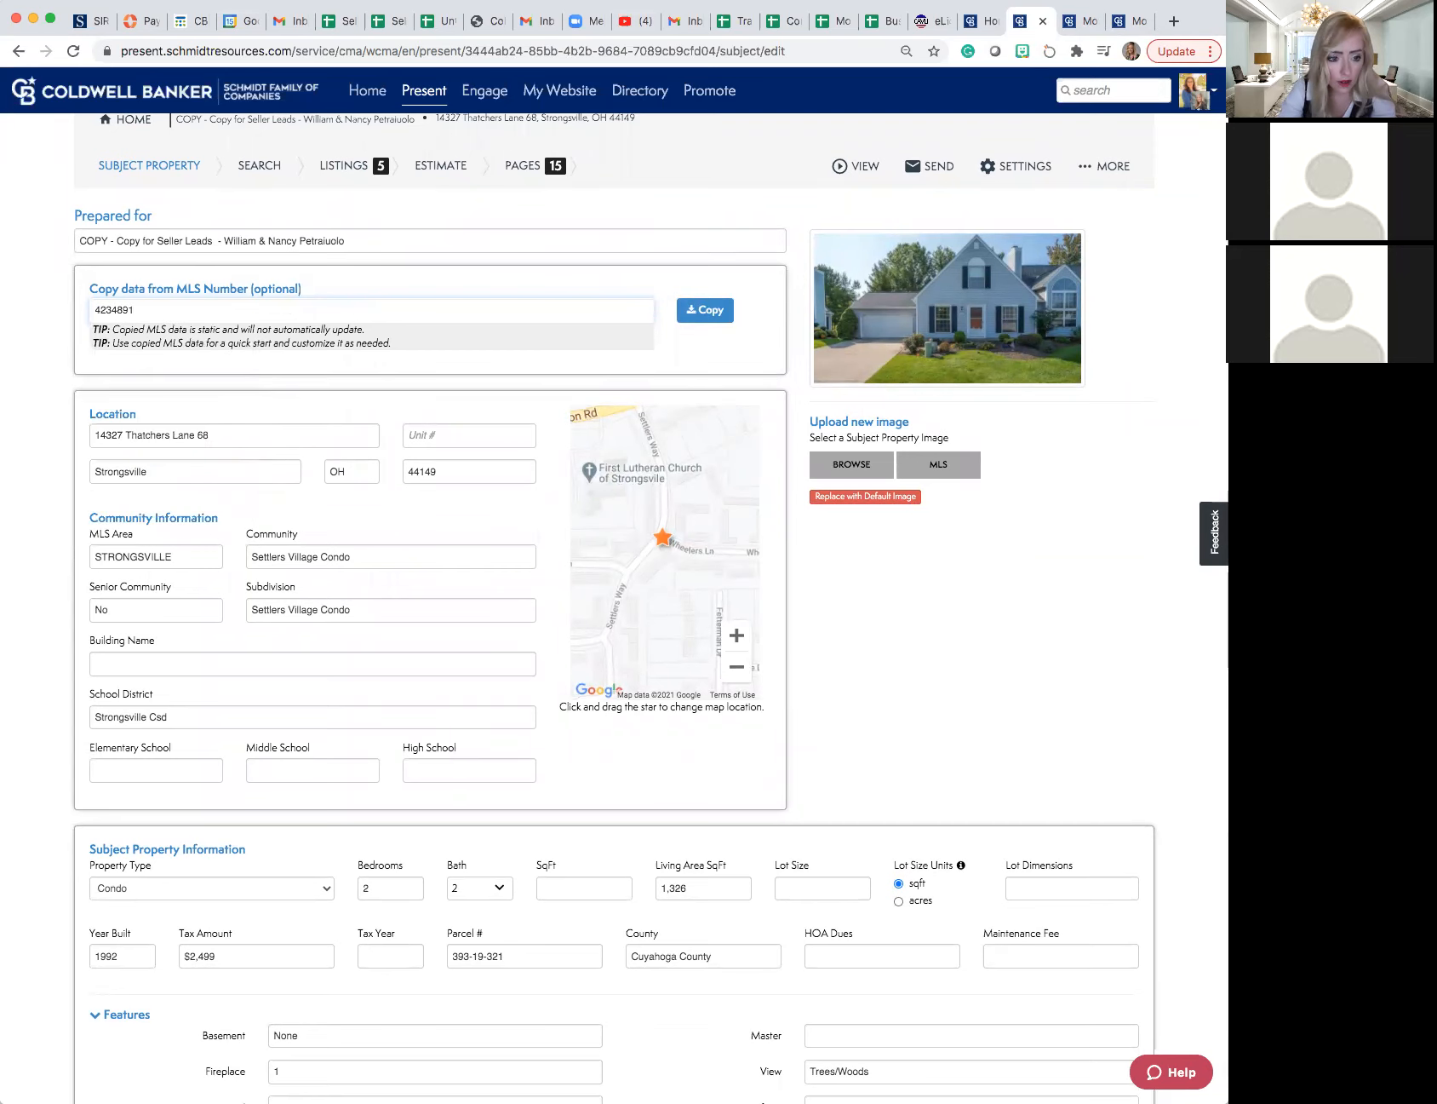
left_click(711, 310)
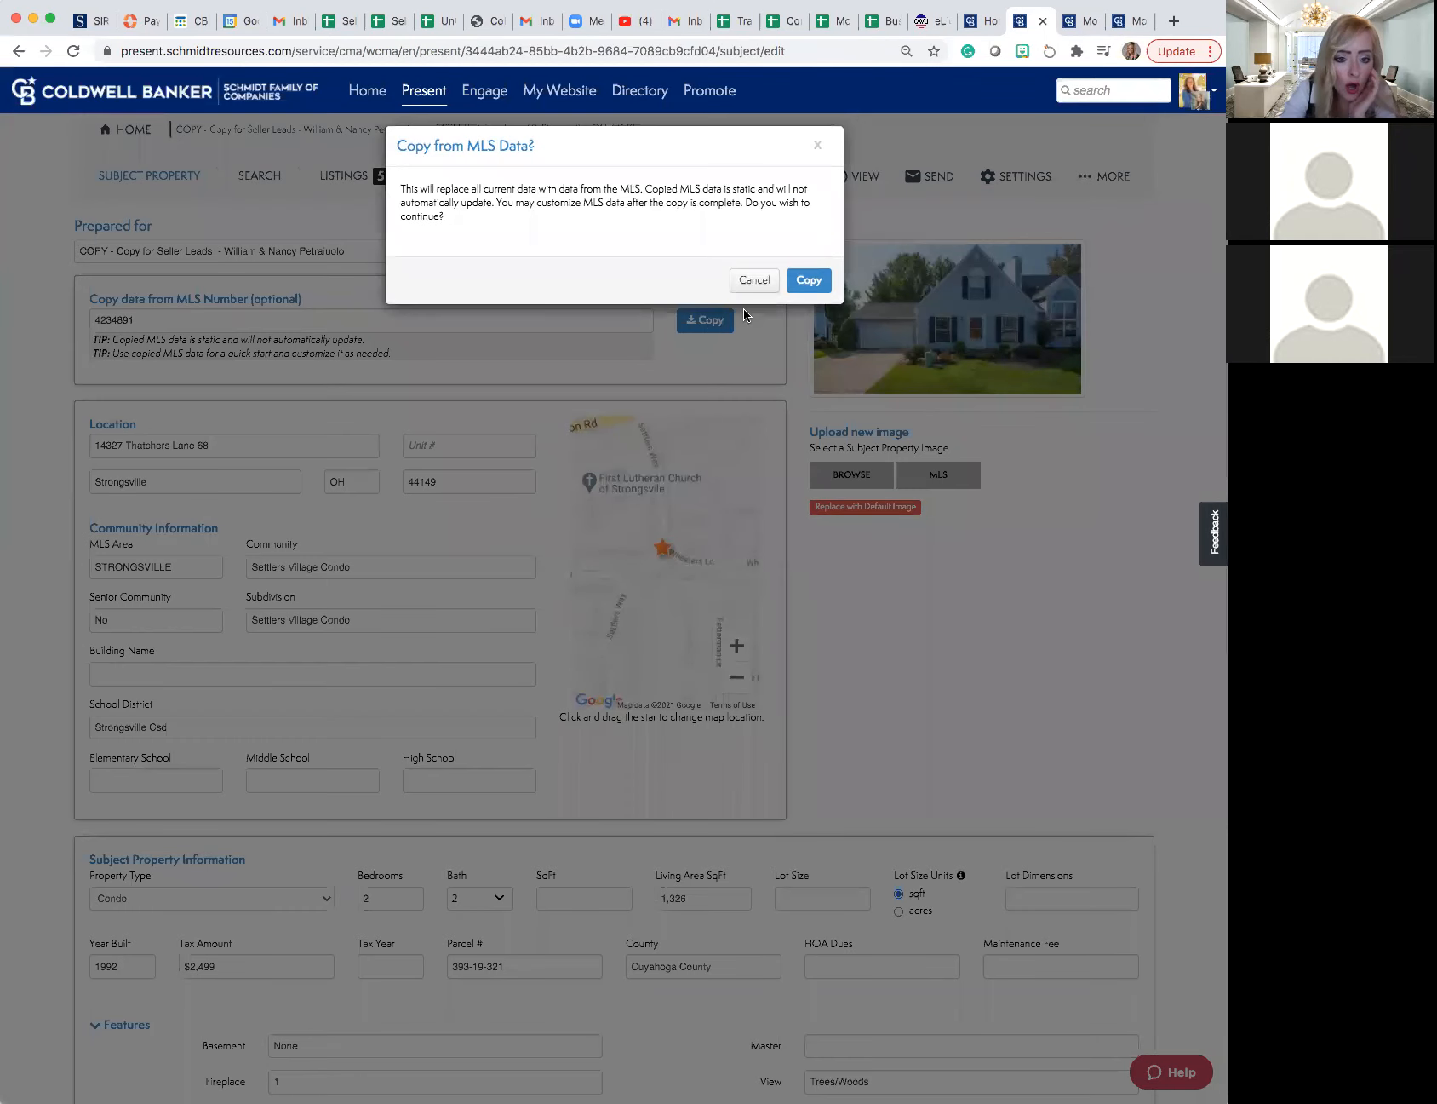
left_click(818, 279)
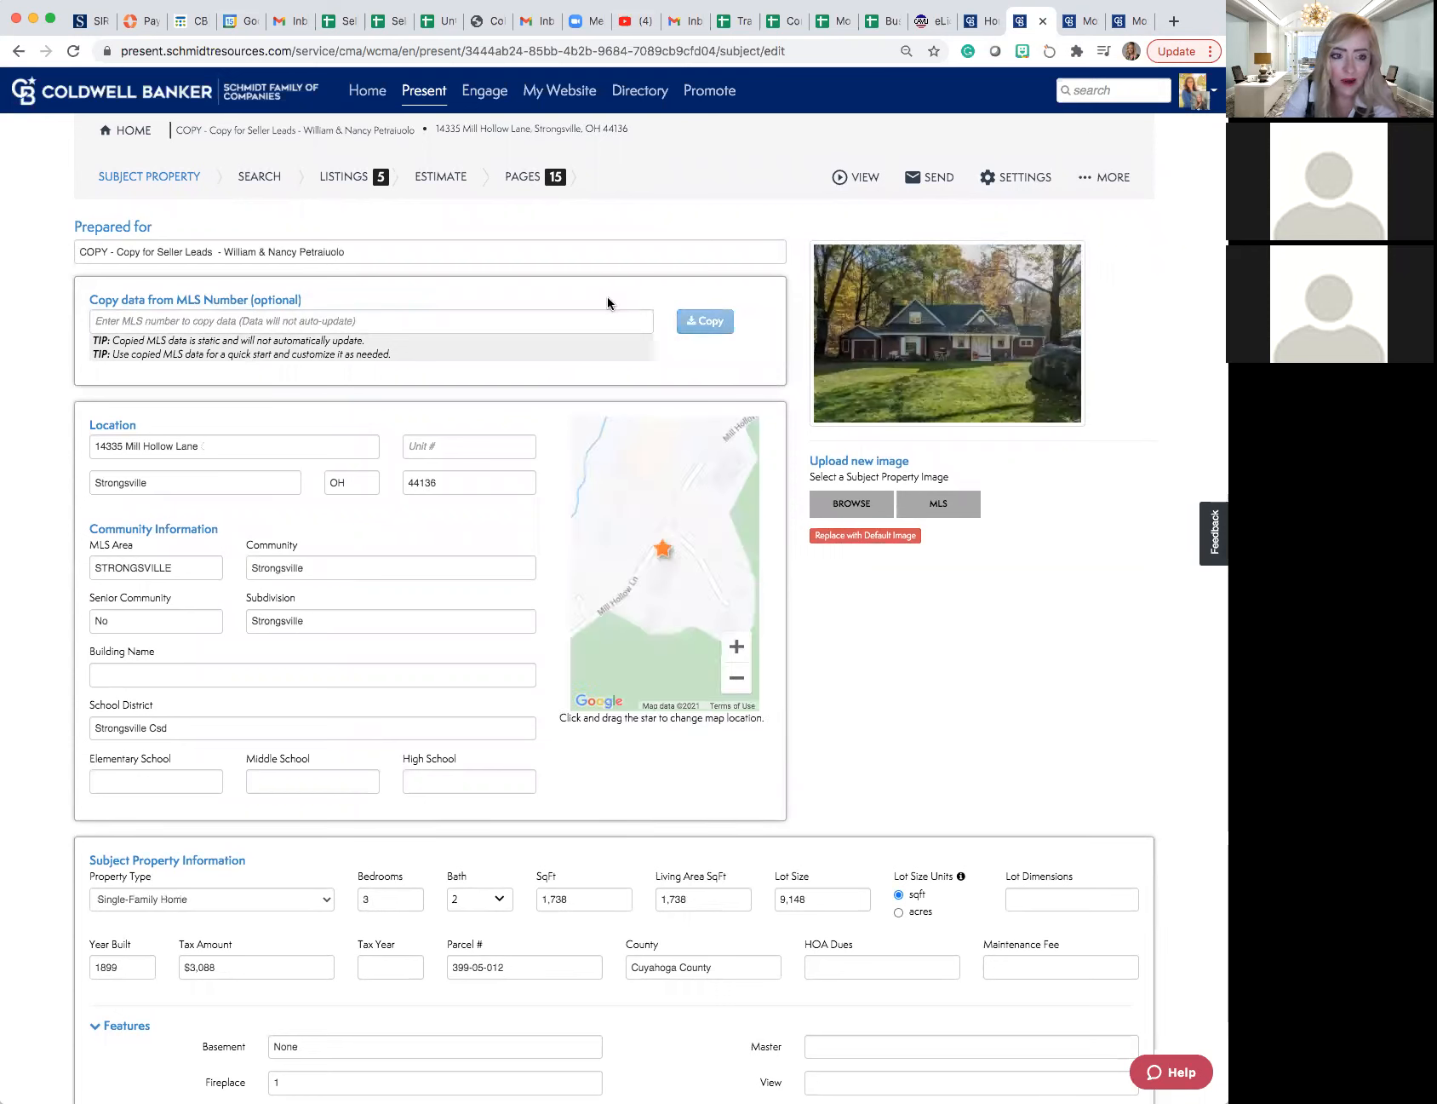
- Search for comparable listings around the new subject property and include the sold Indianhead Lane and Webster Road homes
left_click(257, 184)
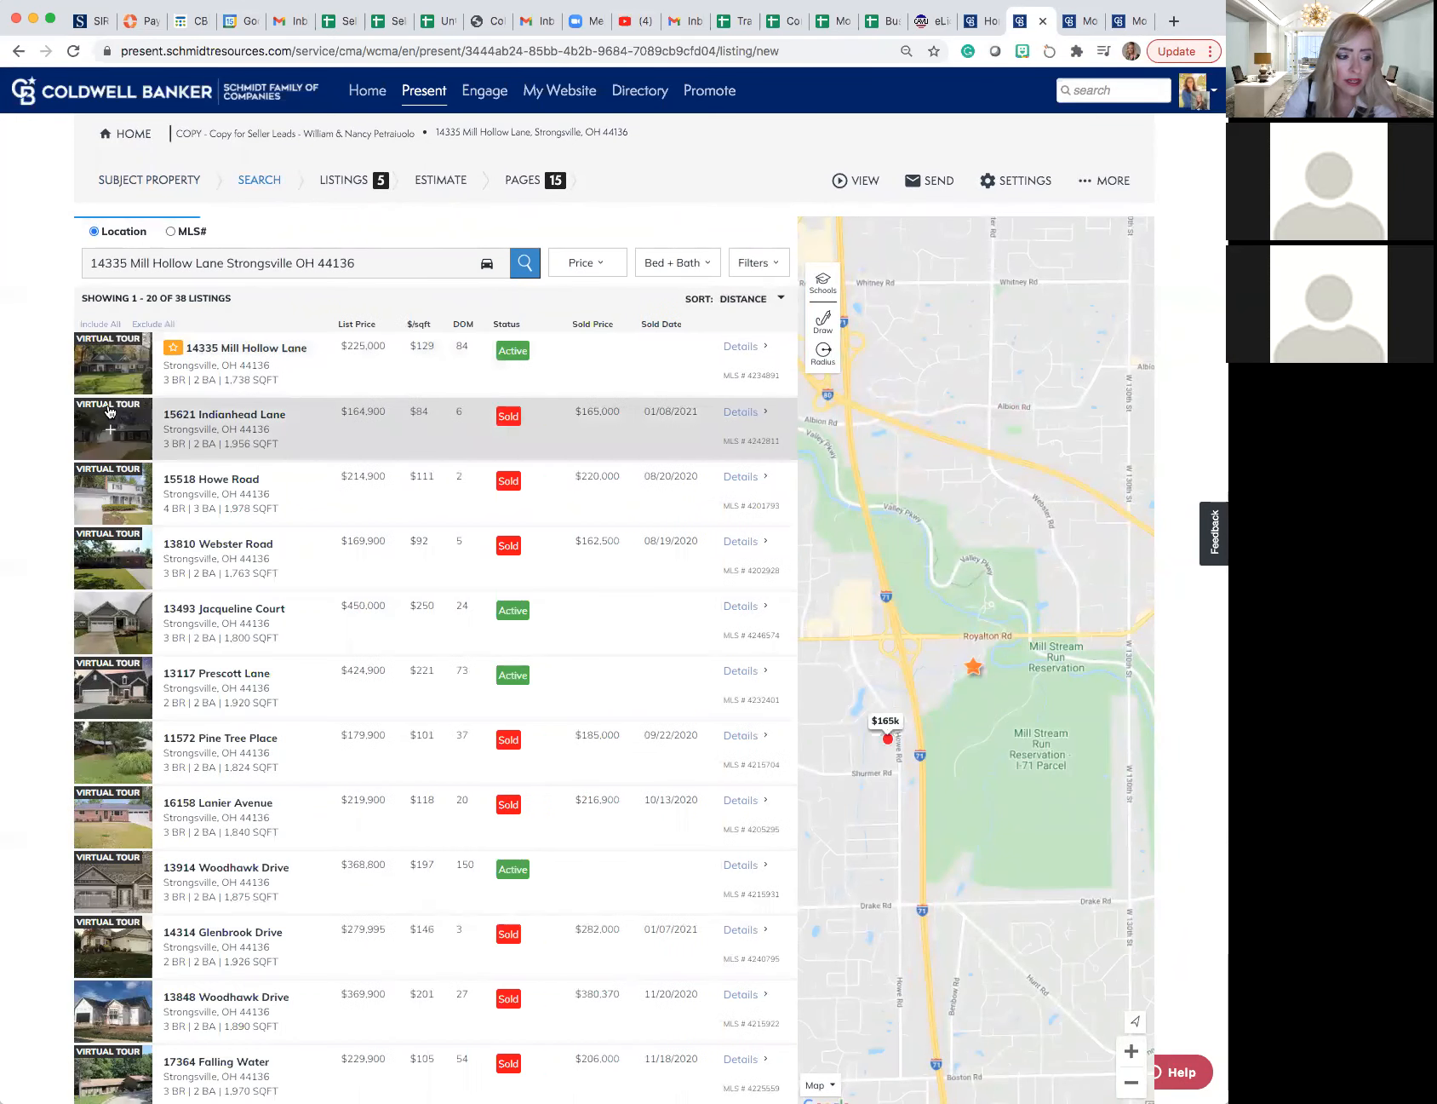
left_click(111, 428)
left_click(110, 559)
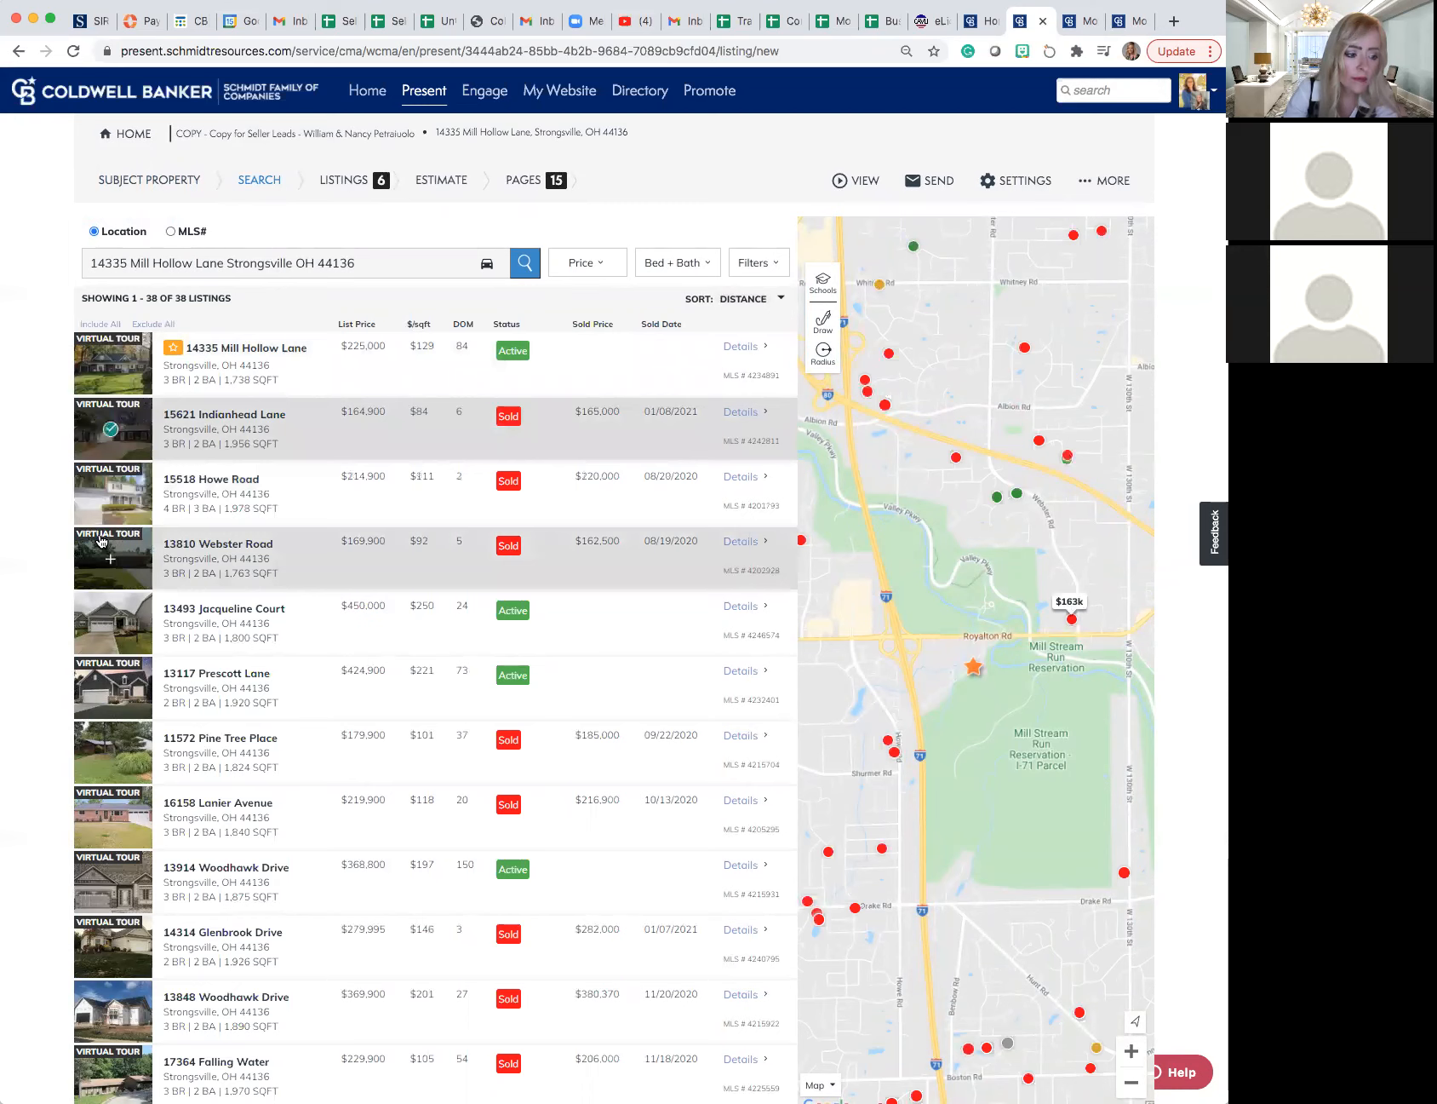
- Go through the duplicated presentation's Listings, Estimate and Pages sections and view its Agent Profile page
left_click(349, 182)
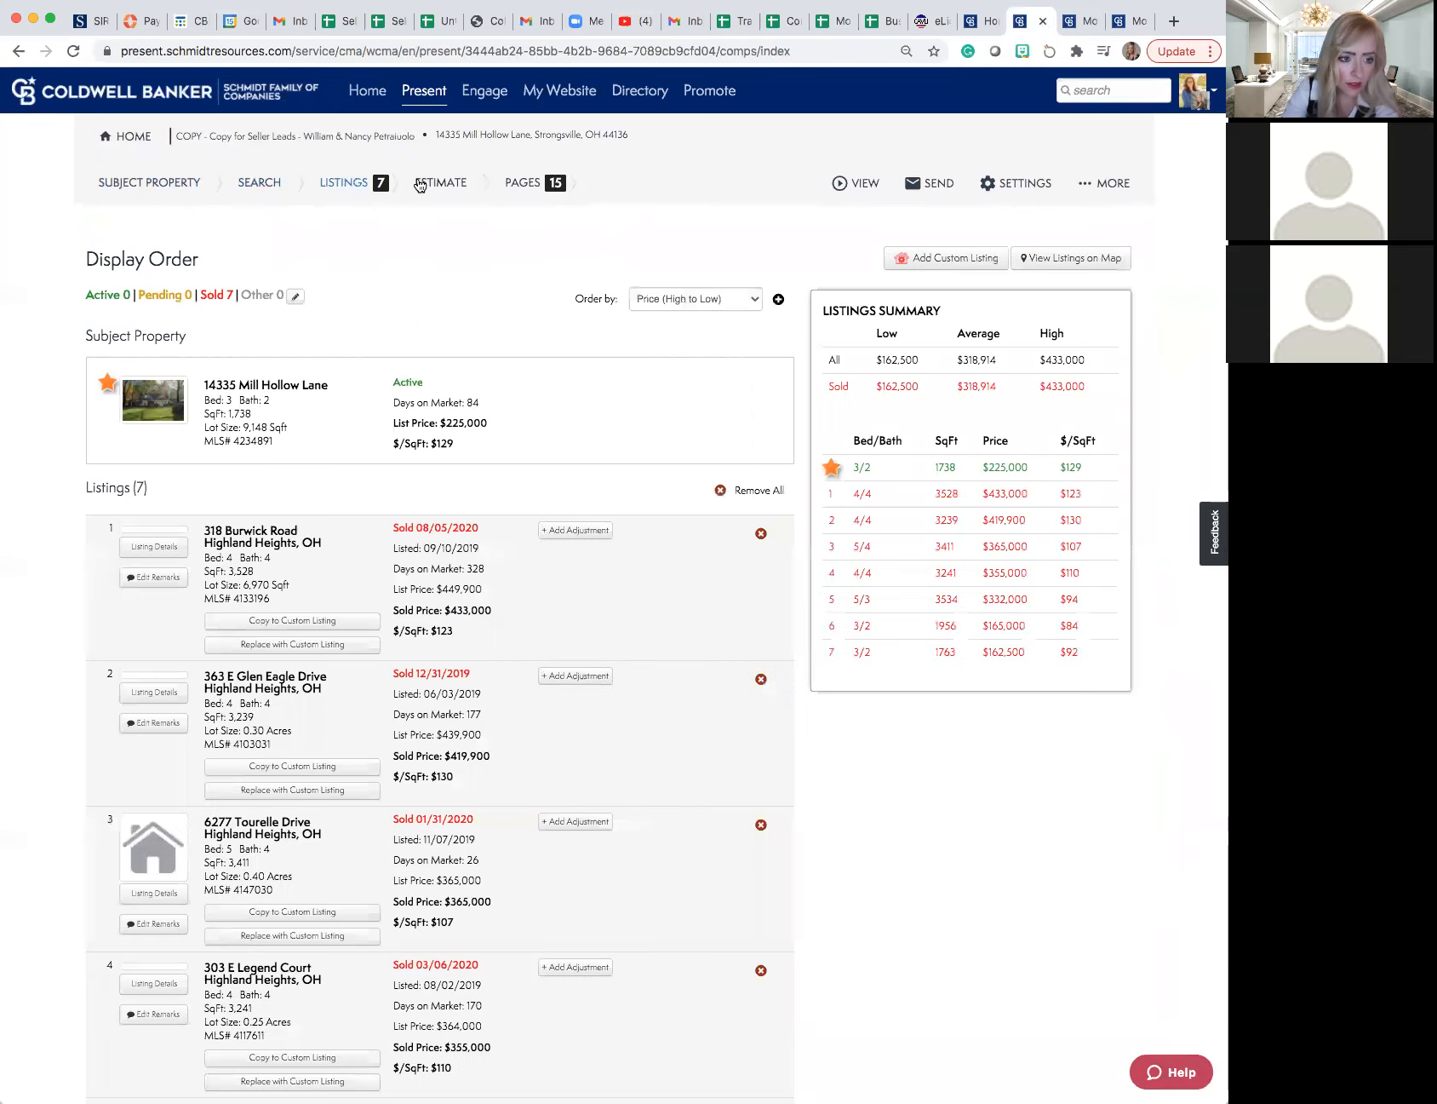
left_click(418, 184)
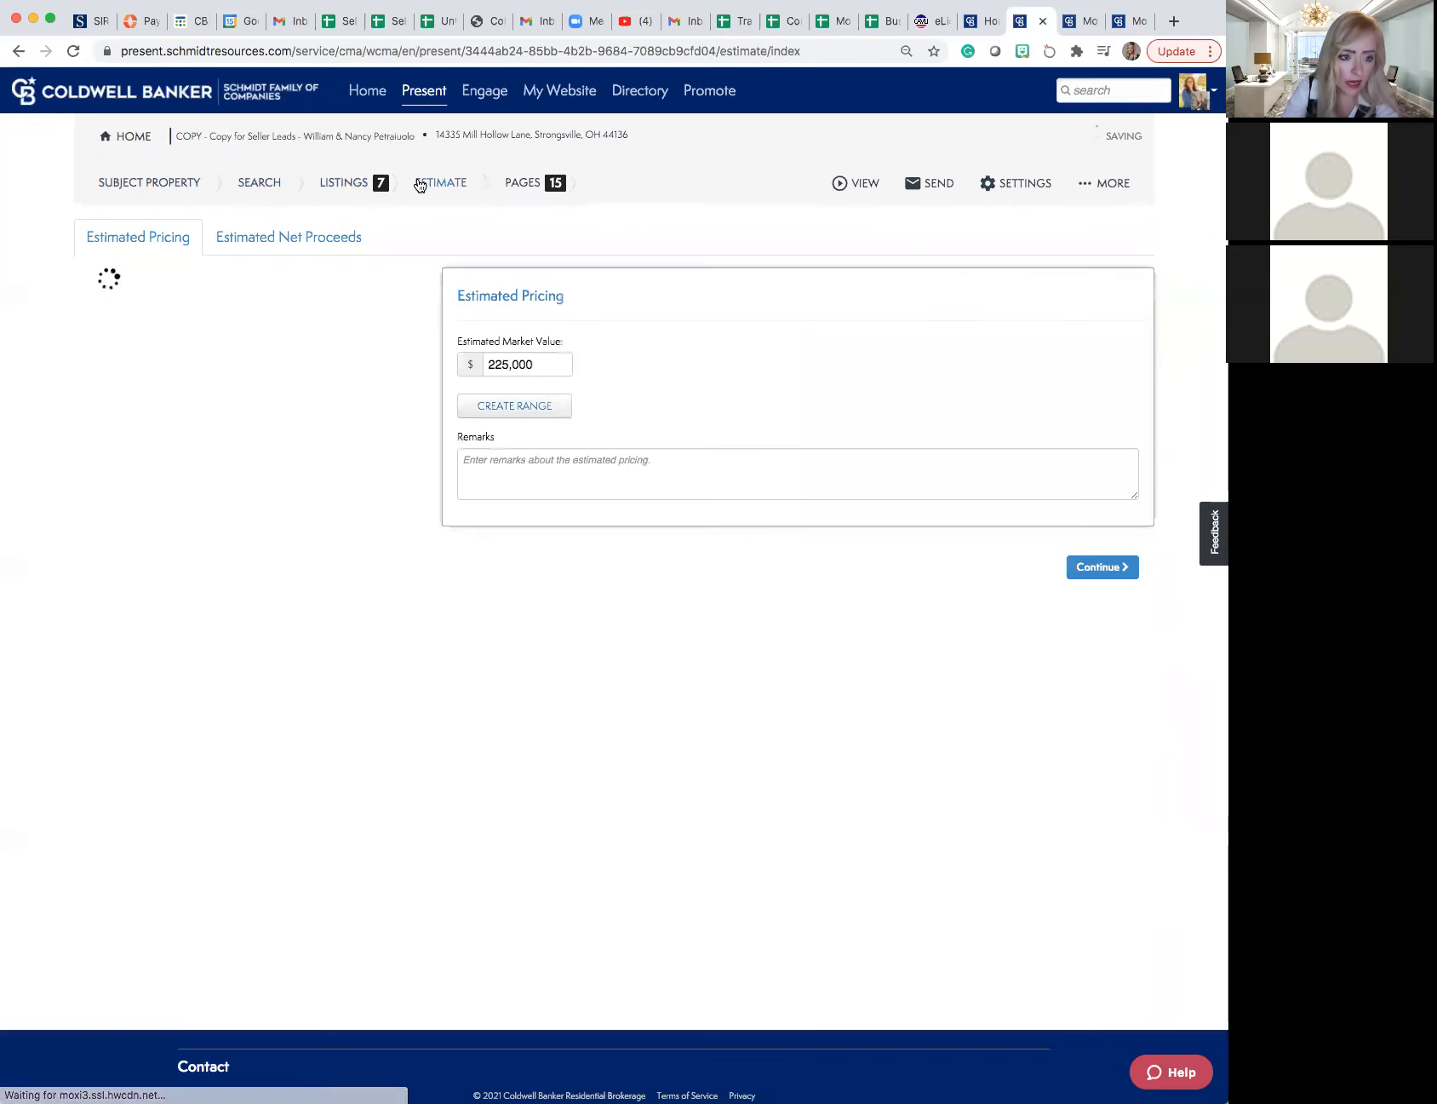
left_click(522, 184)
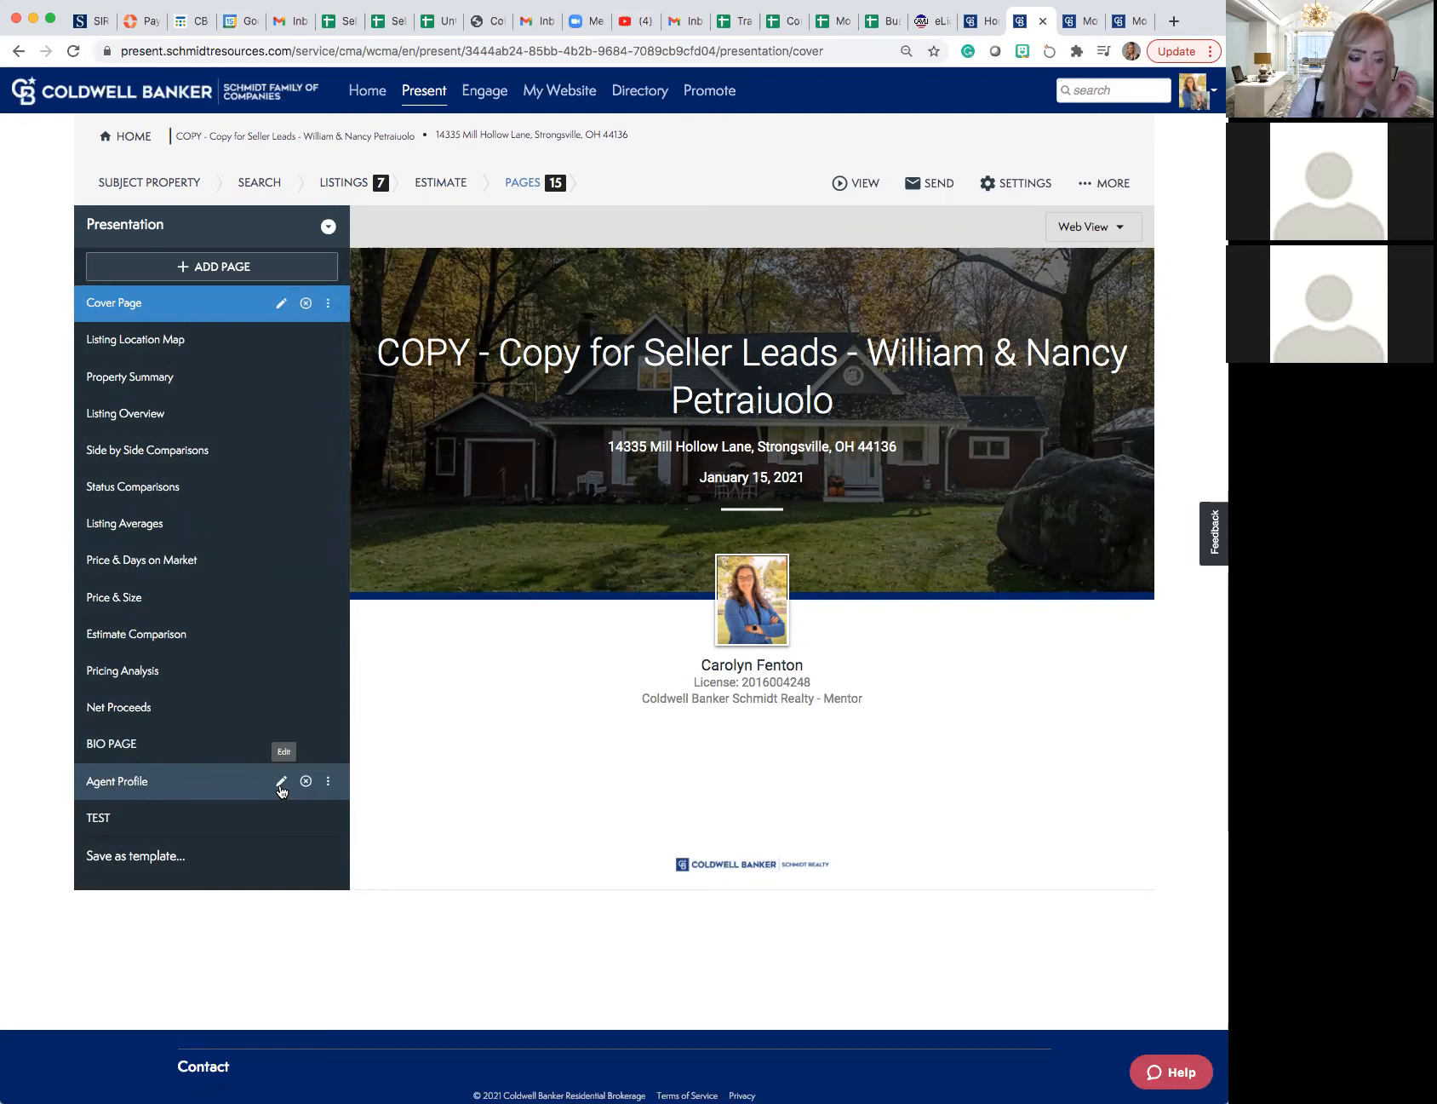
left_click(209, 781)
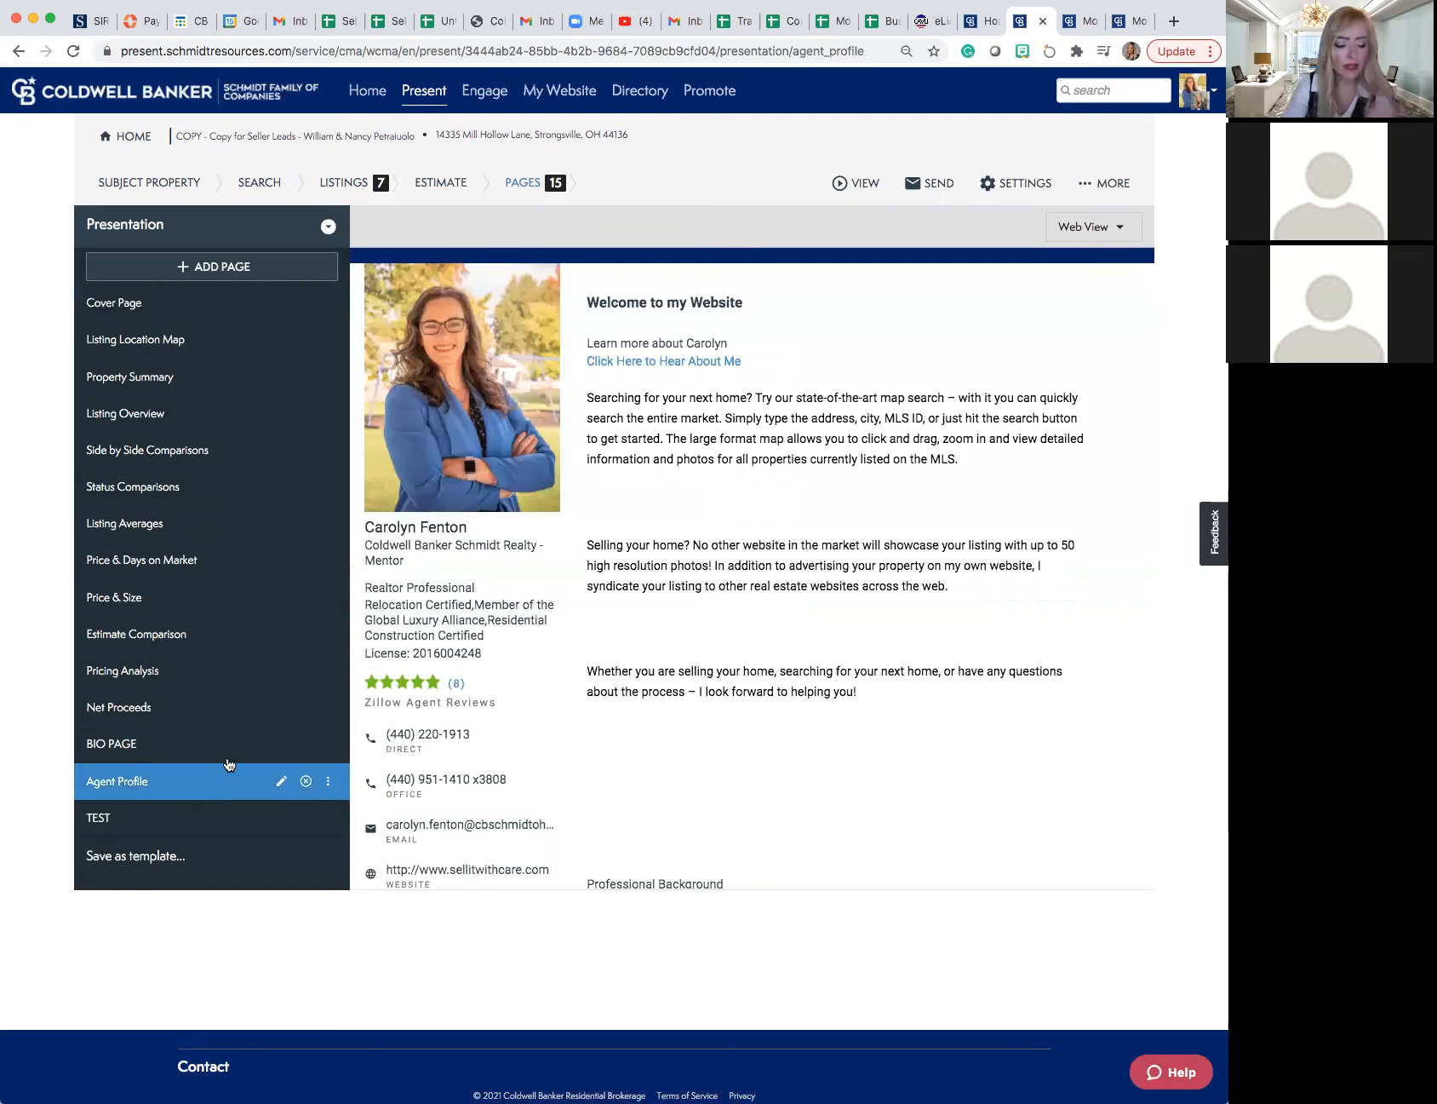